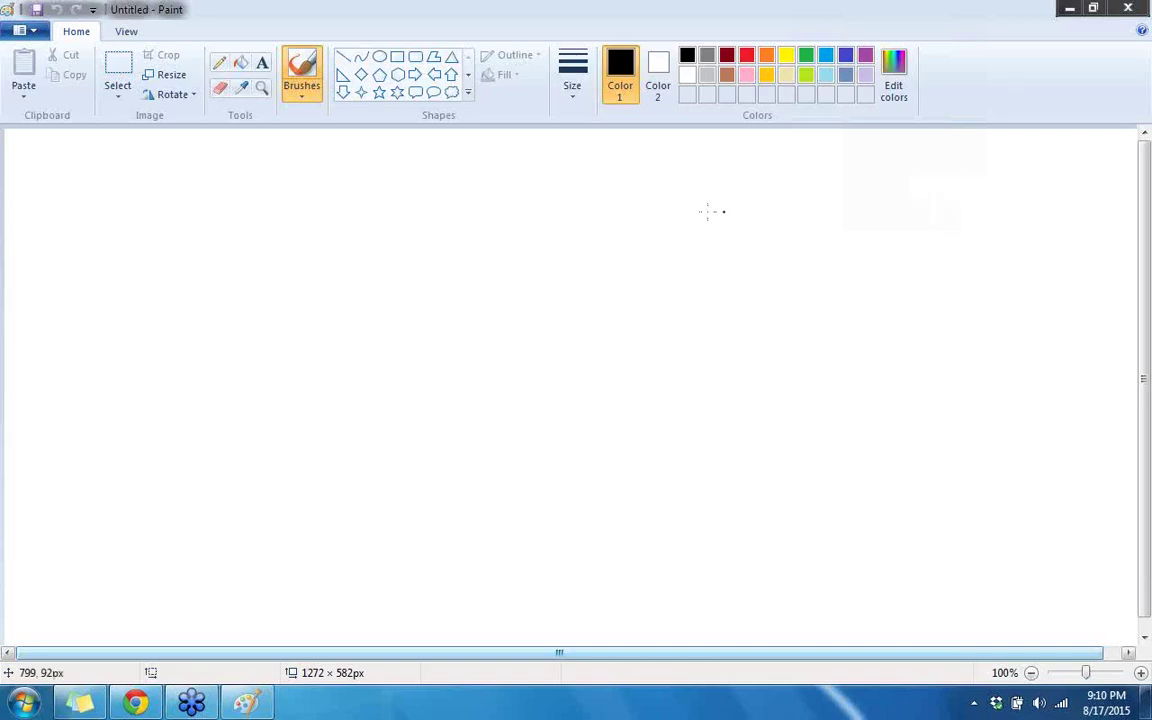
# - Connect through Remote Desktop to server 122.175.39.11 and sign in with the account password
pyautogui.click(193, 456)
pyautogui.click(22, 703)
pyautogui.click(158, 243)
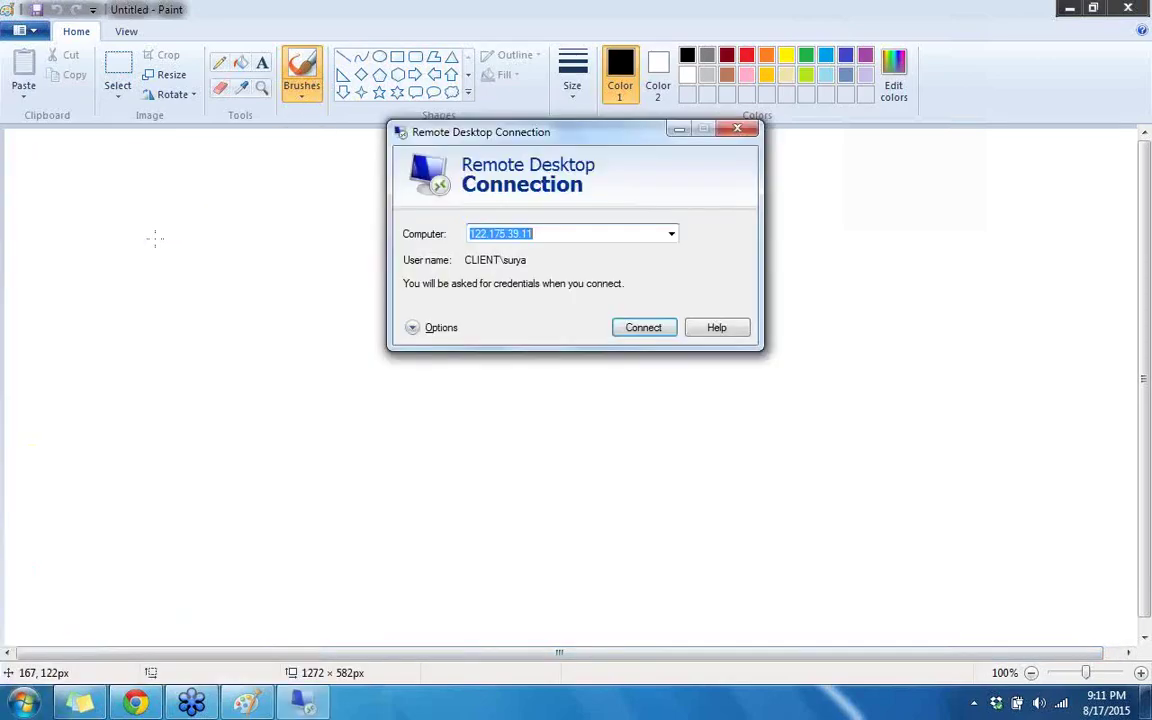
pyautogui.click(644, 328)
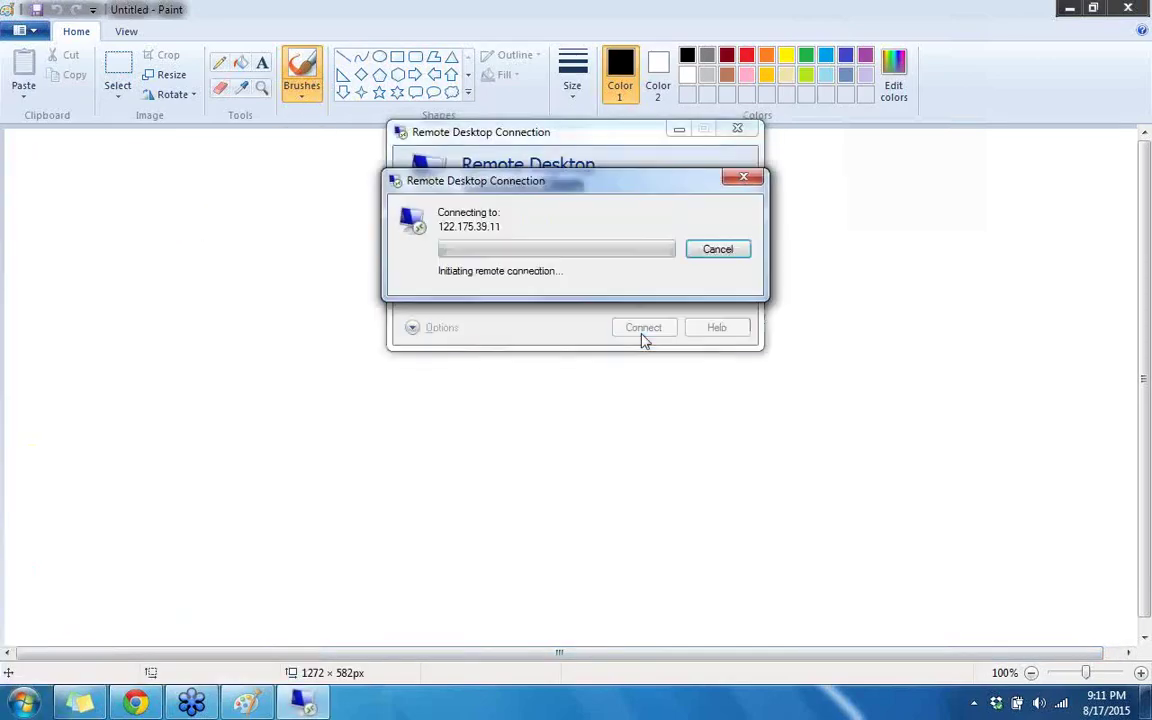
pyautogui.click(520, 200)
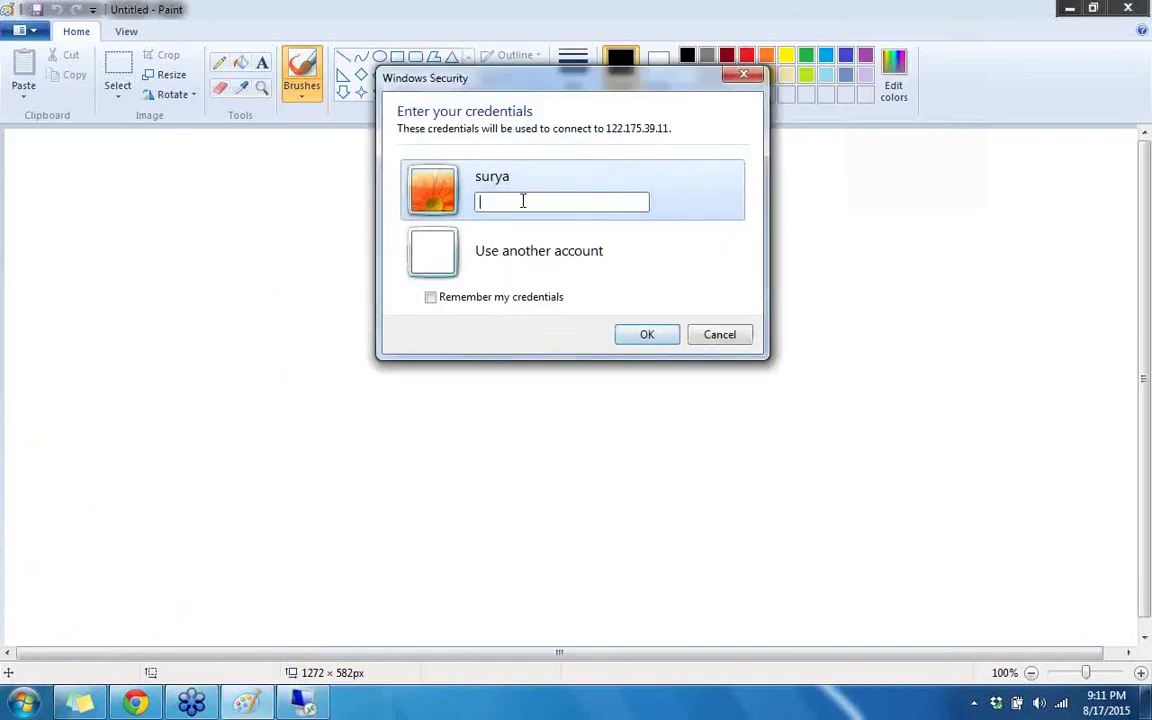
pyautogui.write('•••••')
pyautogui.click(647, 335)
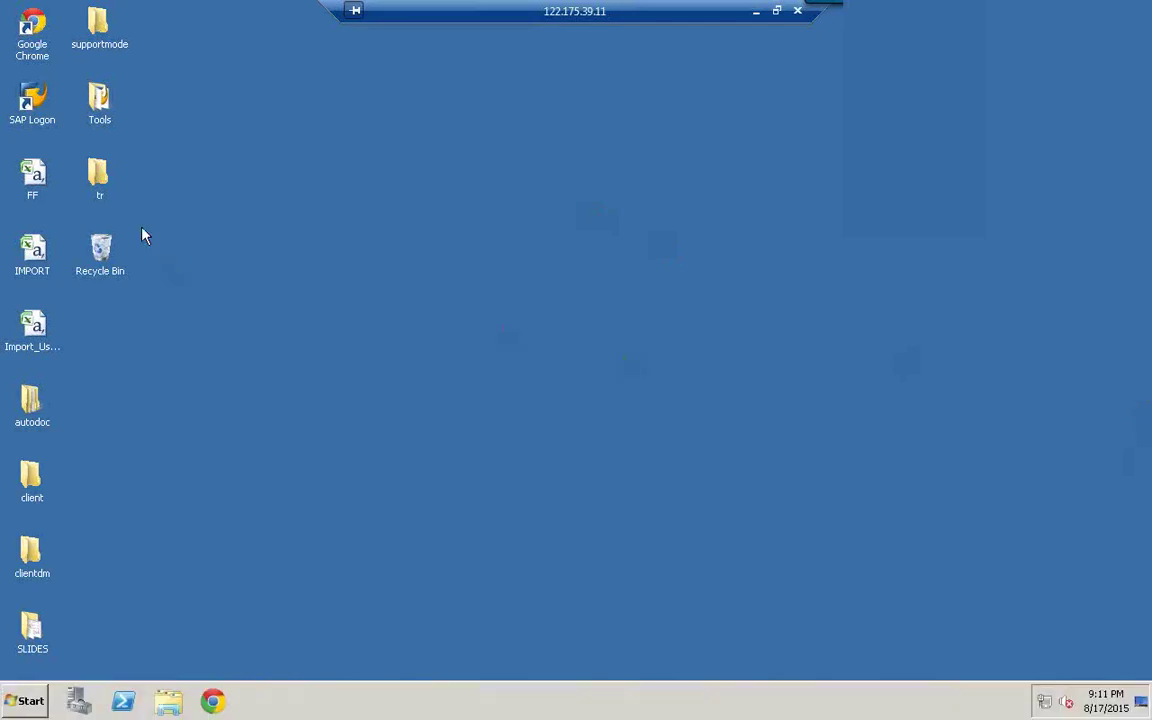
# - Log on to ECC EHP5 client 800 with the user ID and password, keeping other logons open
pyautogui.doubleClick(33, 110)
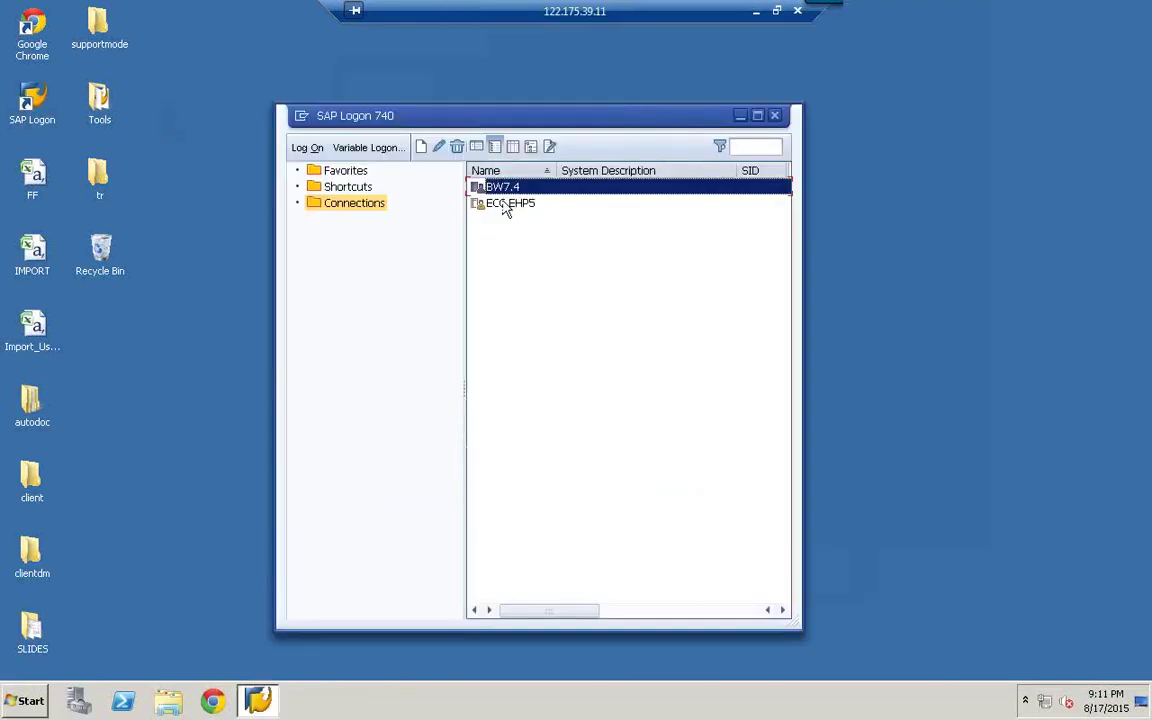
pyautogui.click(509, 205)
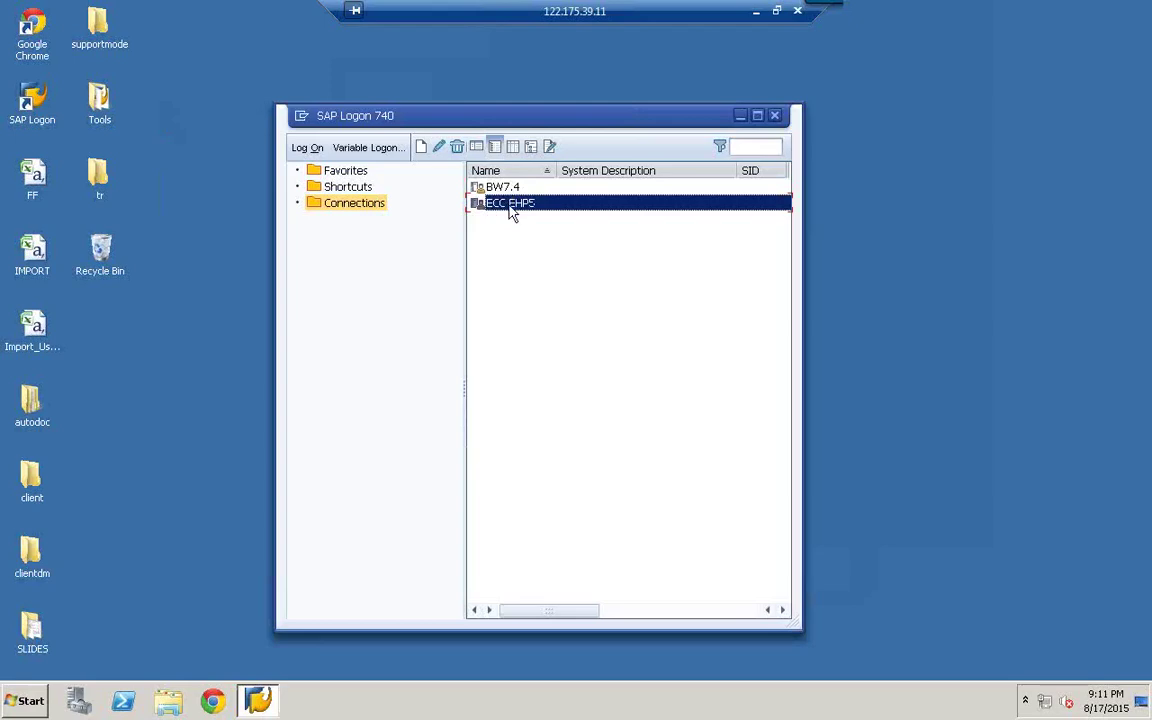
pyautogui.doubleClick(510, 204)
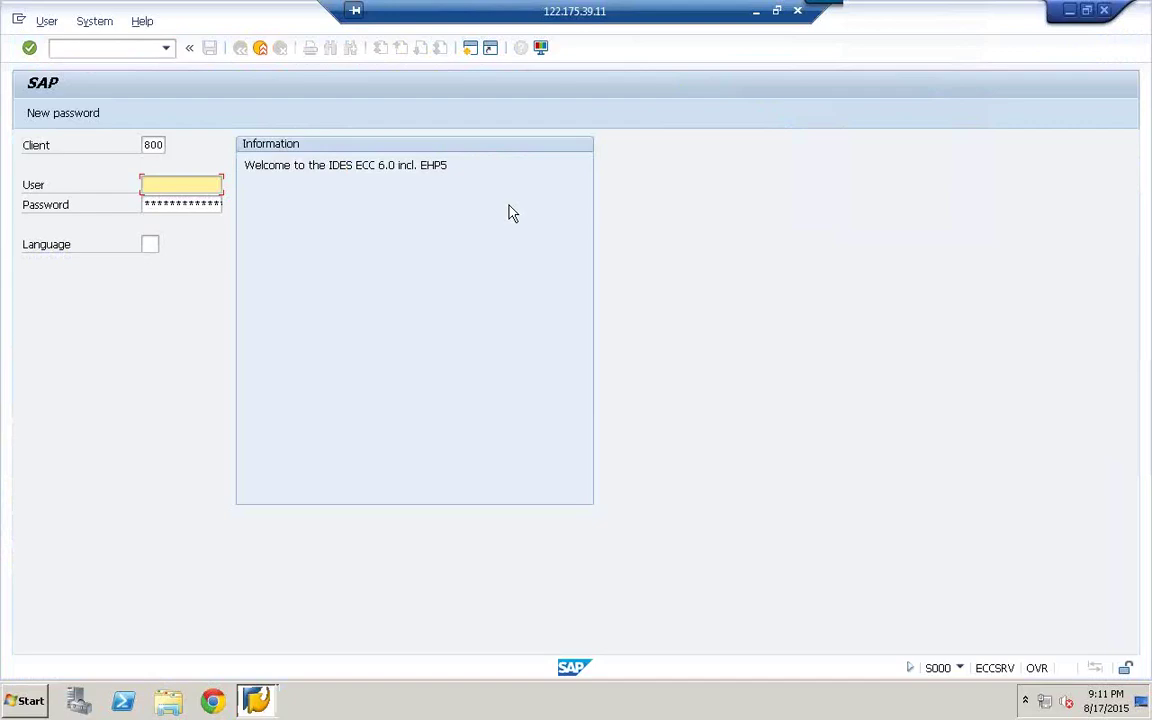
pyautogui.write('surya')
pyautogui.click(170, 206)
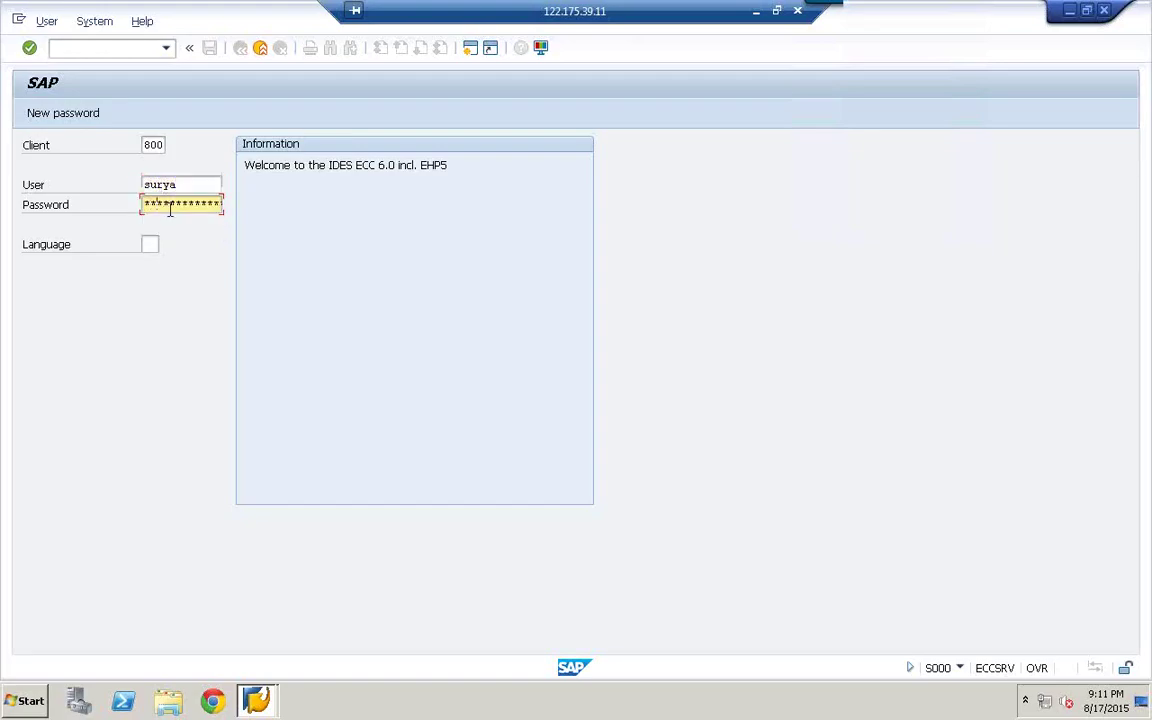
pyautogui.press('Return')
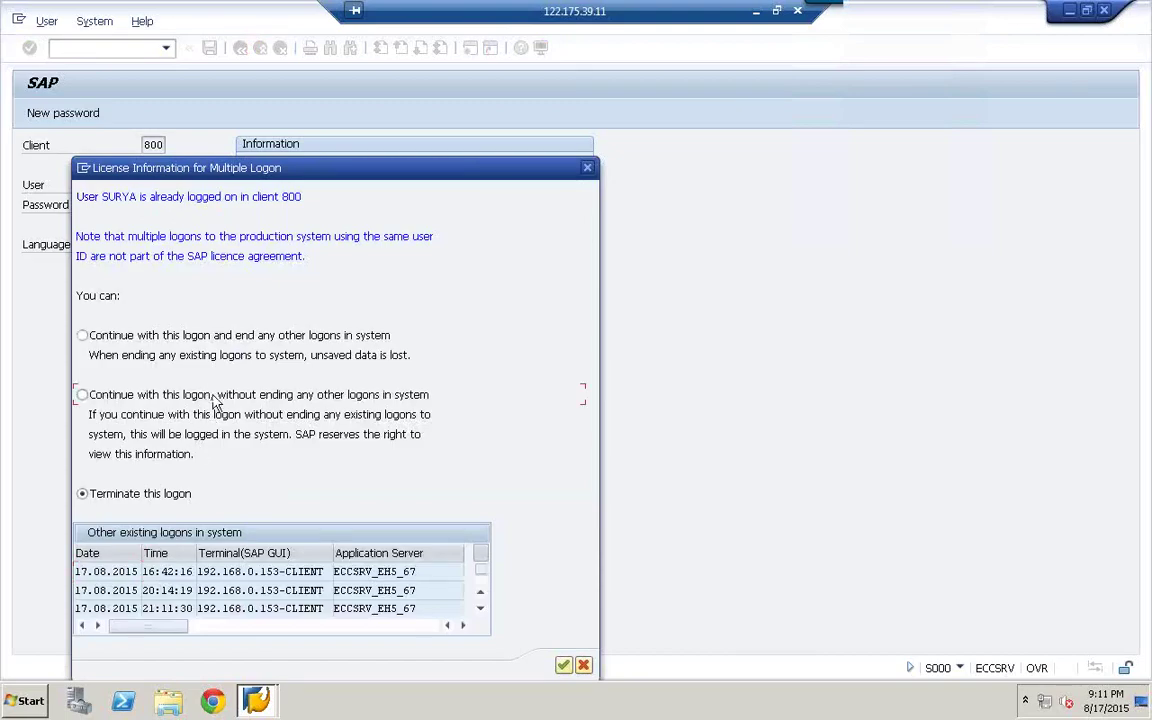
pyautogui.click(212, 396)
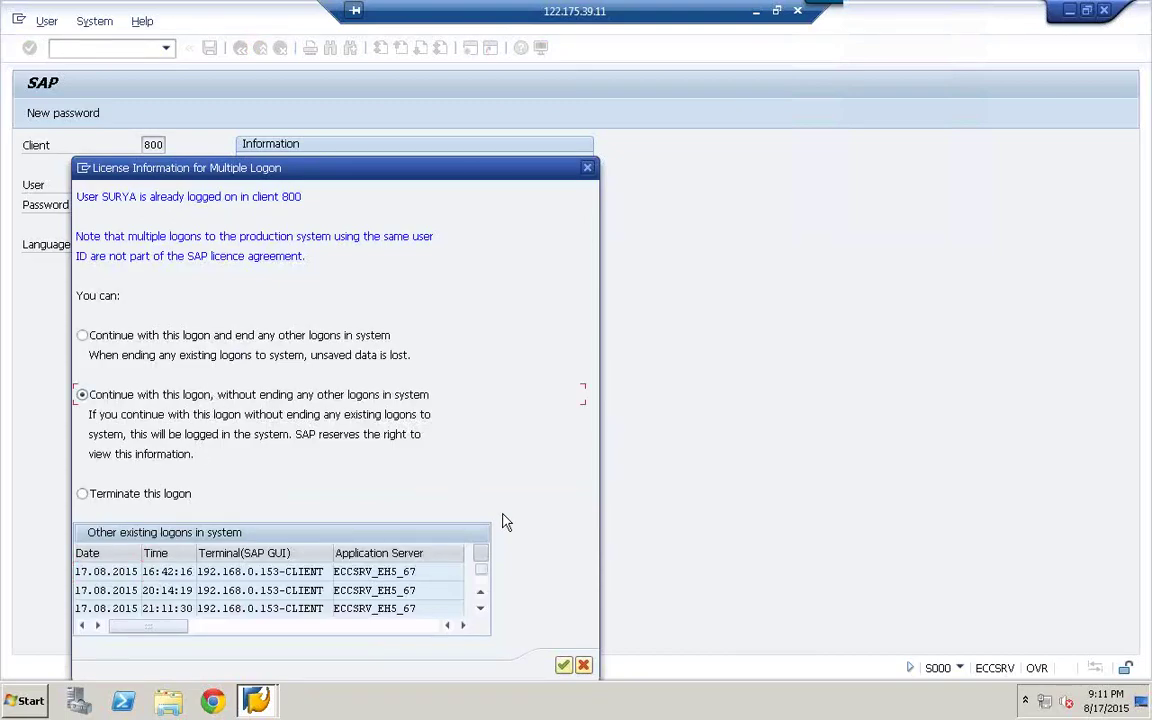
pyautogui.click(563, 666)
# - Run iuuc_repl_content and open the SLTECC configuration with its source tables
pyautogui.write('iw')
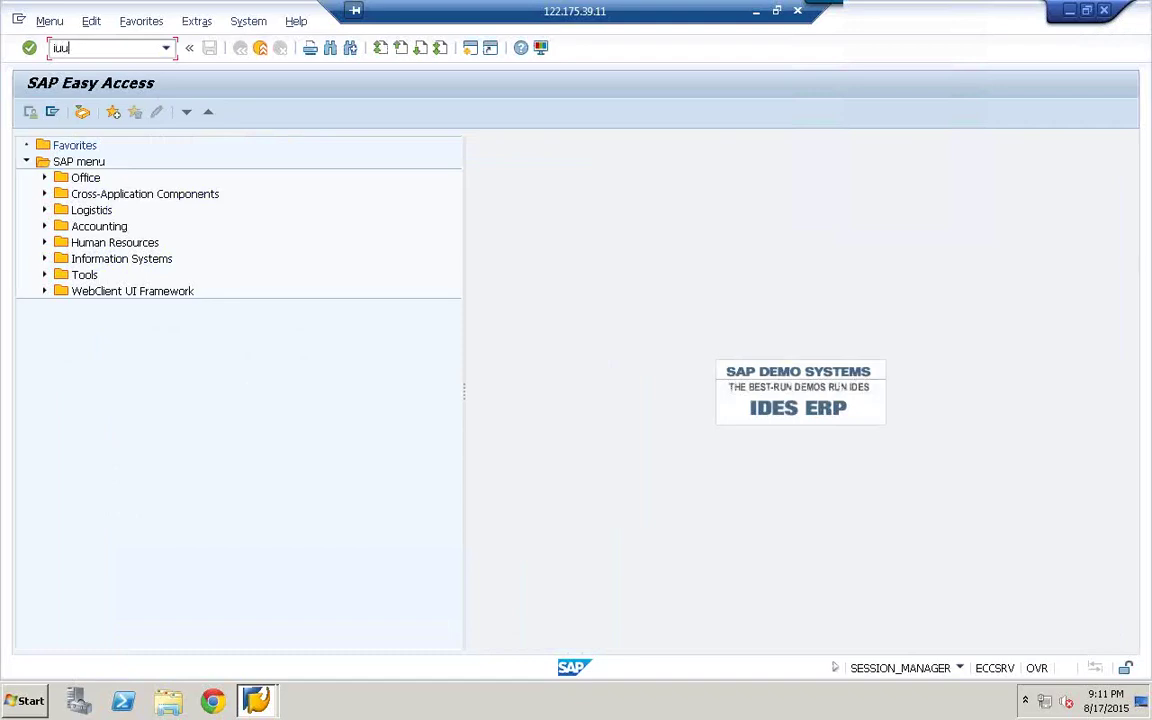
pyautogui.write('s')
pyautogui.press('BackSpace')
pyautogui.write('c_repl_content')
pyautogui.press('Return')
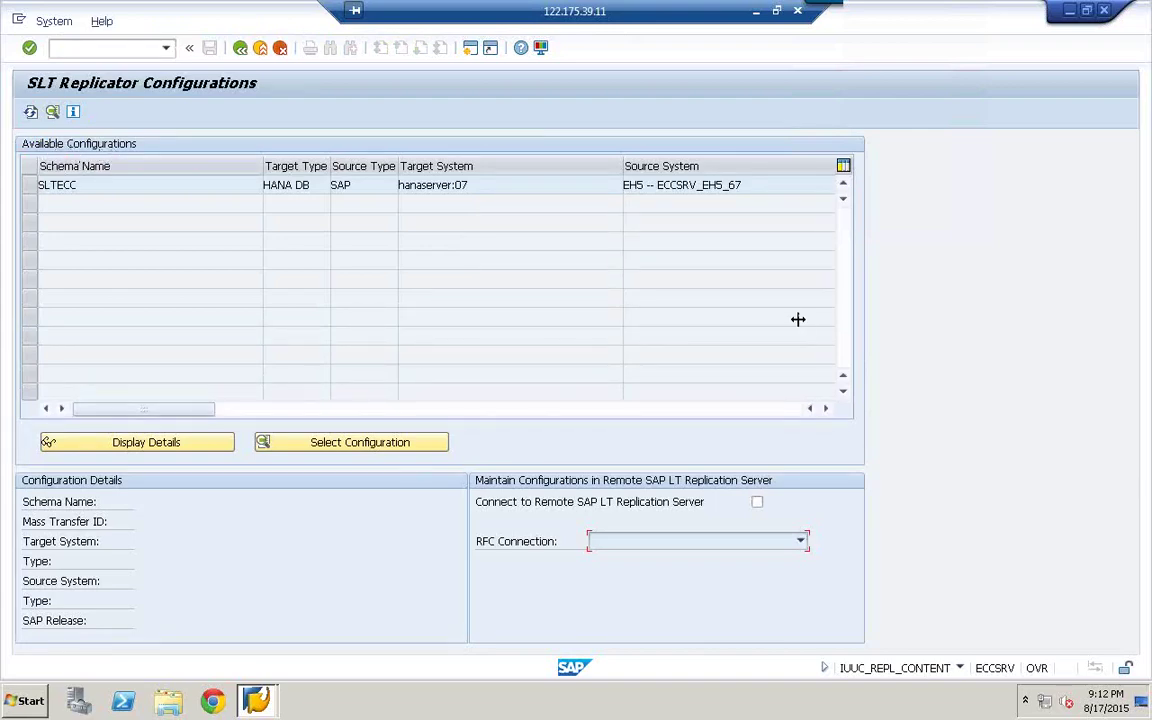
pyautogui.click(55, 186)
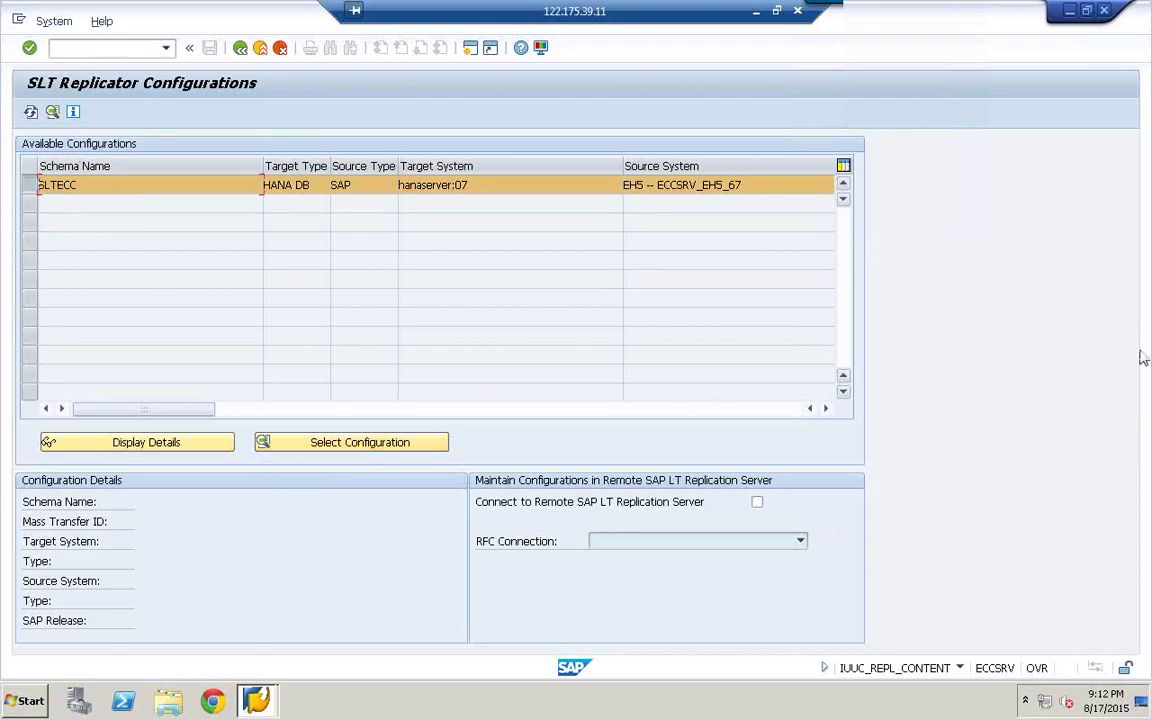
pyautogui.click(355, 443)
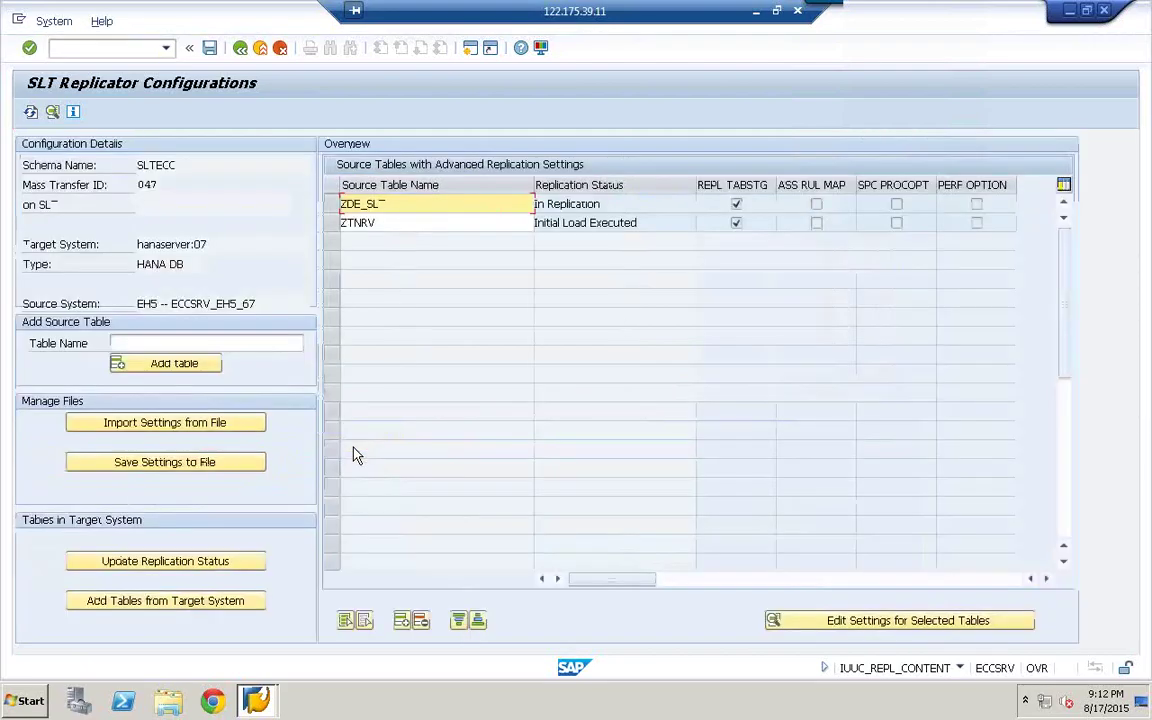
pyautogui.click(139, 343)
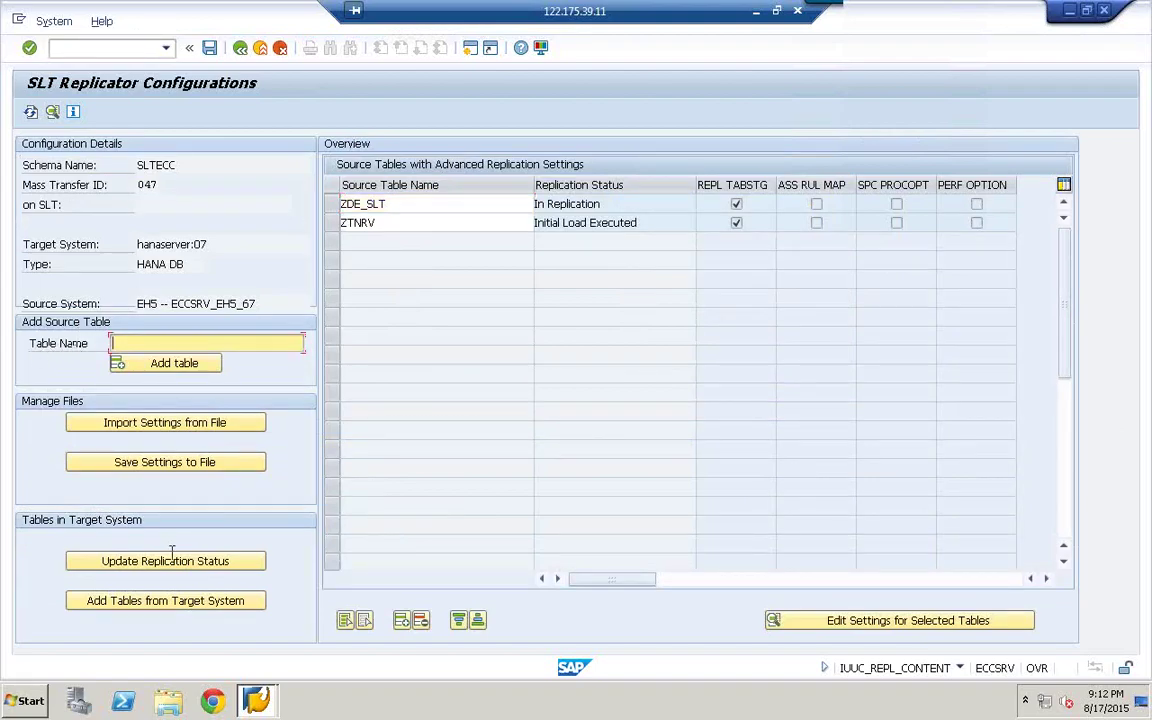
# - Create a second SAP session from the system menu
pyautogui.click(250, 697)
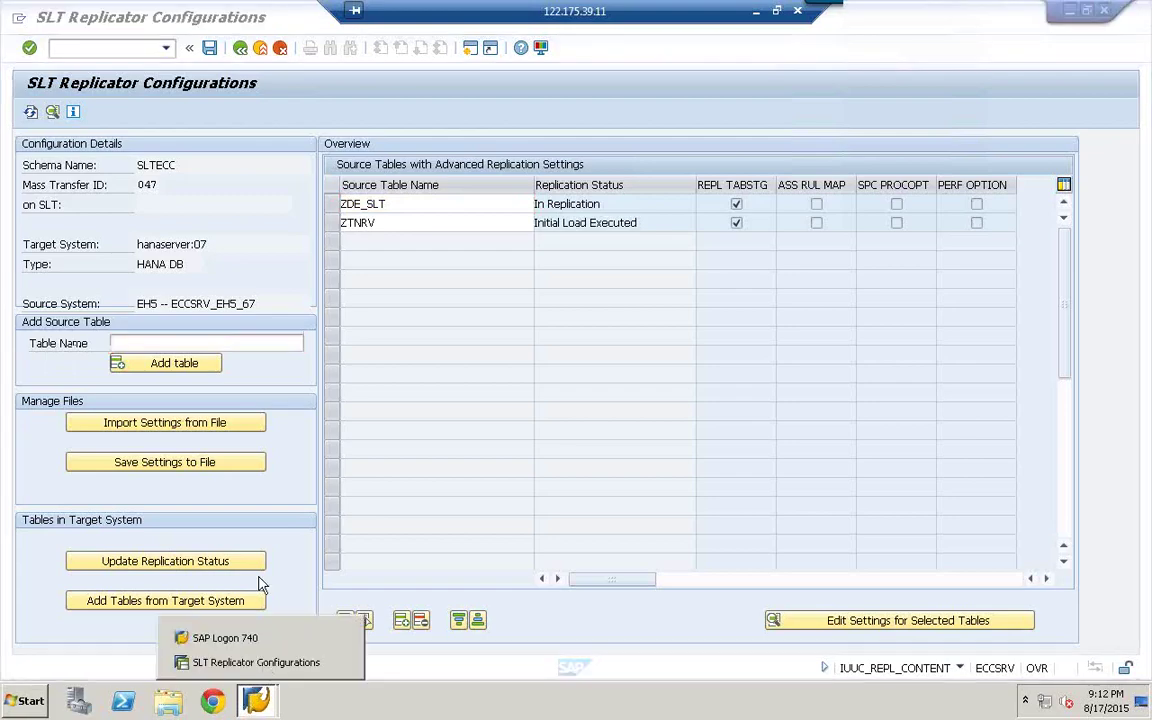
pyautogui.click(19, 21)
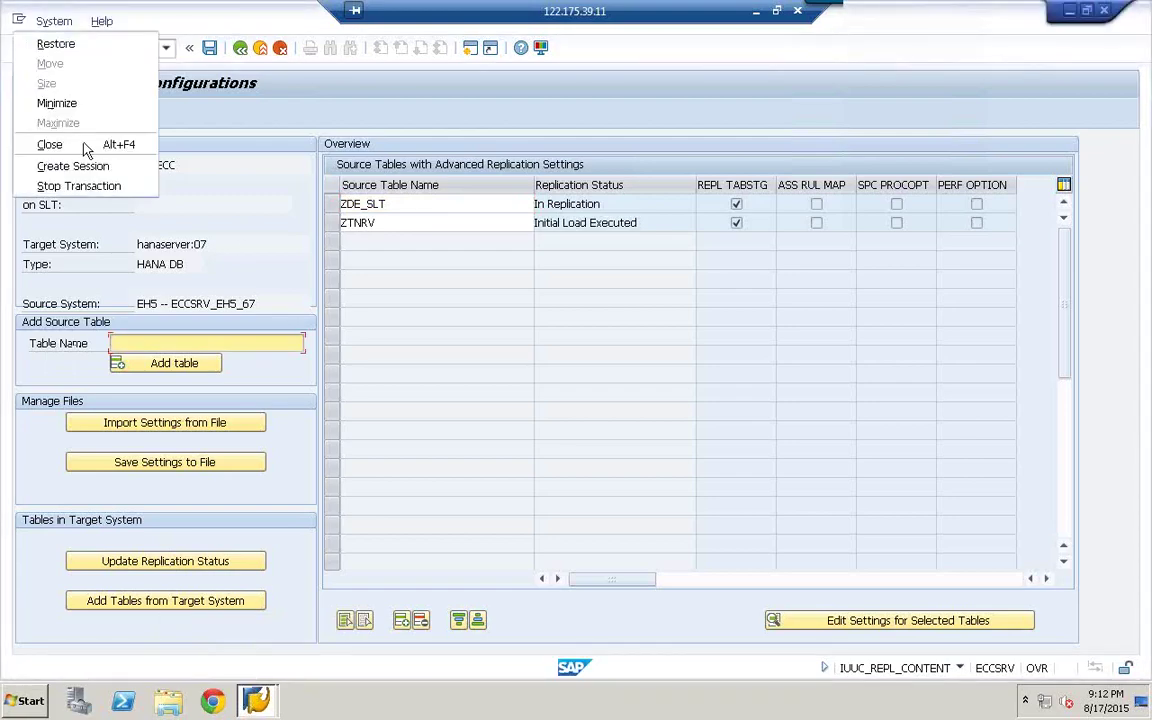
pyautogui.click(85, 166)
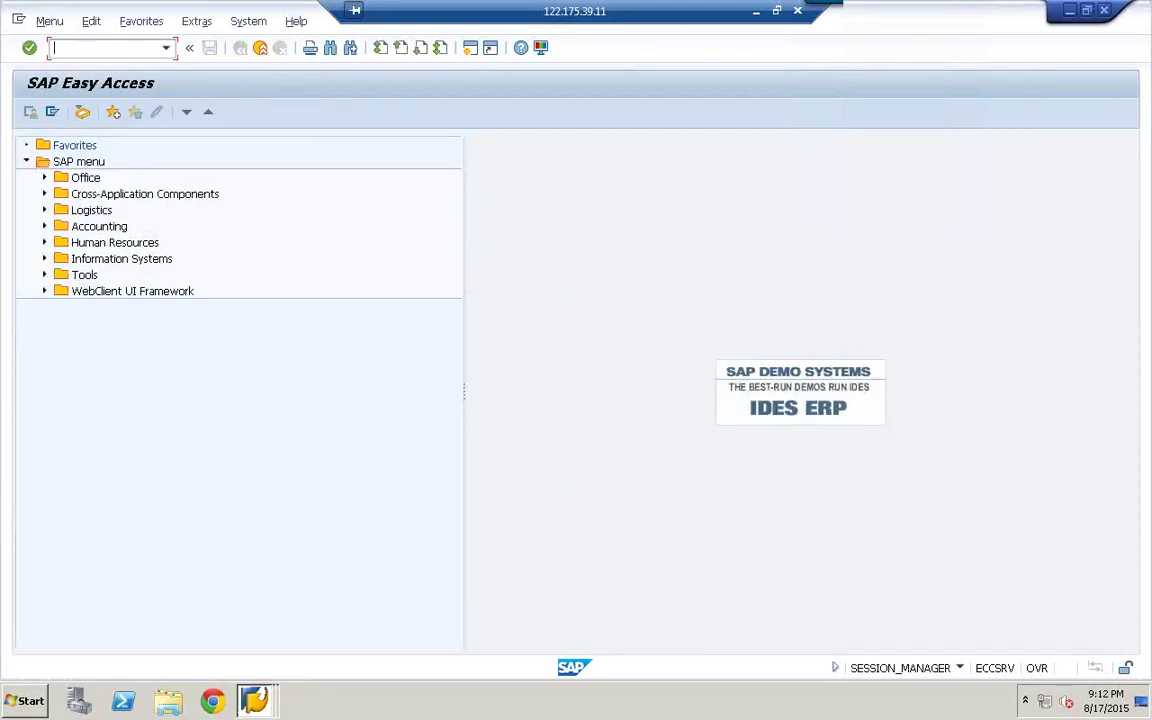
# - In SE11, display table ZMTB_SLT, list its four stored entries, then return to the selection screen
pyautogui.write('se11')
pyautogui.press('Return')
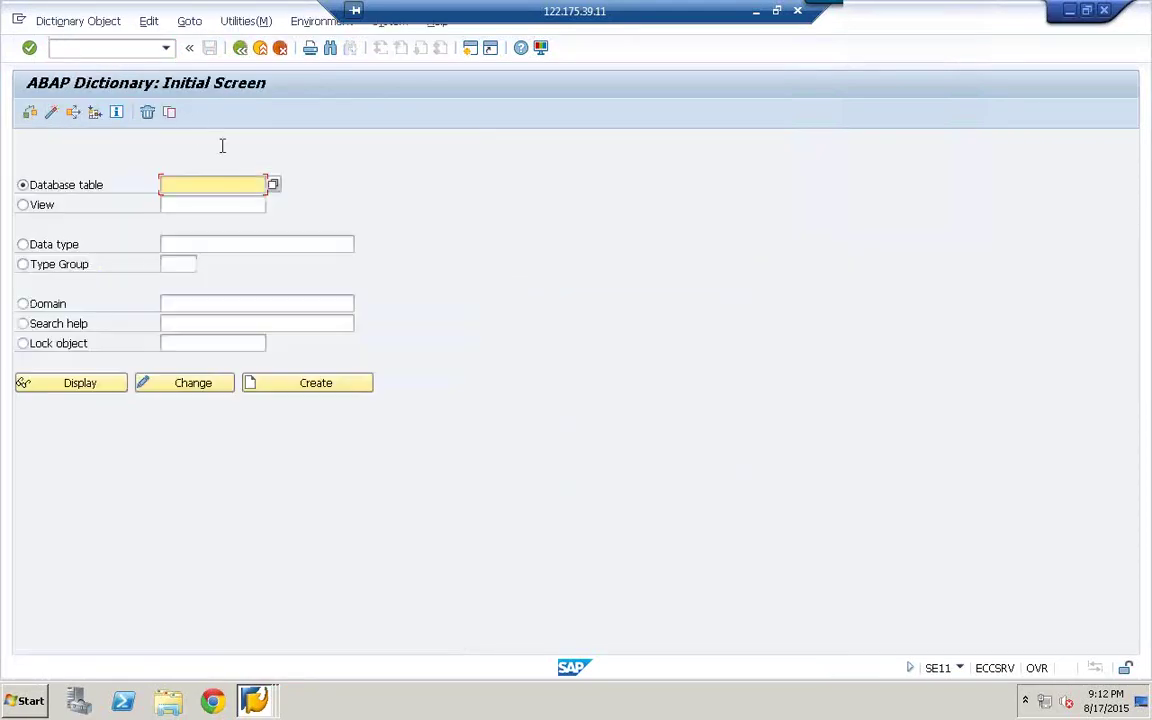
pyautogui.click(186, 188)
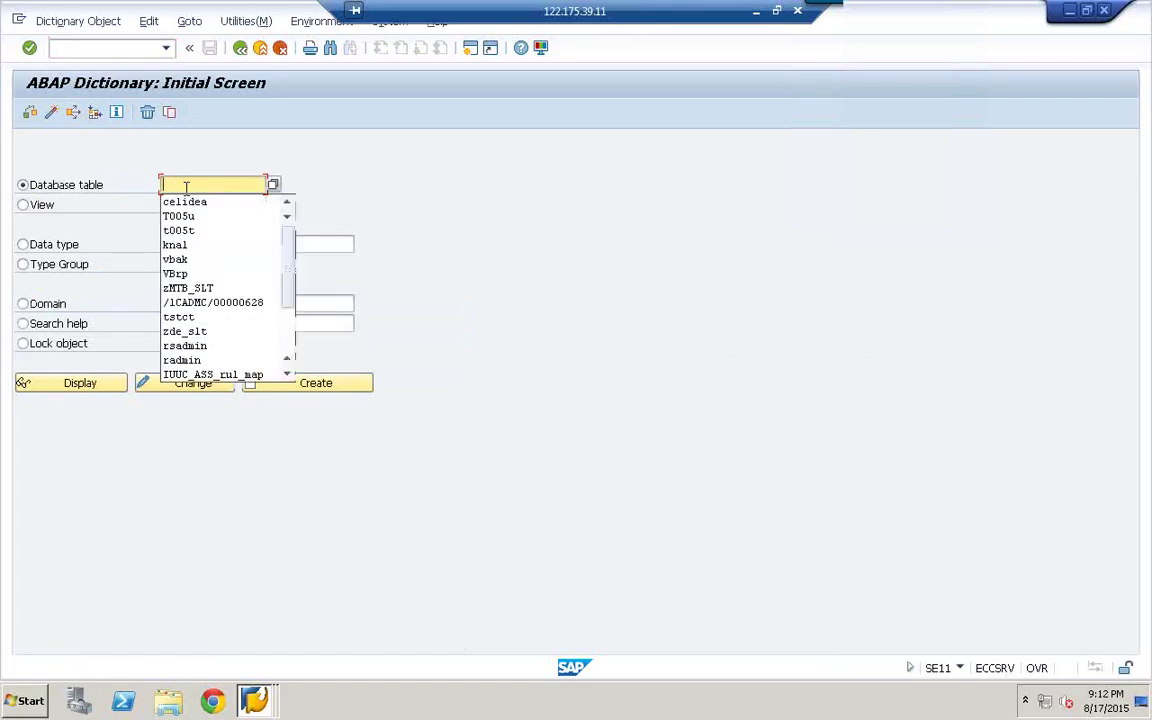
pyautogui.click(190, 289)
pyautogui.click(72, 388)
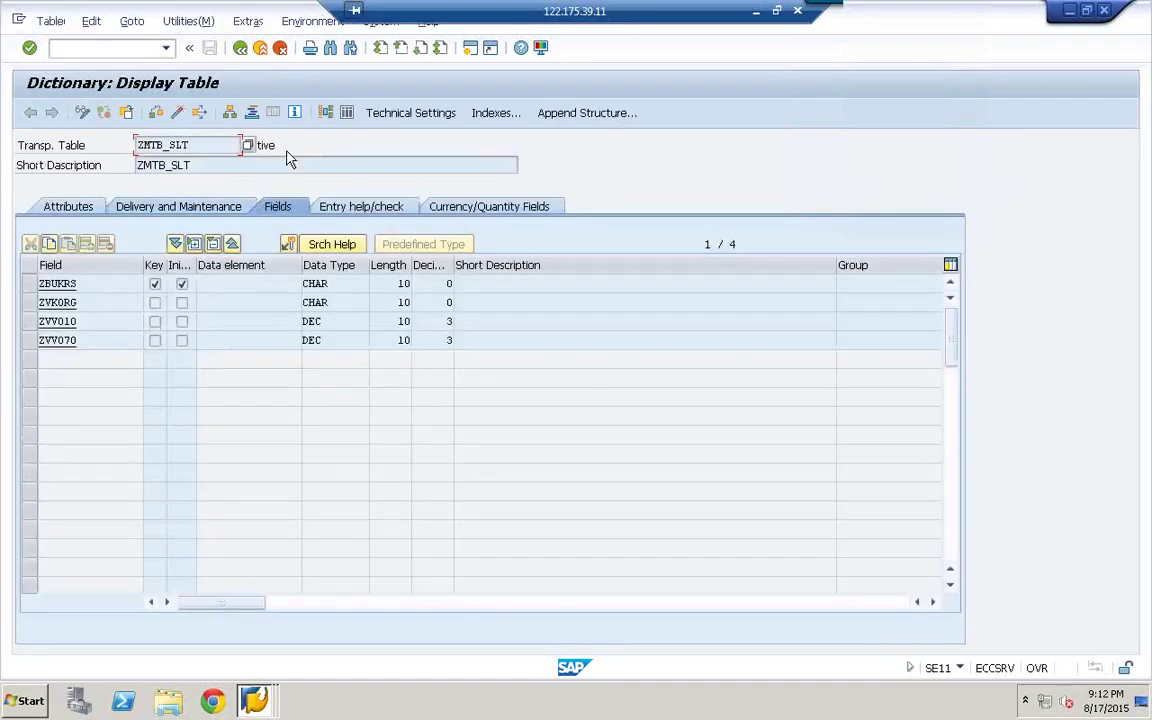
pyautogui.click(347, 114)
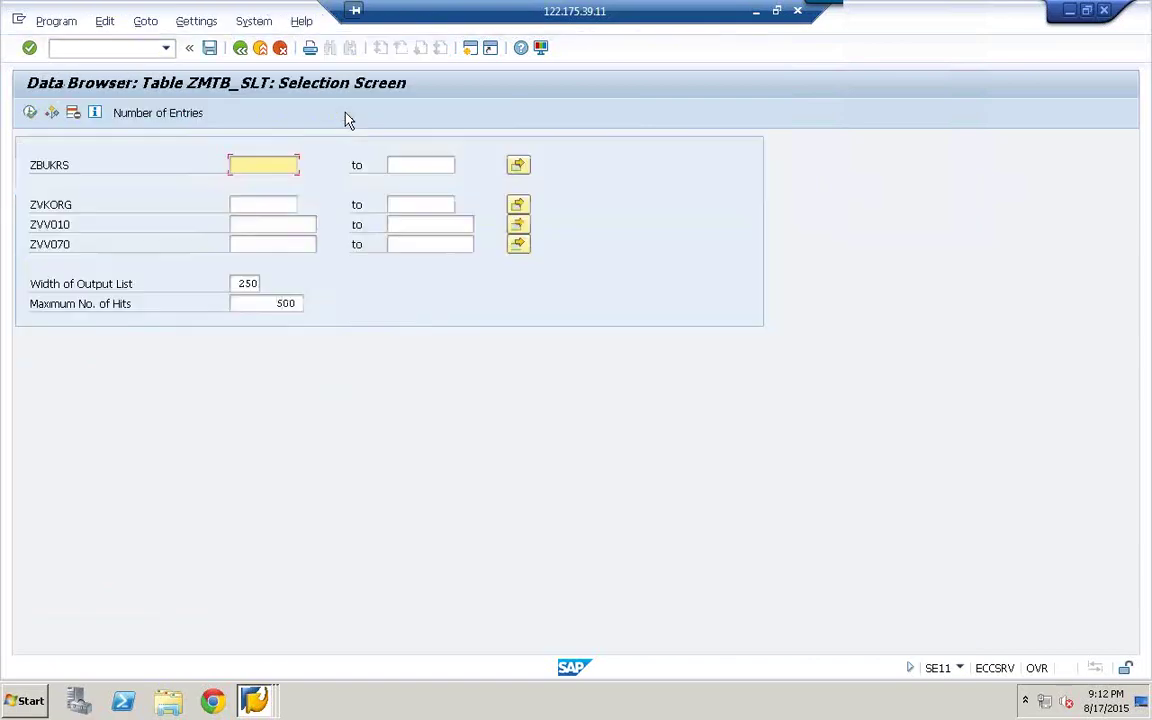
pyautogui.click(30, 113)
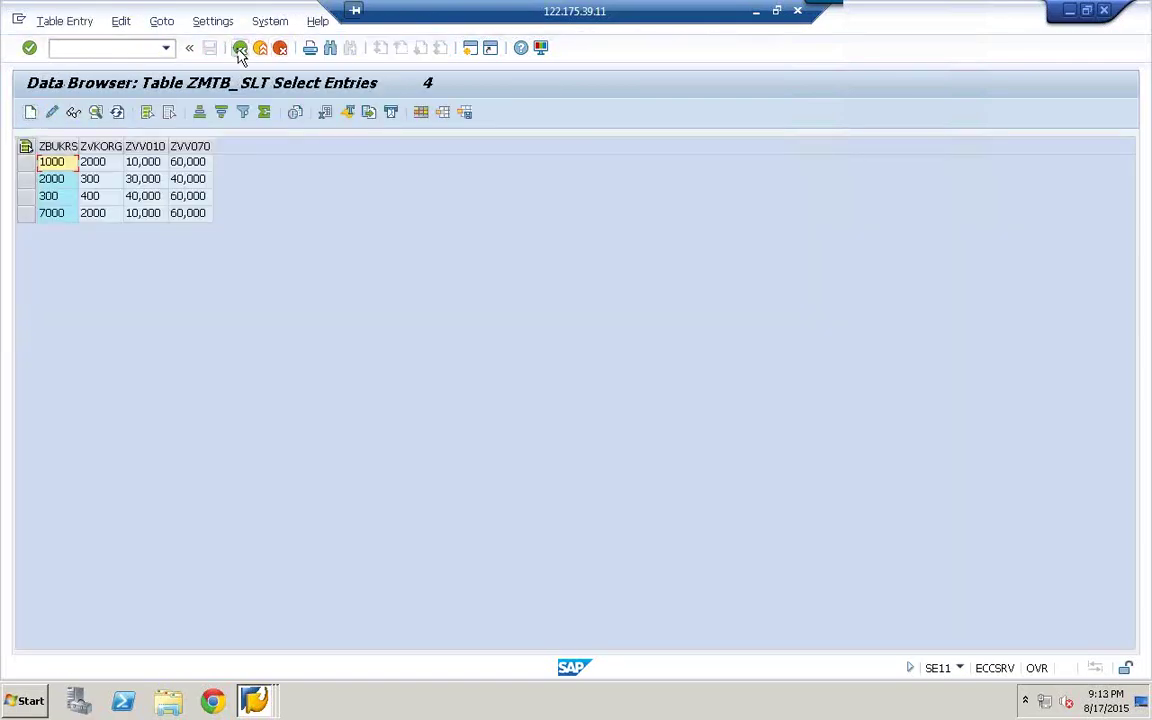
pyautogui.click(240, 48)
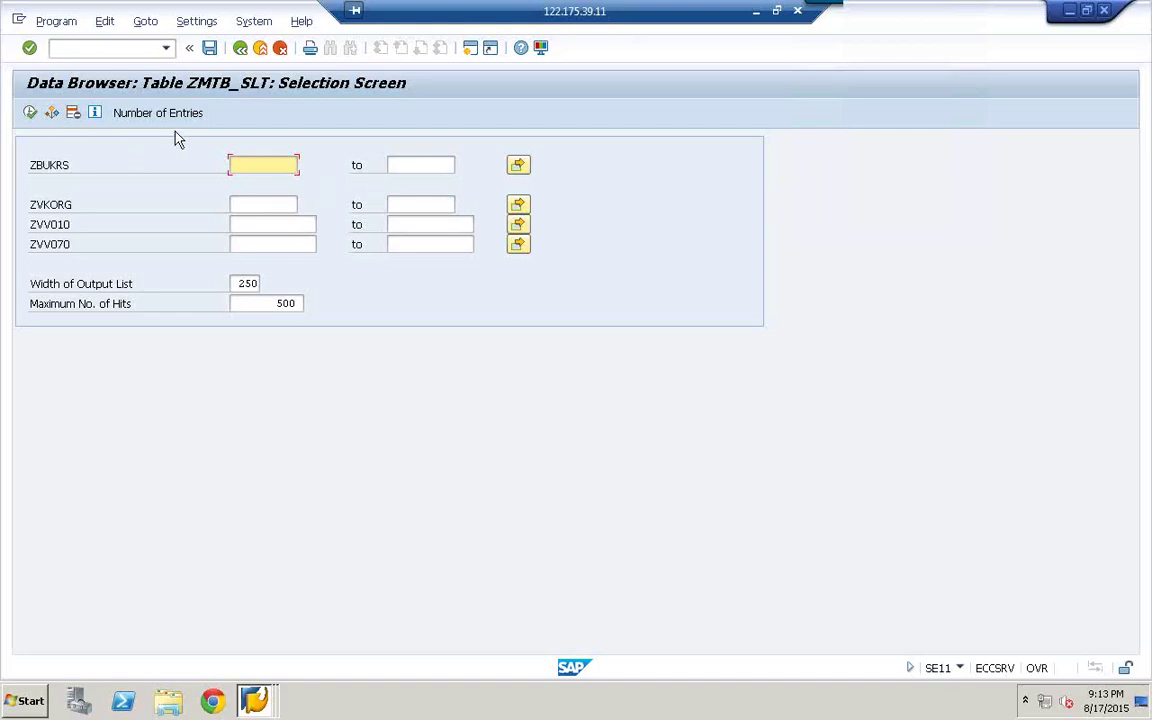
# - Go back to the ZMTB_SLT dictionary table definition
pyautogui.click(240, 47)
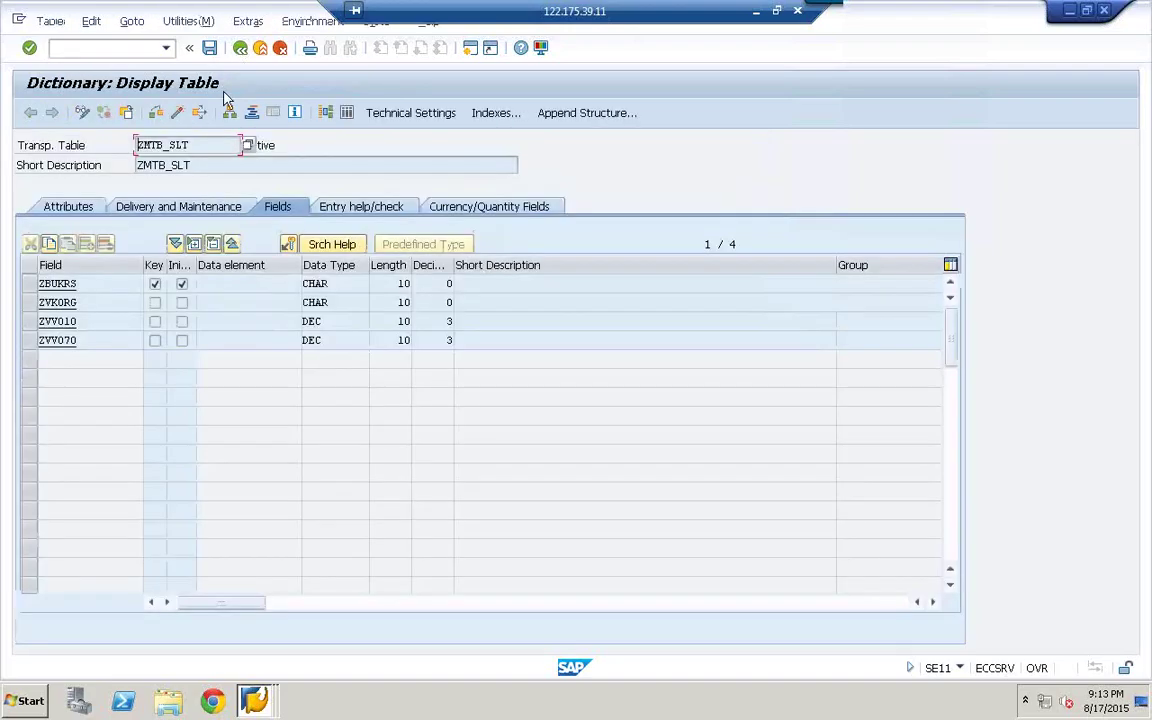
pyautogui.moveTo(188, 145); pyautogui.dragTo(126, 145)
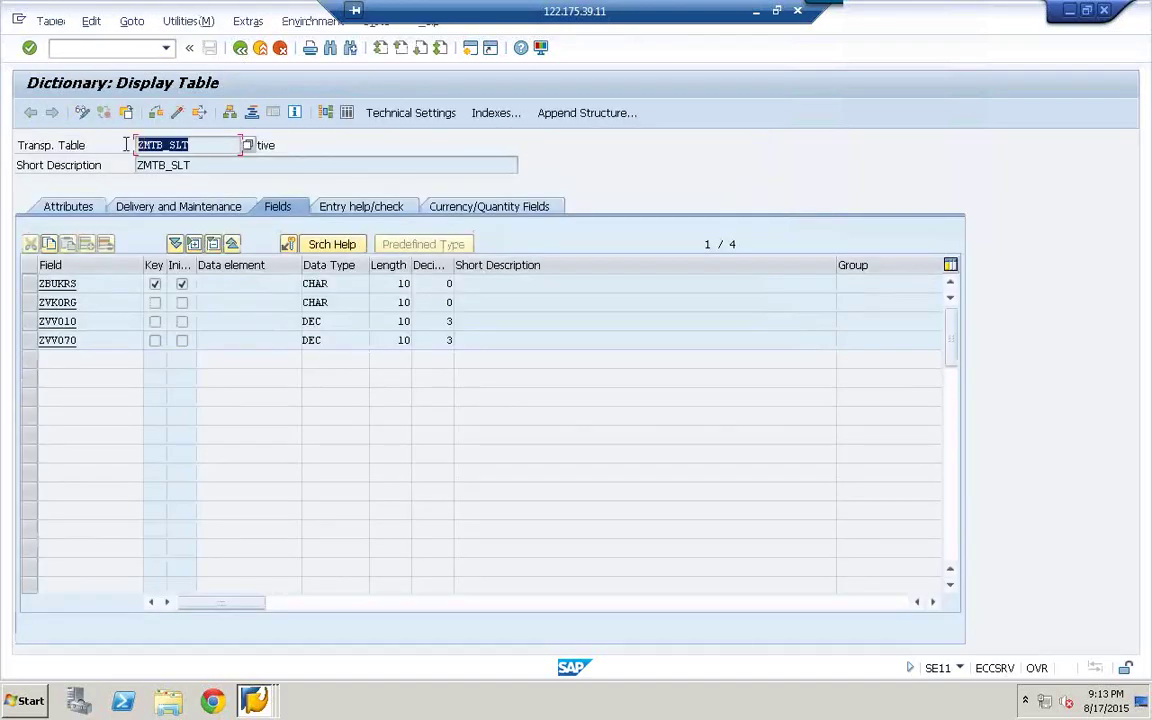
pyautogui.click(126, 145)
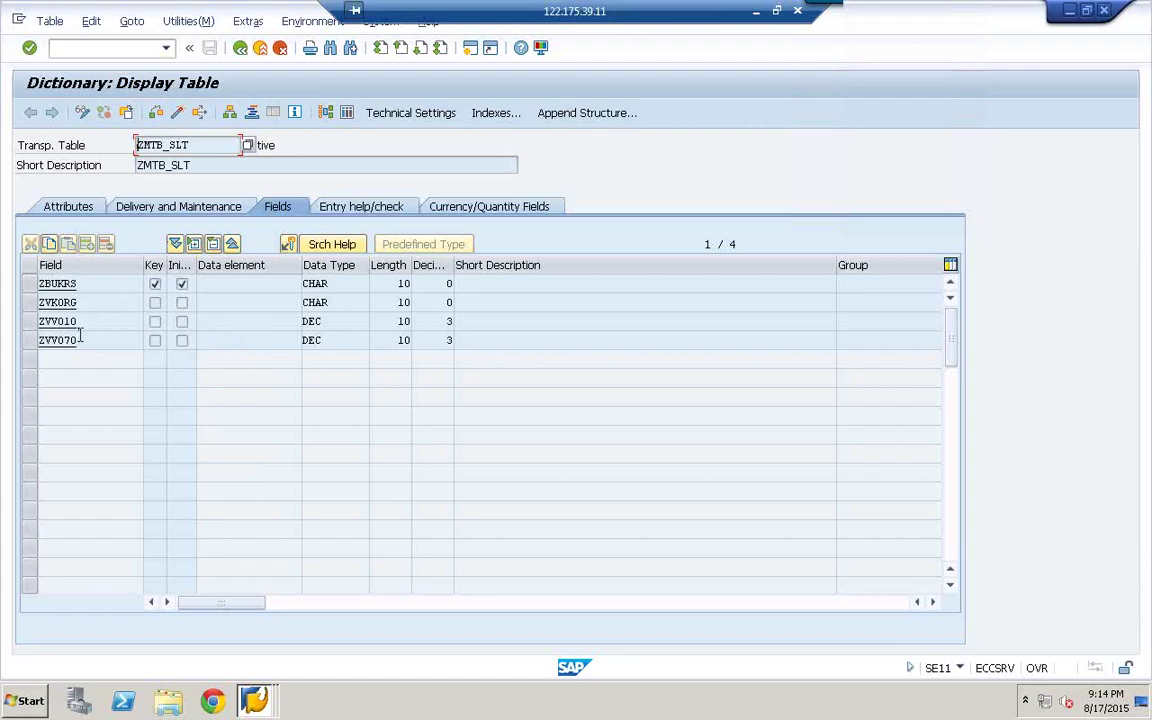
# - Create another SAP session from the table definition window's system menu
pyautogui.click(262, 700)
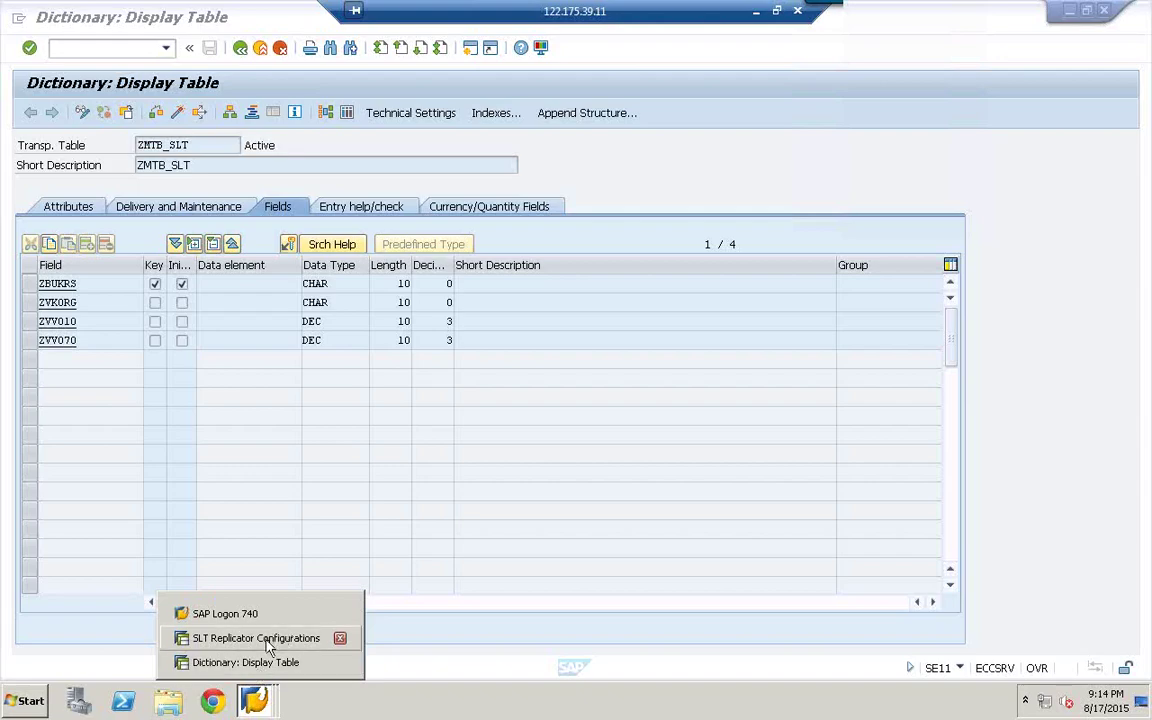
pyautogui.click(260, 662)
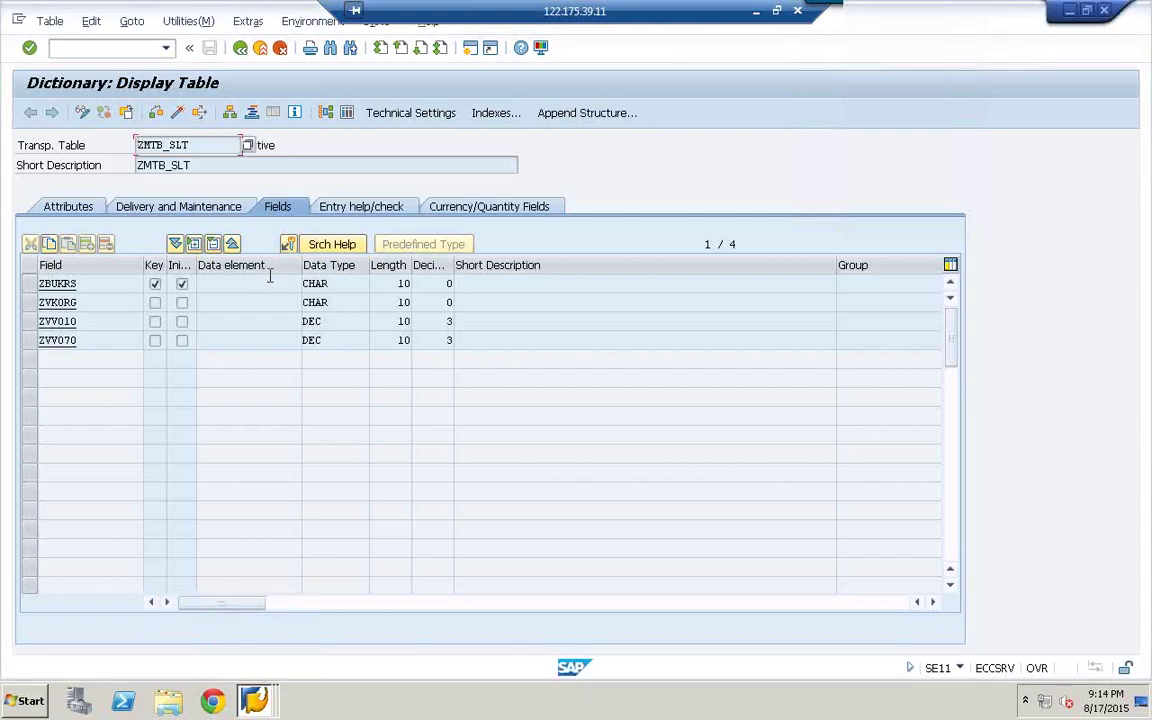
pyautogui.click(18, 20)
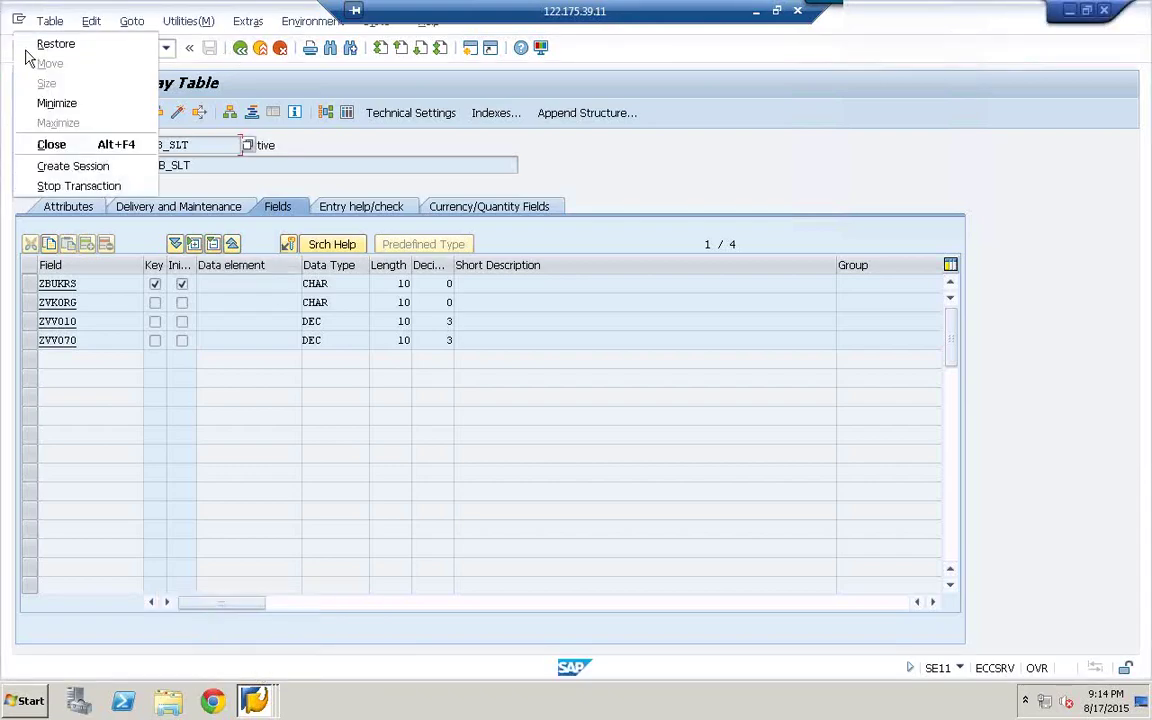
pyautogui.click(84, 174)
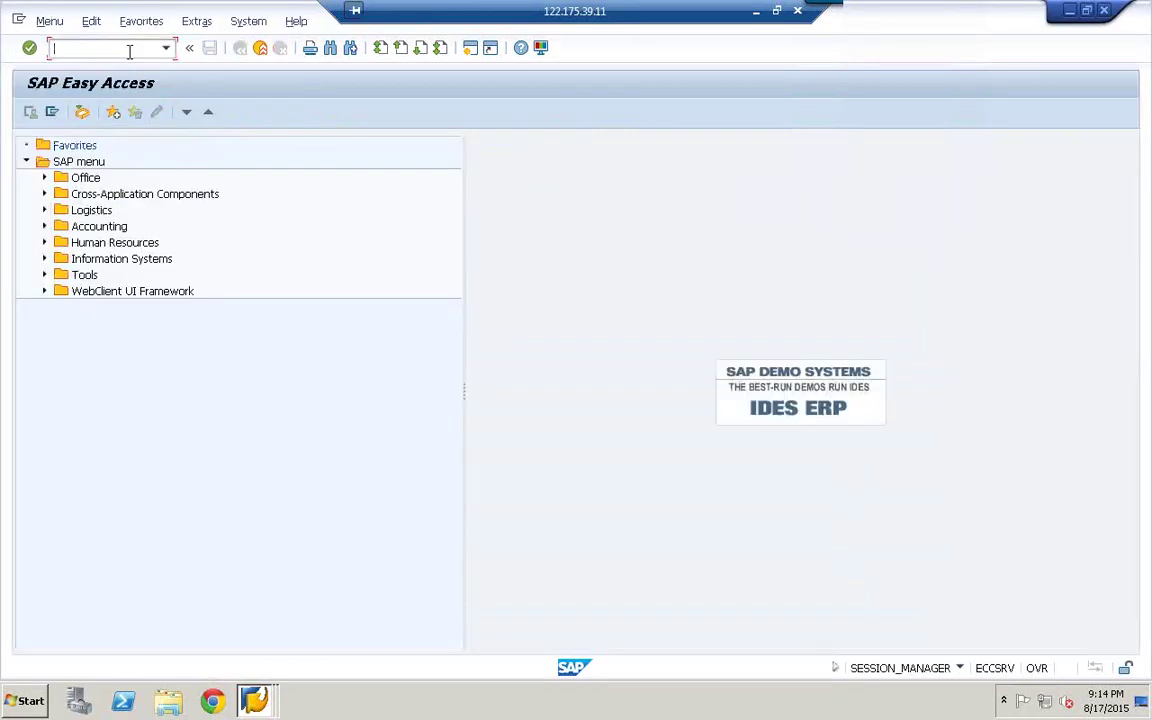
# - Open the LTRC cockpit for mass transfer ID 047 and select its Table Name column
pyautogui.write('ltrc')
pyautogui.press('Return')
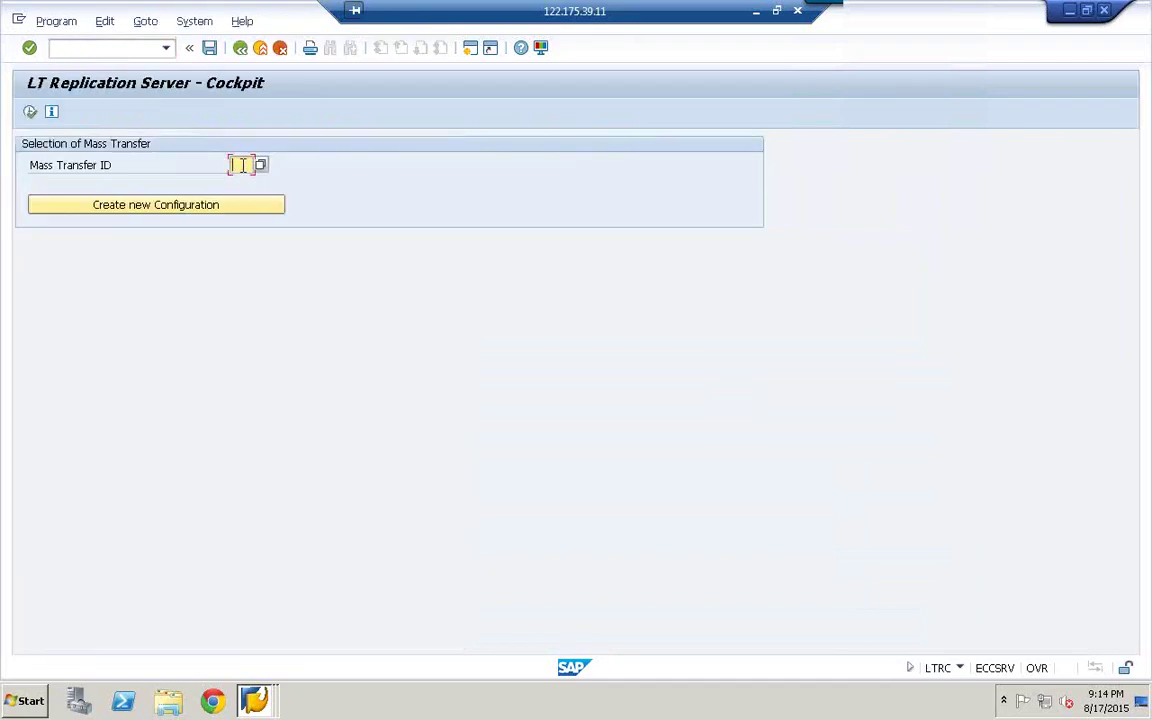
pyautogui.write('047')
pyautogui.click(30, 112)
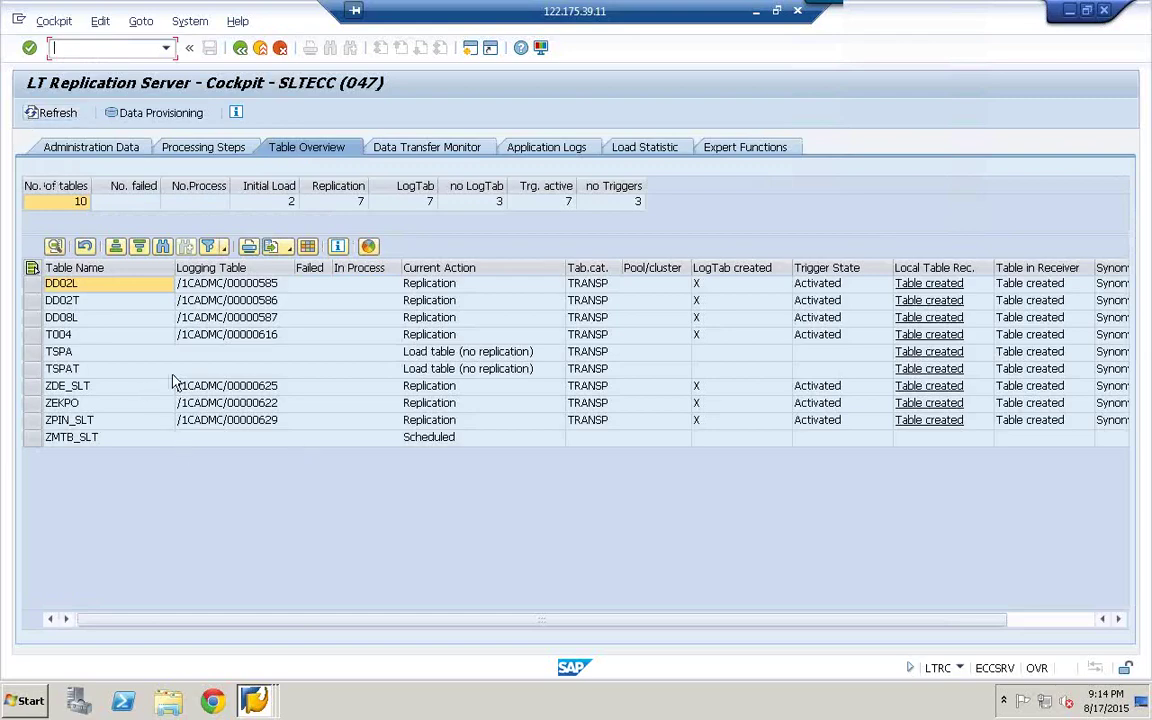
pyautogui.click(80, 264)
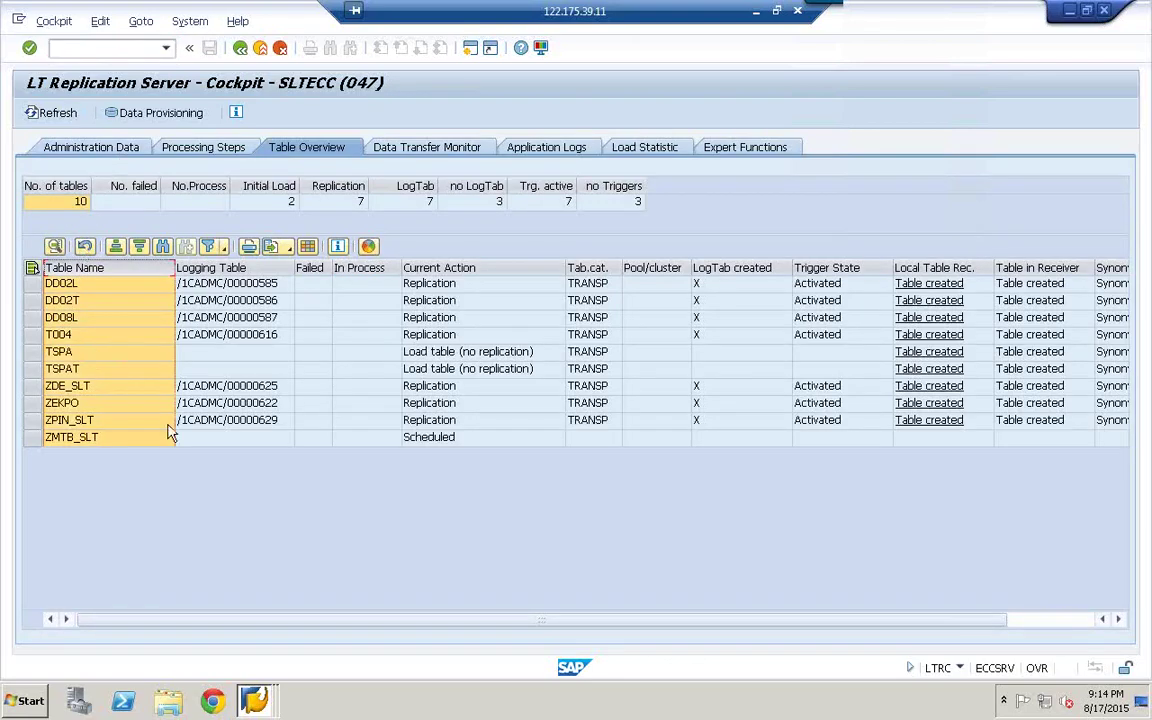
pyautogui.click(27, 700)
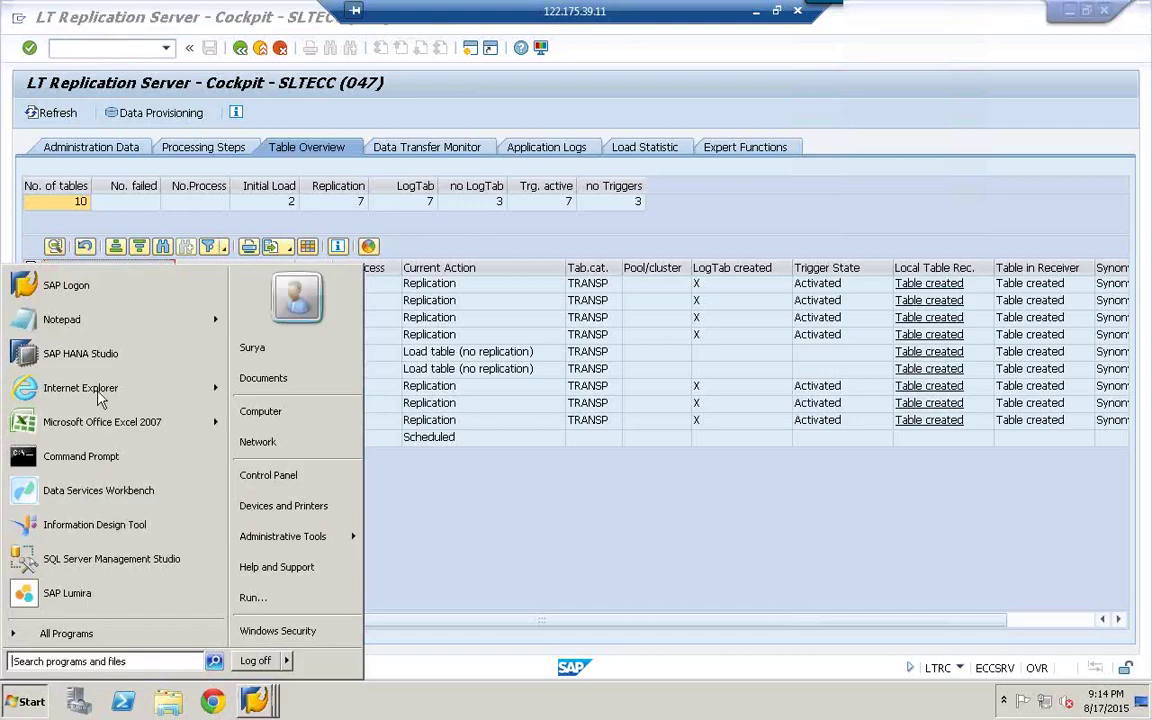
# - Paste the table names into Notepad, delete DD02L, DD02T and DD08L, and select the remaining seven
pyautogui.click(70, 320)
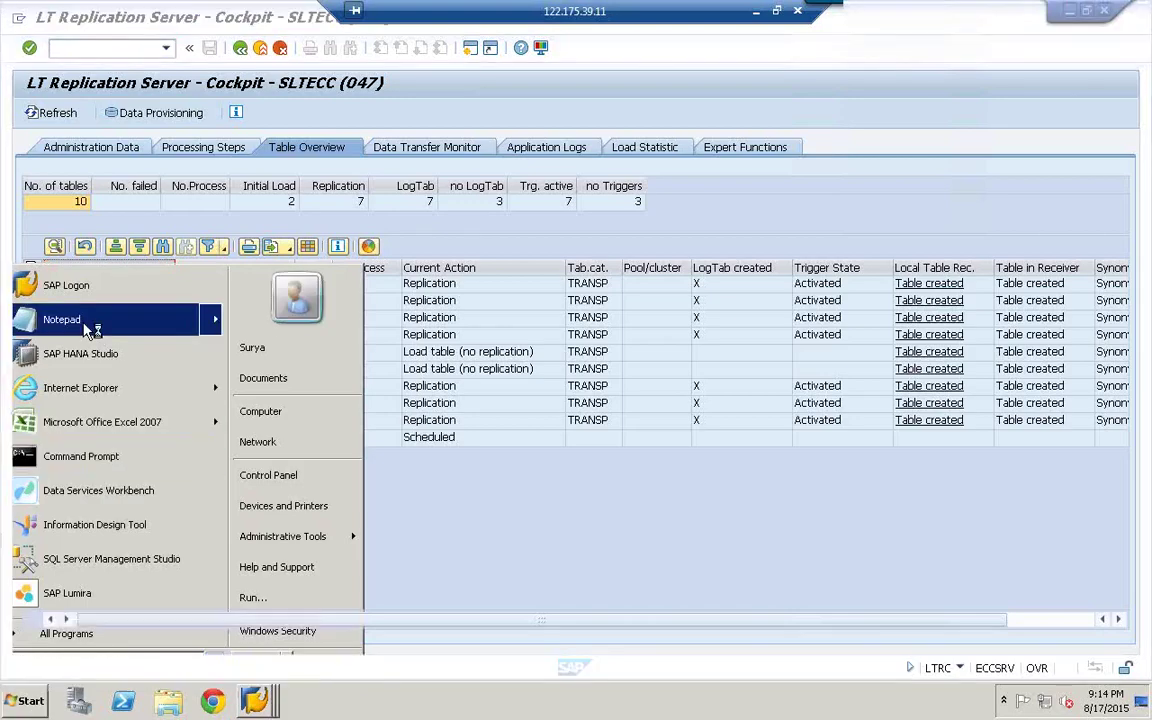
pyautogui.write('DD02L DD02T DD08L T004 TSPA TSPAT ZDE_SLT ZEKPO ZPIN_SLT ZMTB_SLT')
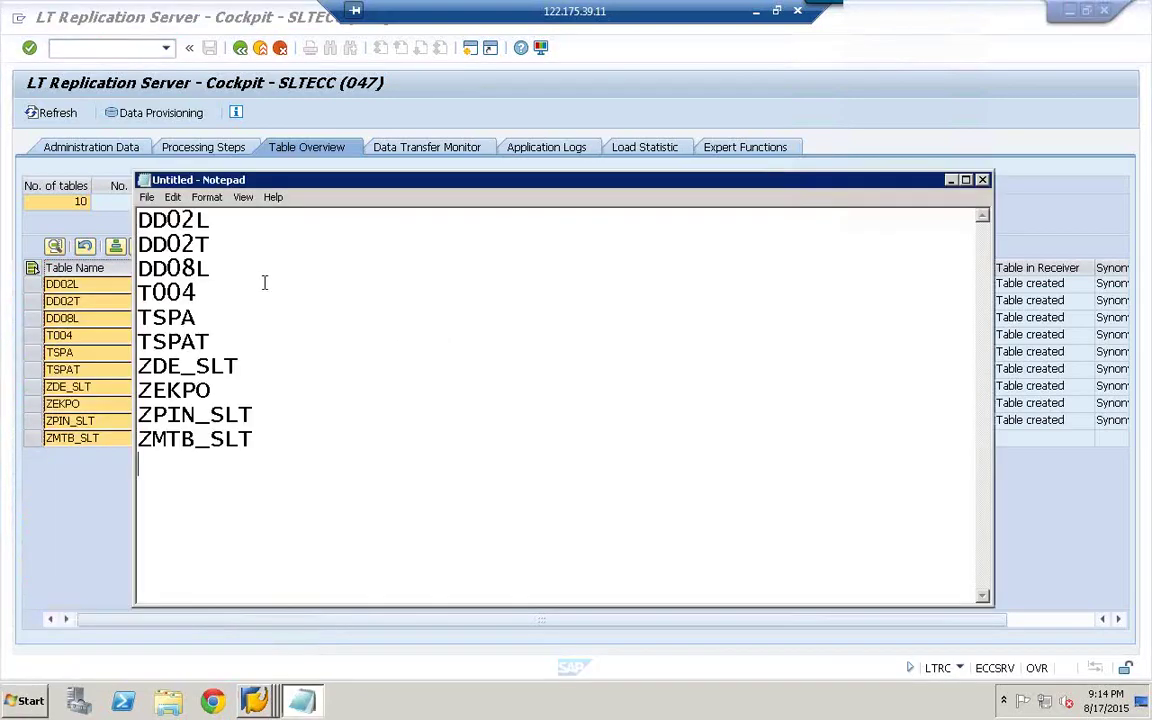
pyautogui.moveTo(210, 268); pyautogui.dragTo(108, 196)
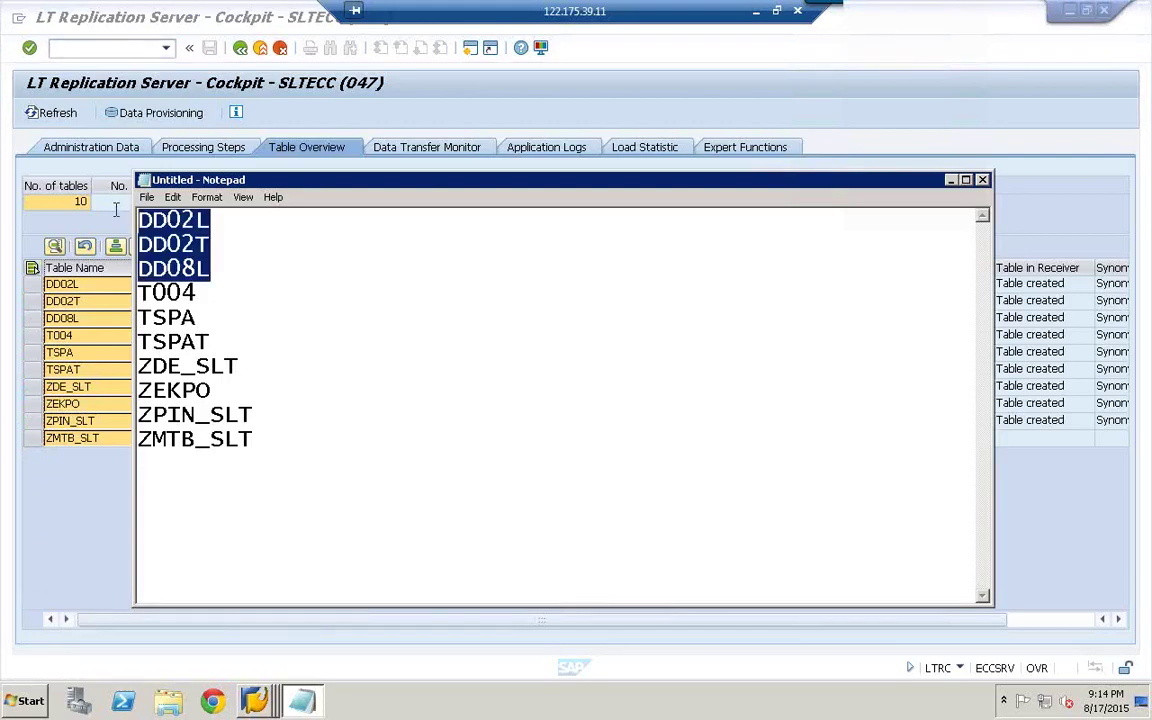
pyautogui.press('Delete')
pyautogui.click(254, 390)
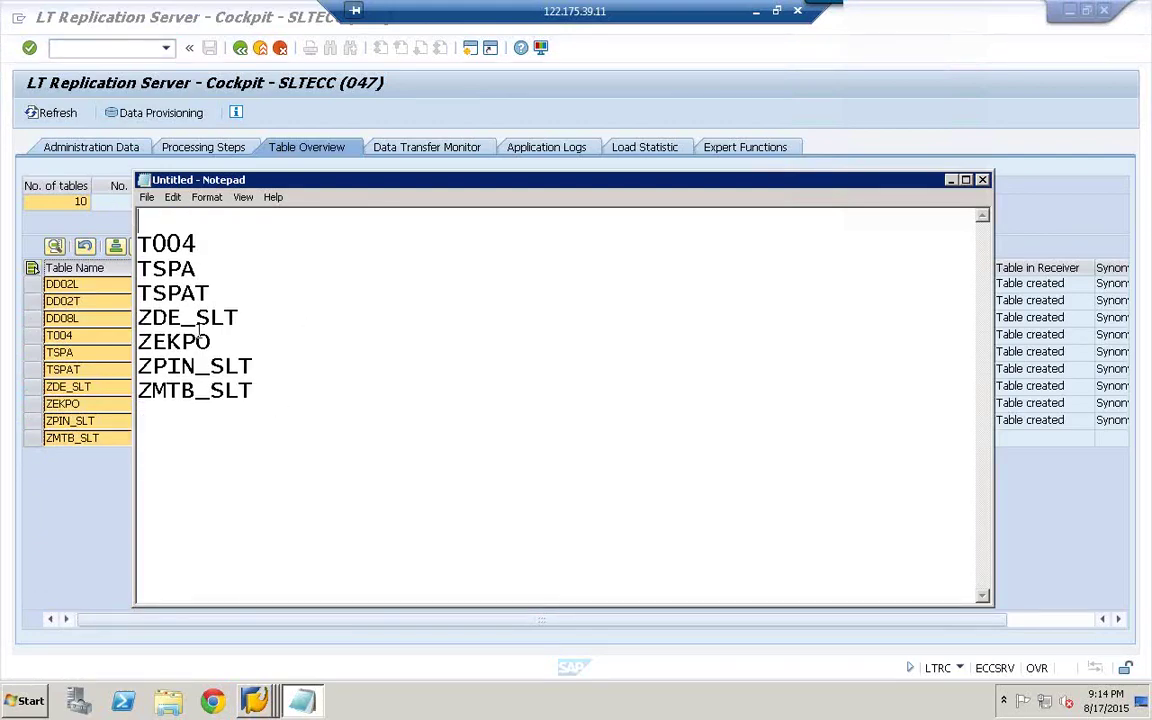
pyautogui.keyDown('shift'); pyautogui.click(139, 243); pyautogui.keyUp('shift')
pyautogui.hotkey('ctrl', 'c')
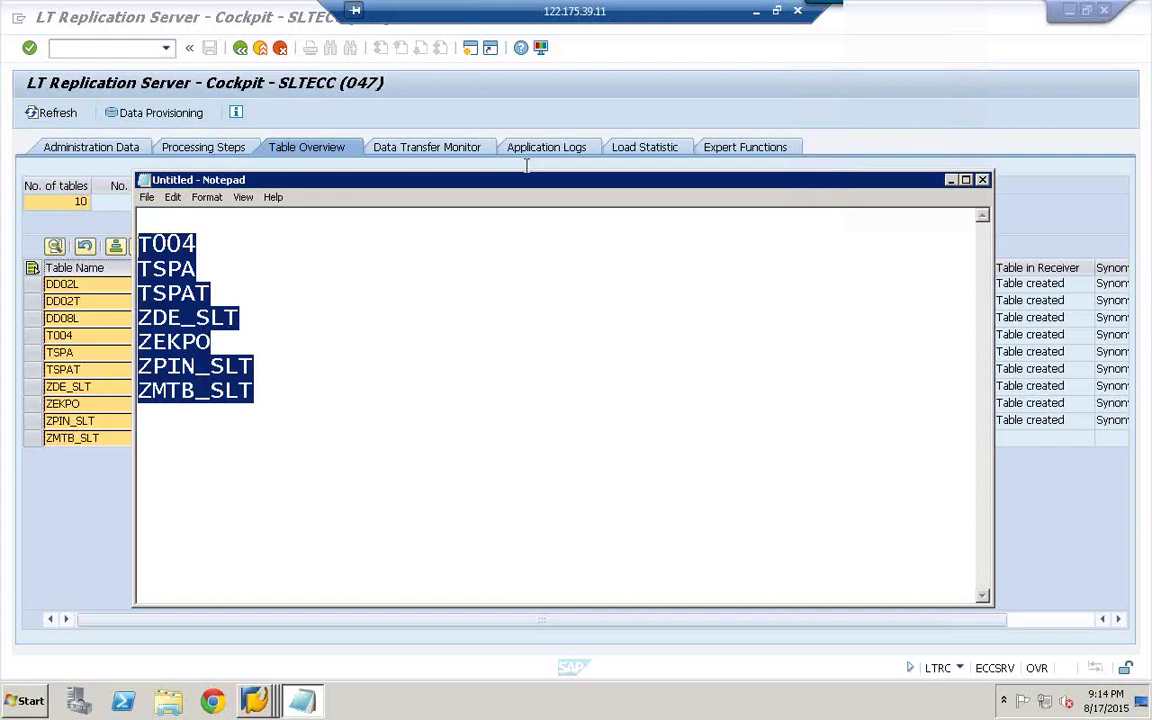
pyautogui.moveTo(392, 186); pyautogui.dragTo(160, 192)
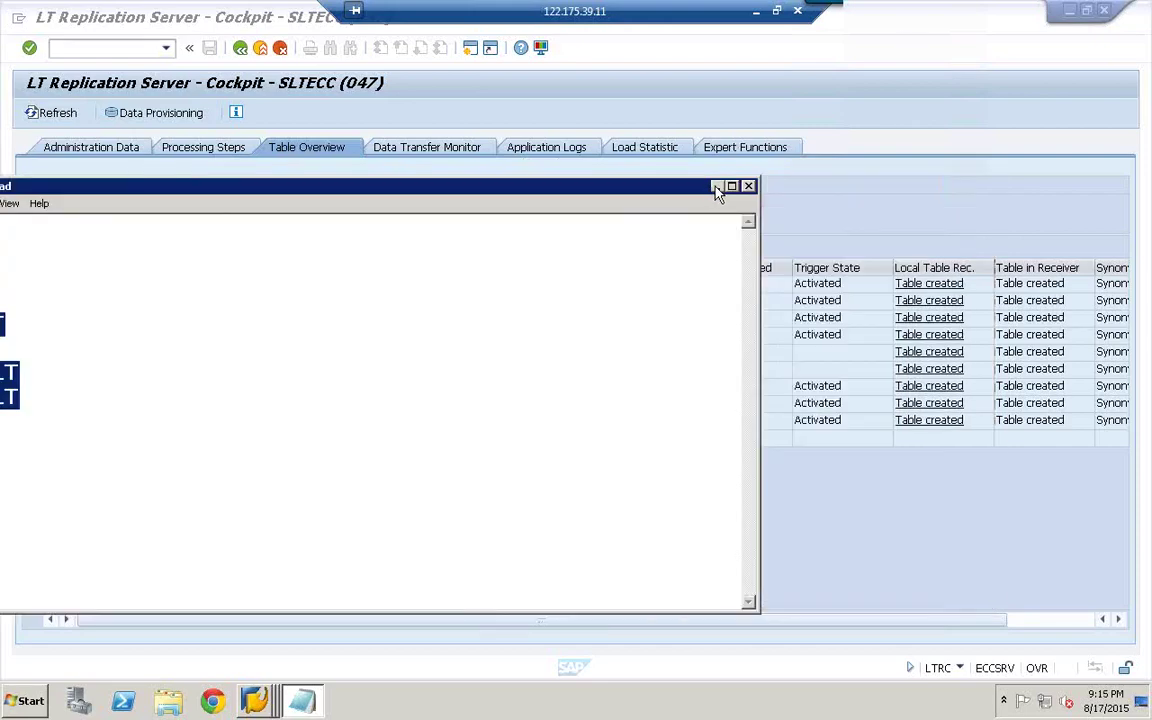
pyautogui.click(154, 123)
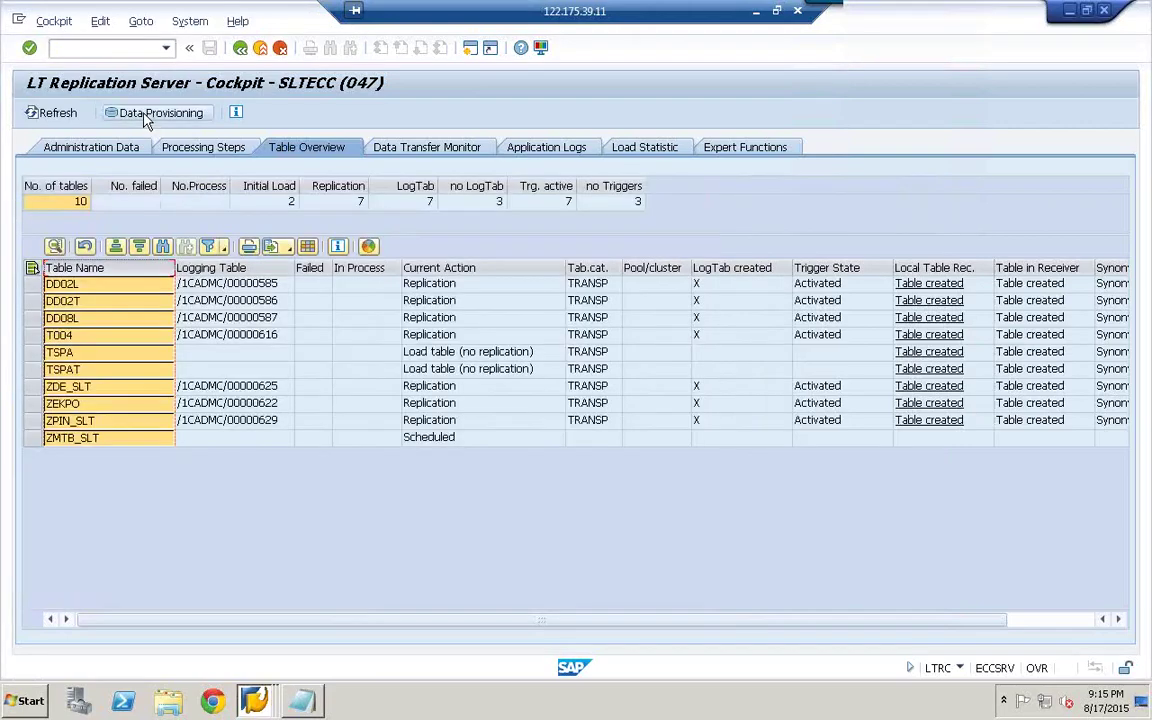
# - Submit Stop Load / Replication for tables T004 through ZMTB_SLT, then refresh the overview
pyautogui.click(145, 115)
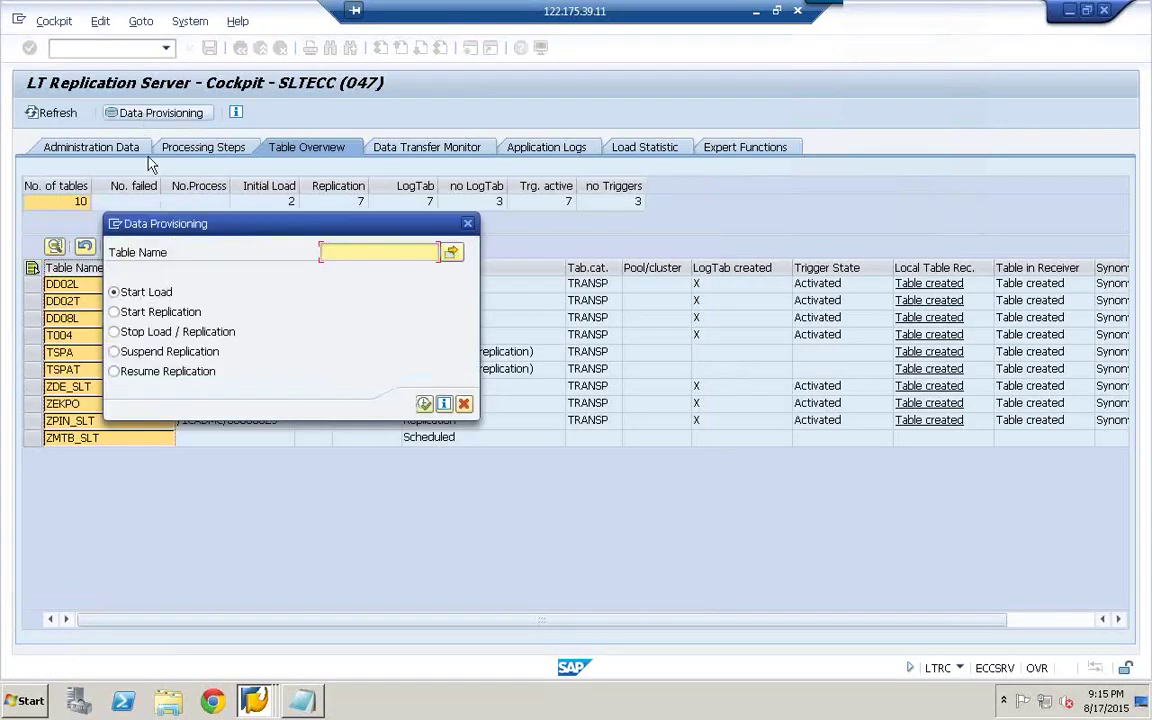
pyautogui.click(166, 334)
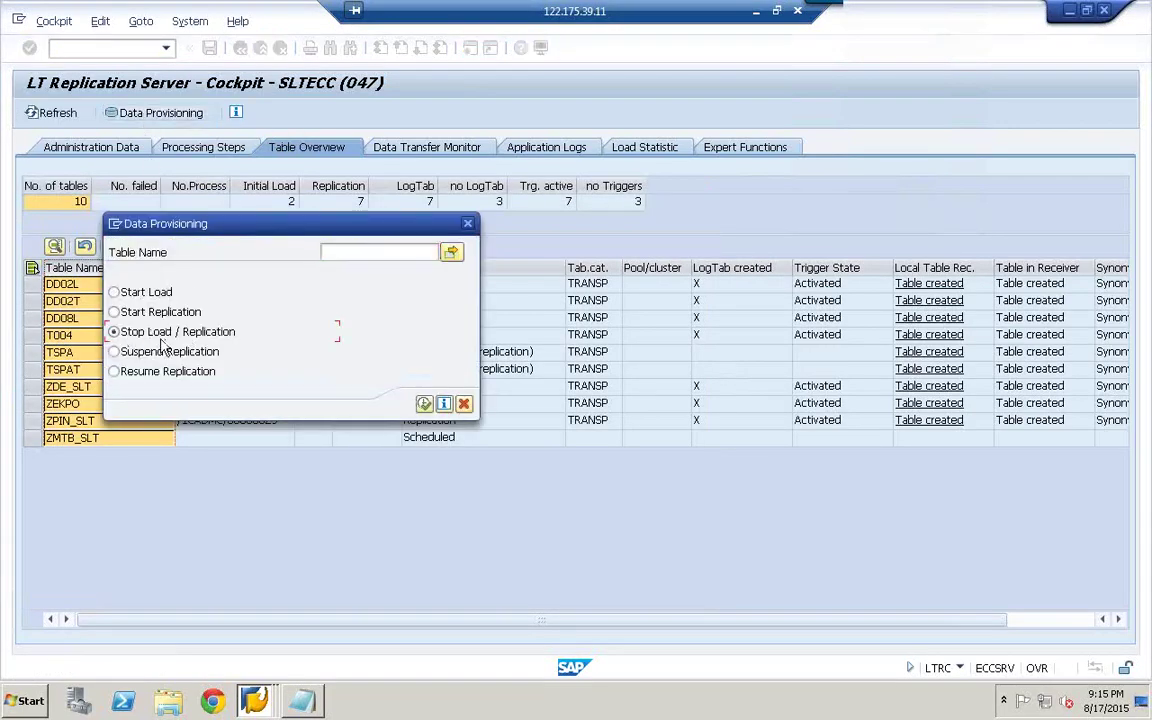
pyautogui.click(452, 255)
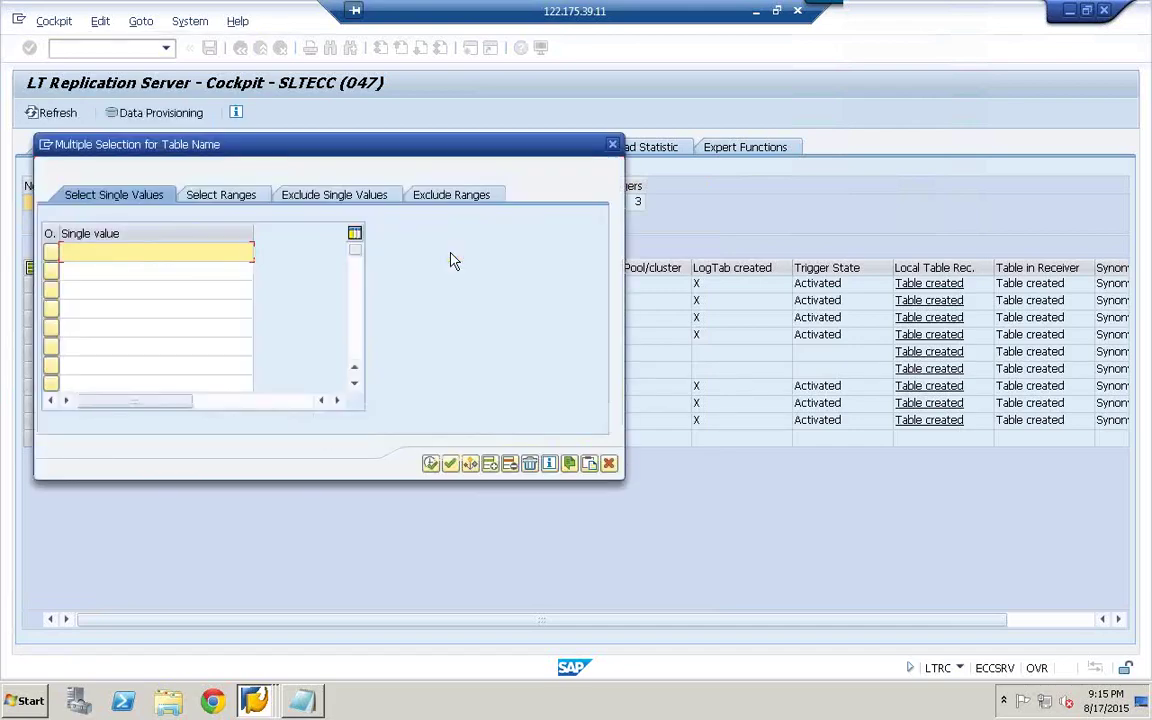
pyautogui.hotkey('ctrl', 'v')
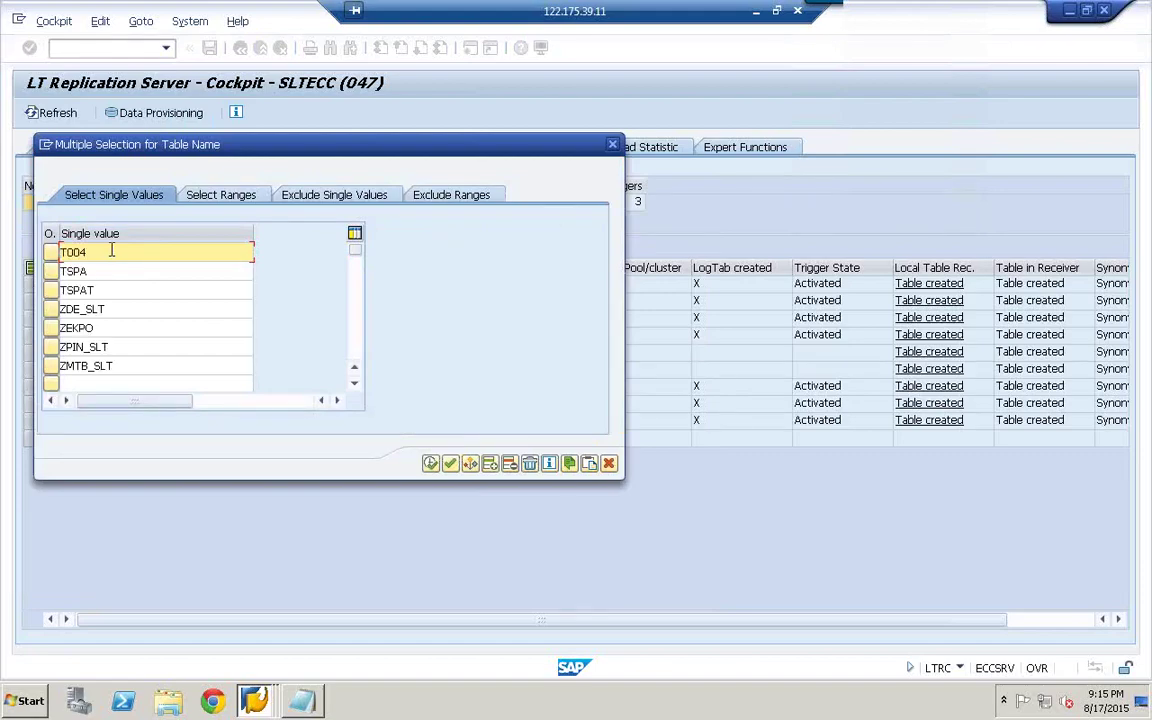
pyautogui.click(431, 465)
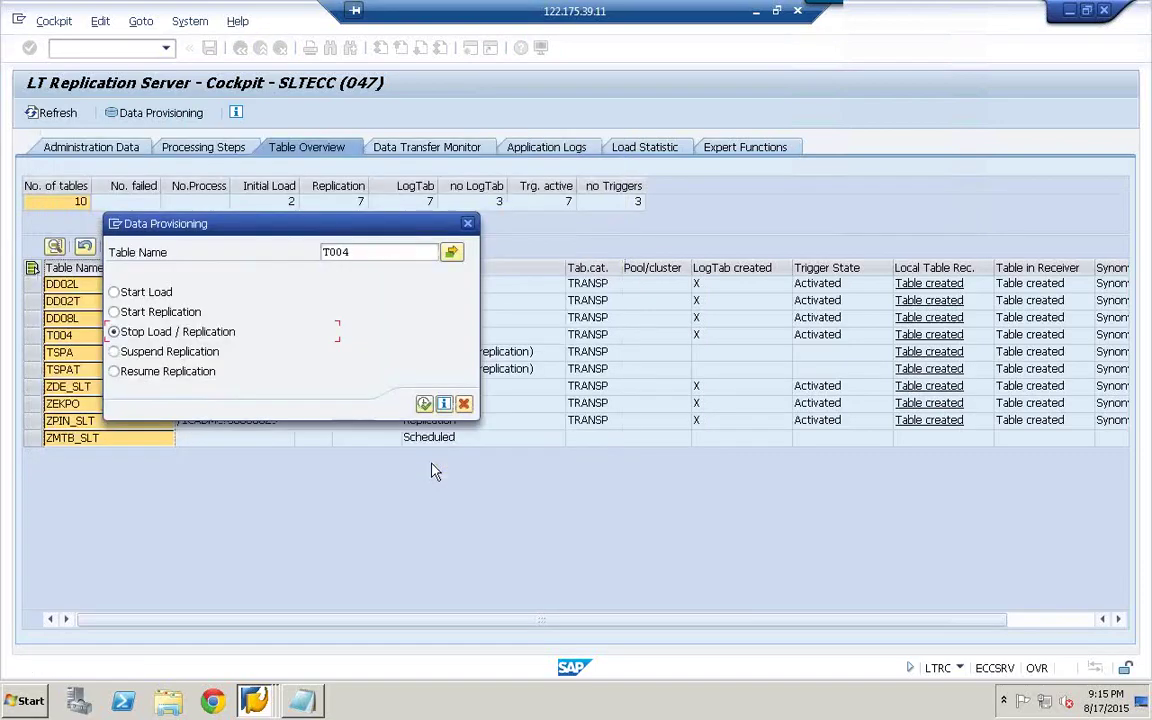
pyautogui.click(427, 405)
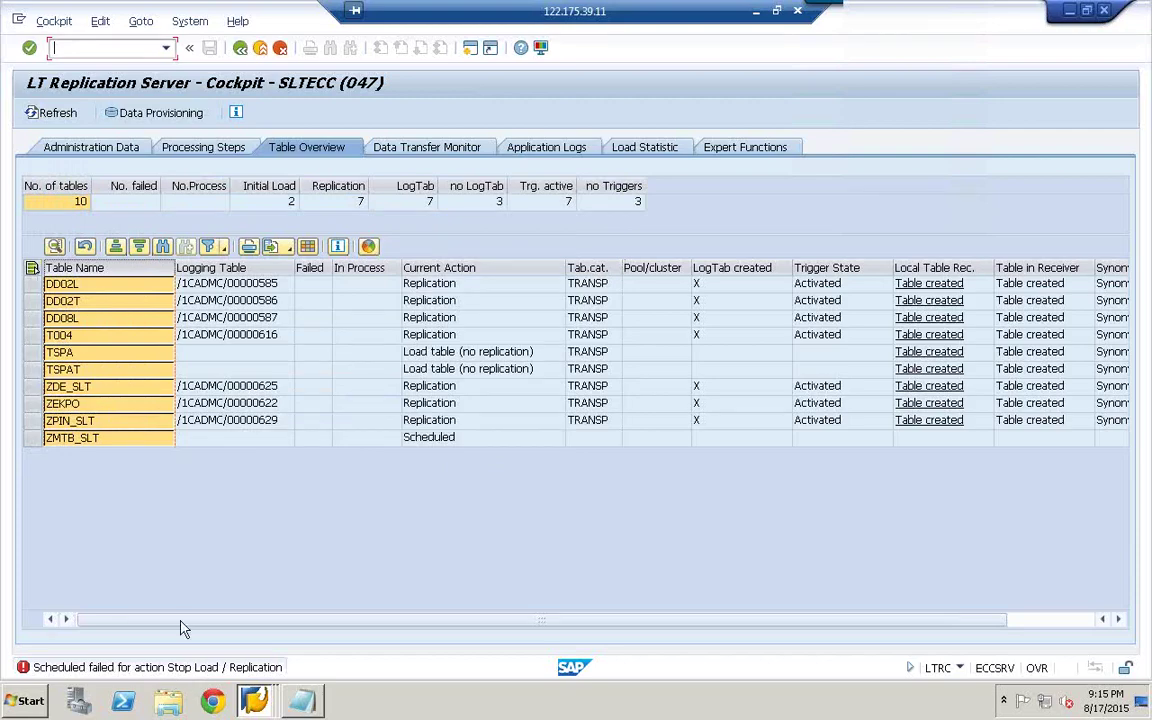
pyautogui.click(53, 114)
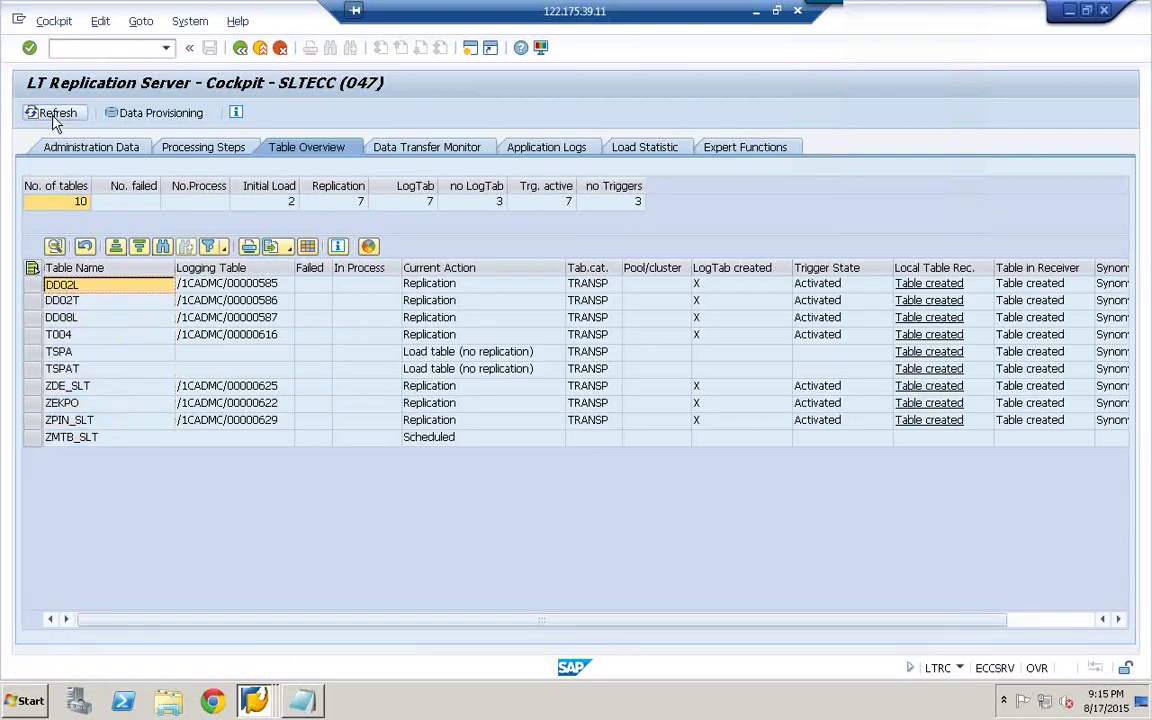
pyautogui.click(55, 116)
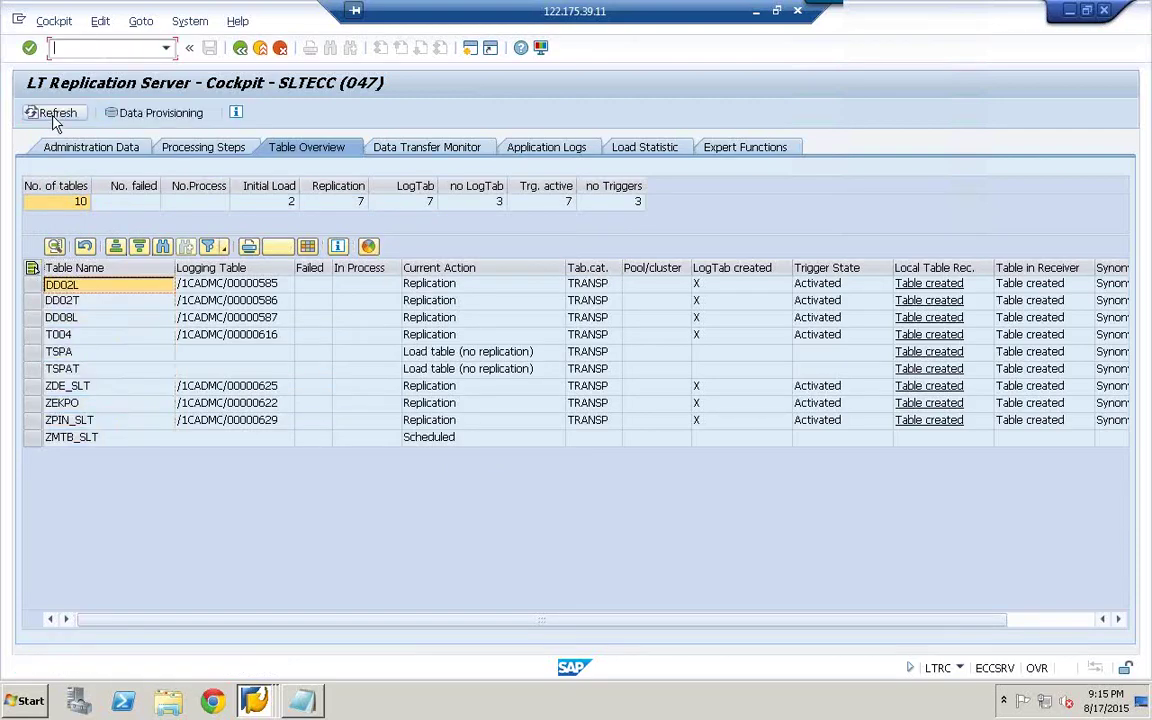
# - Reopen cockpit 047 and start the SLTECC configuration from its Administration Data
pyautogui.click(241, 50)
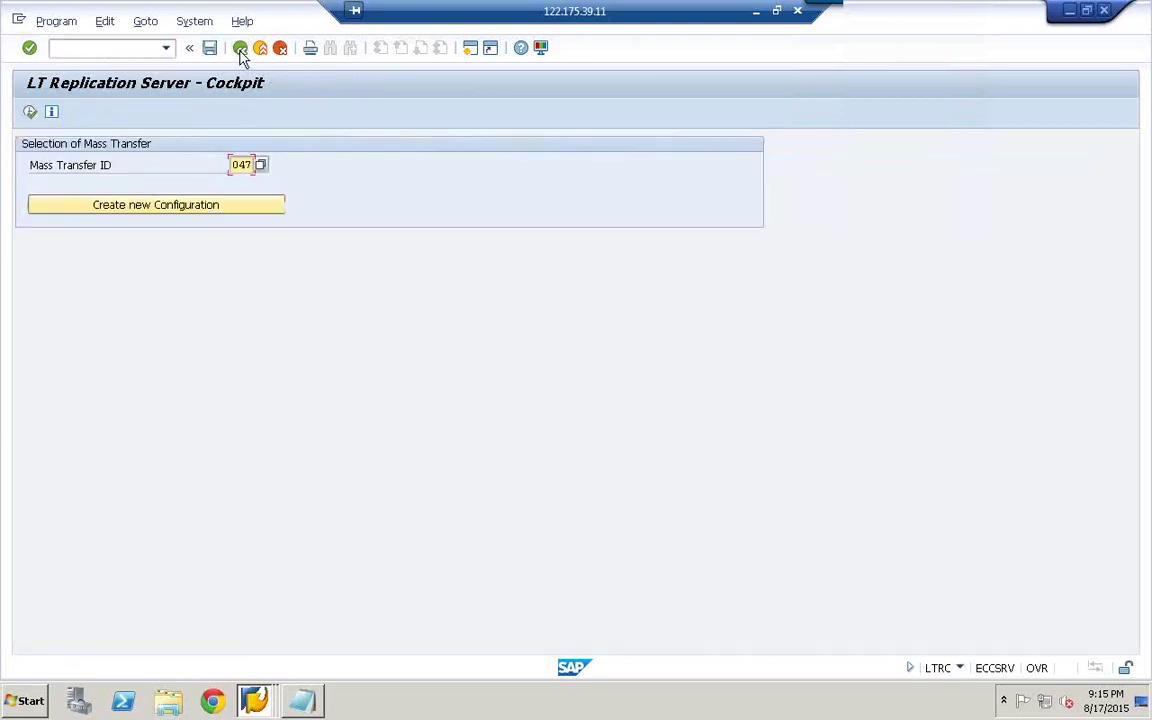
pyautogui.click(31, 113)
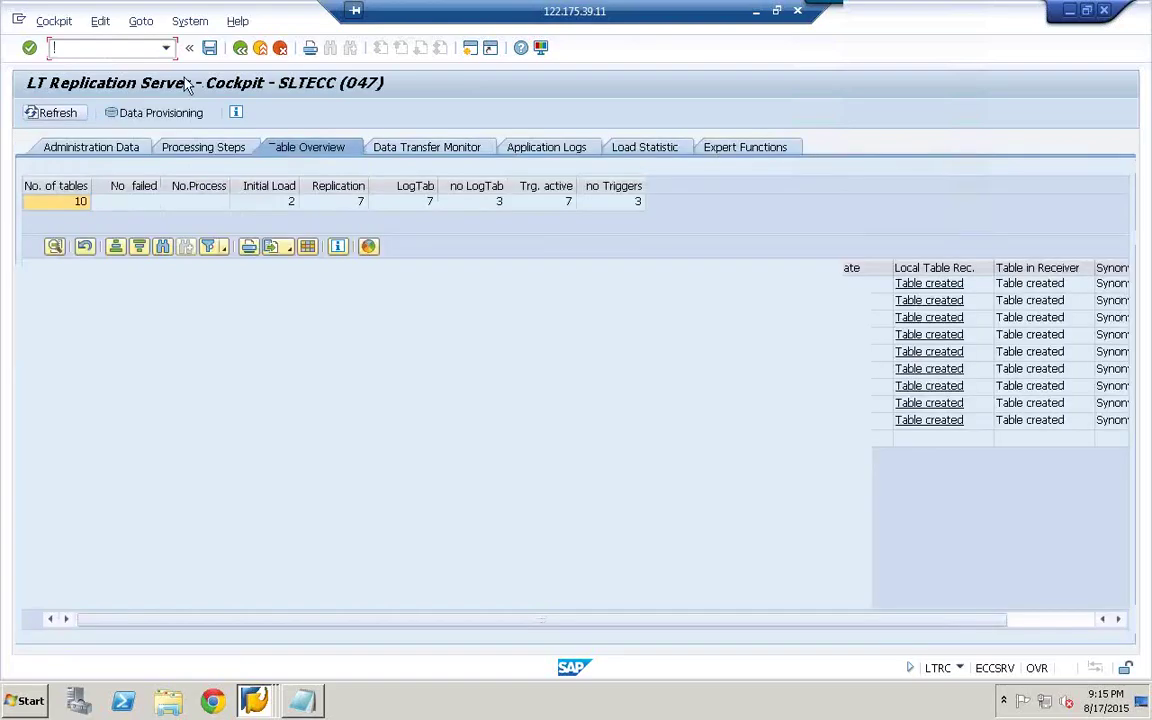
pyautogui.click(119, 150)
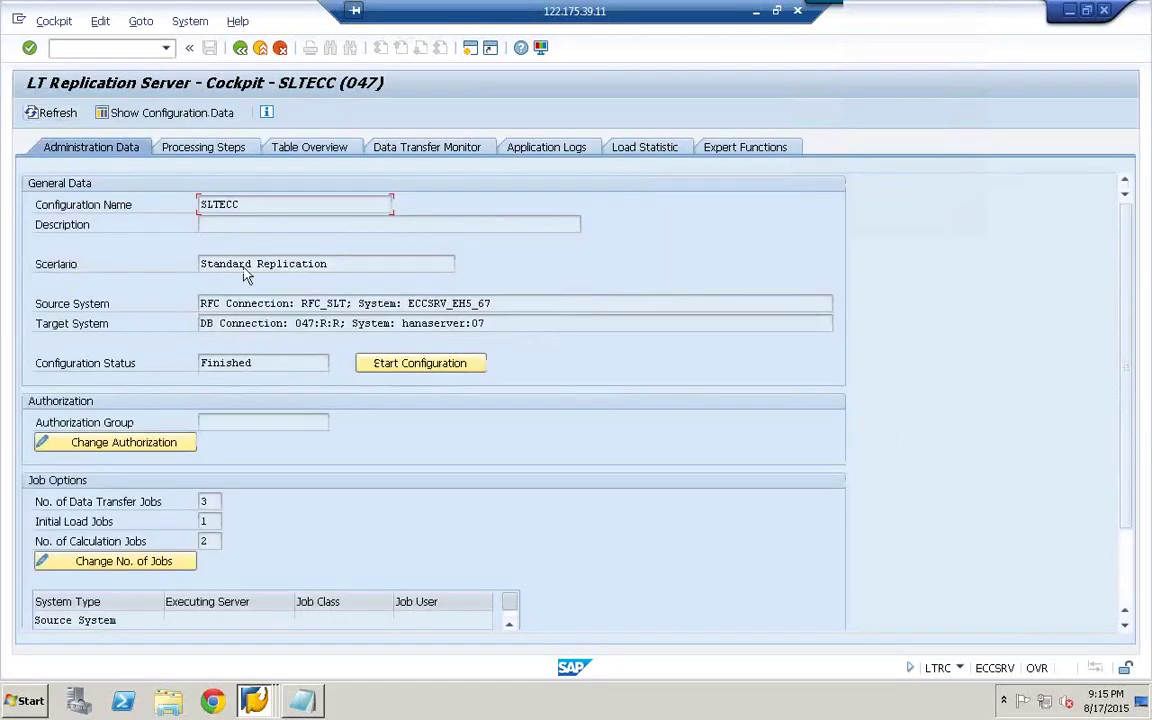
pyautogui.click(437, 371)
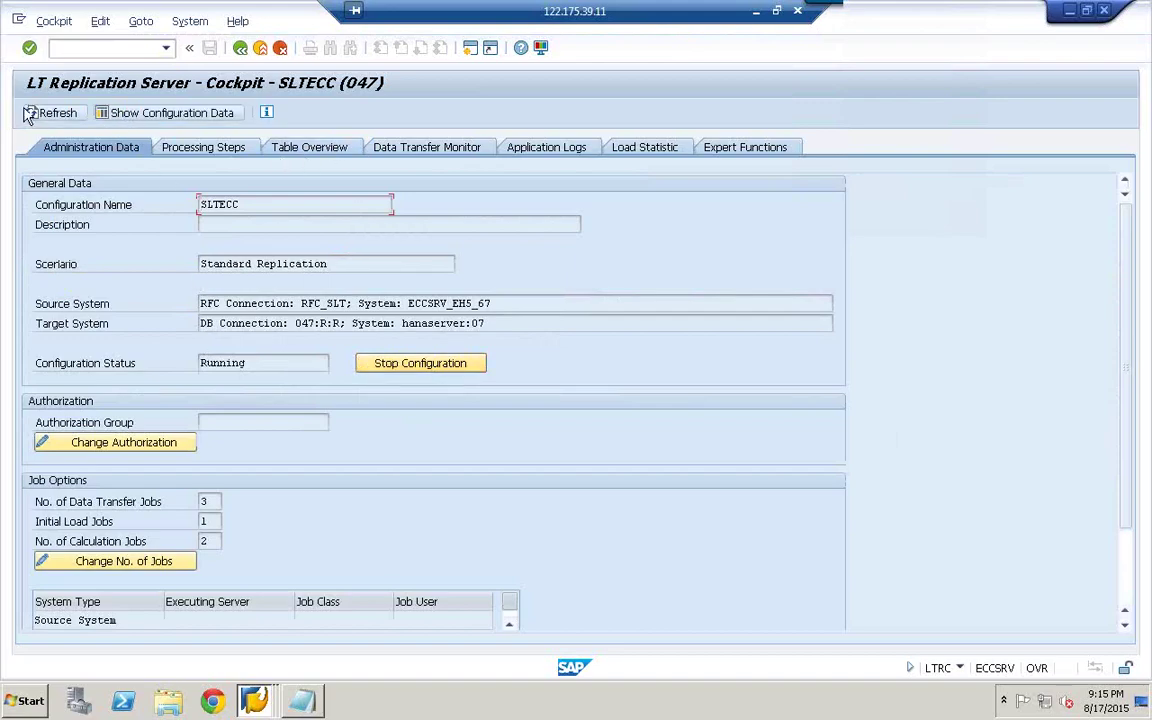
pyautogui.click(331, 150)
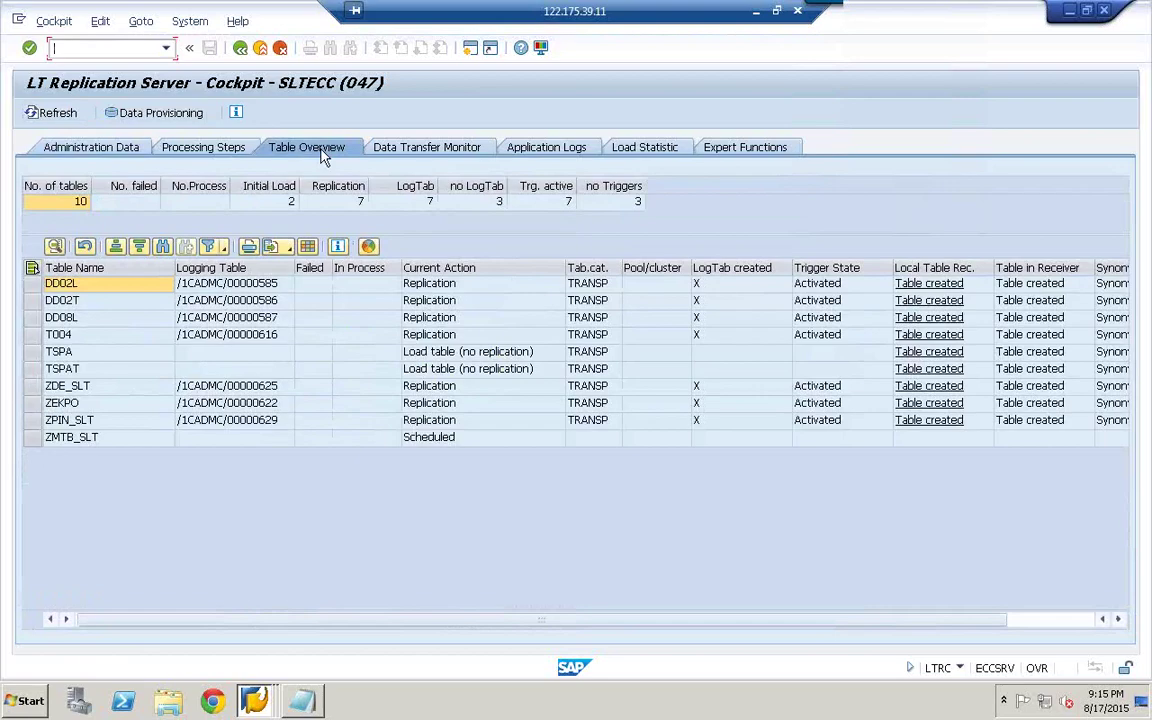
# - Resubmit Stop Load / Replication for the seven pasted tables and refresh the overview
pyautogui.click(163, 113)
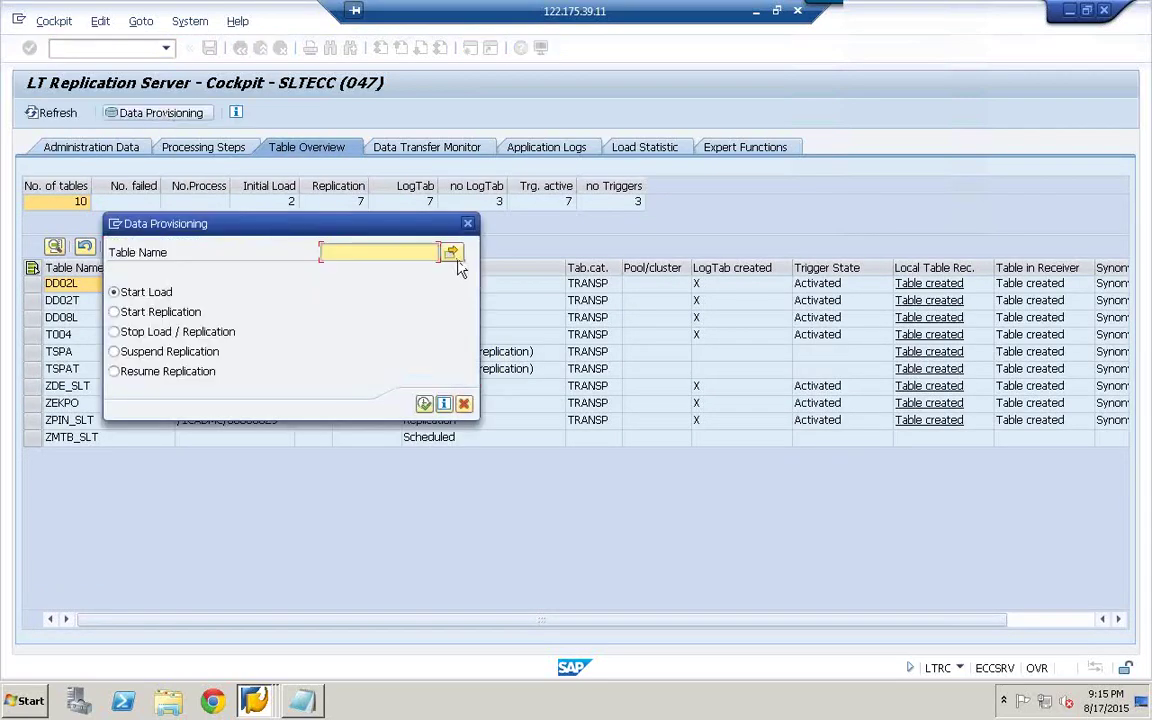
pyautogui.click(451, 252)
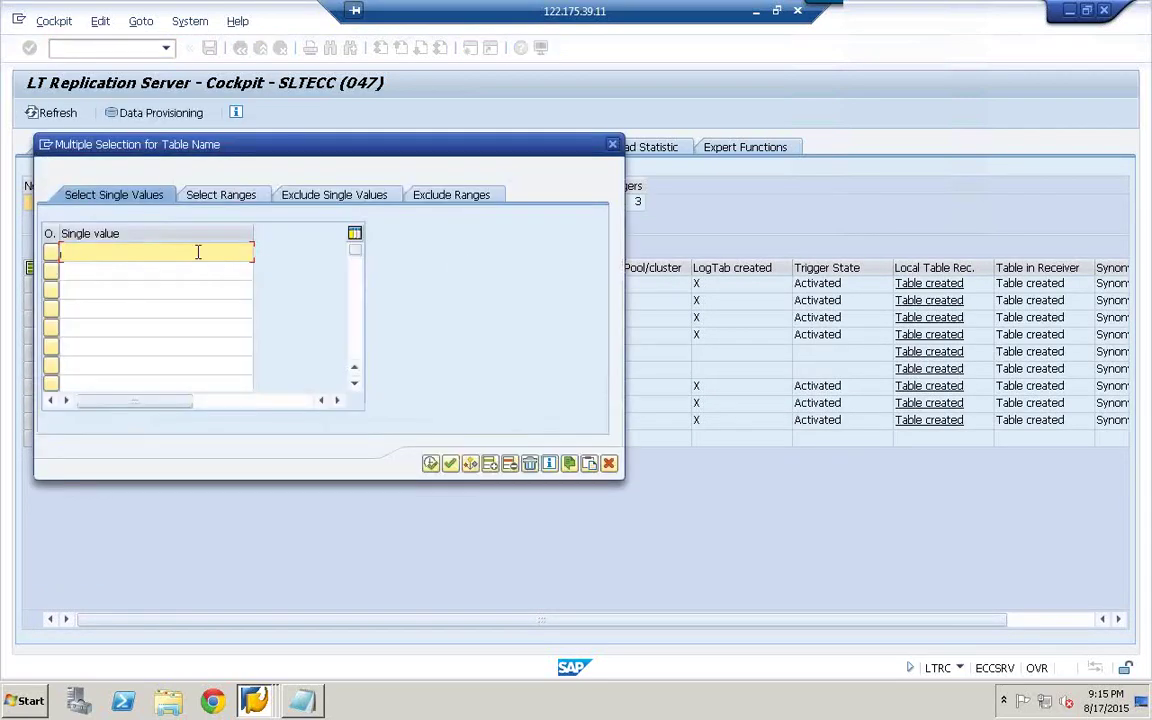
pyautogui.hotkey('shift', 'F12')
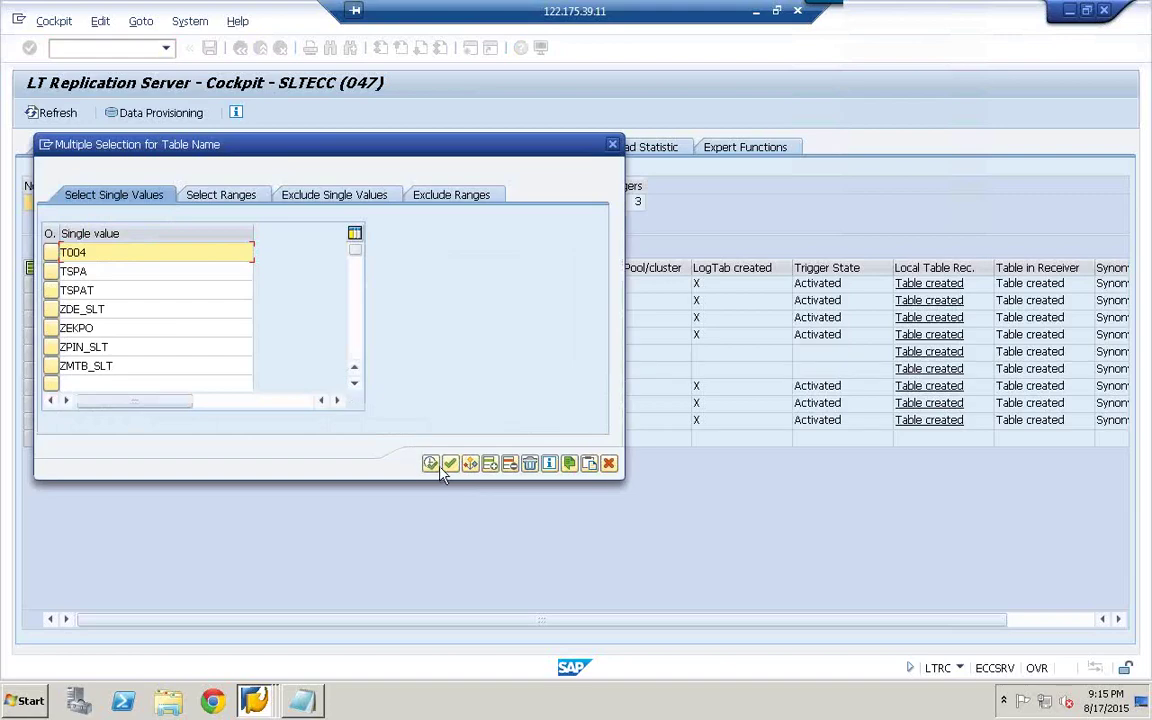
pyautogui.click(430, 463)
pyautogui.click(170, 333)
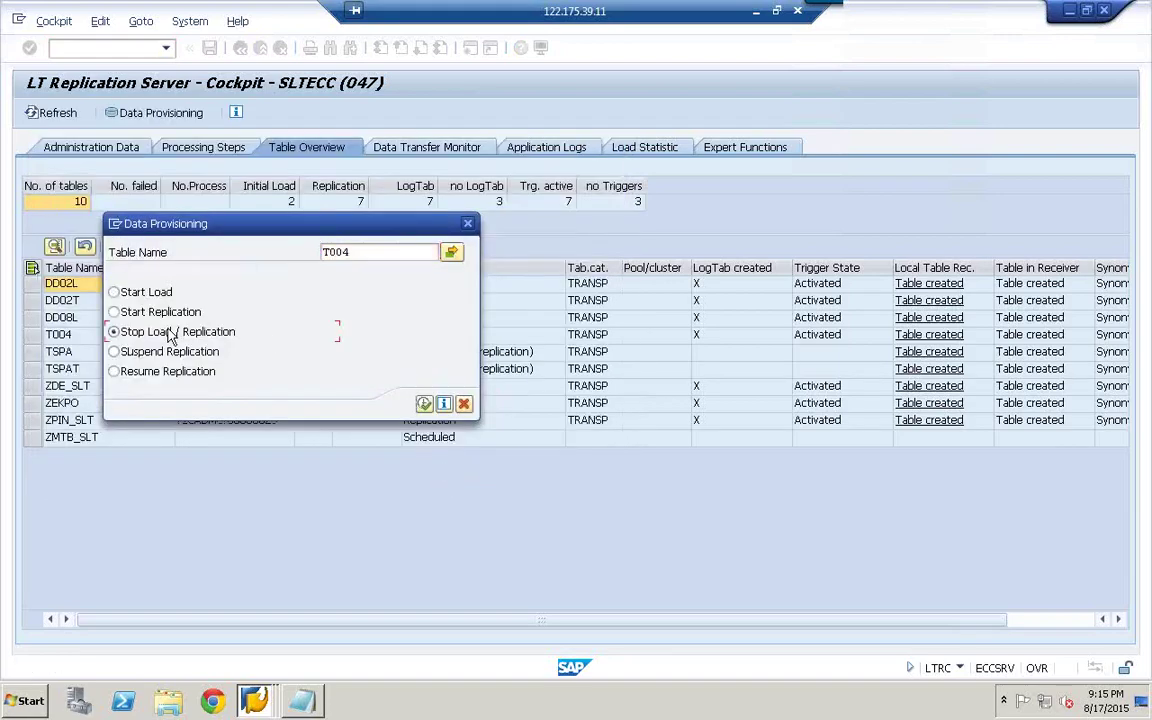
pyautogui.click(424, 403)
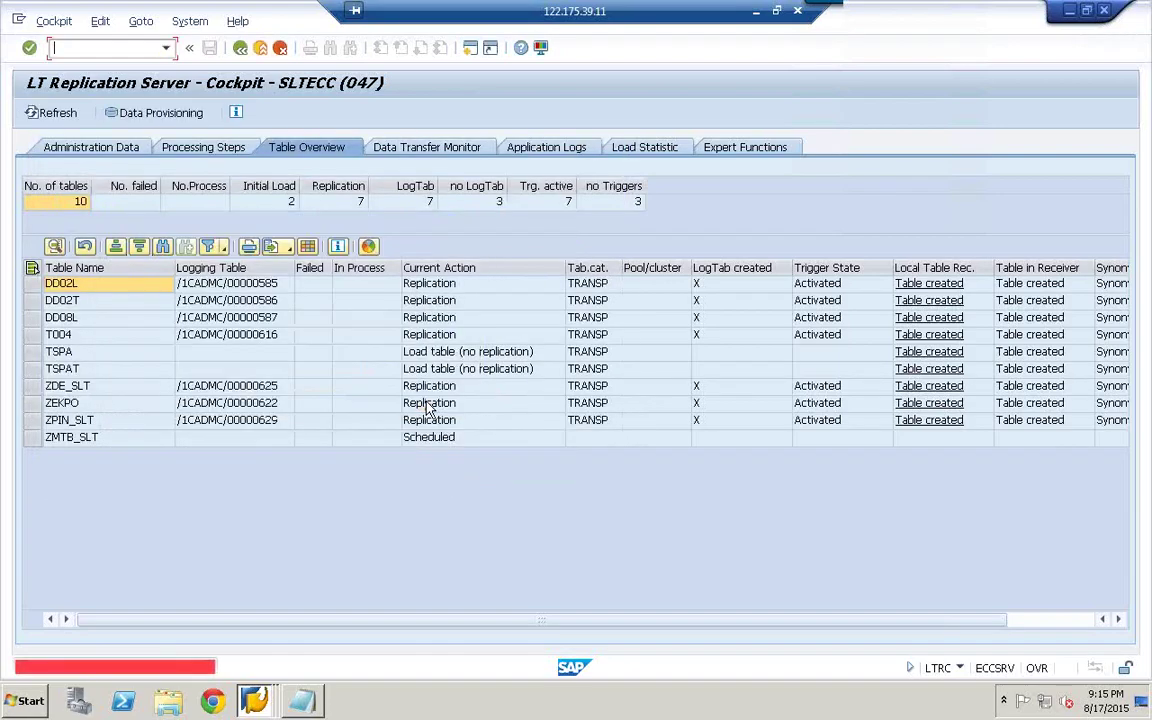
pyautogui.click(66, 115)
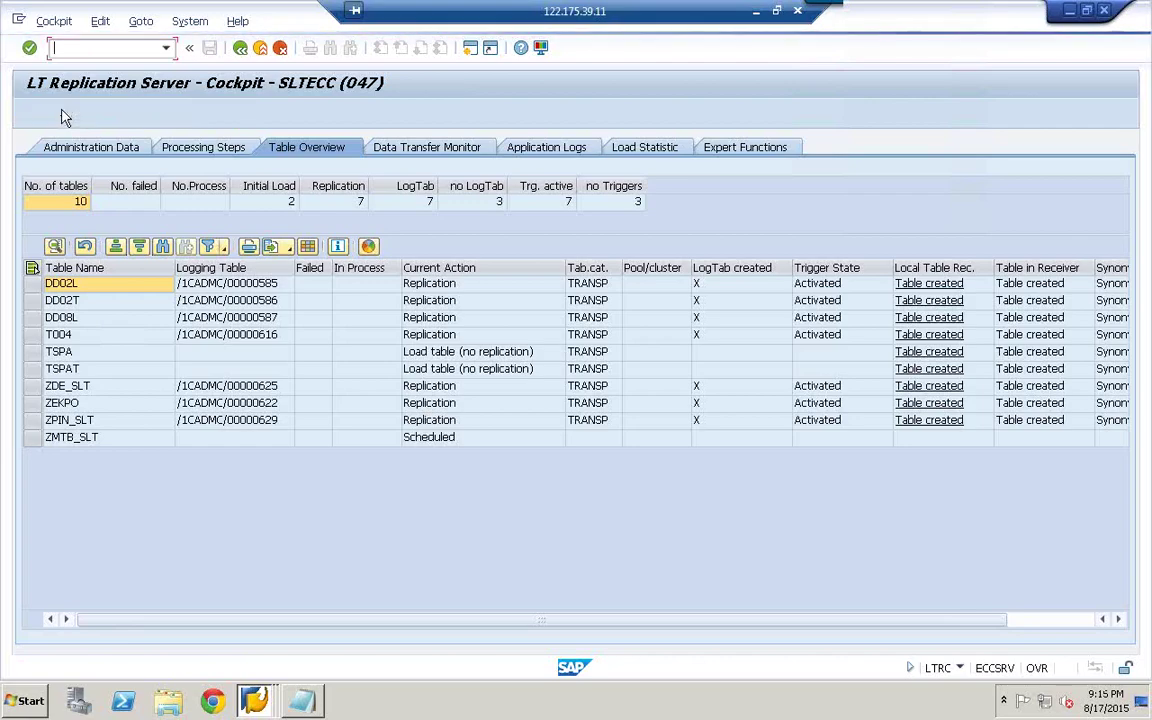
# - Refresh the table overview twice to confirm 14 tables with ZMTB_SLT still Scheduled
pyautogui.click(60, 113)
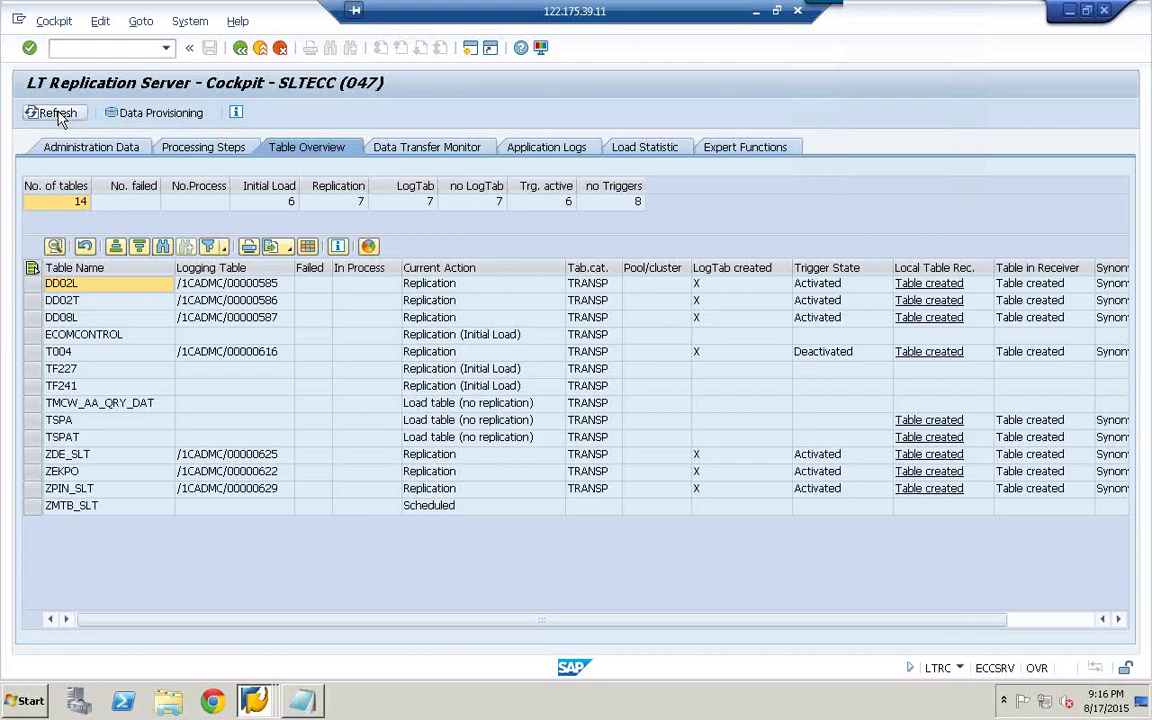
pyautogui.click(58, 113)
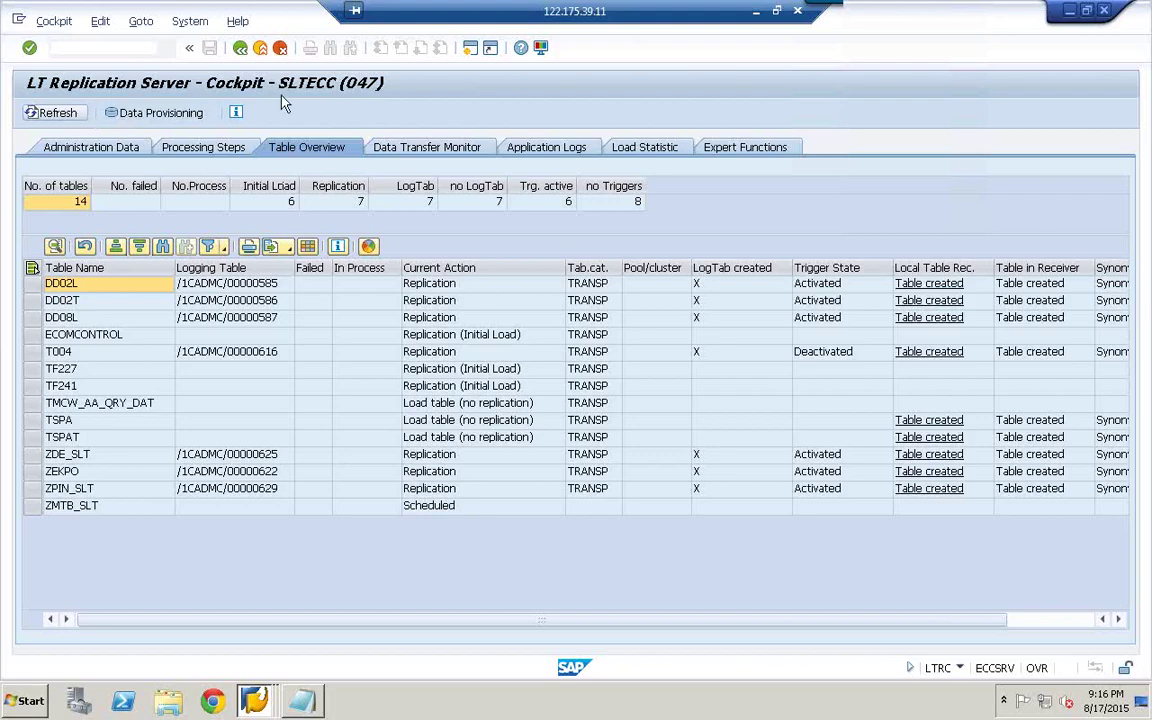
pyautogui.click(781, 24)
pyautogui.doubleClick(674, 31)
pyautogui.doubleClick(703, 12)
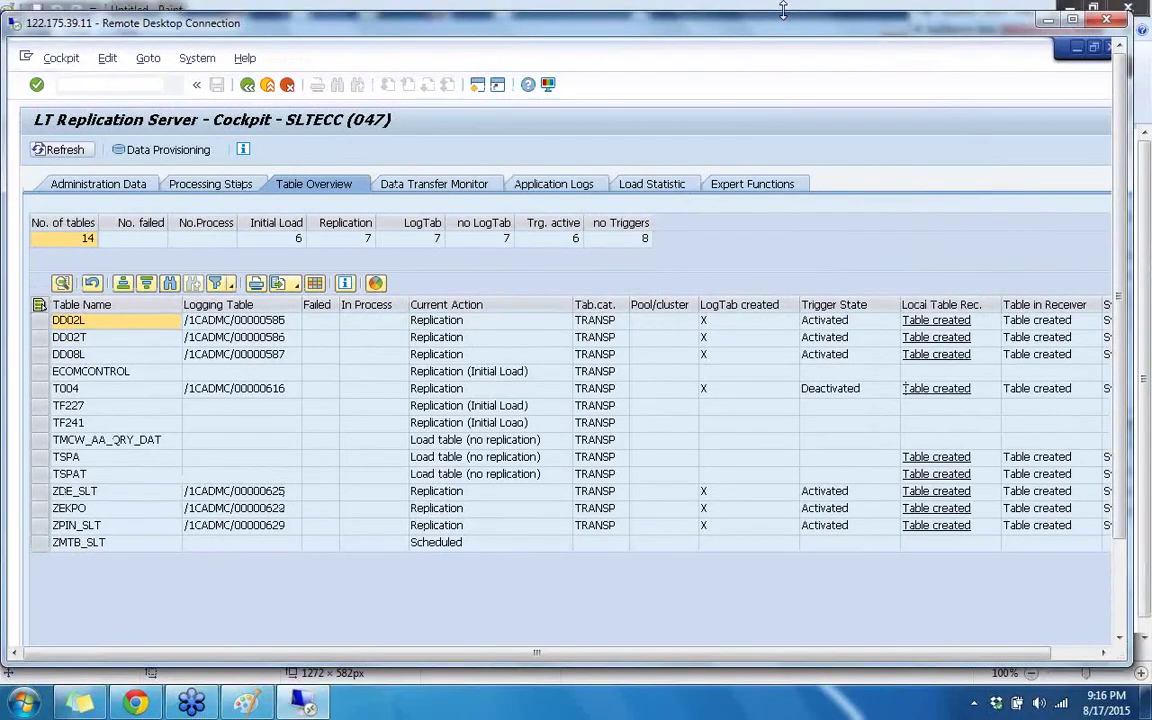
pyautogui.doubleClick(983, 27)
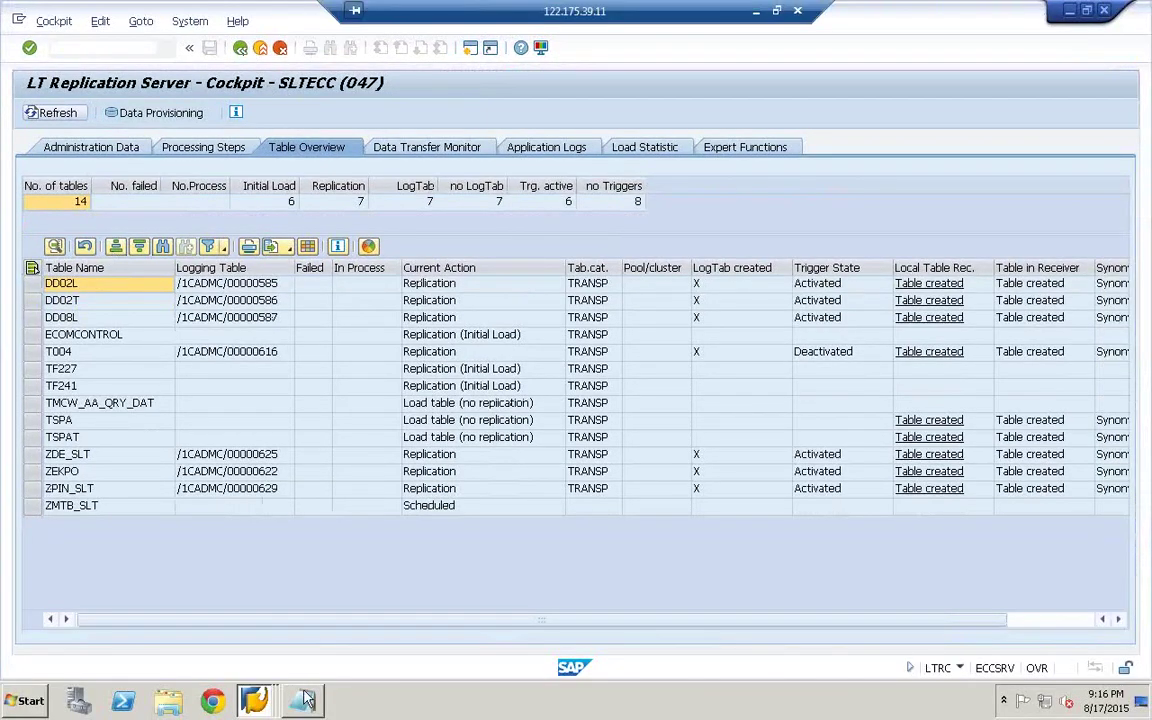
pyautogui.click(777, 11)
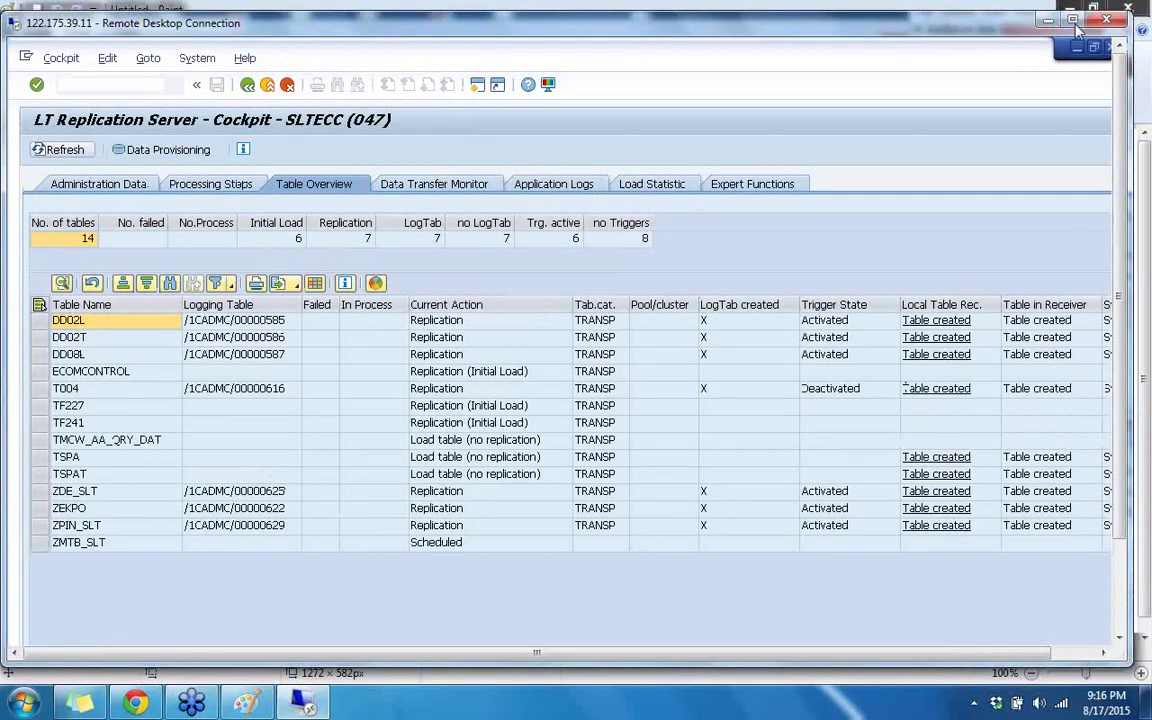
pyautogui.moveTo(953, 30); pyautogui.dragTo(832, 30)
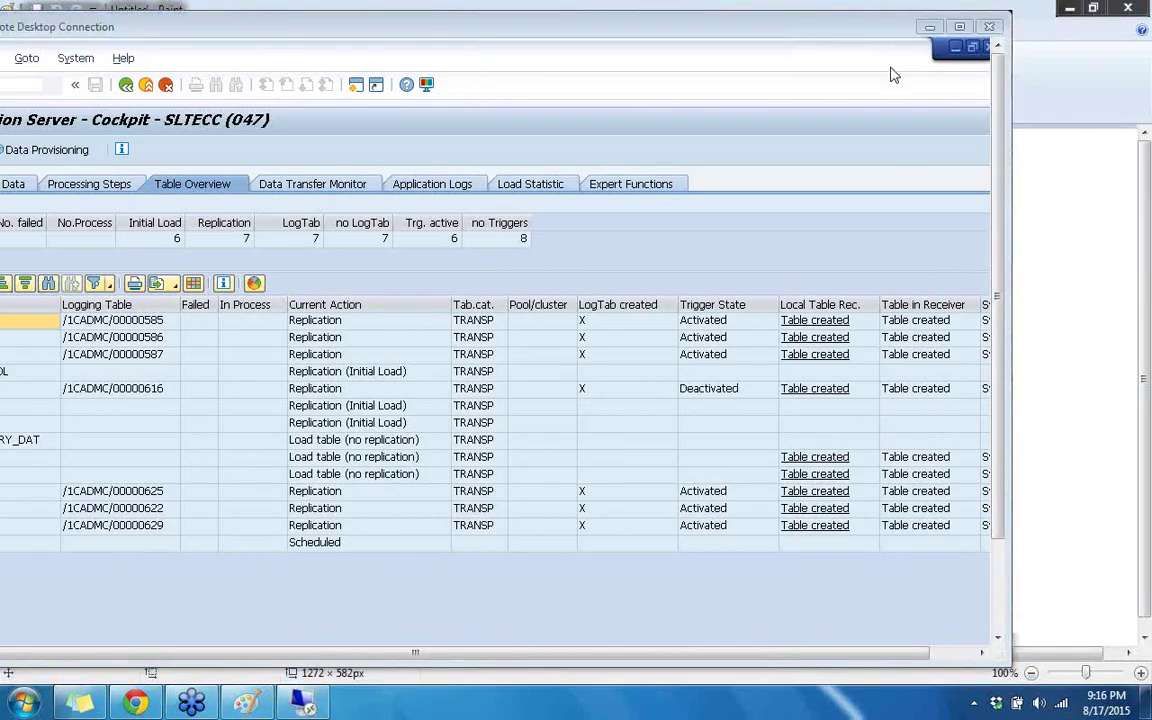
pyautogui.doubleClick(522, 28)
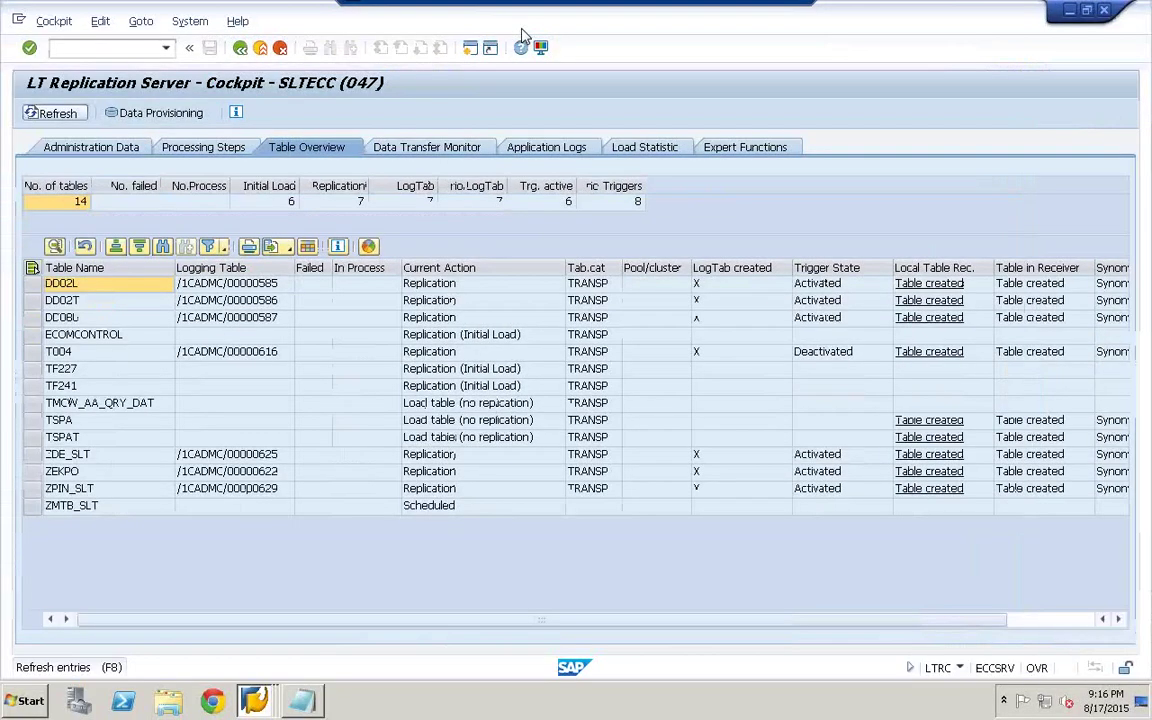
# - Refresh the overview until it counts nine tables, then bring up Data Provisioning
pyautogui.click(287, 147)
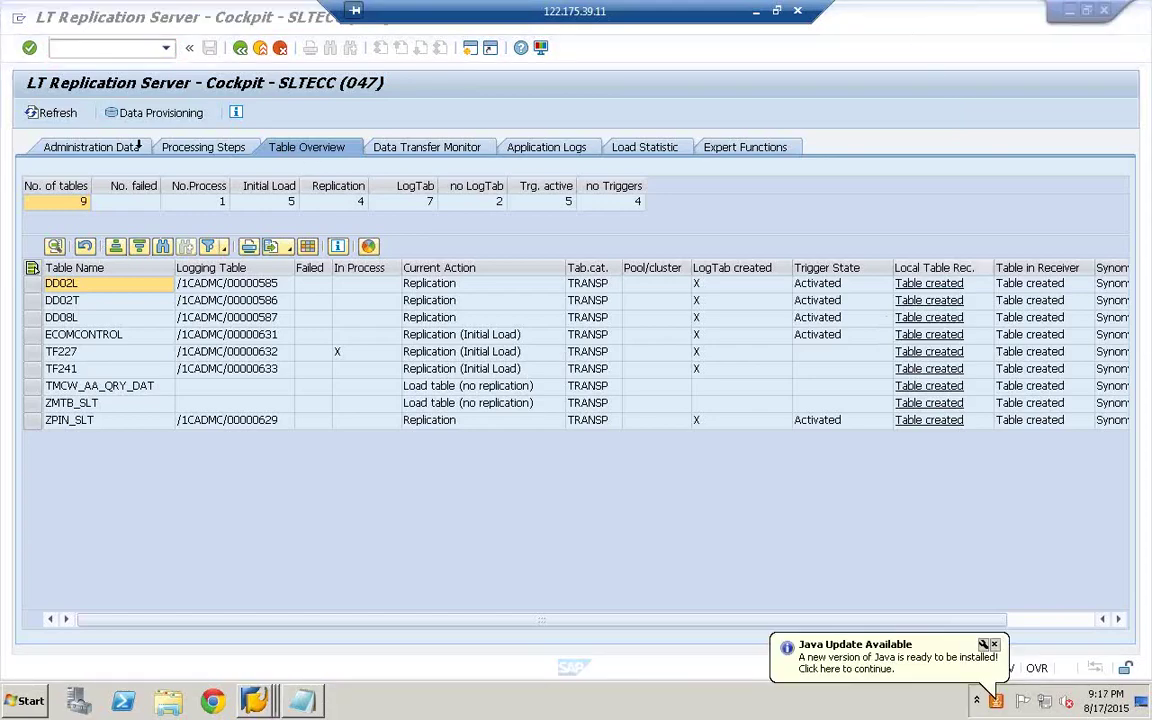
pyautogui.click(56, 113)
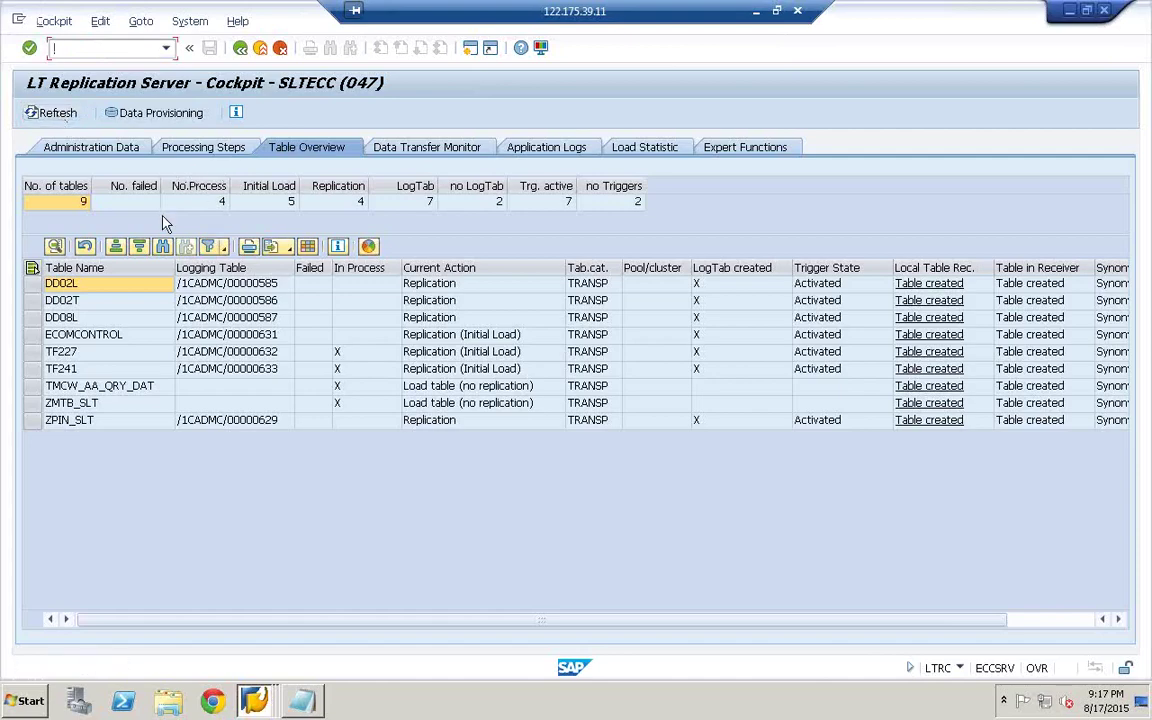
pyautogui.click(42, 113)
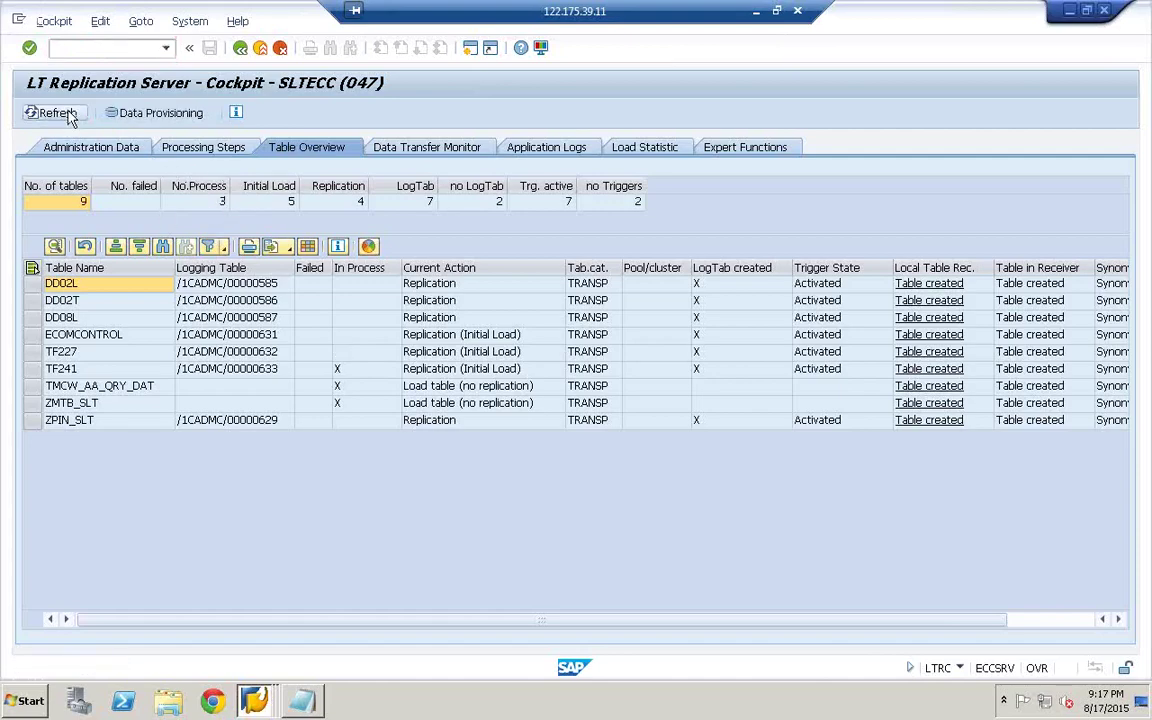
pyautogui.click(185, 113)
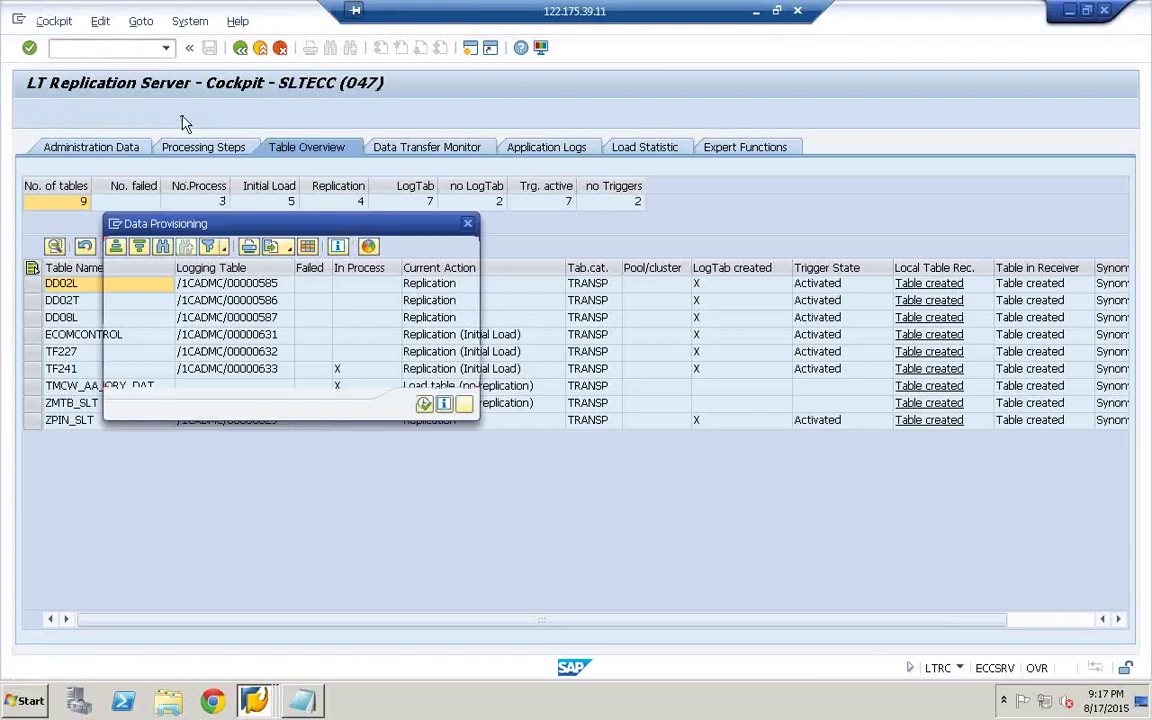
# - Execute Stop Load / Replication for seven tables, refresh, and select the Table Name column
pyautogui.click(213, 332)
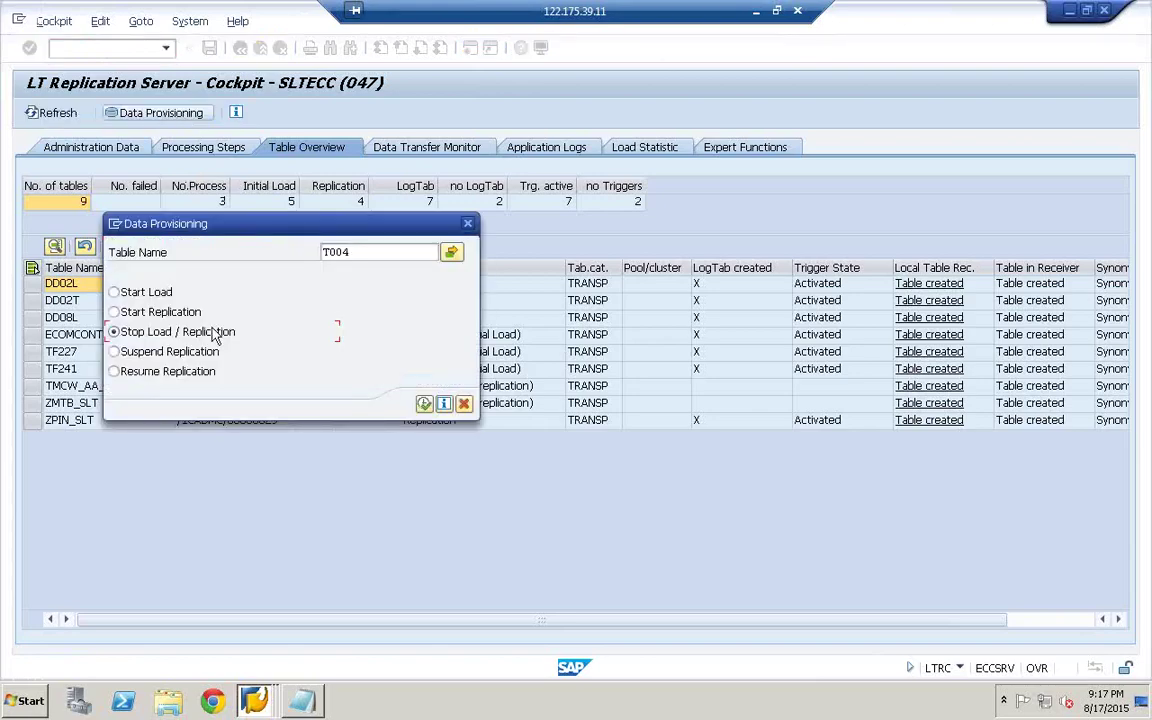
pyautogui.click(424, 404)
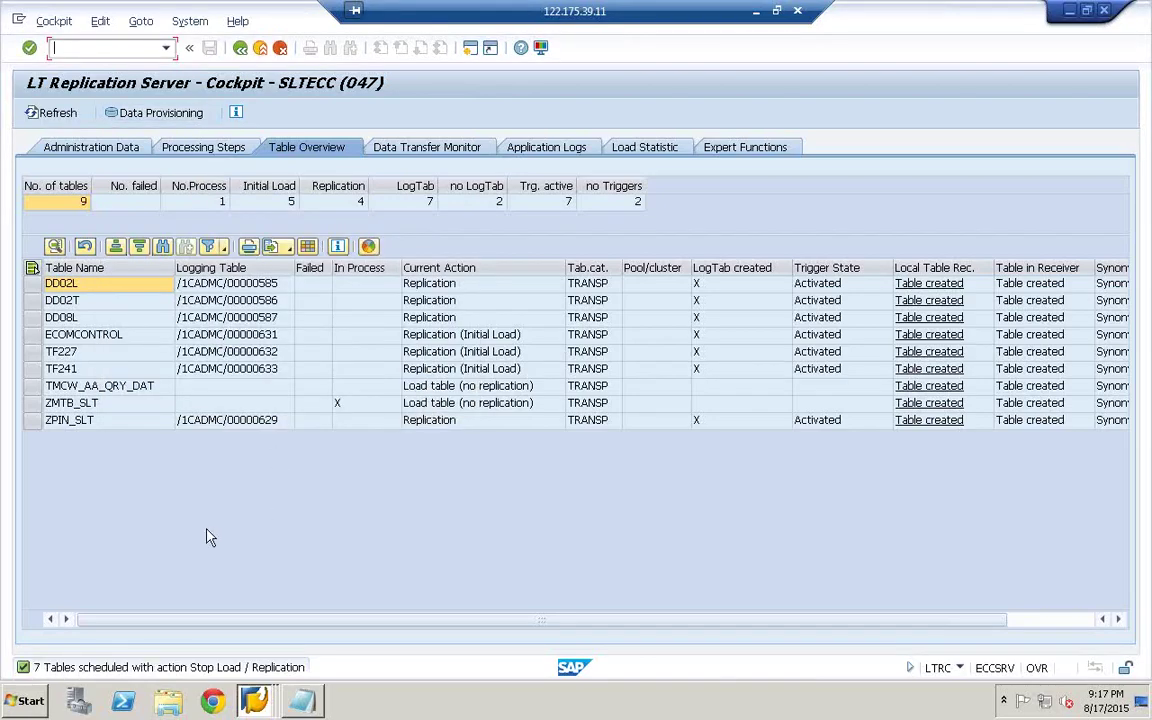
pyautogui.click(55, 113)
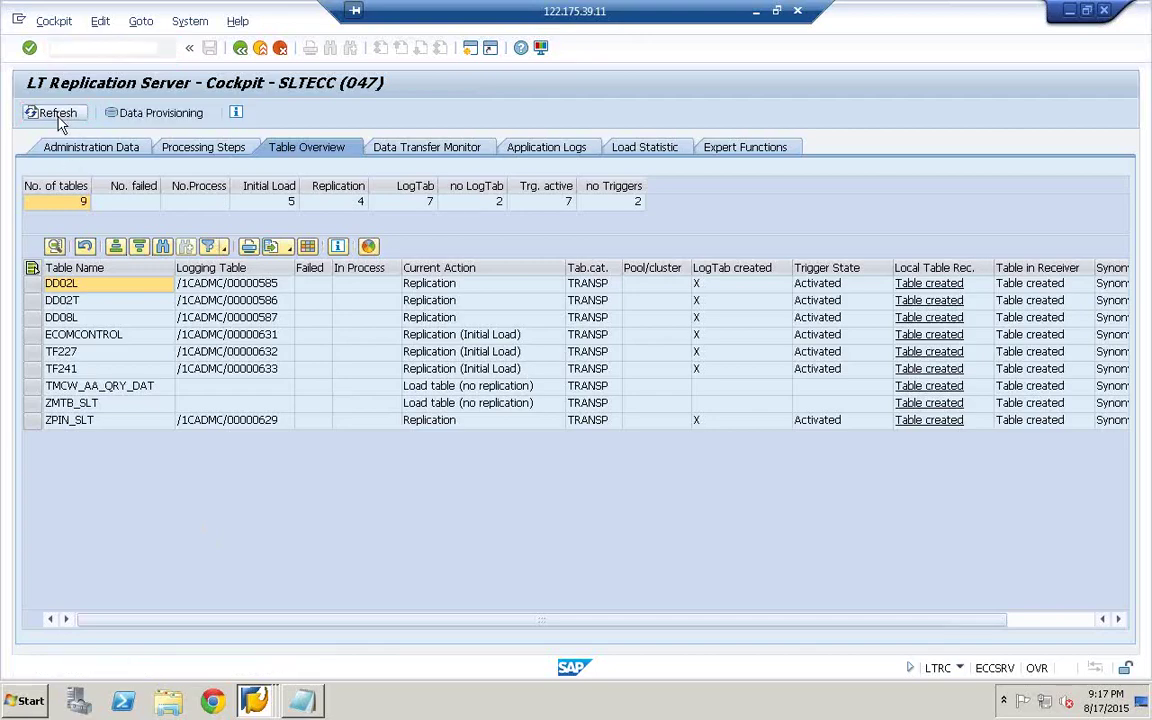
pyautogui.click(104, 271)
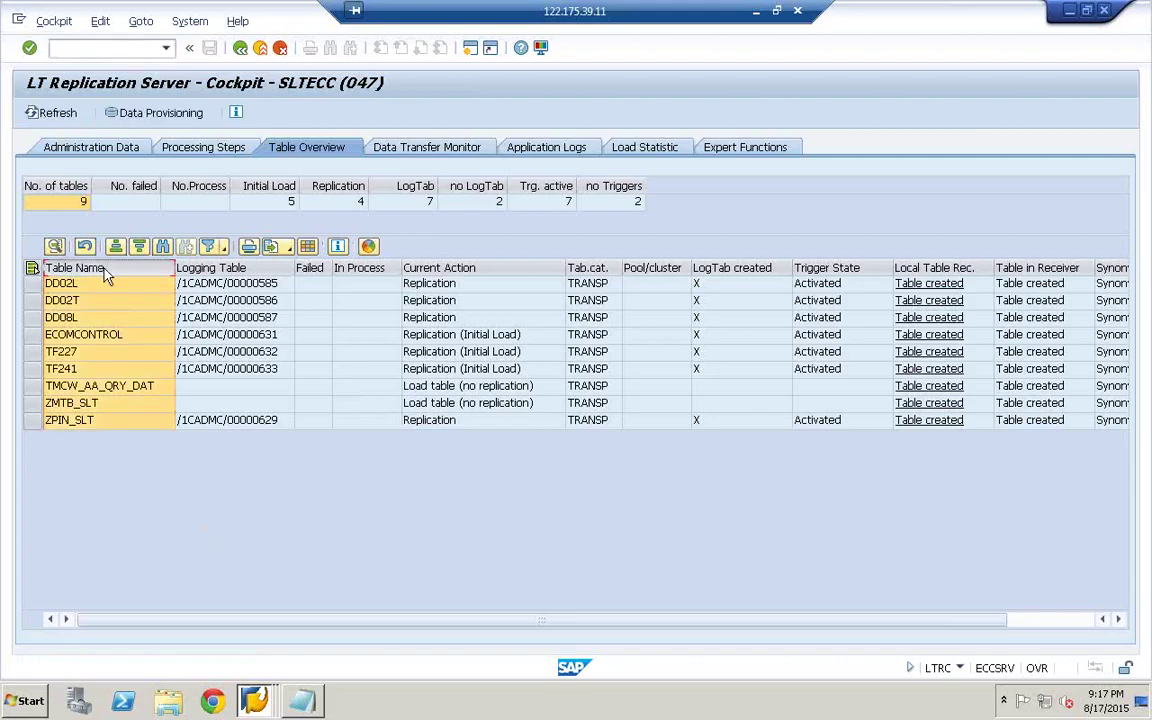
# - Paste the nine table names into a new Notepad and copy ECOMCONTROL through ZPIN_SLT
pyautogui.click(20, 700)
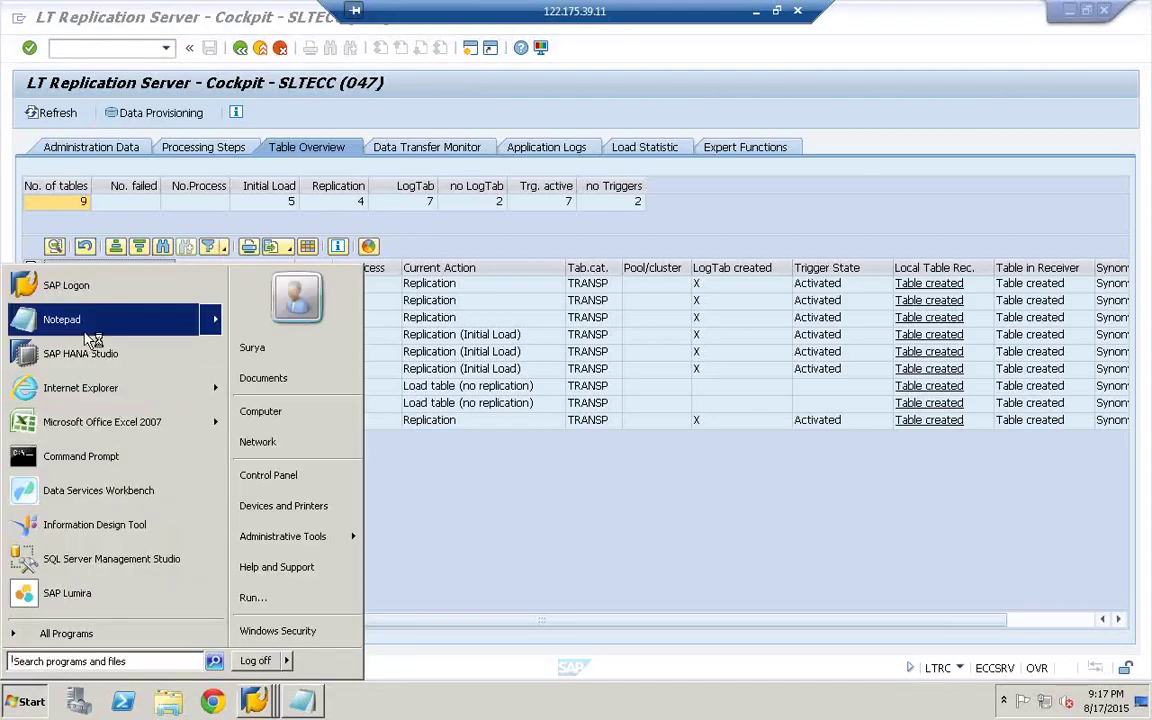
pyautogui.click(62, 319)
pyautogui.write('DD02L DD02T DD08L ECOMCONTROL TF227 TF241 TMCW_AA_QRY_DAT ZMTB_SLT ZPIN_SLT')
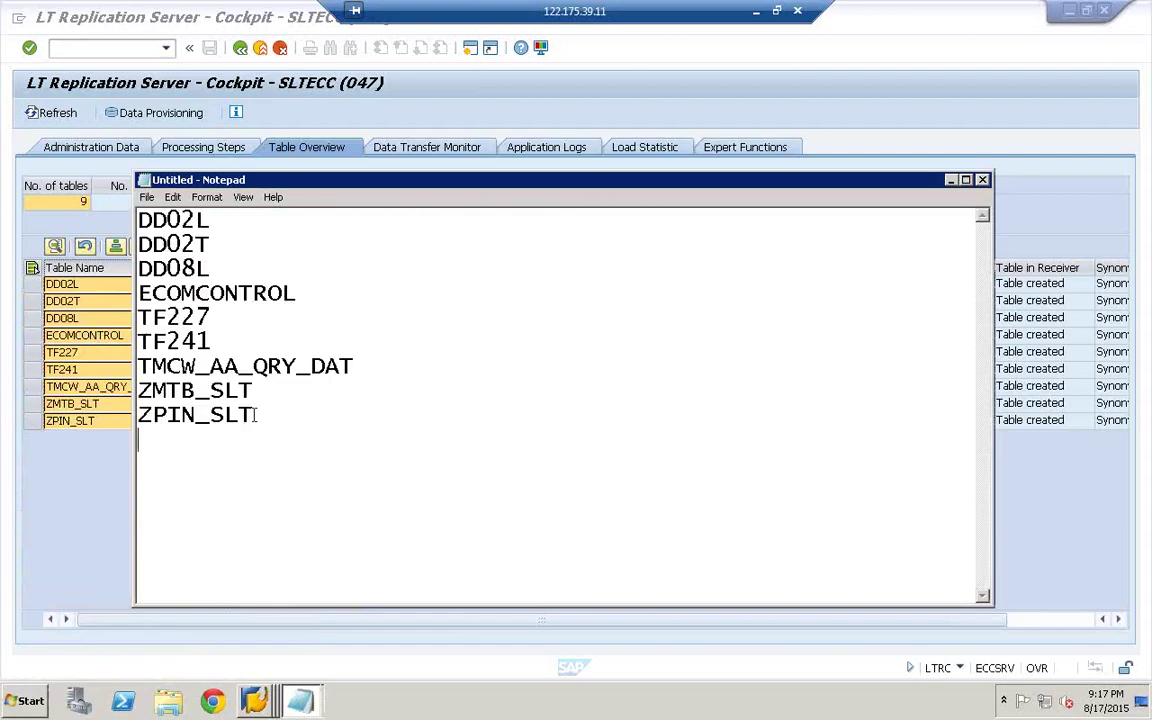
pyautogui.moveTo(255, 415); pyautogui.dragTo(138, 293)
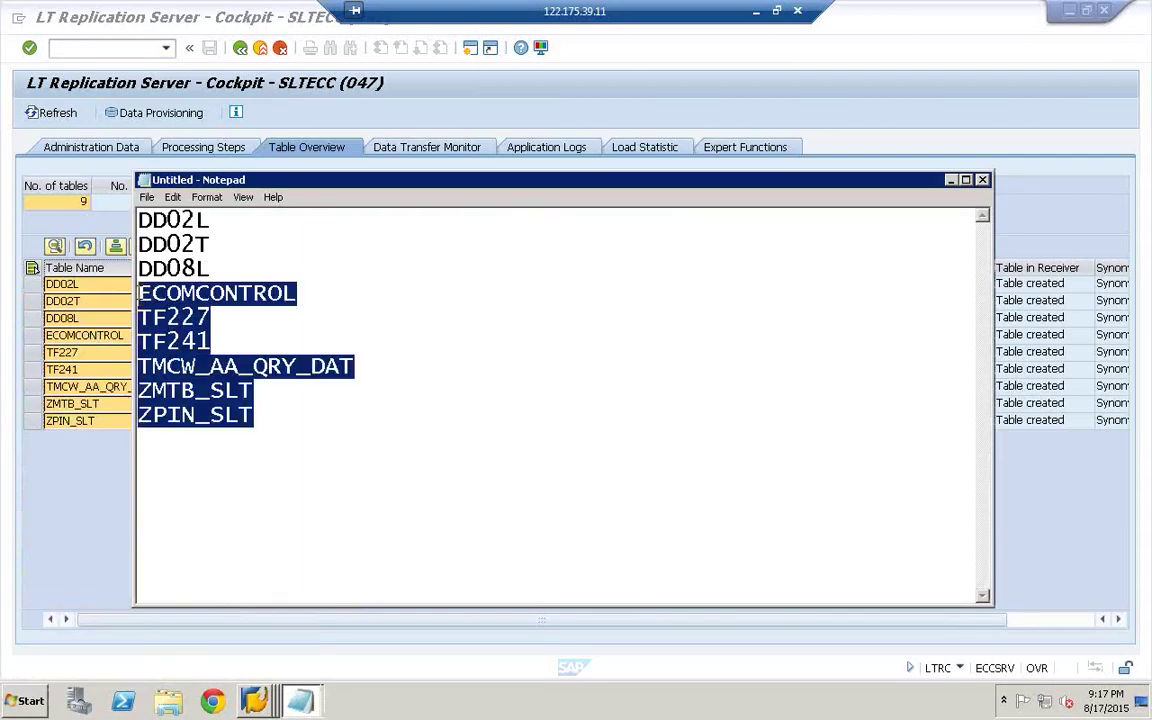
pyautogui.rightClick(145, 293)
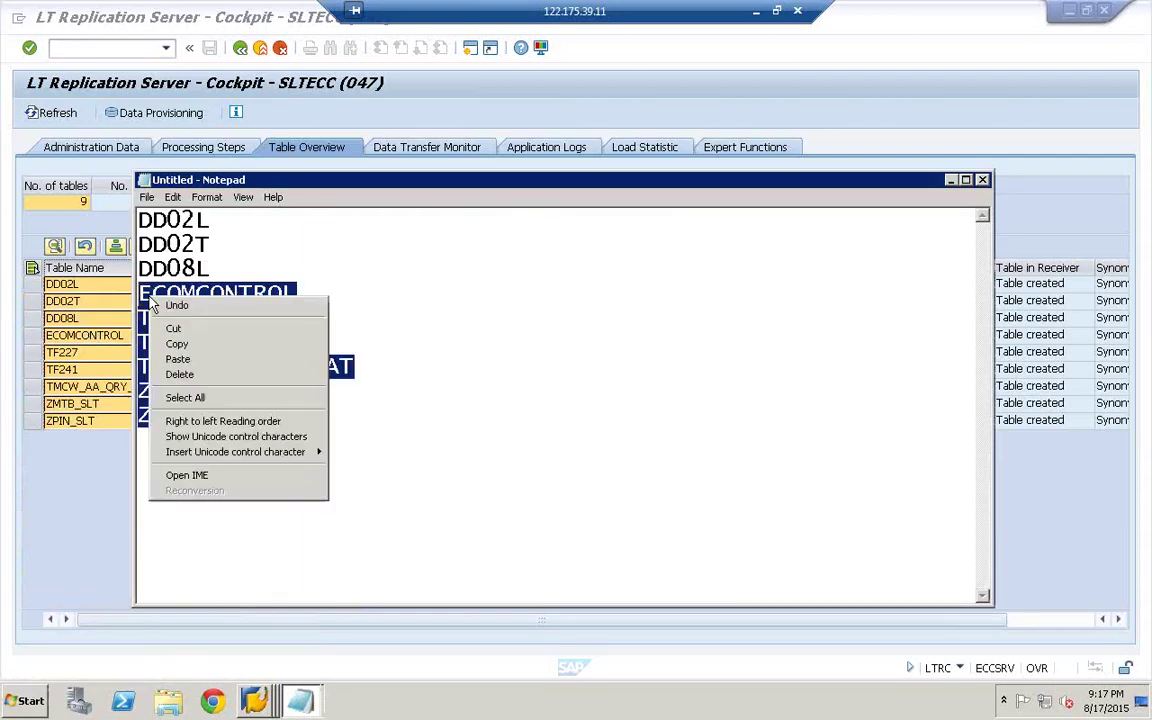
pyautogui.click(211, 342)
# - Move Notepad aside and minimize it, then open Data Provisioning in the cockpit
pyautogui.moveTo(575, 190); pyautogui.dragTo(301, 226)
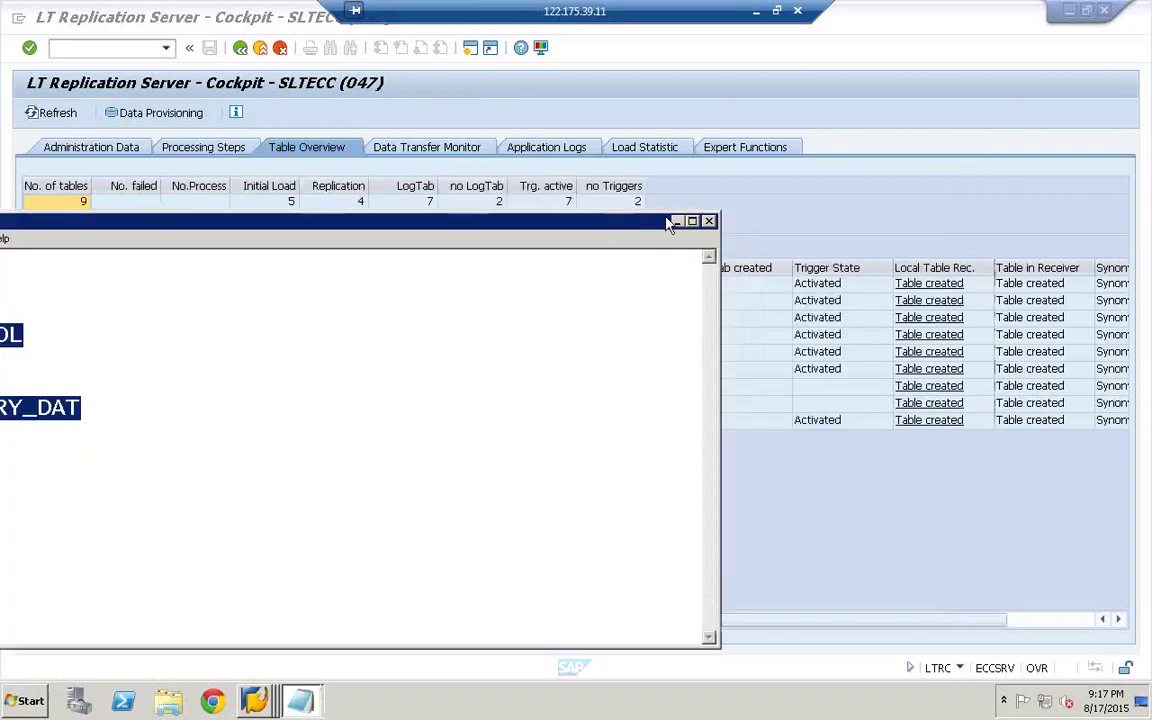
pyautogui.click(678, 222)
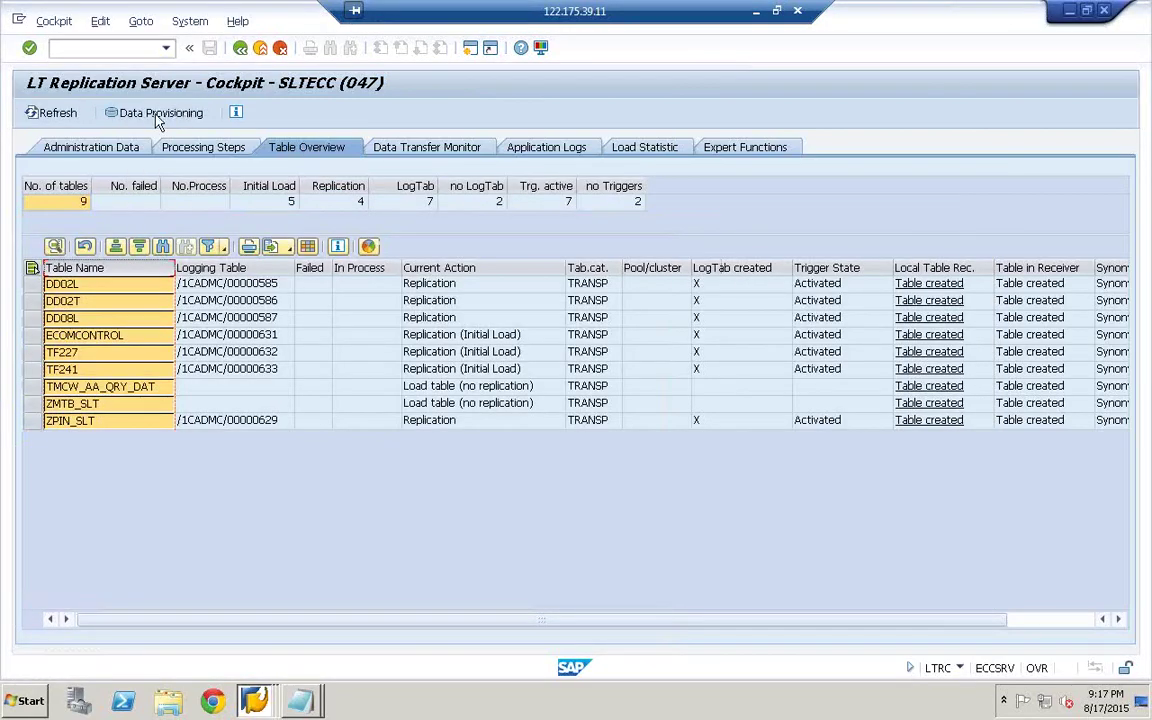
pyautogui.click(155, 114)
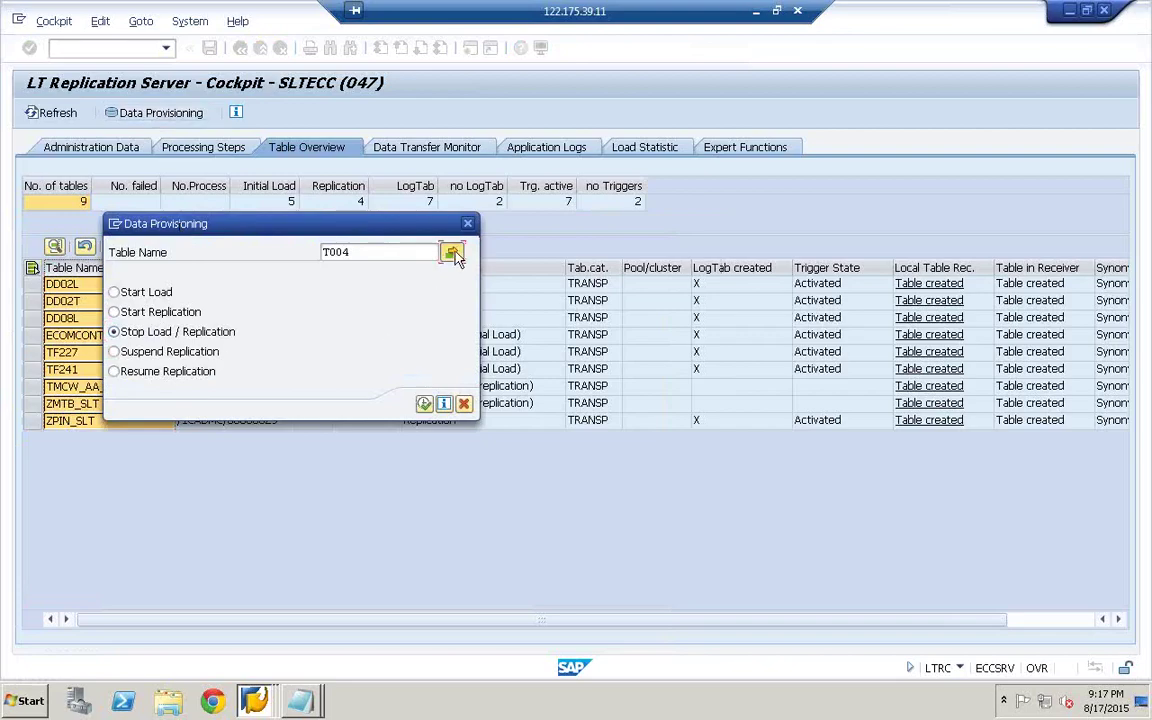
# - Replace the table list with the six copied names, execute Stop Load / Replication, and refresh
pyautogui.click(452, 253)
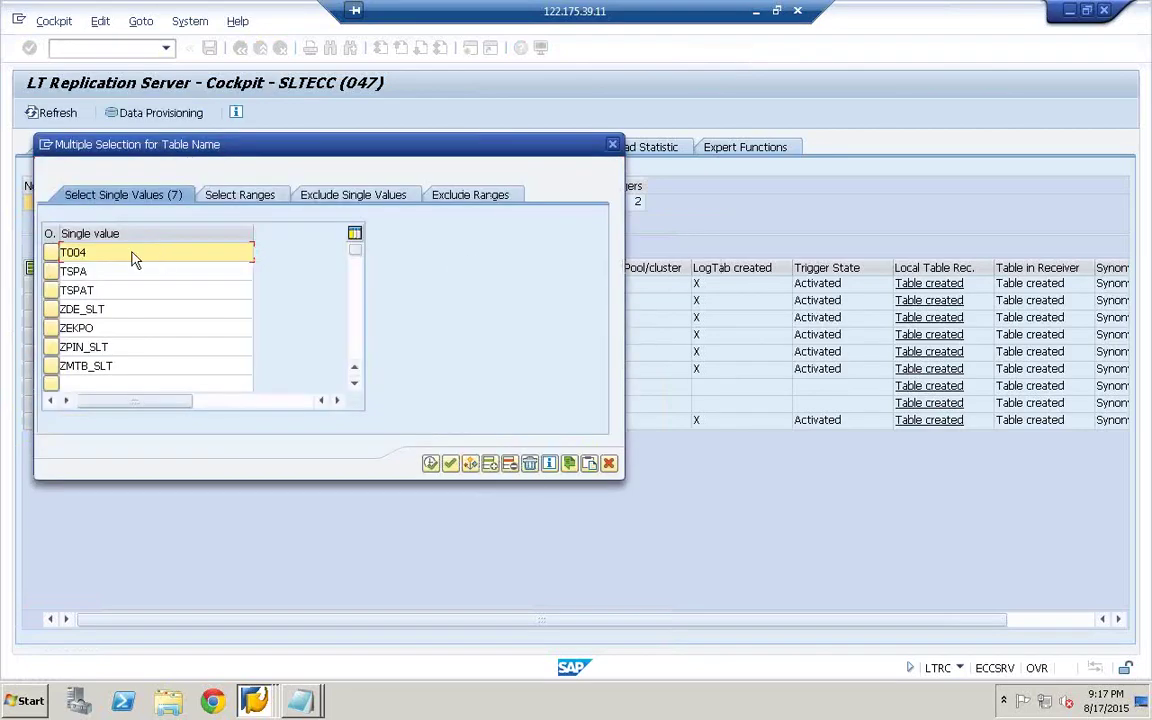
pyautogui.hotkey('shift', 'F4')
pyautogui.hotkey('shift', 'F12')
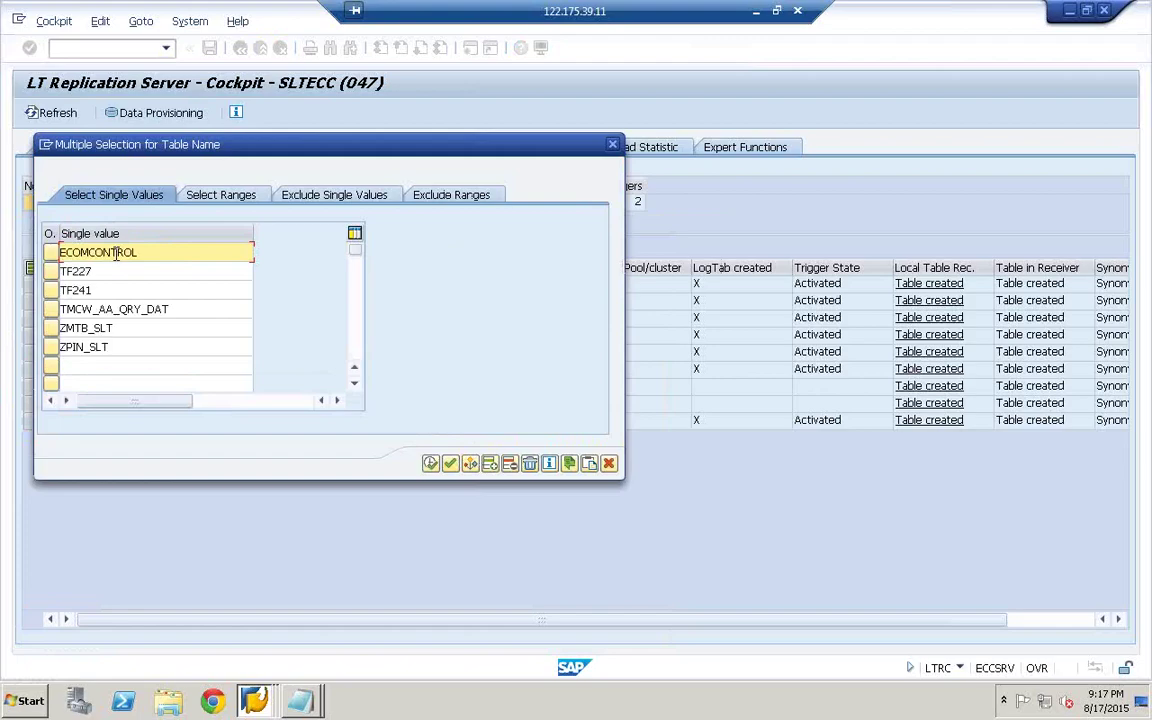
pyautogui.click(430, 463)
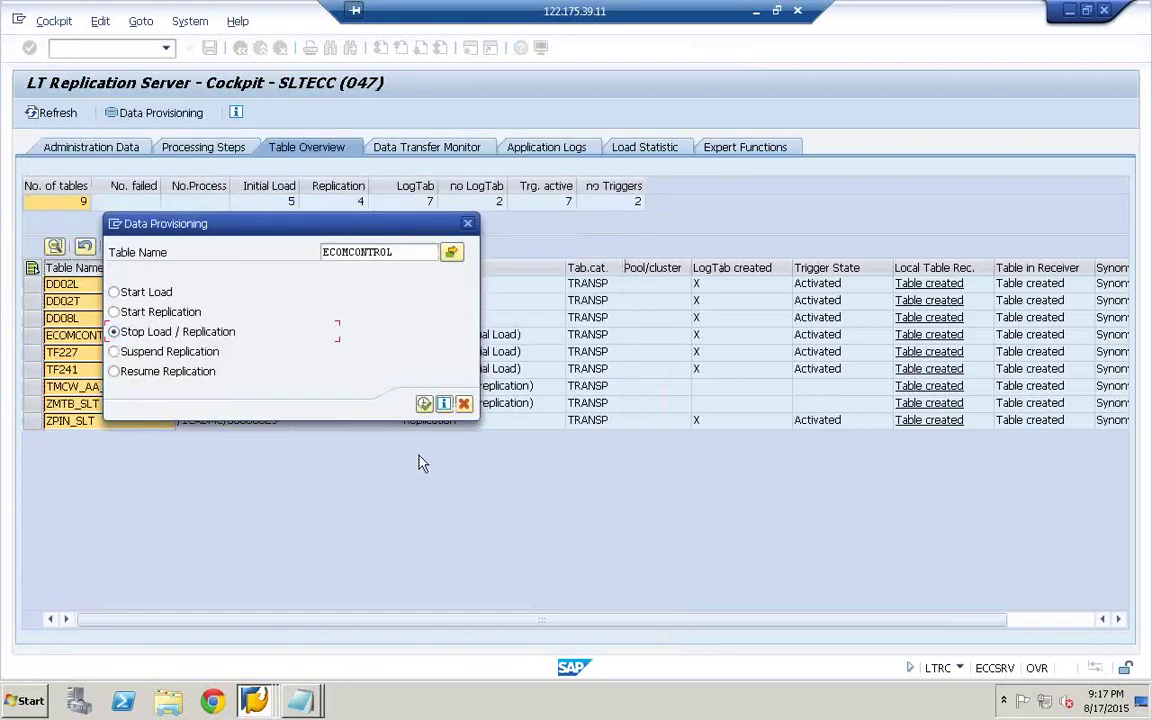
pyautogui.click(424, 403)
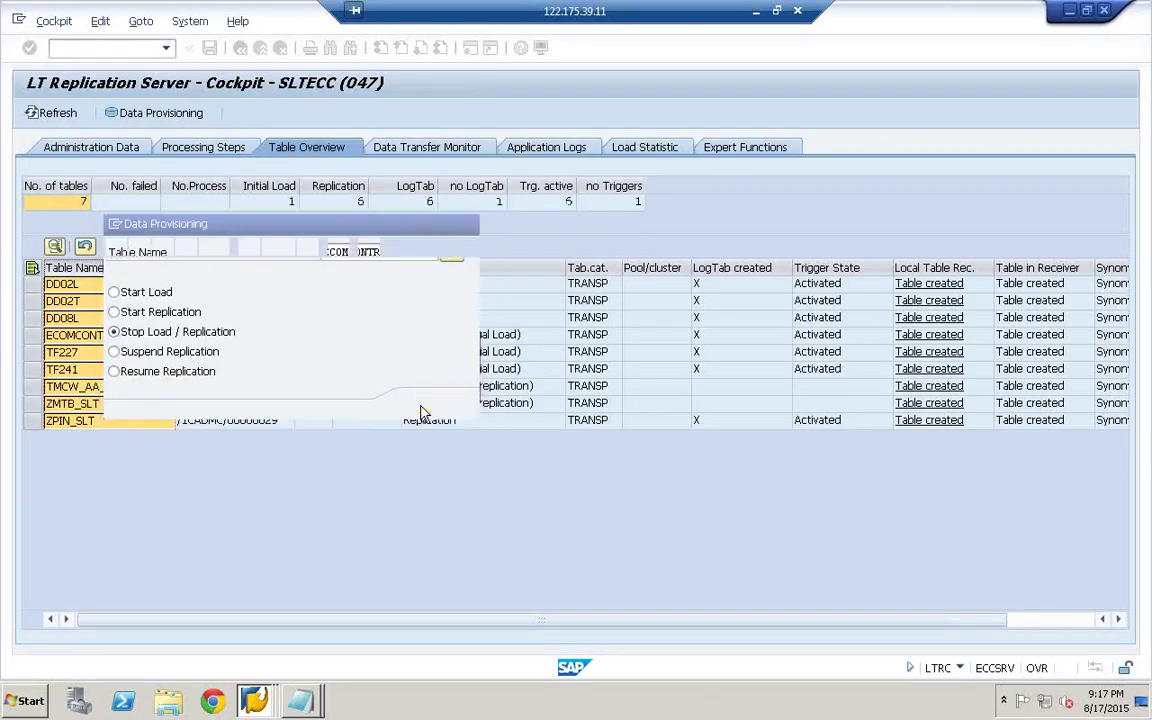
pyautogui.click(45, 116)
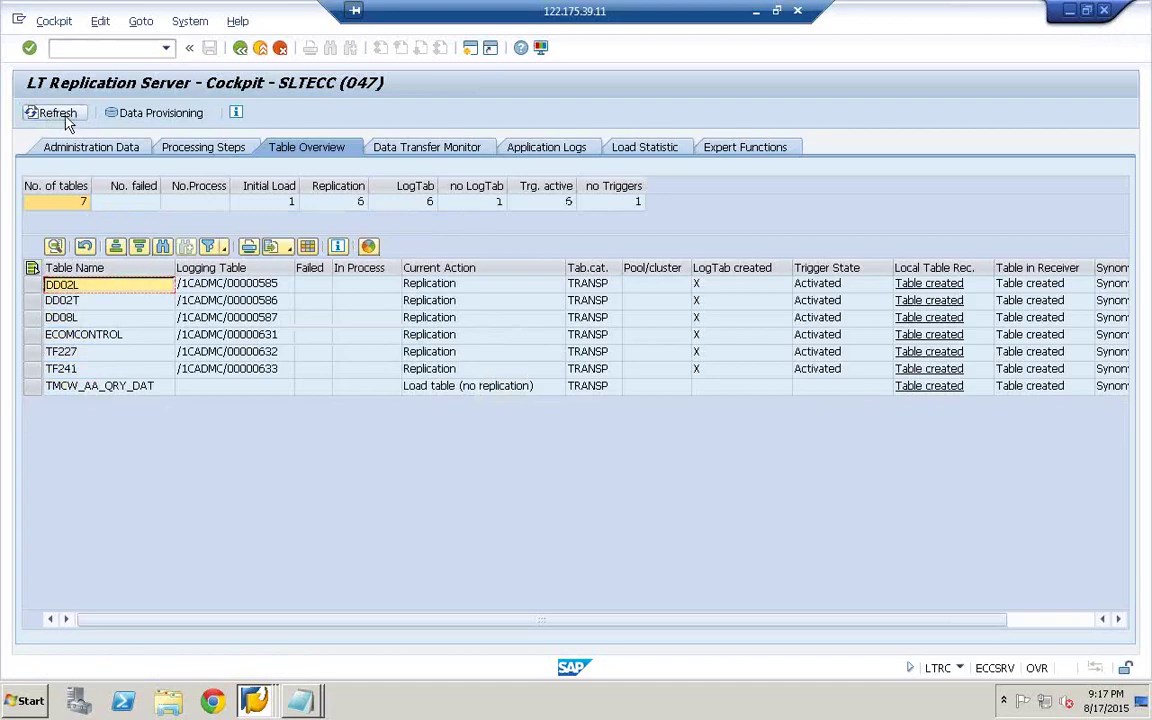
# - Refresh repeatedly as ECOMCONTROL, TF227, TF241 and TMCW_AA_QRY_DAT drop out, leaving DD02L, DD02T, DD08L
pyautogui.click(66, 120)
pyautogui.click(66, 120)
pyautogui.click(66, 120)
pyautogui.click(66, 120)
pyautogui.click(66, 120)
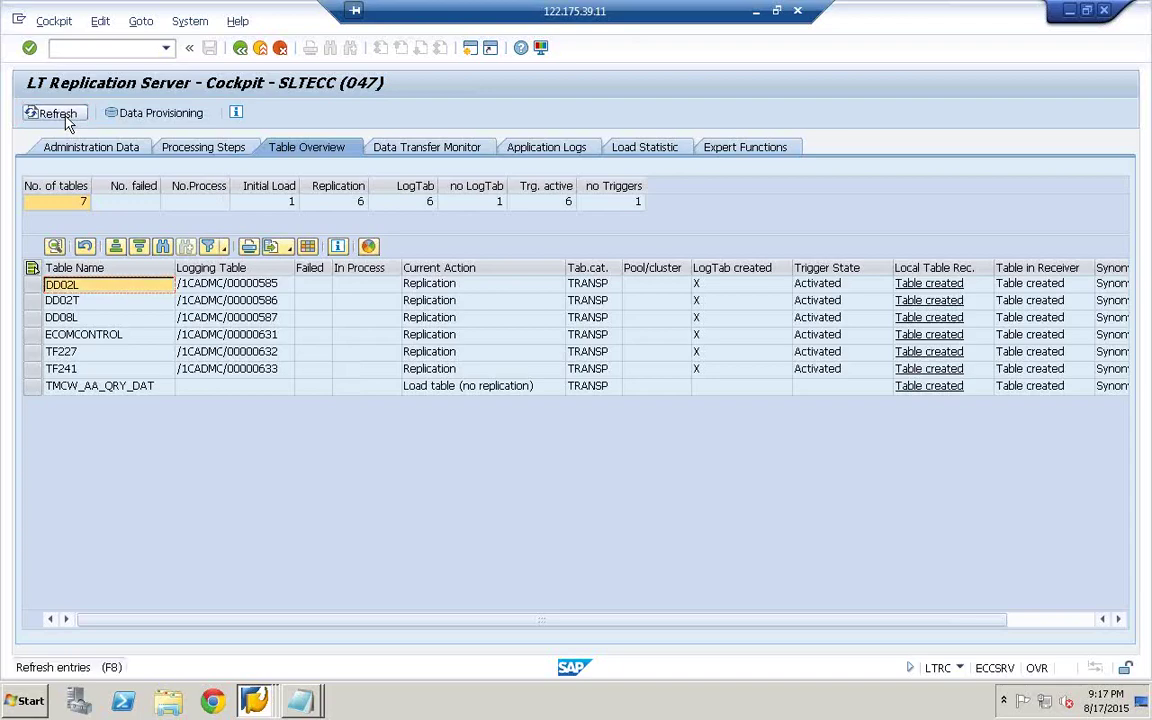
pyautogui.click(66, 120)
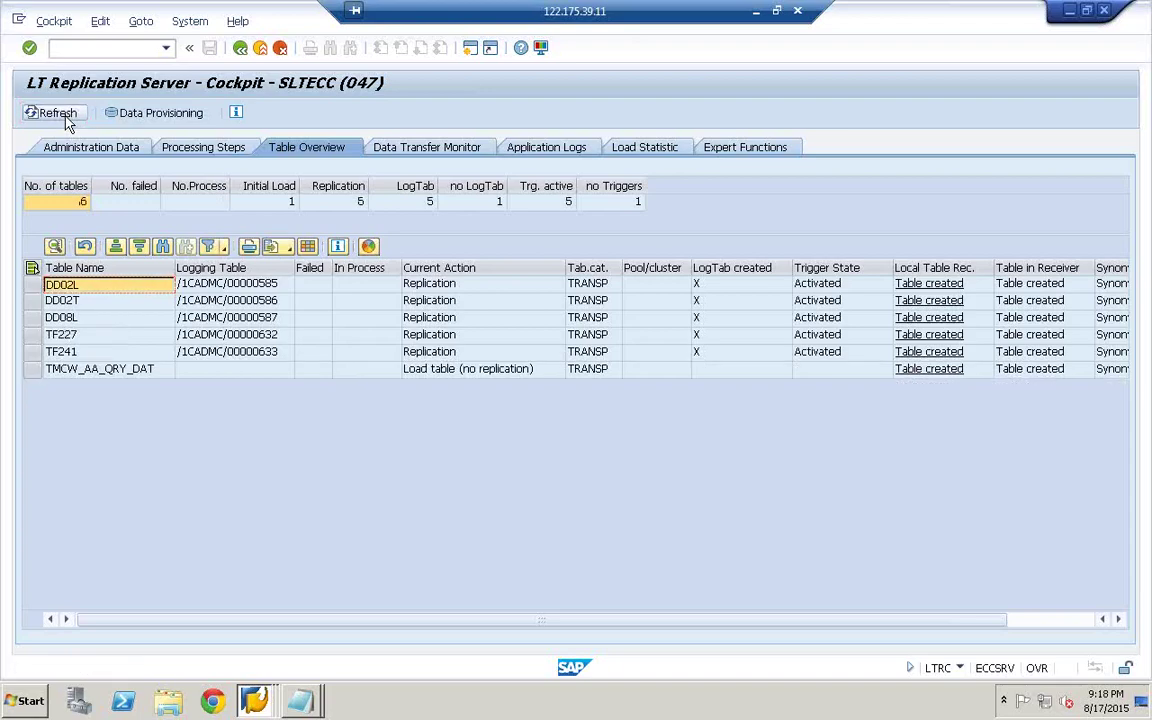
pyautogui.click(66, 120)
pyautogui.click(66, 120)
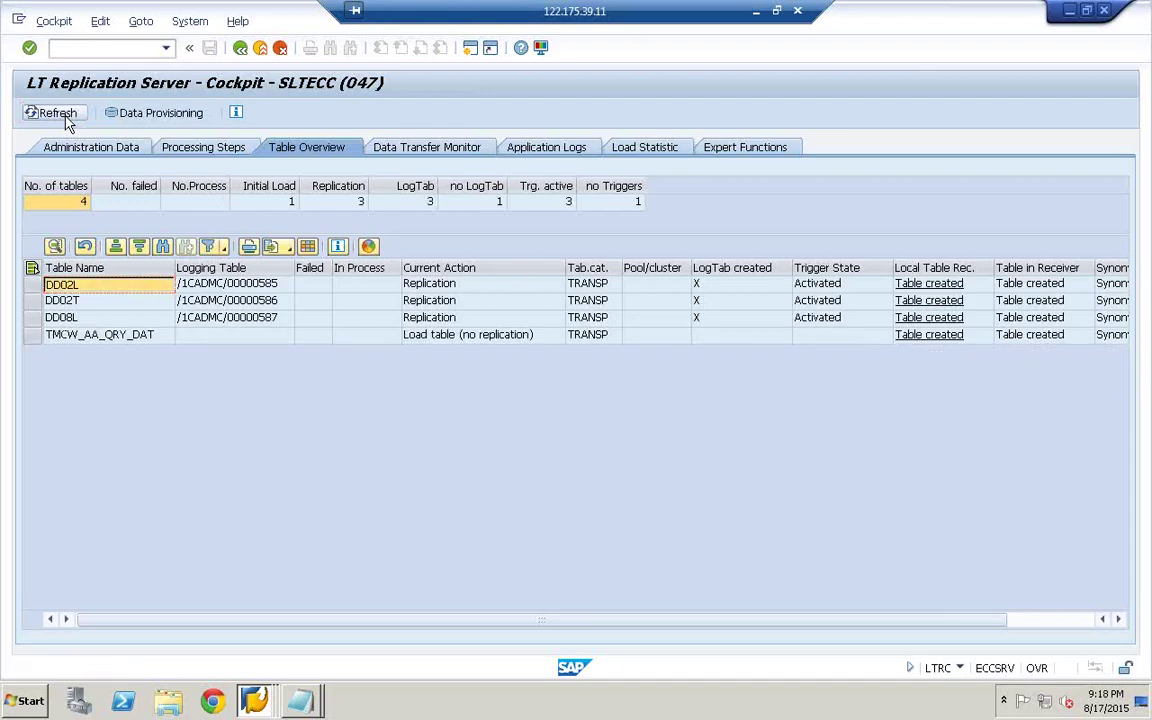
pyautogui.click(66, 120)
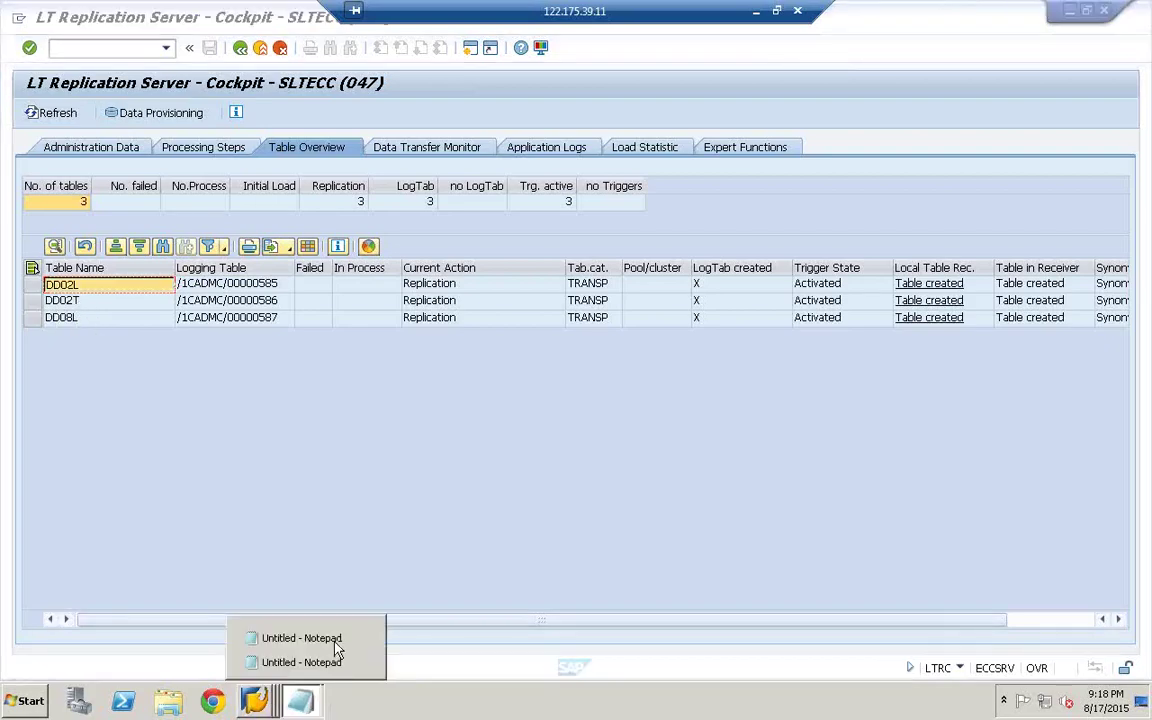
# - Switch to the SE11 ZMTB_SLT table definition and select its table name
pyautogui.click(337, 650)
pyautogui.click(256, 703)
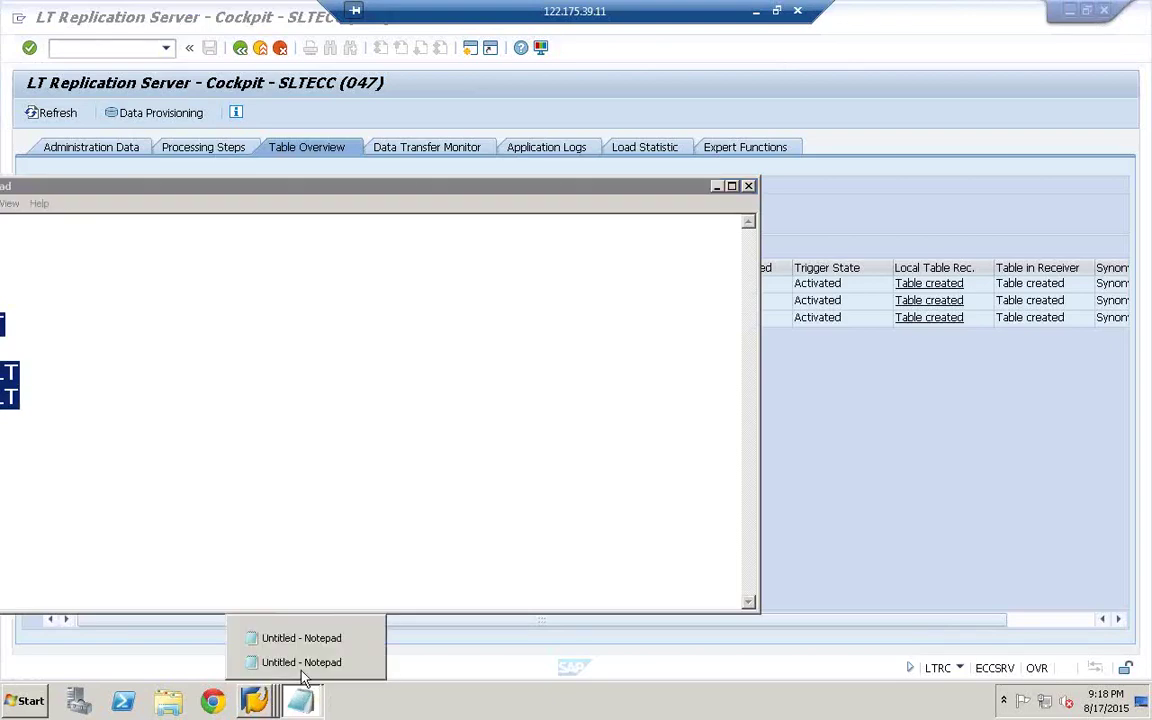
pyautogui.moveTo(256, 703)
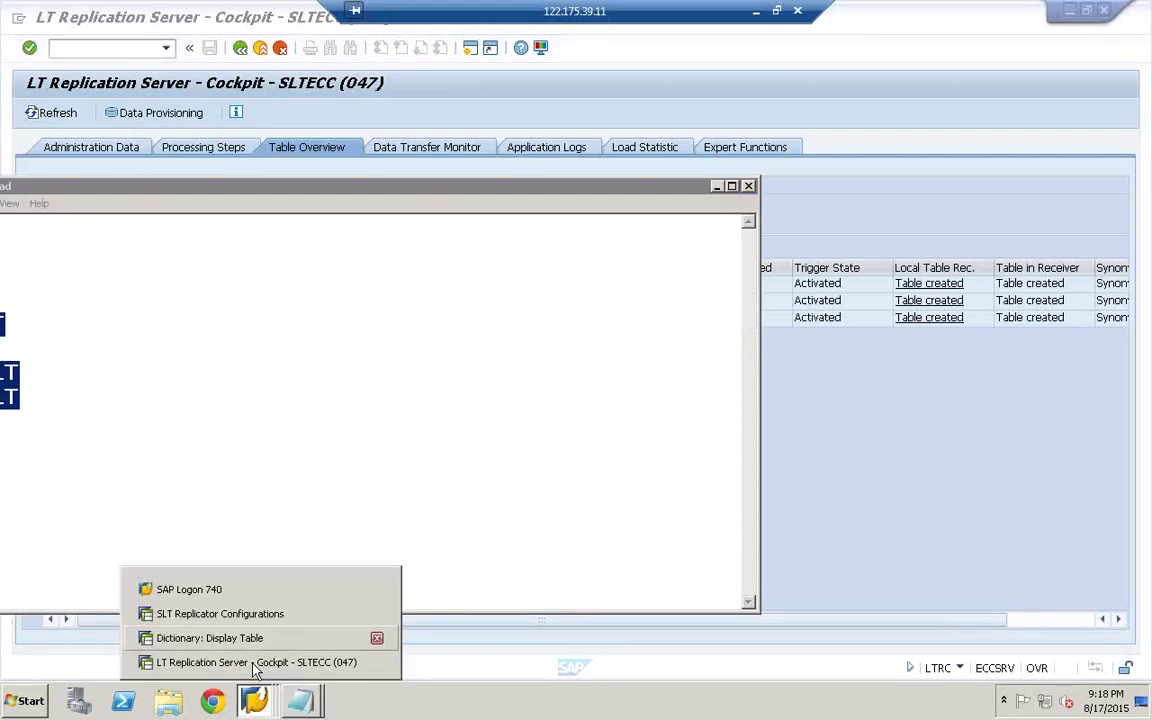
pyautogui.click(226, 638)
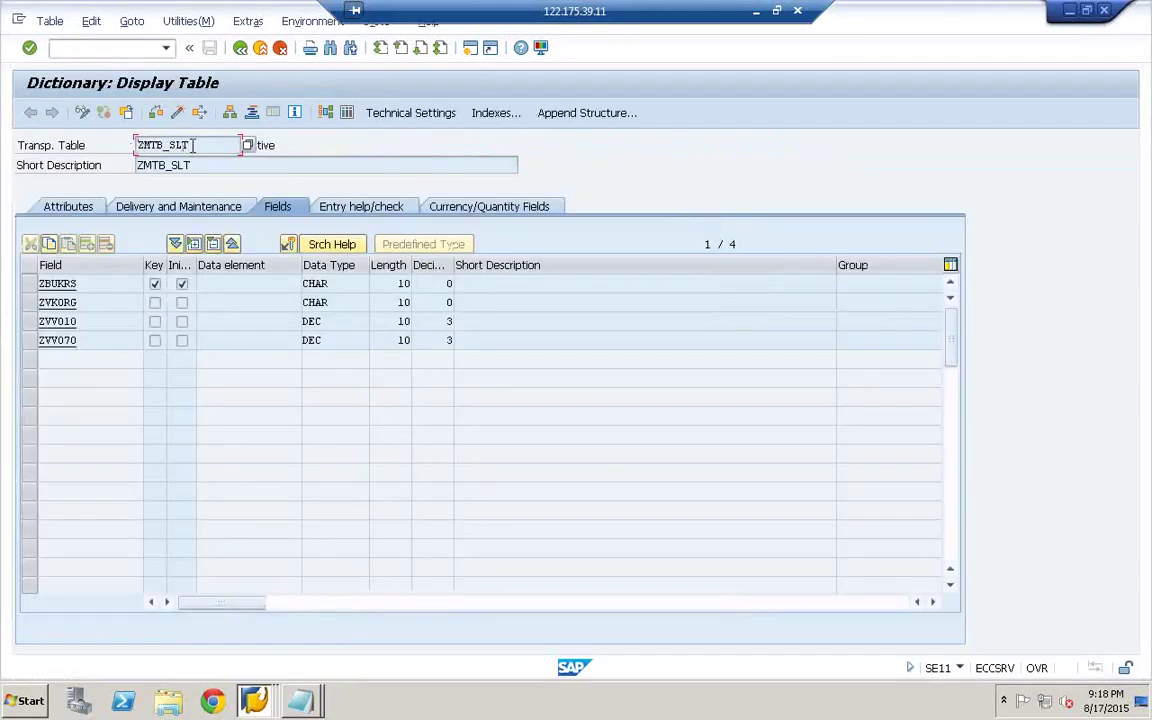
pyautogui.moveTo(193, 145); pyautogui.dragTo(129, 145)
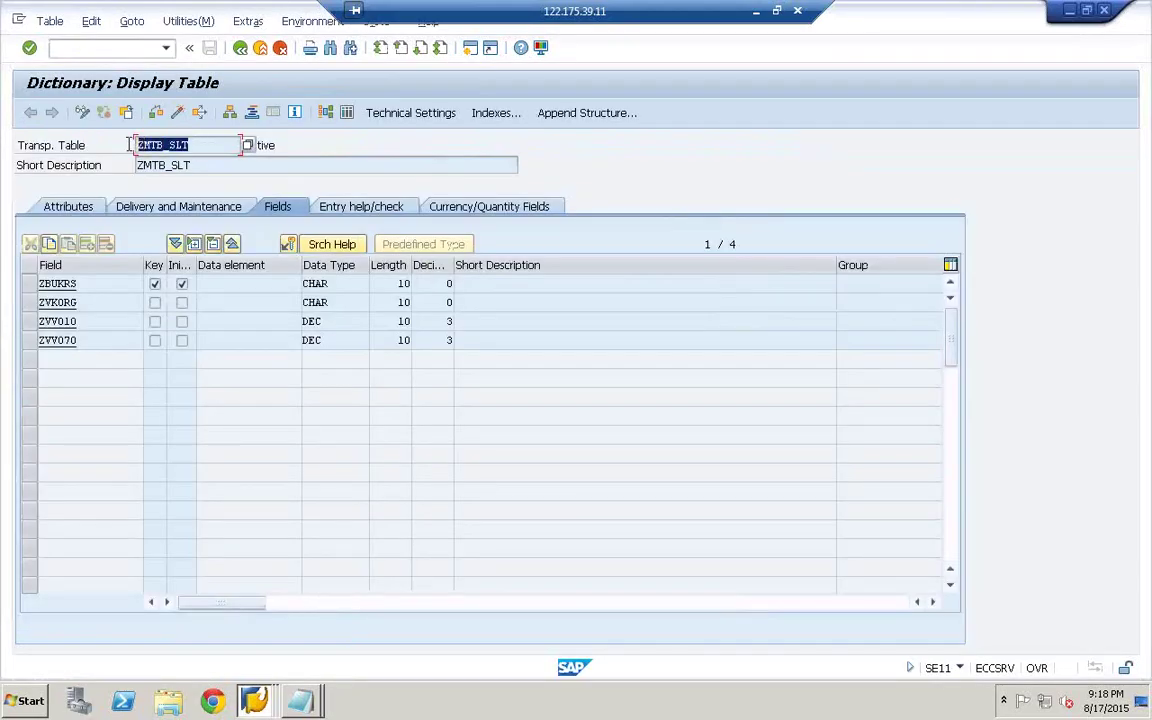
pyautogui.click(170, 146)
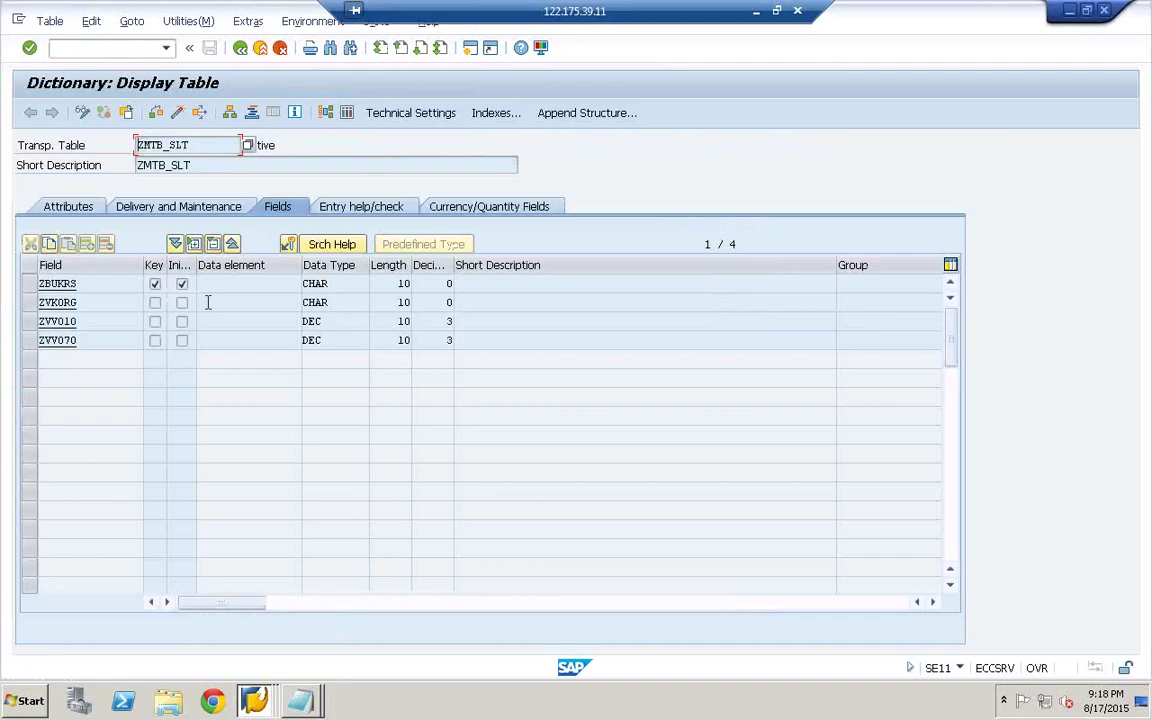
# - View SLT Replicator Configurations, revisit ZMTB_SLT, then return to the LT Replication Server cockpit
pyautogui.click(254, 701)
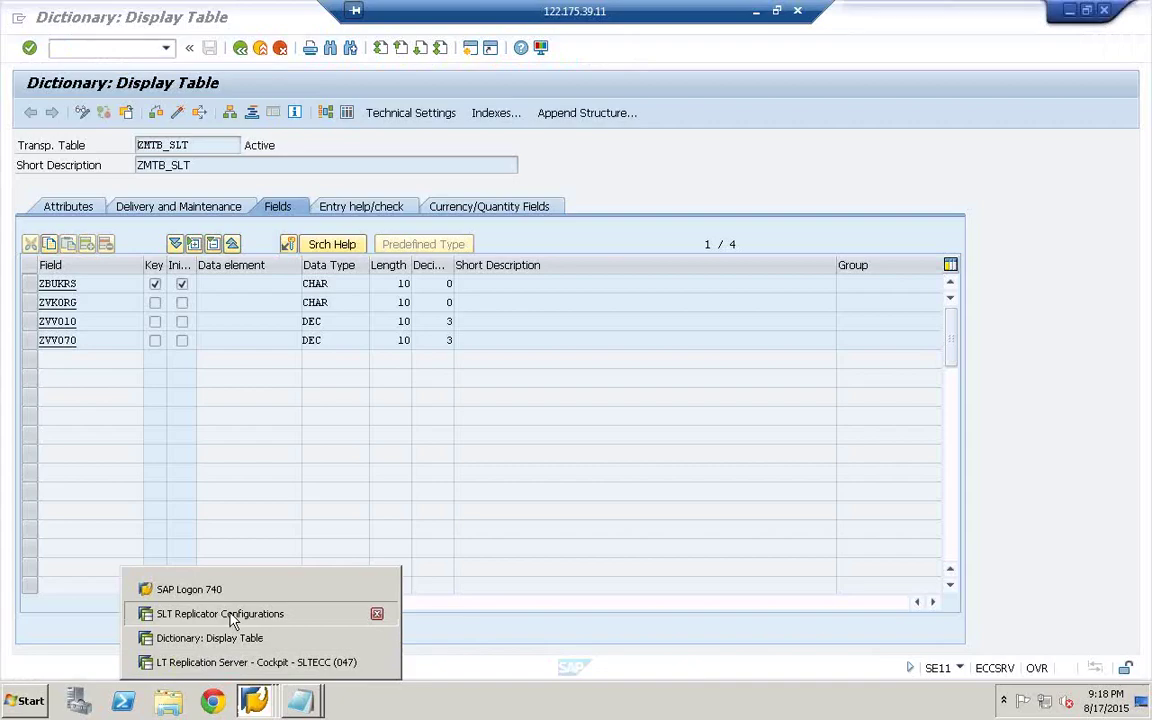
pyautogui.click(231, 616)
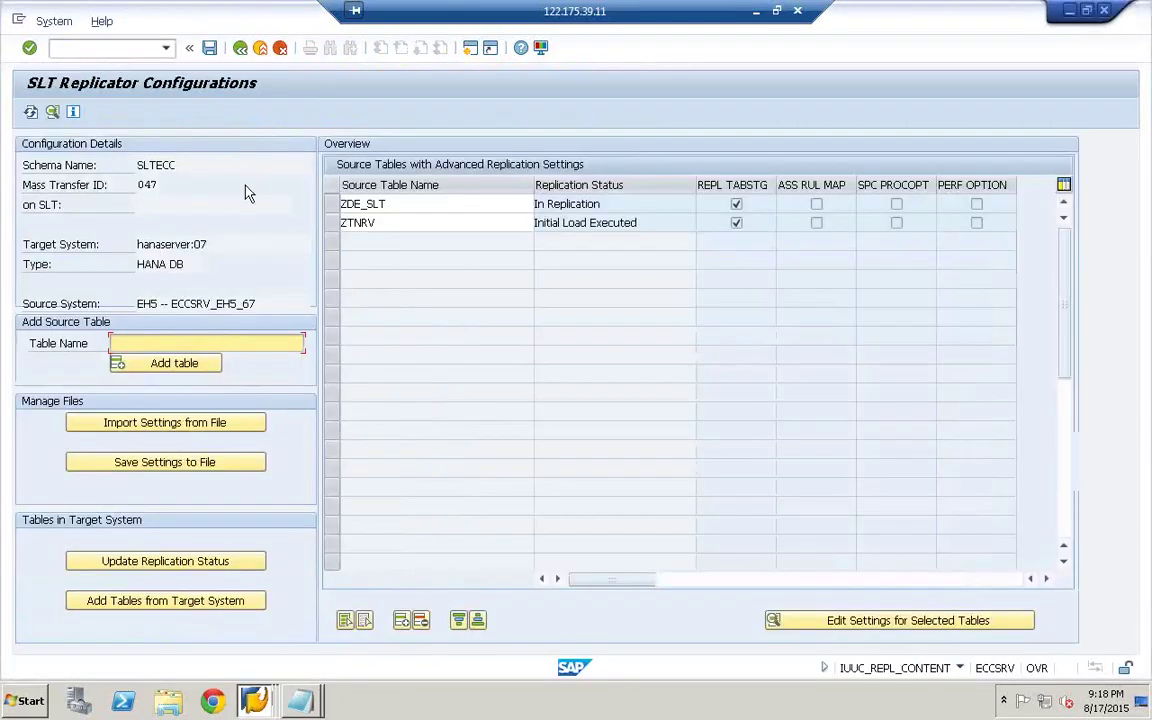
pyautogui.moveTo(255, 700)
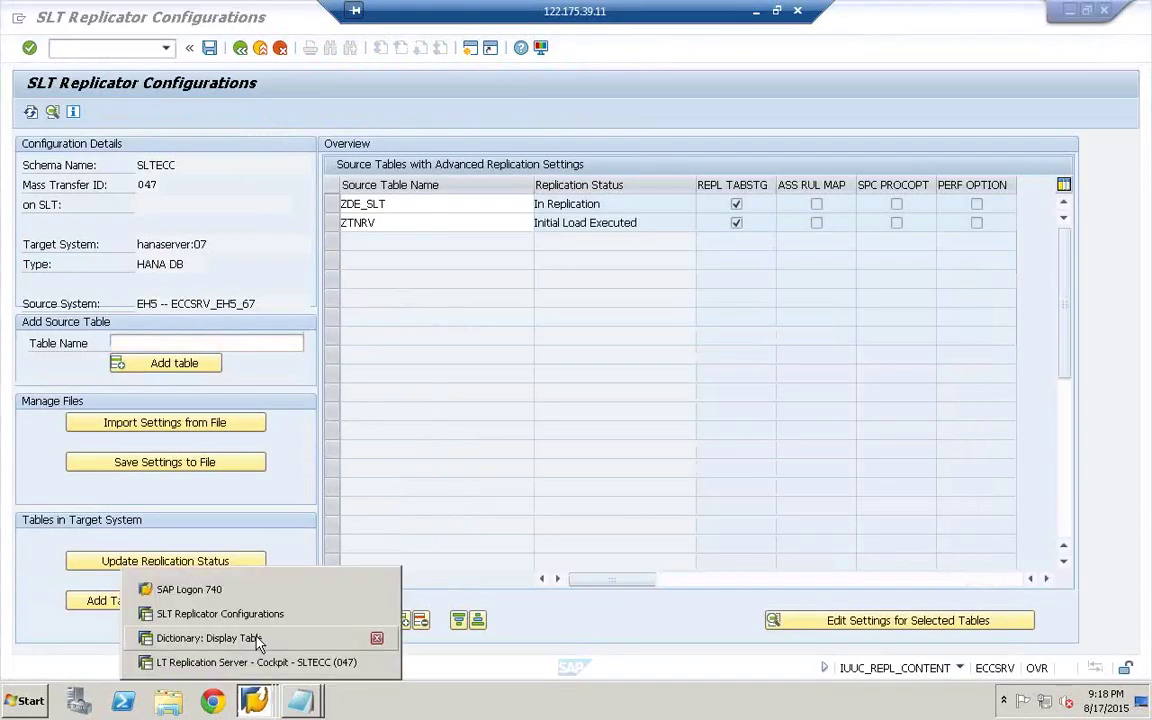
pyautogui.click(283, 638)
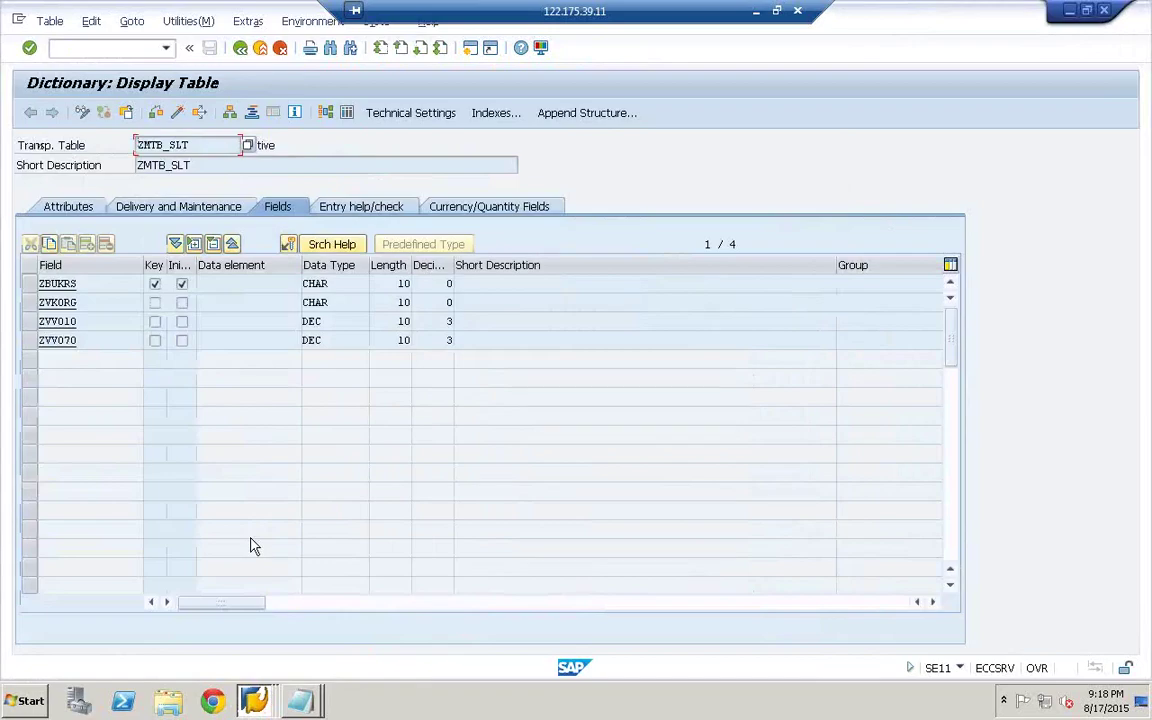
pyautogui.click(257, 663)
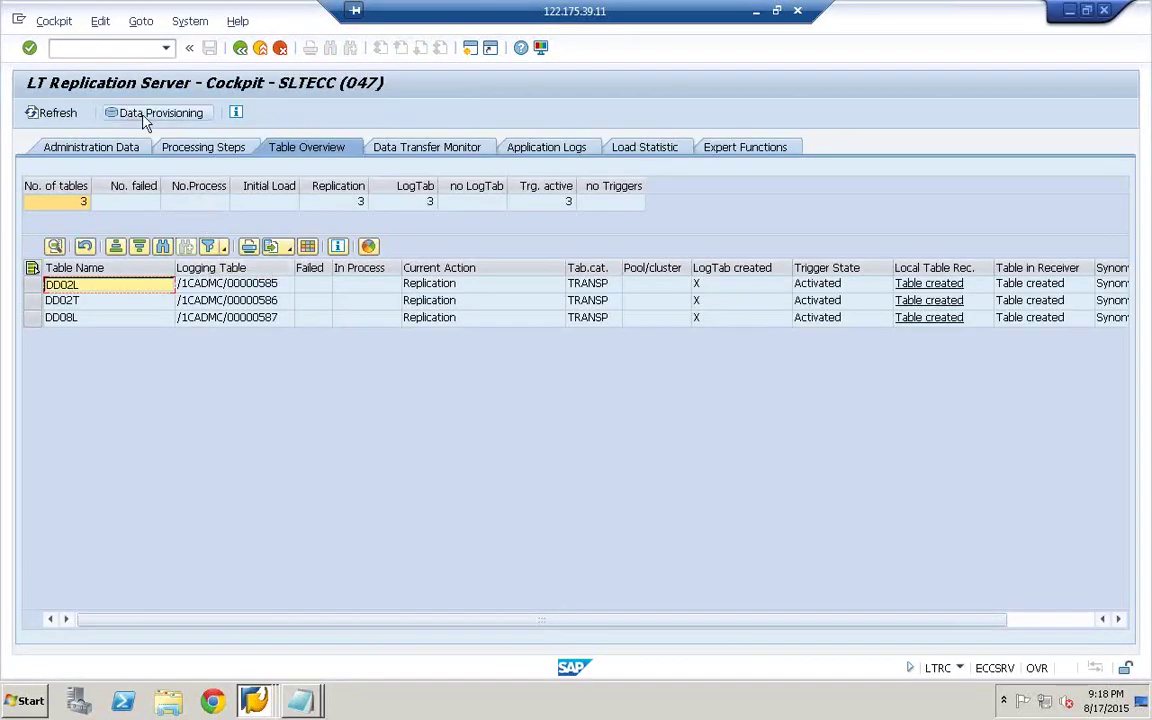
# - Clear the six old table names from the Data Provisioning multiple selection and execute
pyautogui.click(142, 116)
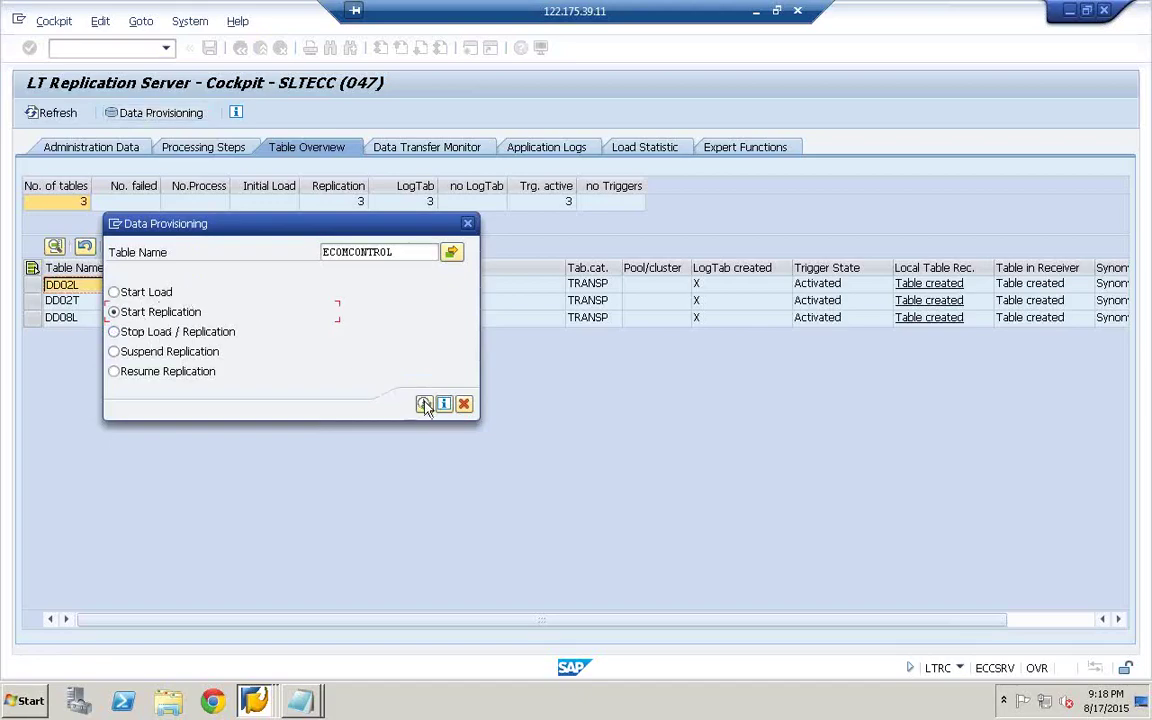
pyautogui.click(452, 253)
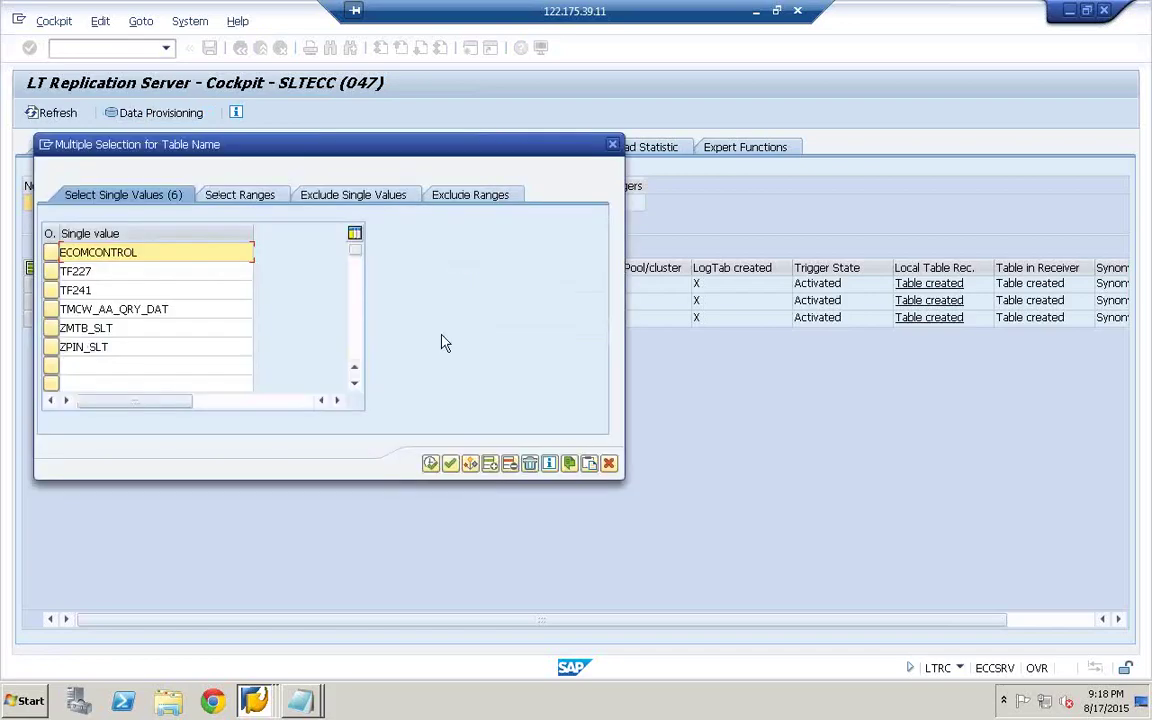
pyautogui.click(530, 465)
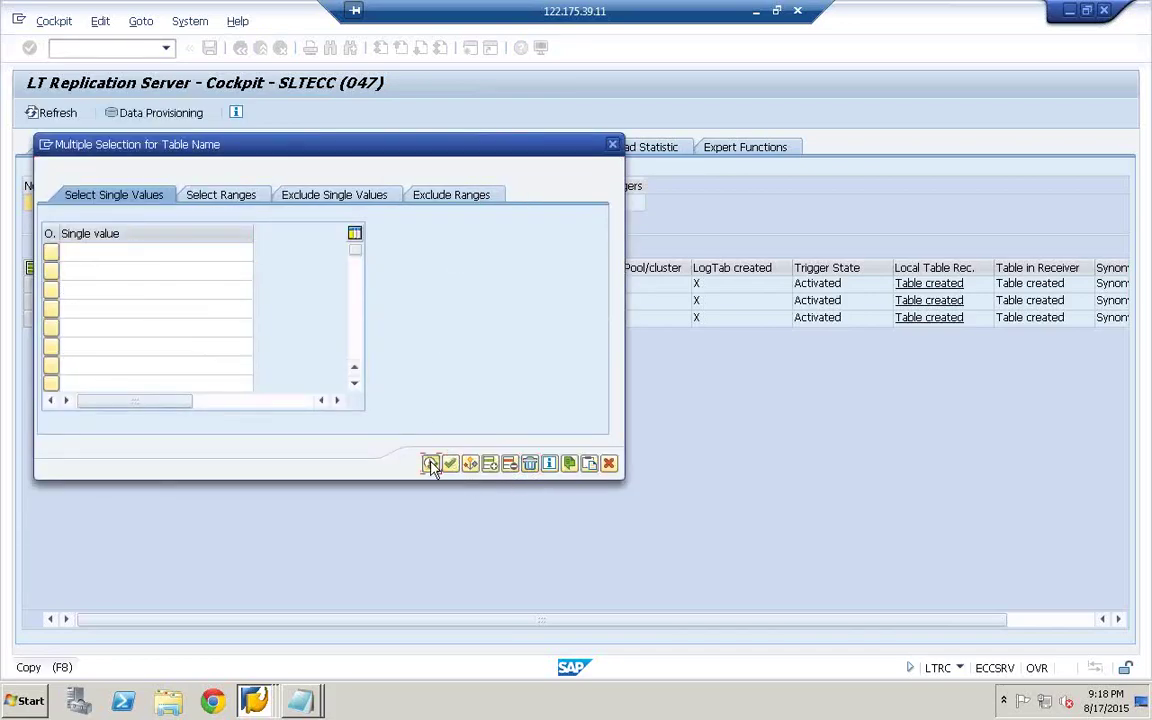
pyautogui.click(431, 465)
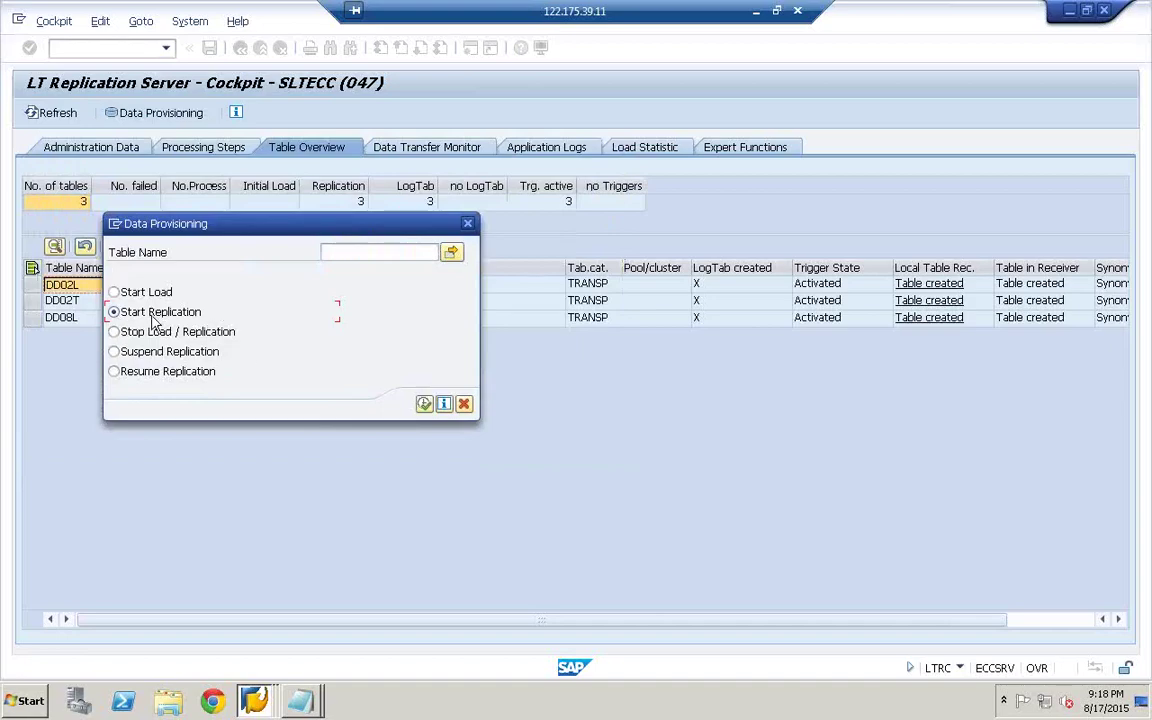
pyautogui.click(428, 404)
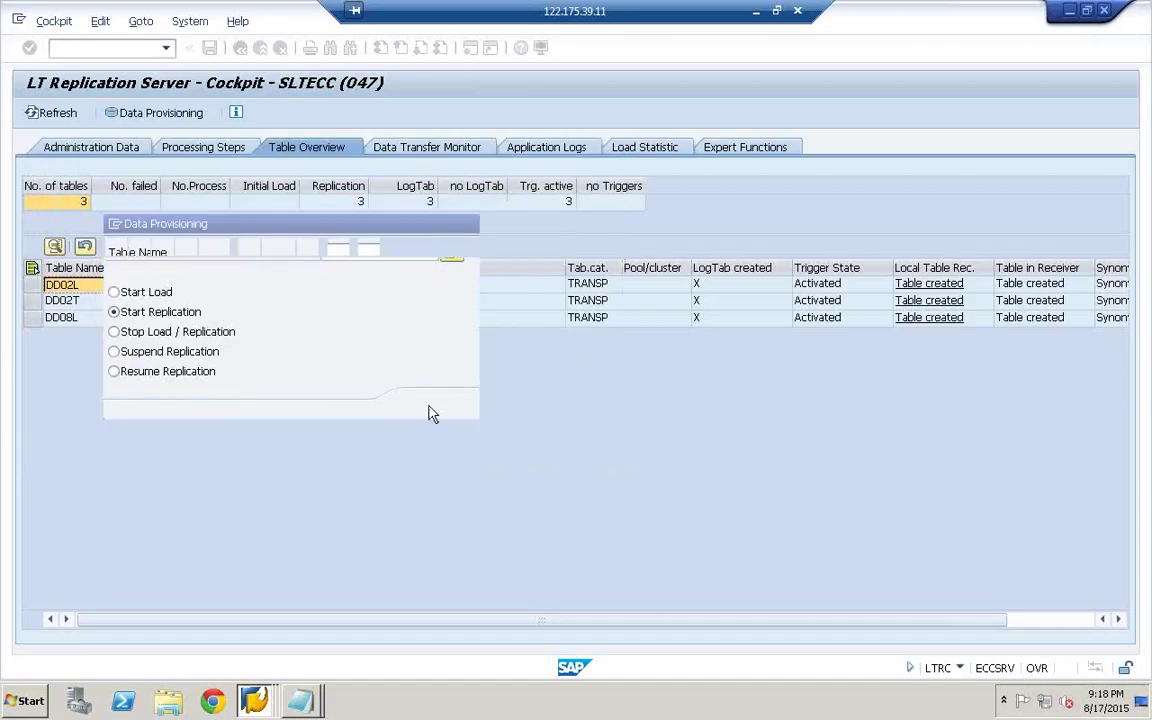
# - Refresh the overview several times, then show SLTECC's administration data with status Running
pyautogui.click(58, 113)
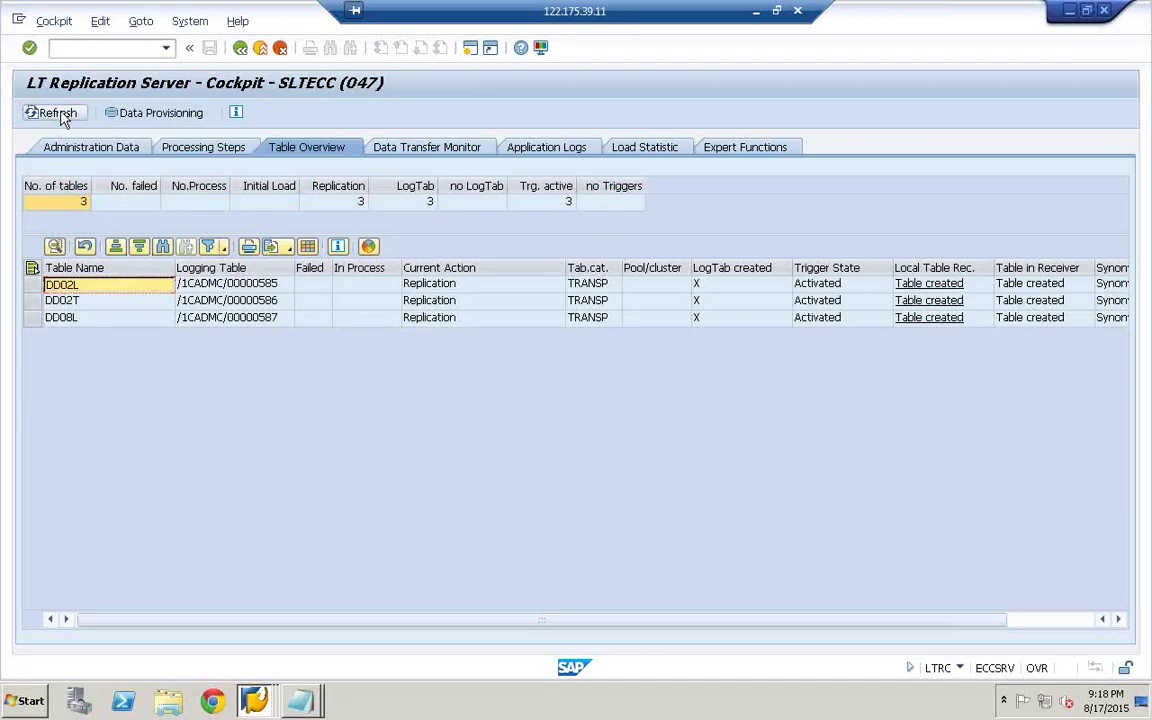
pyautogui.click(55, 113)
pyautogui.click(55, 113)
pyautogui.click(60, 114)
pyautogui.click(58, 113)
pyautogui.click(107, 153)
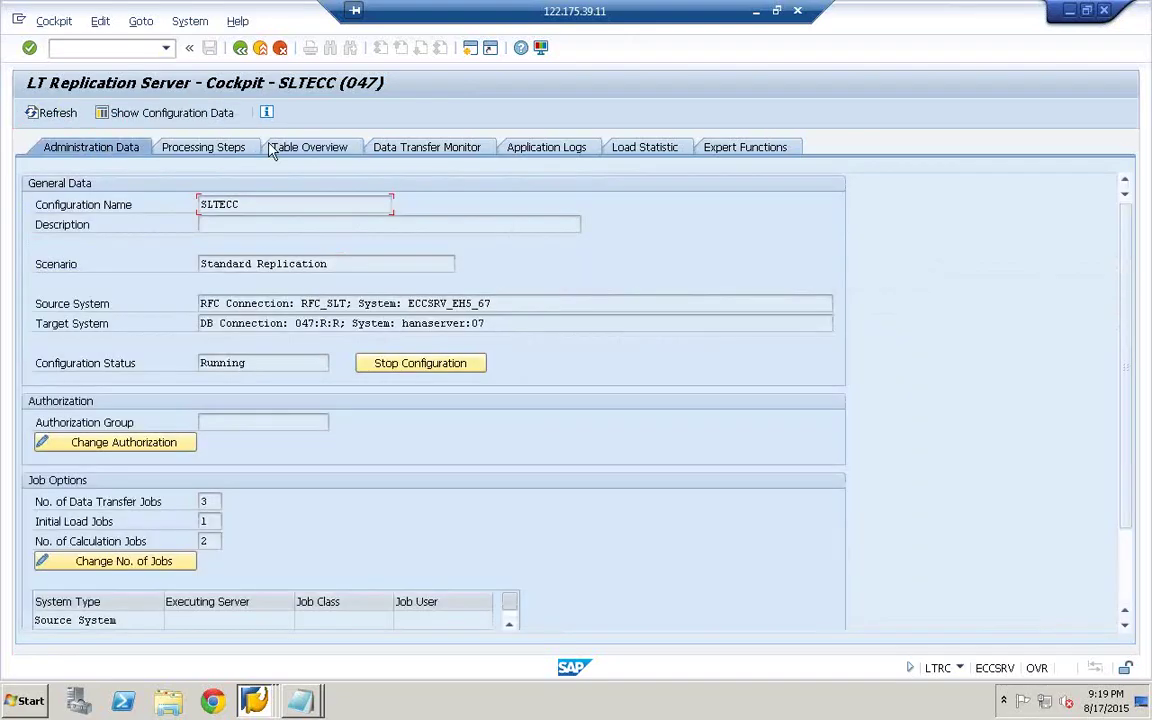
# - From the Table Overview, start replication of table ZMTB_SLT via Data Provisioning
pyautogui.click(308, 152)
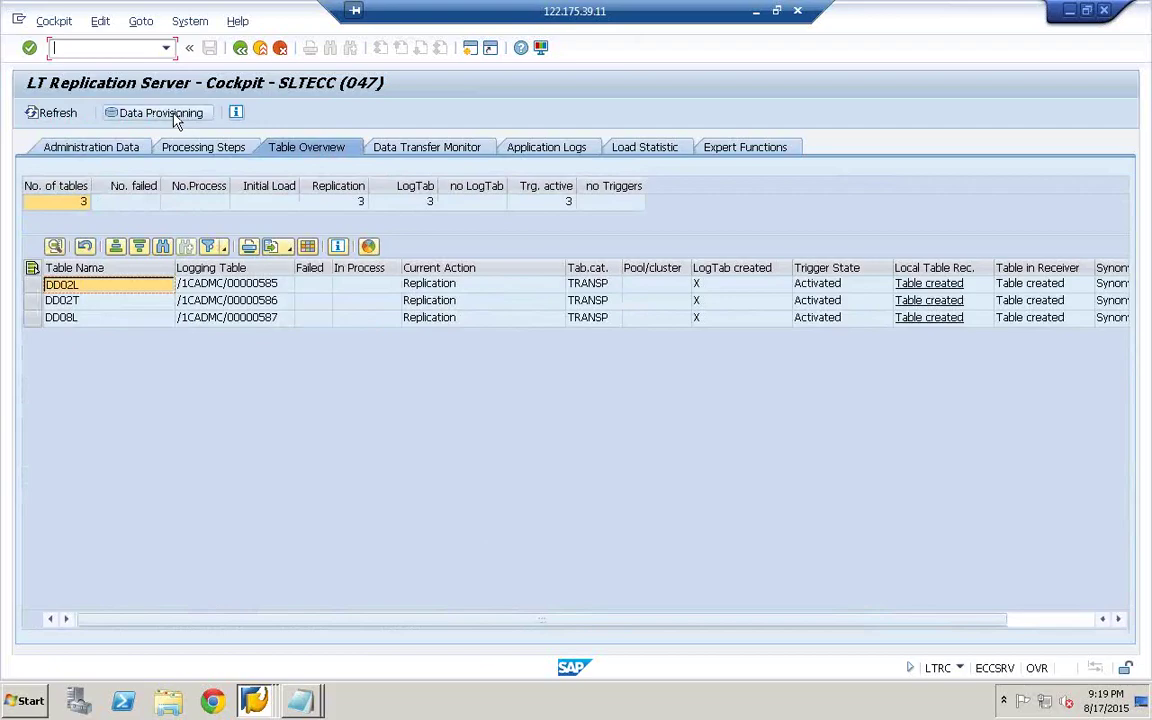
pyautogui.click(69, 117)
pyautogui.click(155, 113)
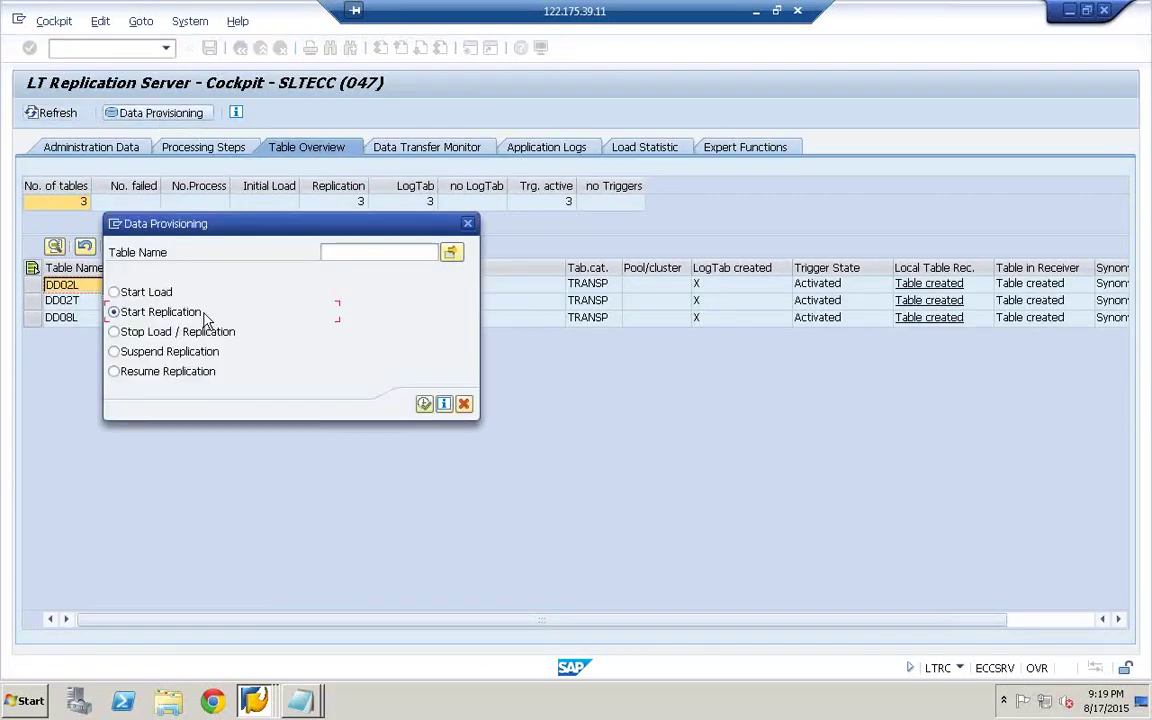
pyautogui.click(340, 255)
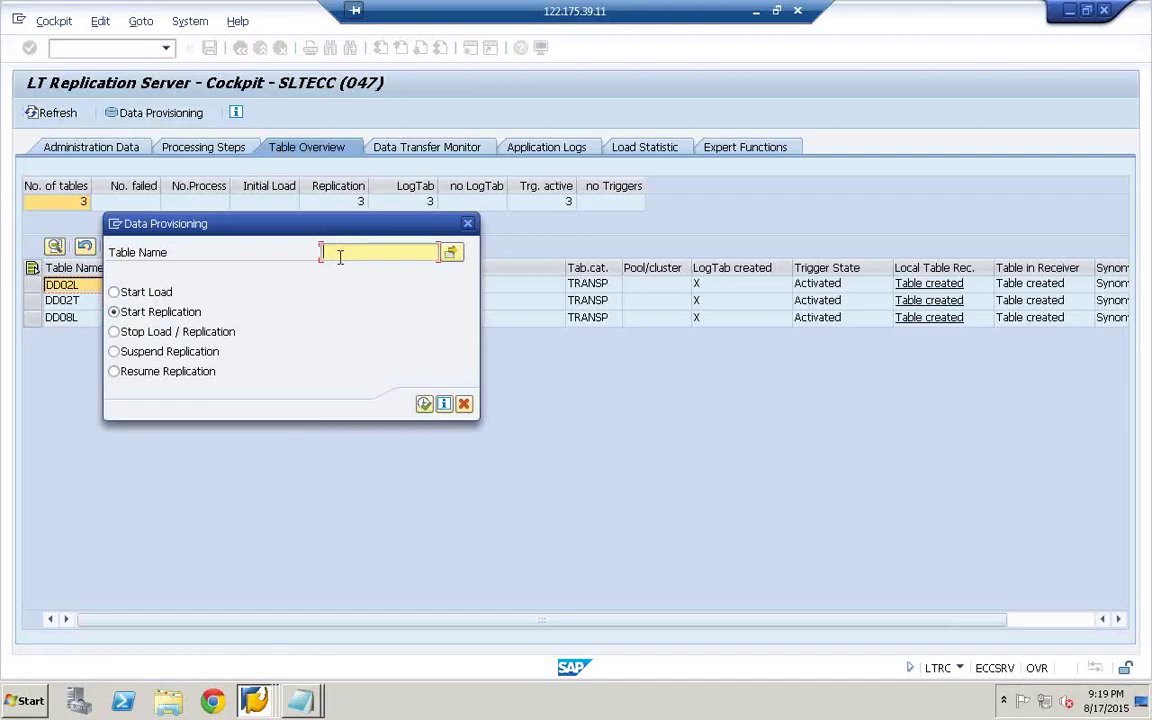
pyautogui.write('ZMTB_SLT')
pyautogui.click(424, 403)
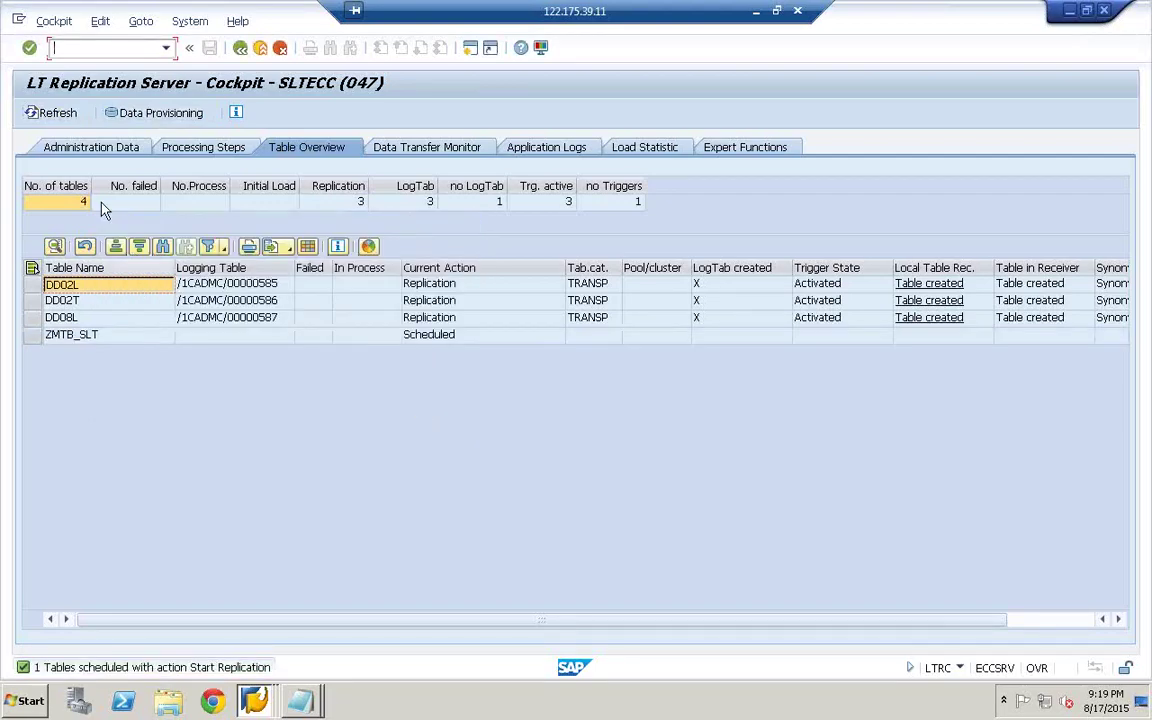
# - Refresh the overview and confirm ZMTB_SLT's current action is Scheduled
pyautogui.rightClick(67, 124)
pyautogui.click(52, 114)
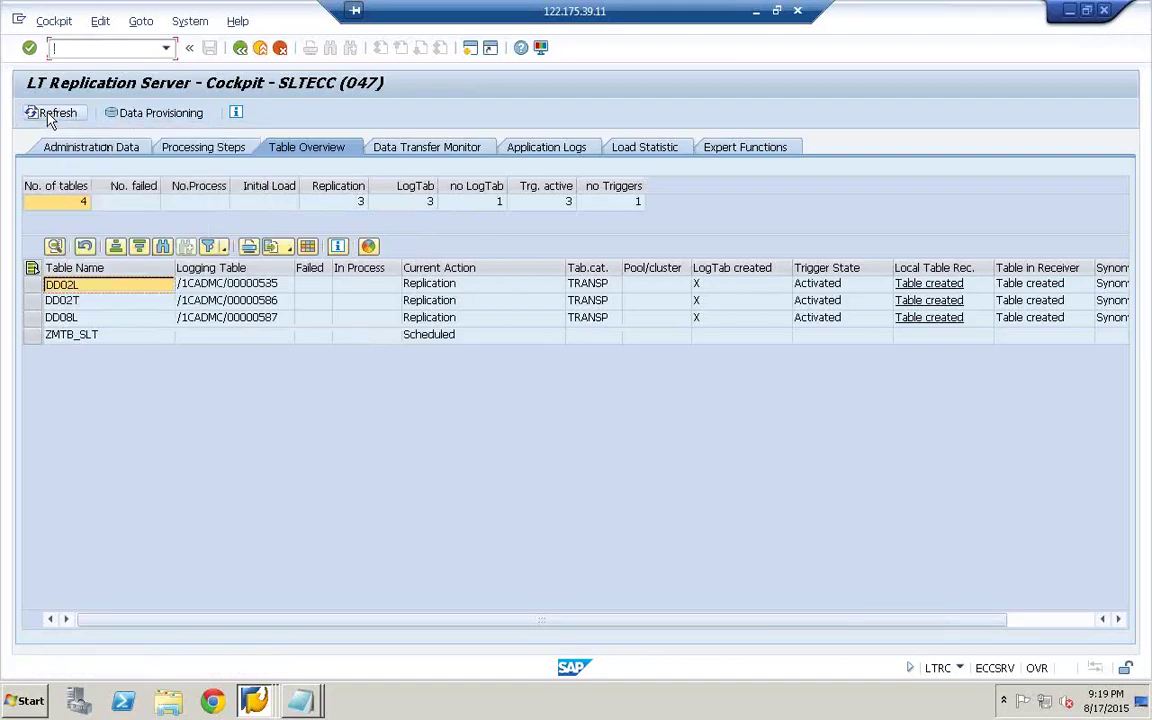
pyautogui.click(85, 335)
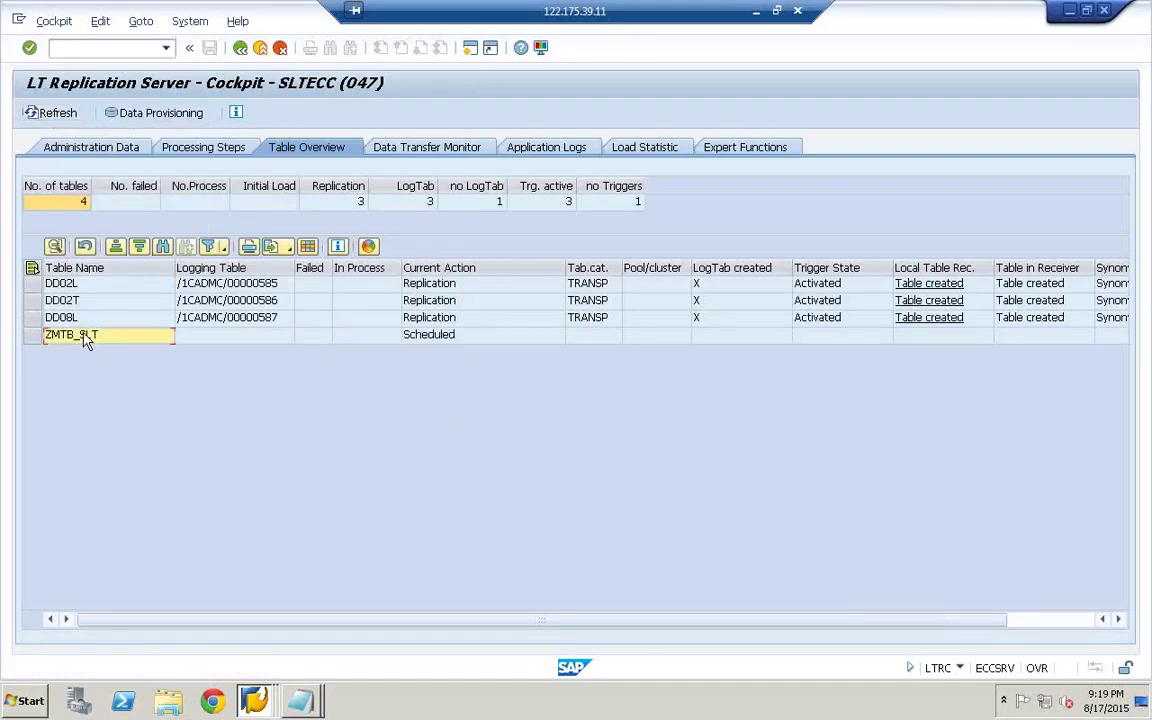
pyautogui.click(458, 342)
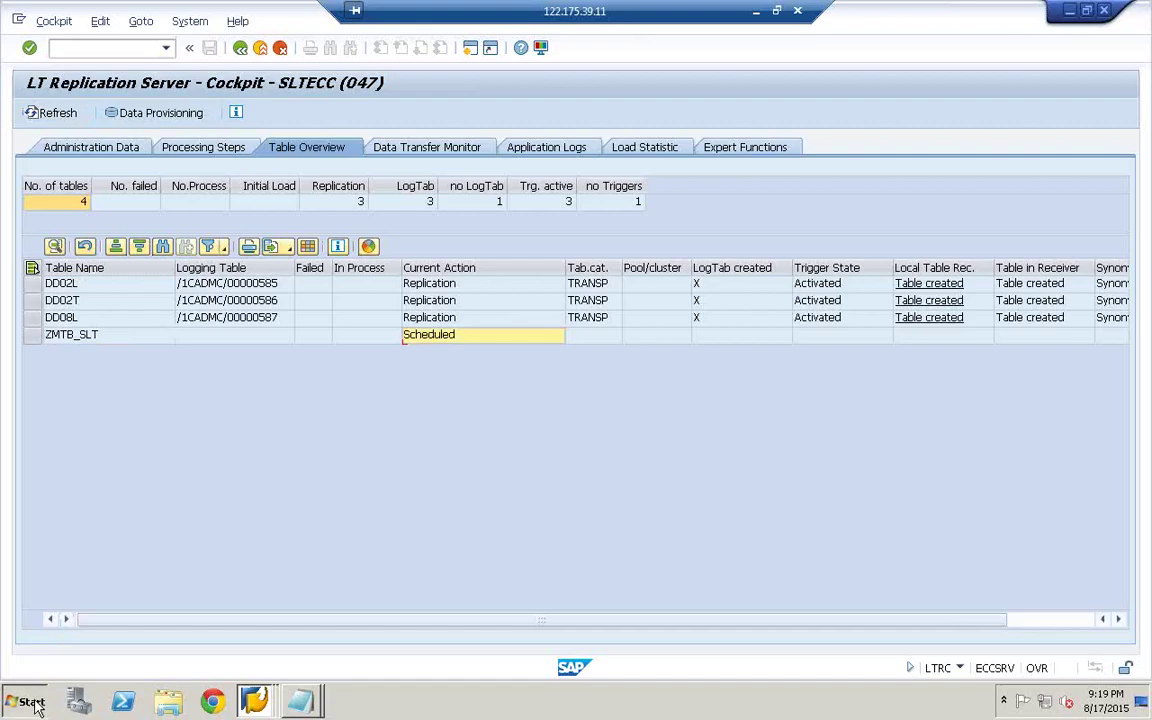
# - Launch SAP HANA Studio from the Start menu
pyautogui.click(35, 702)
pyautogui.click(96, 348)
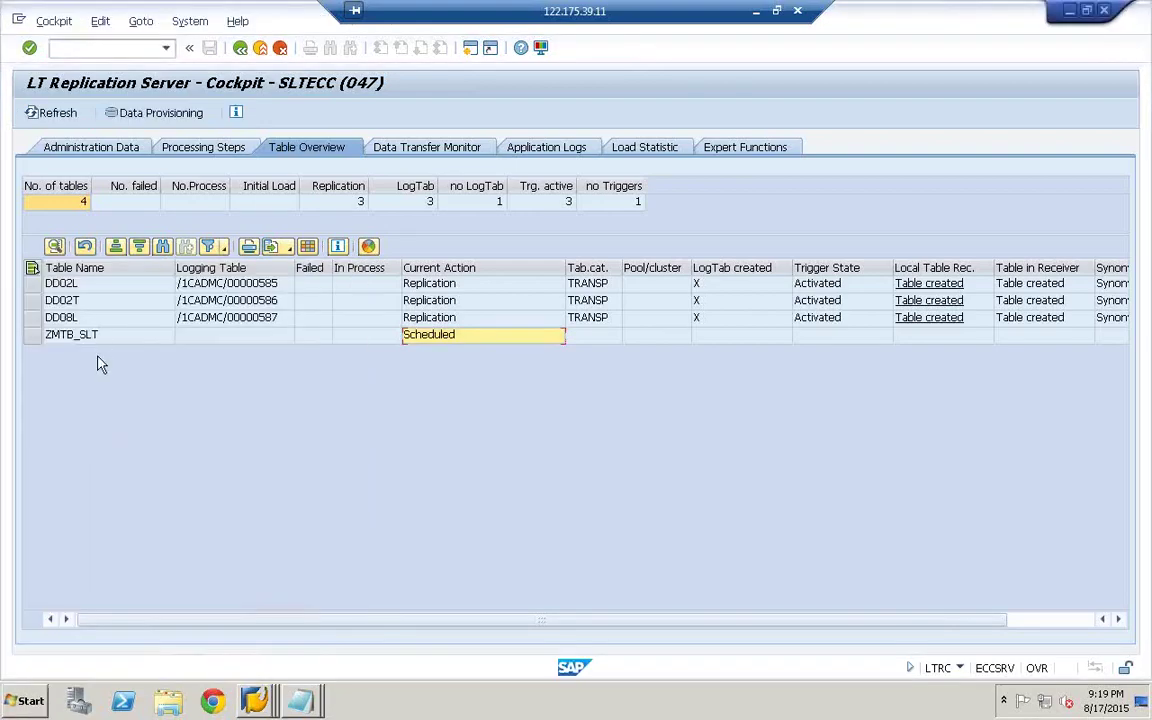
pyautogui.click(37, 702)
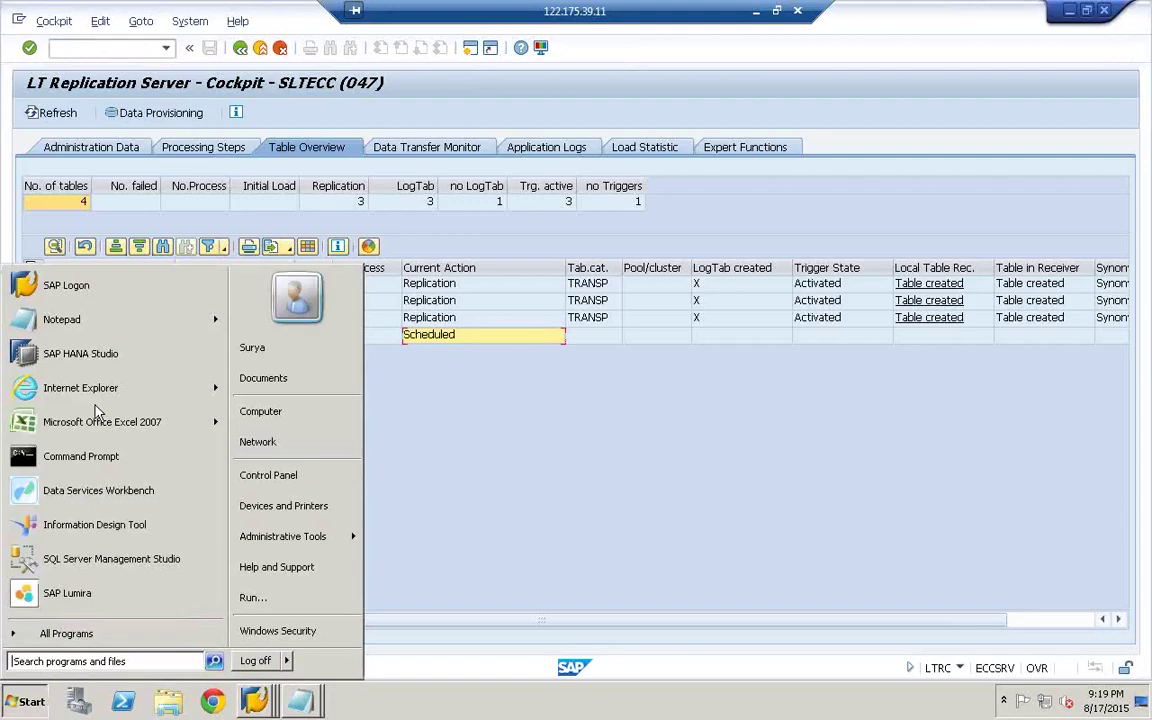
pyautogui.click(68, 358)
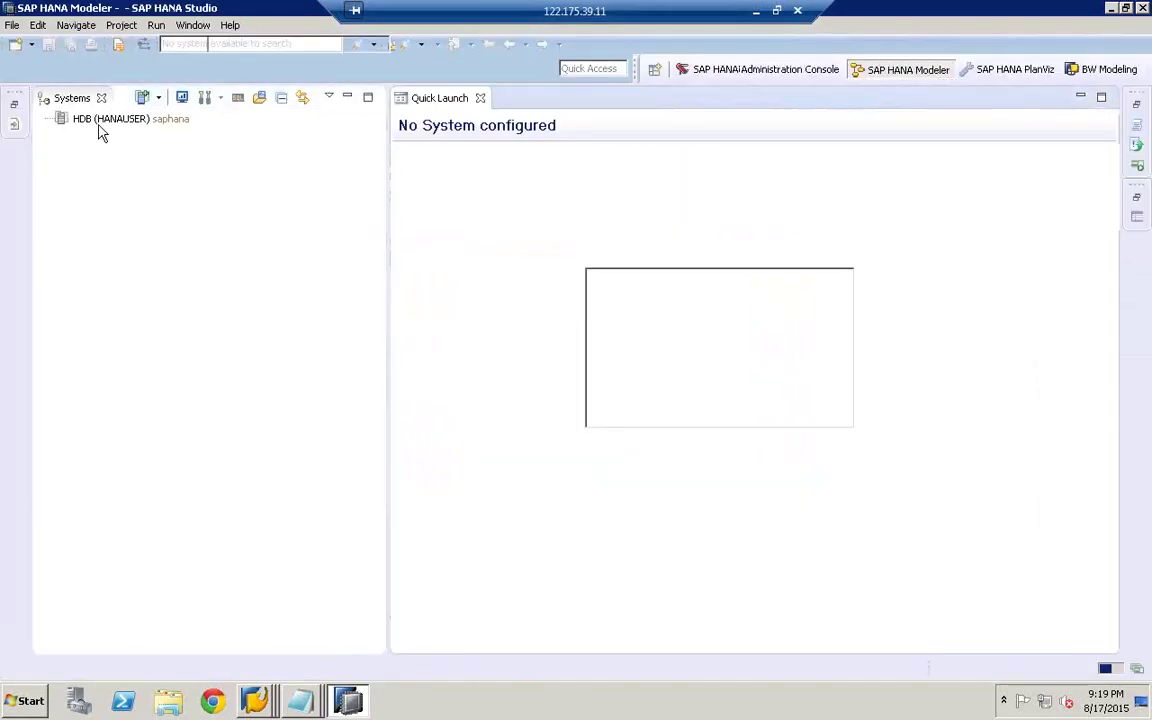
# - Log on to the HDB system by entering the user's password
pyautogui.click(86, 121)
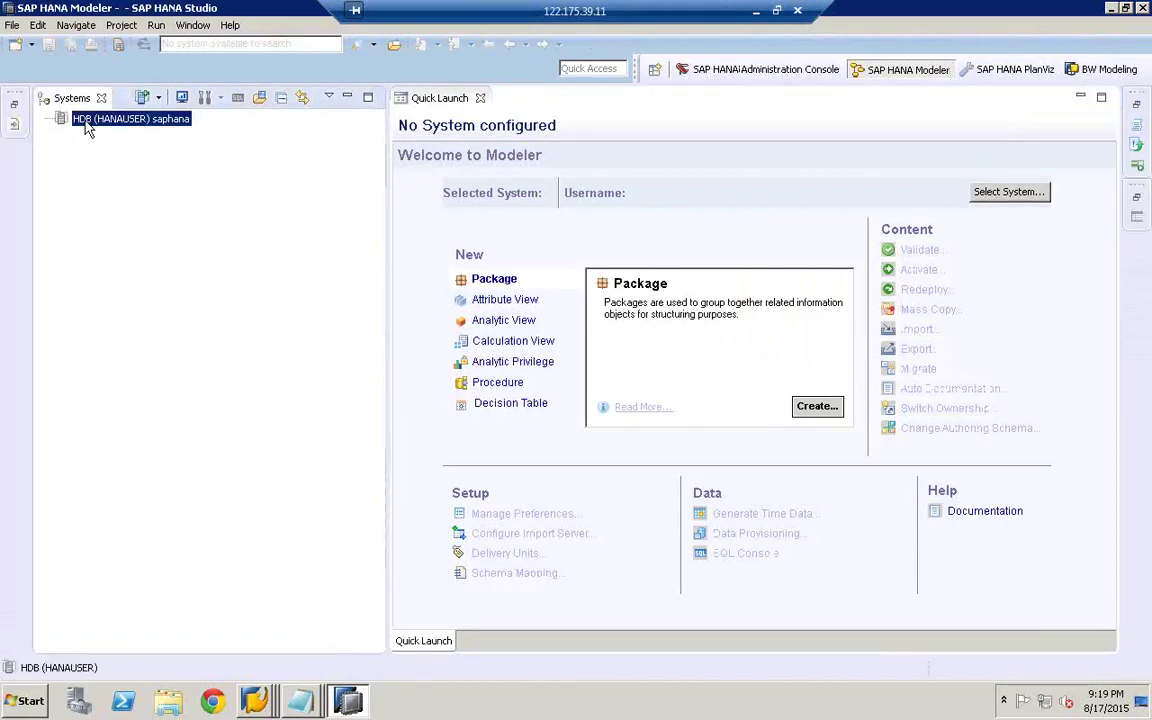
pyautogui.rightClick(86, 124)
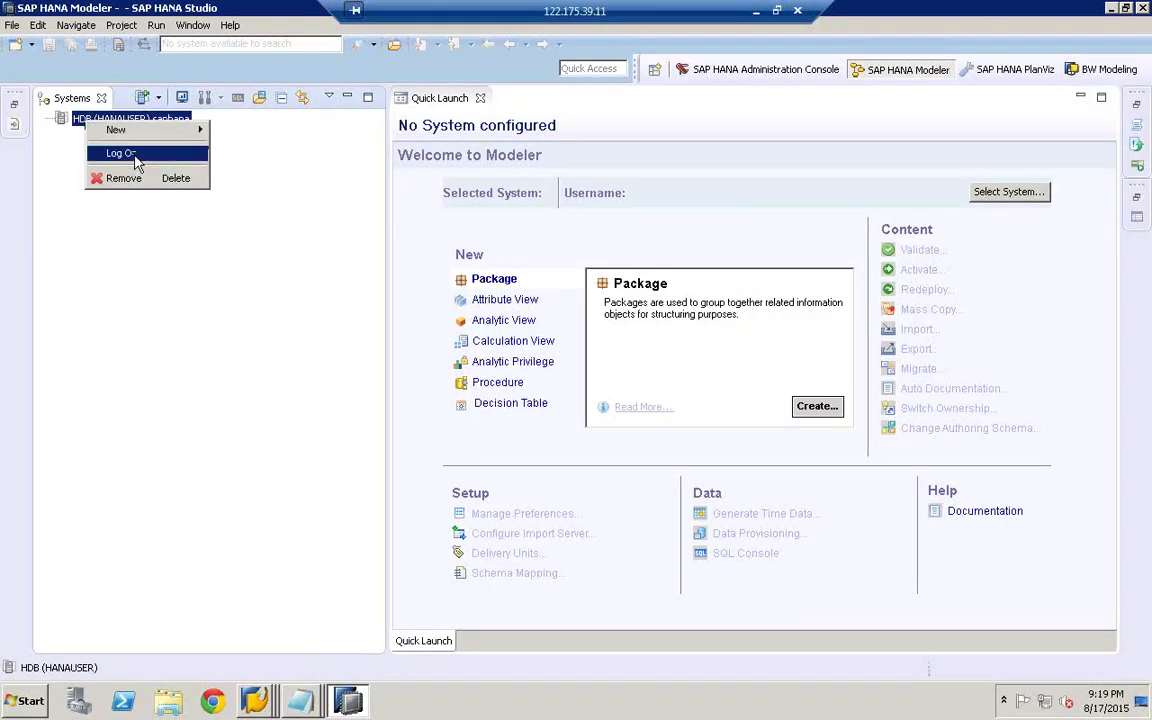
pyautogui.click(125, 154)
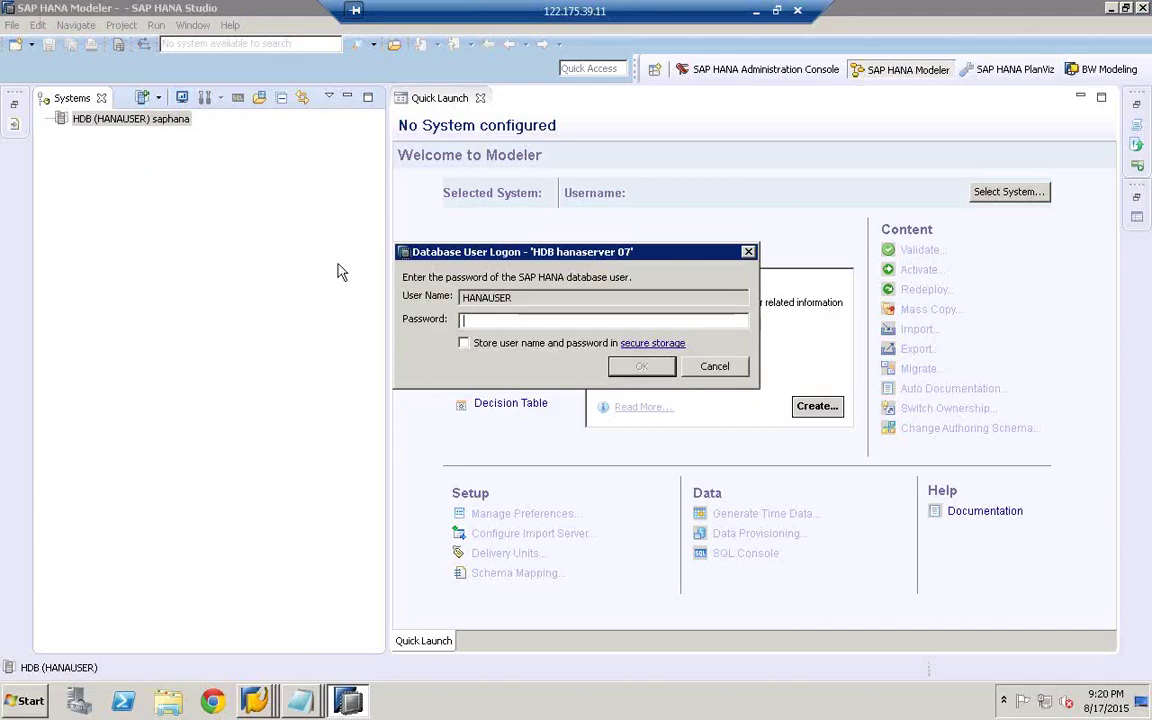
pyautogui.write('p')
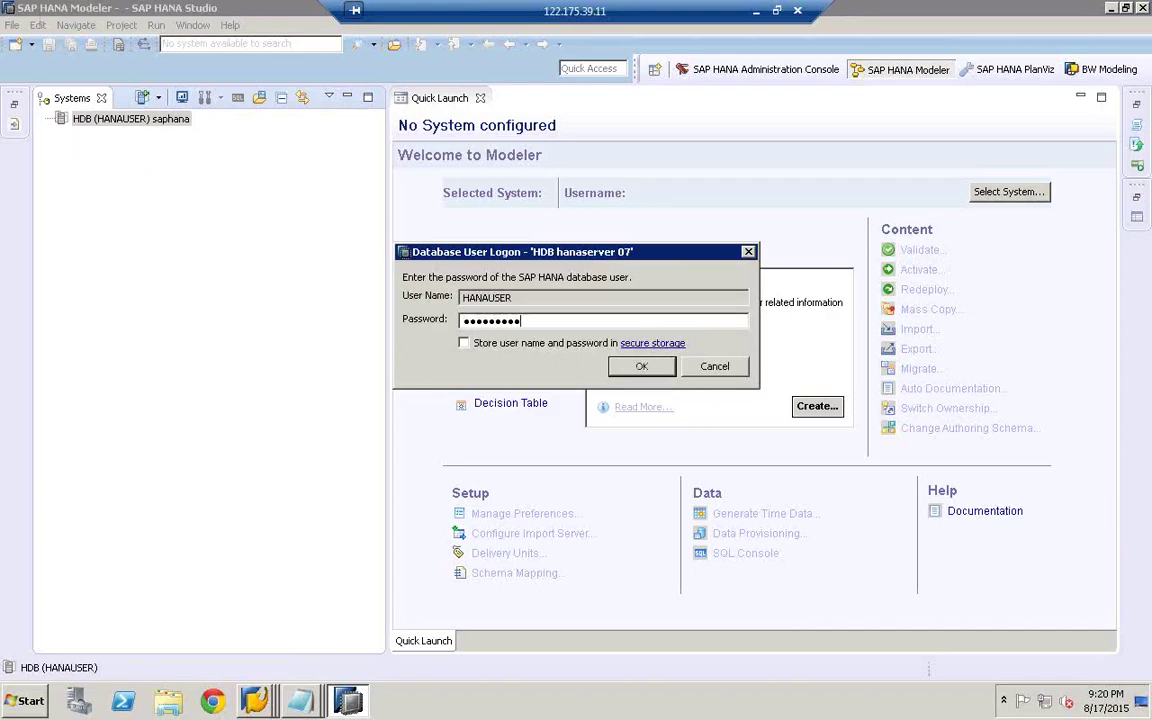
pyautogui.press('Return')
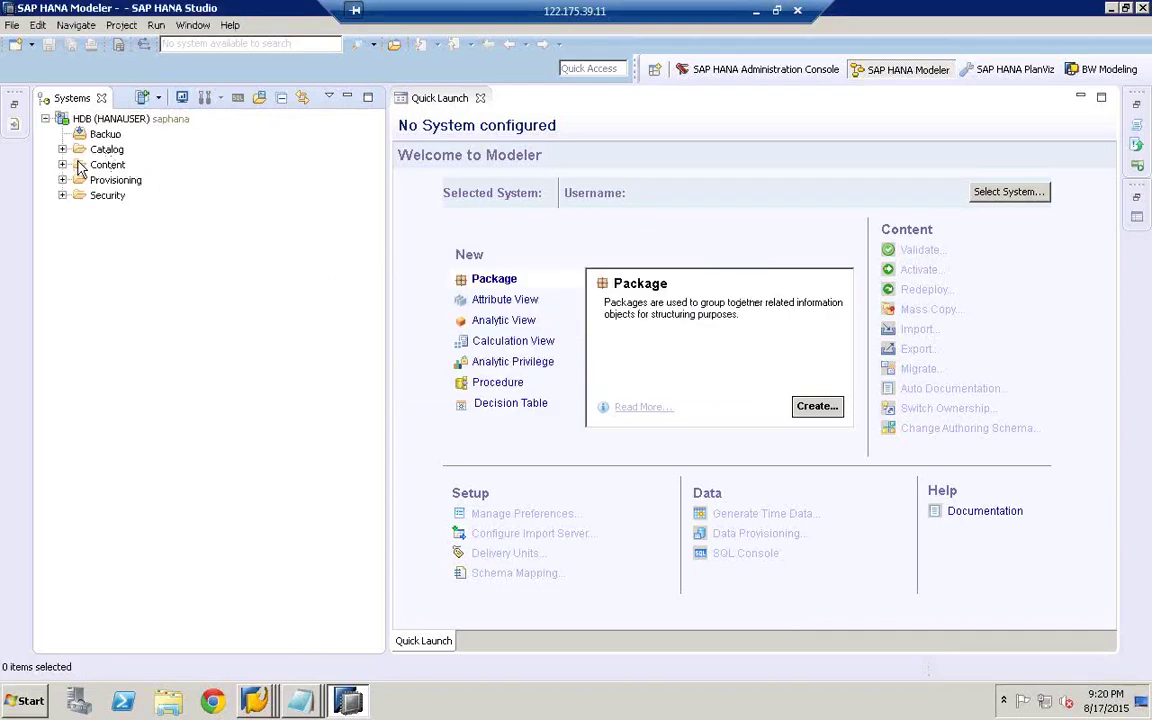
# - Expand the Catalog and browse its schemas, such as 000SWETA and SAMPLE
pyautogui.click(92, 148)
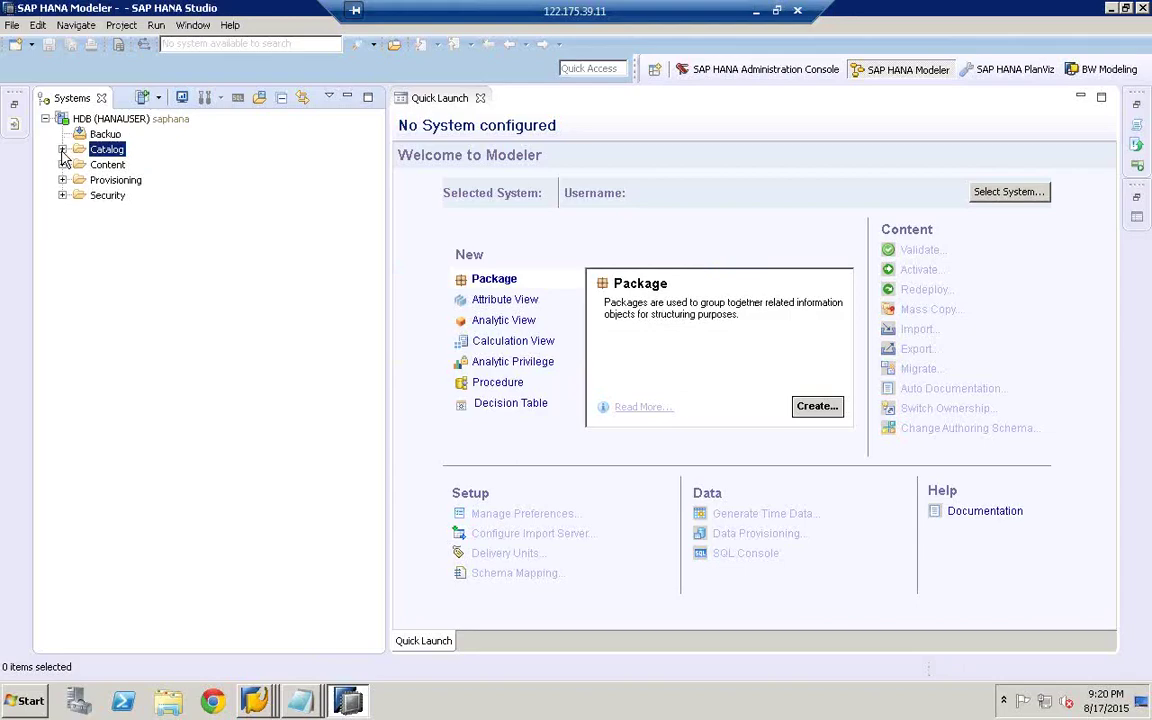
pyautogui.click(62, 149)
pyautogui.click(113, 212)
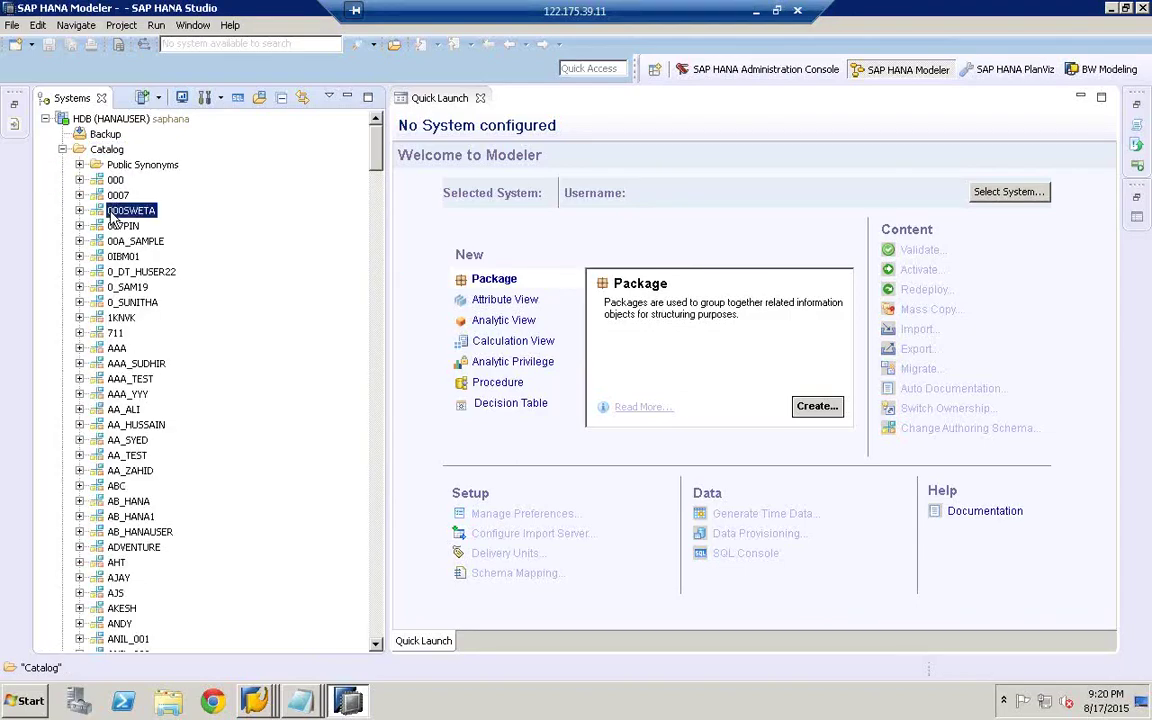
pyautogui.write('slt')
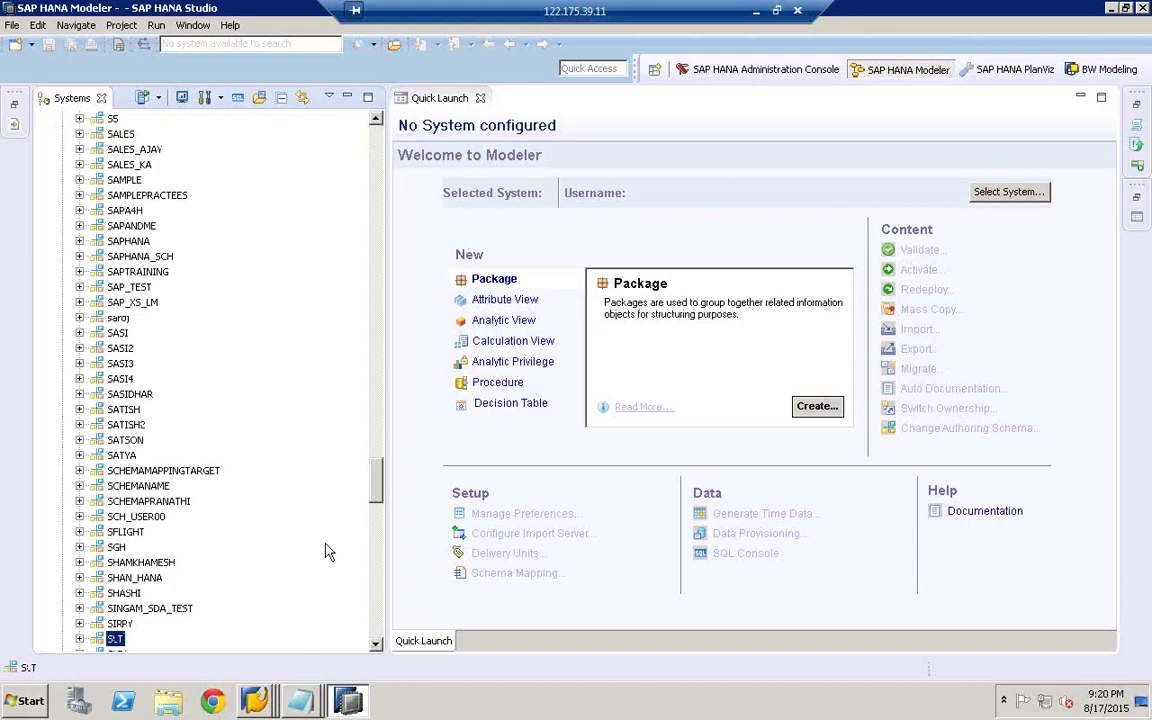
pyautogui.click(125, 181)
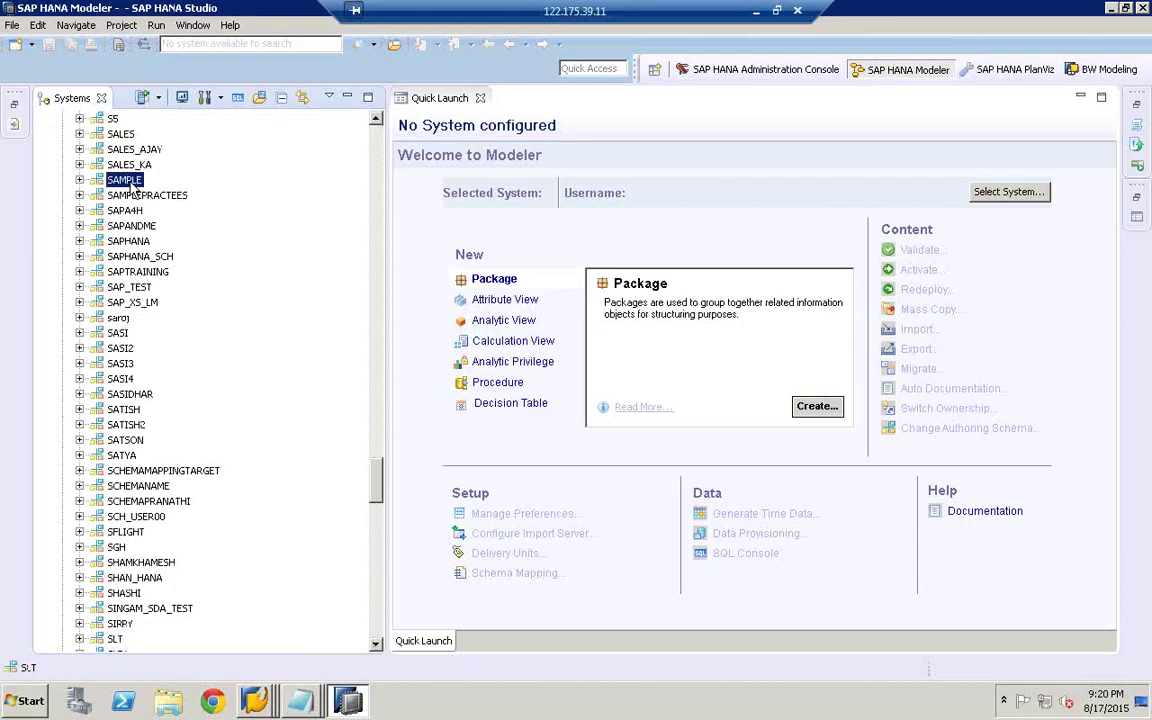
pyautogui.write('ta')
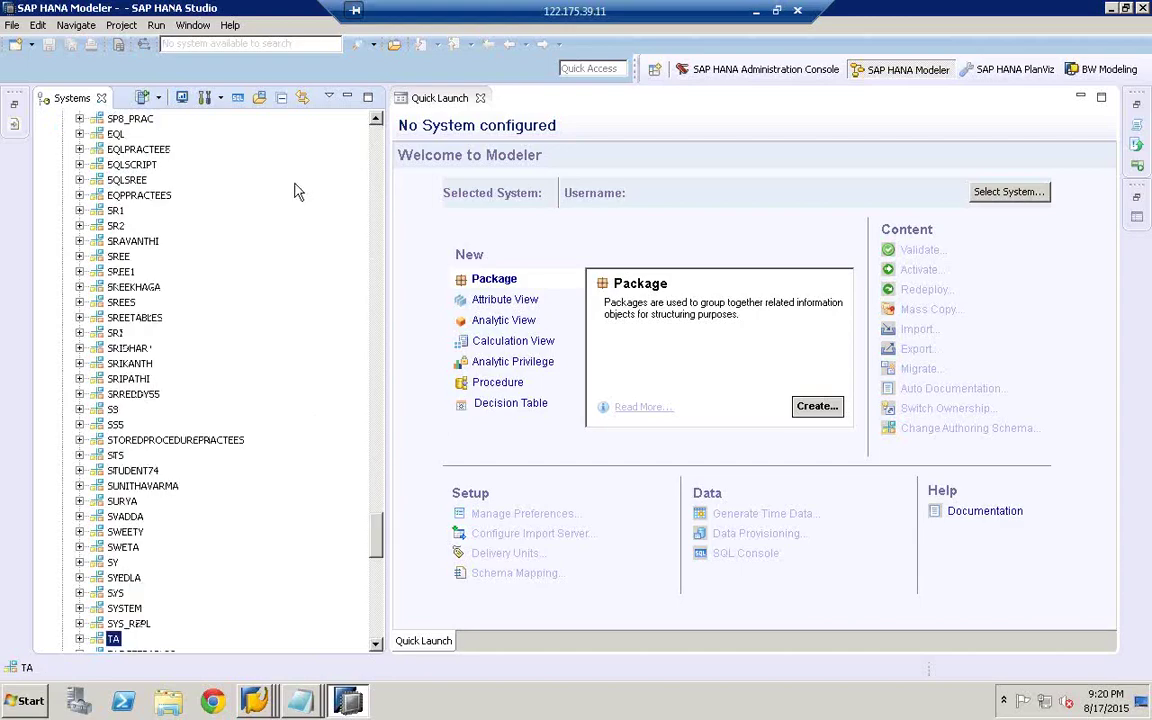
pyautogui.scroll(20, 378, 423)
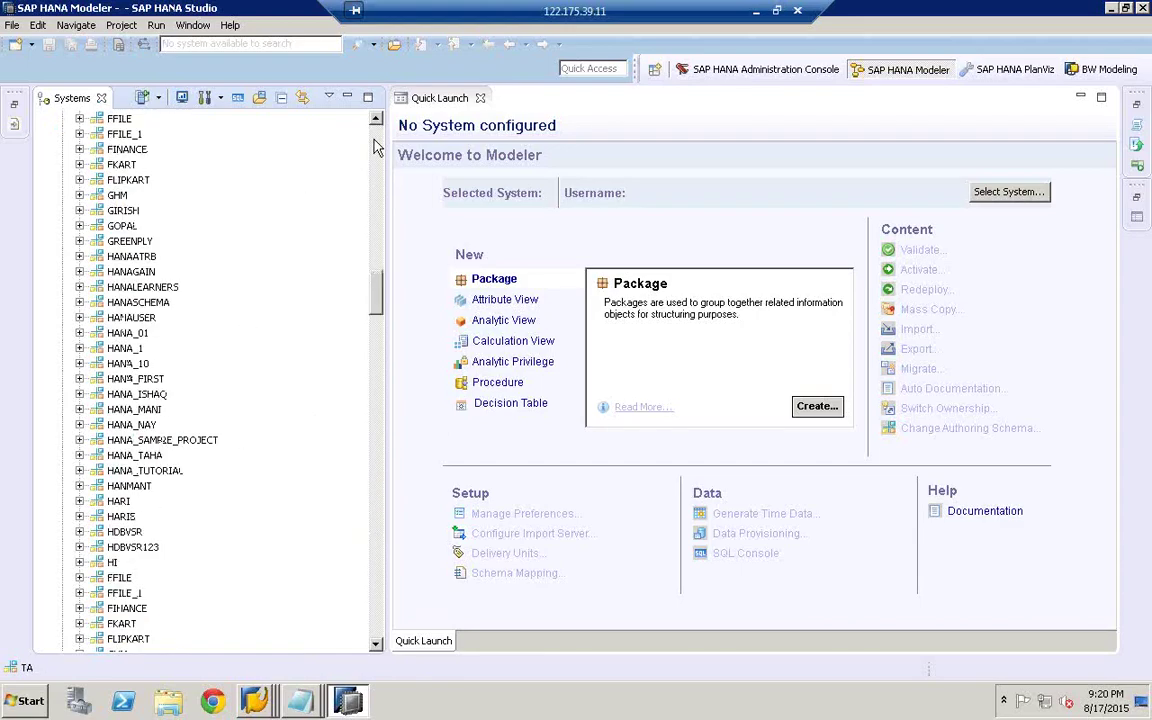
pyautogui.click(117, 212)
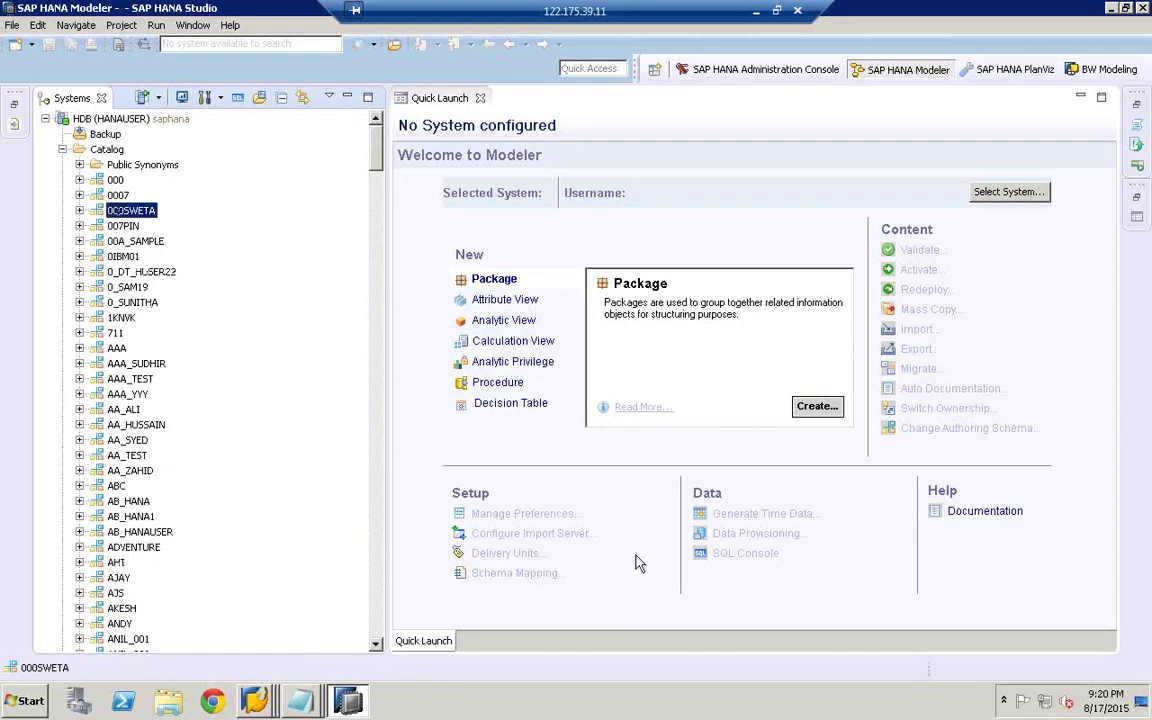
# - Connect the Modeler to HDB (HANAUSER) saphana and open SLT Data Provisioning for schema SLTECC
pyautogui.click(514, 184)
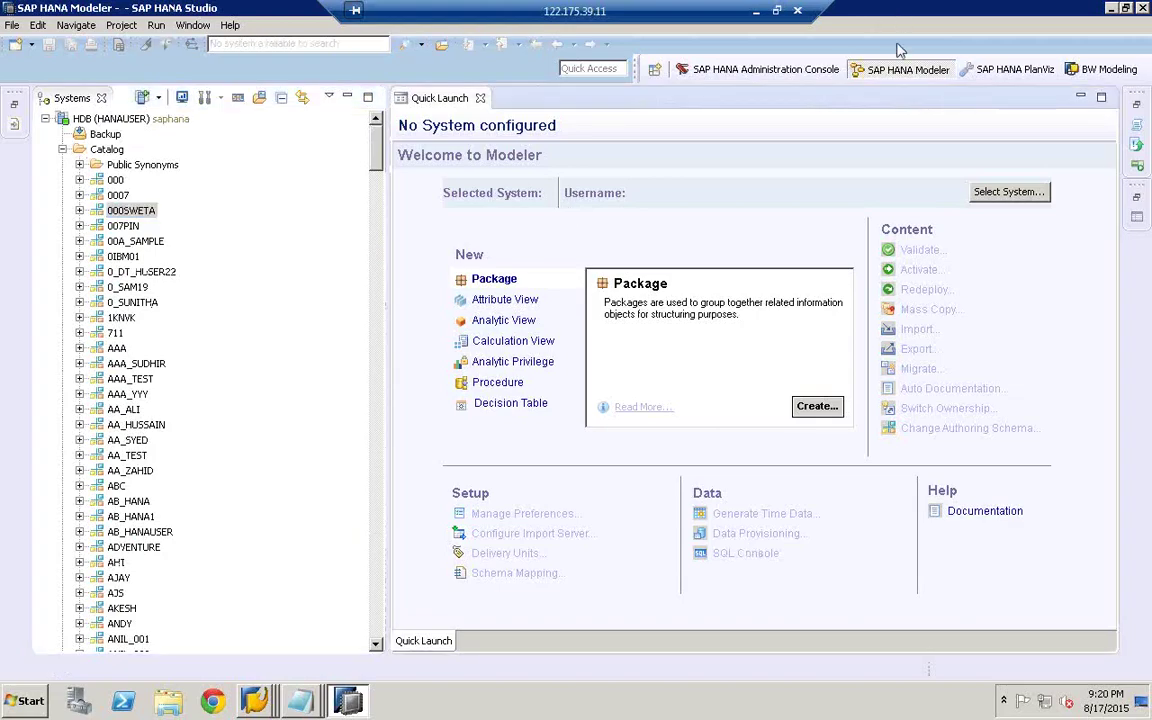
pyautogui.click(1008, 191)
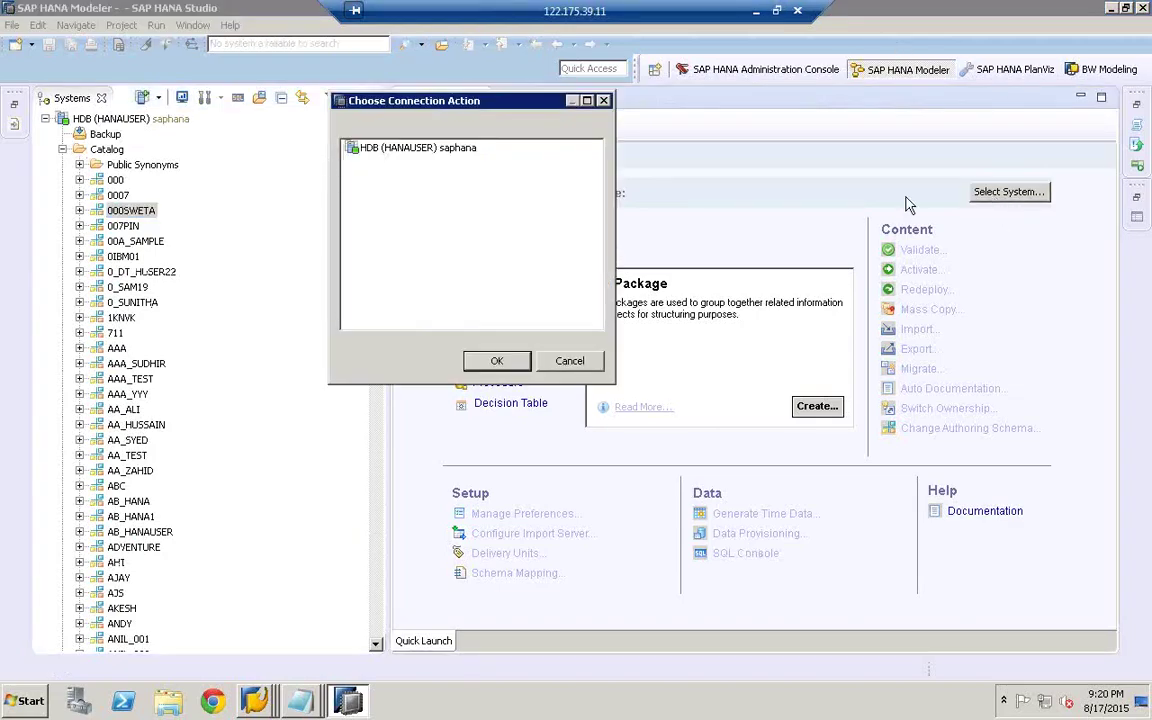
pyautogui.doubleClick(422, 150)
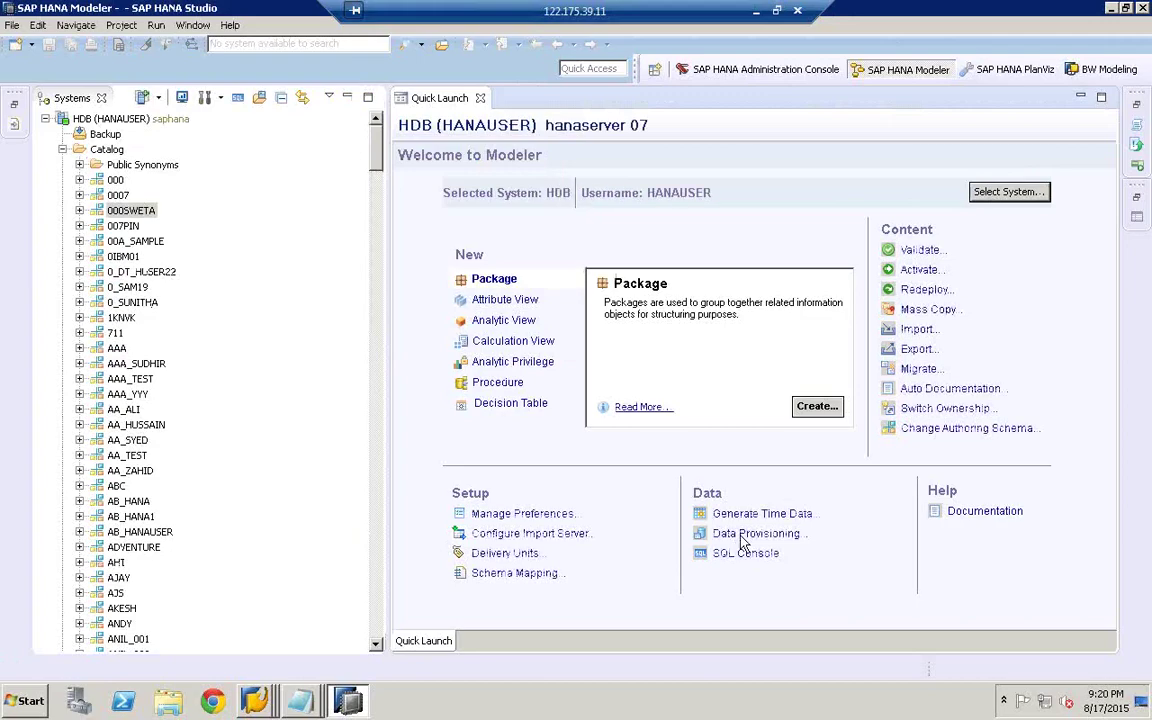
pyautogui.click(743, 536)
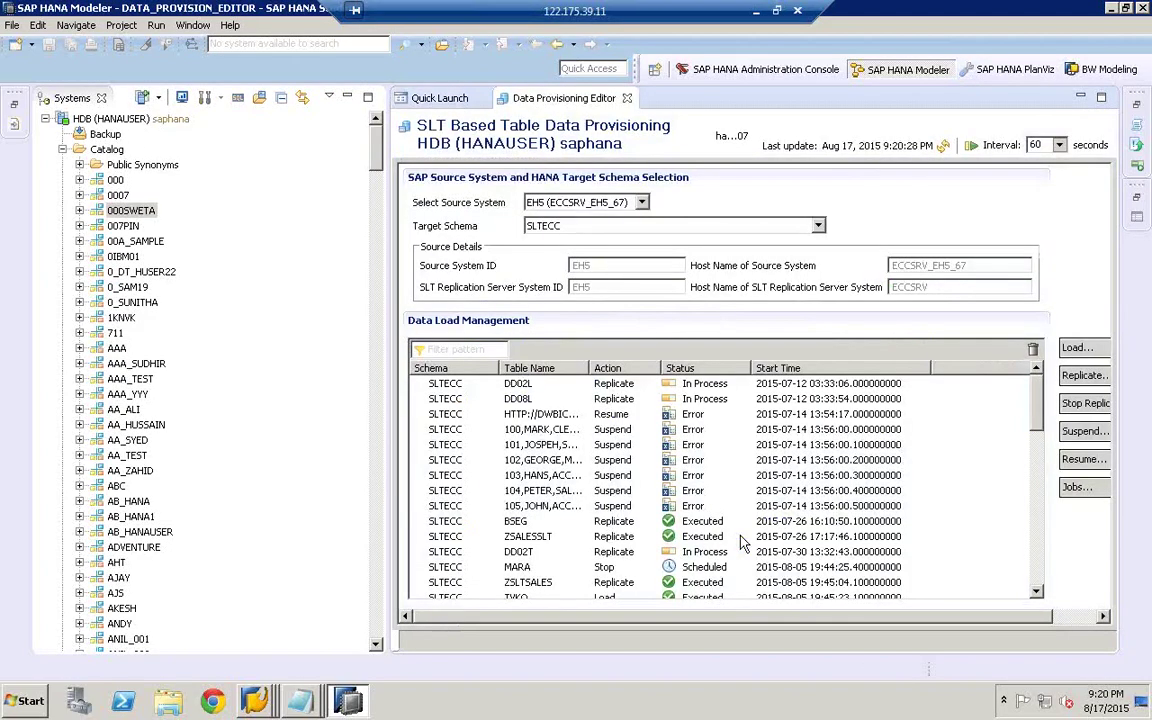
pyautogui.click(127, 262)
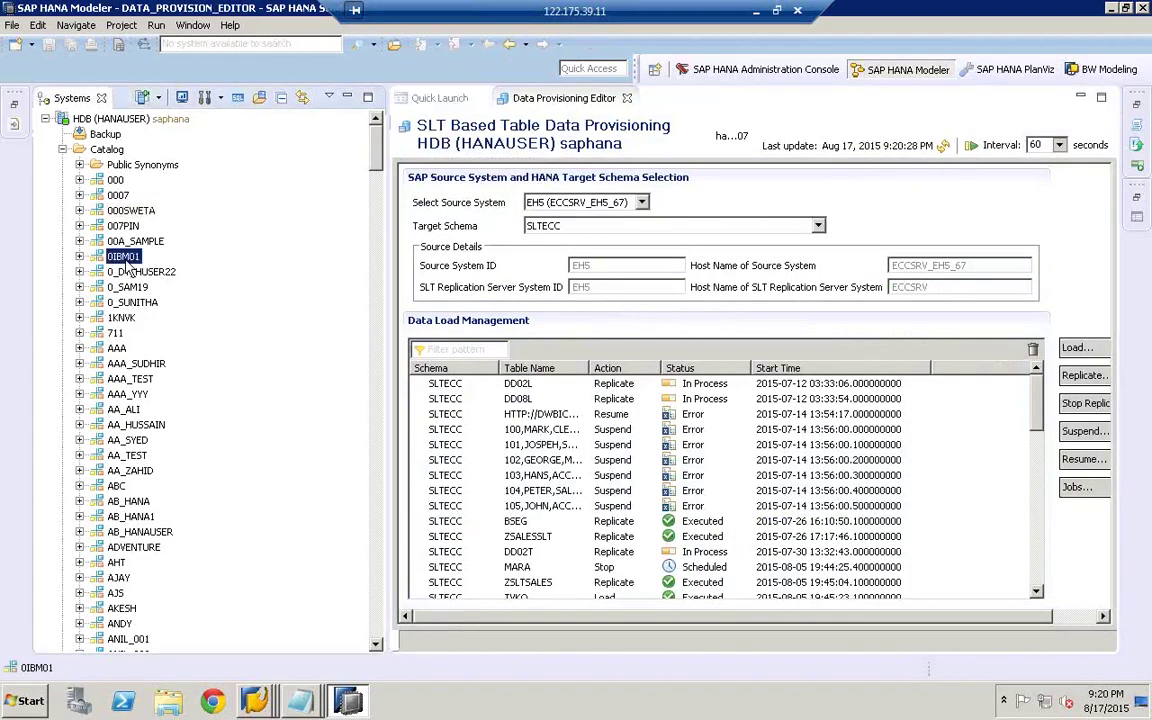
pyautogui.write('sltecc')
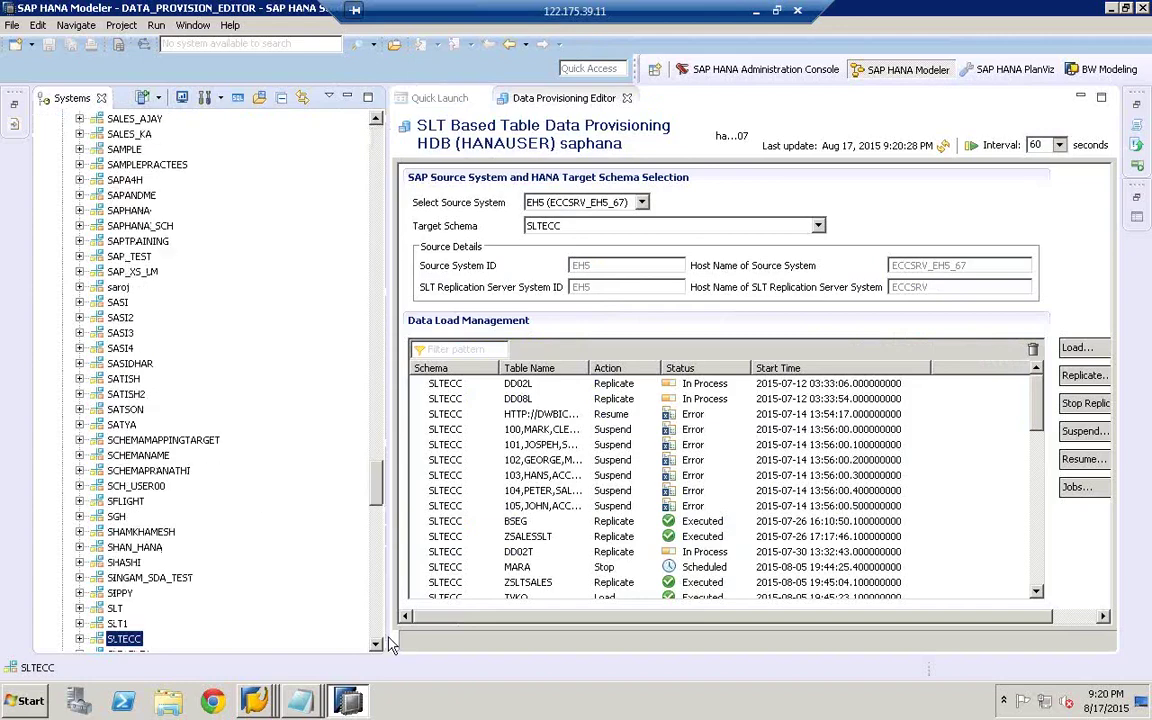
# - Expand the SLTECC schema and its Tables folder in the Systems tree
pyautogui.click(378, 645)
pyautogui.scroll(-6, 378, 645)
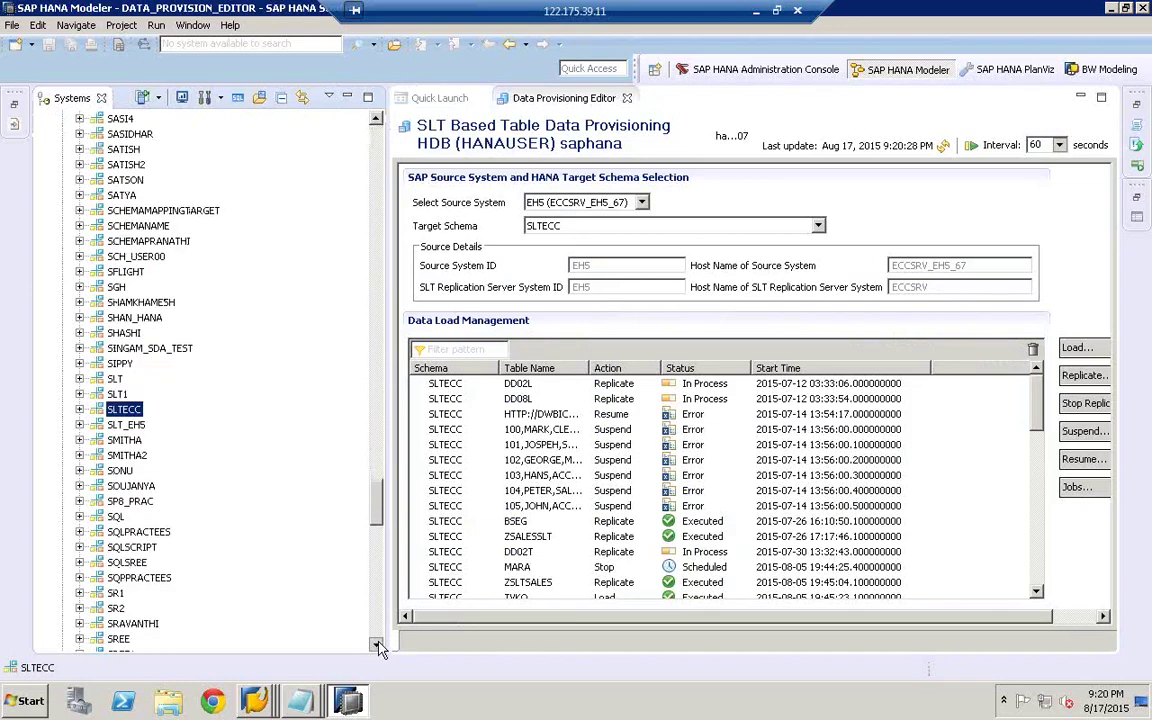
pyautogui.click(79, 363)
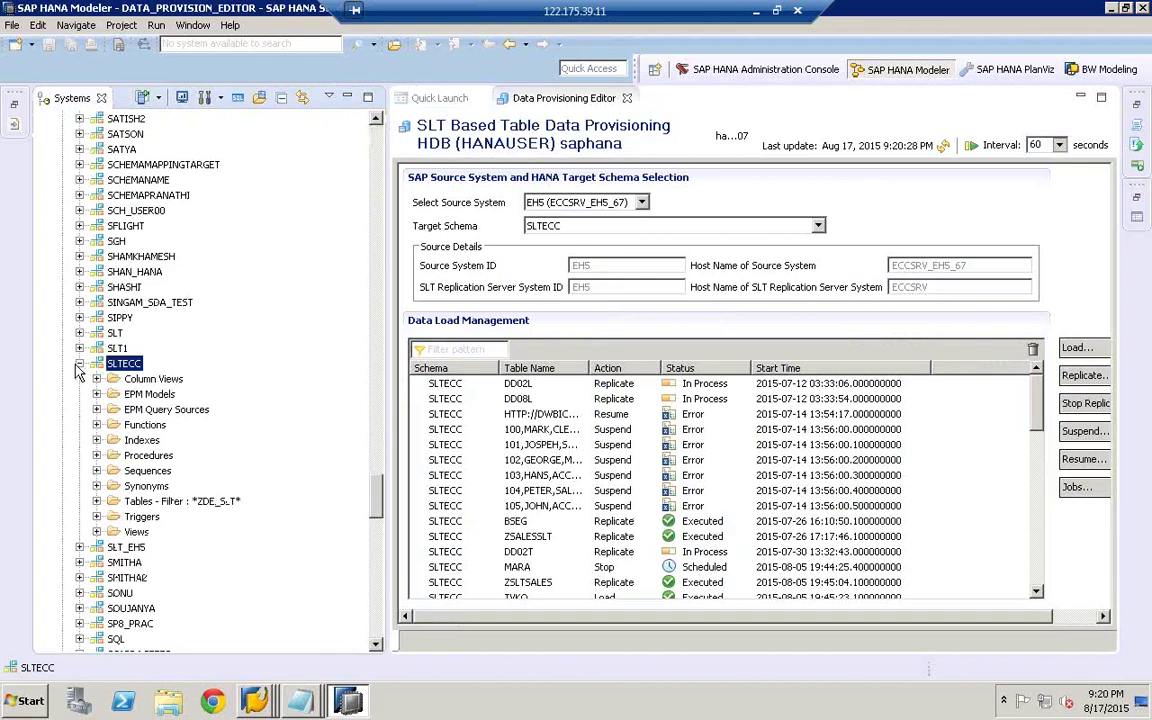
pyautogui.click(96, 502)
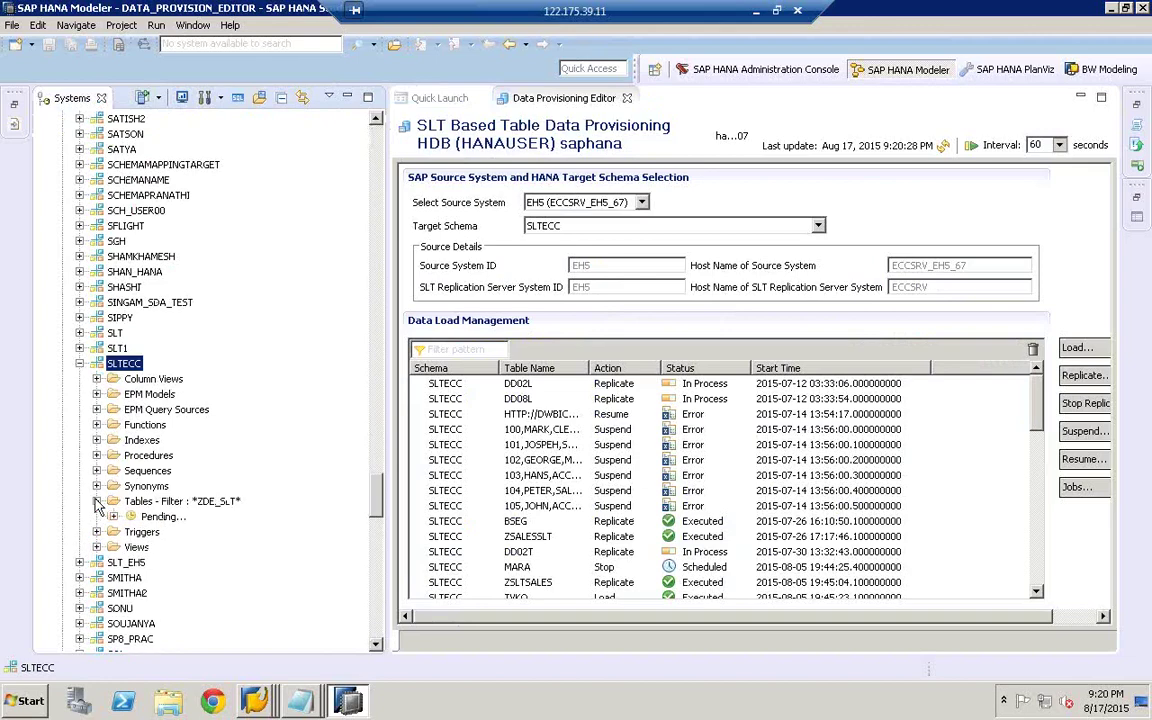
# - Filter the Tables folder to ZMTB_SLT and select the ZMTB_SLT table
pyautogui.rightClick(160, 502)
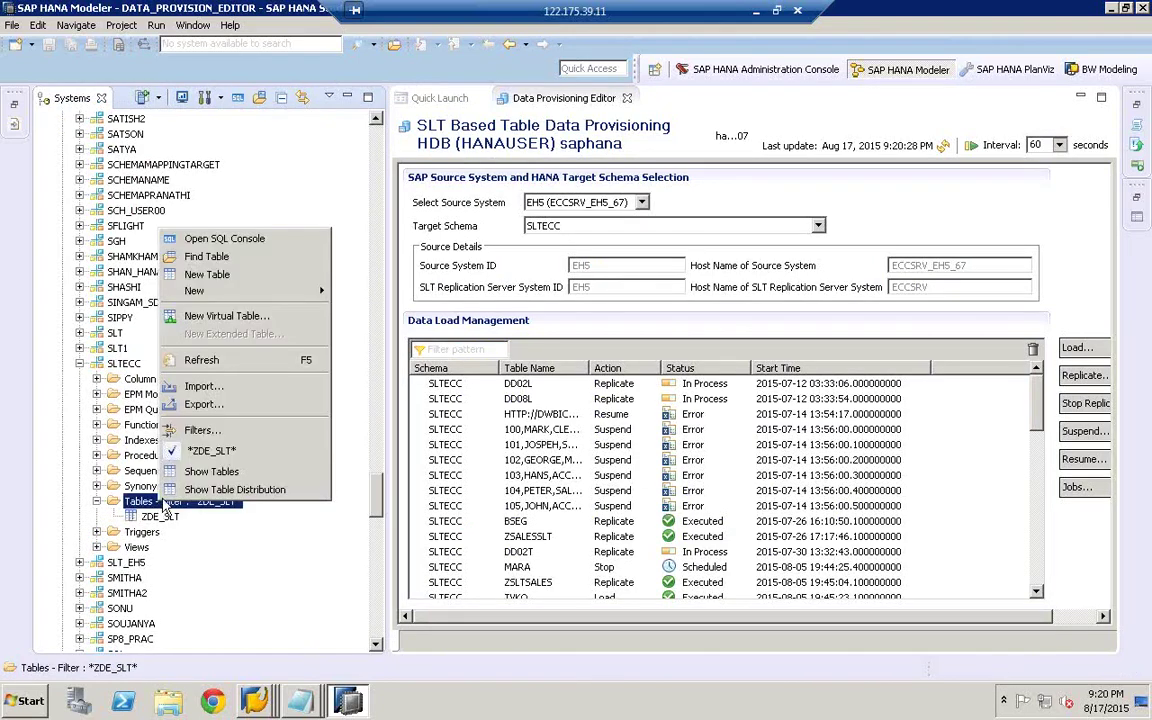
pyautogui.click(224, 432)
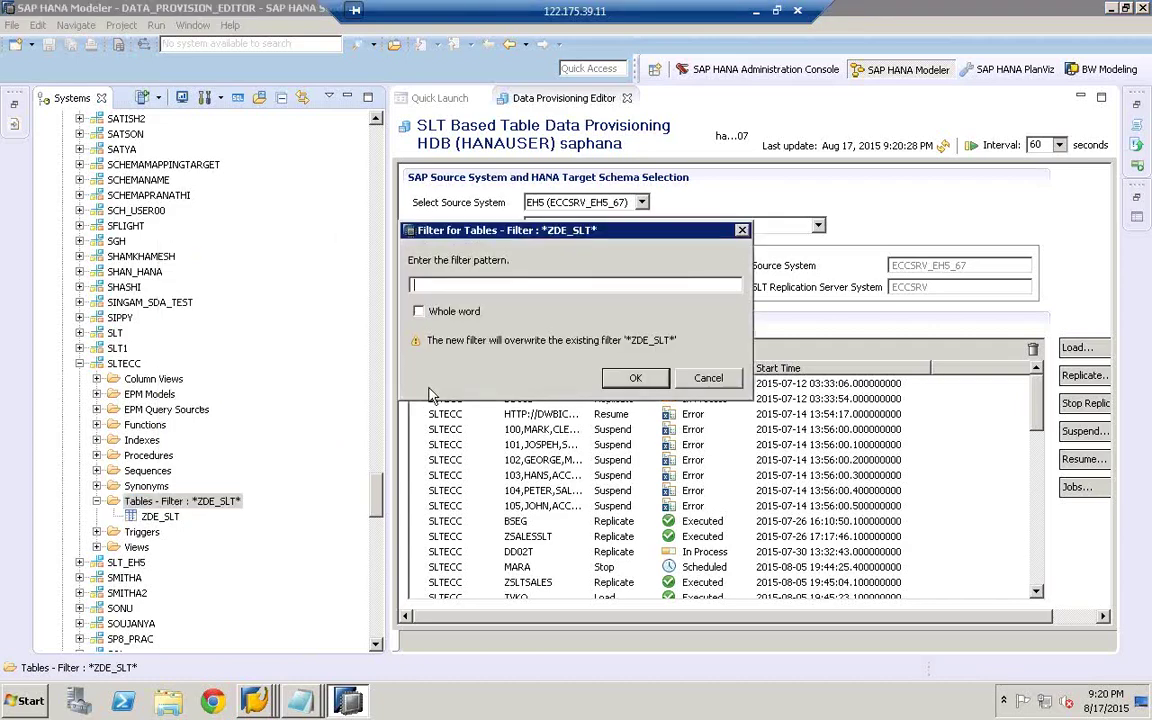
pyautogui.write('ZMTB_SLT')
pyautogui.click(635, 378)
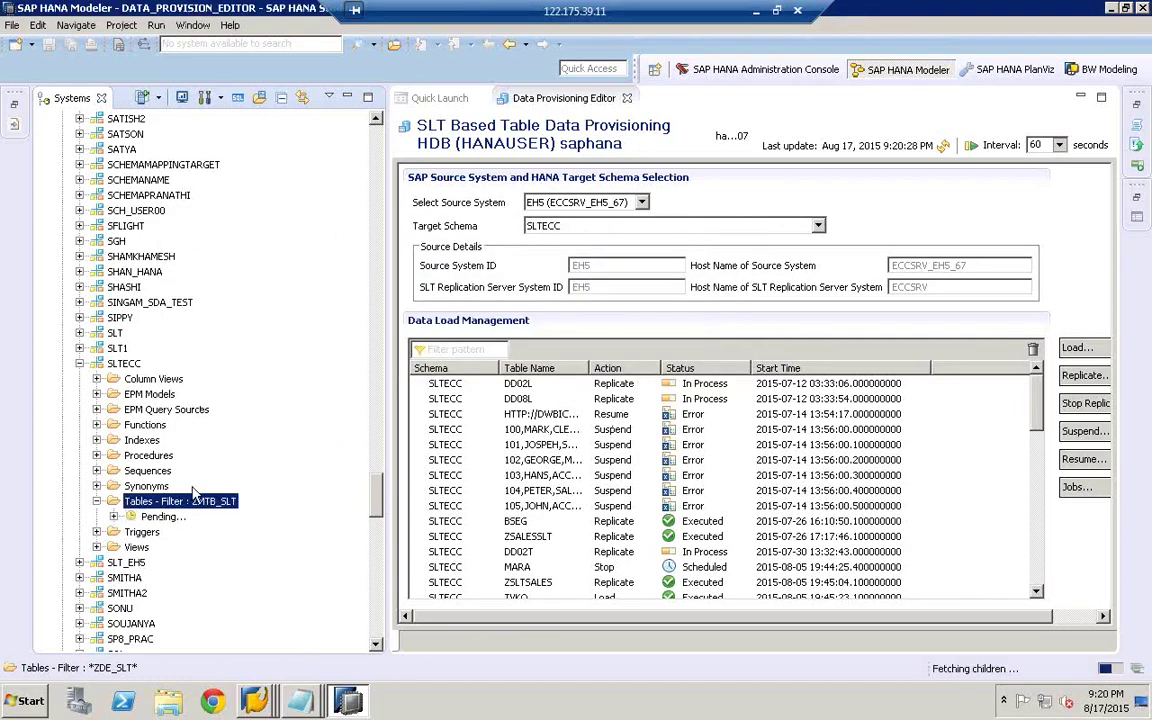
pyautogui.click(141, 532)
pyautogui.click(160, 516)
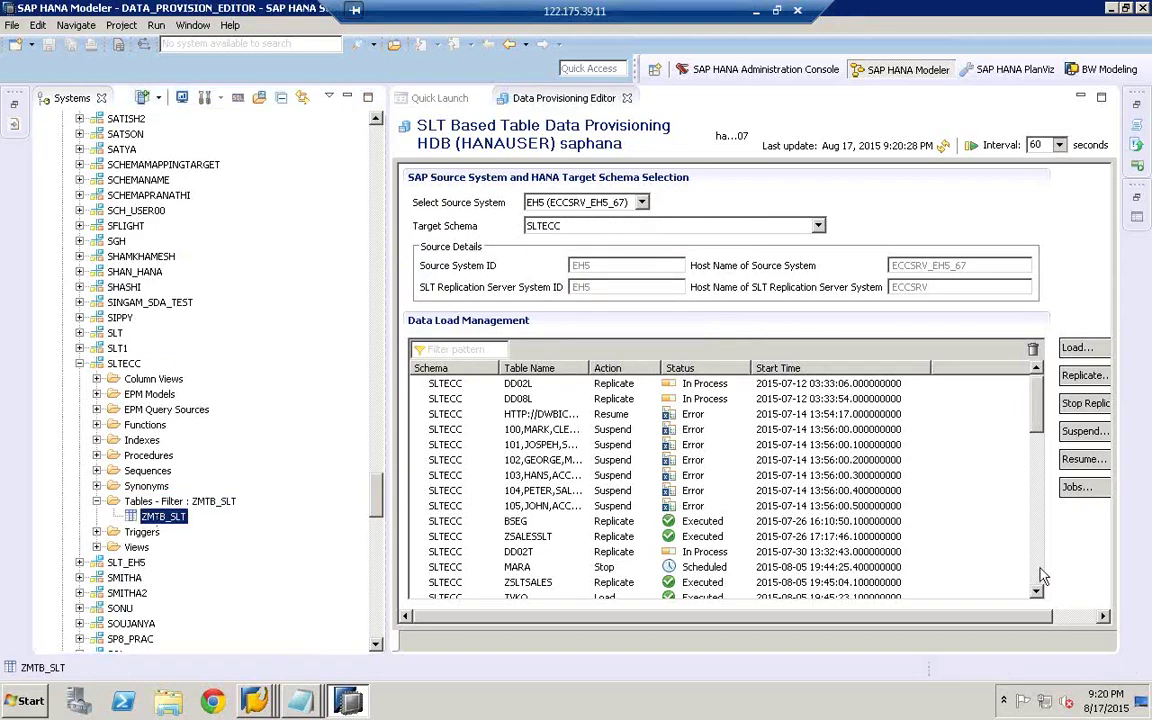
pyautogui.scroll(-8, 1037, 590)
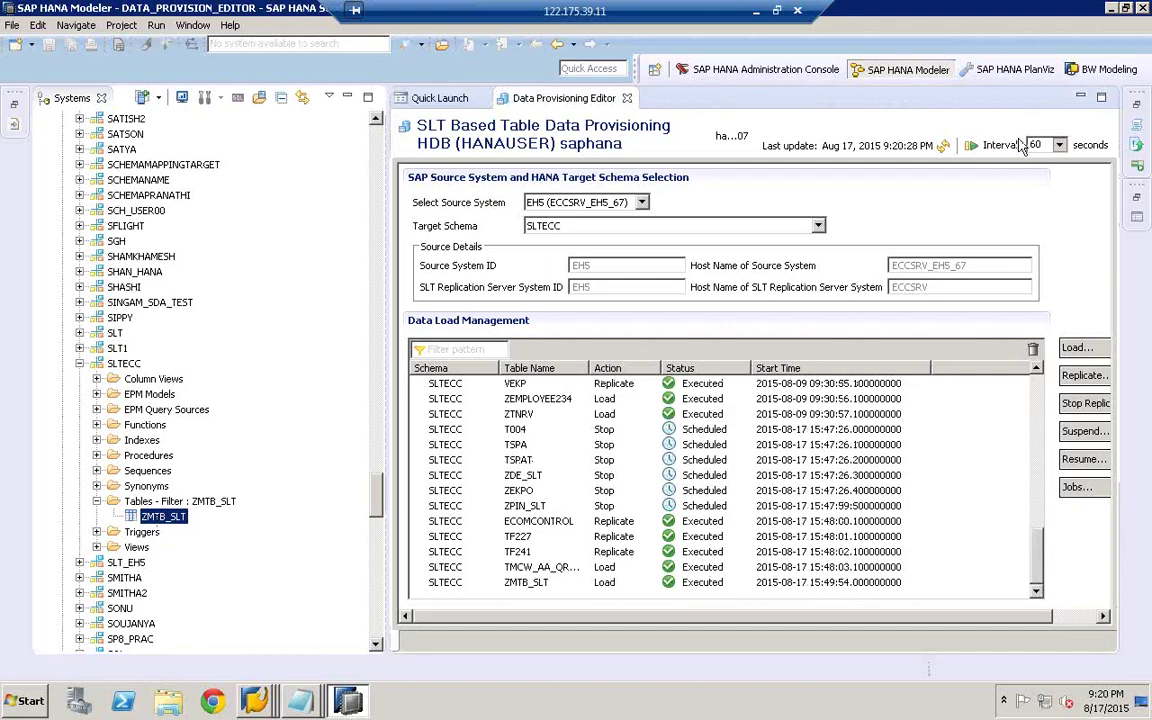
# - Refresh the Data Load Management list and confirm ZMTB_SLT shows Replicate, In Process
pyautogui.click(944, 146)
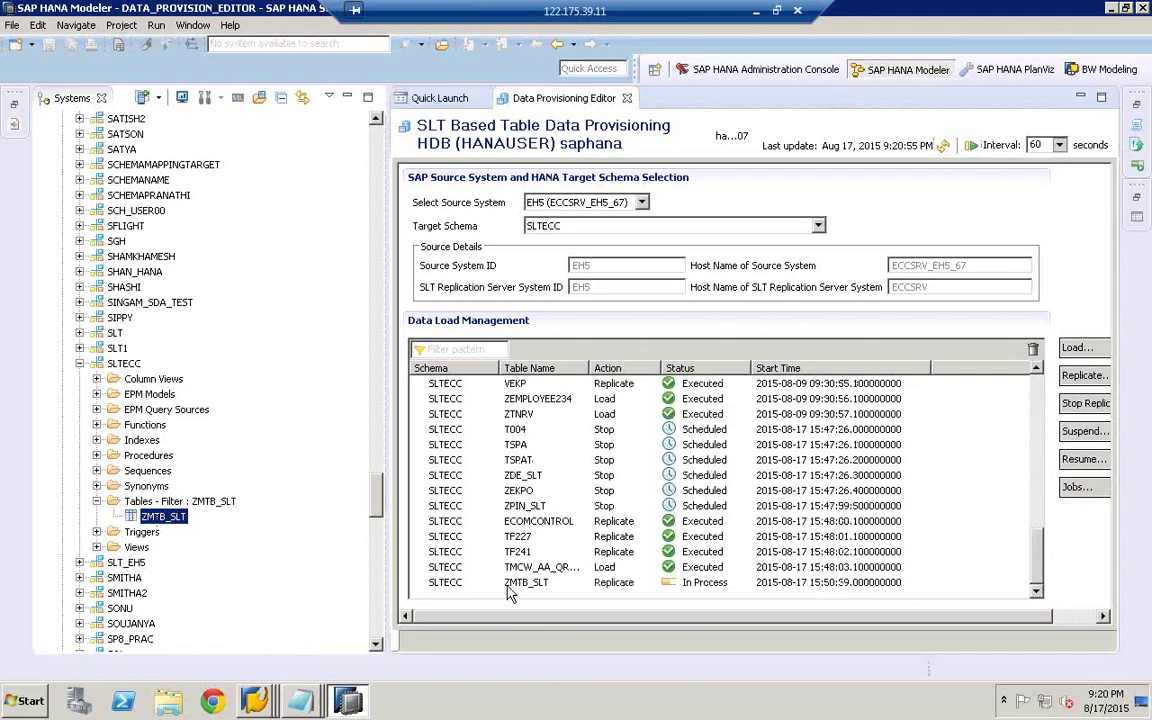
pyautogui.click(615, 584)
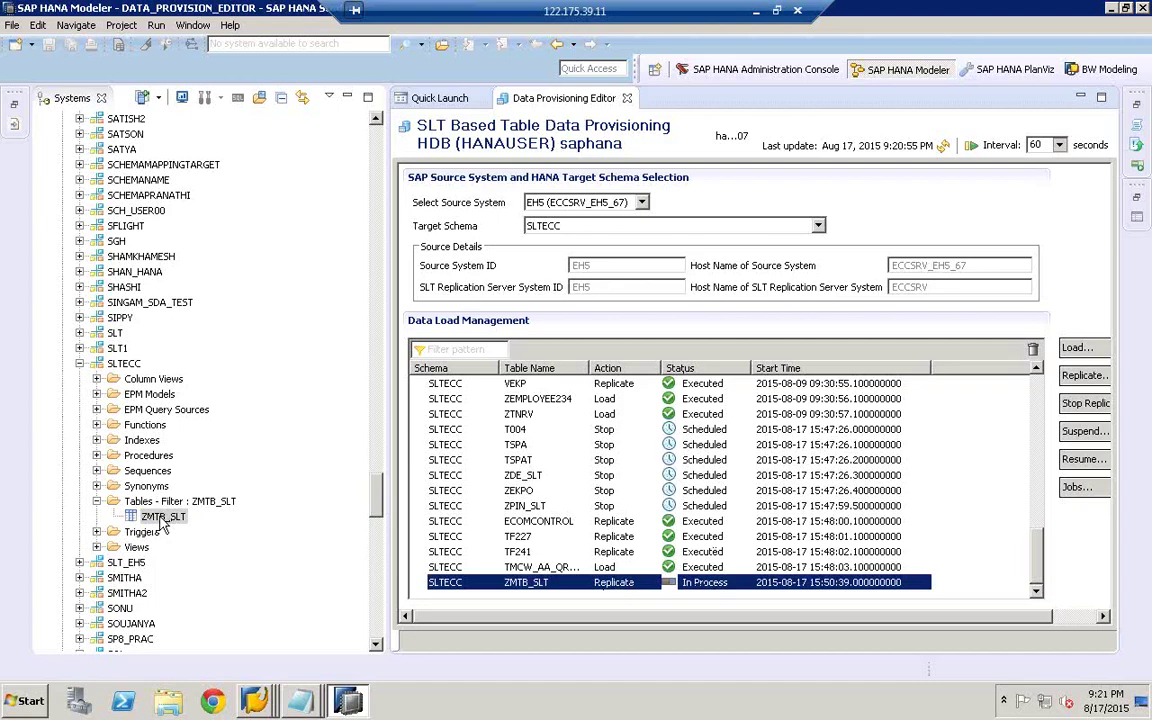
pyautogui.click(161, 518)
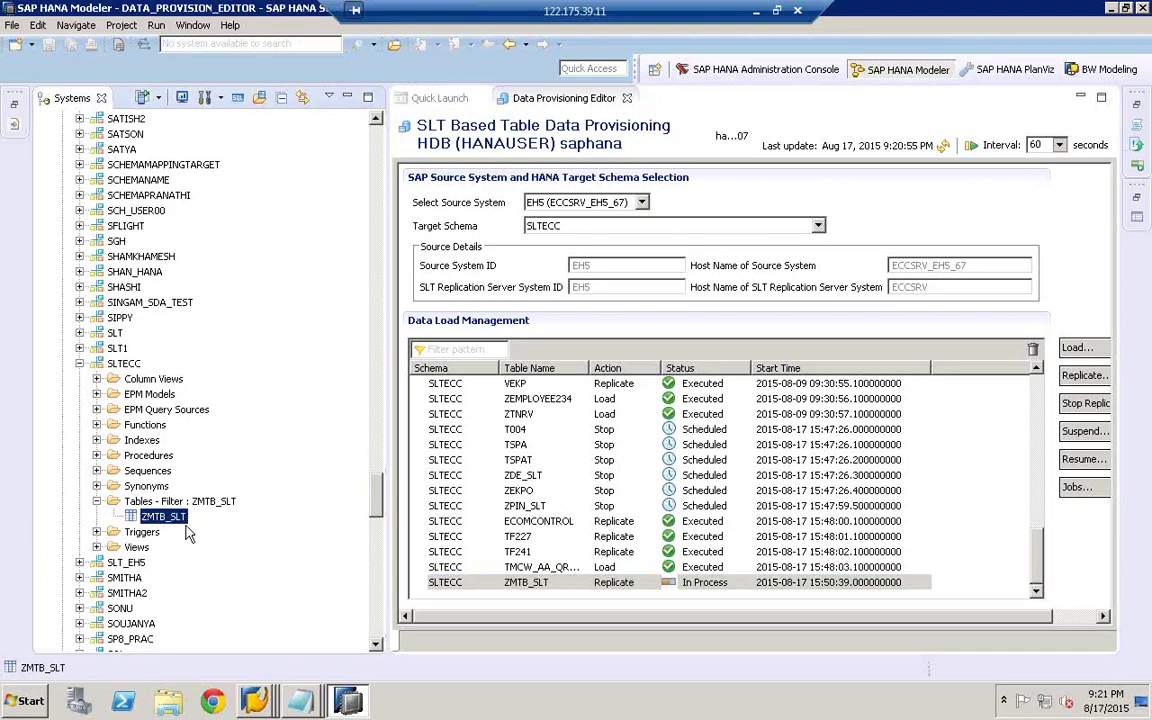
pyautogui.moveTo(254, 703)
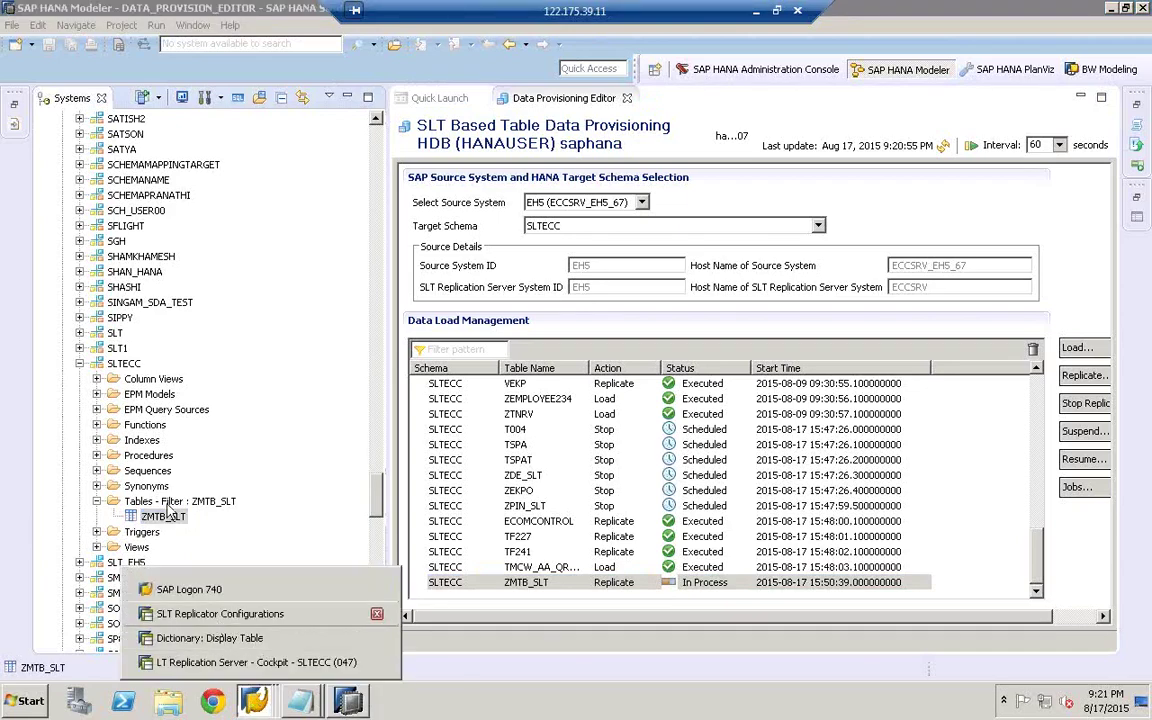
# - Add ZMTB_SLT as a source table in SLT Replicator Configurations and edit its settings
pyautogui.click(211, 620)
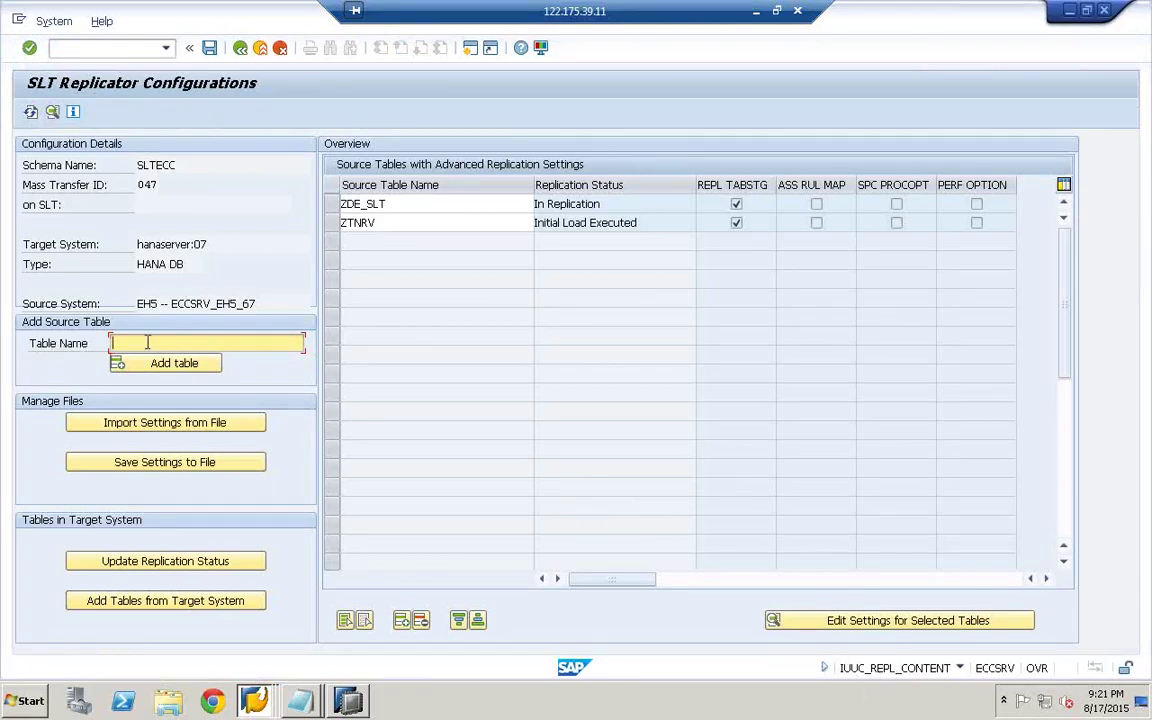
pyautogui.write('ZMTB_SLT')
pyautogui.click(163, 365)
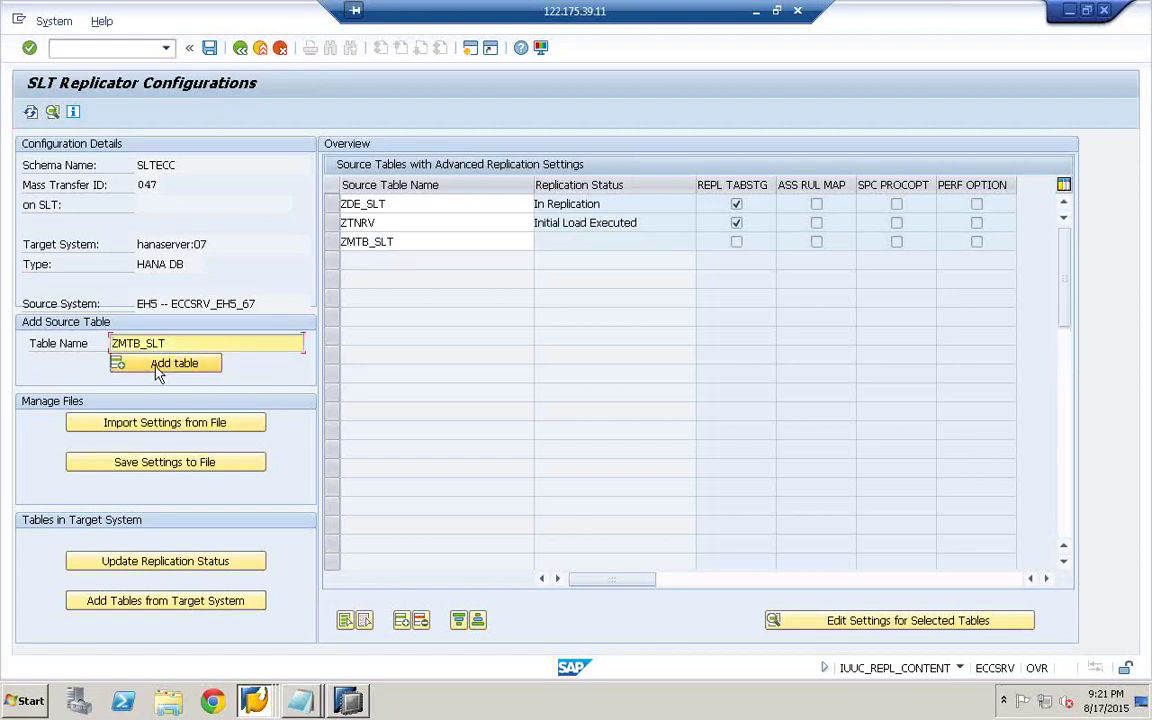
pyautogui.click(334, 245)
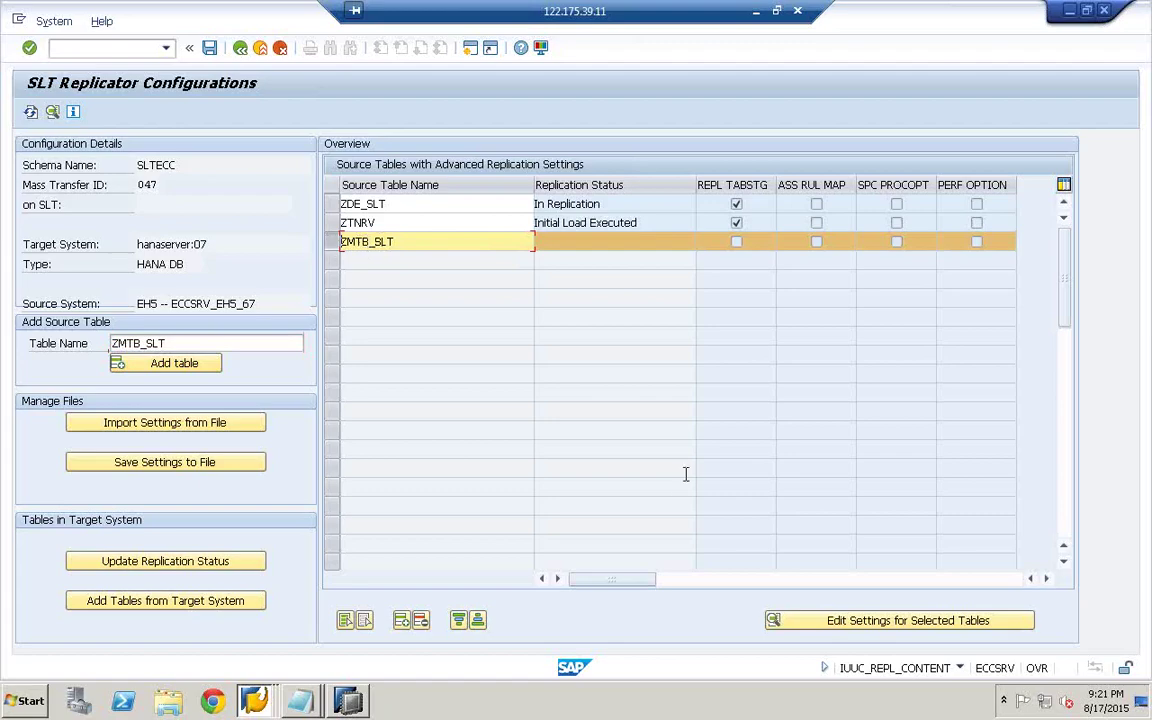
pyautogui.click(897, 621)
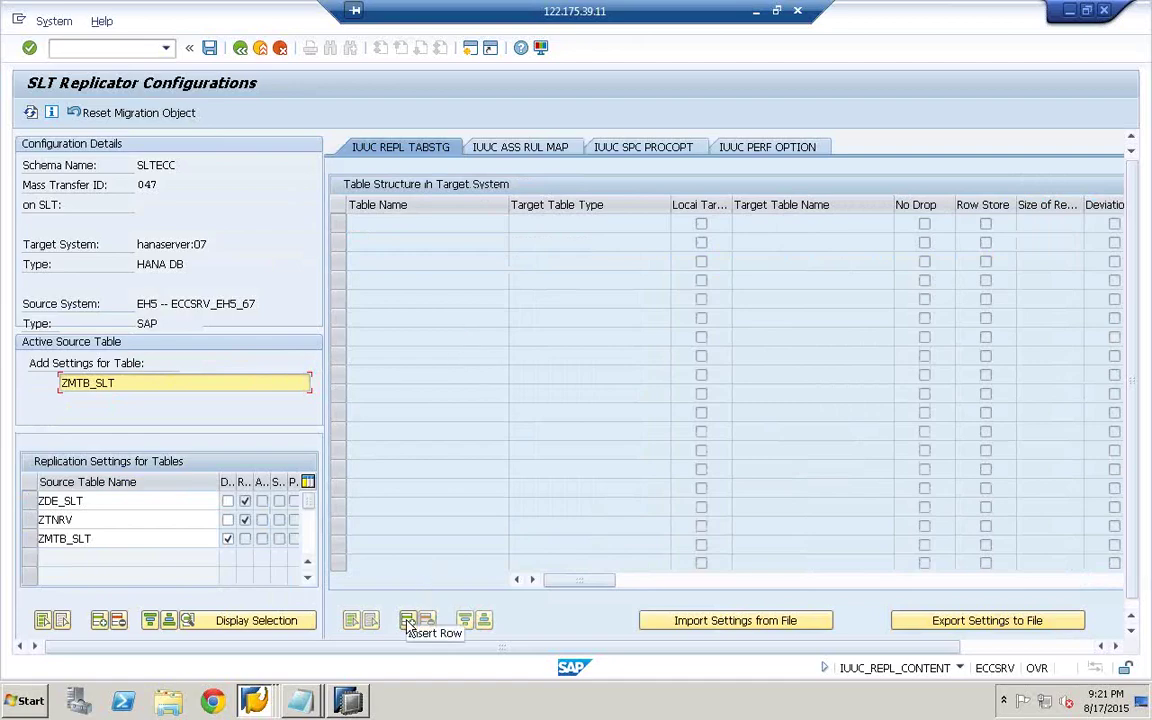
# - Add a ZMTB_SLT row on the IUUC REPL TABSTG tab and open Edit Table Structure
pyautogui.click(409, 622)
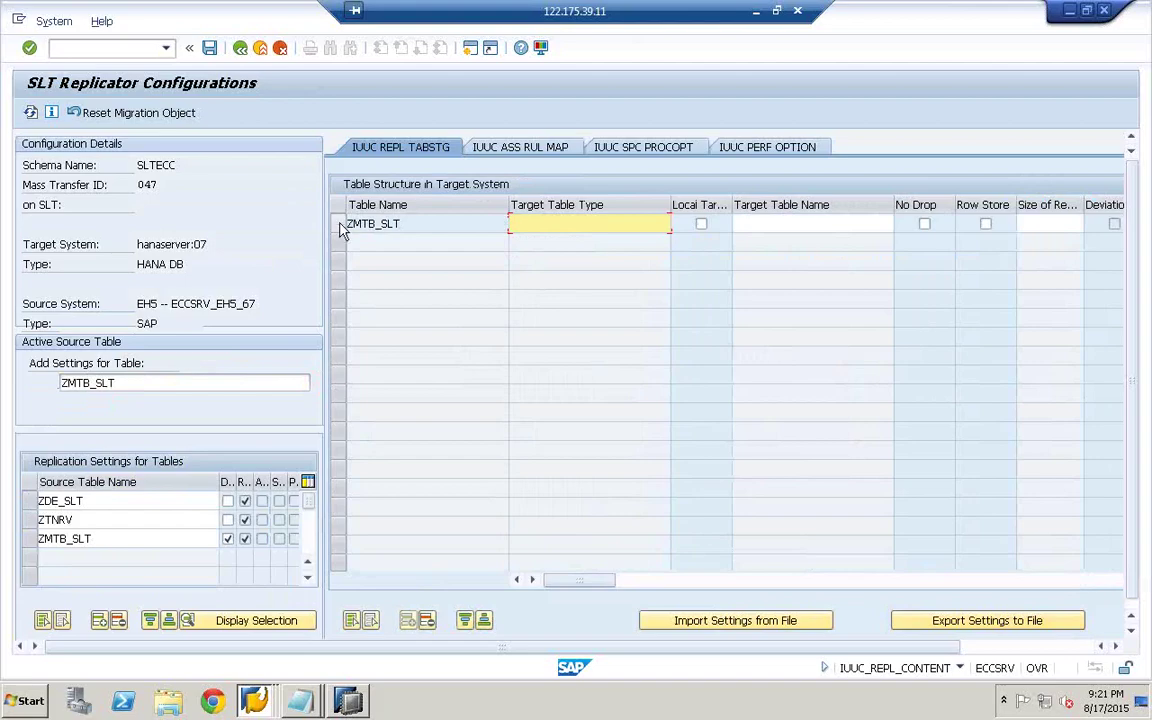
pyautogui.click(340, 225)
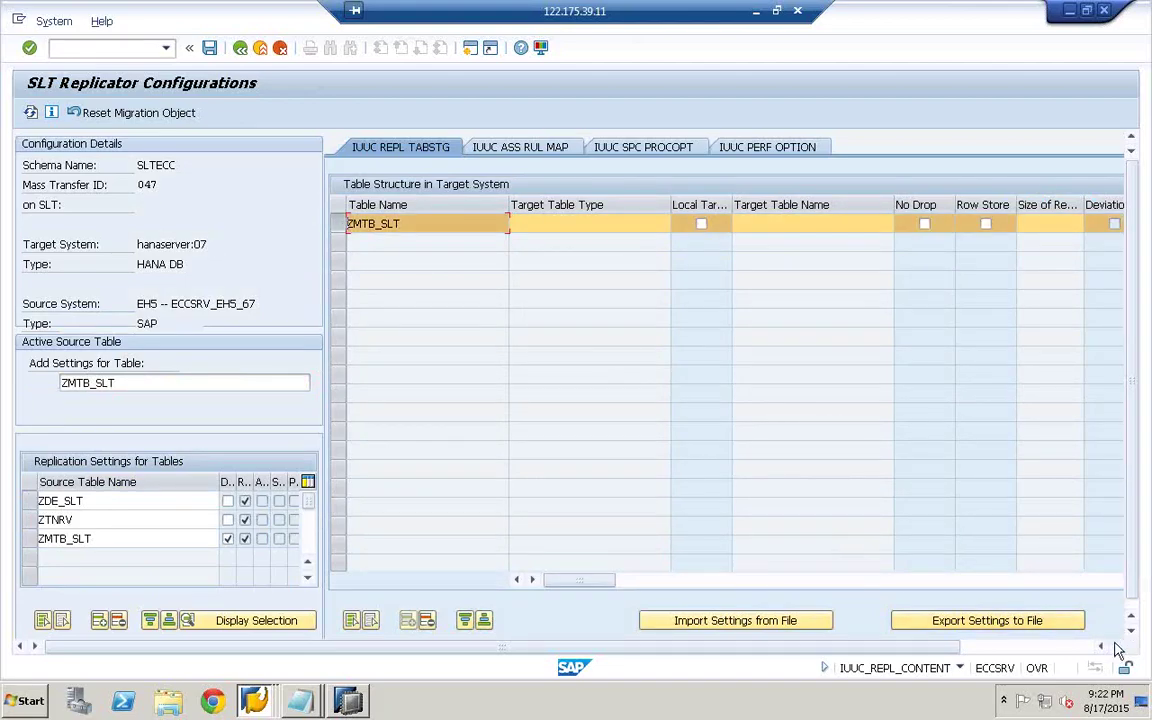
pyautogui.click(1065, 648)
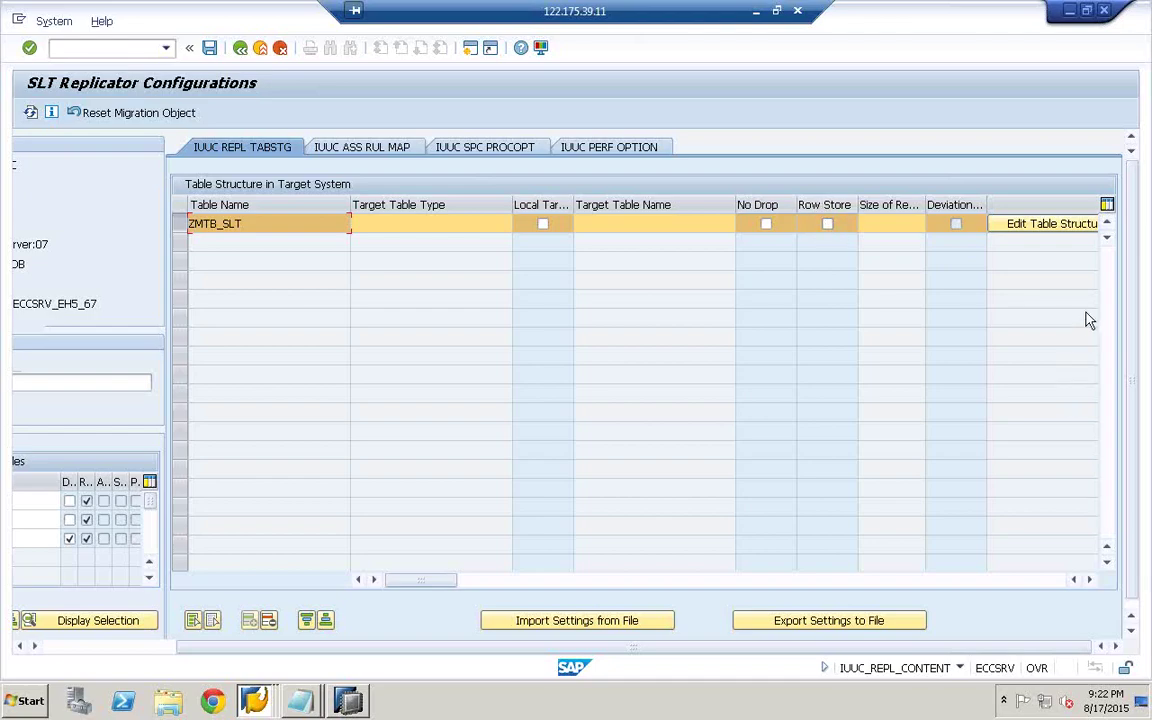
pyautogui.click(1030, 226)
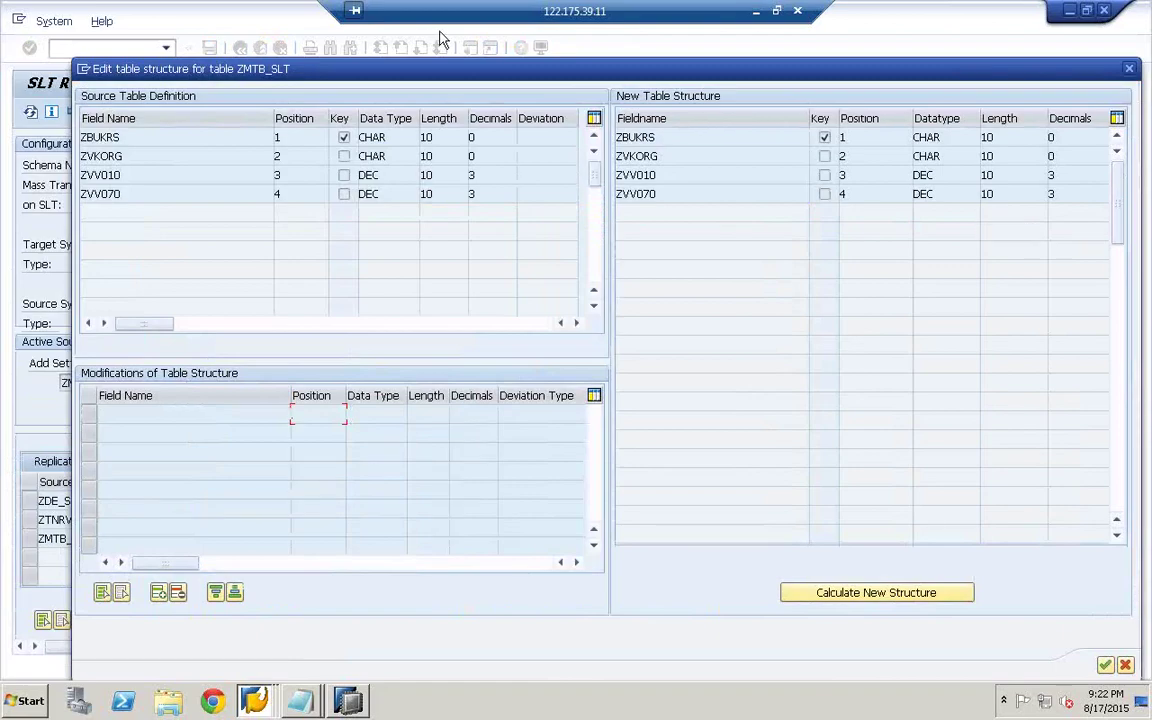
# - Add a Remove modification for field ZVV070 in ZMTB_SLT's structure editor
pyautogui.moveTo(410, 70); pyautogui.dragTo(338, 68)
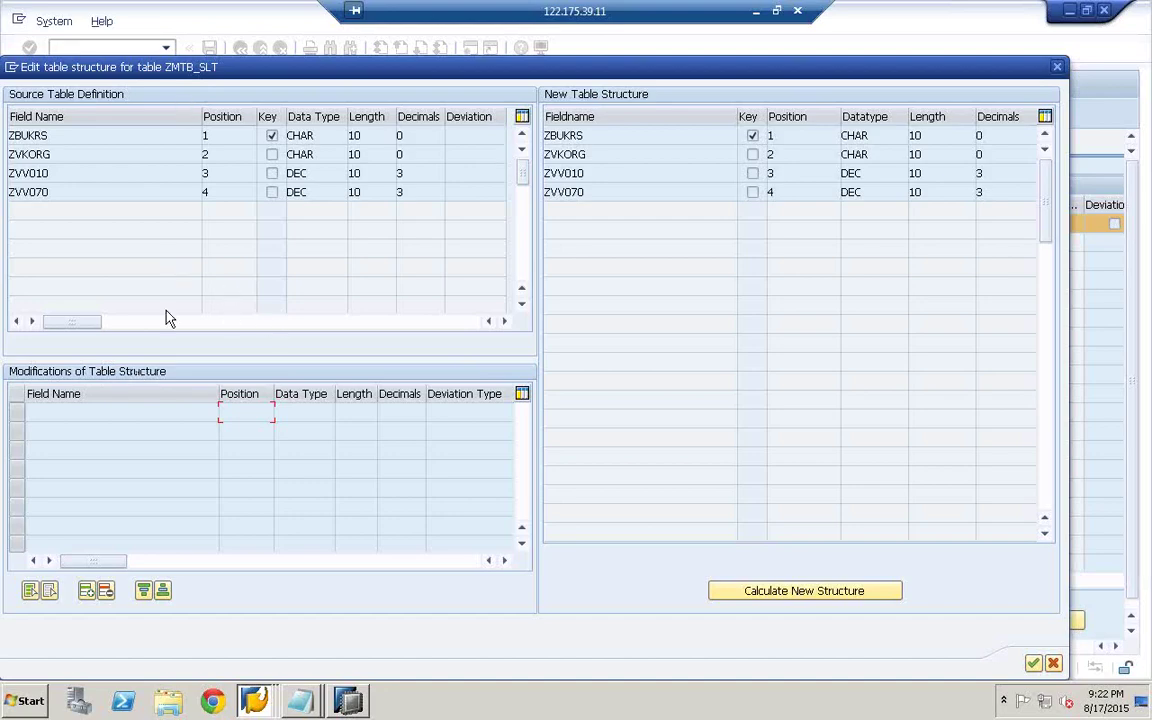
pyautogui.click(88, 592)
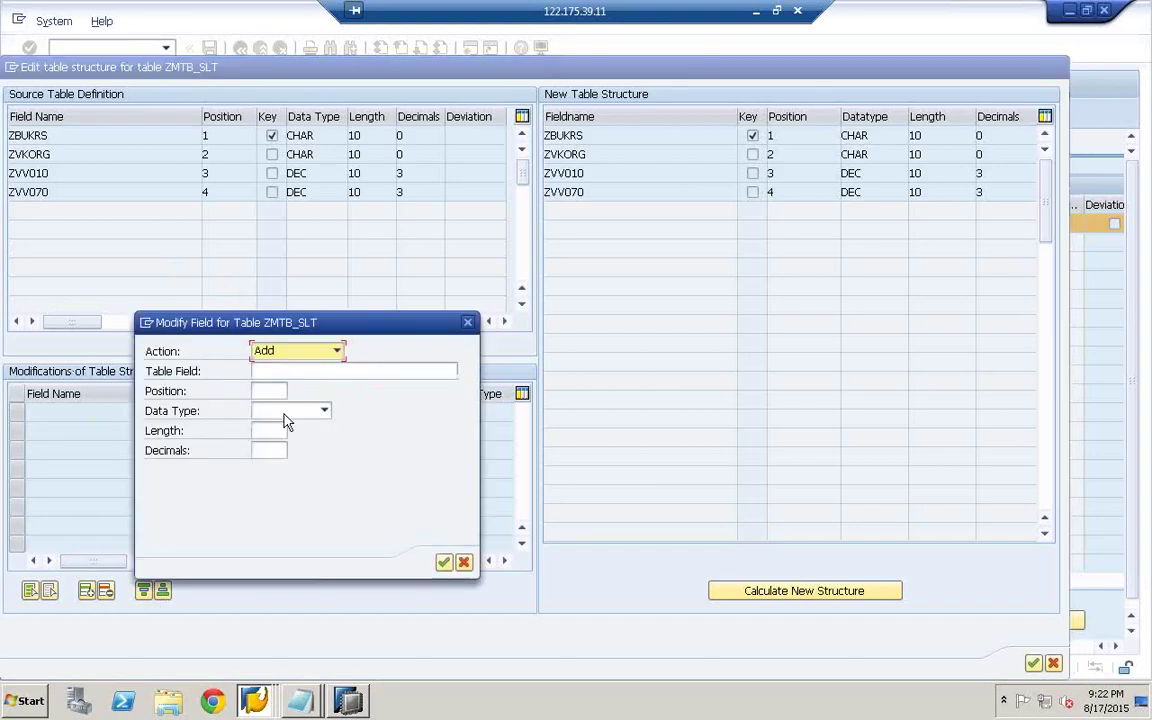
pyautogui.click(336, 351)
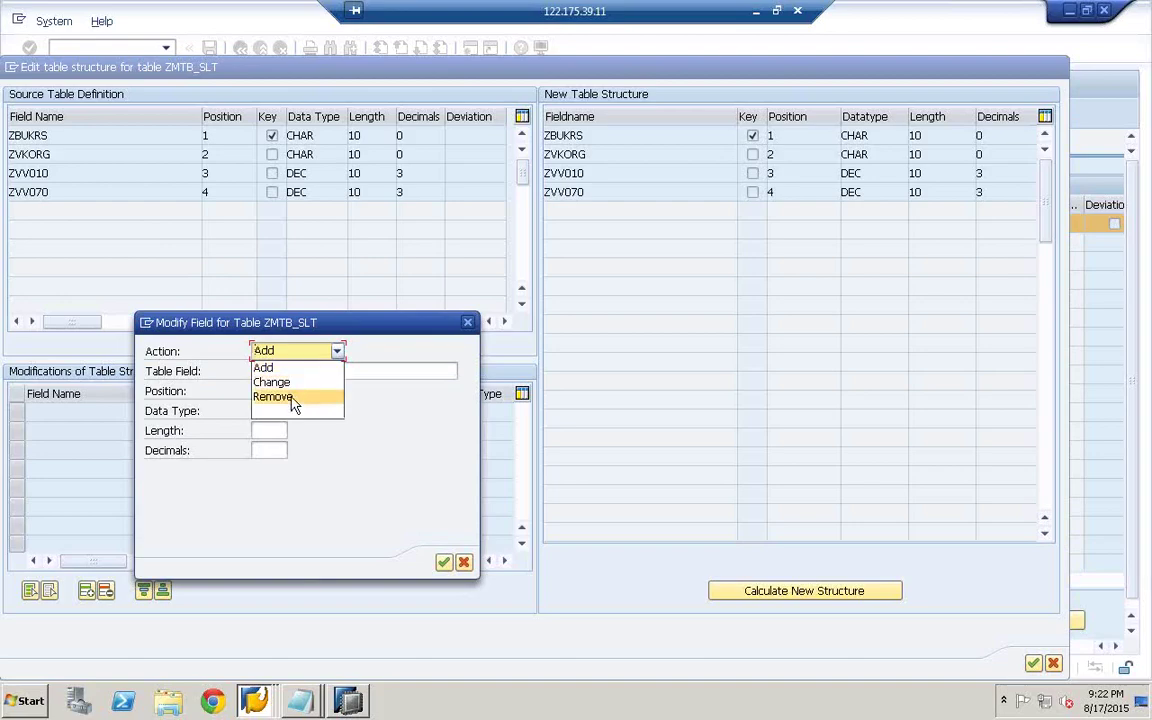
pyautogui.click(291, 397)
pyautogui.click(300, 372)
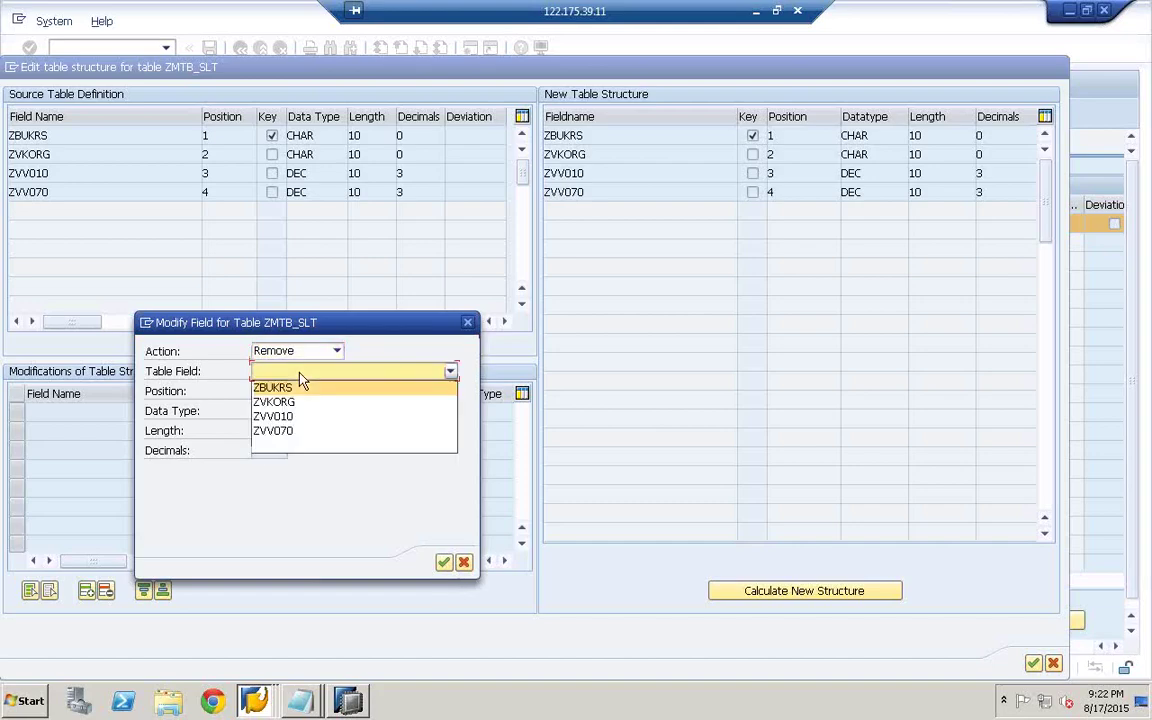
pyautogui.click(265, 432)
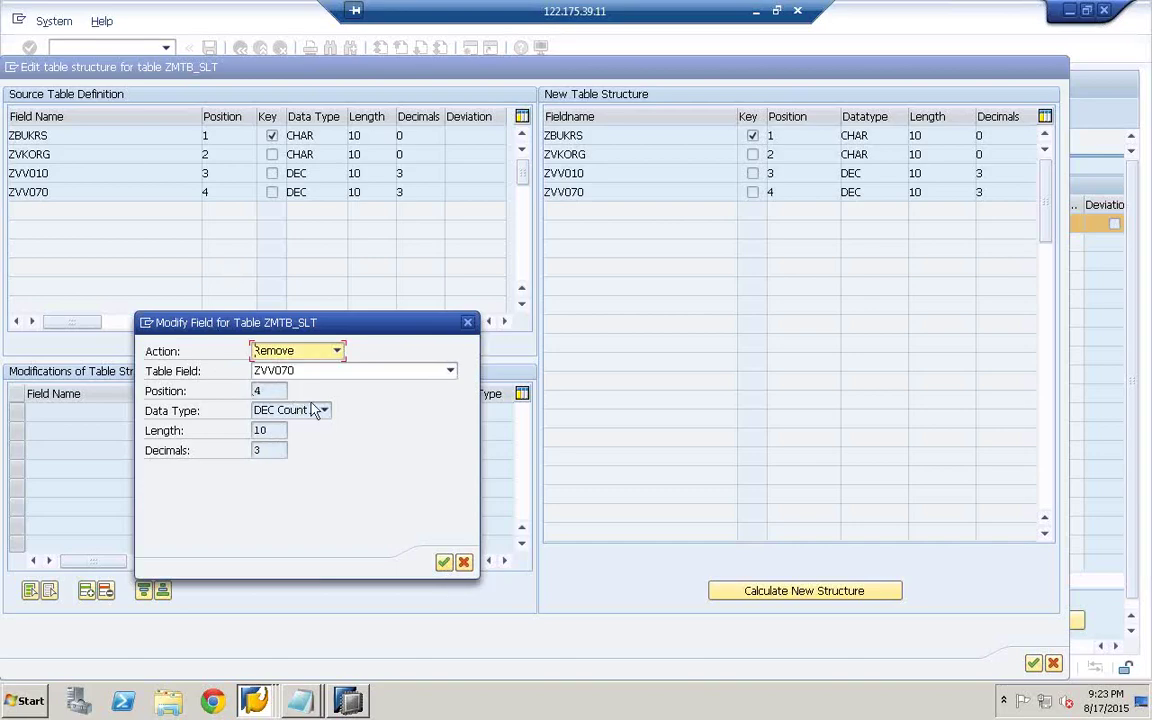
pyautogui.click(444, 564)
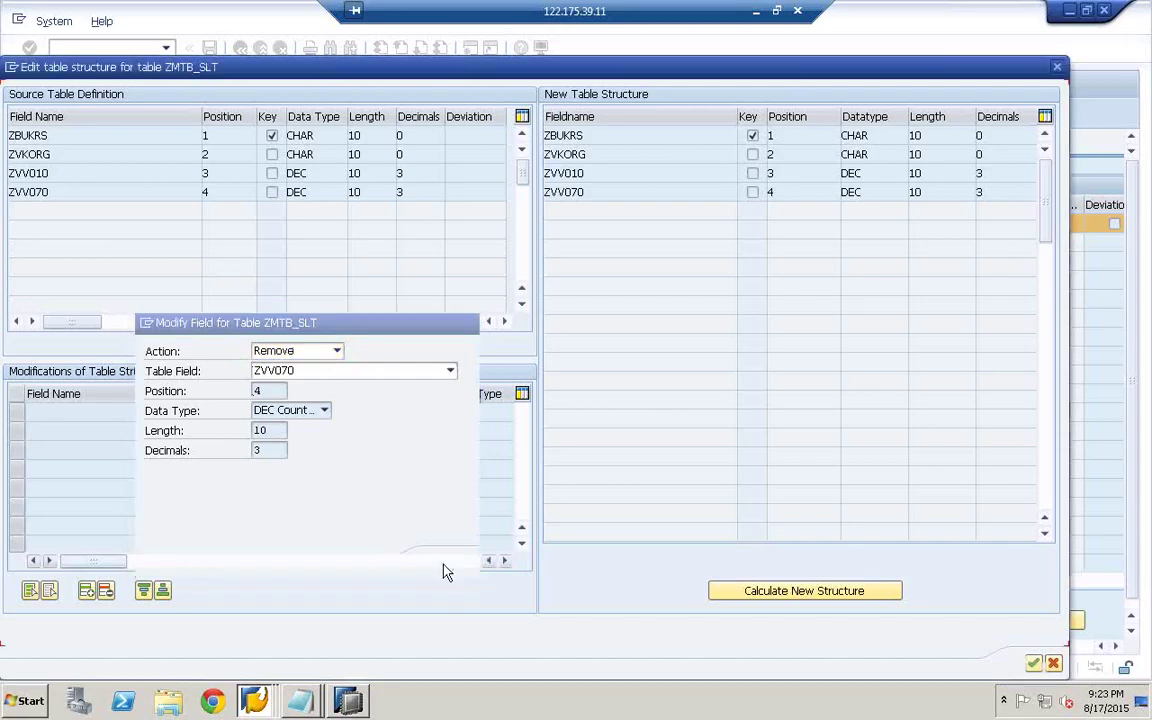
# - Add a Change modification setting field ZVKORG's length to 20
pyautogui.click(97, 588)
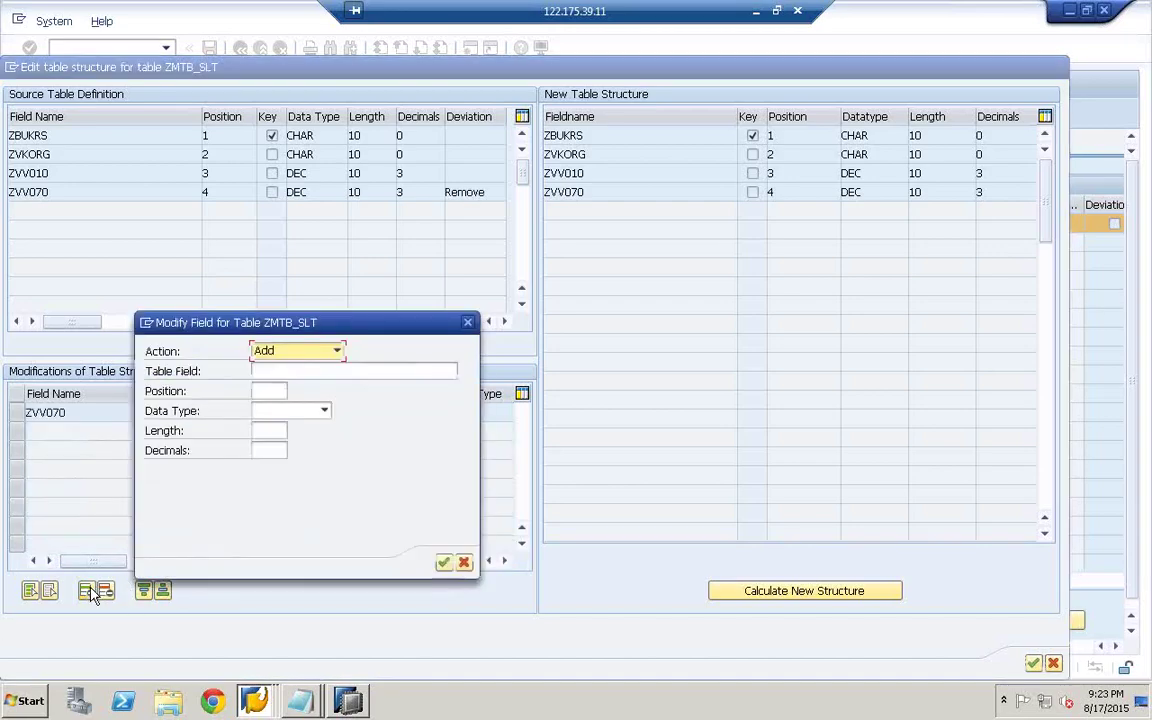
pyautogui.click(337, 351)
pyautogui.click(276, 381)
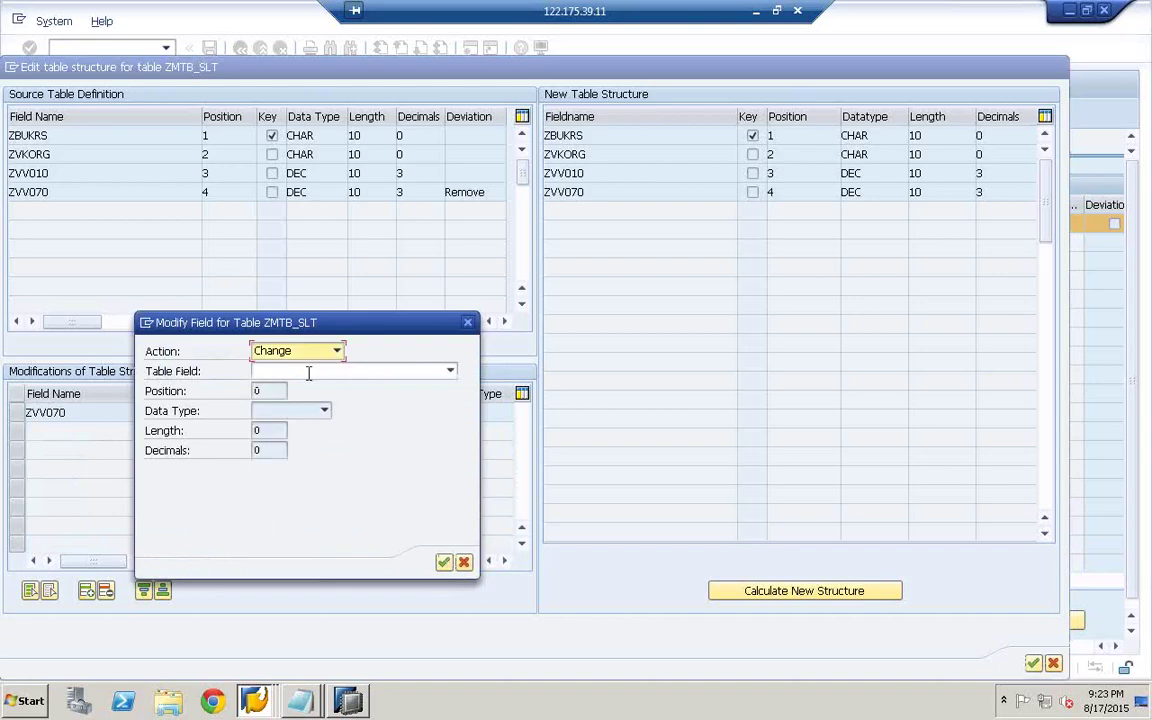
pyautogui.click(357, 375)
pyautogui.click(277, 398)
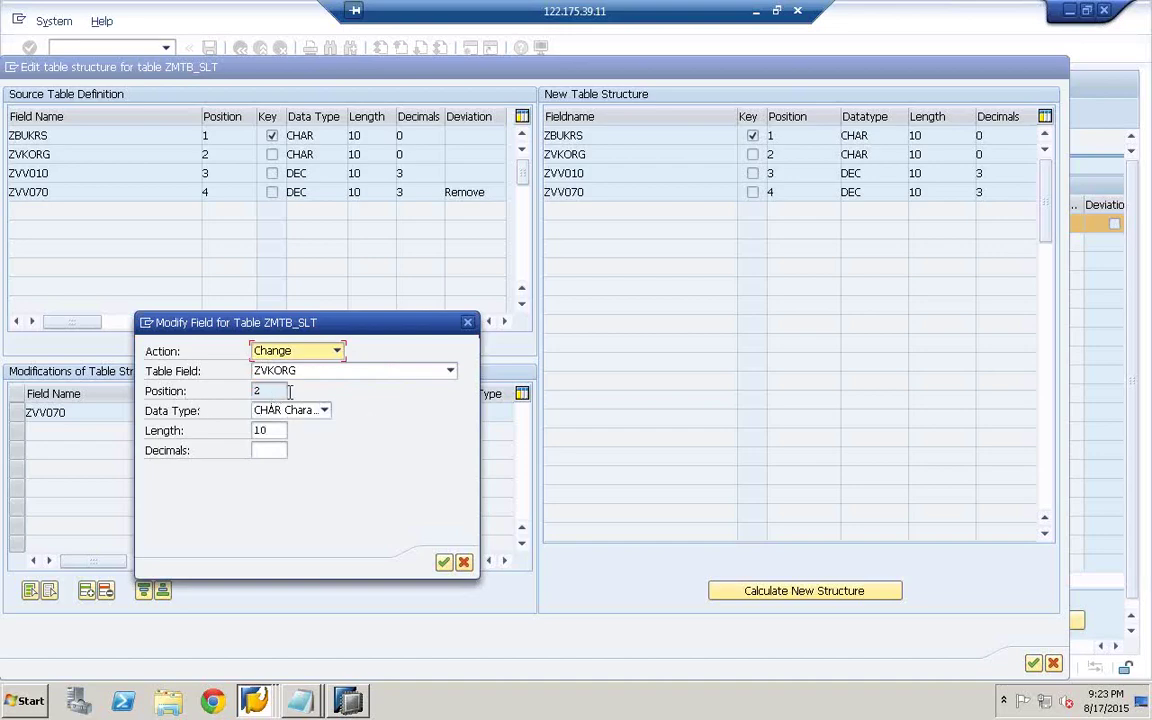
pyautogui.click(274, 430)
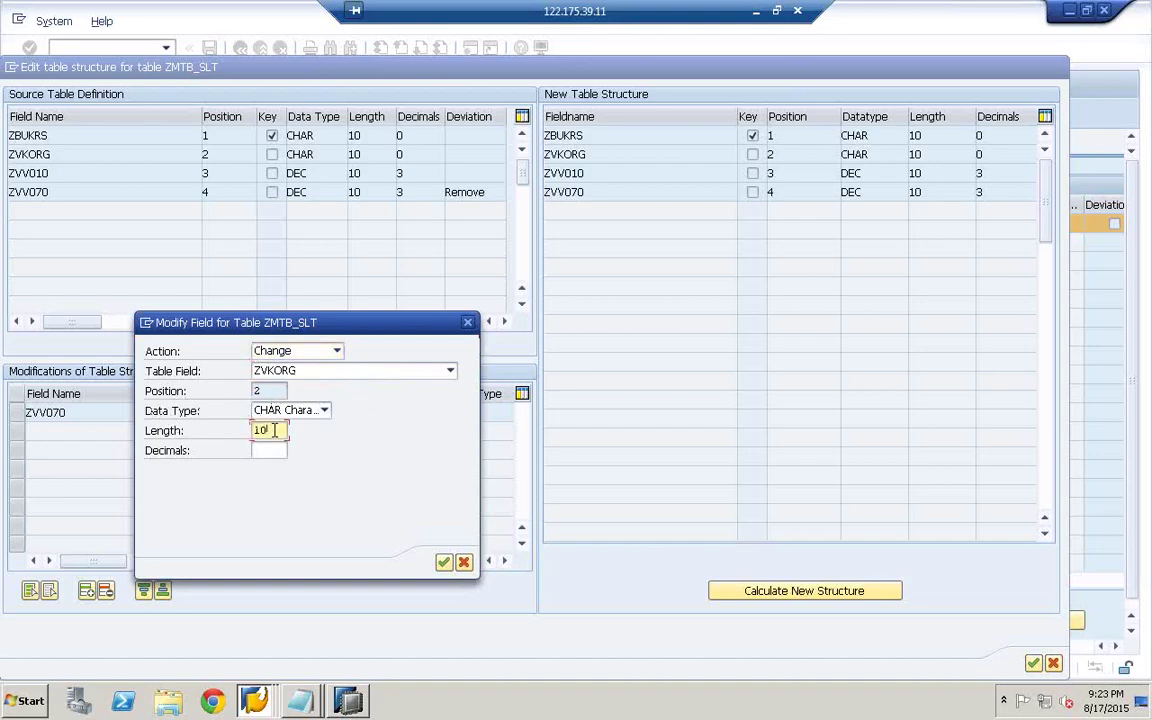
pyautogui.press('BackSpace')
pyautogui.press('BackSpace')
pyautogui.write('20')
pyautogui.click(443, 562)
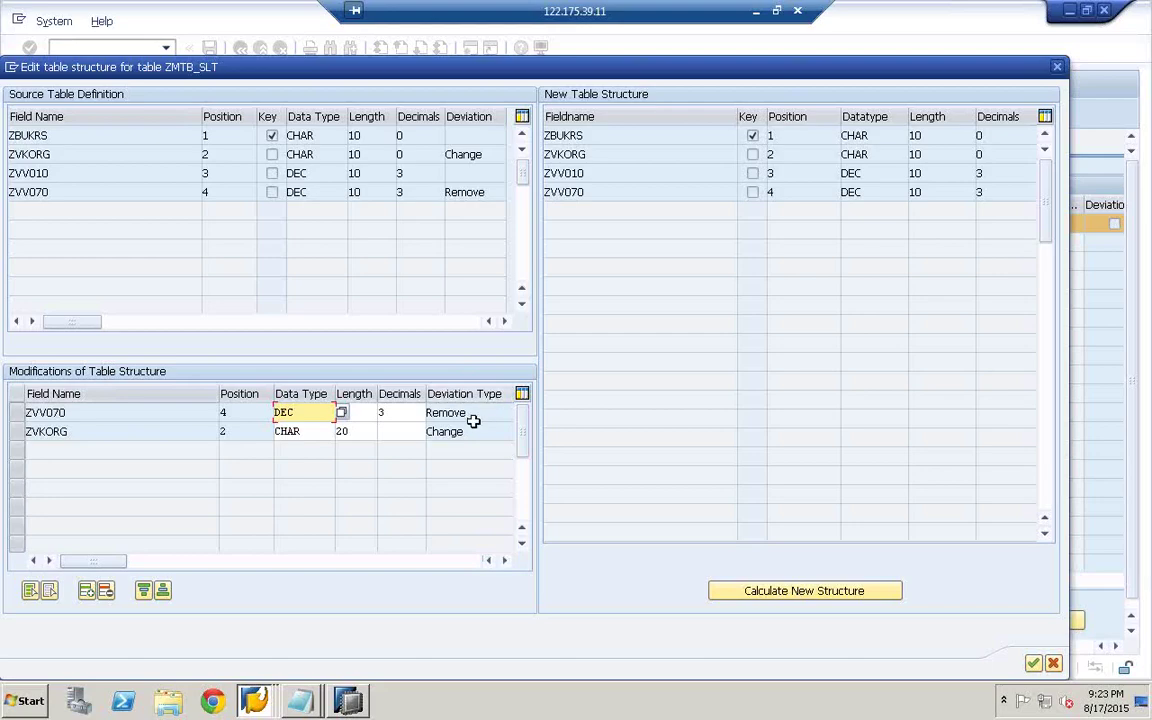
# - Calculate the new three-field structure, verify ZVKORG is length 20, and accept the changes
pyautogui.moveTo(466, 413); pyautogui.dragTo(386, 435)
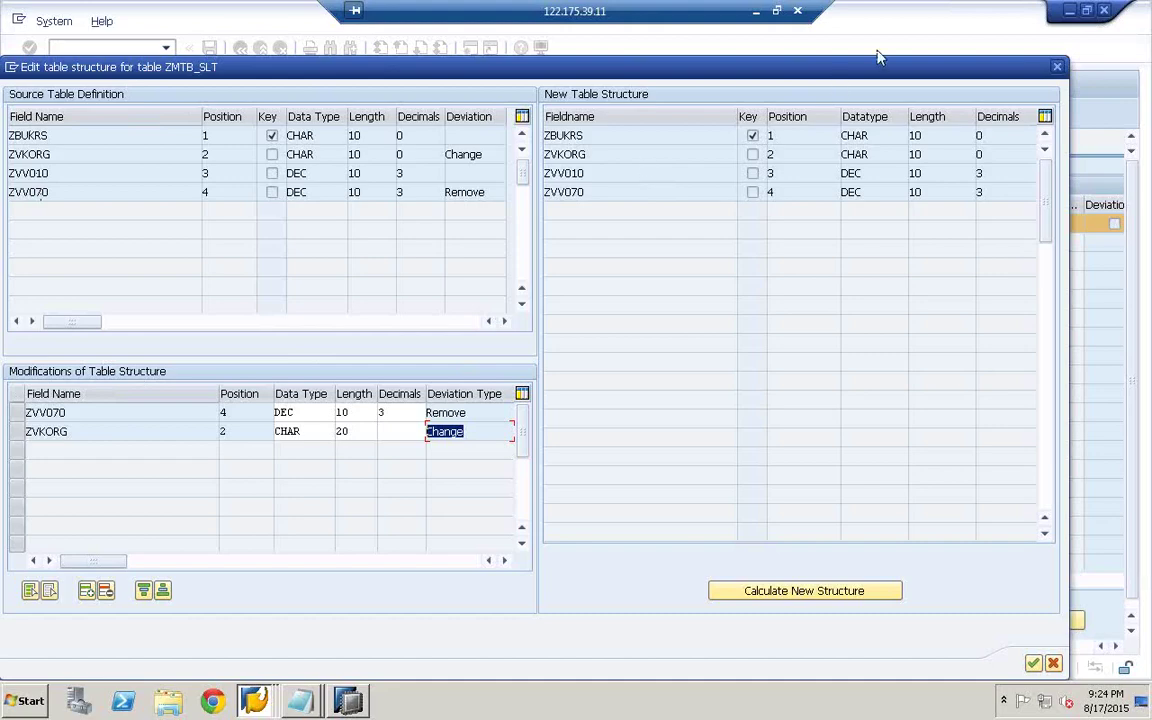
pyautogui.click(782, 591)
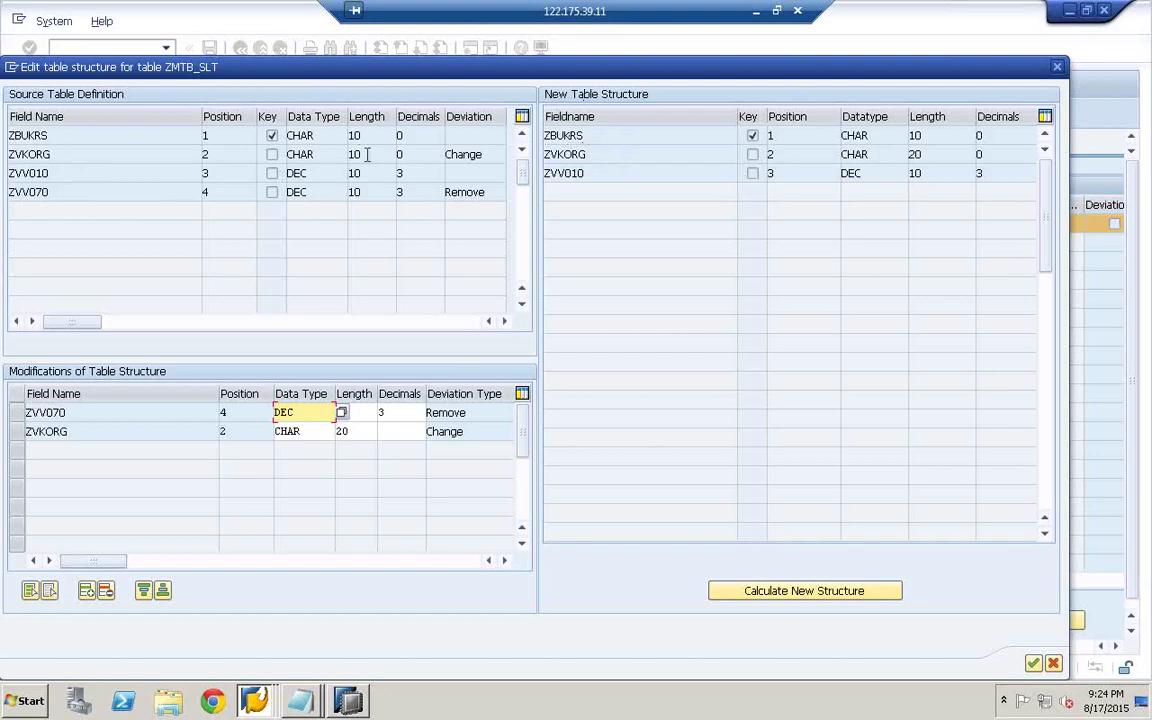
pyautogui.click(931, 154)
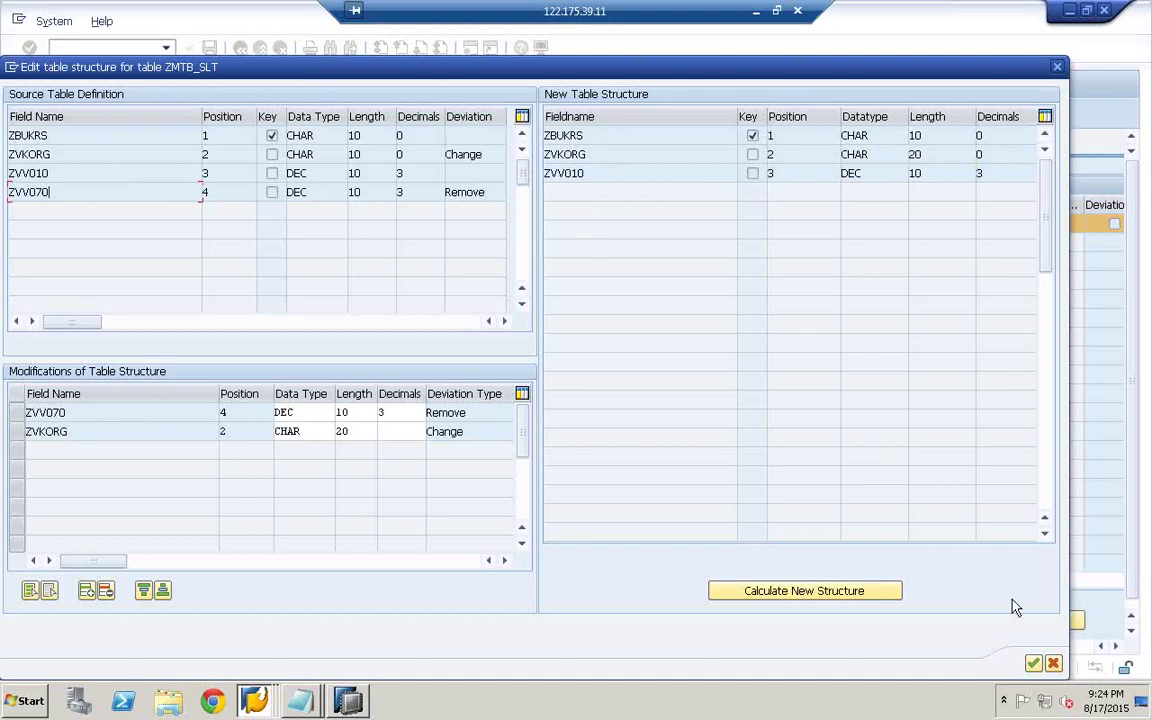
pyautogui.click(1033, 665)
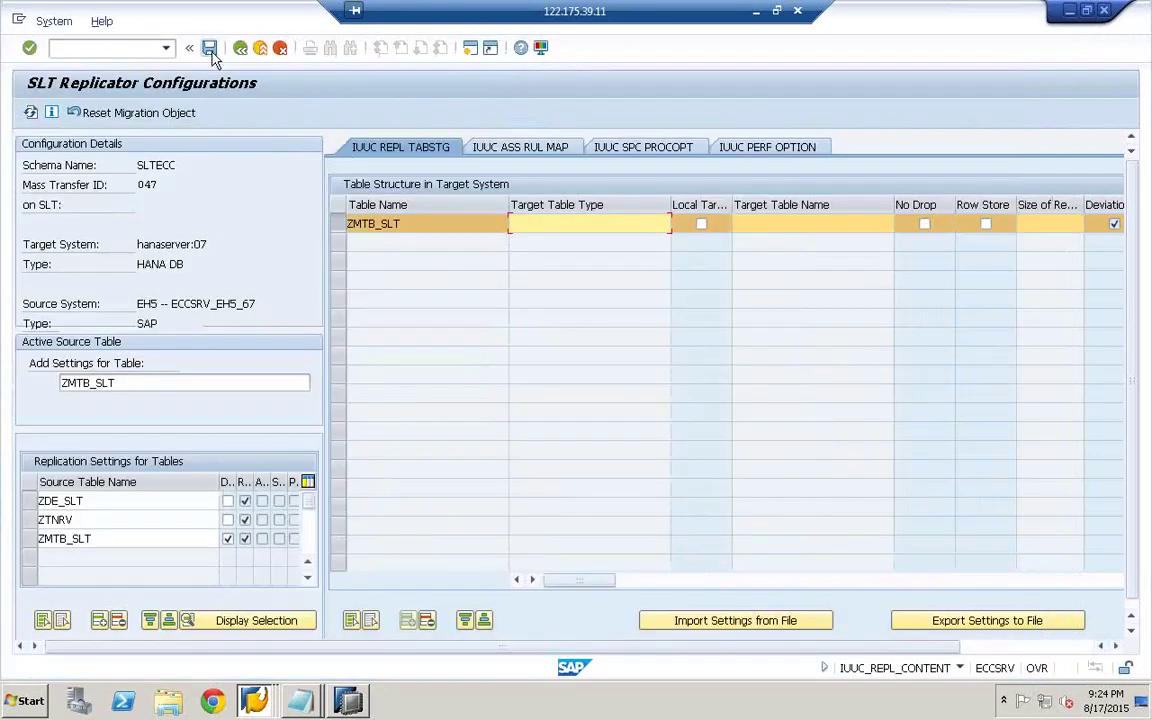
# - Save the SLTECC configuration, answering Yes to Save Changes, and go back to Available Configurations
pyautogui.click(210, 49)
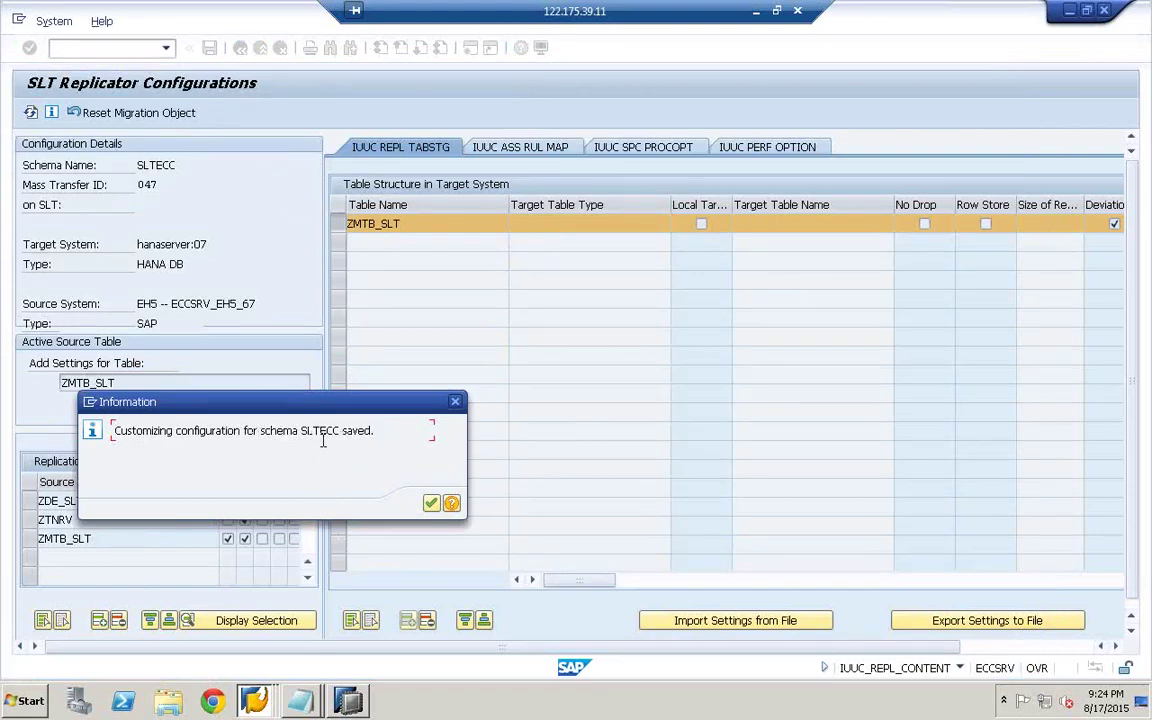
pyautogui.click(431, 502)
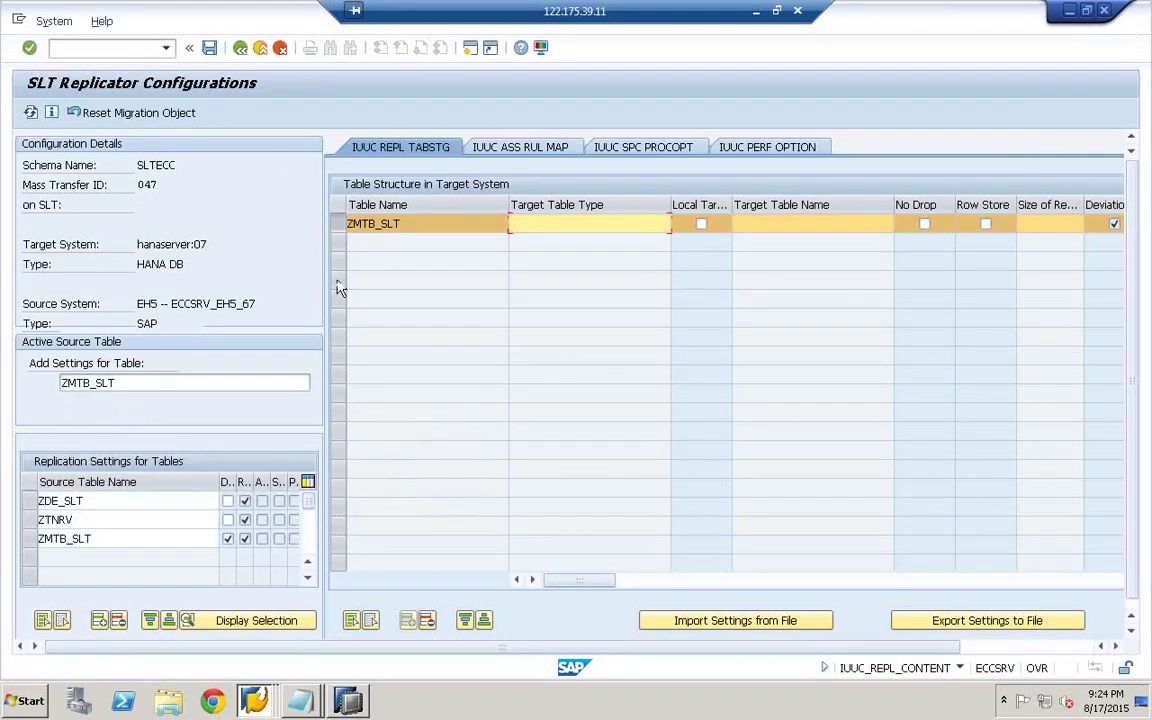
pyautogui.click(240, 49)
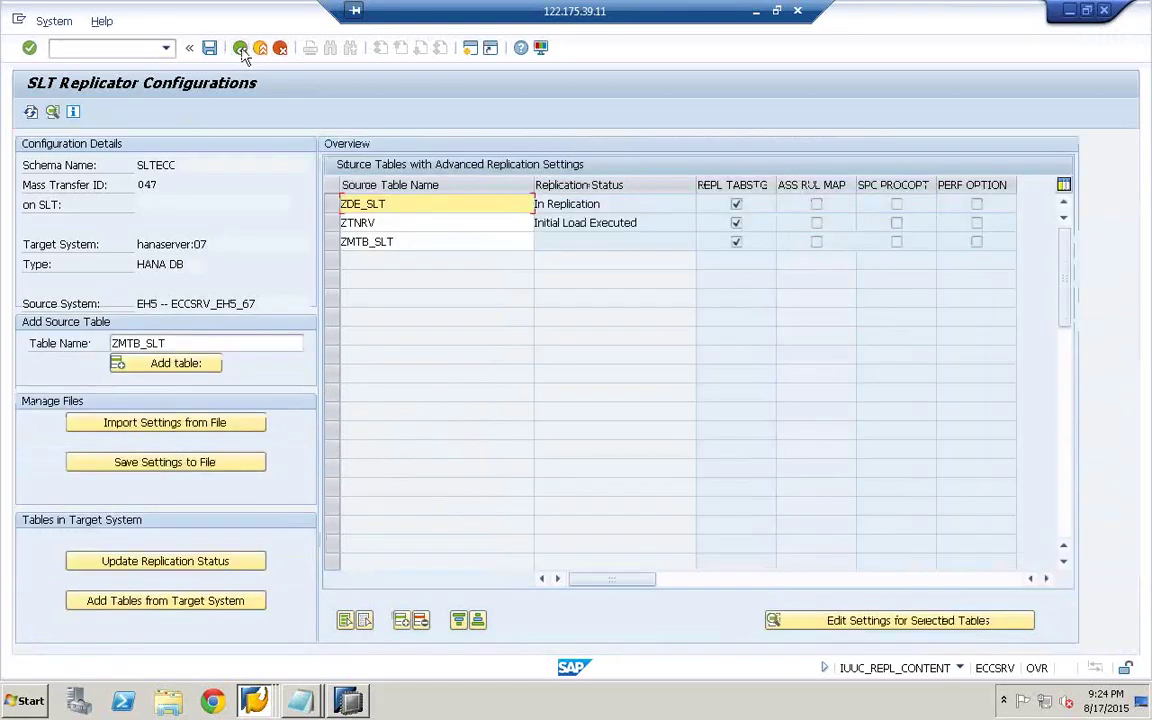
pyautogui.click(209, 48)
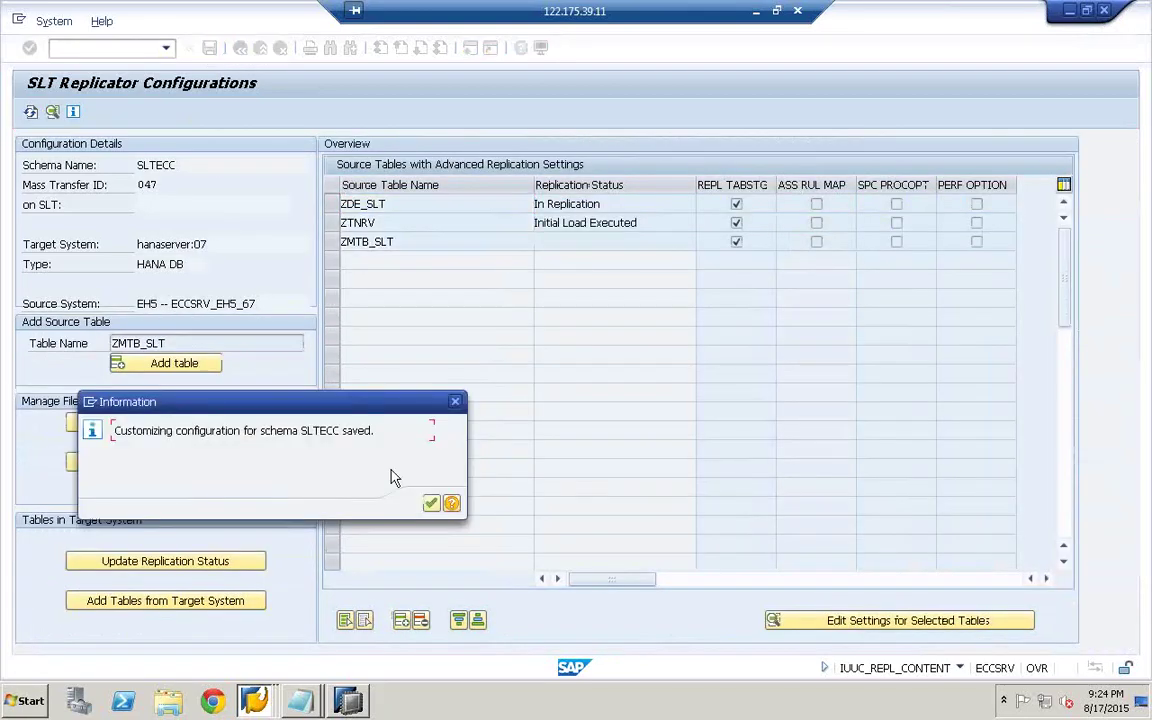
pyautogui.click(431, 504)
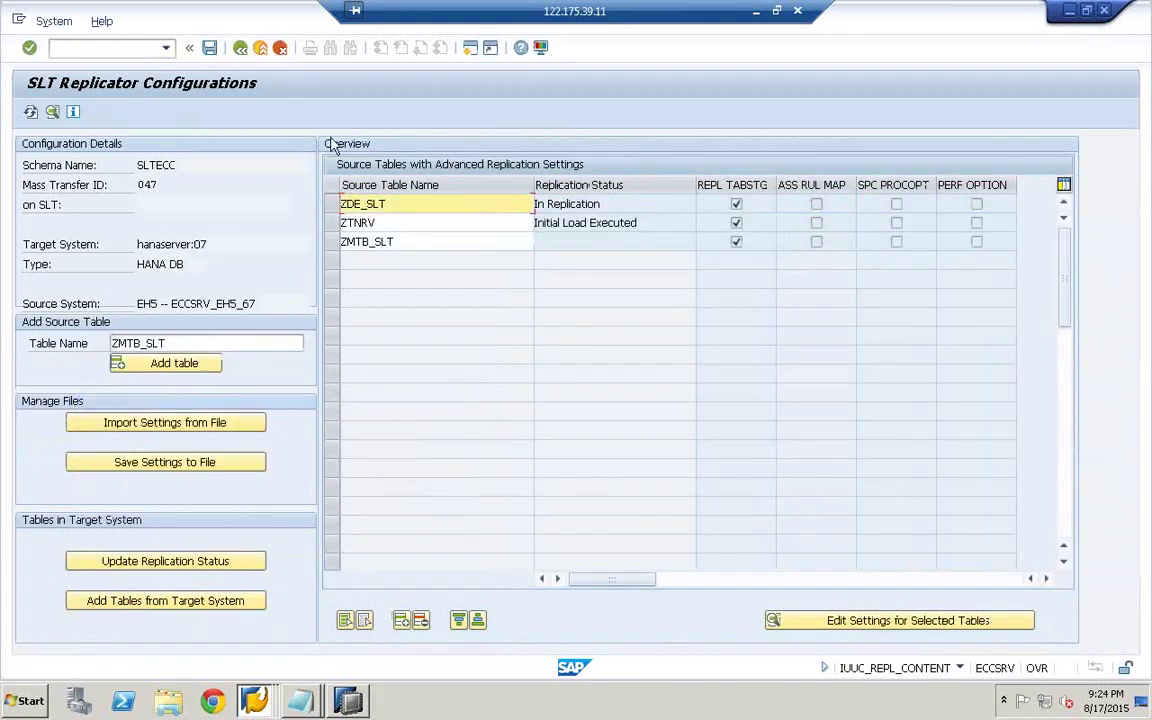
pyautogui.click(240, 49)
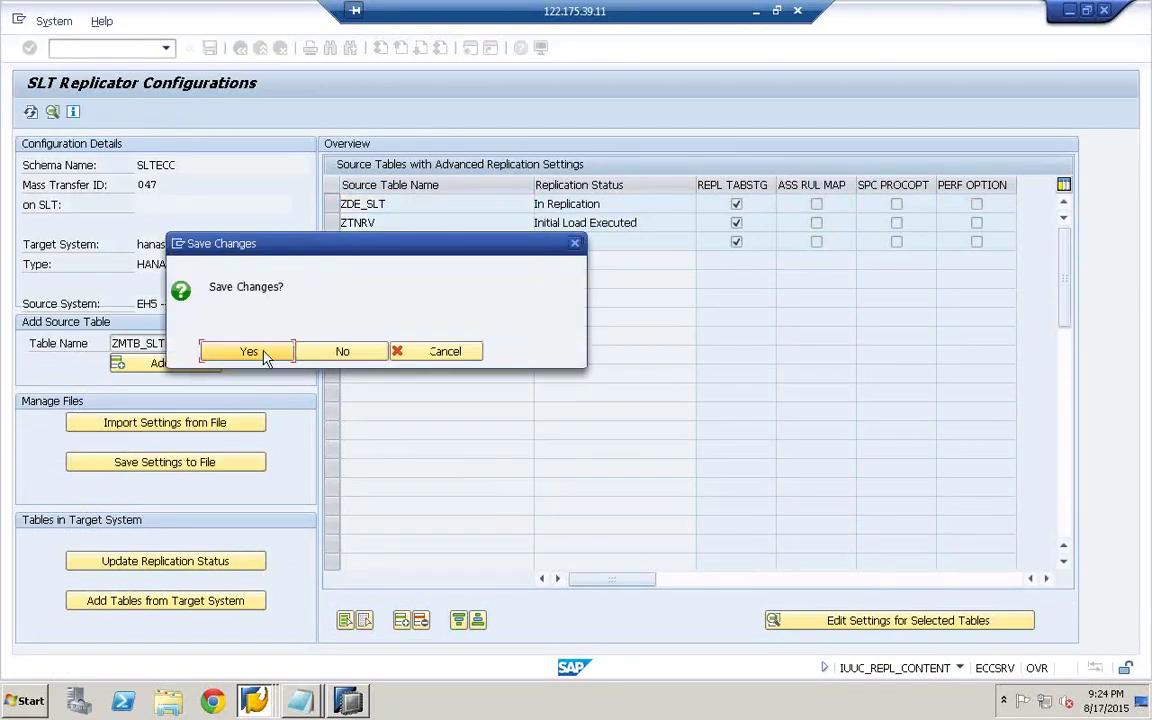
pyautogui.click(249, 352)
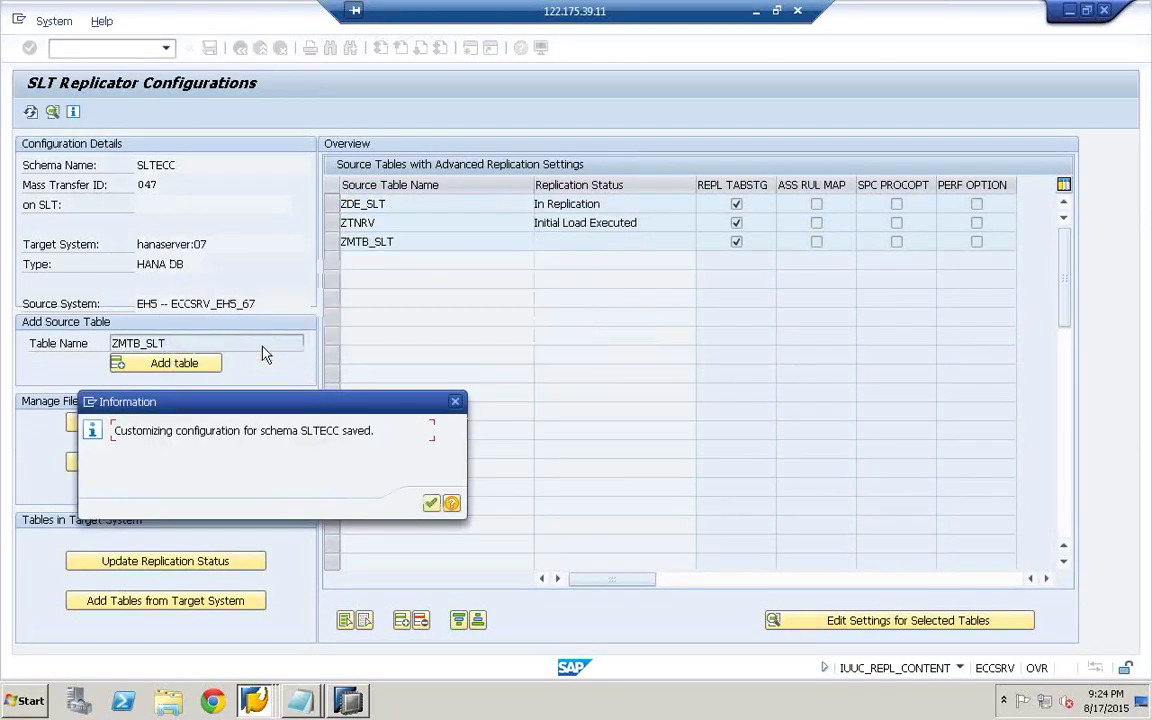
pyautogui.click(431, 504)
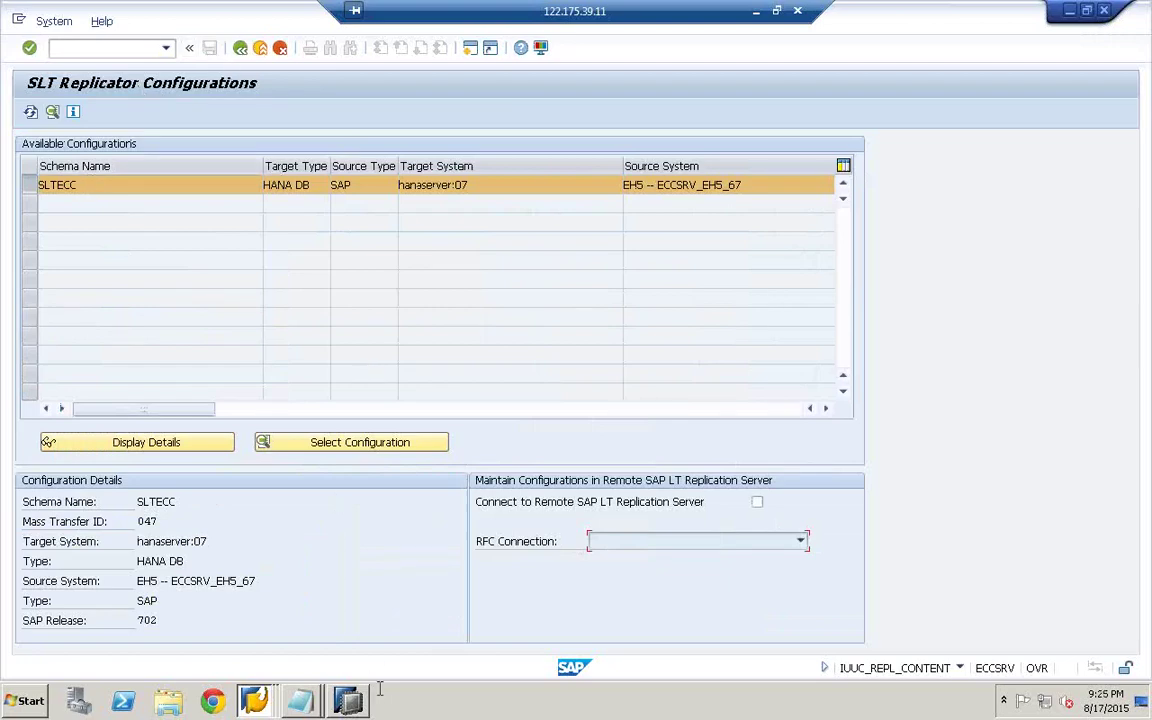
pyautogui.click(243, 703)
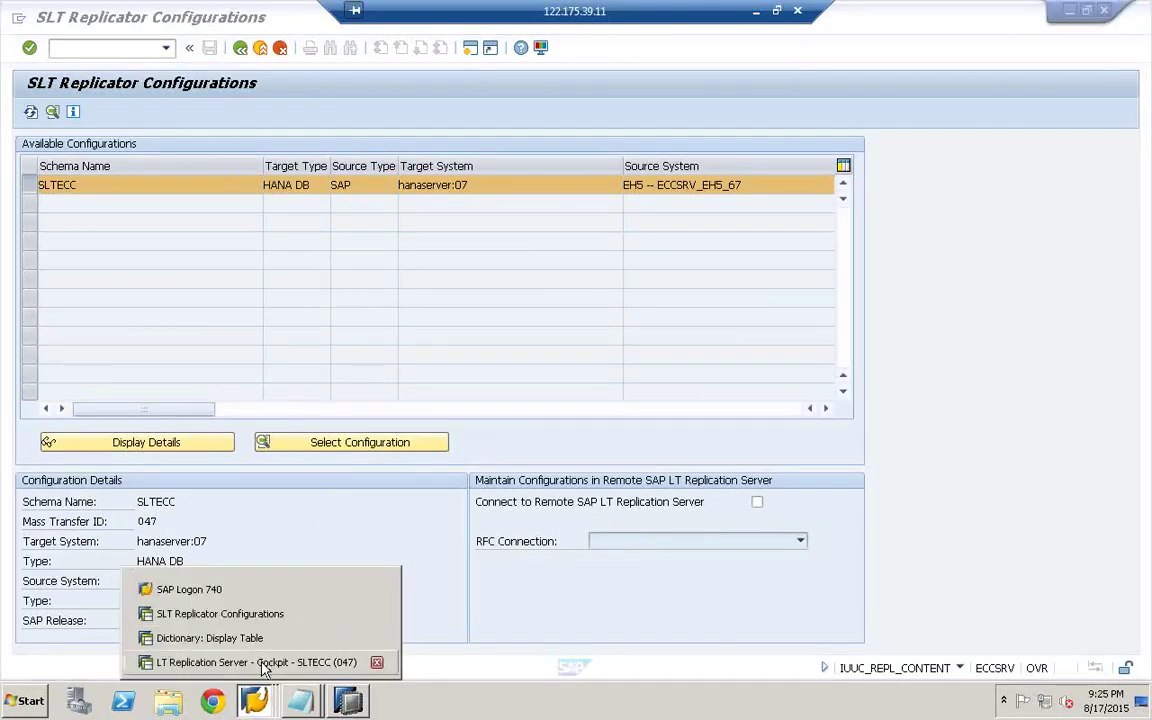
# - Refresh ZMTB_SLT's status and logging table in the LT Replication Server Cockpit, then switch to HANA Studio
pyautogui.click(265, 662)
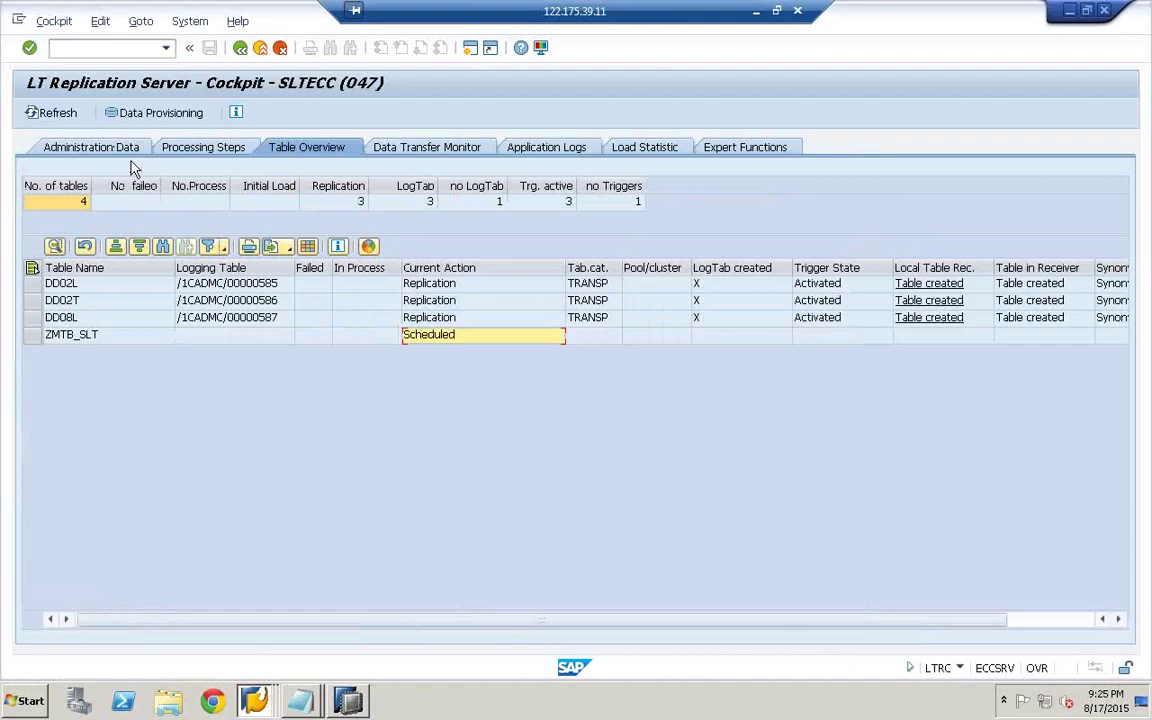
pyautogui.click(58, 114)
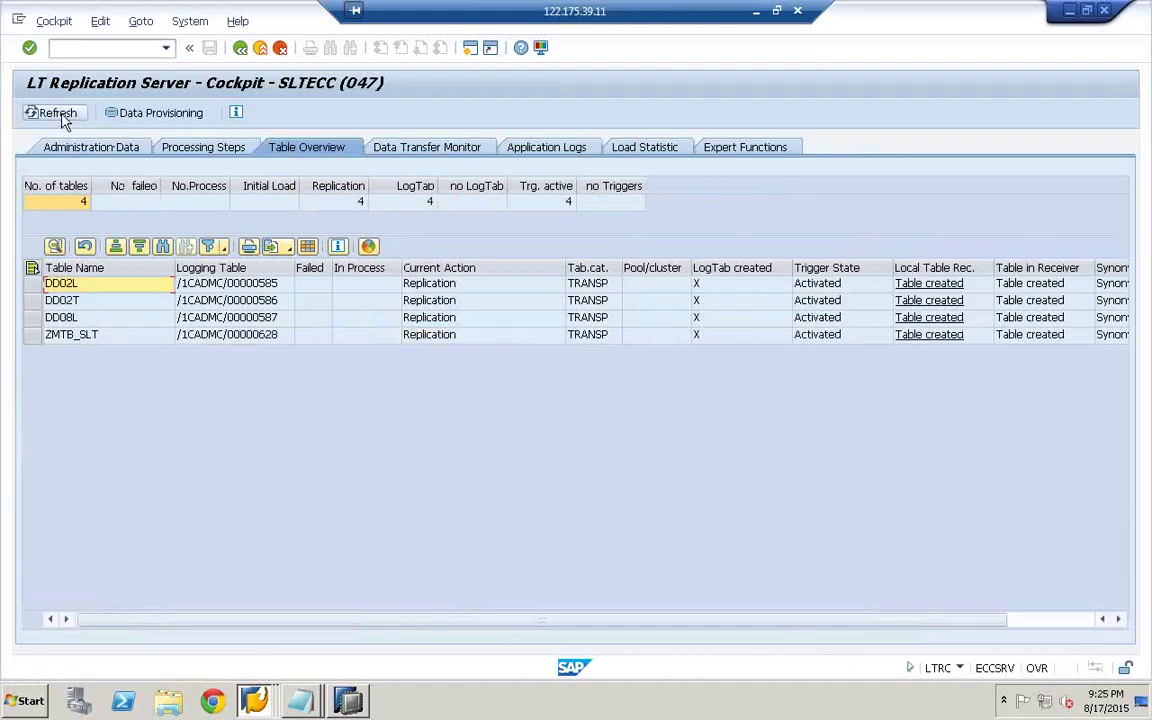
pyautogui.click(225, 335)
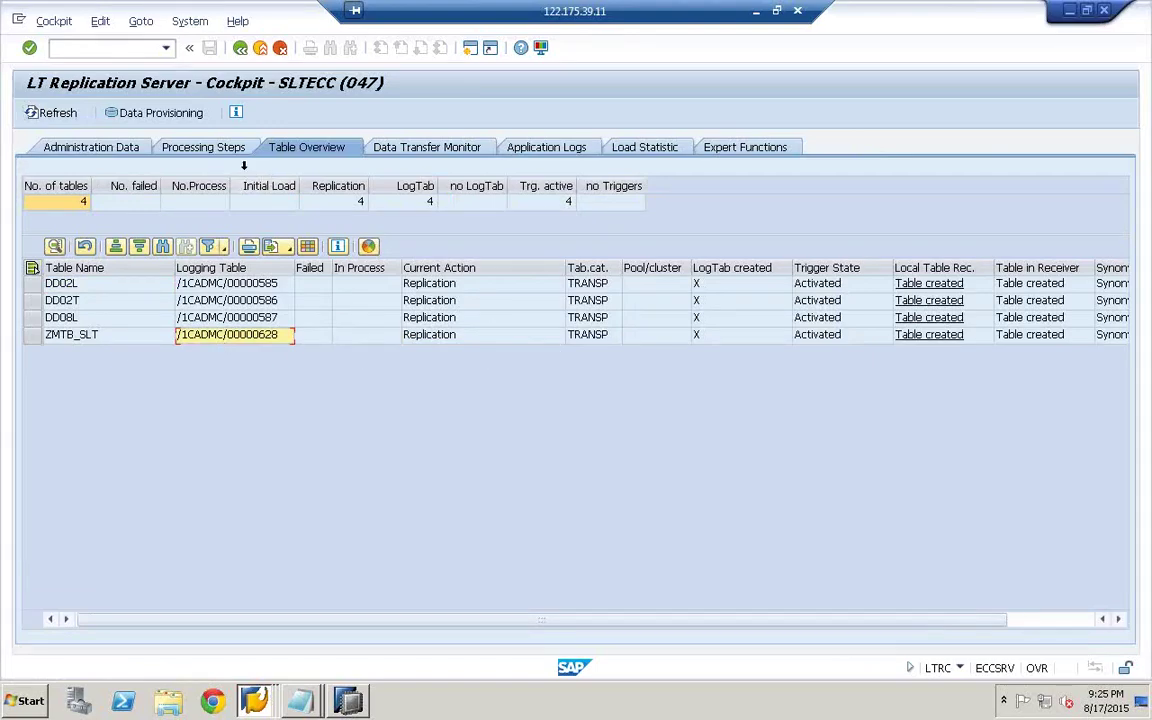
pyautogui.click(158, 114)
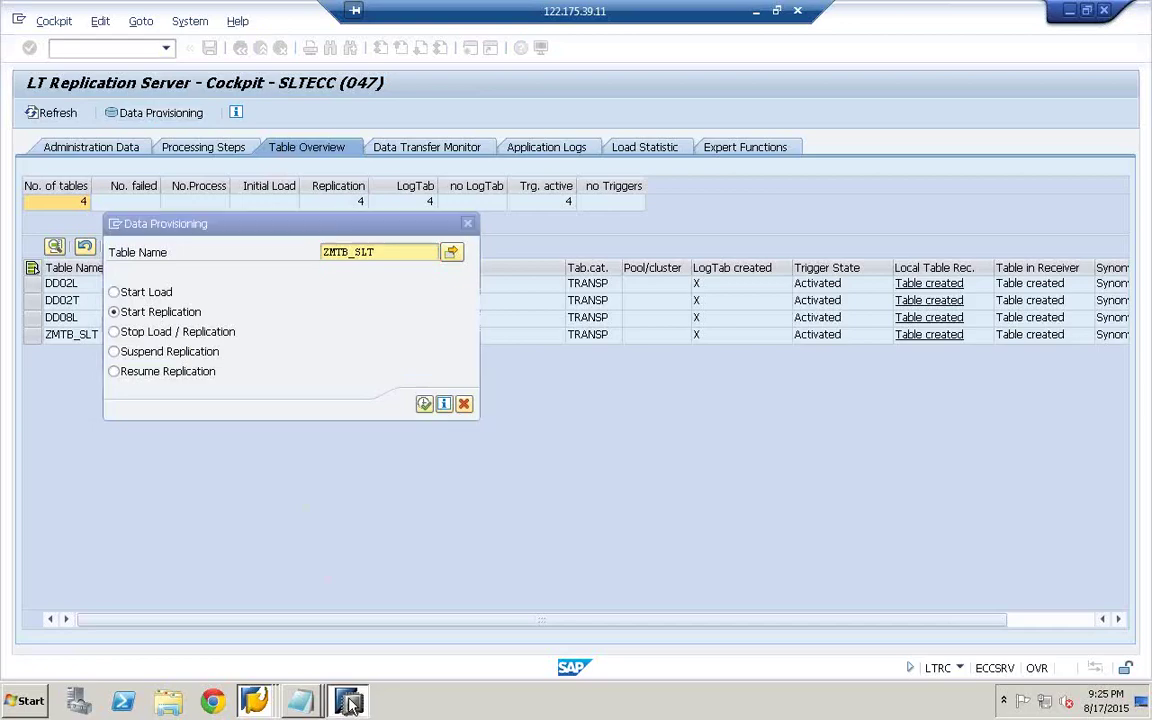
pyautogui.click(300, 700)
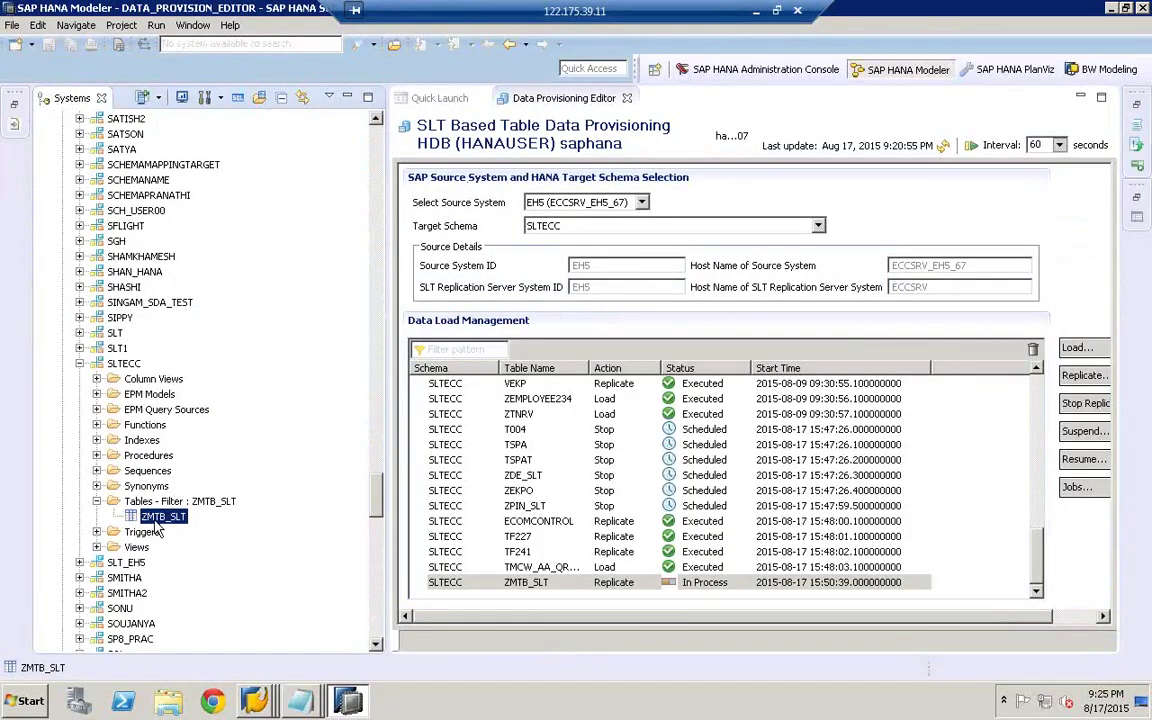
# - Review ZMTB_SLT's columns ZBUKRS, ZVKORG, ZVV010 and ZVV070, then return to the replication cockpit
pyautogui.doubleClick(164, 516)
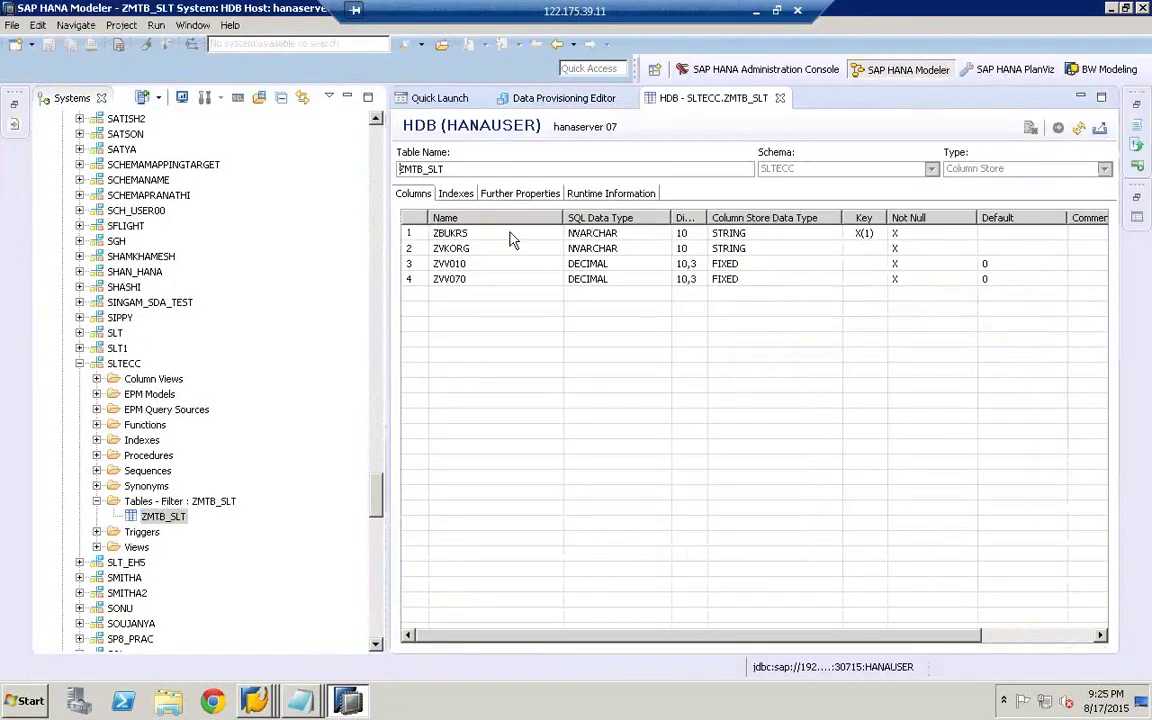
pyautogui.click(464, 237)
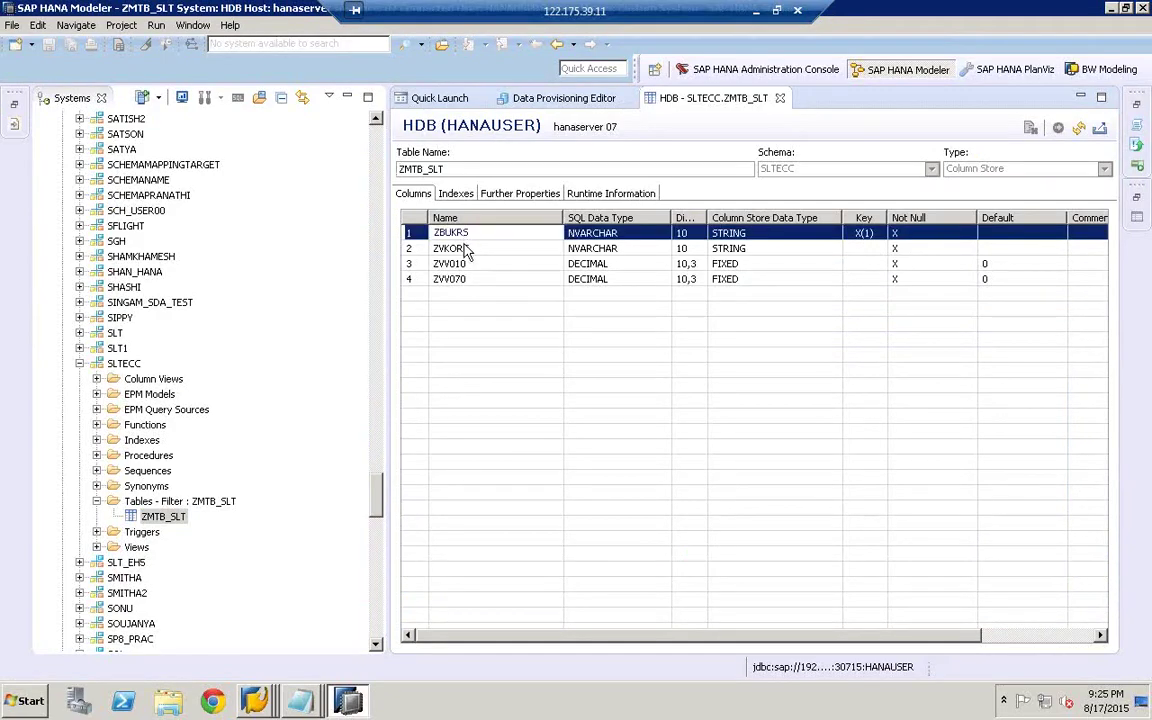
pyautogui.click(460, 250)
pyautogui.click(463, 265)
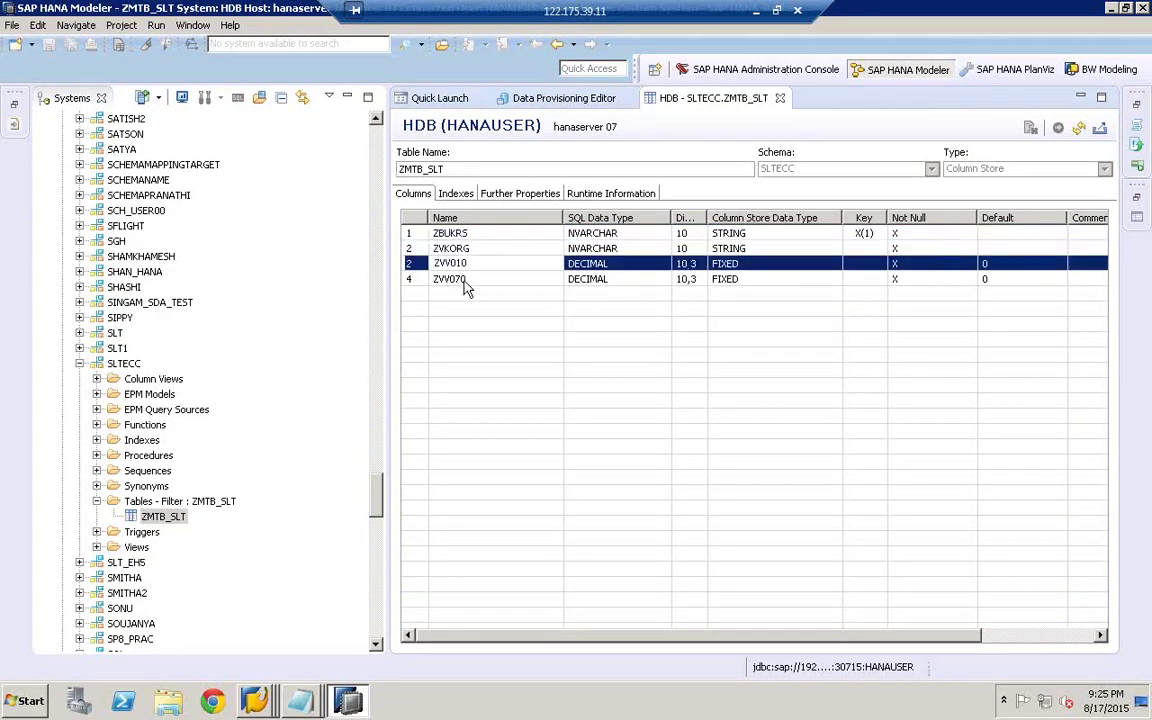
pyautogui.click(466, 280)
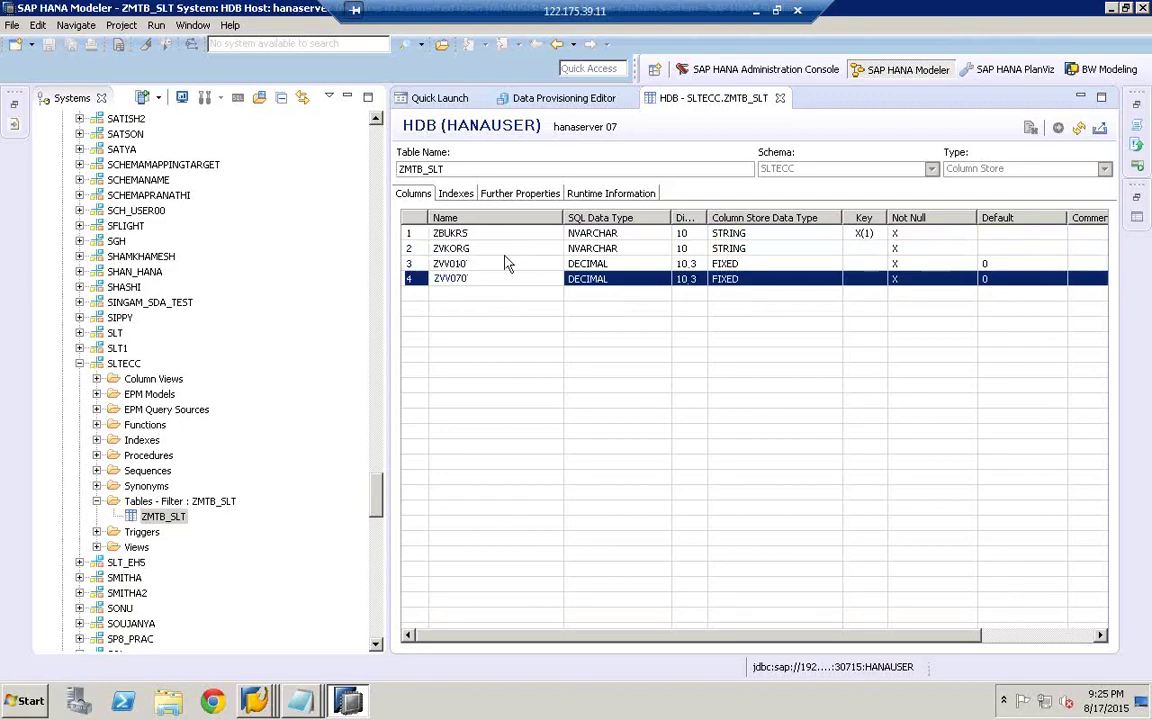
pyautogui.click(256, 705)
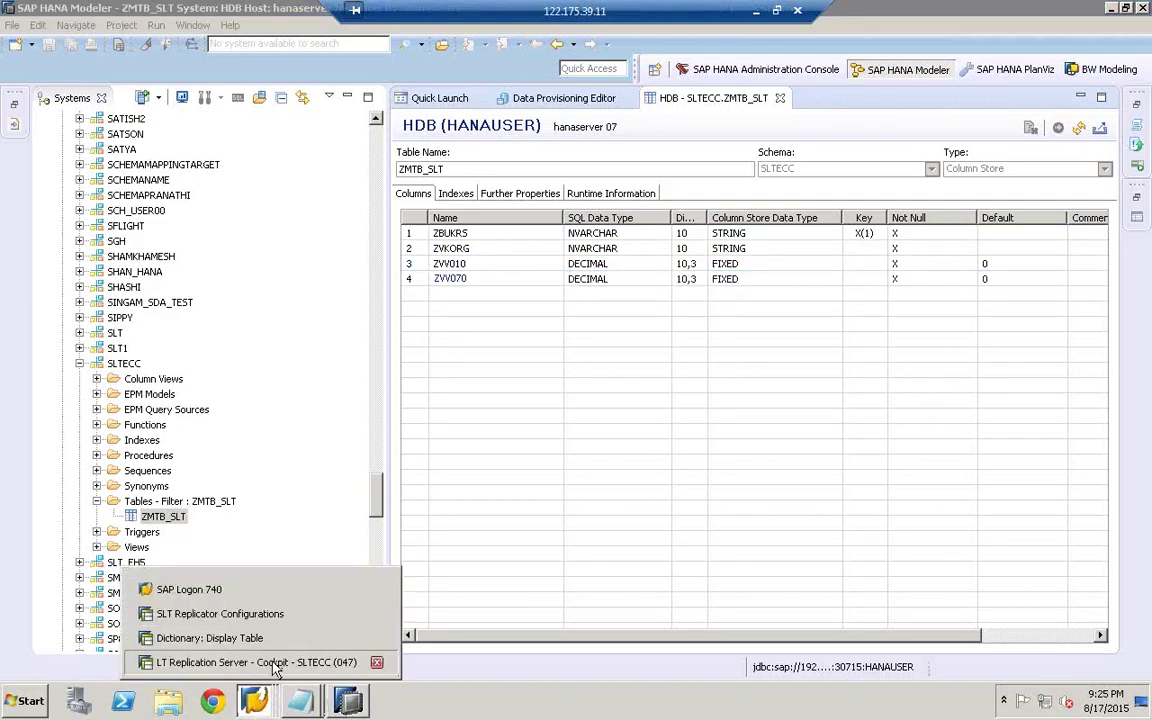
pyautogui.click(256, 662)
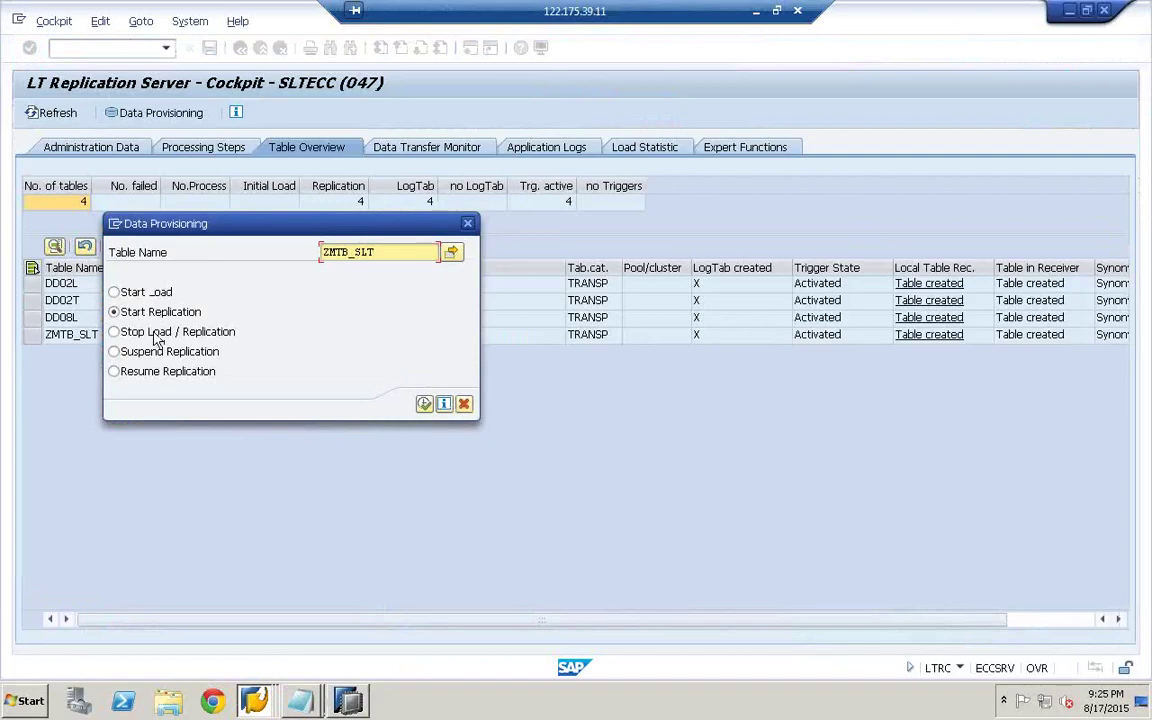
# - Stop load and replication for ZMTB_SLT and refresh until only DD02L, DD02T and DD08L remain
pyautogui.click(156, 341)
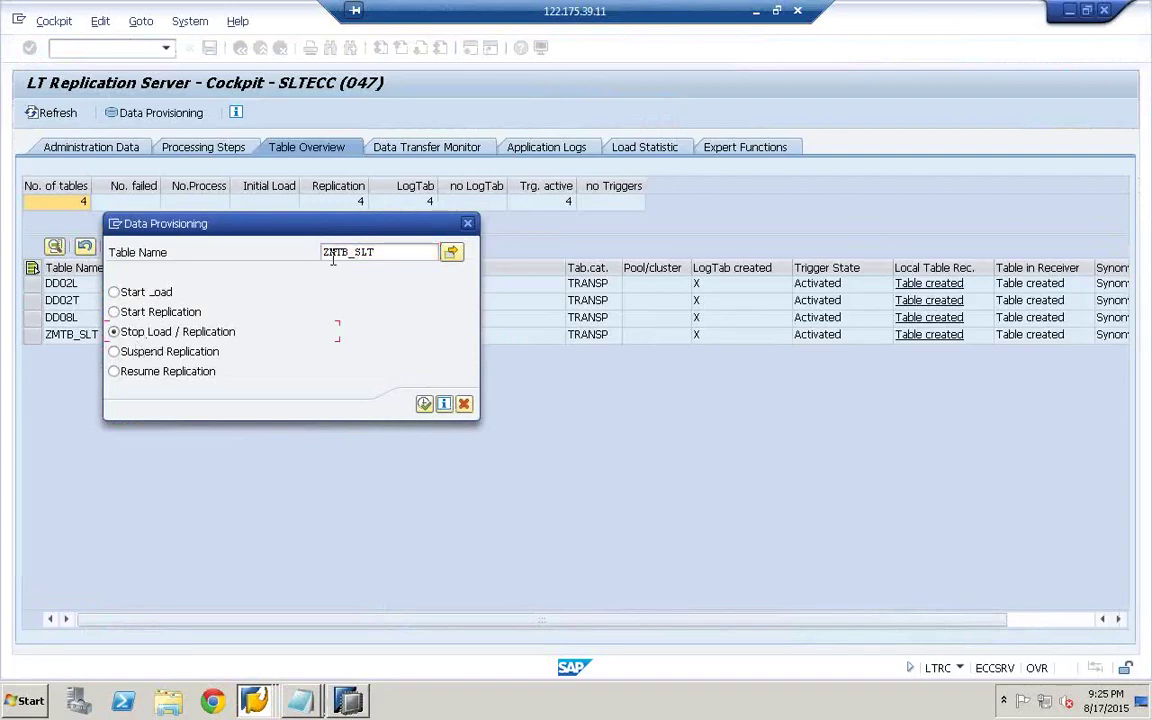
pyautogui.click(424, 404)
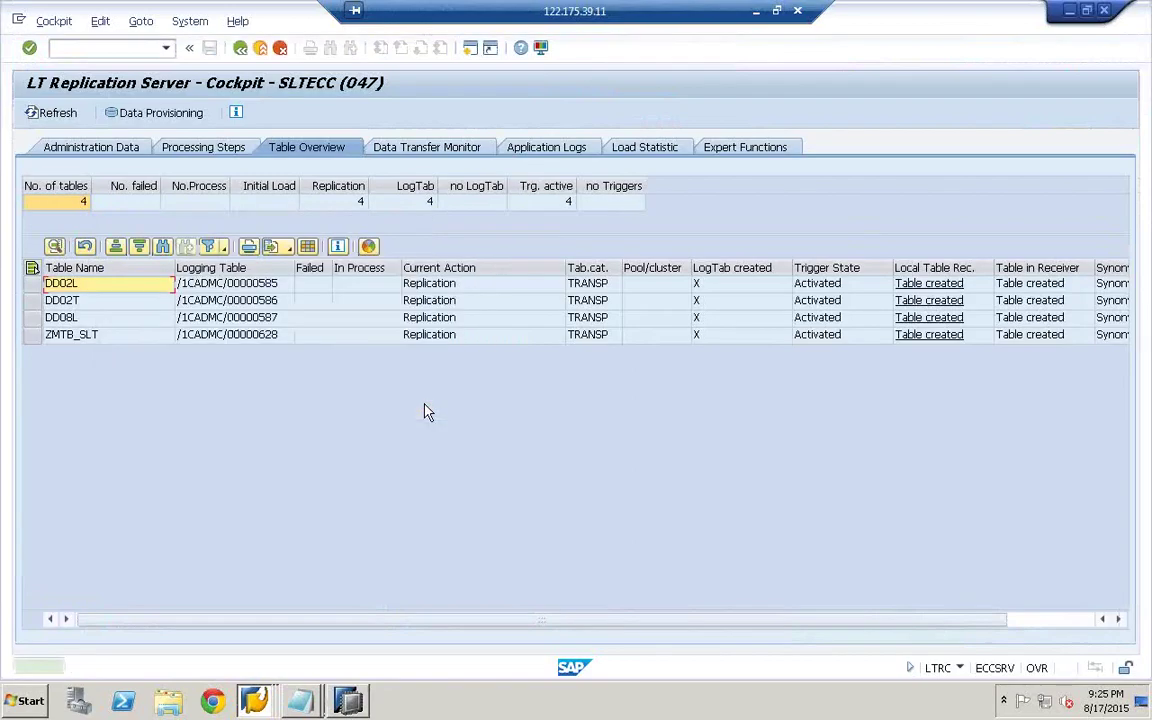
pyautogui.click(47, 113)
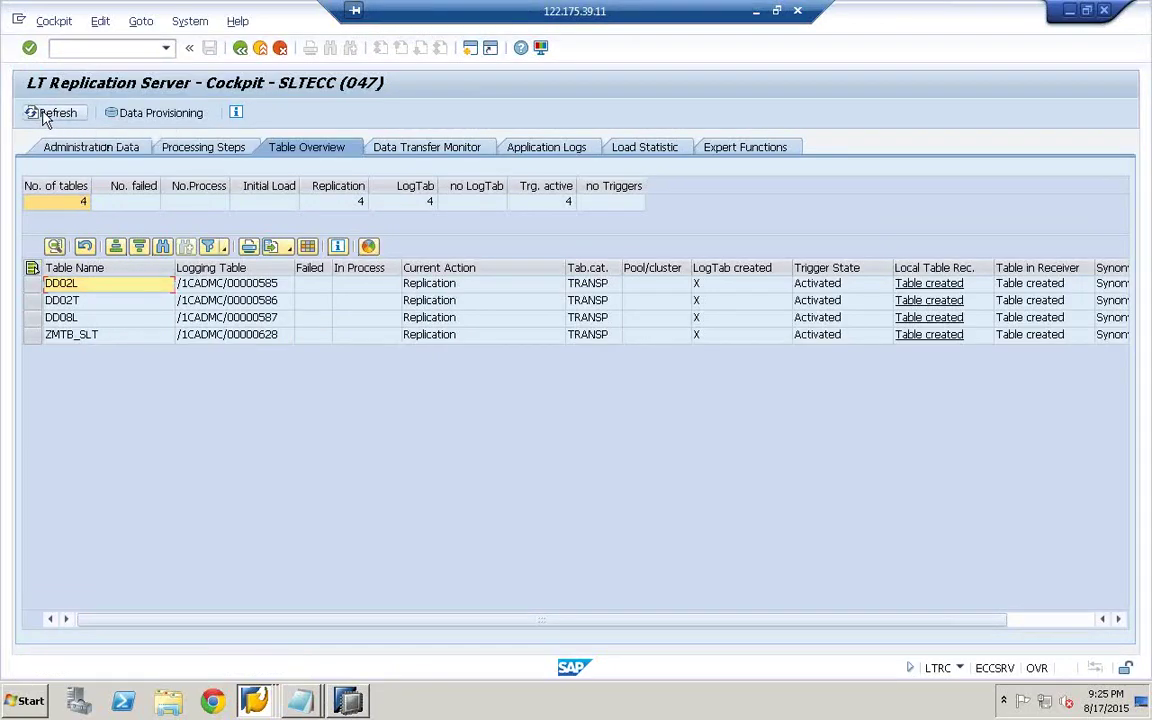
pyautogui.click(43, 117)
pyautogui.click(43, 117)
pyautogui.click(43, 117)
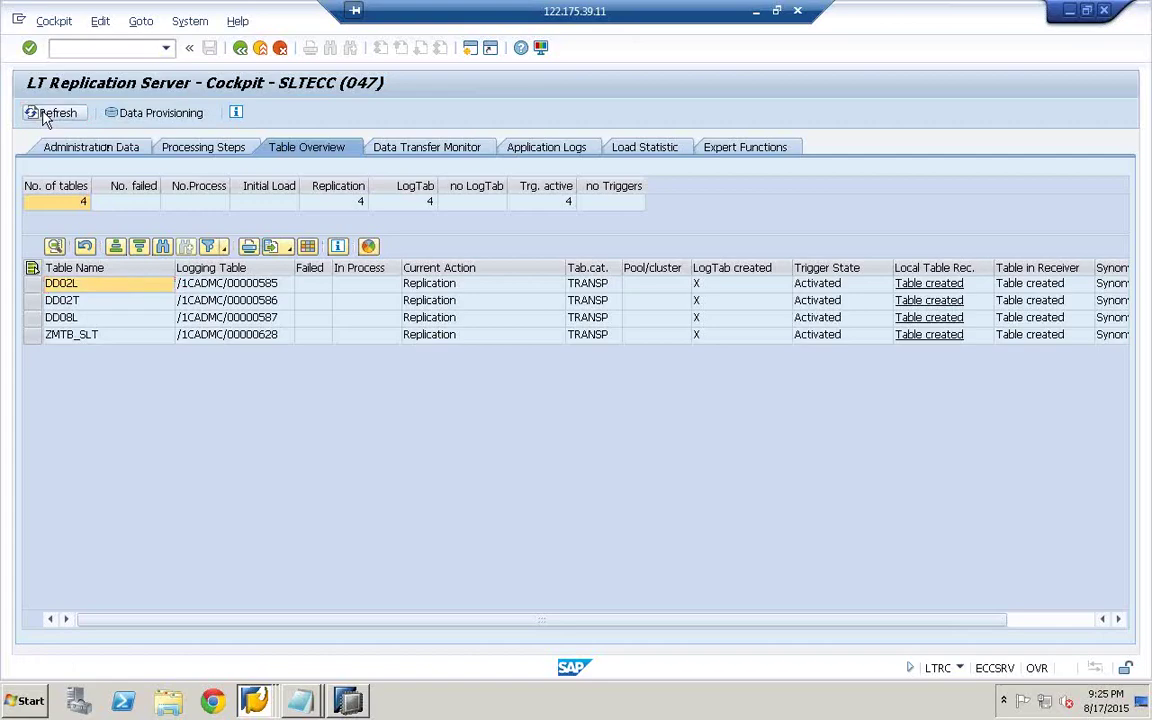
pyautogui.click(43, 117)
pyautogui.click(43, 117)
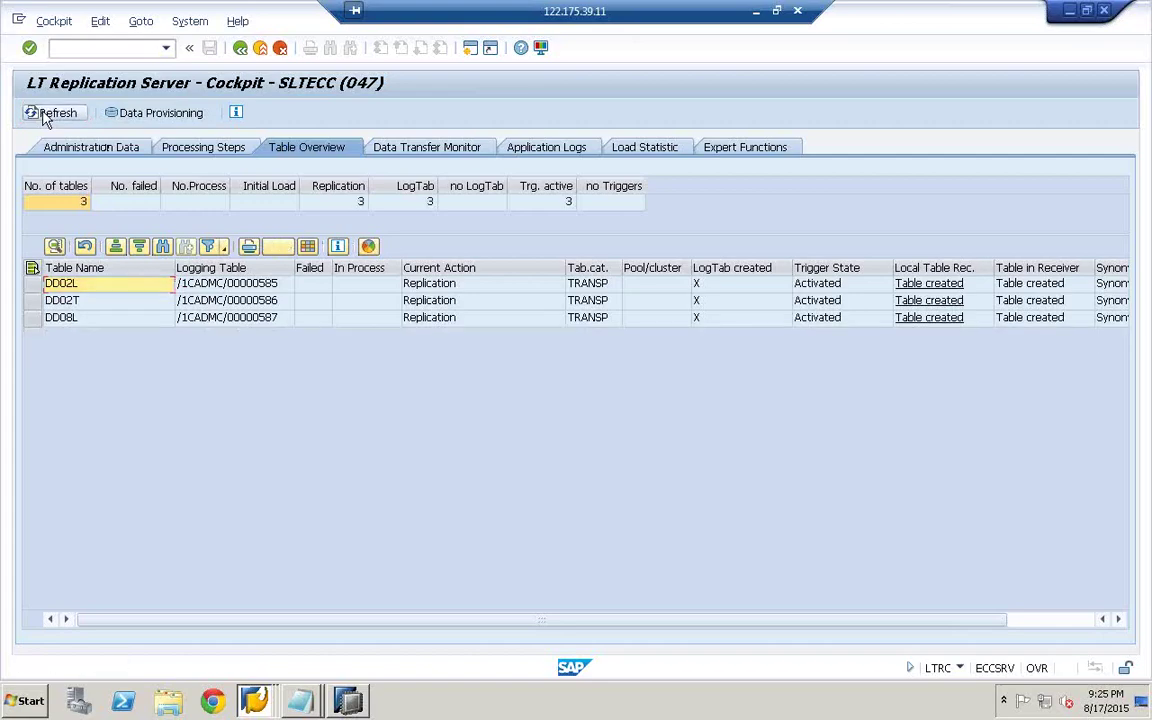
pyautogui.click(43, 117)
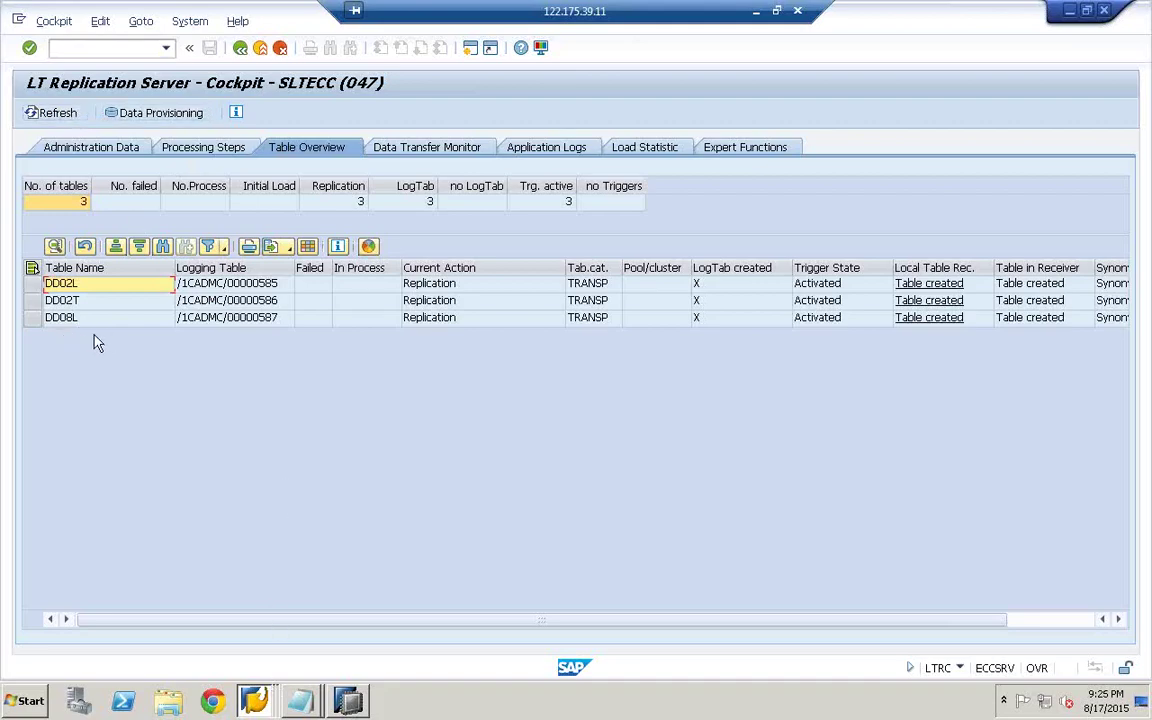
pyautogui.click(253, 702)
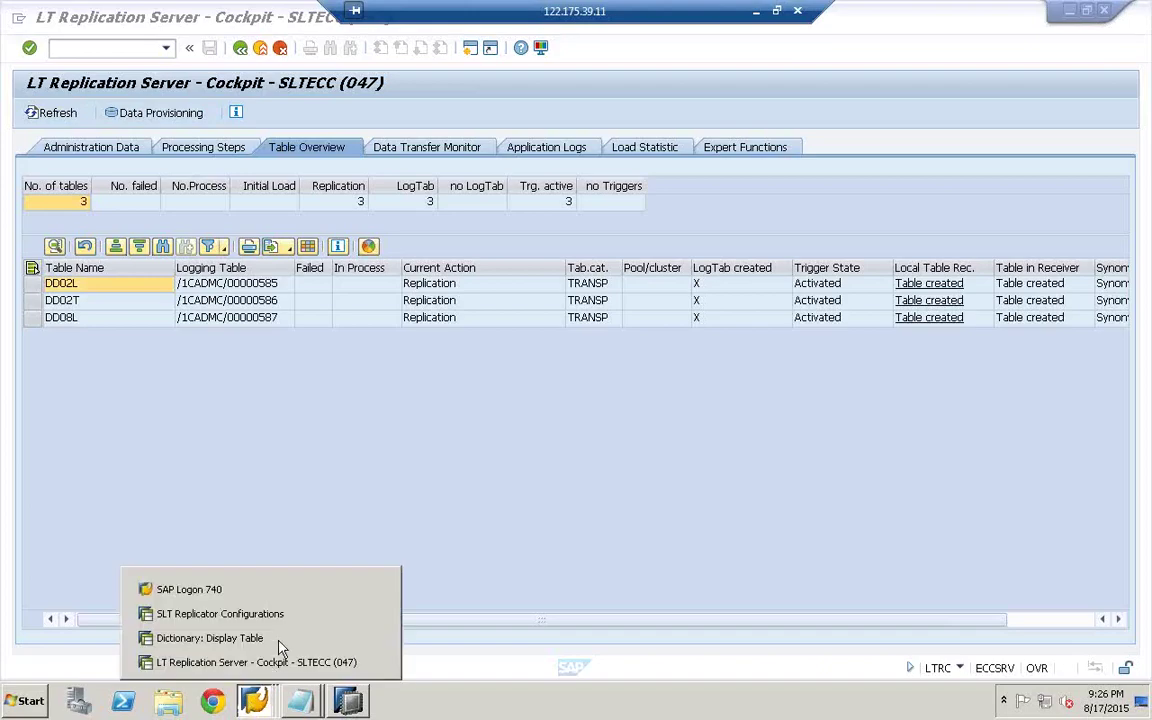
# - Enter ZSALESORDER6 as the target table type for ZMTB_SLT in the SLTECC configuration
pyautogui.click(257, 616)
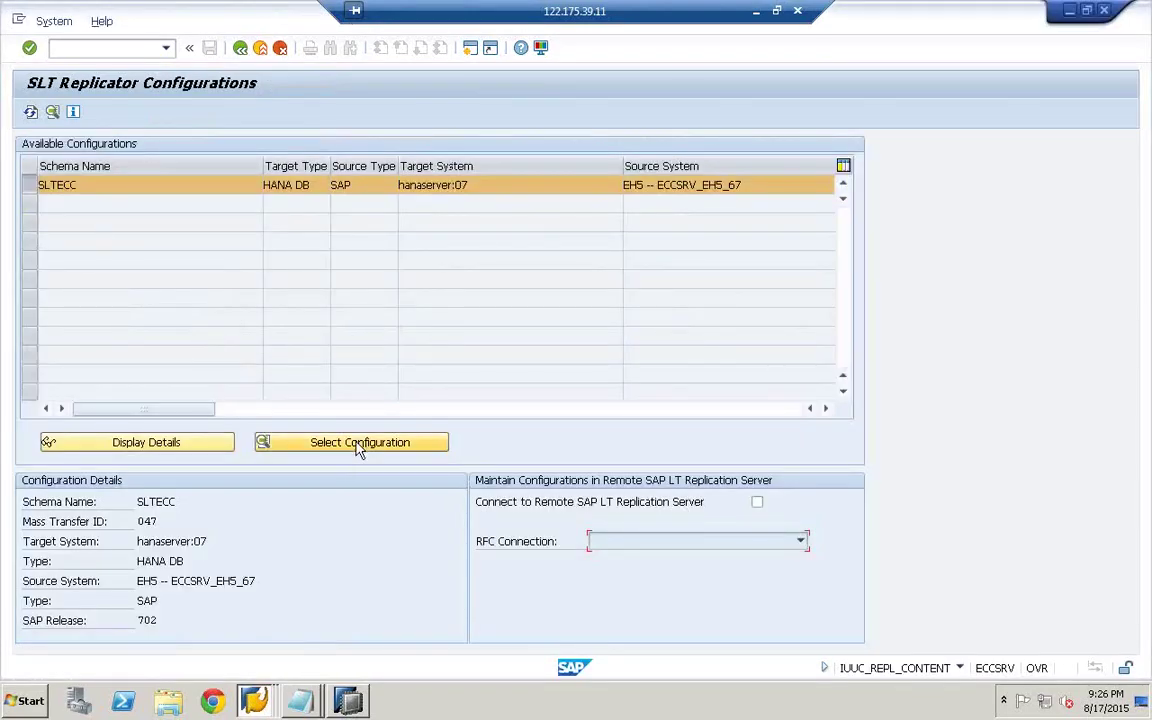
pyautogui.click(363, 443)
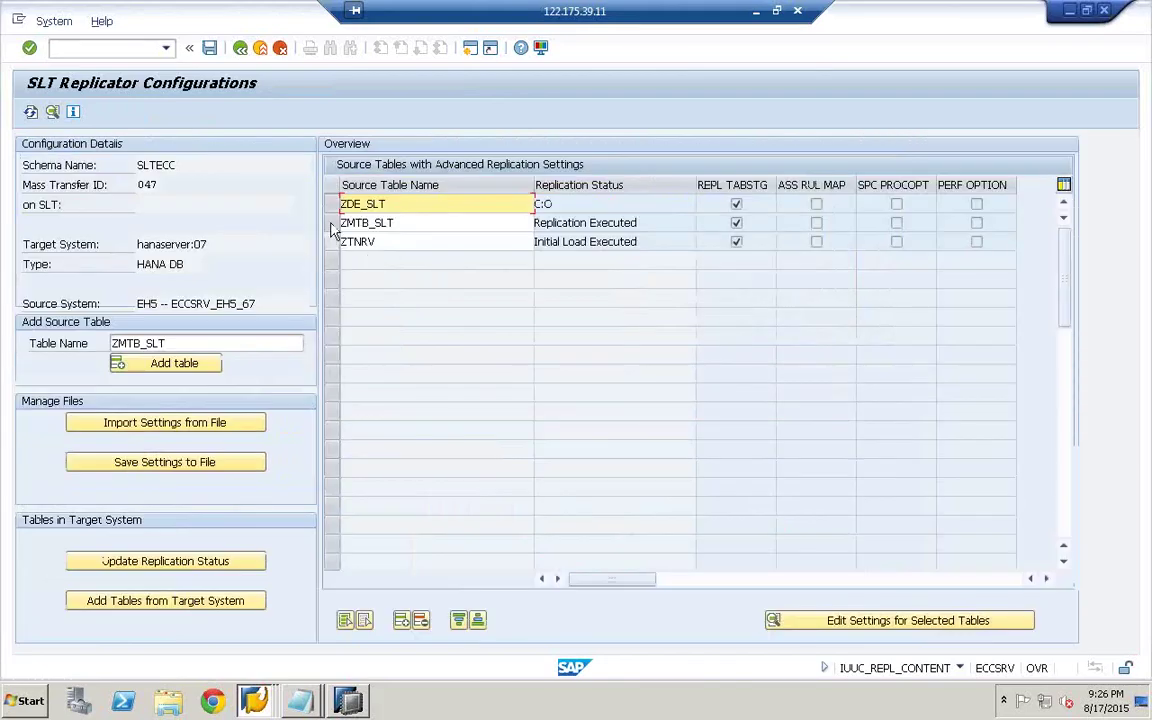
pyautogui.click(355, 228)
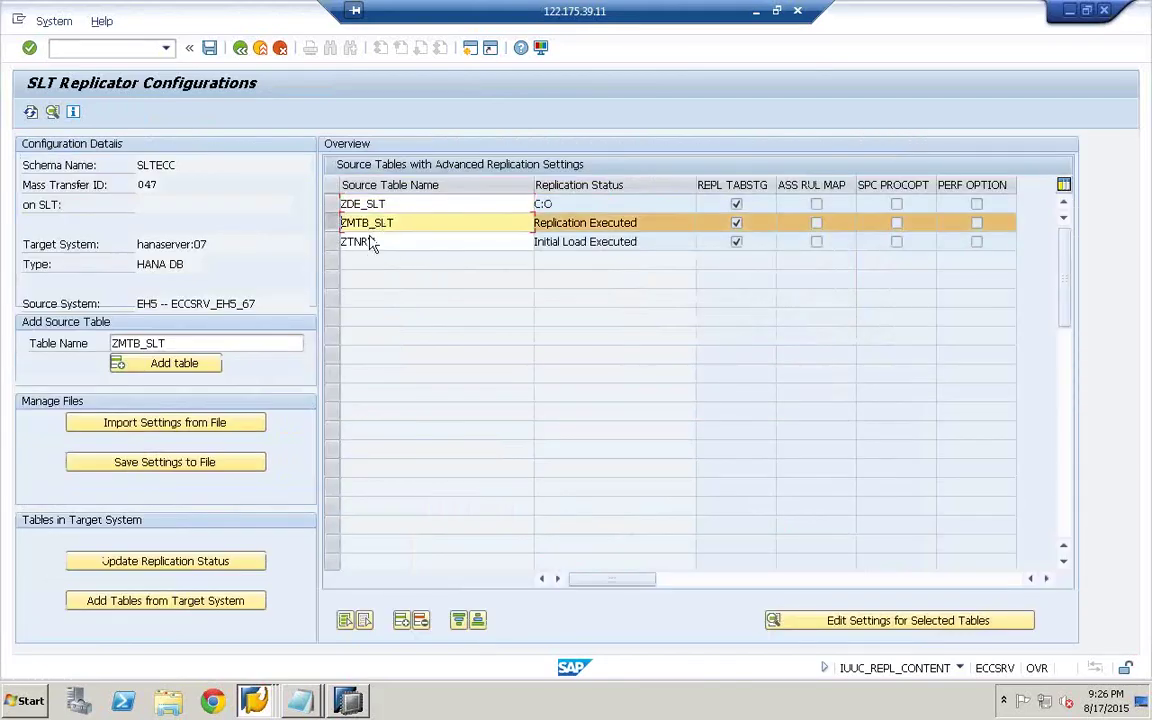
pyautogui.click(857, 624)
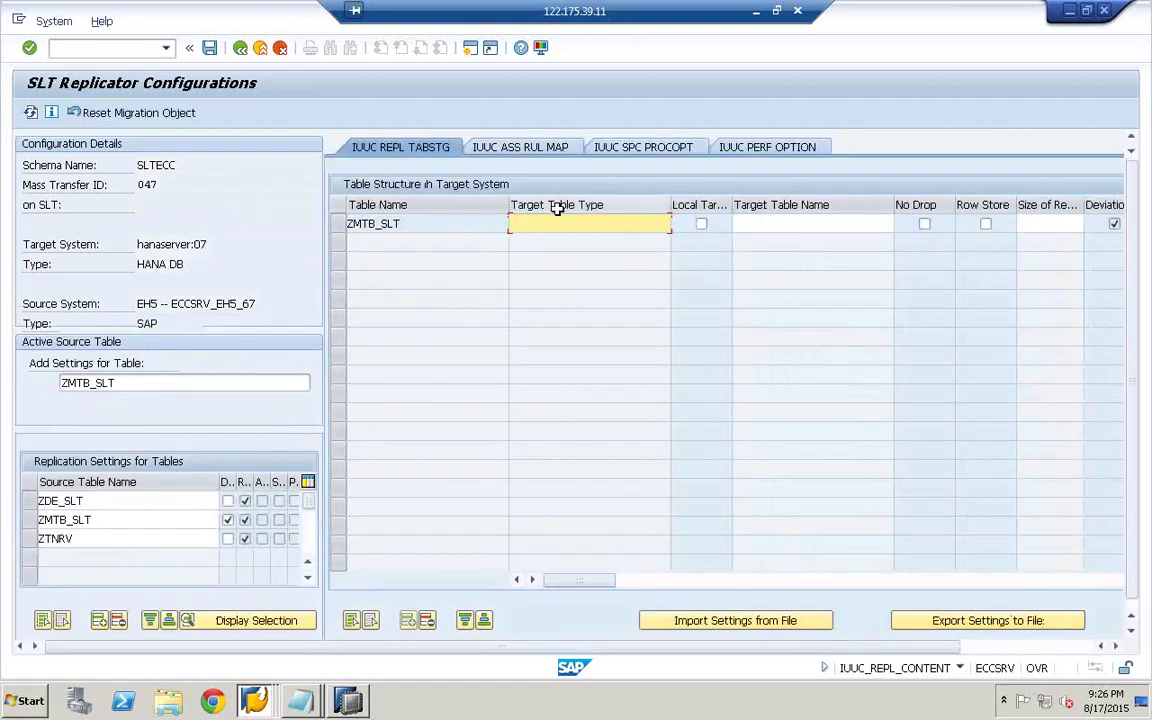
pyautogui.moveTo(408, 222); pyautogui.dragTo(318, 220)
pyautogui.hotkey('ctrl', 'c')
pyautogui.click(366, 228)
pyautogui.press('Tab')
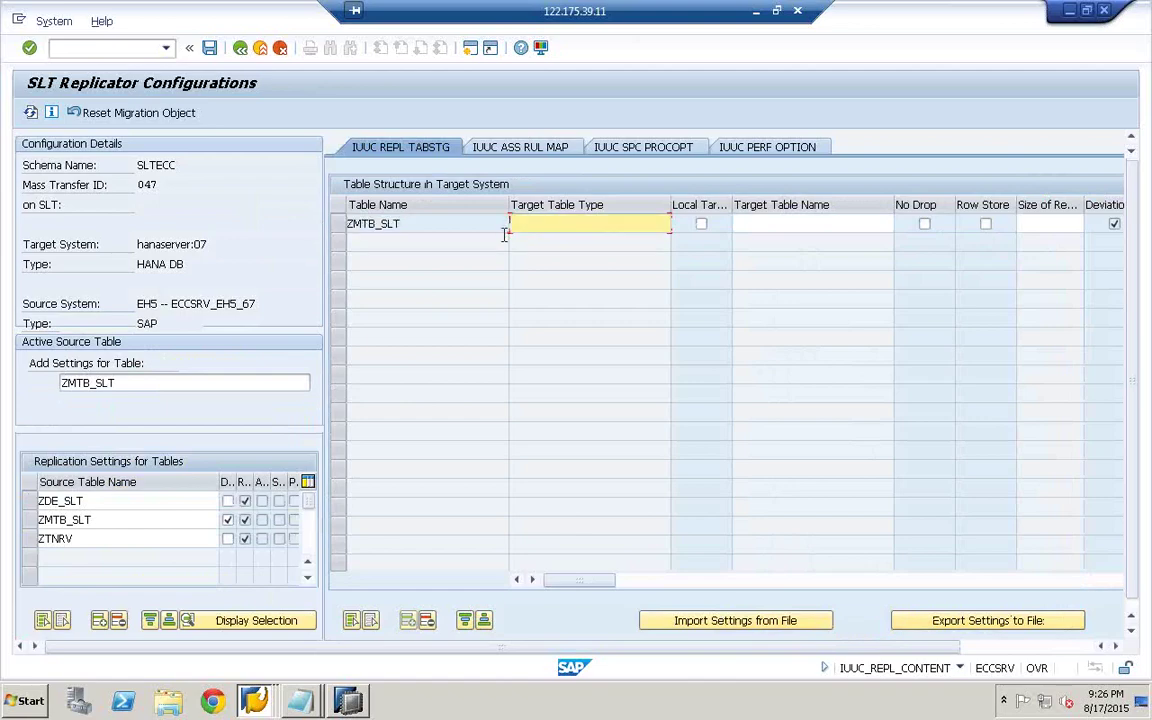
pyautogui.hotkey('ctrl', 'v')
# - Save the configuration change and back out to SAP Easy Access
pyautogui.click(210, 47)
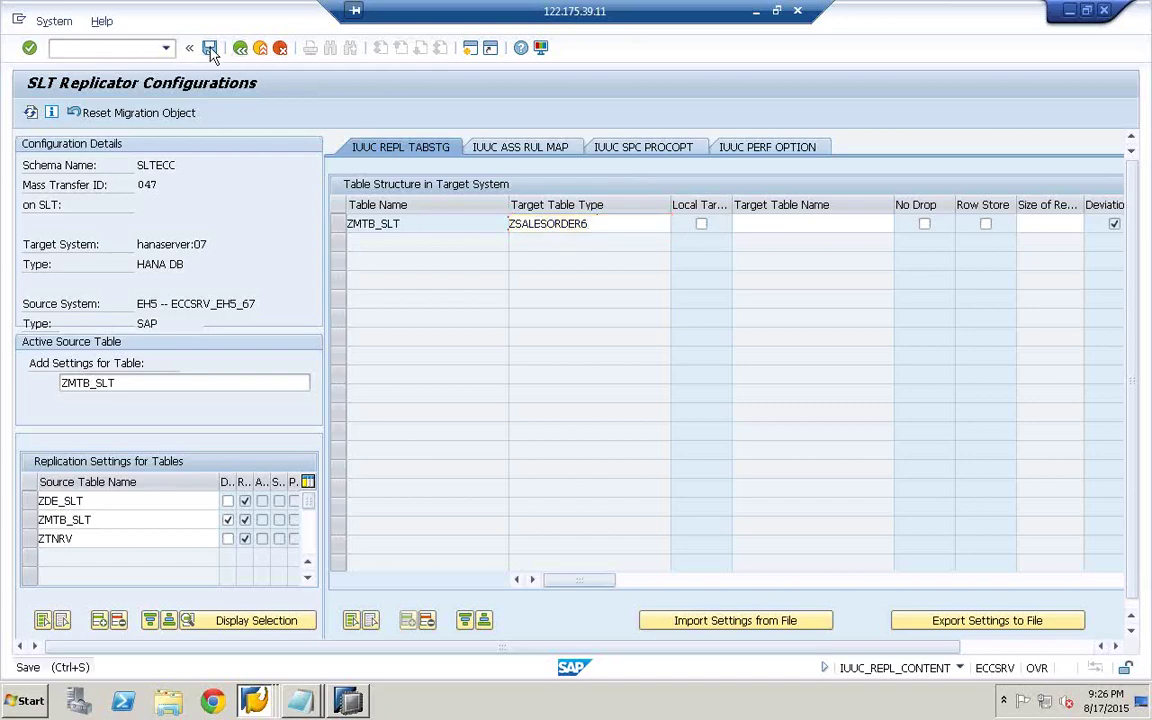
pyautogui.click(432, 505)
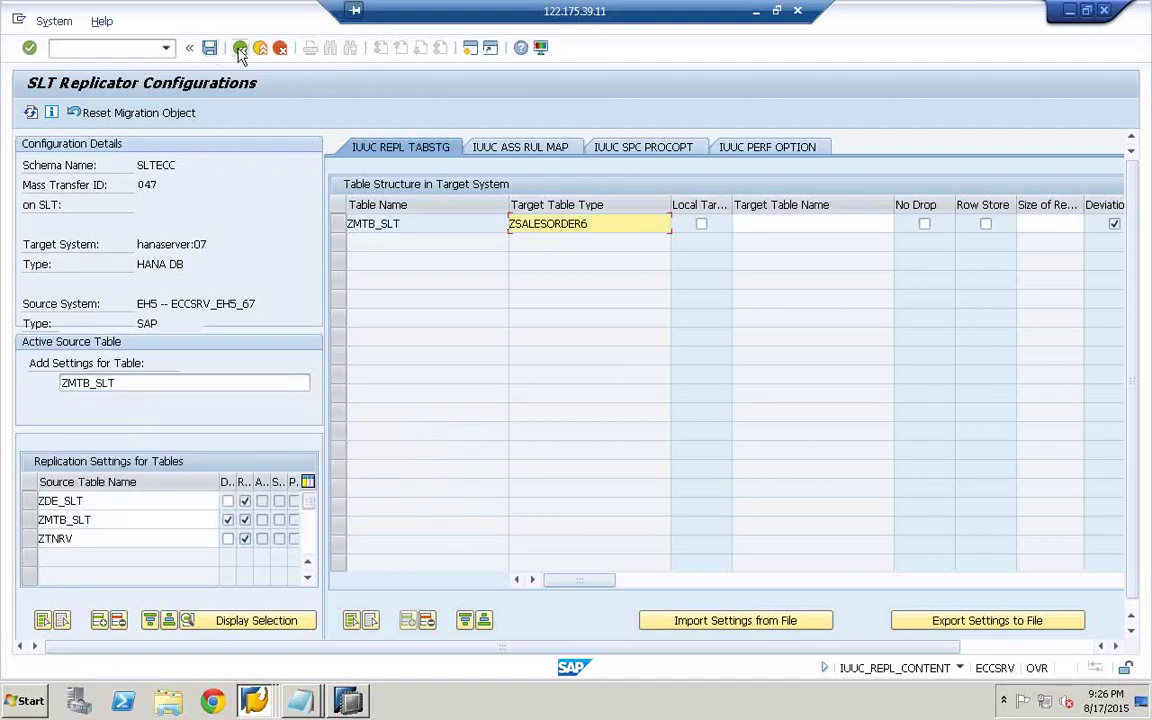
pyautogui.click(240, 48)
pyautogui.click(210, 48)
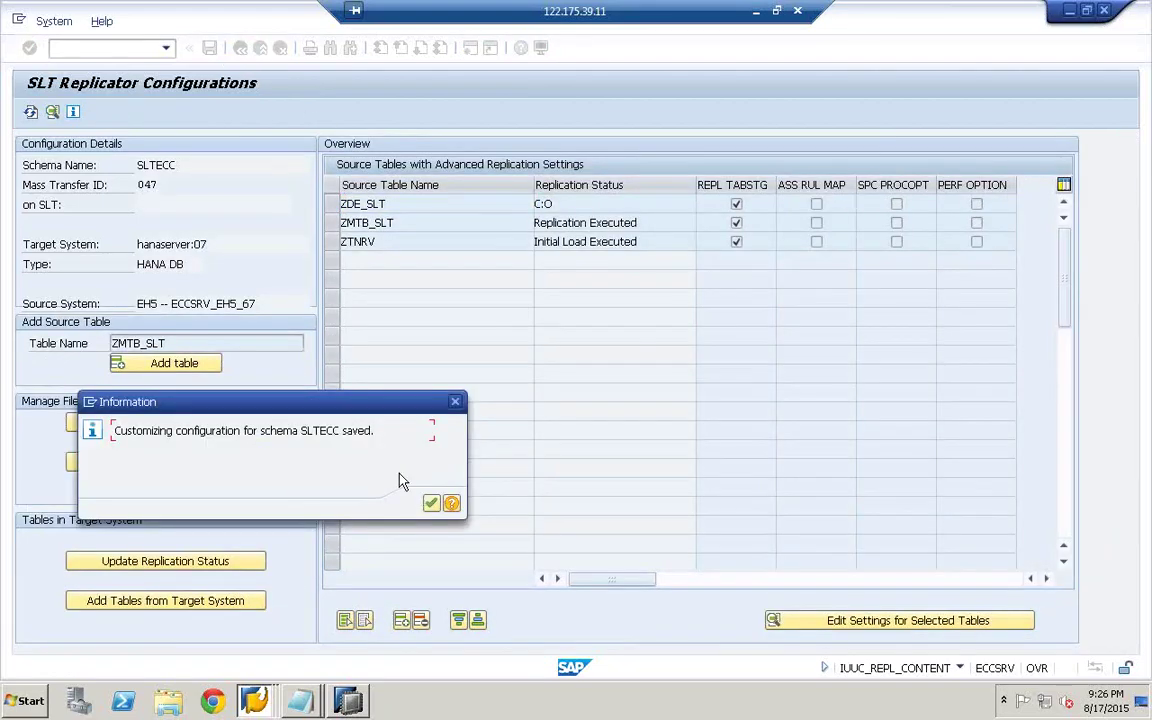
pyautogui.click(432, 505)
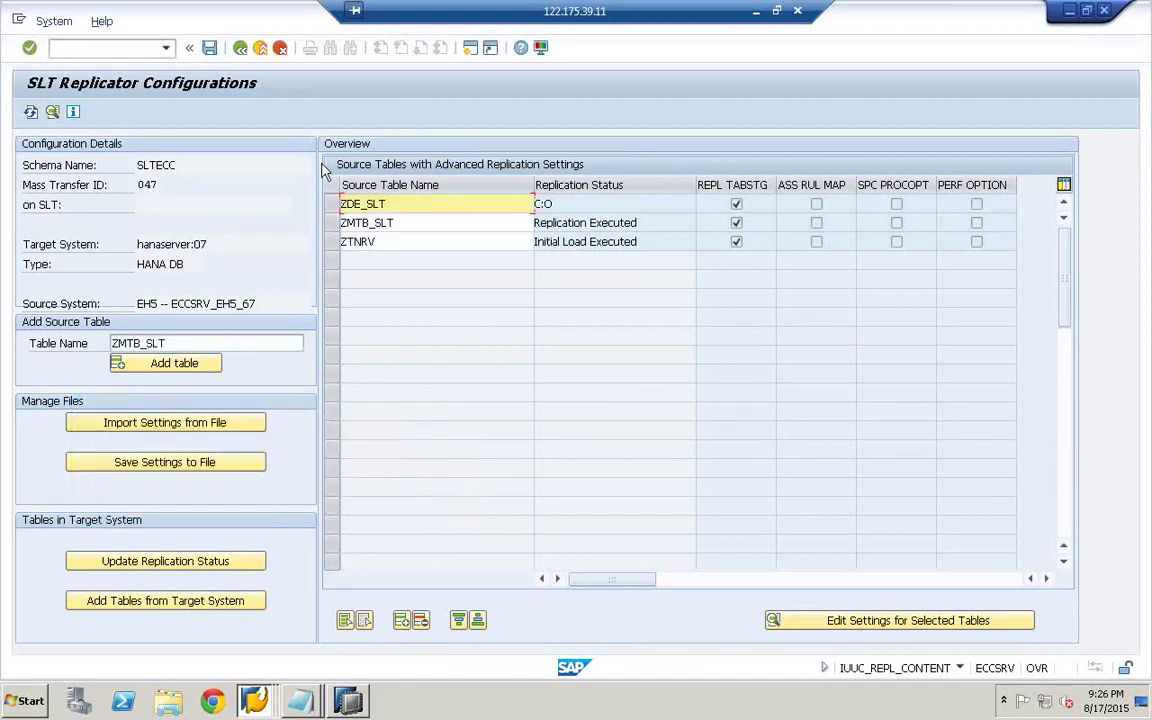
pyautogui.click(240, 48)
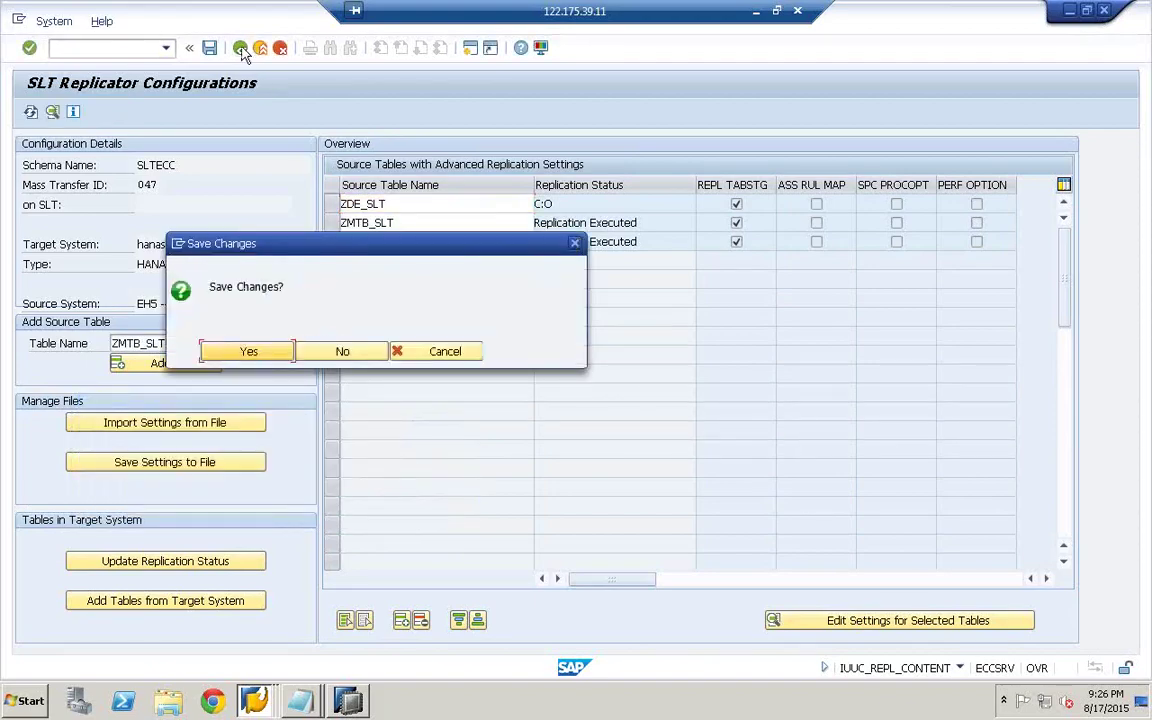
pyautogui.click(249, 353)
pyautogui.click(432, 504)
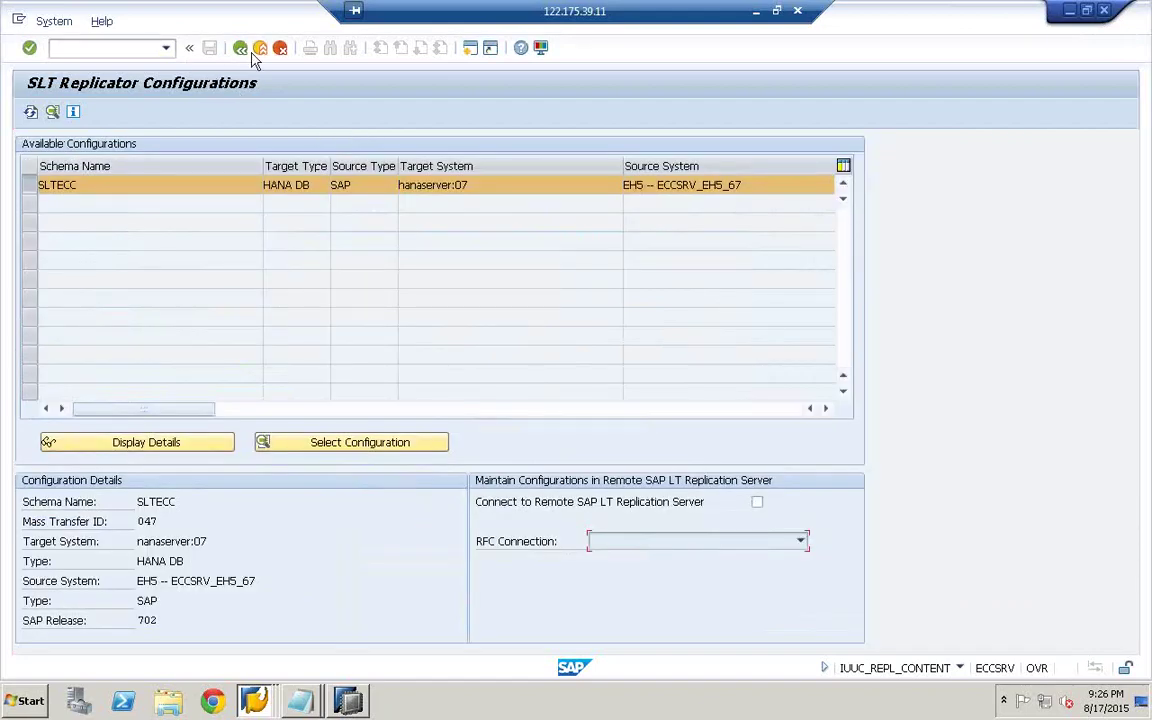
pyautogui.click(240, 48)
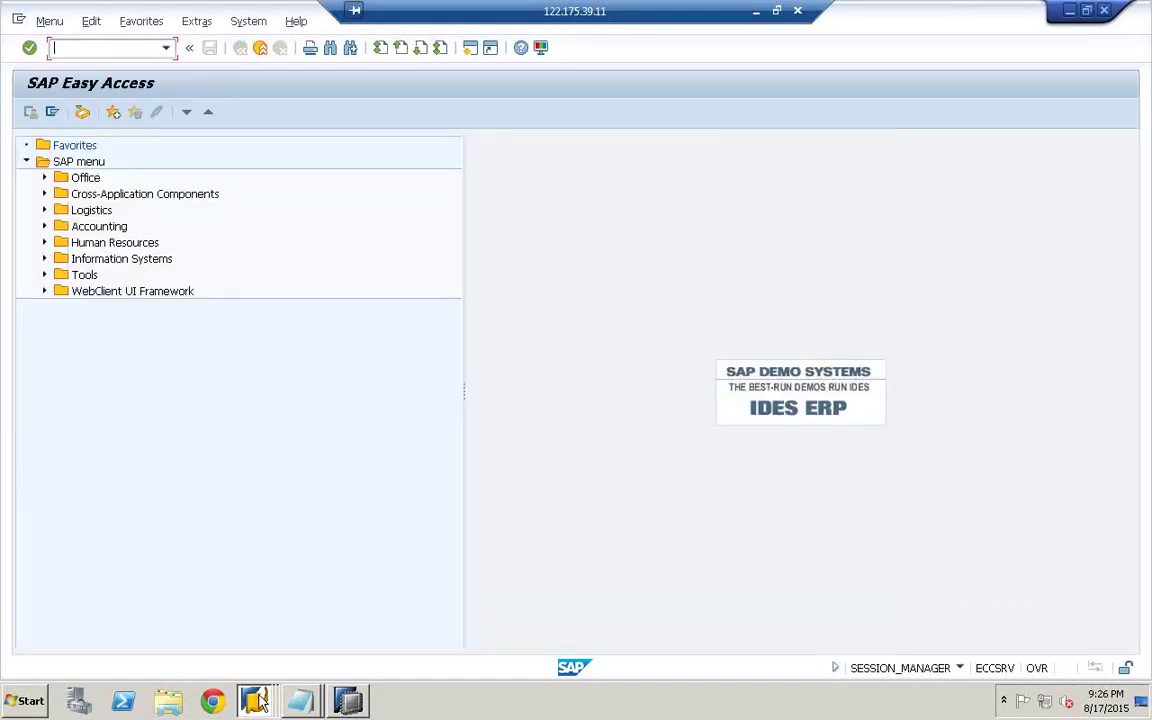
# - Restart ZMTB_SLT replication in the LTRC cockpit, confirm its Initial Load, and switch to HANA Studio
pyautogui.moveTo(256, 700)
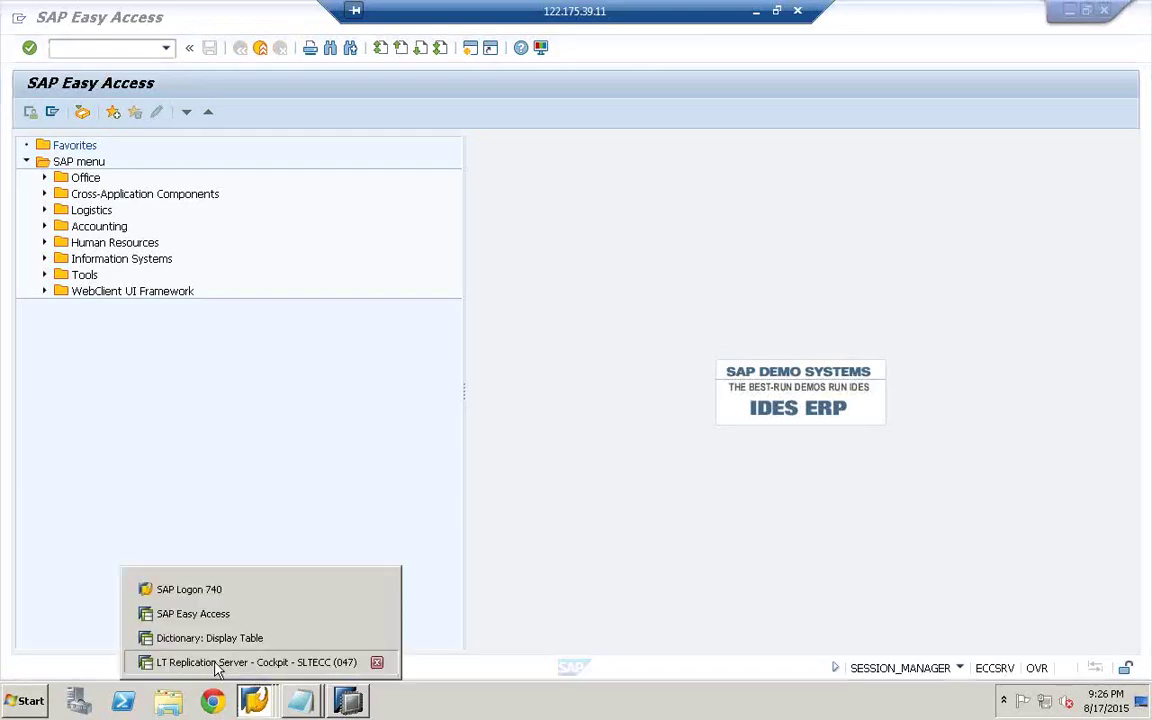
pyautogui.click(218, 664)
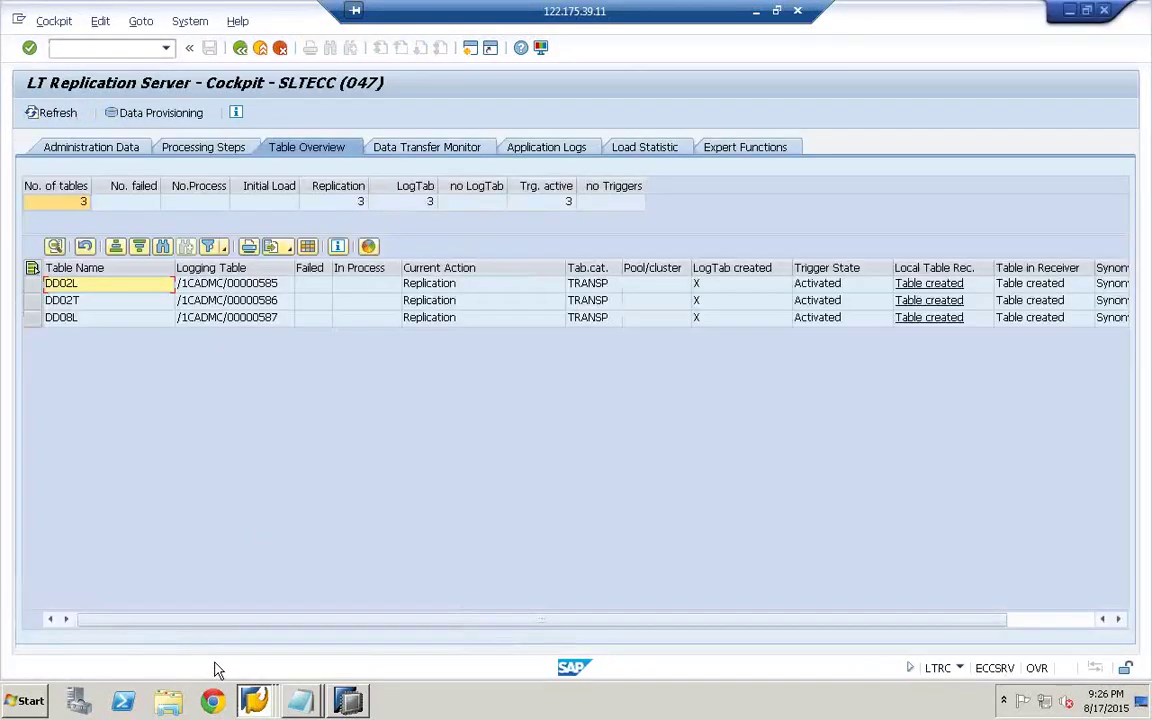
pyautogui.click(135, 114)
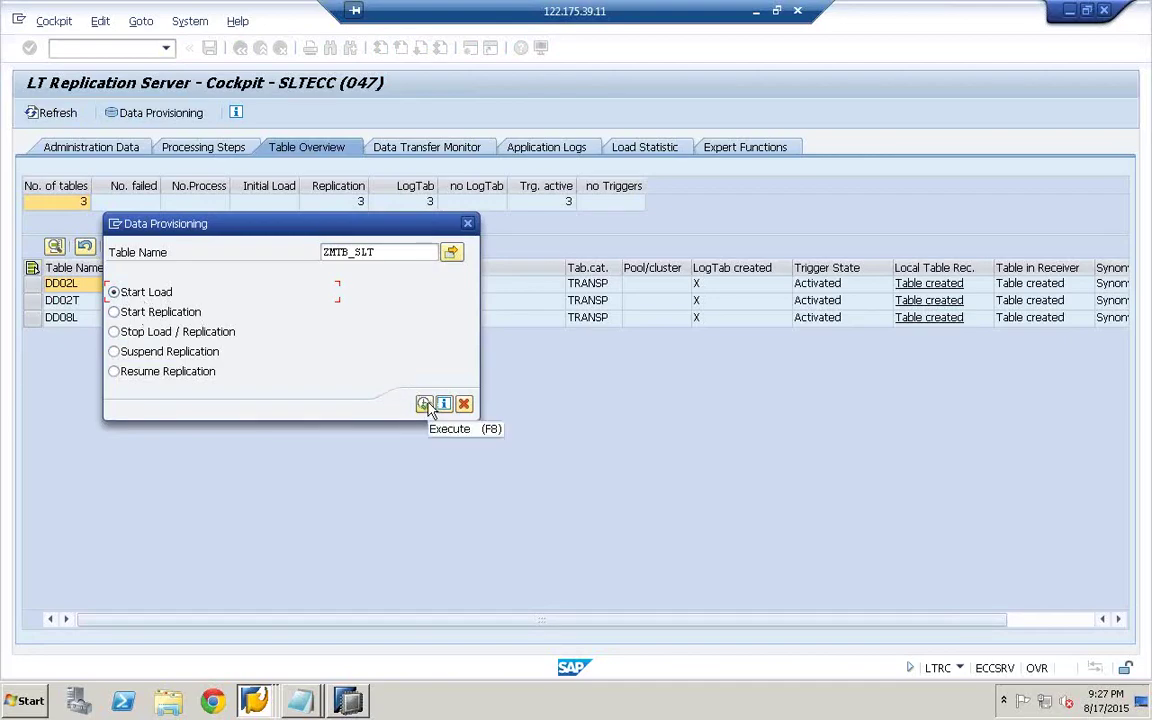
pyautogui.click(153, 312)
pyautogui.click(424, 404)
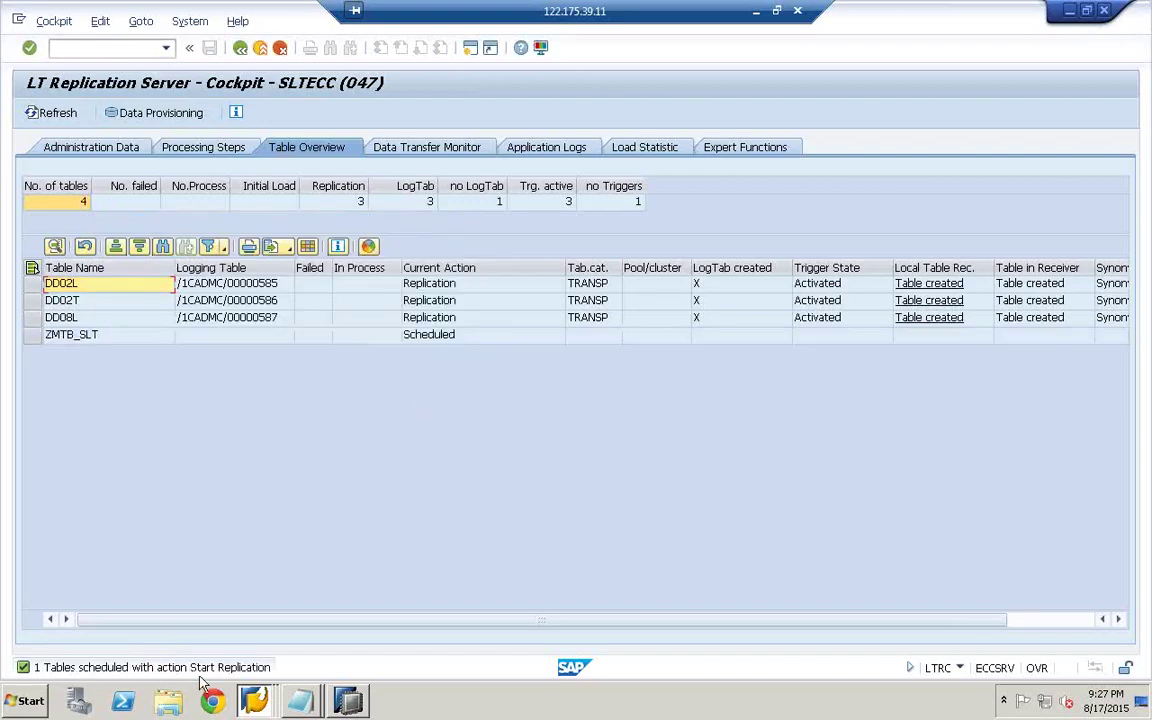
pyautogui.click(57, 114)
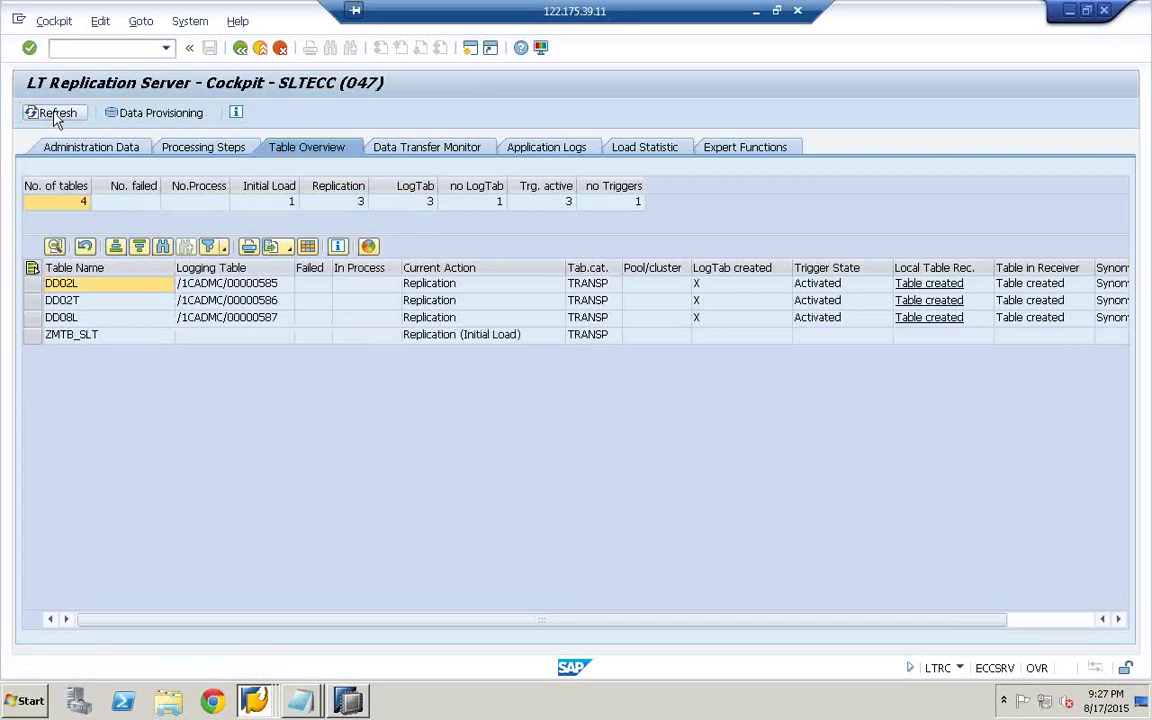
pyautogui.click(350, 703)
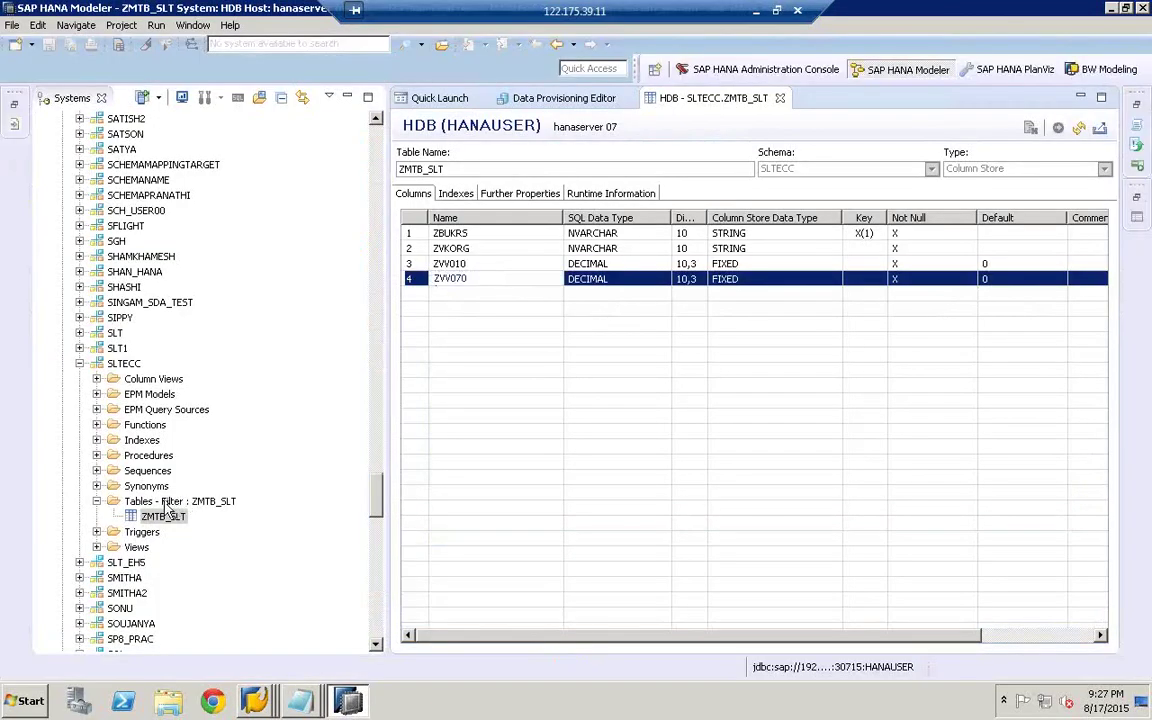
# - Refresh the SLTECC Tables folder filtered to ZMTB_SLT twice
pyautogui.rightClick(165, 503)
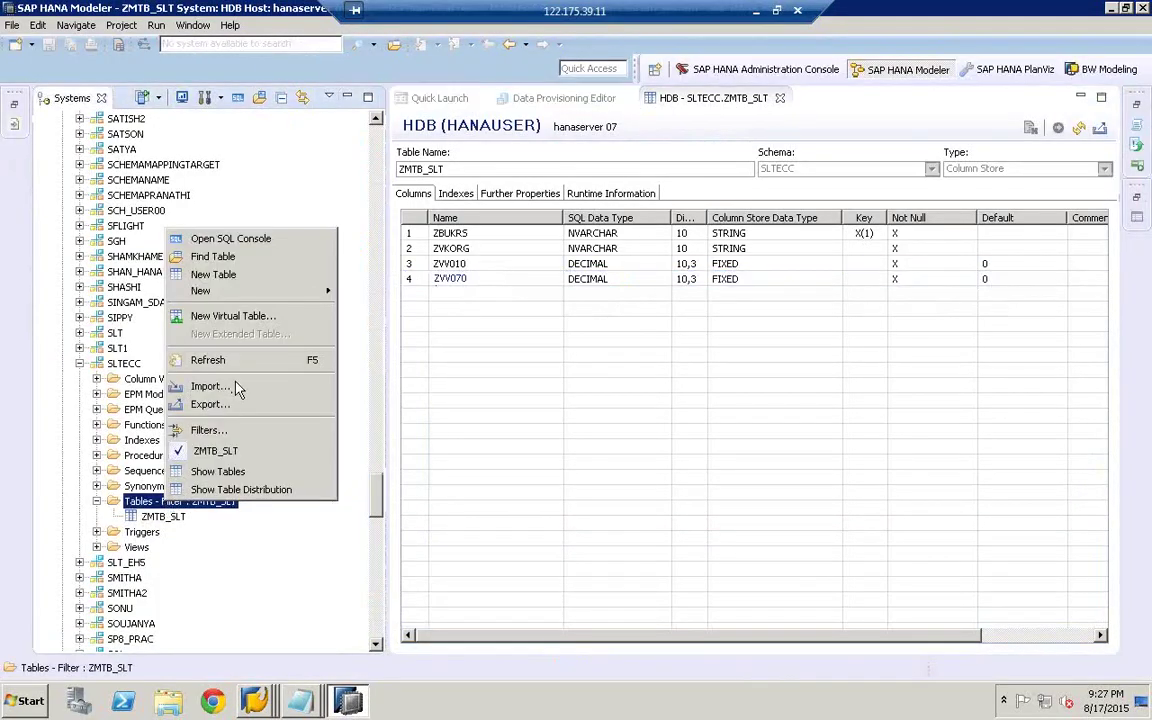
pyautogui.click(239, 362)
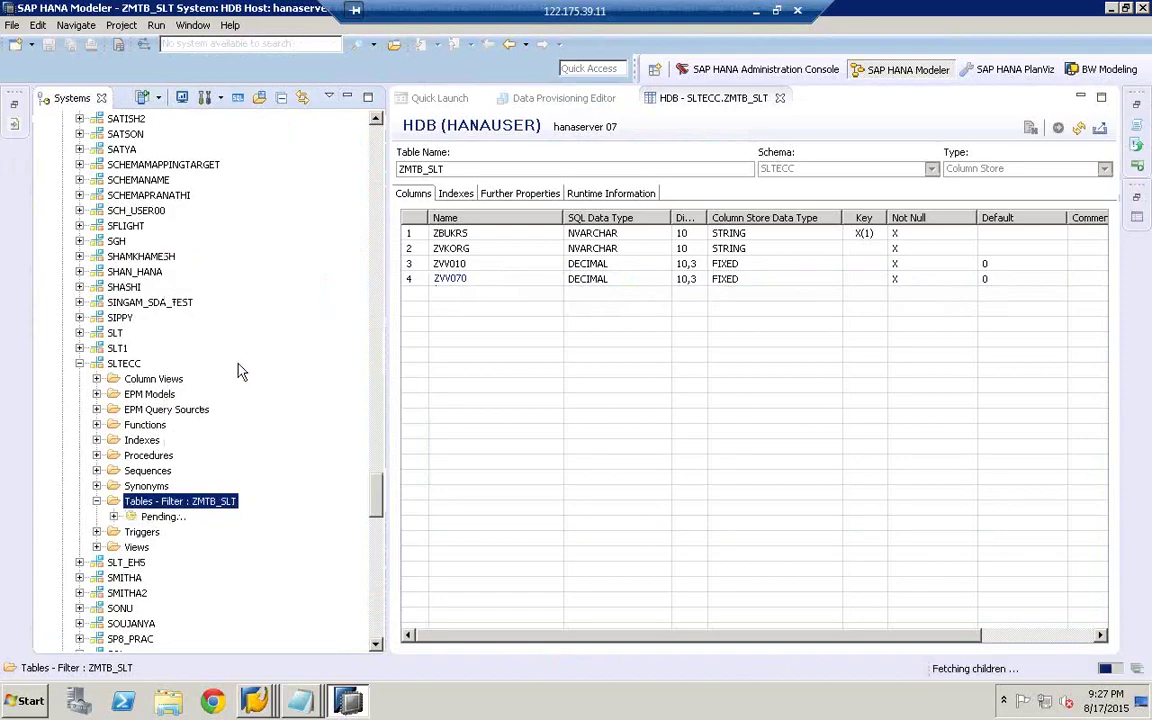
pyautogui.rightClick(167, 500)
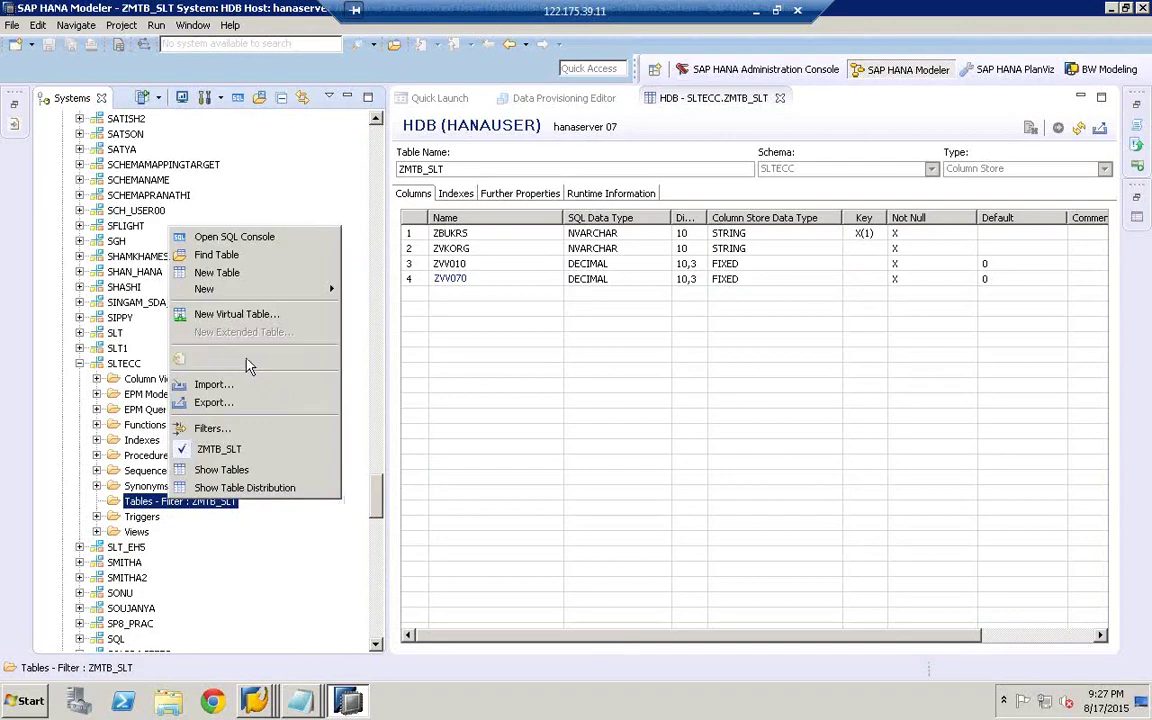
pyautogui.click(249, 360)
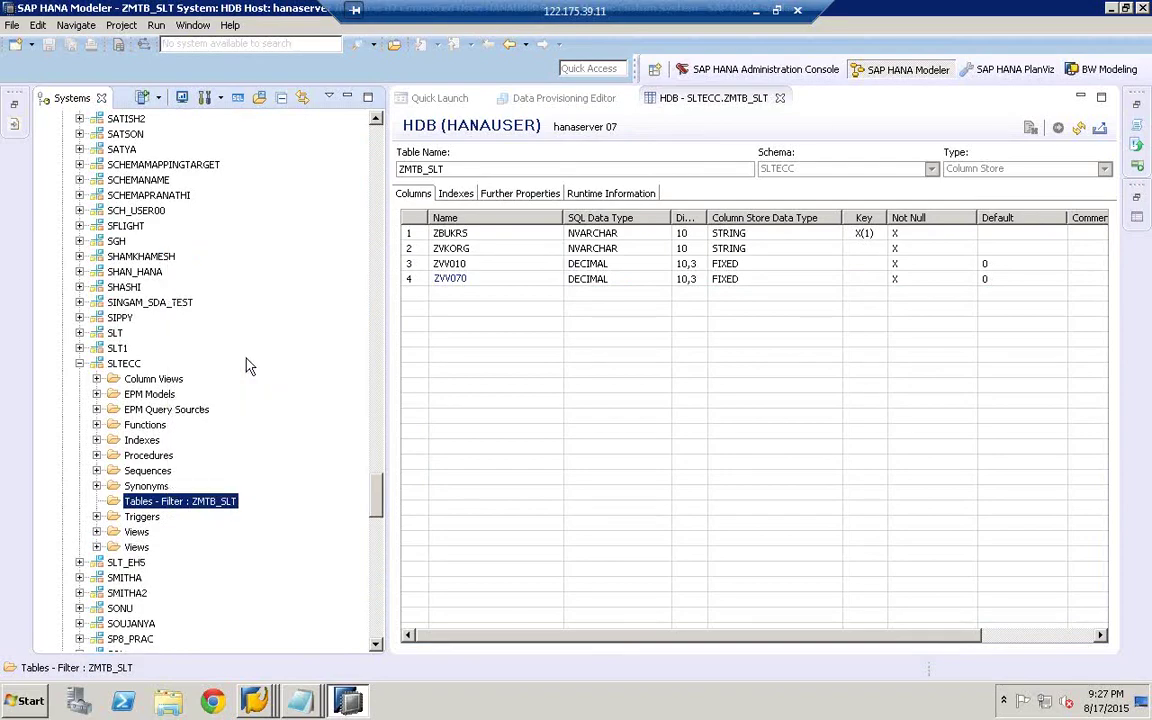
# - Remove the ZMTB_SLT filter and show the Data Provisioning Editor status list
pyautogui.rightClick(167, 505)
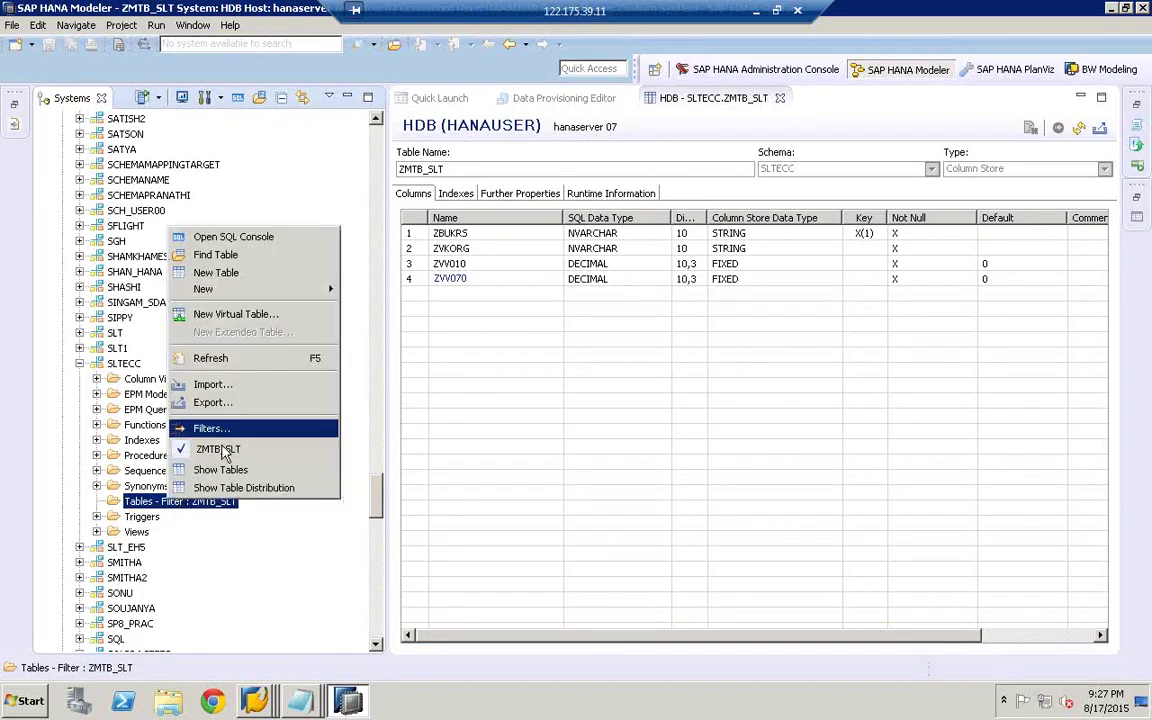
pyautogui.click(226, 452)
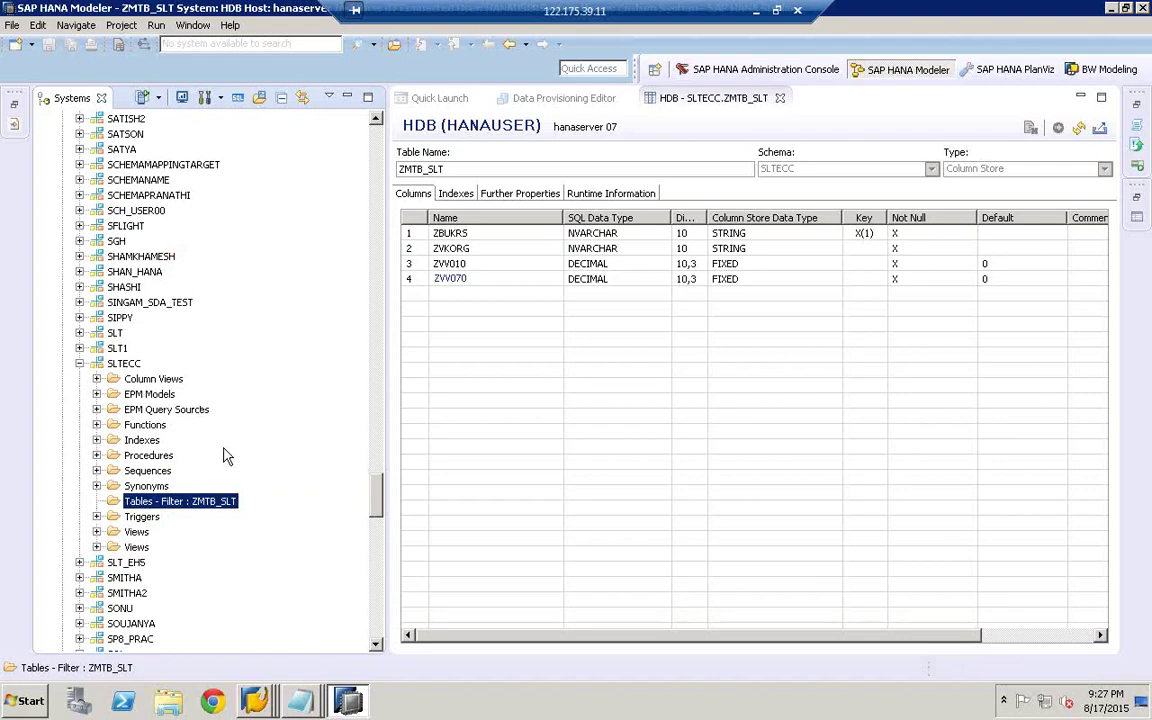
pyautogui.click(378, 645)
pyautogui.click(565, 98)
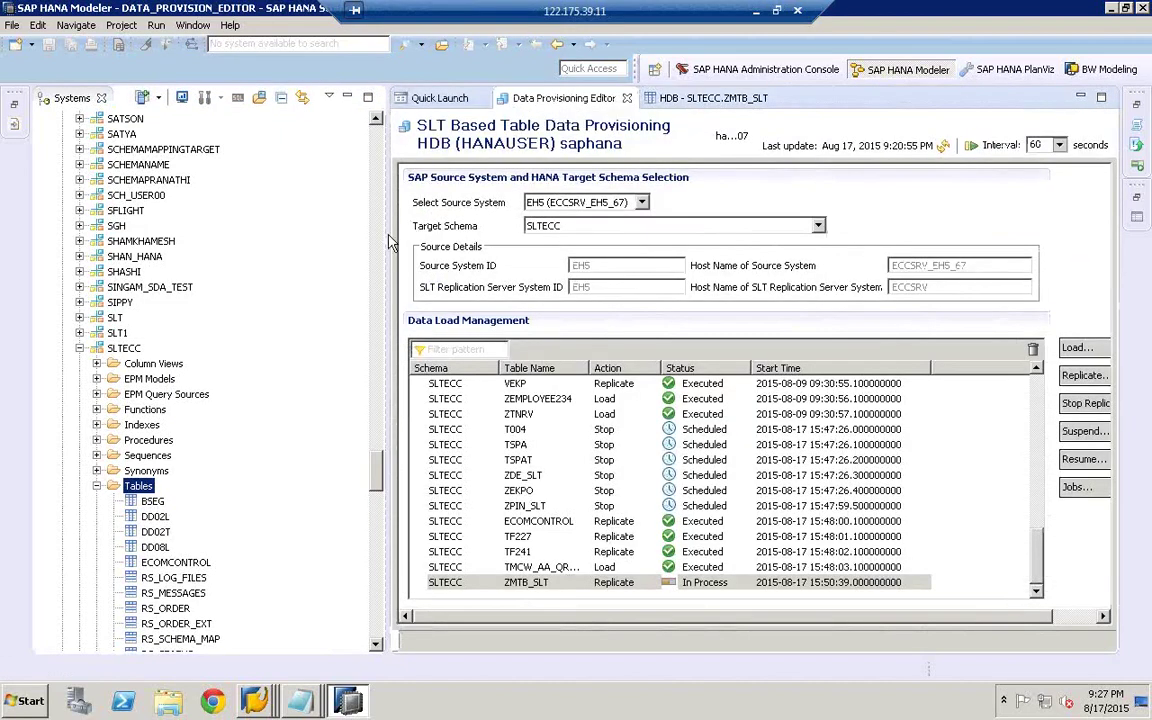
# - Widen the status list and refresh it and the SLTECC Tables folder repeatedly
pyautogui.moveTo(386, 442); pyautogui.dragTo(292, 442)
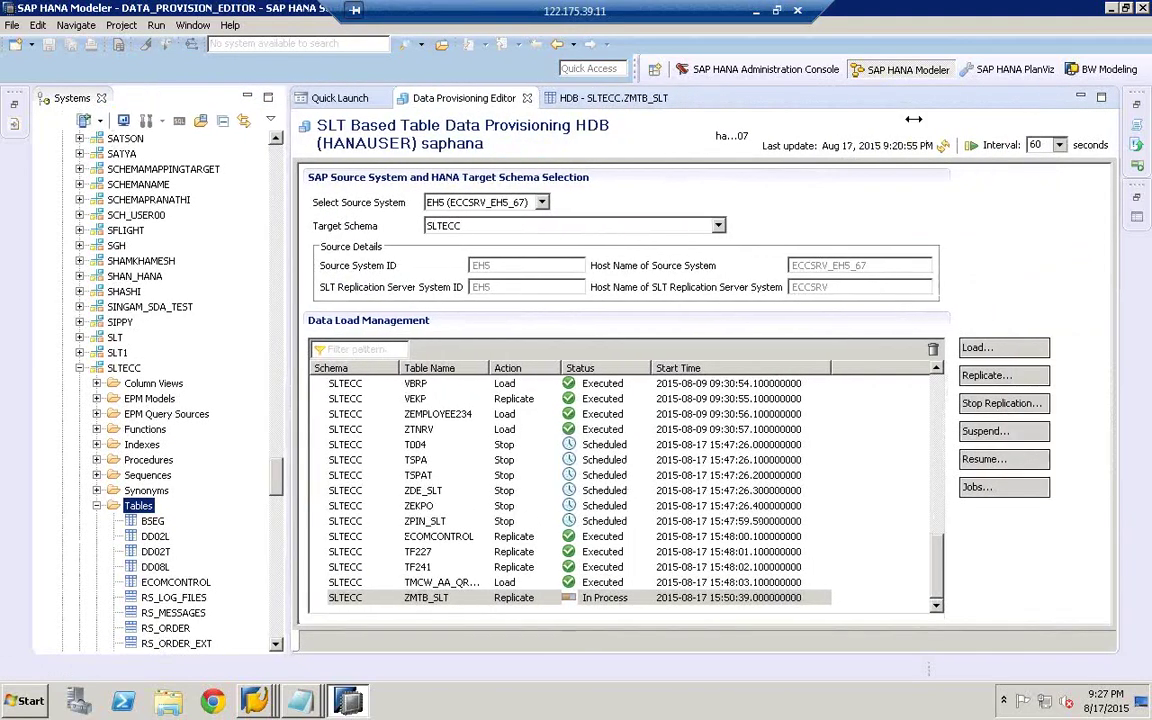
pyautogui.click(944, 147)
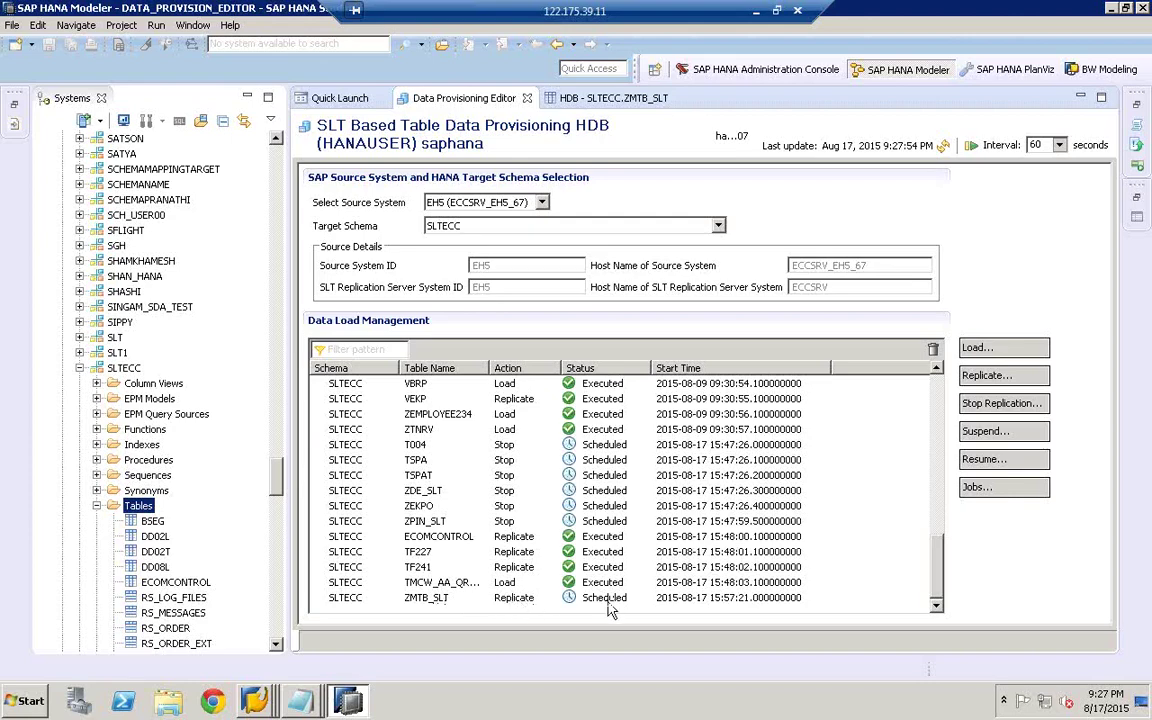
pyautogui.moveTo(280, 485)
pyautogui.mouseDown()
pyautogui.moveTo(278, 575)
pyautogui.moveTo(278, 469)
pyautogui.mouseUp()
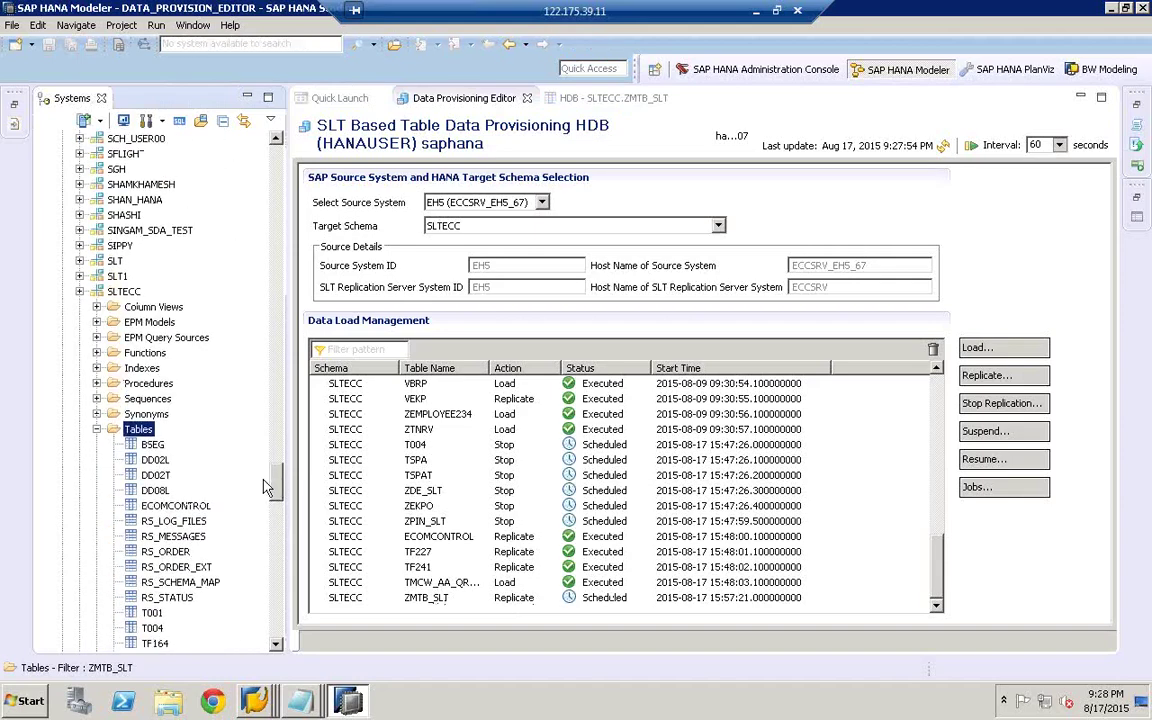
pyautogui.rightClick(135, 432)
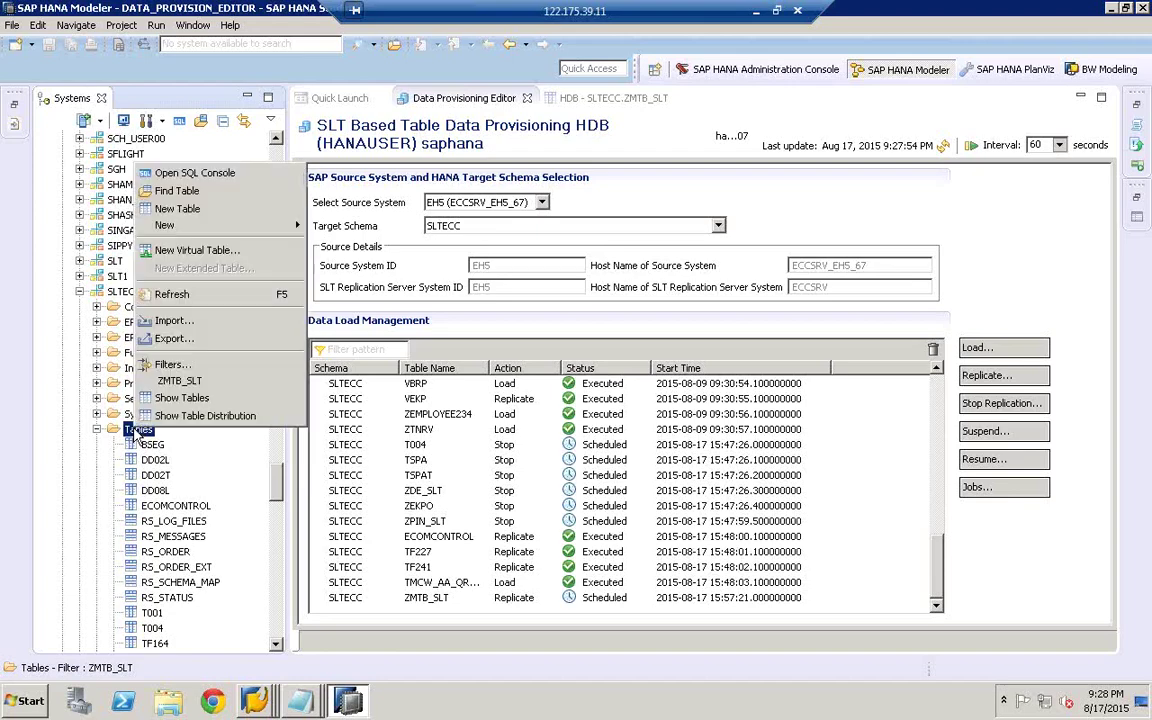
pyautogui.click(185, 305)
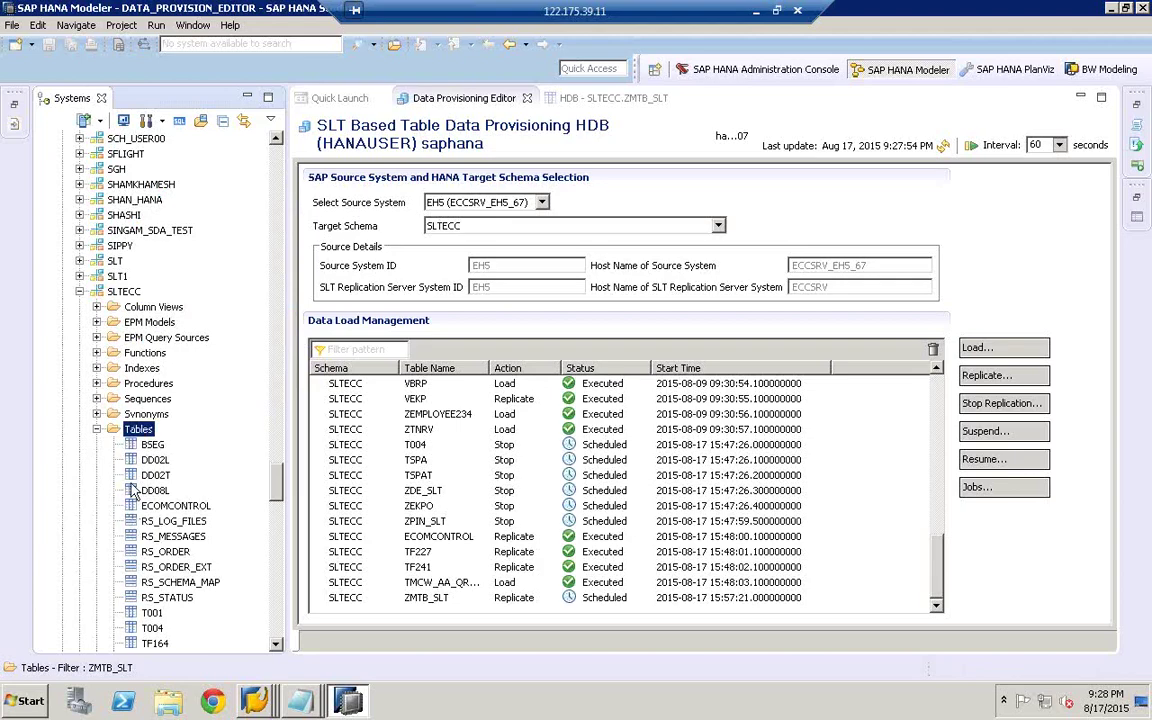
pyautogui.moveTo(277, 494); pyautogui.dragTo(278, 522)
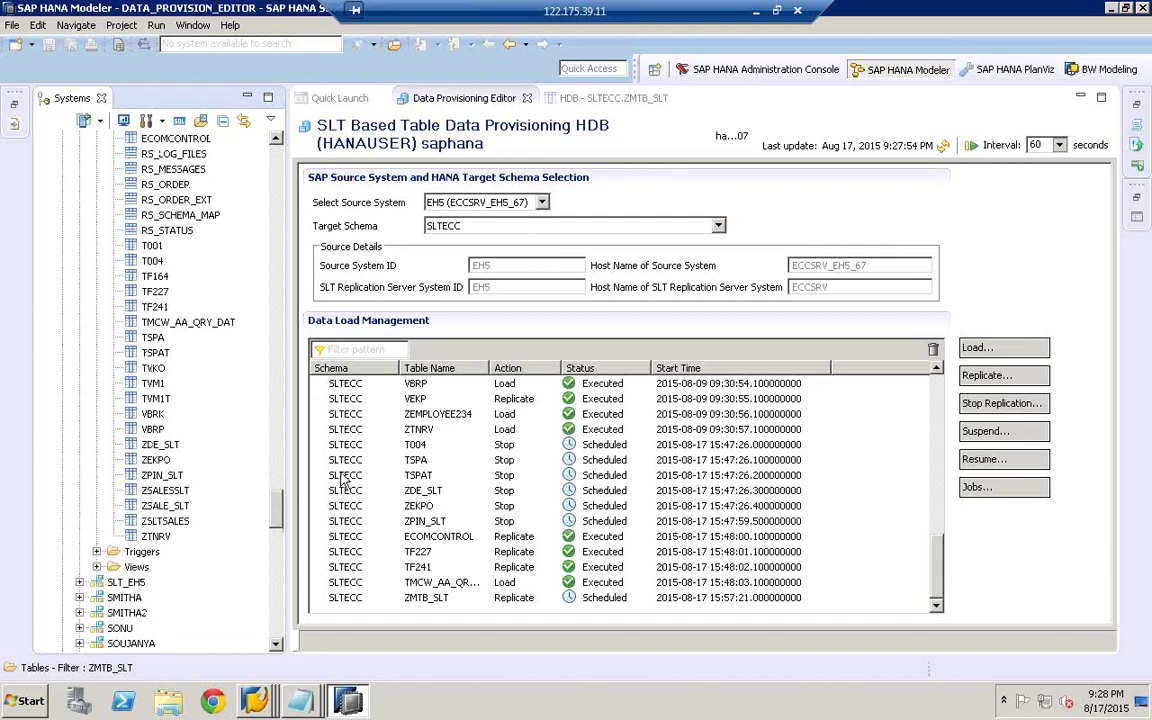
pyautogui.click(944, 147)
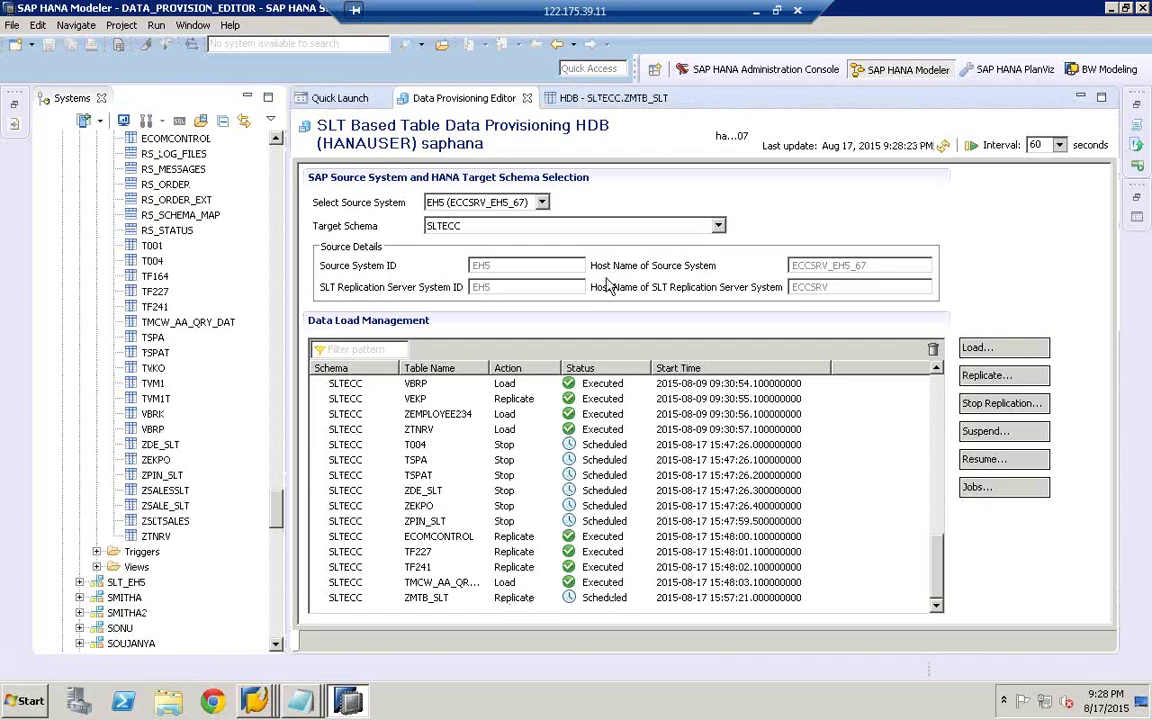
pyautogui.click(944, 147)
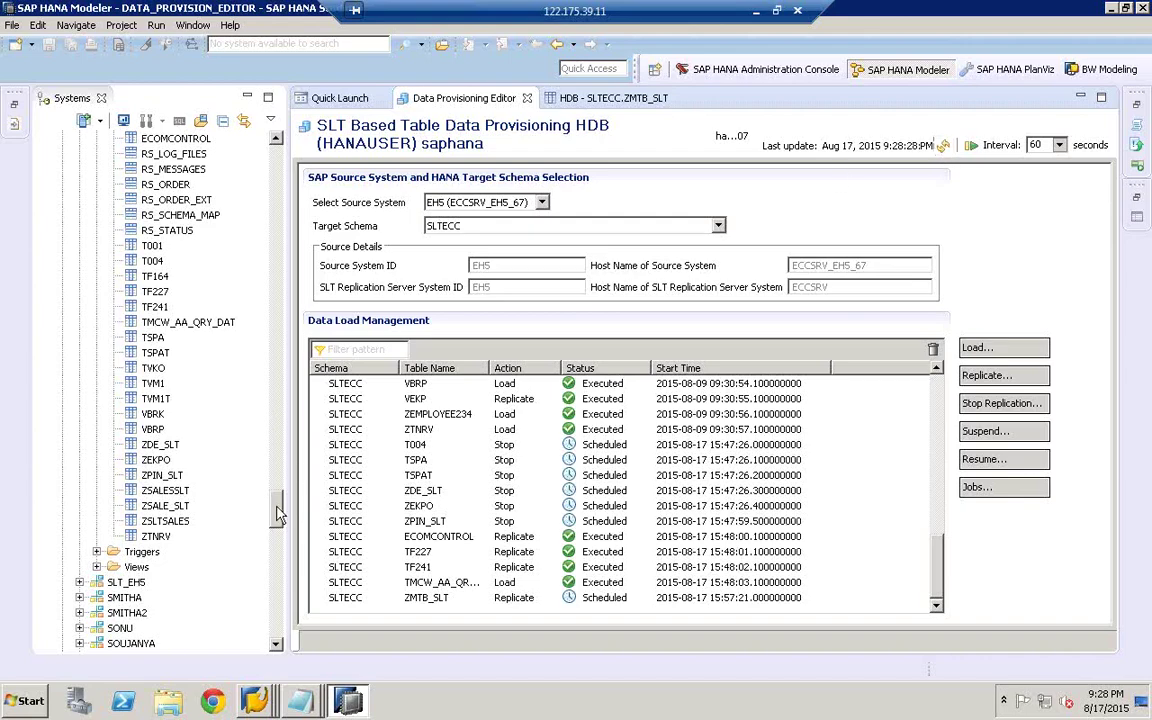
# - Refresh again until ZMTB_SLT shows Replicate, Scheduled, then return to the LTRC cockpit
pyautogui.moveTo(279, 512); pyautogui.dragTo(279, 484)
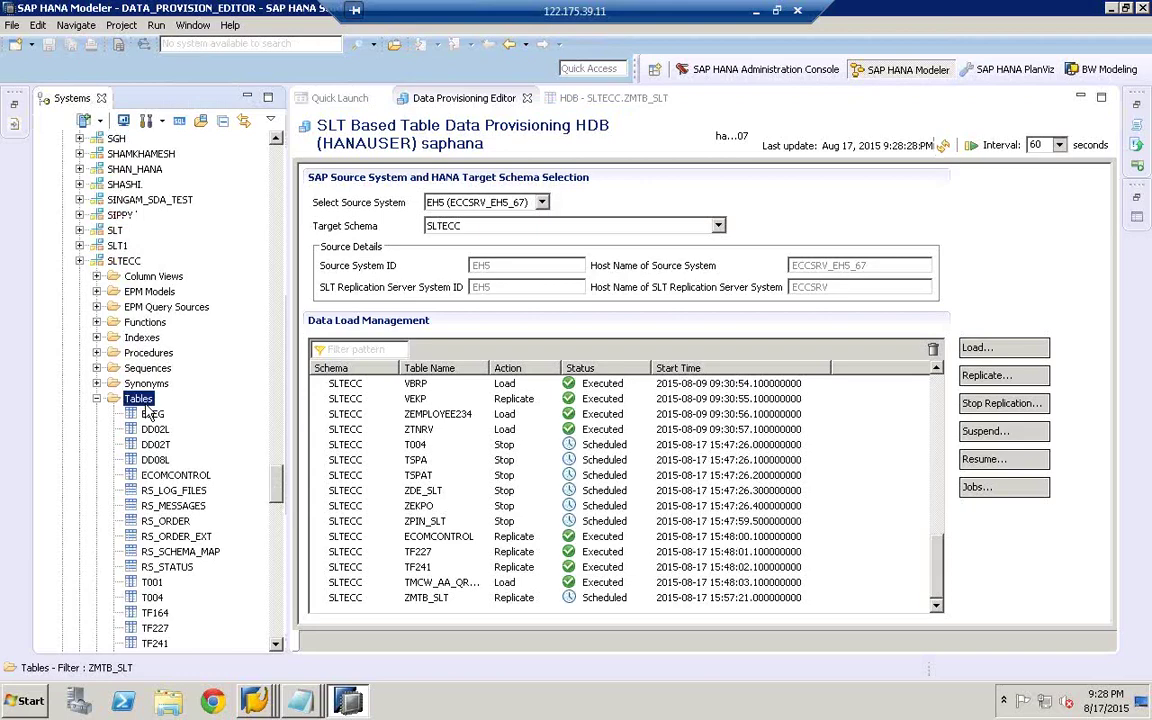
pyautogui.rightClick(142, 401)
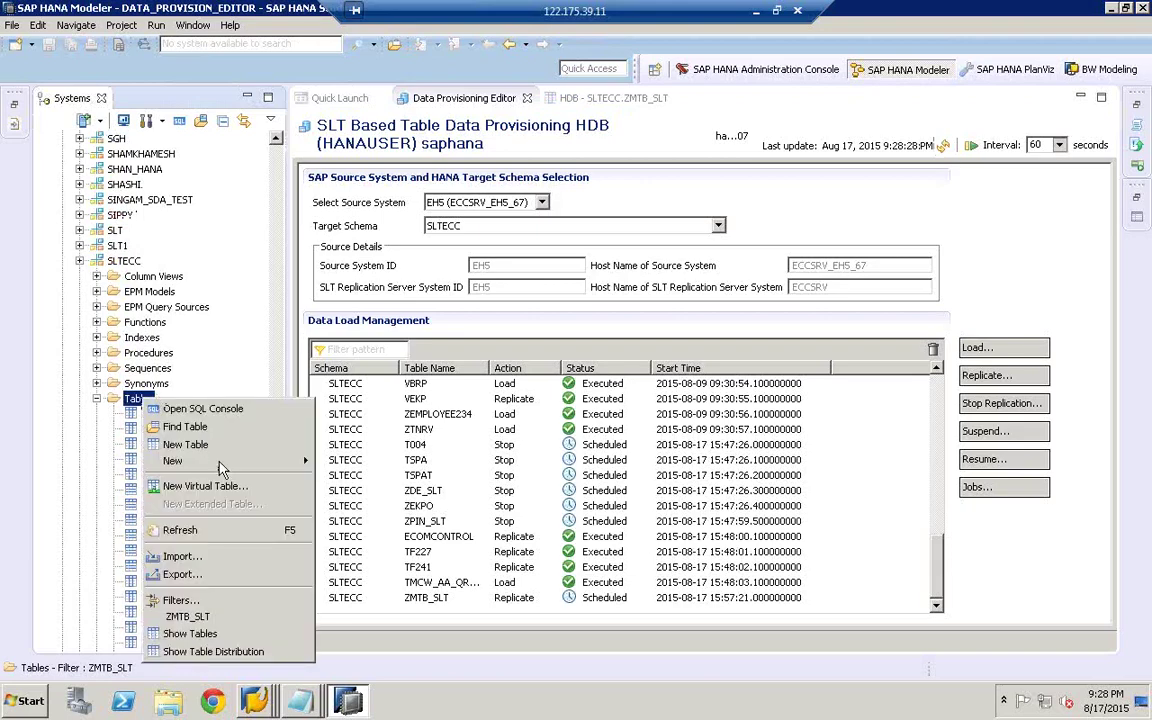
pyautogui.click(210, 538)
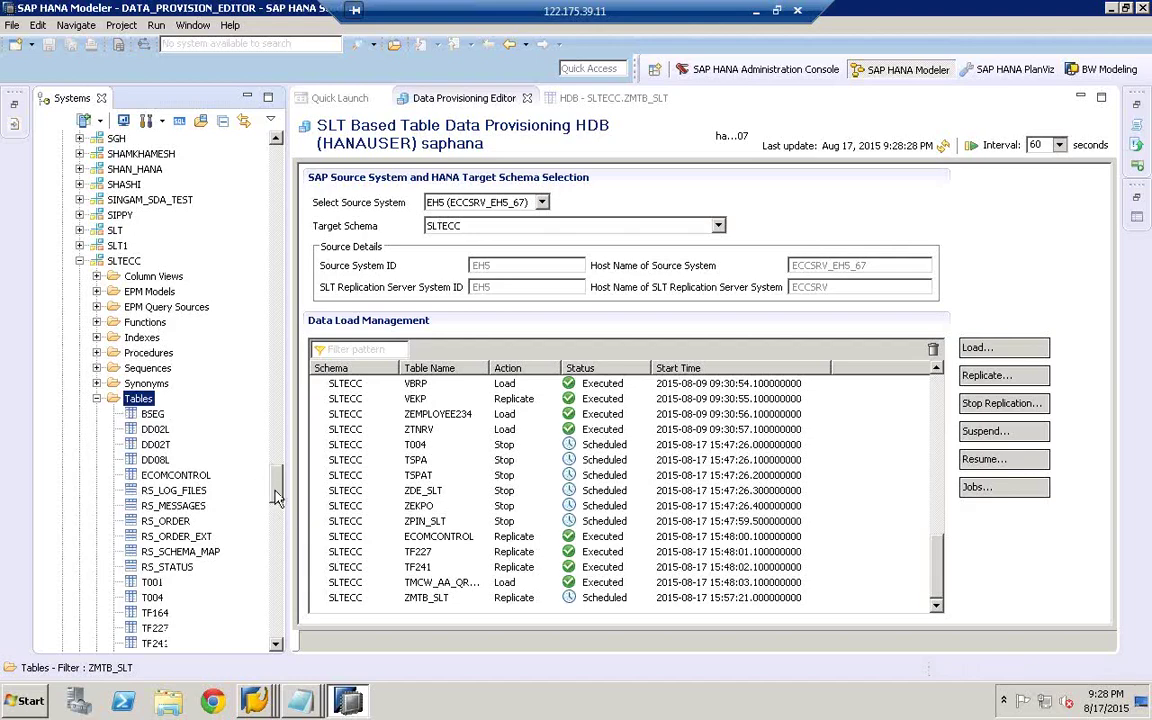
pyautogui.moveTo(276, 497); pyautogui.dragTo(278, 509)
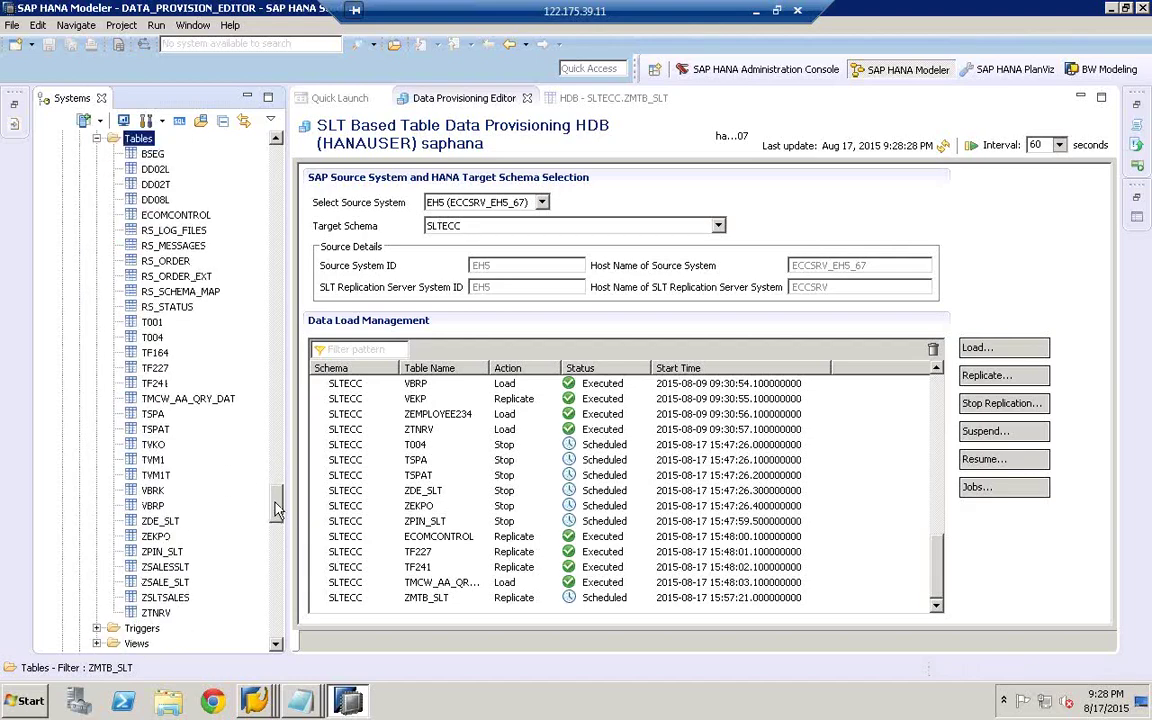
pyautogui.click(944, 148)
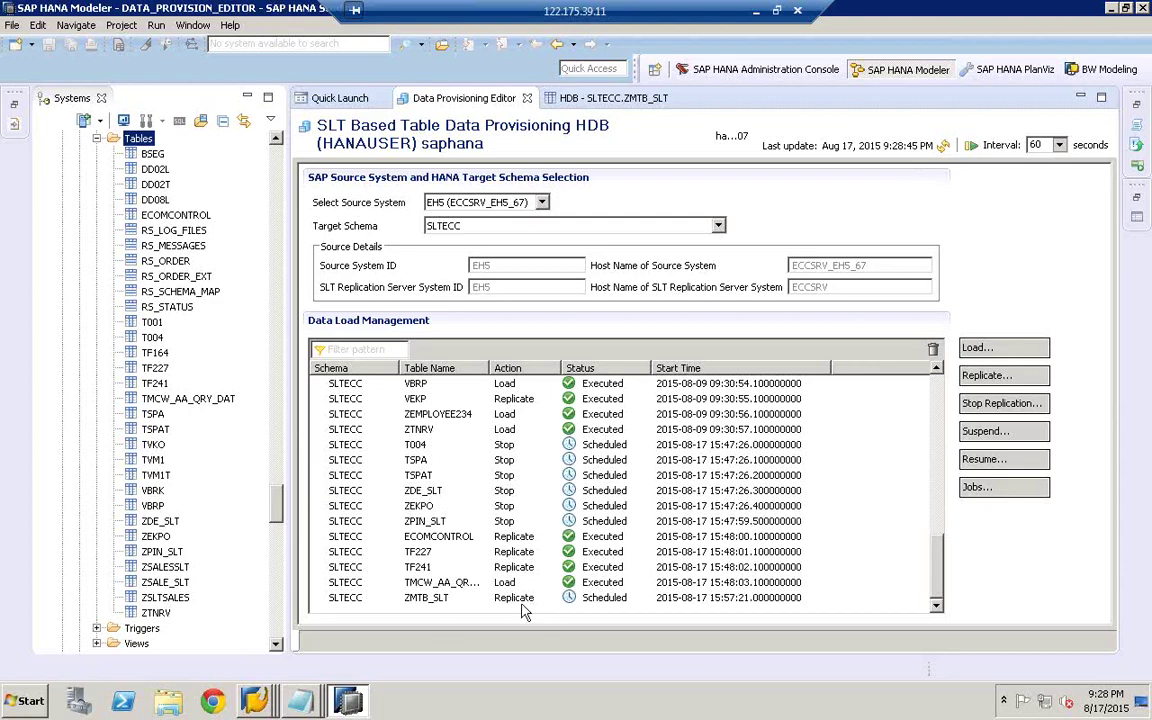
pyautogui.moveTo(254, 700)
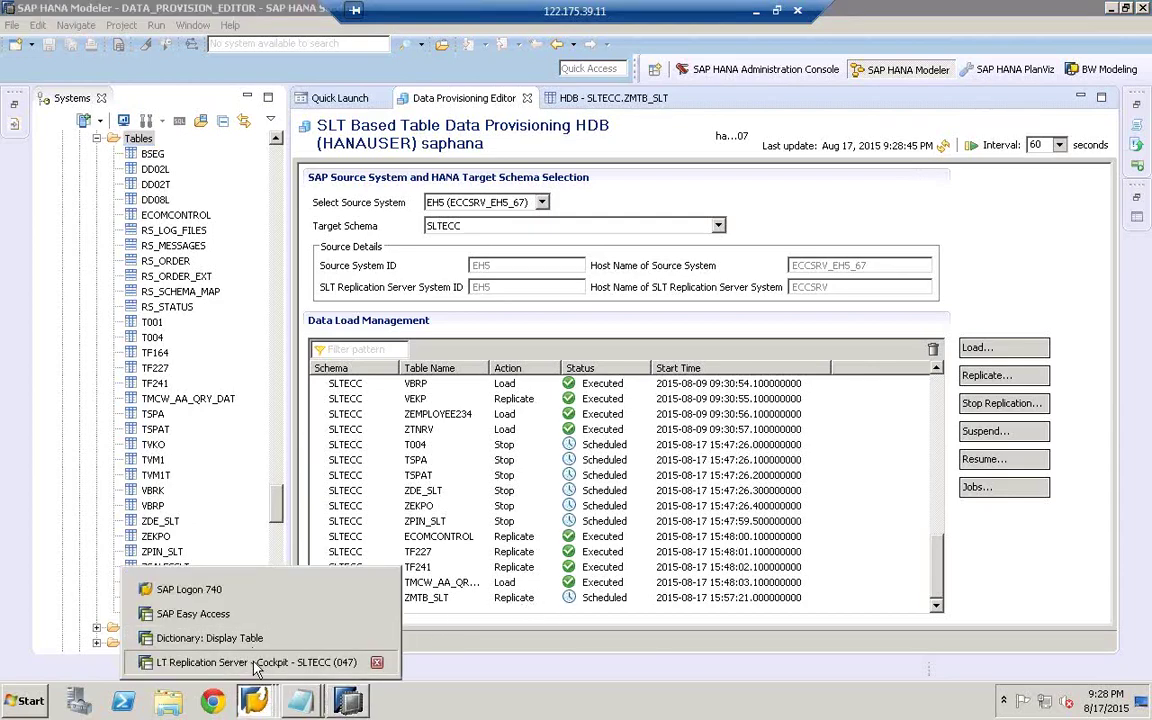
pyautogui.click(254, 664)
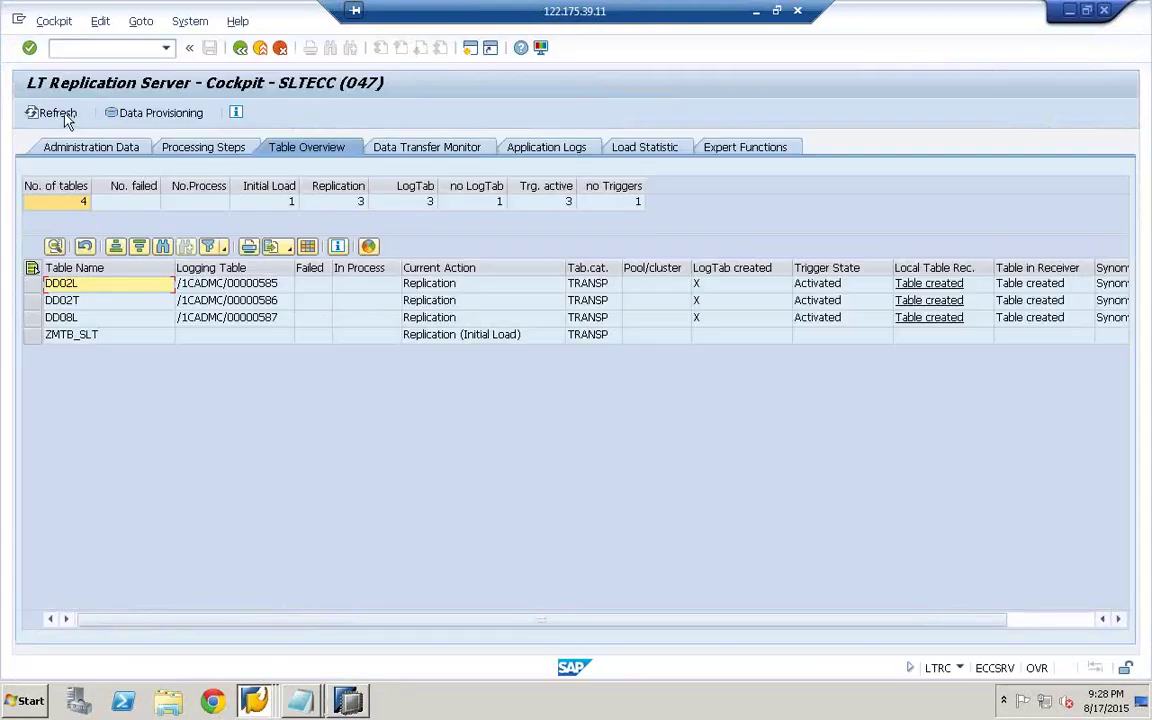
# - Refresh the LTRC Table Overview five times until ZMTB_SLT shows its logging table and trigger, then return to HANA Studio
pyautogui.click(60, 113)
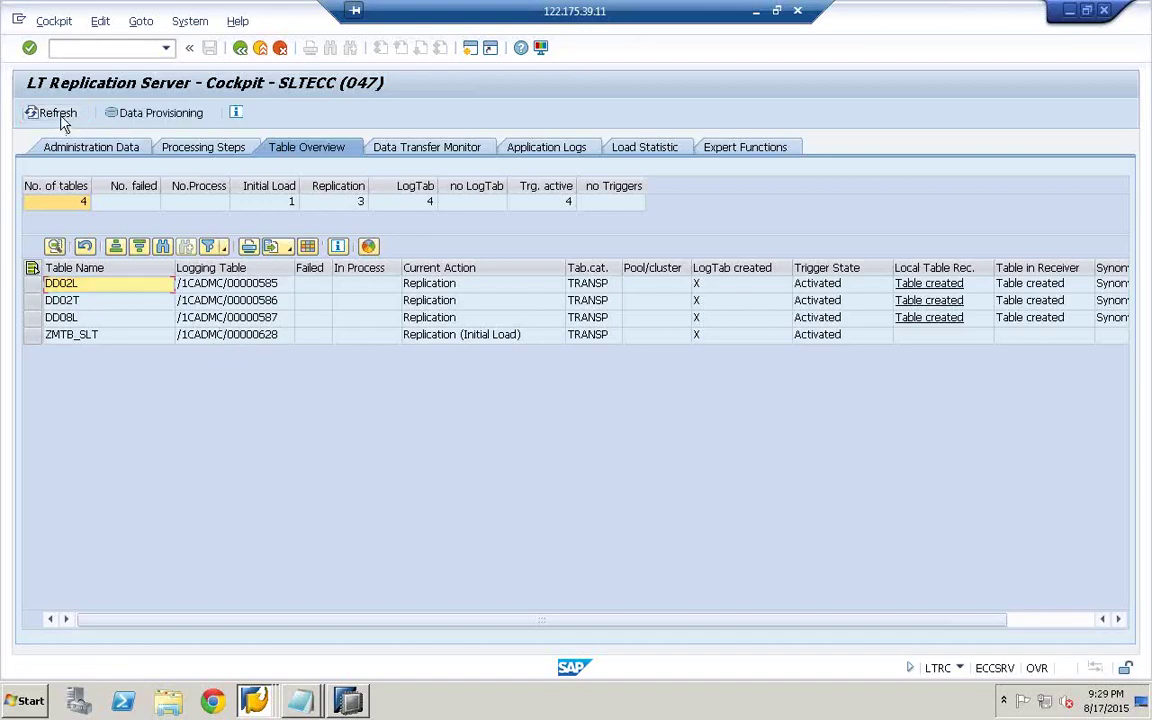
pyautogui.click(57, 113)
pyautogui.click(62, 116)
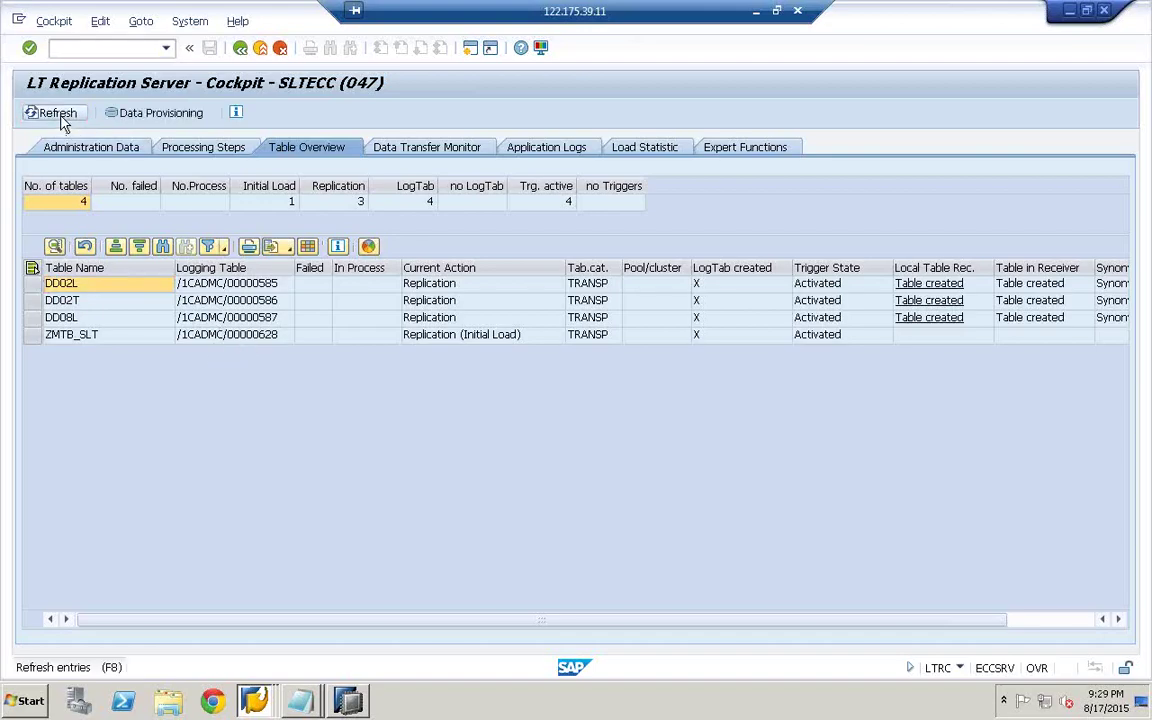
pyautogui.click(62, 116)
pyautogui.click(62, 116)
pyautogui.click(349, 701)
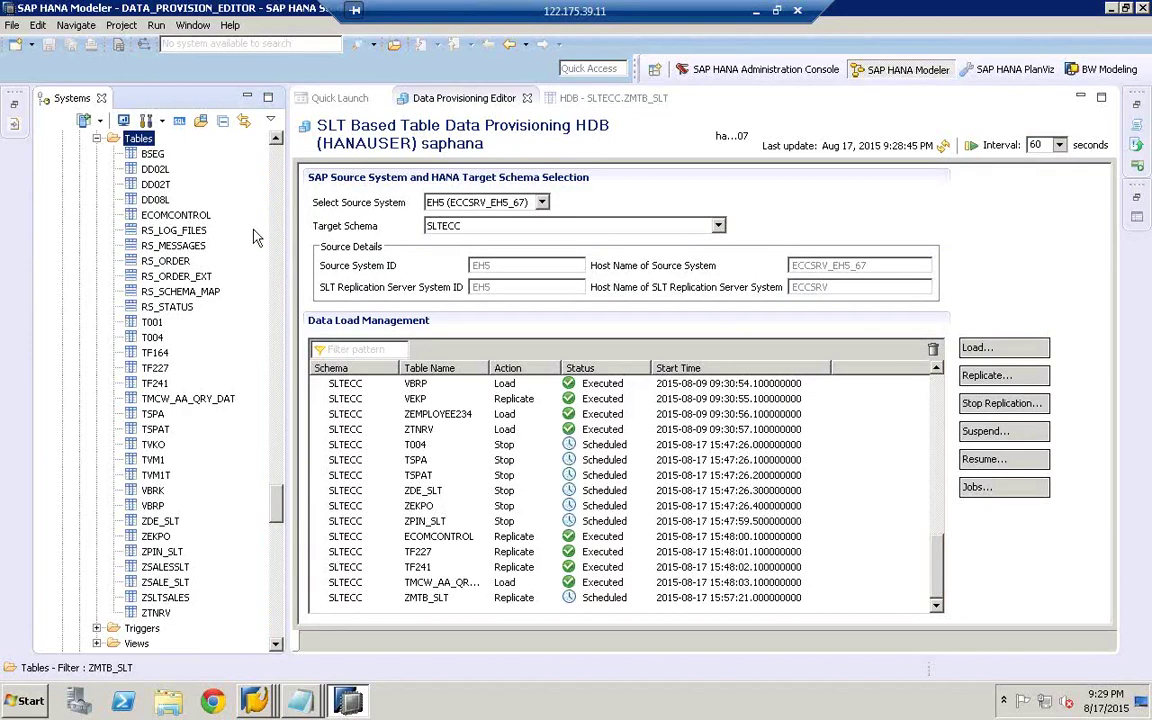
# - Refresh the Data Load Management list and Tables folder to confirm ZMTB_SLT's Replicate is Scheduled
pyautogui.click(944, 148)
pyautogui.click(944, 148)
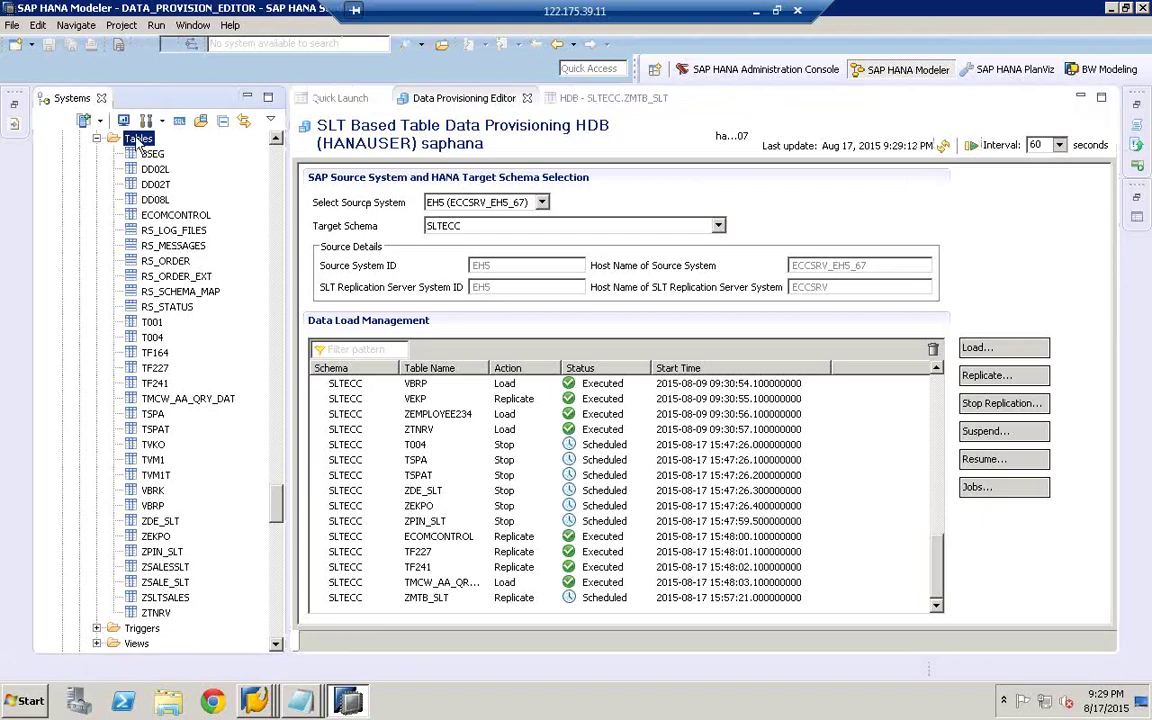
pyautogui.rightClick(140, 142)
pyautogui.click(205, 270)
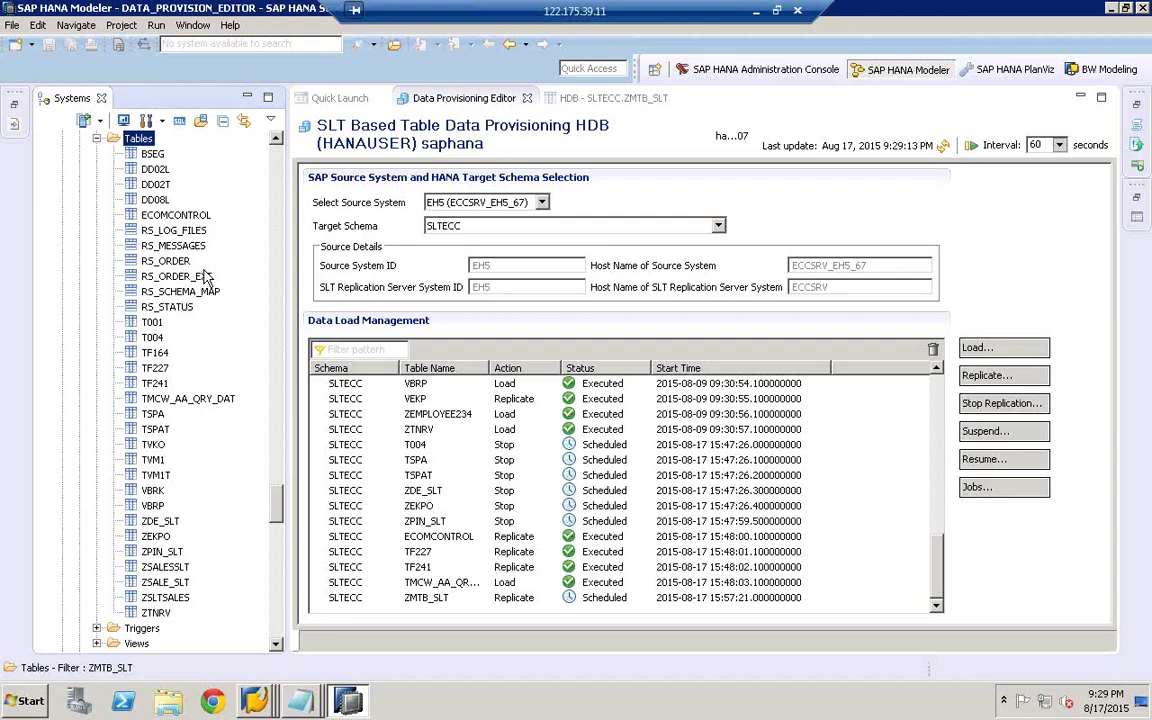
pyautogui.rightClick(141, 147)
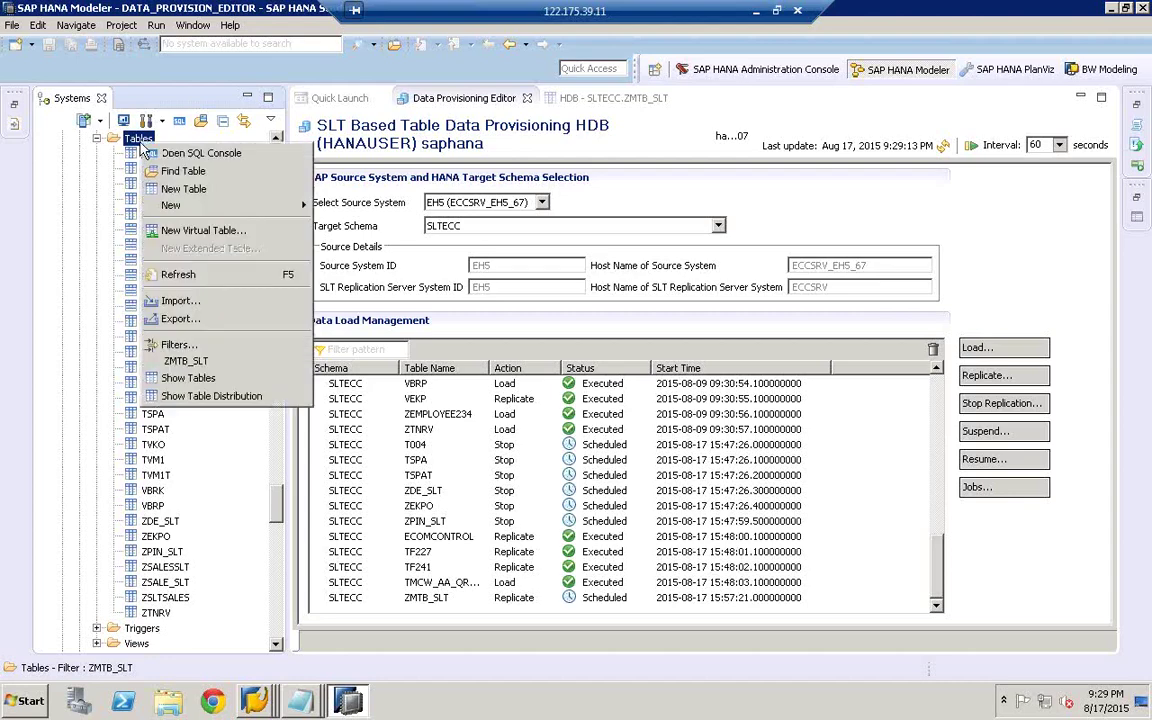
pyautogui.click(188, 277)
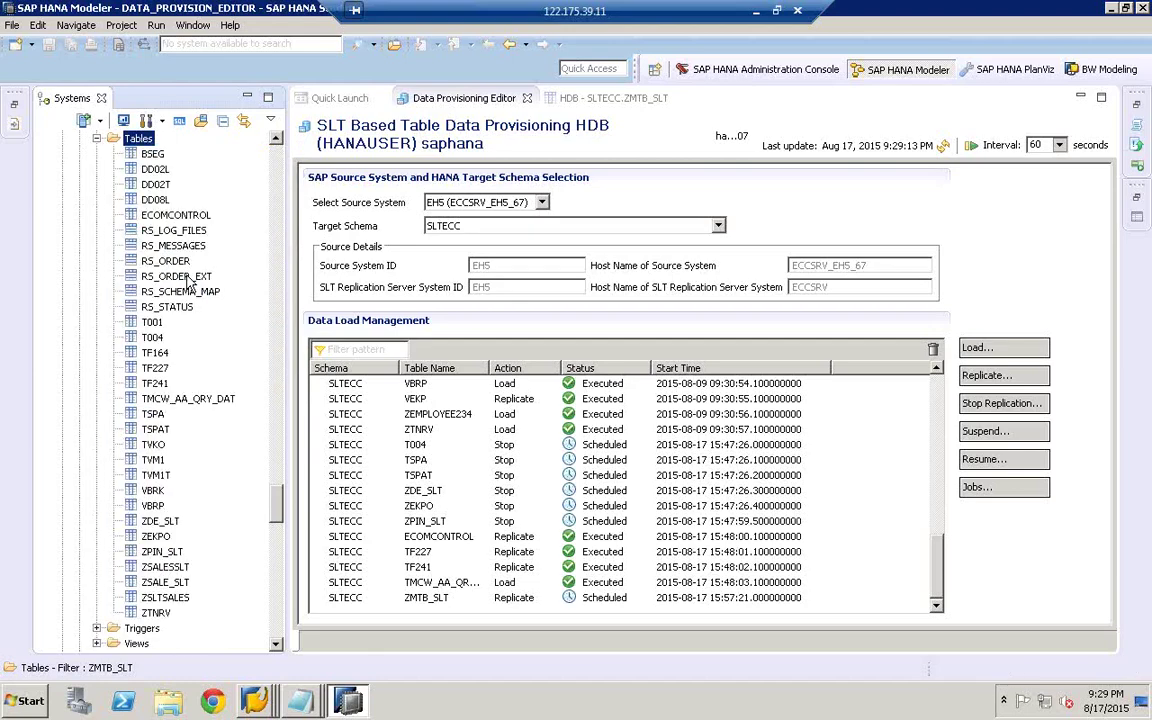
pyautogui.click(262, 698)
# - Bring up the replication cockpit and refresh its table overview and administration data
pyautogui.click(333, 662)
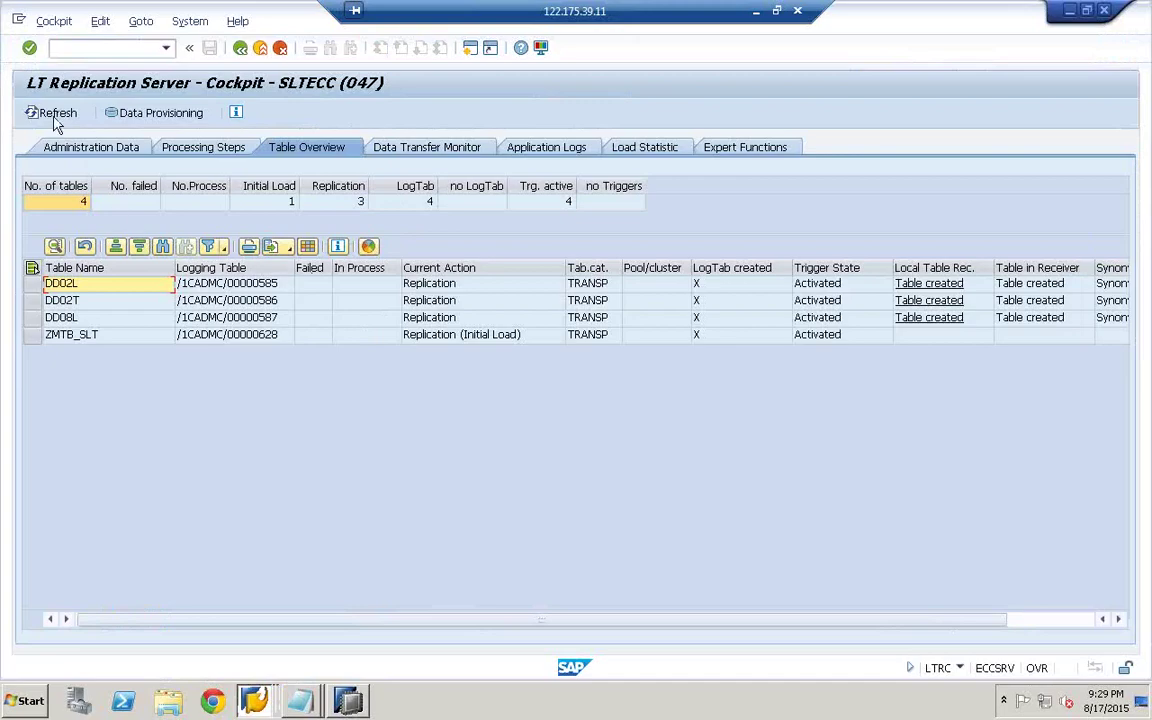
pyautogui.click(55, 117)
pyautogui.click(55, 117)
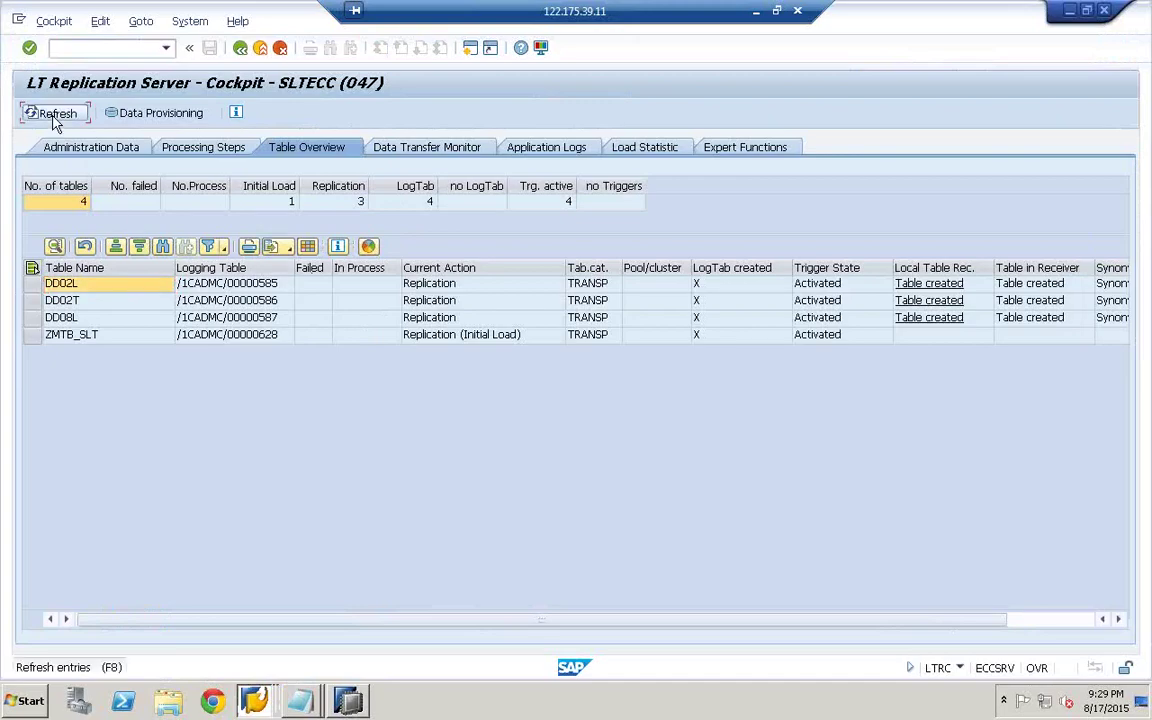
pyautogui.click(55, 117)
pyautogui.click(95, 147)
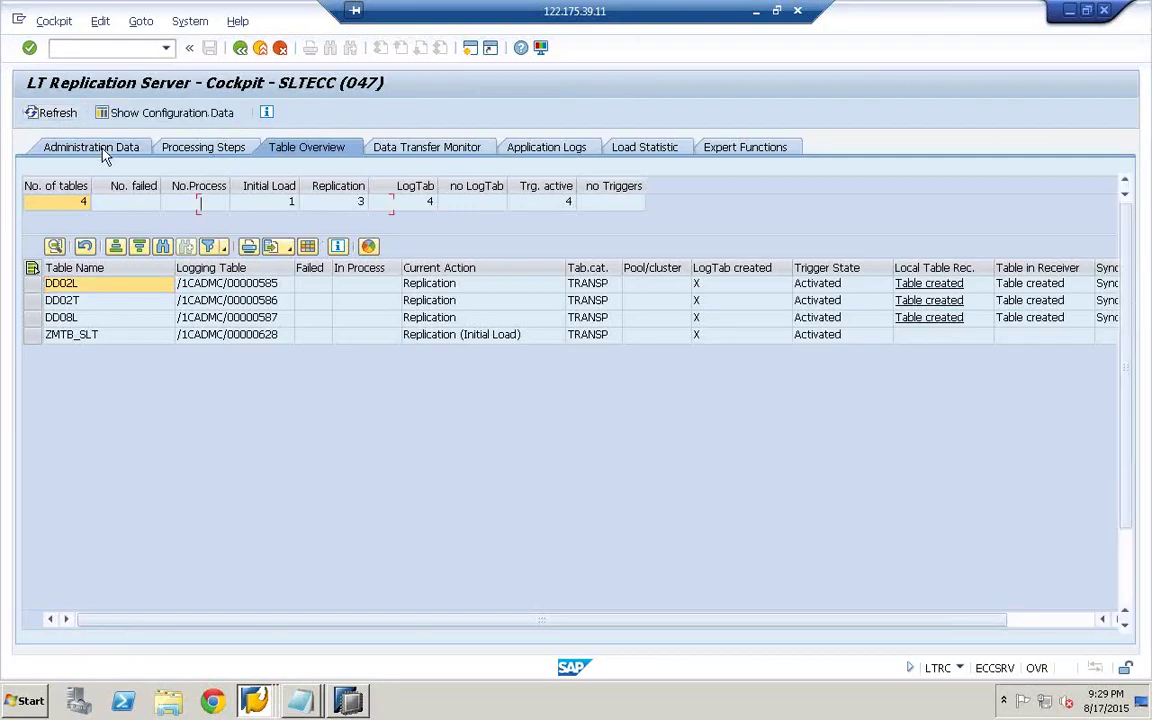
pyautogui.click(60, 114)
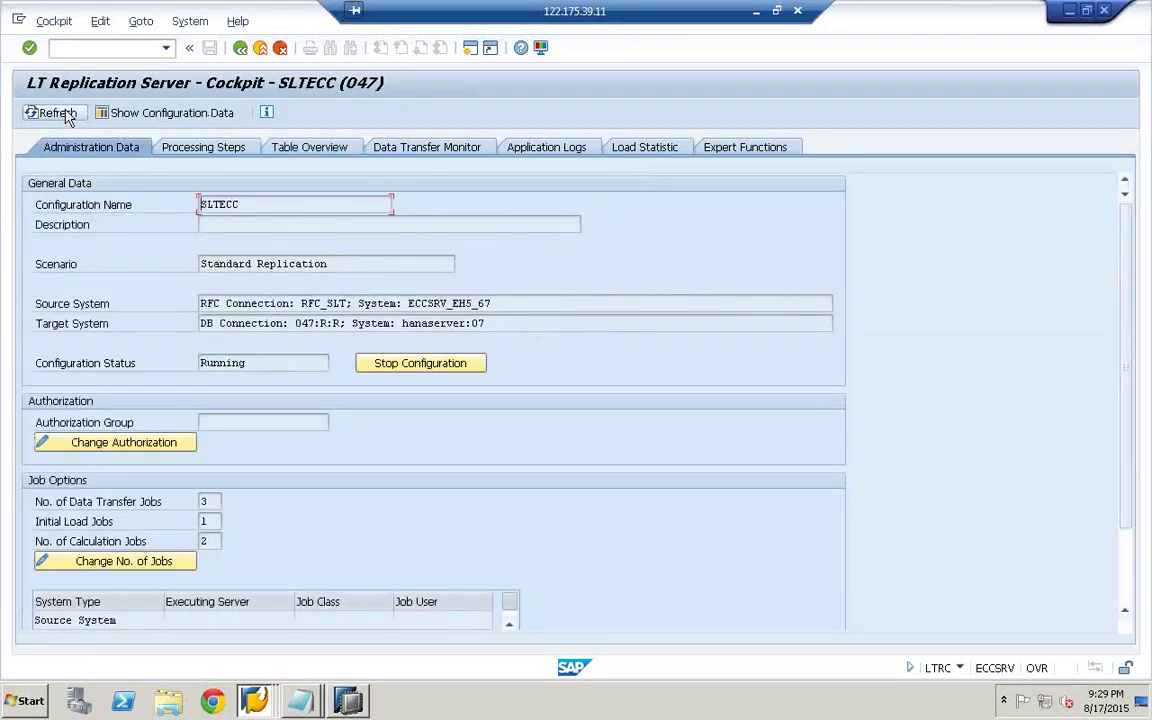
pyautogui.click(308, 148)
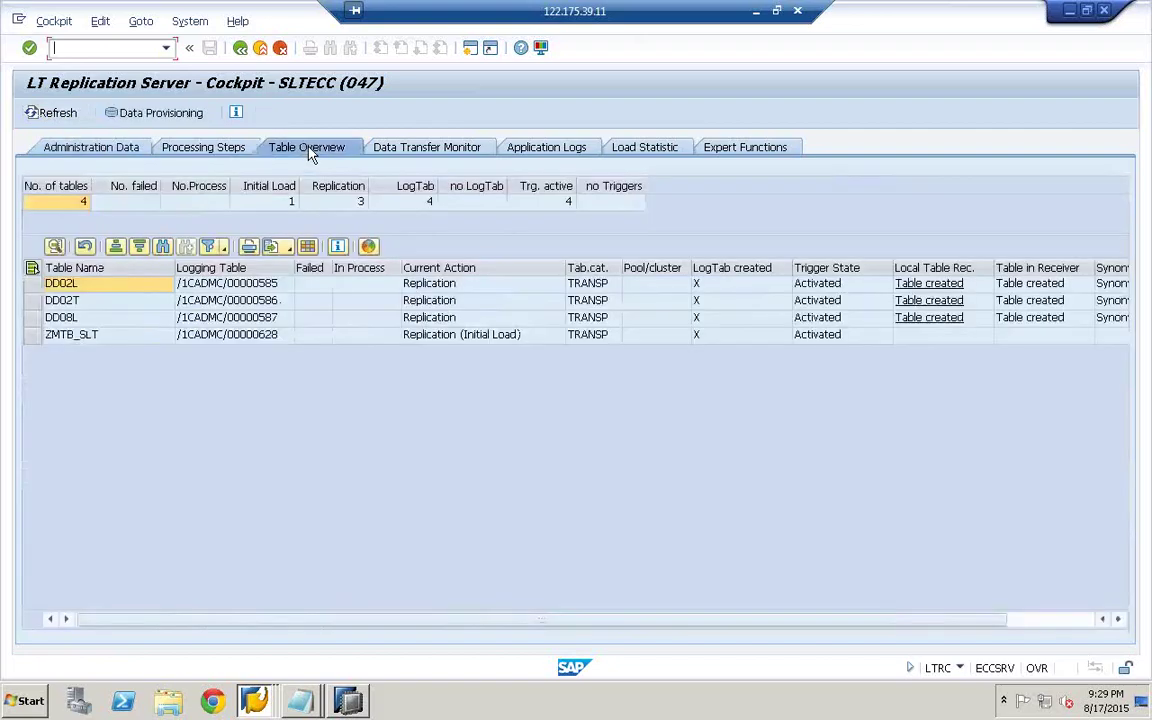
pyautogui.click(50, 113)
# - Confirm ZMTB_SLT is in Replication (Initial Load) and create a new SAP GUI session
pyautogui.click(72, 335)
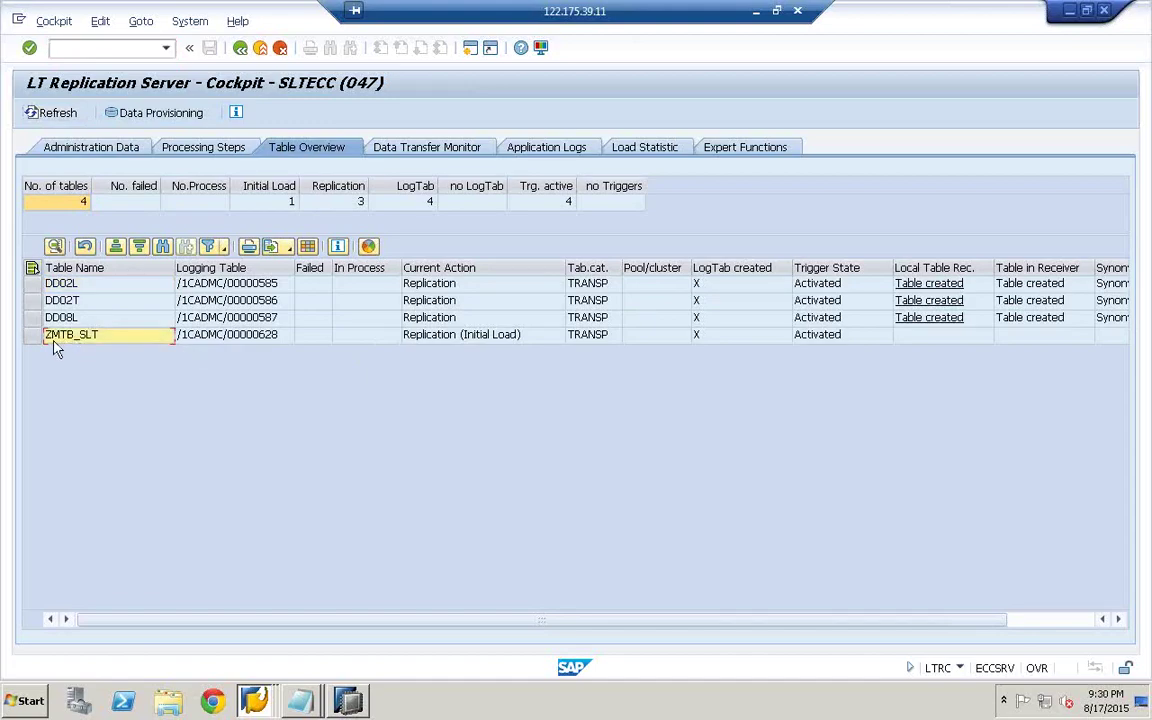
pyautogui.click(470, 335)
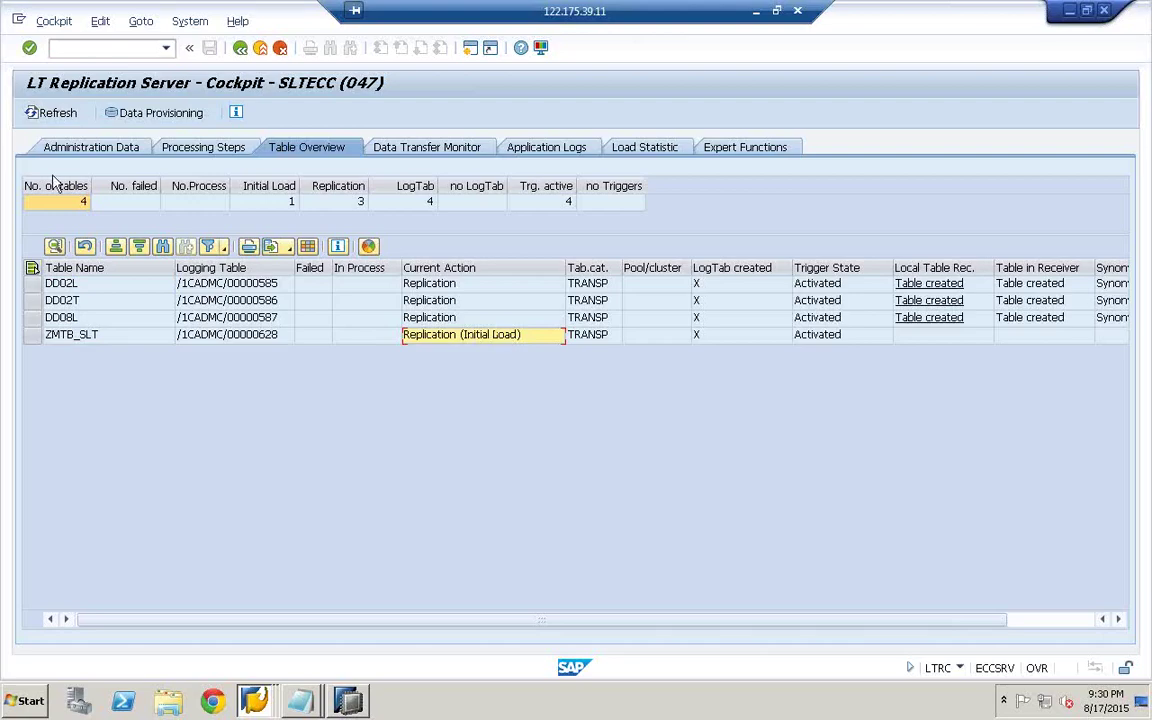
pyautogui.click(52, 112)
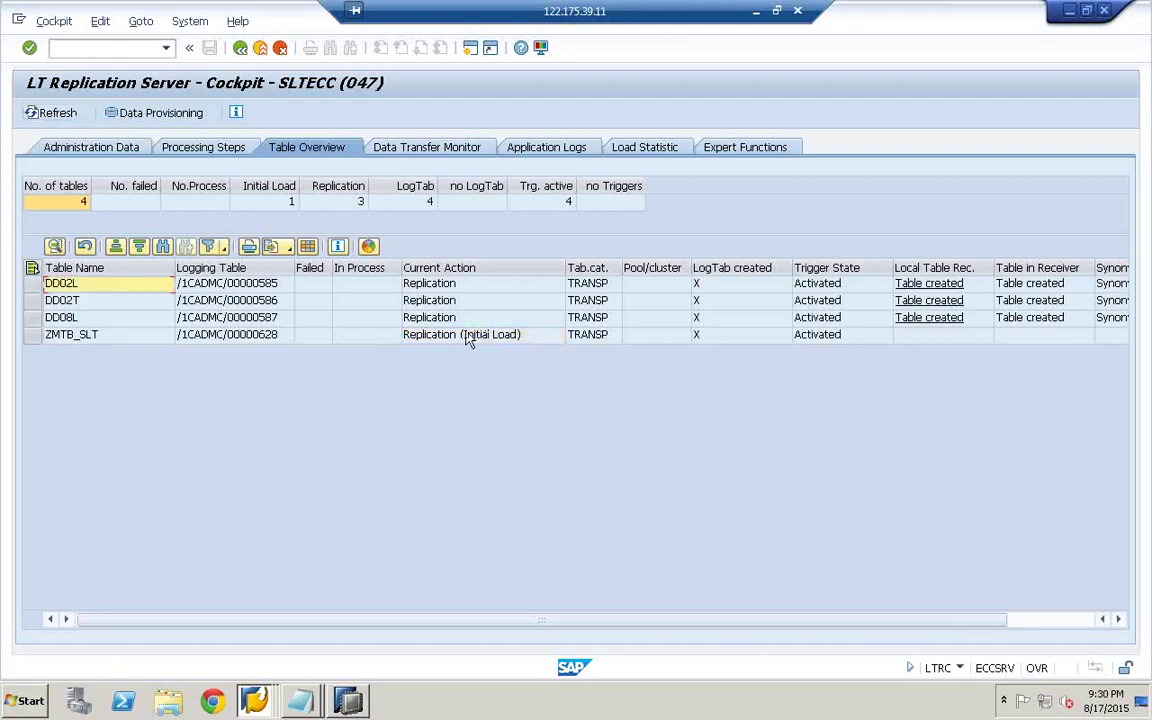
pyautogui.click(18, 21)
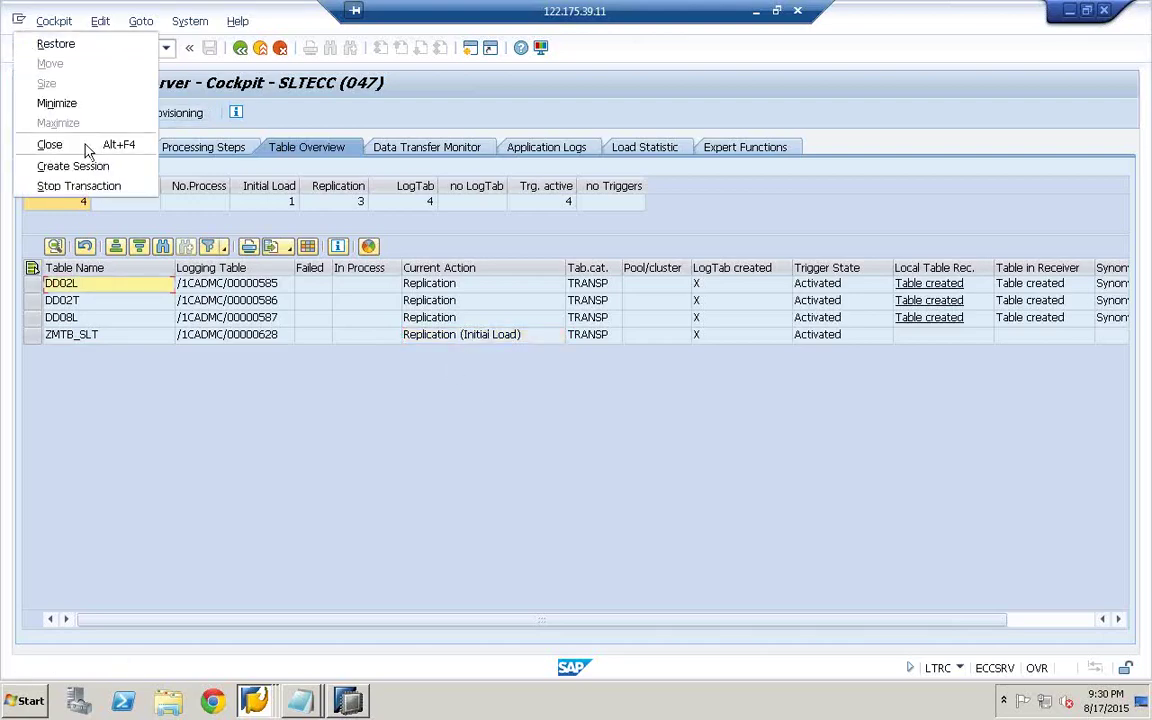
pyautogui.click(86, 166)
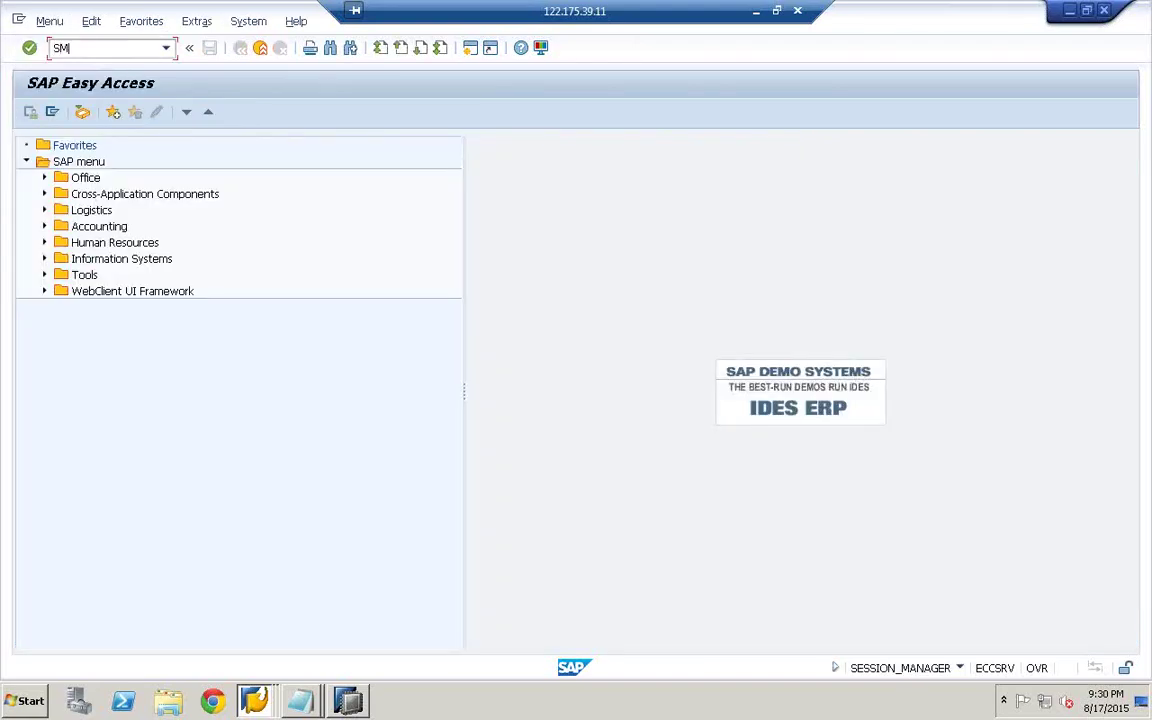
# - Run SM37 for active jobs only, unticking Released, Ready, Finished and Canceled, and refresh the list
pyautogui.press('Return')
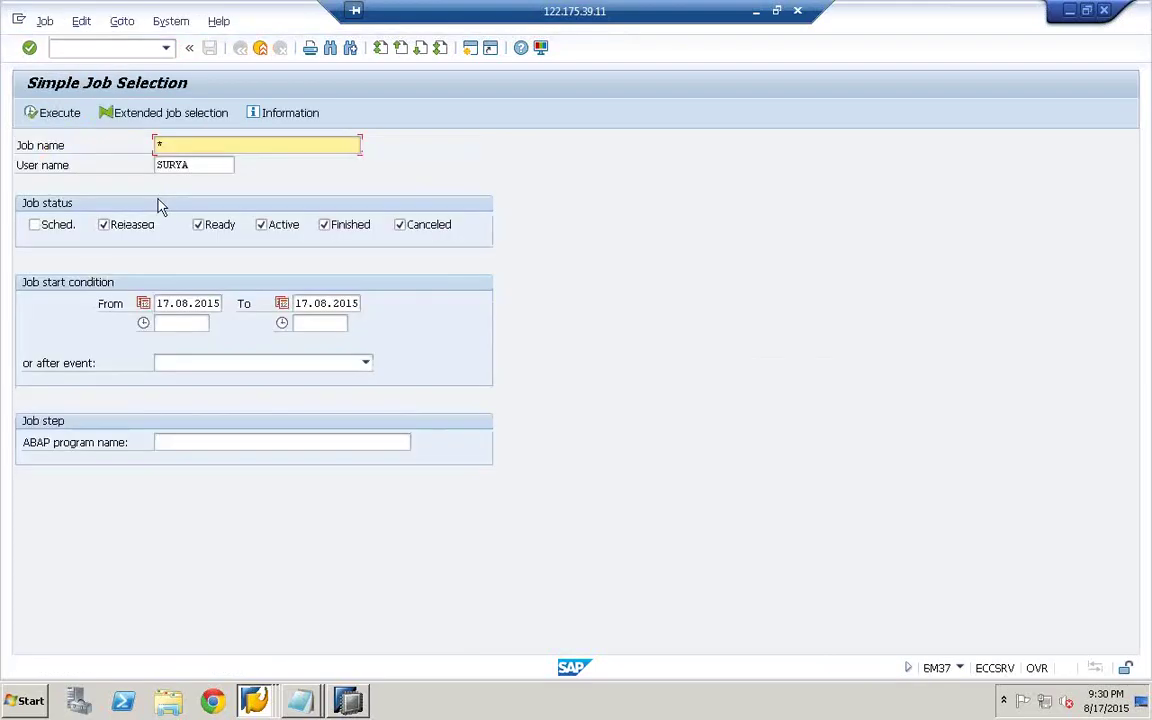
pyautogui.click(150, 224)
pyautogui.click(200, 224)
pyautogui.click(330, 224)
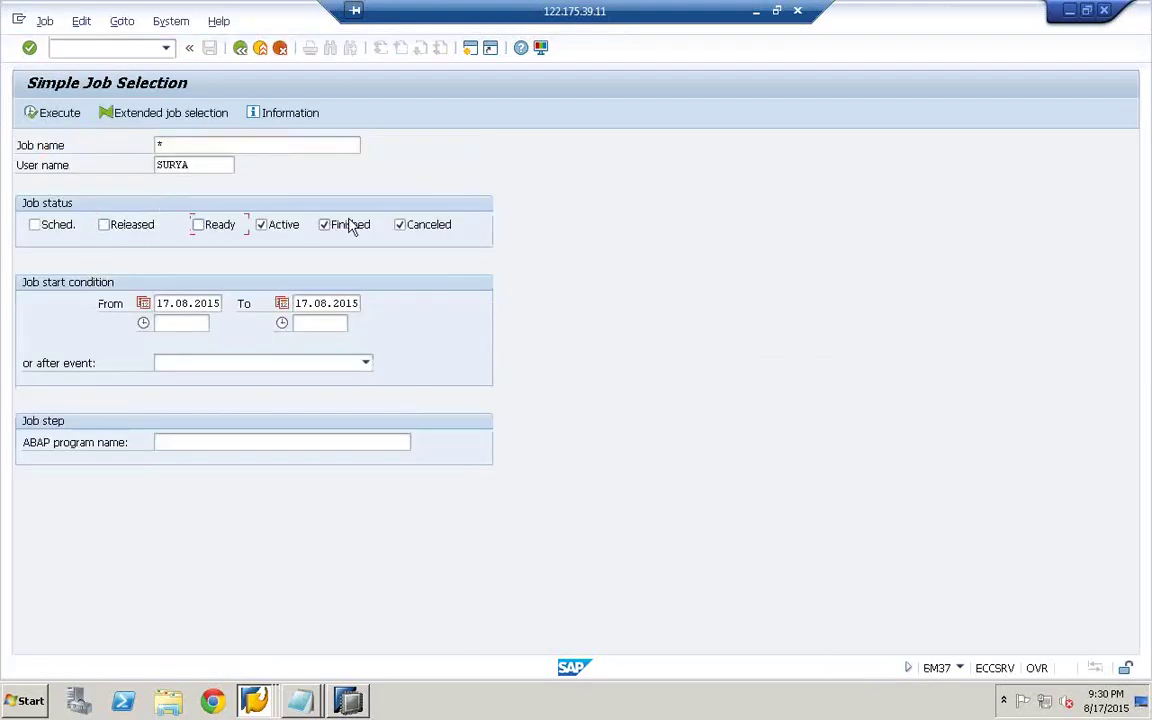
pyautogui.click(441, 231)
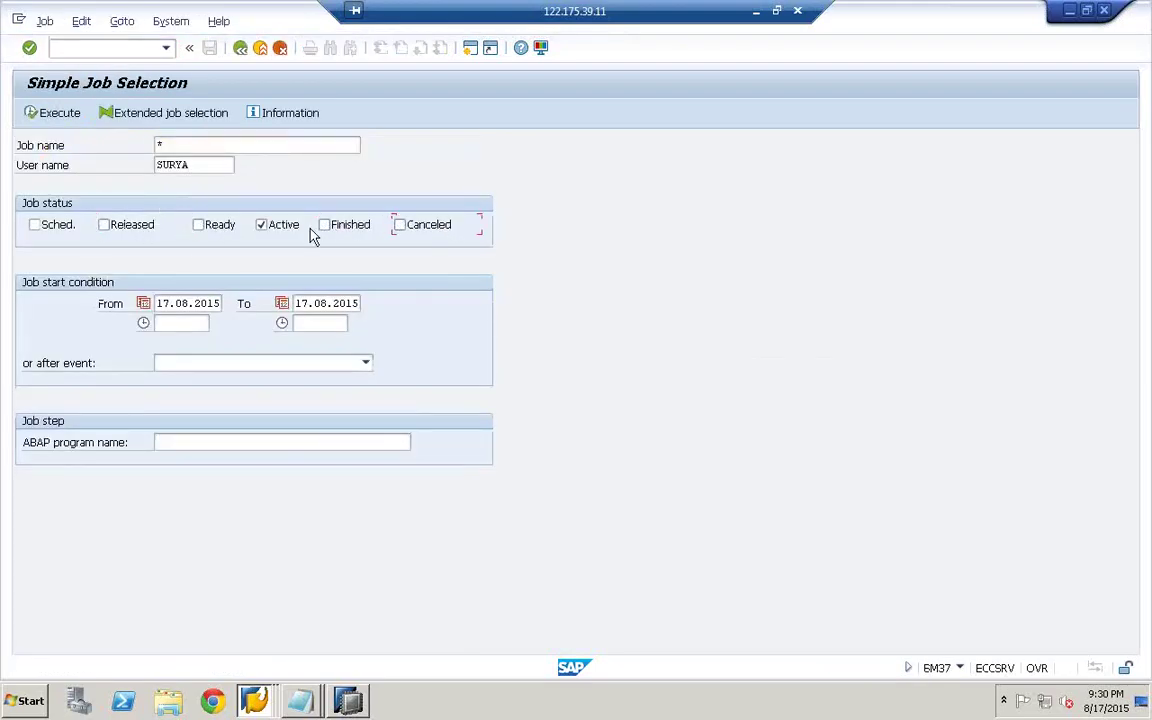
pyautogui.click(63, 113)
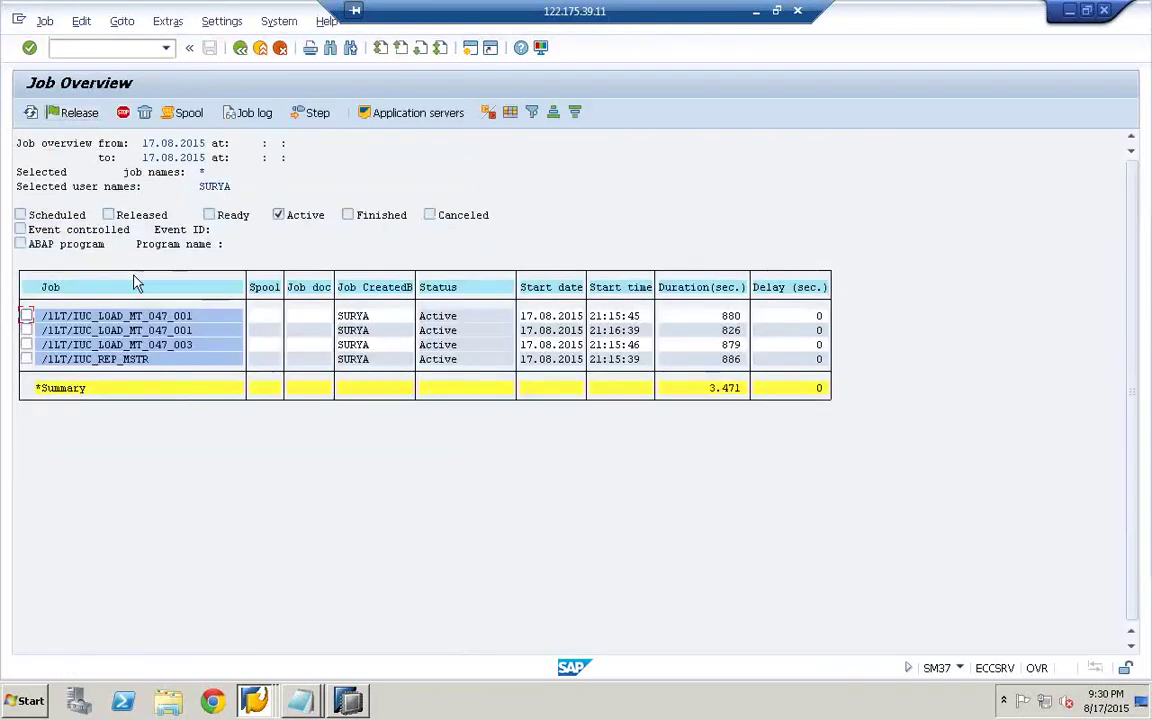
pyautogui.click(30, 113)
pyautogui.click(30, 114)
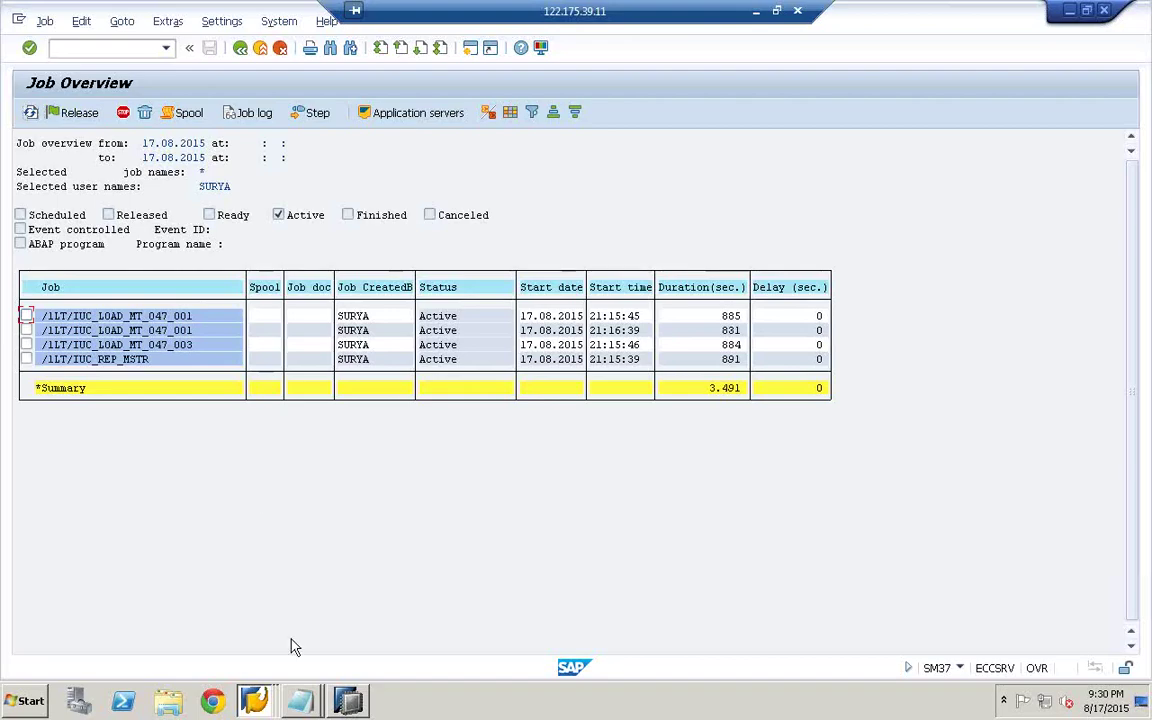
pyautogui.click(349, 702)
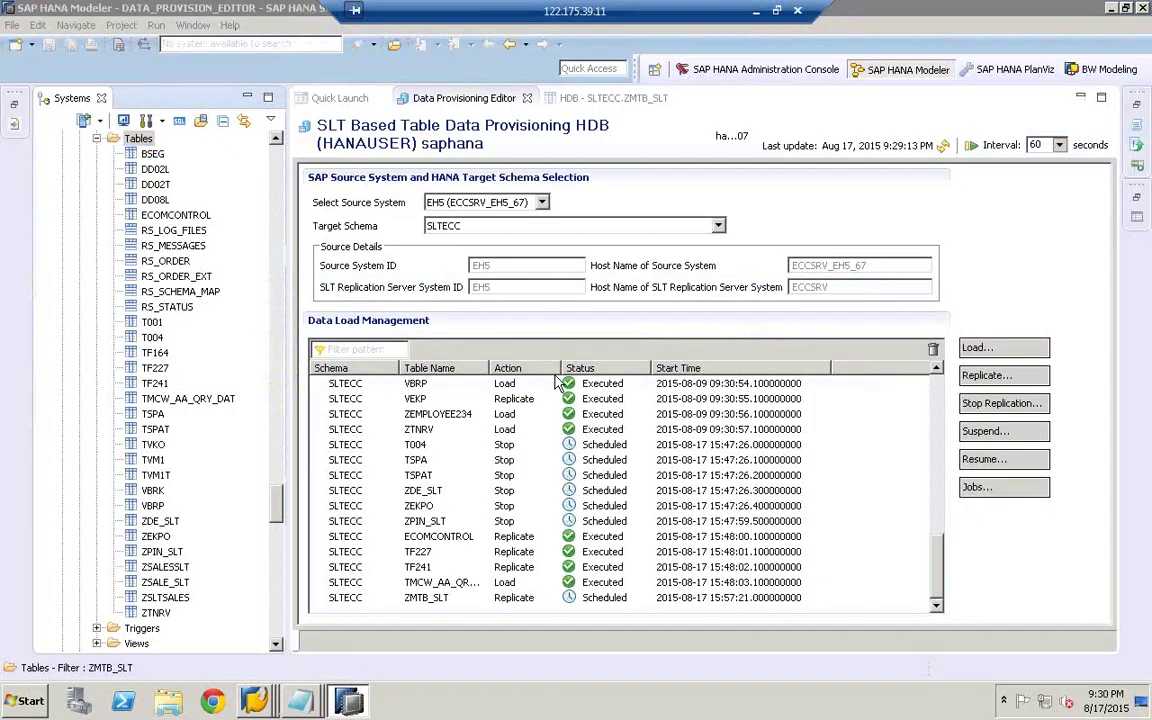
pyautogui.click(300, 702)
pyautogui.click(252, 708)
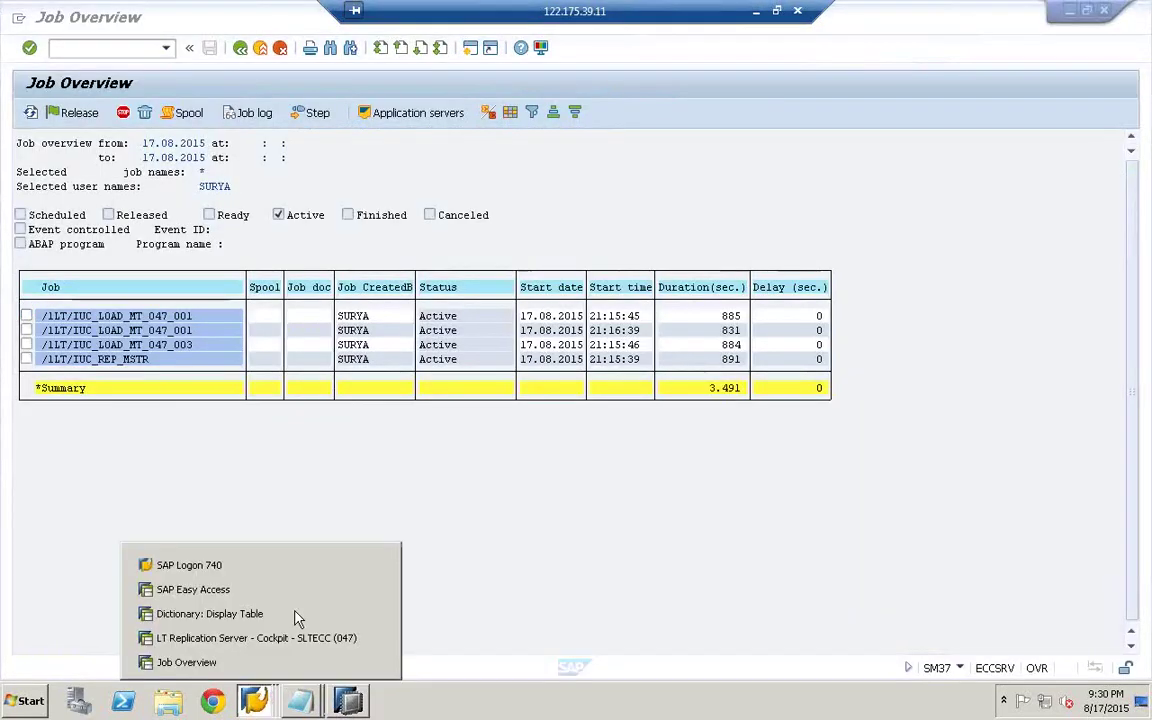
# - Open the cockpit's Application Logs selection, cancel it, and check ZMTB_SLT's current action
pyautogui.click(255, 636)
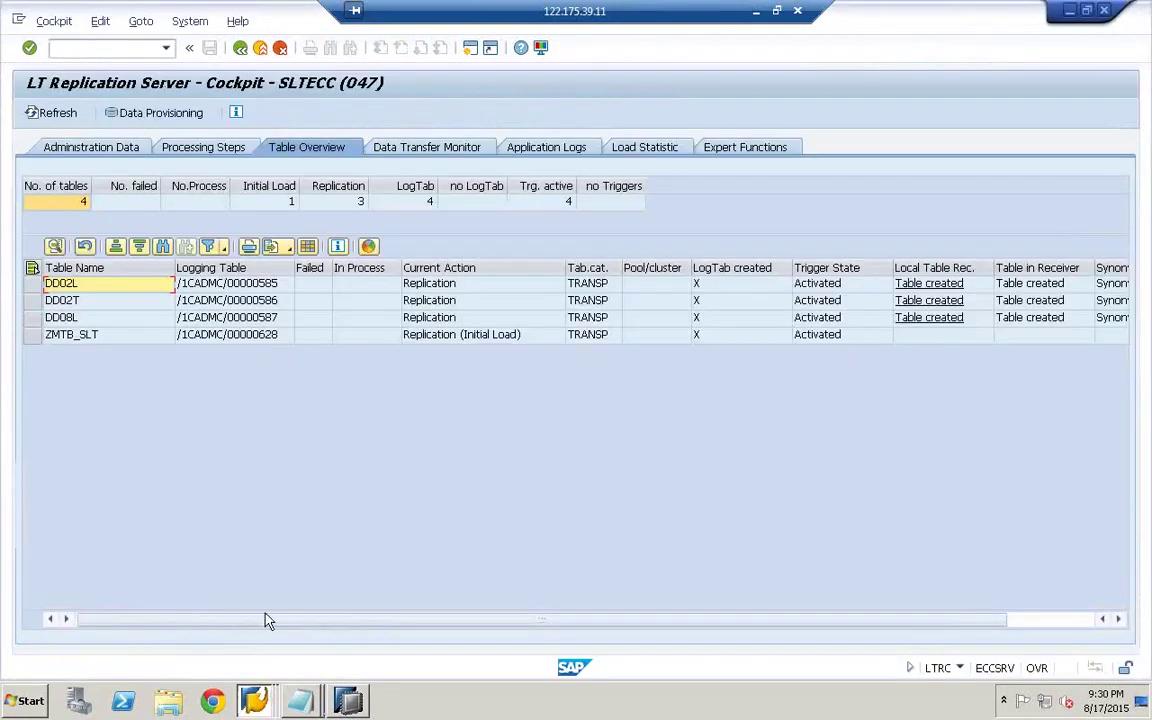
pyautogui.click(546, 149)
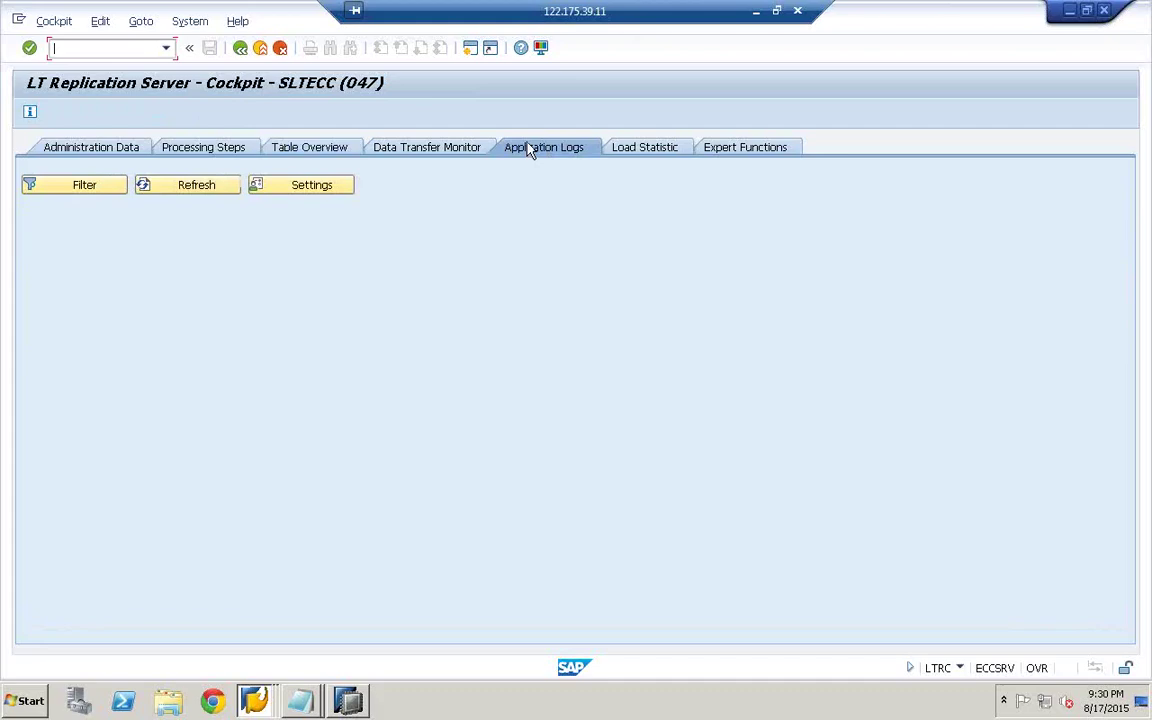
pyautogui.click(82, 192)
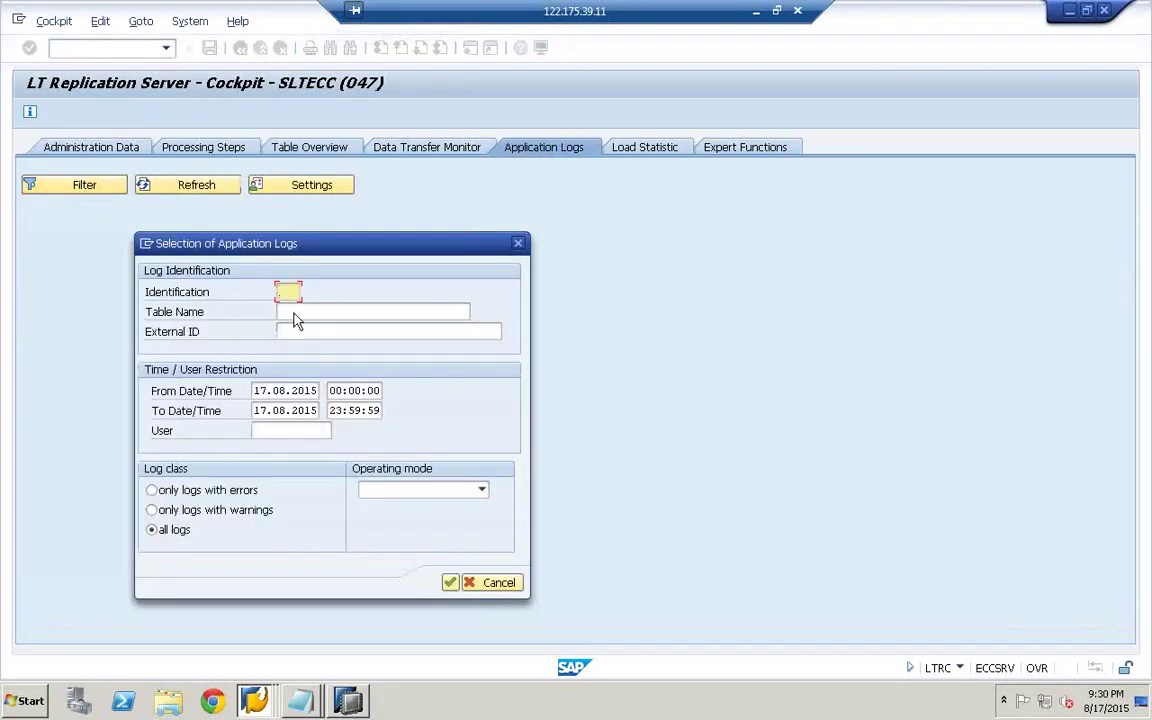
pyautogui.click(487, 584)
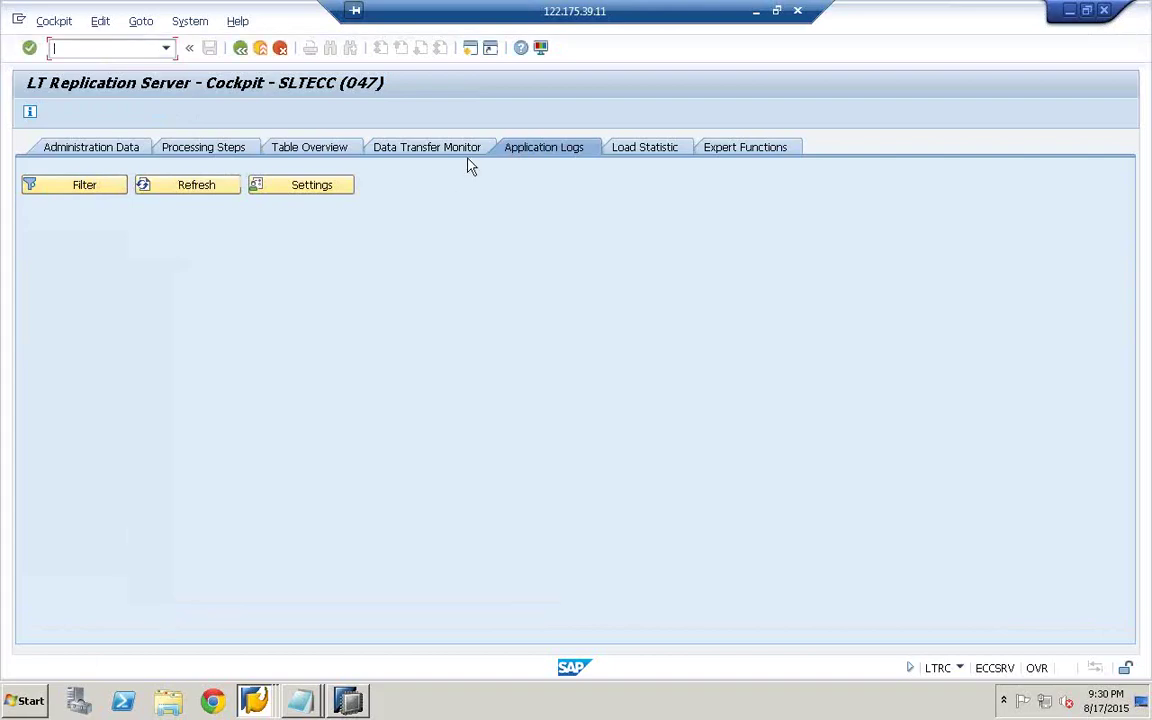
pyautogui.click(296, 152)
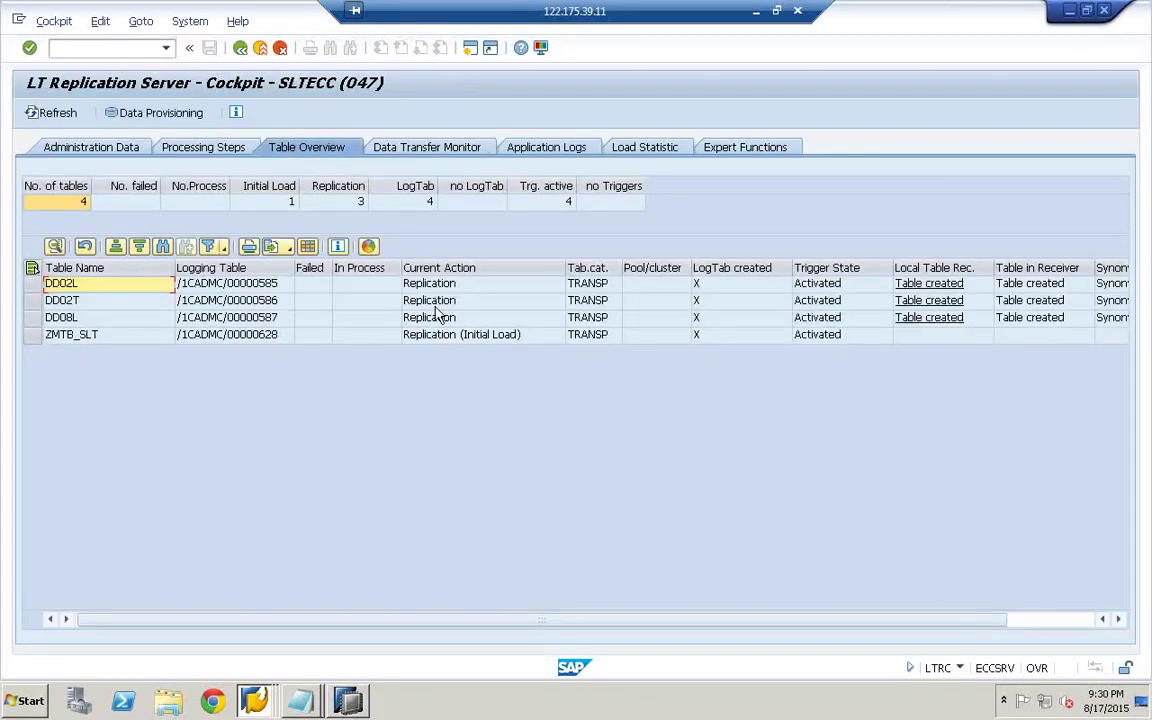
pyautogui.click(478, 340)
pyautogui.click(99, 345)
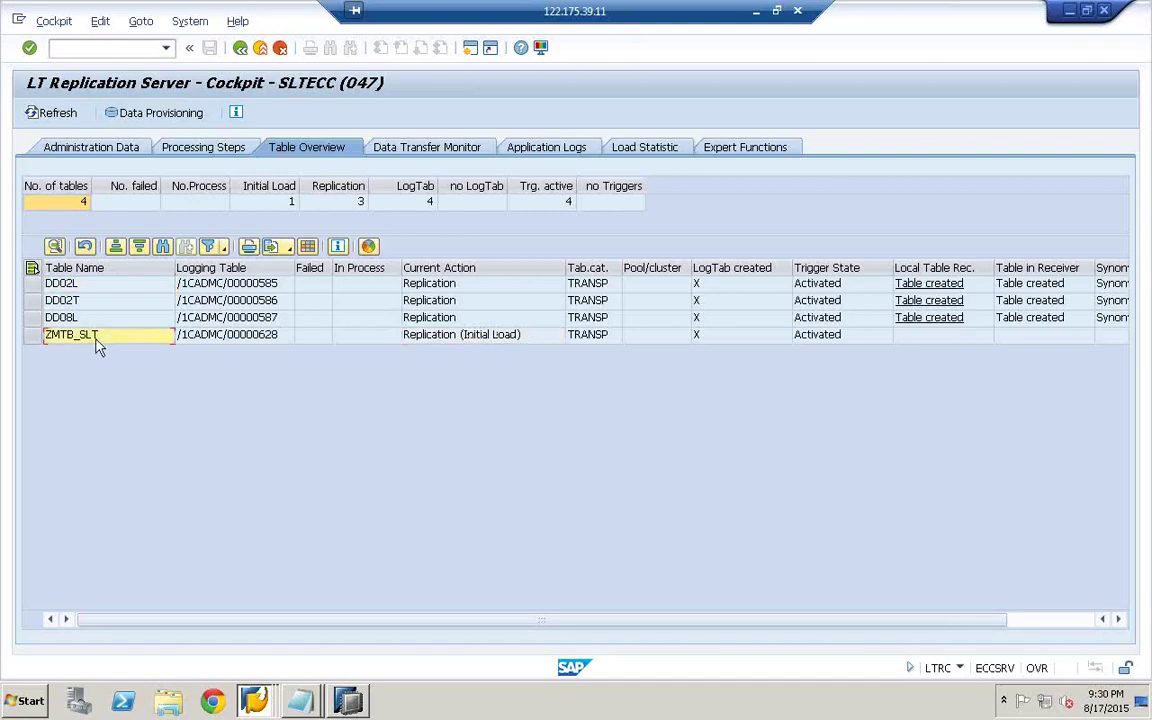
pyautogui.click(97, 345)
# - Request the Application Logs filtered to table name ZMTB_SLT
pyautogui.click(561, 153)
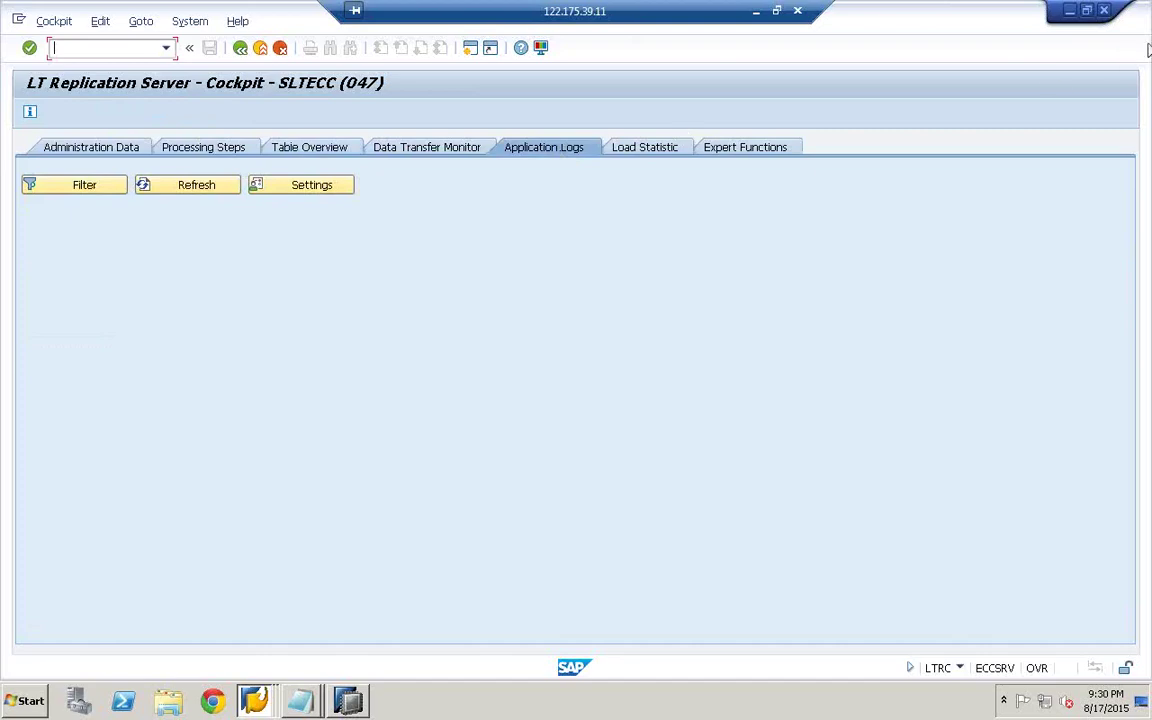
pyautogui.click(86, 188)
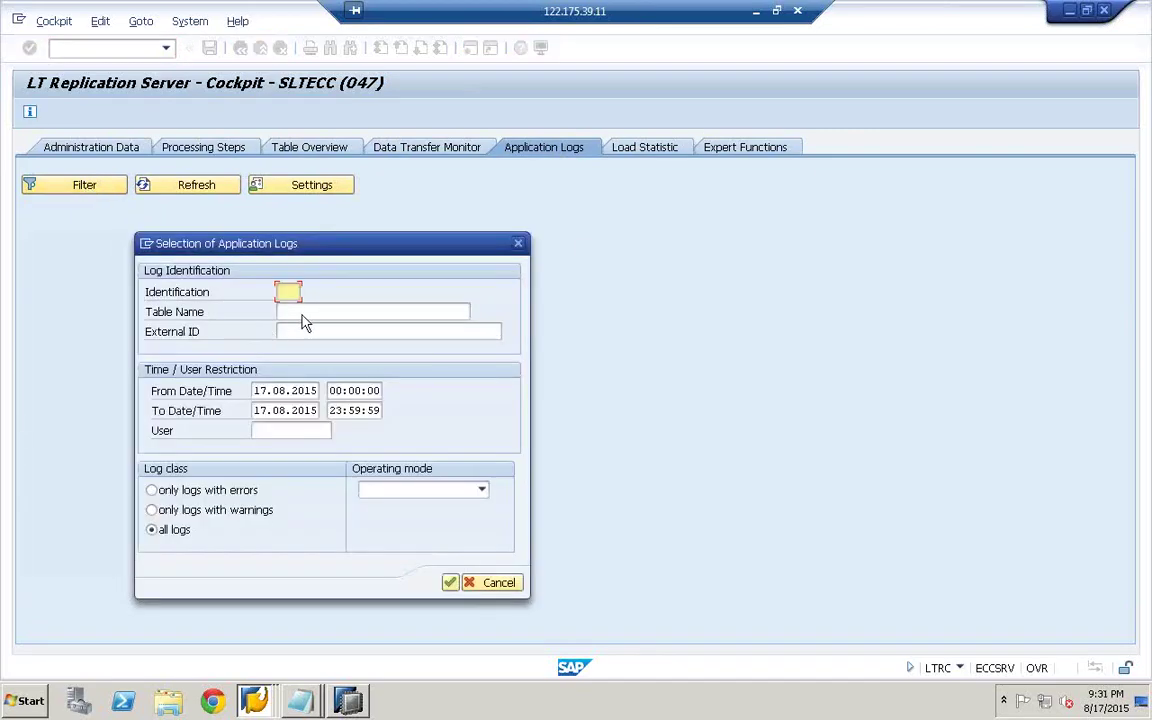
pyautogui.click(299, 313)
pyautogui.write('ZMTB_SLT')
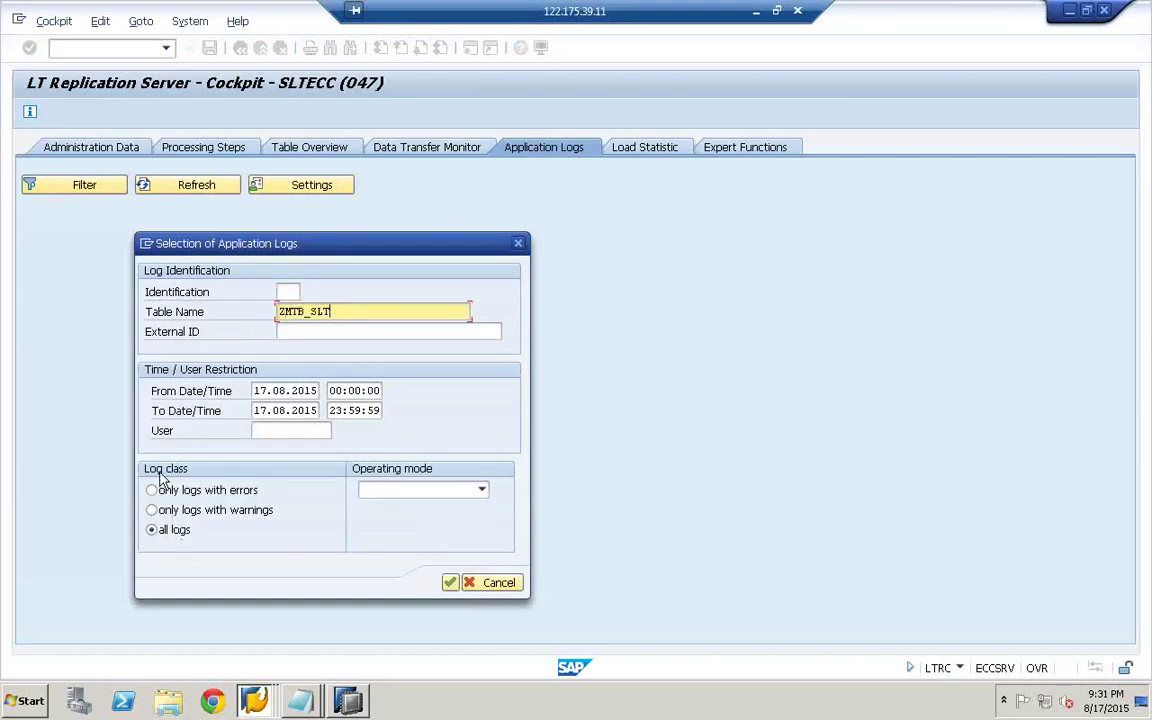
pyautogui.click(450, 583)
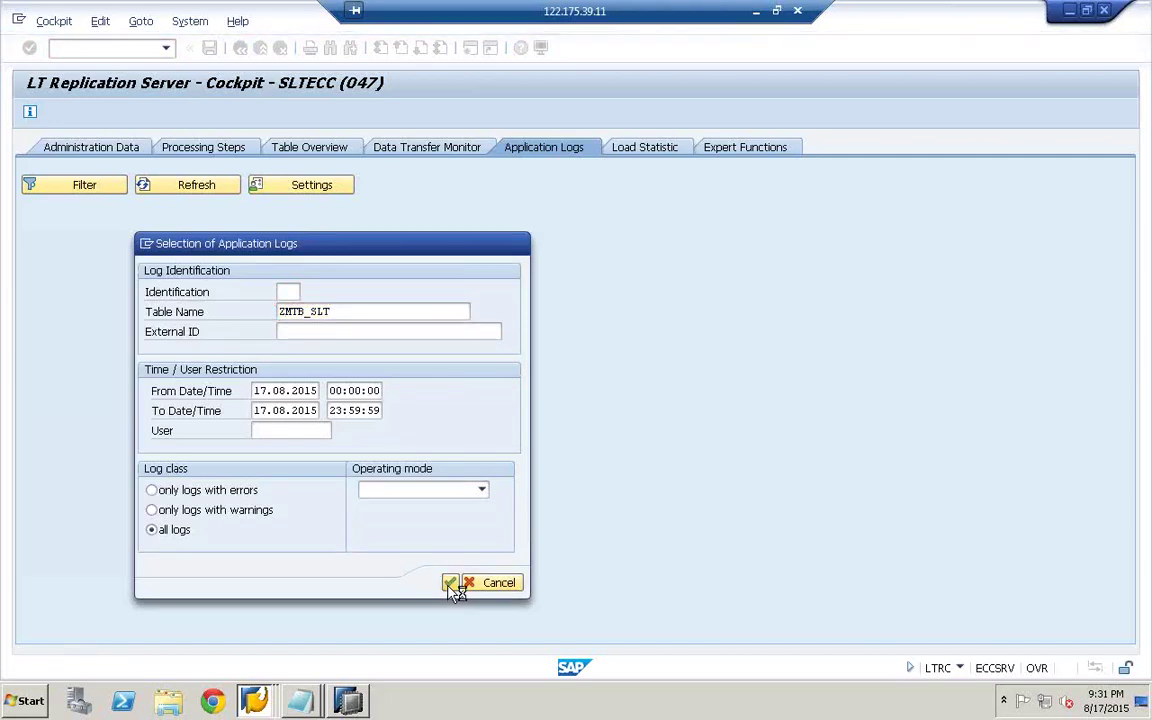
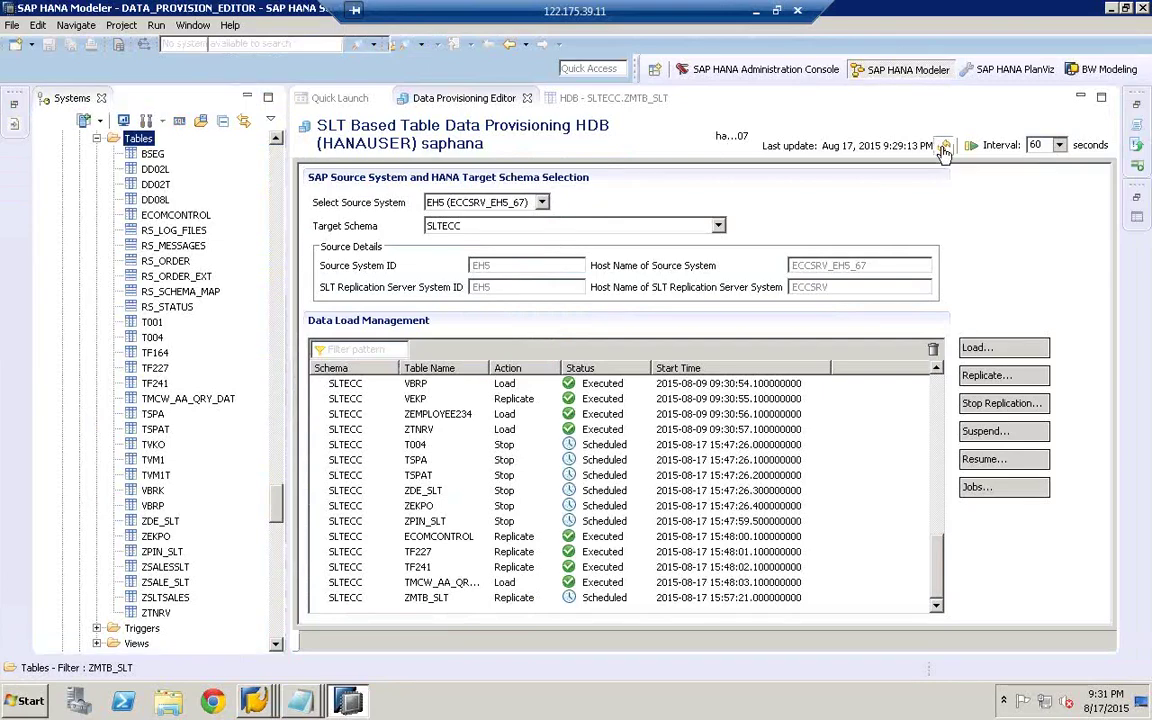
# - Refresh the HANA Studio data load status twice, then bring up the open SAP windows
pyautogui.click(943, 146)
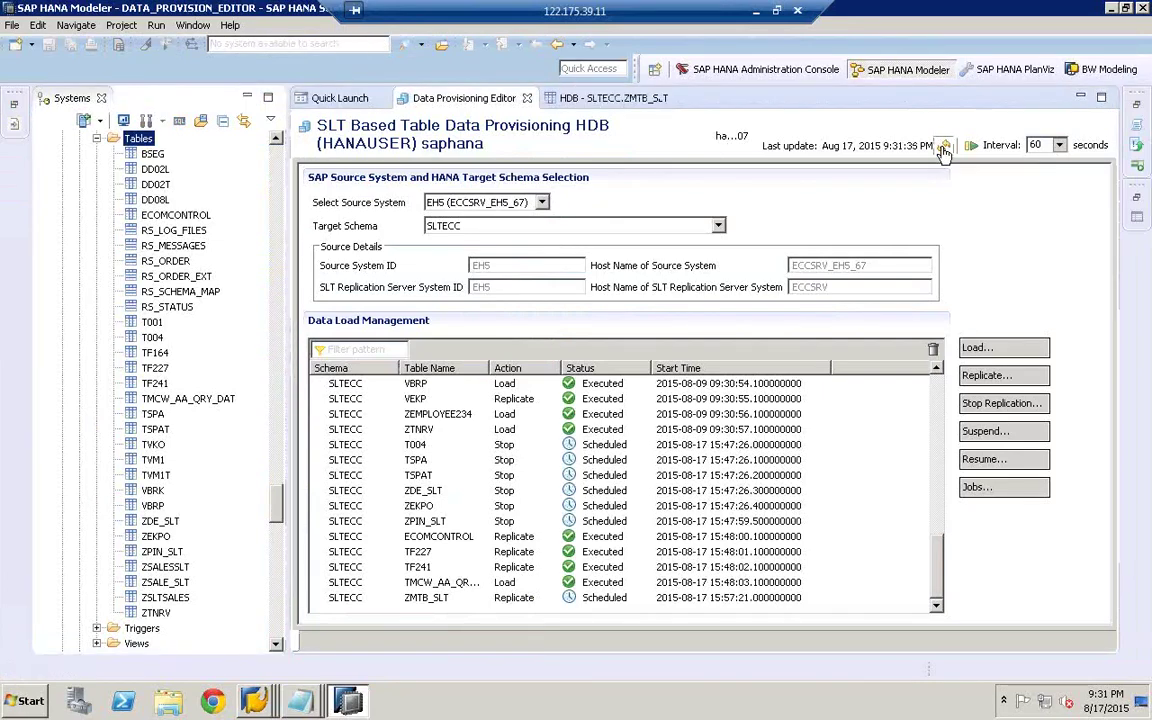
pyautogui.click(943, 148)
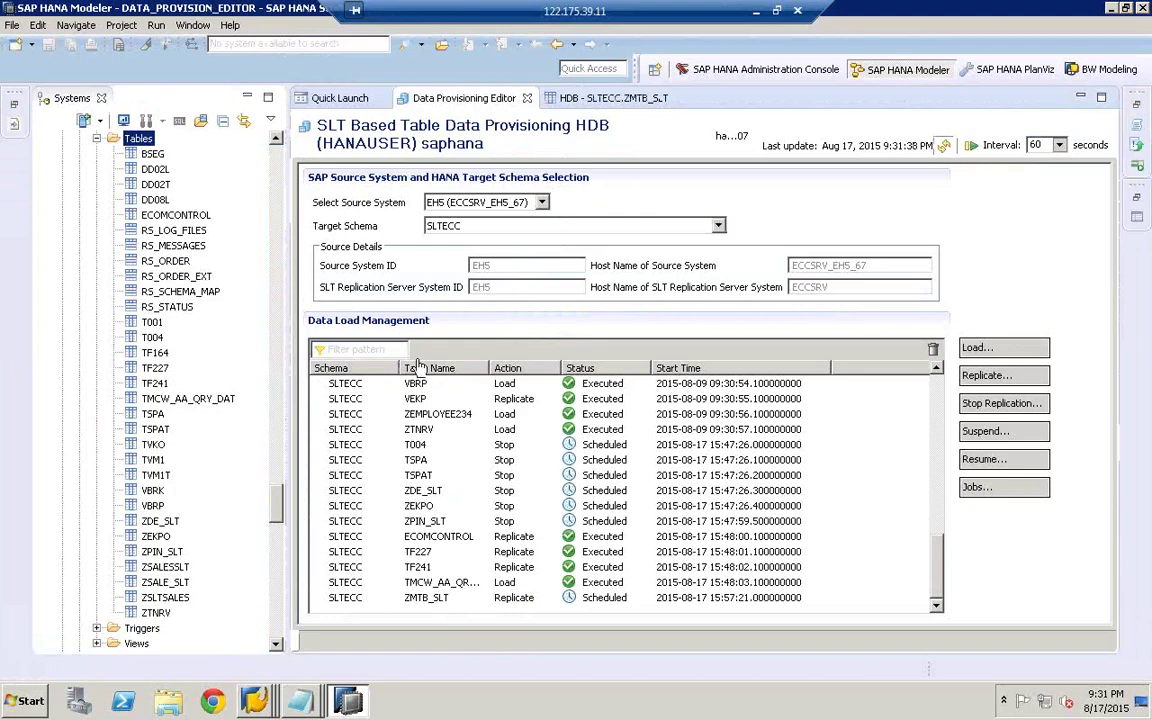
pyautogui.click(252, 702)
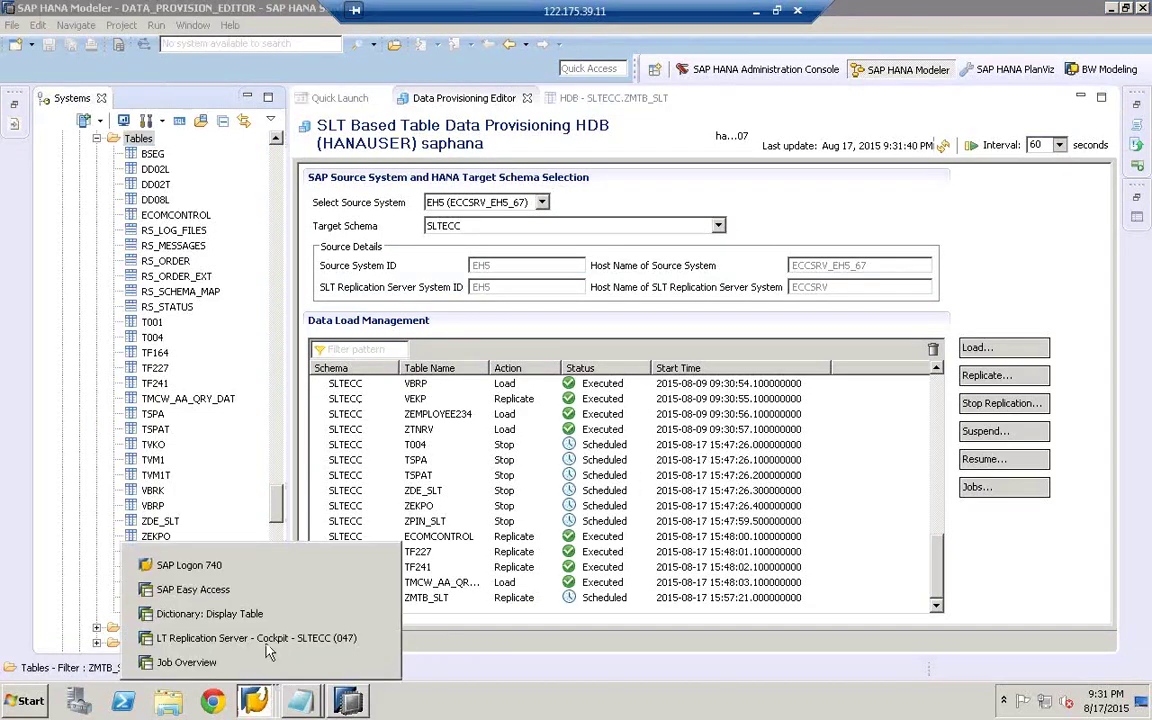
pyautogui.click(237, 583)
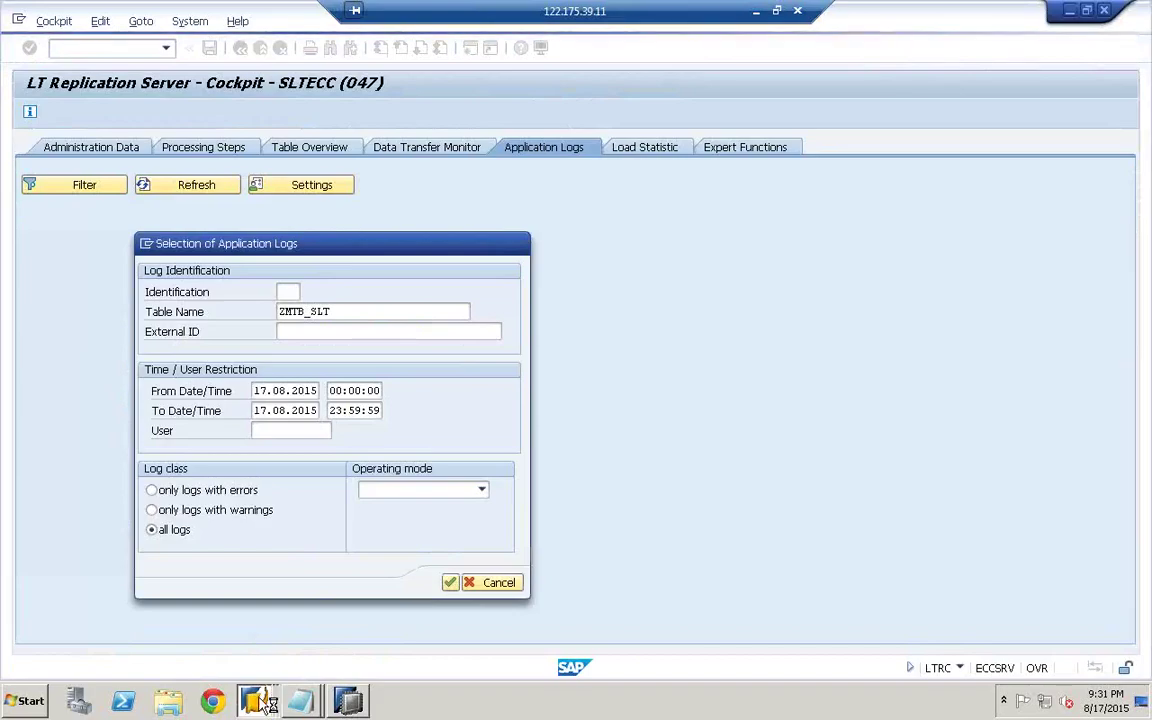
pyautogui.click(258, 699)
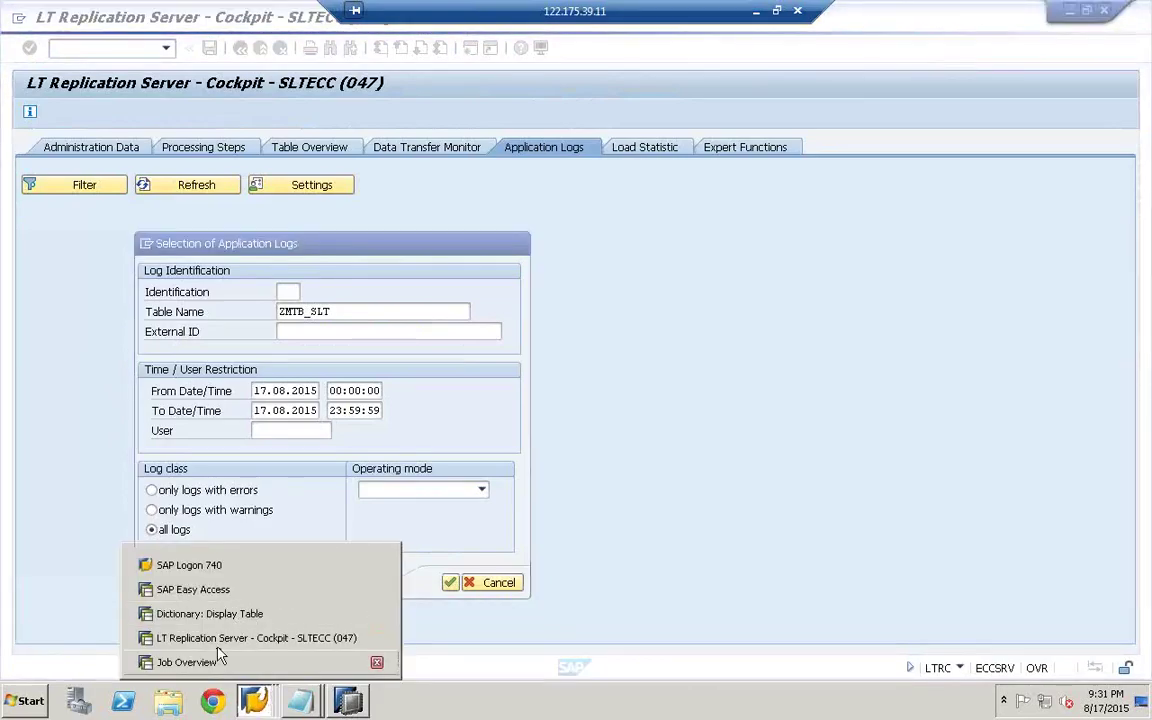
# - From the ZMTB_SLT table definition window, go back to SAP Easy Access and show the transaction history
pyautogui.click(215, 614)
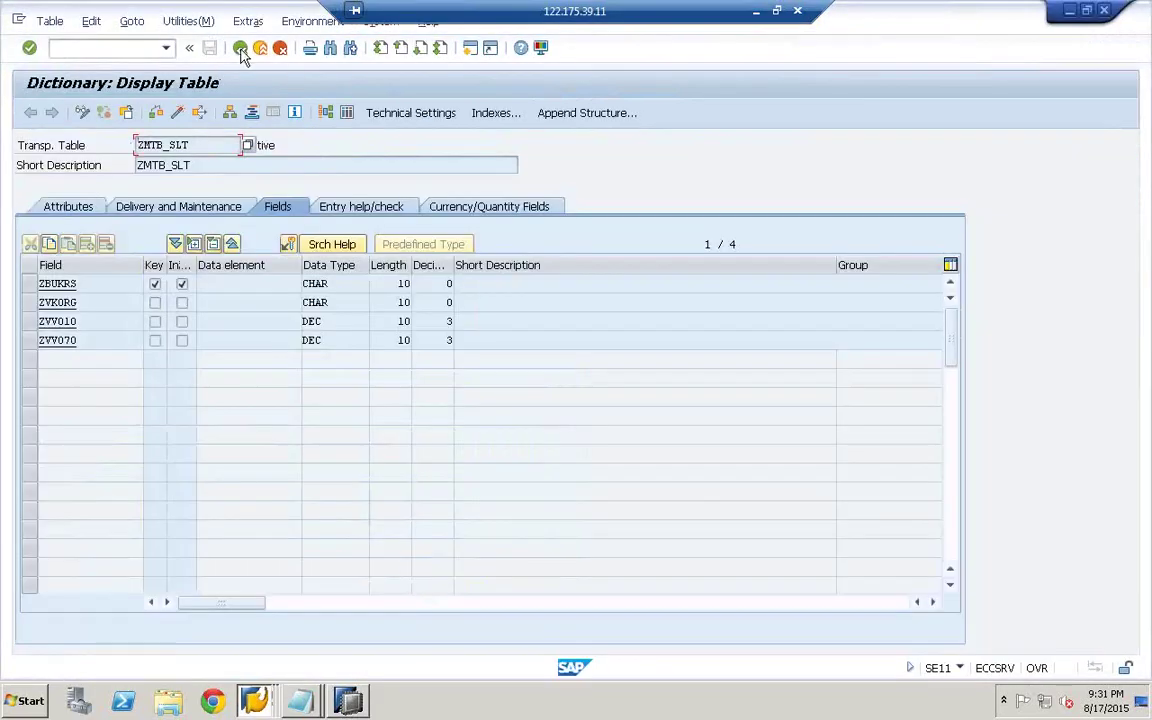
pyautogui.click(240, 48)
pyautogui.click(240, 48)
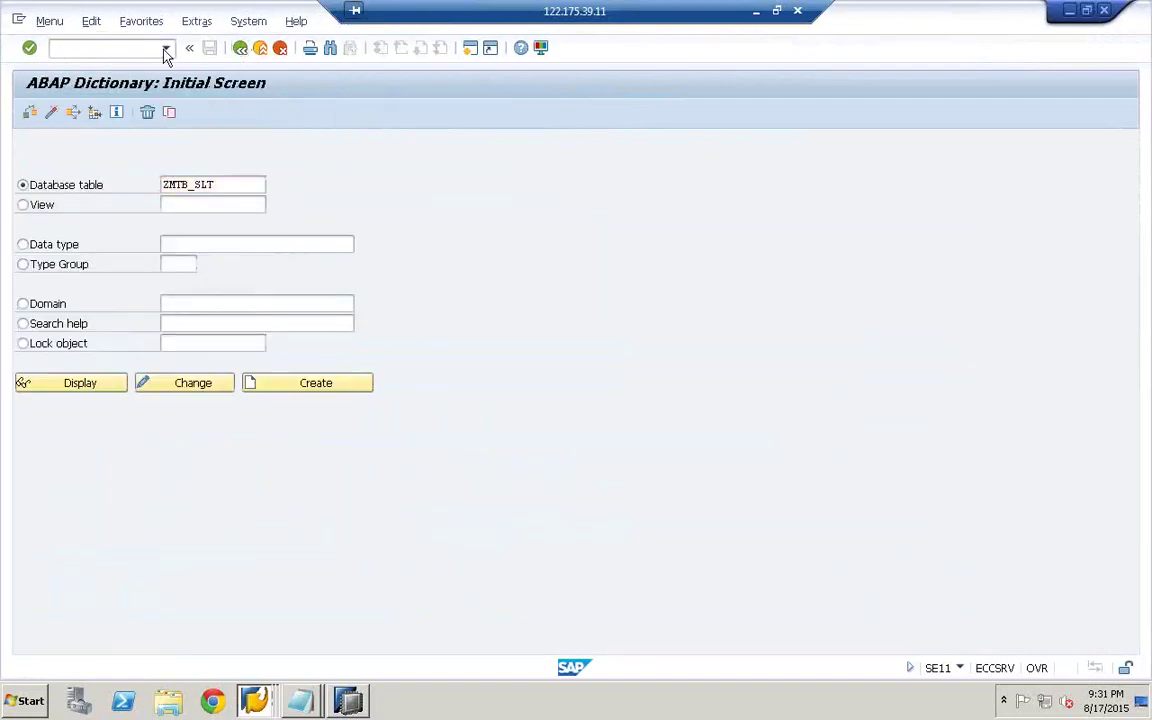
pyautogui.click(165, 48)
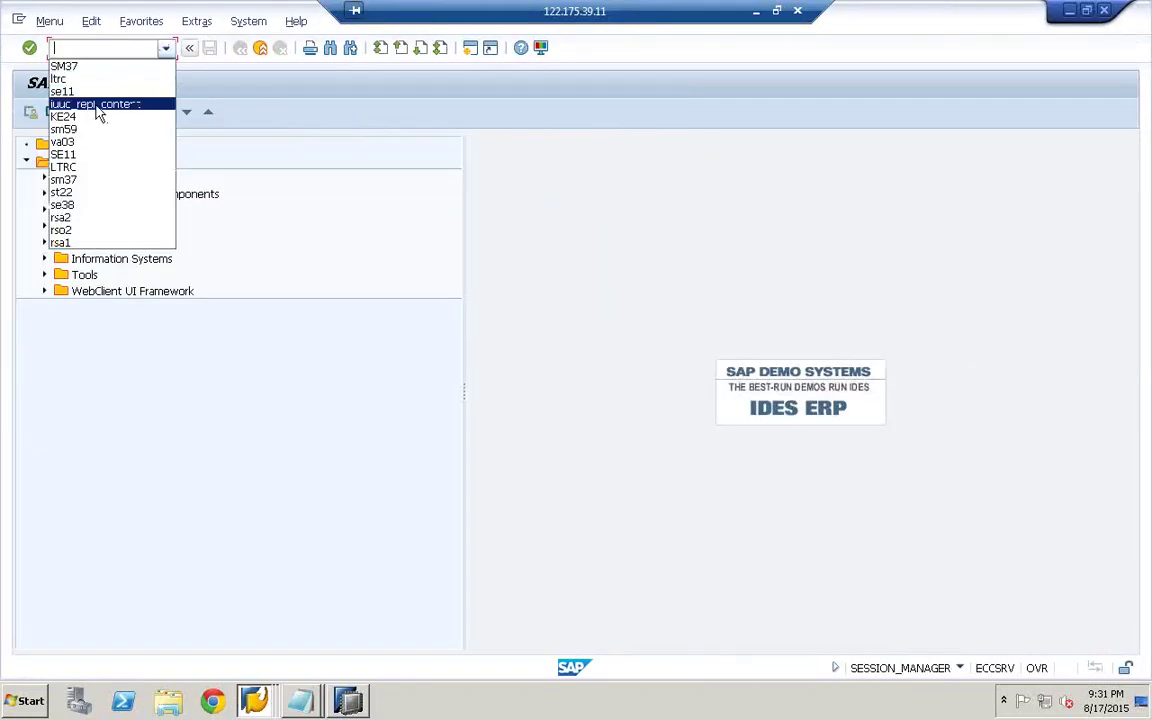
# - Run iuuc_repl_content and open the SLTECC configuration's settings for table ZMTB_SLT
pyautogui.click(97, 106)
pyautogui.press('Return')
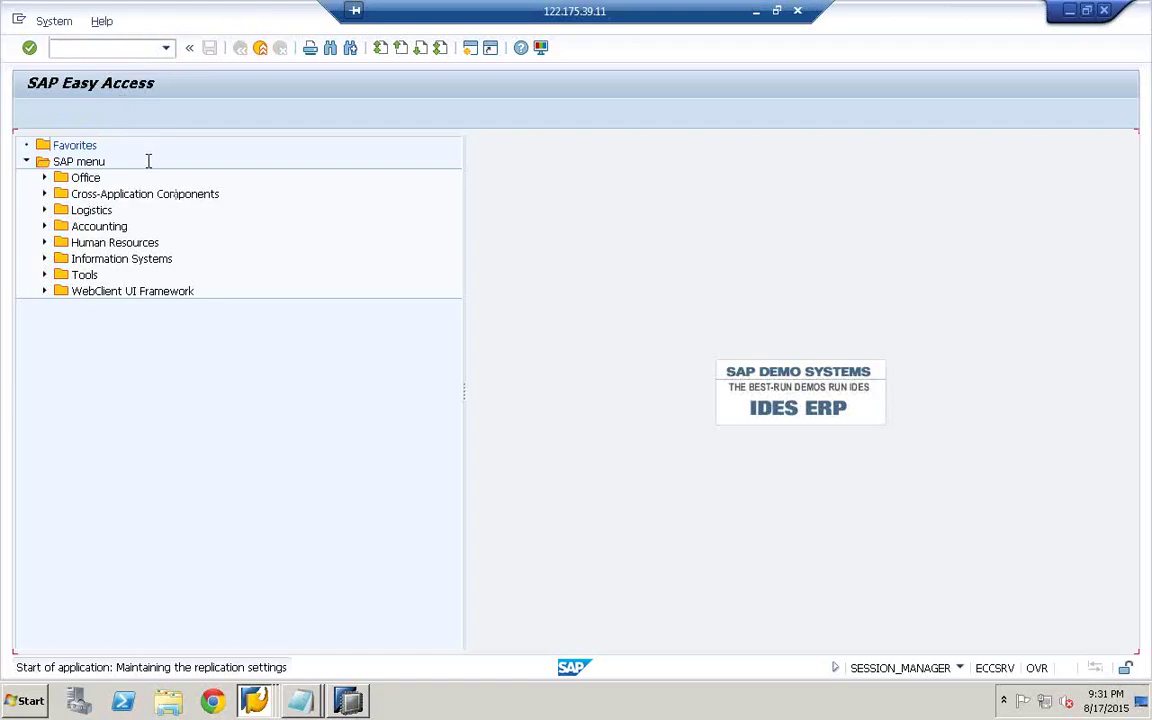
pyautogui.click(28, 185)
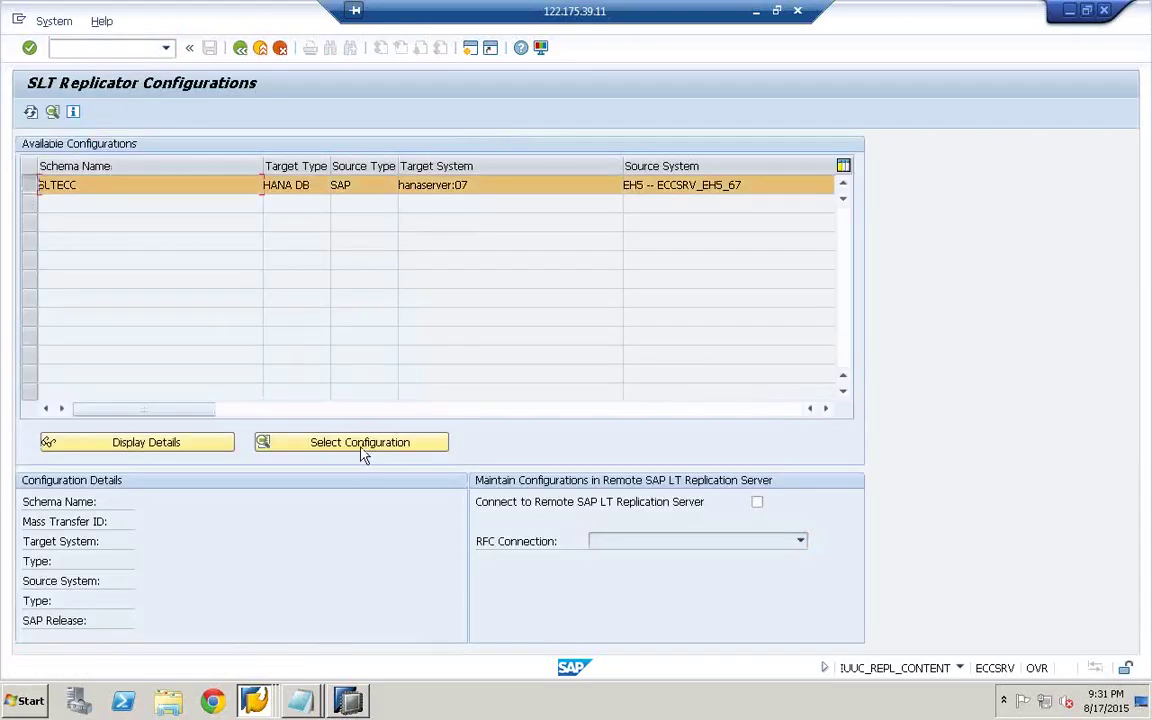
pyautogui.click(363, 453)
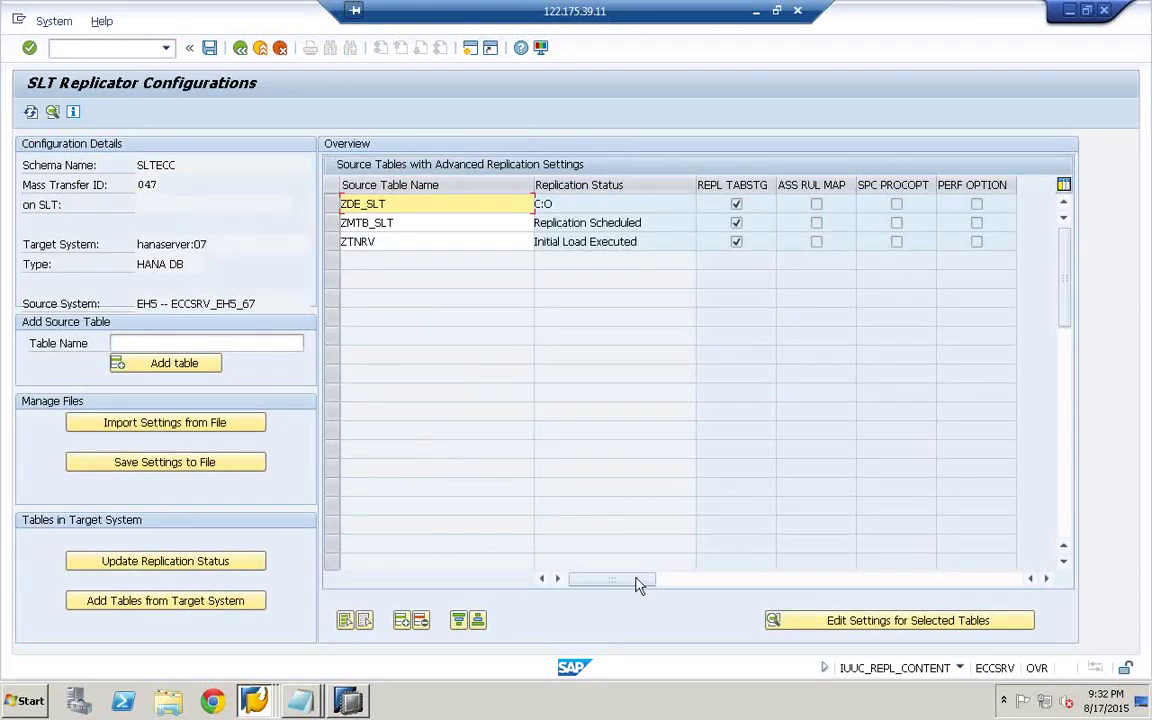
pyautogui.click(337, 226)
pyautogui.click(930, 621)
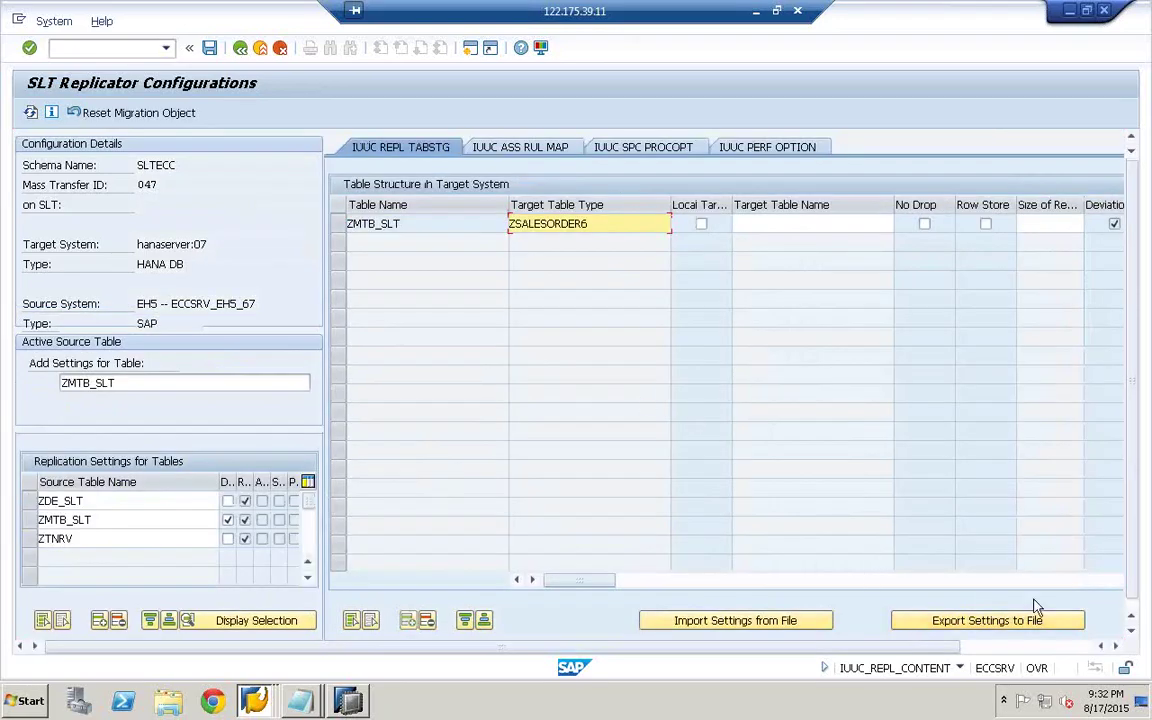
# - Save the ZMTB_SLT replication settings, confirm with Yes, and return to SAP Easy Access
pyautogui.click(1080, 581)
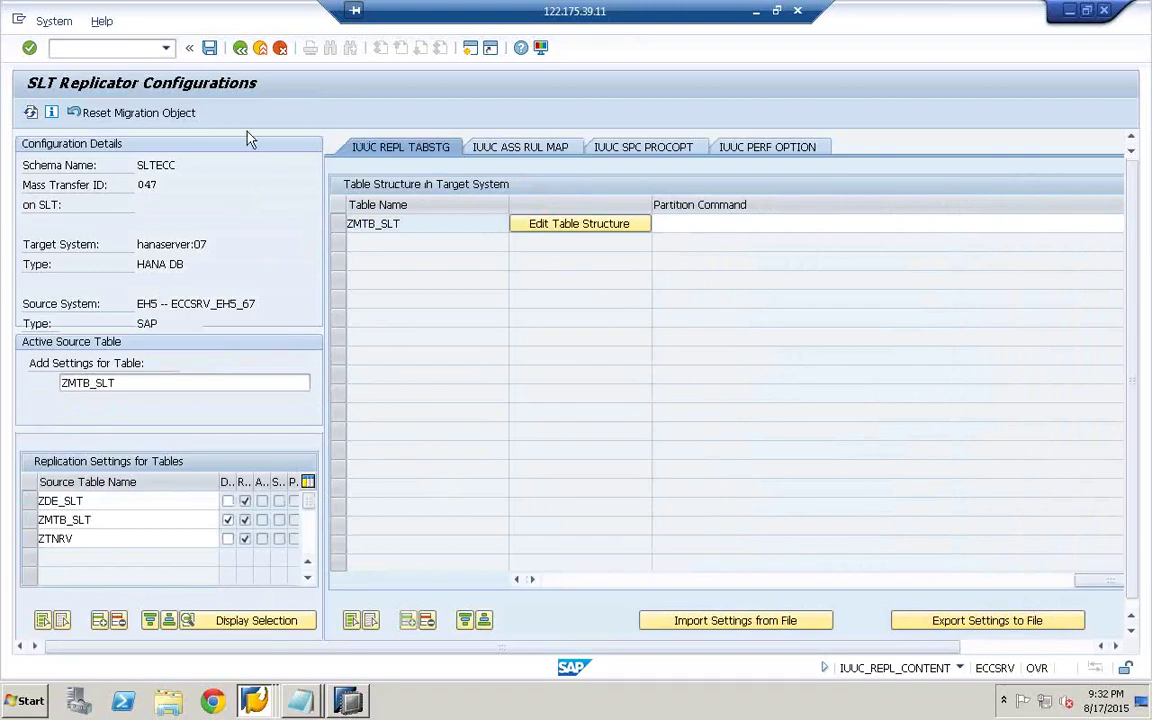
pyautogui.click(210, 49)
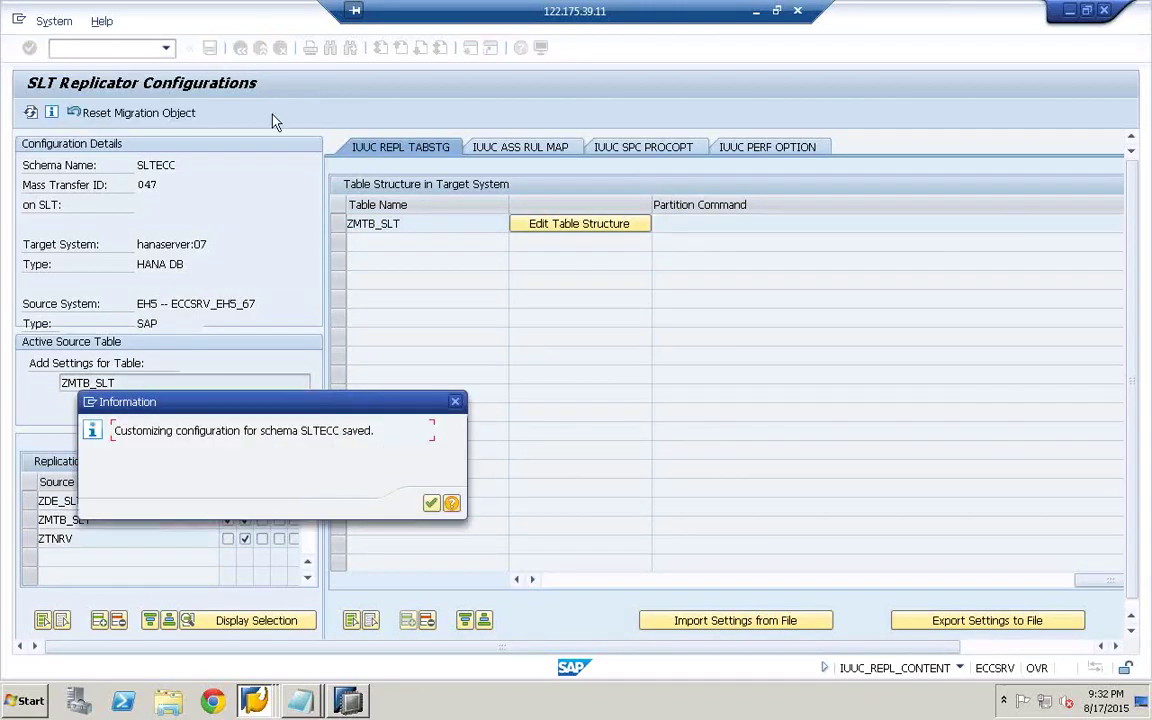
pyautogui.click(431, 506)
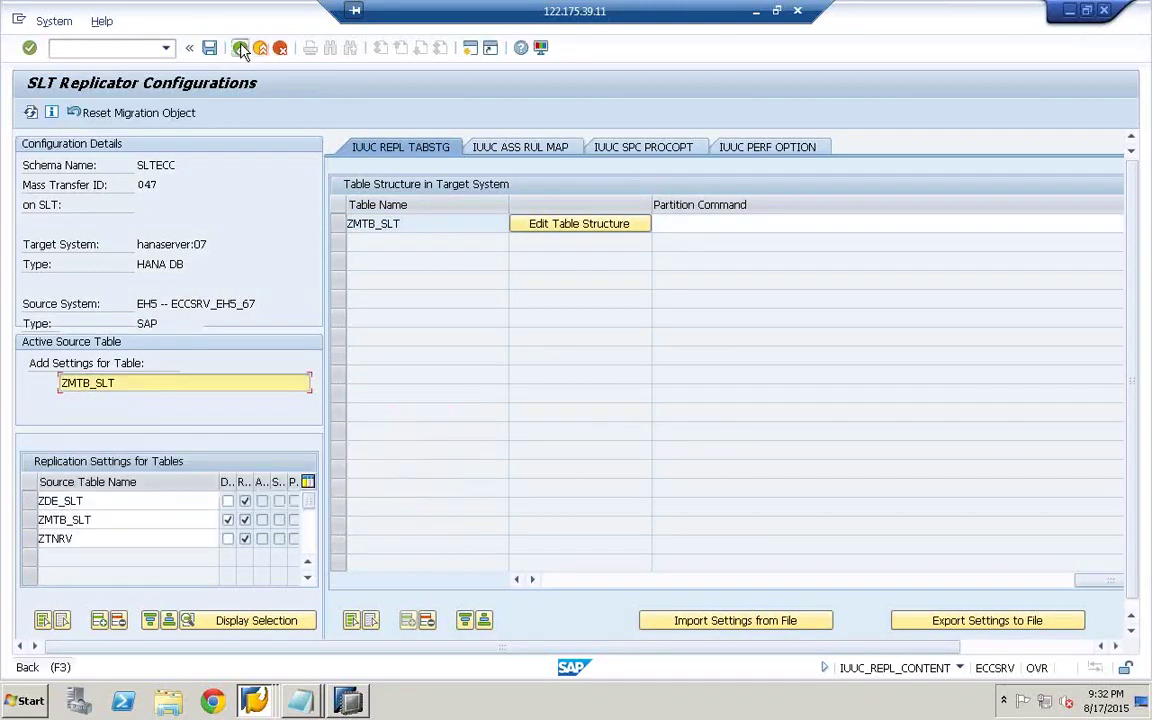
pyautogui.click(240, 48)
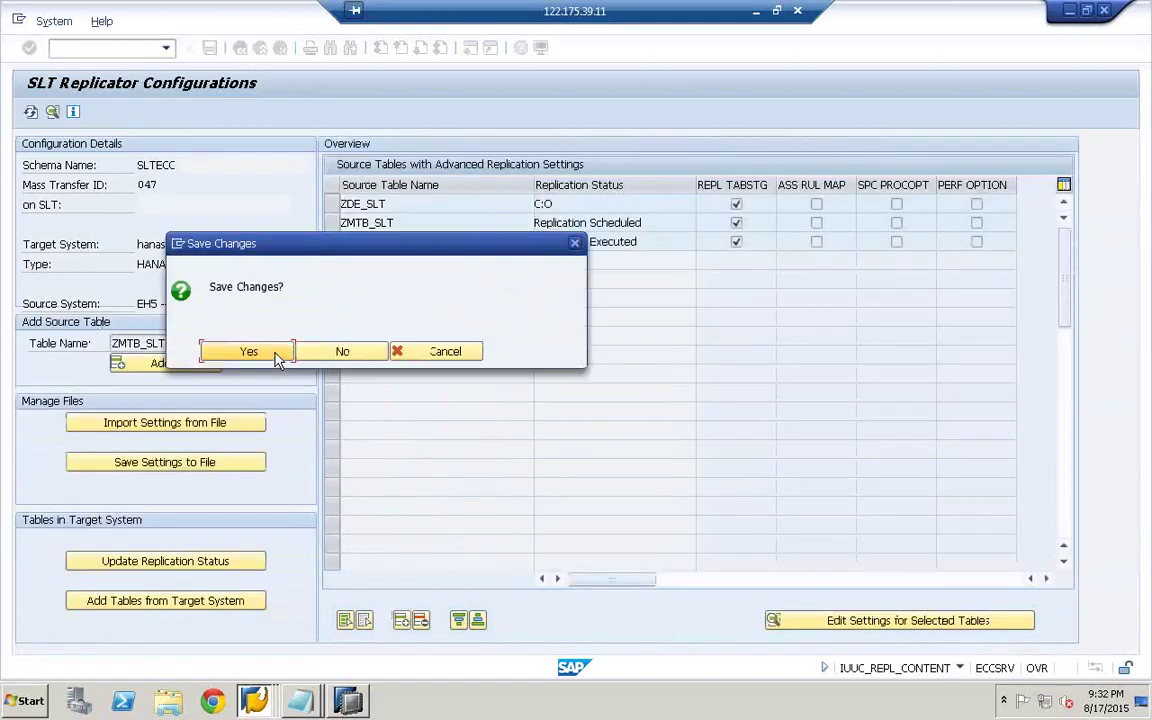
pyautogui.click(249, 348)
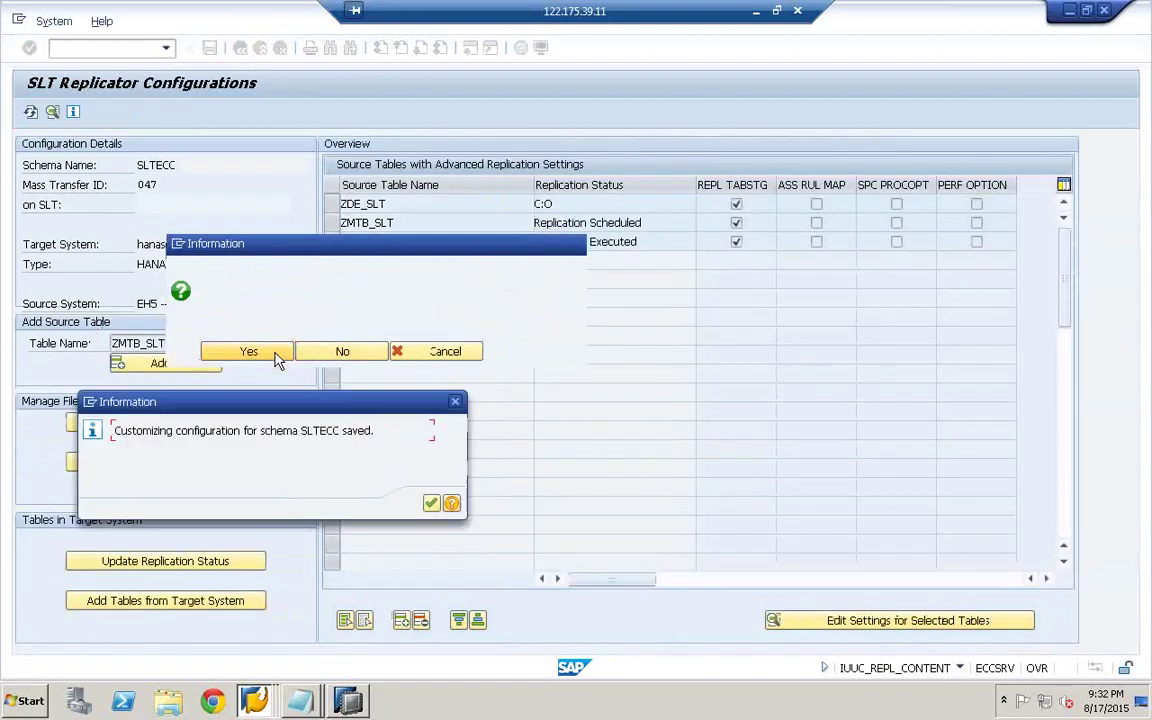
pyautogui.click(431, 503)
pyautogui.click(240, 48)
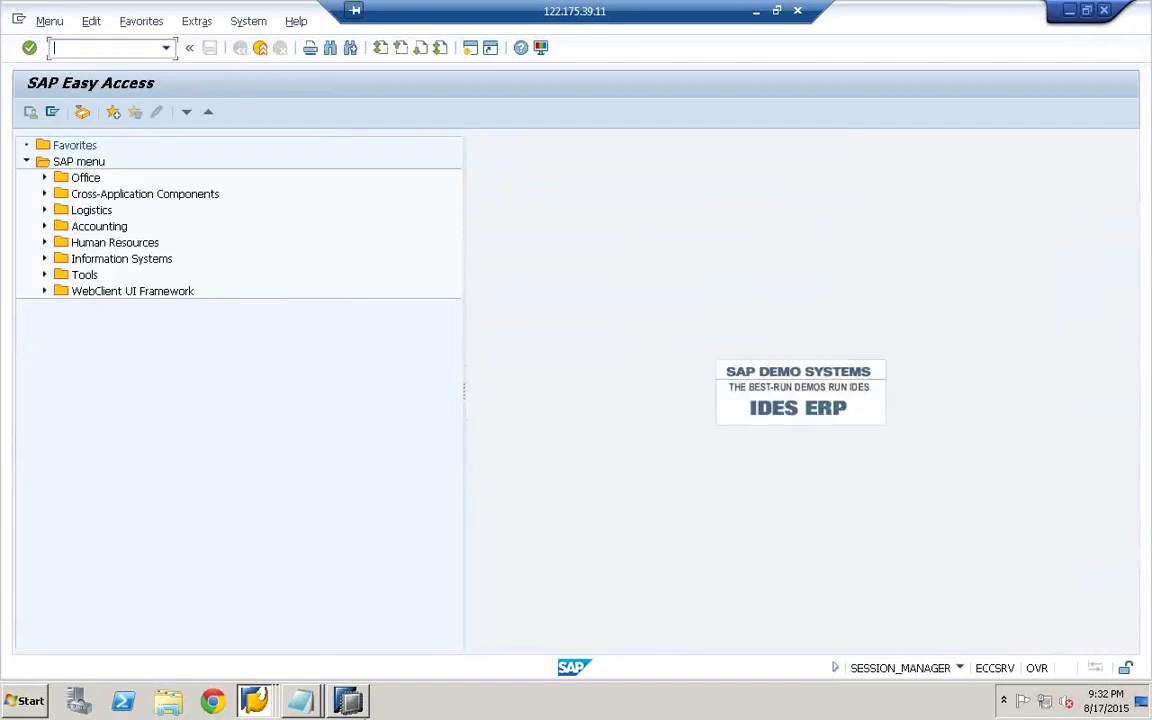
pyautogui.click(349, 703)
# - Refresh the SLT data load status three times
pyautogui.click(943, 146)
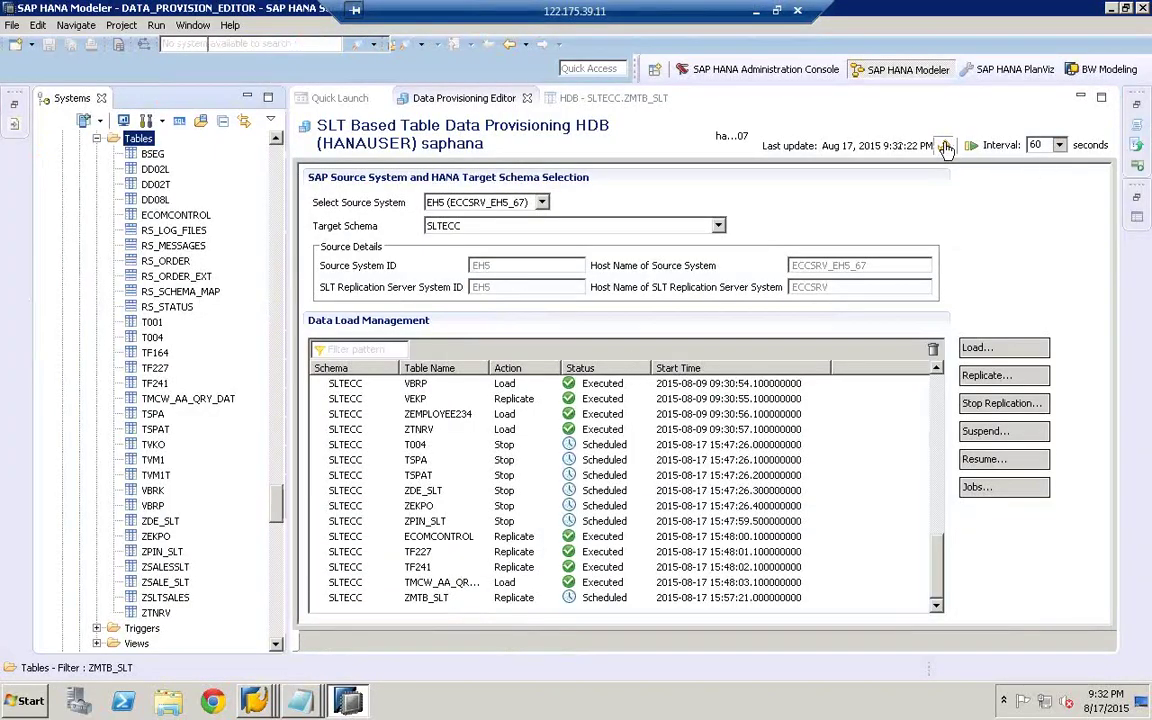
pyautogui.click(945, 147)
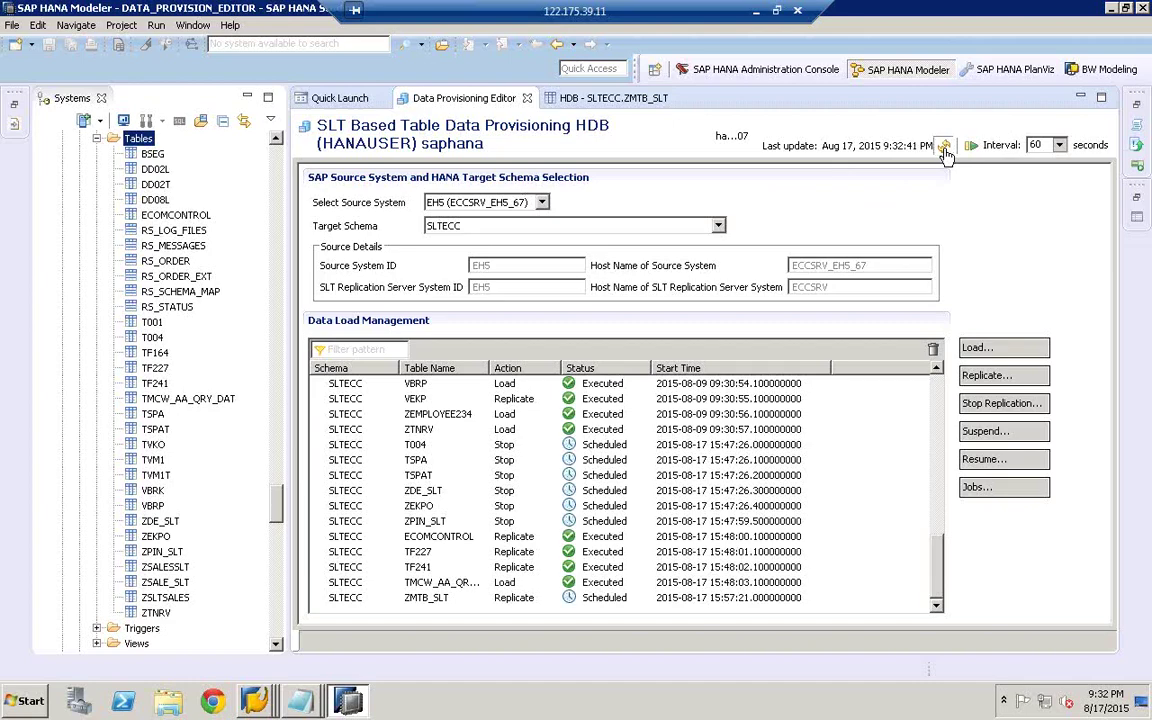
pyautogui.click(944, 148)
# - Refresh the catalog's Tables folder to reload the list of tables
pyautogui.rightClick(140, 139)
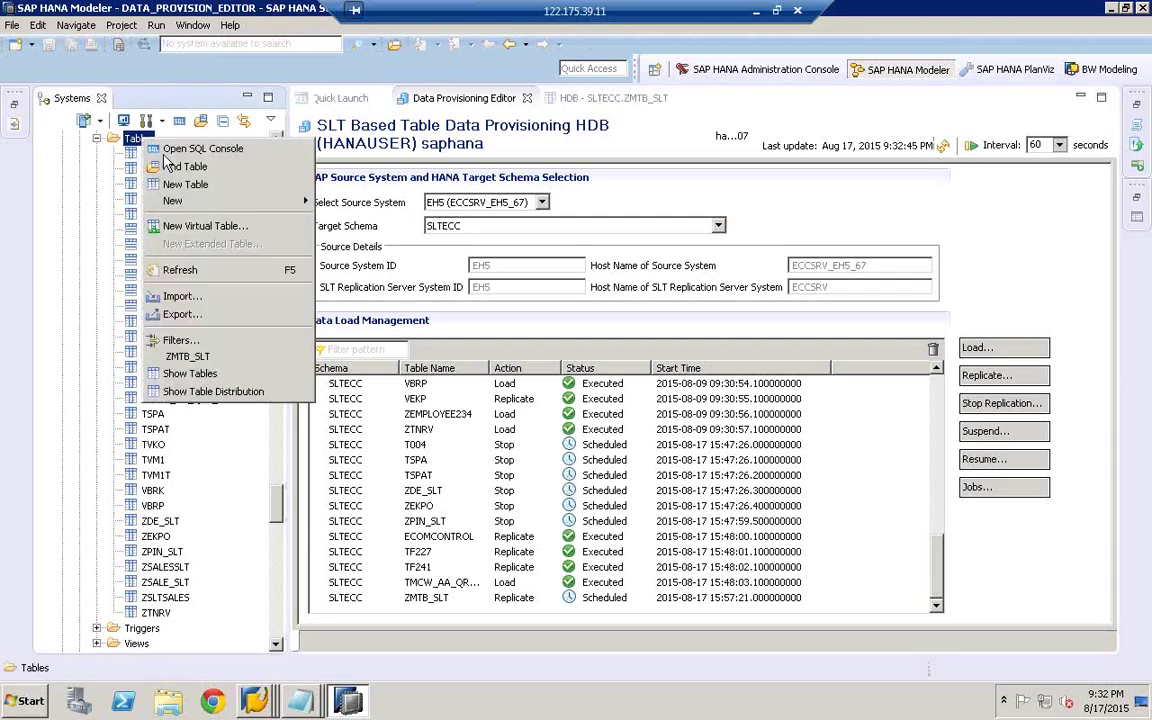
pyautogui.click(182, 272)
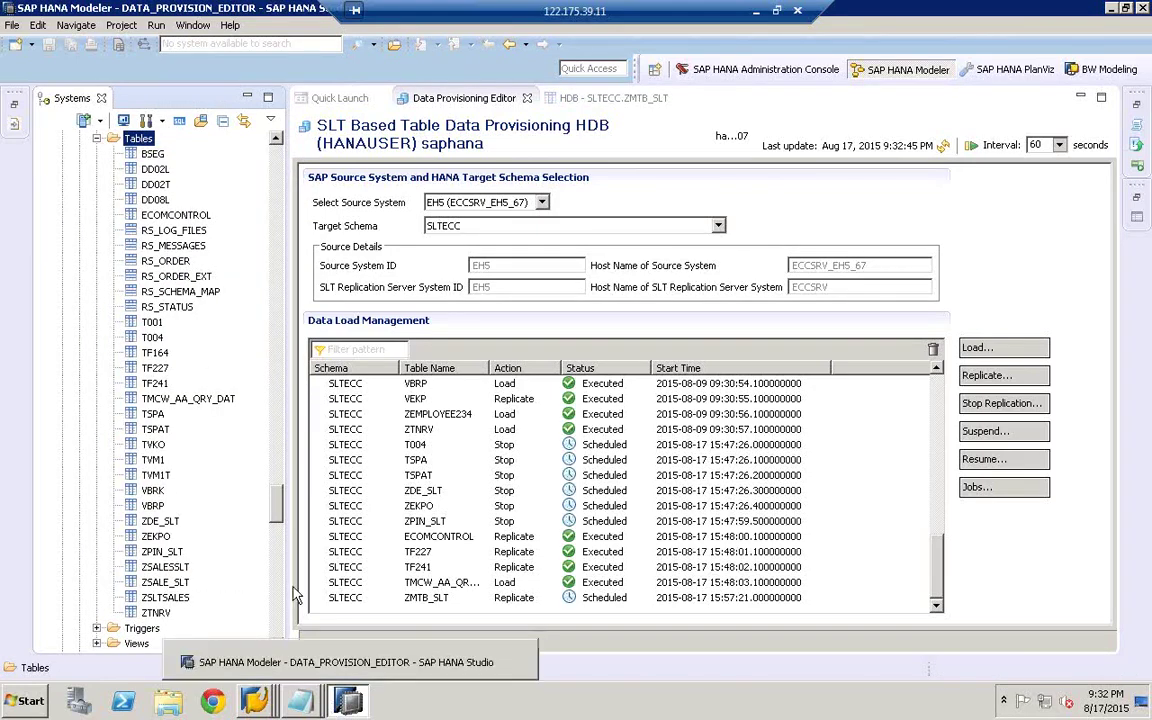
pyautogui.moveTo(262, 702)
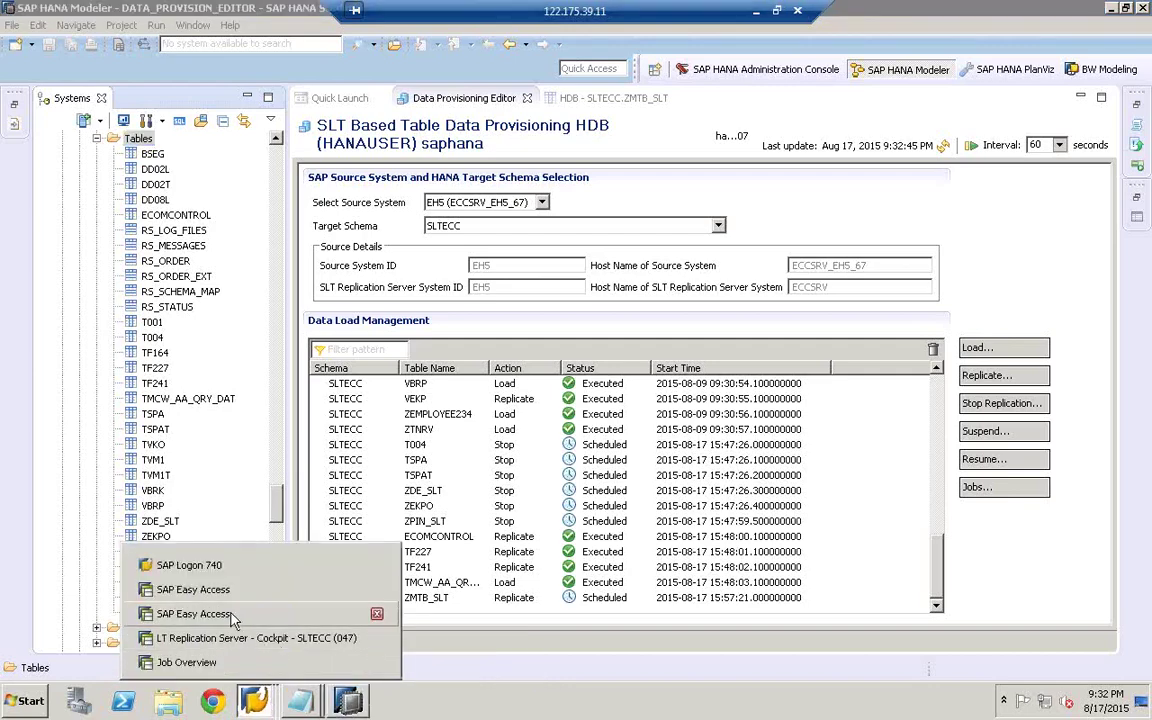
# - Switch to the LT Replication Server cockpit and widen the Application Logs list to show Tran and Program
pyautogui.click(186, 662)
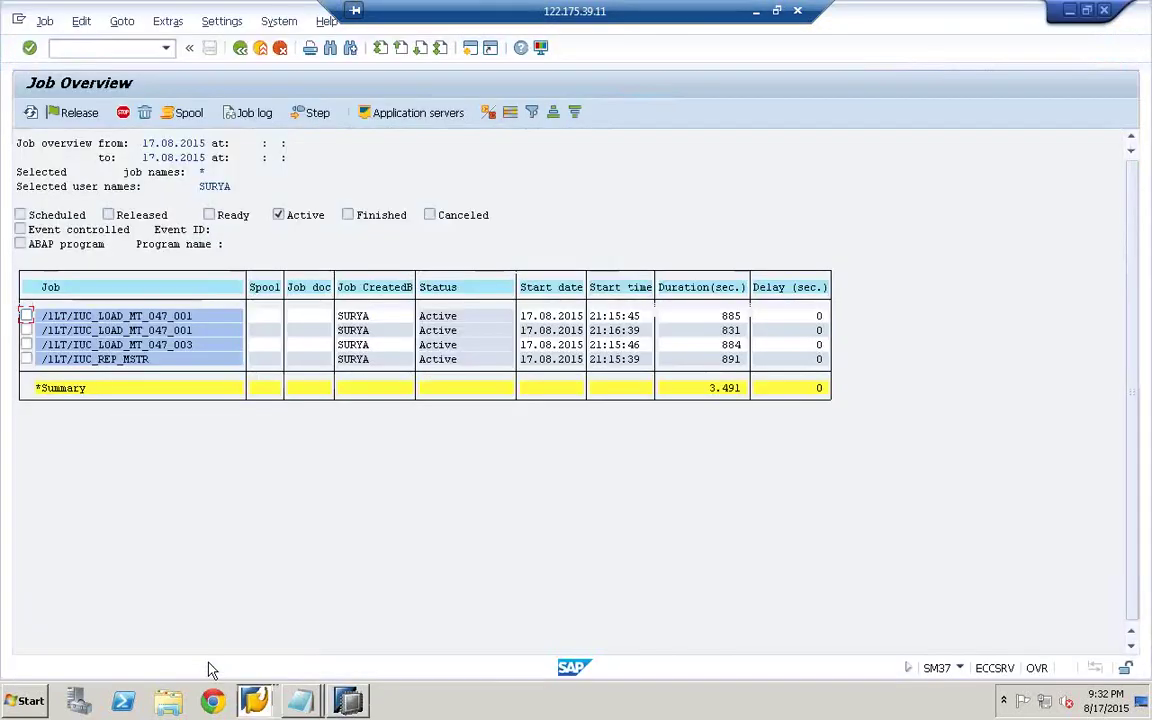
pyautogui.click(264, 705)
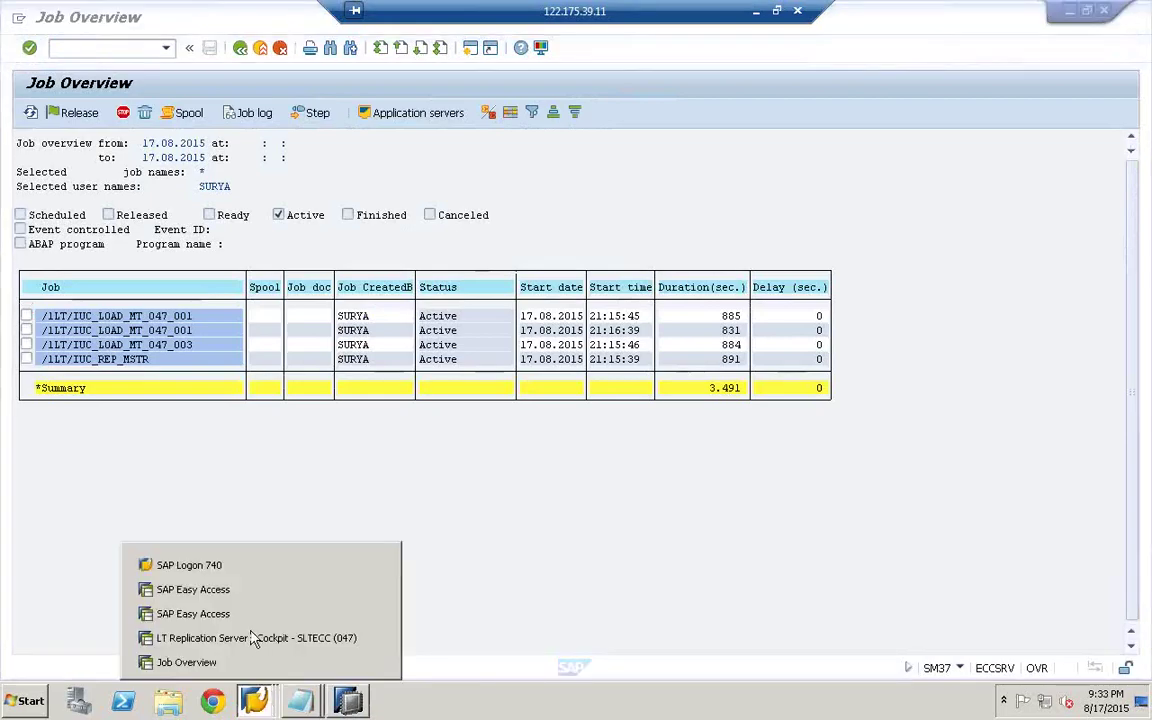
pyautogui.click(248, 638)
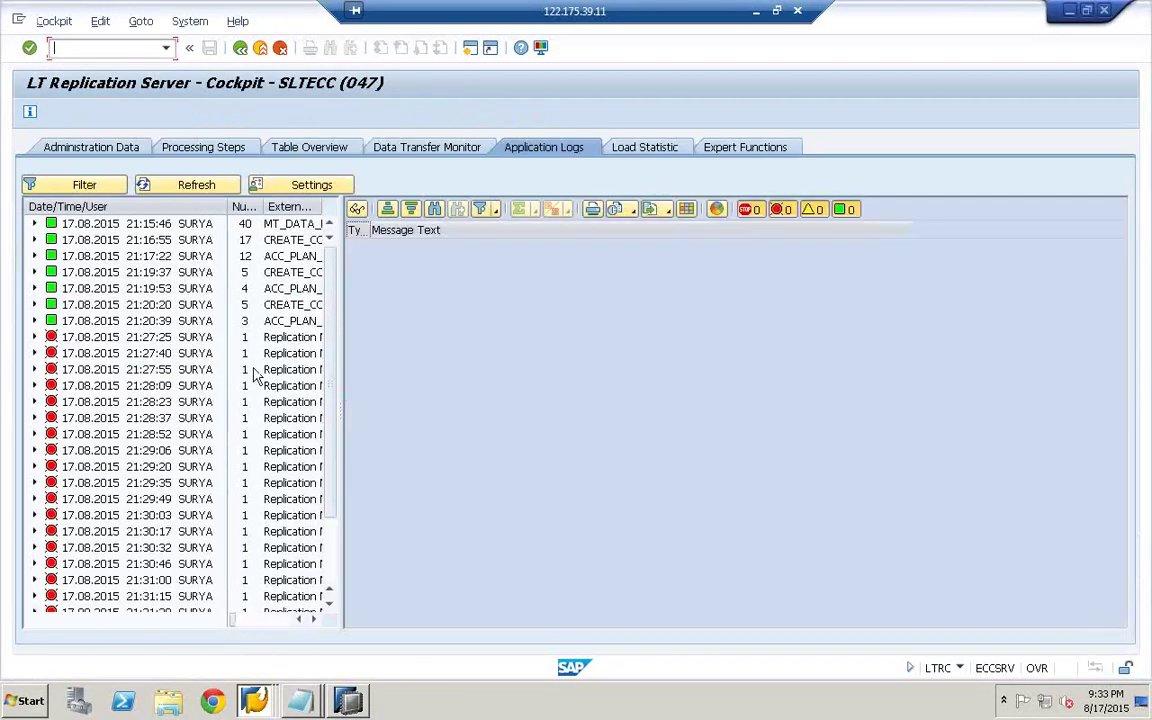
pyautogui.moveTo(338, 365); pyautogui.dragTo(522, 351)
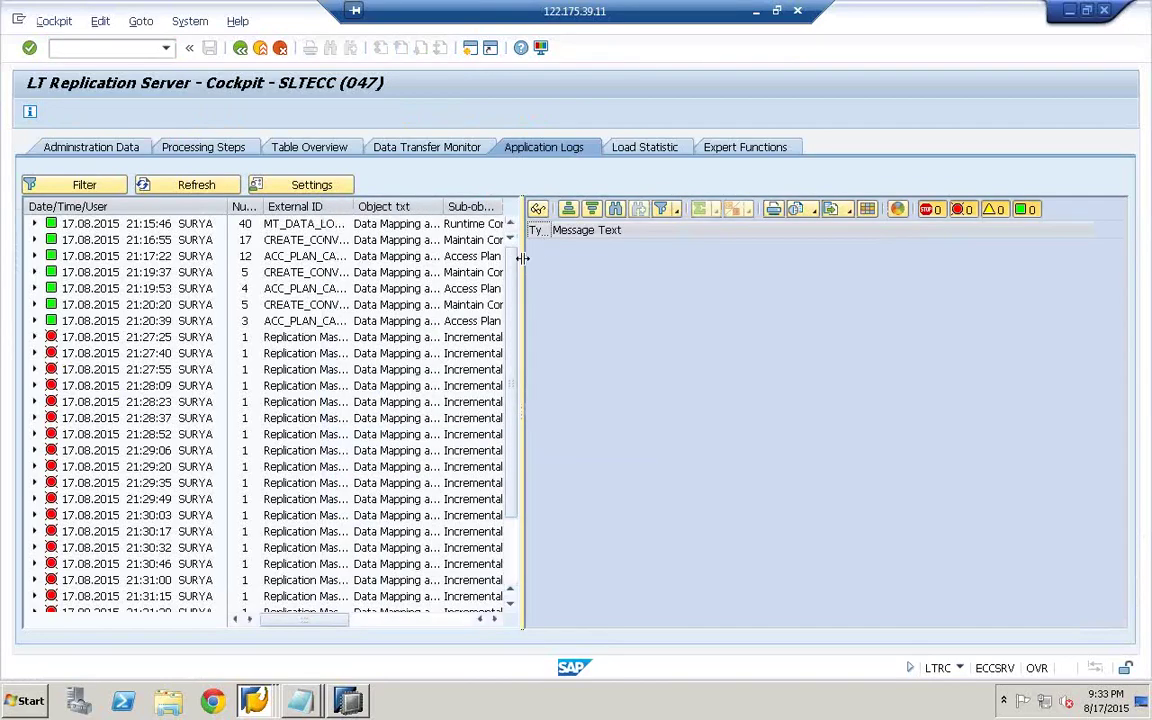
pyautogui.moveTo(527, 258); pyautogui.dragTo(709, 258)
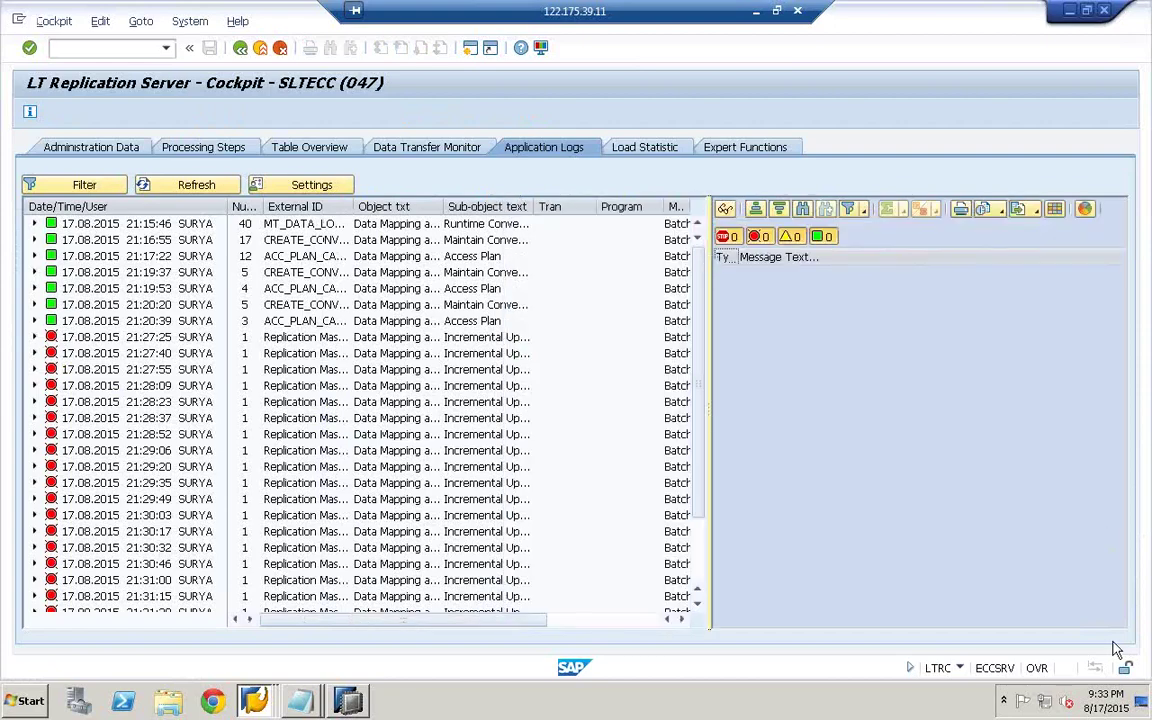
pyautogui.click(1103, 700)
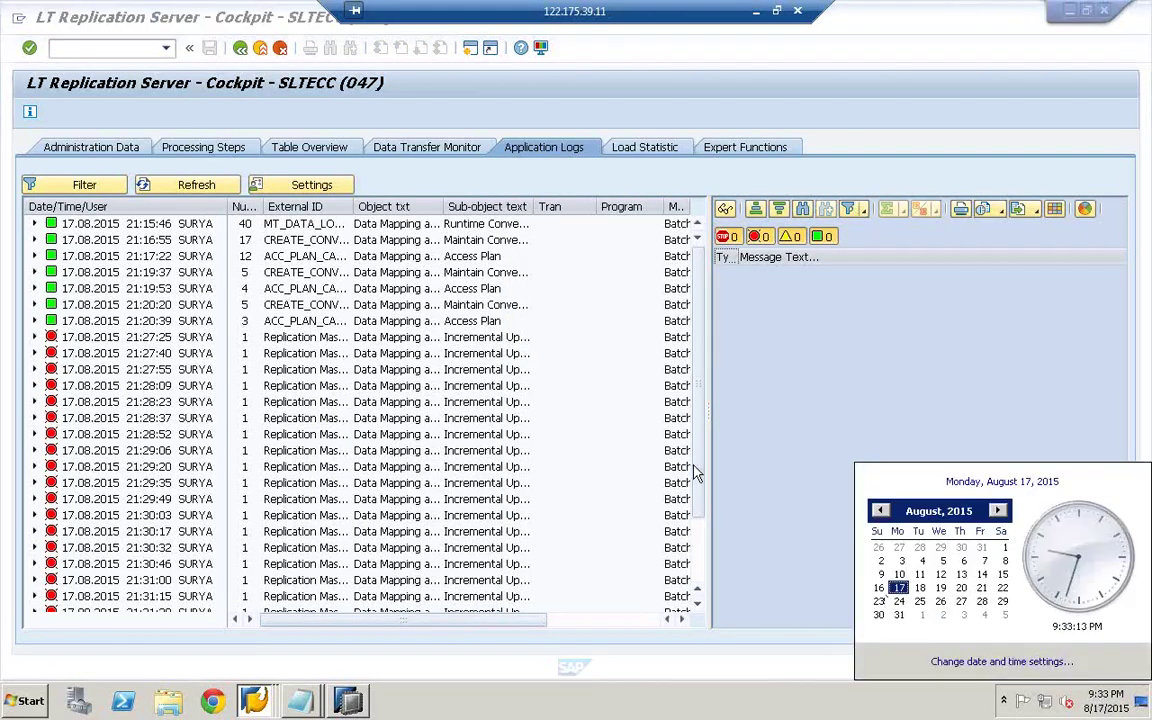
# - Autofit the External ID, Object text and Sub-object text columns and reveal Mode and Log
pyautogui.moveTo(700, 478); pyautogui.dragTo(703, 582)
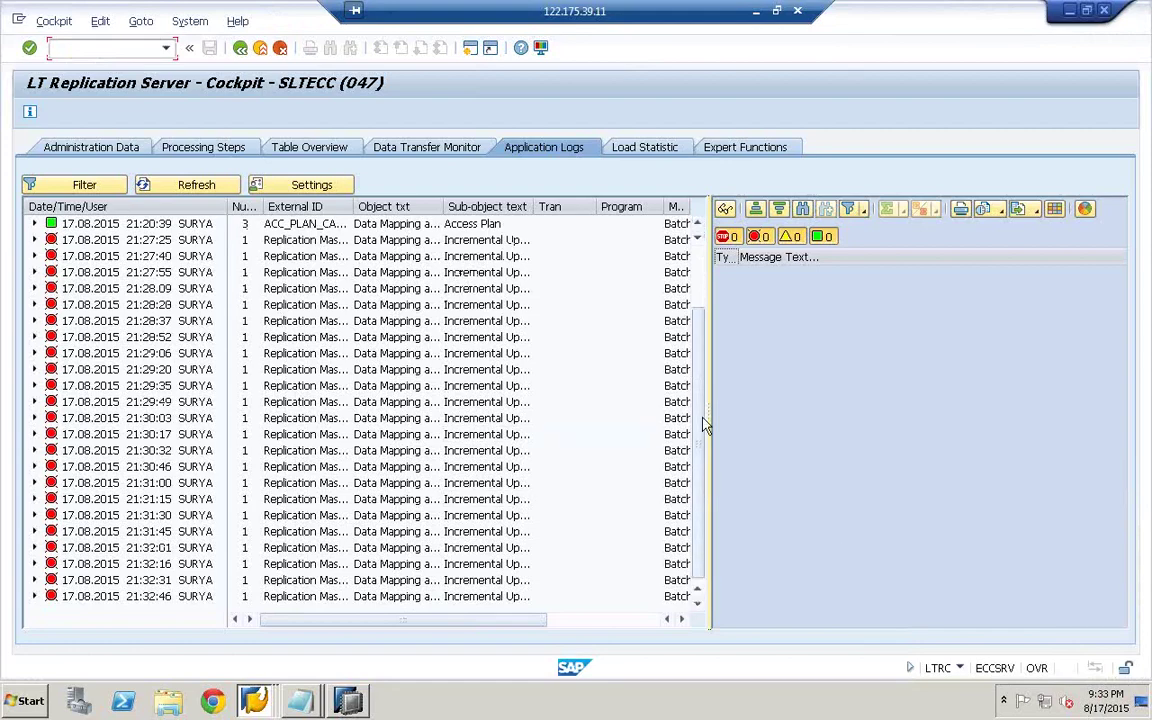
pyautogui.doubleClick(351, 207)
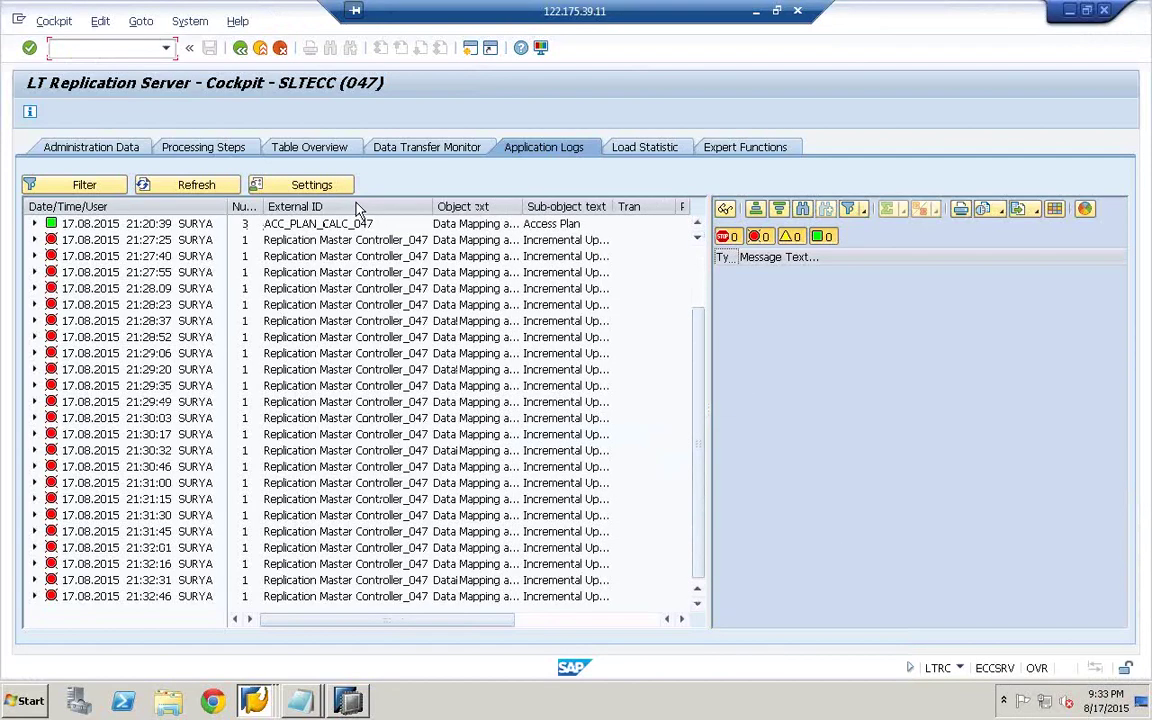
pyautogui.doubleClick(522, 207)
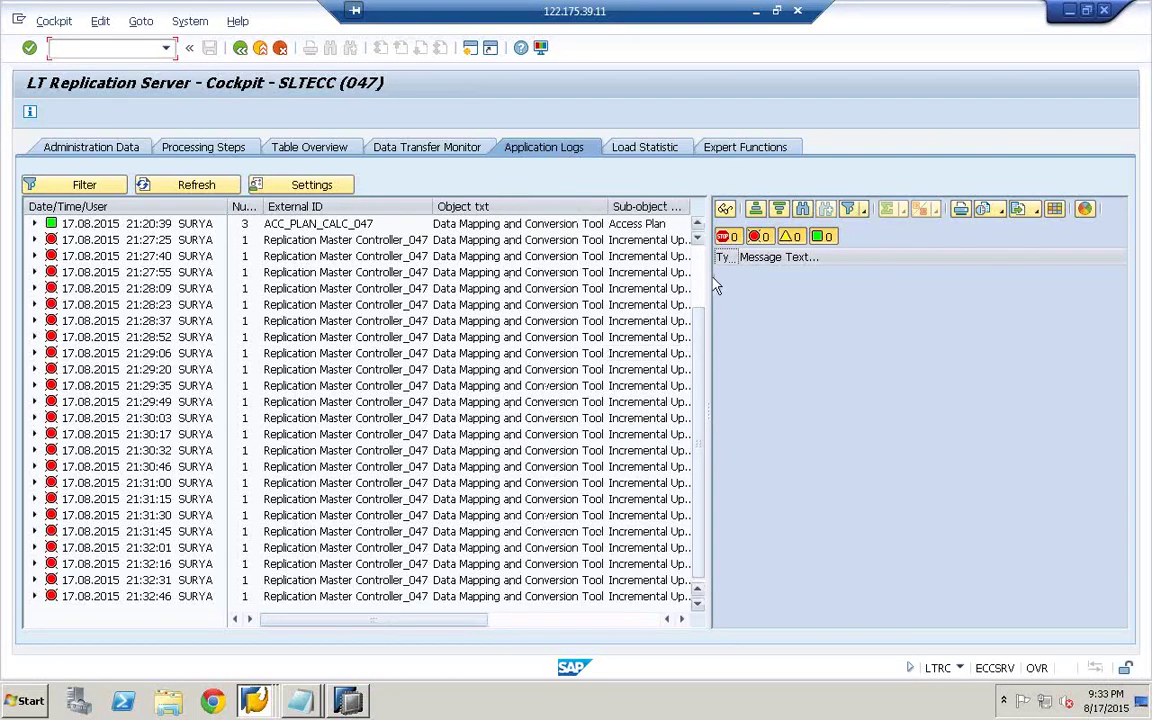
pyautogui.moveTo(708, 279); pyautogui.dragTo(962, 275)
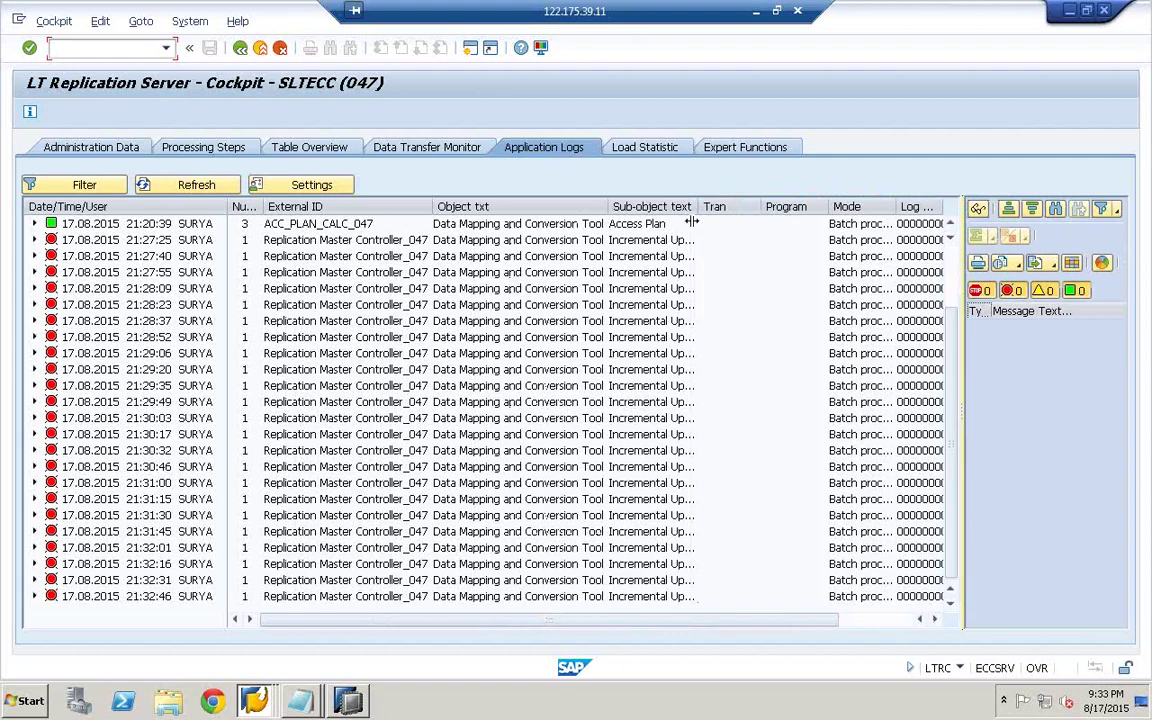
pyautogui.doubleClick(702, 207)
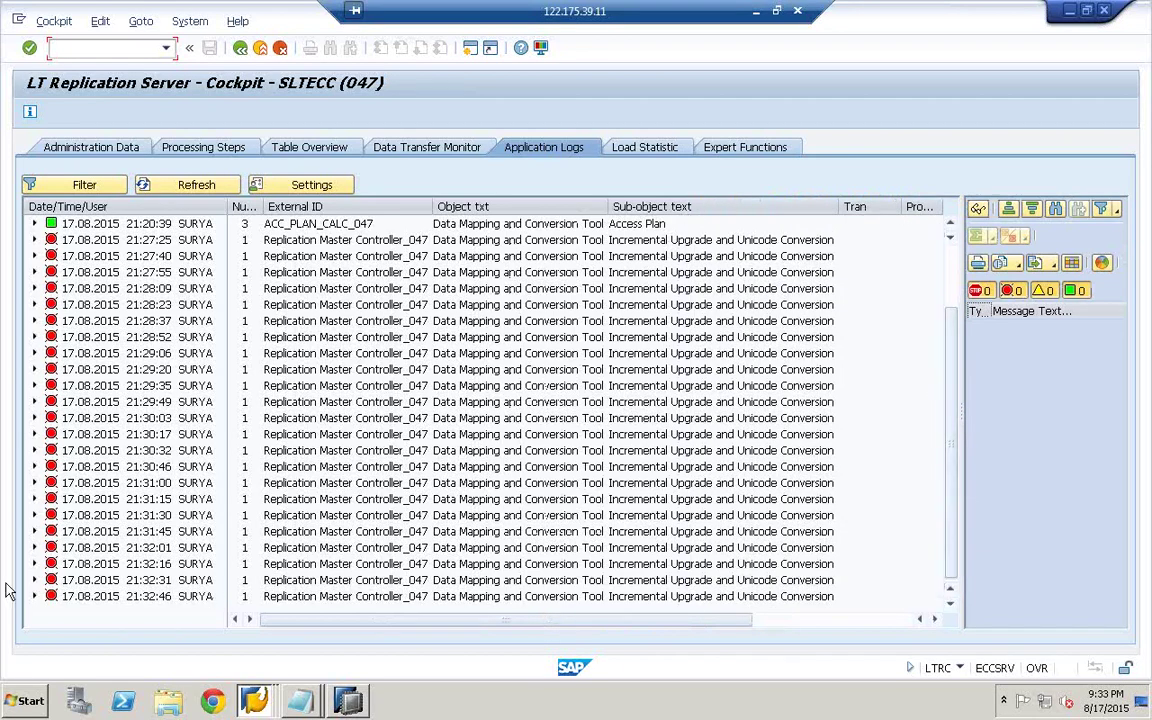
# - Open the 21:32:46 log's important messages and read the Program error for table ZSALESORDER6
pyautogui.click(34, 596)
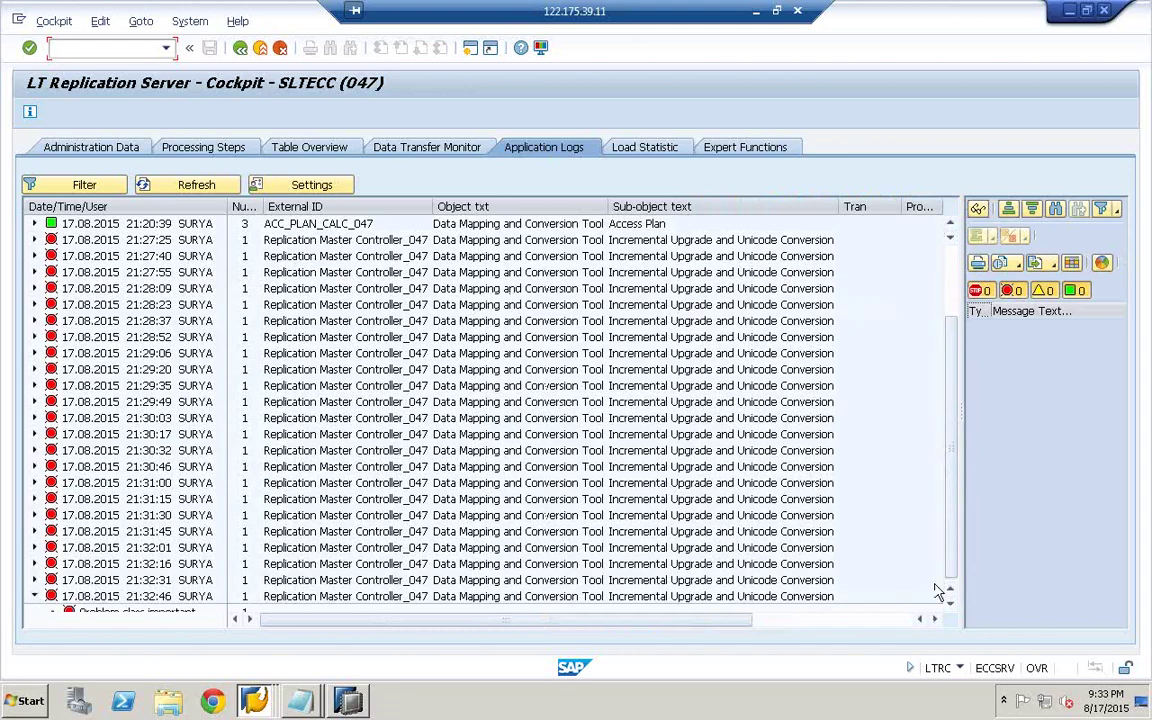
pyautogui.scroll(-1, 860, 500)
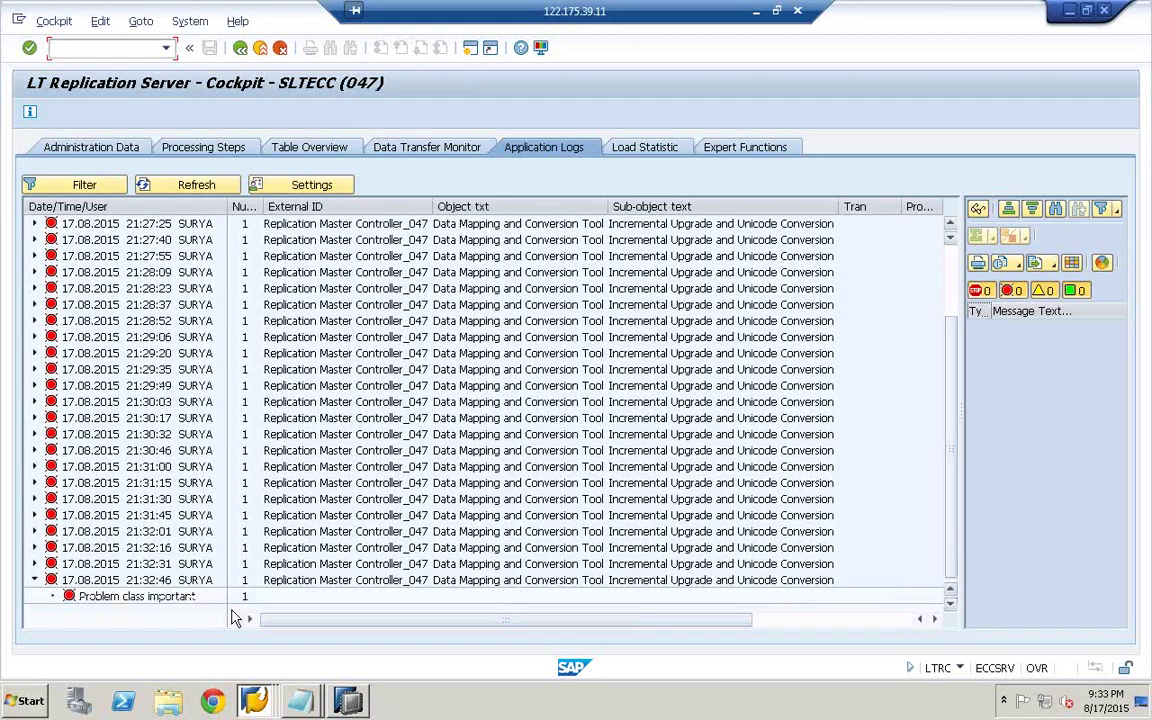
pyautogui.click(100, 598)
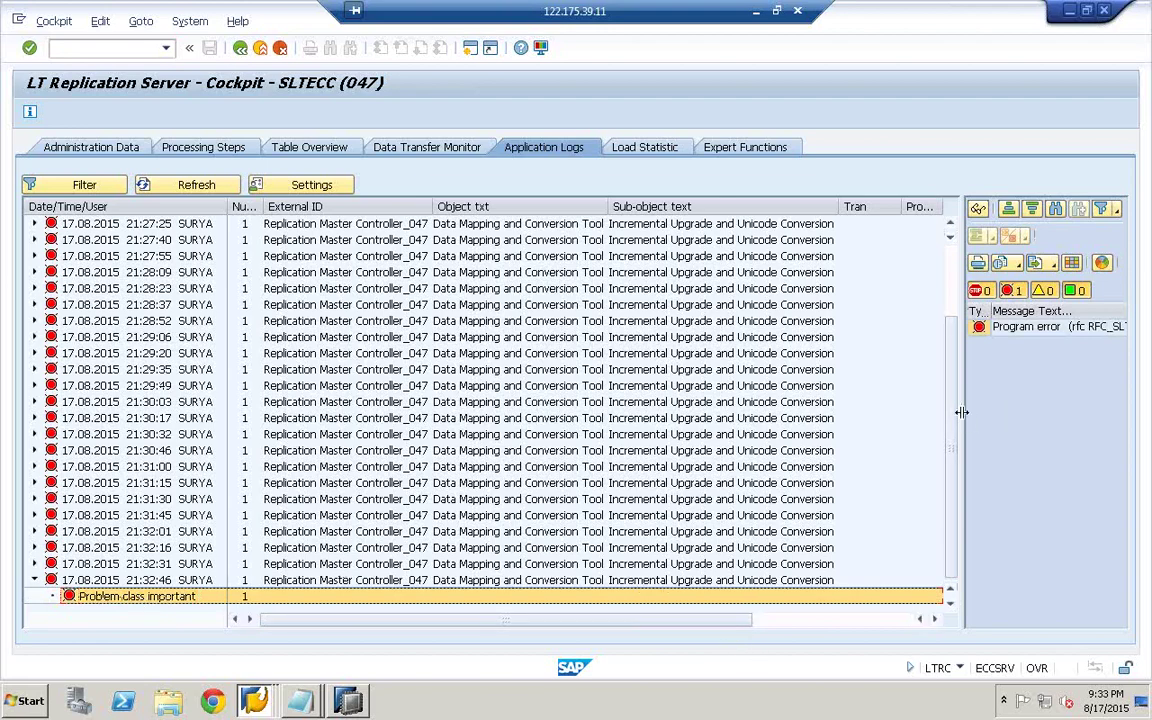
pyautogui.moveTo(961, 412); pyautogui.dragTo(410, 437)
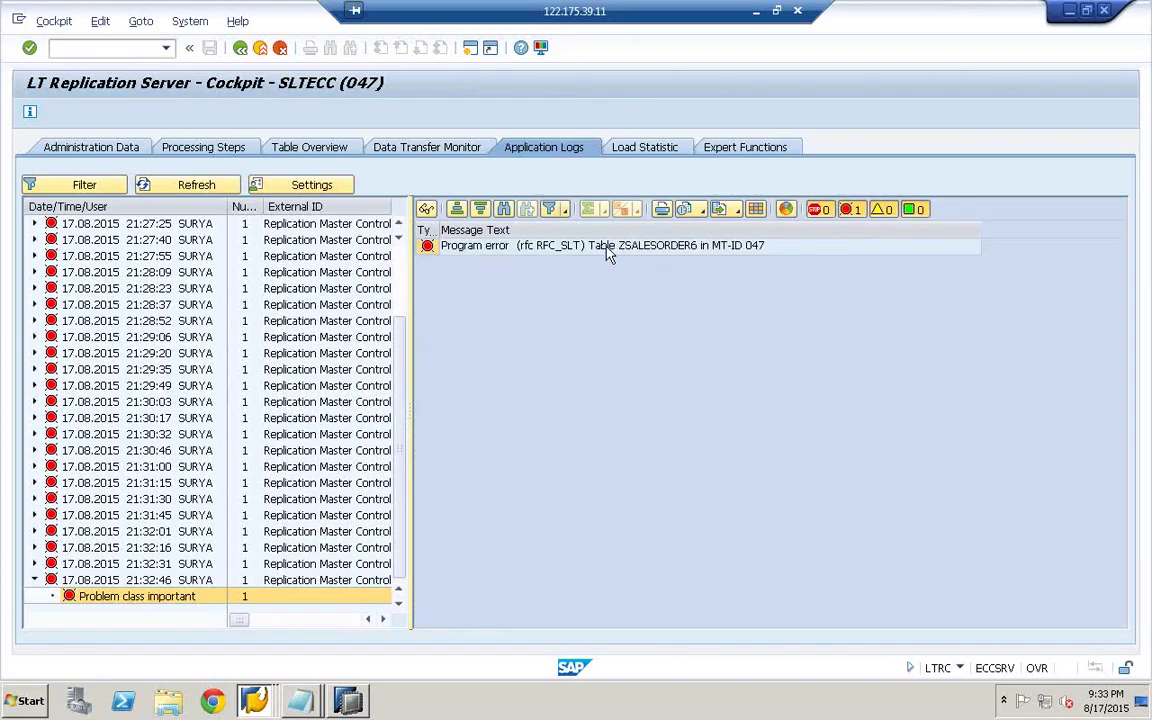
pyautogui.click(535, 247)
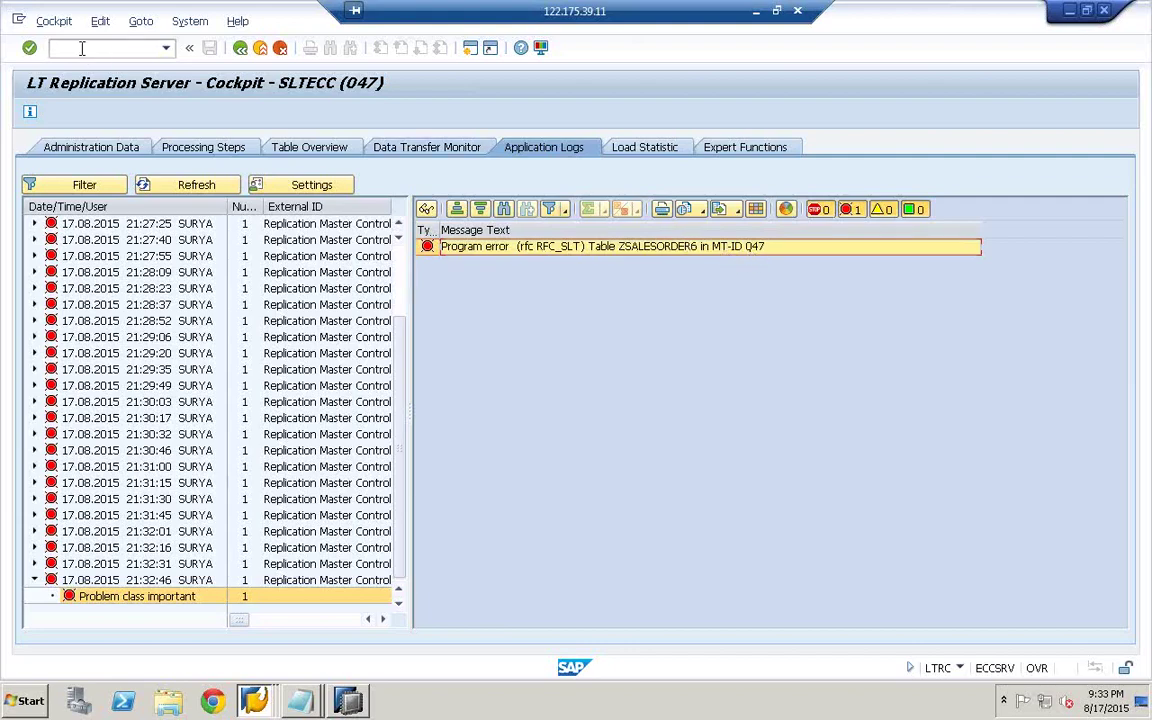
# - Create a new SAP session, run SM37, and go back to SAP Easy Access
pyautogui.click(18, 19)
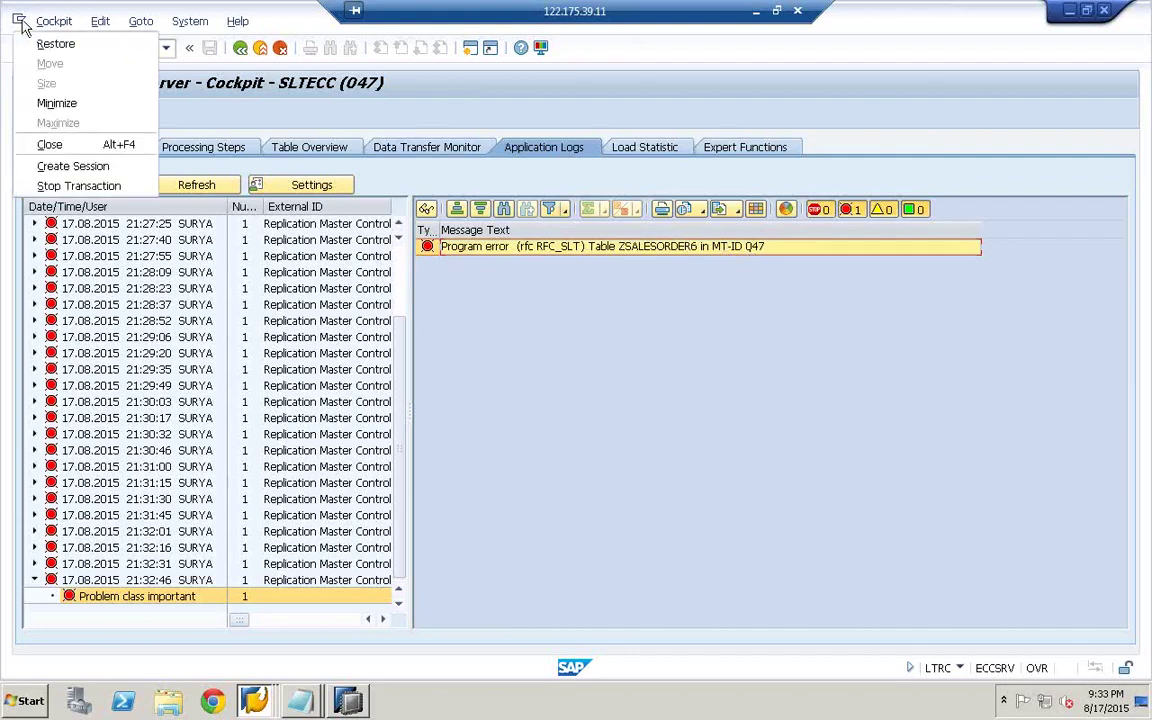
pyautogui.click(77, 167)
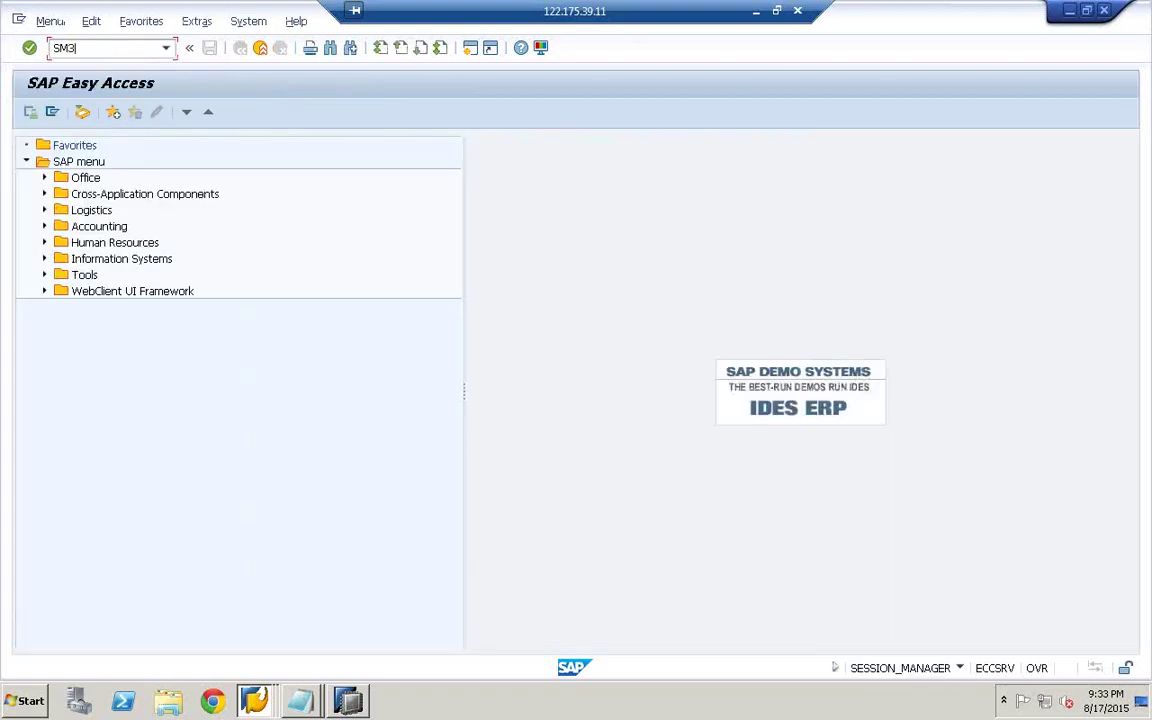
pyautogui.write('SM37')
pyautogui.press('Return')
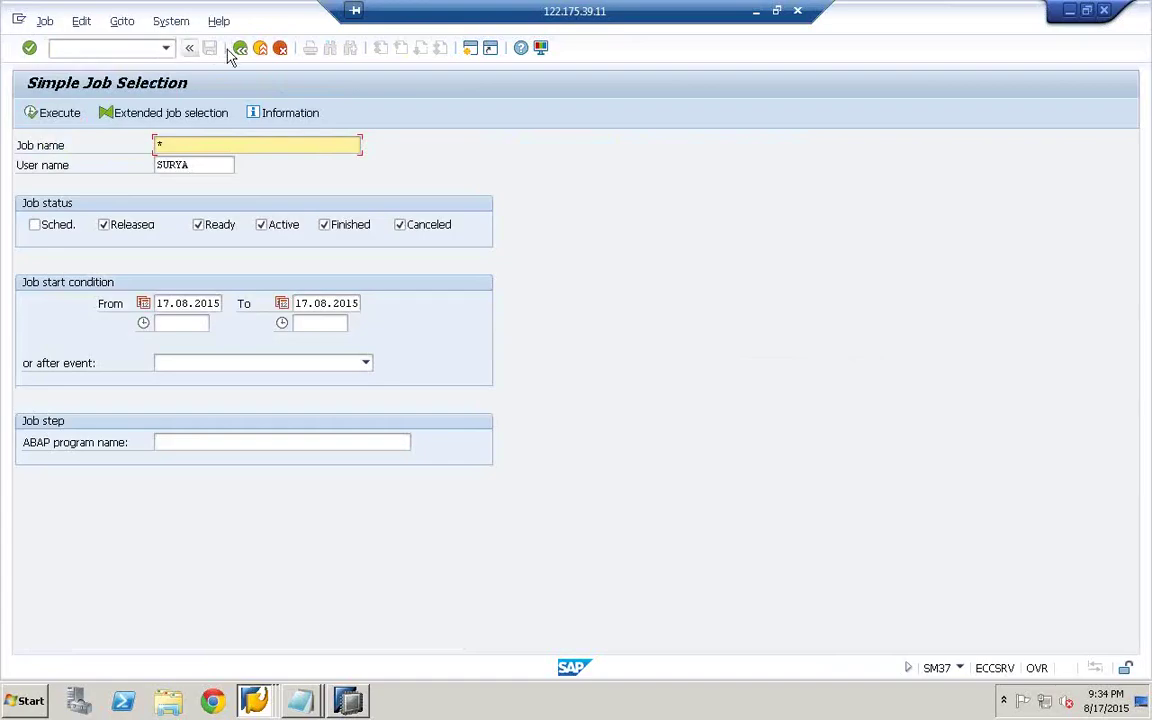
pyautogui.click(240, 48)
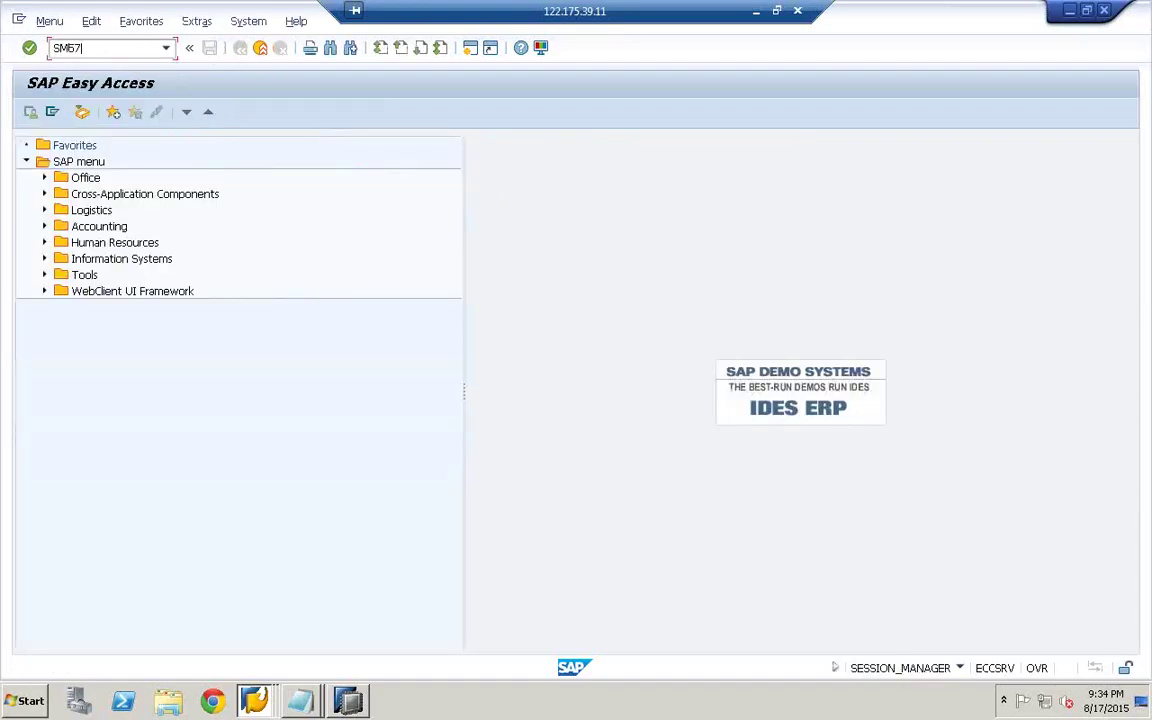
# - Try SM57, then display and maintain table ZMTB_SLT in SM30 before returning to Easy Access
pyautogui.press('Return')
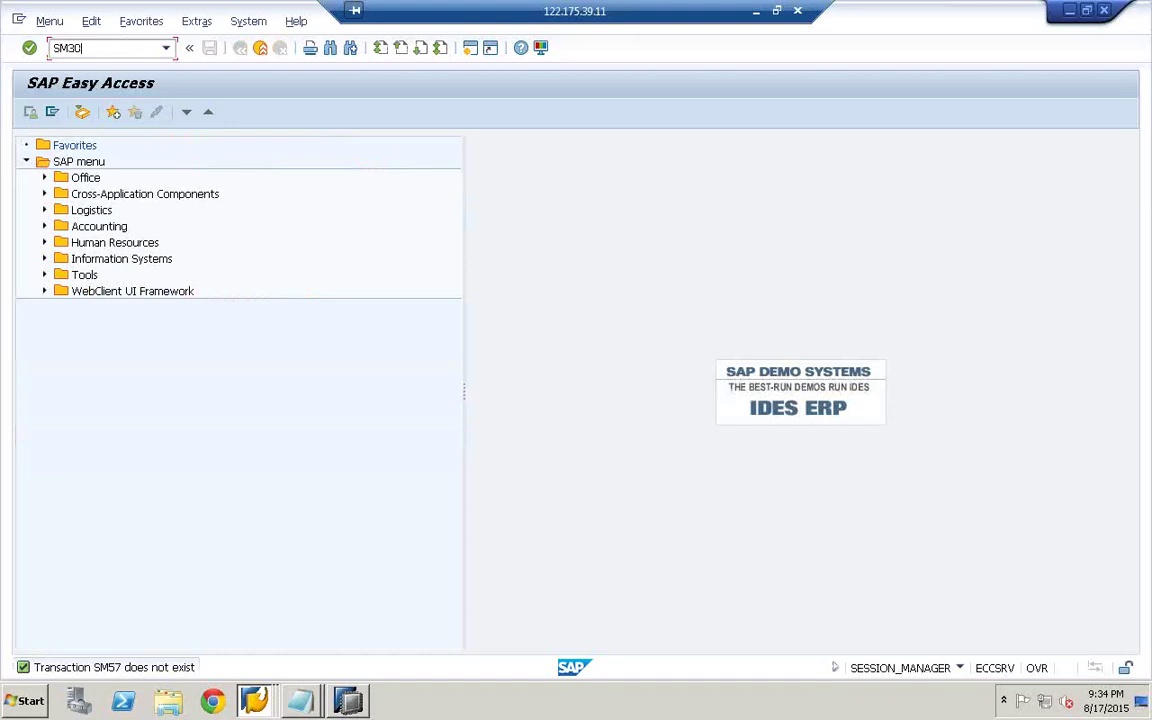
pyautogui.press('Return')
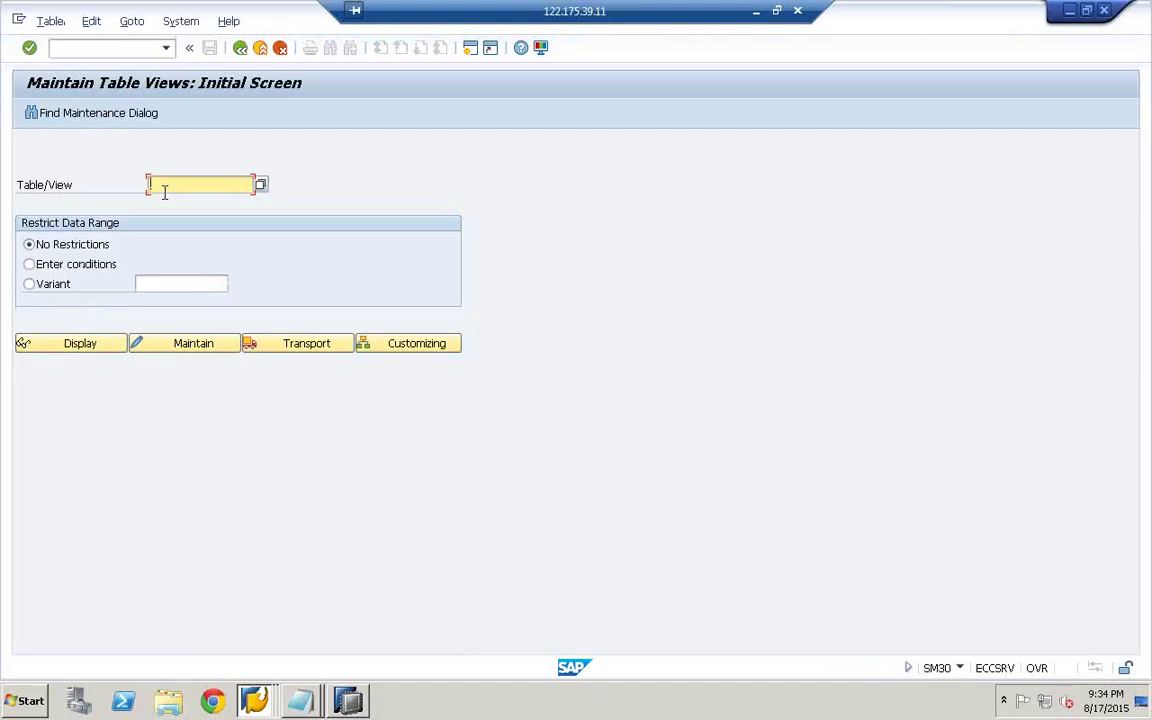
pyautogui.write('ZMTB_SLT')
pyautogui.click(80, 343)
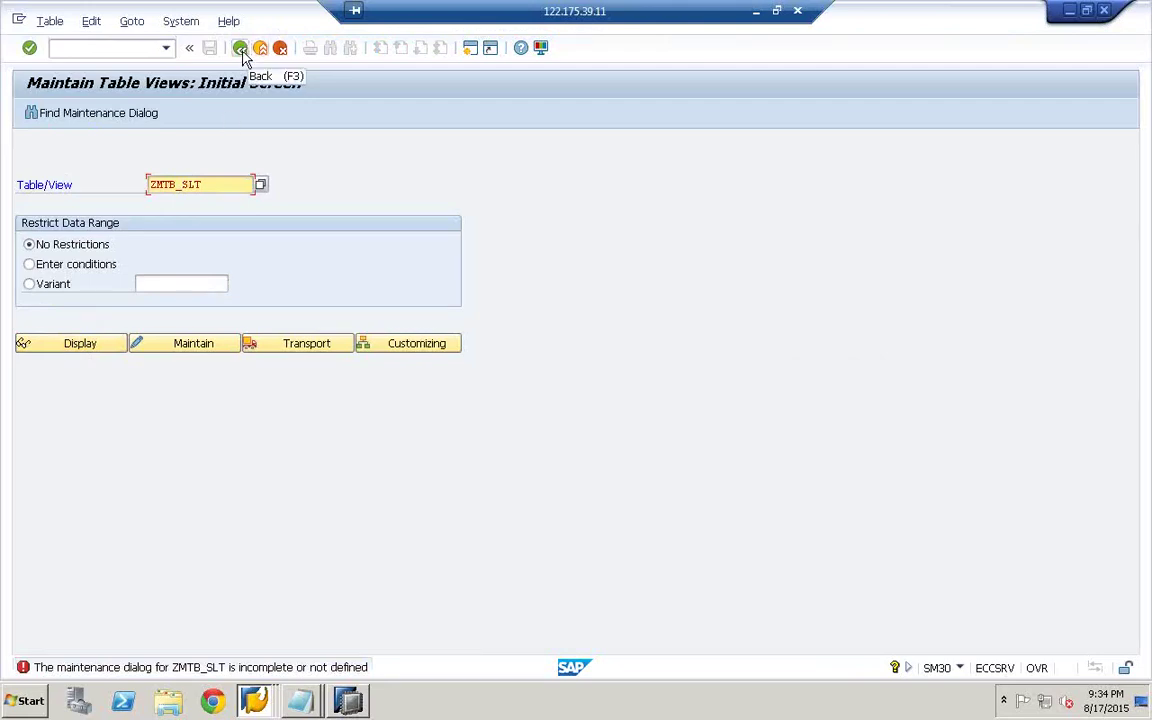
pyautogui.click(198, 345)
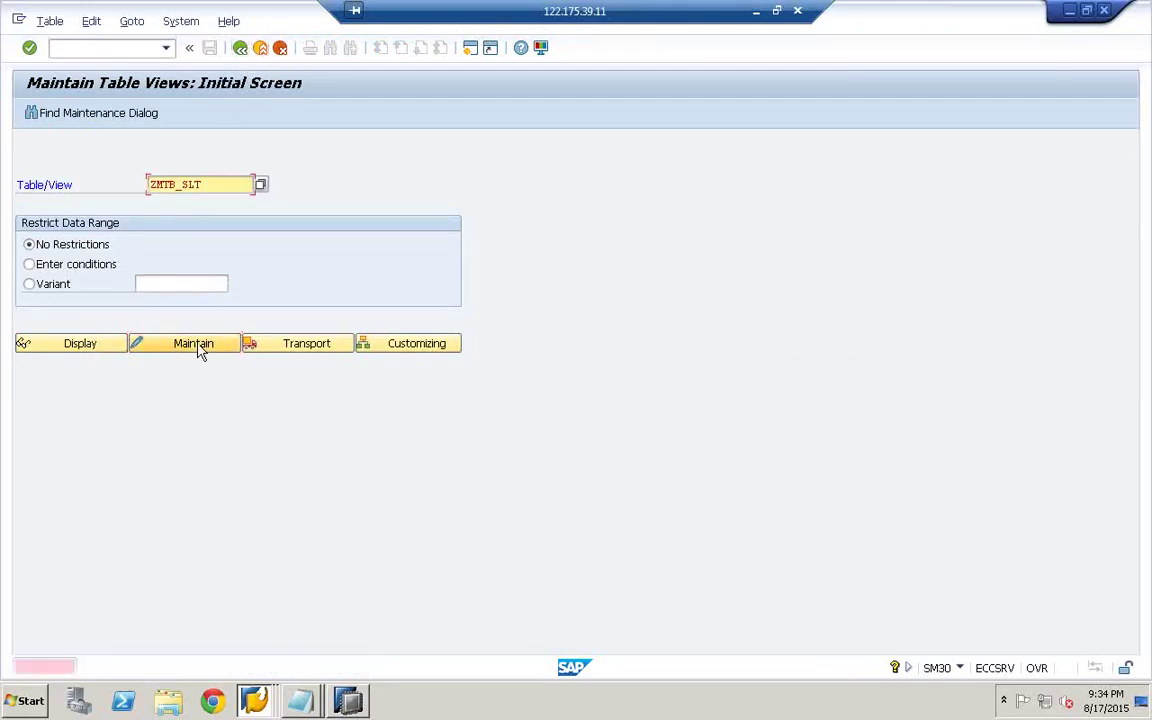
pyautogui.click(240, 48)
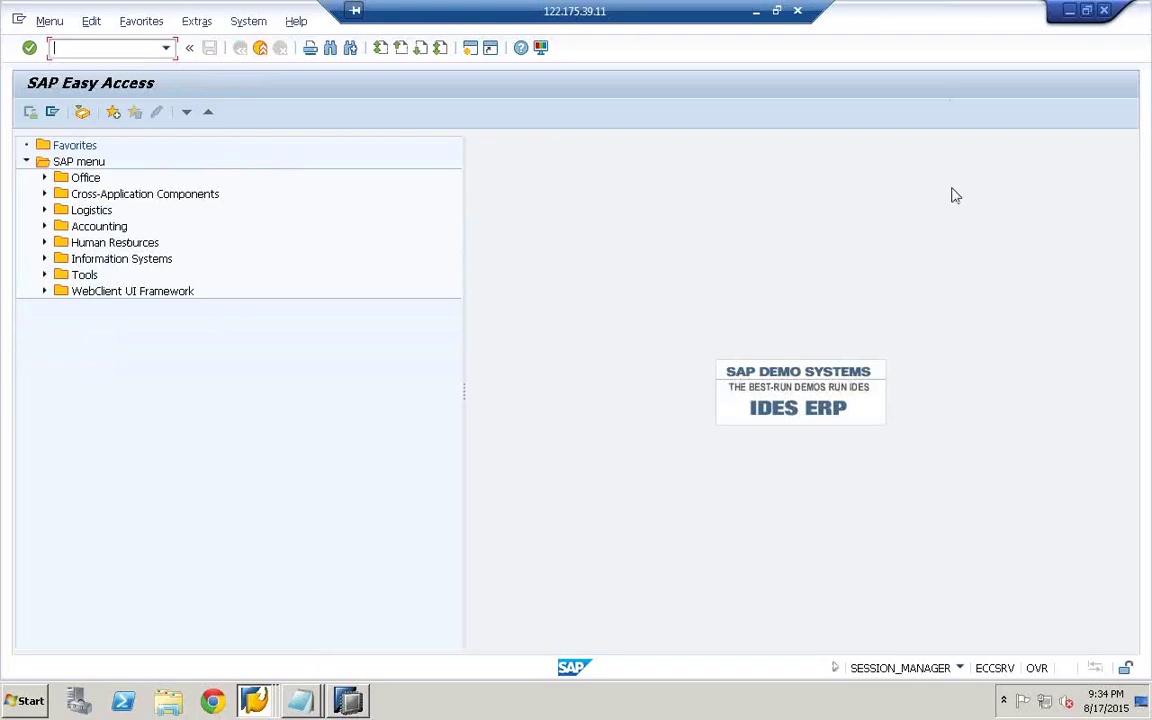
# - Open the RFC connections configuration and expand ABAP Connections down to SLT and SLT_ECCSR
pyautogui.write('SM59')
pyautogui.press('Return')
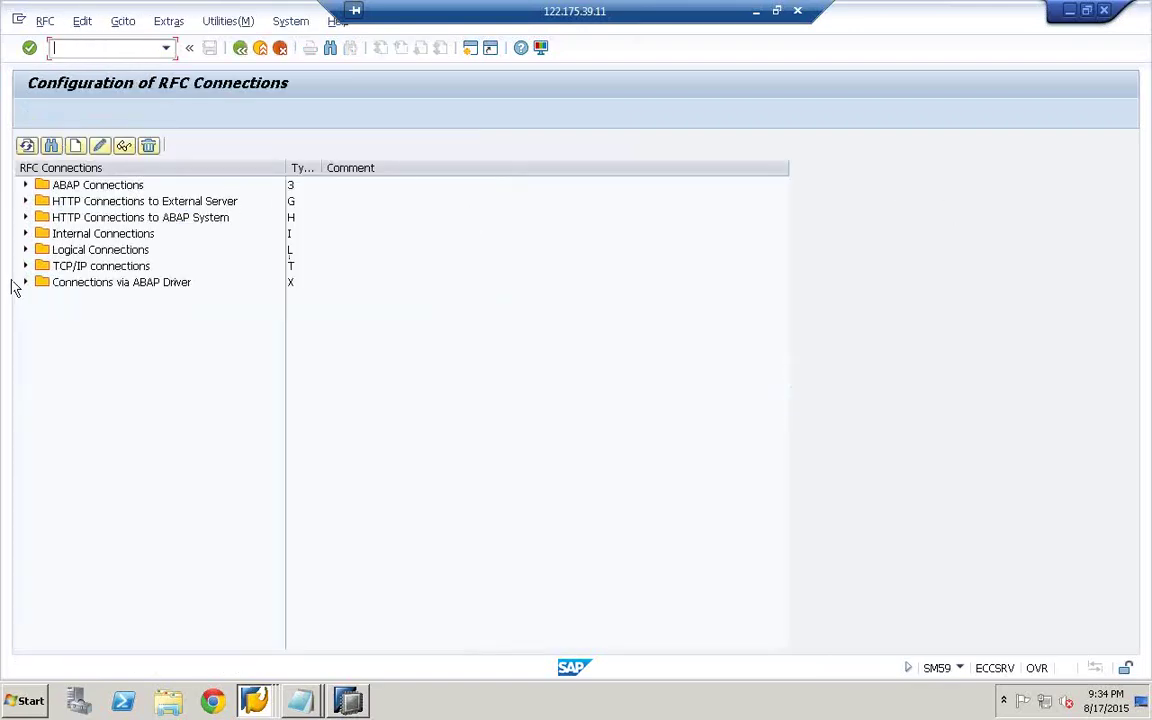
pyautogui.click(29, 185)
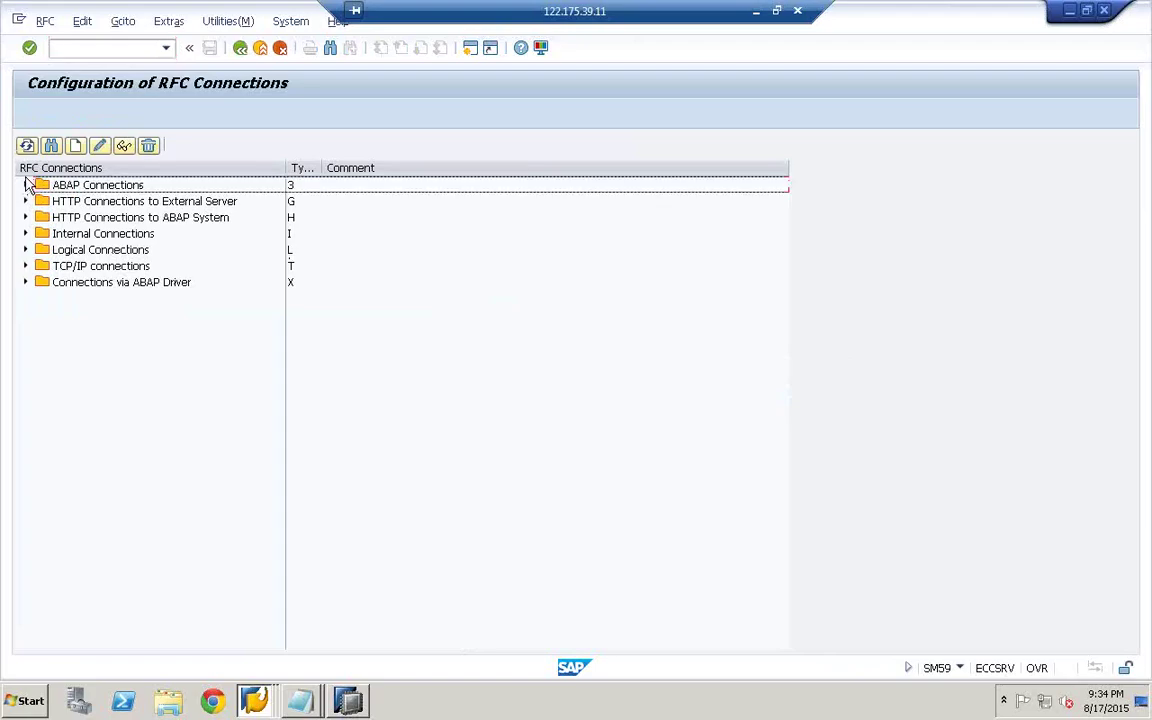
pyautogui.click(27, 185)
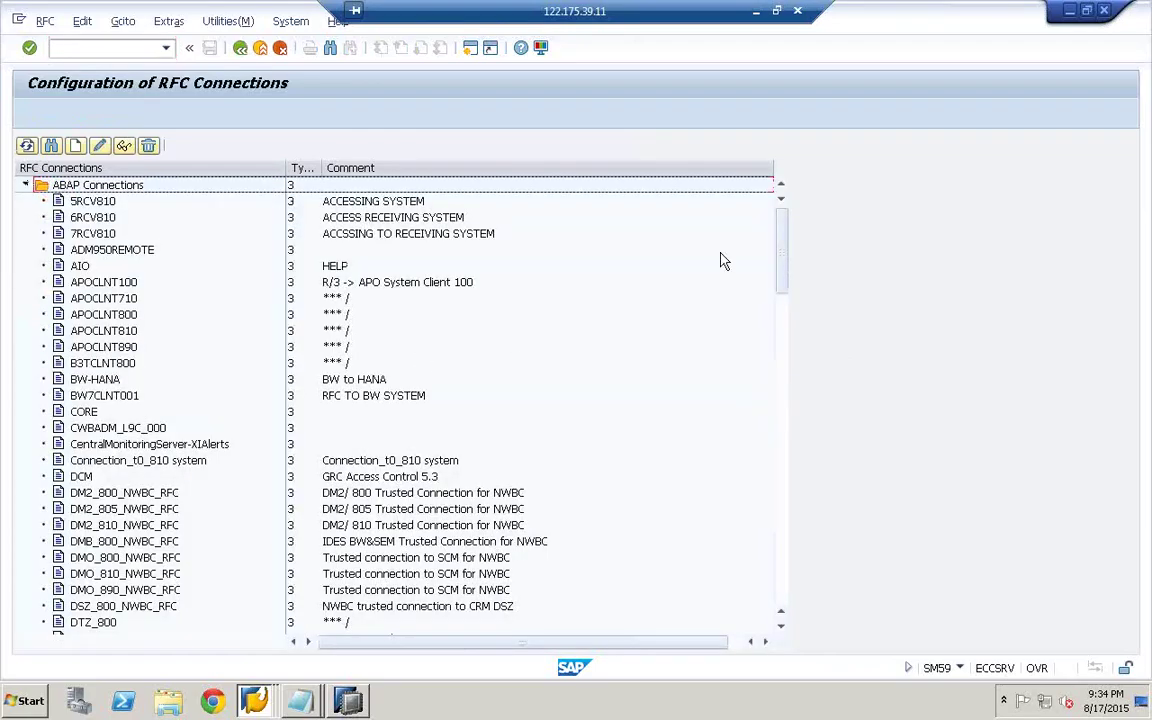
pyautogui.moveTo(787, 274); pyautogui.dragTo(766, 437)
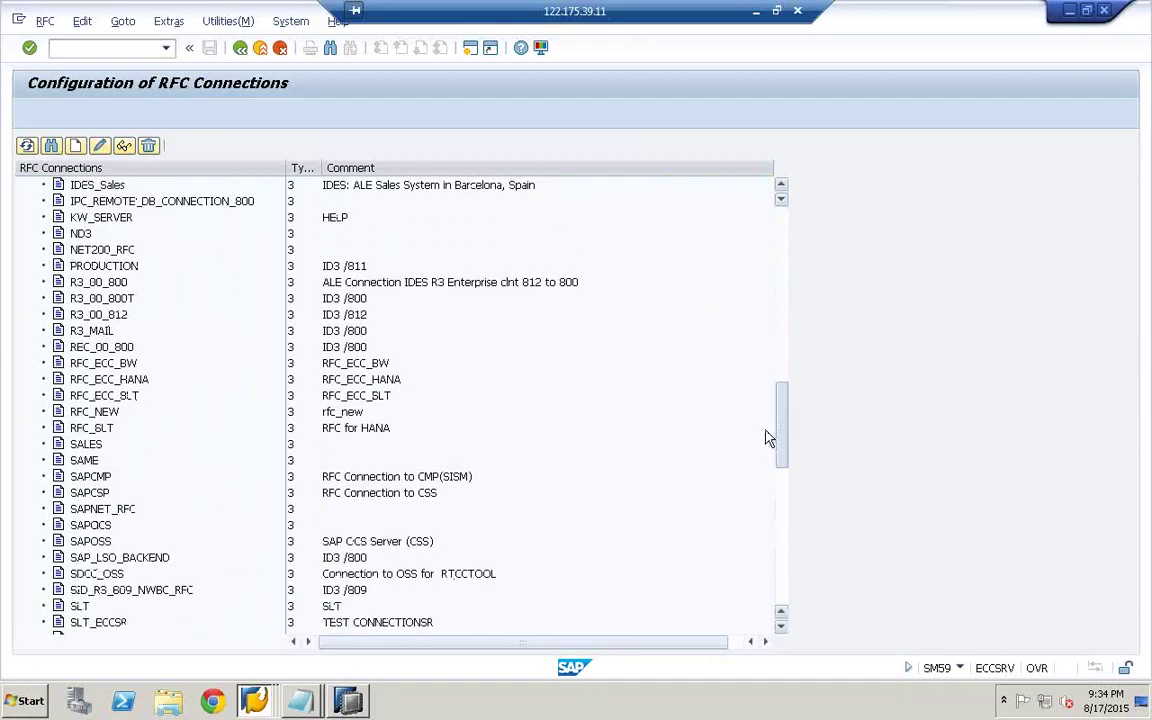
pyautogui.click(270, 692)
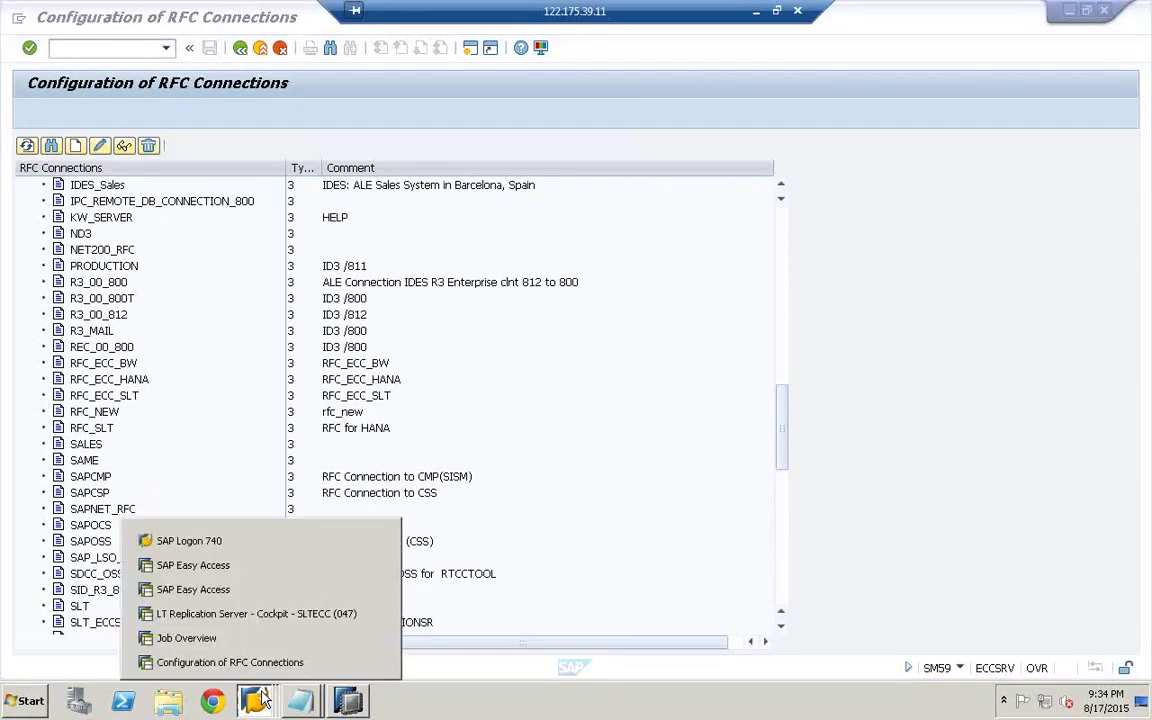
pyautogui.click(251, 614)
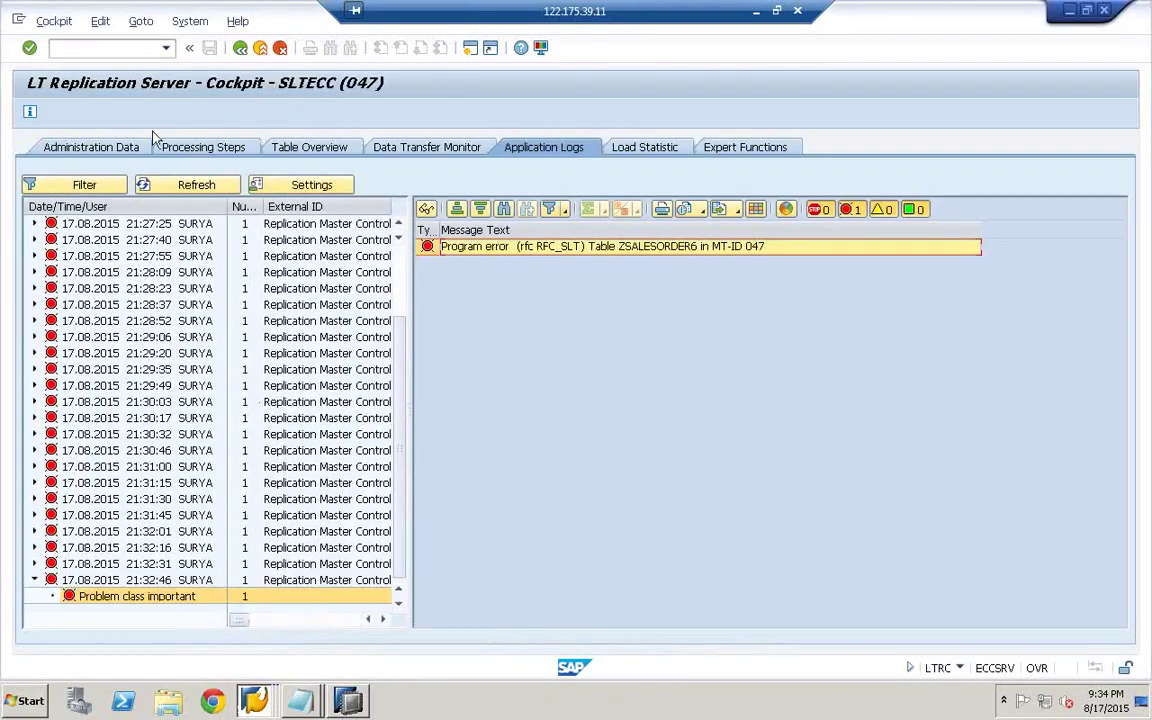
pyautogui.click(200, 147)
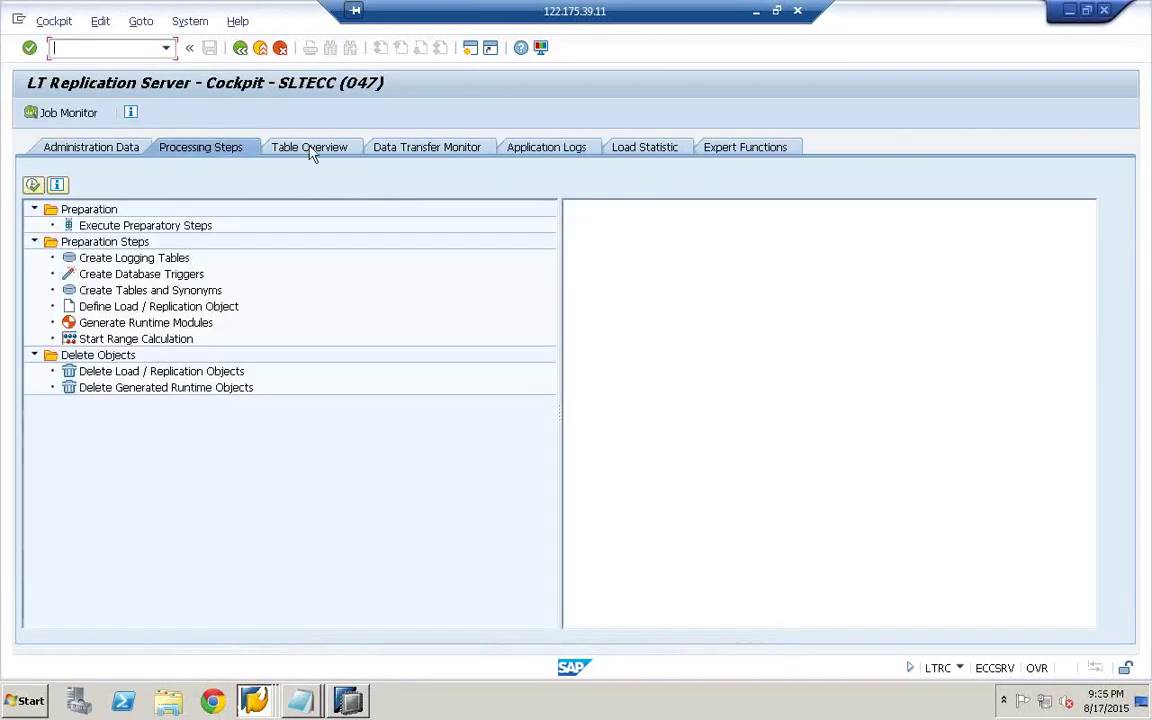
pyautogui.click(309, 148)
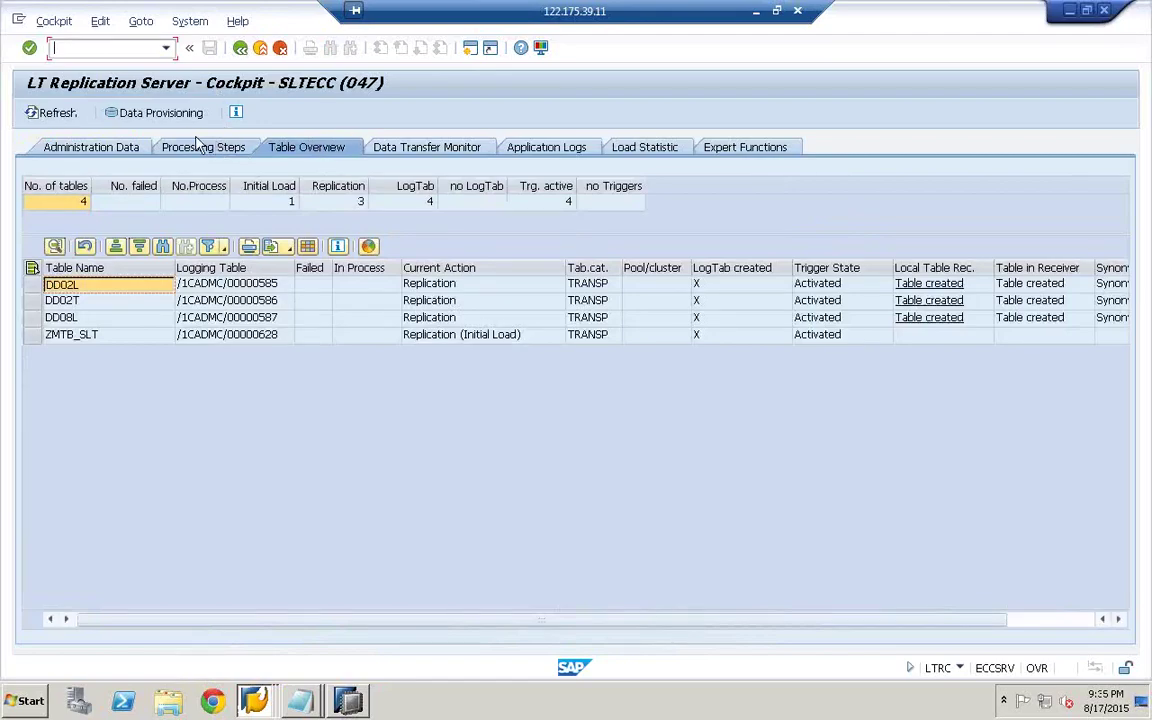
pyautogui.click(241, 48)
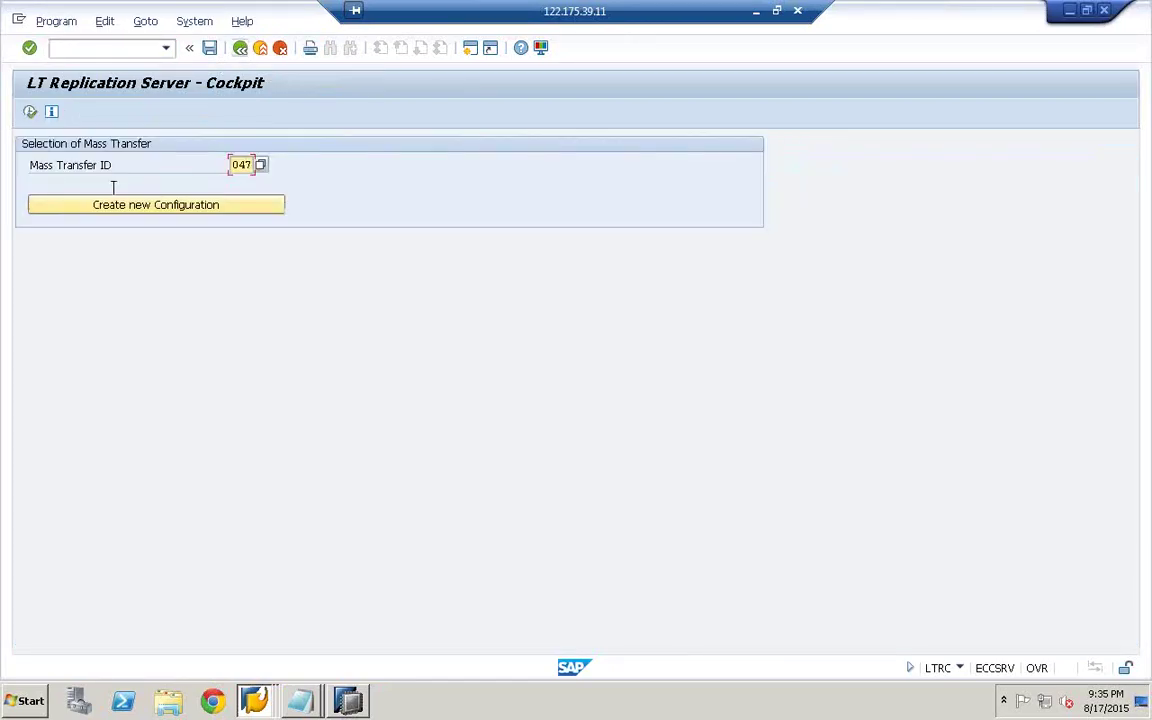
pyautogui.click(100, 209)
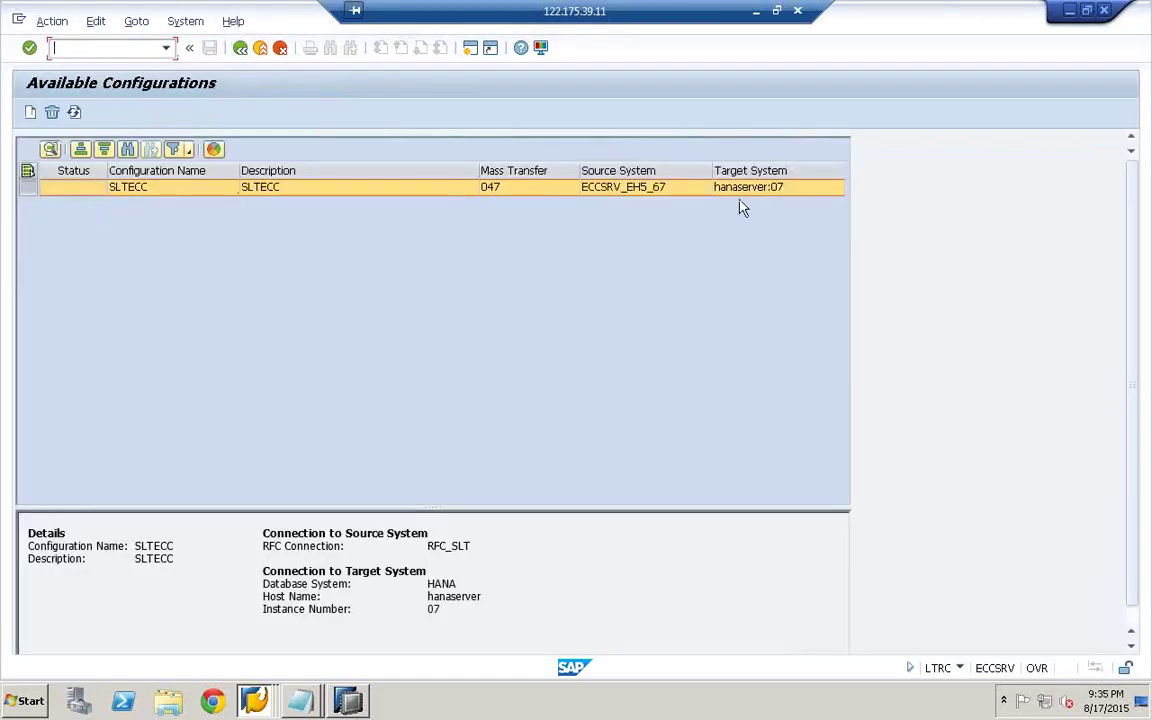
pyautogui.click(50, 149)
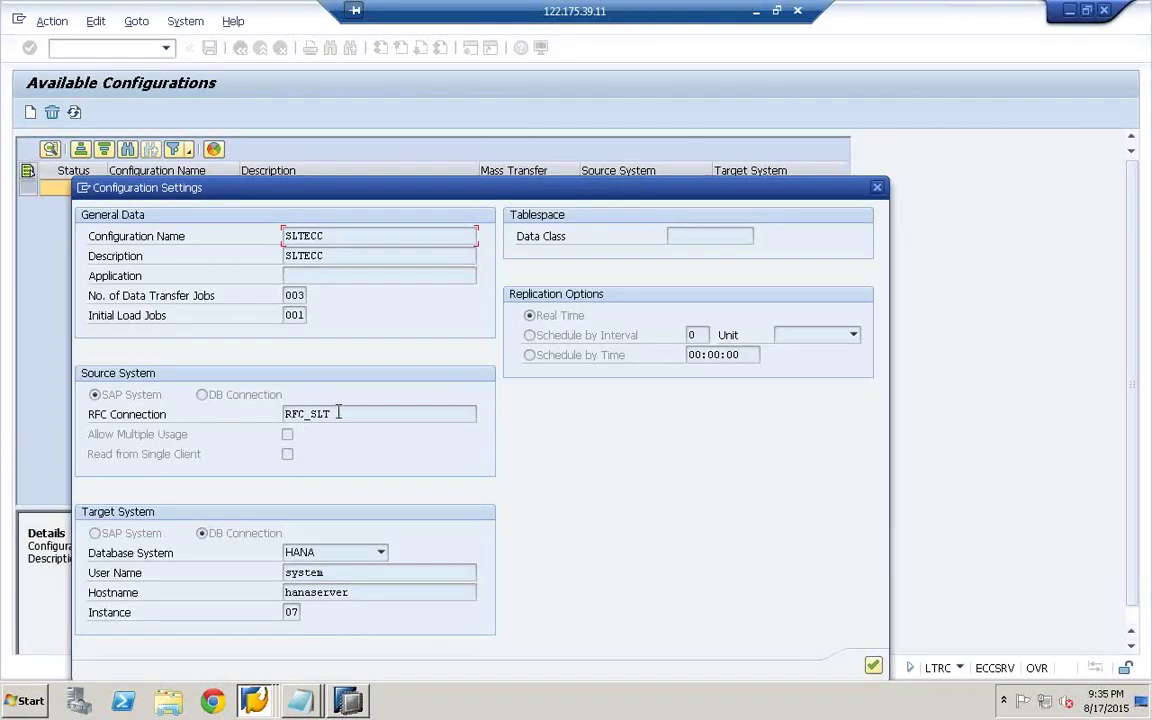
pyautogui.moveTo(339, 413); pyautogui.dragTo(257, 411)
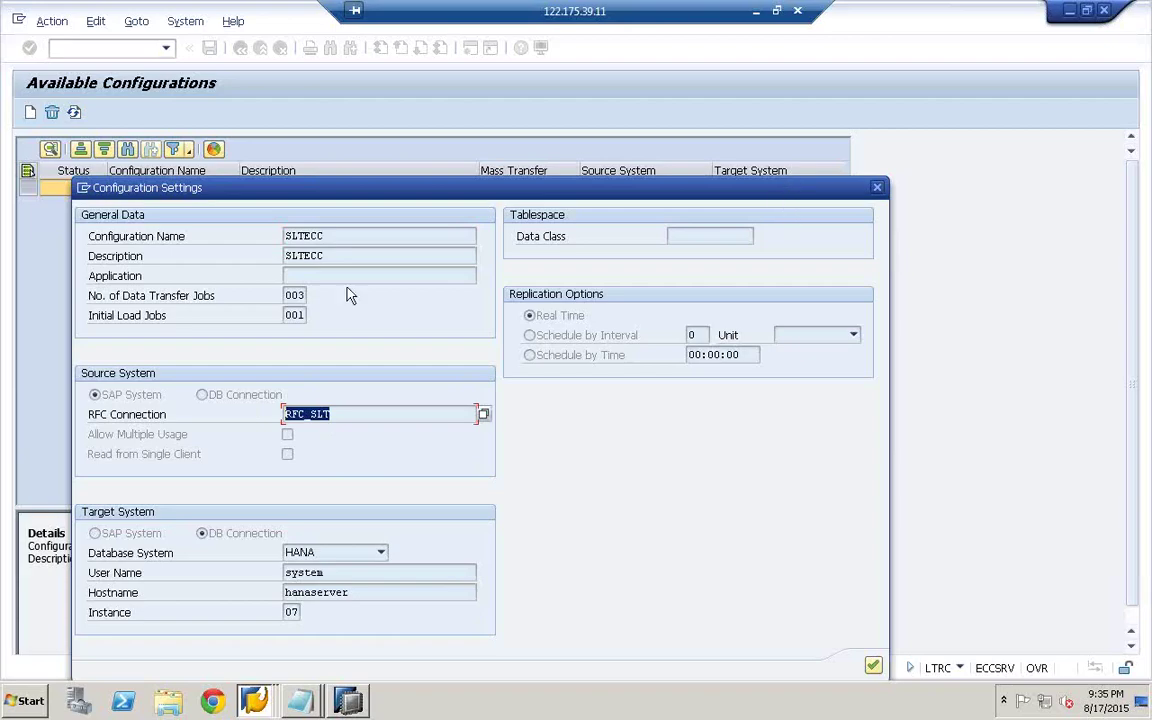
pyautogui.click(252, 702)
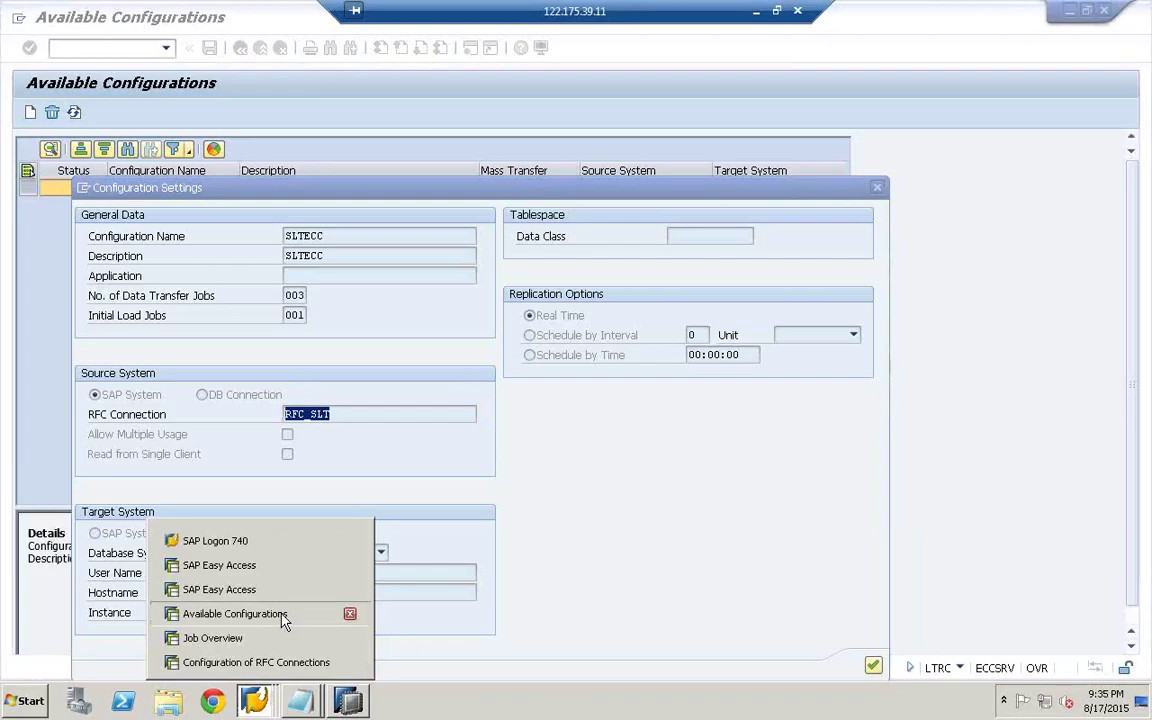
pyautogui.click(283, 621)
pyautogui.click(260, 705)
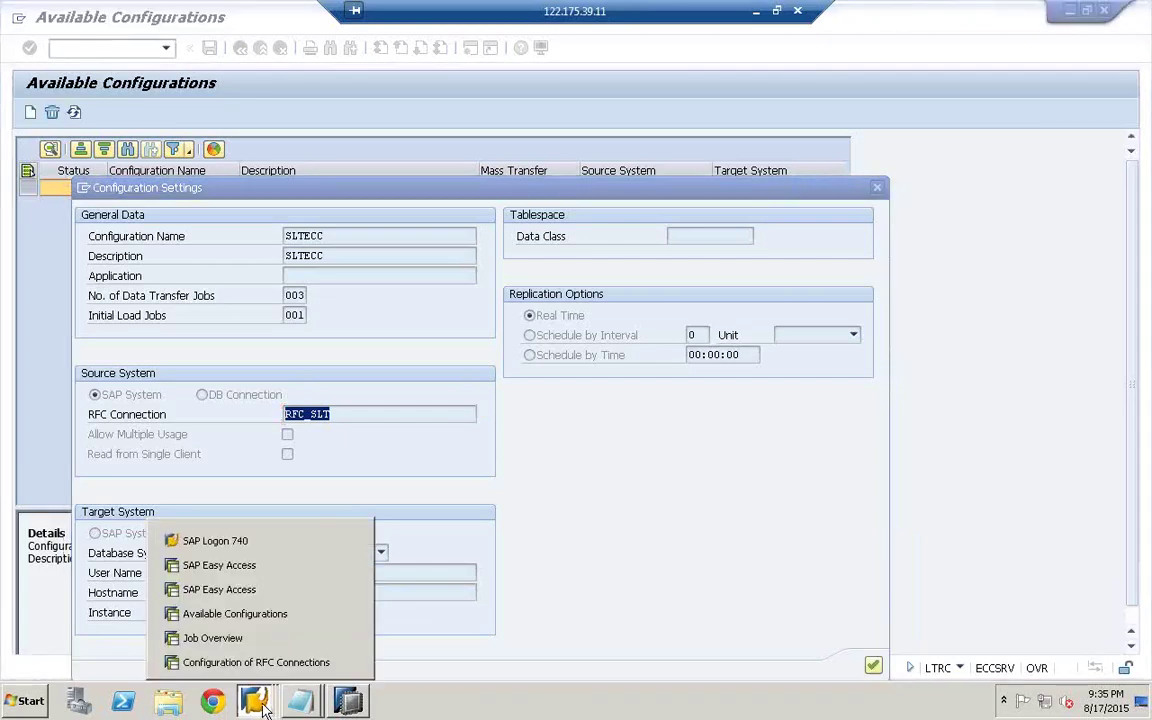
pyautogui.click(243, 662)
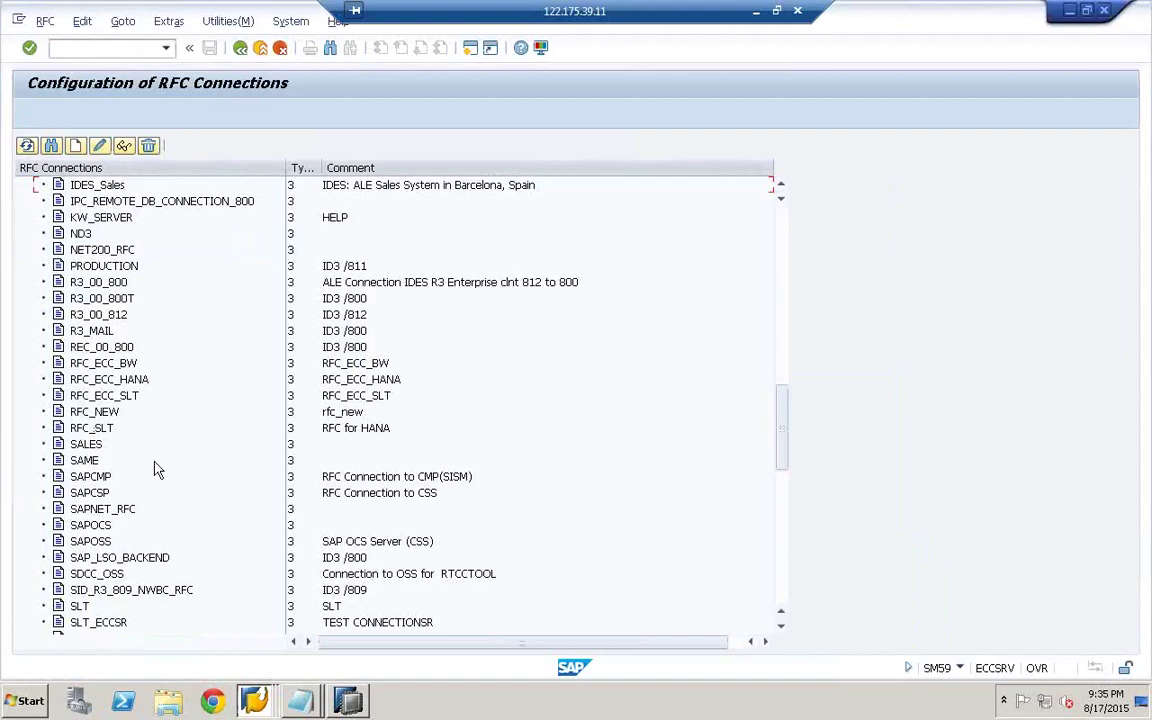
# - Open the RFC_SLT destination, try Remote Logon, then run its Connection Test
pyautogui.click(64, 429)
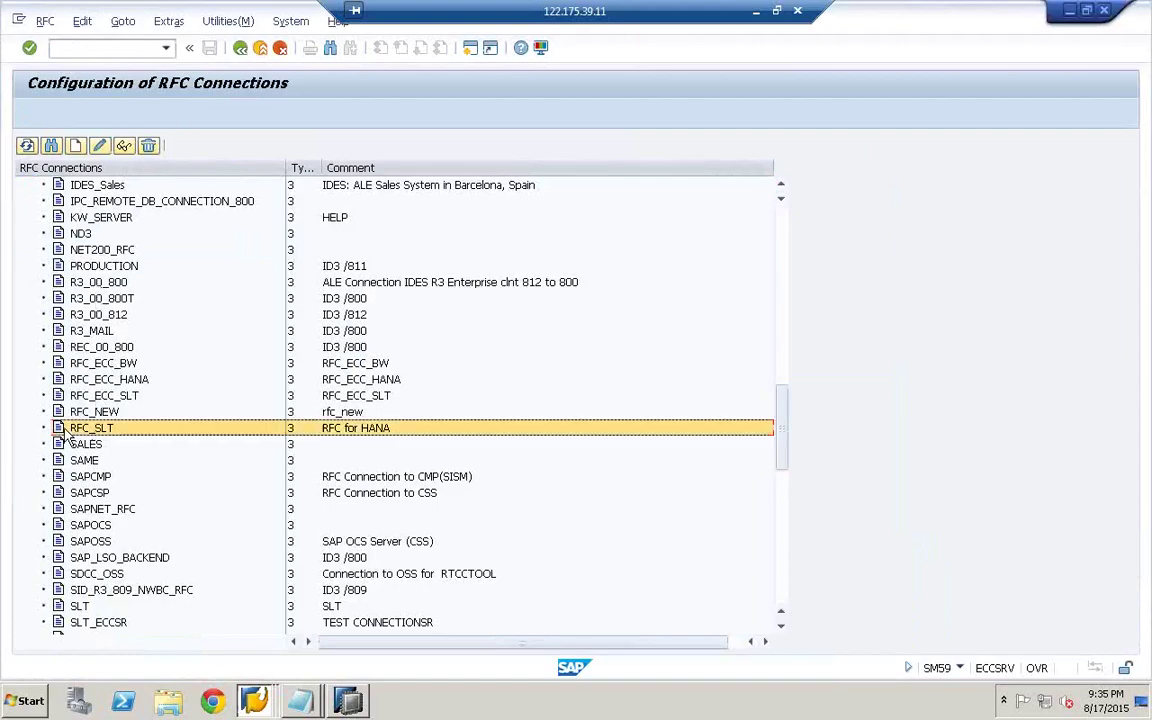
pyautogui.doubleClick(64, 430)
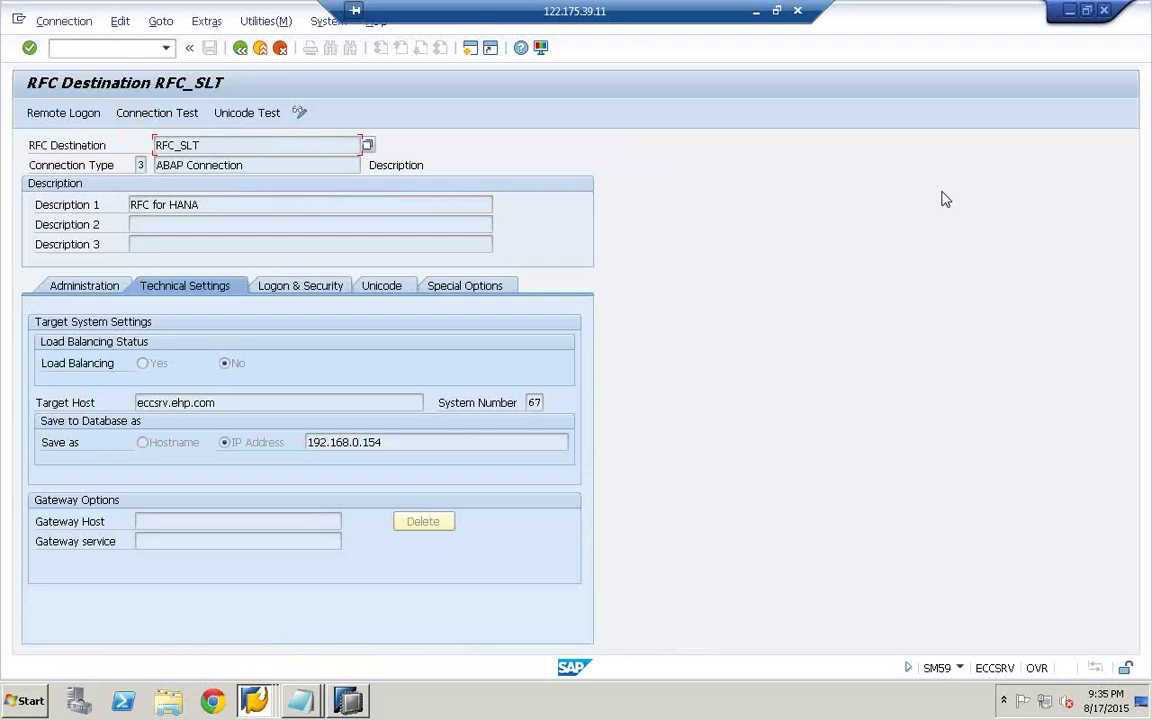
pyautogui.click(86, 118)
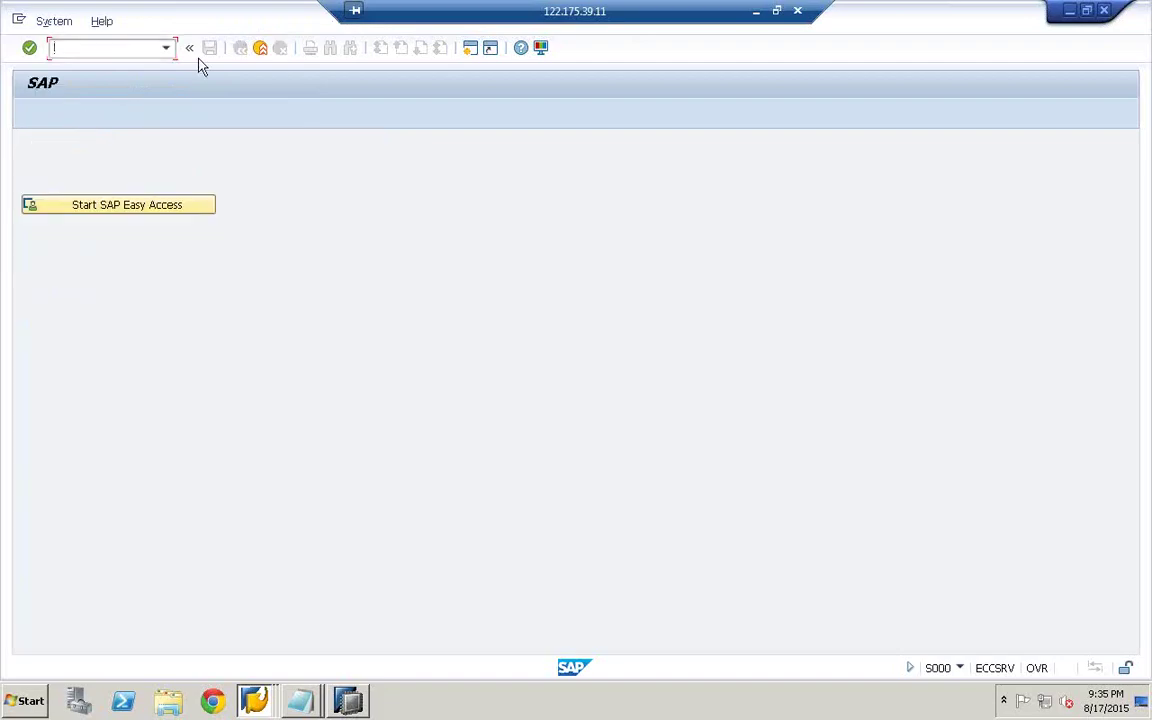
pyautogui.click(259, 49)
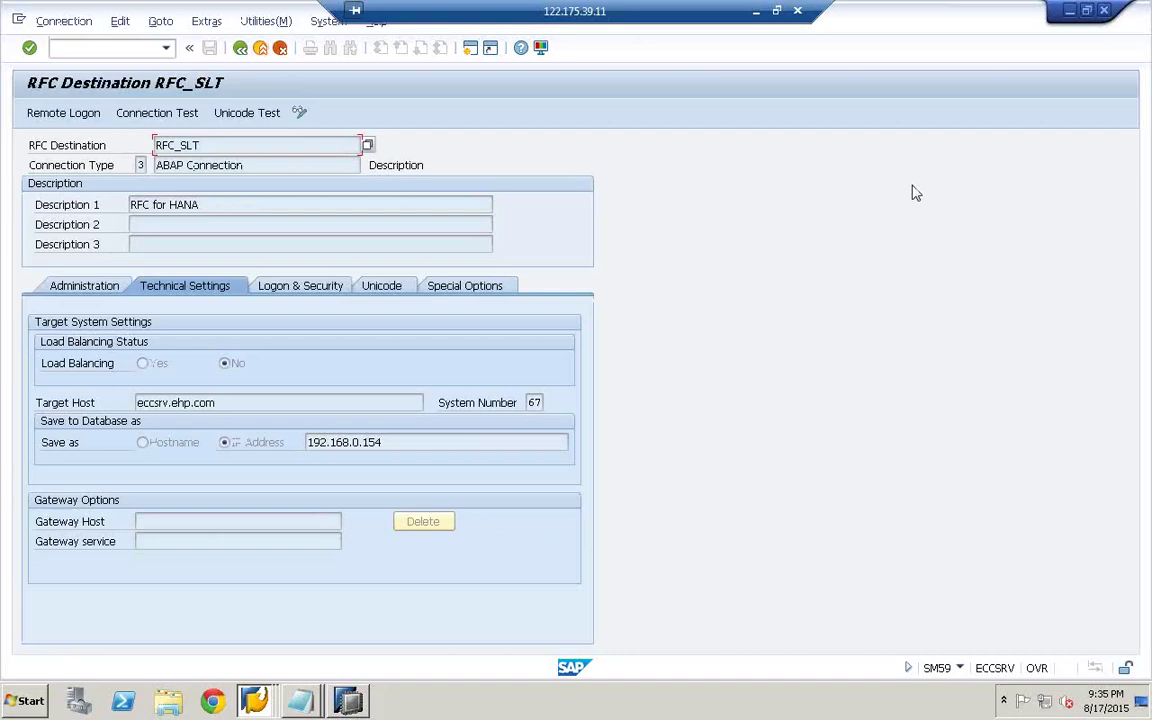
pyautogui.click(172, 115)
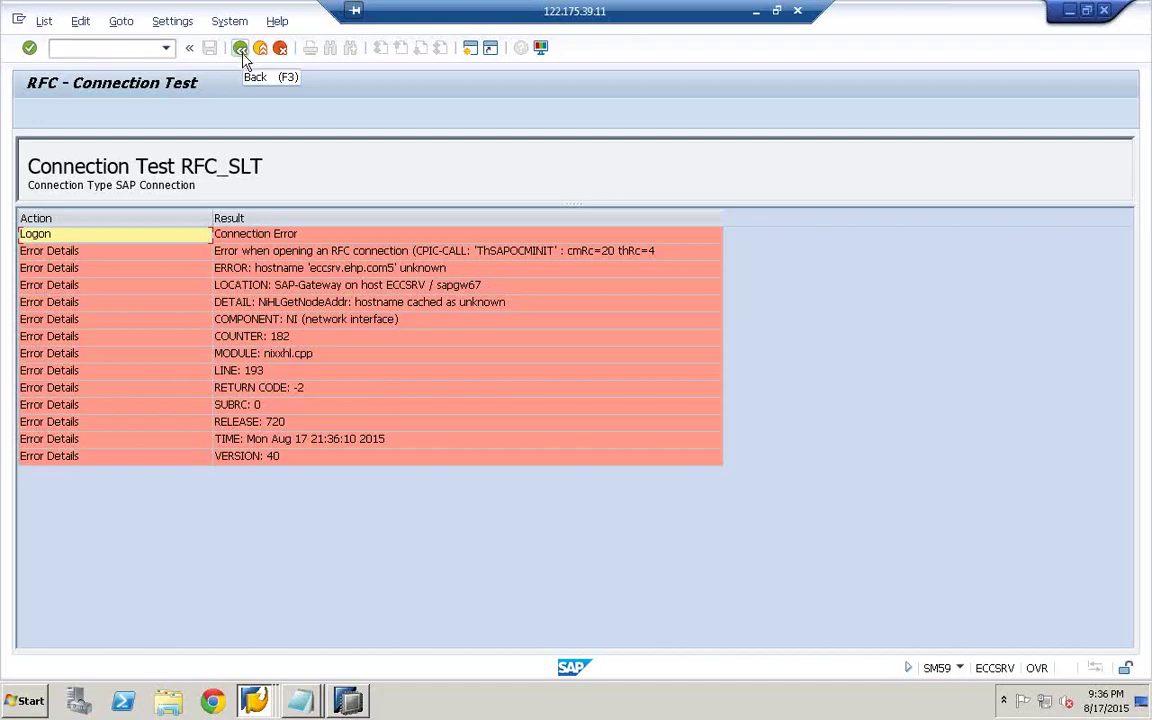
# - Reopen the RFC_SLT destination from the connections list and rerun the connection test
pyautogui.click(240, 49)
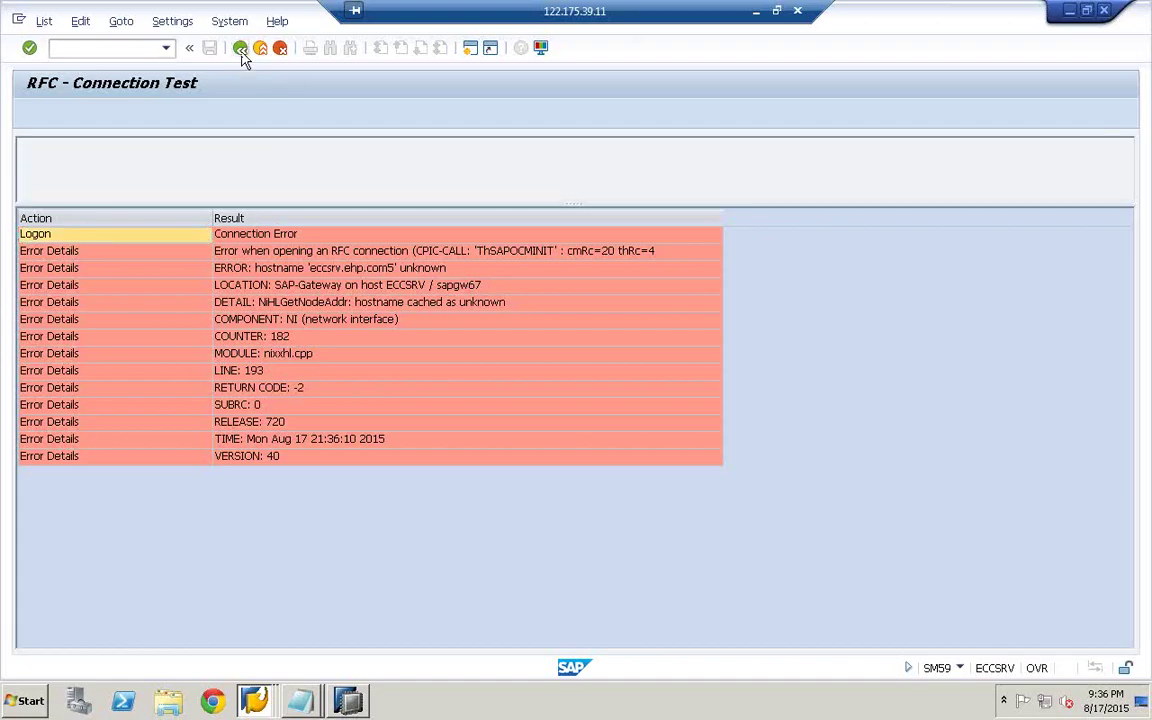
pyautogui.click(240, 49)
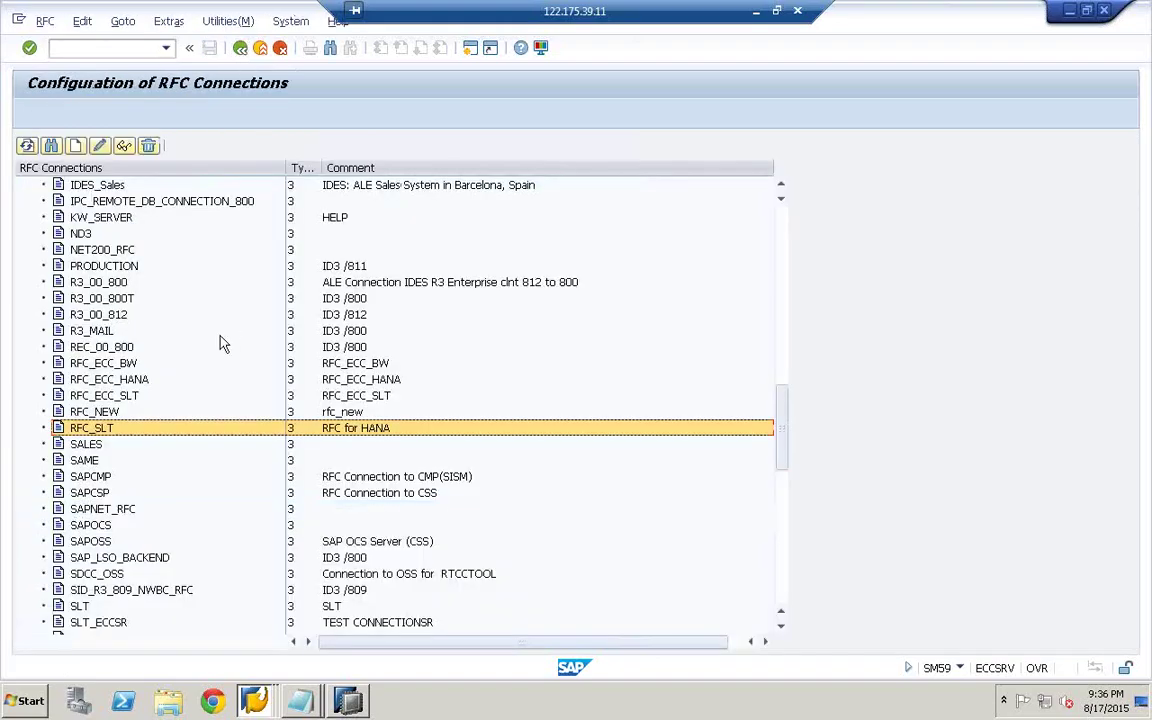
pyautogui.click(110, 430)
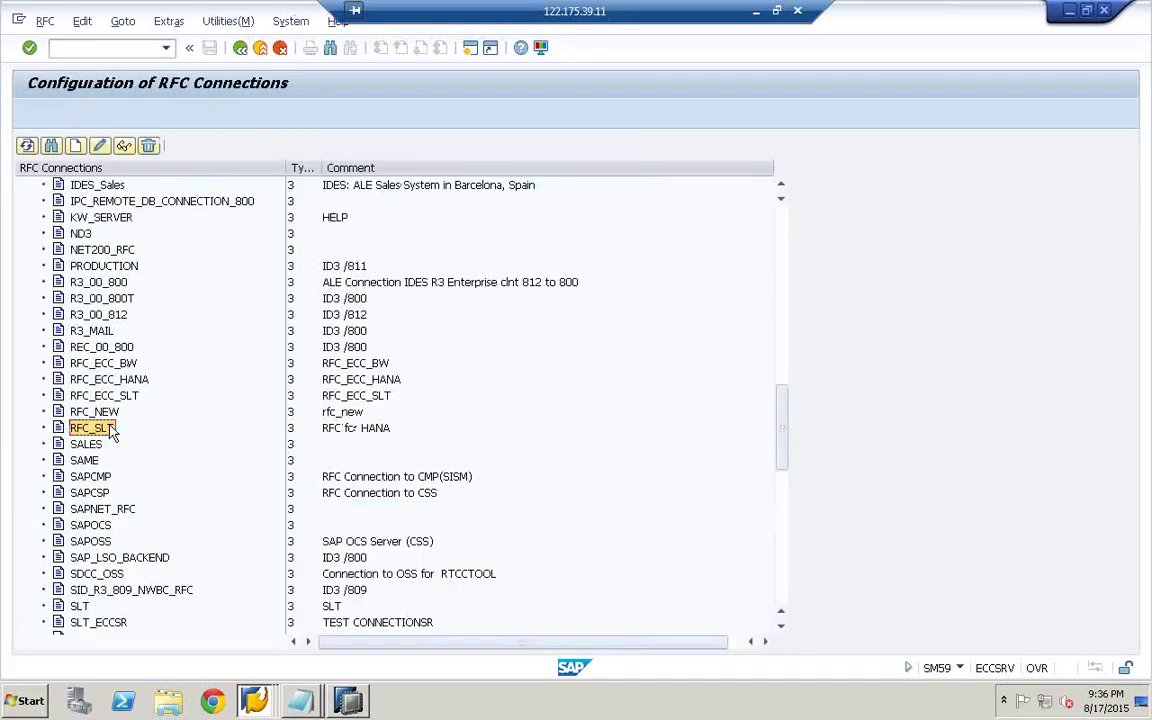
pyautogui.doubleClick(110, 430)
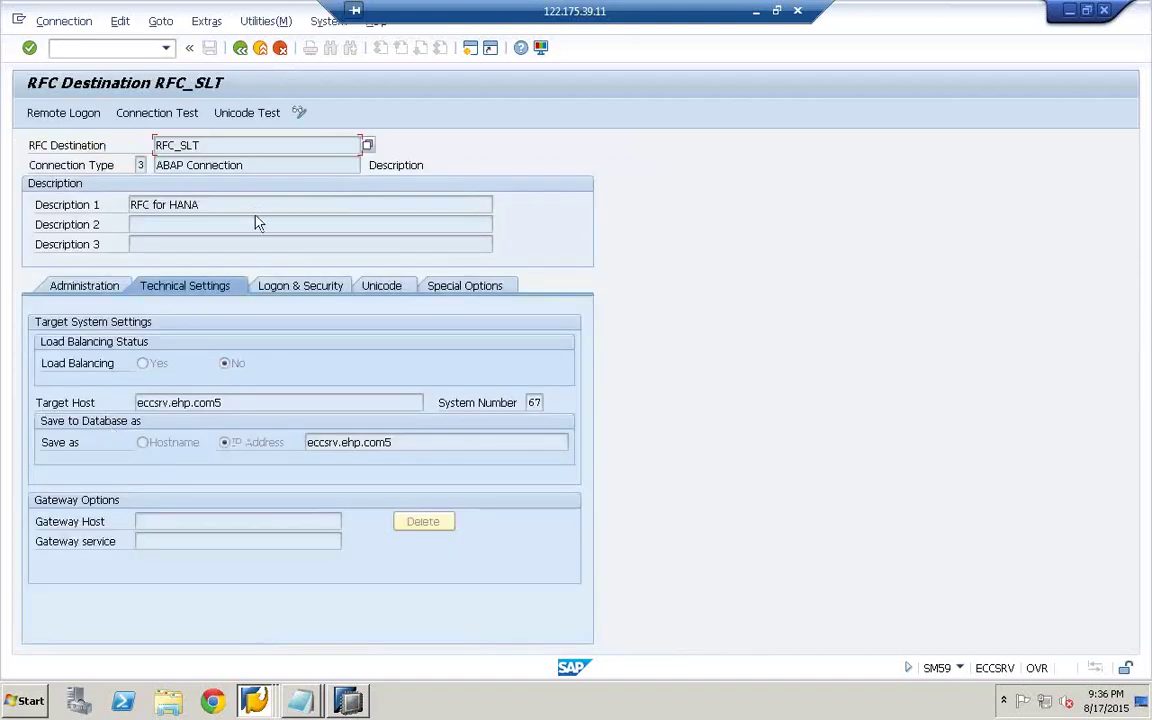
pyautogui.hotkey('ctrl', 'F3')
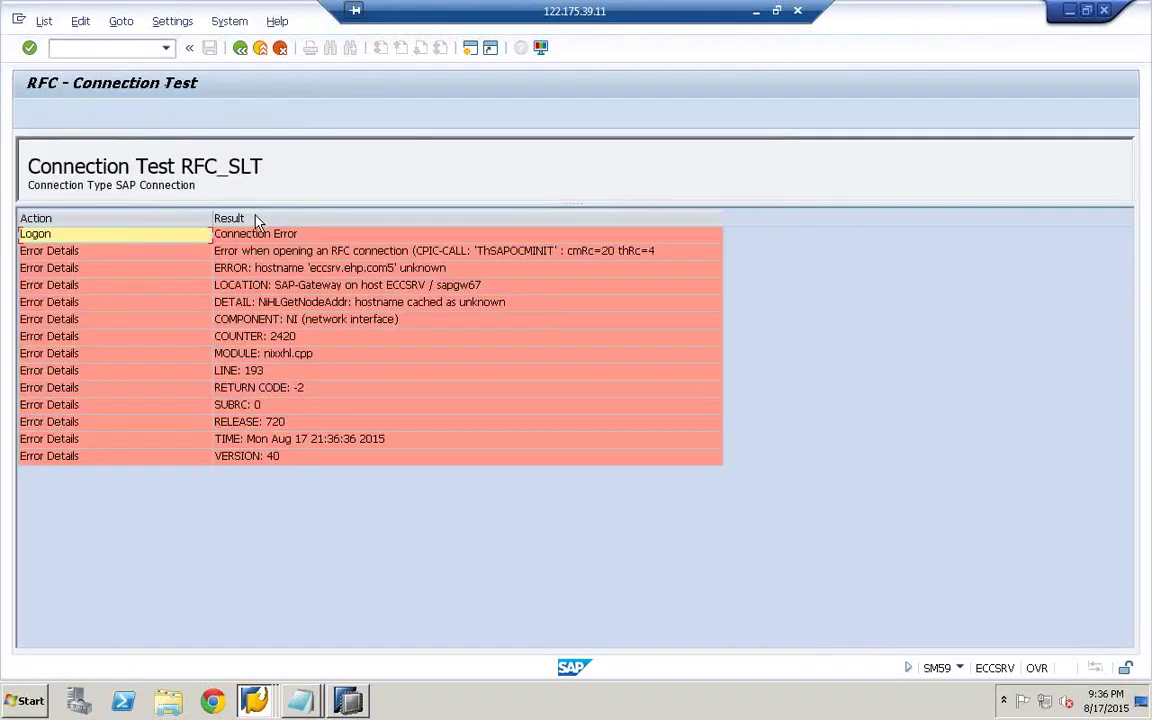
# - Back out to the RFC connections list, reselect RFC_SLT, and leave for SAP Easy Access
pyautogui.click(242, 50)
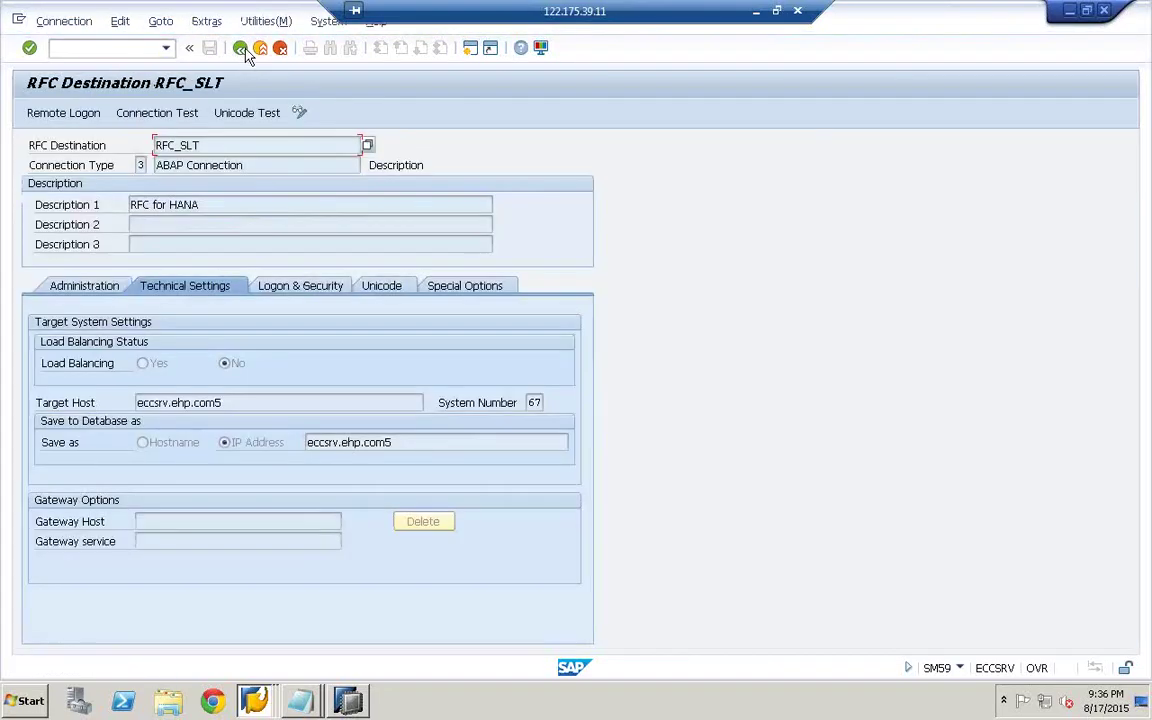
pyautogui.click(240, 48)
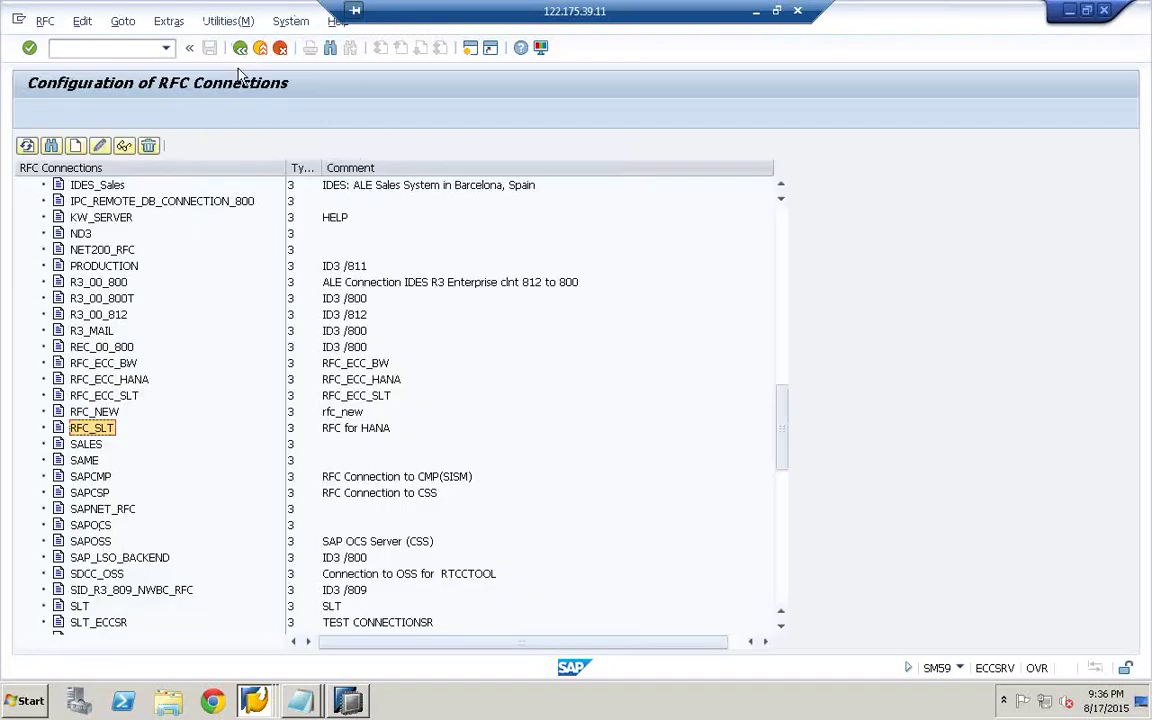
pyautogui.press('Up')
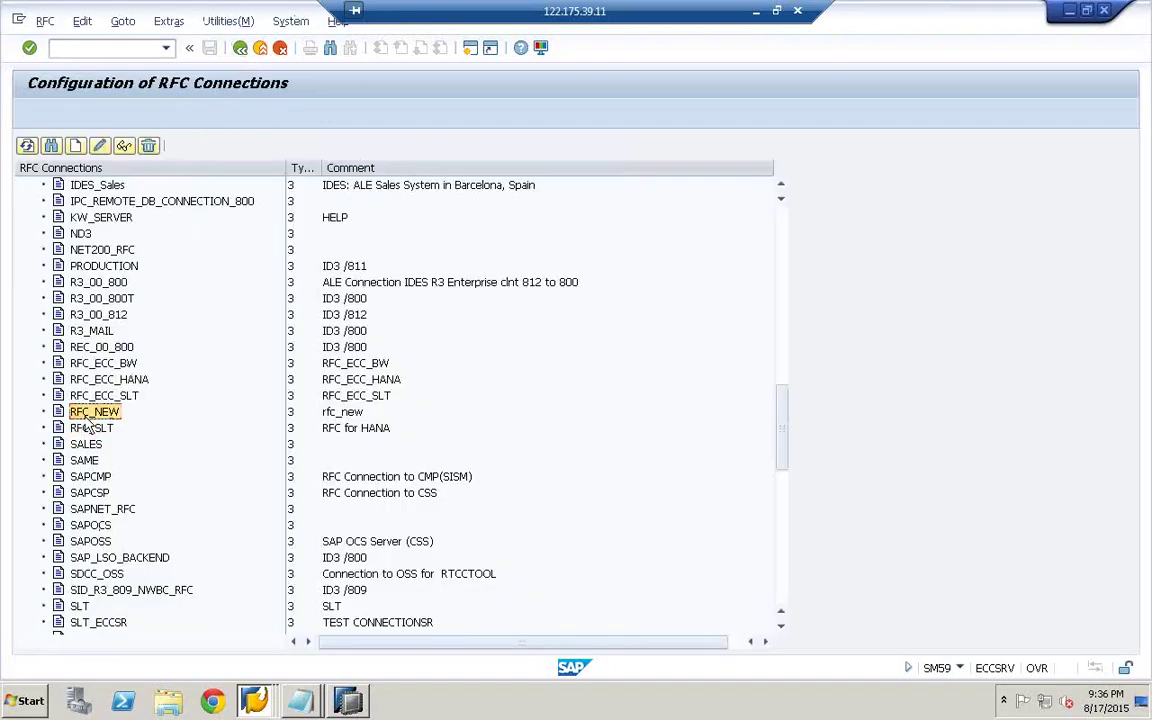
pyautogui.click(92, 430)
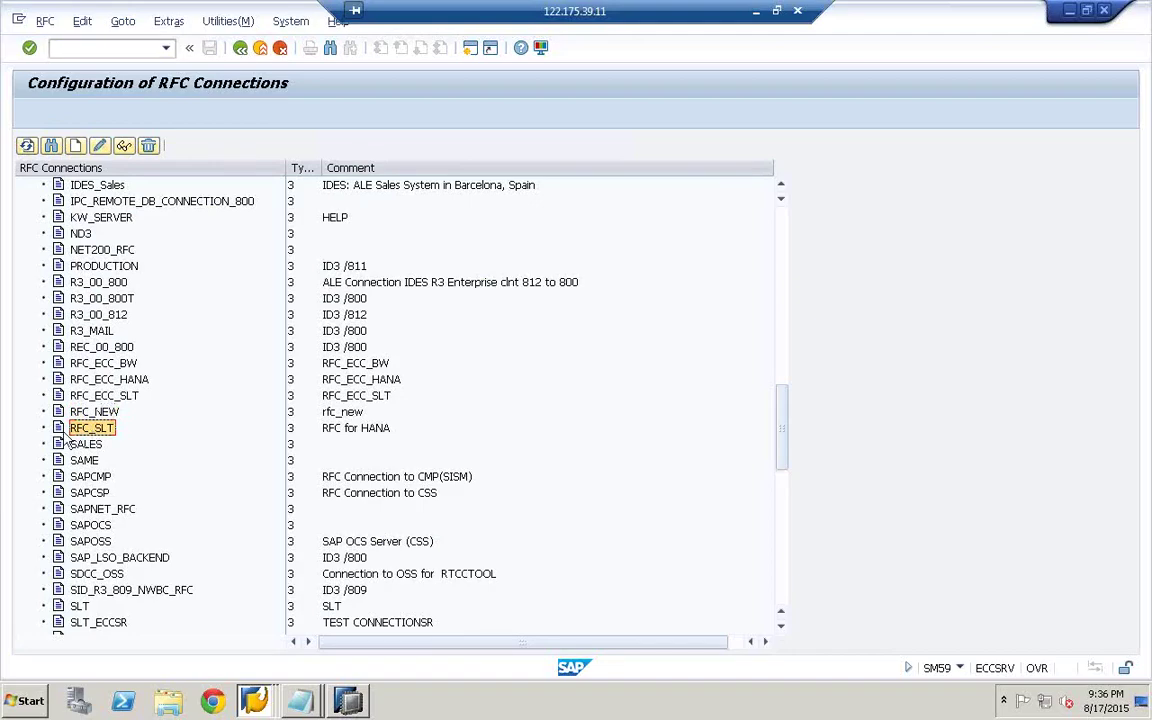
pyautogui.click(92, 432)
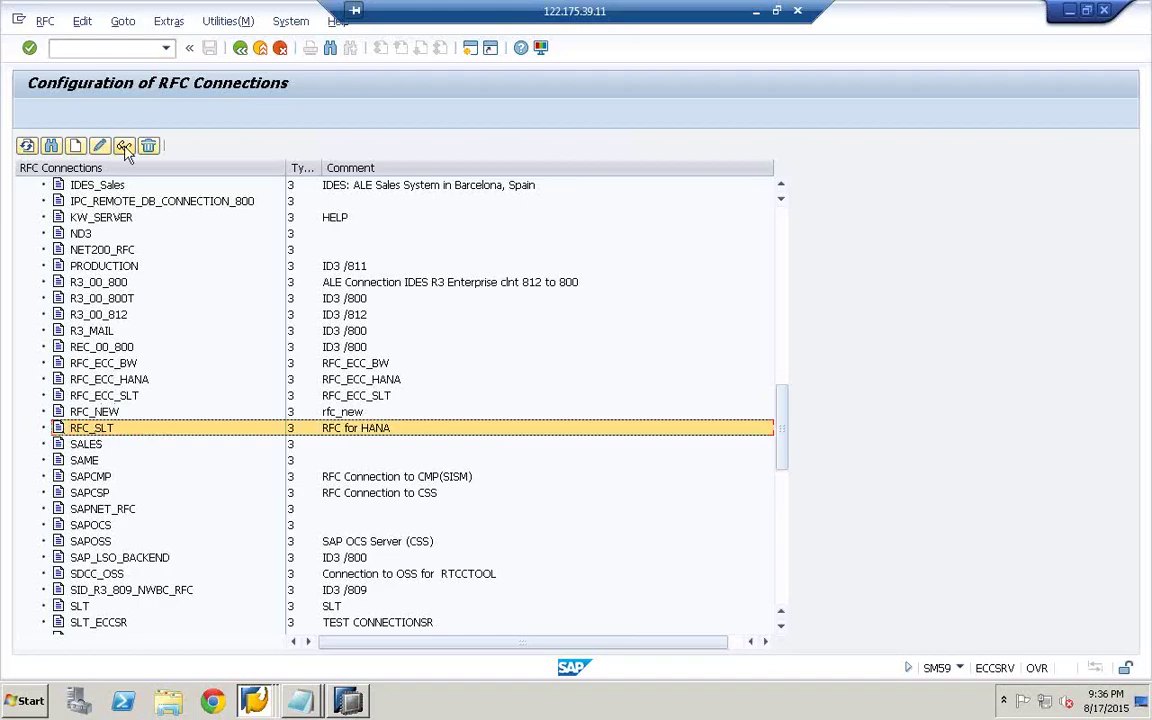
pyautogui.click(242, 54)
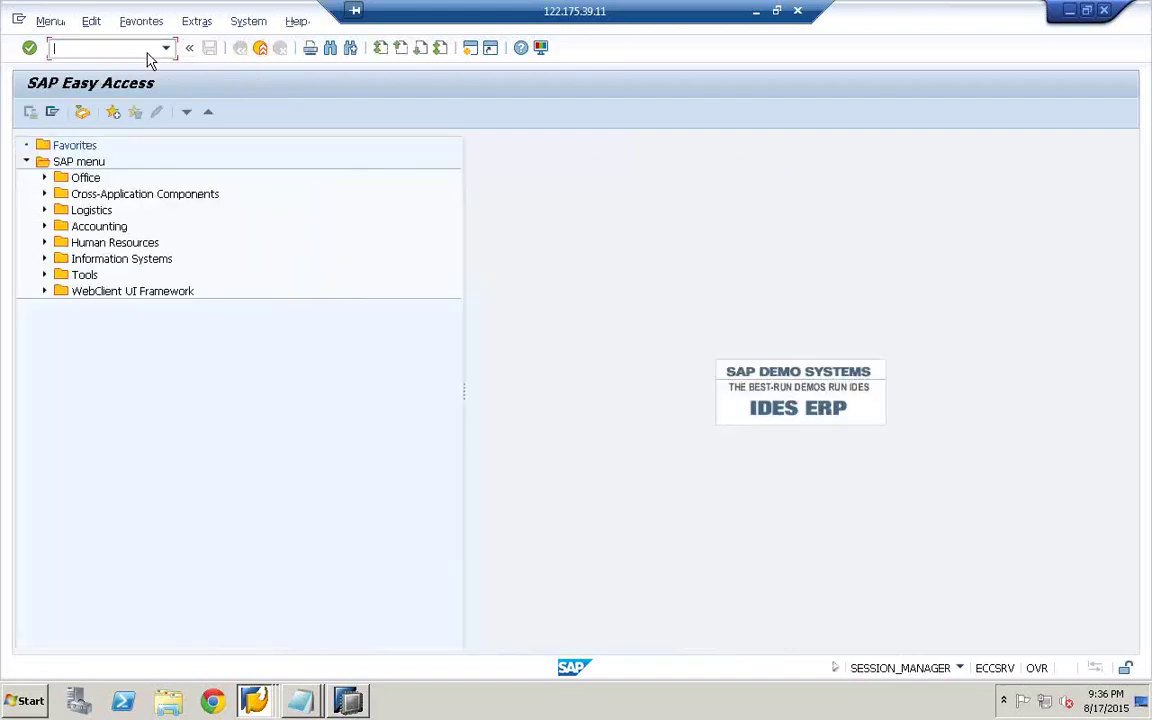
# - Switch to the Available Configurations window, close the configuration settings dialog, and return to Easy Access
pyautogui.click(255, 700)
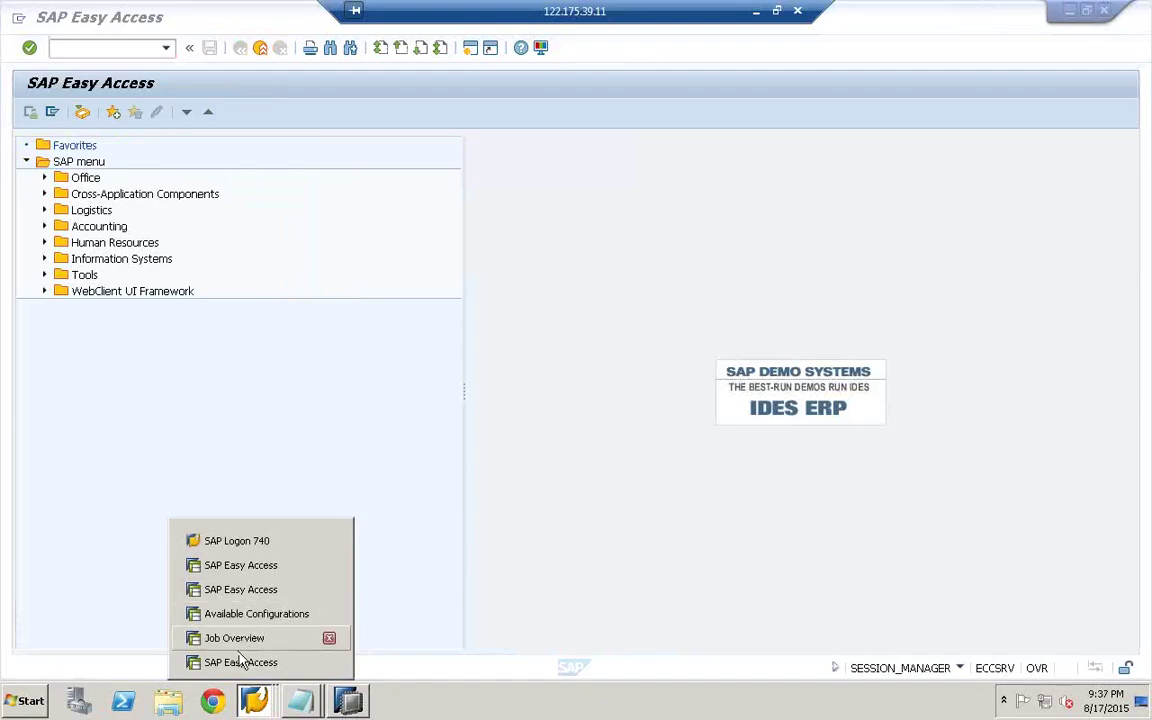
pyautogui.click(290, 613)
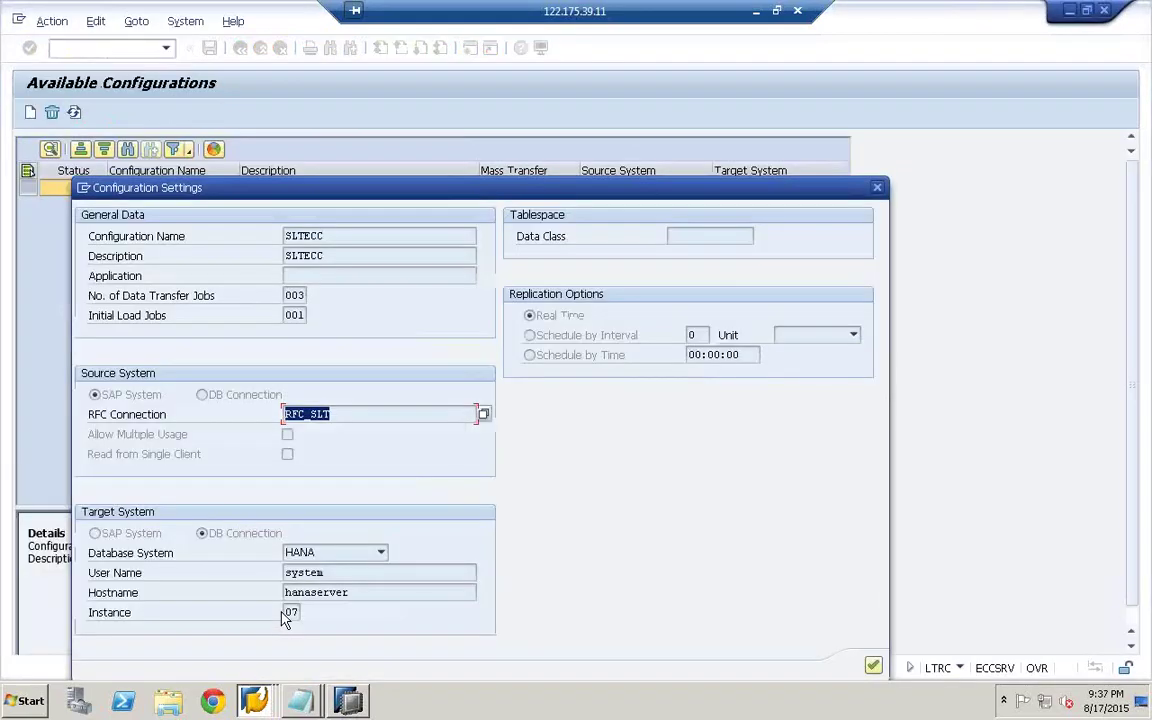
pyautogui.moveTo(825, 190); pyautogui.dragTo(728, 192)
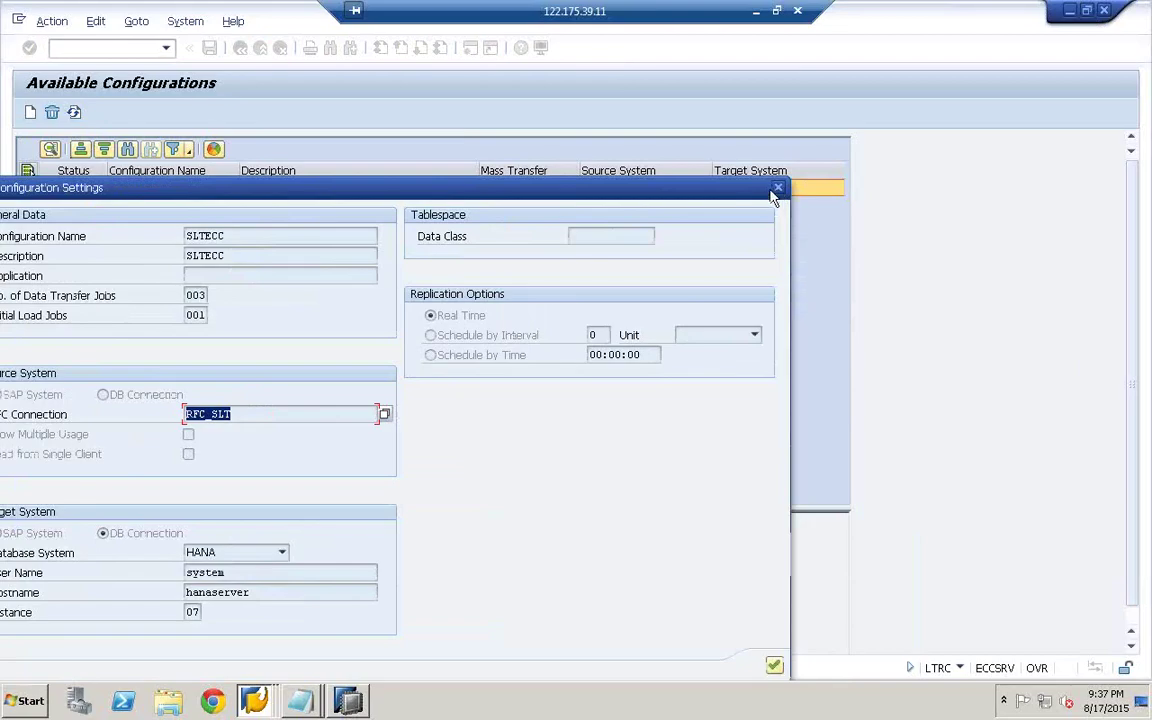
pyautogui.click(777, 188)
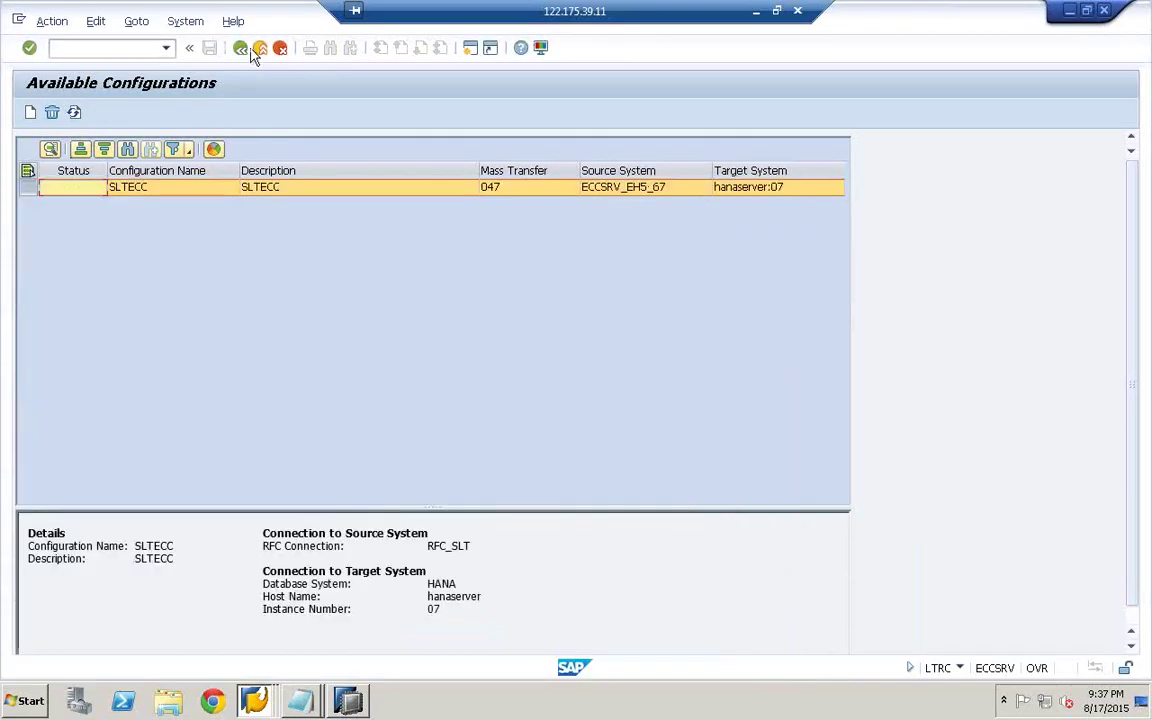
pyautogui.click(240, 49)
pyautogui.click(240, 49)
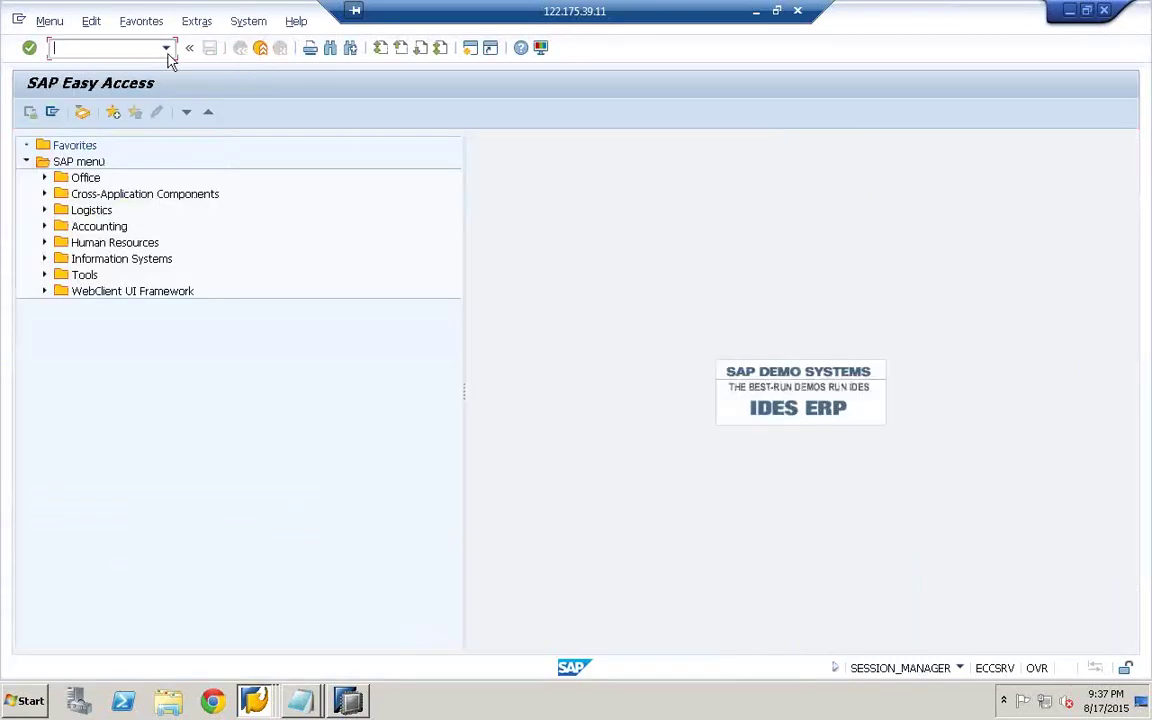
# - Run iuuc_repl_content, open SLTECC's ZMTB_SLT settings, and select target type ZSALESORDER6
pyautogui.click(166, 49)
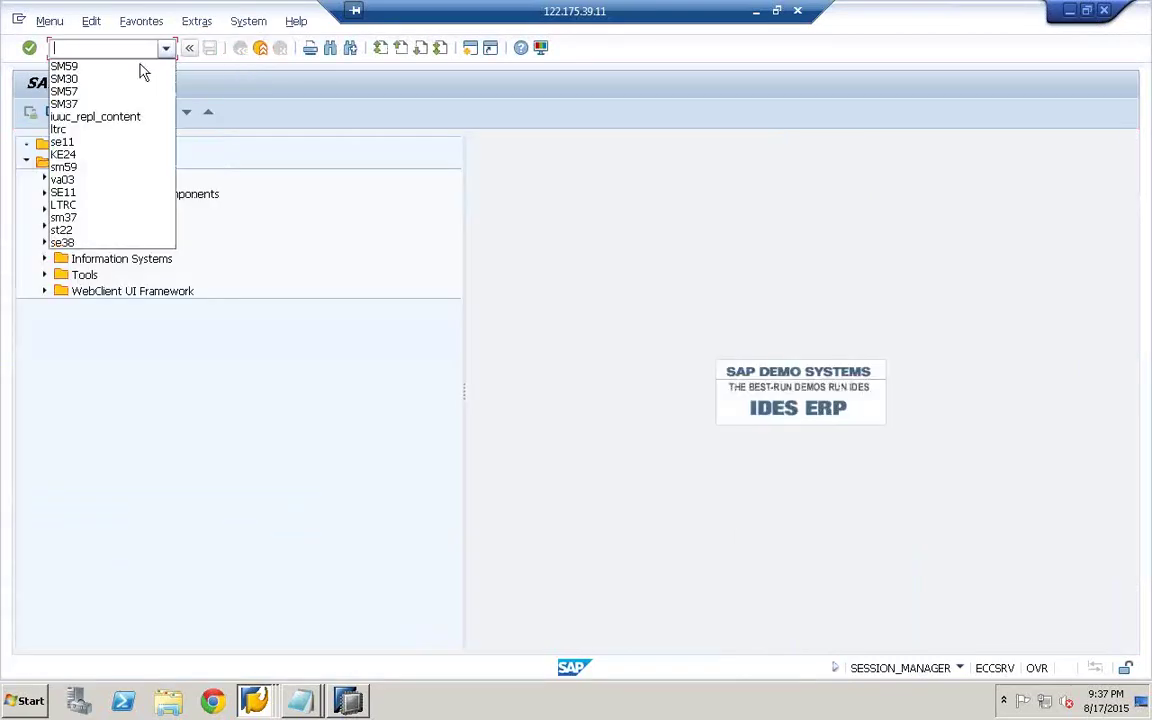
pyautogui.click(88, 117)
pyautogui.press('Return')
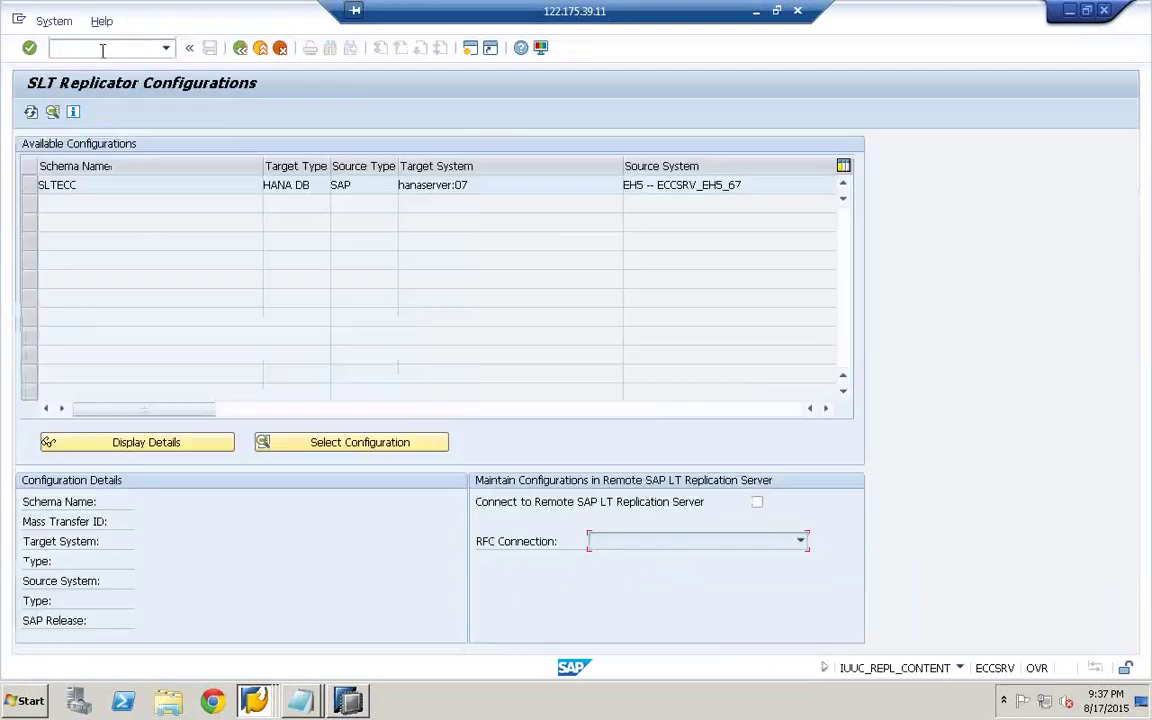
pyautogui.click(28, 193)
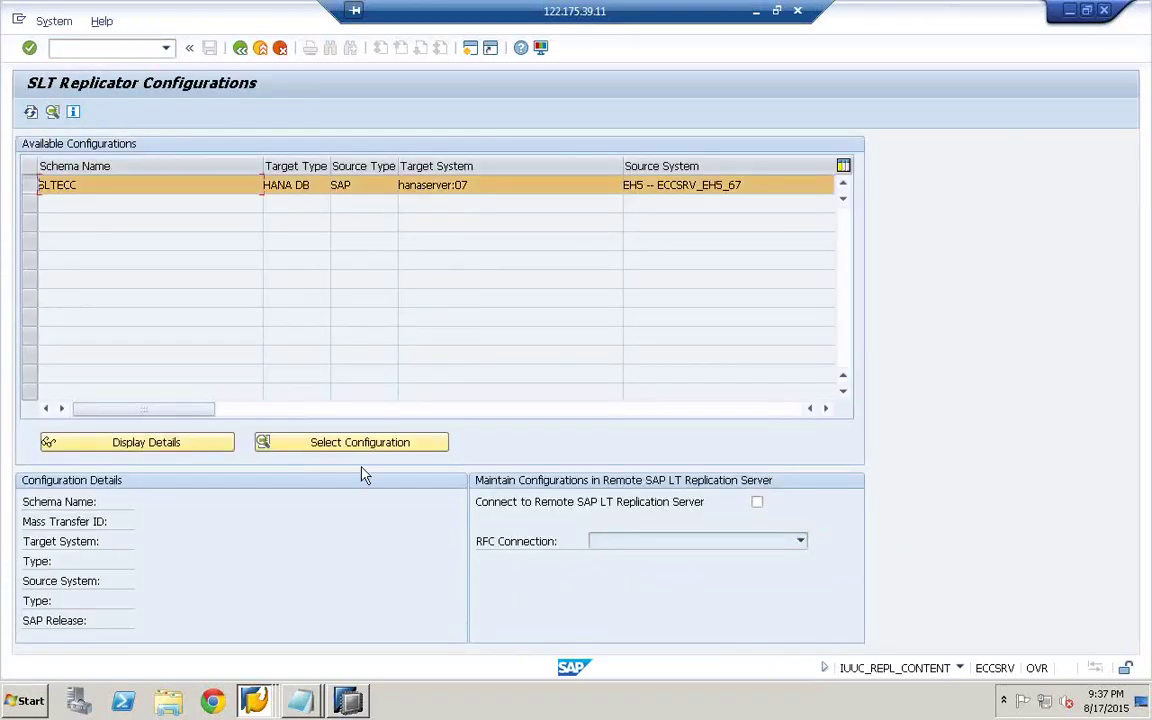
pyautogui.click(370, 443)
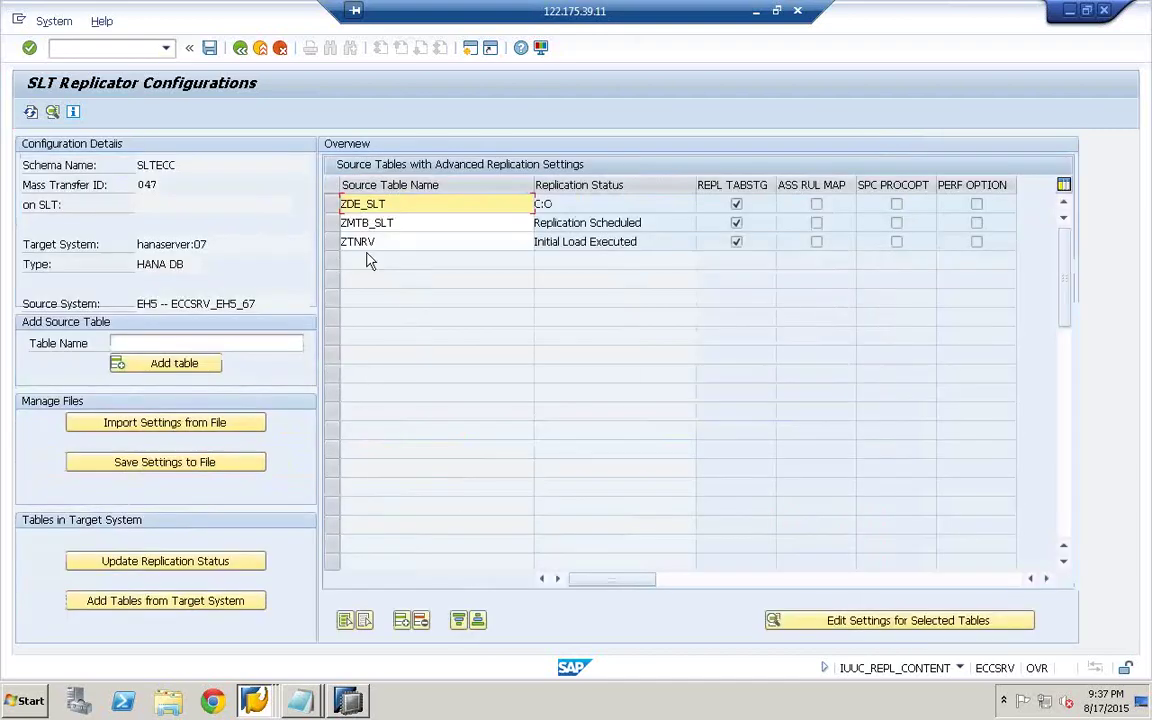
pyautogui.click(367, 224)
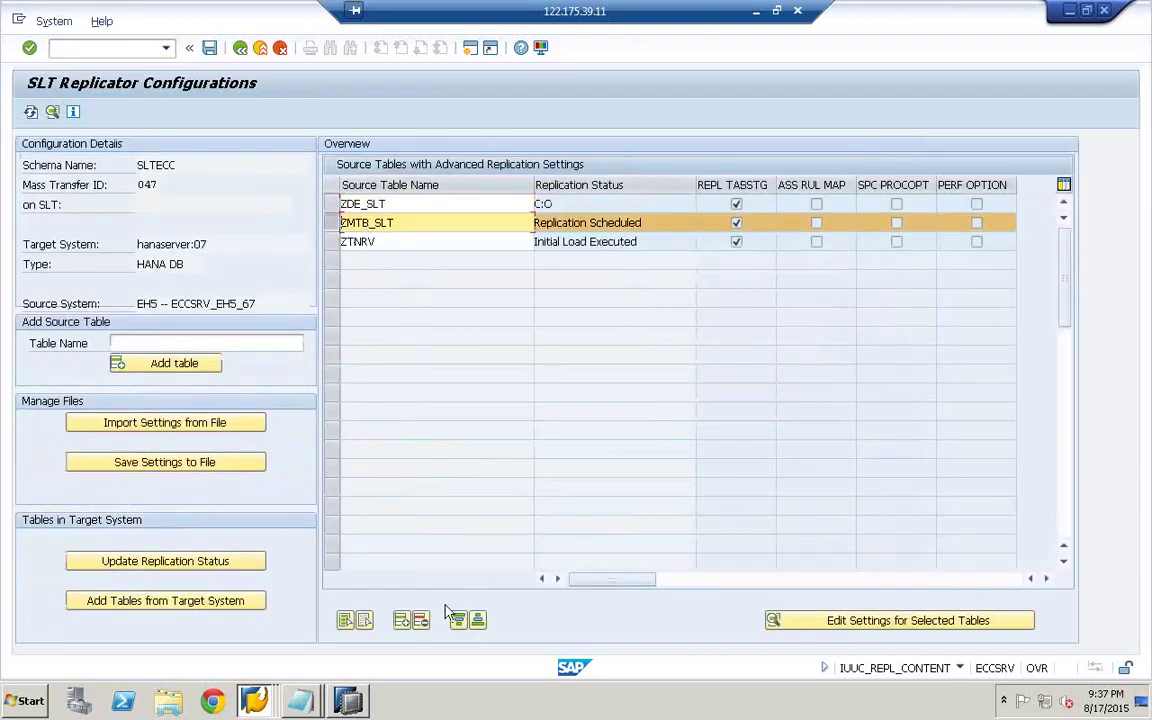
pyautogui.click(824, 630)
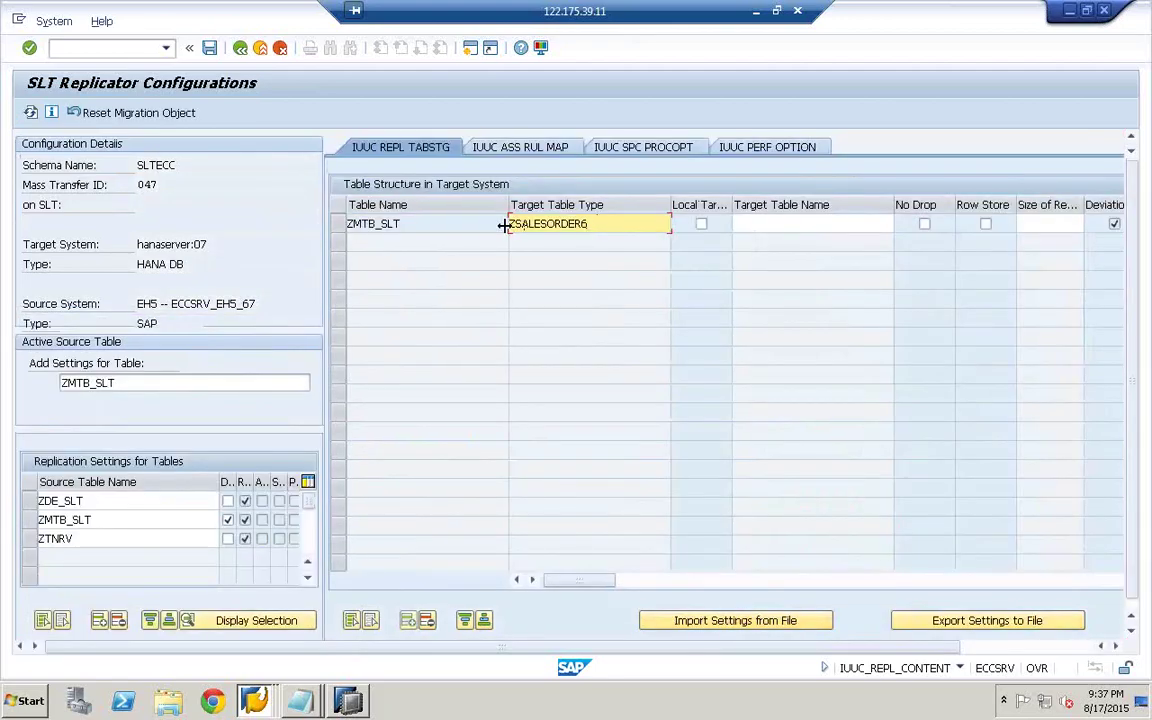
pyautogui.doubleClick(510, 224)
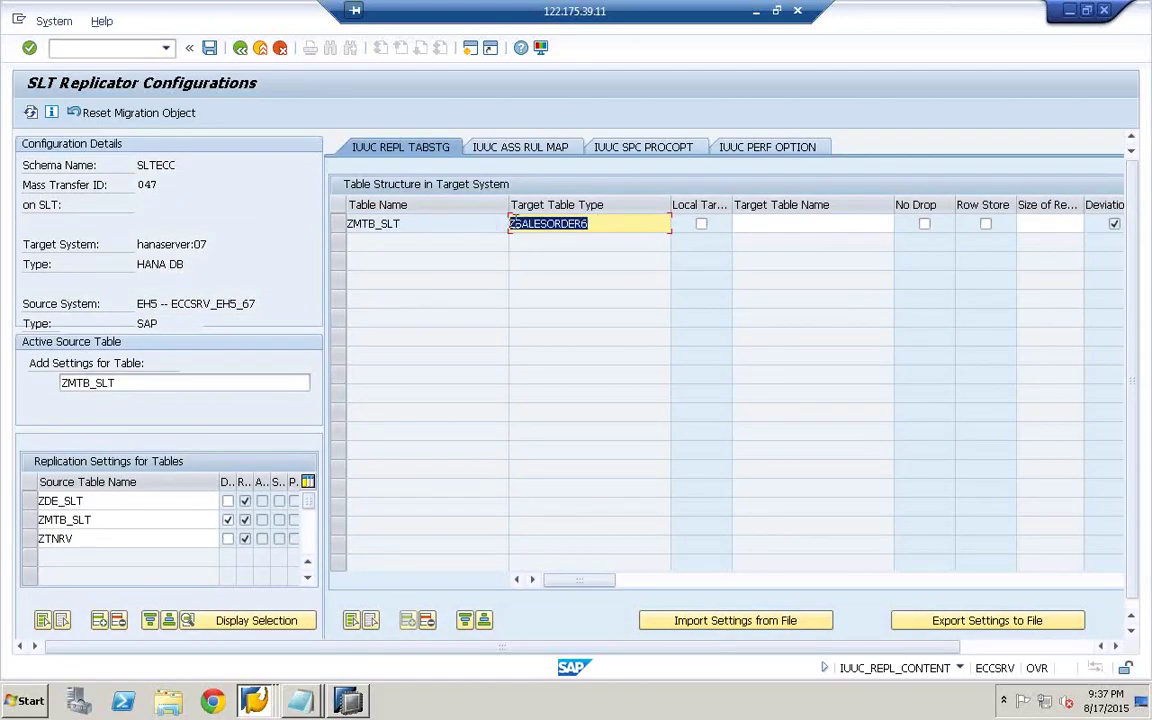
pyautogui.click(343, 705)
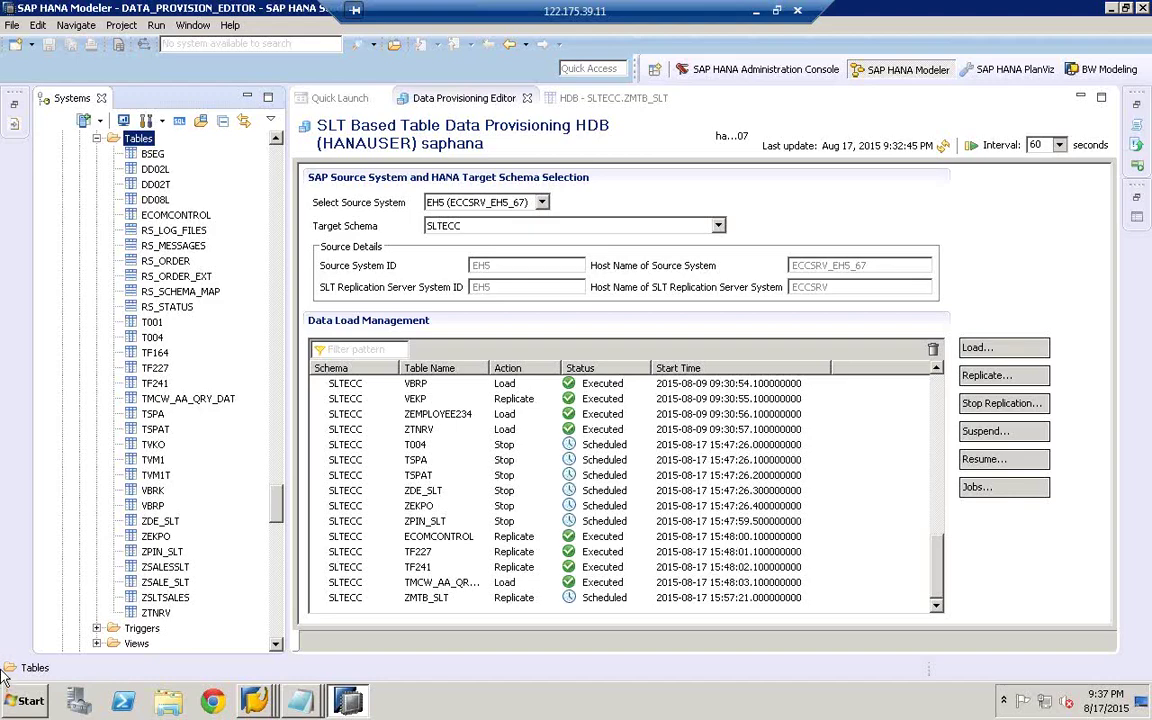
# - Launch Microsoft Paint by searching for MSPAINT in the Start menu
pyautogui.press('super')
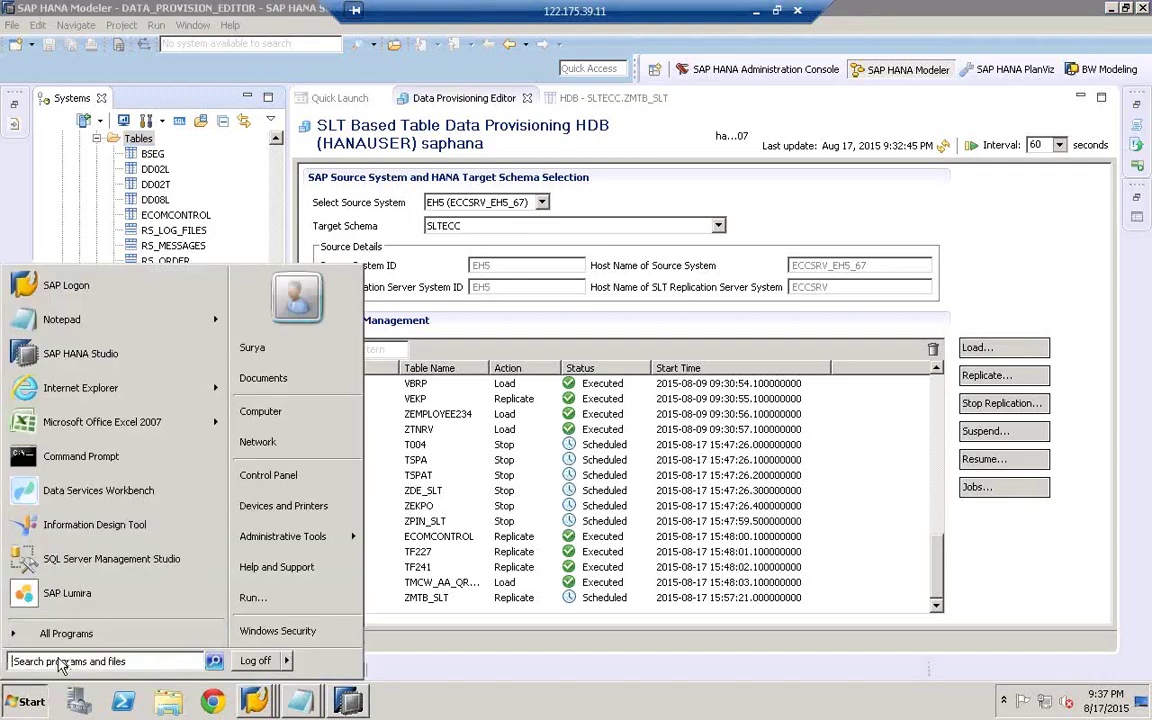
pyautogui.click(58, 661)
pyautogui.write('MSPAINT')
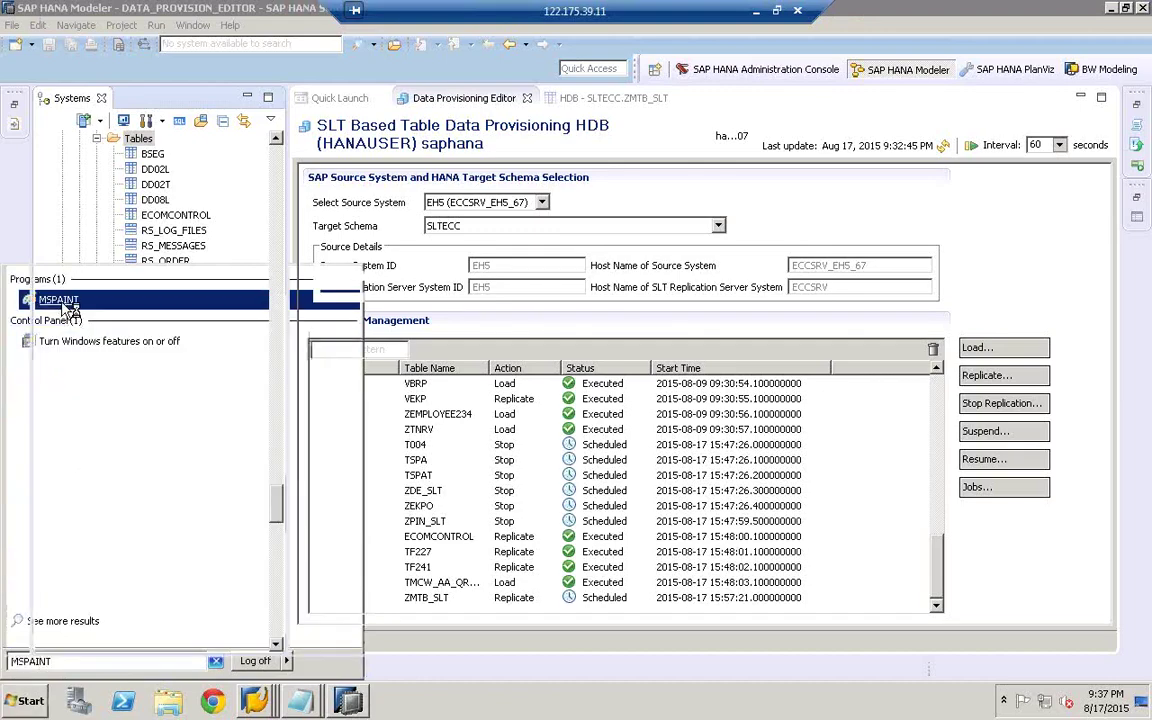
pyautogui.click(58, 300)
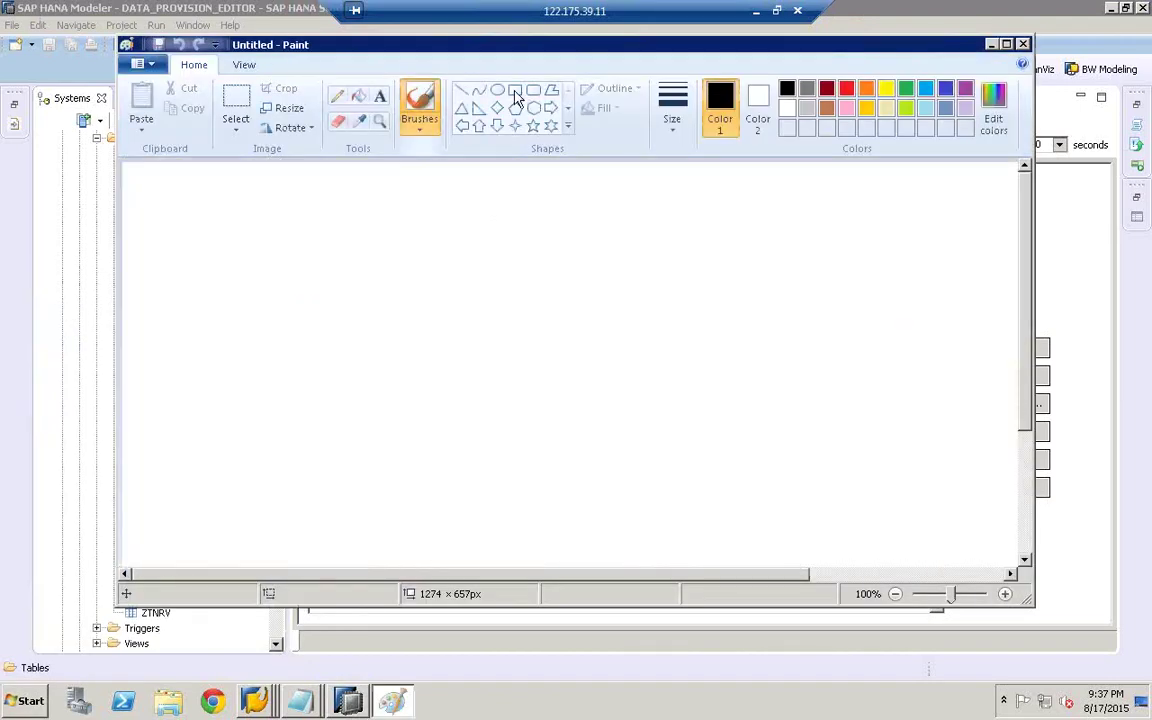
# - Draw the large top box and a box on the right at the end of a connector
pyautogui.click(515, 90)
pyautogui.moveTo(230, 224)
pyautogui.mouseDown()
pyautogui.moveTo(432, 260)
pyautogui.moveTo(488, 318)
pyautogui.mouseUp()
pyautogui.click(337, 97)
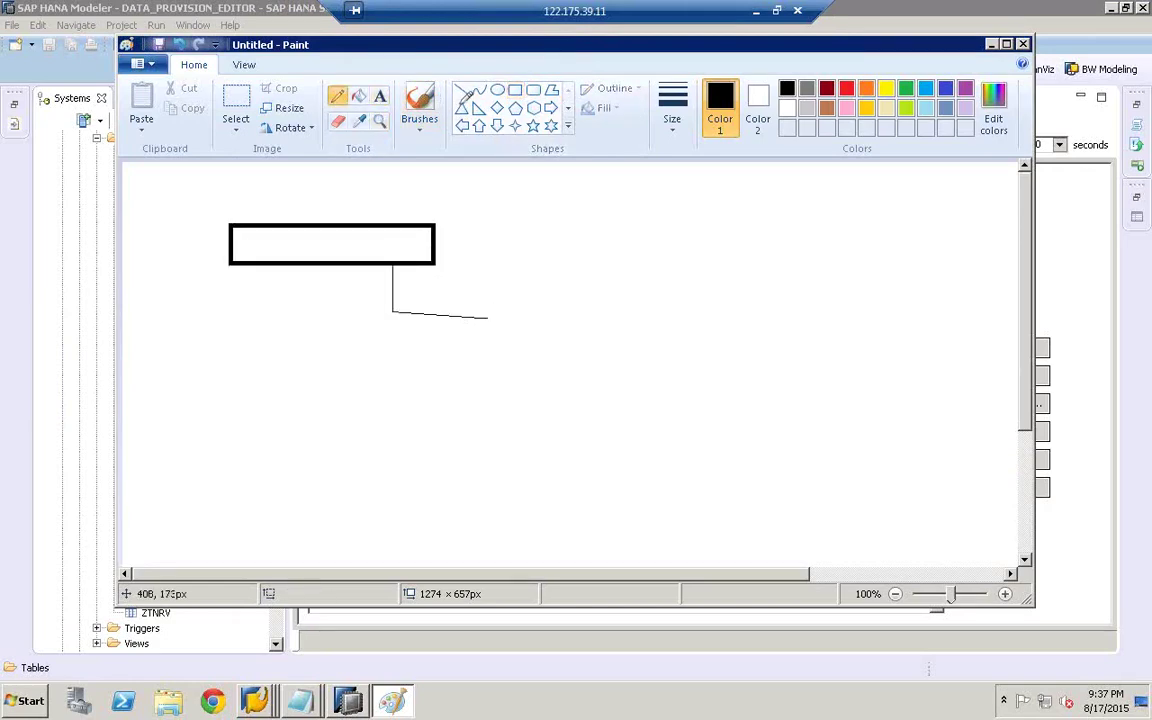
pyautogui.click(515, 90)
pyautogui.moveTo(563, 342); pyautogui.dragTo(494, 303)
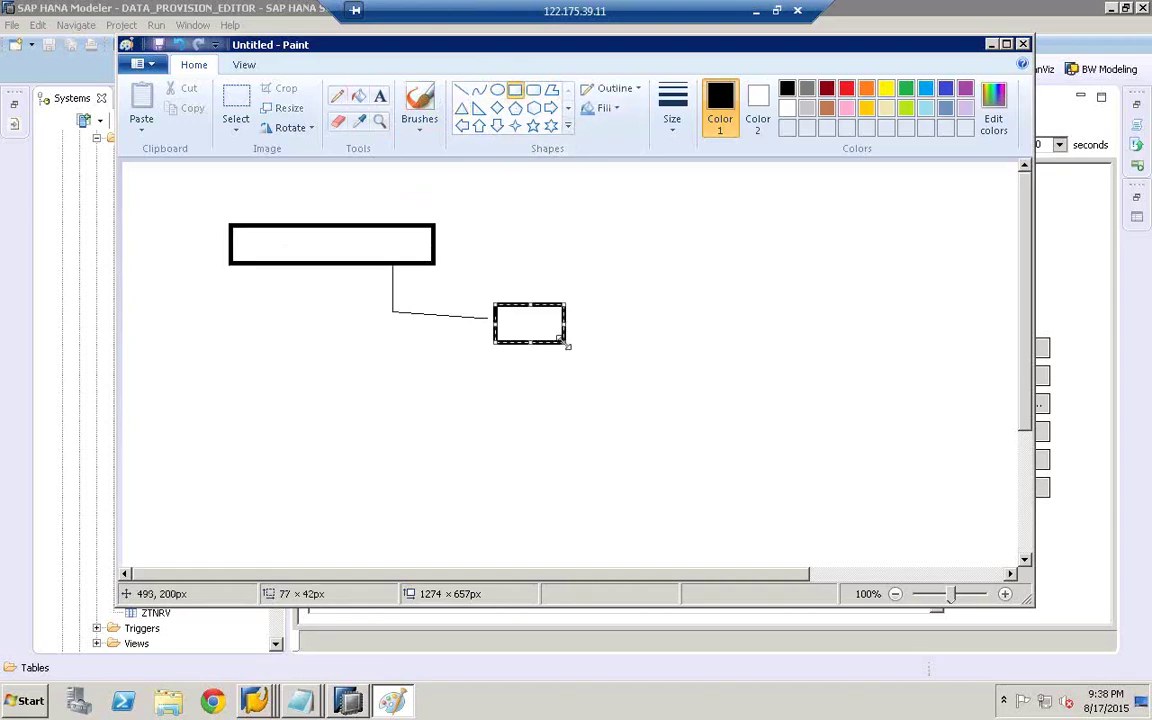
# - Draw a second connector down from the top box and a small box on the left
pyautogui.click(337, 97)
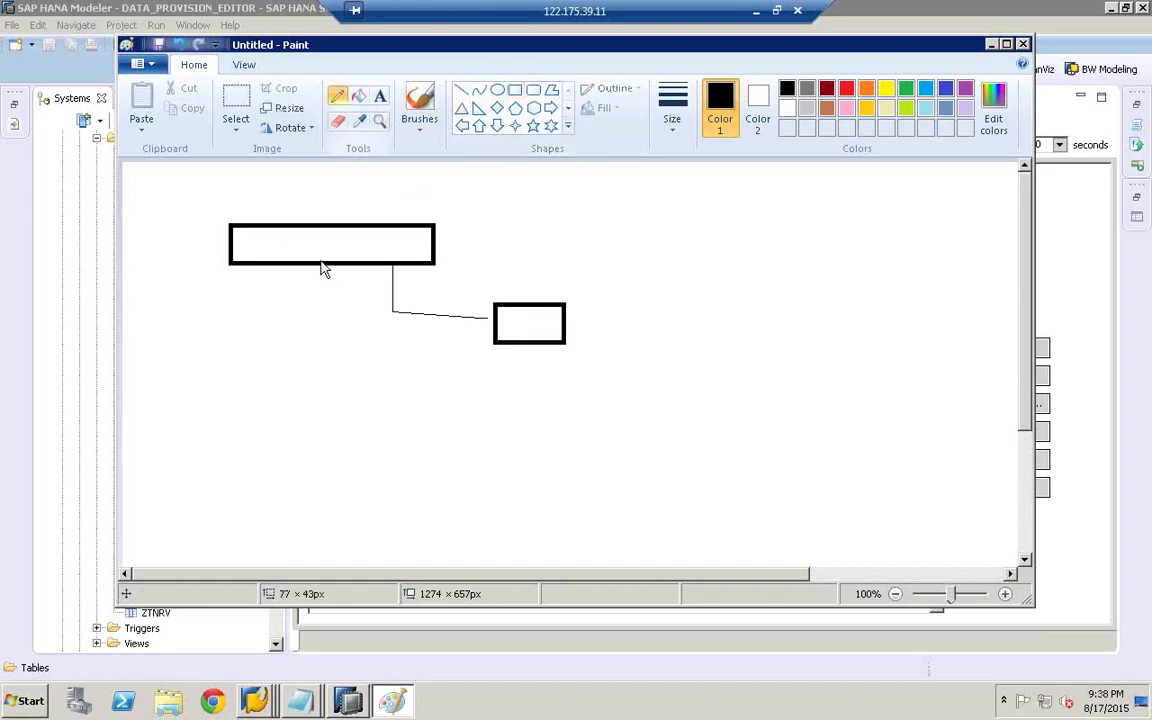
pyautogui.moveTo(318, 266)
pyautogui.mouseDown()
pyautogui.moveTo(472, 440)
pyautogui.moveTo(569, 476)
pyautogui.mouseUp()
pyautogui.click(515, 90)
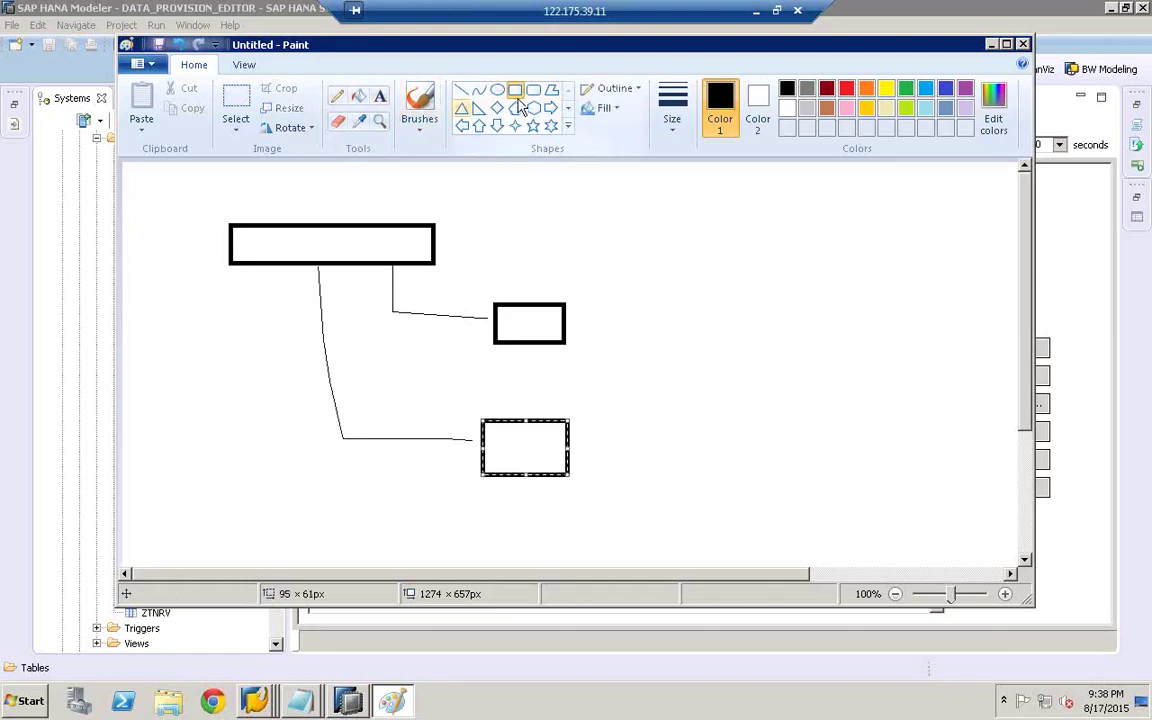
pyautogui.moveTo(311, 234); pyautogui.dragTo(346, 249)
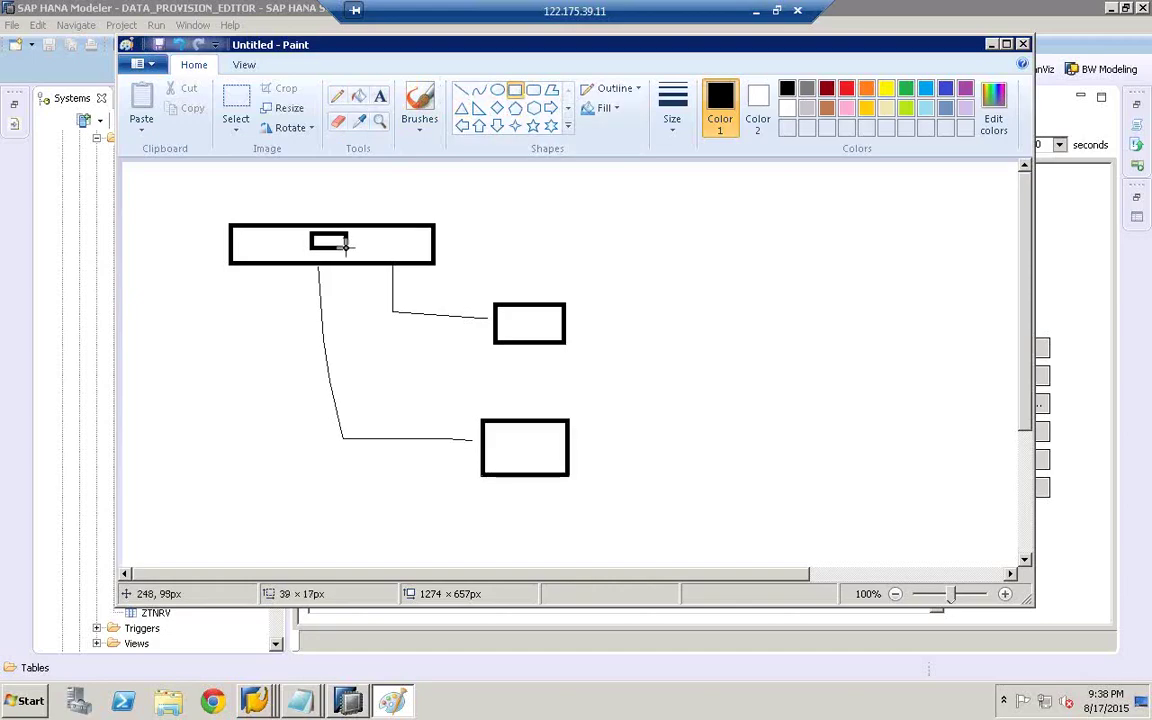
pyautogui.click(178, 44)
pyautogui.moveTo(191, 310); pyautogui.dragTo(256, 343)
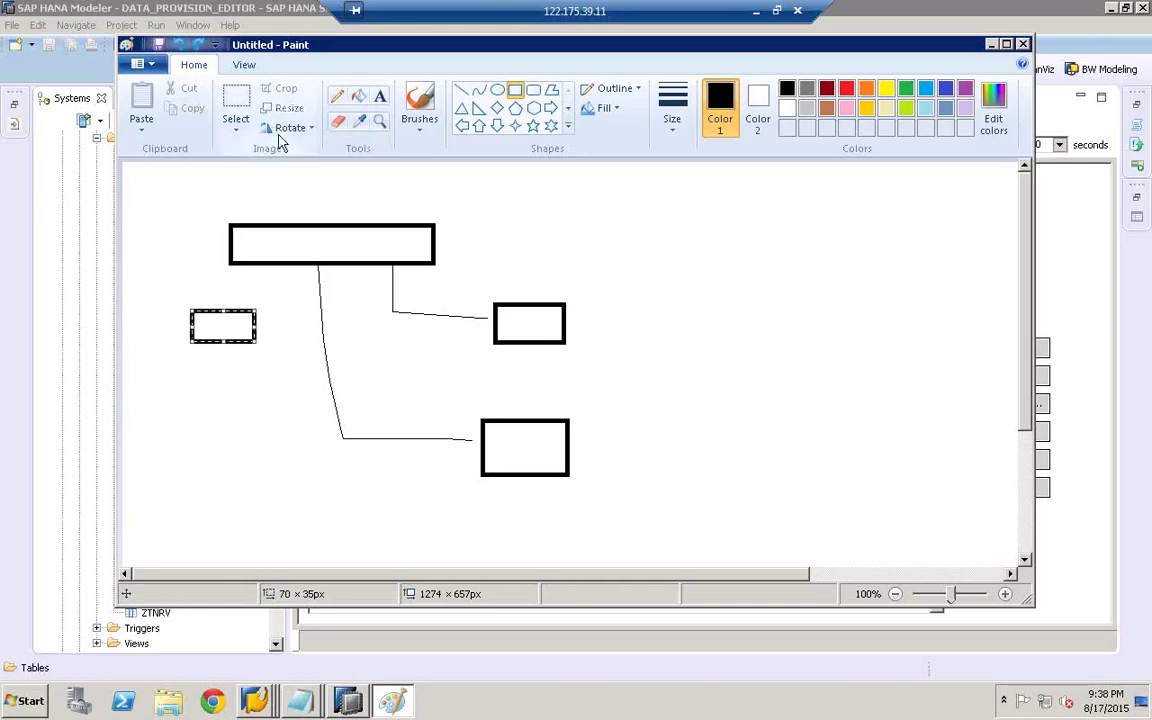
# - Link the right and lower boxes to the small left box and circle both
pyautogui.click(338, 97)
pyautogui.moveTo(521, 321); pyautogui.dragTo(210, 327)
pyautogui.moveTo(500, 452); pyautogui.dragTo(224, 335)
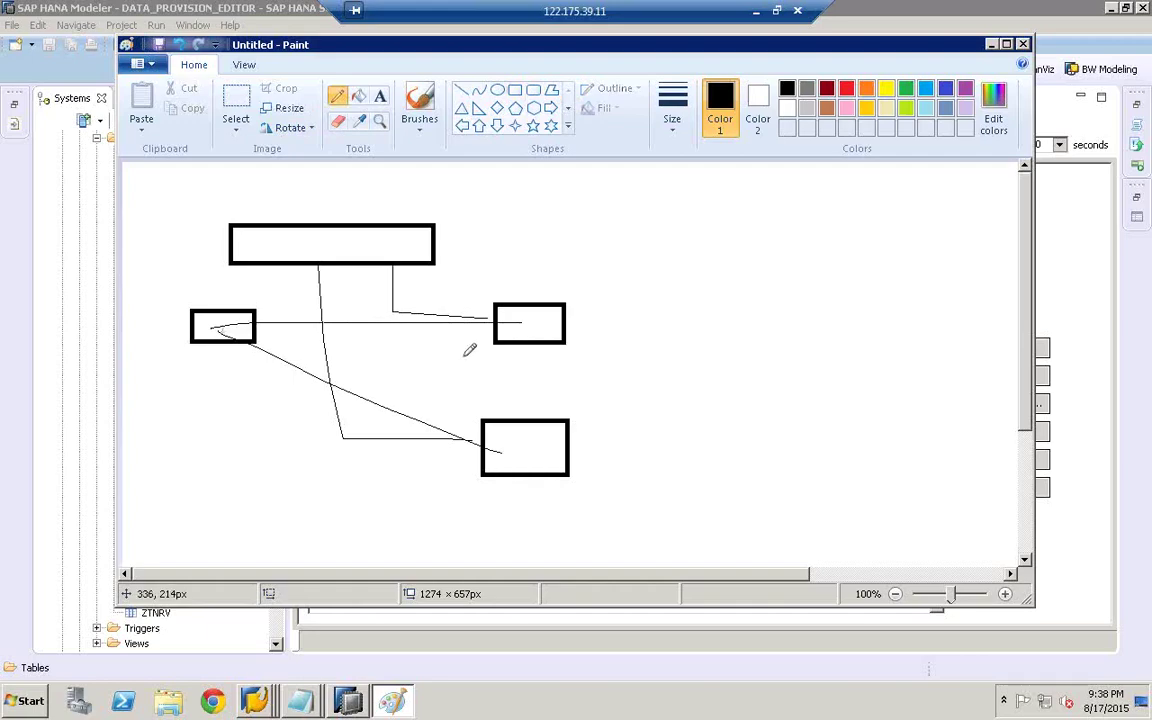
pyautogui.moveTo(478, 305)
pyautogui.mouseDown()
pyautogui.moveTo(586, 255)
pyautogui.moveTo(553, 360)
pyautogui.moveTo(508, 366)
pyautogui.mouseUp()
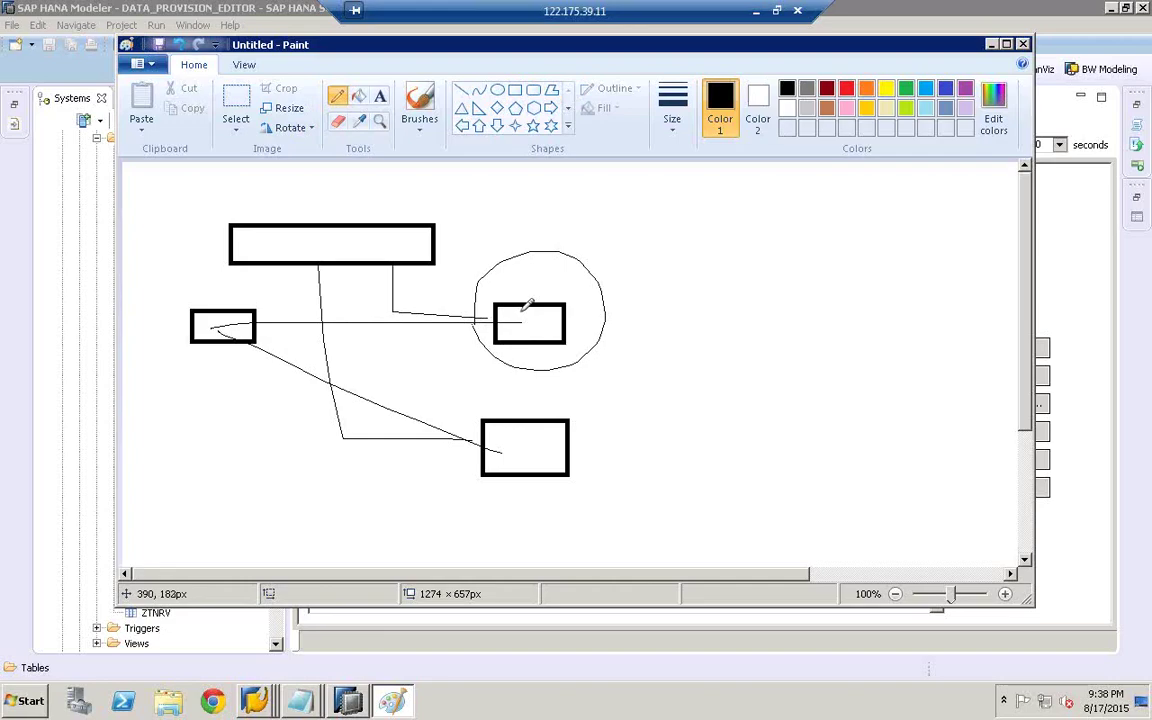
pyautogui.moveTo(477, 318); pyautogui.dragTo(505, 365)
pyautogui.moveTo(437, 420)
pyautogui.mouseDown()
pyautogui.moveTo(633, 450)
pyautogui.moveTo(588, 517)
pyautogui.moveTo(433, 438)
pyautogui.mouseUp()
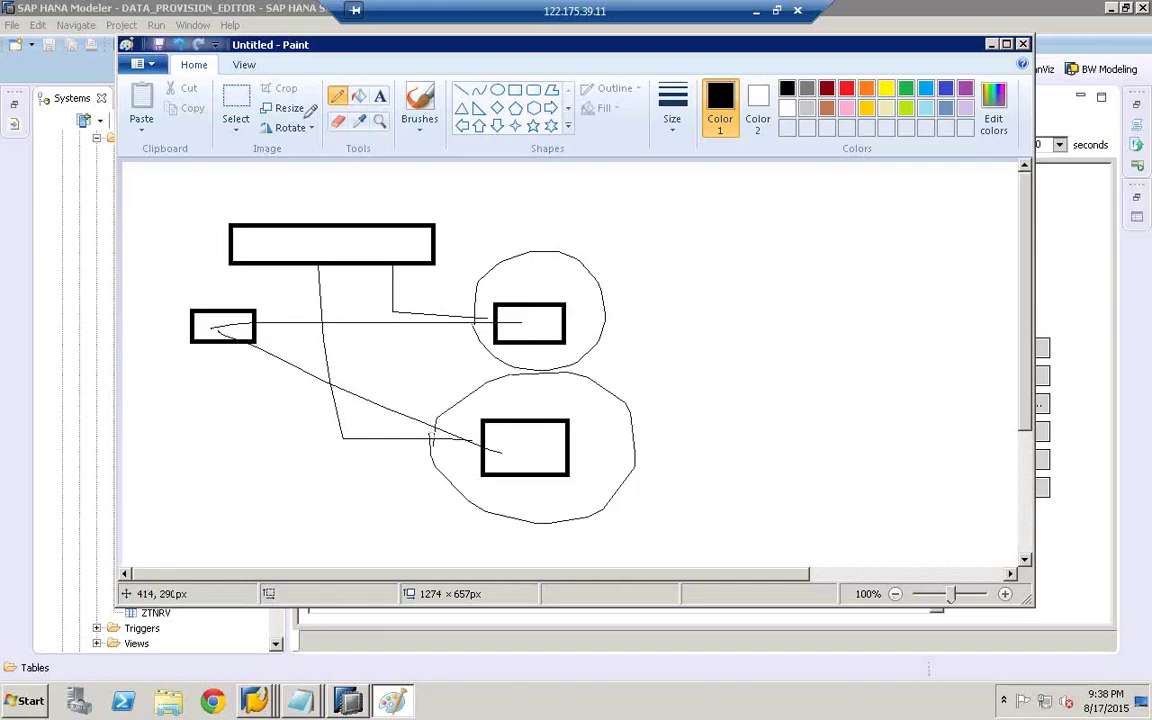
pyautogui.click(378, 95)
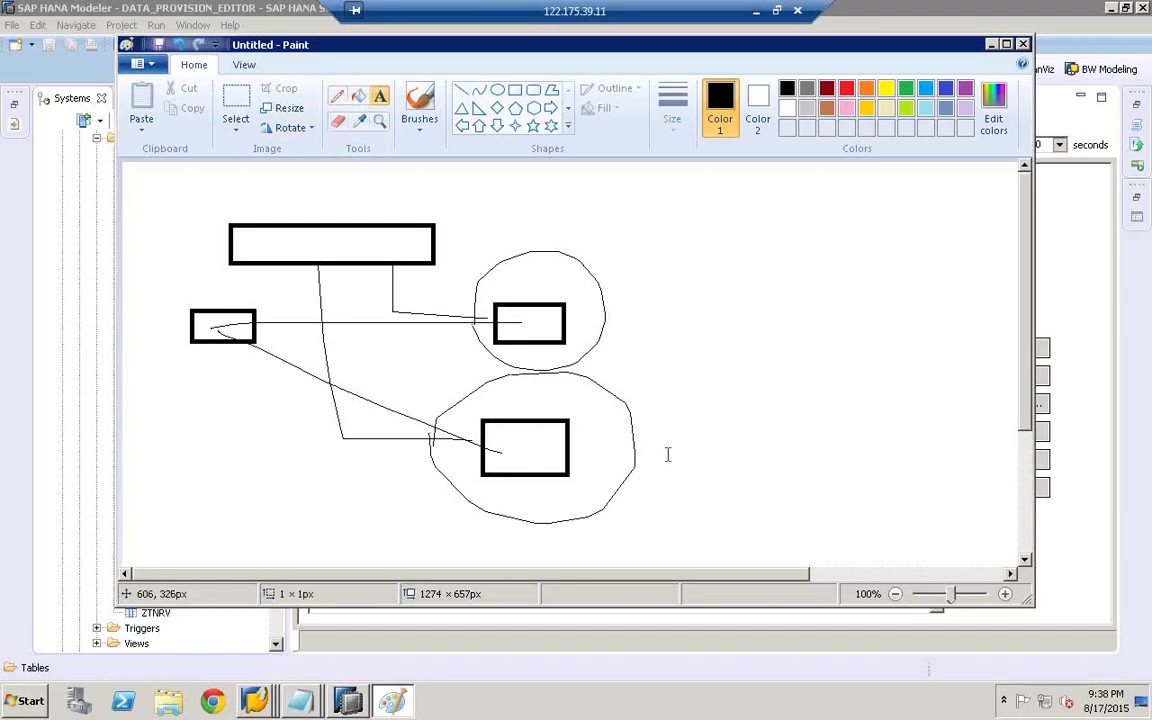
pyautogui.click(668, 455)
# - Type 'ZSALESORDER6' beside the lower circled box and 'ZMTB' beside the upper one
pyautogui.write('ZSALES')
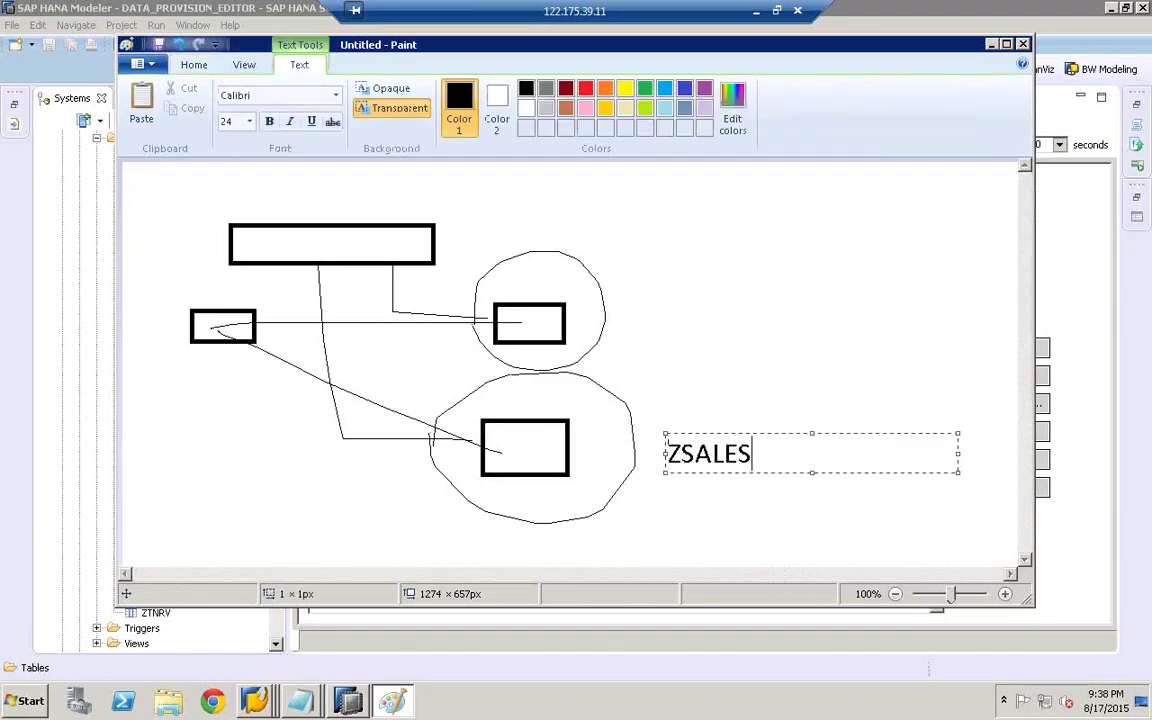
pyautogui.write('ORDER6')
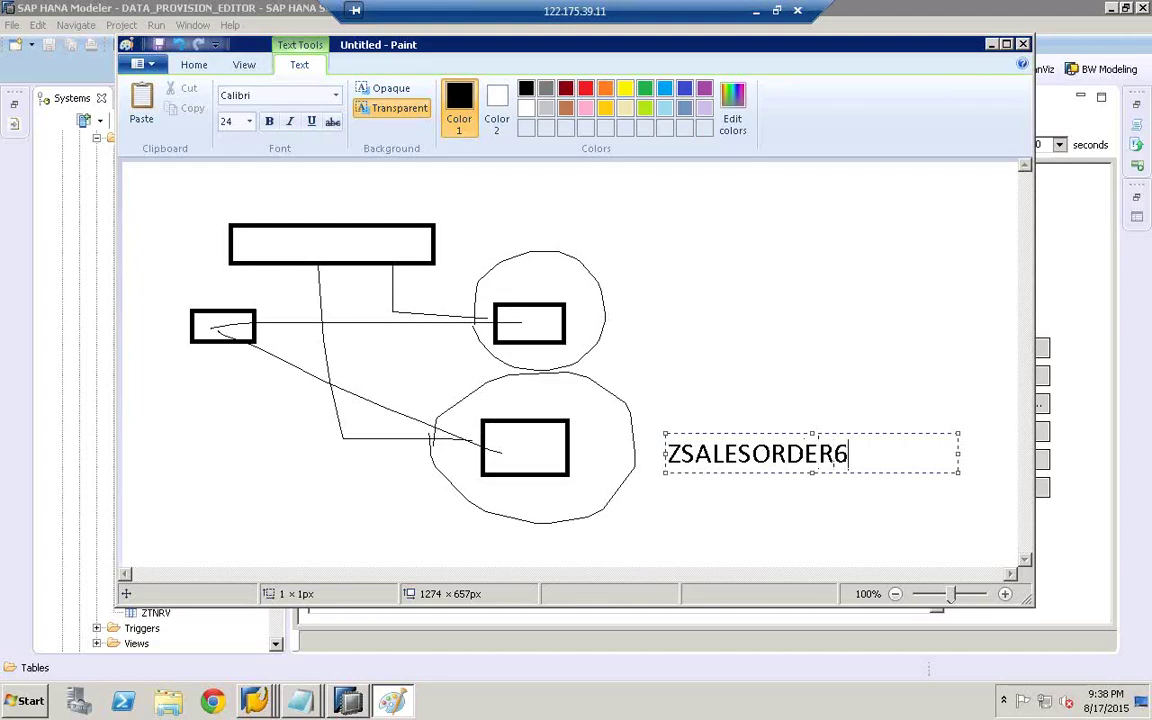
pyautogui.click(576, 298)
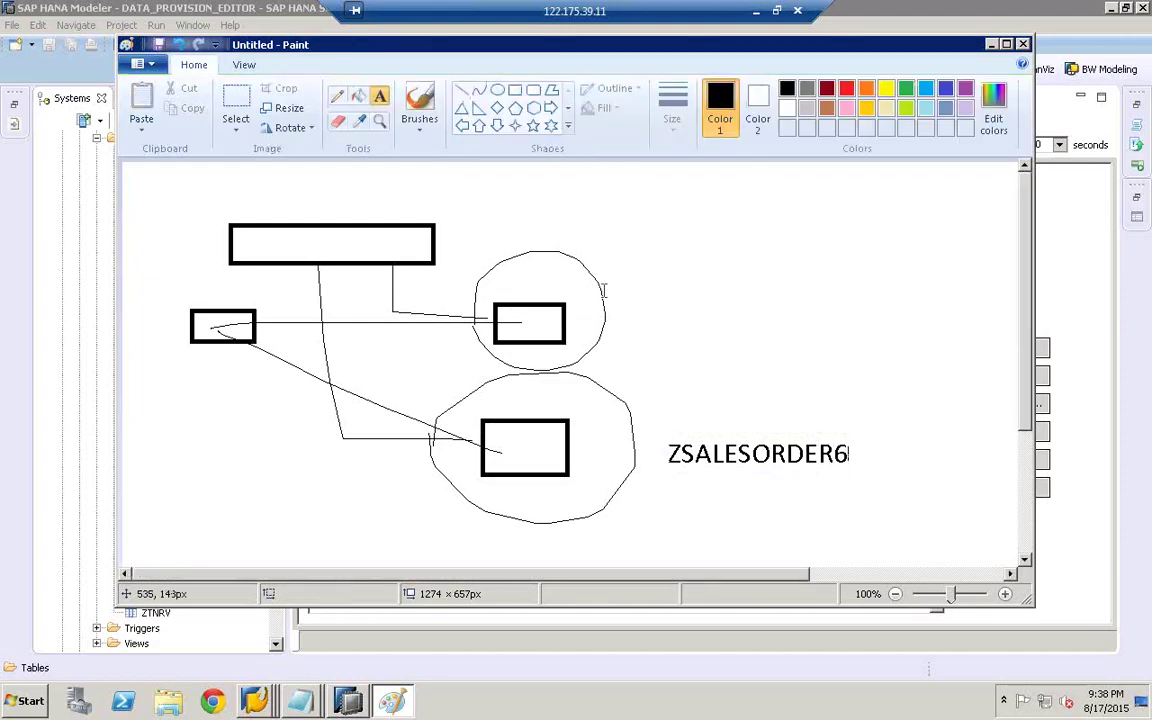
pyautogui.click(603, 290)
pyautogui.write('Z')
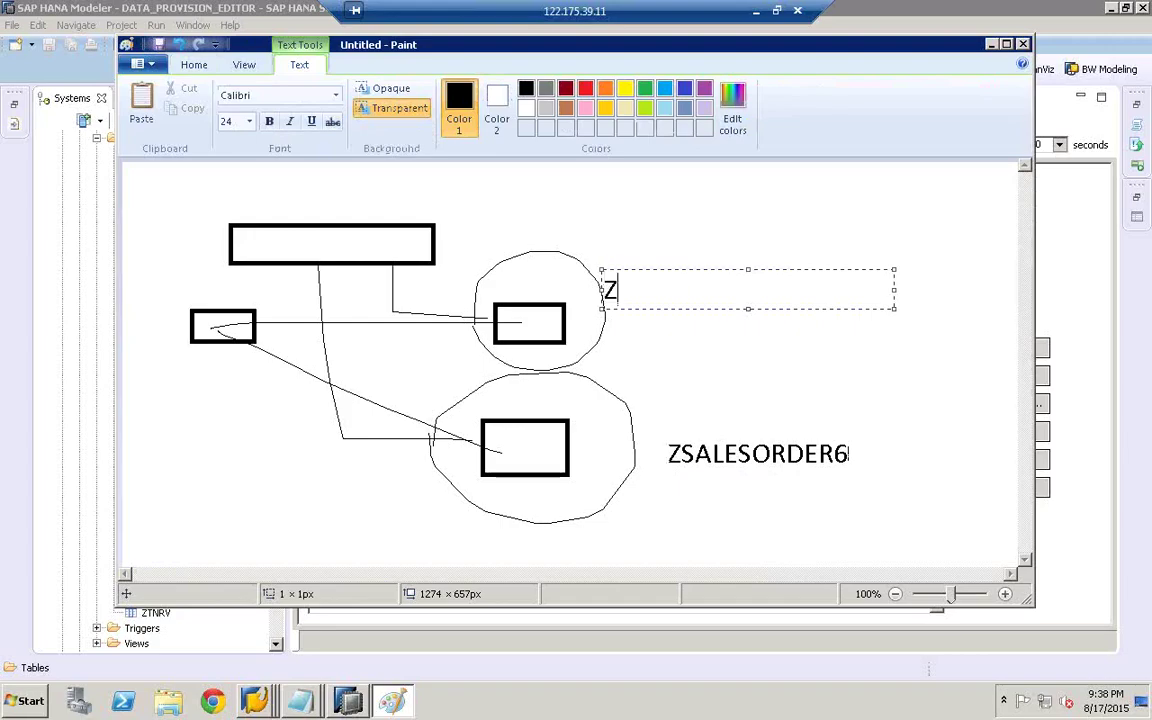
pyautogui.write('MTB')
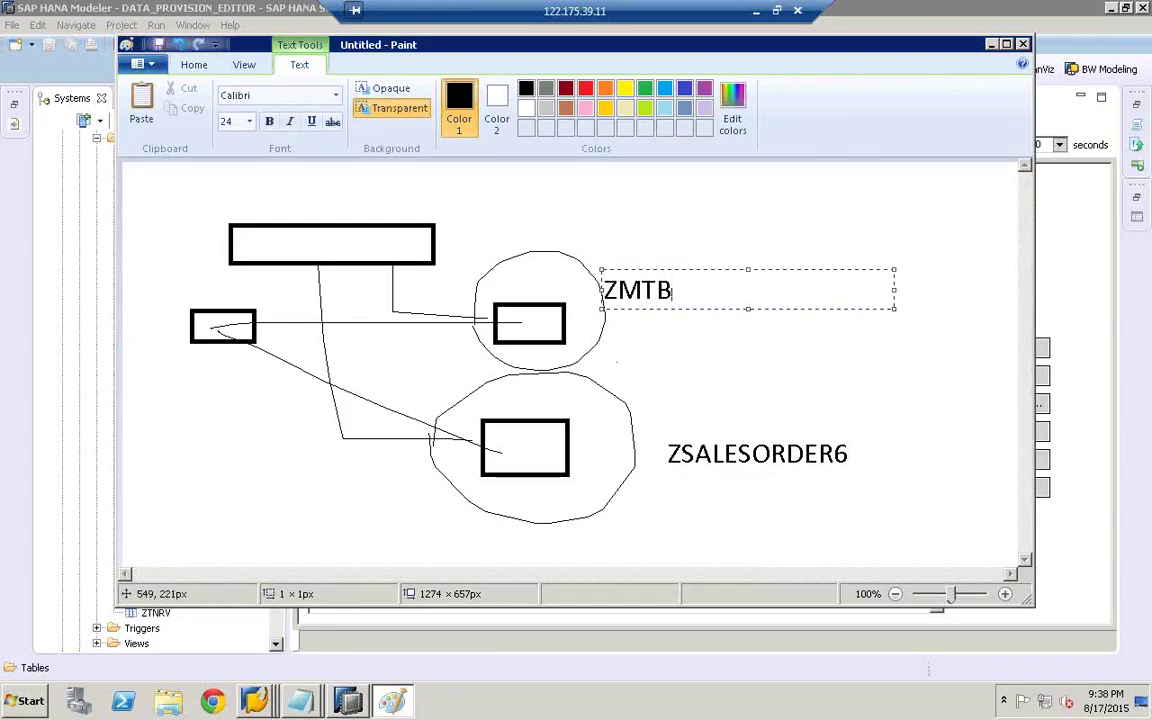
pyautogui.click(559, 338)
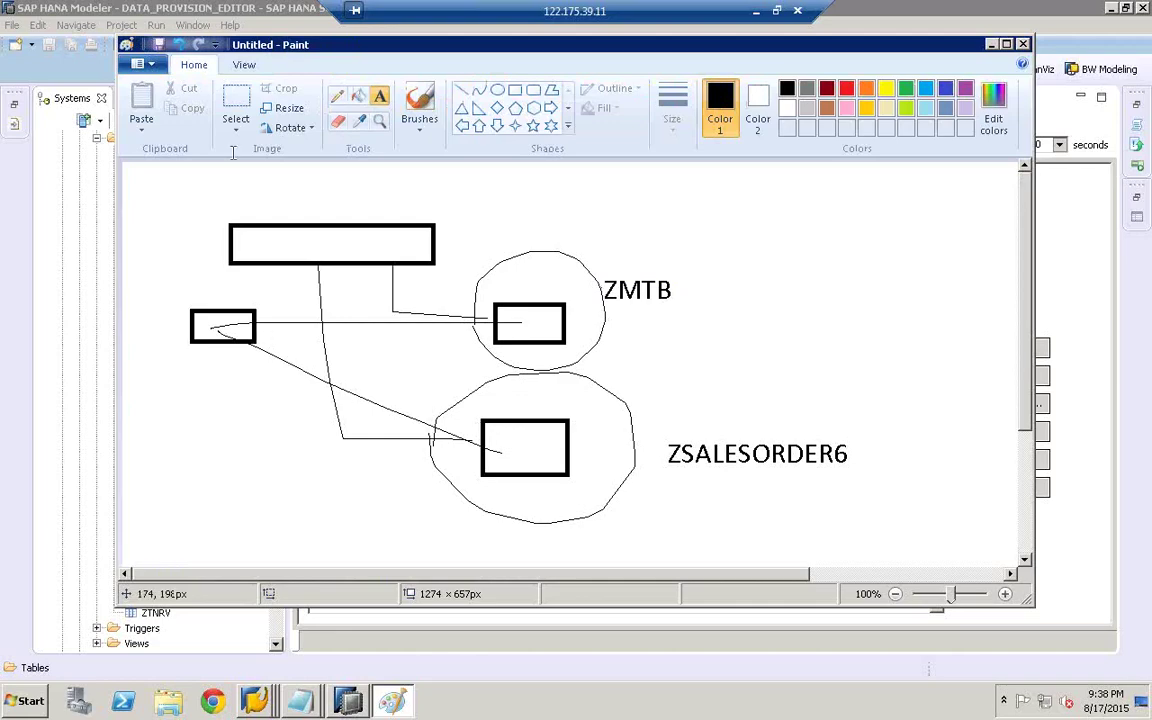
# - Draw freehand links from the small left box to the ZSALESORDER6 and ZMTB boxes
pyautogui.click(337, 95)
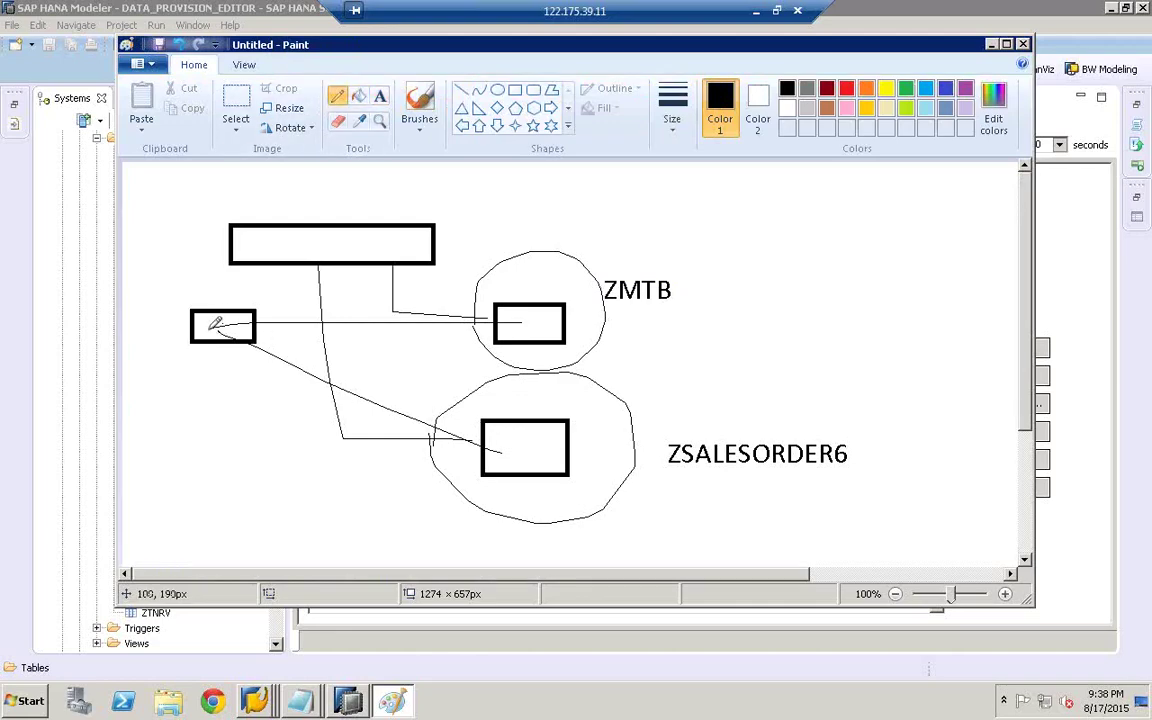
pyautogui.moveTo(221, 316)
pyautogui.mouseDown()
pyautogui.moveTo(224, 330)
pyautogui.moveTo(215, 323)
pyautogui.mouseUp()
pyautogui.moveTo(240, 373)
pyautogui.mouseDown()
pyautogui.moveTo(437, 530)
pyautogui.moveTo(560, 455)
pyautogui.mouseUp()
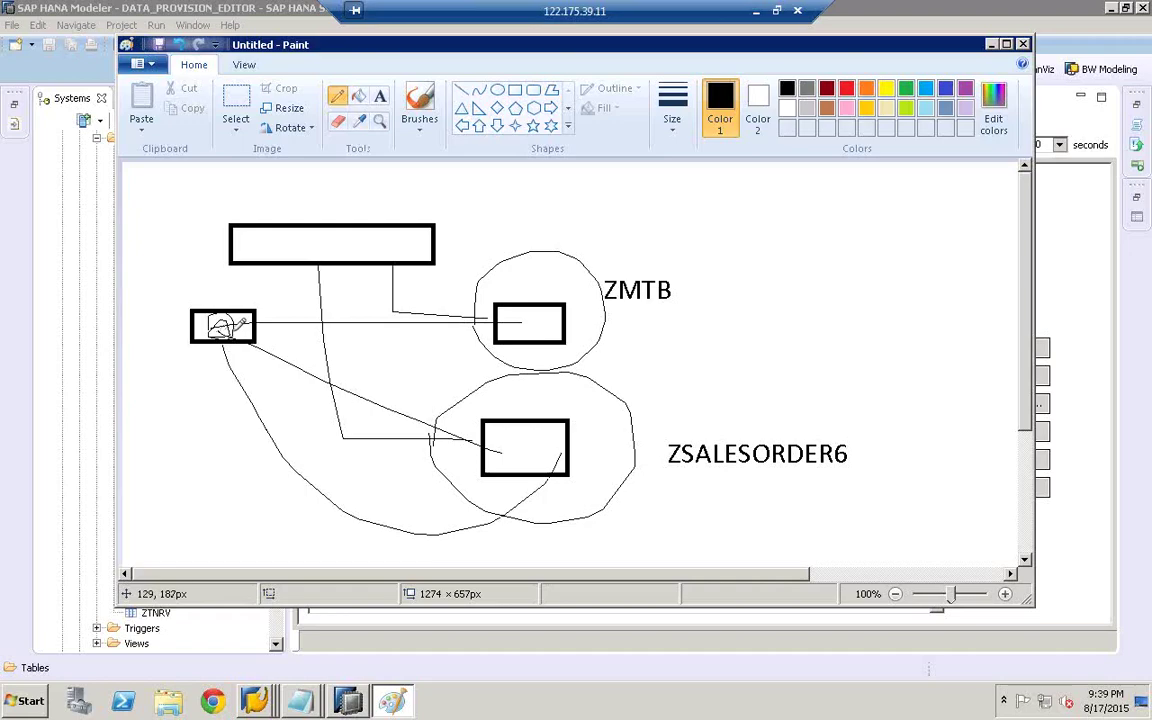
pyautogui.moveTo(230, 326); pyautogui.dragTo(525, 320)
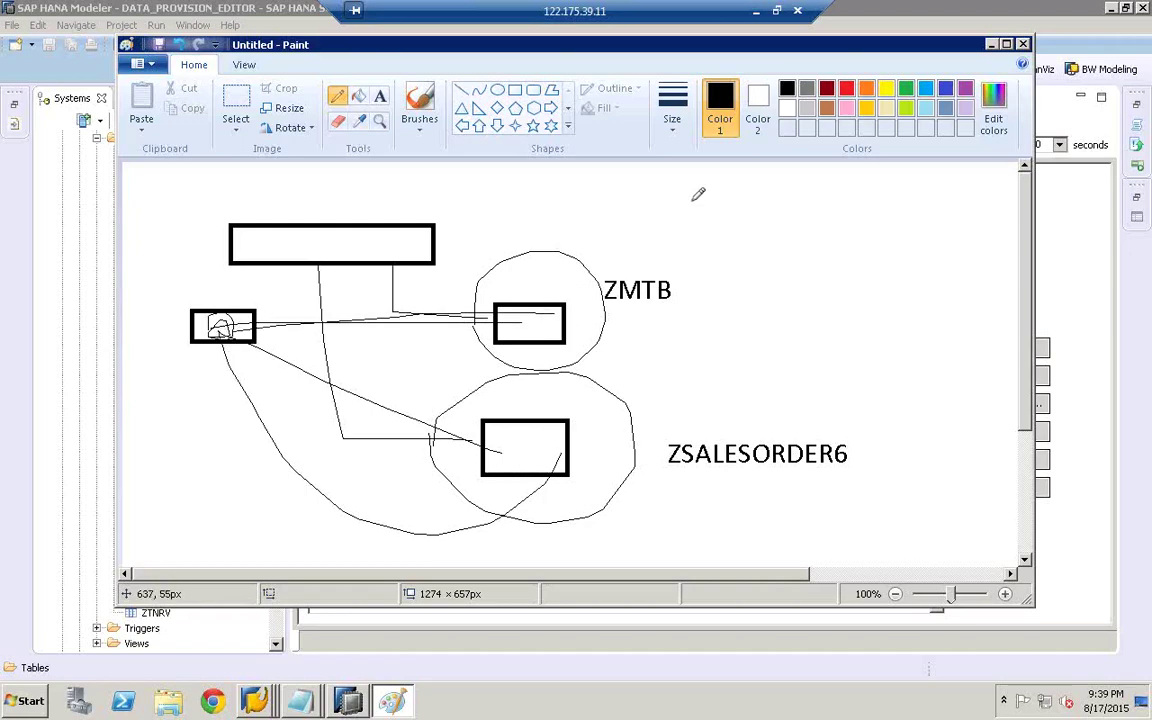
# - Sketch a new box above ZMTB and connect it to both ZMTB and ZSALESORDER6
pyautogui.moveTo(690, 200)
pyautogui.mouseDown()
pyautogui.moveTo(714, 228)
pyautogui.moveTo(677, 228)
pyautogui.mouseUp()
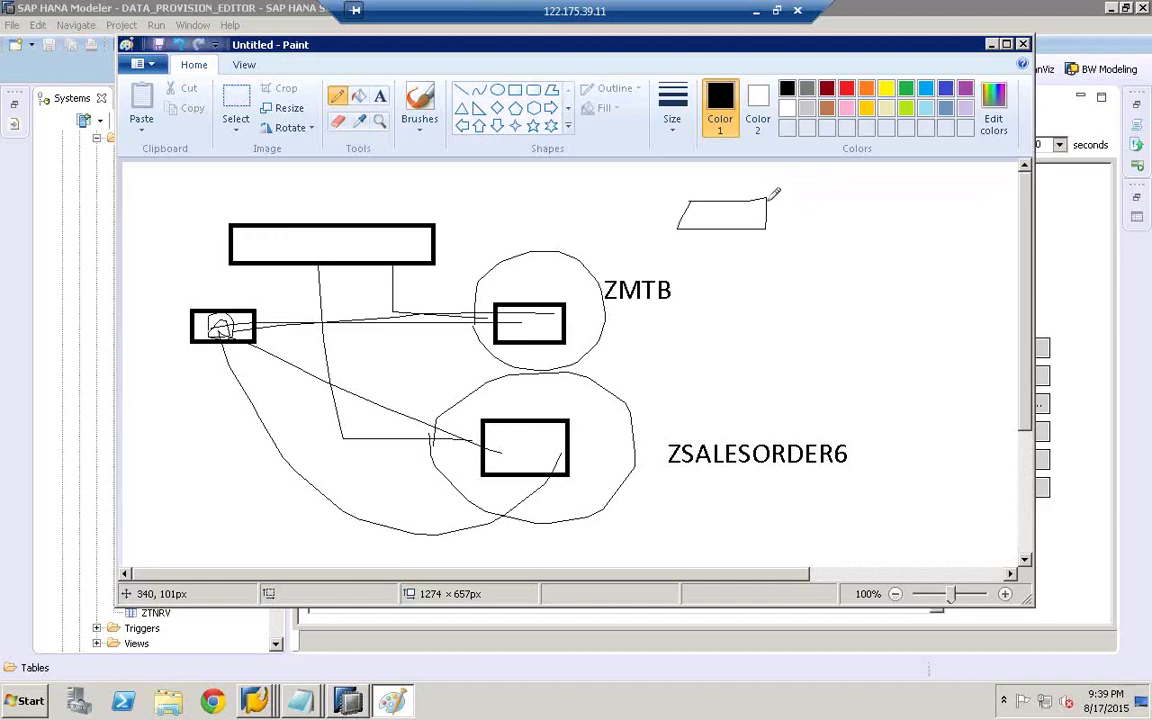
pyautogui.moveTo(720, 225); pyautogui.dragTo(565, 305)
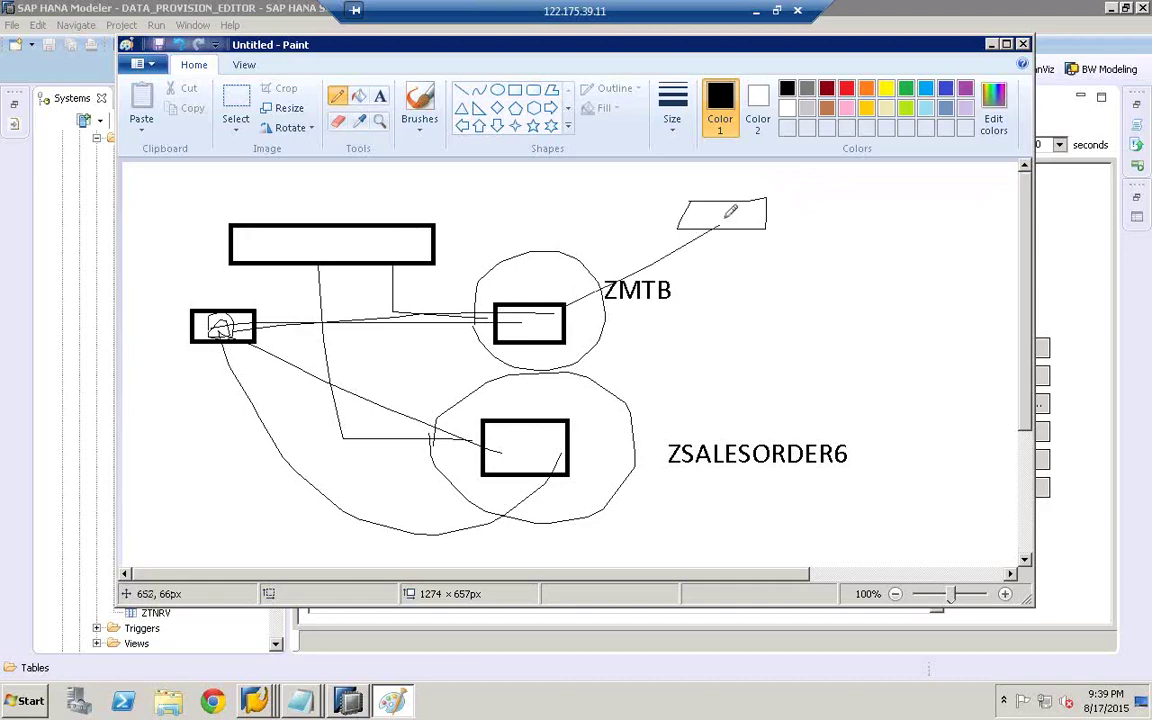
pyautogui.moveTo(724, 222)
pyautogui.mouseDown()
pyautogui.moveTo(643, 380)
pyautogui.moveTo(541, 459)
pyautogui.mouseUp()
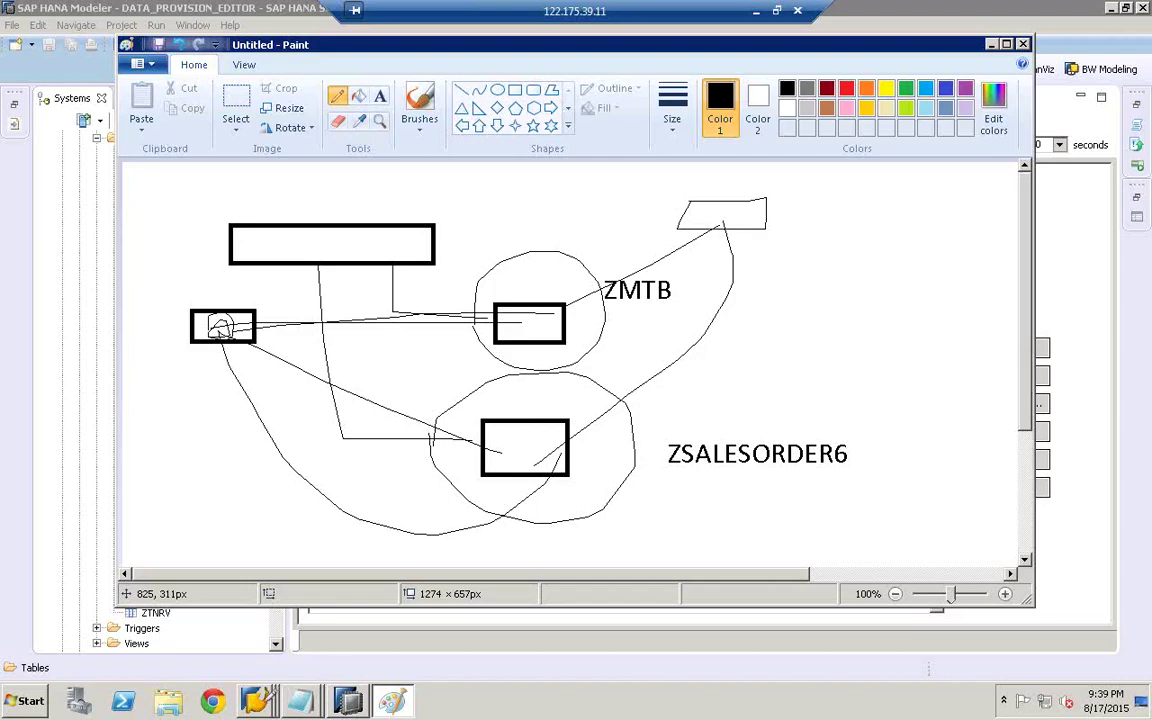
pyautogui.rightClick(257, 702)
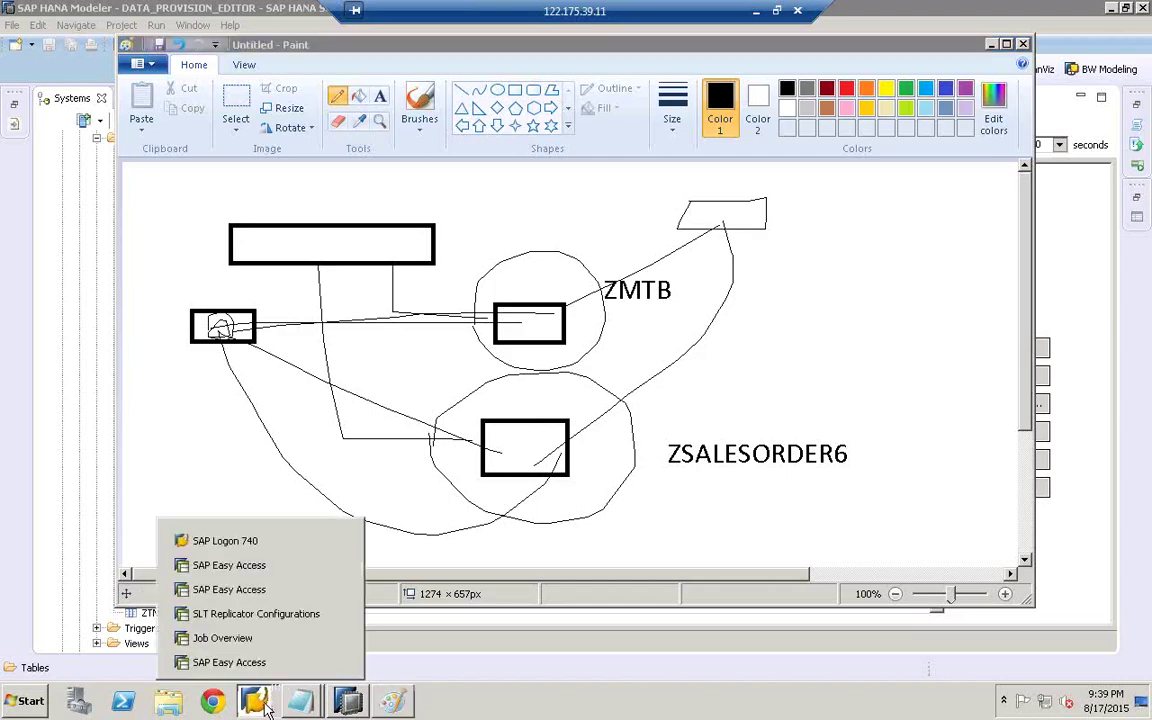
# - In SLT Replicator Configurations, add a customized transformation rule row for ZMTB_SLT
pyautogui.click(281, 624)
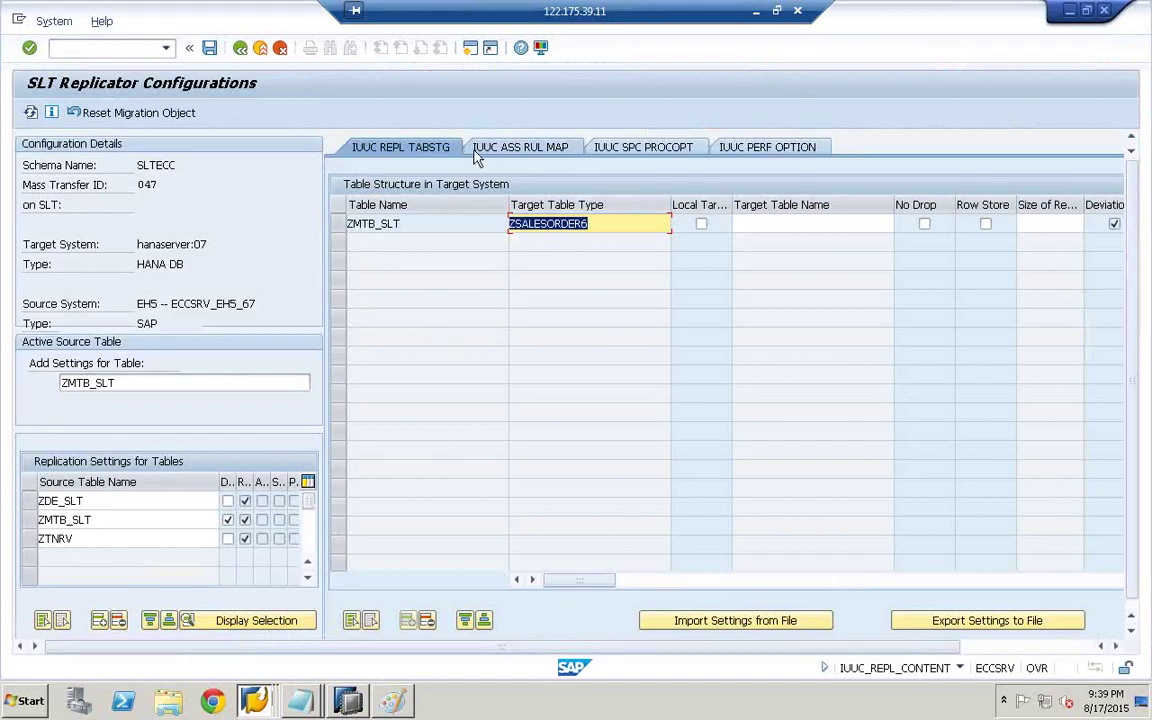
pyautogui.click(536, 150)
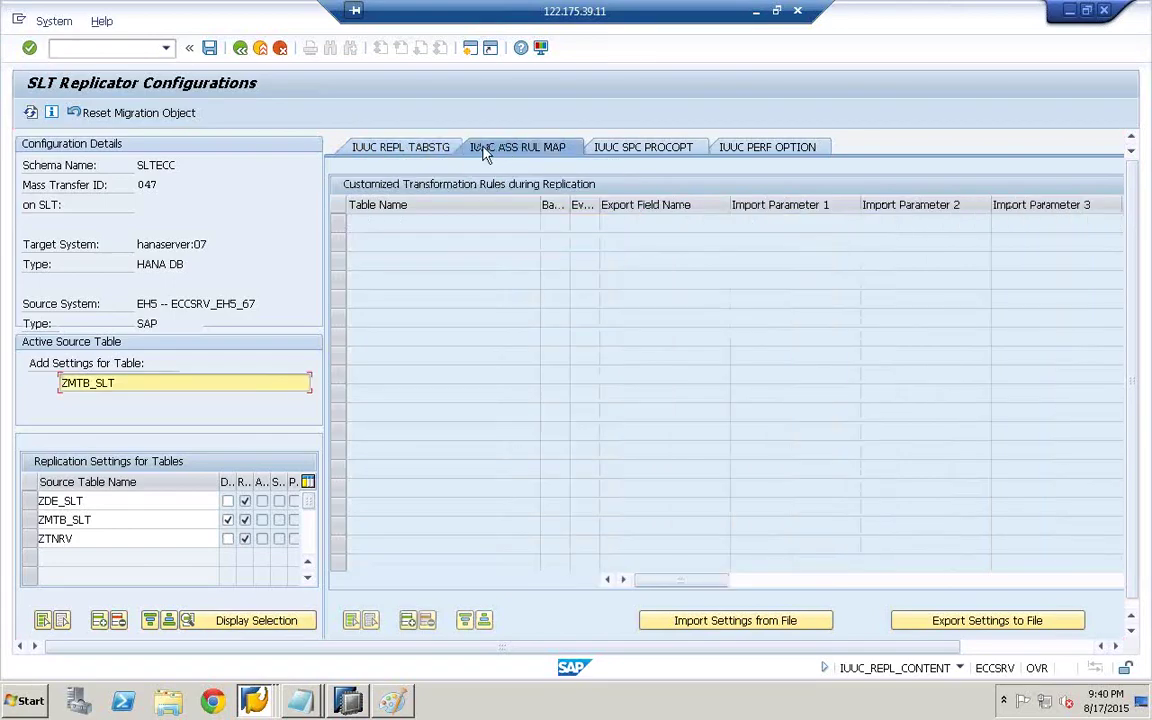
pyautogui.click(410, 628)
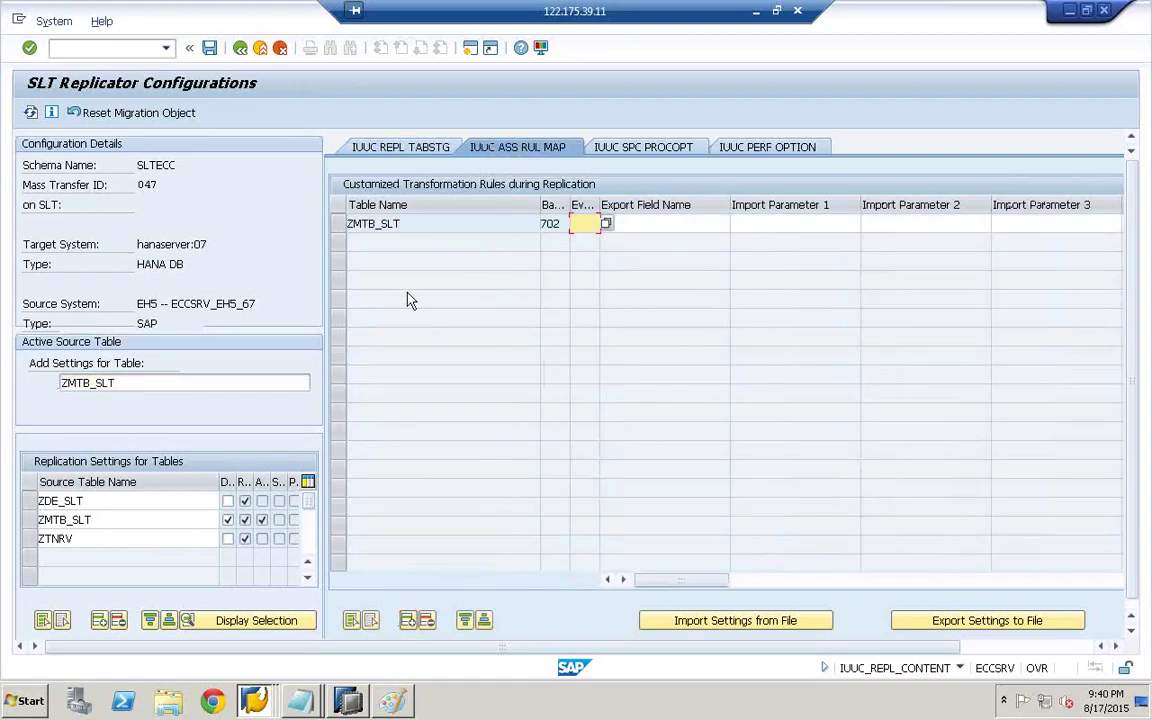
pyautogui.click(339, 226)
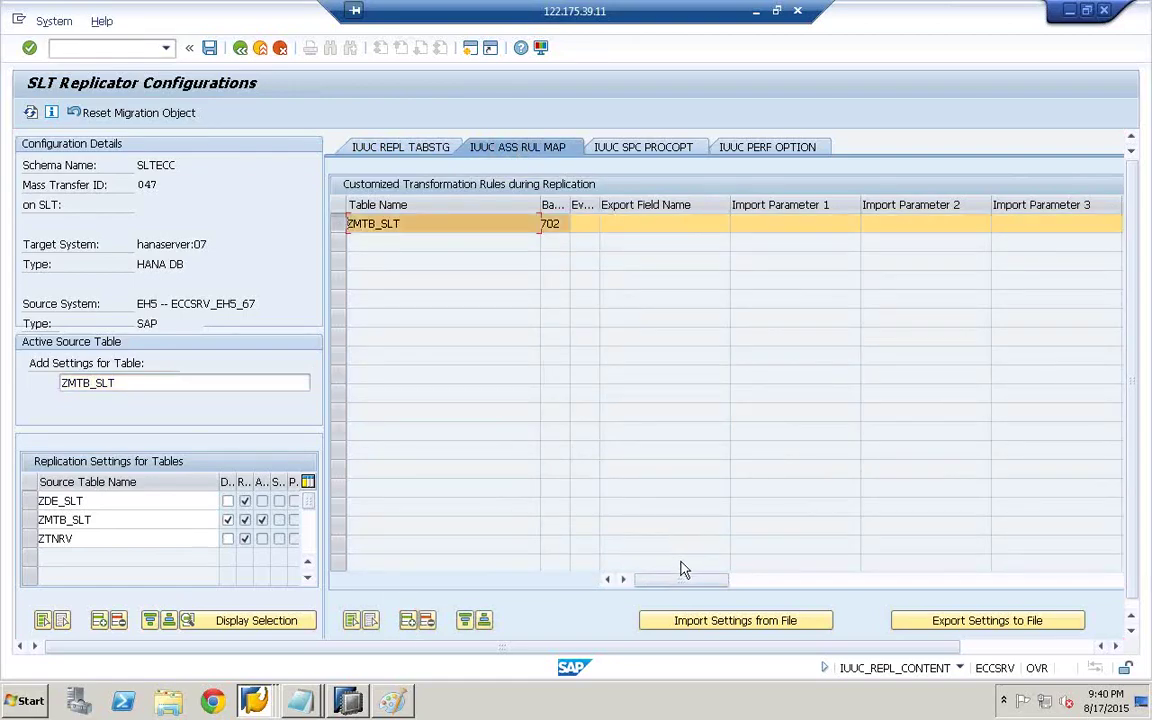
# - Scroll the ZMTB_SLT row to its Insert Include Name and Insert Line of Code cells
pyautogui.moveTo(680, 590); pyautogui.dragTo(1095, 577)
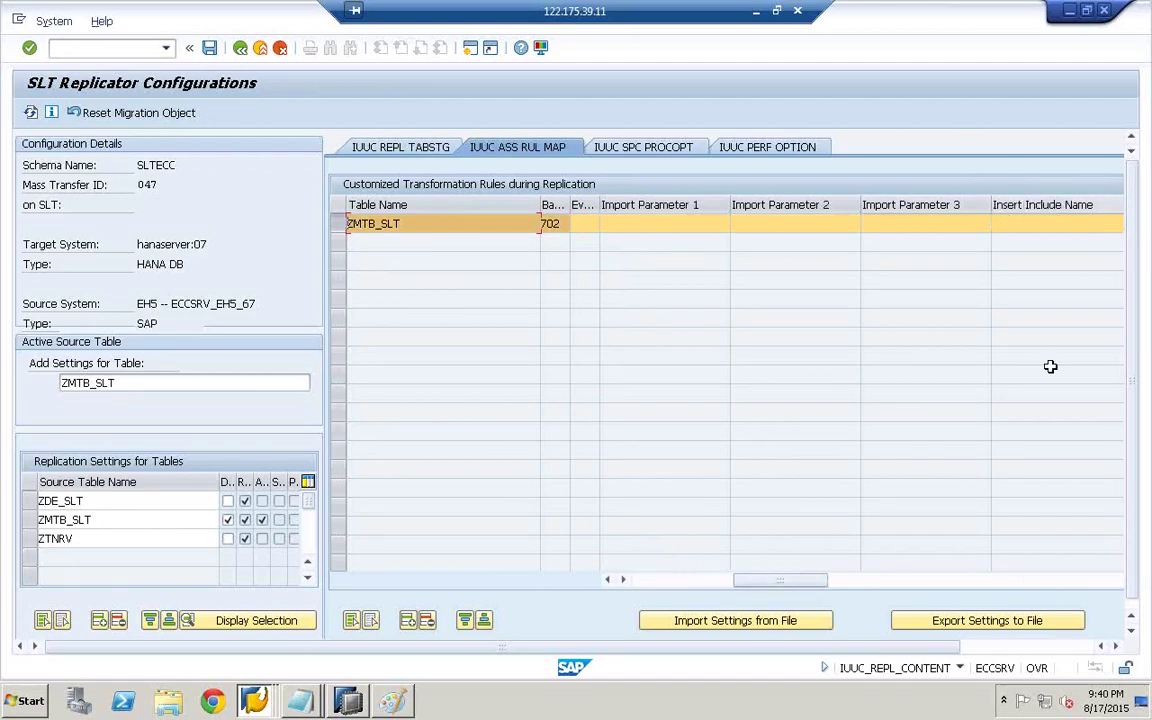
pyautogui.click(1076, 648)
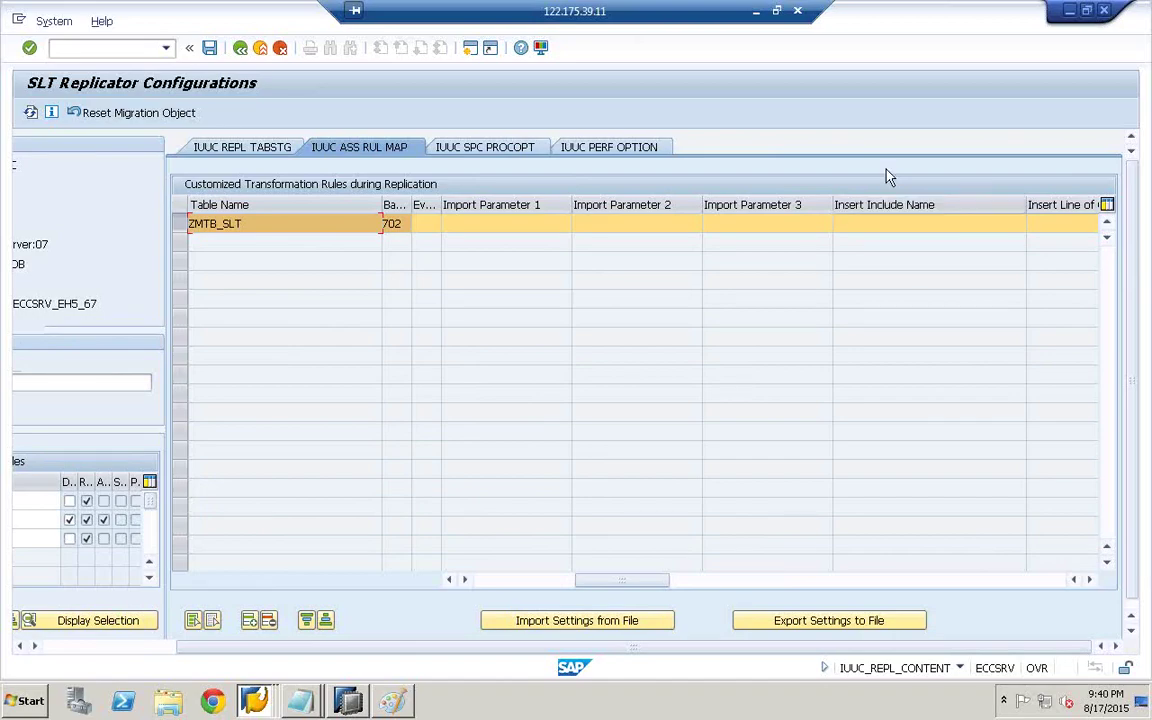
pyautogui.click(866, 225)
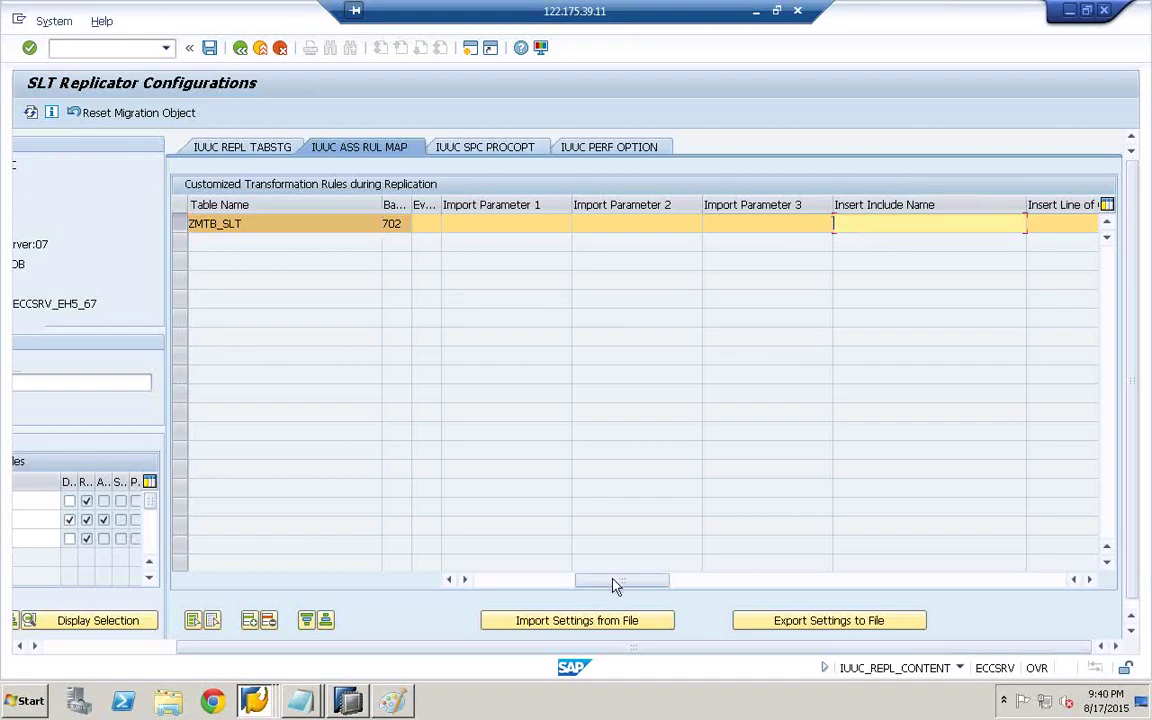
pyautogui.moveTo(615, 585); pyautogui.dragTo(1087, 583)
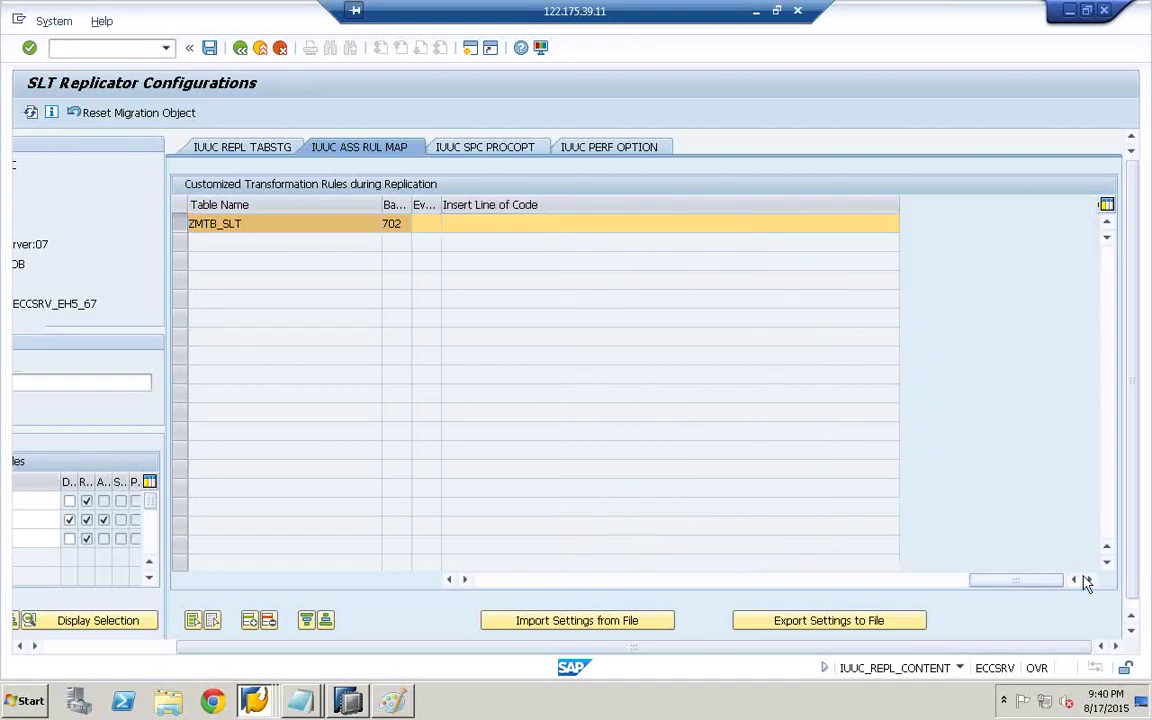
pyautogui.click(474, 221)
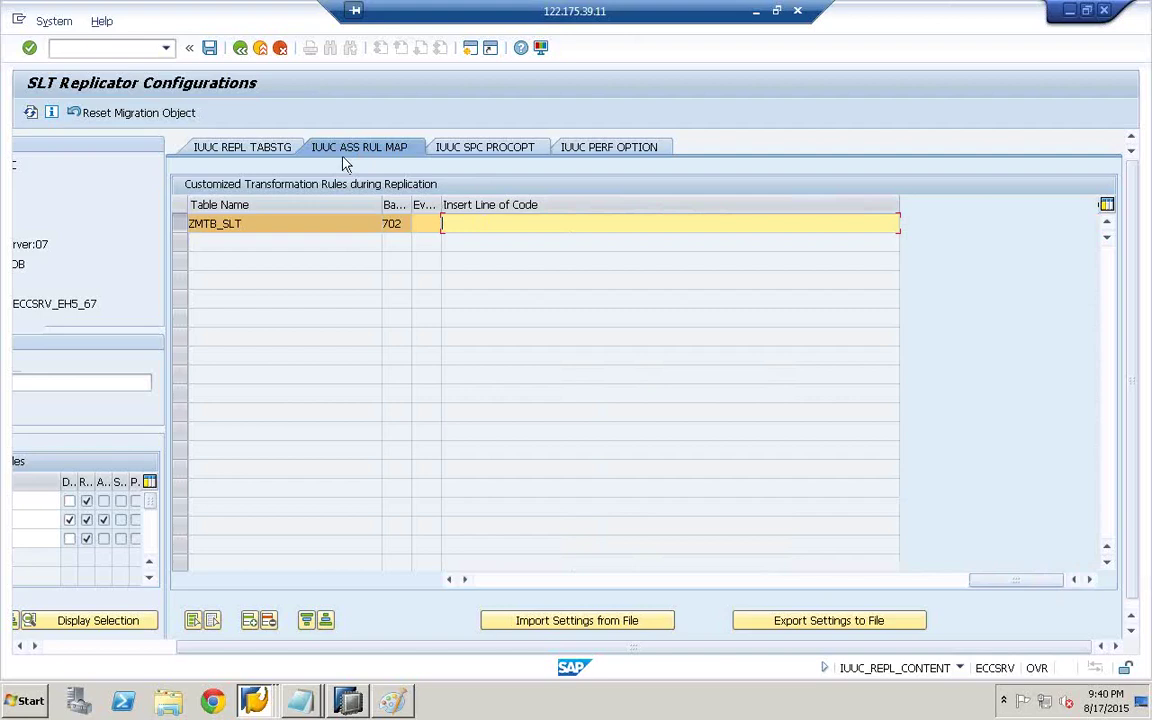
# - In a new session, use SE11 to display table IUUC_ASS_RUL_MAP
pyautogui.click(18, 19)
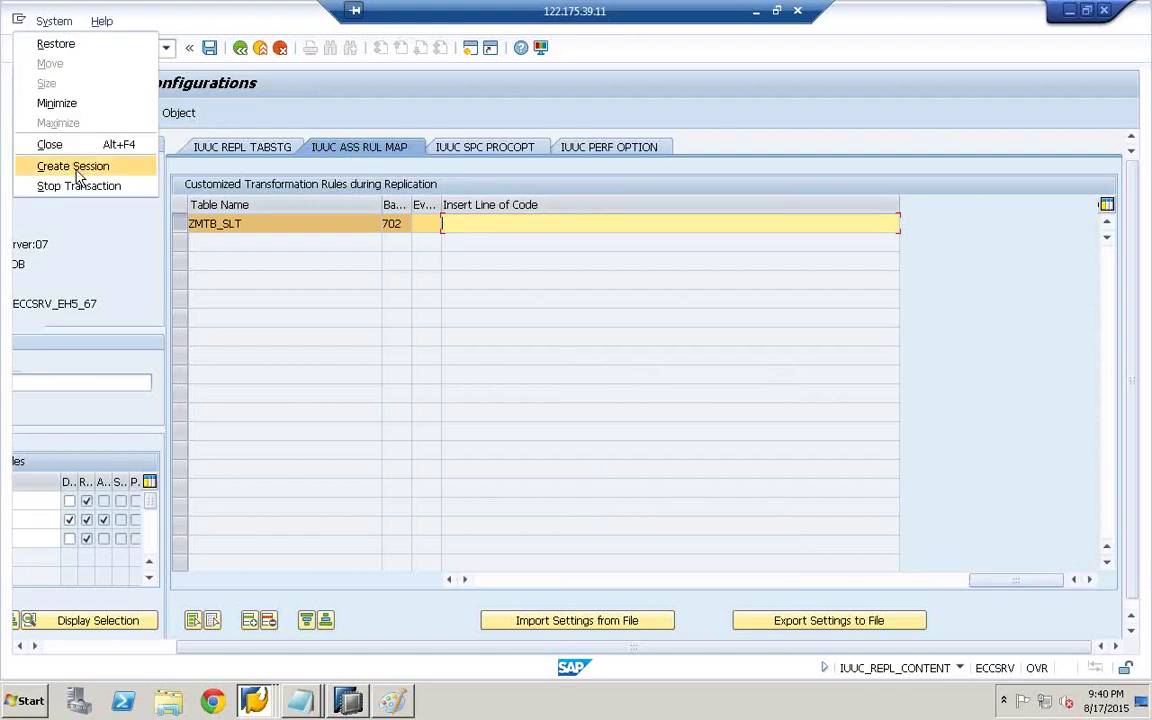
pyautogui.click(77, 168)
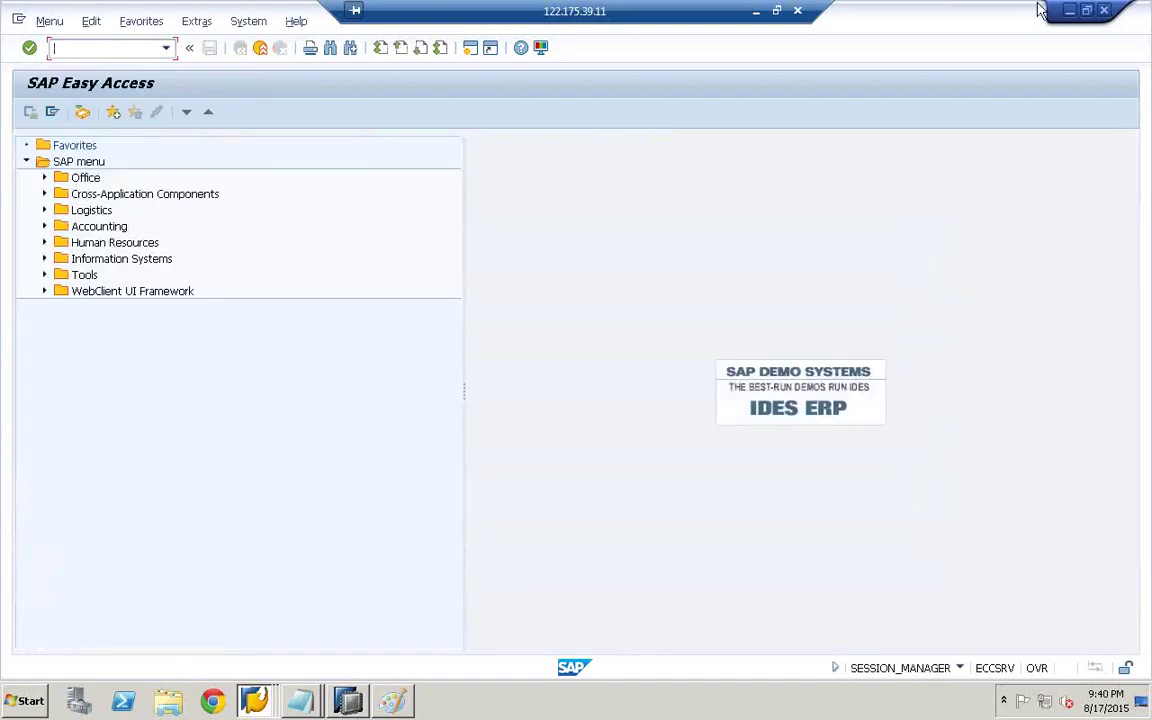
pyautogui.click(1089, 11)
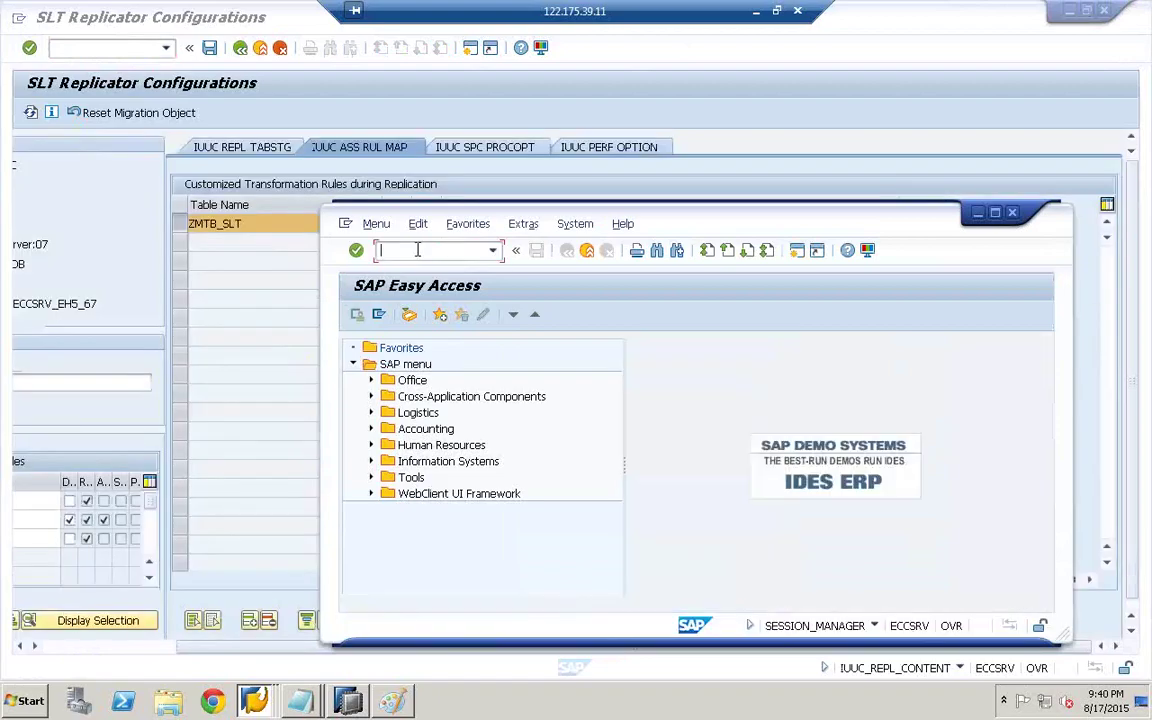
pyautogui.write('SE11')
pyautogui.press('Return')
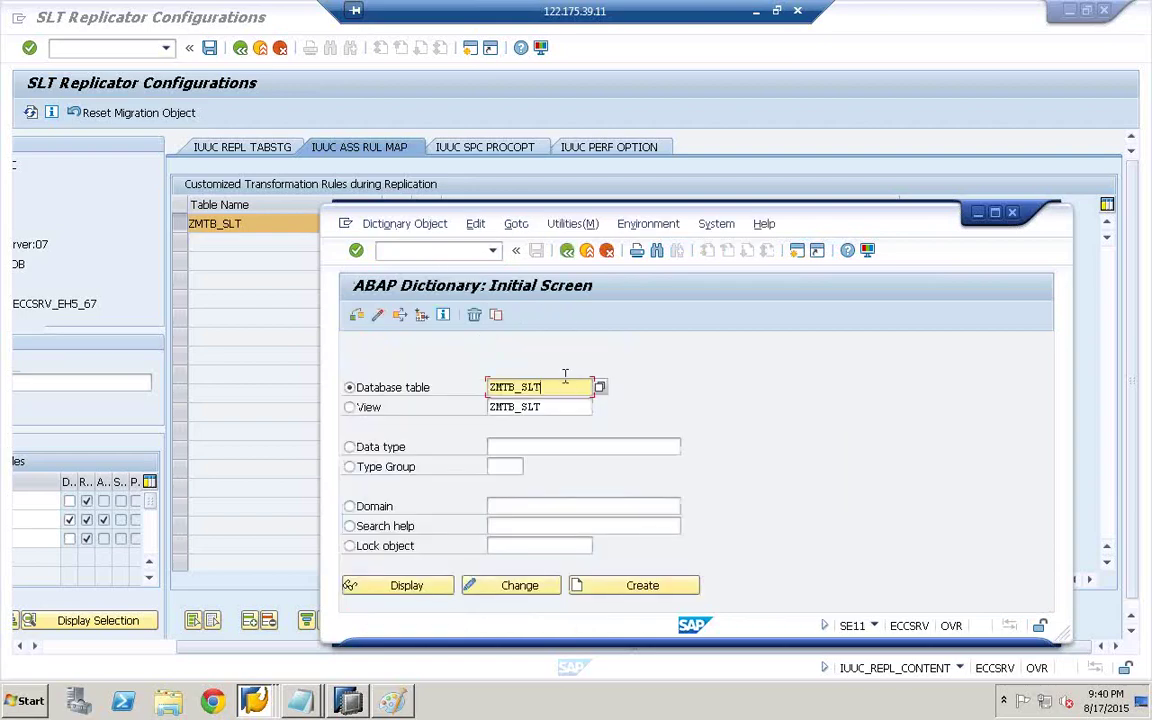
pyautogui.press('BackSpace')
pyautogui.press('BackSpace')
pyautogui.press('BackSpace')
pyautogui.press('BackSpace')
pyautogui.press('BackSpace')
pyautogui.press('BackSpace')
pyautogui.press('BackSpace')
pyautogui.press('BackSpace')
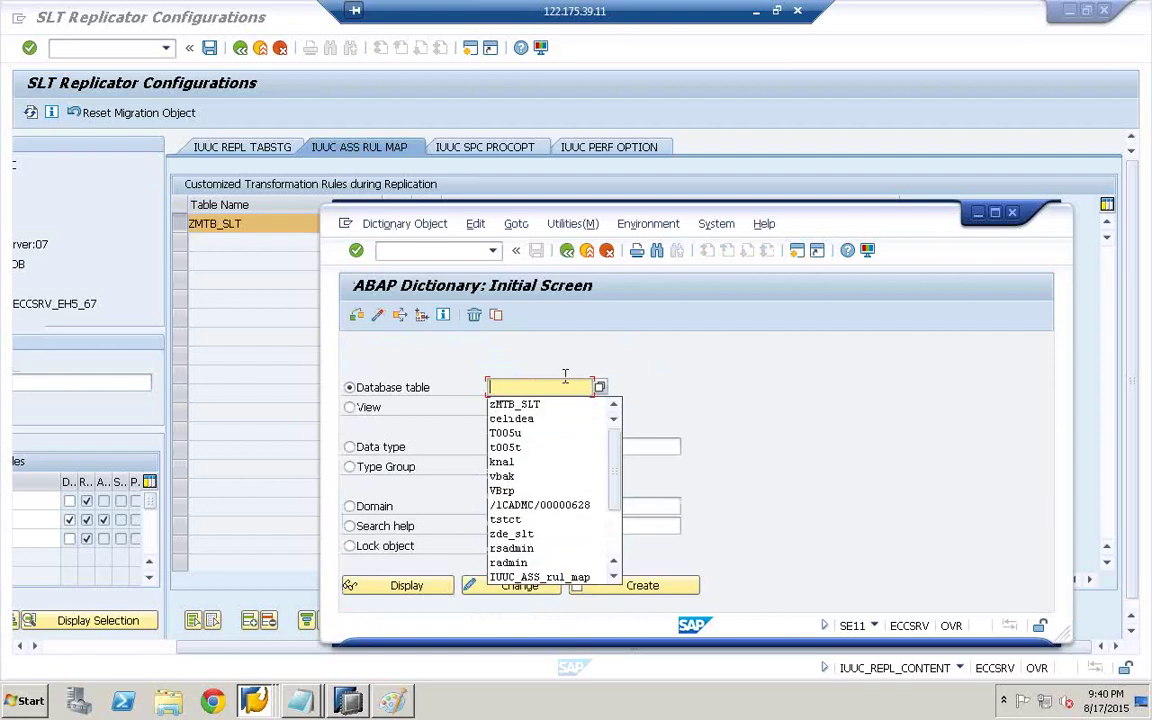
pyautogui.click(540, 577)
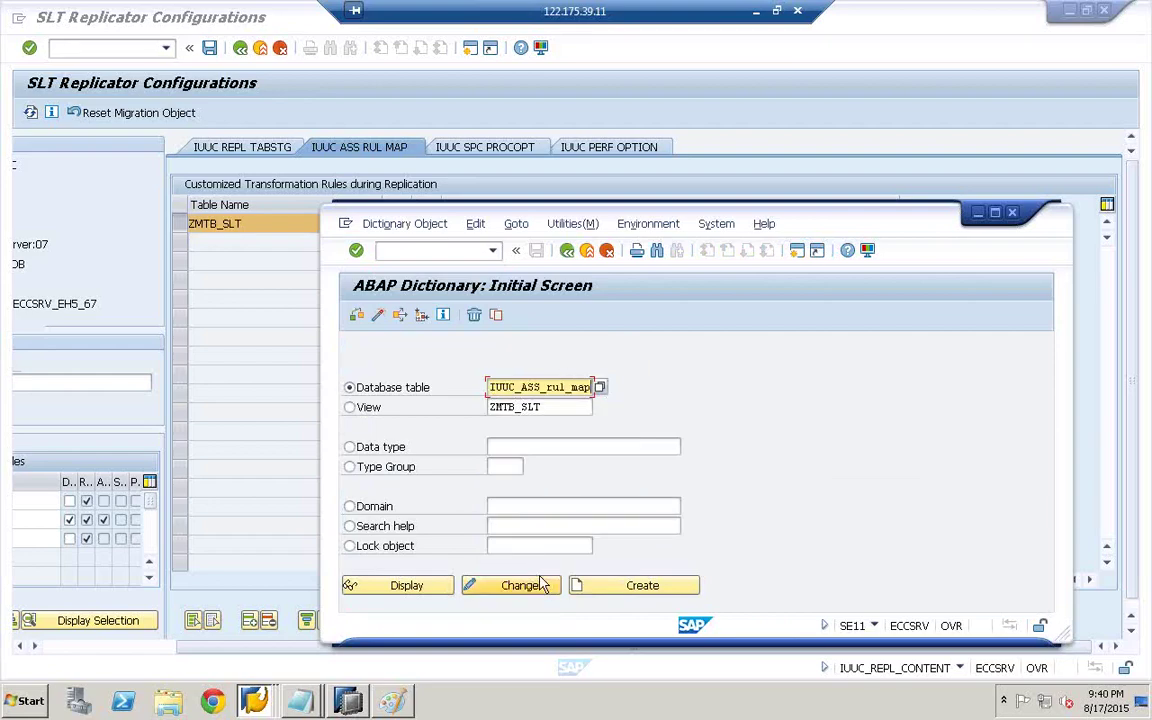
pyautogui.click(410, 586)
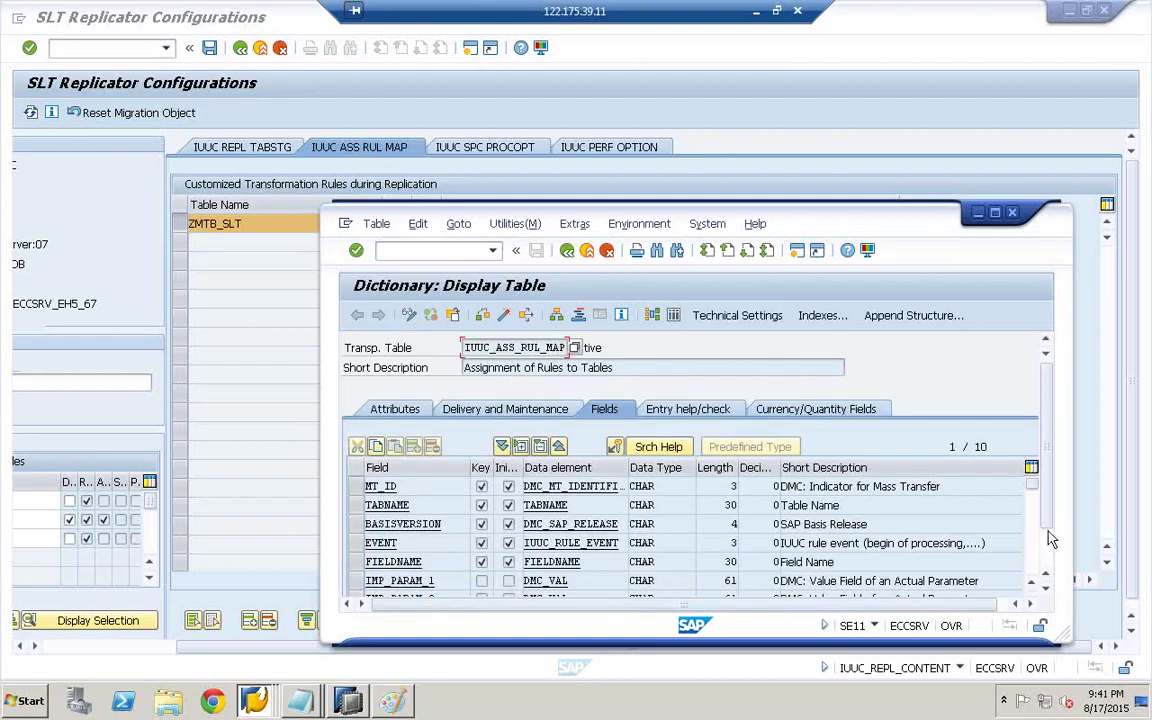
# - Check that the CODE field is CHAR with length 72, then close the definition
pyautogui.scroll(-1, 1046, 570)
pyautogui.scroll(-2, 1048, 570)
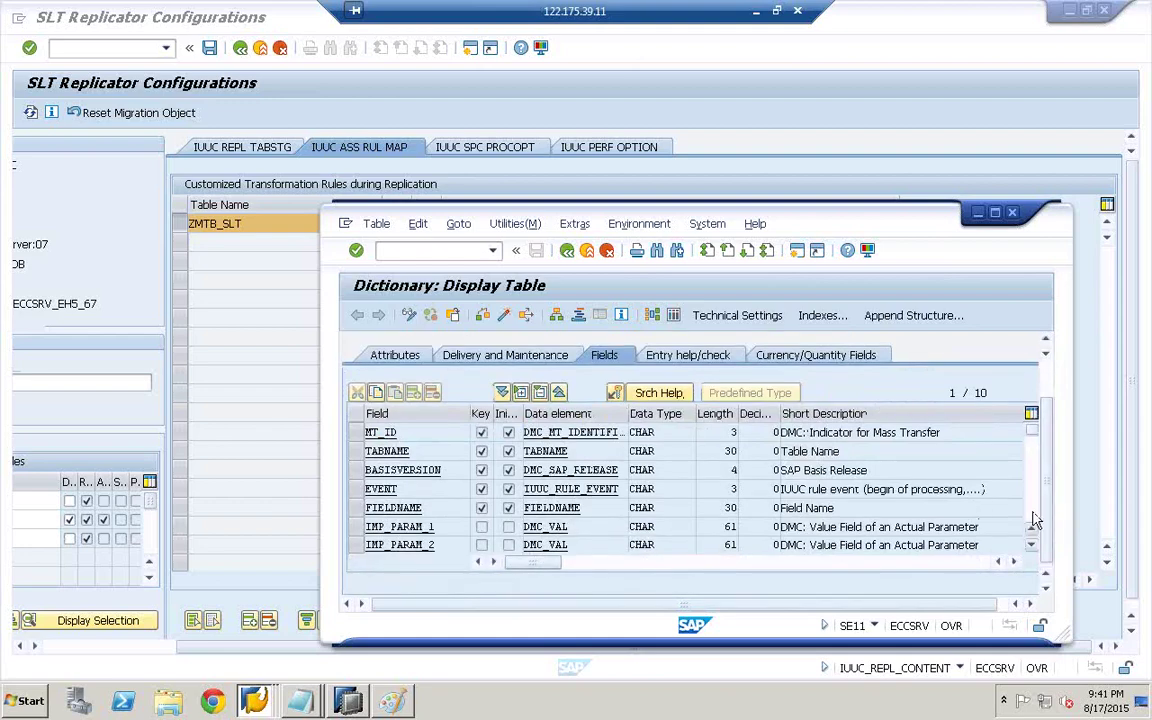
pyautogui.click(1033, 514)
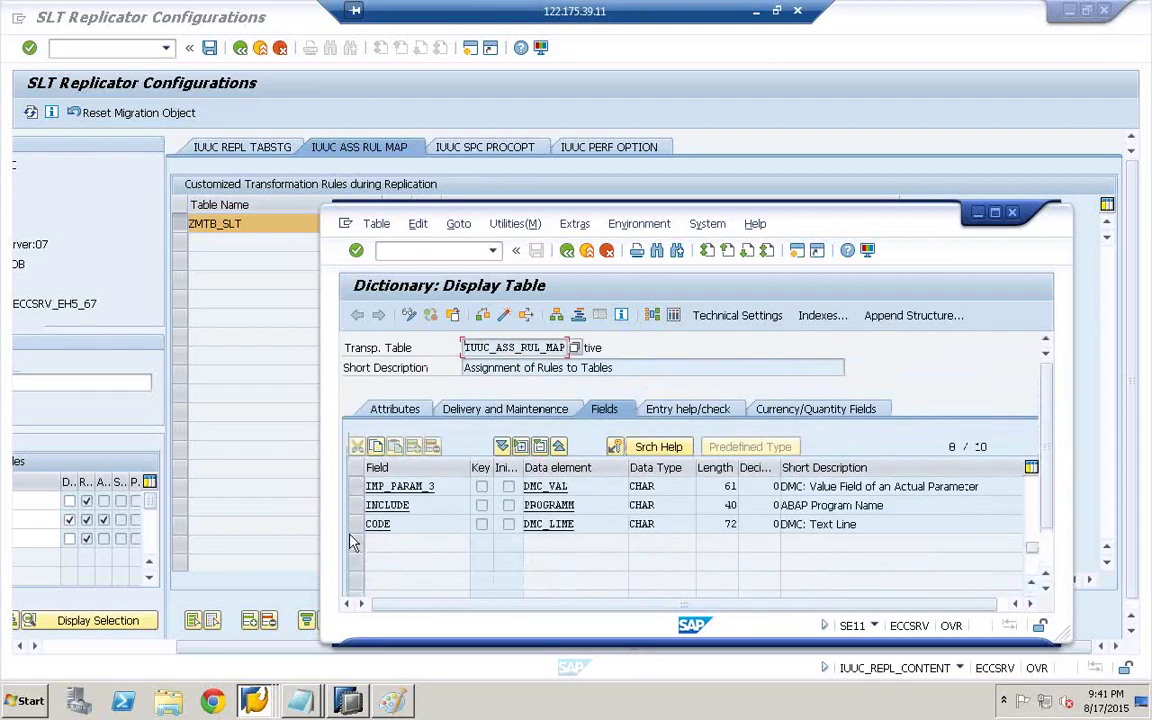
pyautogui.click(354, 526)
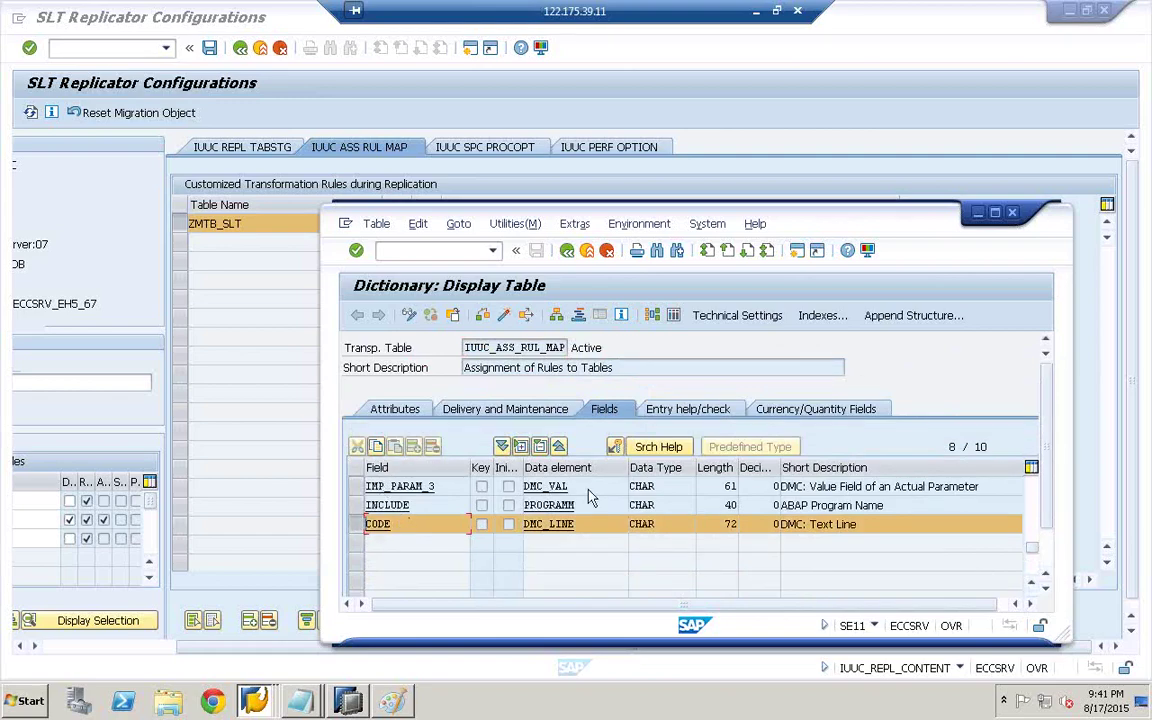
pyautogui.doubleClick(740, 524)
pyautogui.doubleClick(660, 524)
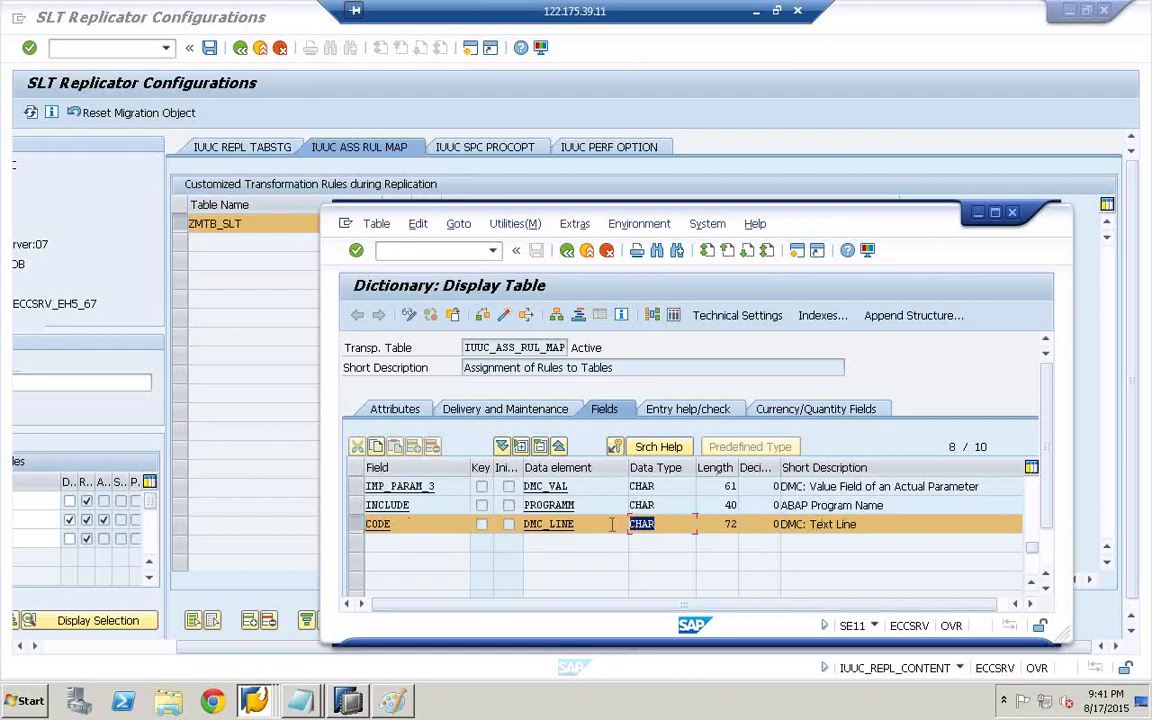
pyautogui.doubleClick(729, 524)
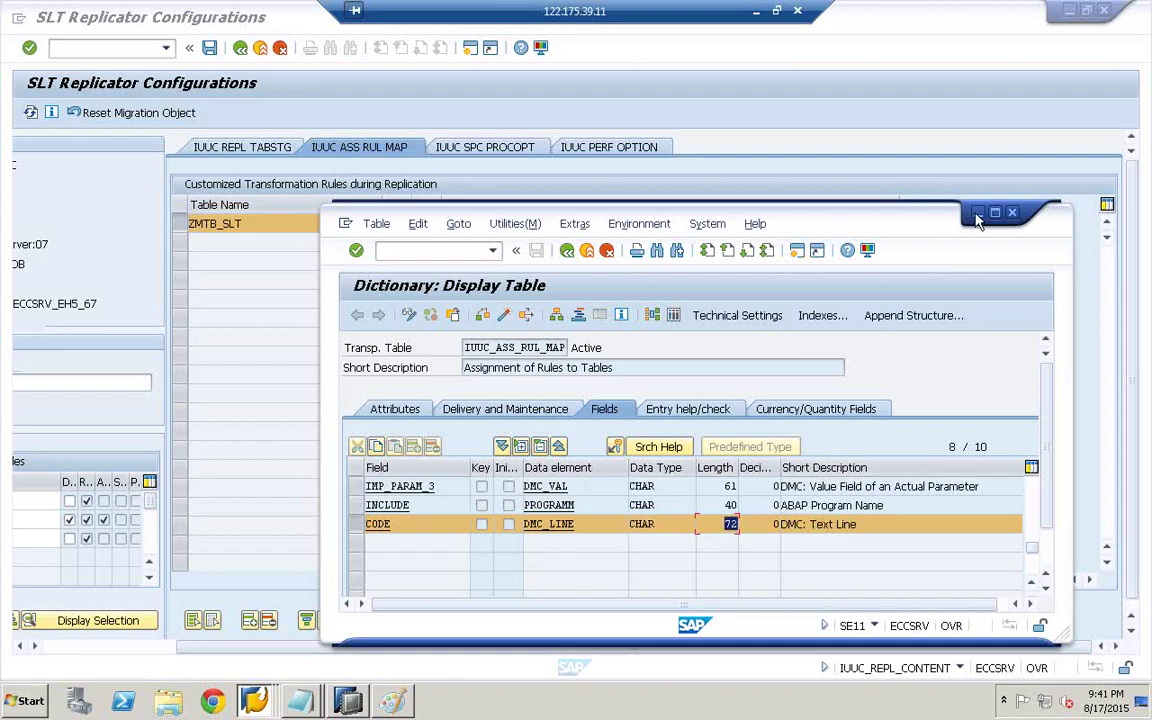
pyautogui.click(1011, 212)
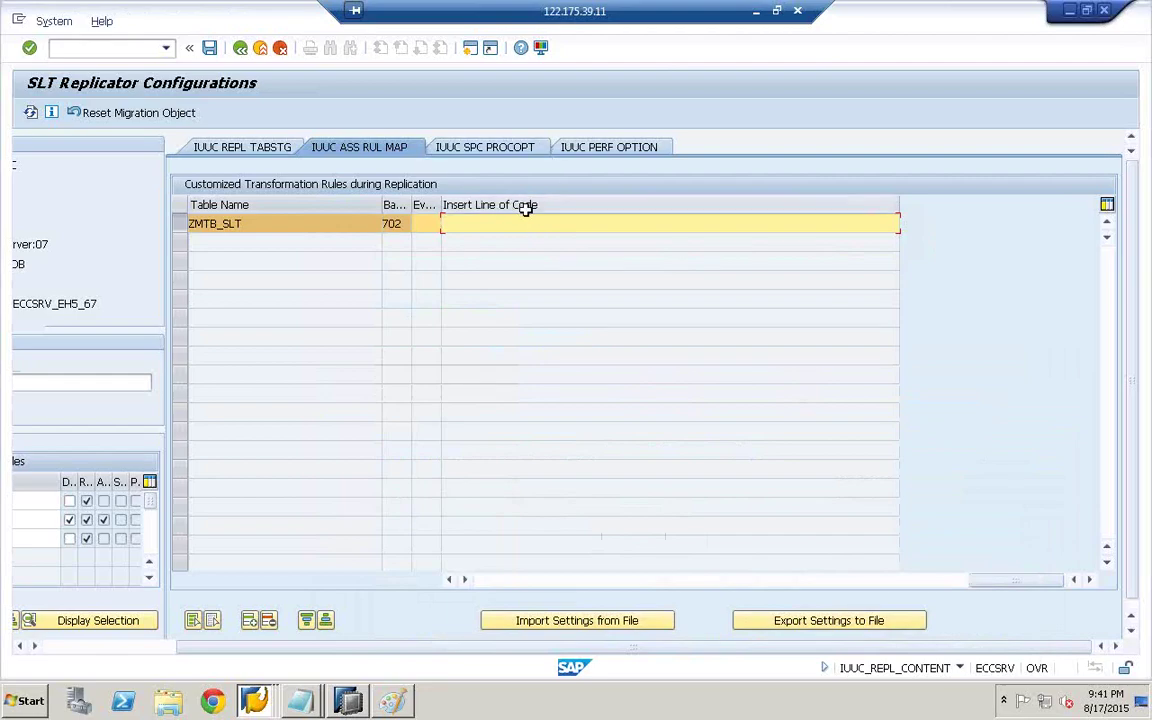
# - View ZMTB_SLT's target table structure settings, then switch back to the Paint diagram
pyautogui.click(450, 582)
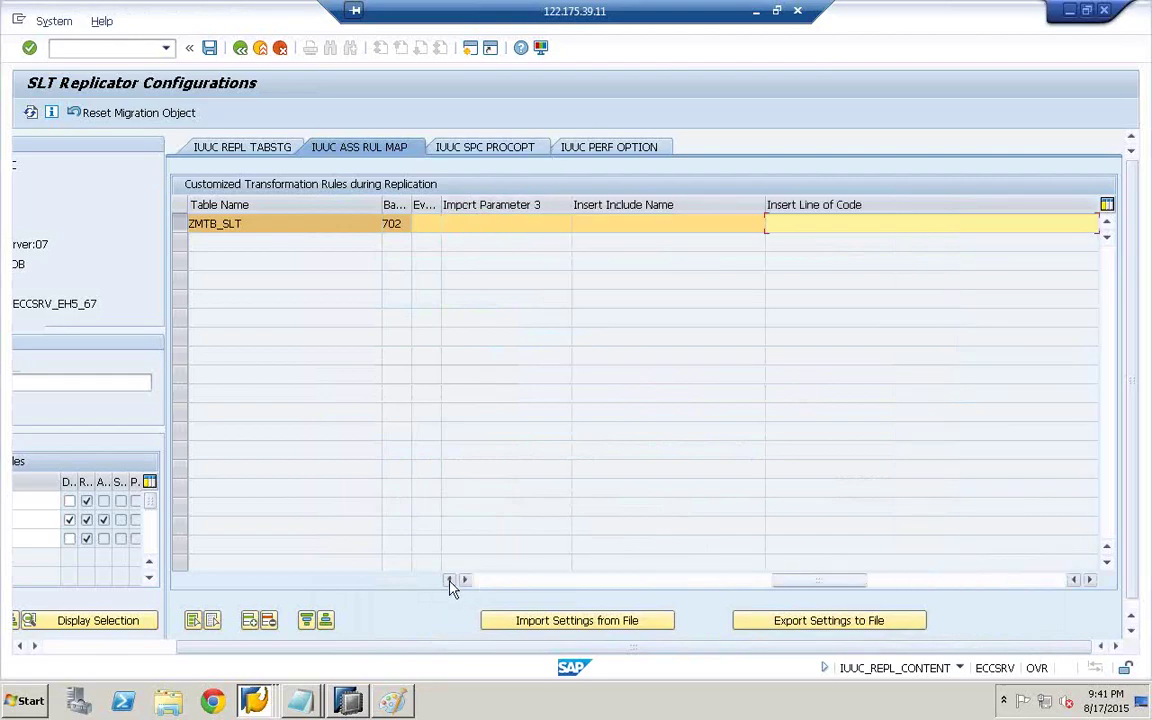
pyautogui.click(603, 228)
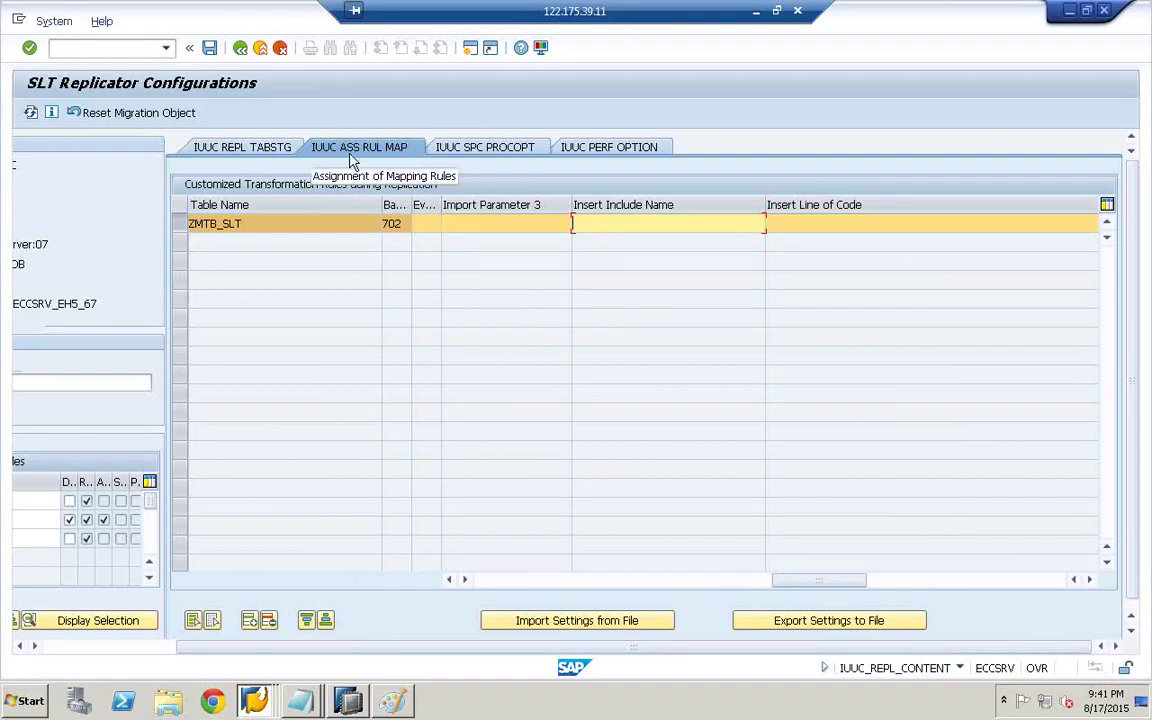
pyautogui.click(247, 148)
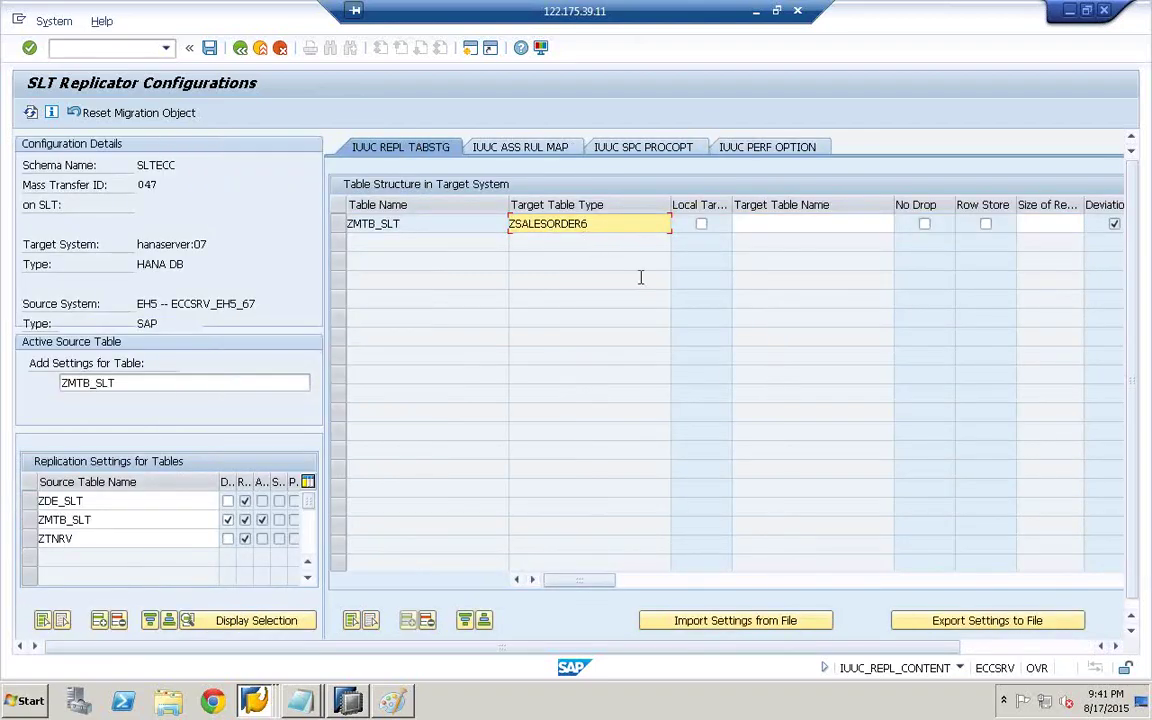
pyautogui.moveTo(587, 580); pyautogui.dragTo(835, 567)
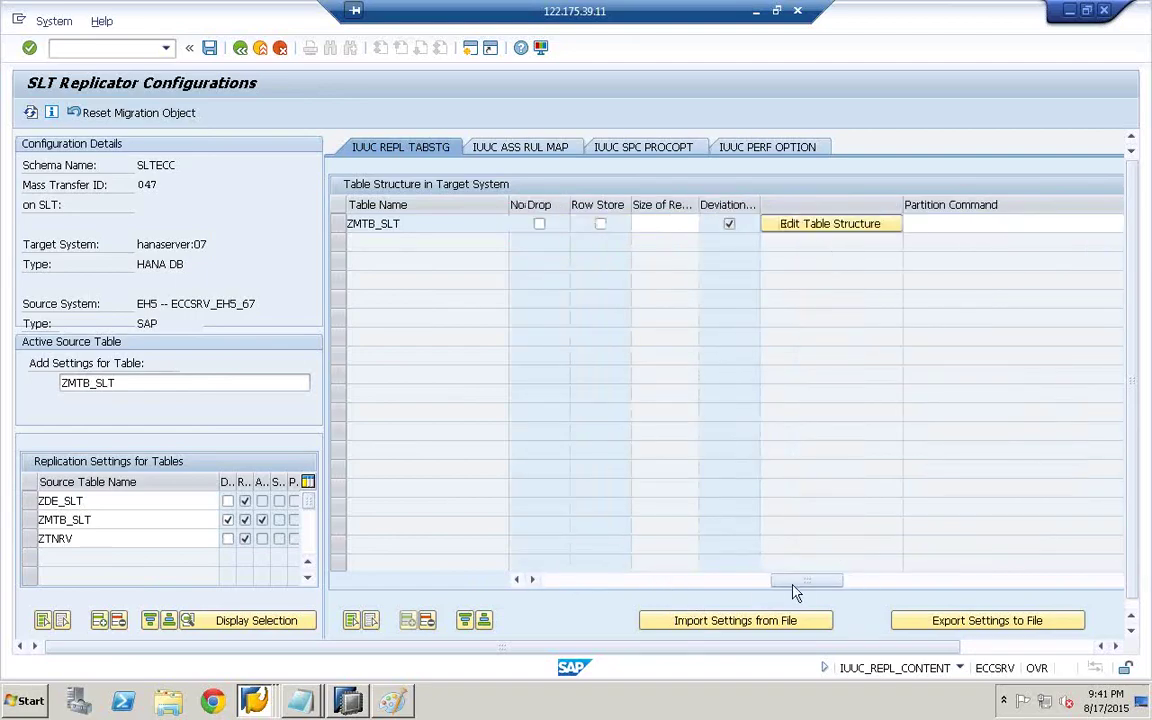
pyautogui.moveTo(793, 581); pyautogui.dragTo(533, 586)
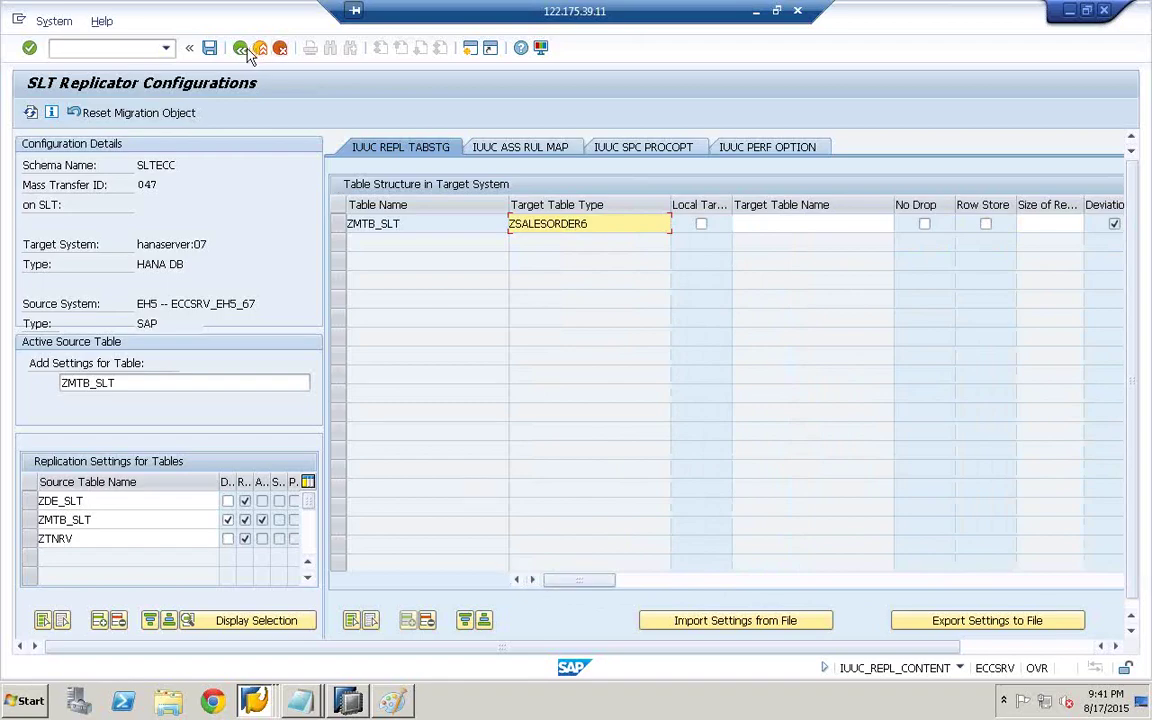
pyautogui.click(394, 701)
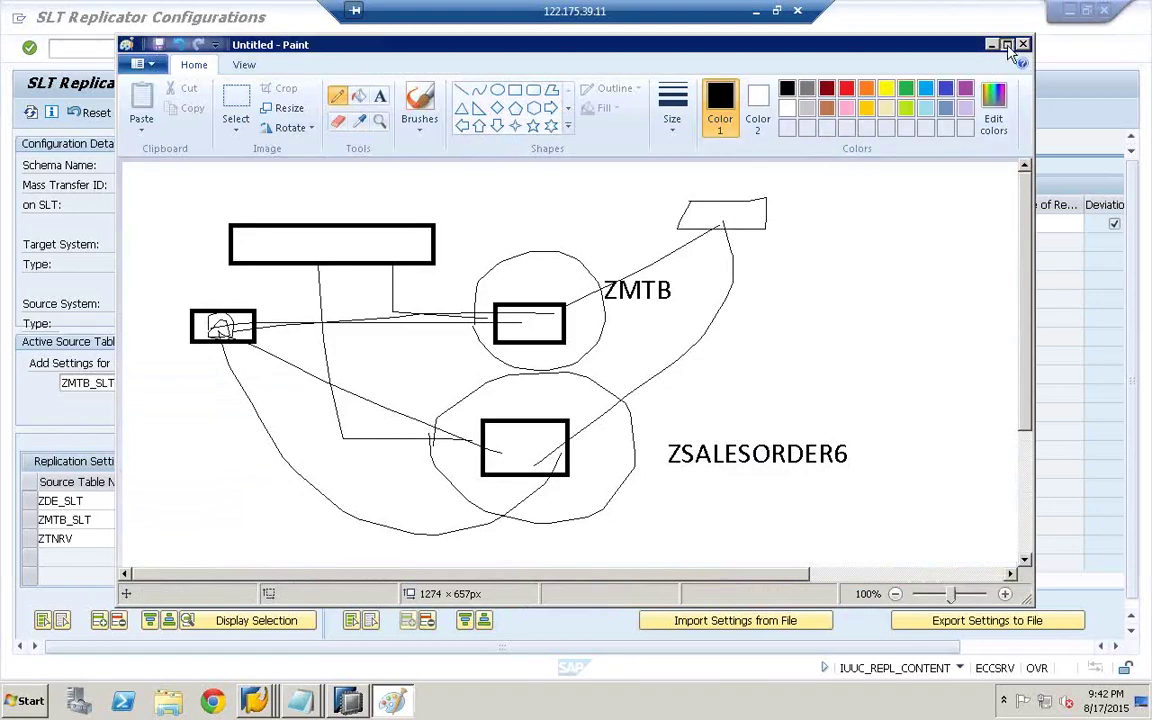
# - Maximize Paint and sketch a lower-left box crossed by lines, with a downward arrow
pyautogui.click(1006, 44)
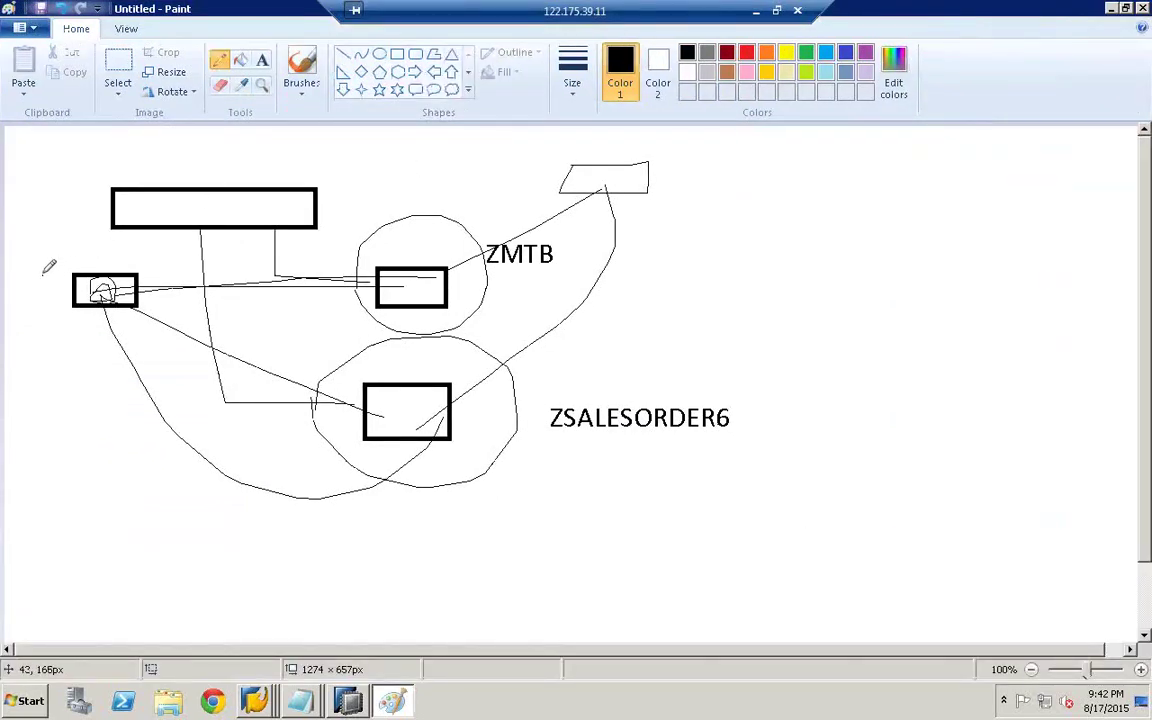
pyautogui.moveTo(37, 432)
pyautogui.mouseDown()
pyautogui.moveTo(137, 425)
pyautogui.moveTo(142, 470)
pyautogui.mouseUp()
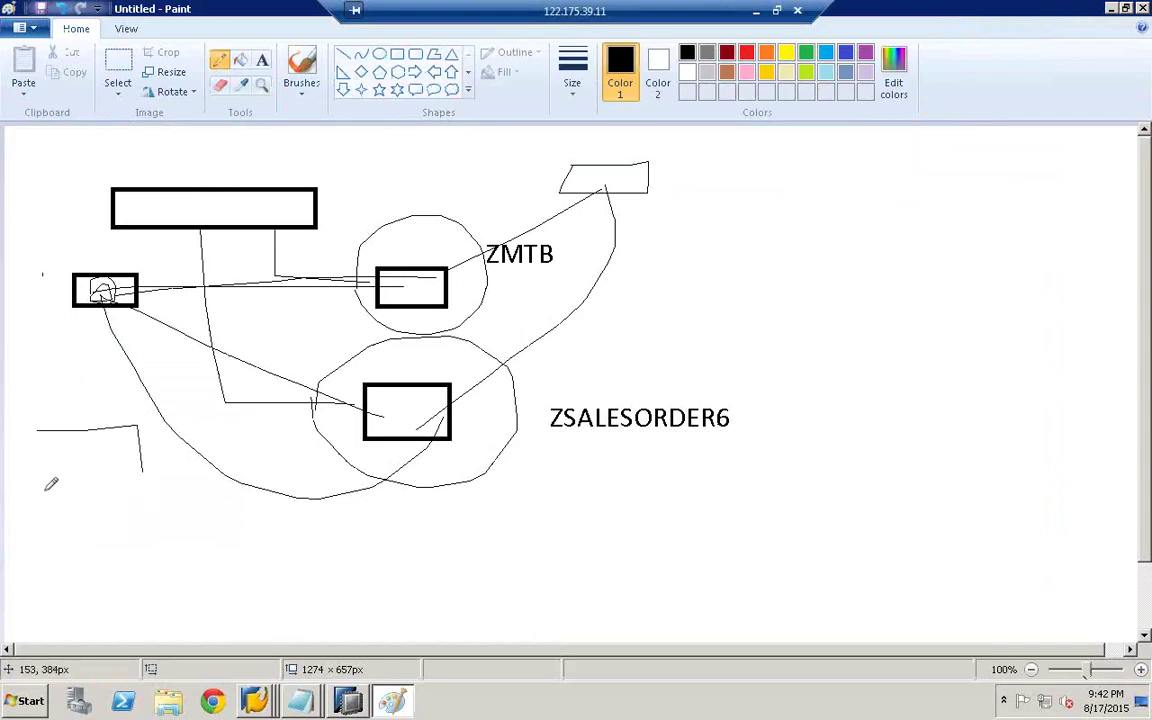
pyautogui.moveTo(45, 490)
pyautogui.mouseDown()
pyautogui.moveTo(44, 445)
pyautogui.moveTo(63, 507)
pyautogui.mouseUp()
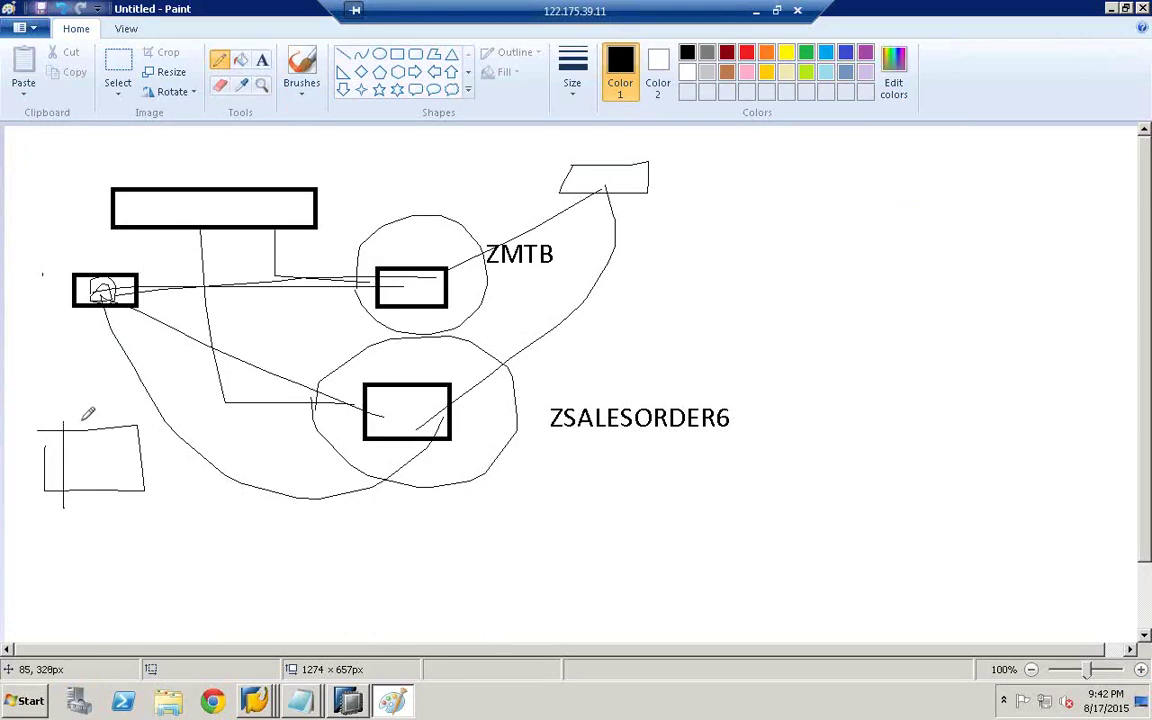
pyautogui.moveTo(86, 411); pyautogui.dragTo(81, 507)
pyautogui.moveTo(67, 379)
pyautogui.mouseDown()
pyautogui.moveTo(67, 416)
pyautogui.moveTo(72, 407)
pyautogui.mouseUp()
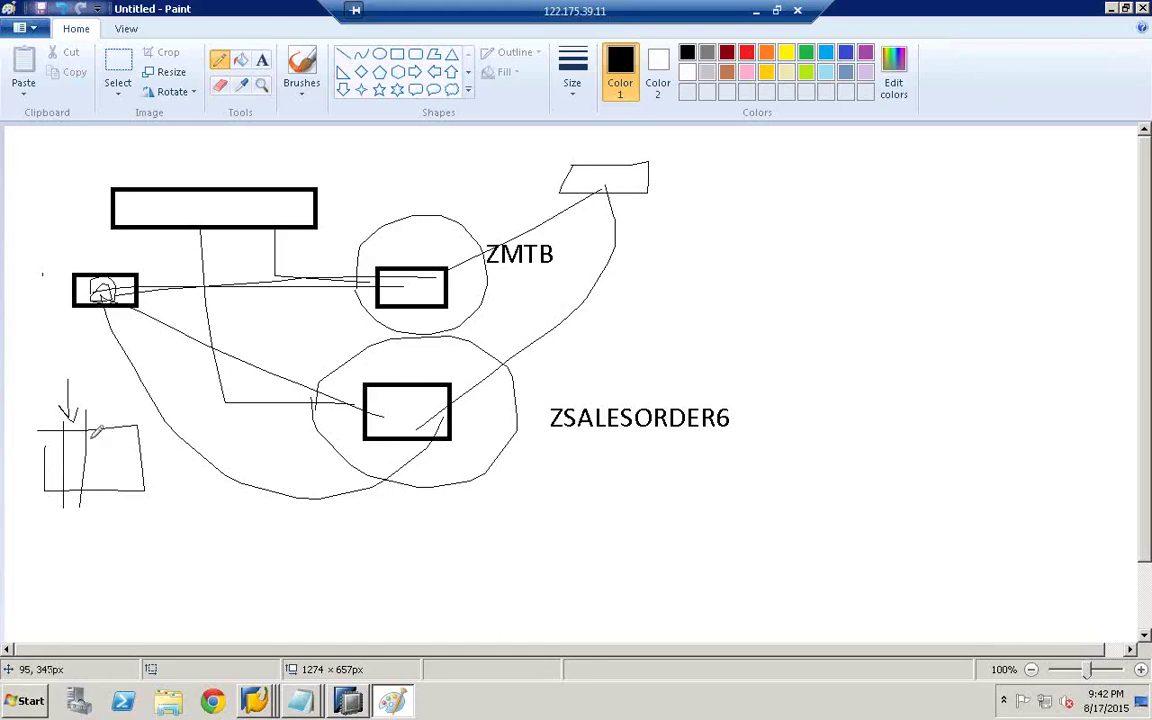
# - Draw a long line from the lower-left sketch to a new lower-right box and loop around it
pyautogui.click(114, 474)
pyautogui.moveTo(286, 508)
pyautogui.mouseDown()
pyautogui.moveTo(590, 512)
pyautogui.moveTo(625, 478)
pyautogui.moveTo(707, 541)
pyautogui.moveTo(628, 548)
pyautogui.mouseUp()
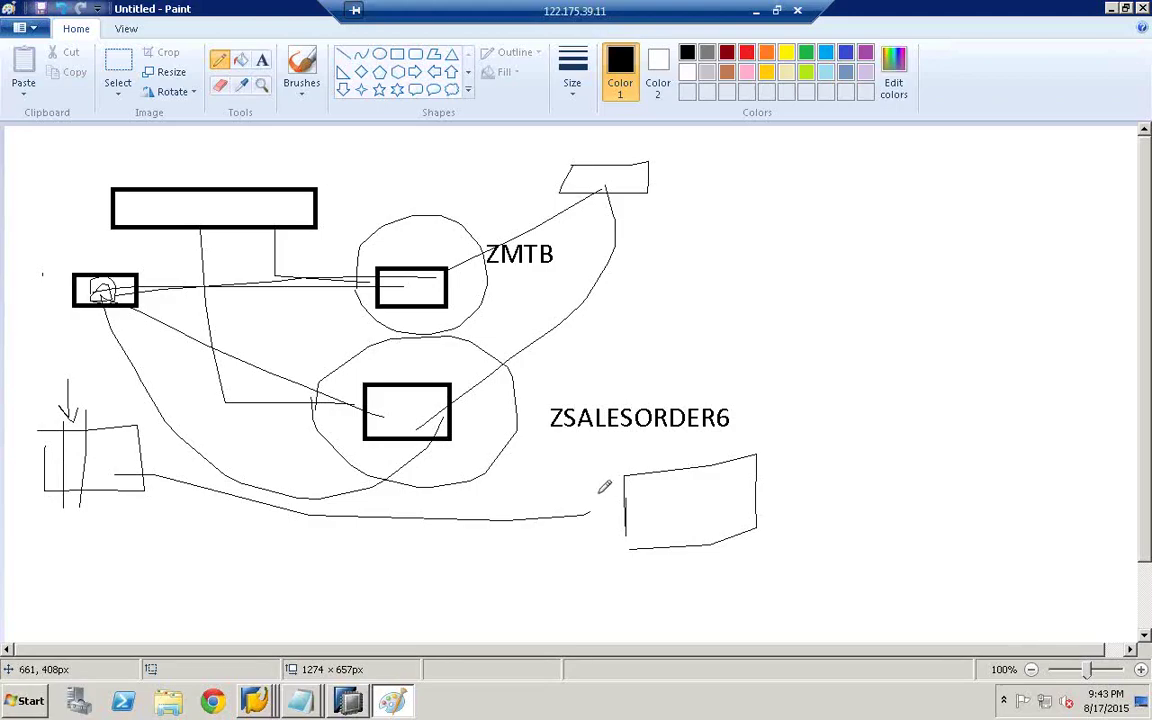
pyautogui.moveTo(599, 494); pyautogui.dragTo(600, 466)
pyautogui.moveTo(744, 393)
pyautogui.mouseDown()
pyautogui.moveTo(686, 597)
pyautogui.moveTo(632, 428)
pyautogui.mouseUp()
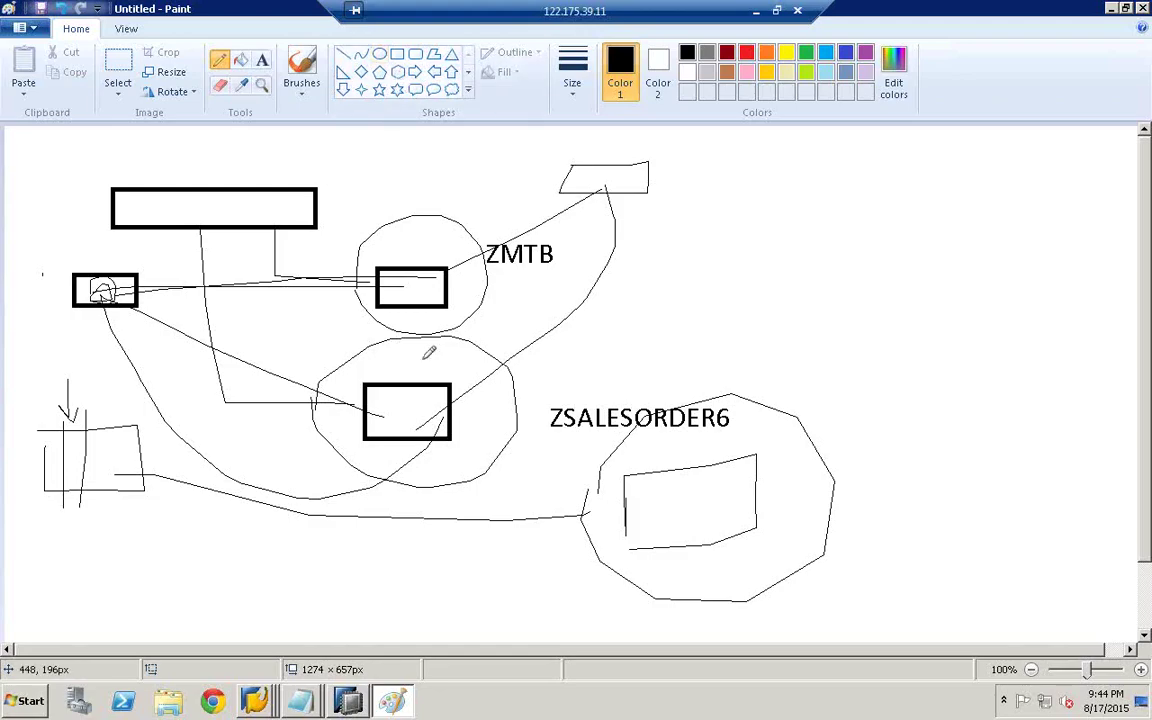
# - Draw a large rectangle with small boxes on either side, labelling the left one ECC
pyautogui.click(397, 53)
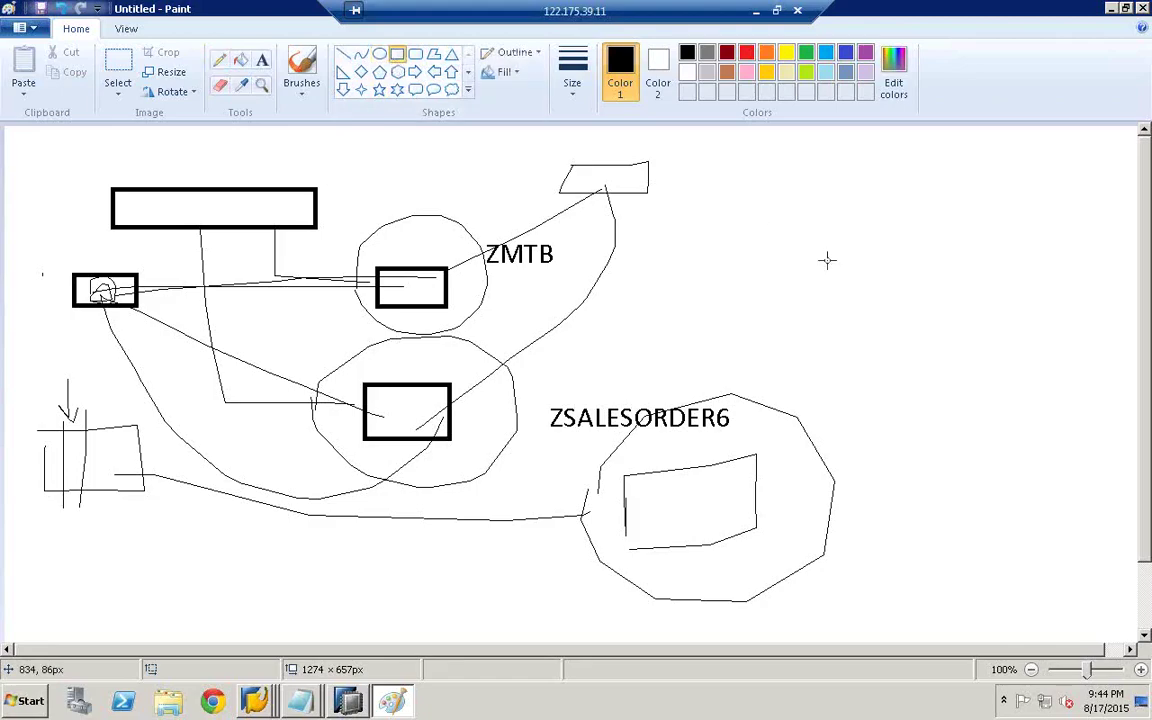
pyautogui.moveTo(798, 202); pyautogui.dragTo(957, 395)
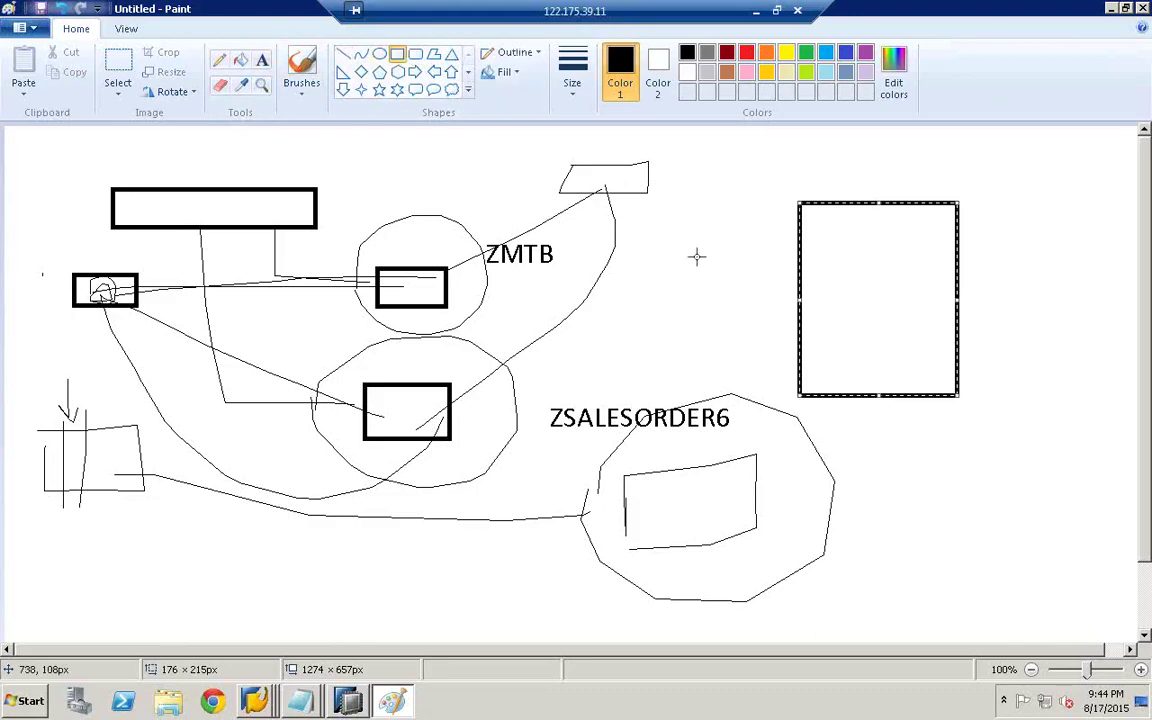
pyautogui.moveTo(697, 257); pyautogui.dragTo(635, 216)
pyautogui.moveTo(993, 207); pyautogui.dragTo(1042, 249)
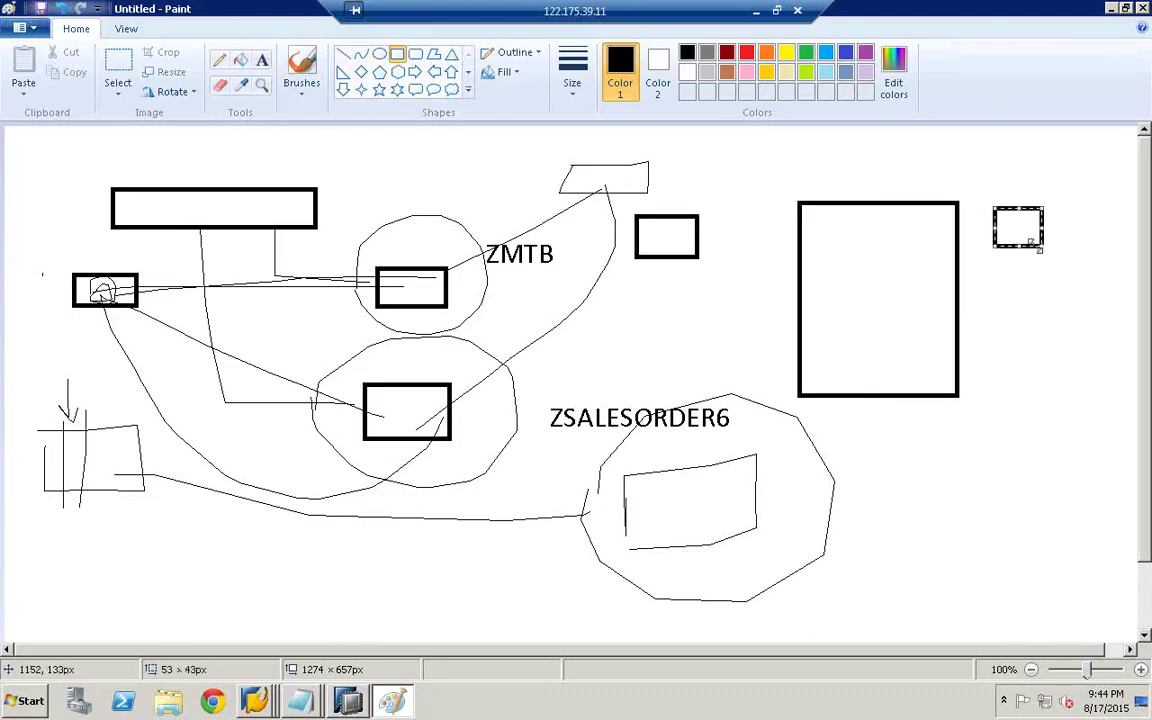
pyautogui.click(260, 62)
pyautogui.moveTo(645, 212); pyautogui.dragTo(940, 252)
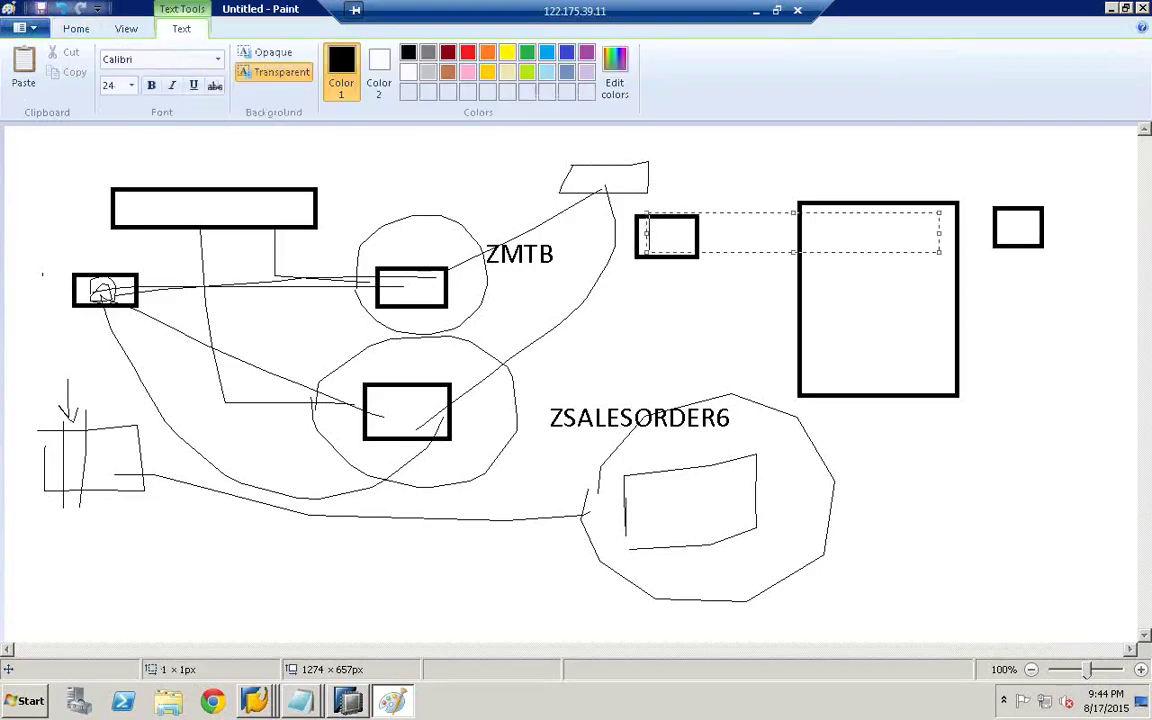
pyautogui.write('ECC')
pyautogui.click(620, 212)
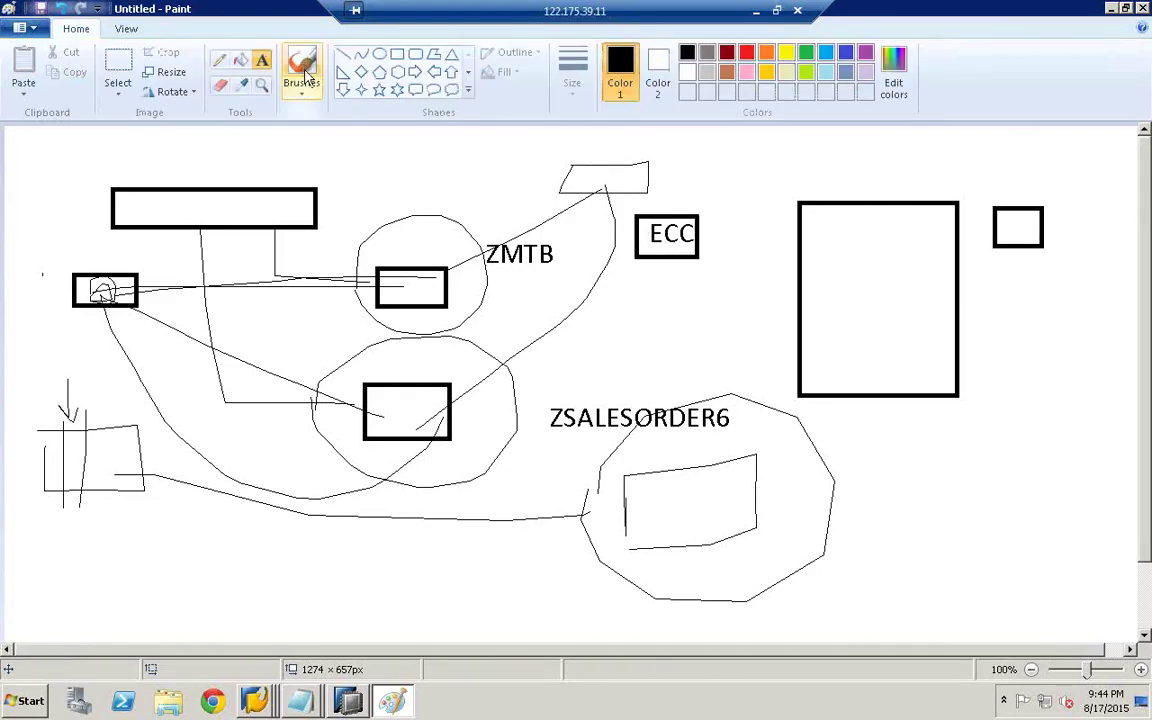
# - Add another box below the right-hand box and label it ECC
pyautogui.click(397, 53)
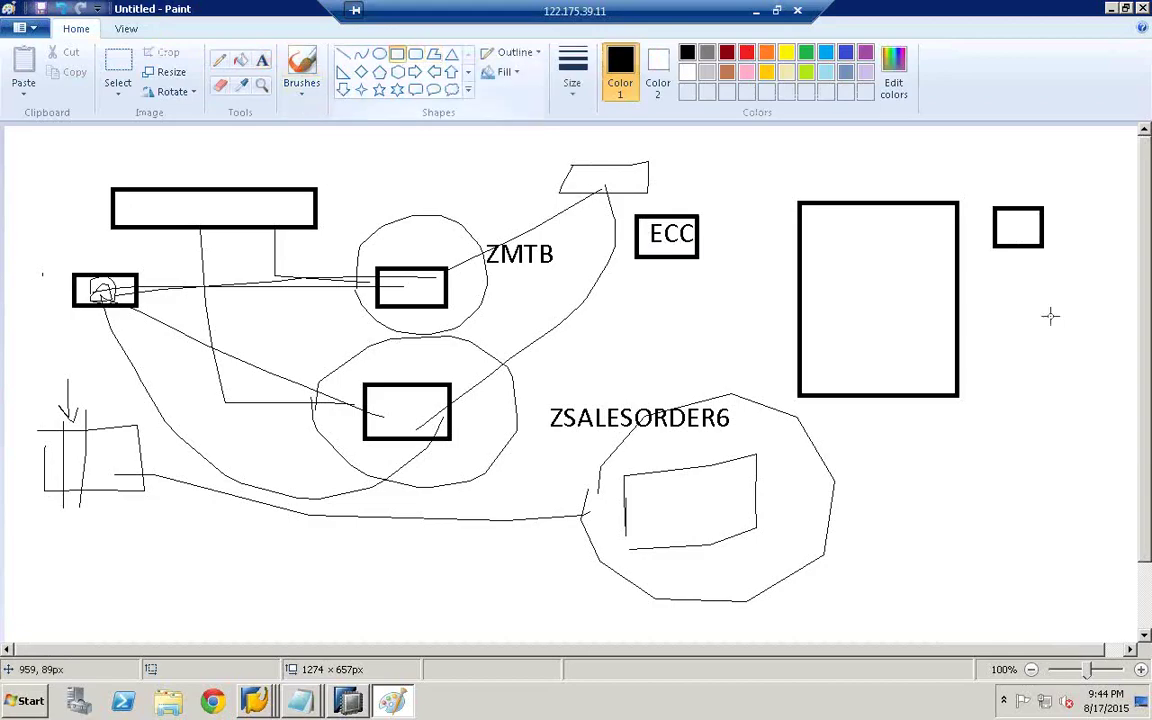
pyautogui.moveTo(993, 283); pyautogui.dragTo(1074, 331)
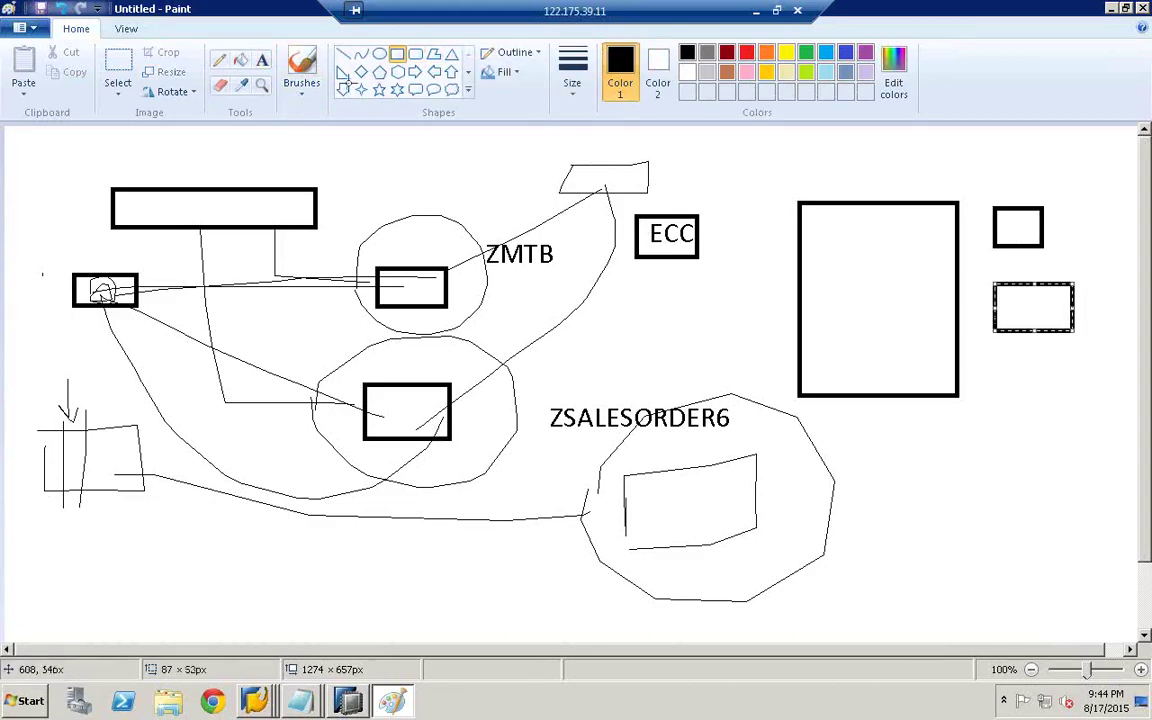
pyautogui.click(262, 60)
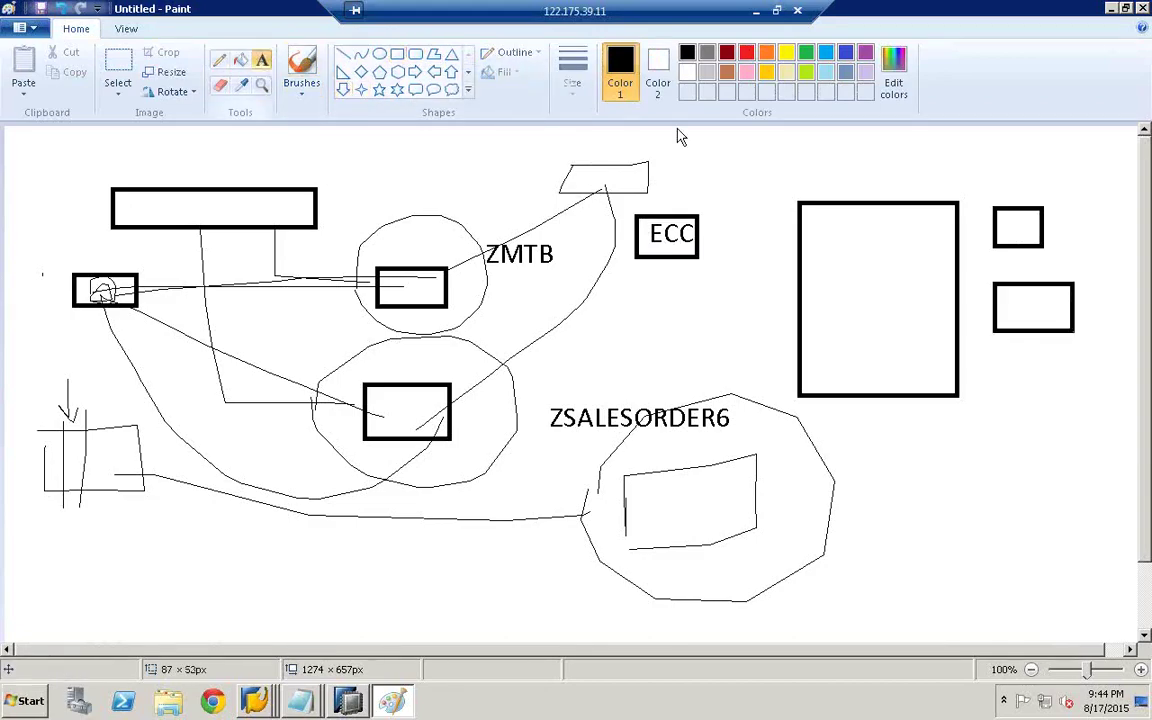
pyautogui.click(1022, 309)
pyautogui.write('ECC')
pyautogui.click(703, 240)
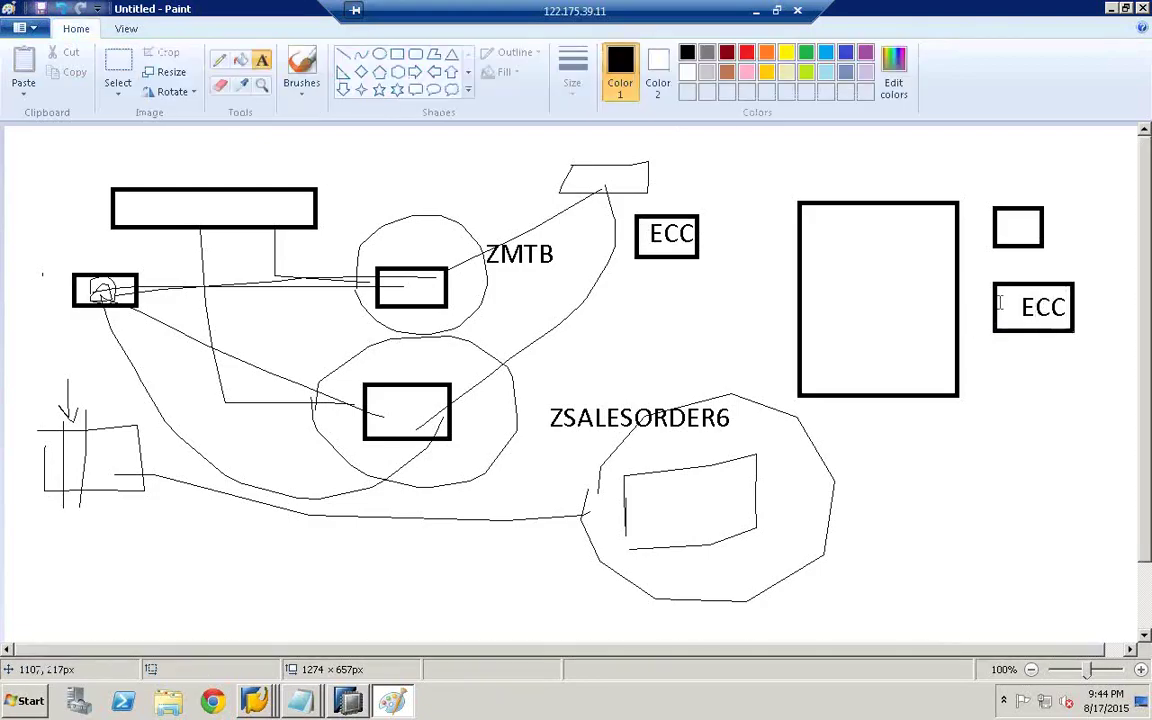
# - Join both ECC boxes to the large rectangle with lines, each labelled RFC
pyautogui.click(221, 62)
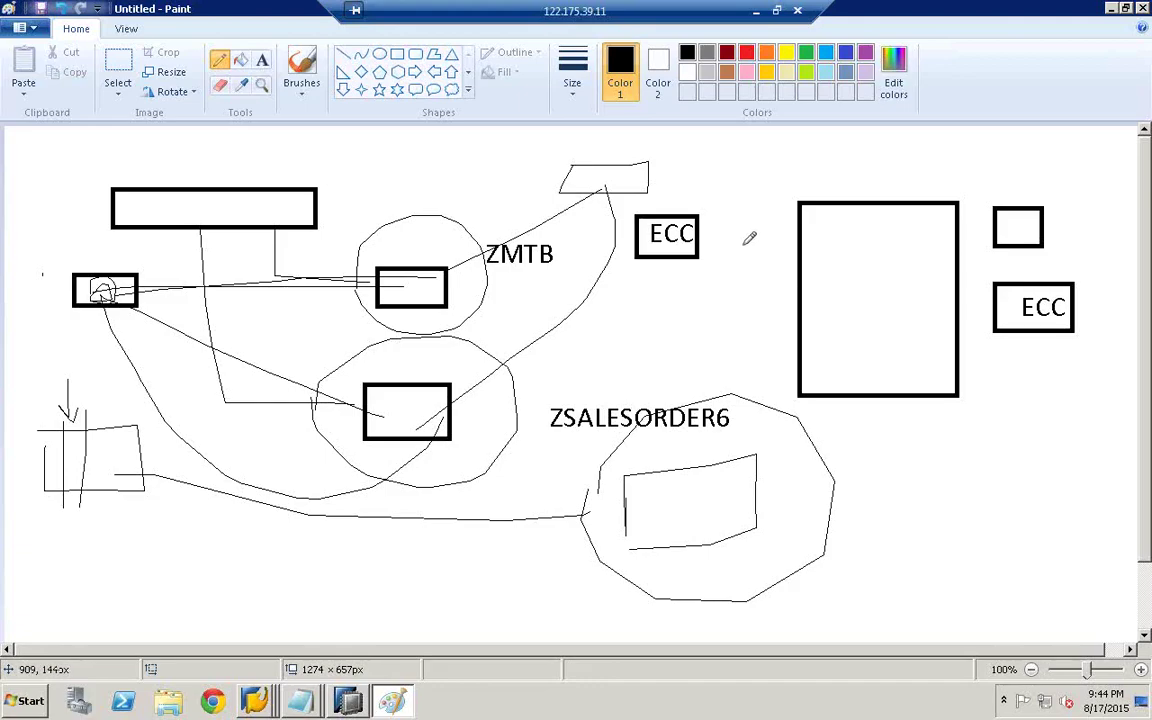
pyautogui.moveTo(701, 236); pyautogui.dragTo(806, 256)
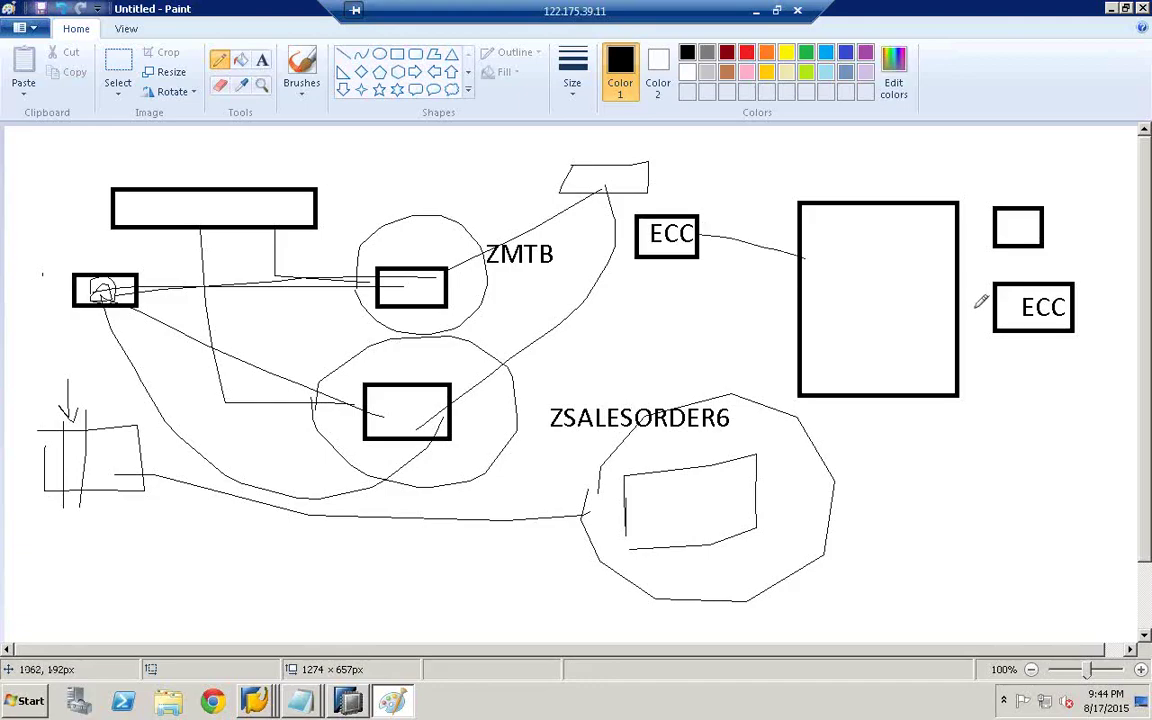
pyautogui.moveTo(958, 303); pyautogui.dragTo(996, 306)
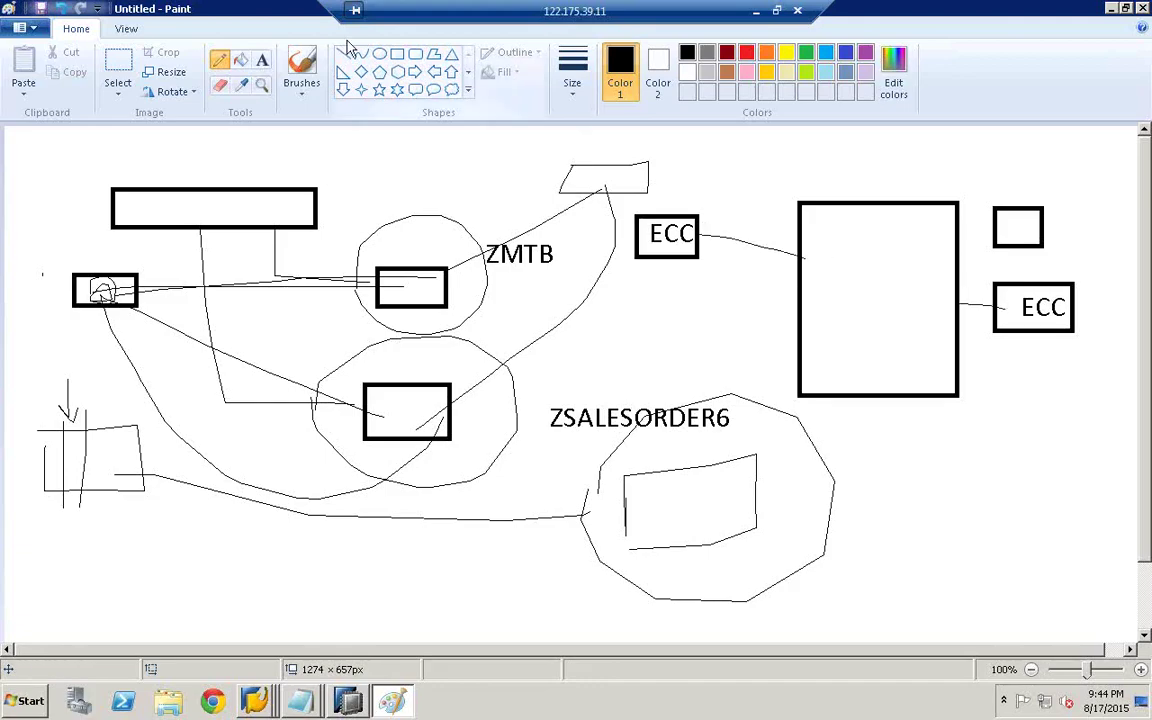
pyautogui.click(262, 60)
pyautogui.moveTo(703, 236); pyautogui.dragTo(996, 275)
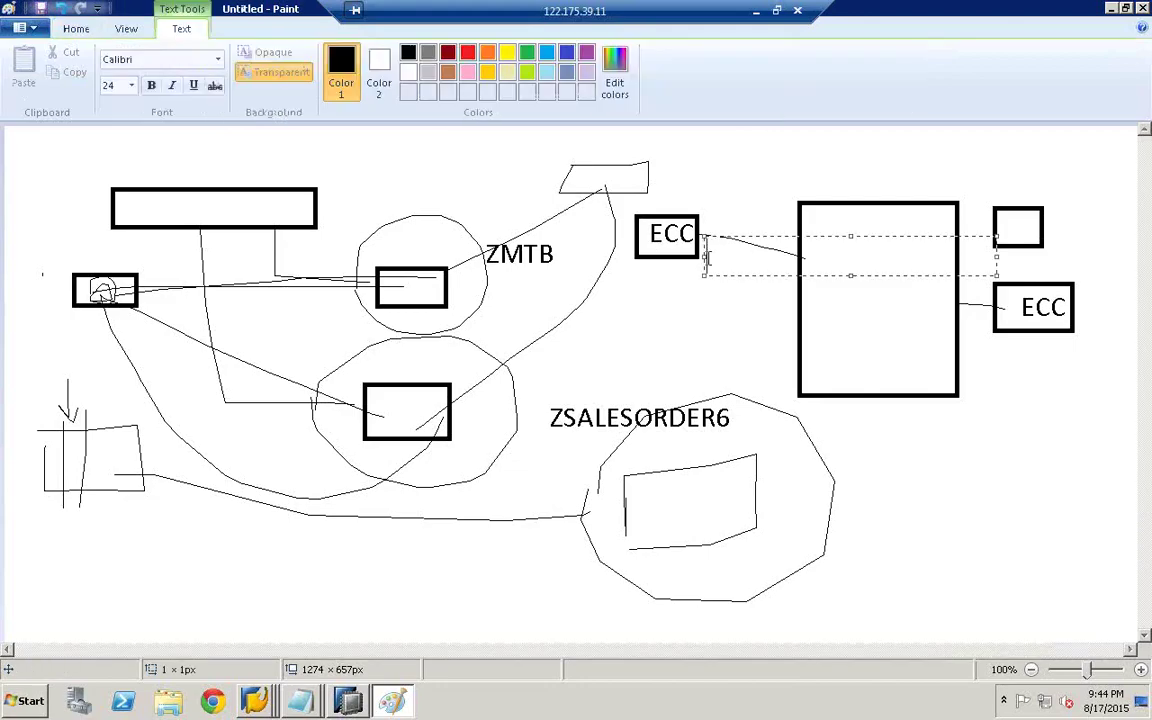
pyautogui.write('RFC')
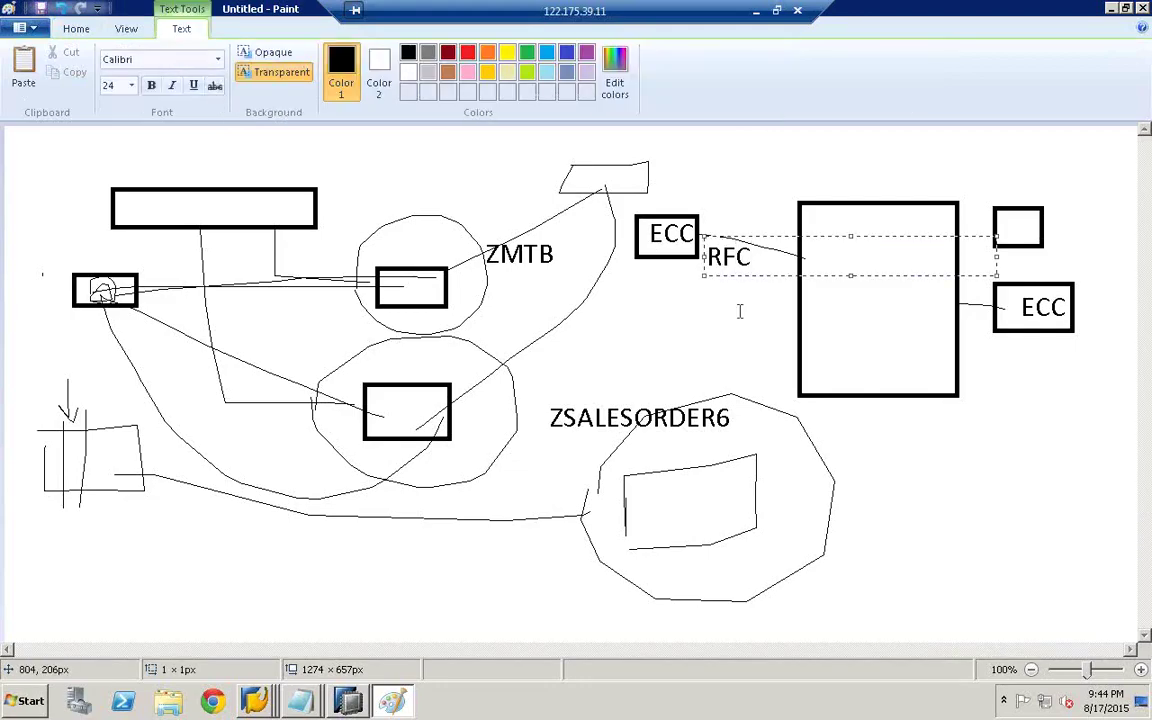
pyautogui.click(964, 329)
pyautogui.click(965, 332)
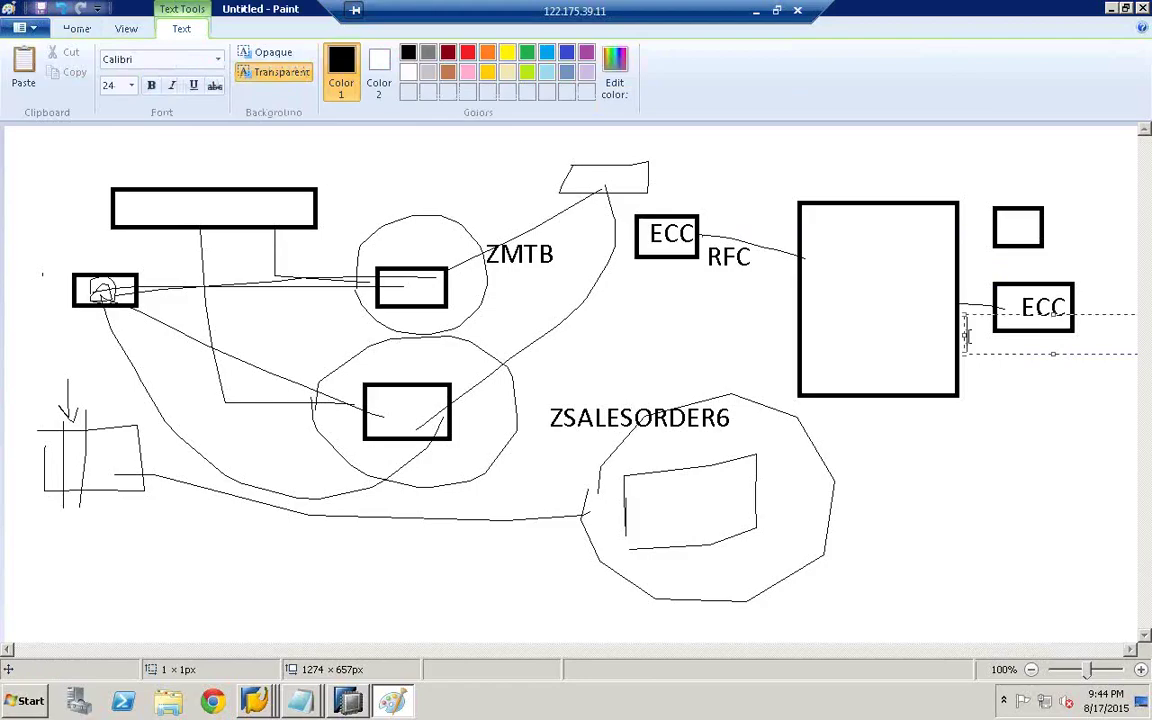
pyautogui.write('RFC')
pyautogui.click(925, 285)
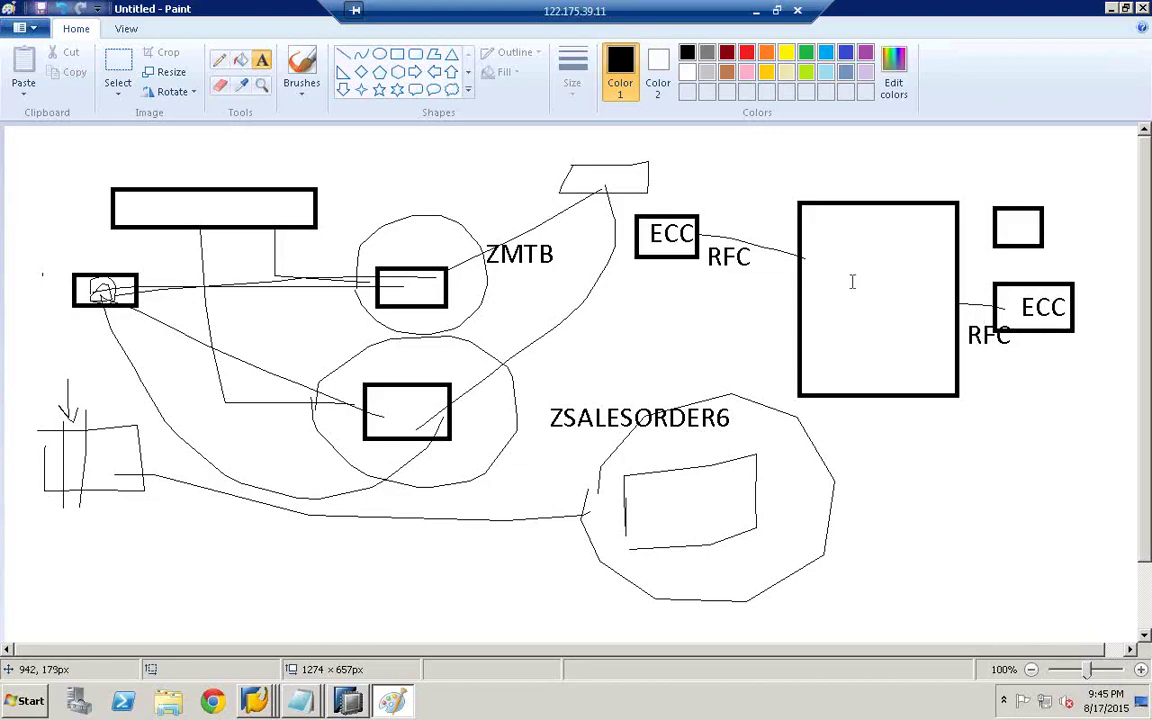
# - Draw a new box below the lower ECC box and label it BW
pyautogui.click(219, 59)
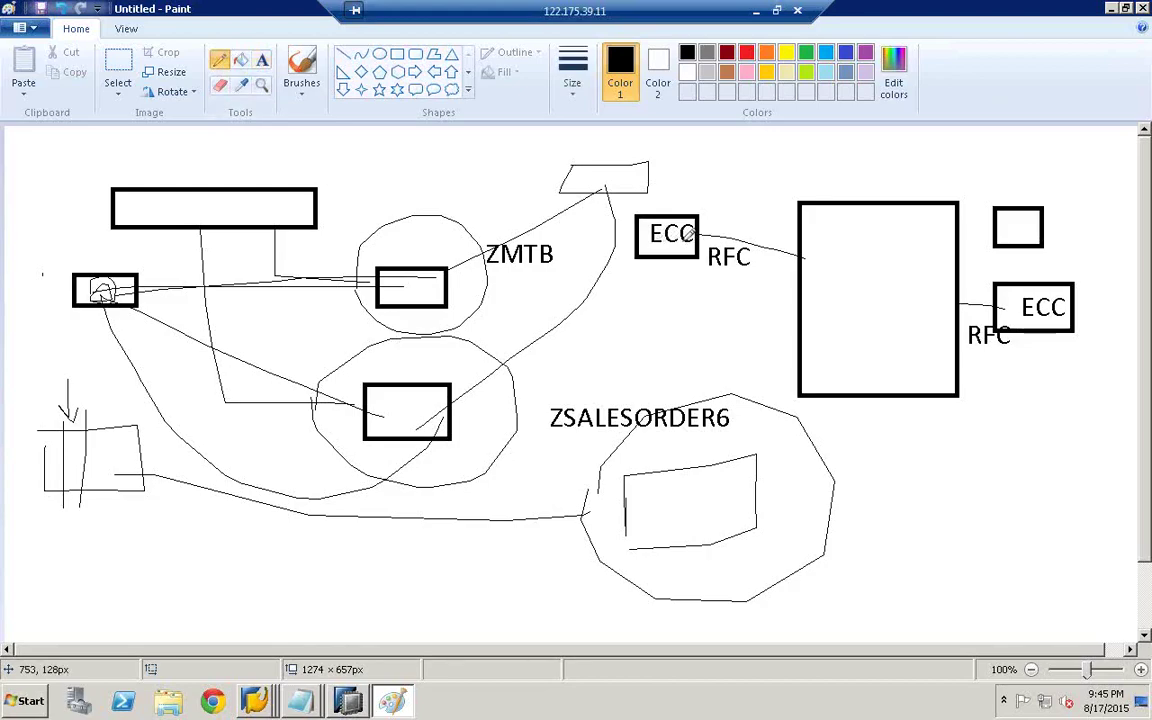
pyautogui.click(397, 53)
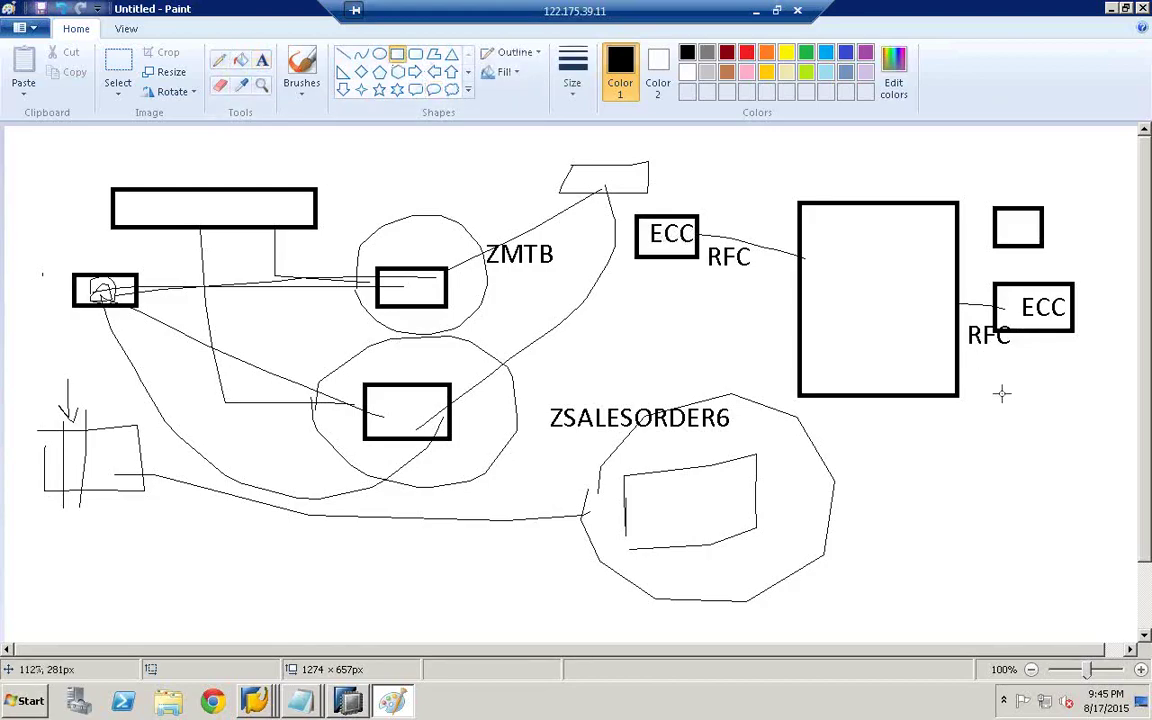
pyautogui.moveTo(1000, 392)
pyautogui.mouseDown()
pyautogui.moveTo(1098, 437)
pyautogui.moveTo(1101, 452)
pyautogui.mouseUp()
pyautogui.click(263, 60)
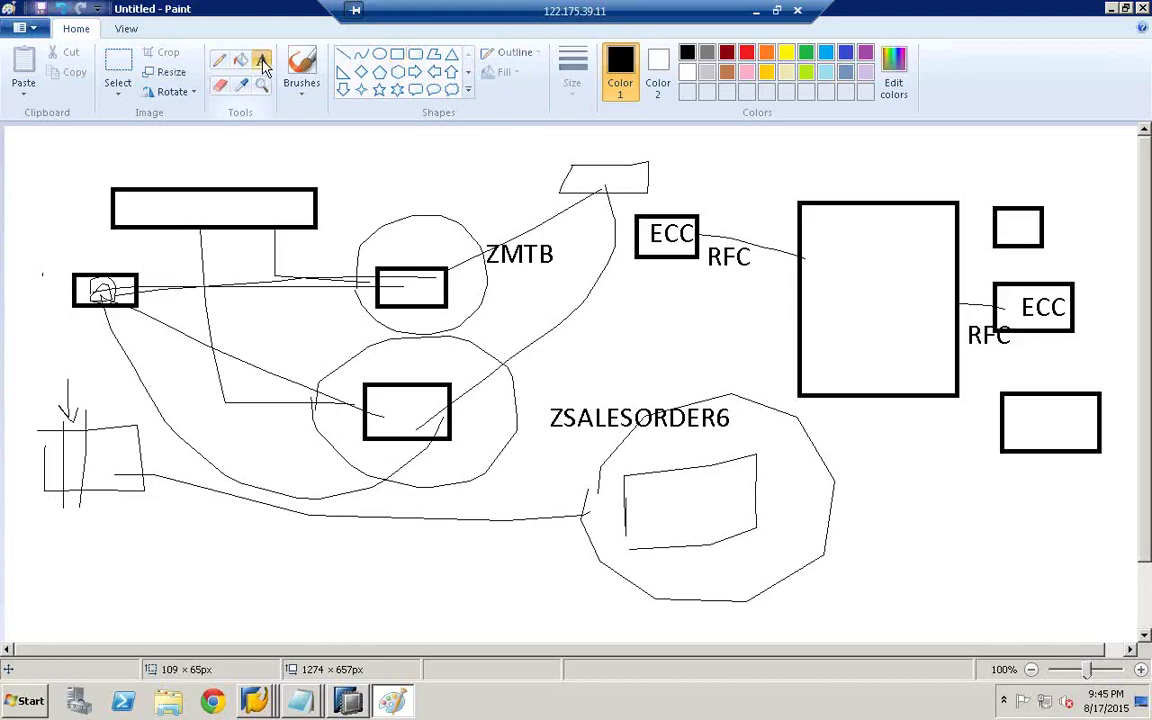
pyautogui.click(1024, 462)
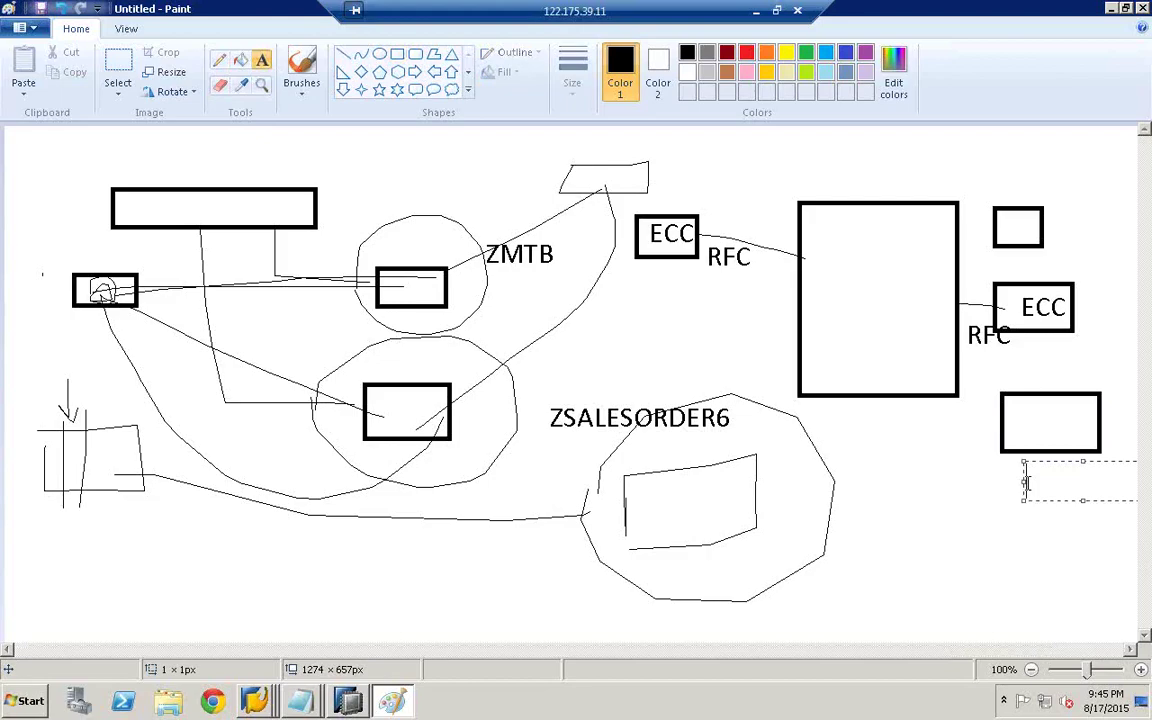
pyautogui.write('BW')
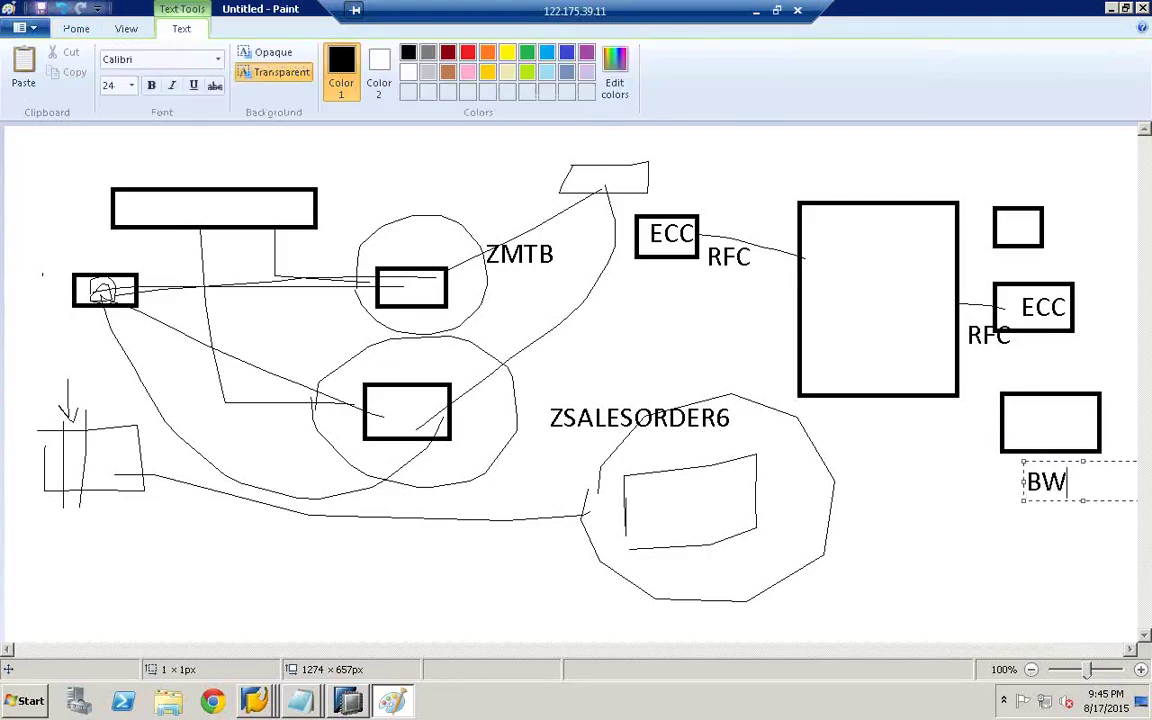
pyautogui.click(1027, 387)
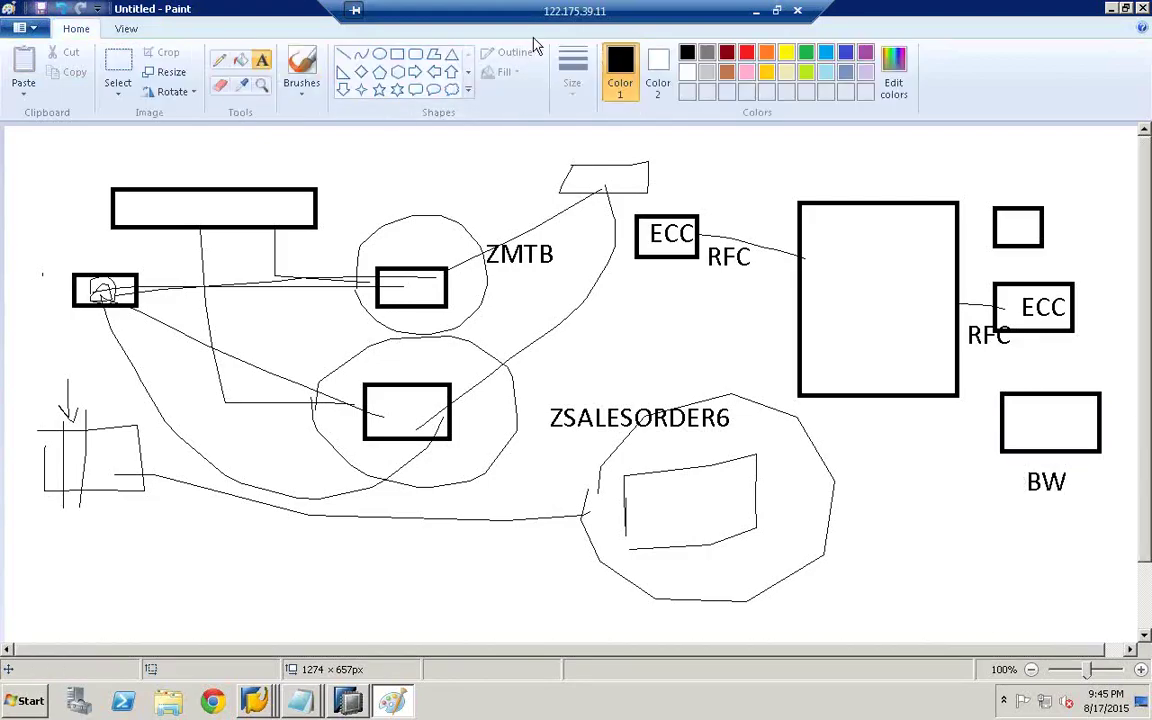
# - Draw a smaller box inside the BW box and label it PSA
pyautogui.click(397, 53)
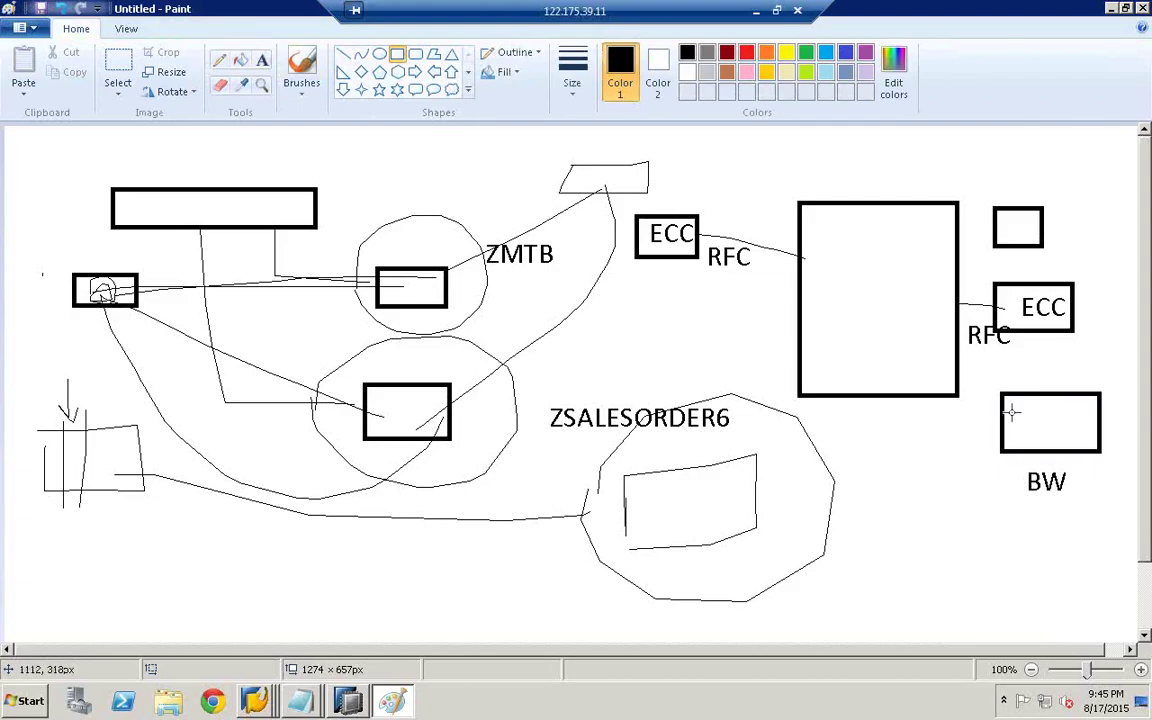
pyautogui.moveTo(1004, 410); pyautogui.dragTo(1110, 442)
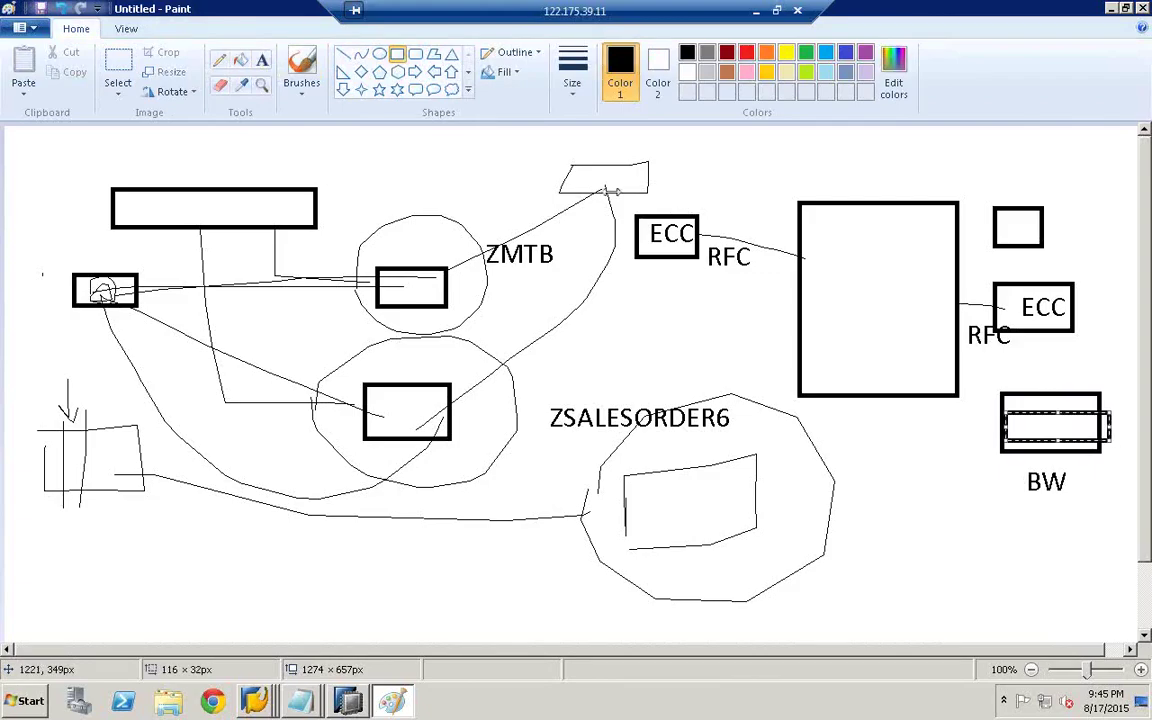
pyautogui.click(262, 60)
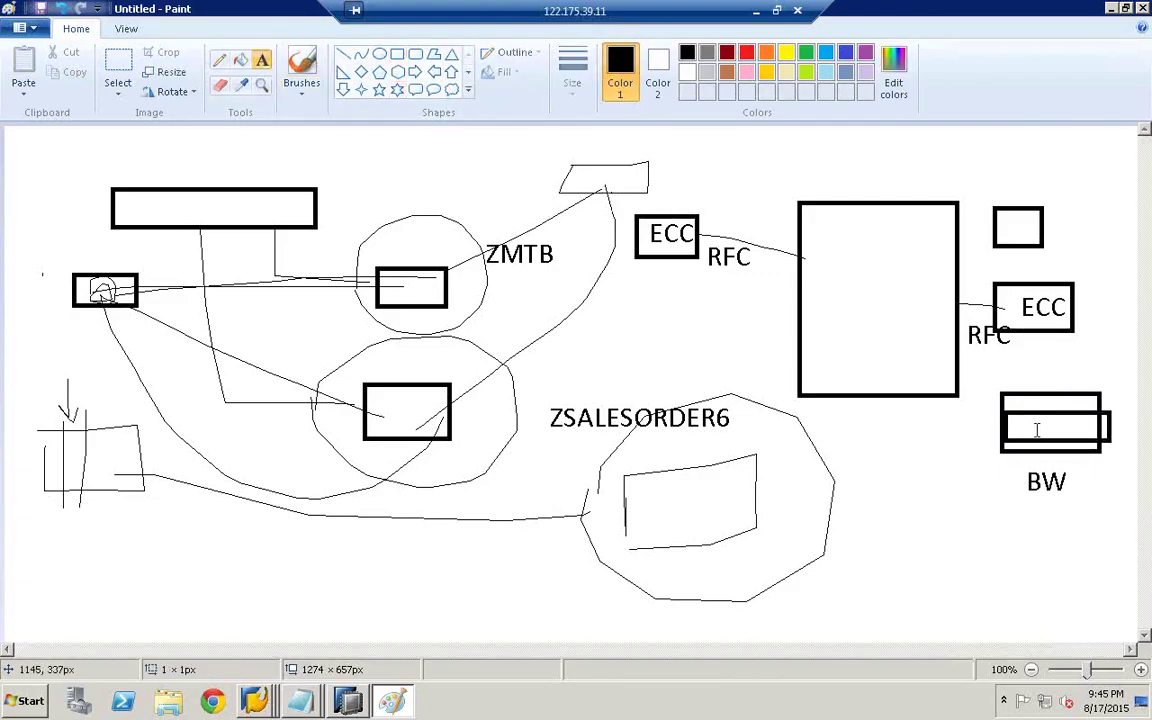
pyautogui.click(1032, 410)
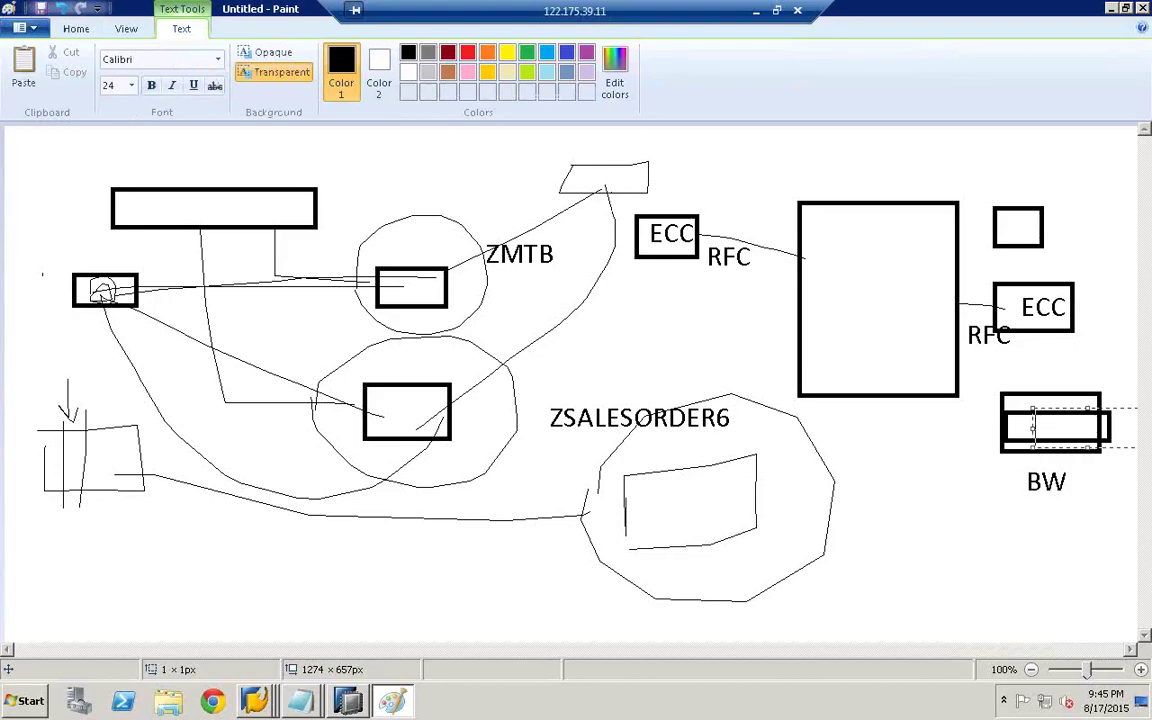
pyautogui.write('PSA')
pyautogui.click(1056, 438)
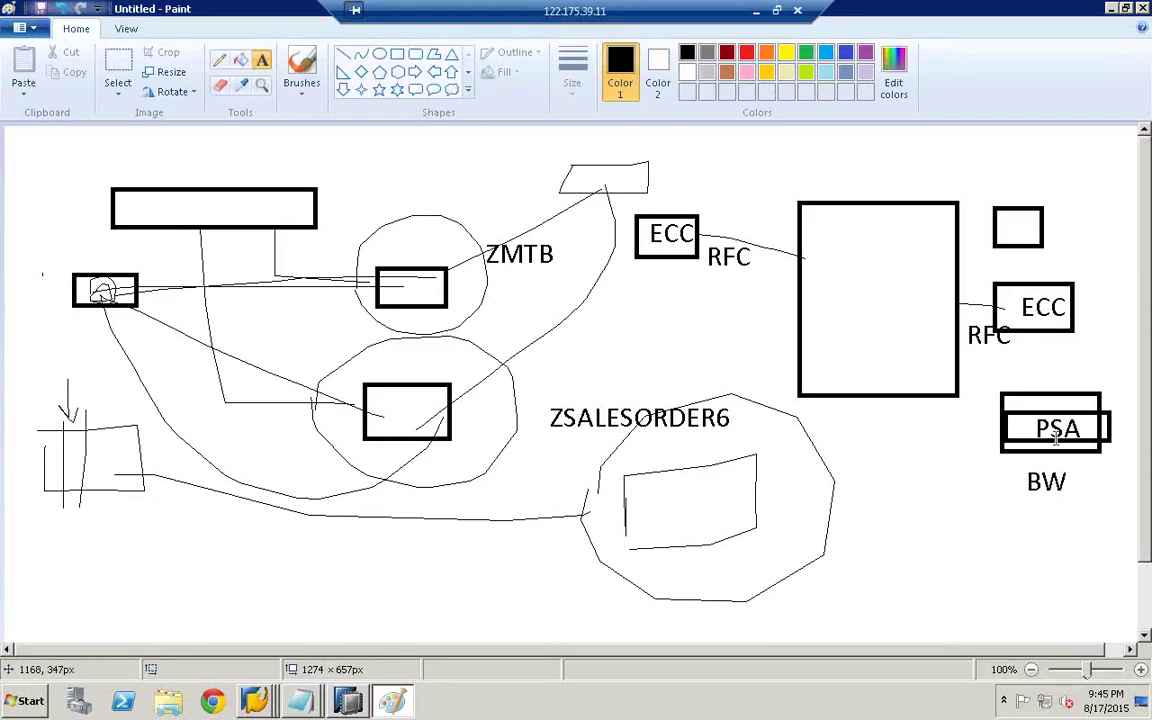
# - Draw a line from the large rectangle to the PSA box and label the rectangle SLT
pyautogui.click(219, 59)
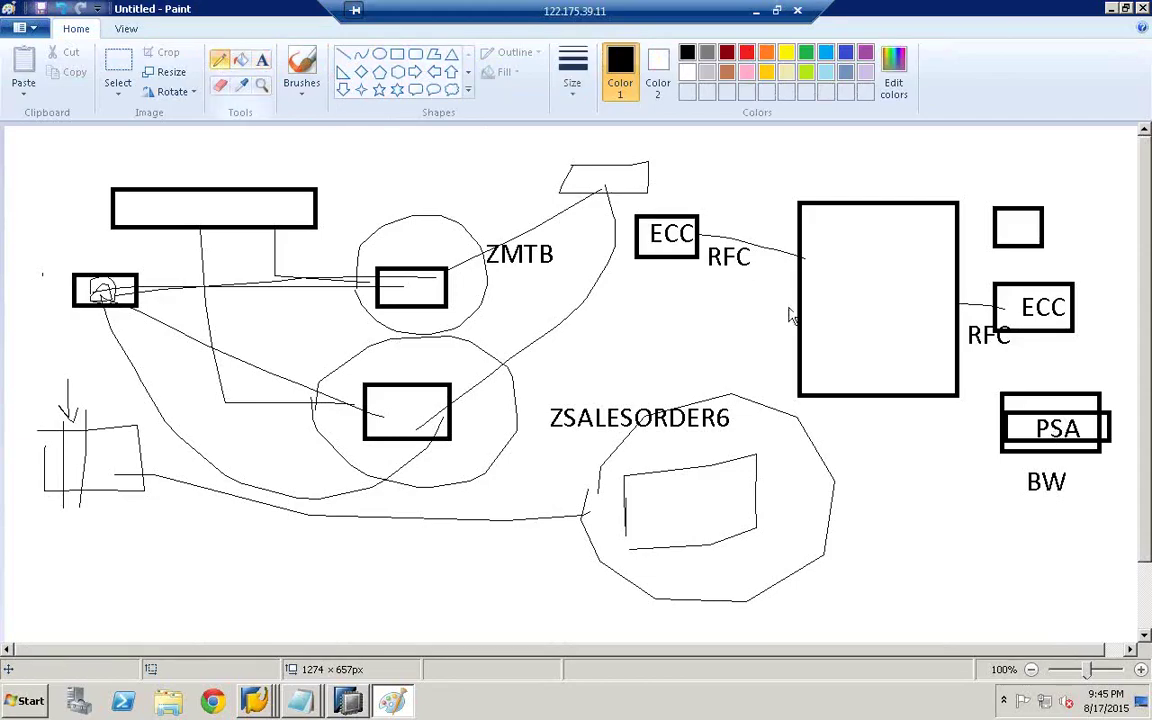
pyautogui.moveTo(1003, 398); pyautogui.dragTo(958, 365)
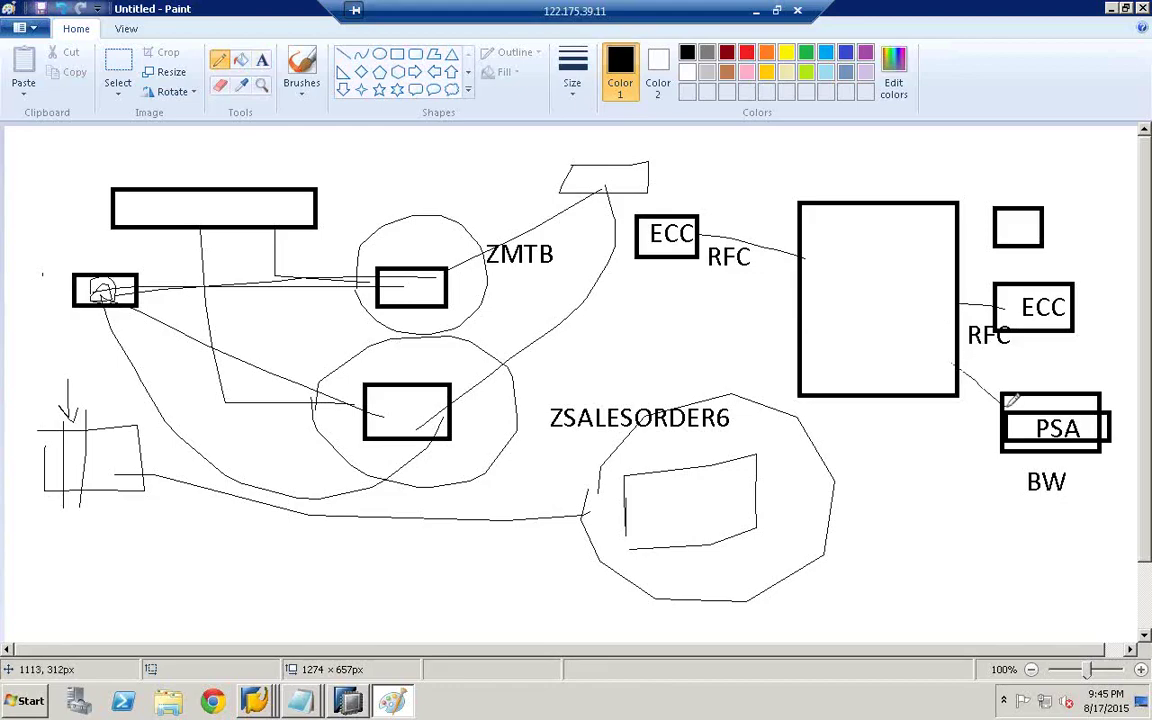
pyautogui.click(262, 62)
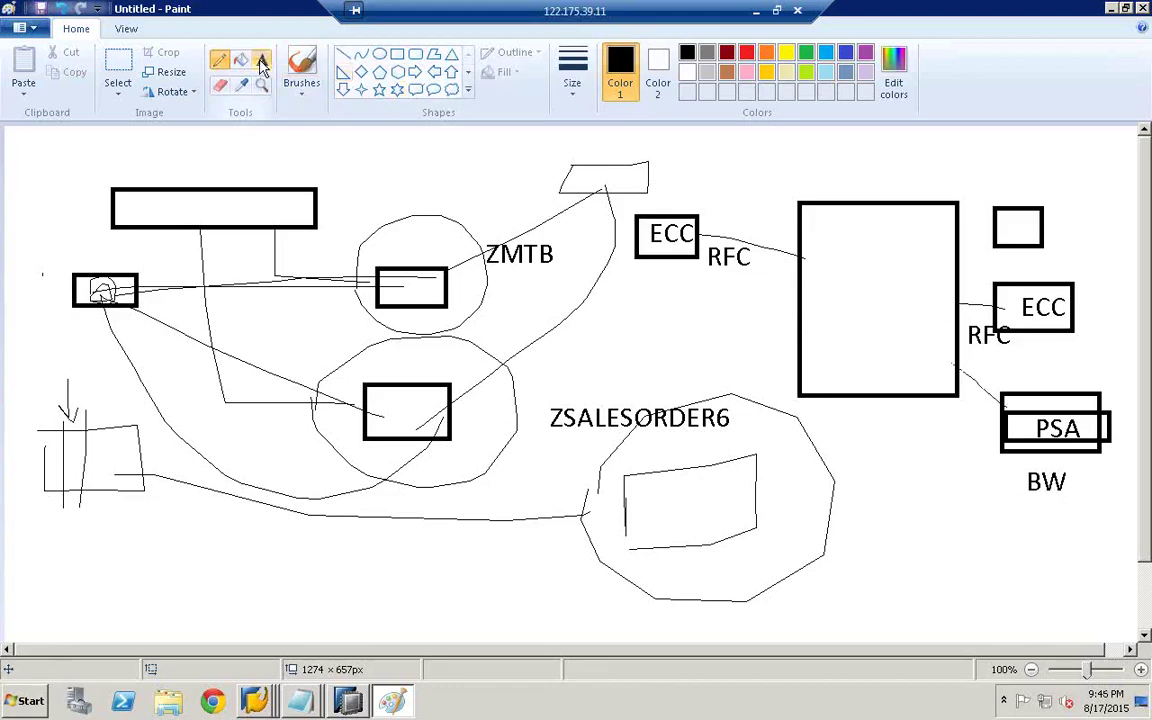
pyautogui.click(838, 162)
pyautogui.write('SLT')
pyautogui.click(1063, 282)
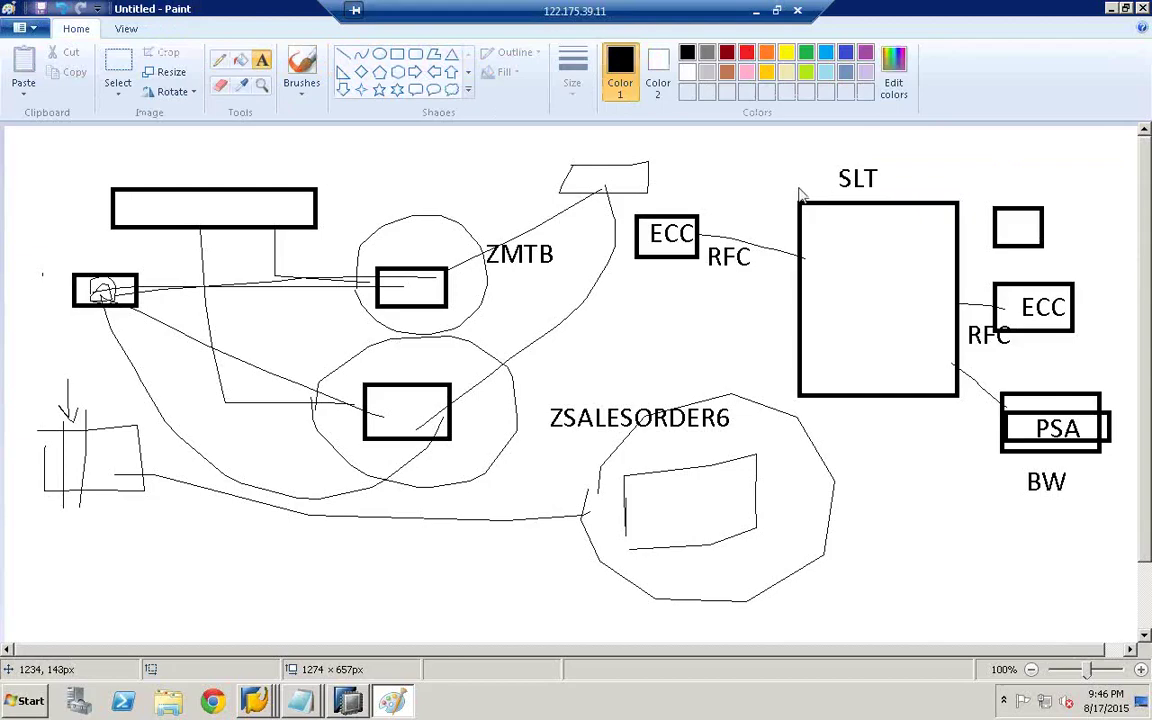
# - Draw another box on the canvas and label it NONSAP
pyautogui.click(400, 55)
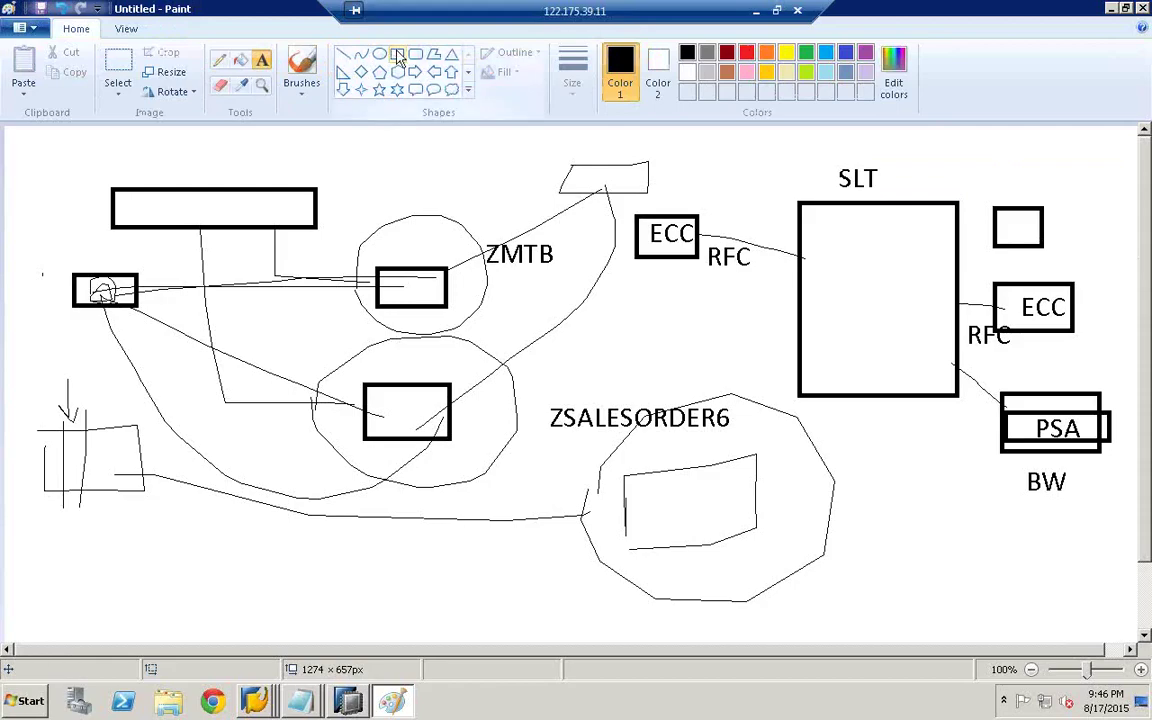
pyautogui.moveTo(617, 300)
pyautogui.mouseDown()
pyautogui.moveTo(727, 334)
pyautogui.moveTo(732, 347)
pyautogui.mouseUp()
pyautogui.click(262, 60)
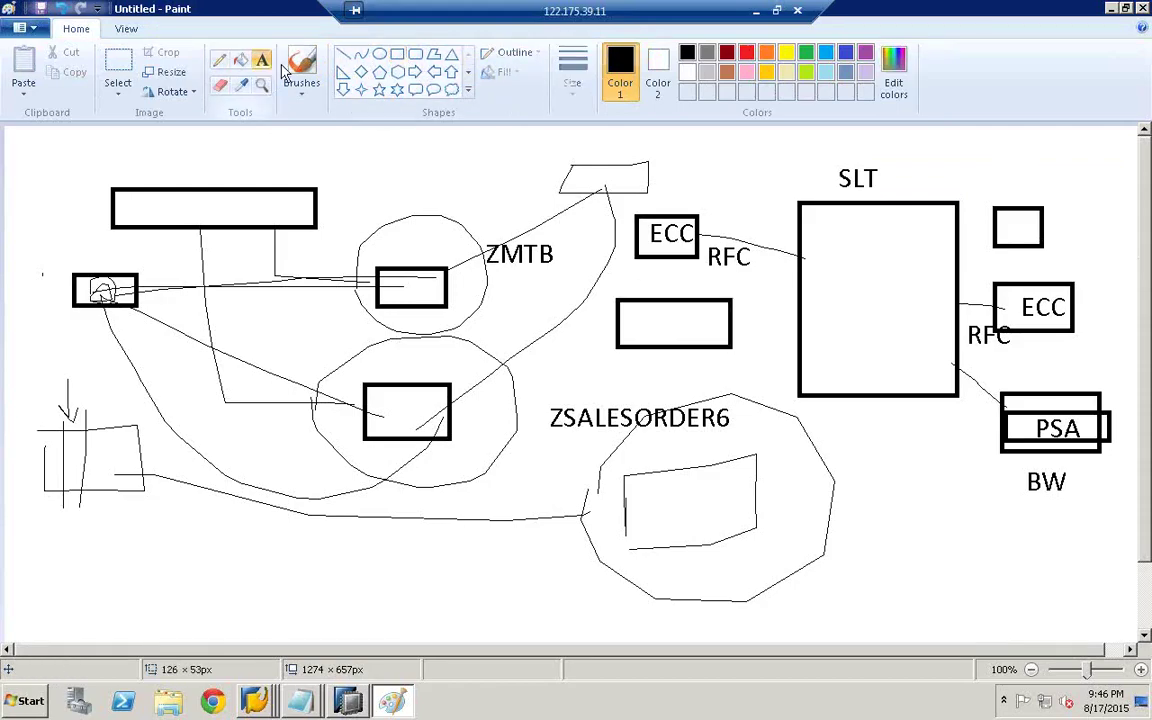
pyautogui.click(641, 306)
pyautogui.write('NONSAP')
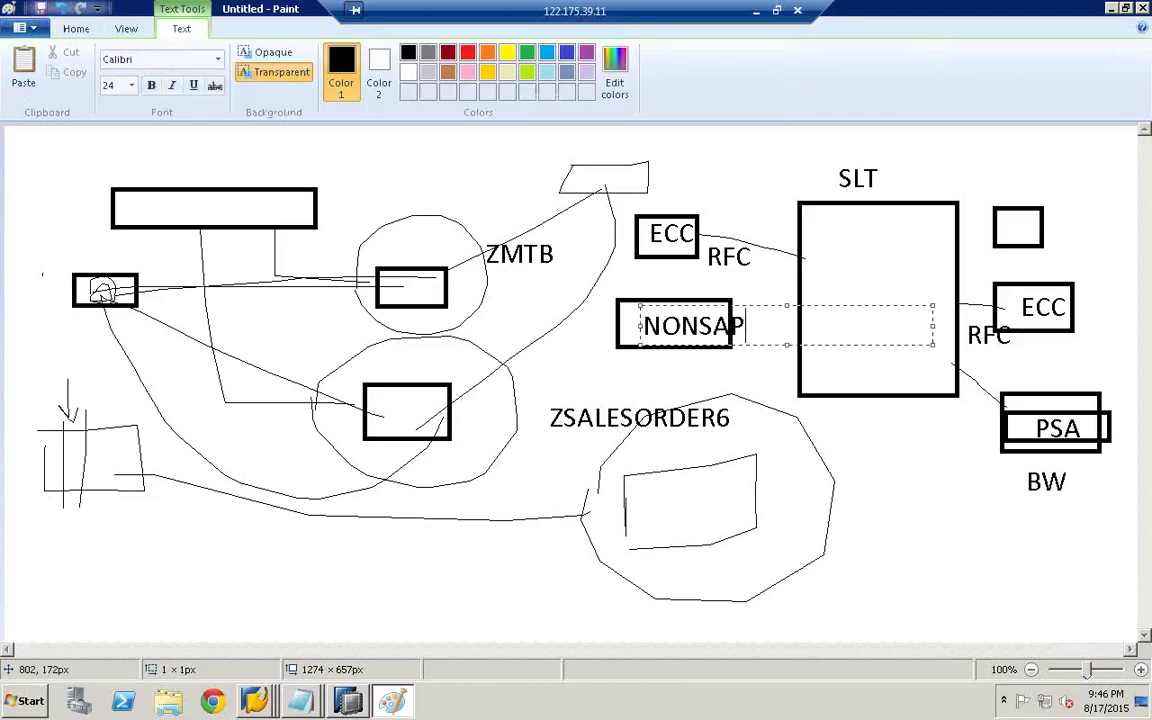
pyautogui.click(383, 140)
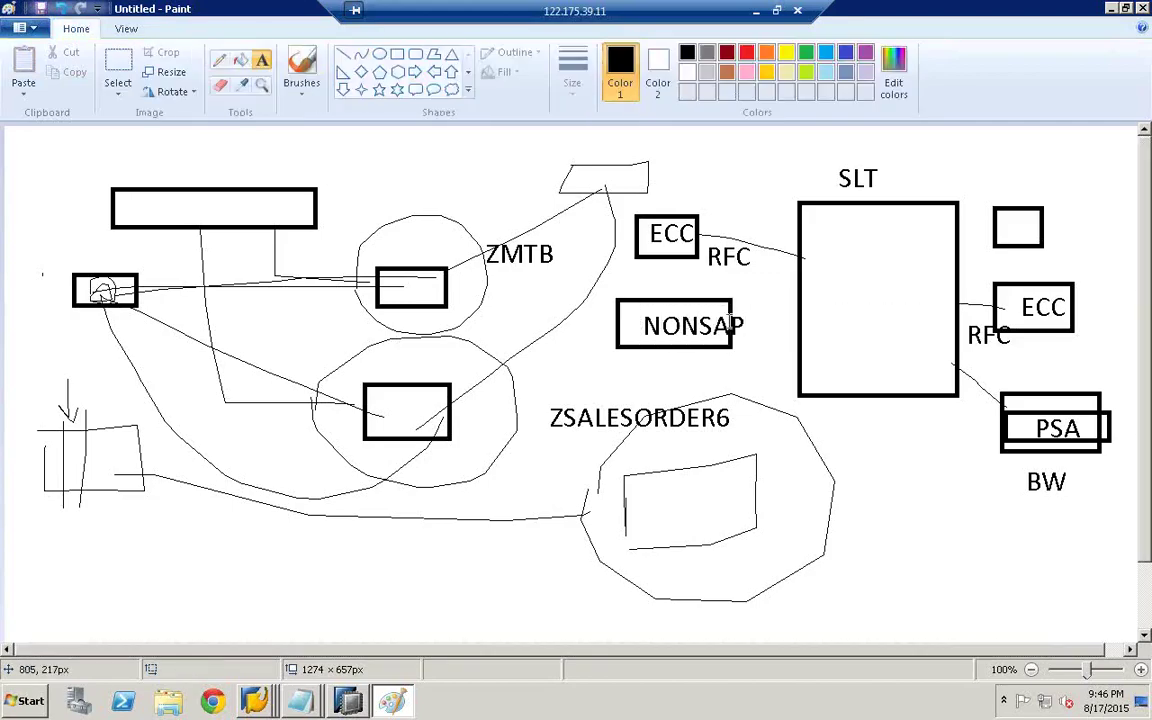
# - Sketch pencil lines linking NONSAP to a small rectangle inside SLT and on to the top-right box
pyautogui.click(219, 60)
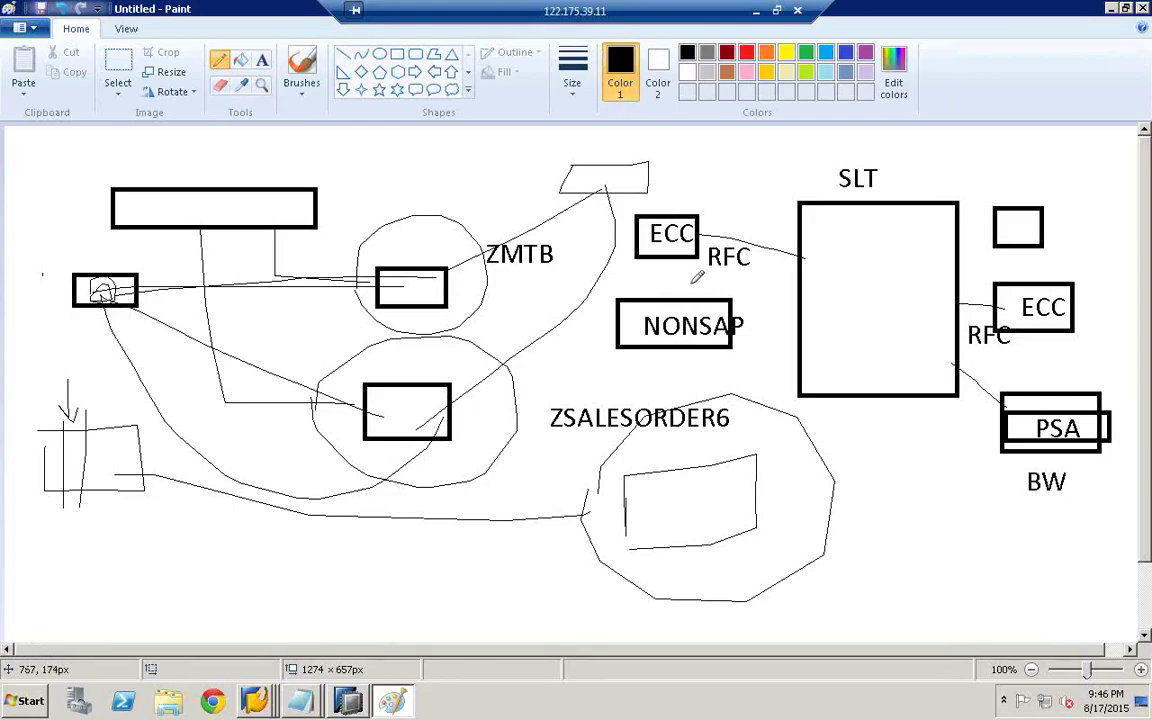
pyautogui.moveTo(684, 294)
pyautogui.mouseDown()
pyautogui.moveTo(712, 212)
pyautogui.moveTo(755, 152)
pyautogui.mouseUp()
pyautogui.moveTo(848, 162)
pyautogui.mouseDown()
pyautogui.moveTo(856, 207)
pyautogui.moveTo(918, 214)
pyautogui.moveTo(920, 243)
pyautogui.mouseUp()
pyautogui.moveTo(845, 240); pyautogui.dragTo(843, 222)
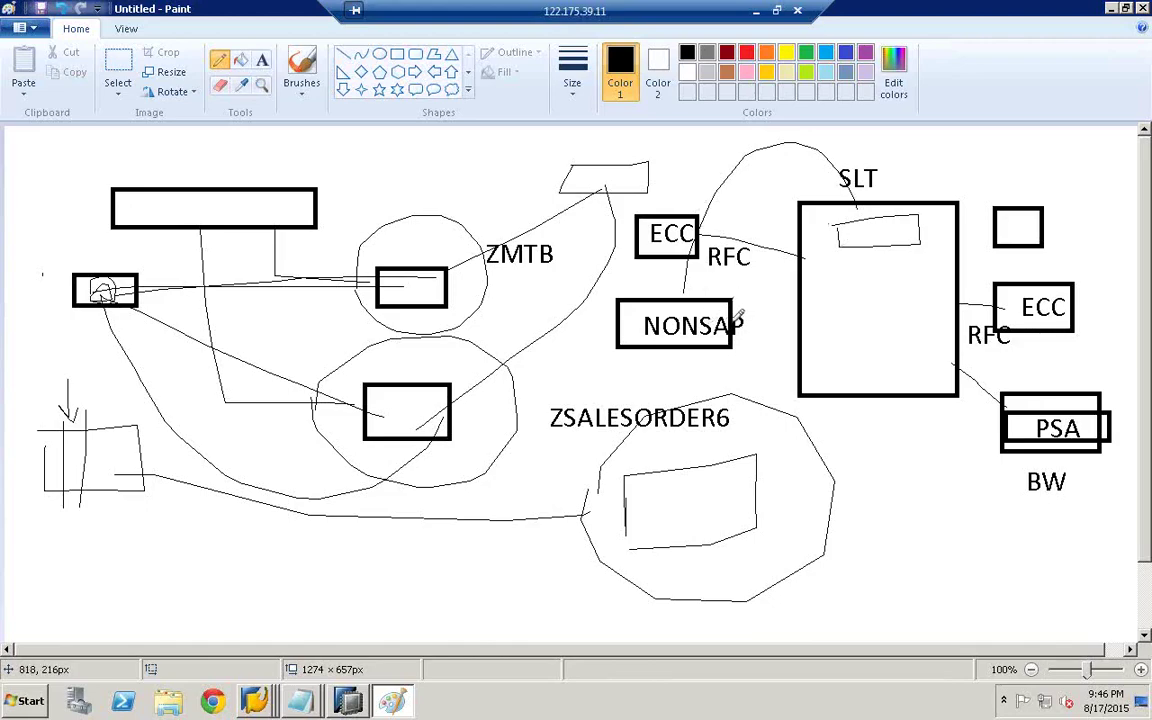
pyautogui.moveTo(735, 318); pyautogui.dragTo(848, 230)
pyautogui.moveTo(769, 300)
pyautogui.mouseDown()
pyautogui.moveTo(760, 318)
pyautogui.moveTo(758, 300)
pyautogui.mouseUp()
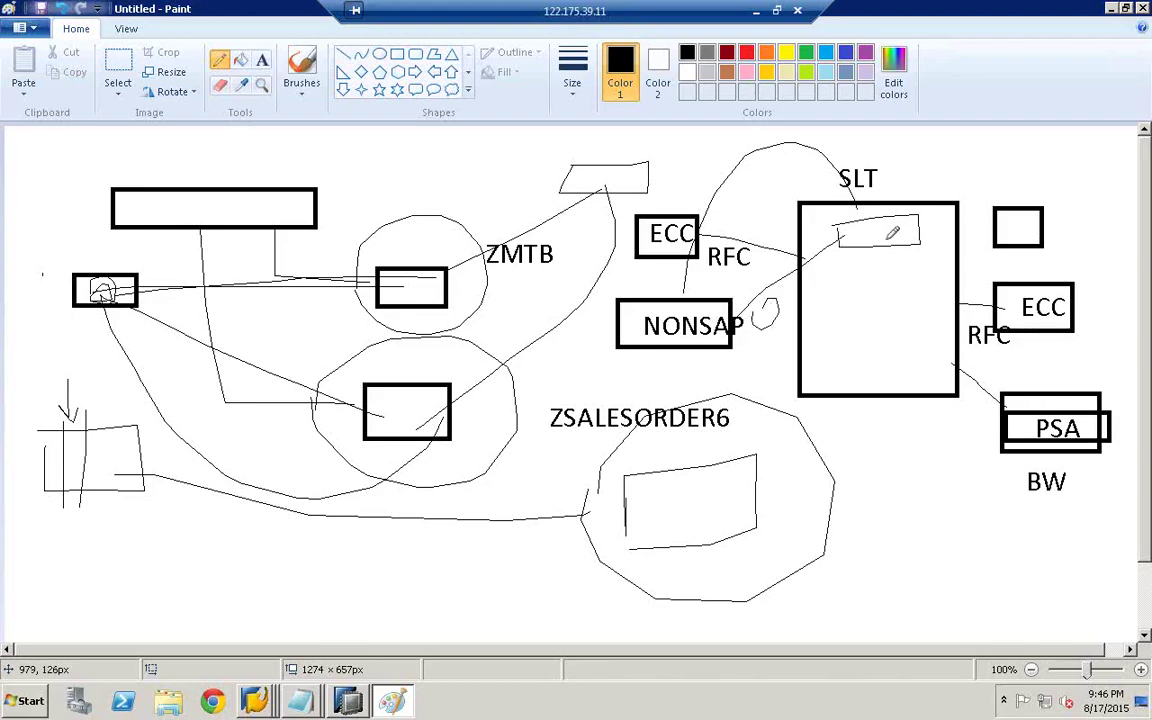
pyautogui.moveTo(884, 238); pyautogui.dragTo(1002, 225)
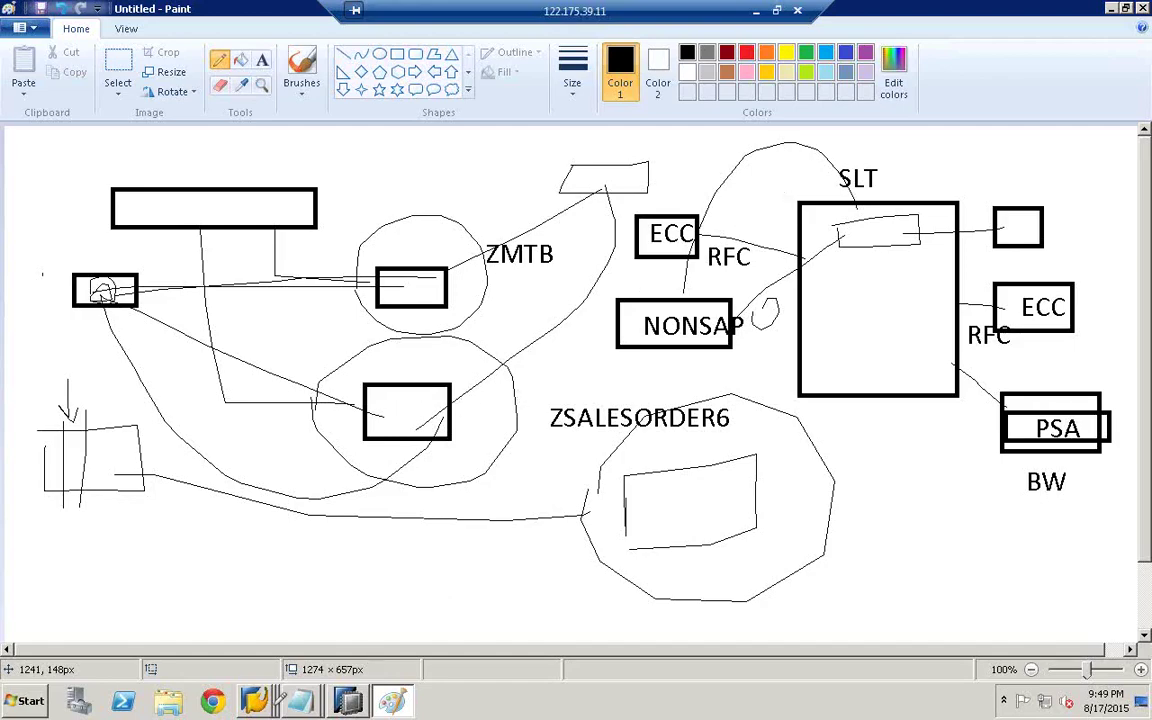
# - Bring the SAP Easy Access window forward and run transaction SE11
pyautogui.click(254, 700)
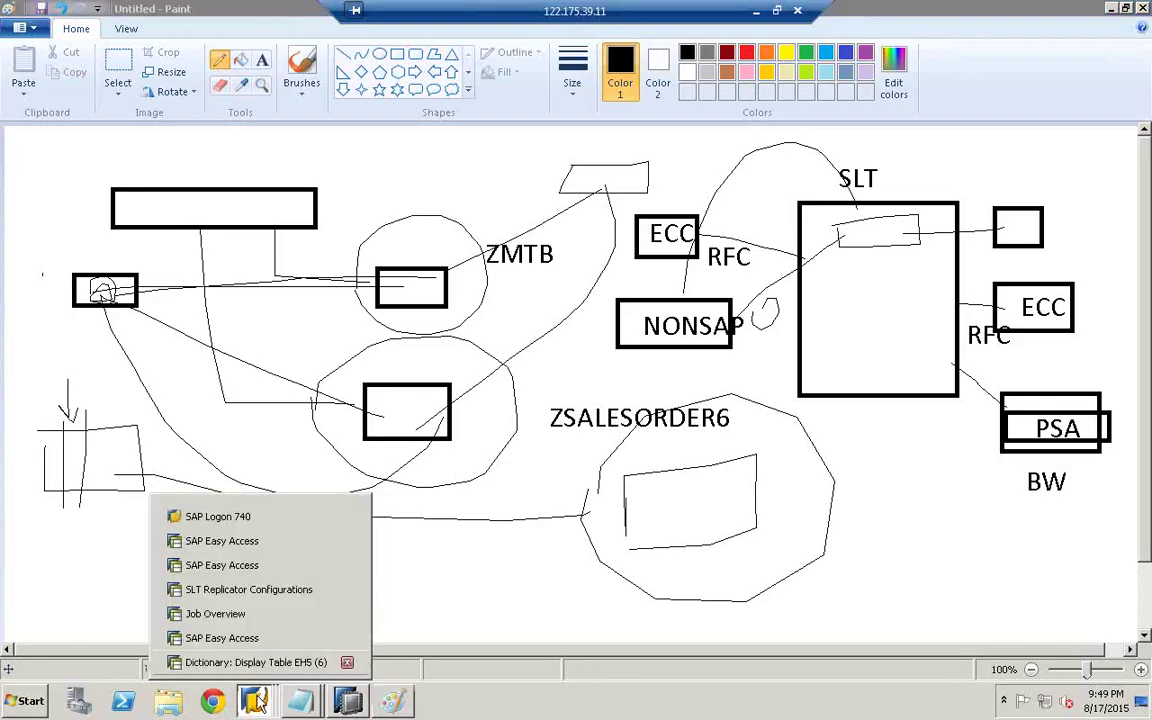
pyautogui.click(222, 541)
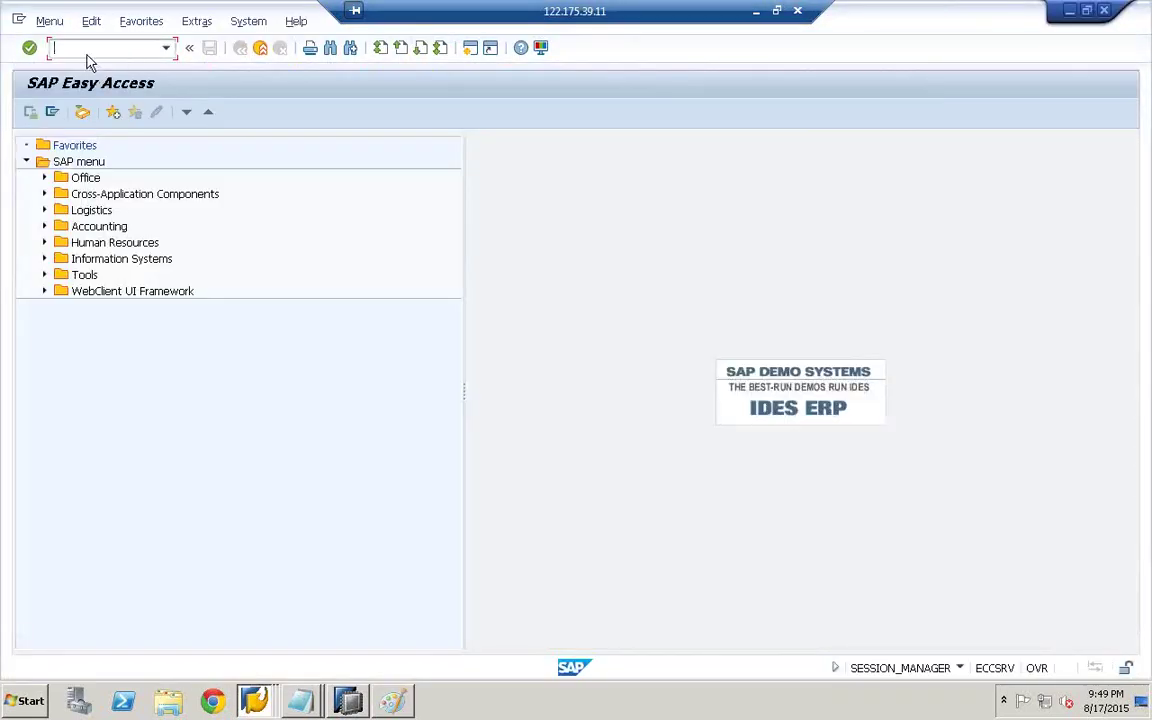
pyautogui.write('SE11')
pyautogui.press('Return')
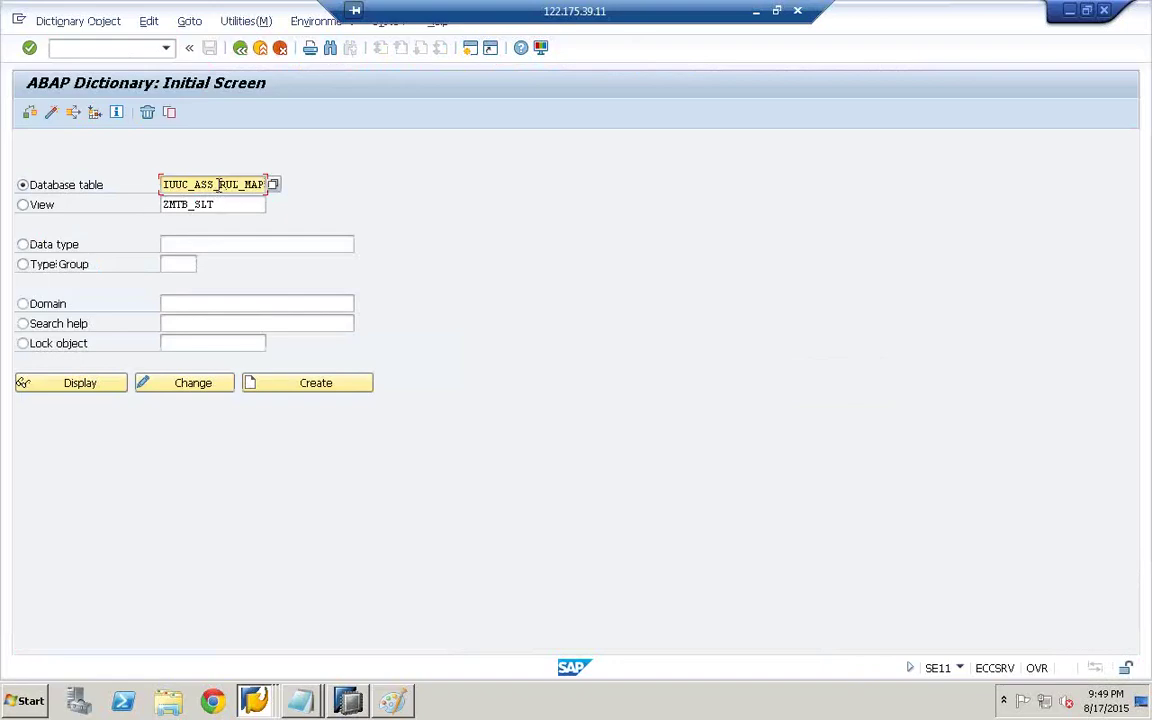
# - Replace the Database table name with ZMTB_SLT copied from the View field
pyautogui.press('BackSpace')
pyautogui.press('BackSpace')
pyautogui.press('BackSpace')
pyautogui.press('BackSpace')
pyautogui.press('BackSpace')
pyautogui.press('BackSpace')
pyautogui.press('BackSpace')
pyautogui.press('BackSpace')
pyautogui.press('BackSpace')
pyautogui.press('BackSpace')
pyautogui.press('BackSpace')
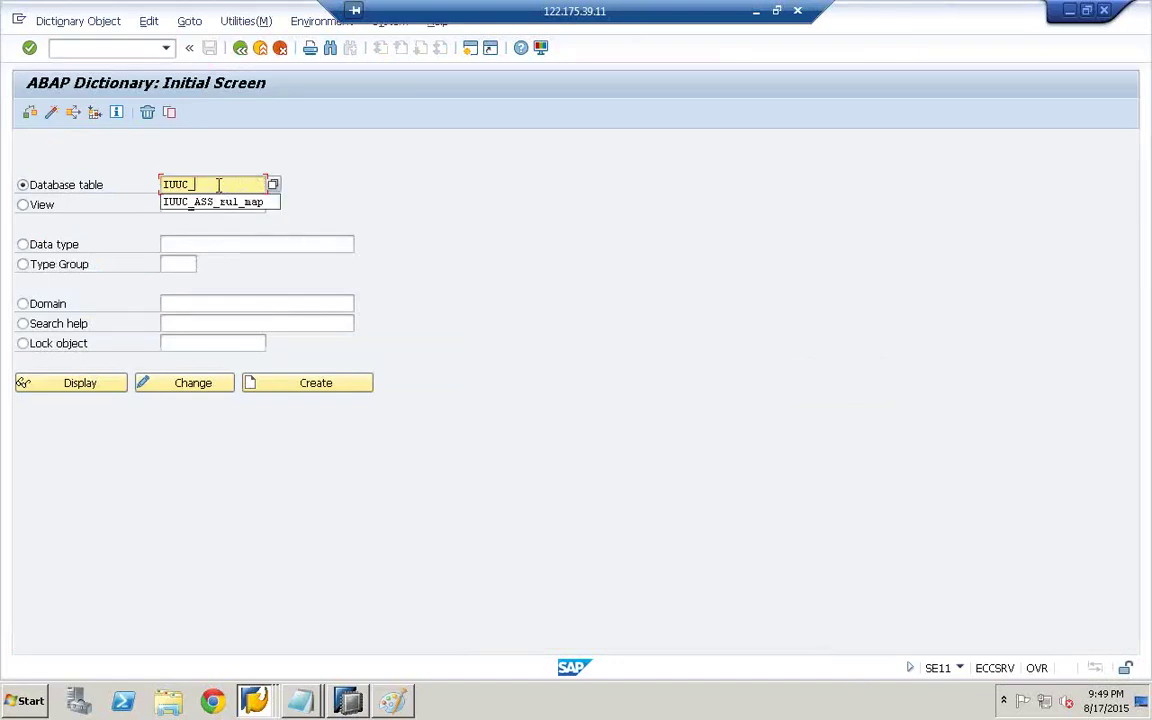
pyautogui.press('BackSpace')
pyautogui.press('BackSpace')
pyautogui.press('BackSpace')
pyautogui.press('BackSpace')
pyautogui.press('BackSpace')
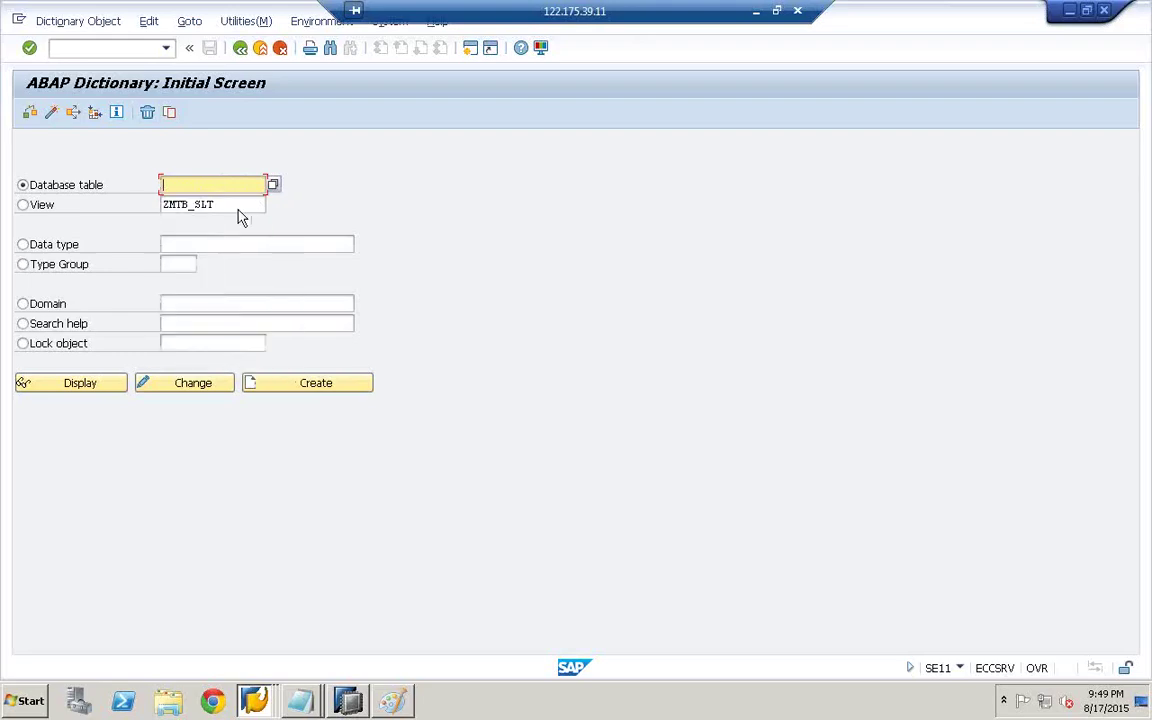
pyautogui.moveTo(218, 204); pyautogui.dragTo(147, 203)
pyautogui.hotkey('ctrl', 'c')
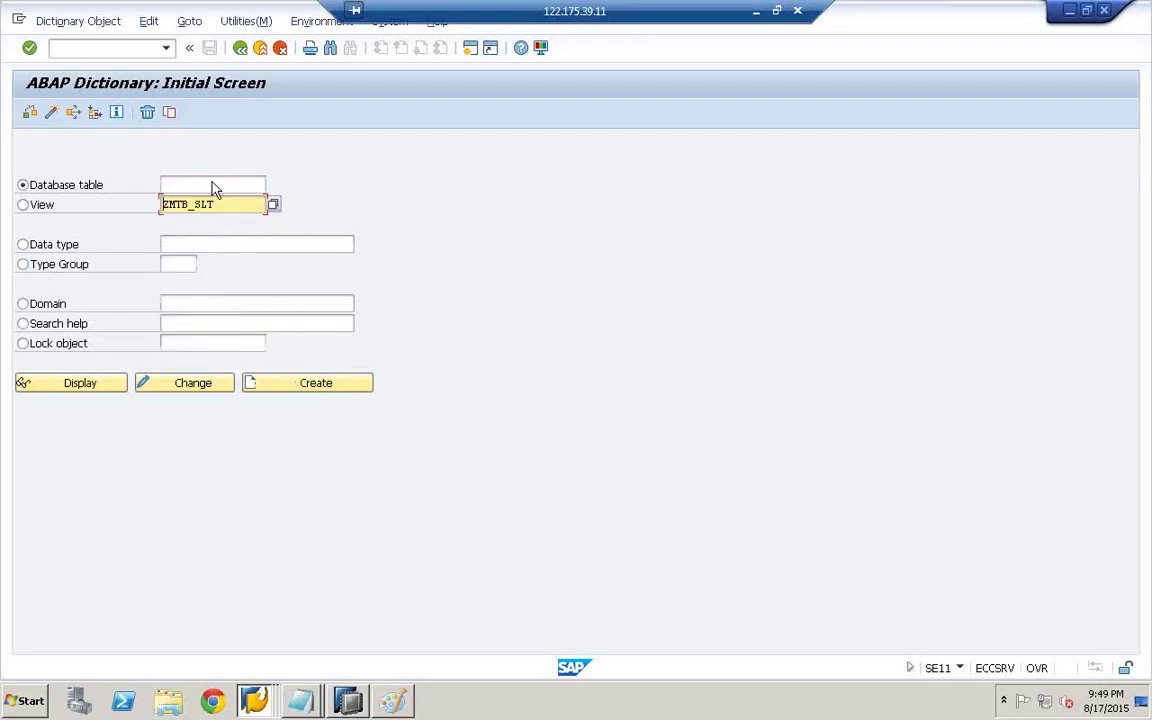
pyautogui.click(212, 186)
pyautogui.hotkey('ctrl', 'v')
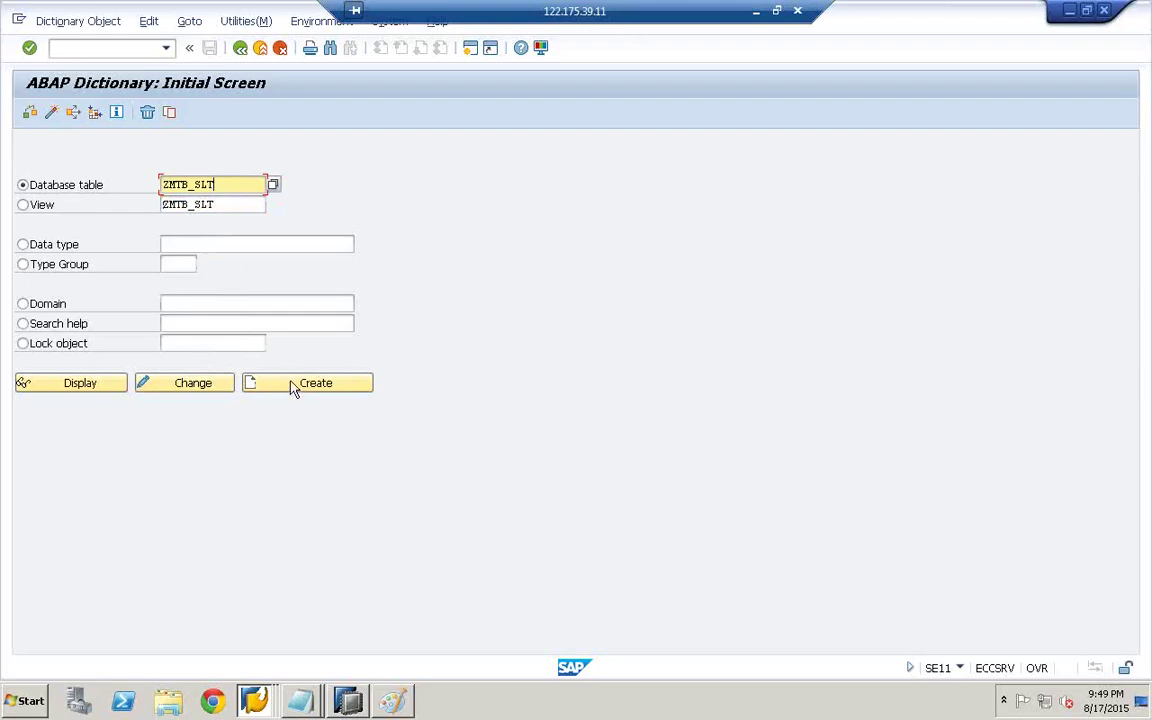
# - Try creating ZMTB_SLT, then append 4 and create table ZMTB_SLT4 instead
pyautogui.click(293, 388)
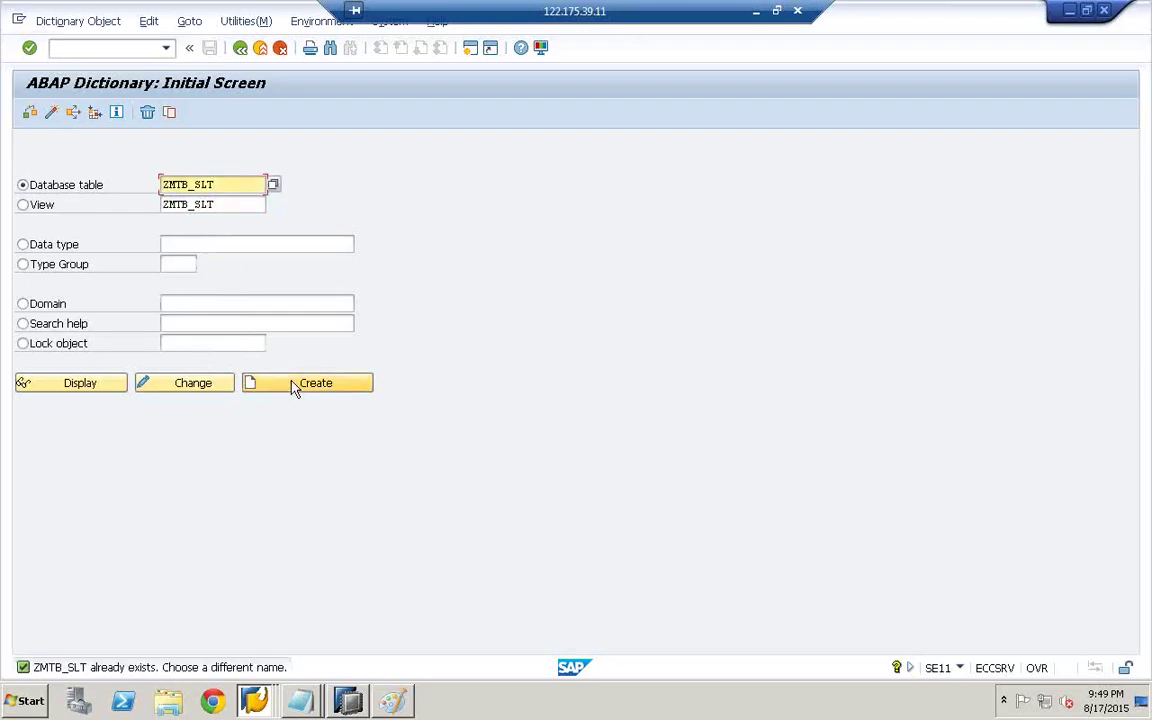
pyautogui.click(234, 184)
pyautogui.write('4')
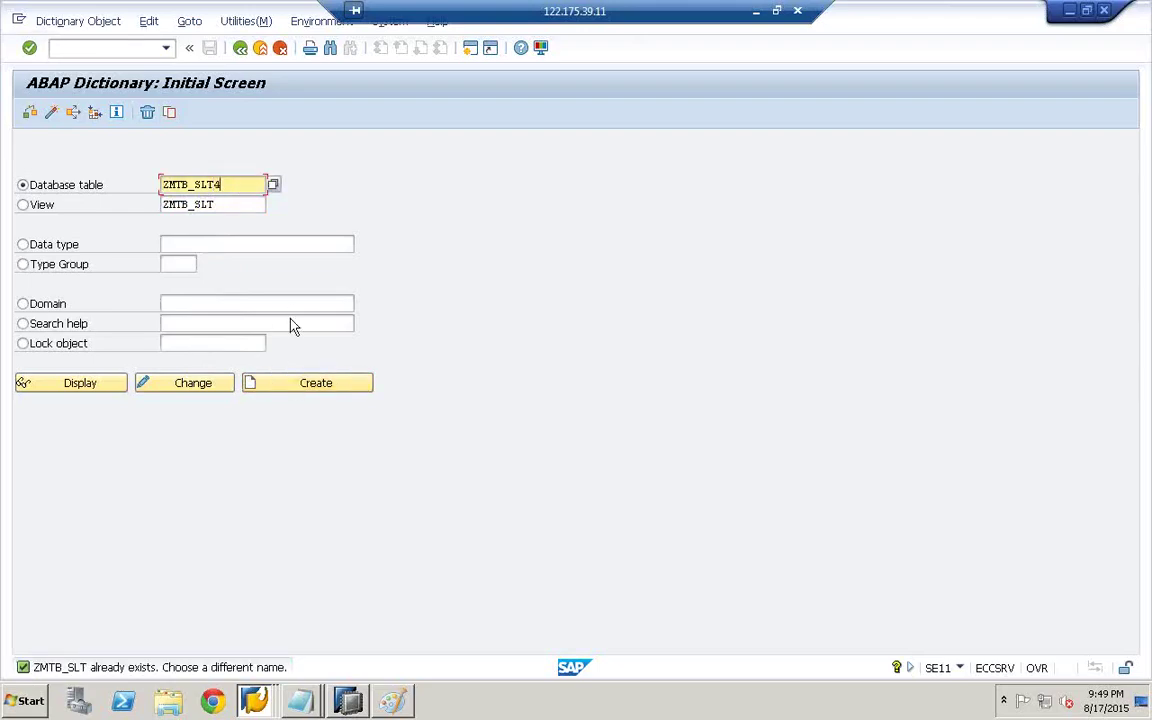
pyautogui.click(300, 390)
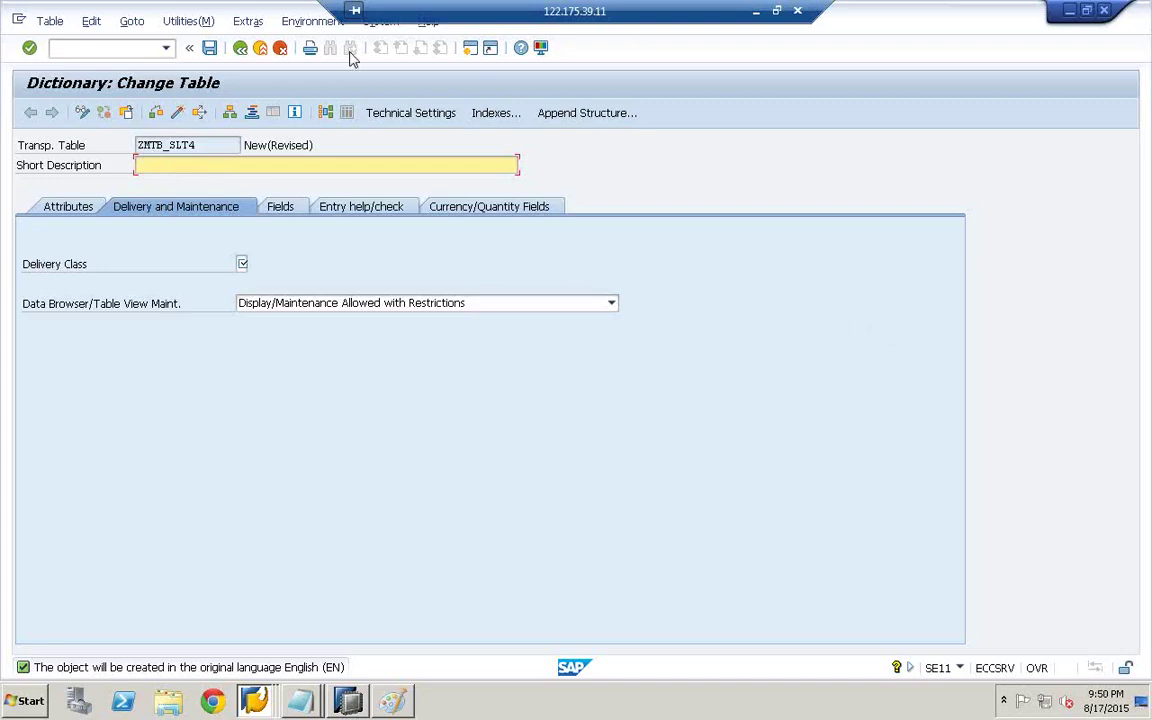
# - Cancel creation of ZMTB_SLT4 and confirm discarding the unsaved table definition
pyautogui.click(209, 50)
pyautogui.click(279, 50)
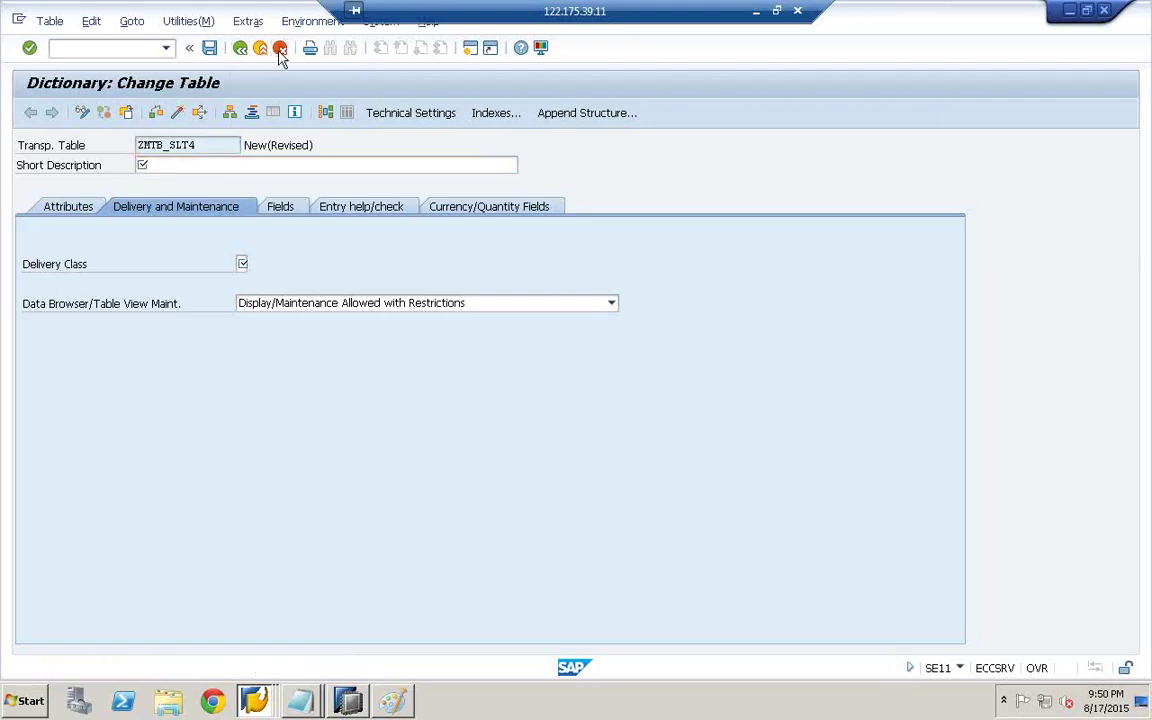
pyautogui.click(257, 374)
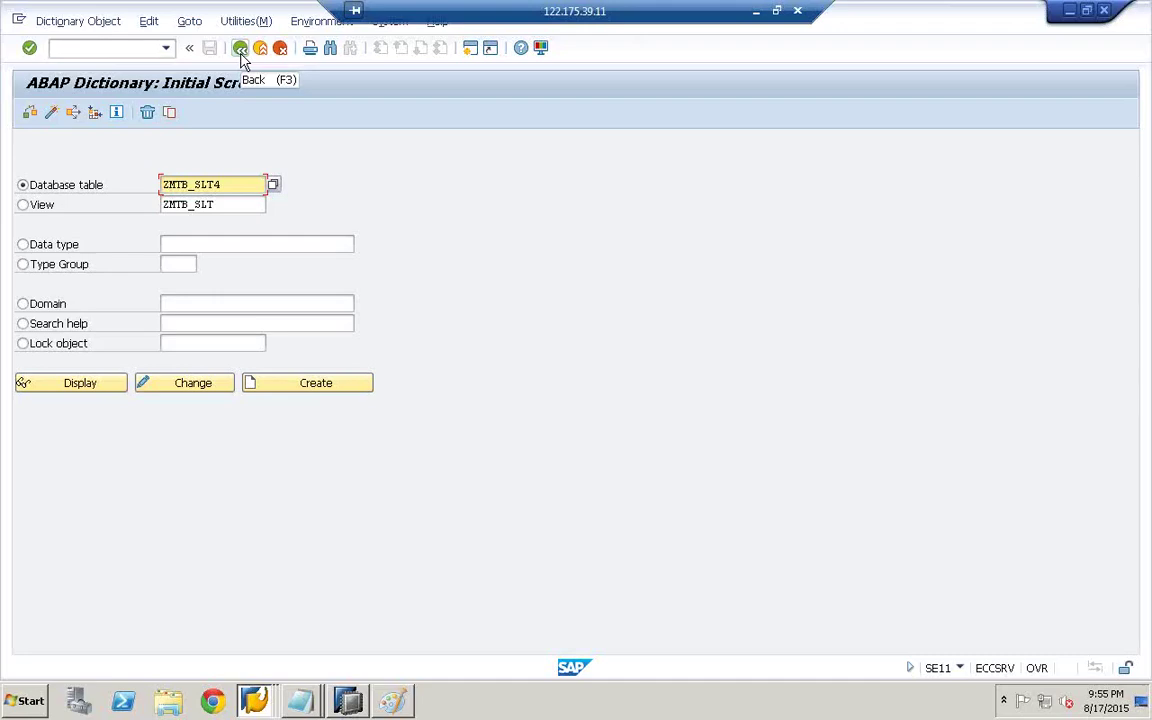
# - Go back from the ABAP Dictionary screen to the SAP Easy Access menu with Back (F3)
pyautogui.click(241, 50)
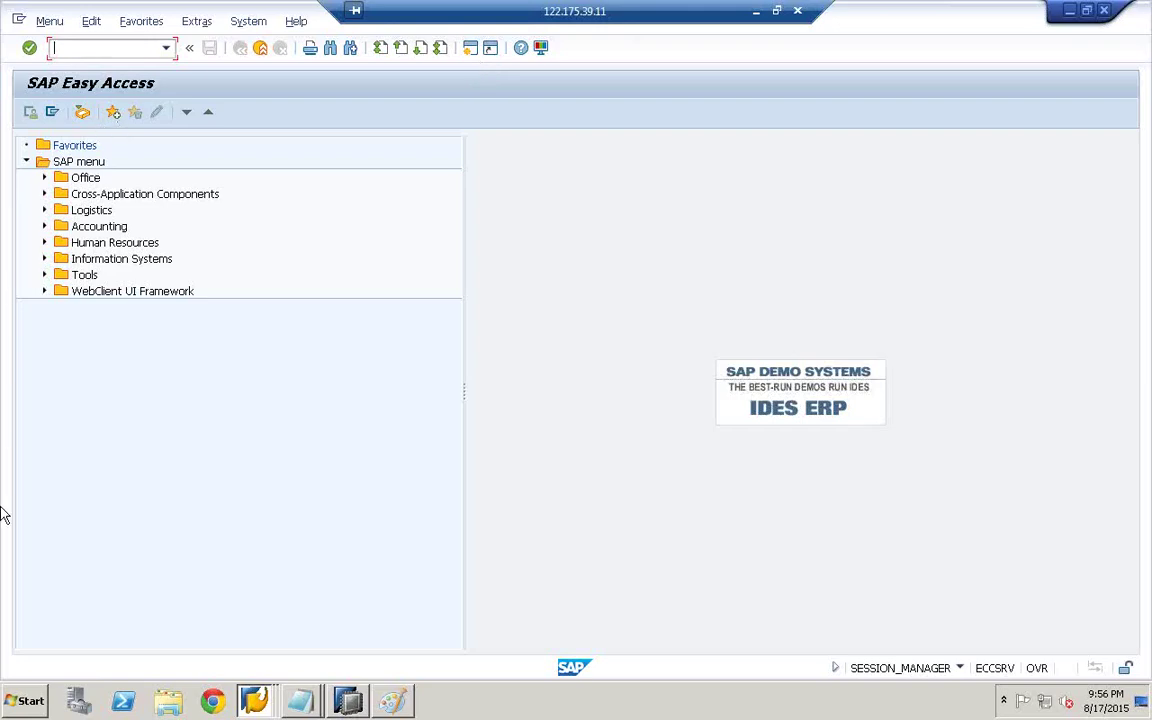
# - Launch MSPAINT from the Start menu search and maximize the Paint window
pyautogui.click(26, 703)
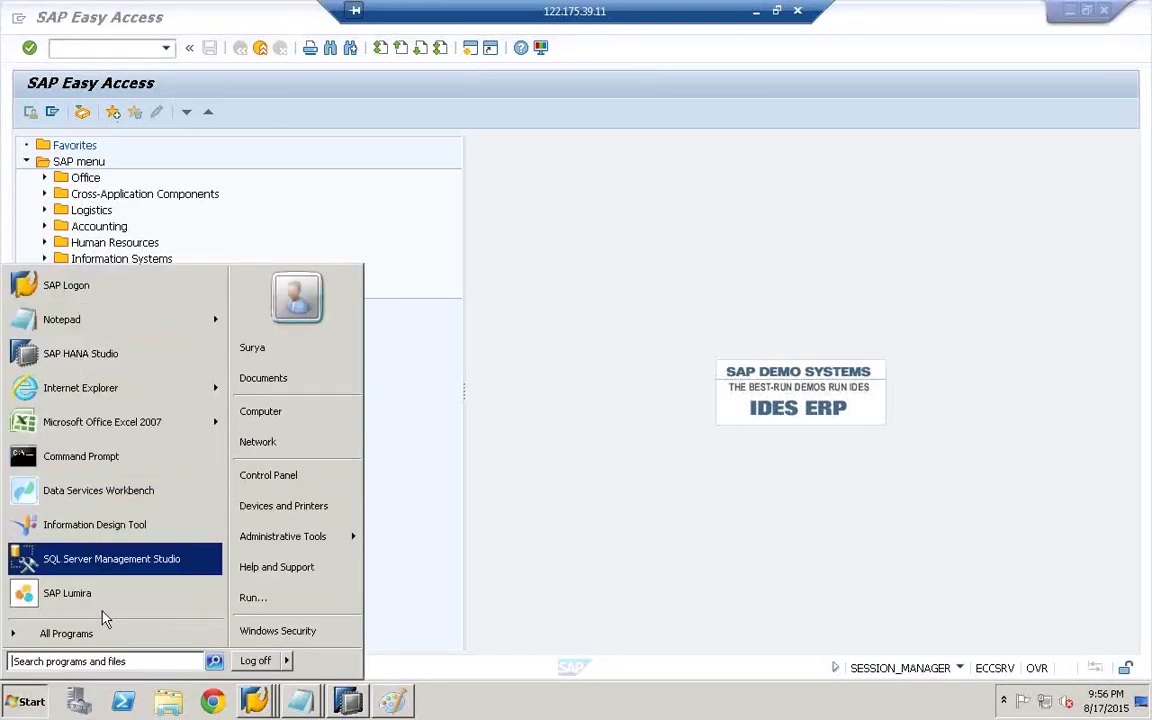
pyautogui.click(96, 660)
pyautogui.write('MSPAINT')
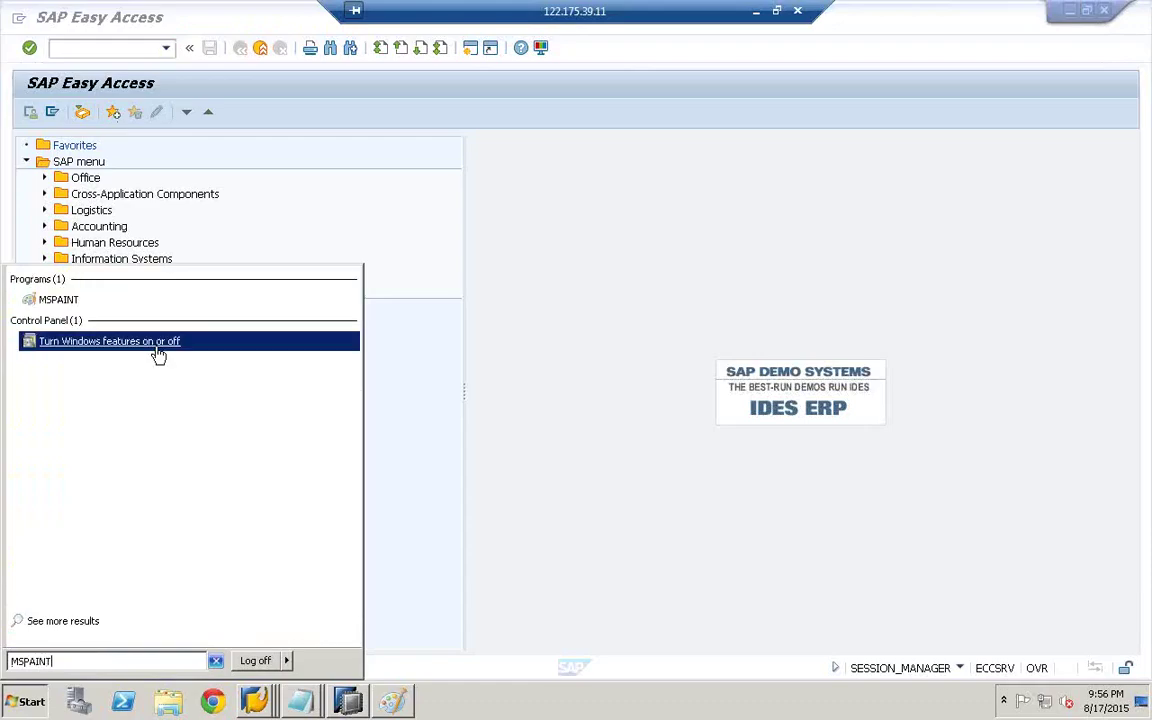
pyautogui.click(46, 299)
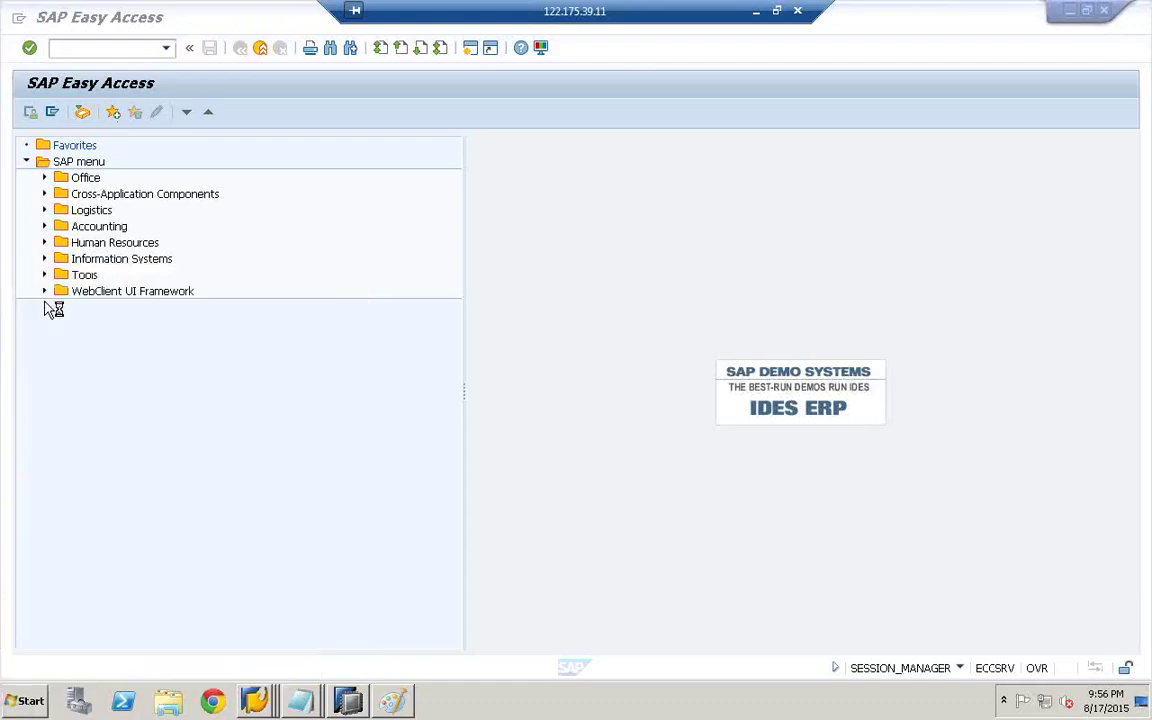
pyautogui.doubleClick(607, 47)
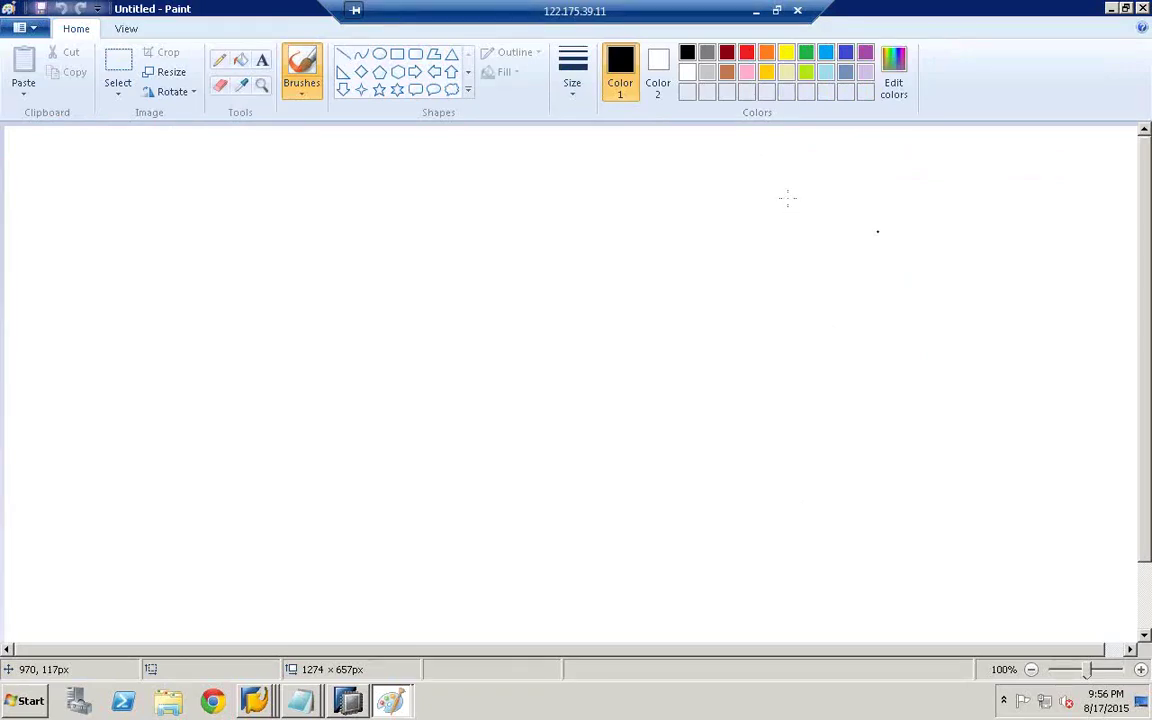
# - Draw a large central box and a top box above it labelled SAP BODS
pyautogui.click(397, 53)
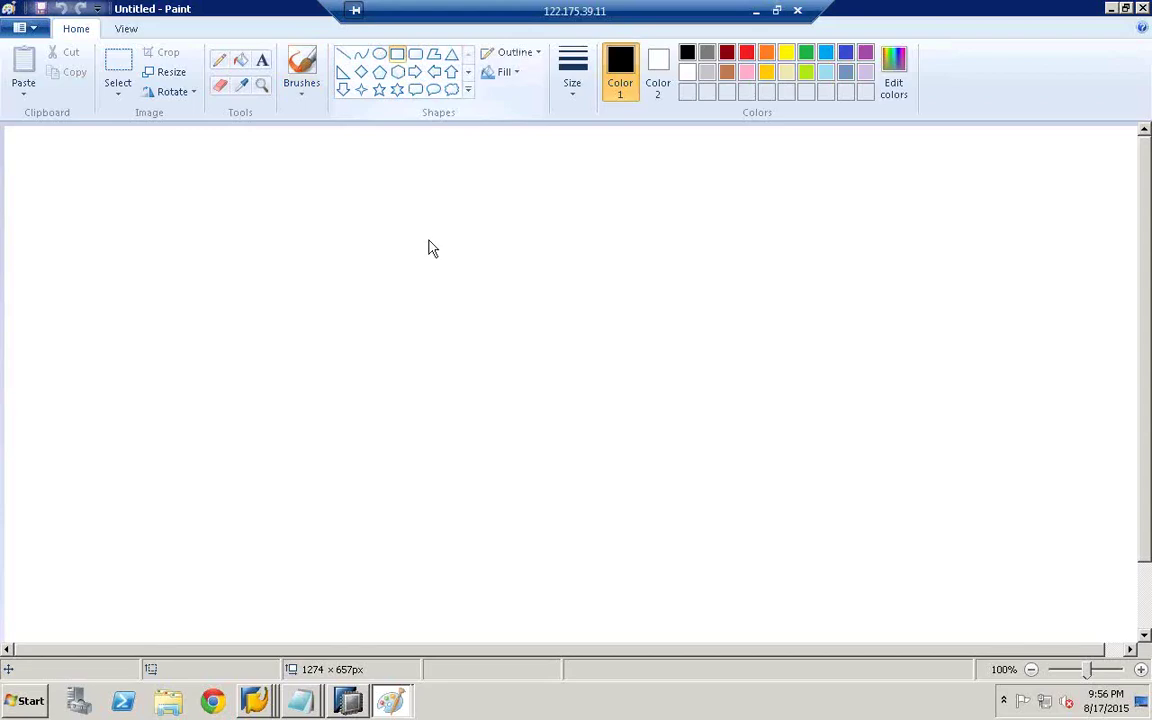
pyautogui.moveTo(385, 275); pyautogui.dragTo(697, 491)
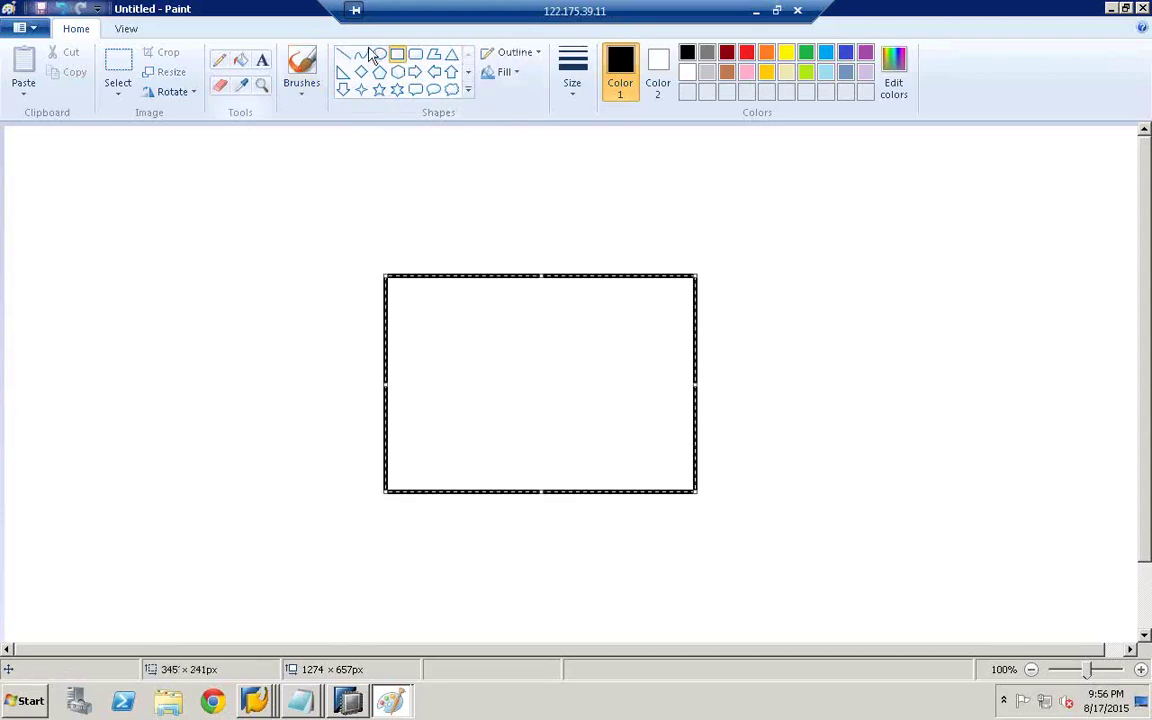
pyautogui.click(398, 55)
pyautogui.moveTo(355, 141); pyautogui.dragTo(646, 198)
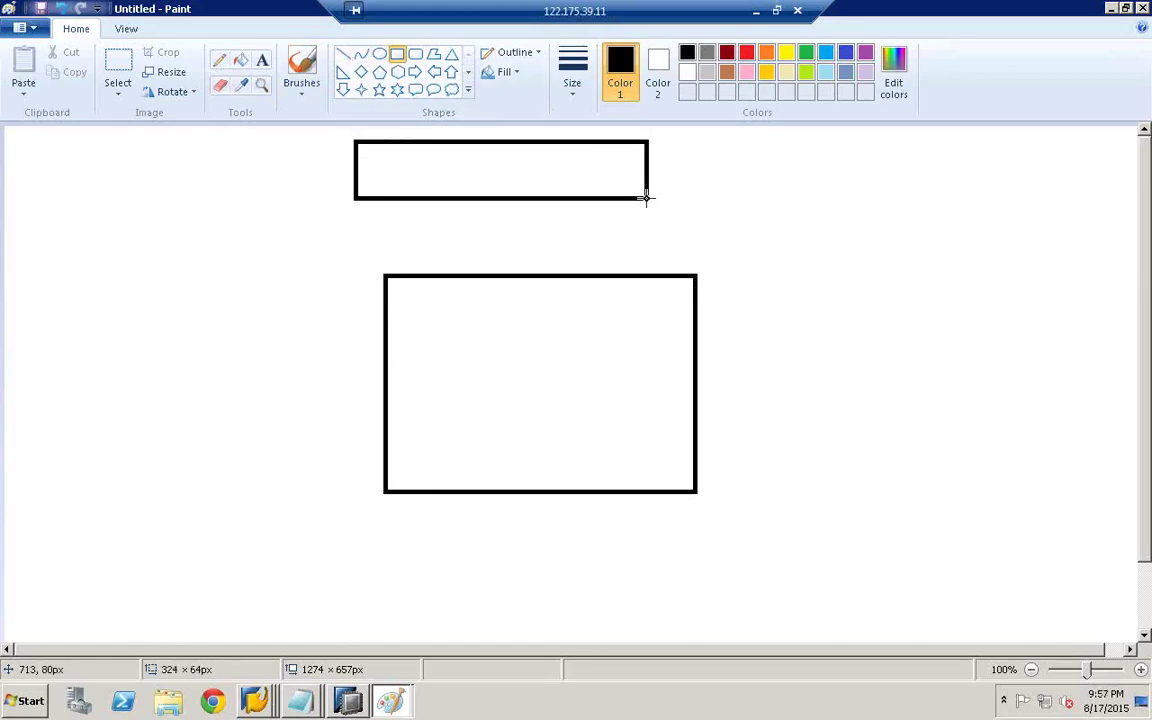
pyautogui.click(262, 60)
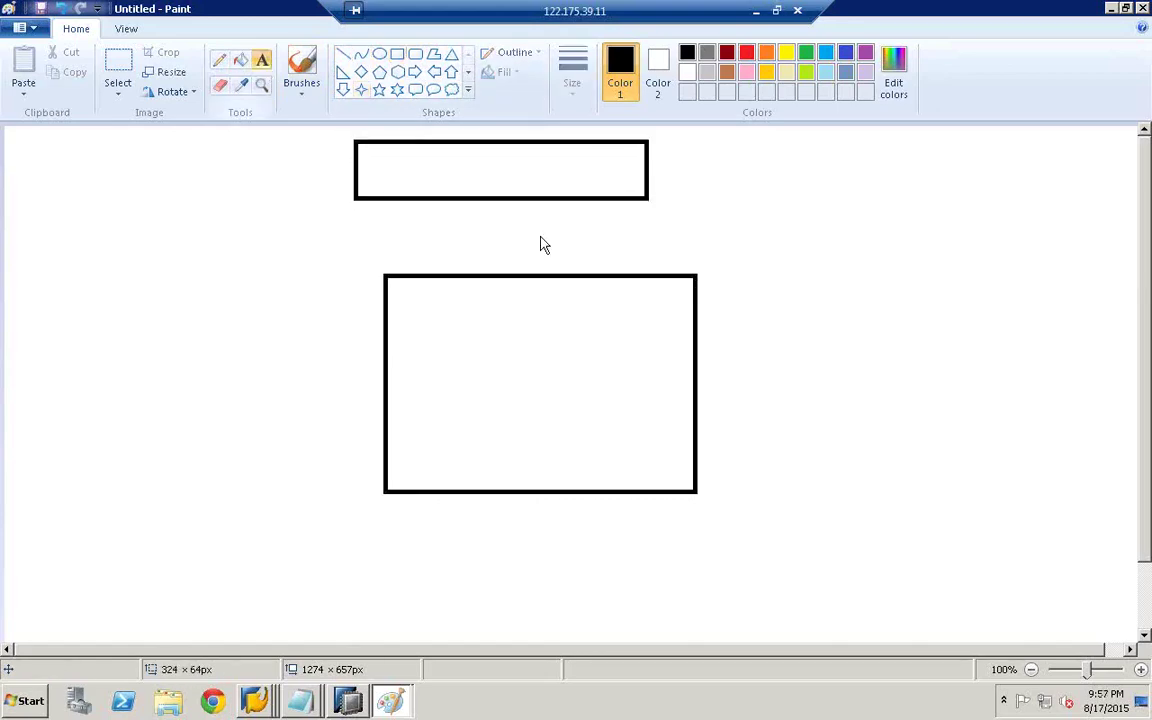
pyautogui.click(399, 175)
pyautogui.write('SA')
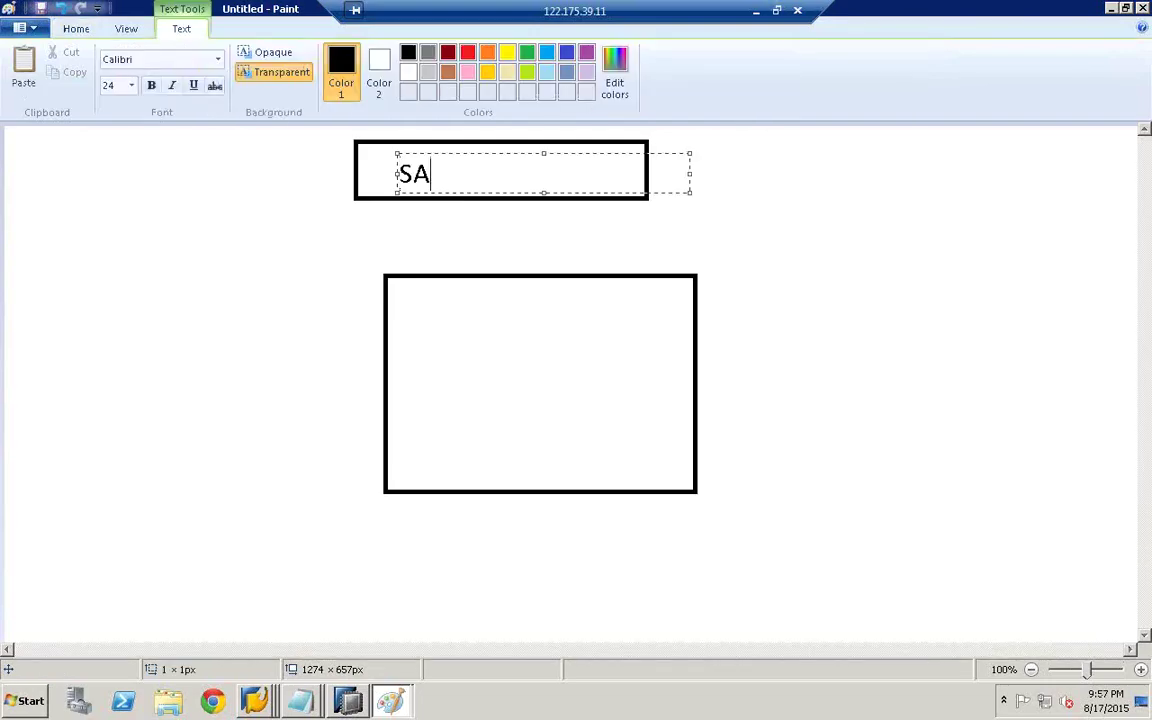
pyautogui.write('P BODS')
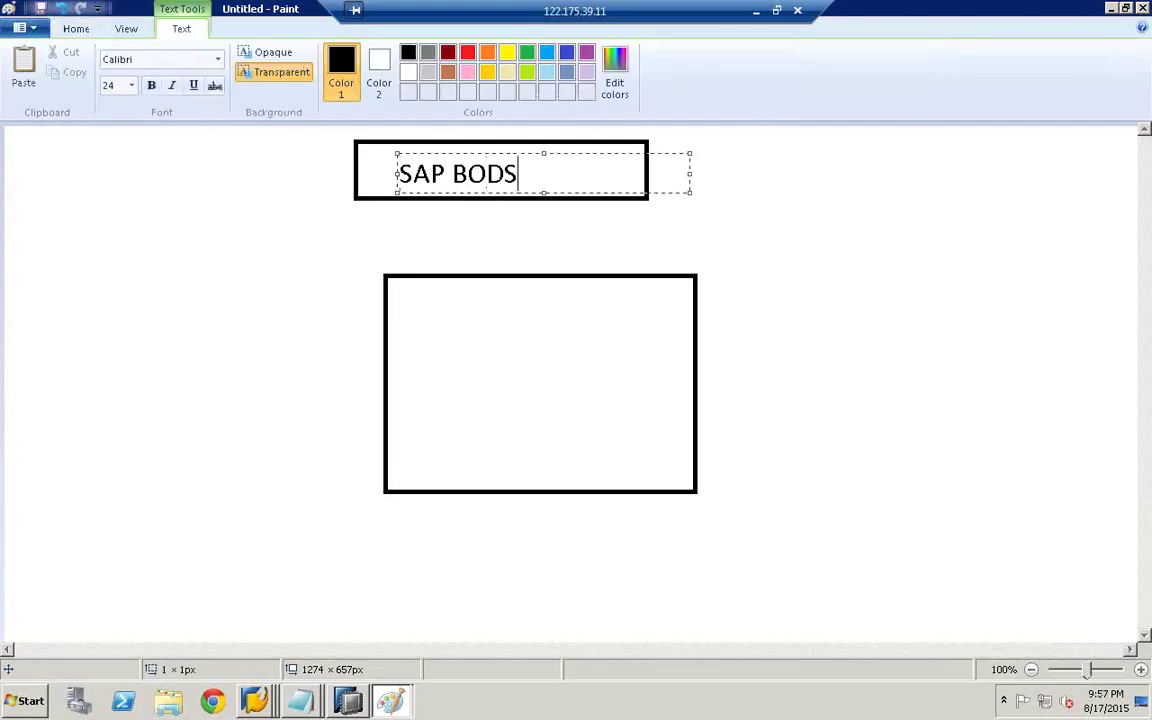
pyautogui.click(378, 205)
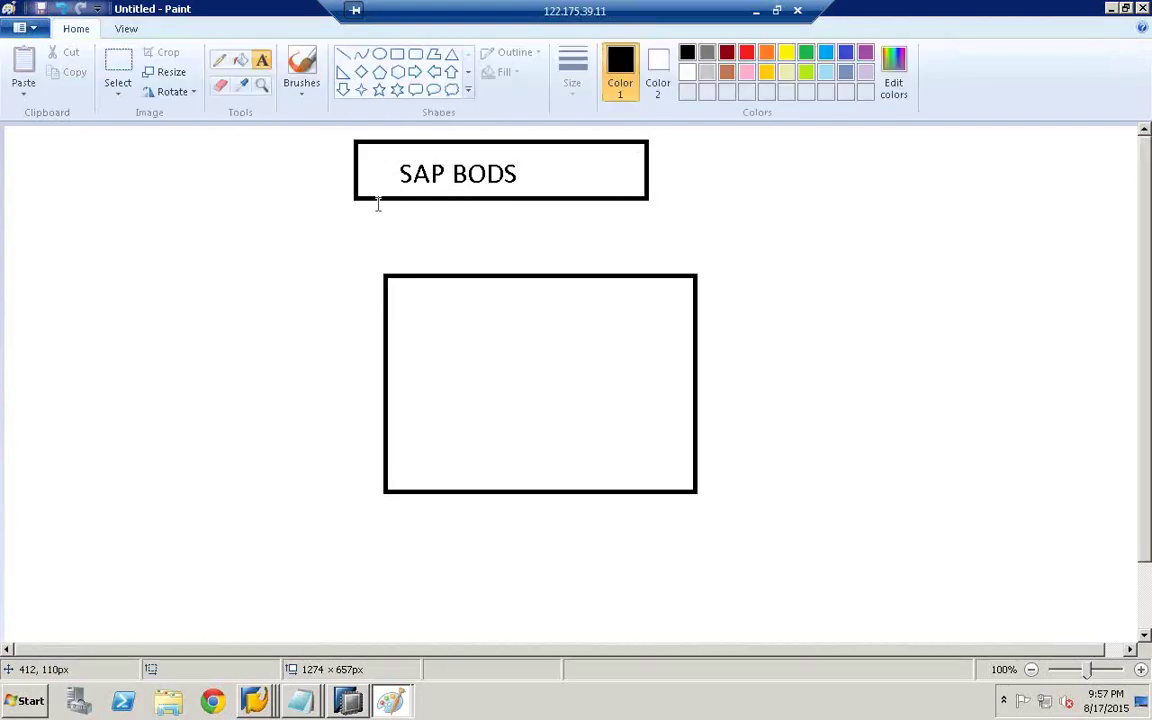
# - Add a JOB SERVER box near the top of the large box
pyautogui.click(397, 54)
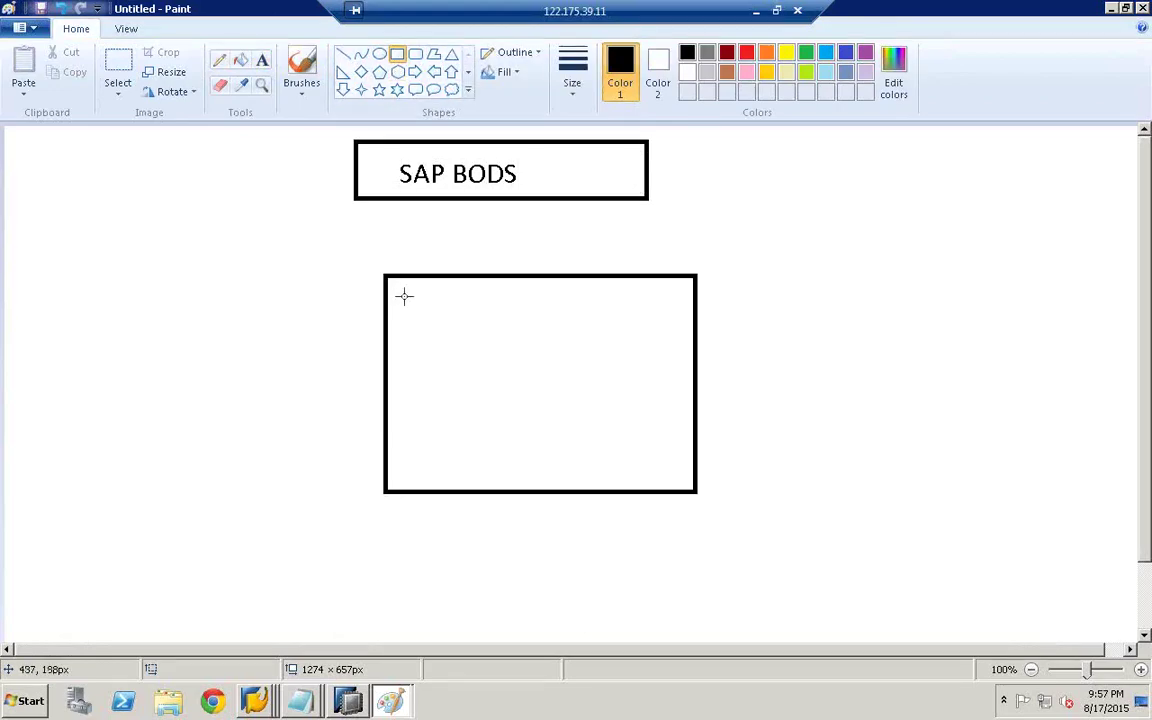
pyautogui.moveTo(400, 296); pyautogui.dragTo(632, 332)
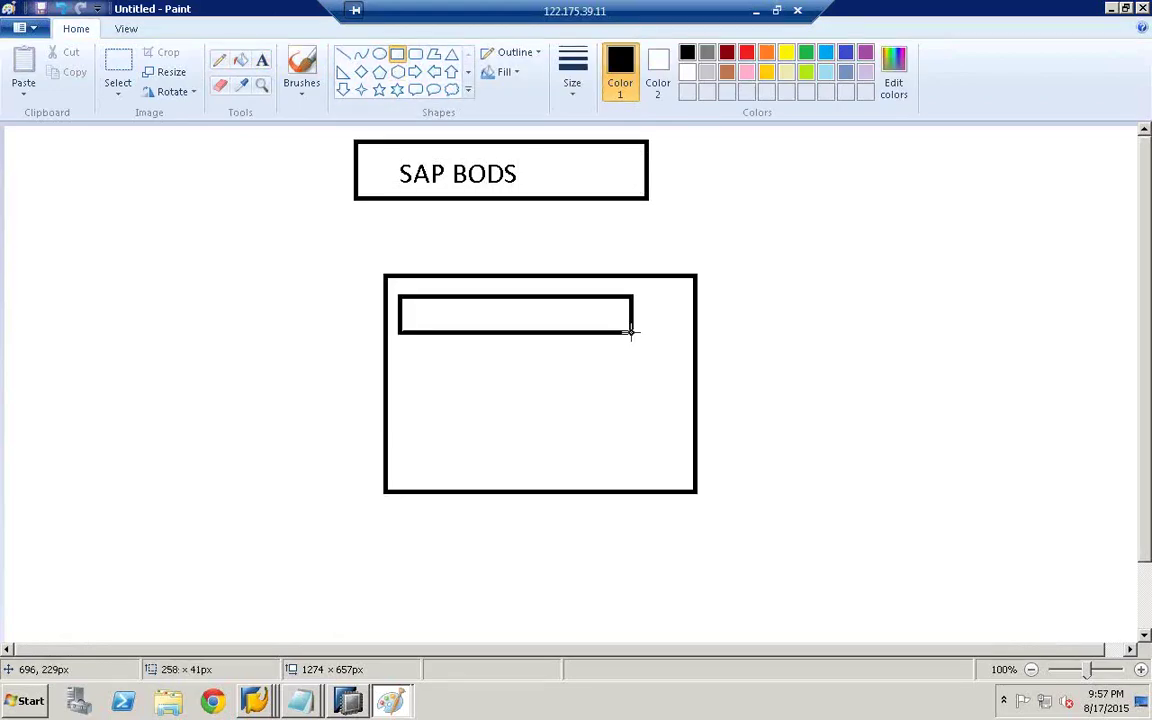
pyautogui.click(262, 61)
pyautogui.click(434, 318)
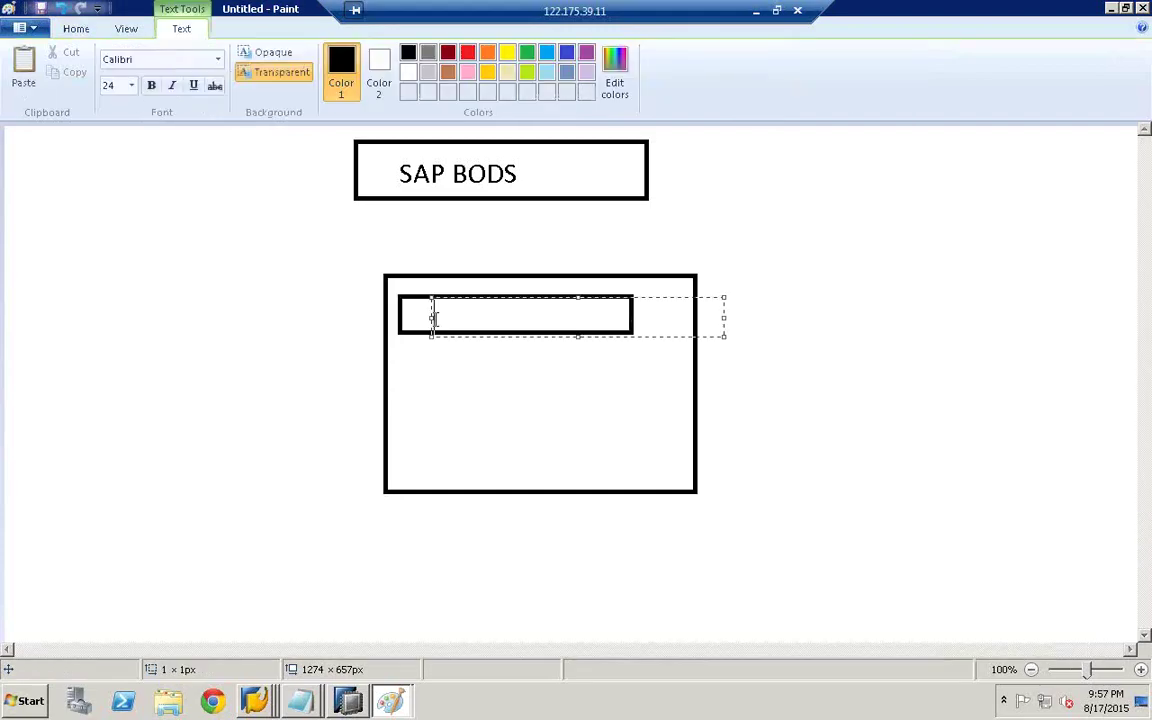
pyautogui.write('JOB SERVER')
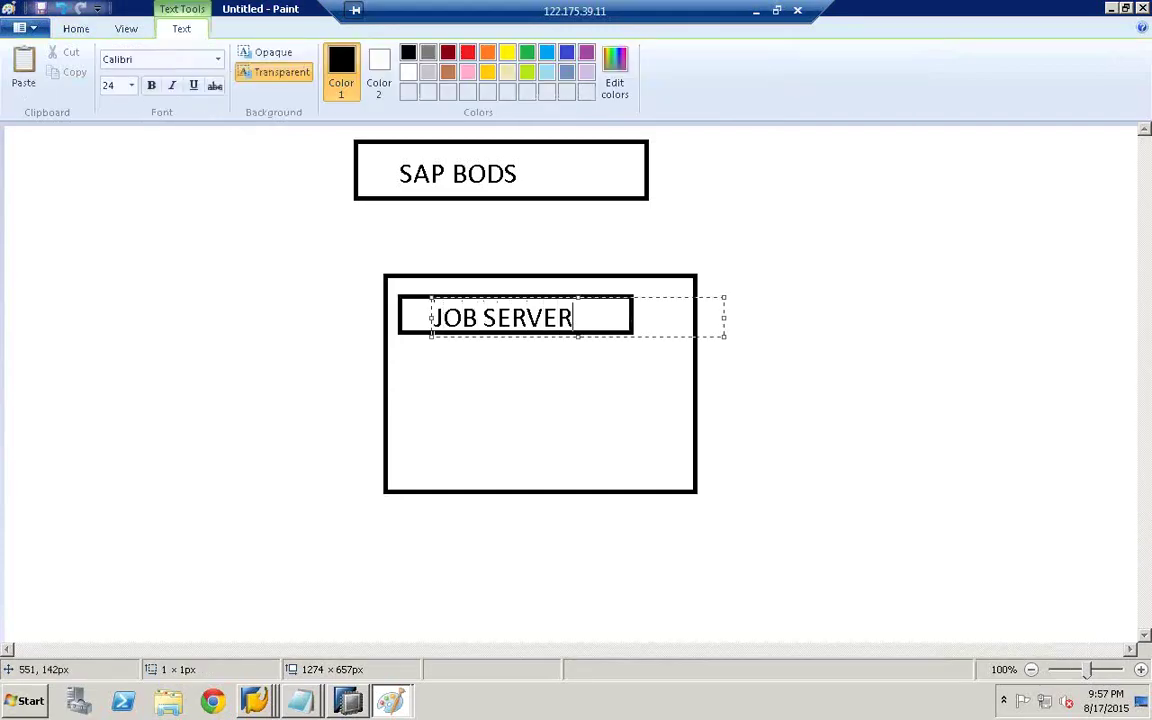
pyautogui.click(516, 291)
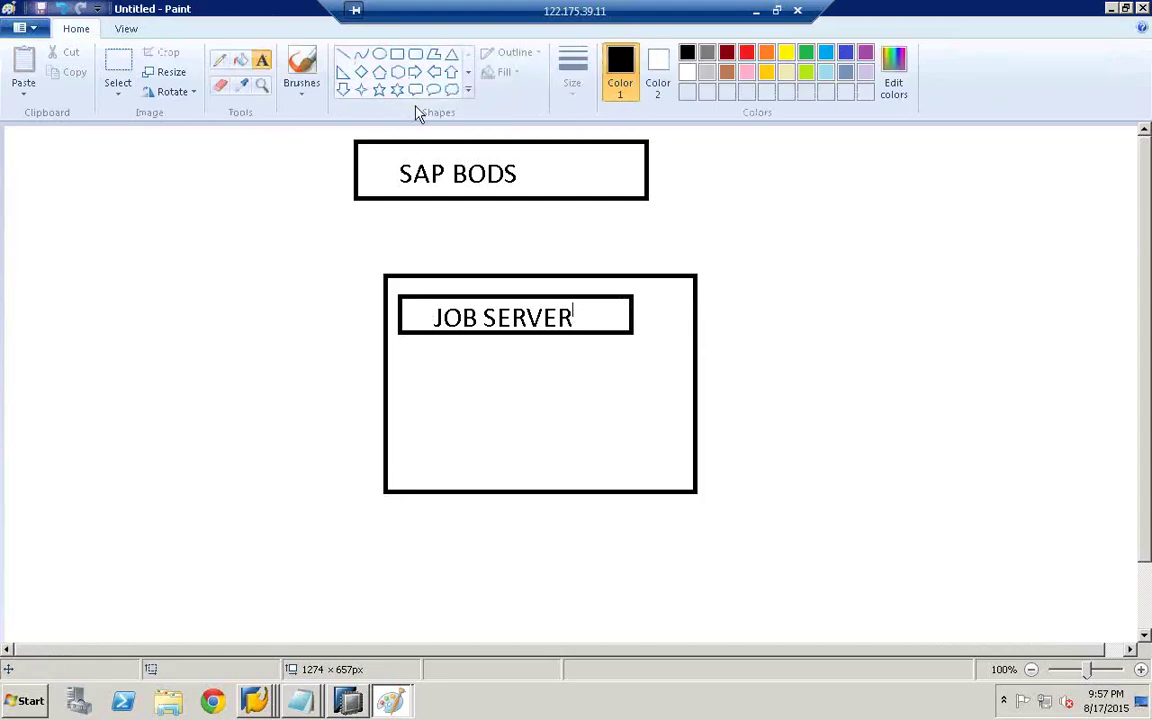
# - Add a REPO strip along the bottom of the large box
pyautogui.click(397, 55)
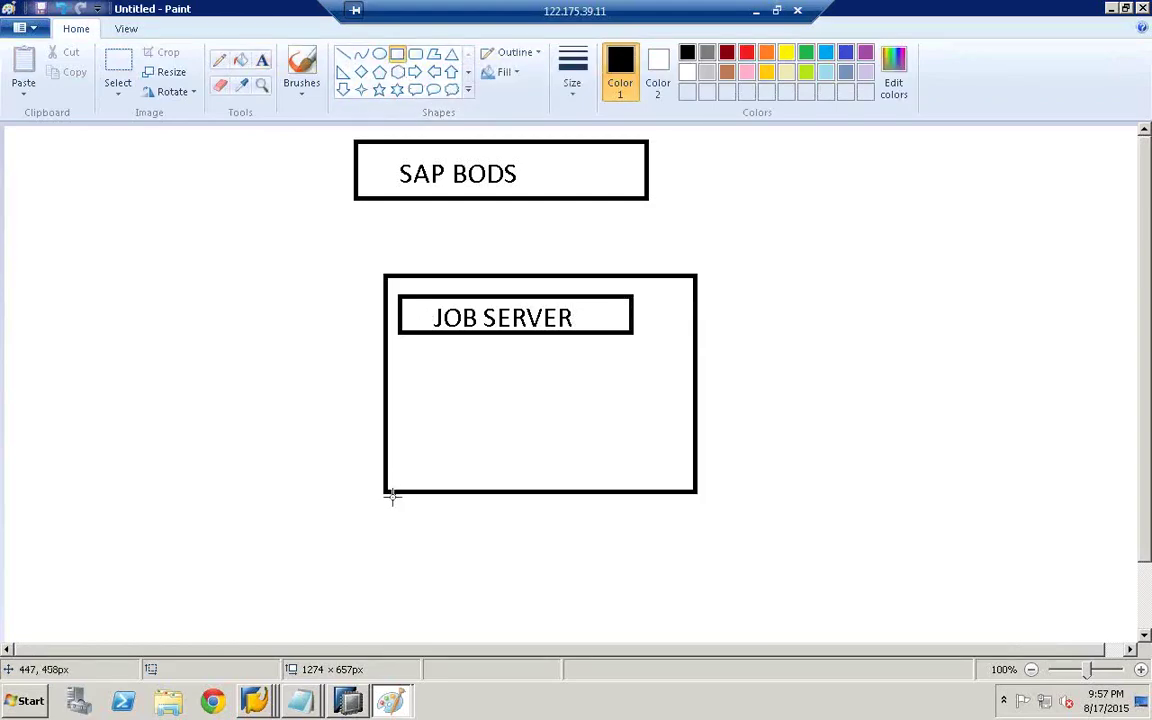
pyautogui.moveTo(385, 491); pyautogui.dragTo(699, 532)
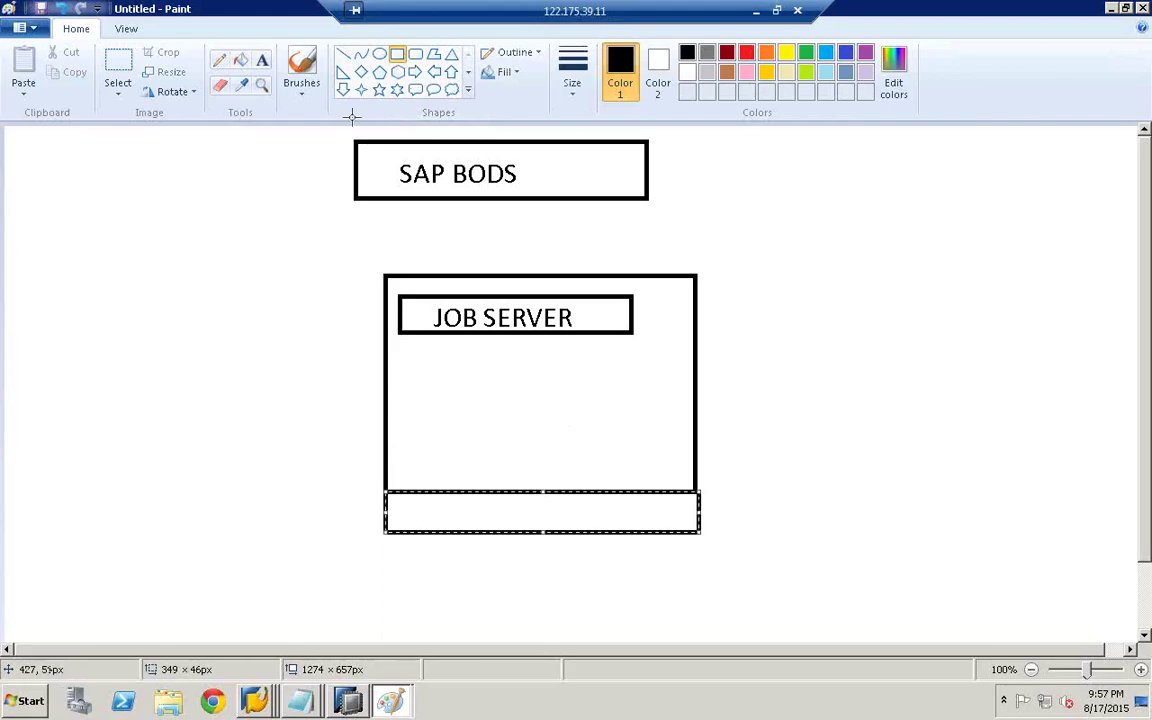
pyautogui.click(262, 60)
pyautogui.click(498, 483)
pyautogui.write('REPO')
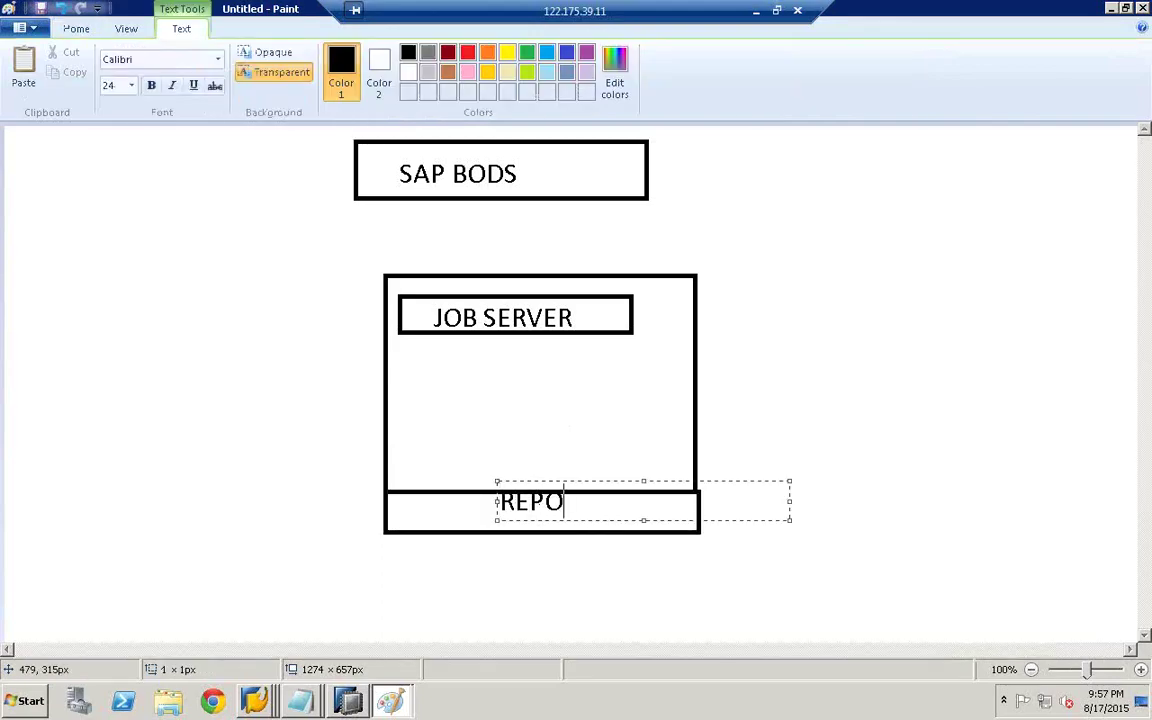
pyautogui.click(440, 410)
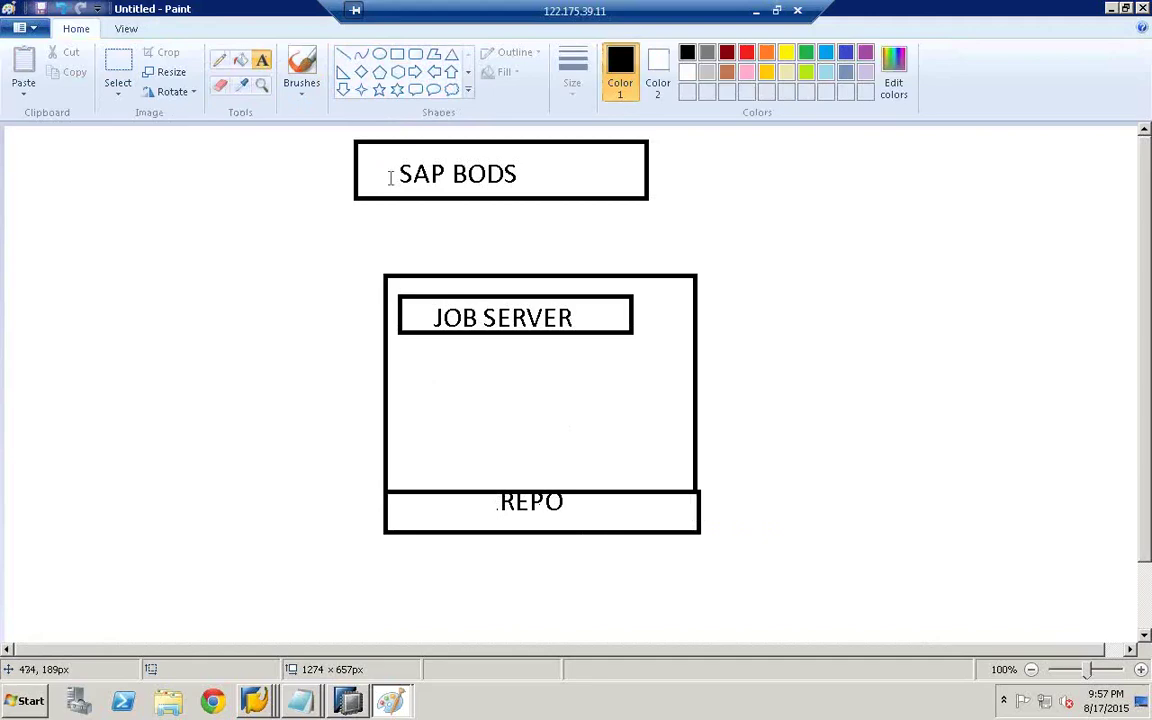
pyautogui.click(397, 53)
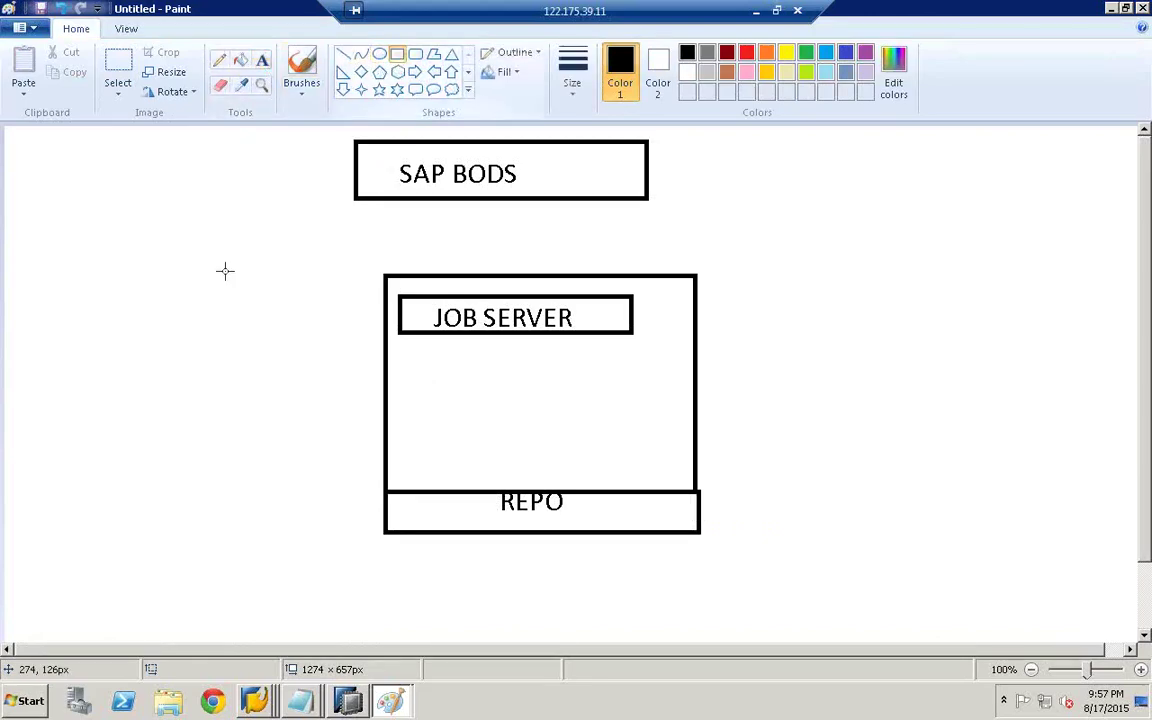
# - Draw an ECC box on the left and a HANA box on the right, with labels
pyautogui.moveTo(87, 298); pyautogui.dragTo(257, 386)
pyautogui.moveTo(751, 289); pyautogui.dragTo(937, 386)
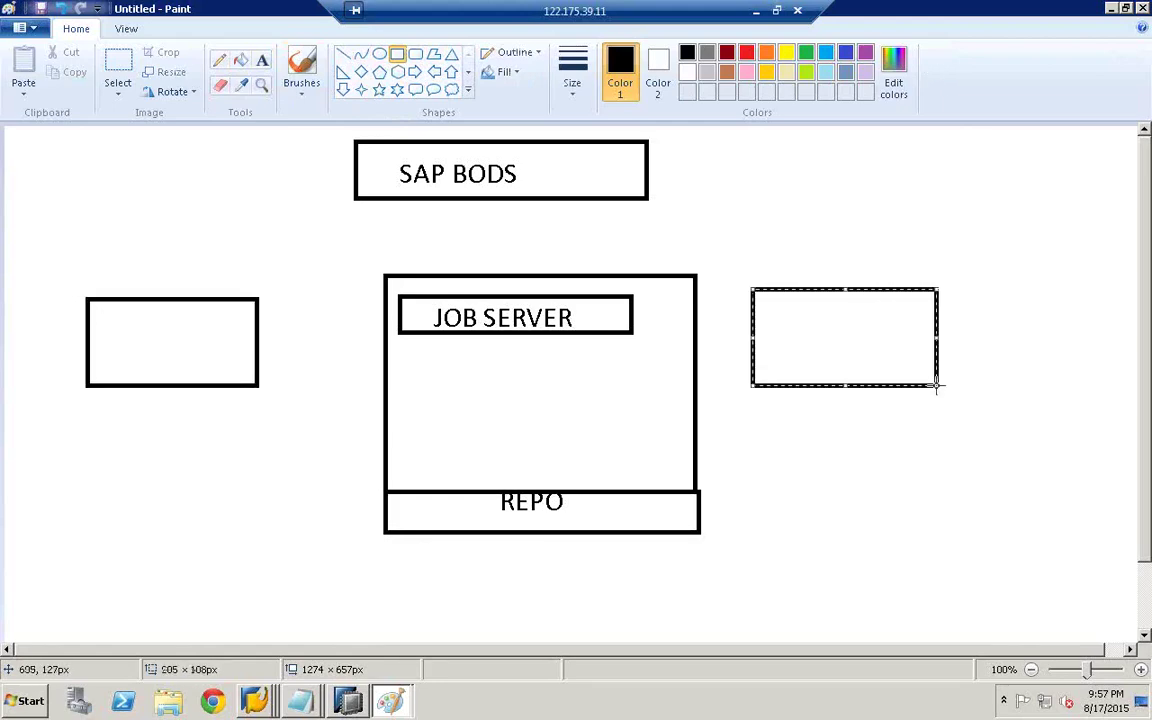
pyautogui.click(261, 60)
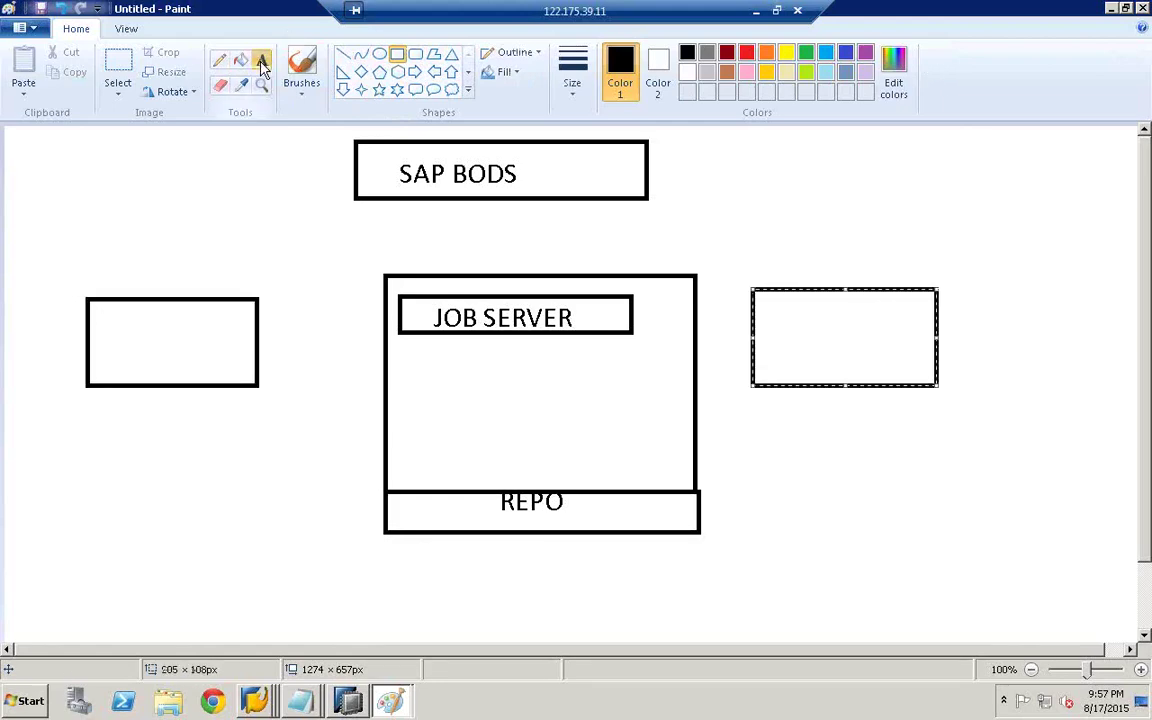
pyautogui.click(127, 273)
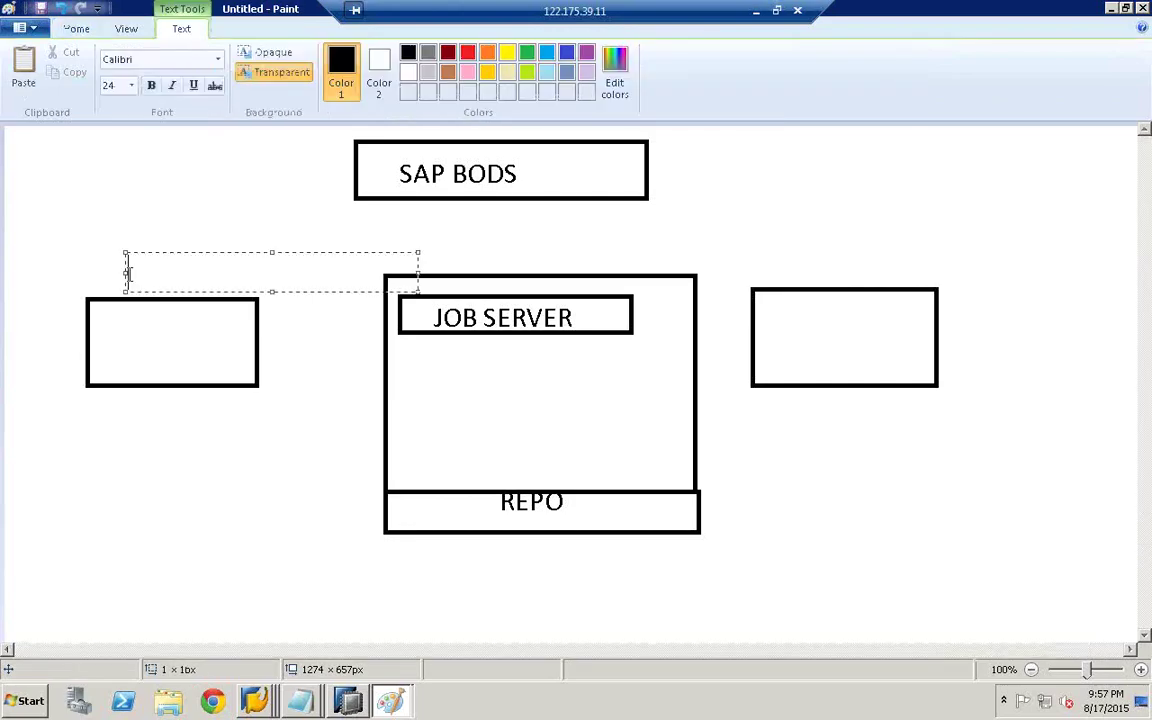
pyautogui.write('ECC')
pyautogui.click(617, 208)
pyautogui.click(771, 242)
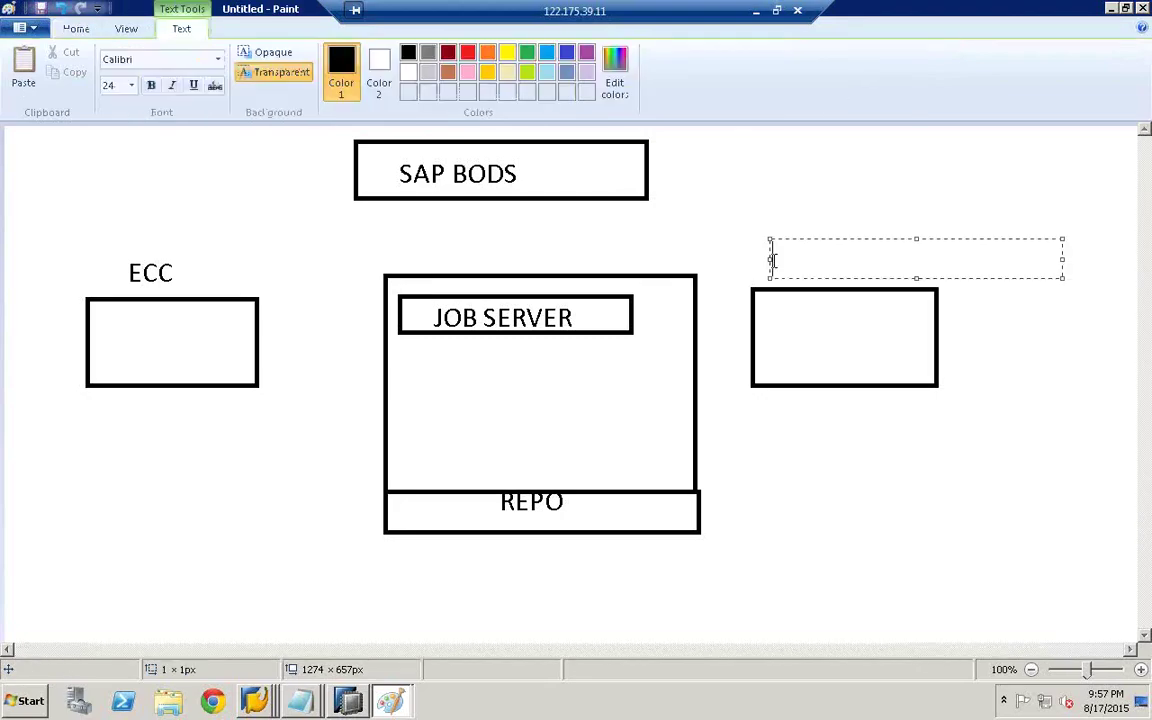
pyautogui.write('HANA')
pyautogui.click(745, 265)
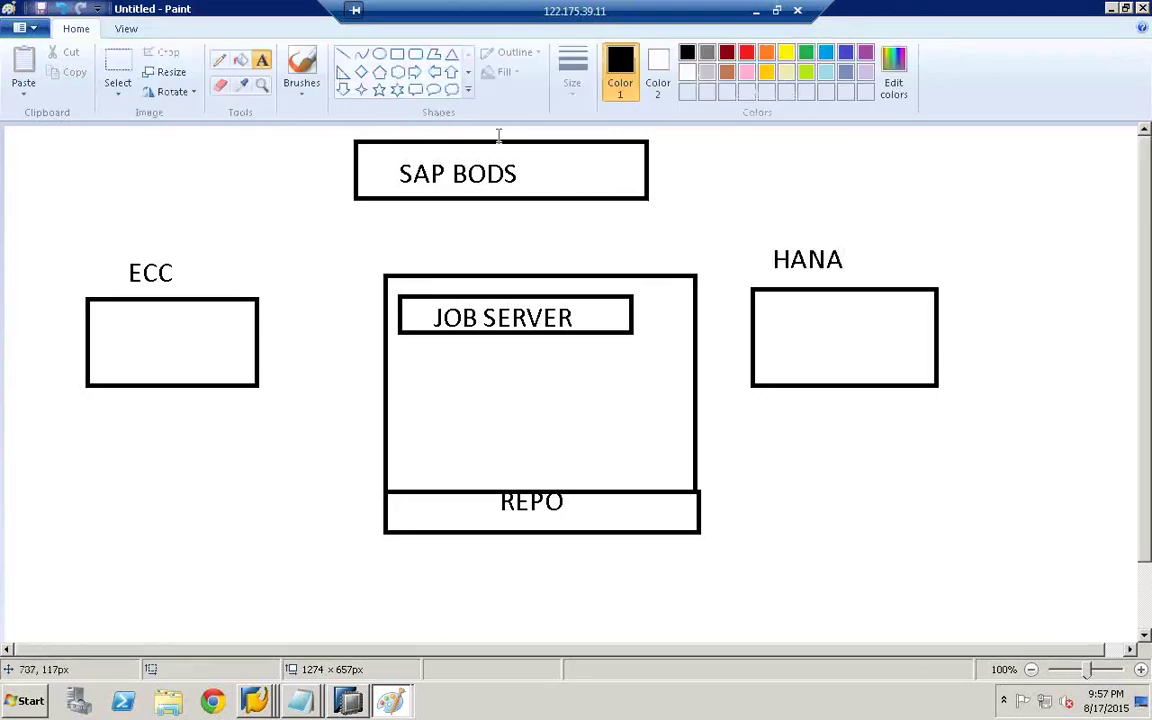
# - Draw right arrows from ECC to the large box and from the large box to HANA
pyautogui.click(415, 72)
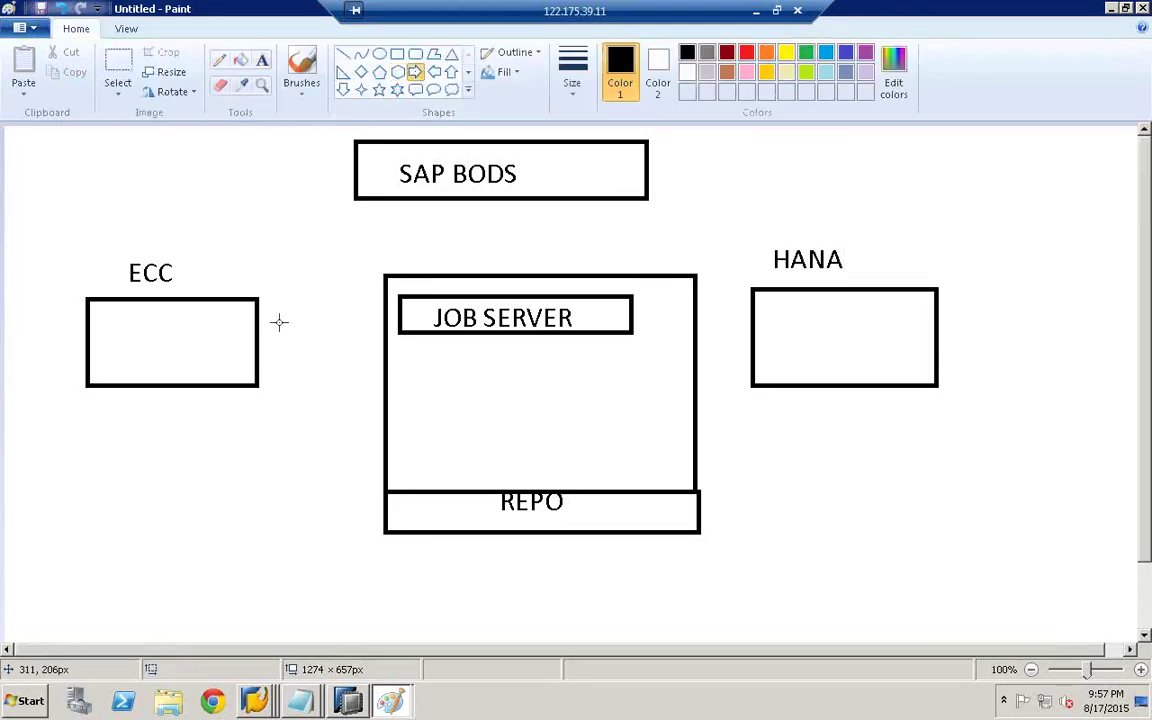
pyautogui.moveTo(277, 321); pyautogui.dragTo(366, 364)
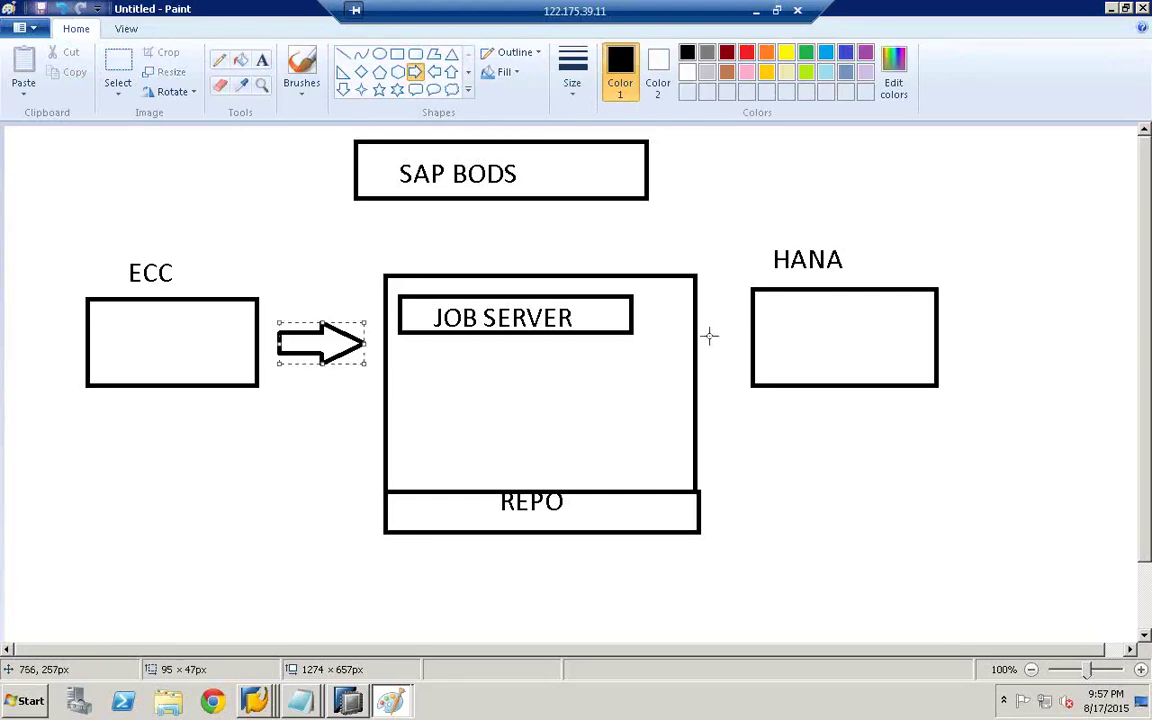
pyautogui.moveTo(696, 318); pyautogui.dragTo(754, 370)
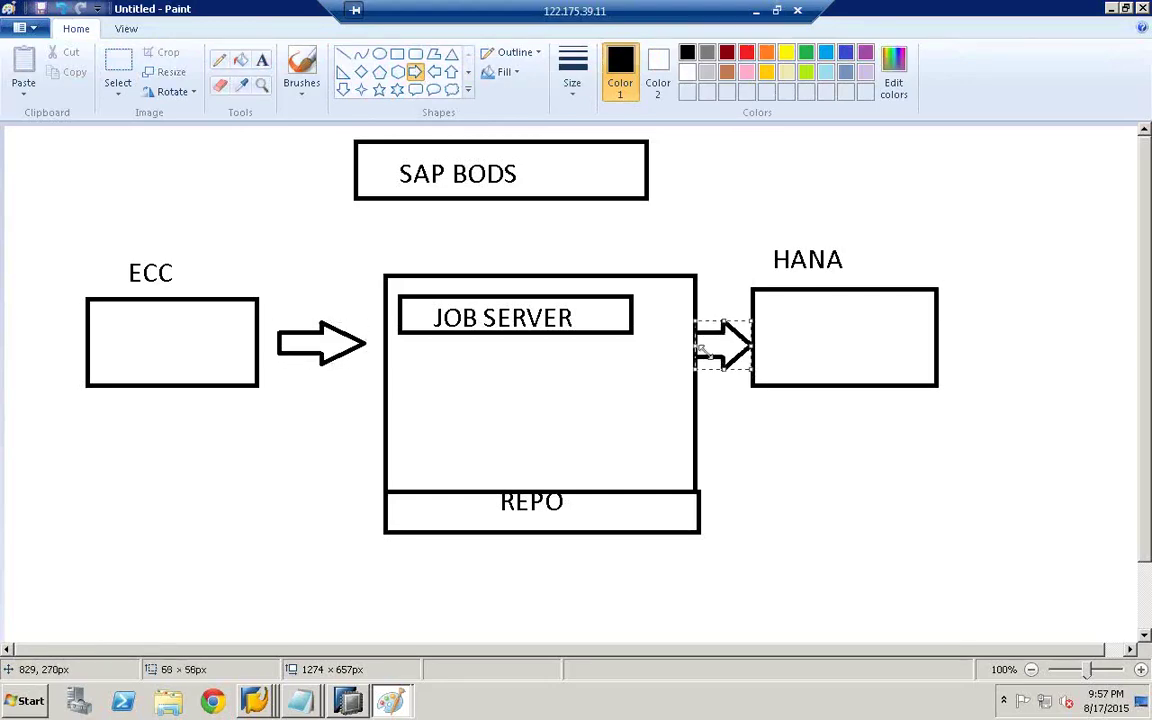
pyautogui.click(447, 208)
# - Label the large box BODS
pyautogui.click(259, 61)
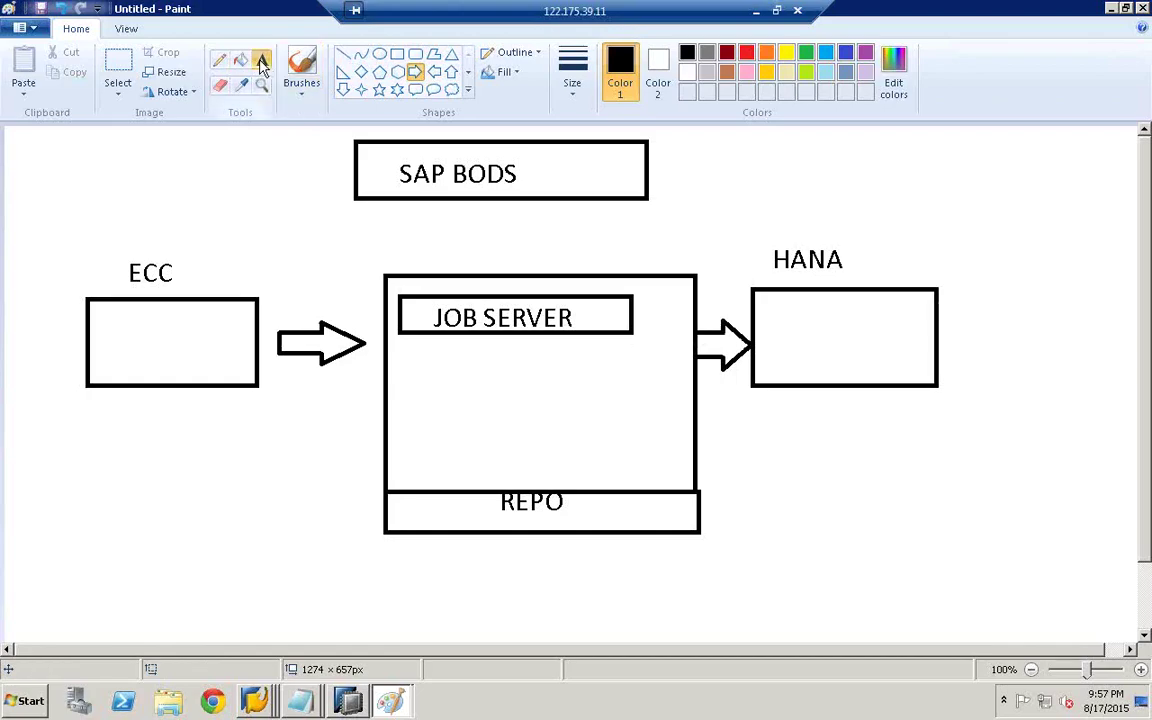
pyautogui.click(482, 247)
pyautogui.write('BODS')
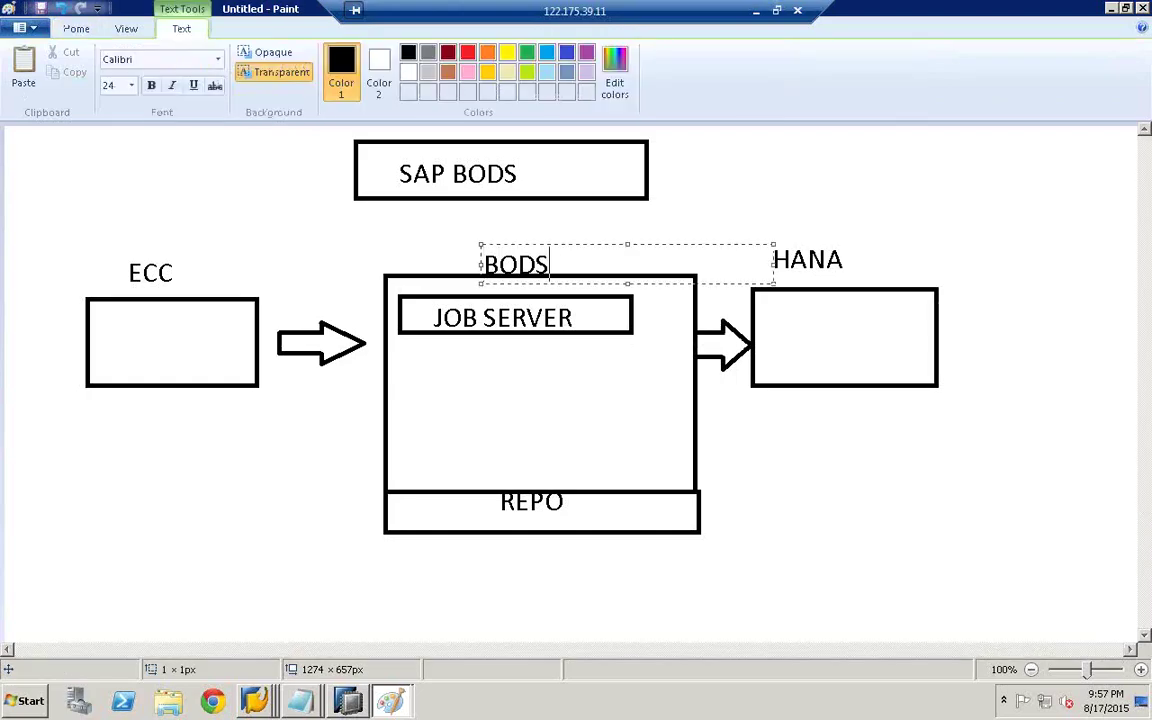
pyautogui.click(470, 254)
pyautogui.click(219, 60)
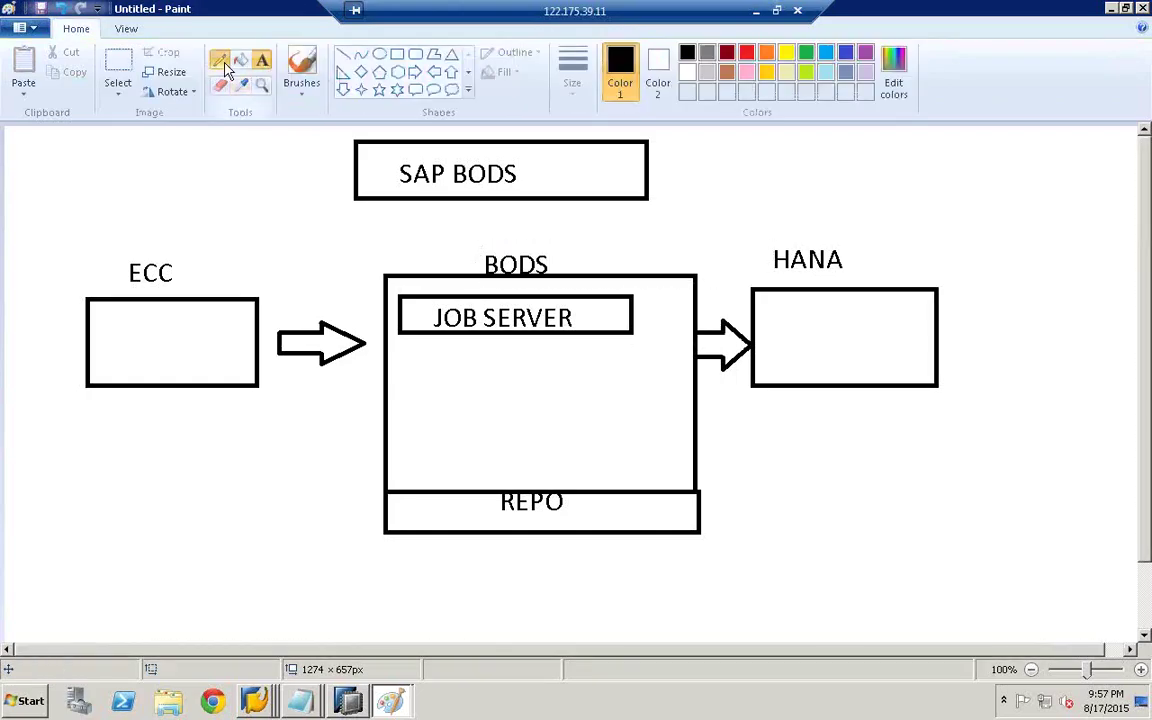
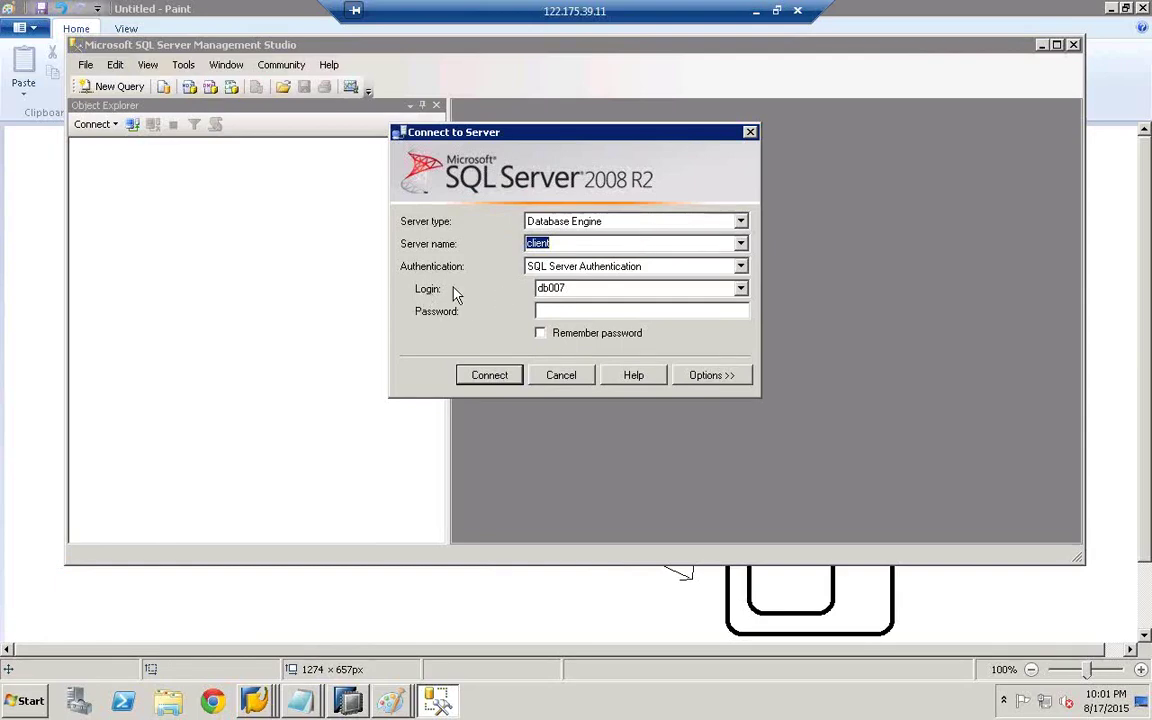
# - Connect to server client as SQL login db200 with its password, then maximise the window
pyautogui.doubleClick(575, 287)
pyautogui.press('BackSpace')
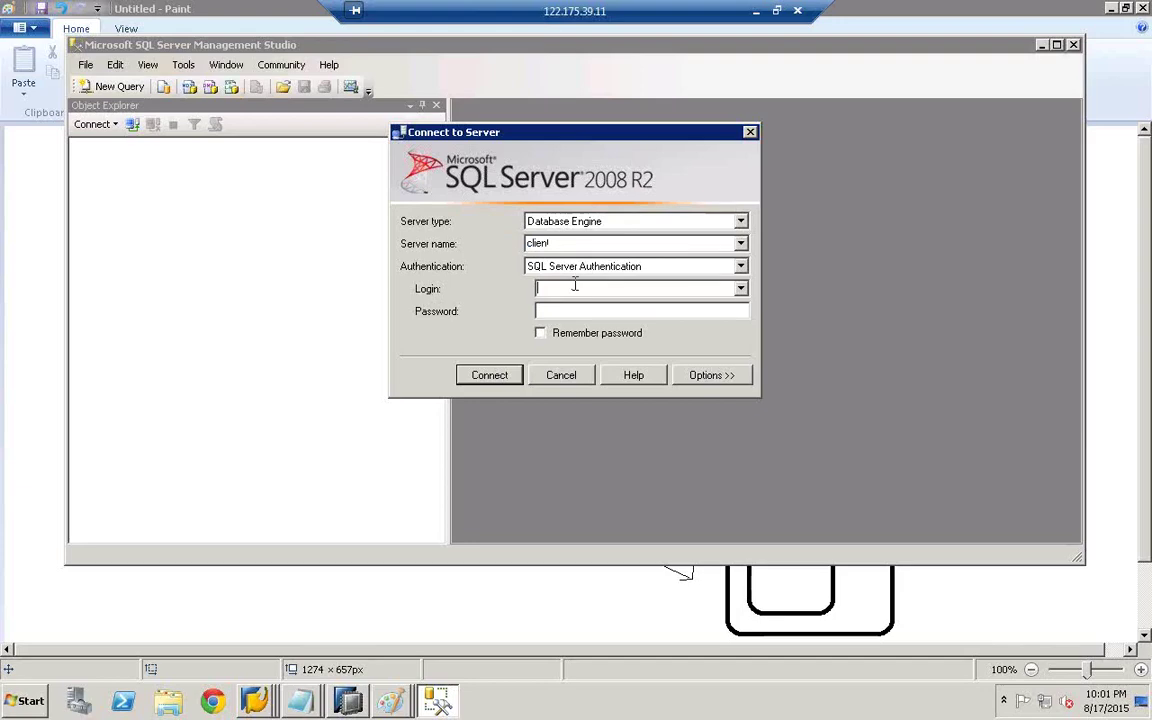
pyautogui.write('DB')
pyautogui.press('BackSpace')
pyautogui.press('BackSpace')
pyautogui.press('BackSpace')
pyautogui.press('BackSpace')
pyautogui.press('BackSpace')
pyautogui.write('db200')
pyautogui.press('Tab')
pyautogui.write('*')
pyautogui.click(489, 376)
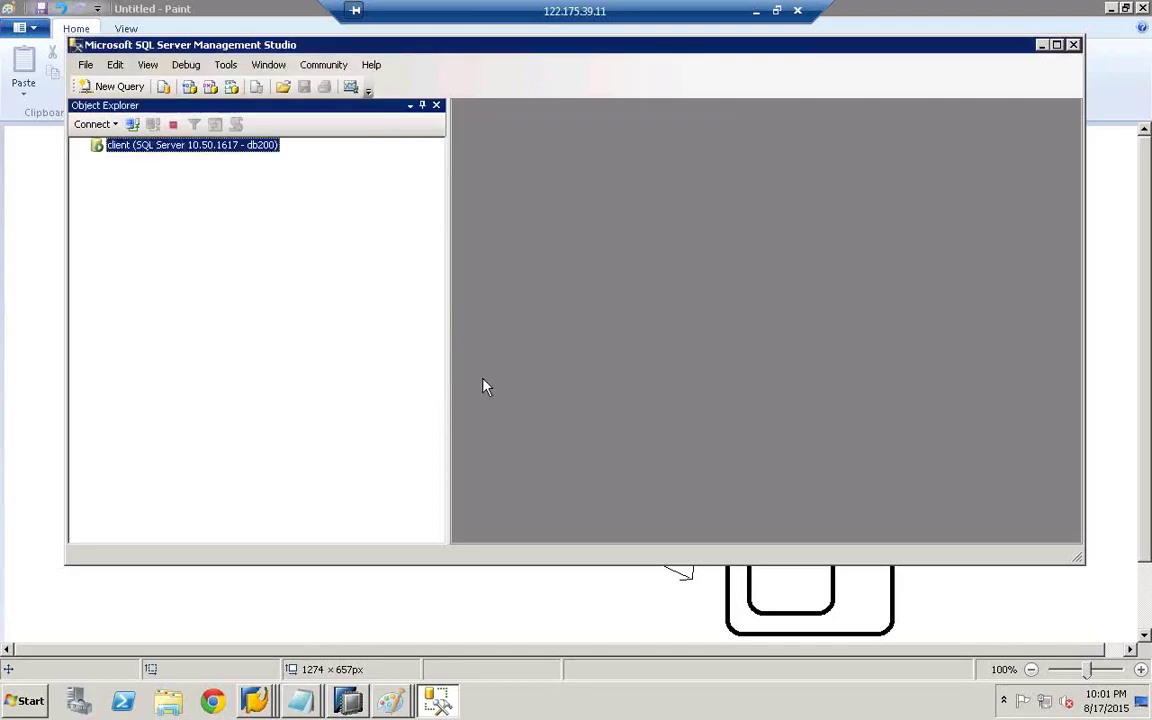
pyautogui.doubleClick(362, 44)
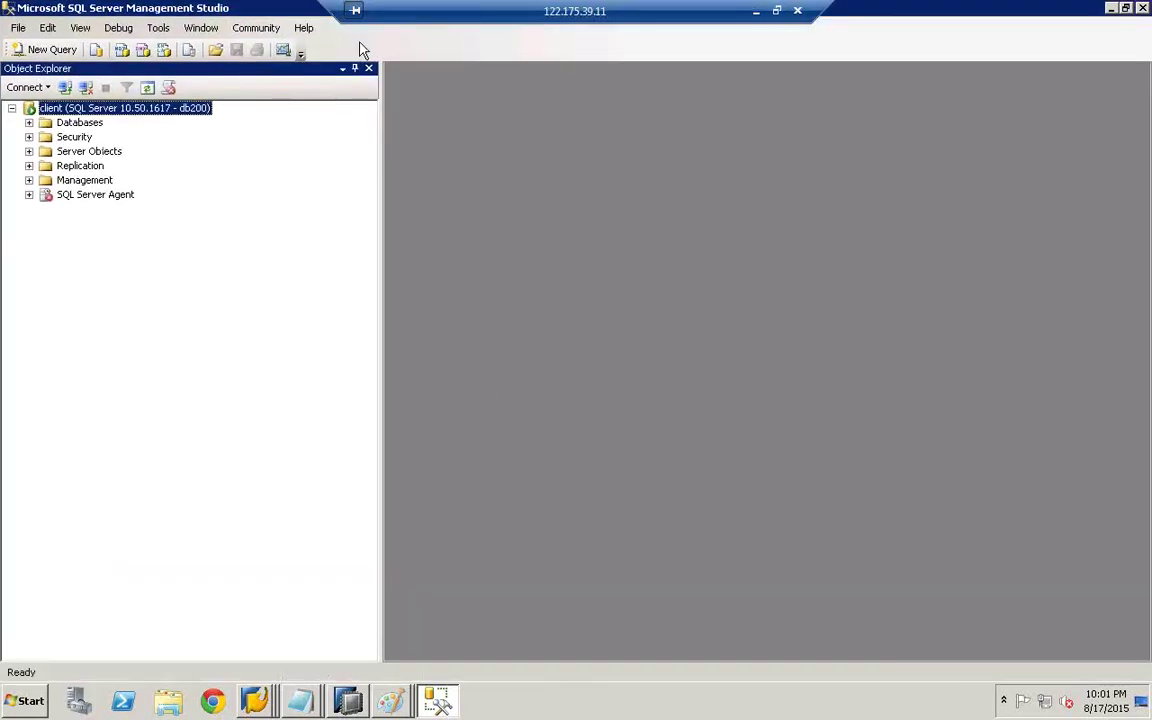
# - Create a new database named db555 with default data and log files under Databases
pyautogui.click(29, 122)
pyautogui.click(72, 110)
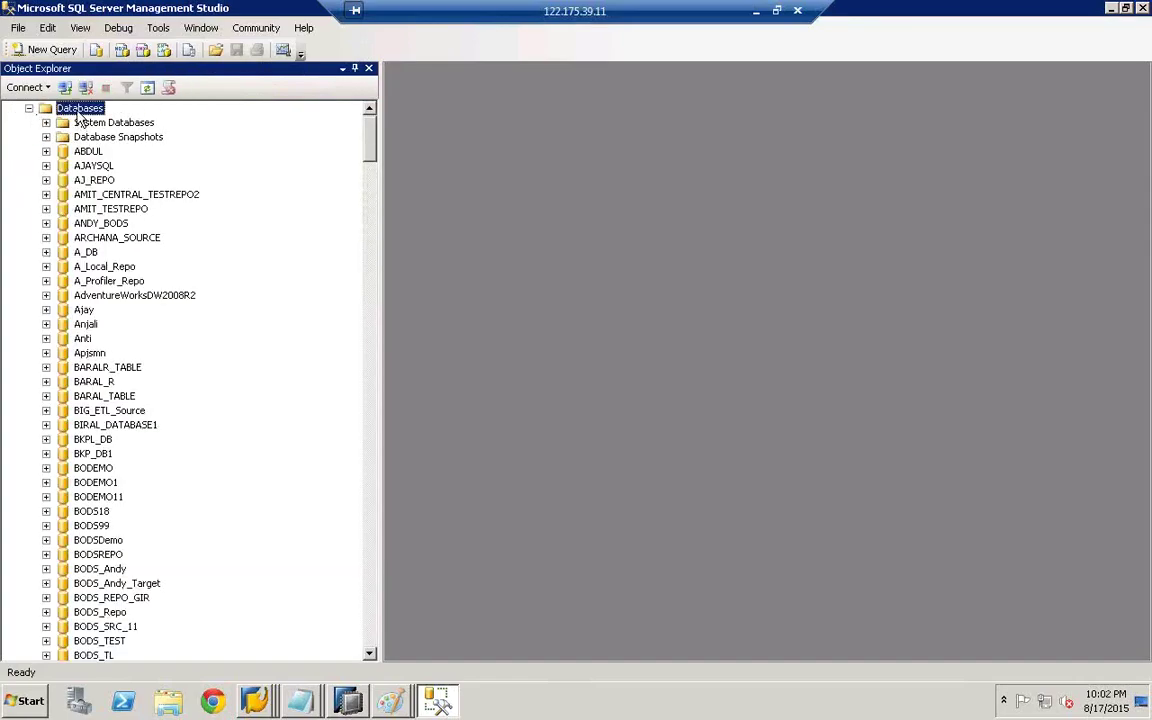
pyautogui.rightClick(72, 115)
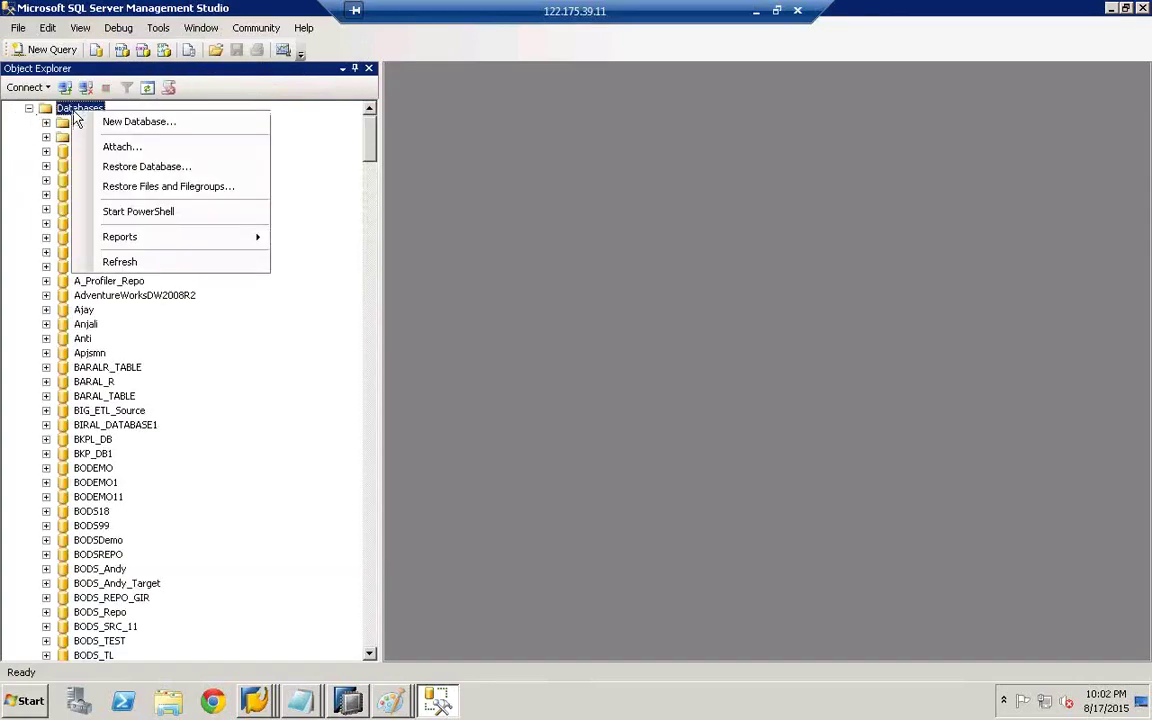
pyautogui.click(128, 122)
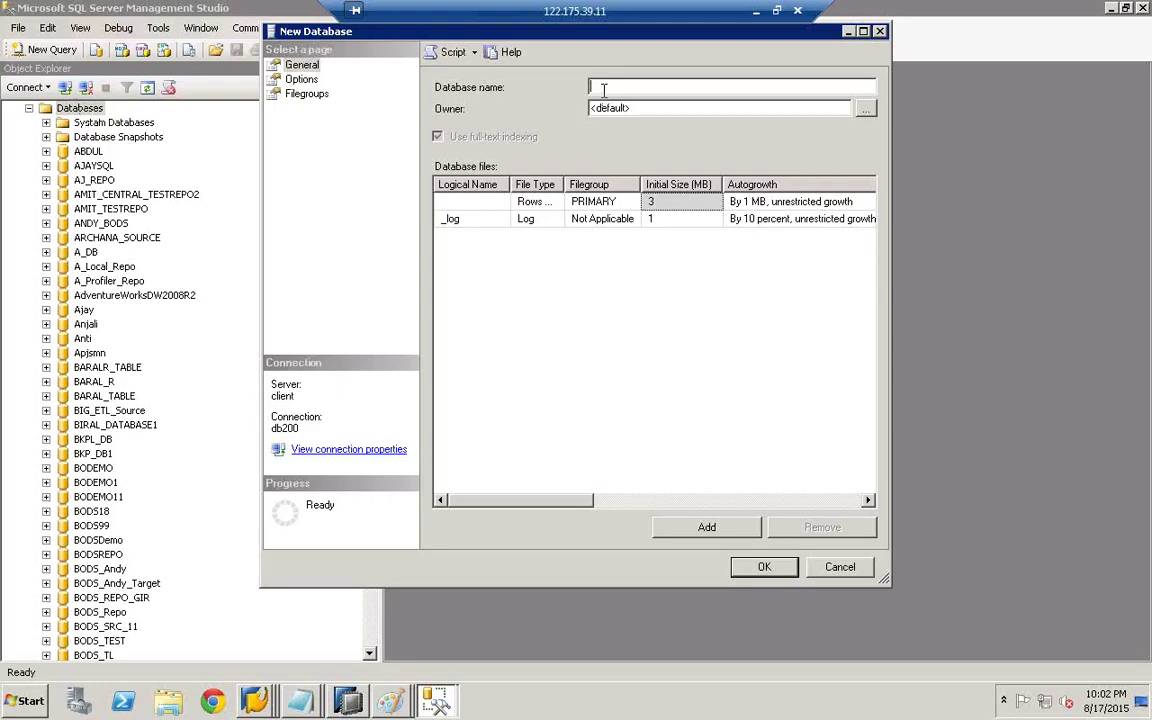
pyautogui.write('db555')
pyautogui.click(765, 569)
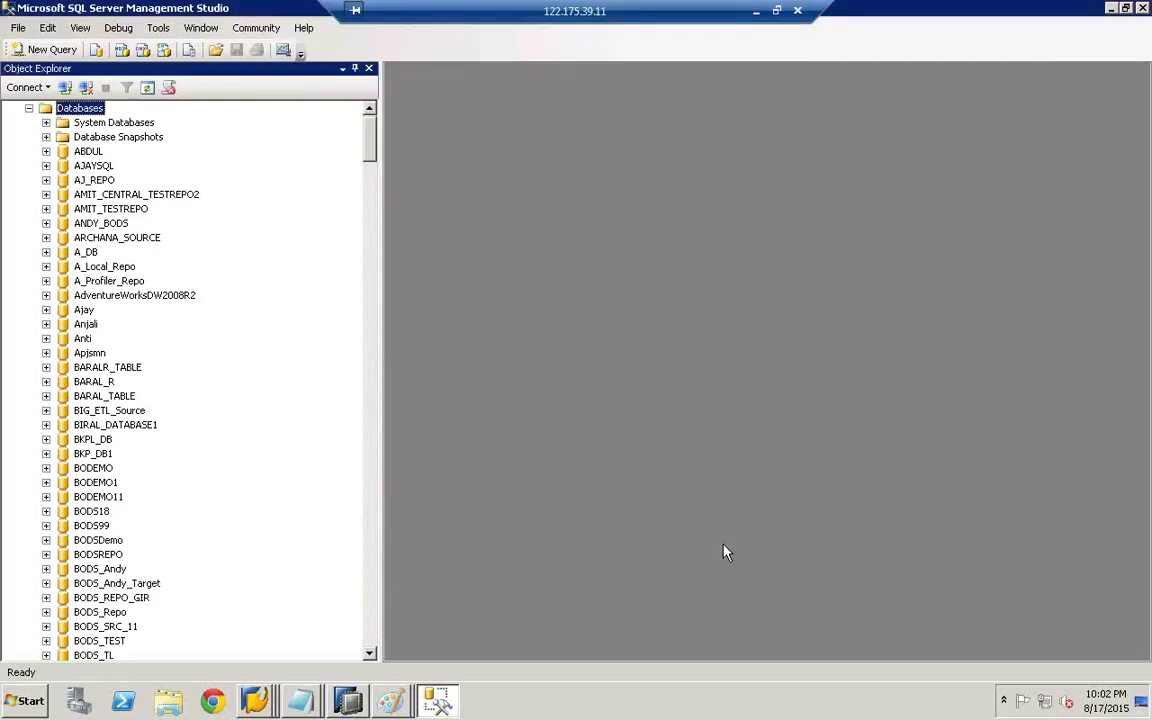
pyautogui.click(77, 226)
# - Look up the DB55 database, inspect its Tables folder, then collapse it
pyautogui.write('dbst')
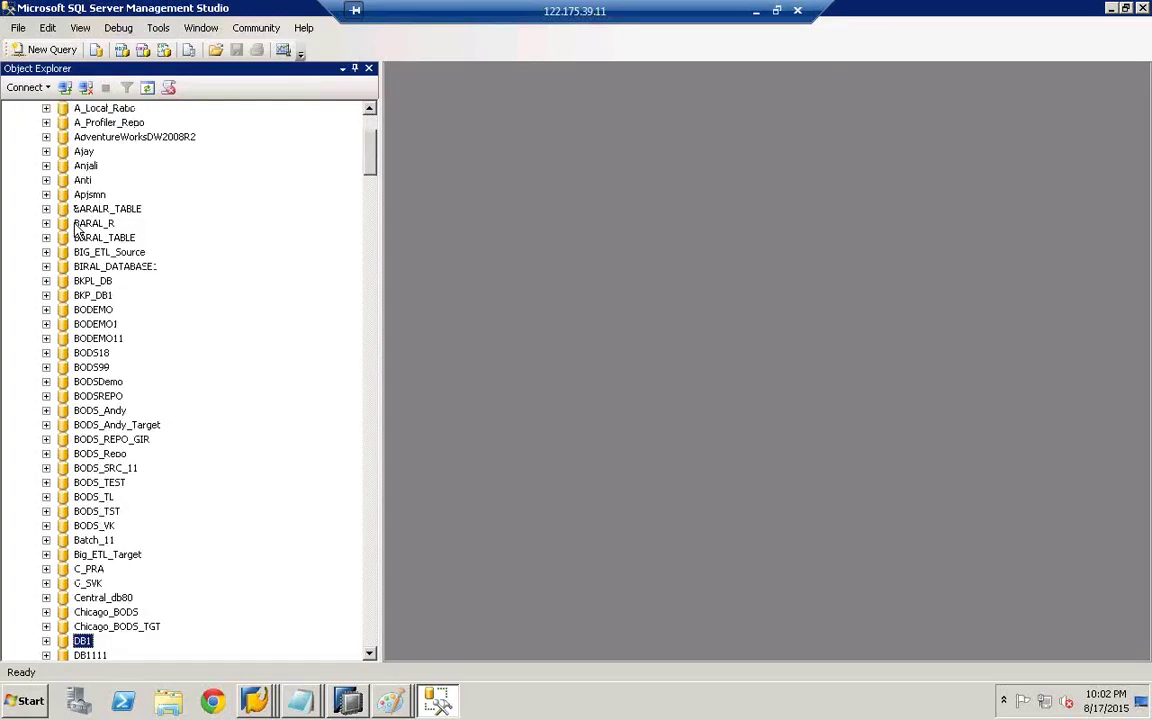
pyautogui.scroll(-6, 370, 660)
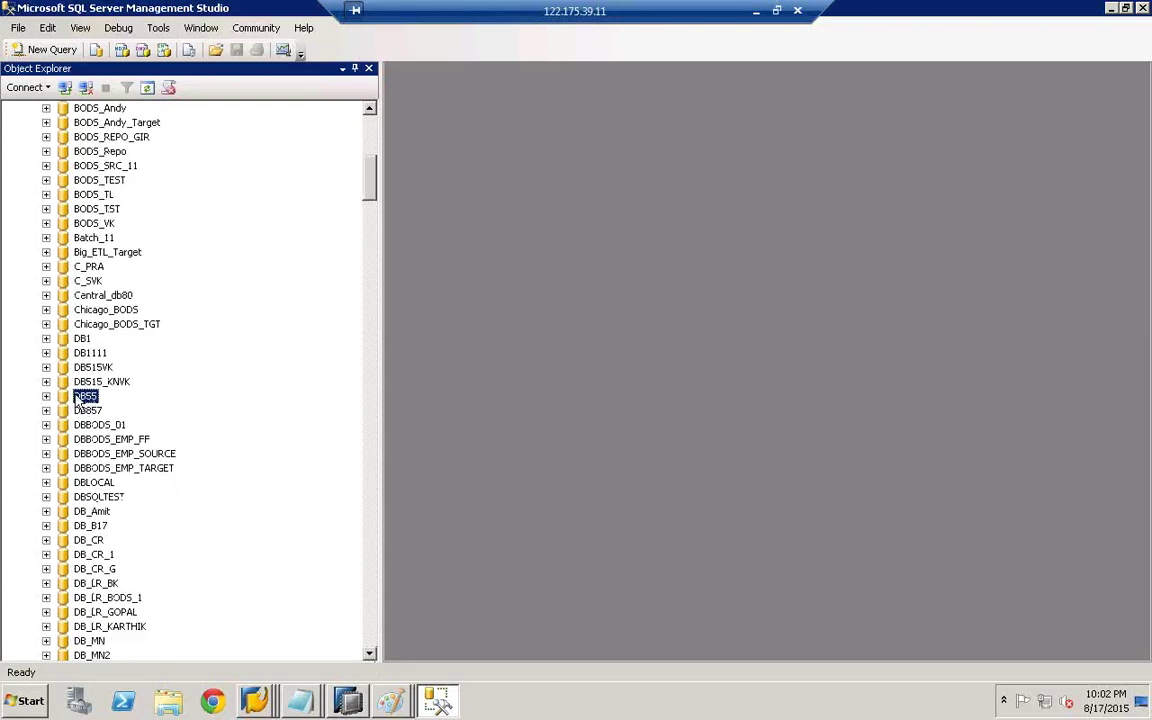
pyautogui.click(46, 397)
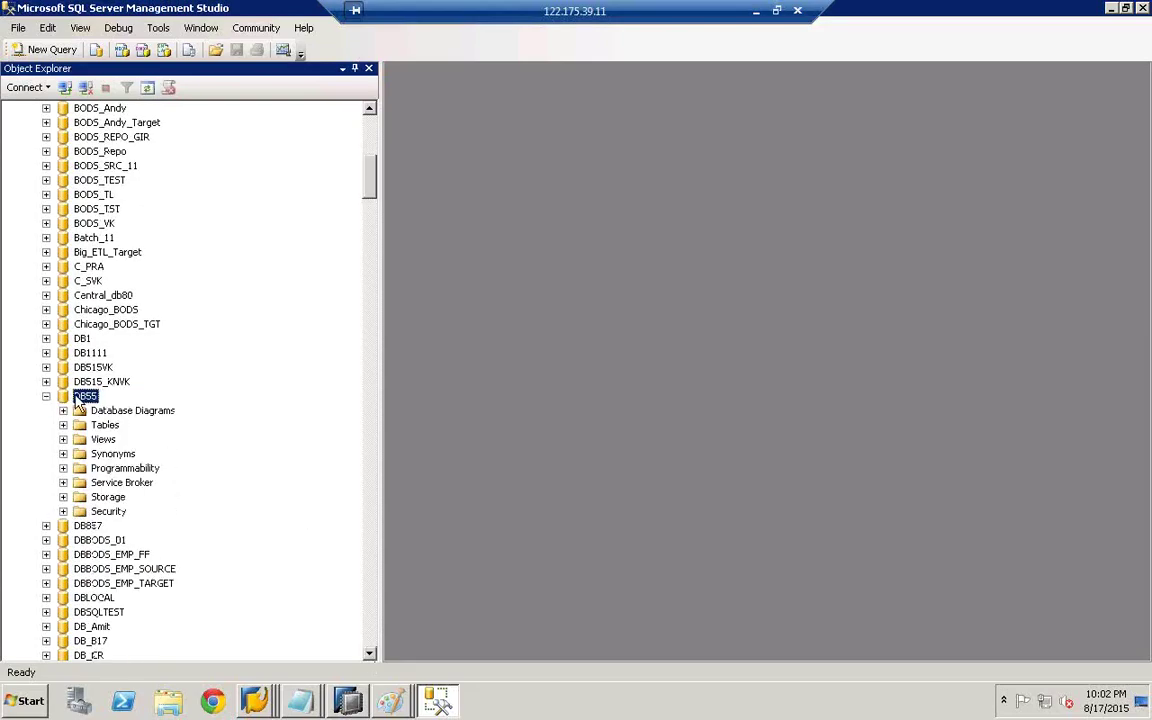
pyautogui.click(63, 425)
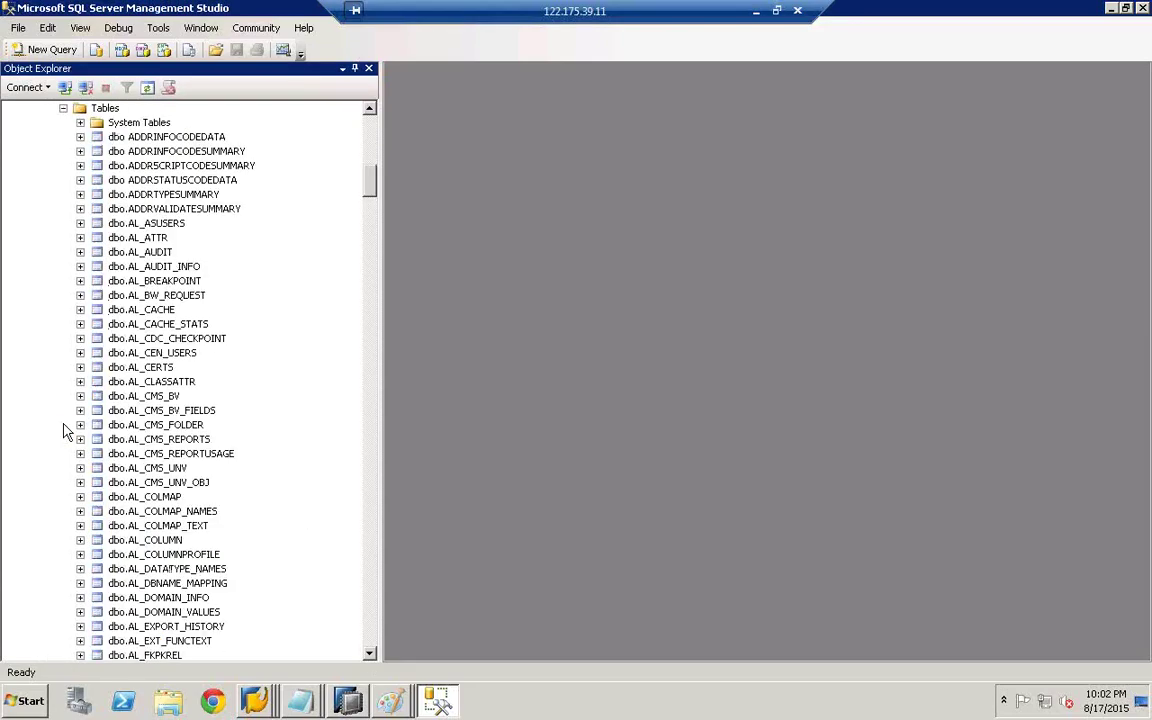
pyautogui.click(369, 111)
pyautogui.scroll(5, 369, 111)
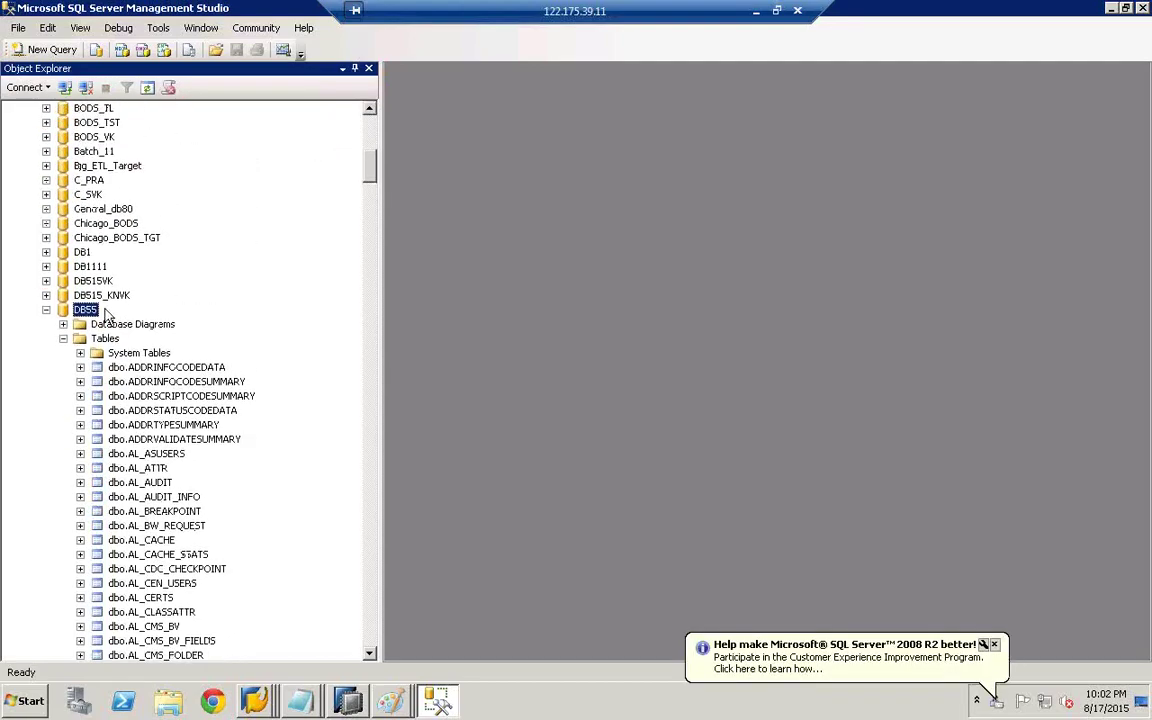
pyautogui.click(46, 310)
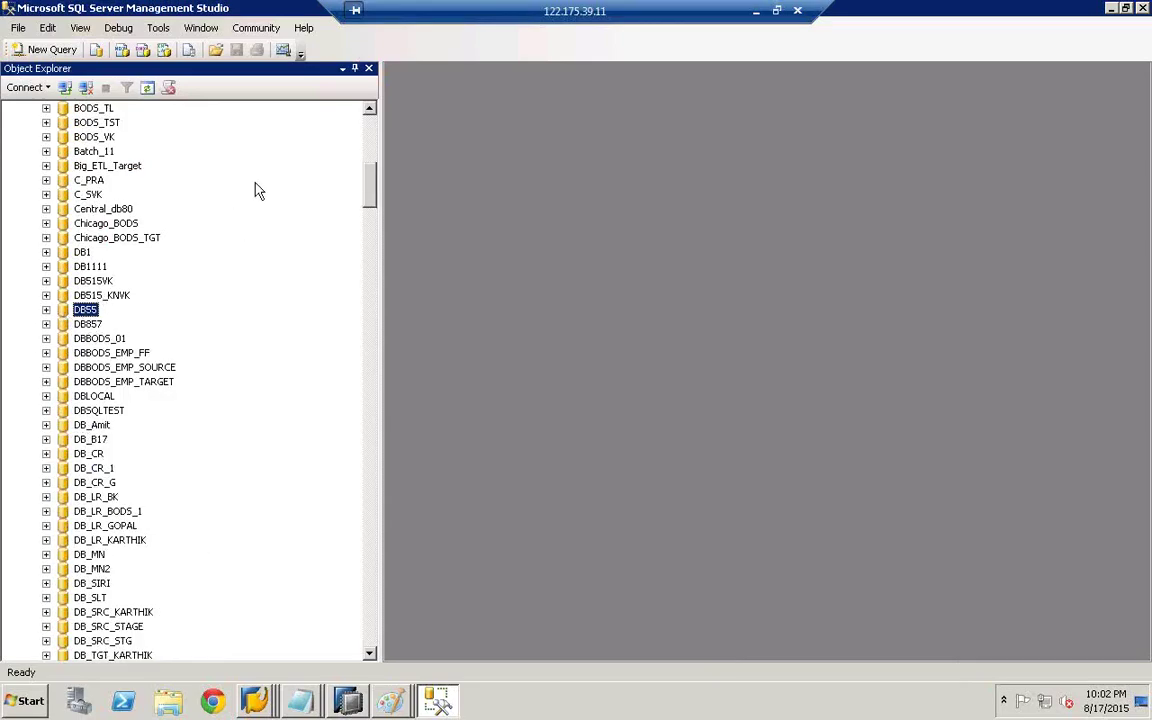
pyautogui.click(370, 130)
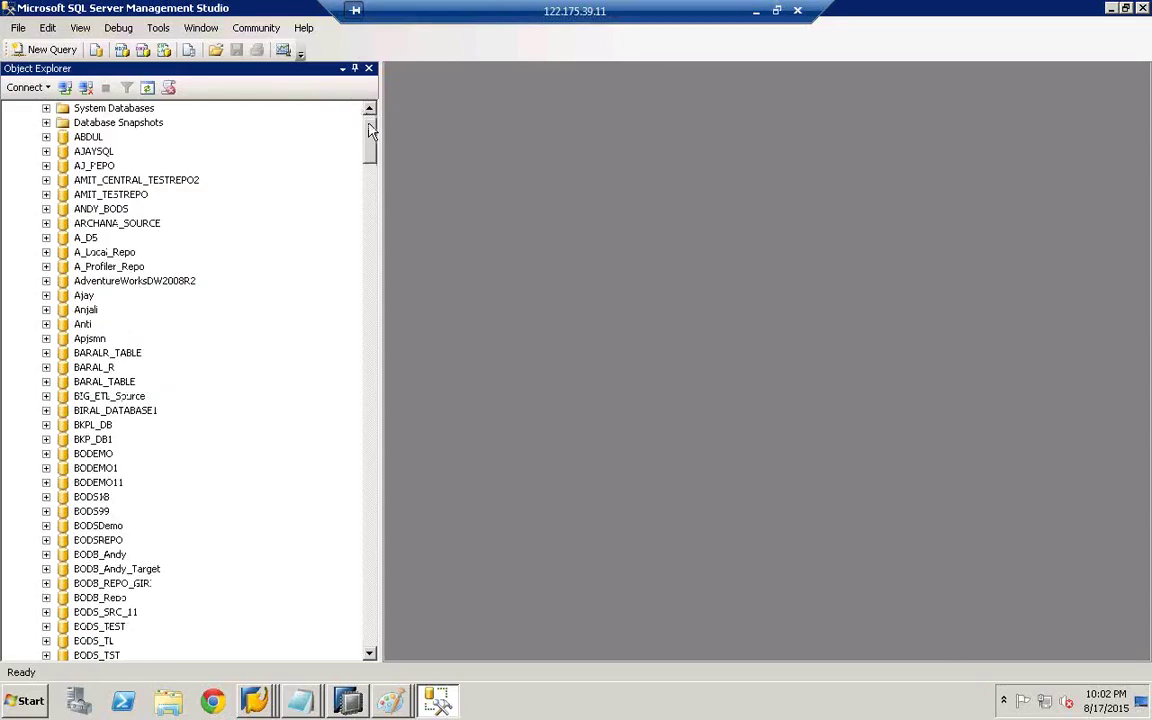
pyautogui.scroll(2, 337, 102)
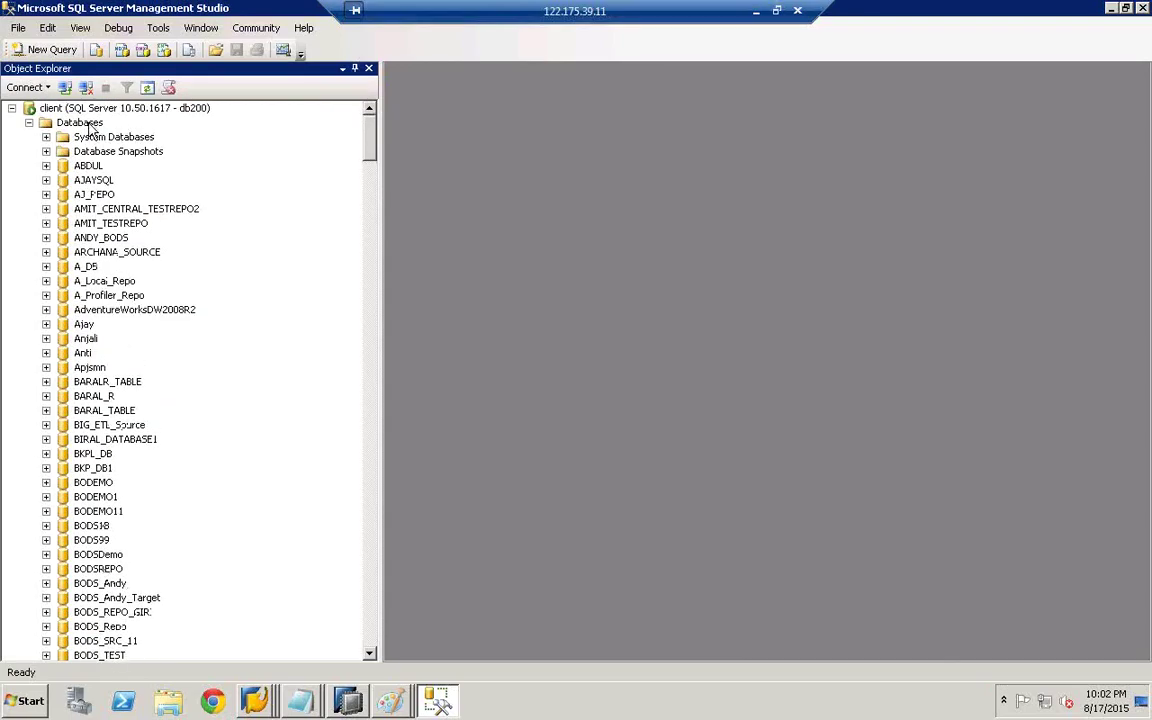
# - Refresh the Databases list and jump to db555 by typing its name
pyautogui.click(80, 122)
pyautogui.rightClick(89, 128)
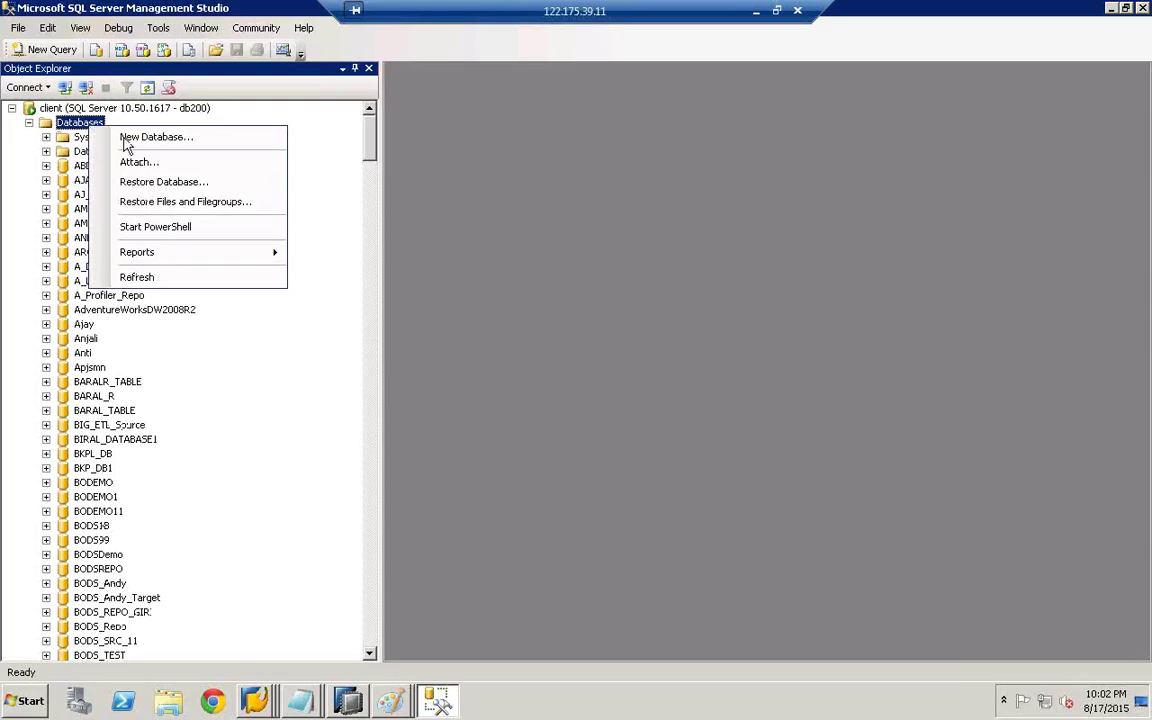
pyautogui.click(152, 281)
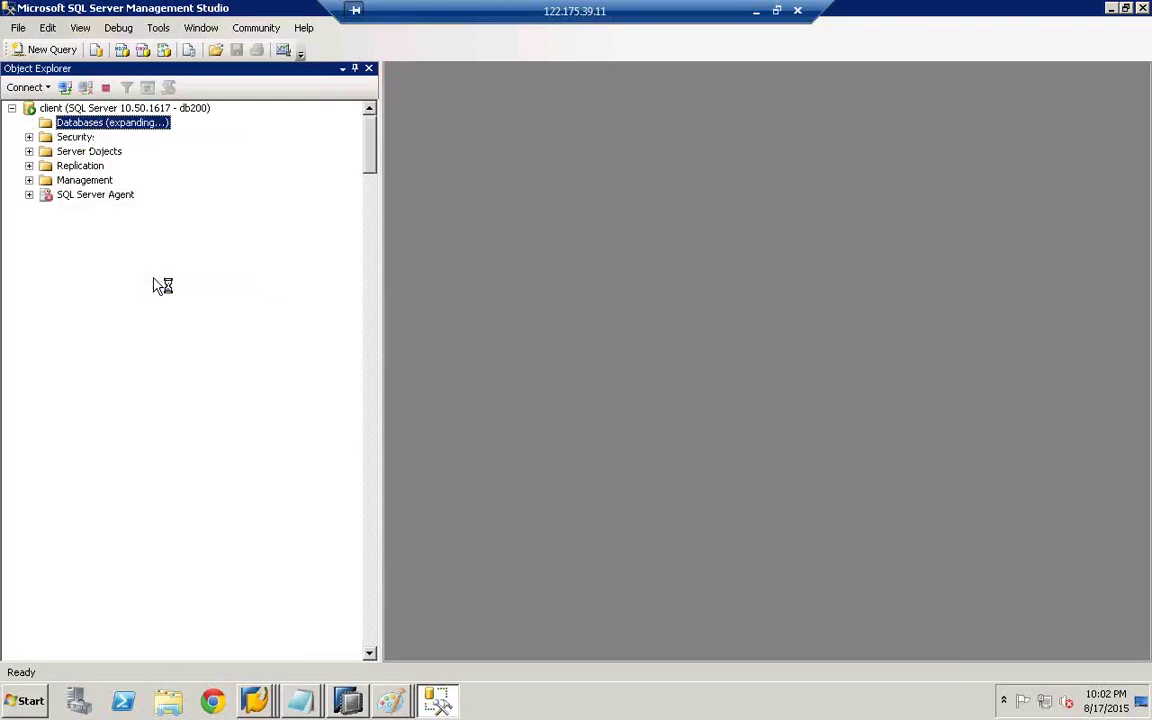
pyautogui.click(100, 240)
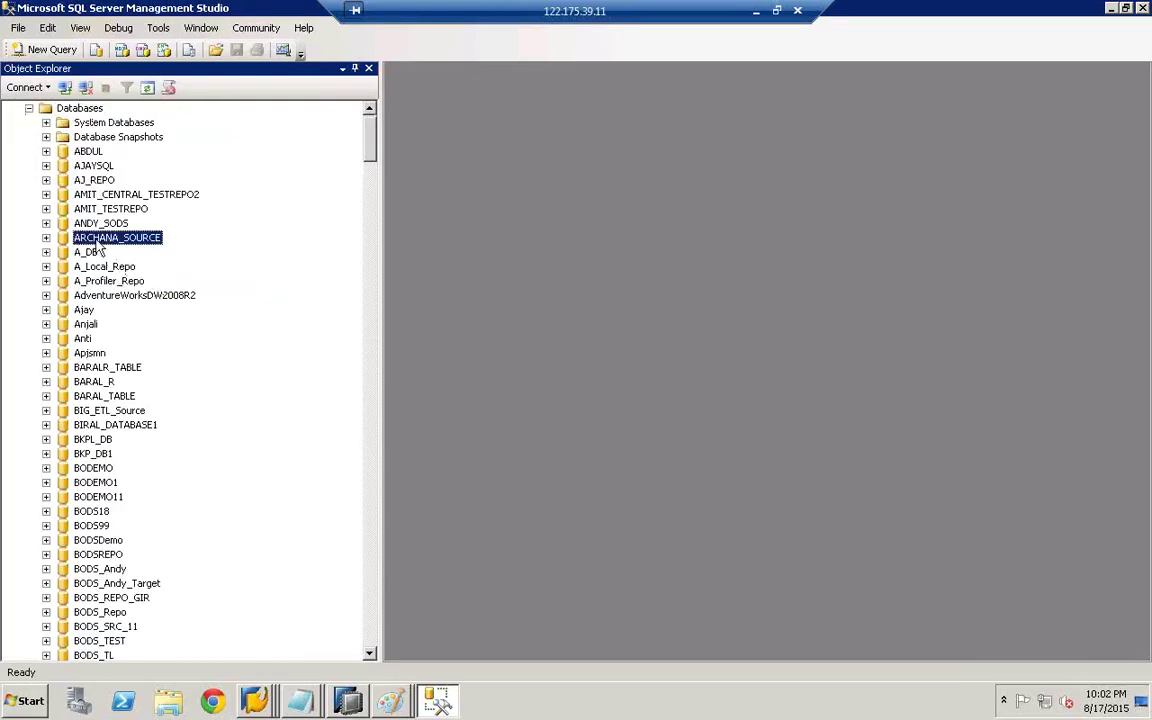
pyautogui.write('db555')
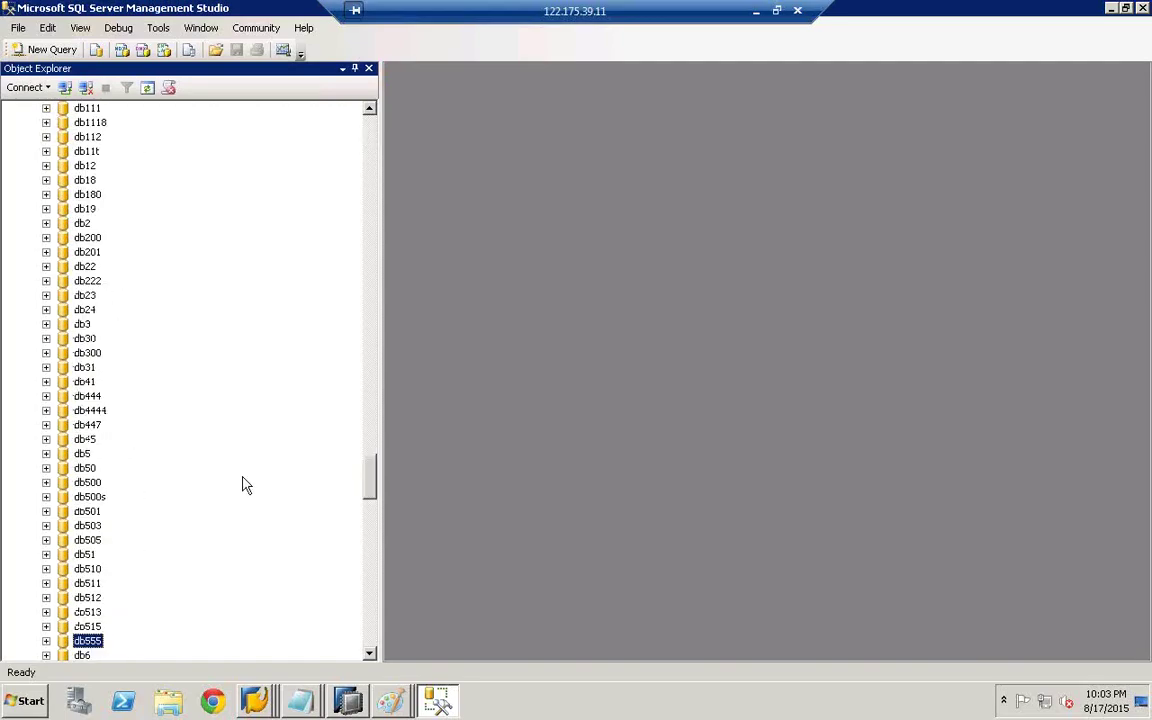
pyautogui.click(369, 653)
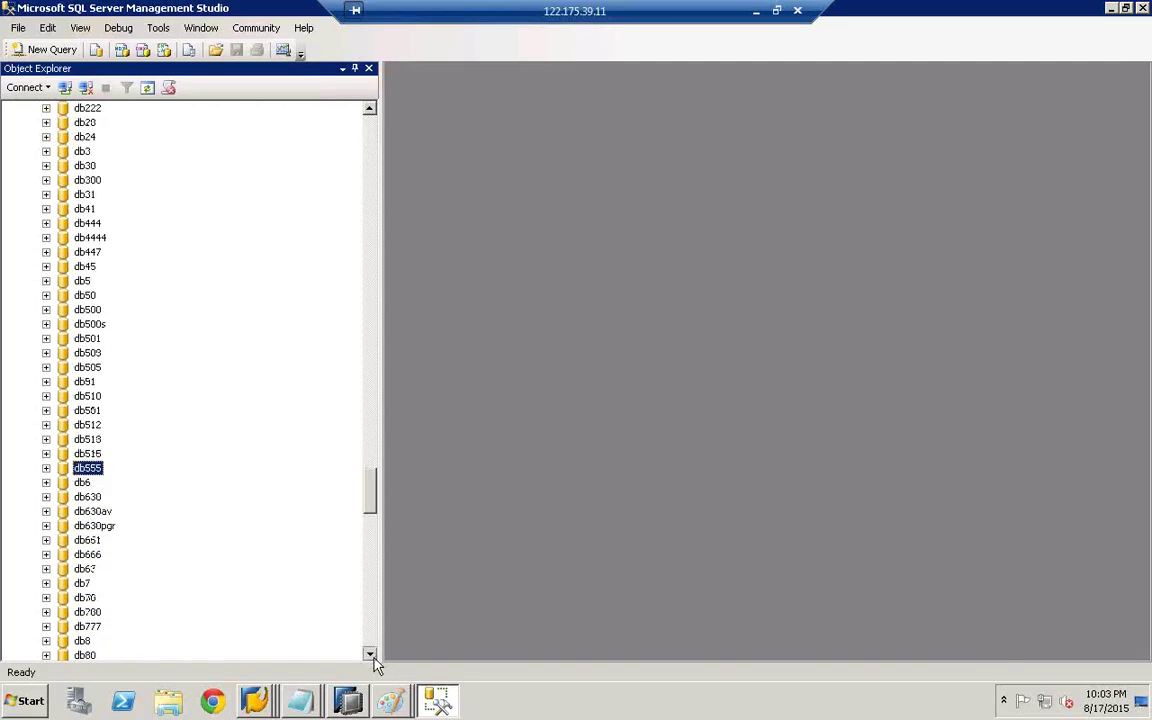
pyautogui.scroll(-6, 373, 650)
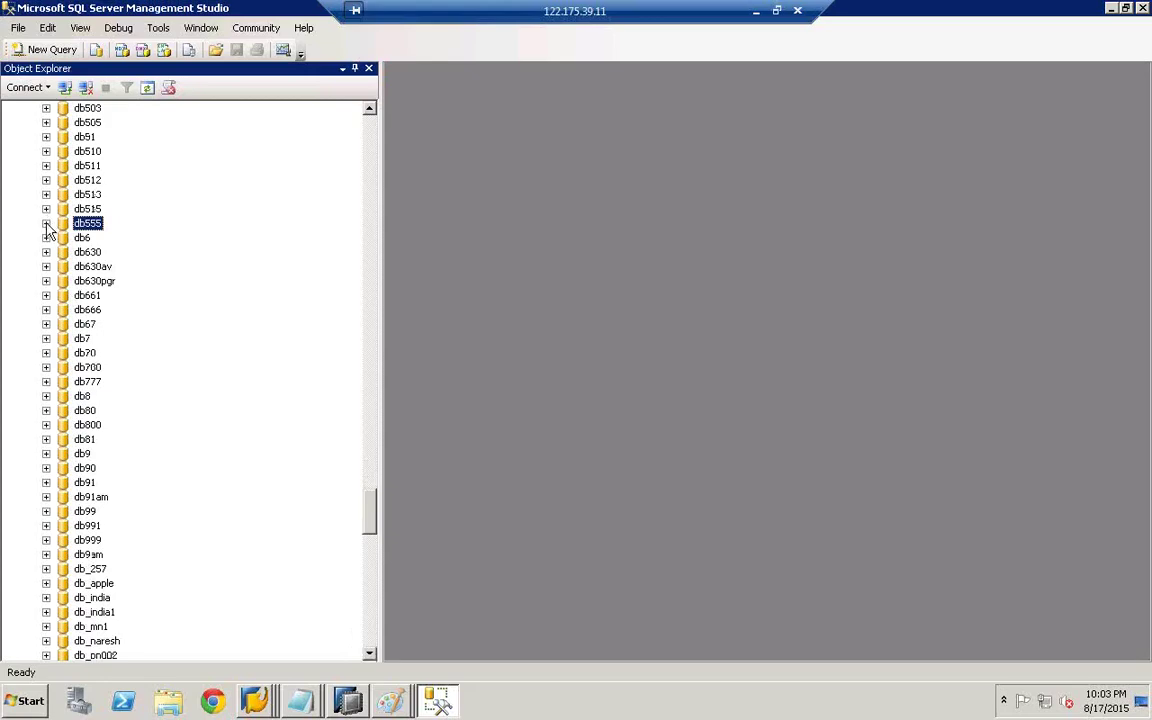
# - Check db555's Tables folder, which holds only system tables, then collapse db555 and Databases
pyautogui.click(46, 223)
pyautogui.click(63, 253)
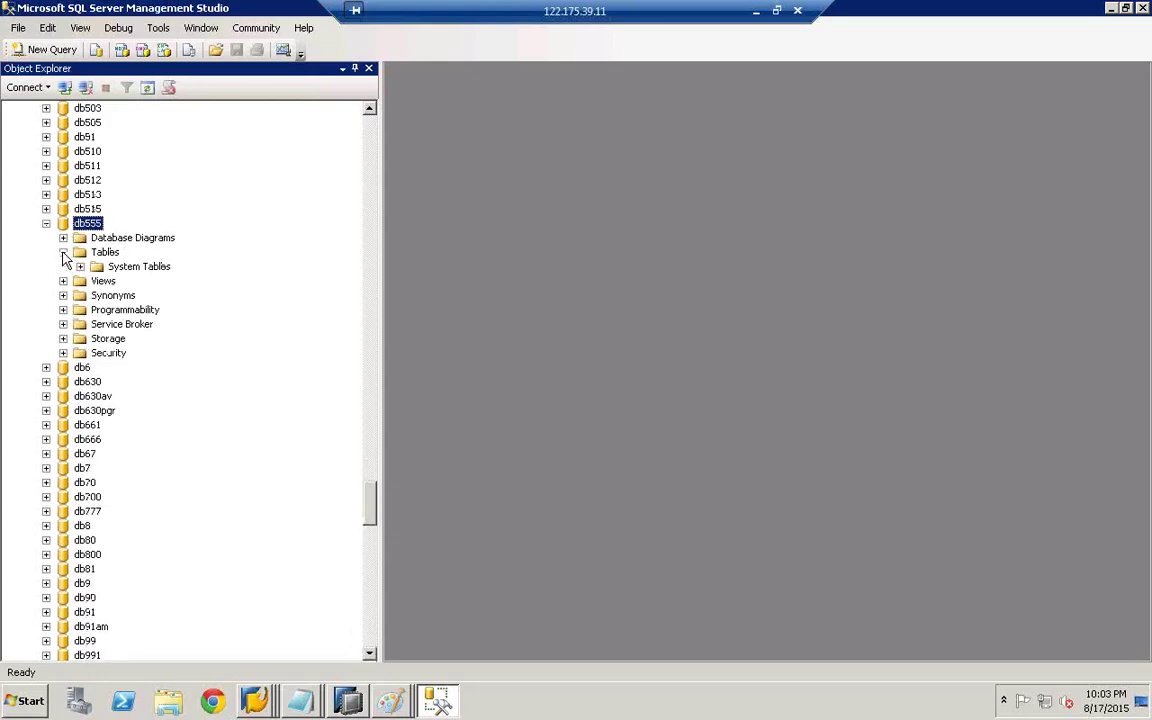
pyautogui.click(80, 266)
pyautogui.click(46, 223)
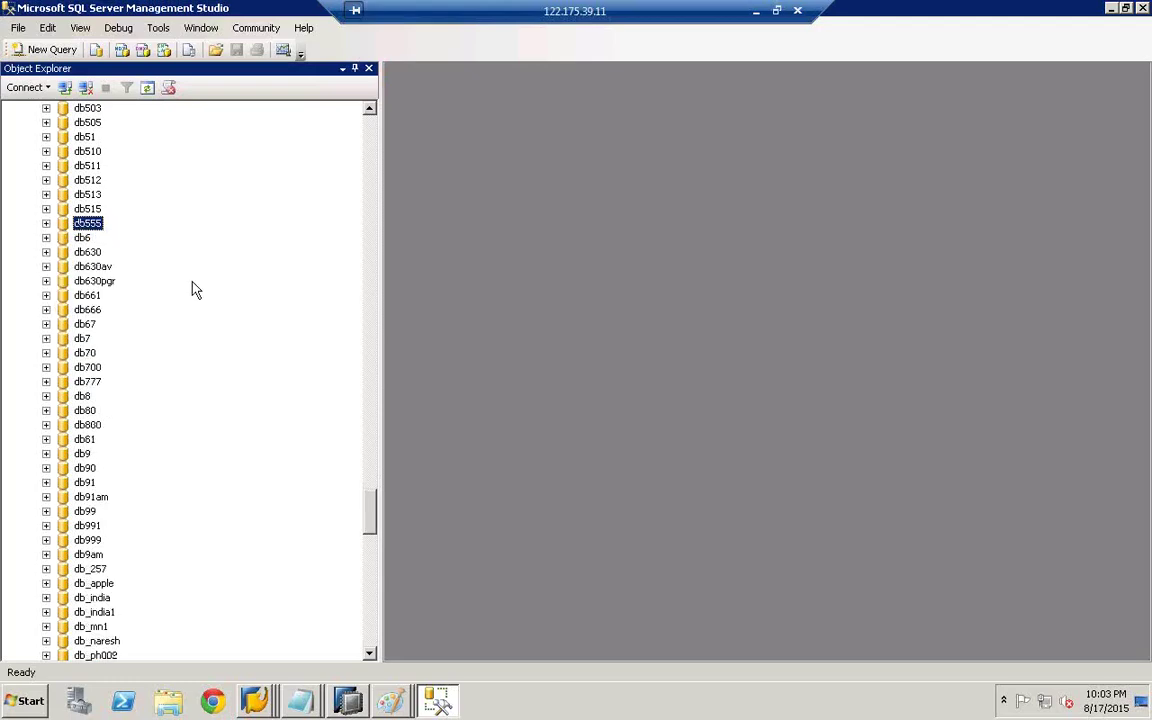
pyautogui.moveTo(370, 480); pyautogui.dragTo(375, 120)
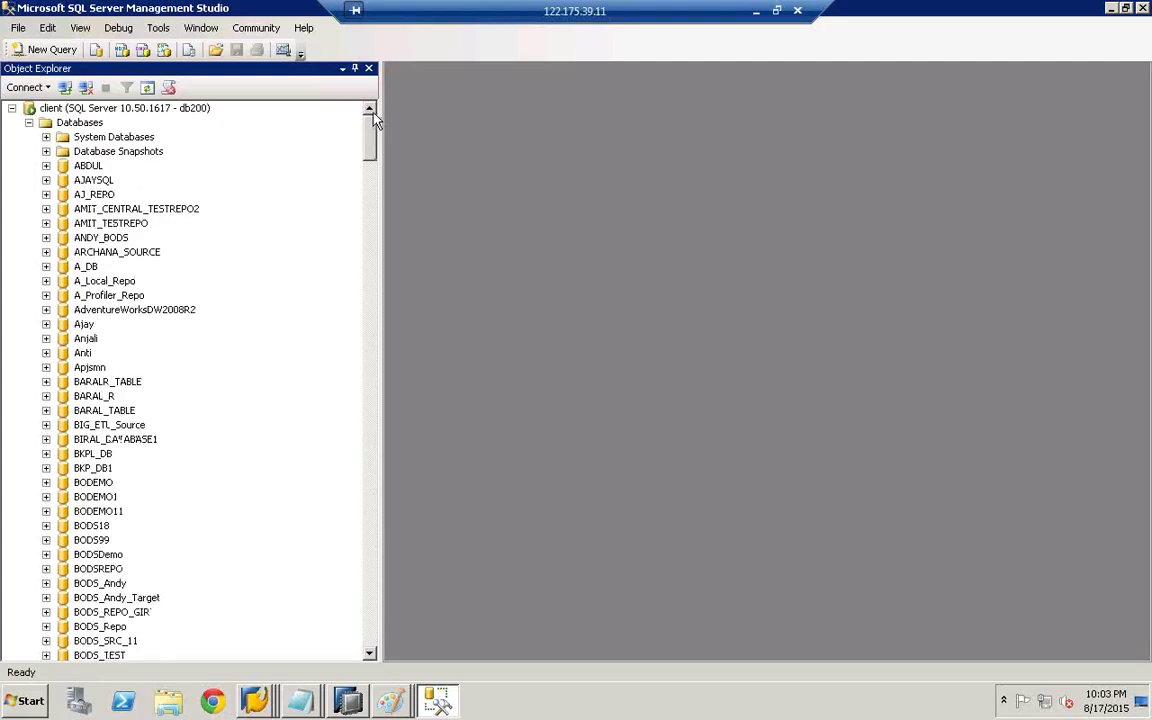
pyautogui.click(29, 123)
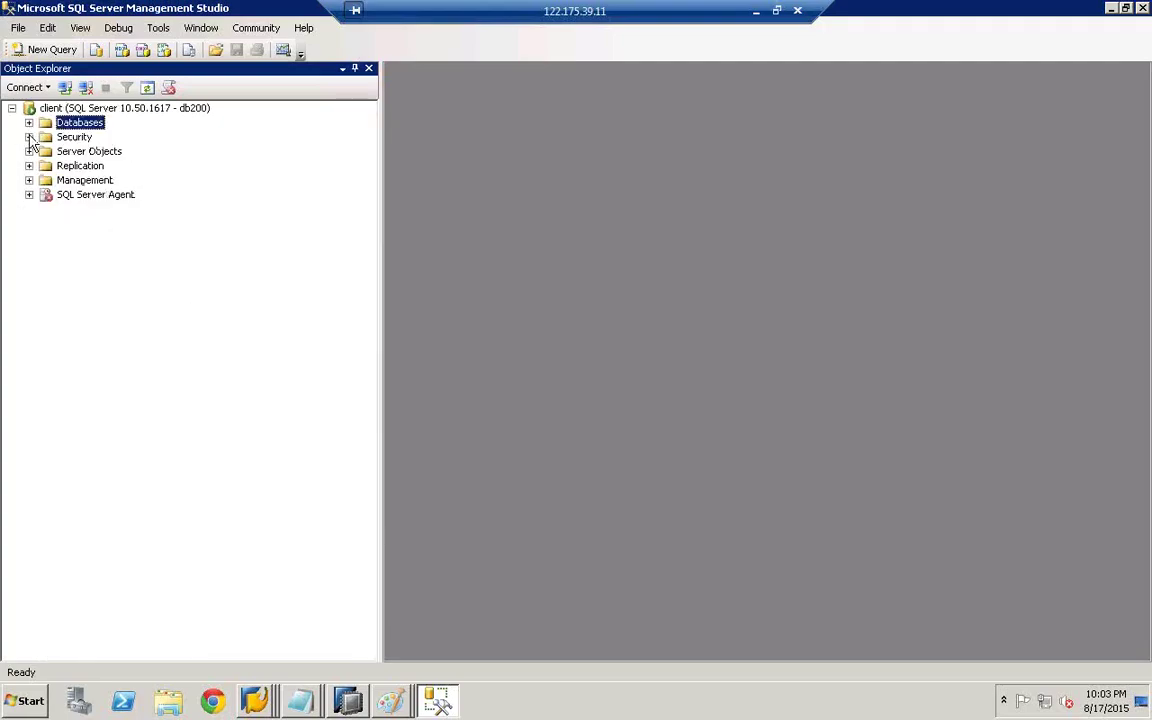
# - Start a new login db555 with SQL Server authentication, a password, and password policy unenforced
pyautogui.click(29, 137)
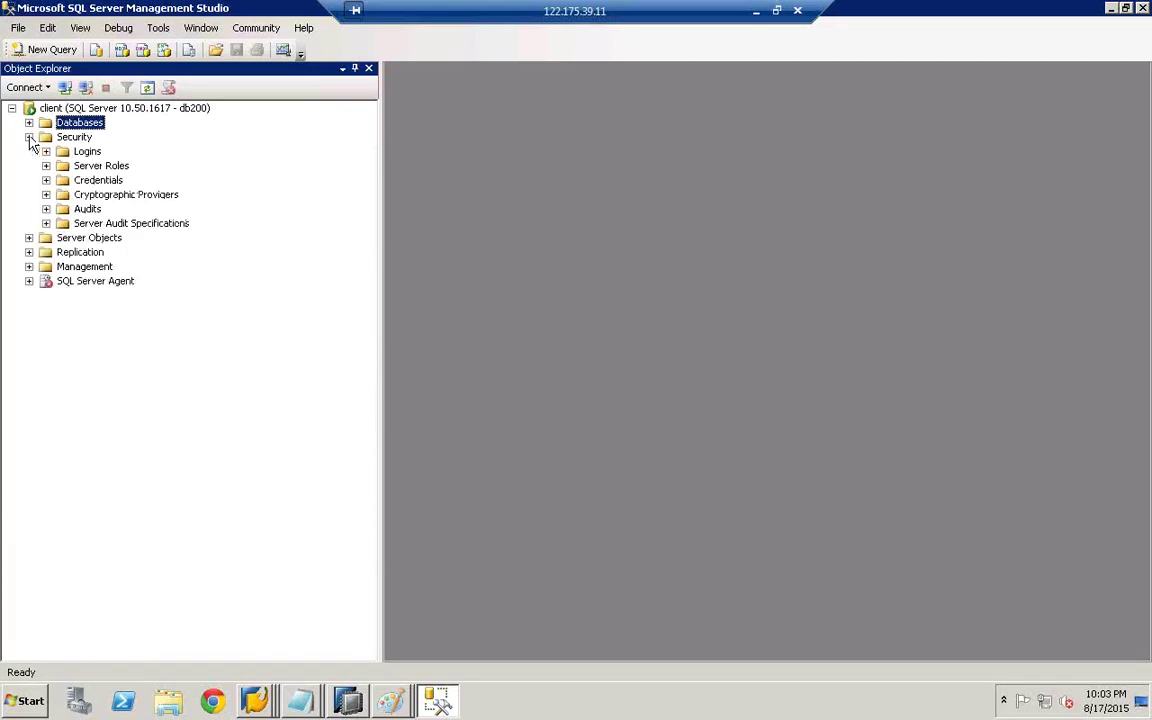
pyautogui.click(46, 151)
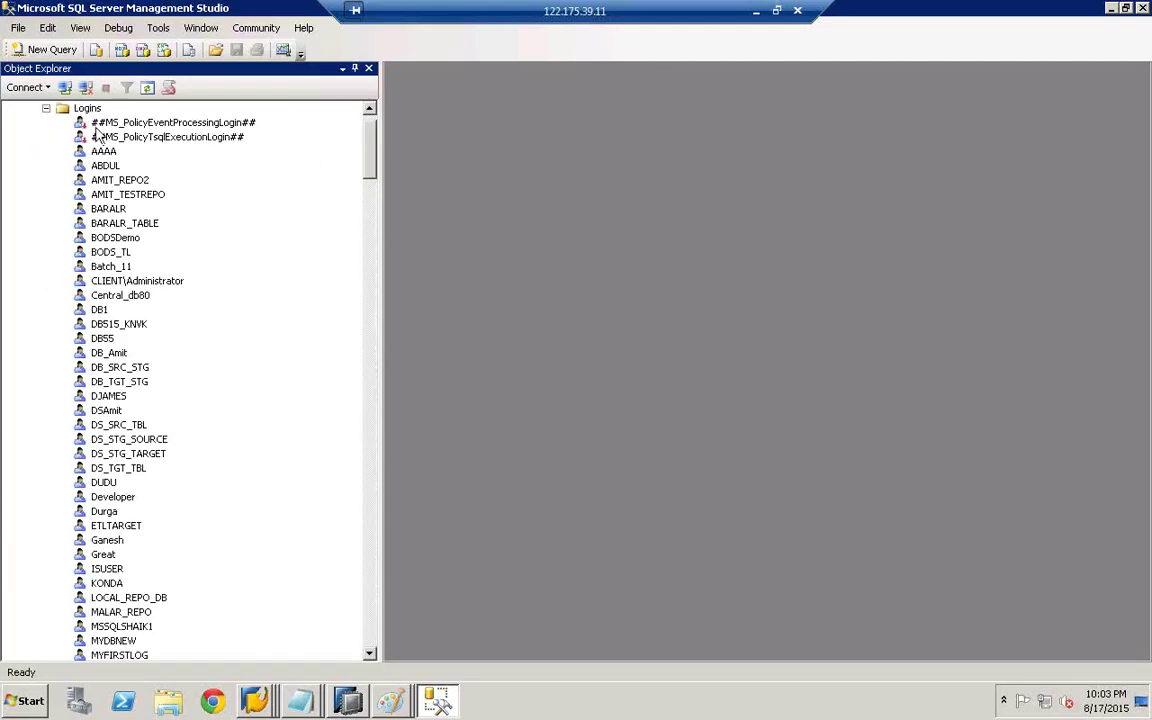
pyautogui.click(87, 109)
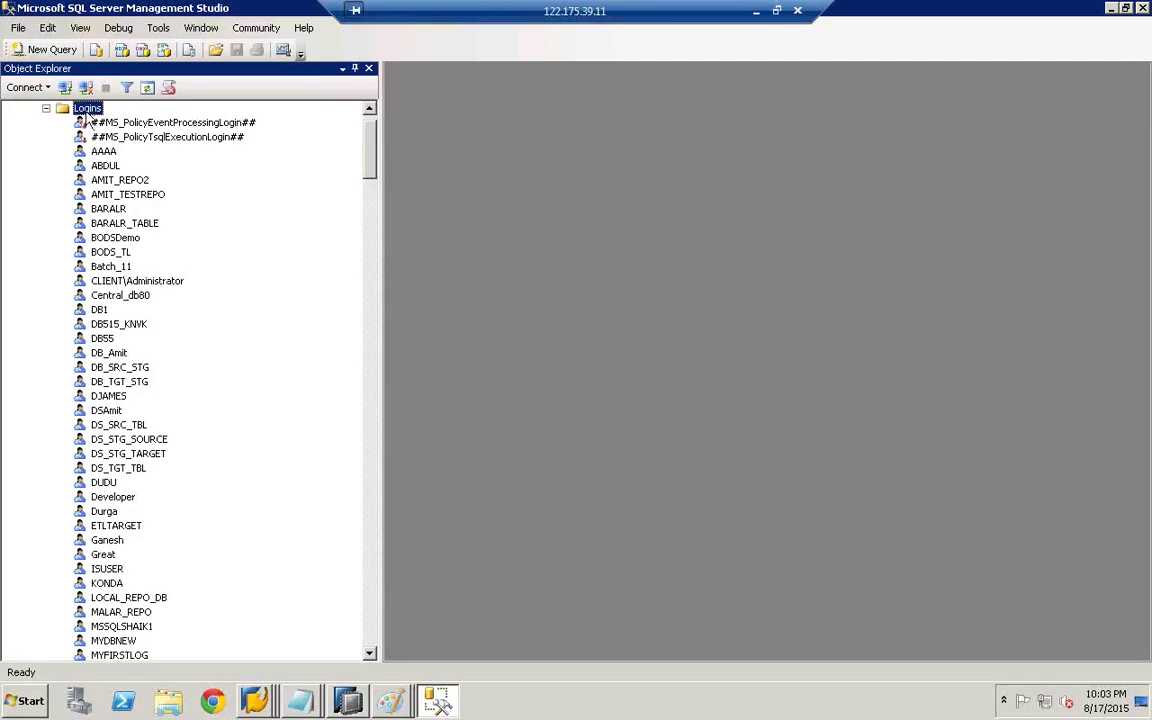
pyautogui.rightClick(87, 112)
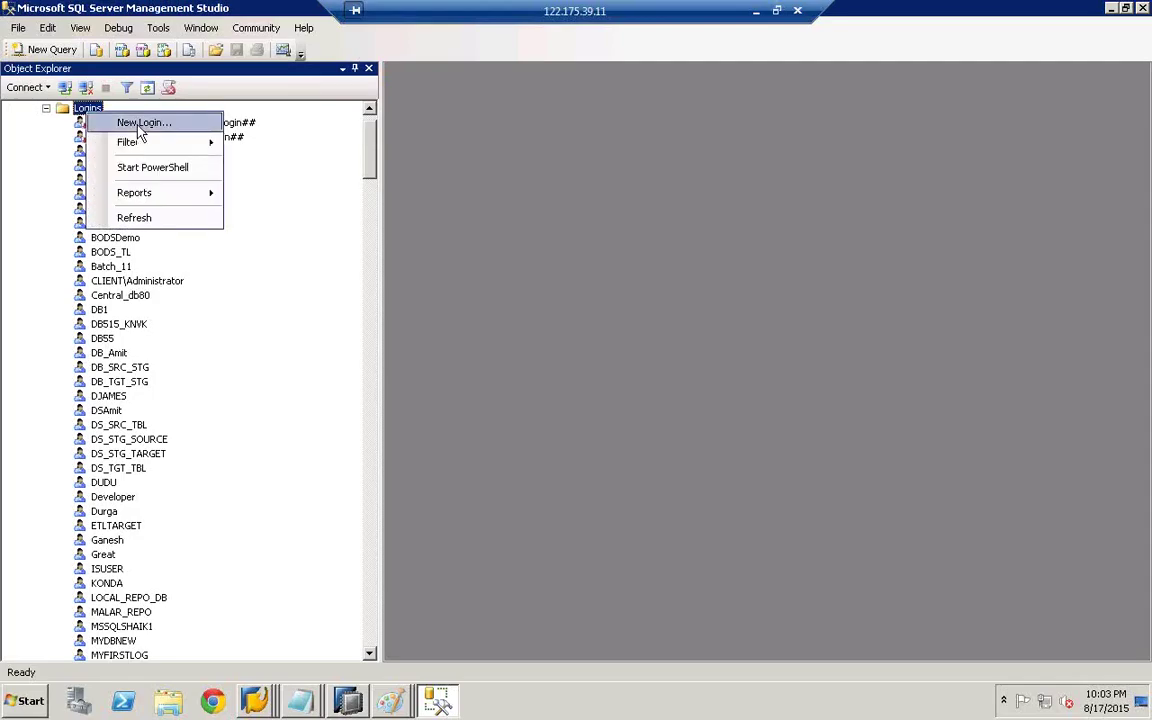
pyautogui.click(140, 124)
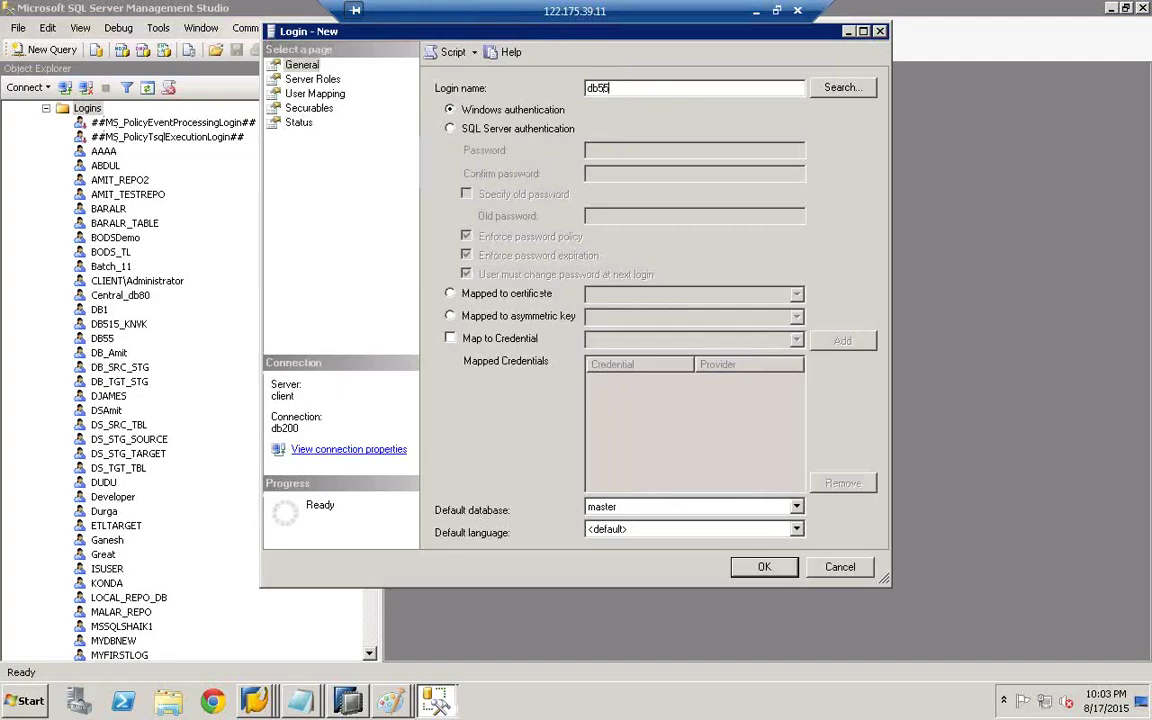
pyautogui.click(450, 130)
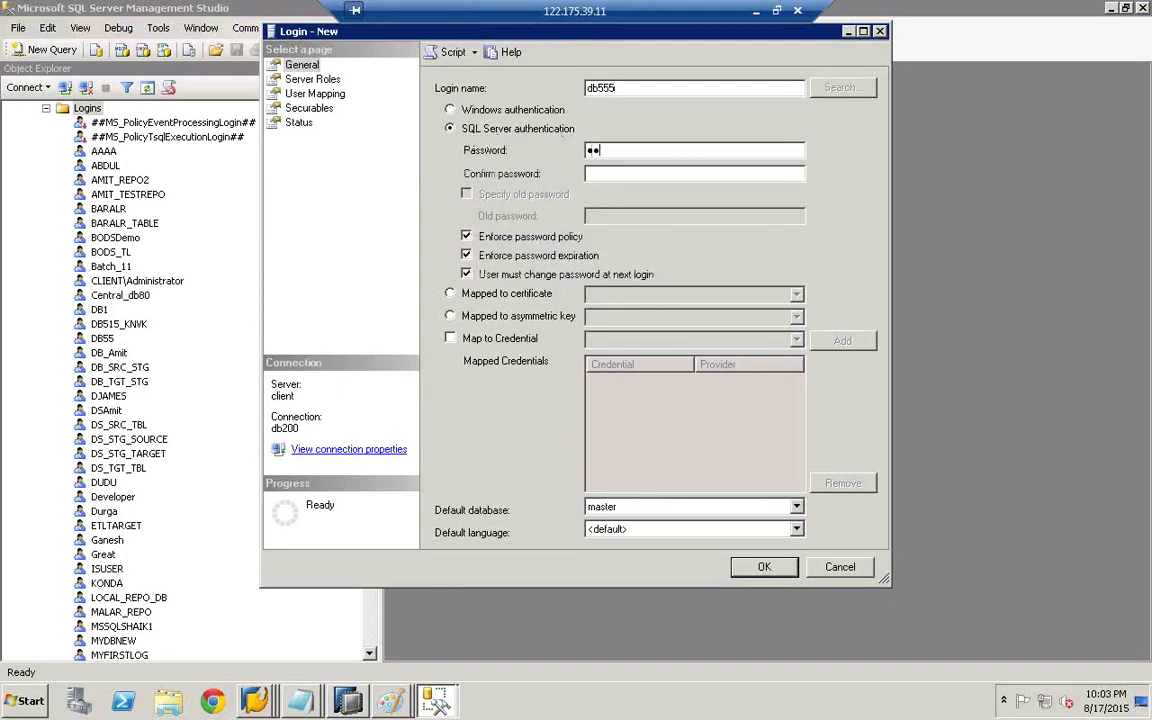
pyautogui.write('db555')
pyautogui.click(466, 236)
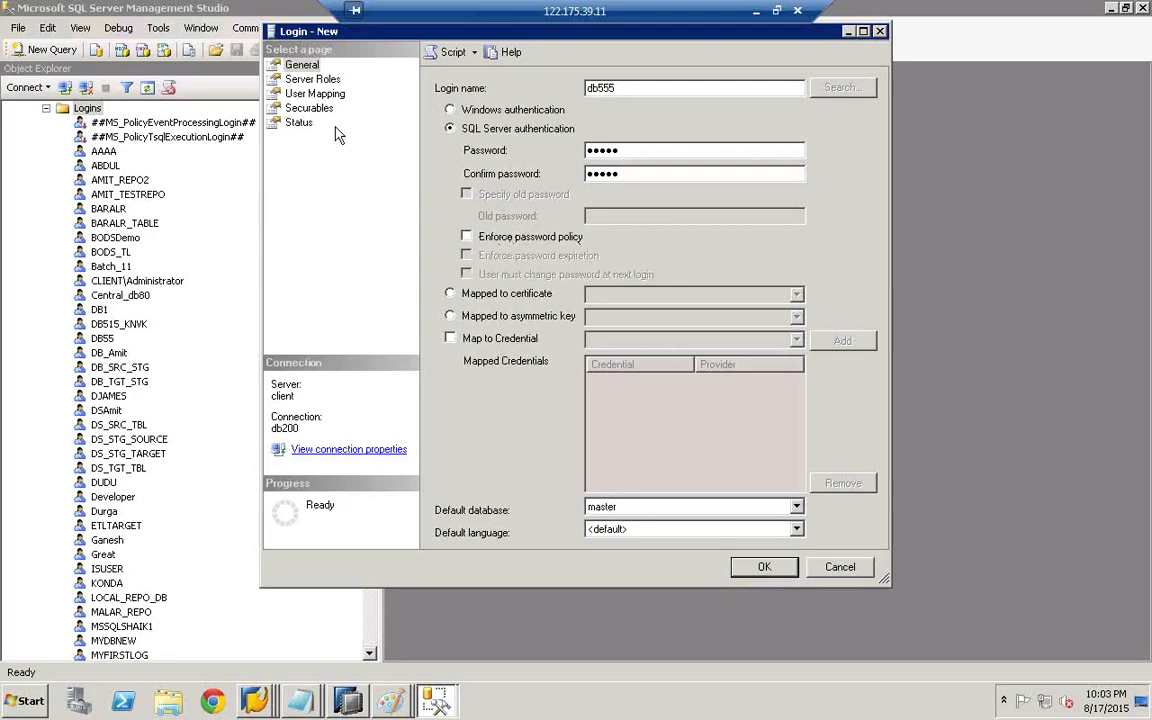
# - Grant the login the securityadmin, serveradmin, setupadmin and sysadmin server roles
pyautogui.click(312, 81)
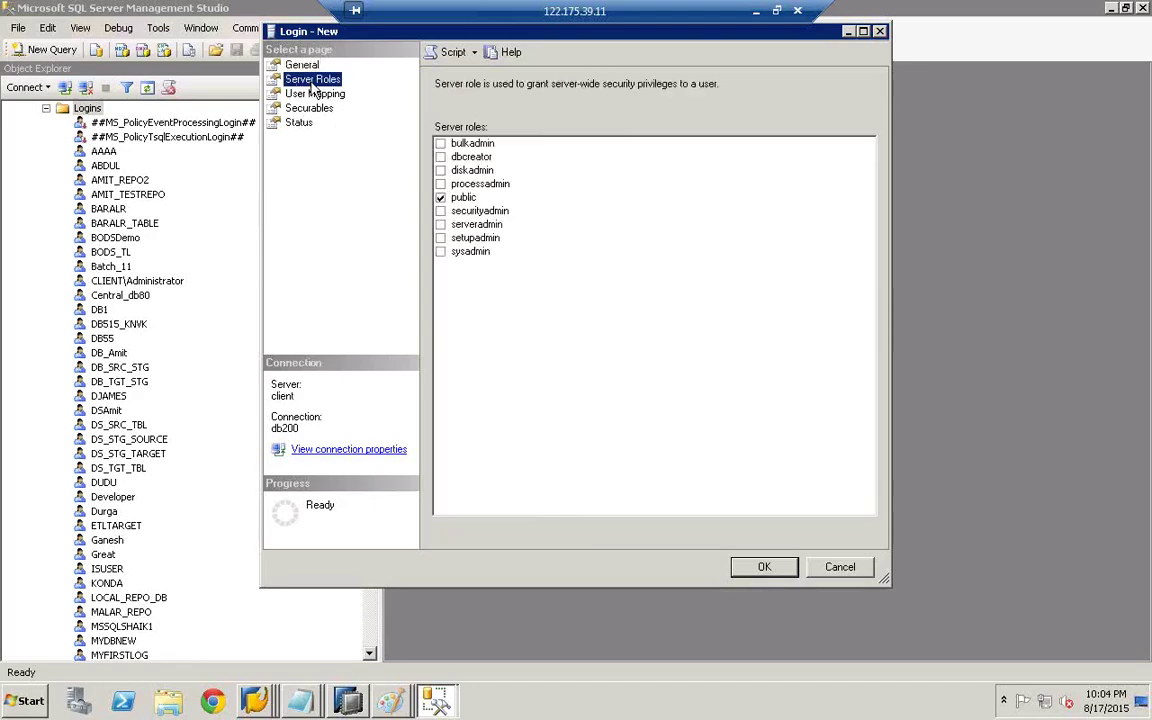
pyautogui.click(440, 211)
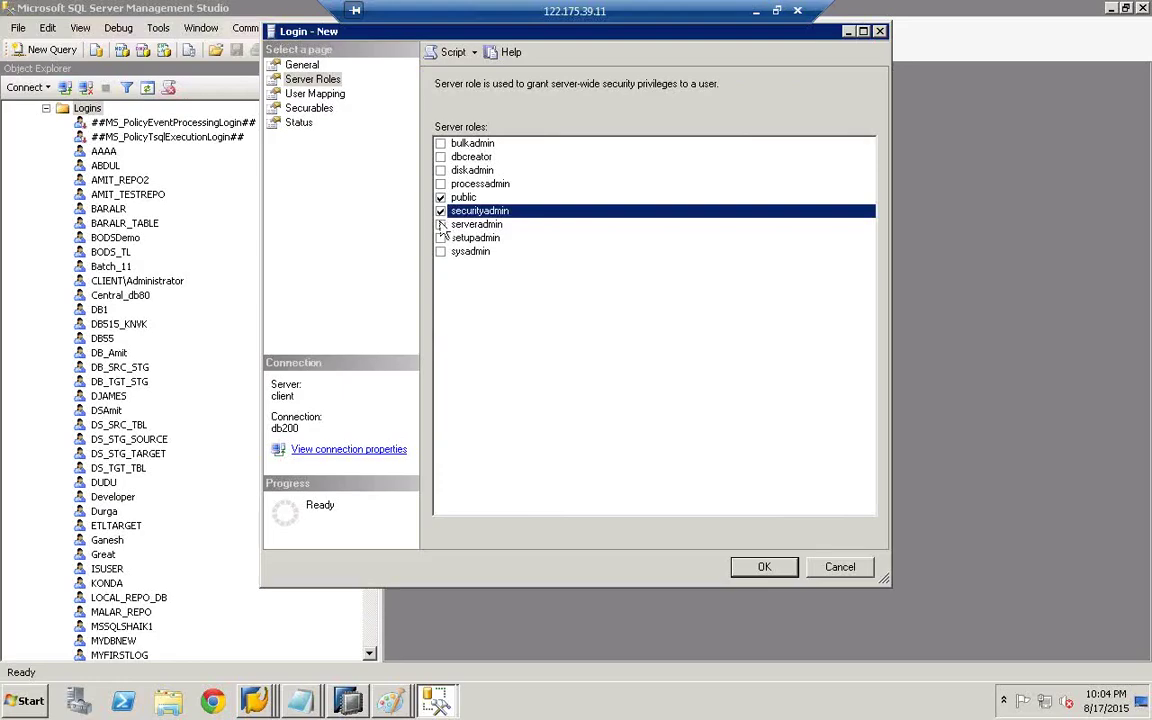
pyautogui.click(440, 225)
pyautogui.click(440, 238)
pyautogui.click(440, 251)
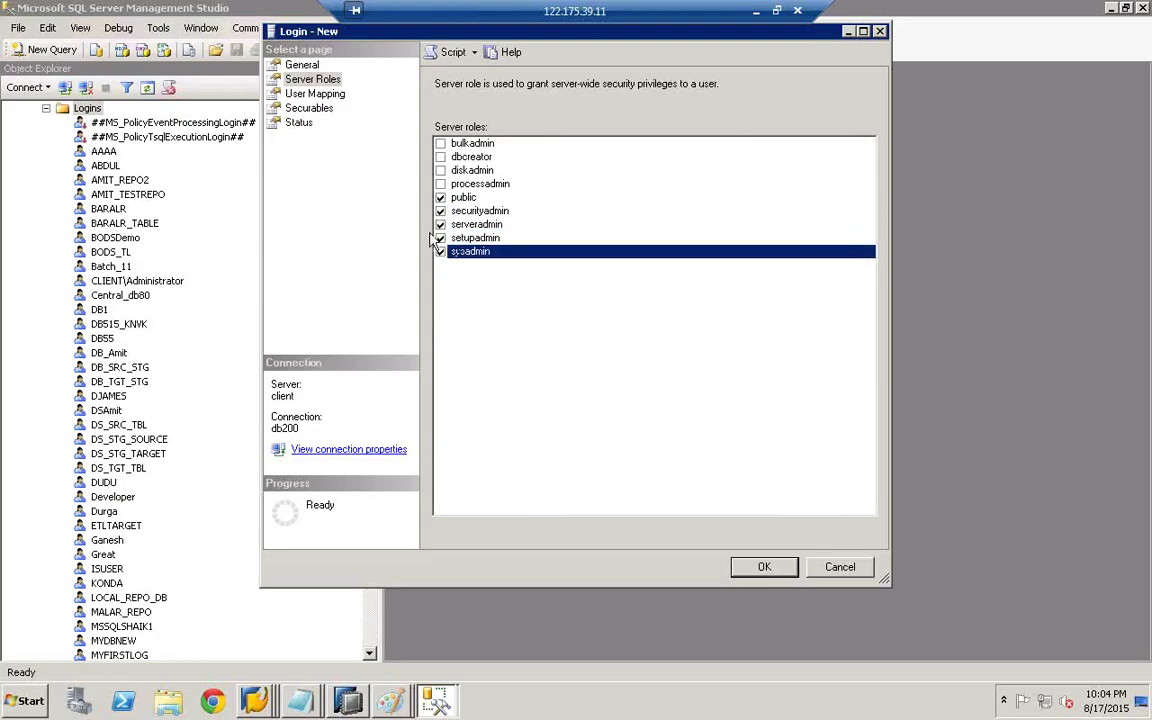
# - In User Mapping, scroll the database list and map the login to db555
pyautogui.click(302, 96)
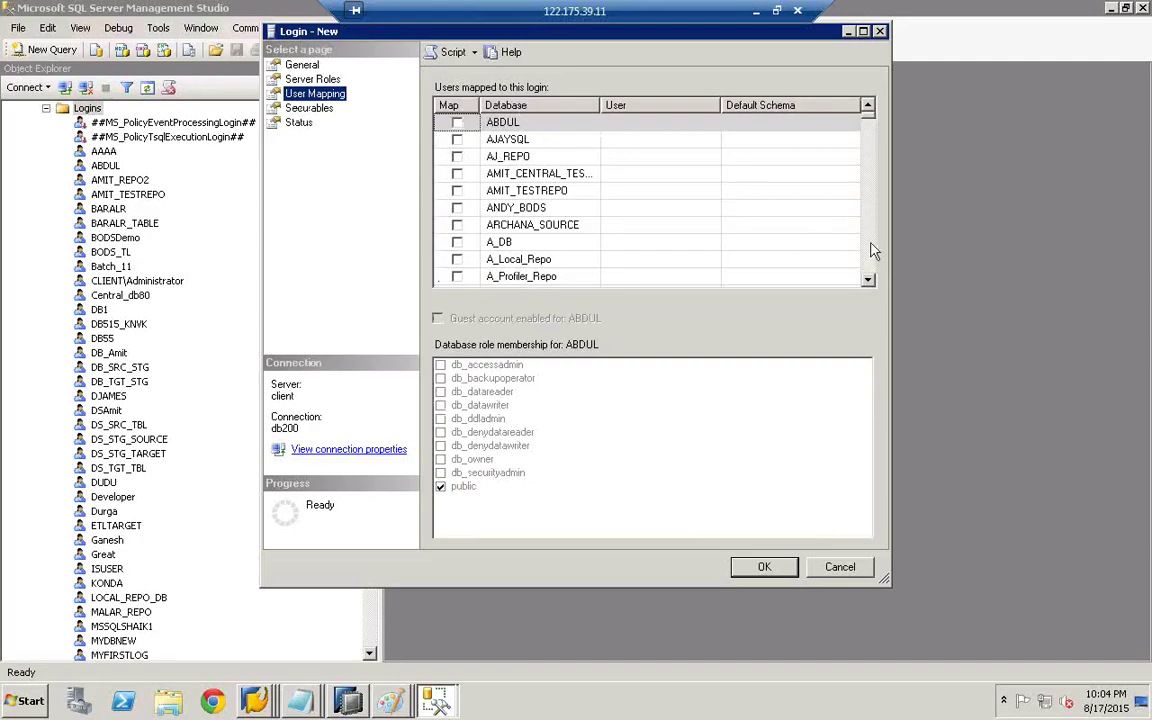
pyautogui.click(872, 254)
pyautogui.click(872, 254)
pyautogui.click(872, 254)
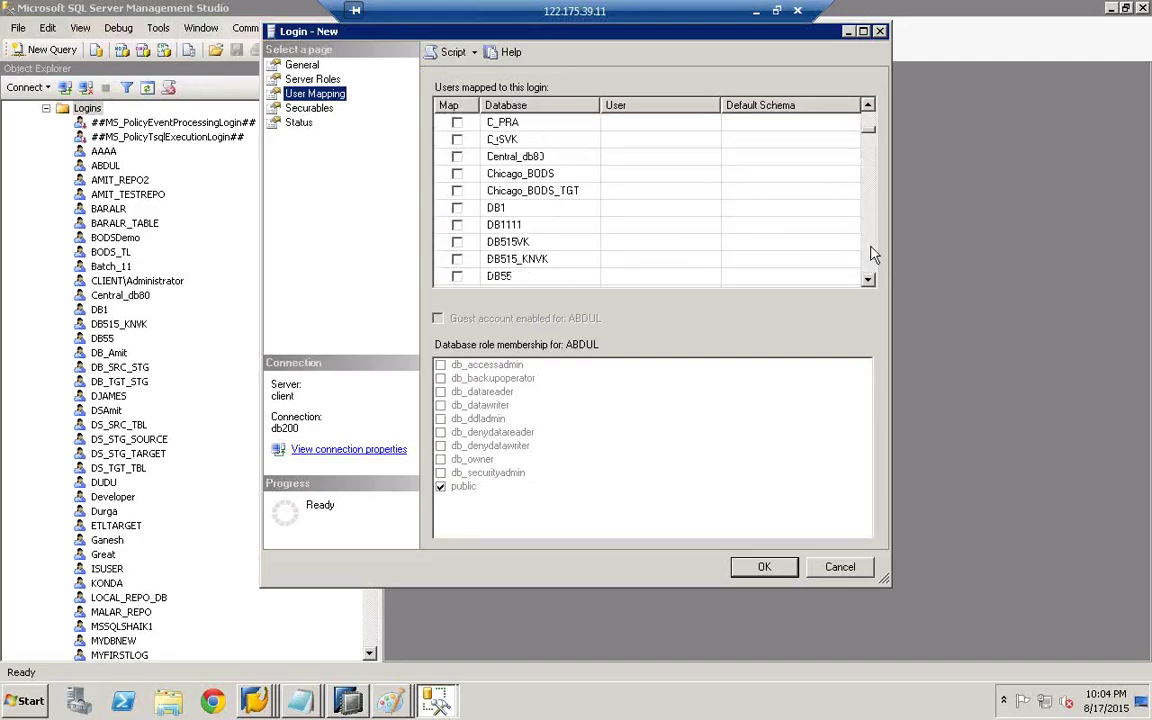
pyautogui.click(872, 254)
pyautogui.click(872, 254)
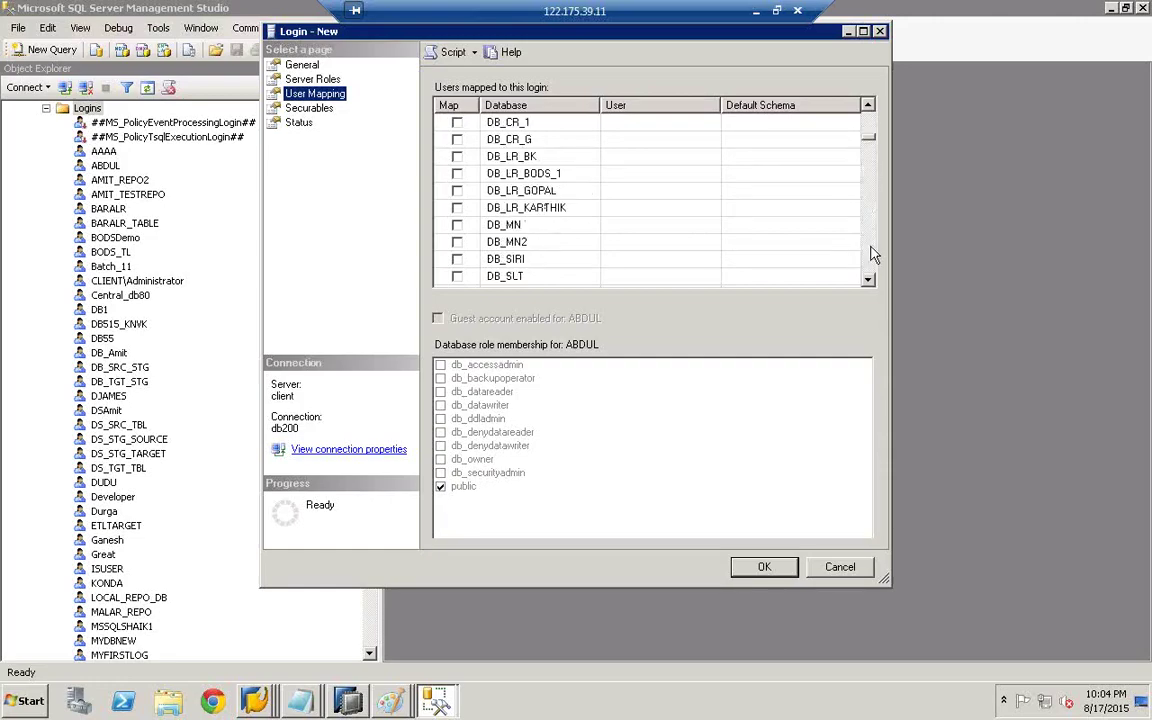
pyautogui.click(872, 254)
pyautogui.click(872, 254)
pyautogui.click(872, 254)
pyautogui.click(872, 254)
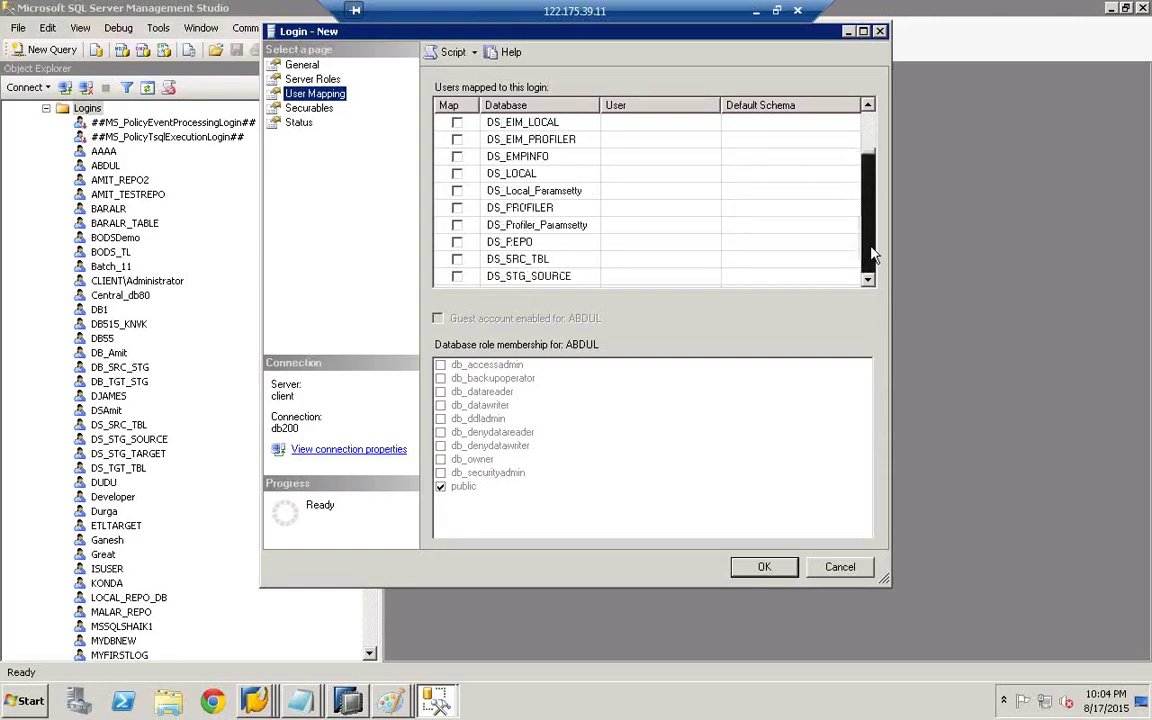
pyautogui.click(872, 254)
pyautogui.click(872, 254)
pyautogui.click(872, 254)
pyautogui.click(872, 254)
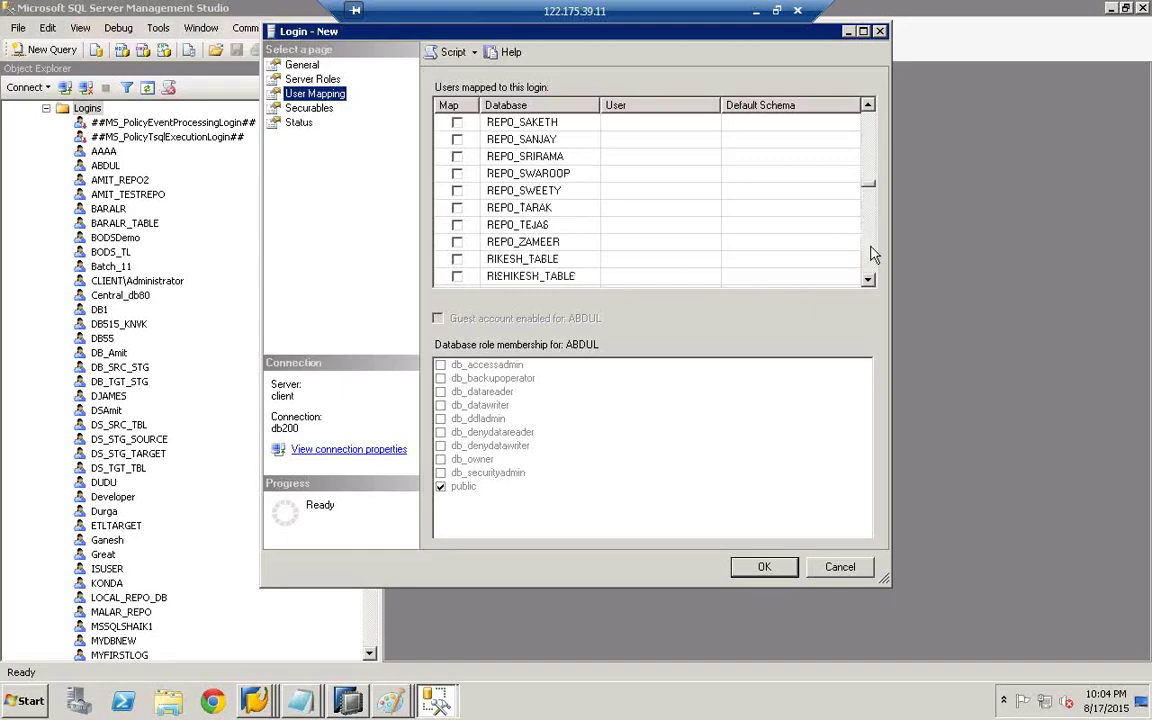
pyautogui.click(872, 254)
pyautogui.click(872, 254)
pyautogui.click(872, 254)
pyautogui.click(872, 254)
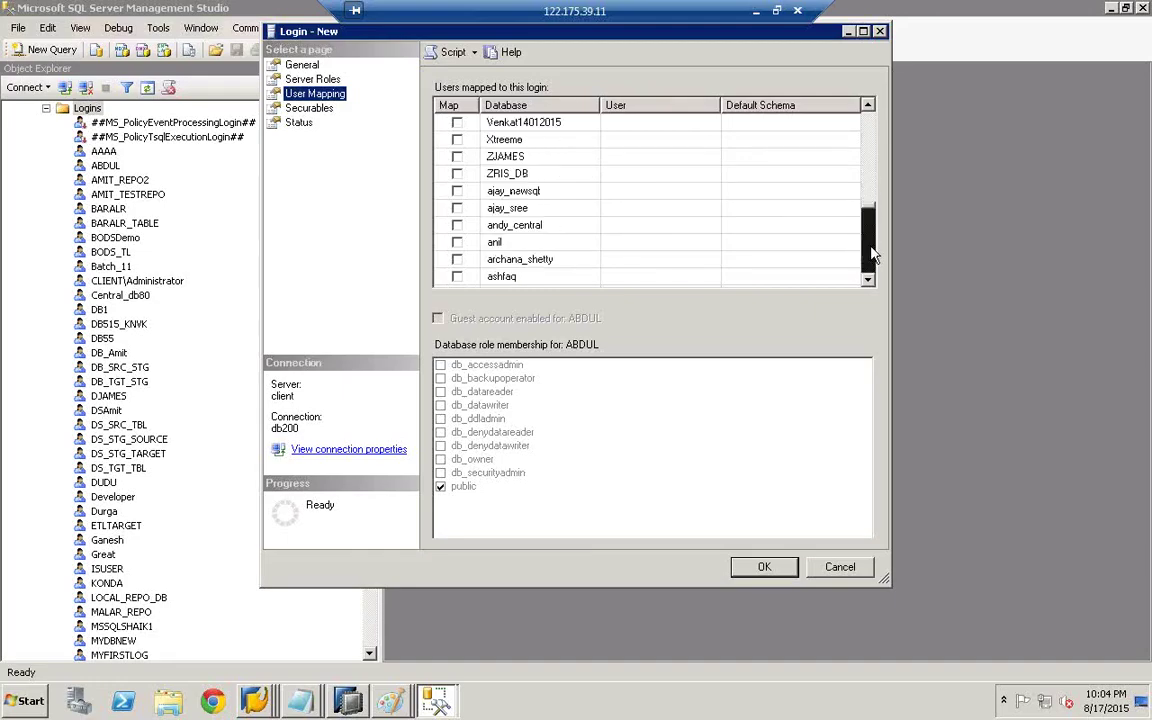
pyautogui.click(872, 254)
pyautogui.click(872, 254)
pyautogui.click(872, 254)
pyautogui.click(872, 254)
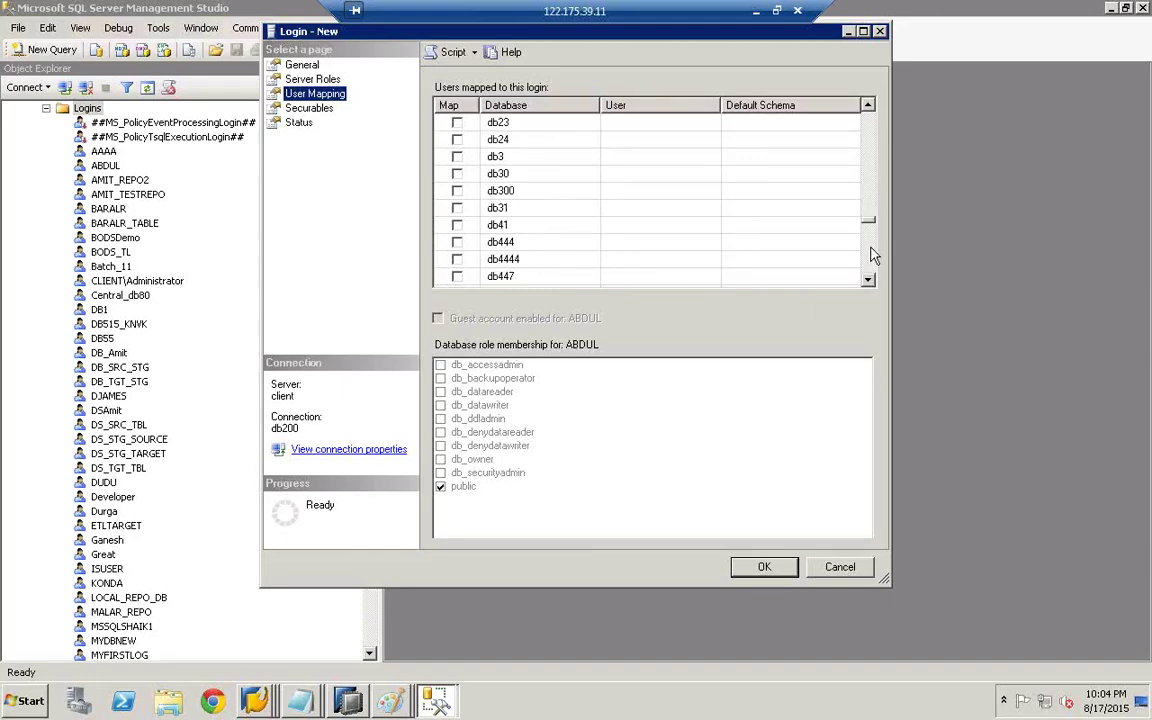
pyautogui.click(872, 254)
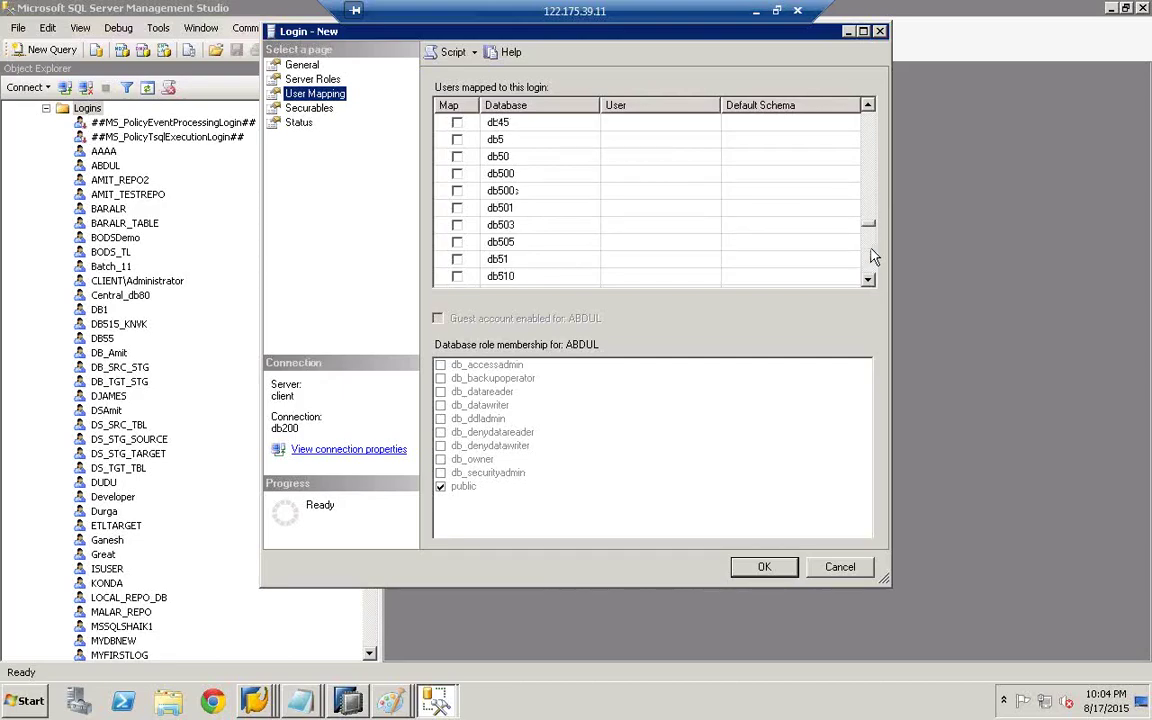
pyautogui.click(872, 254)
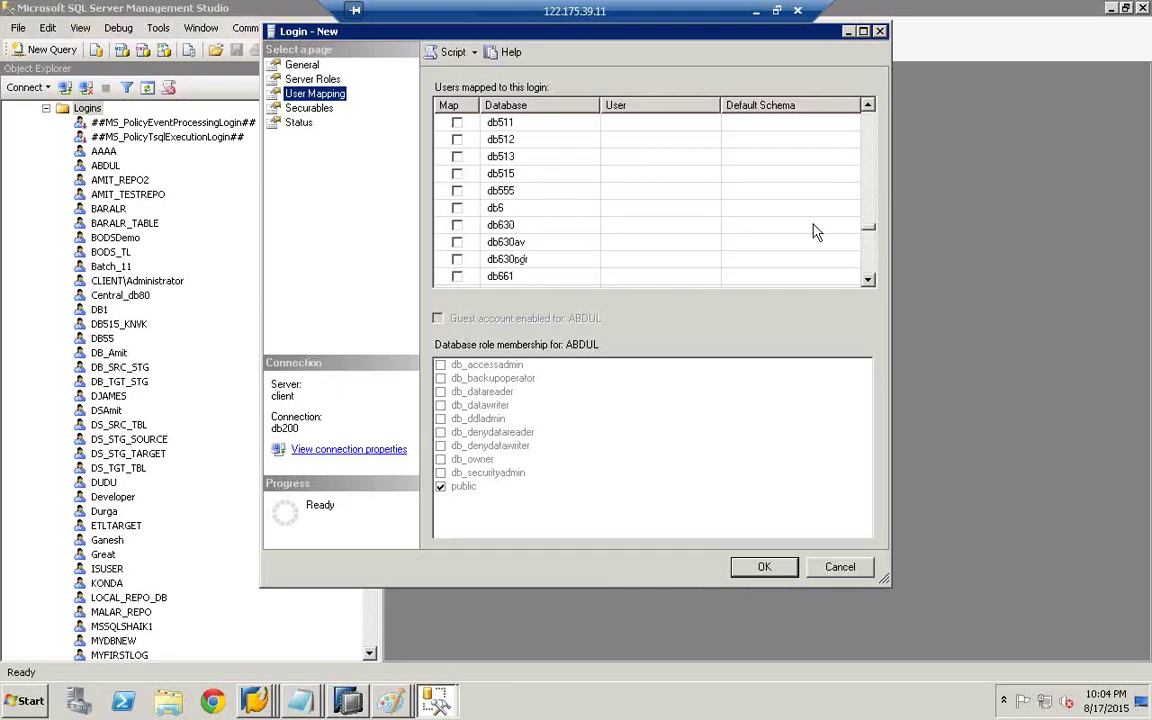
pyautogui.click(457, 191)
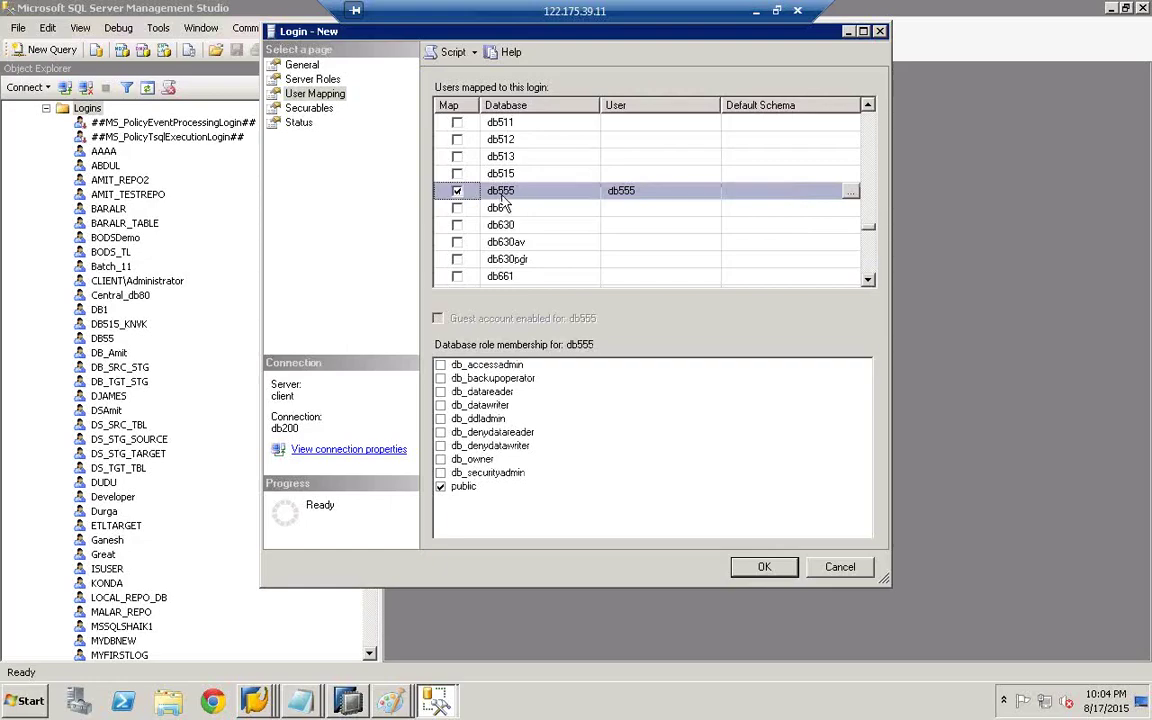
# - Give the login db_securityadmin, db_owner, db_ddladmin and db_denydatareader in db555, and save it
pyautogui.click(441, 473)
pyautogui.click(441, 459)
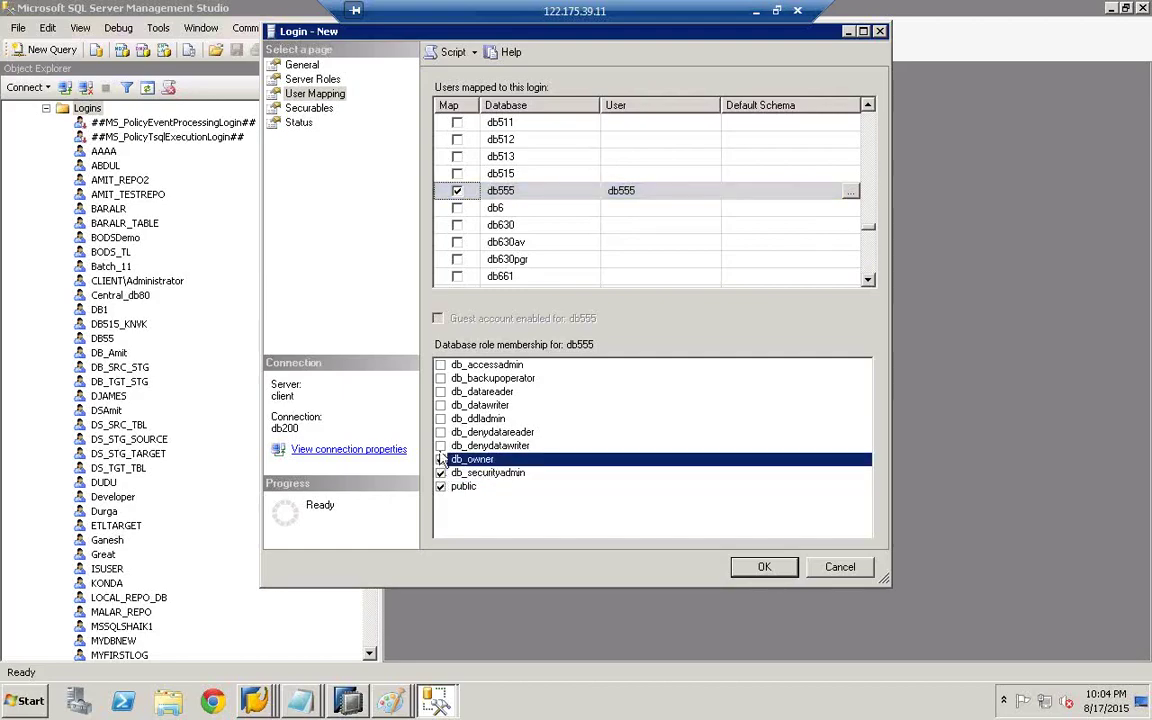
pyautogui.click(441, 446)
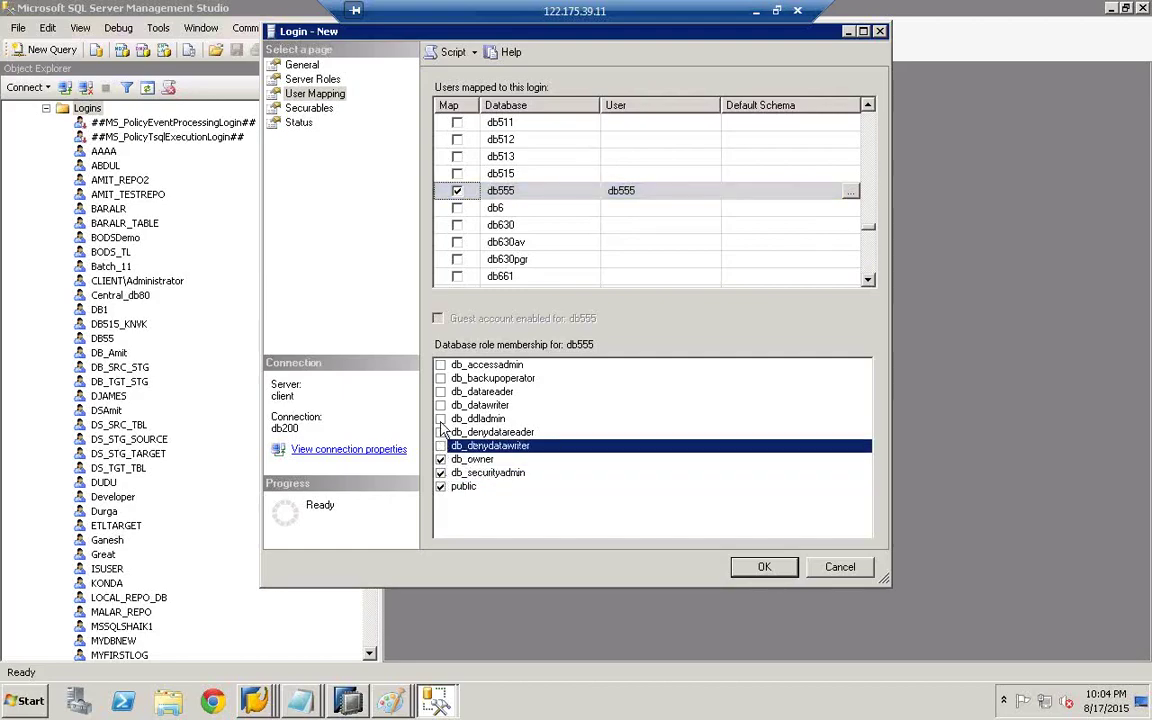
pyautogui.click(441, 420)
pyautogui.click(441, 432)
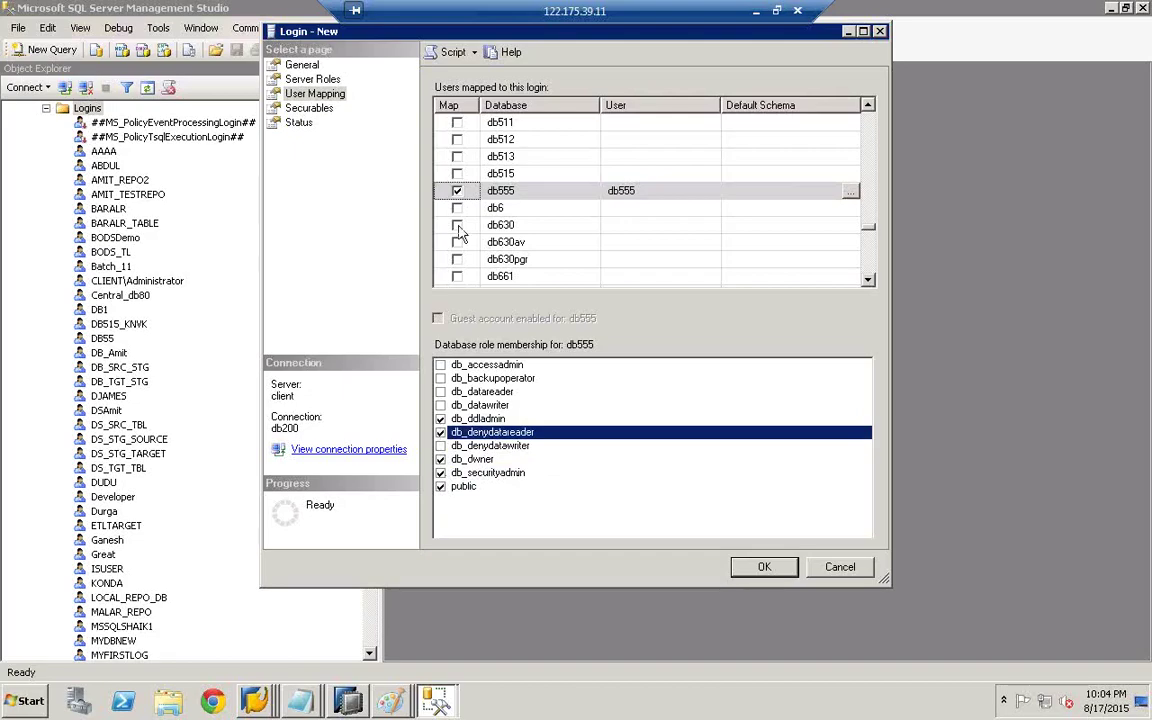
pyautogui.click(772, 570)
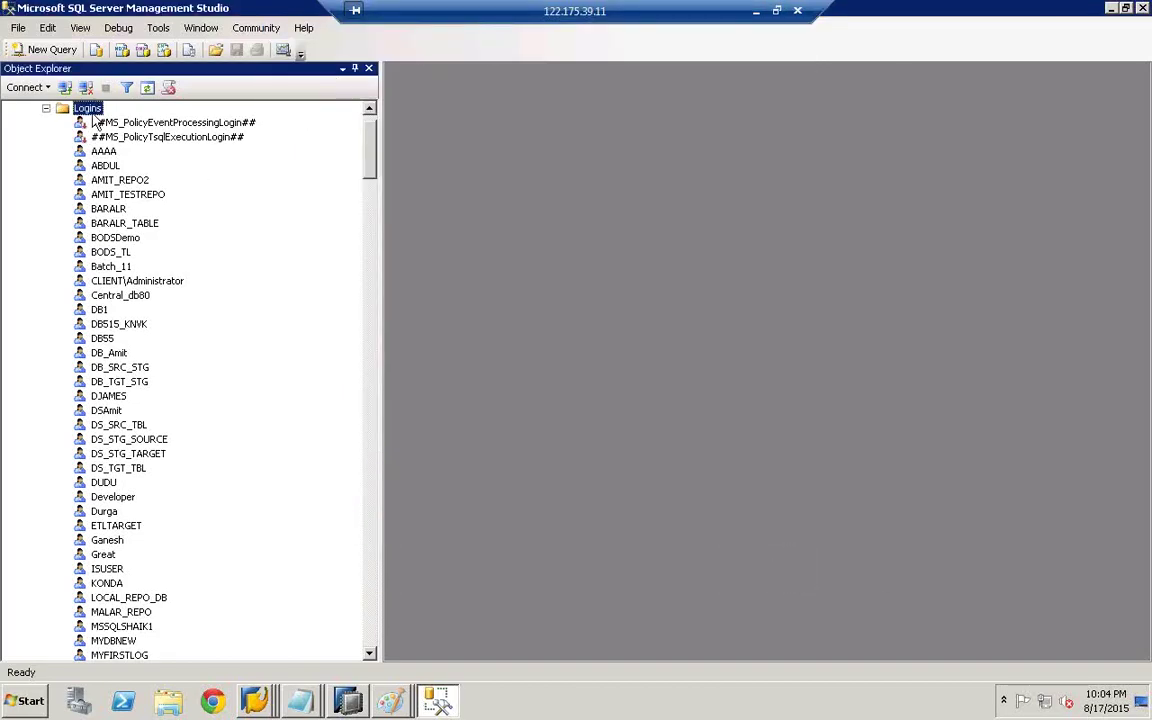
# - In the second Paint drawing, pencil a mark below JOB SERVER and curves BODS→MSSQL and REPO→LOCAL
pyautogui.click(390, 700)
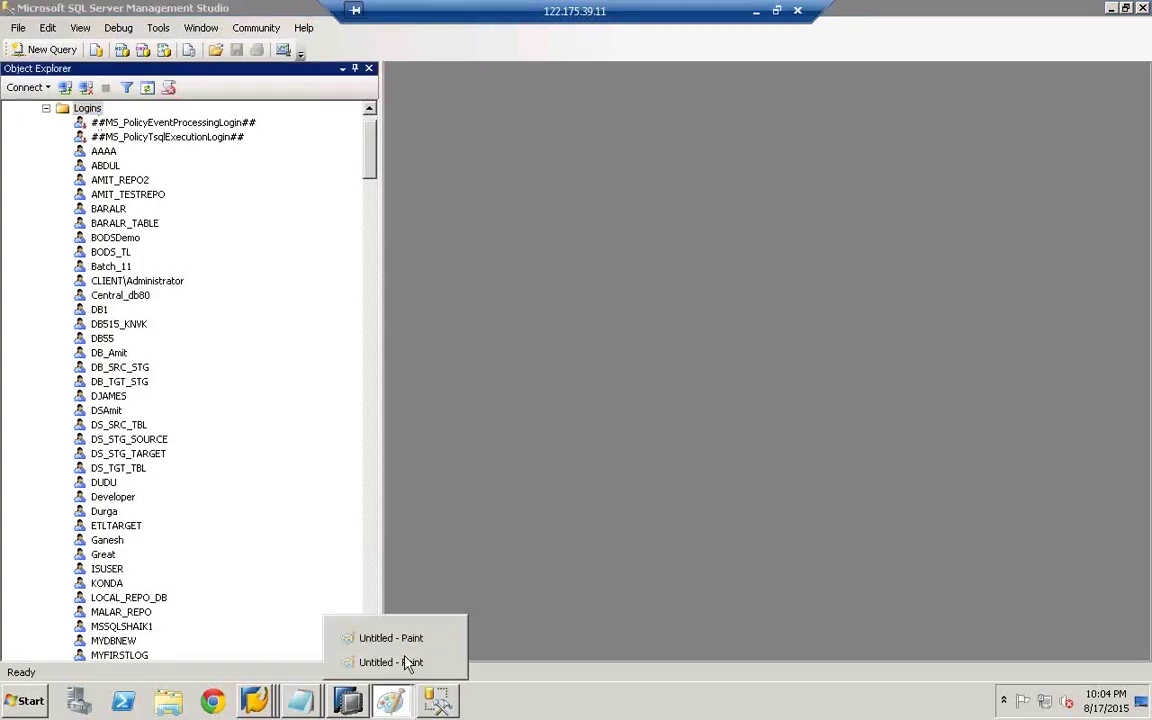
pyautogui.click(405, 664)
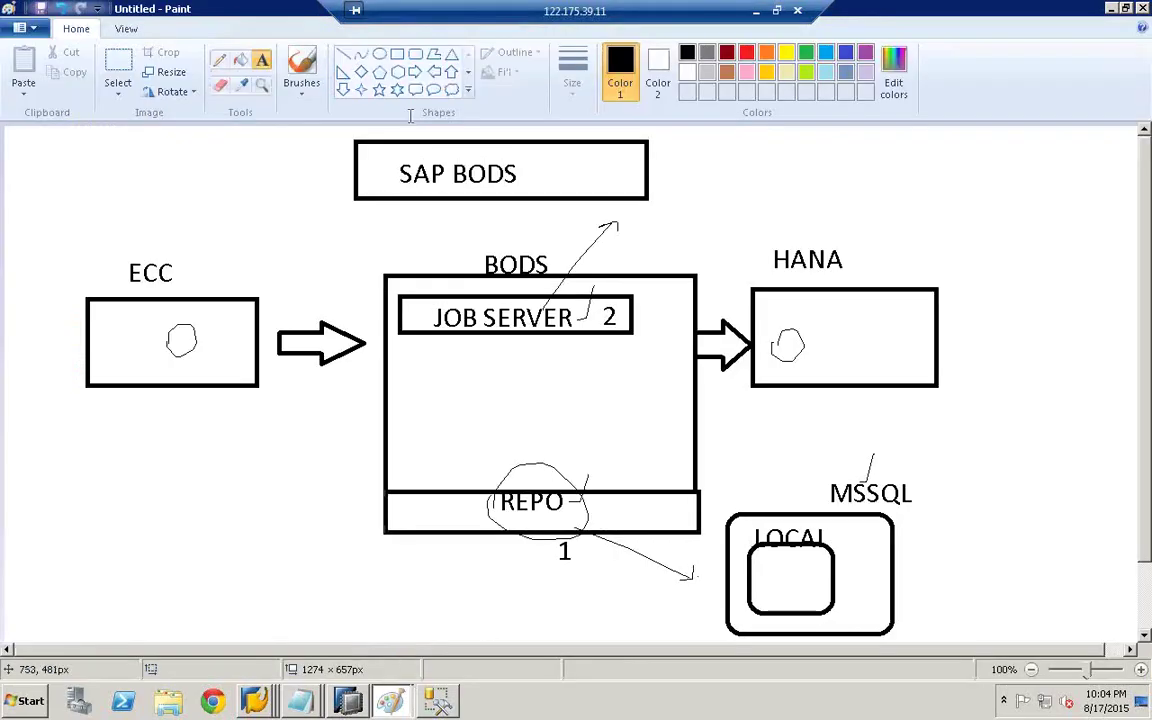
pyautogui.click(219, 59)
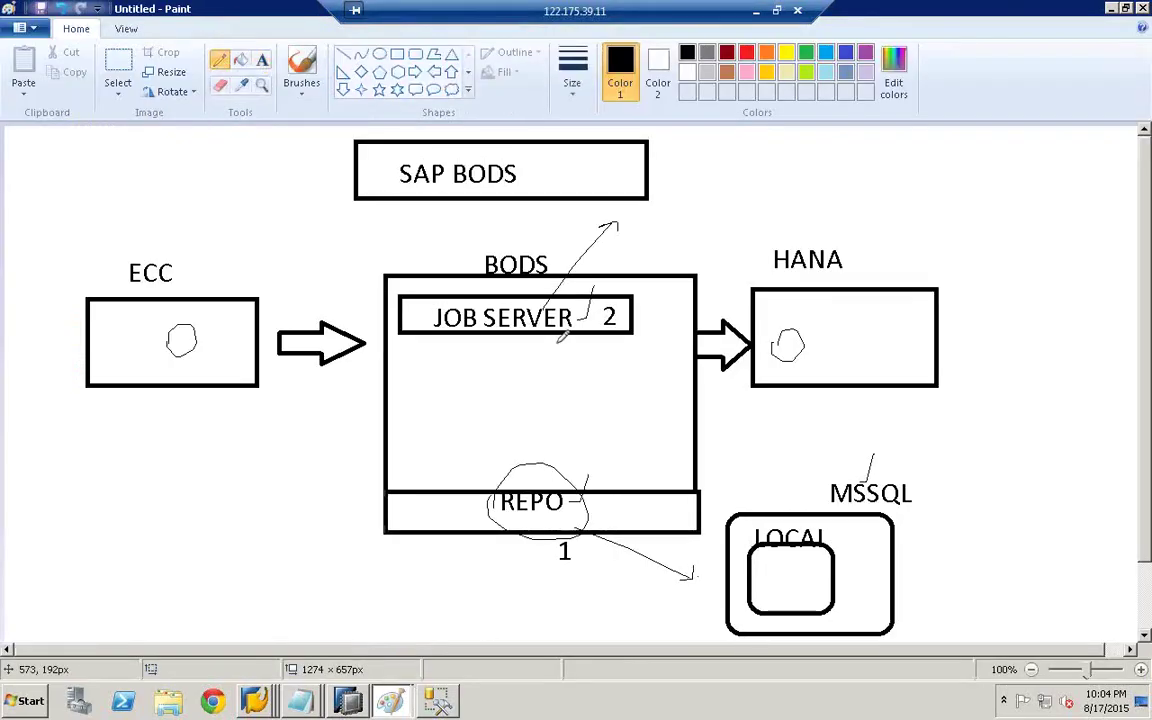
pyautogui.moveTo(564, 335); pyautogui.dragTo(557, 342)
pyautogui.moveTo(697, 452); pyautogui.dragTo(849, 408)
pyautogui.moveTo(740, 638); pyautogui.dragTo(596, 535)
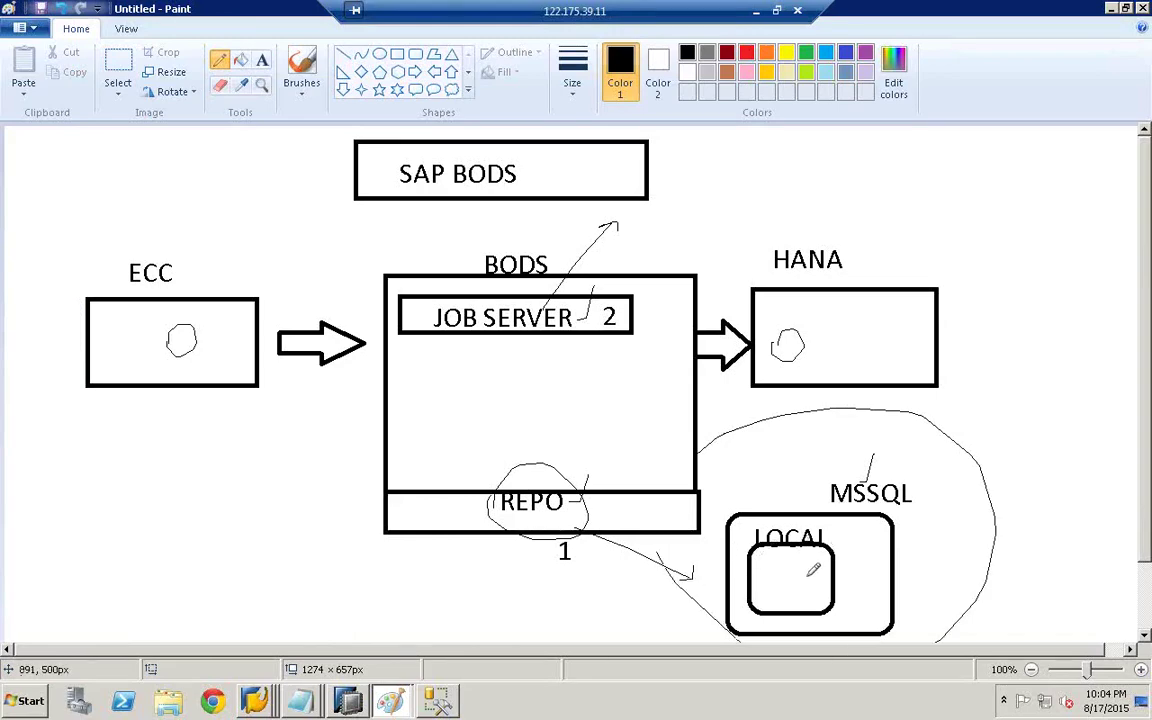
# - Label the inner LOCAL box db555
pyautogui.click(262, 59)
pyautogui.click(762, 569)
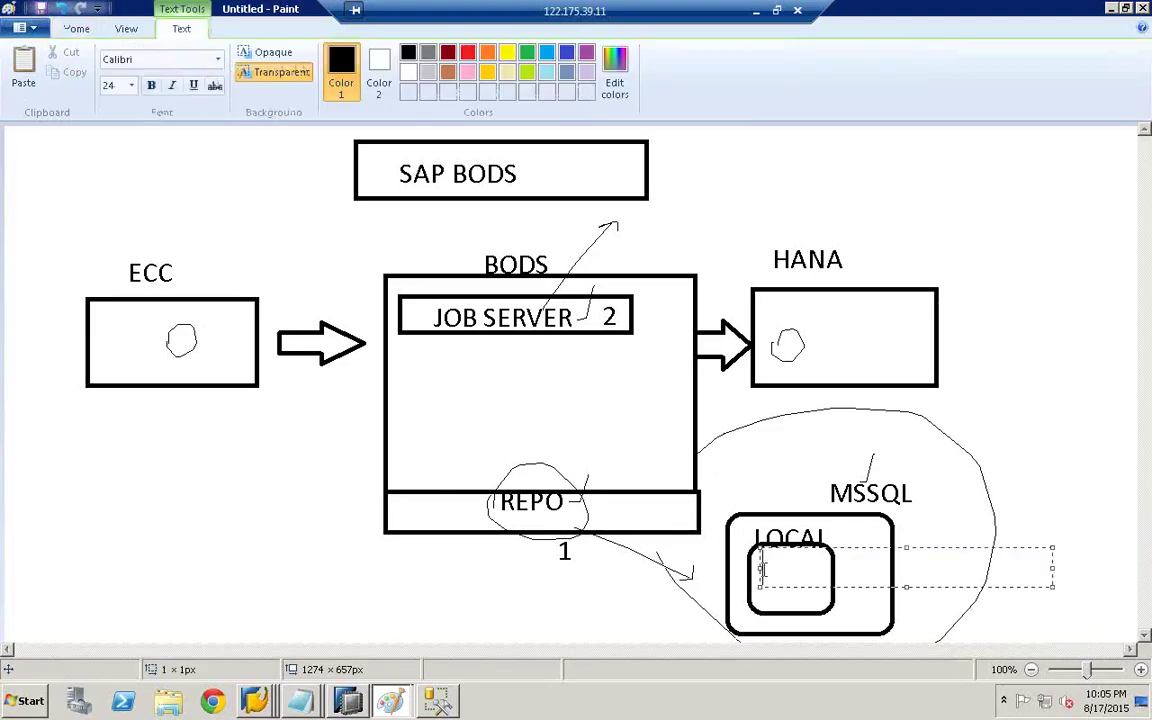
pyautogui.write('db555')
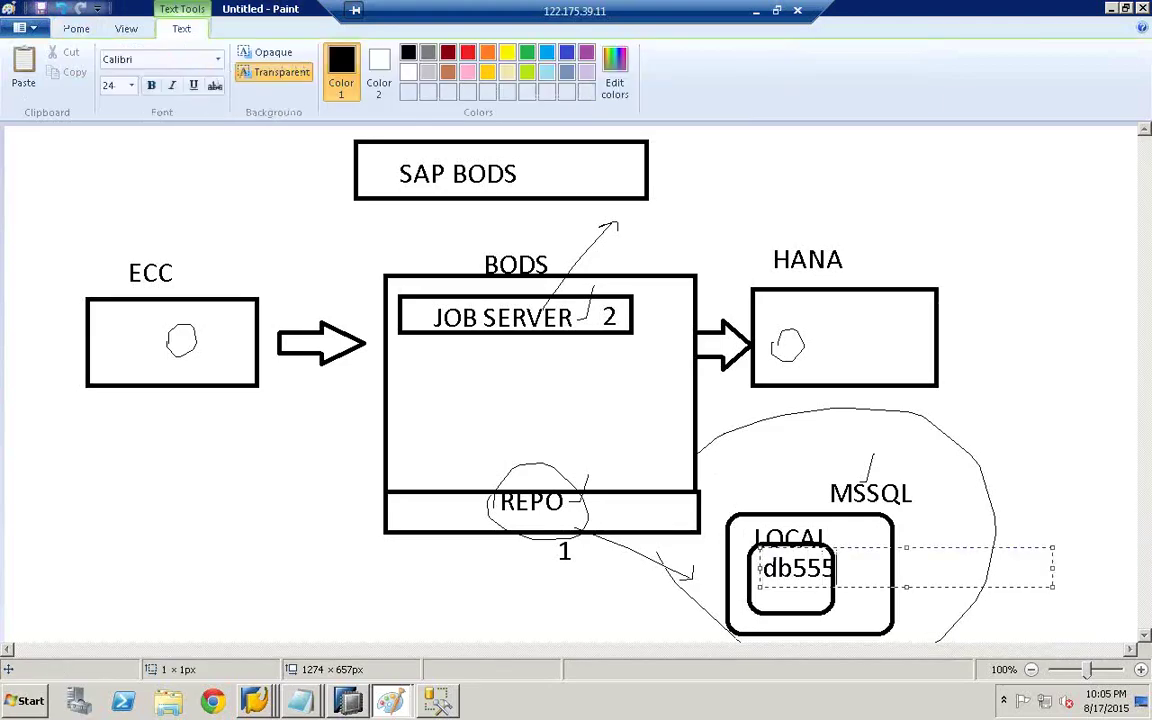
pyautogui.click(838, 532)
pyautogui.click(856, 578)
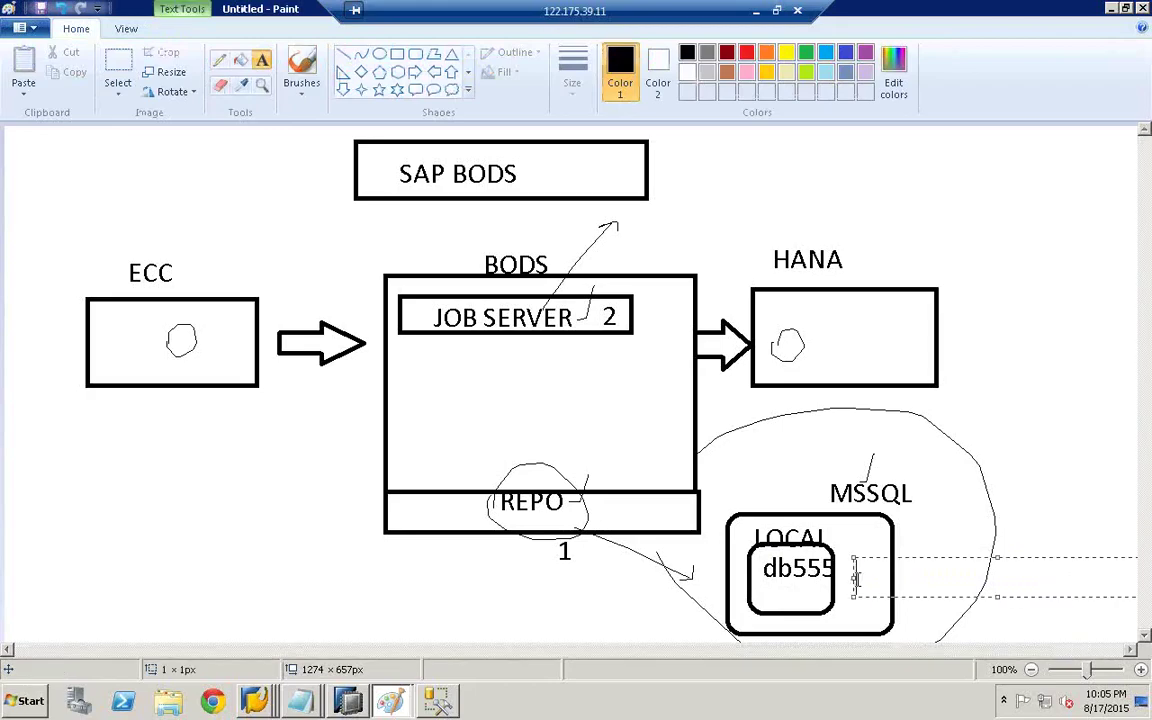
pyautogui.write('db555')
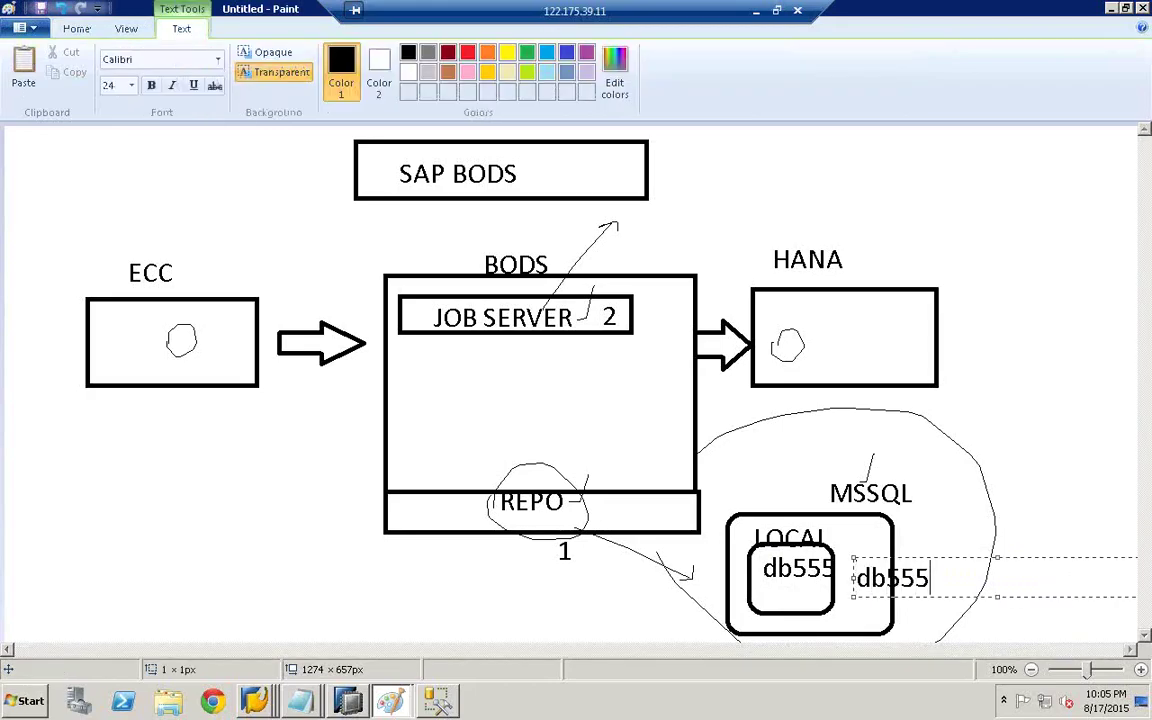
pyautogui.click(1062, 588)
# - Add the note 'u' beside db555 and 'db' beside LOCAL
pyautogui.click(936, 576)
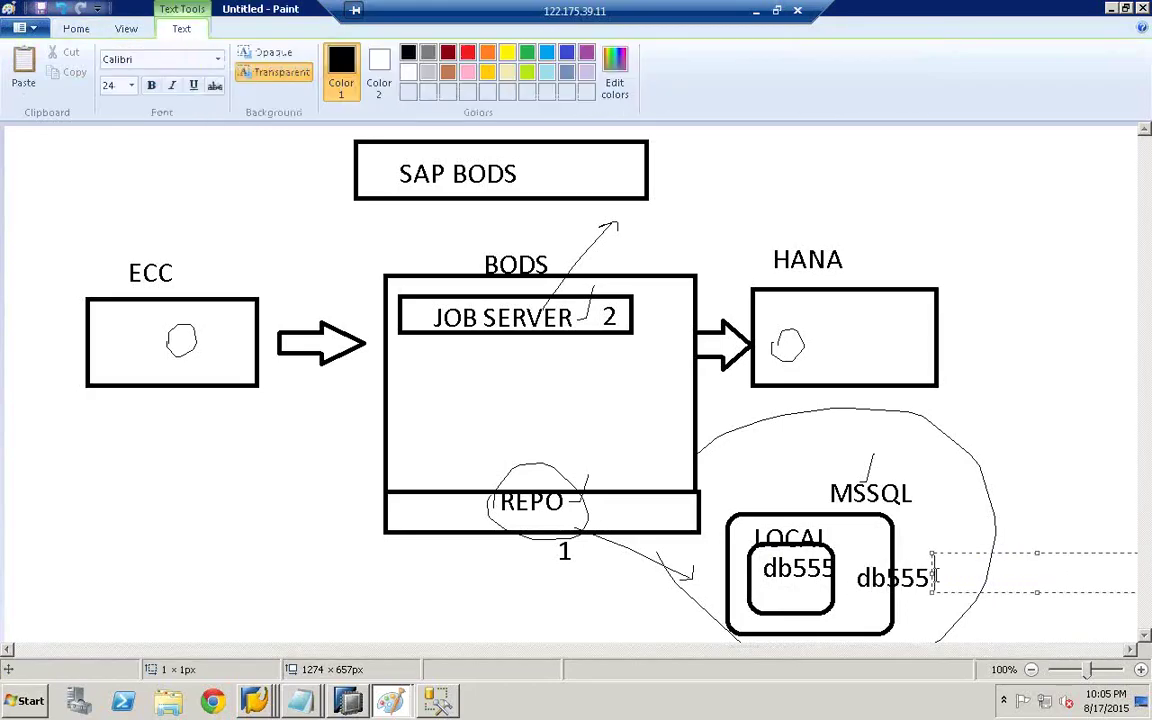
pyautogui.write('u')
pyautogui.click(845, 535)
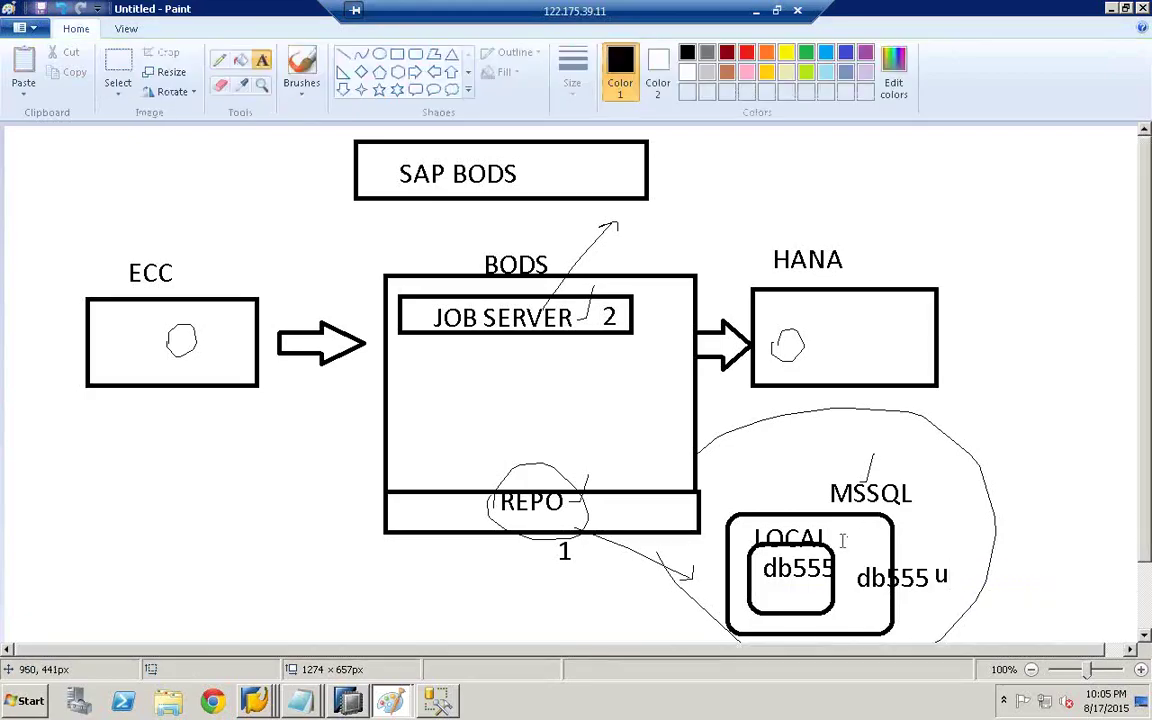
pyautogui.click(840, 540)
pyautogui.write('db')
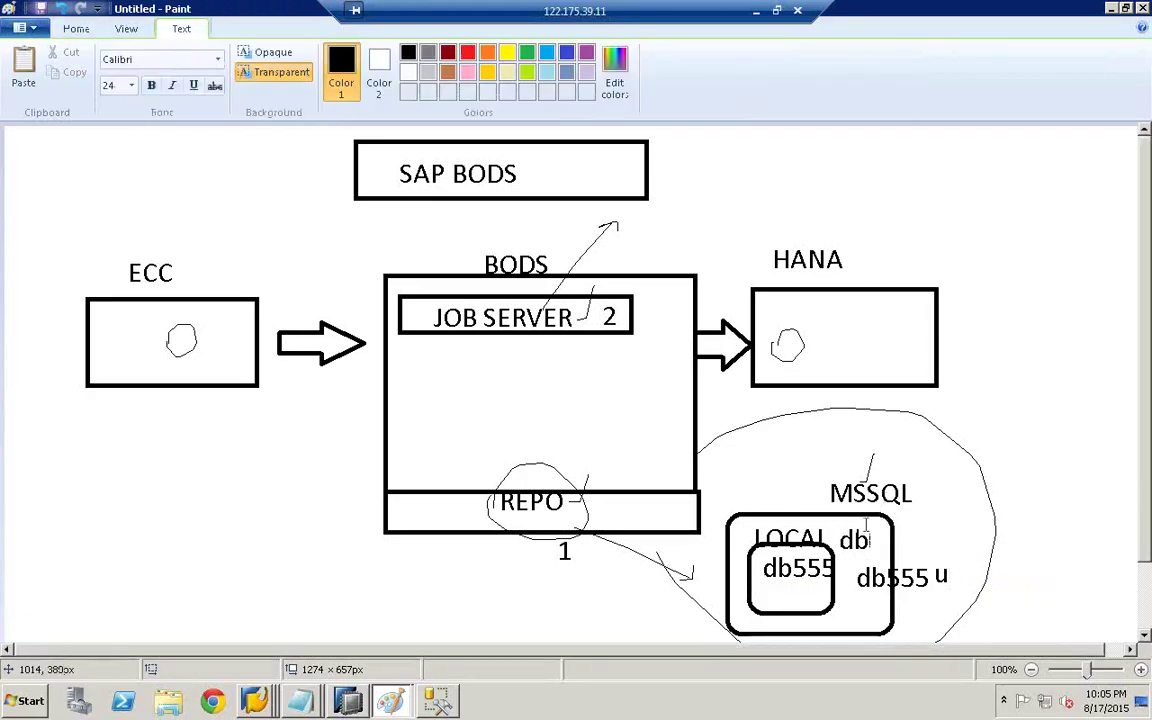
pyautogui.click(866, 541)
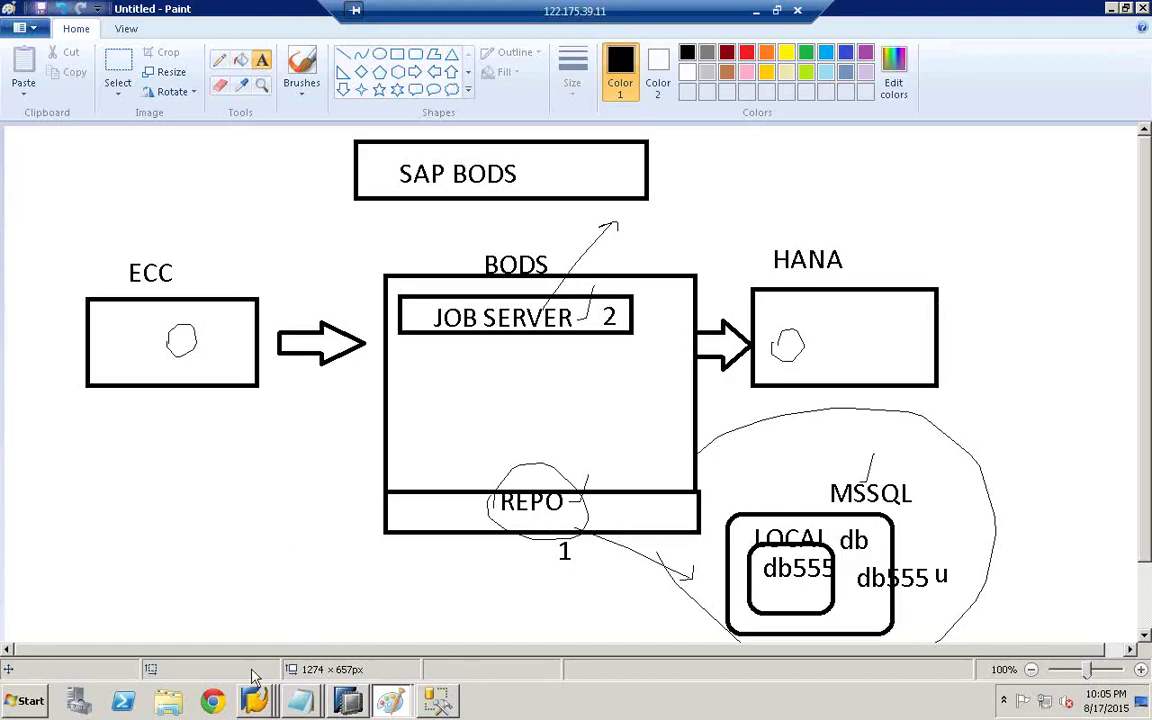
pyautogui.click(31, 703)
# - Launch SAP Data Services 4.2 Repository Manager and choose Microsoft SQL Server as database type
pyautogui.click(70, 634)
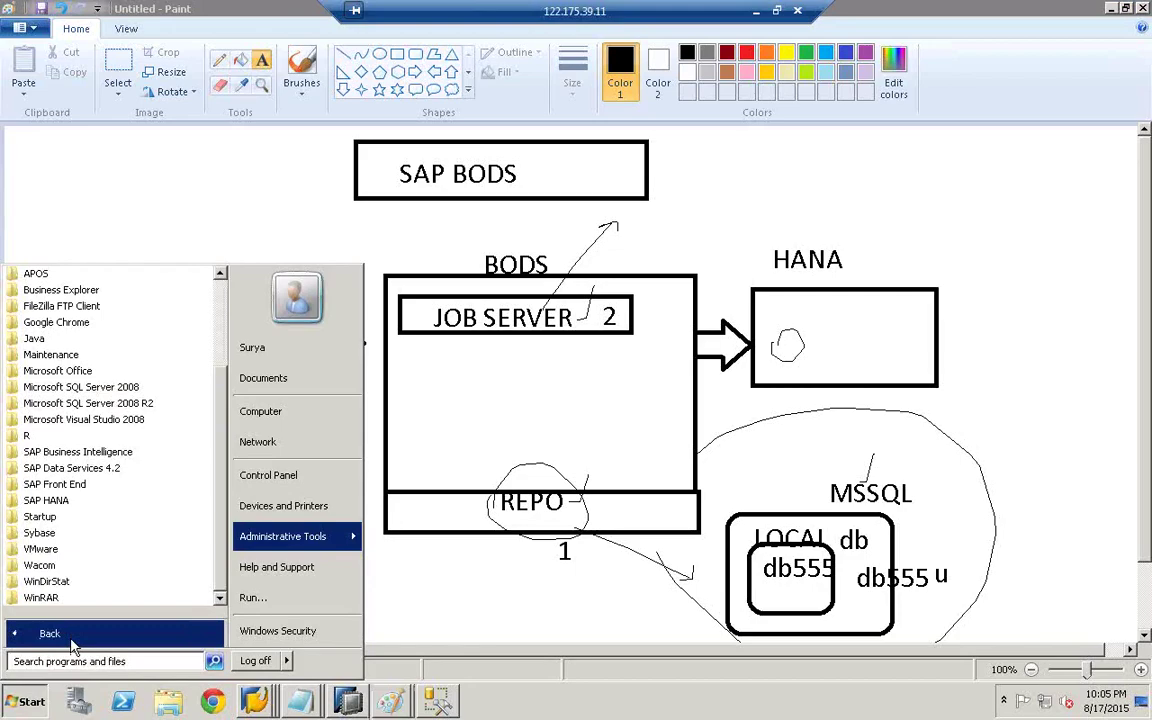
pyautogui.click(85, 476)
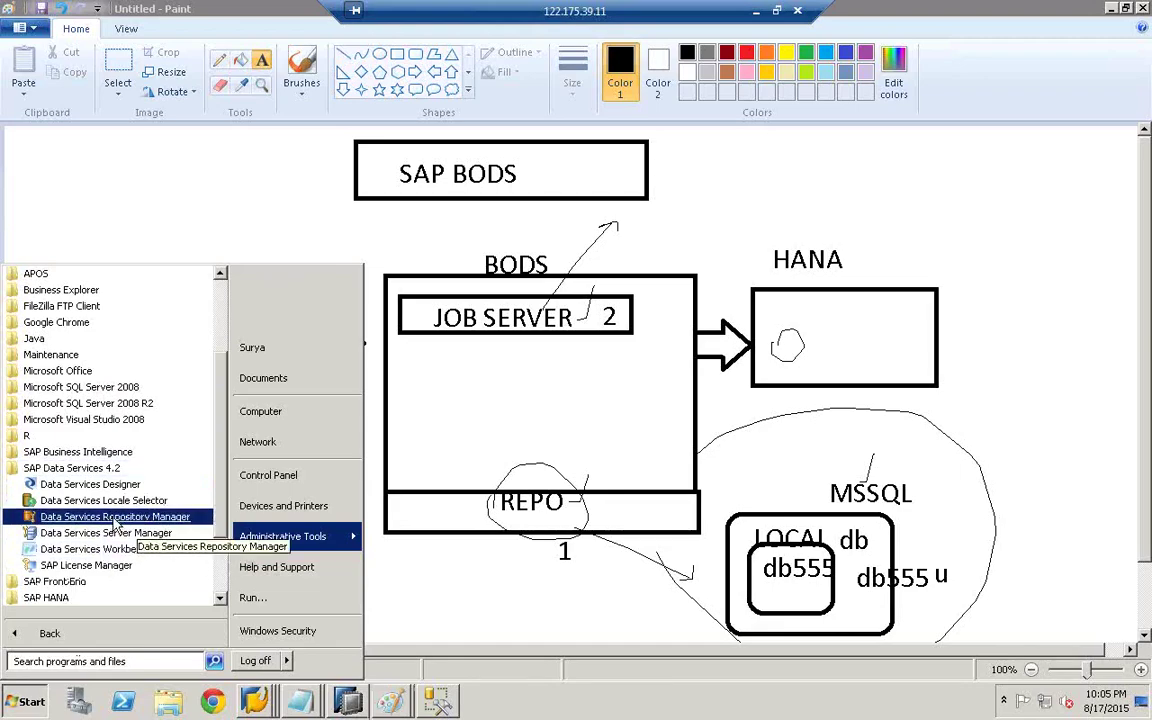
pyautogui.click(115, 517)
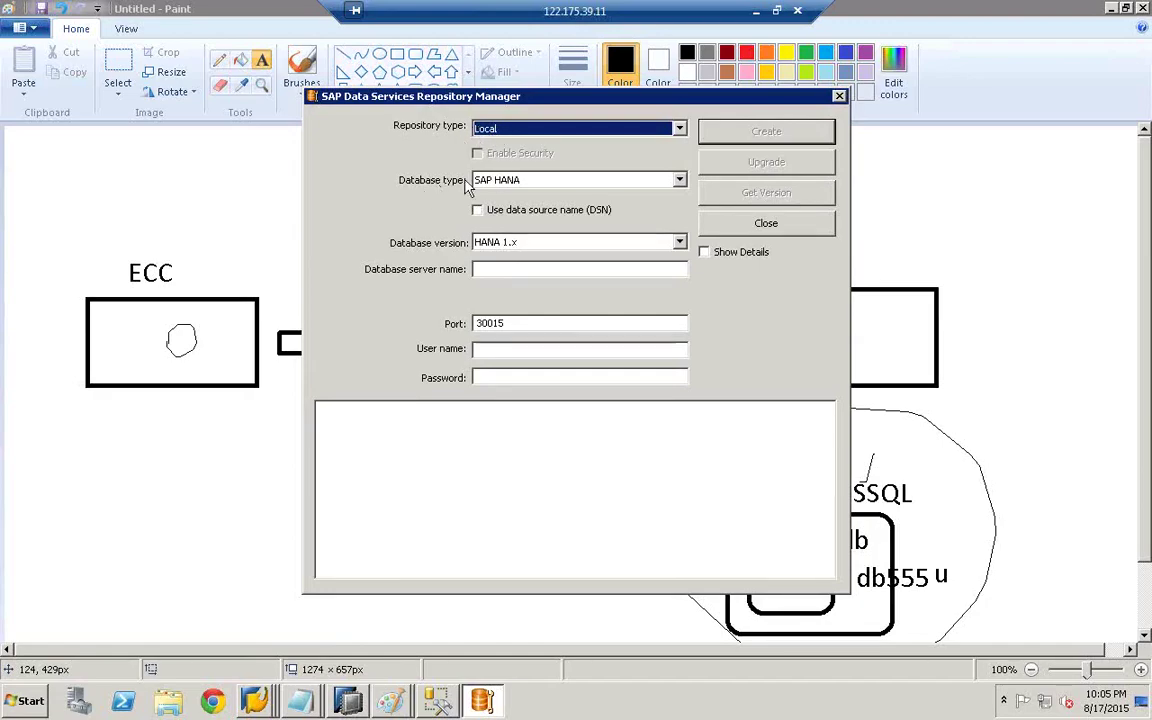
pyautogui.click(497, 187)
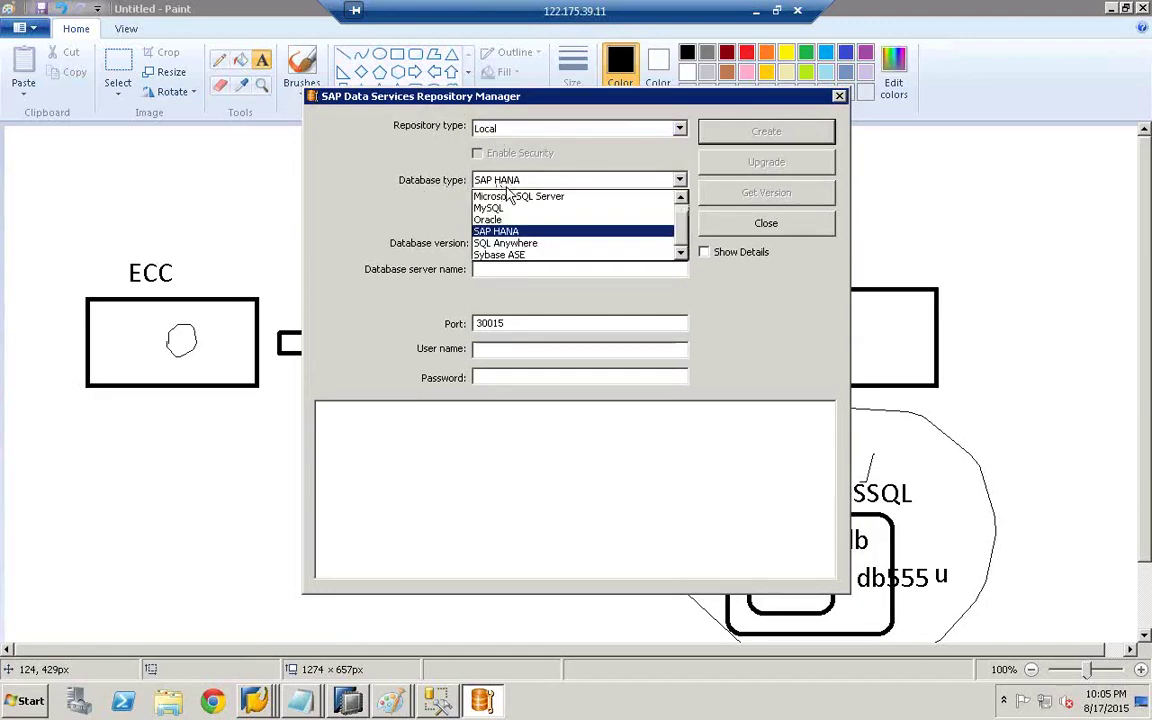
pyautogui.click(517, 198)
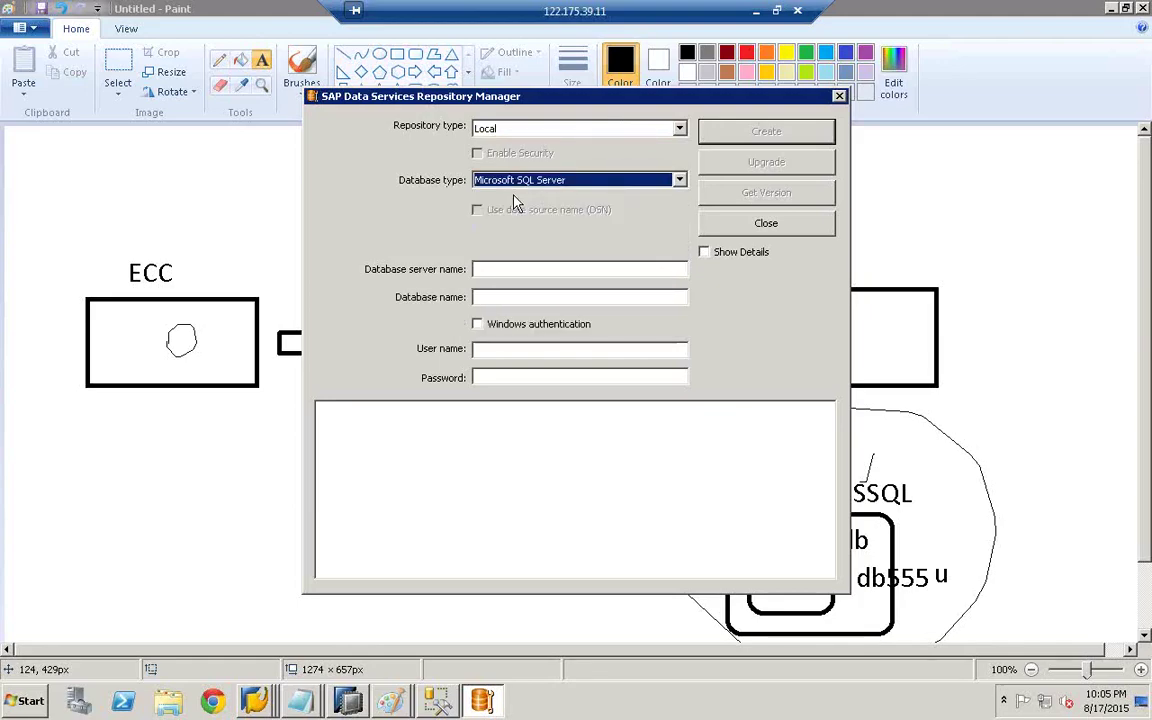
# - Enter server client, database db555, user name db555 and the login's password
pyautogui.click(494, 271)
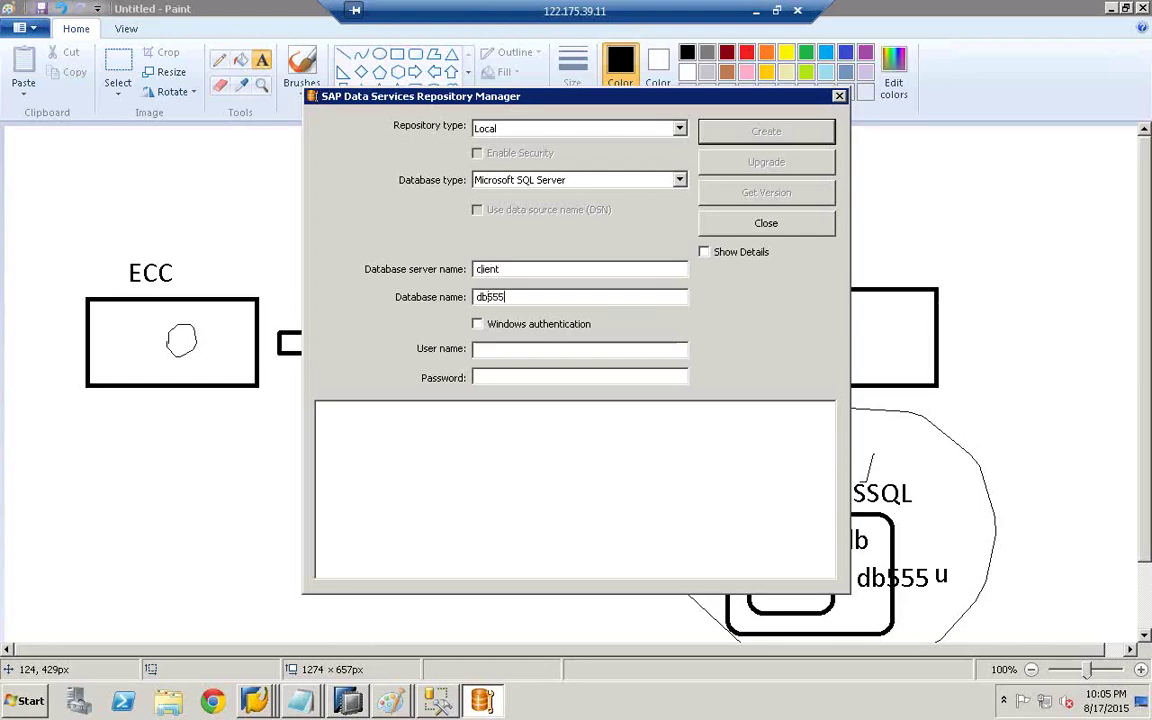
pyautogui.click(506, 352)
pyautogui.press('BackSpace')
pyautogui.press('BackSpace')
pyautogui.write('55')
pyautogui.press('Tab')
pyautogui.write('db555')
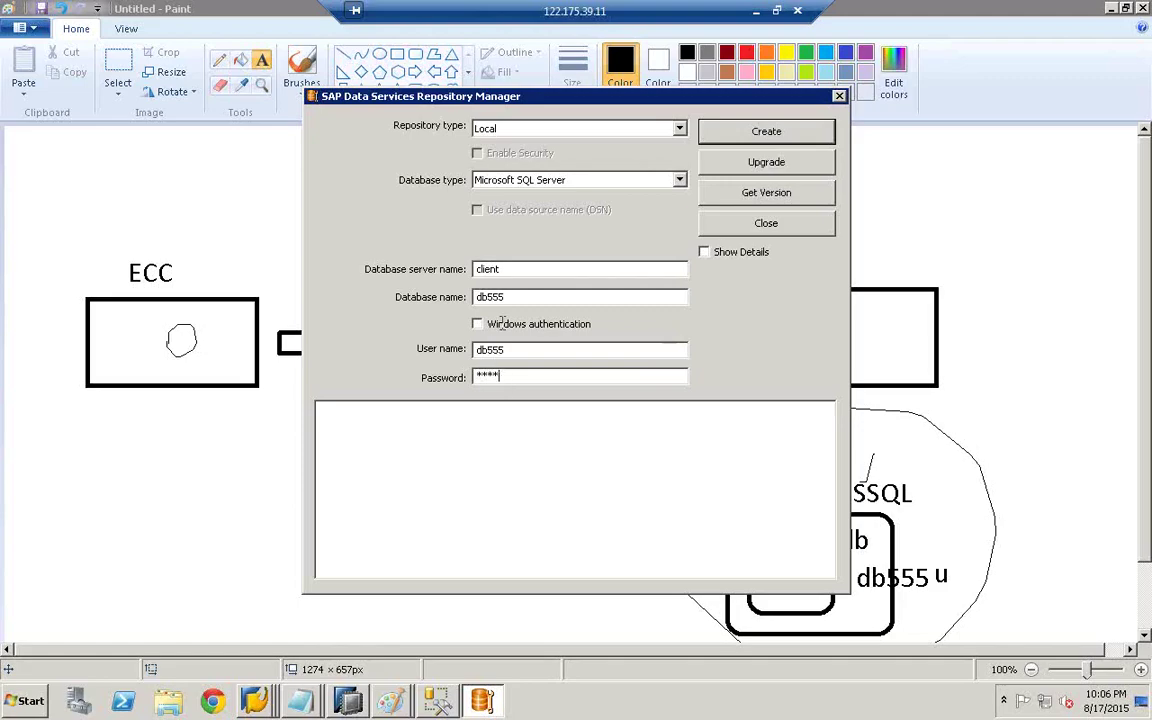
pyautogui.click(437, 700)
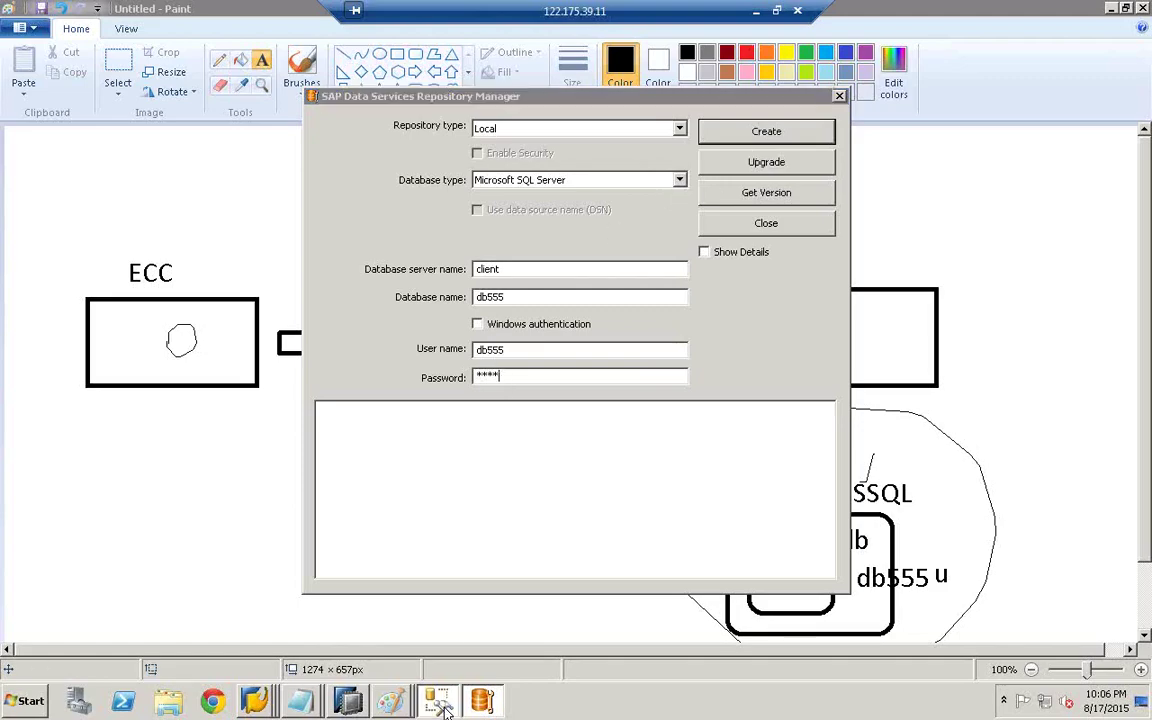
# - Collapse Logins, find db555 under Databases, and expand its Tables folder showing only System Tables
pyautogui.click(46, 108)
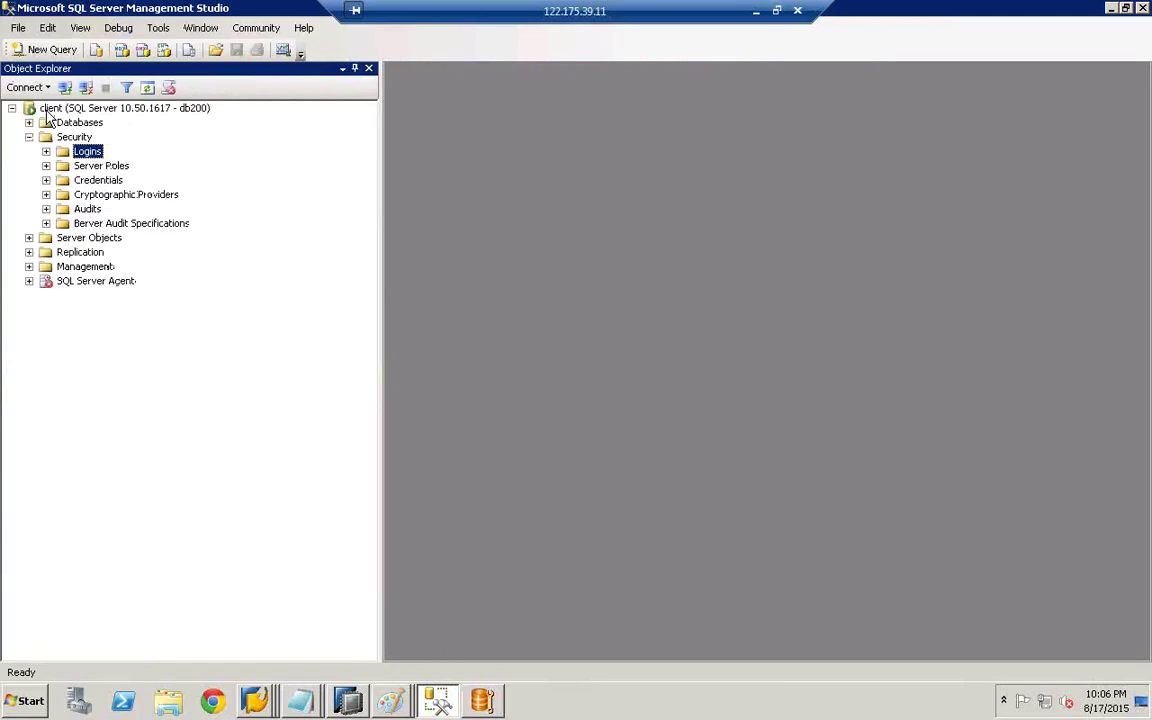
pyautogui.click(29, 122)
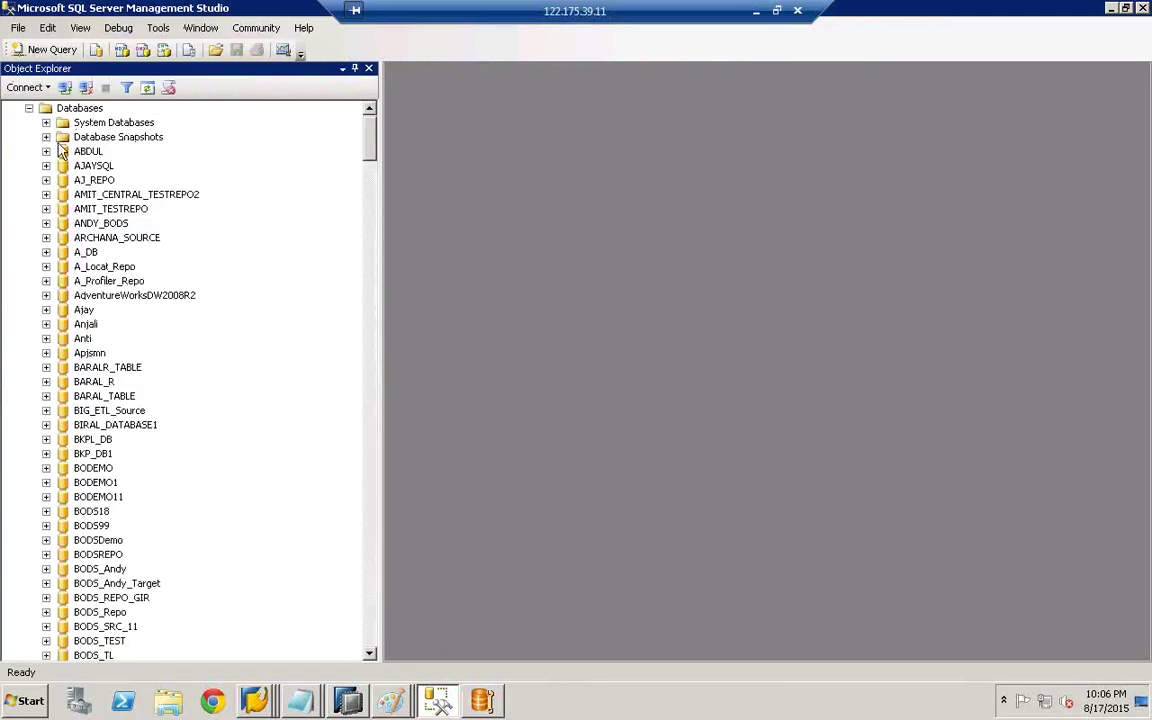
pyautogui.click(90, 188)
pyautogui.scroll(-3, 95, 222)
pyautogui.write('db555')
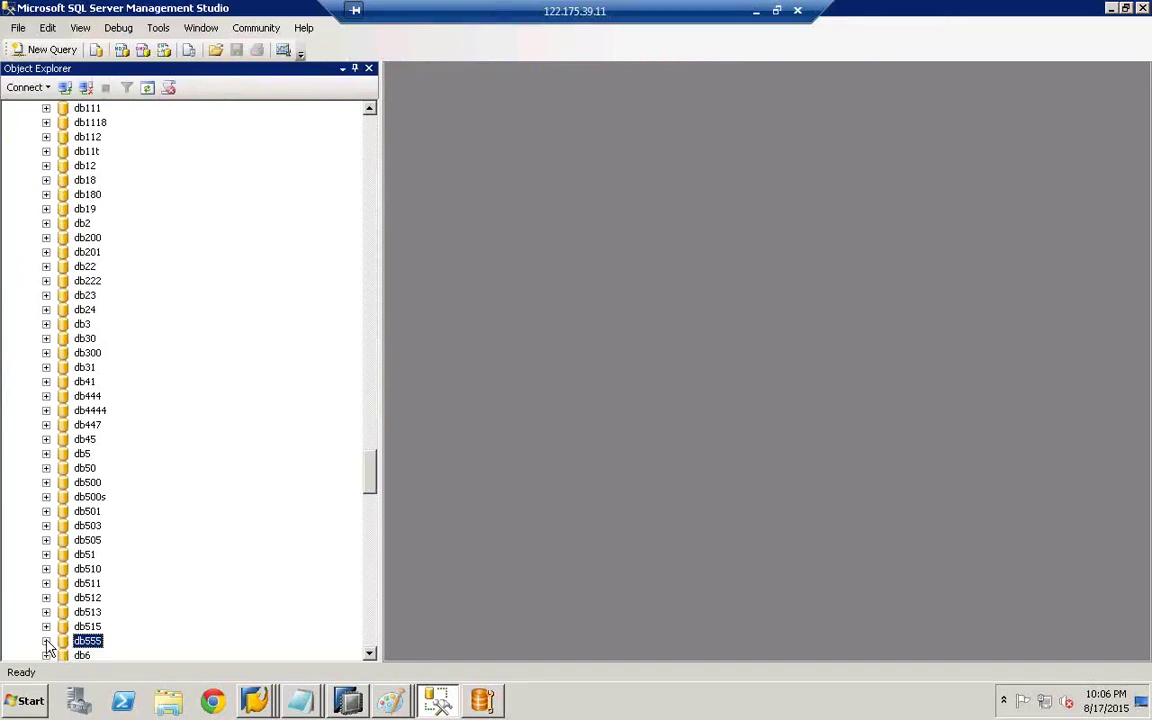
pyautogui.press('Right')
pyautogui.click(116, 557)
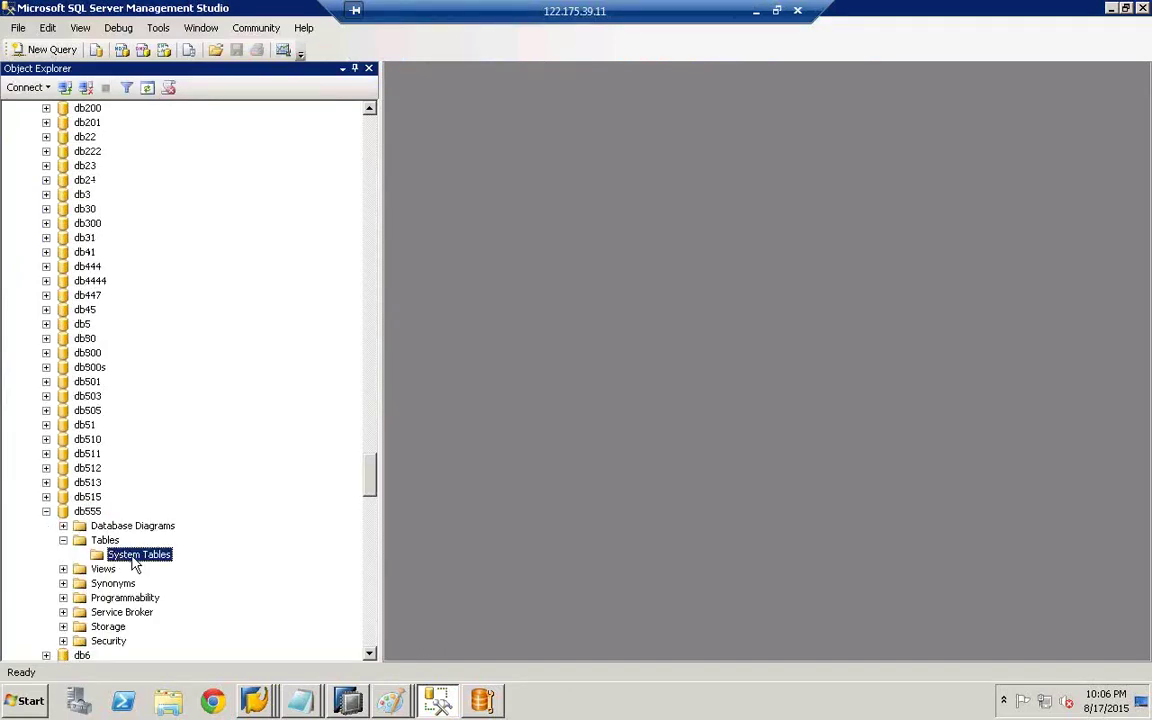
pyautogui.click(488, 704)
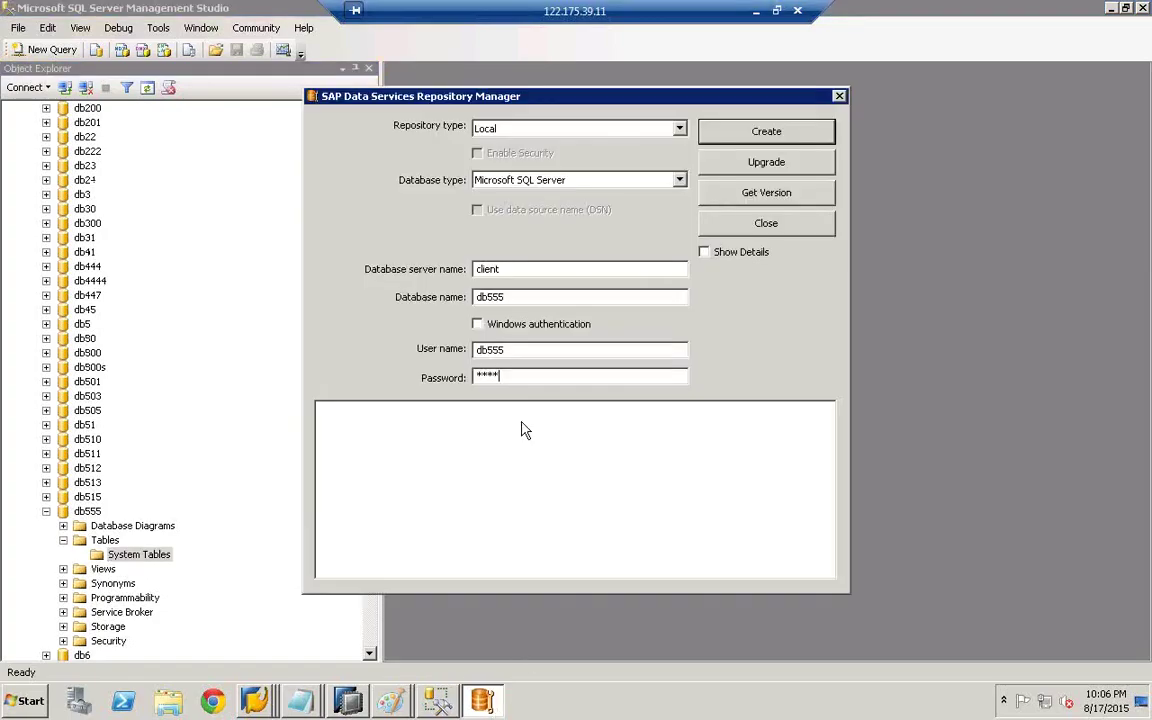
# - Attempt to create the repository, then retype the password after the login failure and create again
pyautogui.click(793, 140)
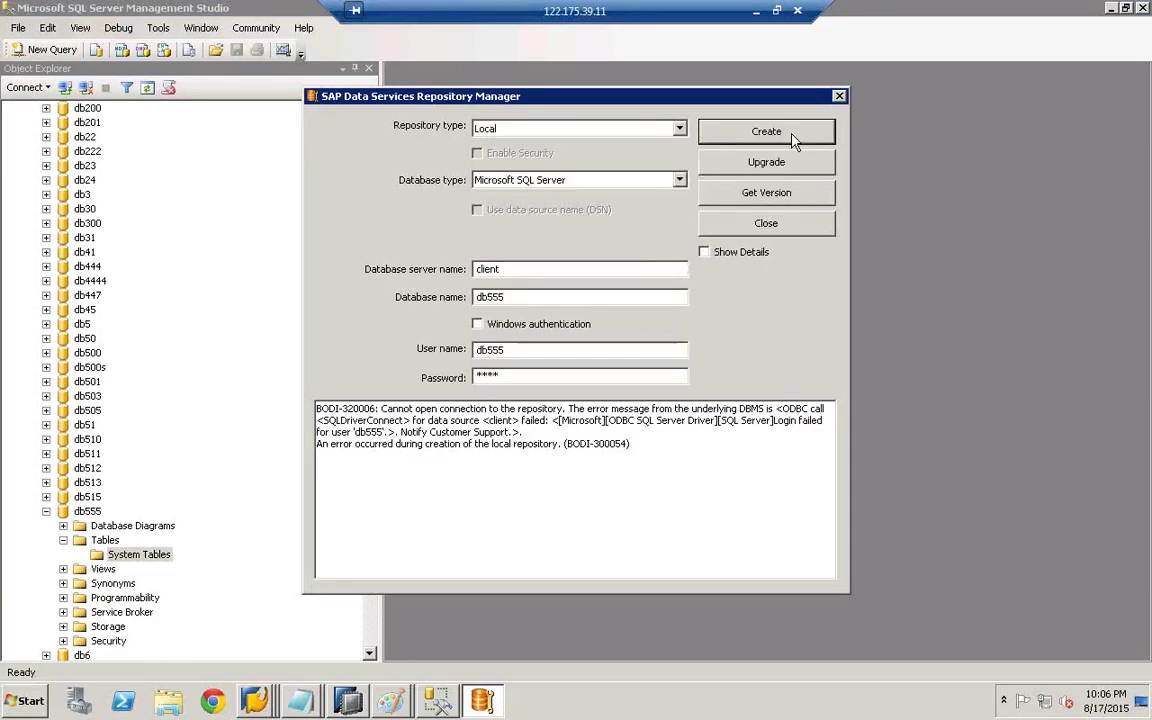
pyautogui.click(521, 350)
pyautogui.doubleClick(489, 375)
pyautogui.press('BackSpace')
pyautogui.write('**')
pyautogui.click(766, 132)
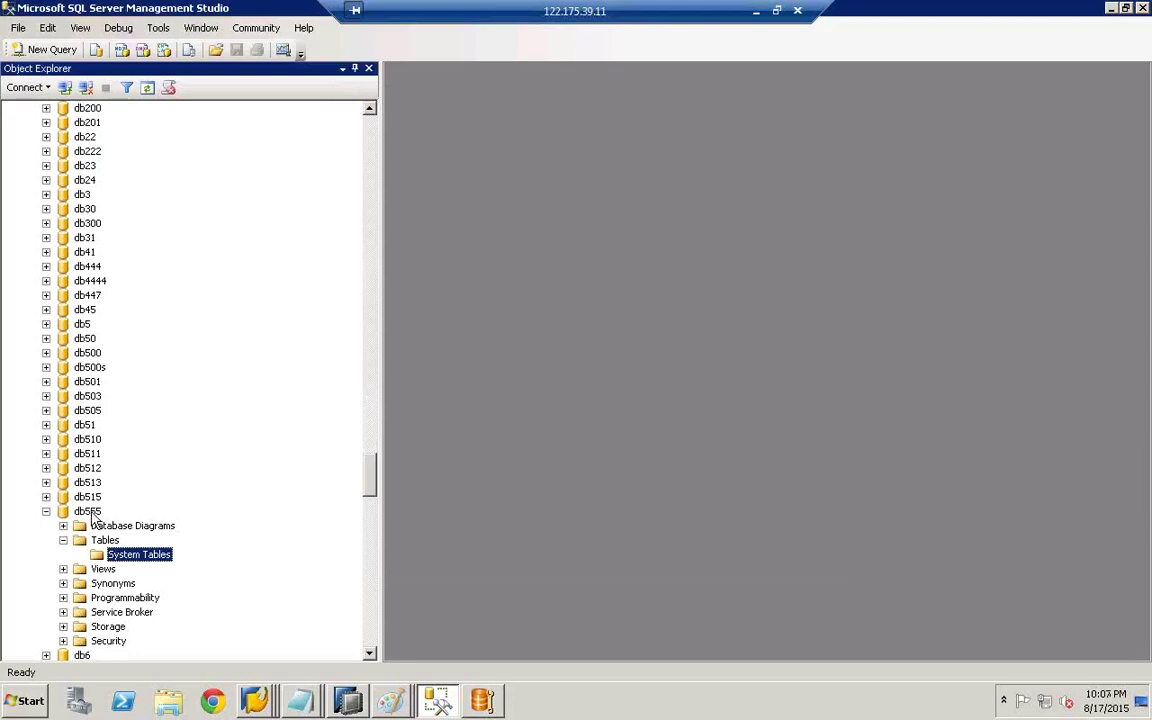
# - Refresh db555 and expand Tables to see repository tables like dbo.AL_ATTR and dbo.ADDRINFOCODEDATA
pyautogui.rightClick(92, 513)
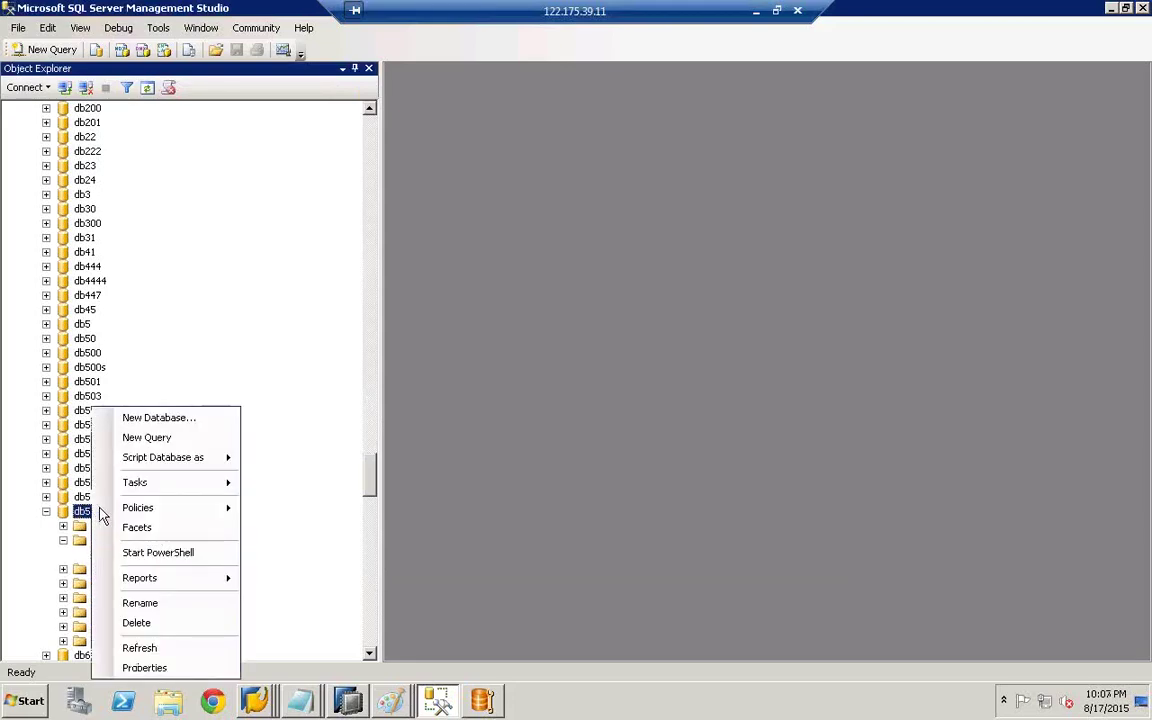
pyautogui.click(150, 649)
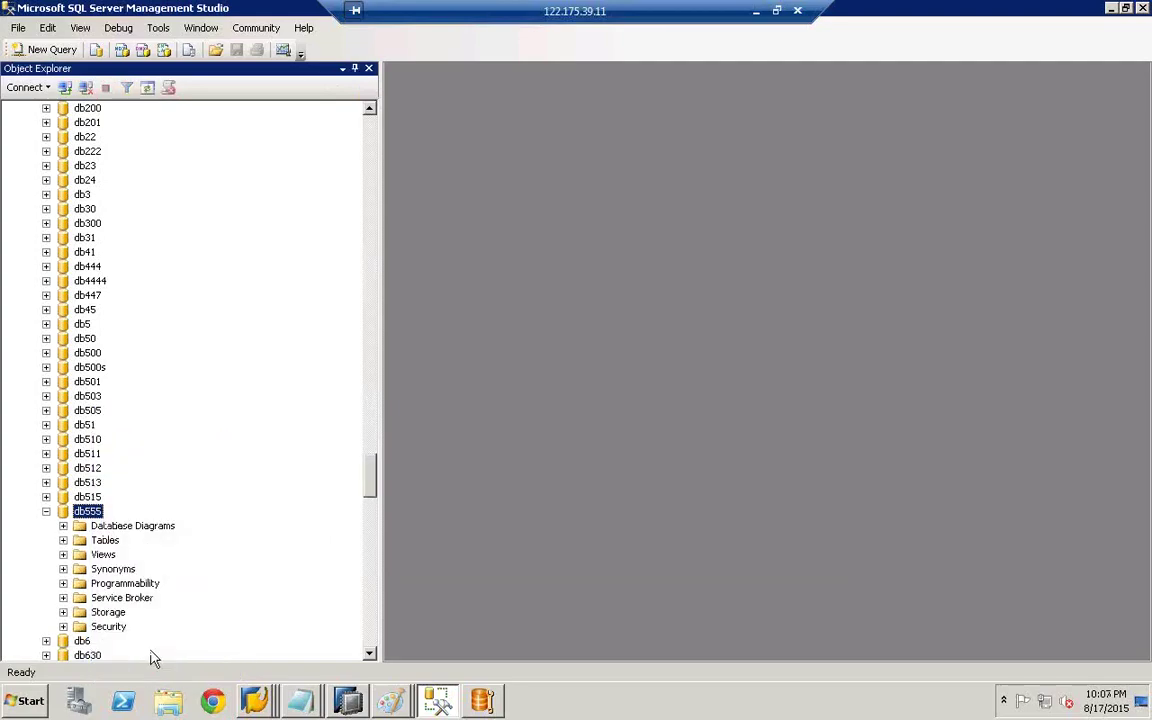
pyautogui.click(63, 540)
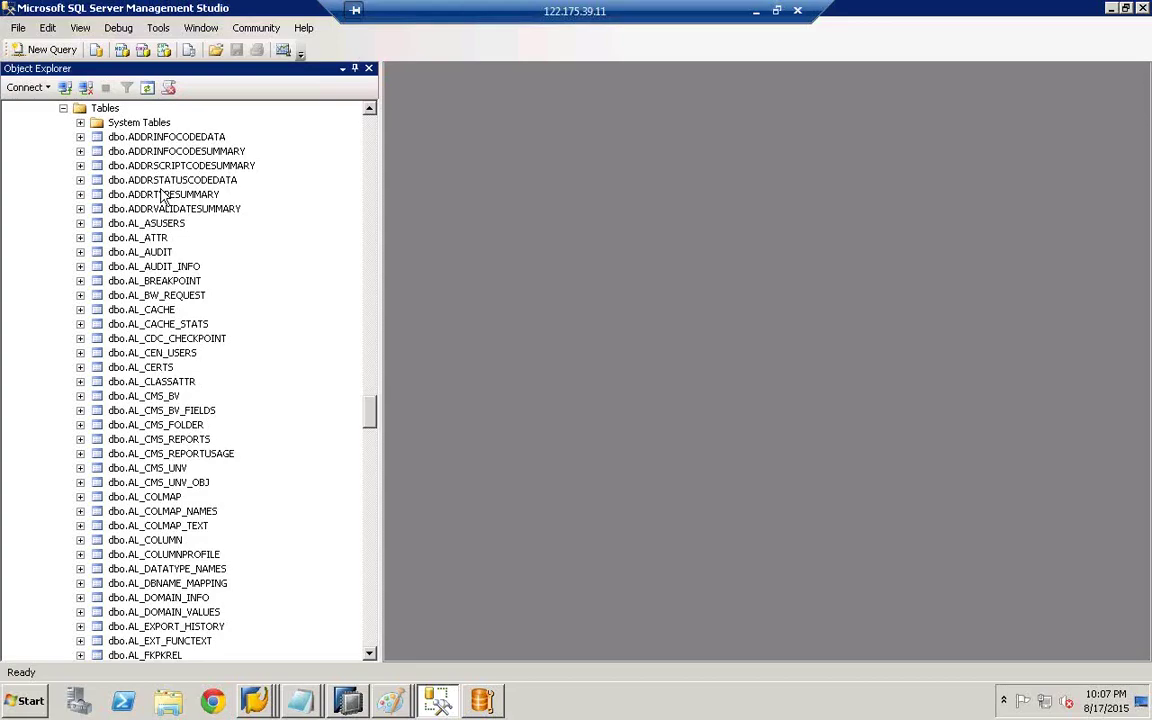
pyautogui.click(369, 108)
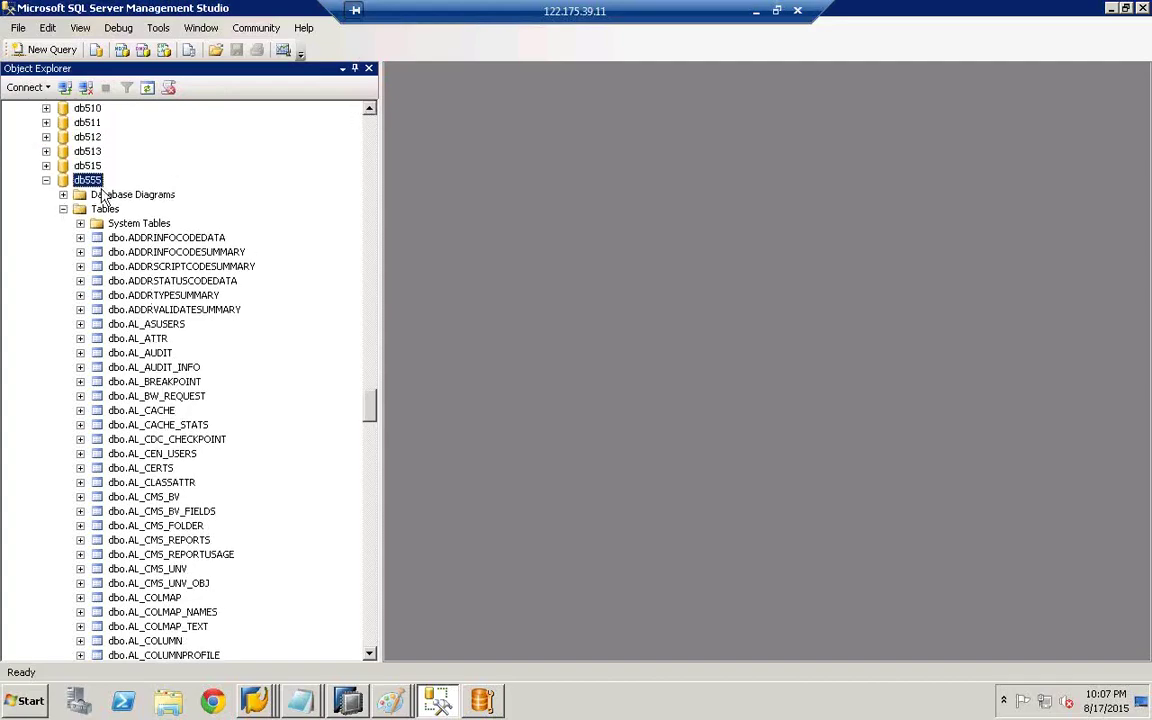
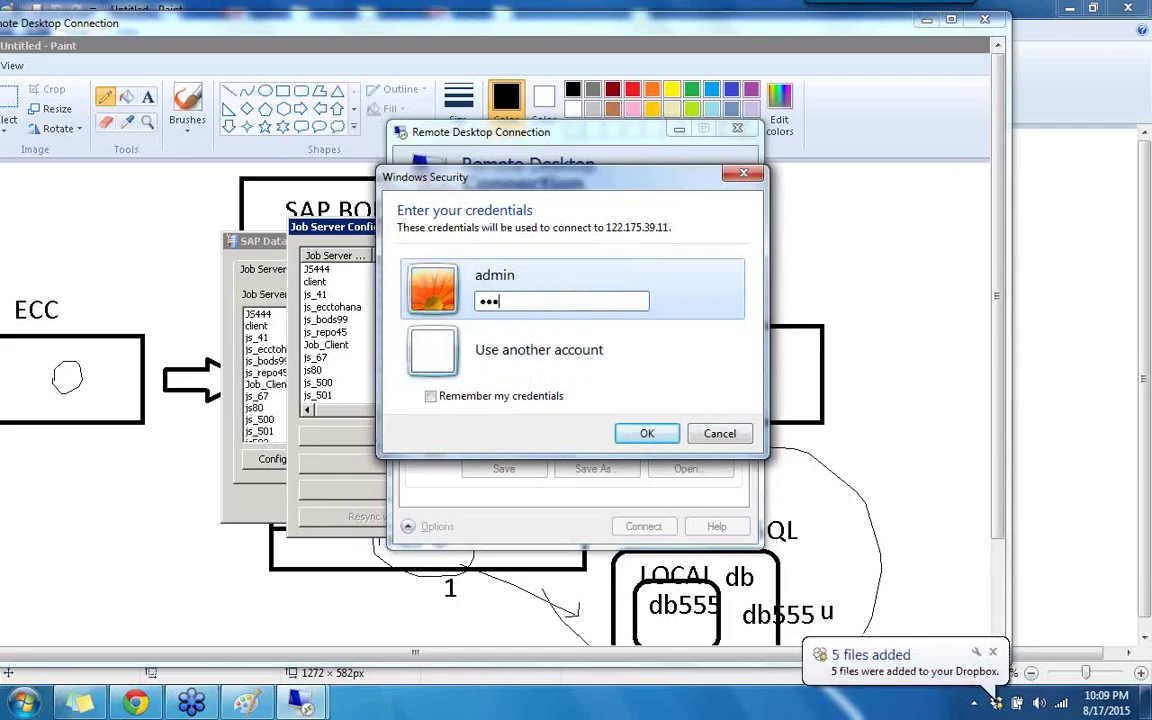
# - Submit the credentials to connect to 122.175.39.11 and let the remote desktop load
pyautogui.press('Return')
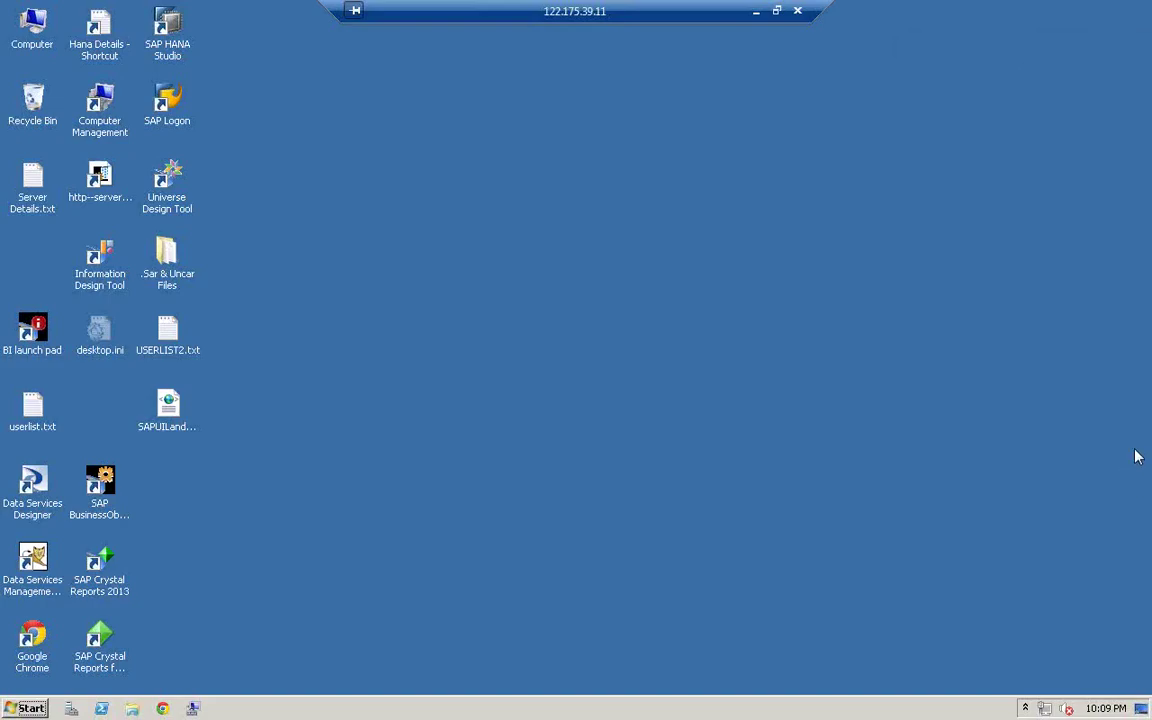
# - Launch Data Services Server Manager from SAP Data Services 4.2 with admin rights and start adding a job server
pyautogui.click(5, 711)
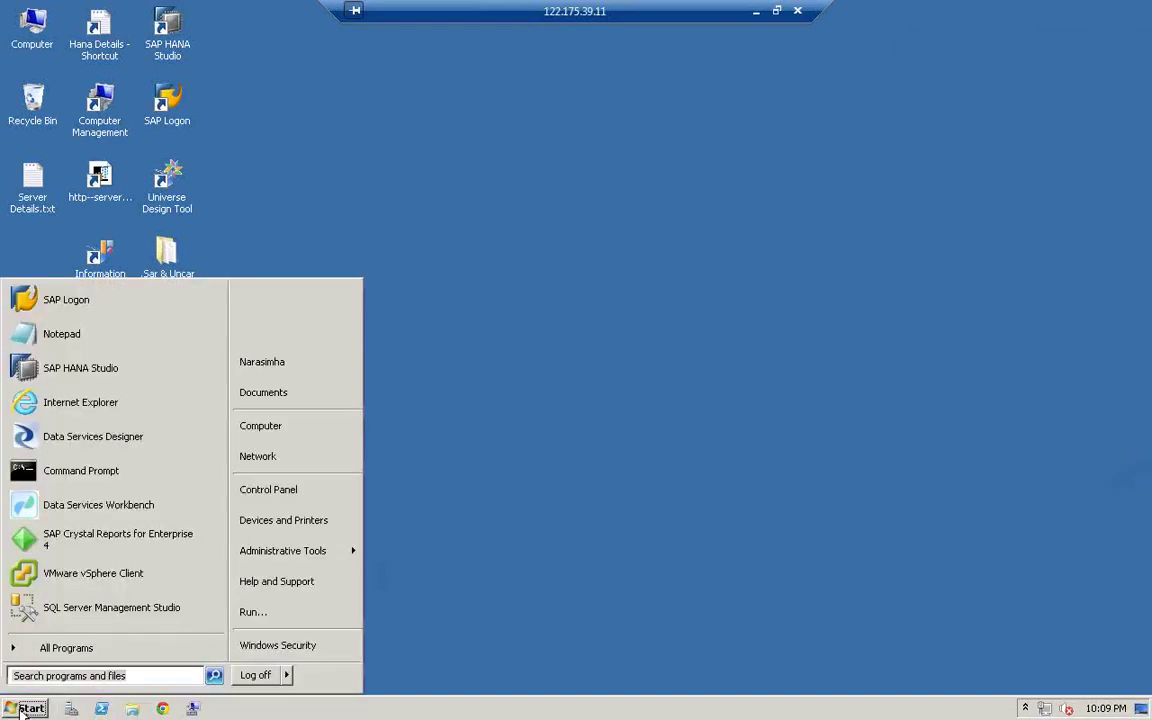
pyautogui.click(80, 648)
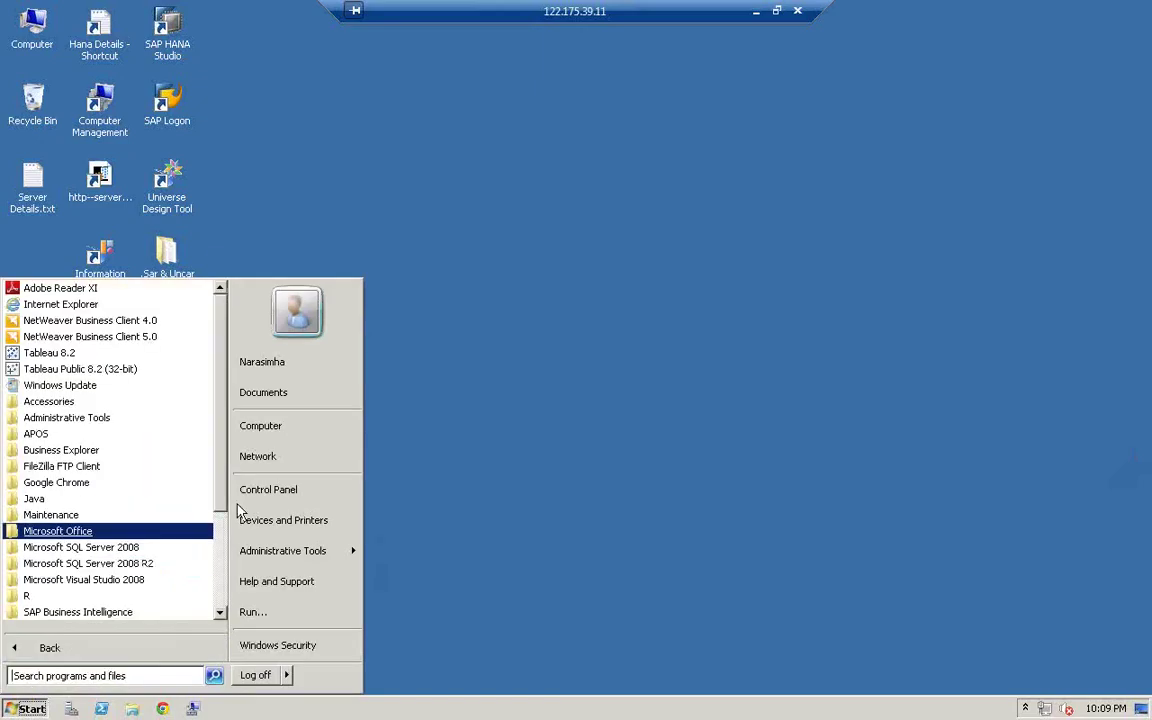
pyautogui.click(215, 588)
pyautogui.scroll(-1, 215, 590)
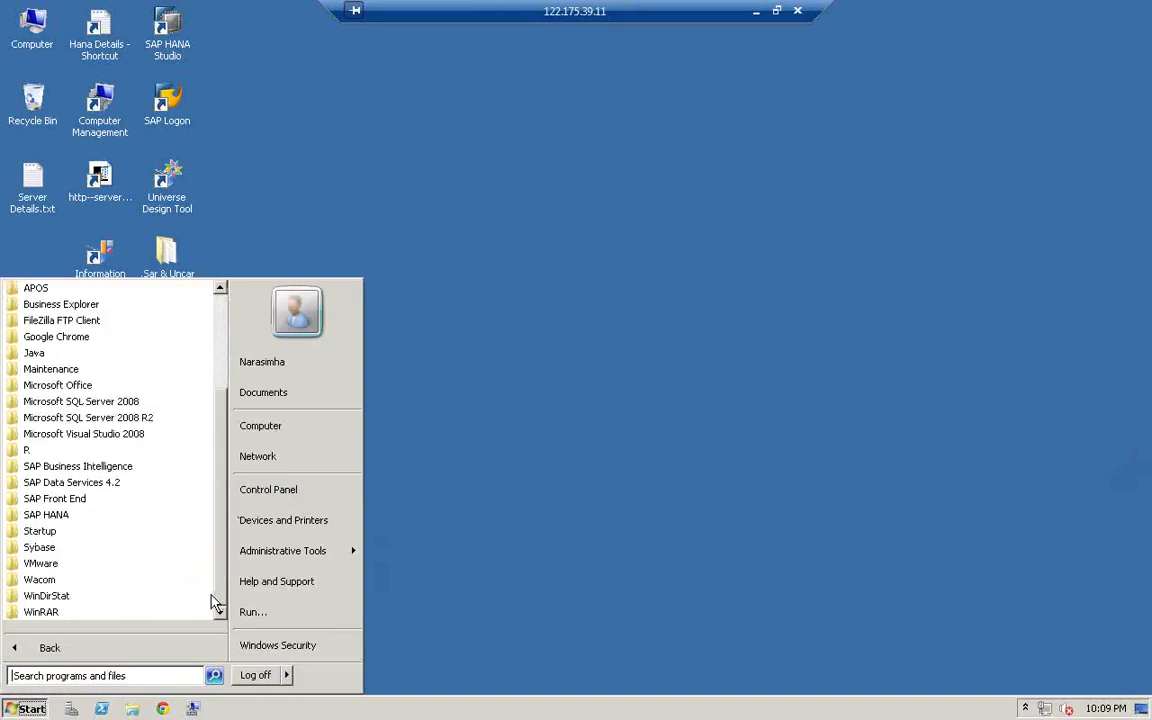
pyautogui.click(82, 486)
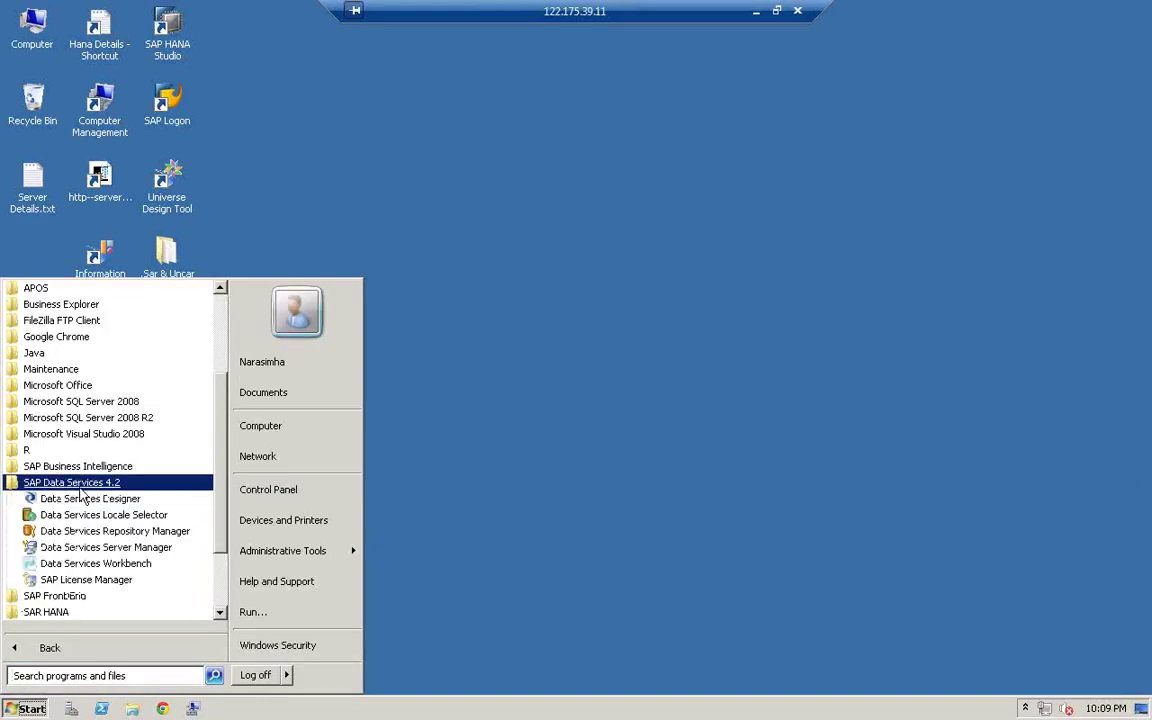
pyautogui.click(110, 549)
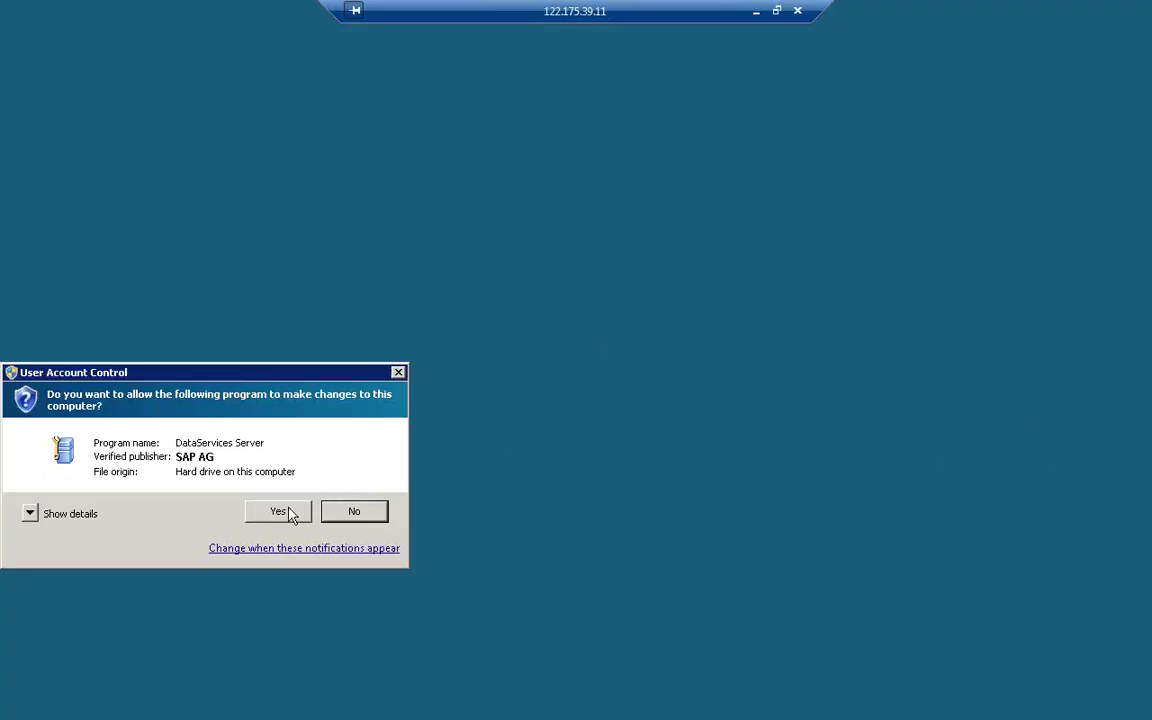
pyautogui.click(285, 513)
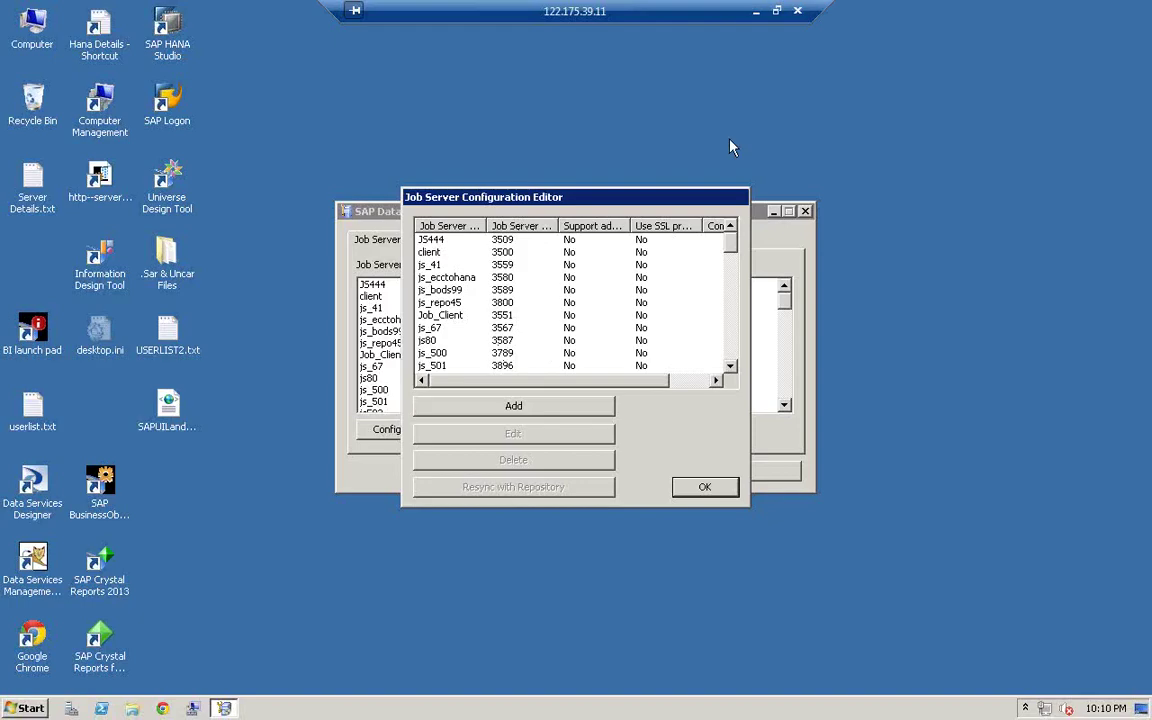
pyautogui.click(530, 408)
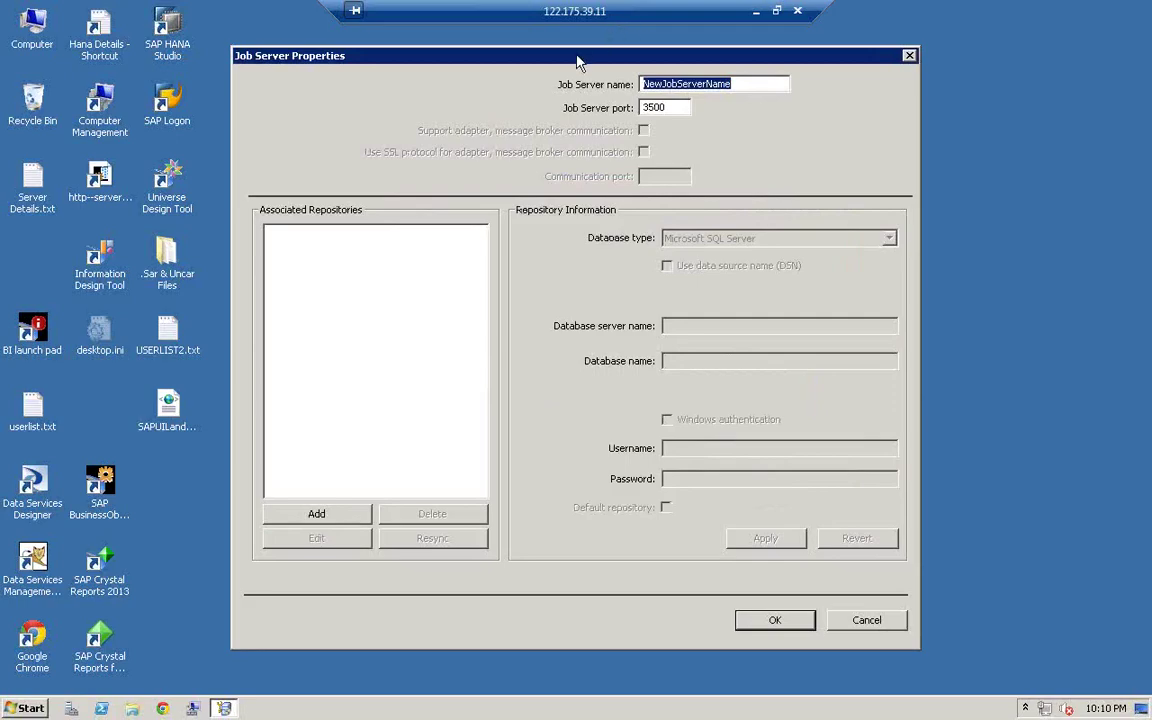
# - Name the new job server js555 and change its port to 3555
pyautogui.moveTo(576, 60); pyautogui.dragTo(490, 62)
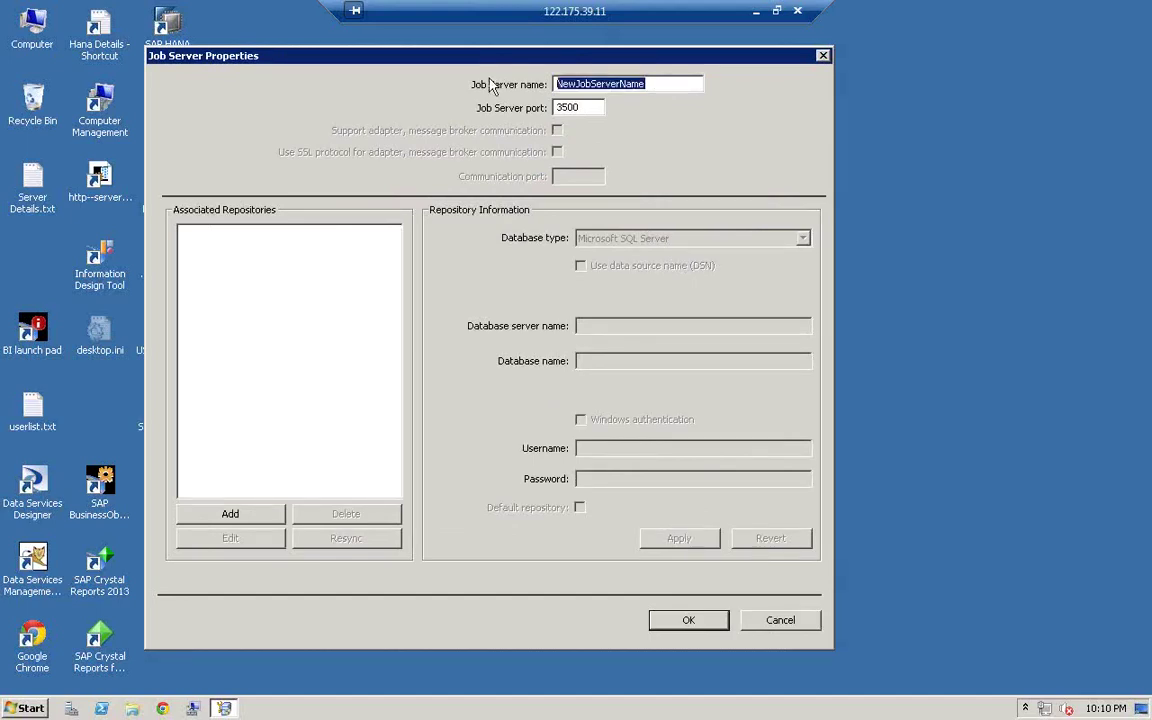
pyautogui.write('J')
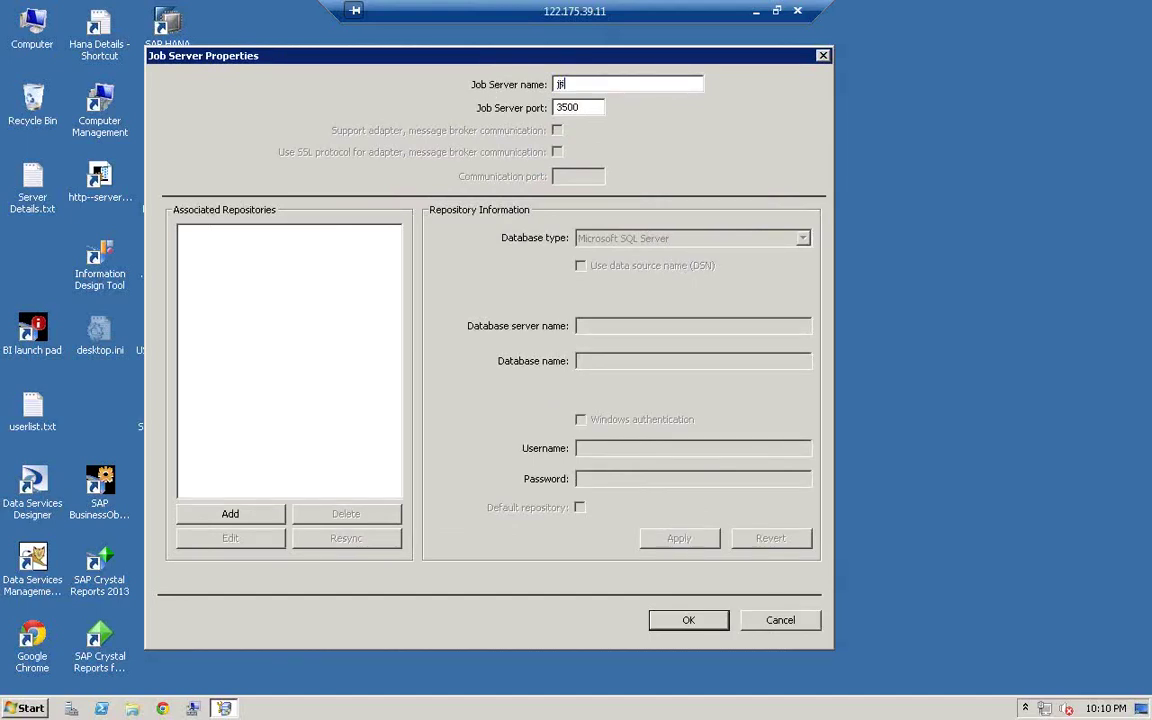
pyautogui.write('J555')
pyautogui.press('BackSpace')
pyautogui.press('BackSpace')
pyautogui.write('55')
# - Associate the db555 repository on server client with its login and password, then apply
pyautogui.click(247, 519)
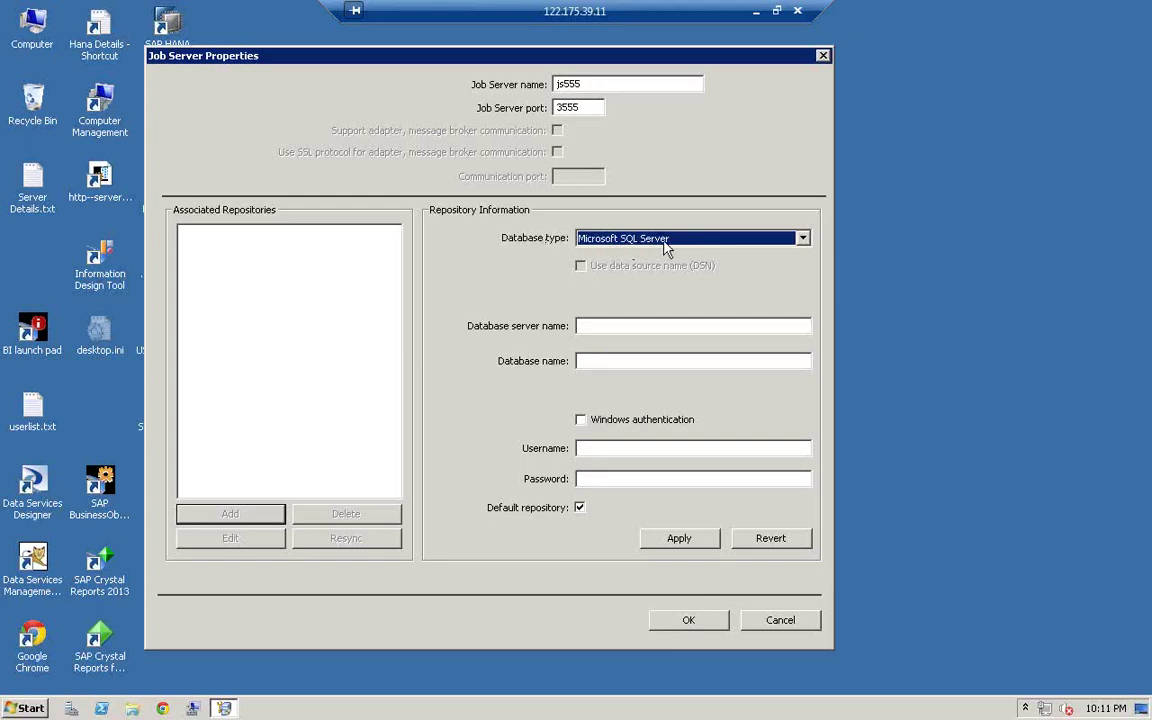
pyautogui.click(590, 326)
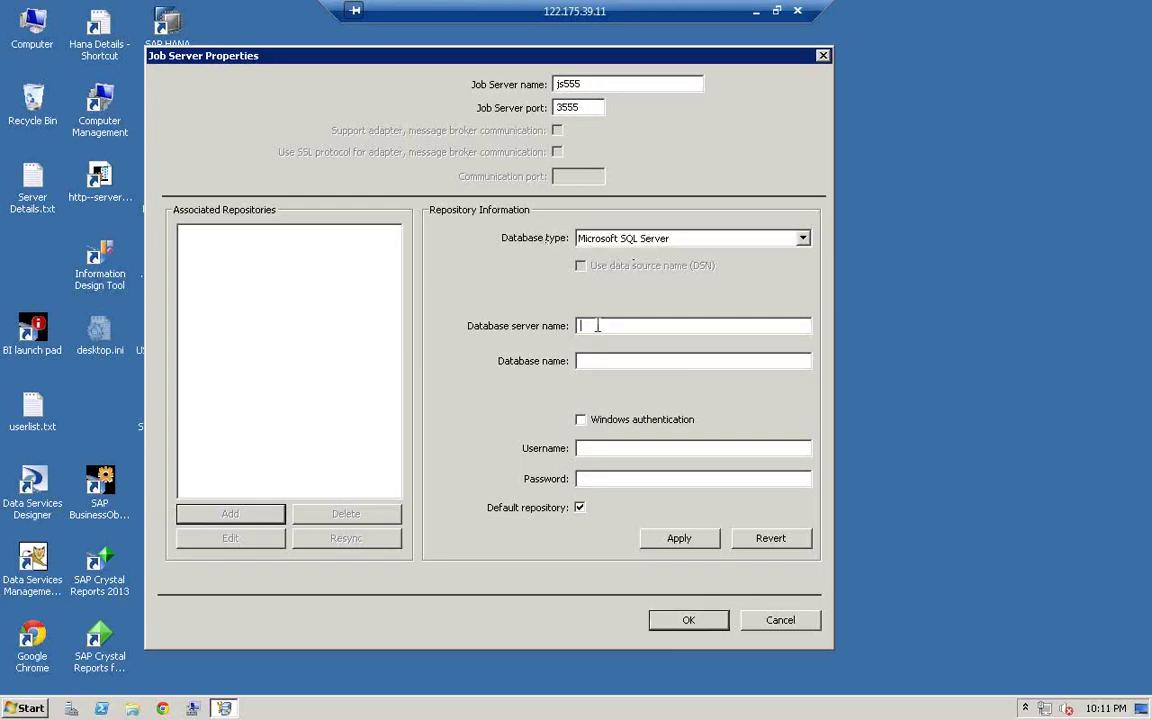
pyautogui.write('clien')
pyautogui.write('db')
pyautogui.write('555')
pyautogui.write('db555')
pyautogui.click(663, 481)
pyautogui.write('db')
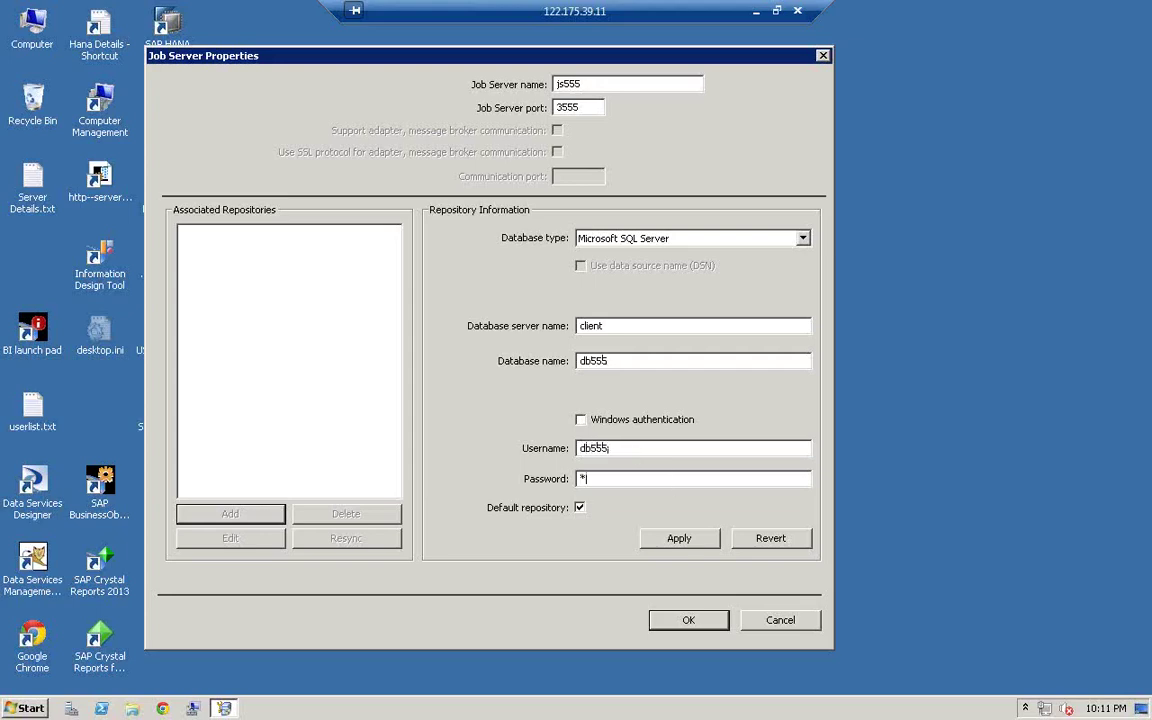
pyautogui.write('555')
pyautogui.click(678, 538)
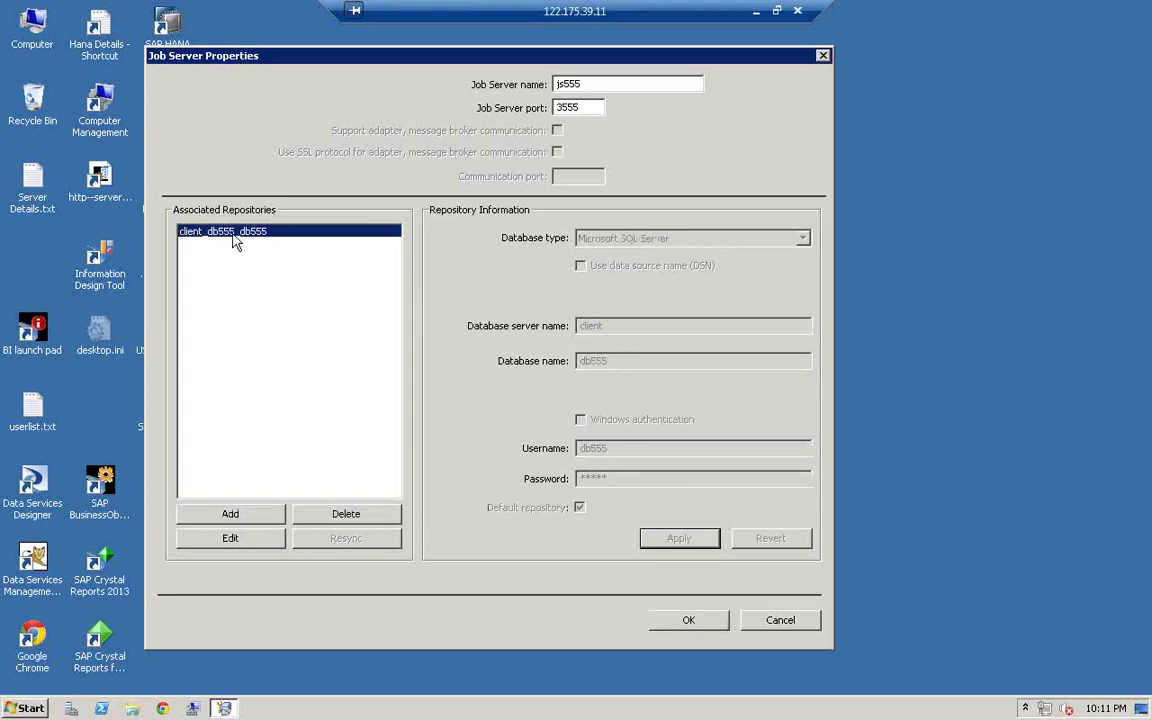
# - Try saving js555 on port 3555, then 3551; both are rejected as not unique
pyautogui.click(689, 620)
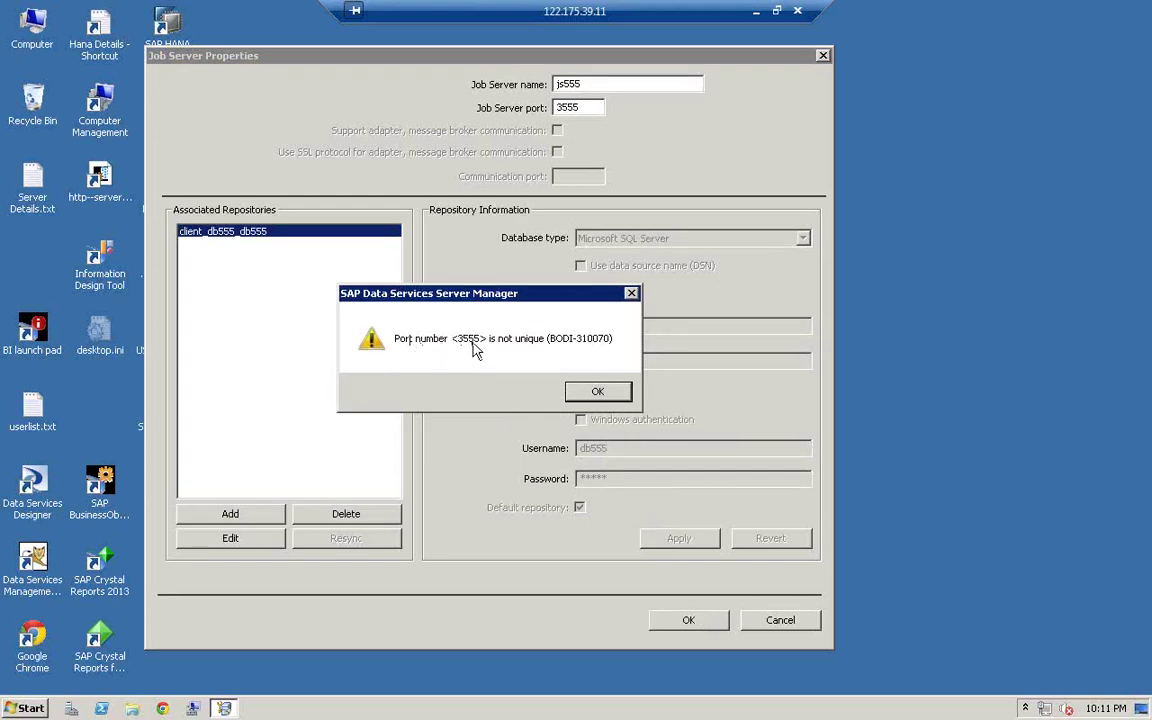
pyautogui.click(598, 393)
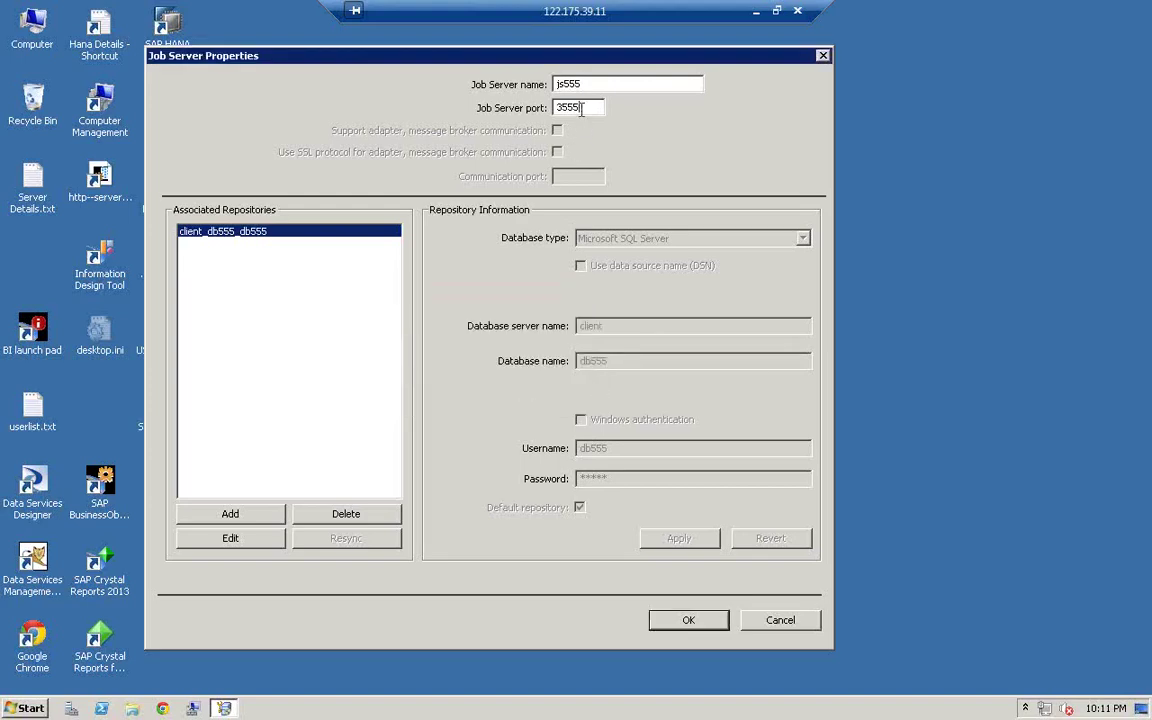
pyautogui.press('BackSpace')
pyautogui.write('1')
pyautogui.click(700, 622)
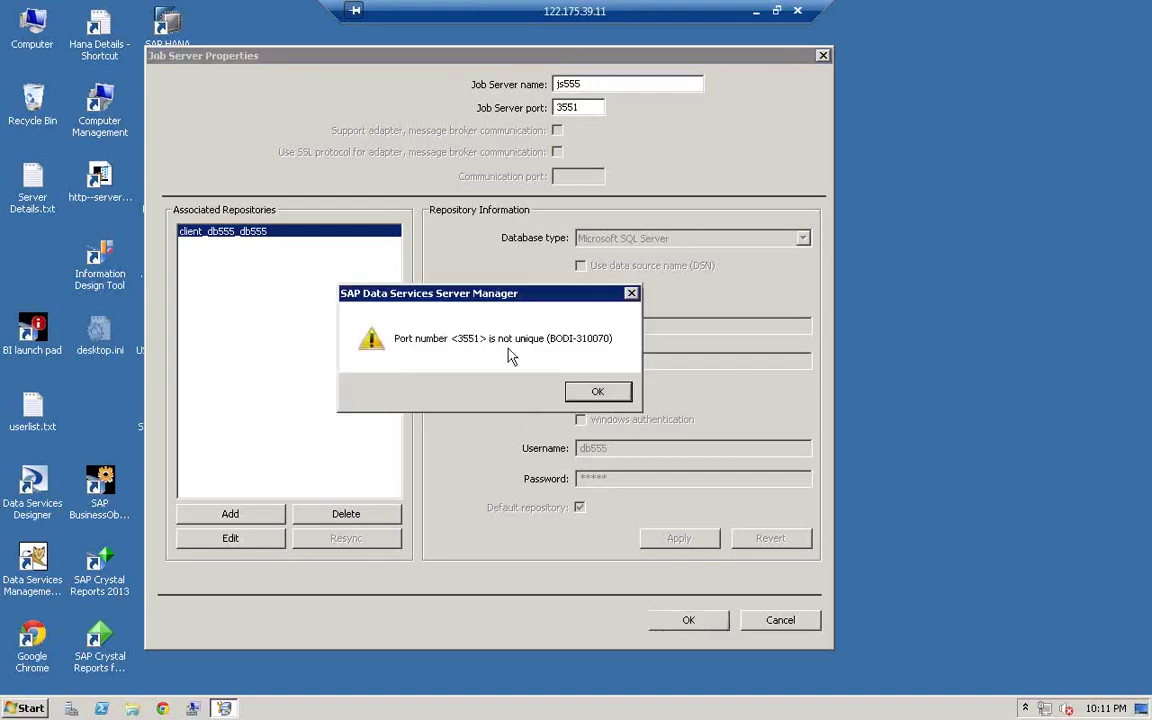
pyautogui.click(597, 391)
# - After port 3559 is also rejected, set the port to 3987 and save js555
pyautogui.click(590, 105)
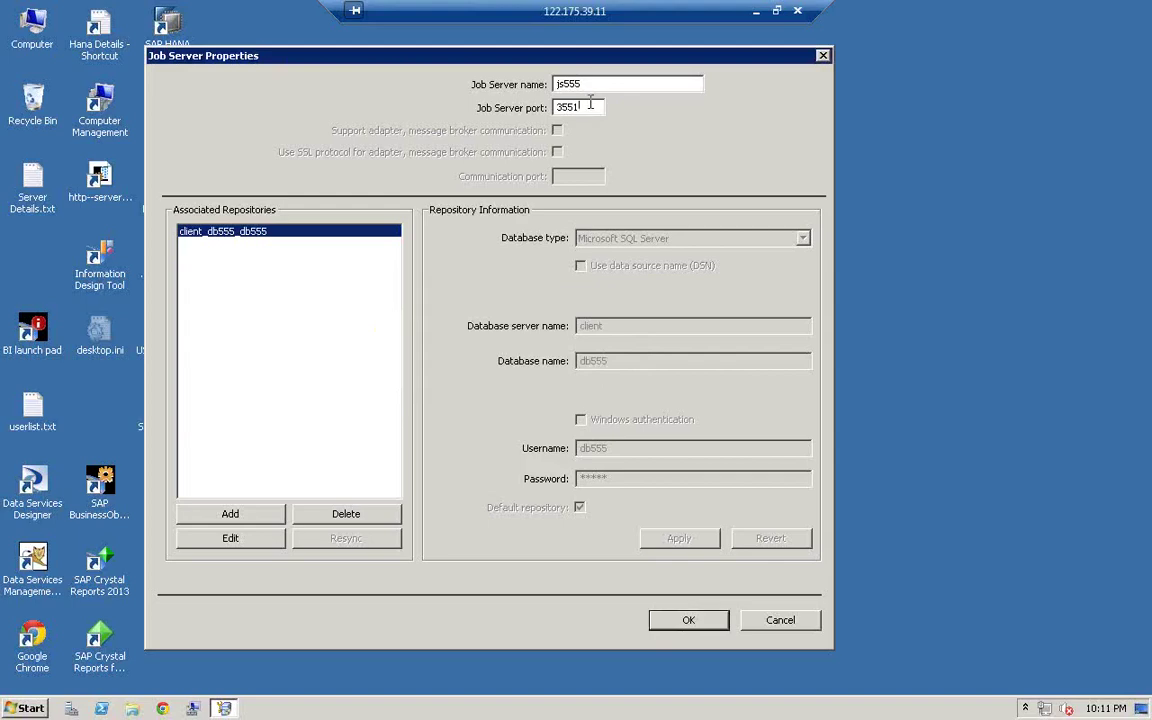
pyautogui.press('BackSpace')
pyautogui.write('9')
pyautogui.click(687, 619)
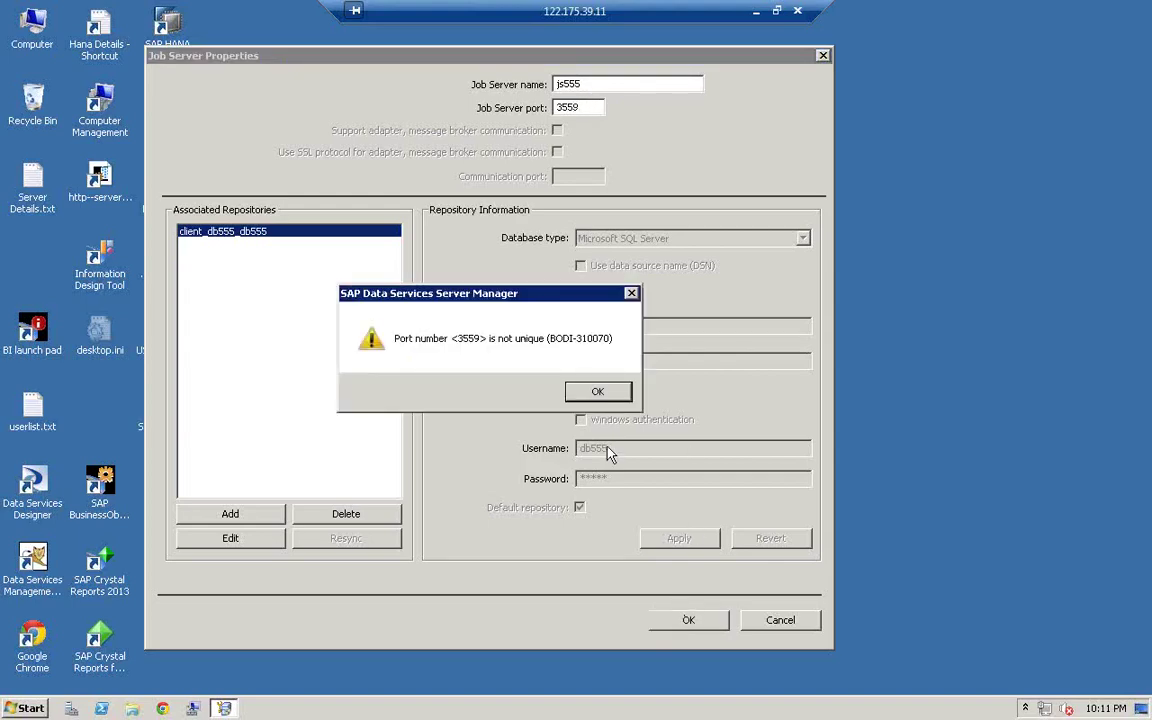
pyautogui.click(597, 391)
pyautogui.click(587, 107)
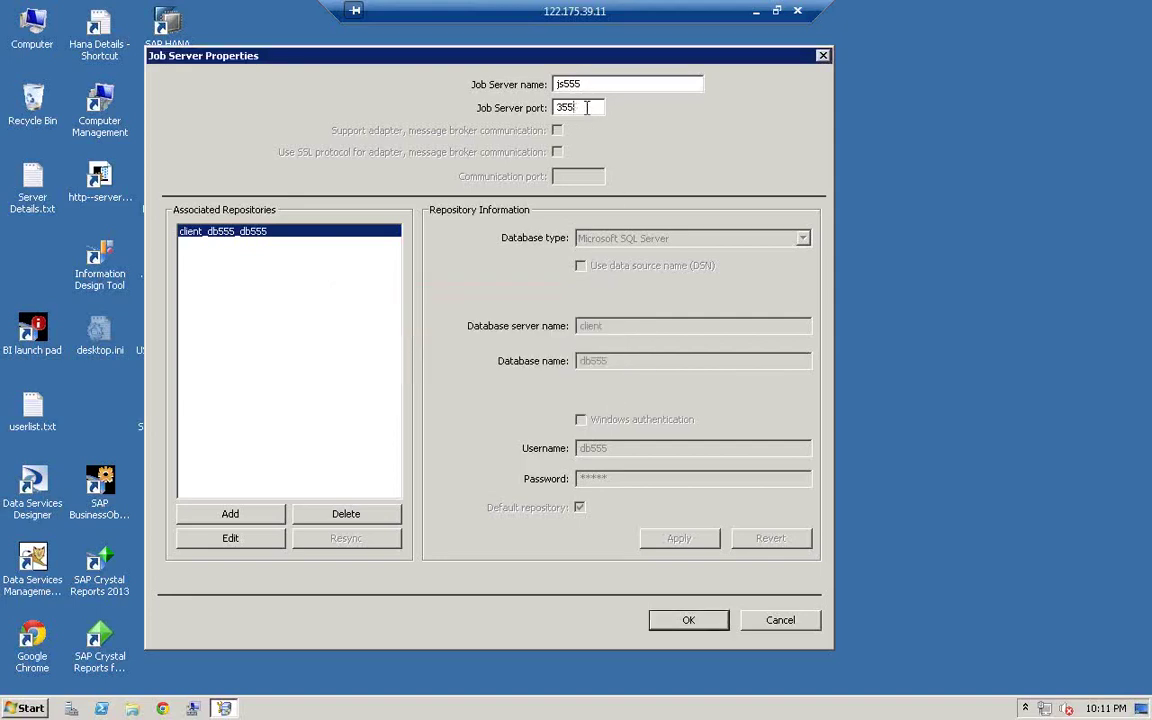
pyautogui.press('BackSpace')
pyautogui.press('BackSpace')
pyautogui.write('987')
pyautogui.click(713, 628)
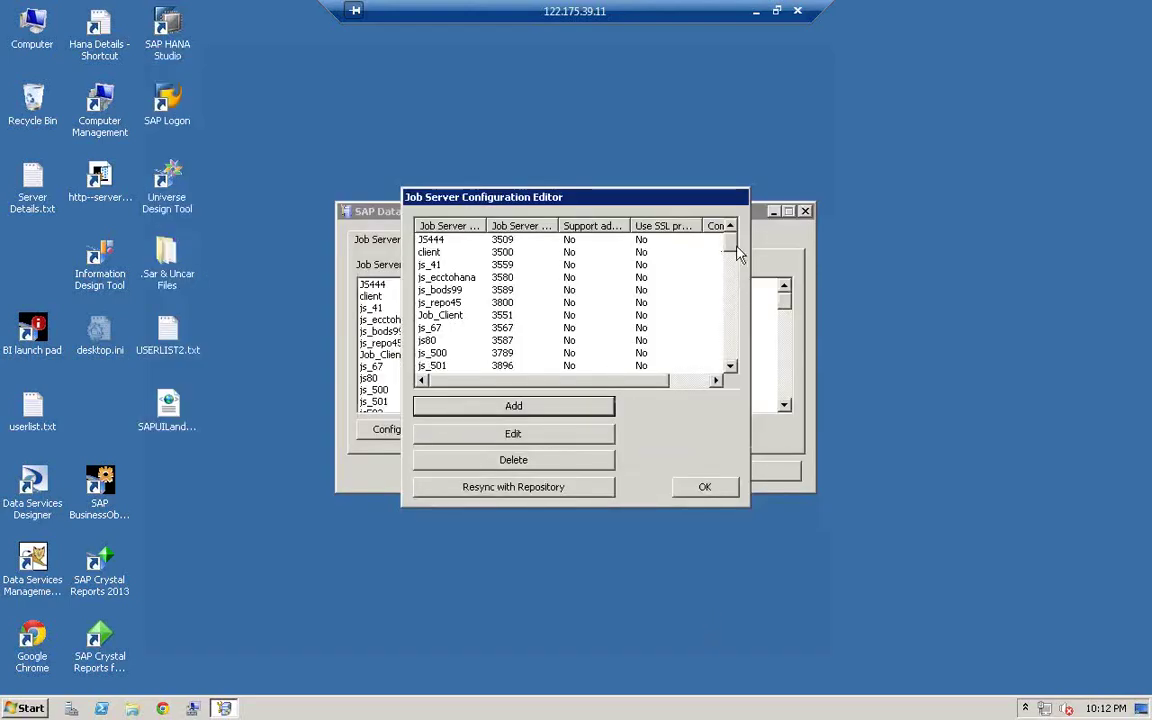
# - Check js555 in the job server list, then close and confirm restarting the Data Services service
pyautogui.scroll(-5, 733, 331)
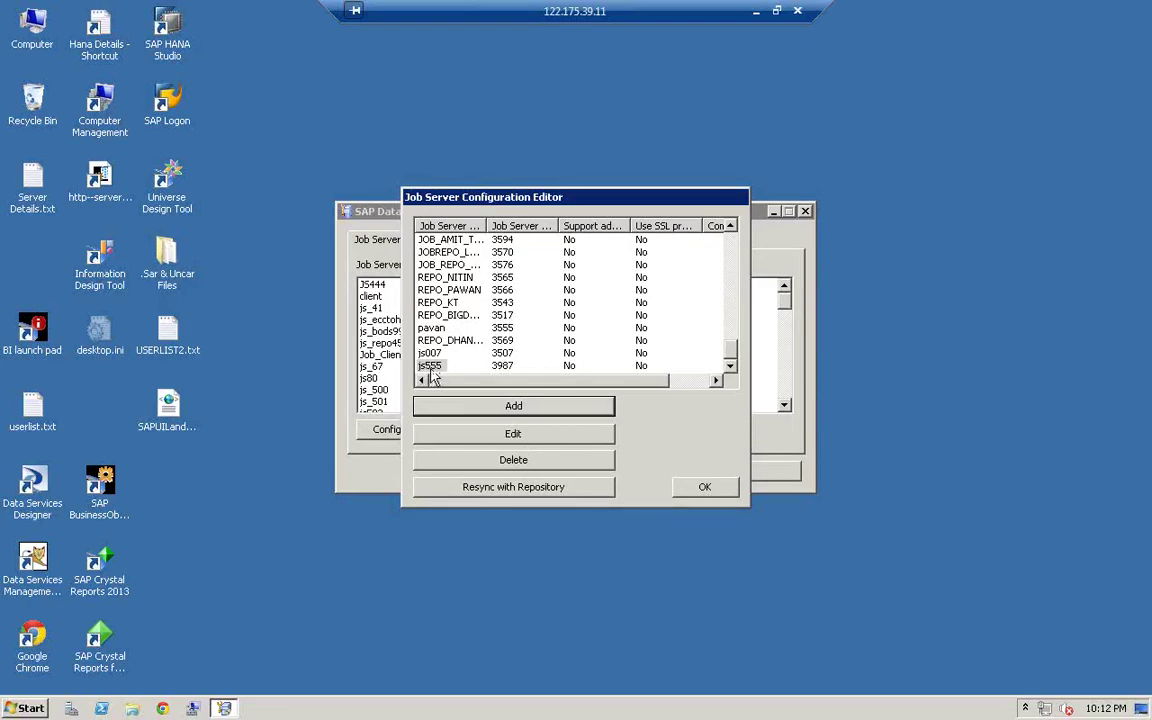
pyautogui.click(712, 492)
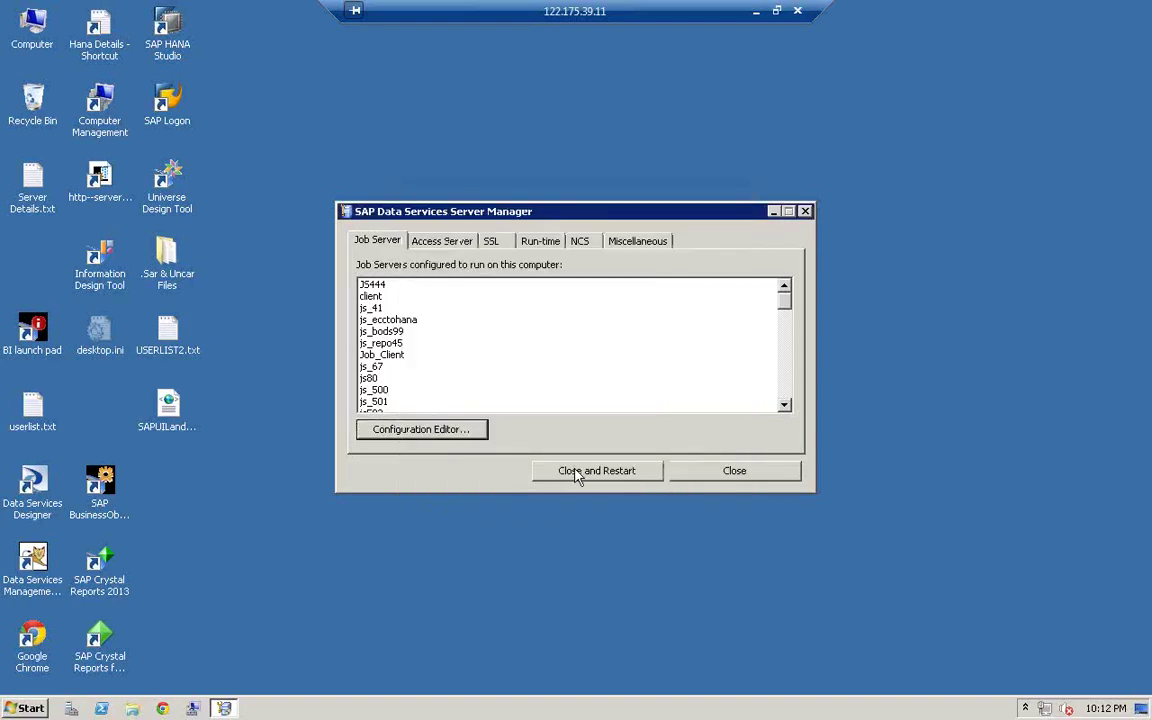
pyautogui.click(600, 472)
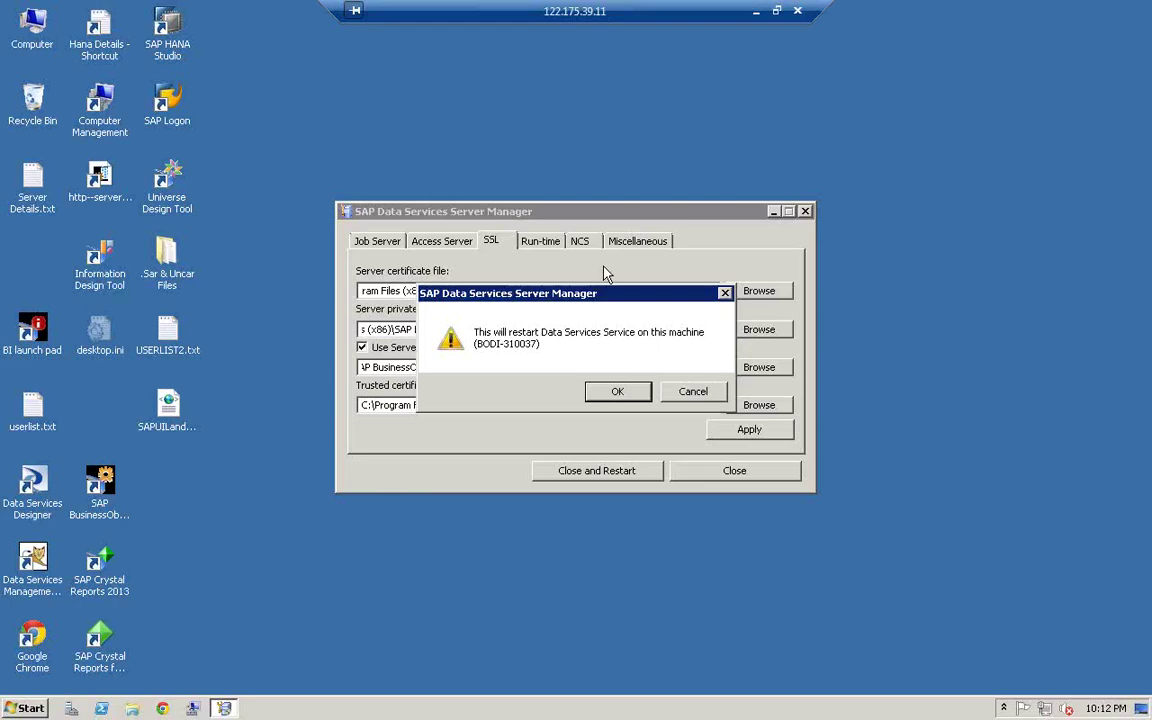
pyautogui.press('Return')
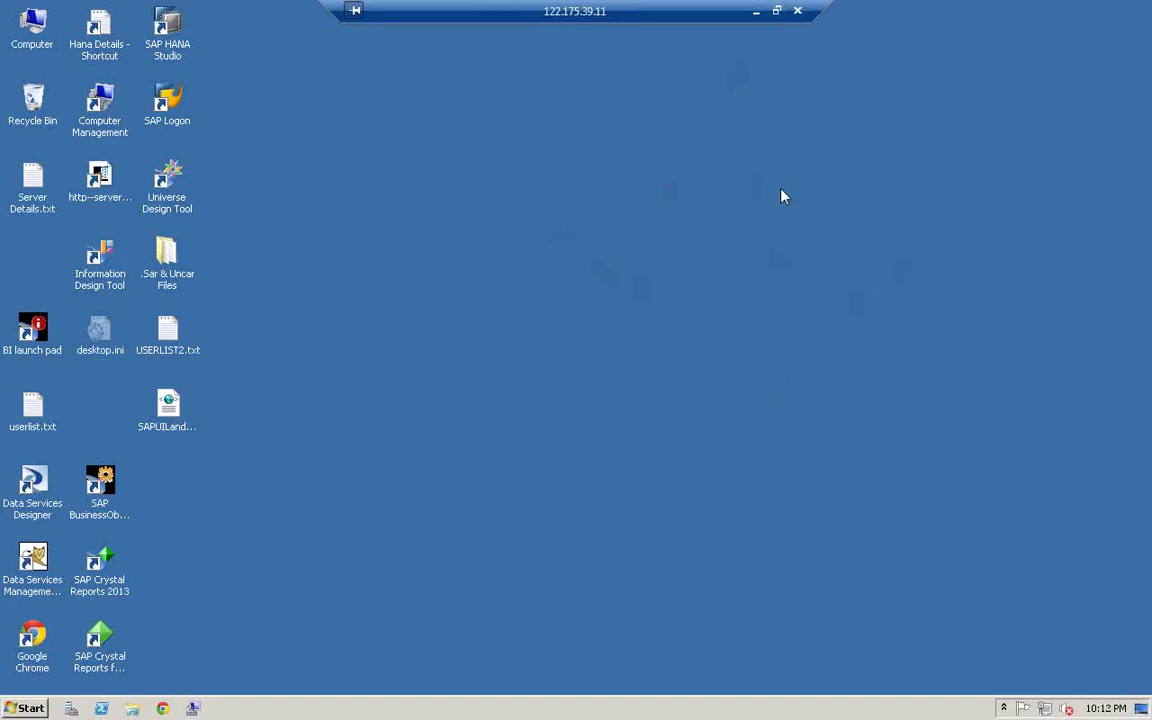
# - Leave full screen and switch to the other remote session, maximized
pyautogui.click(776, 10)
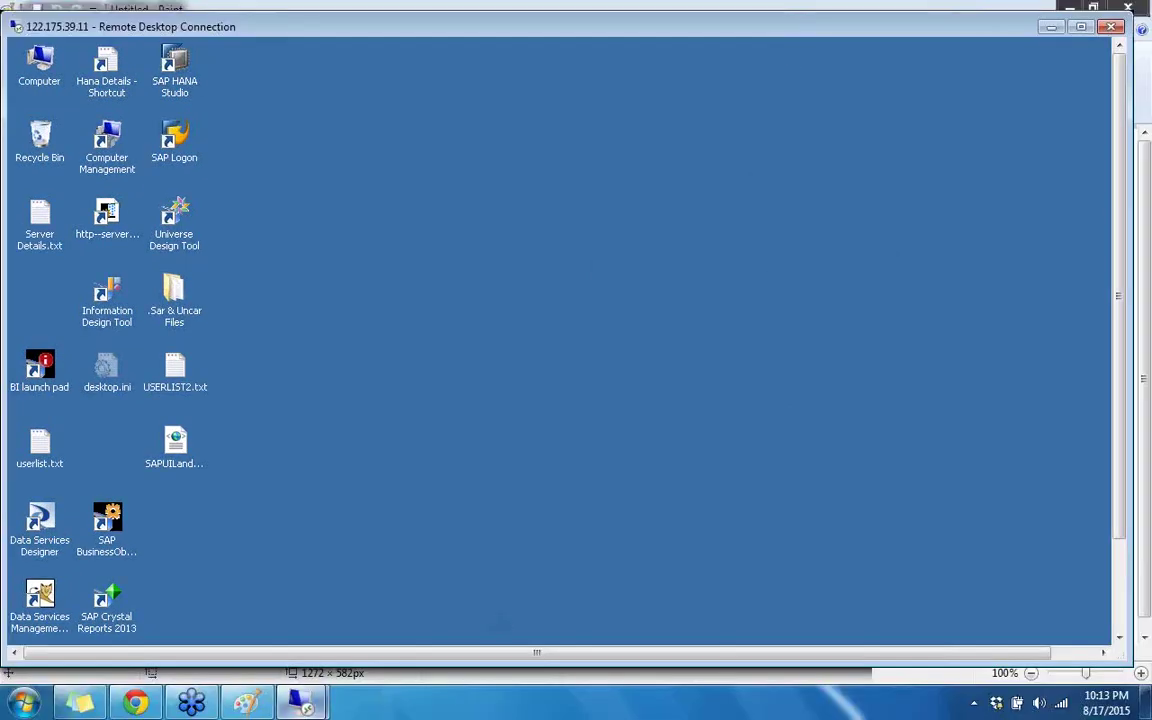
pyautogui.moveTo(300, 703)
pyautogui.click(419, 617)
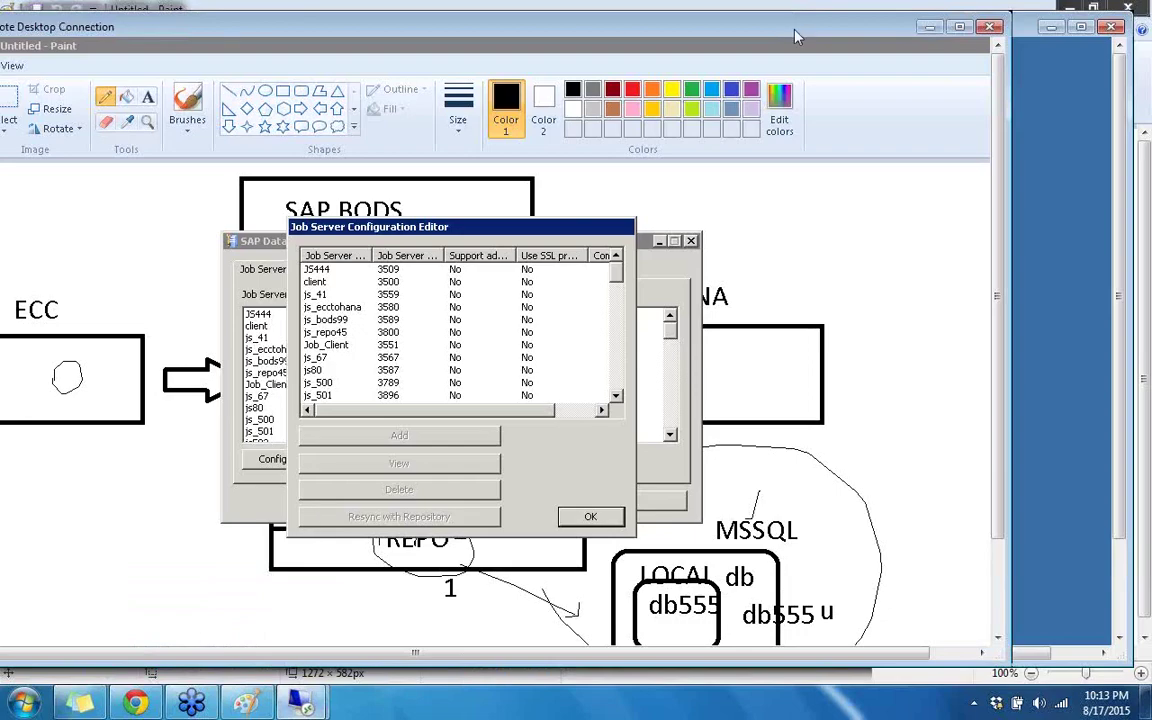
pyautogui.doubleClick(716, 26)
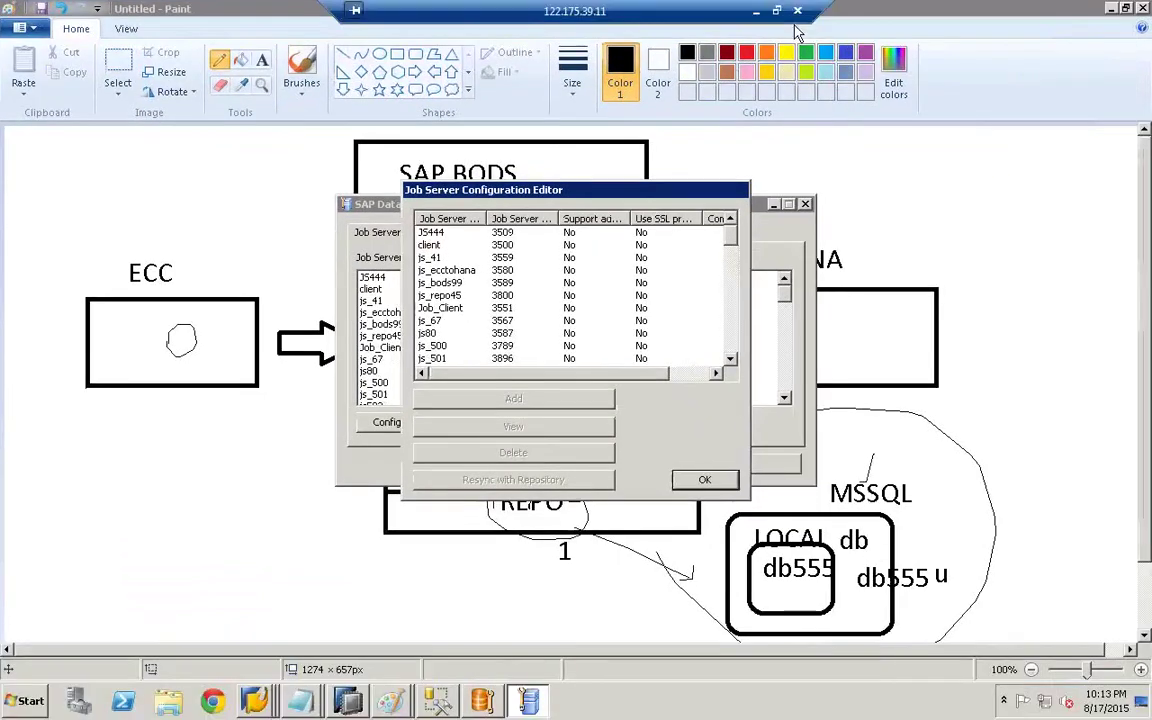
# - Dismiss that session's job server editor and close its Server Manager window from the taskbar
pyautogui.click(705, 481)
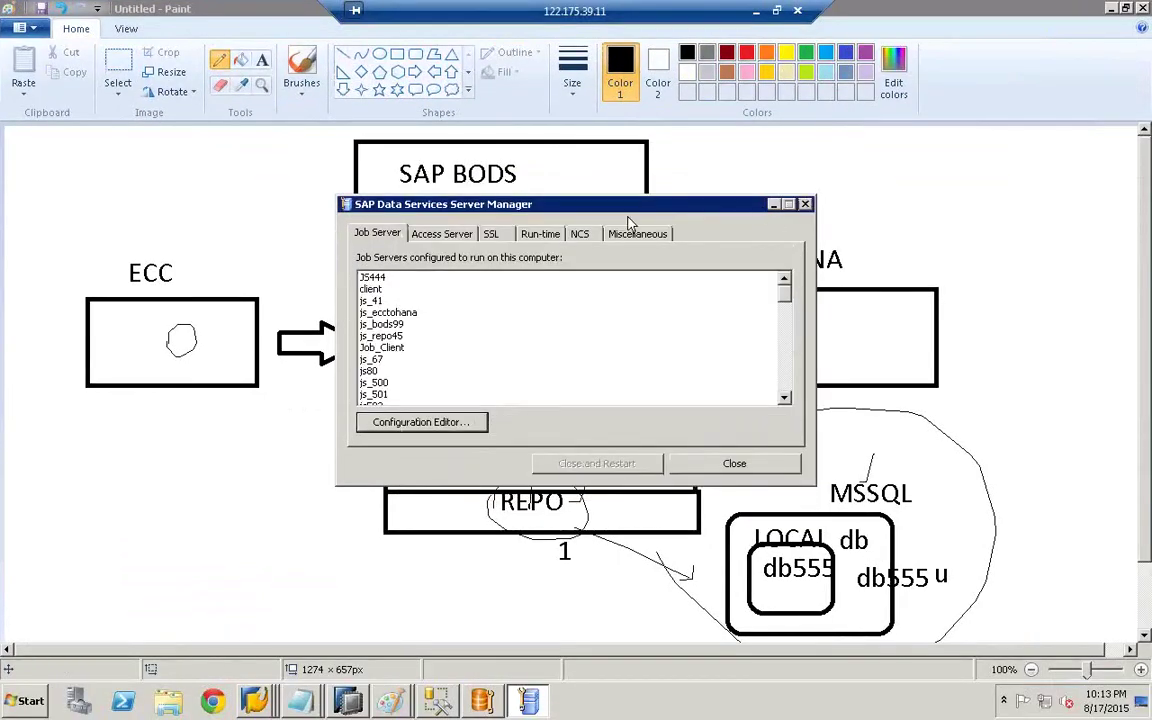
pyautogui.click(491, 233)
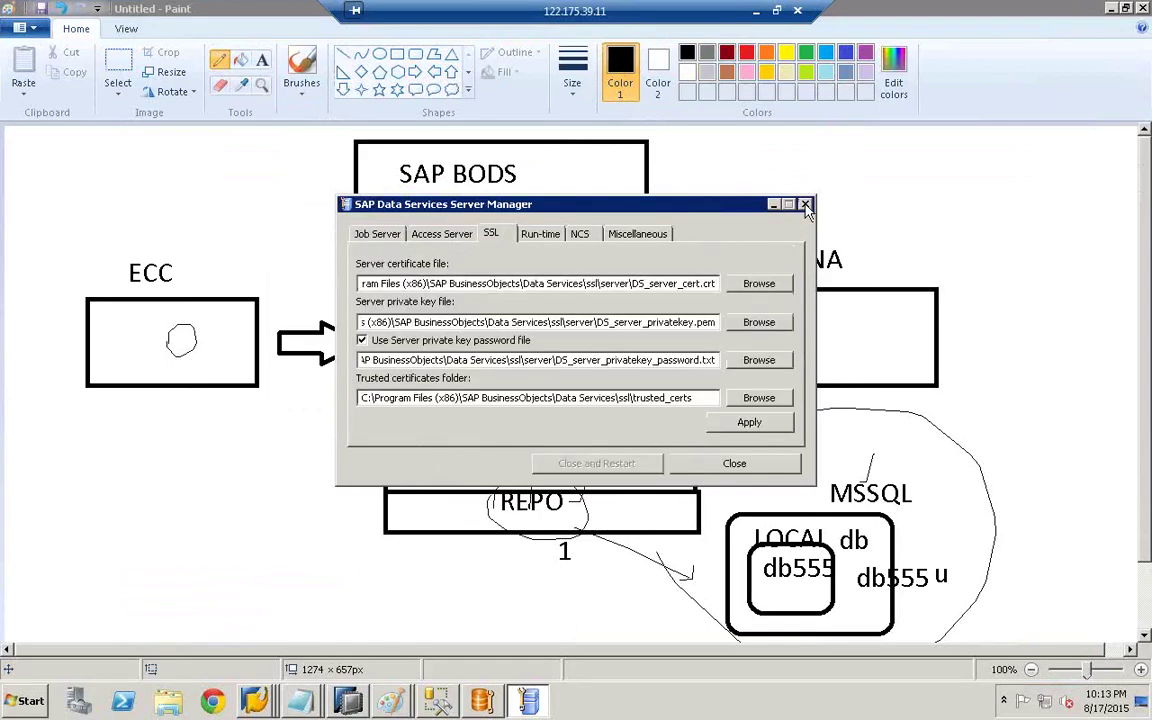
pyautogui.click(741, 470)
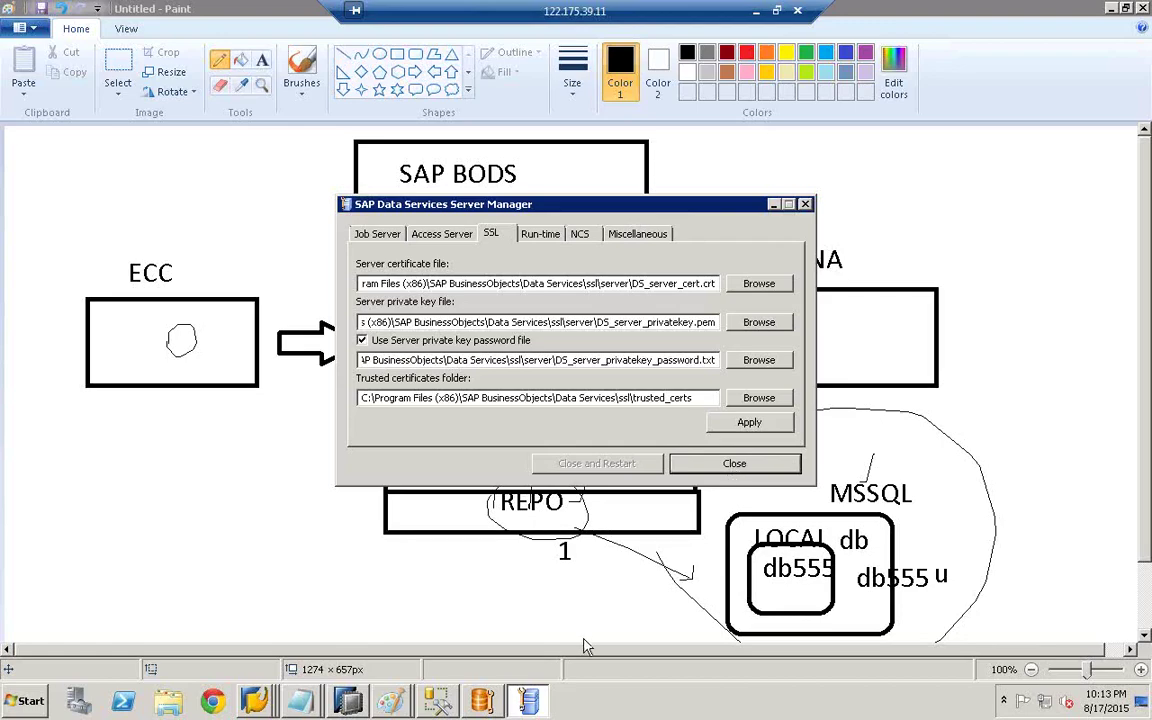
pyautogui.rightClick(528, 703)
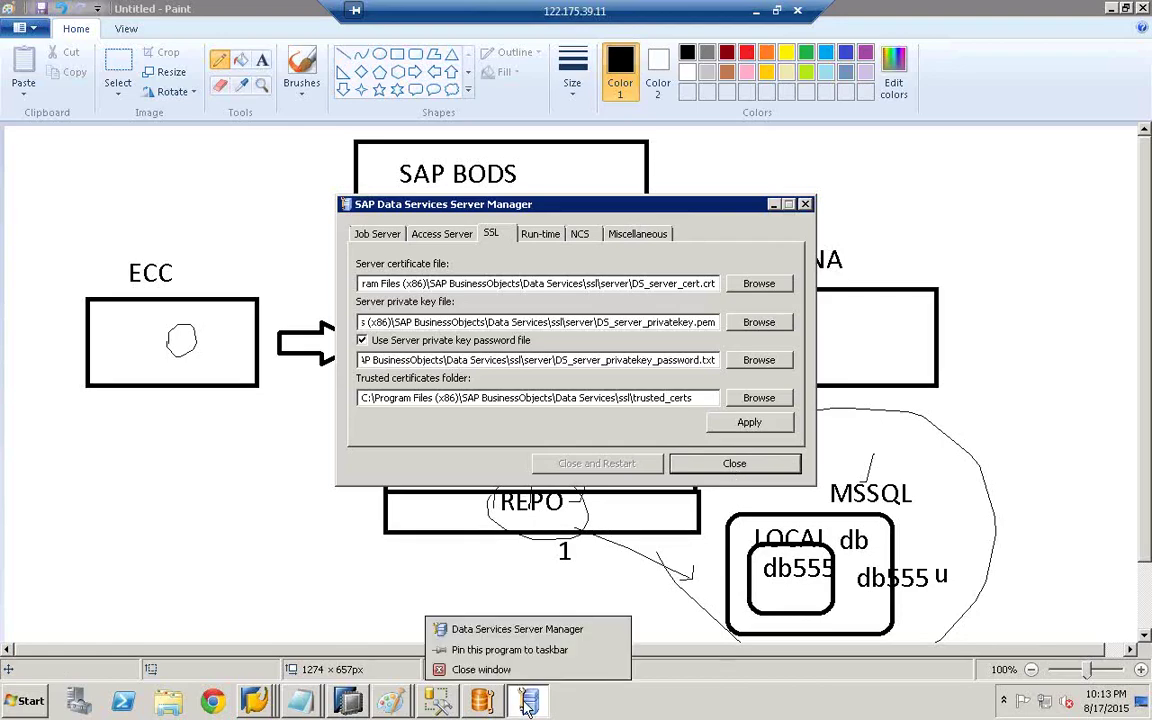
pyautogui.click(480, 678)
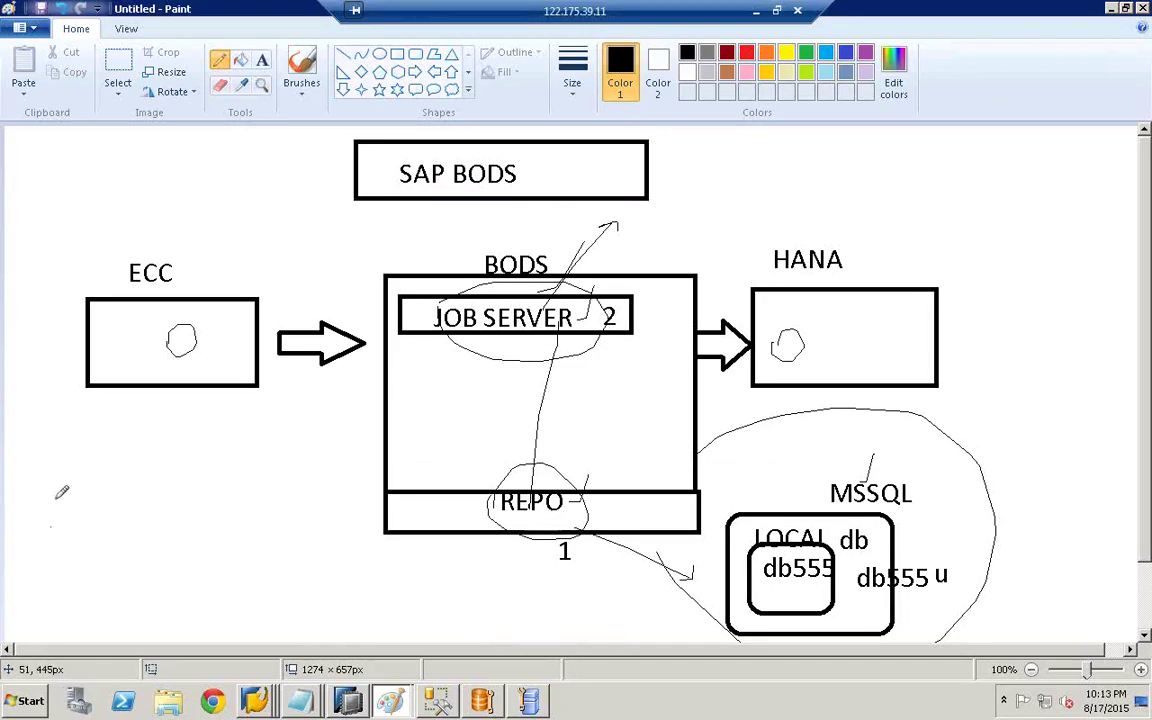
# - Draw two small circles below the ECC box and join them with two freehand lines
pyautogui.moveTo(60, 499)
pyautogui.mouseDown()
pyautogui.moveTo(50, 522)
pyautogui.moveTo(61, 500)
pyautogui.mouseUp()
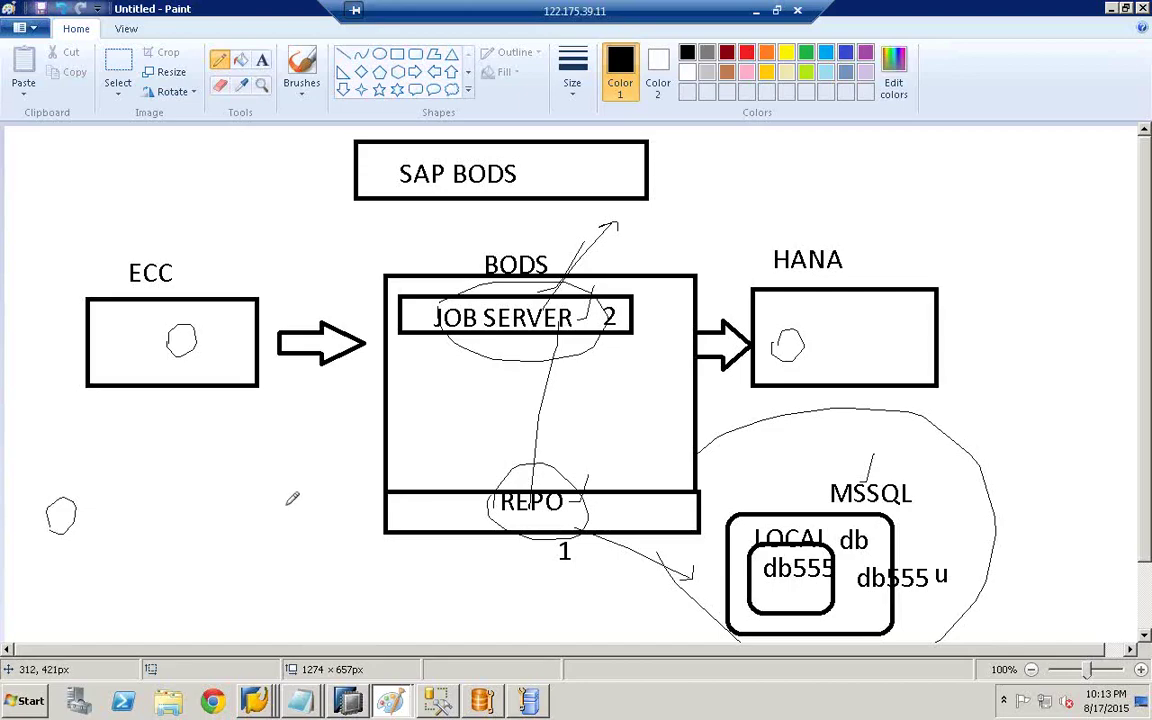
pyautogui.moveTo(300, 480); pyautogui.dragTo(294, 507)
pyautogui.moveTo(70, 516); pyautogui.dragTo(292, 492)
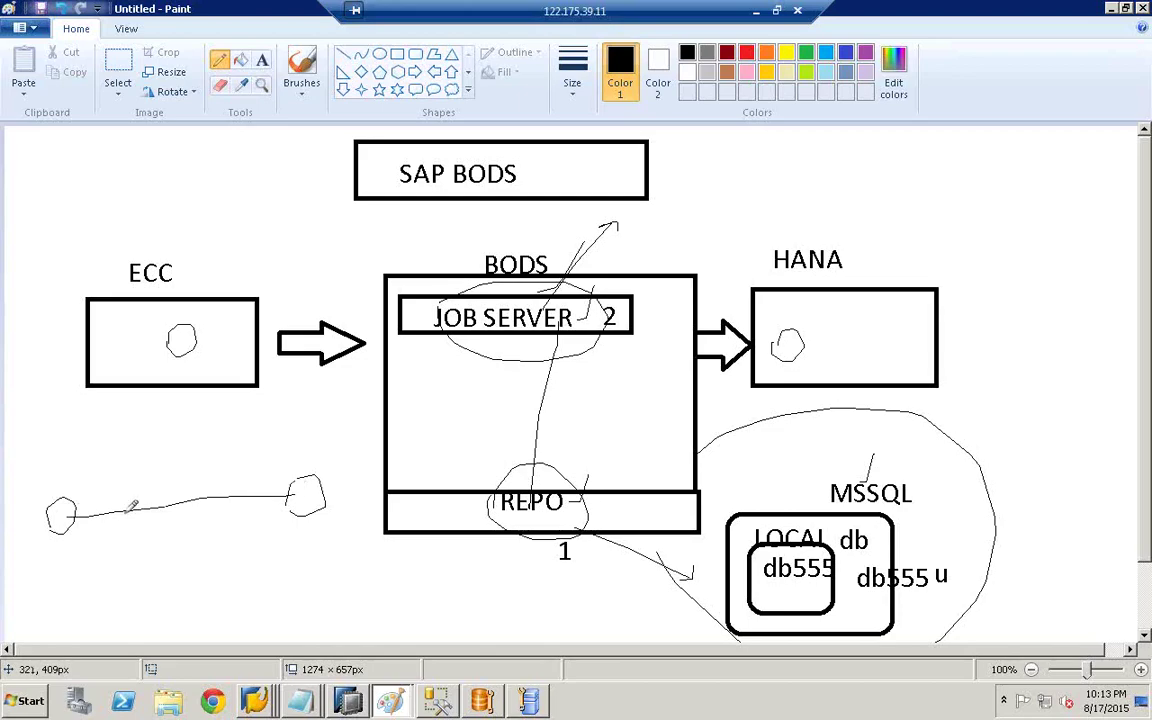
pyautogui.moveTo(68, 525); pyautogui.dragTo(312, 501)
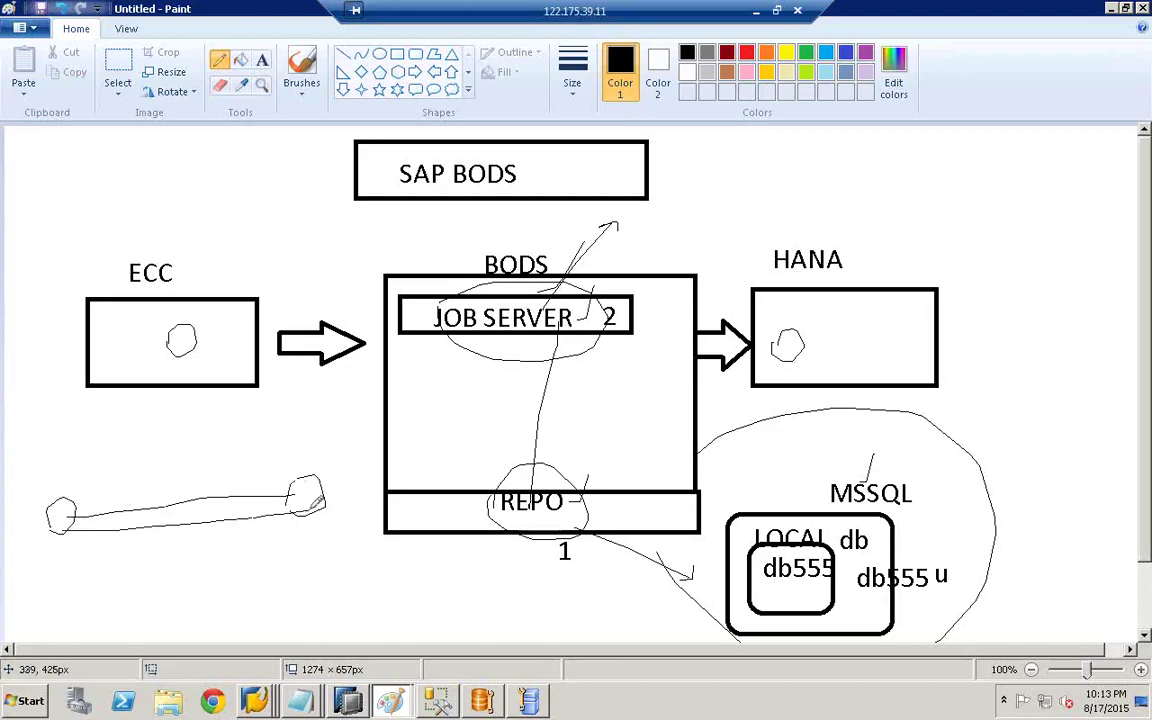
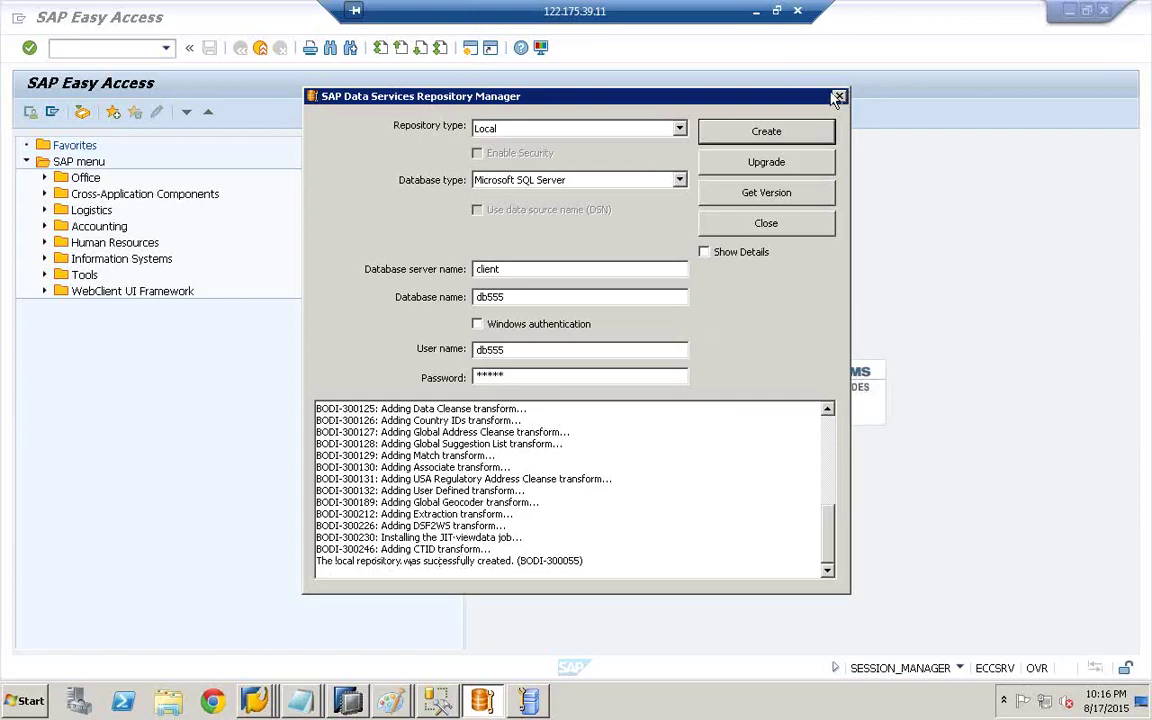
# - Close Repository Manager and minimize the SAP Easy Access, Paint, HANA Modeler, Notepad and SAP Logon windows
pyautogui.click(839, 96)
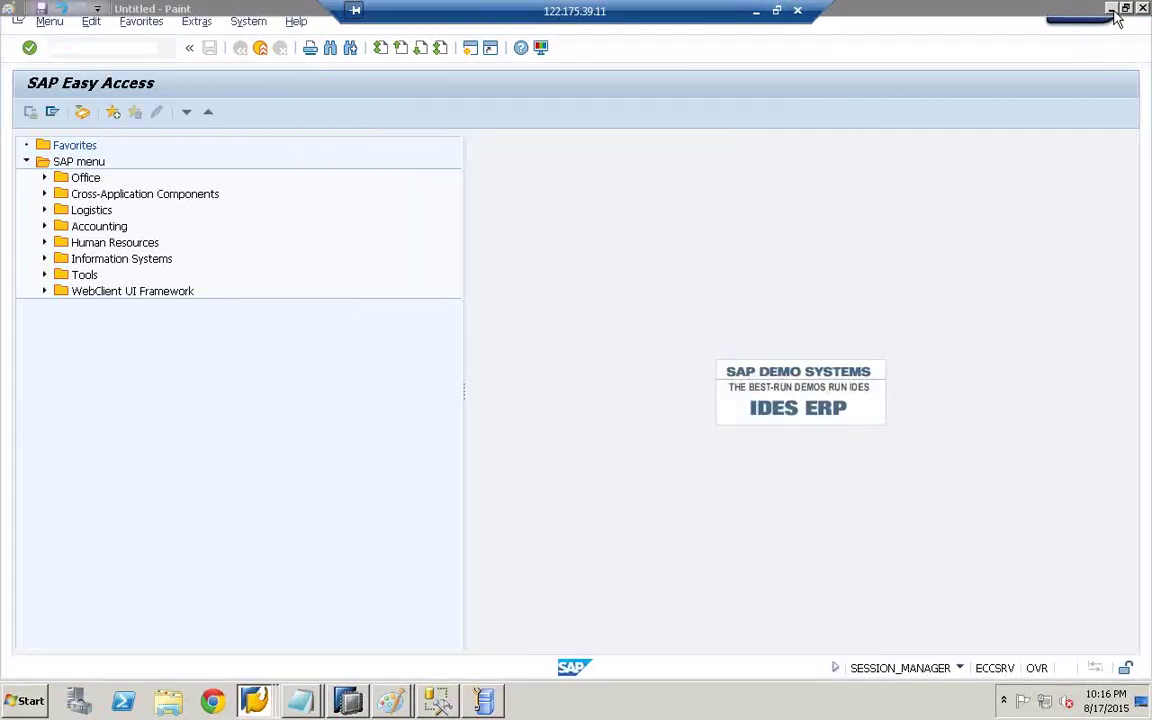
pyautogui.click(1070, 12)
pyautogui.click(1111, 9)
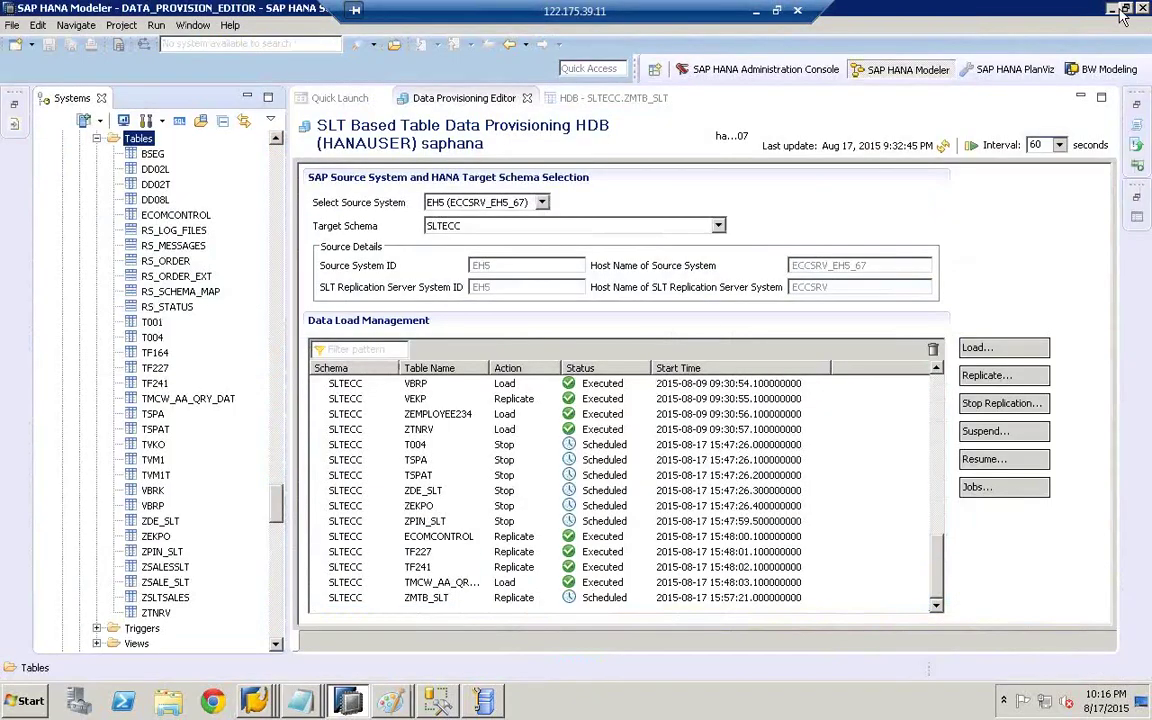
pyautogui.click(1112, 10)
pyautogui.click(1070, 12)
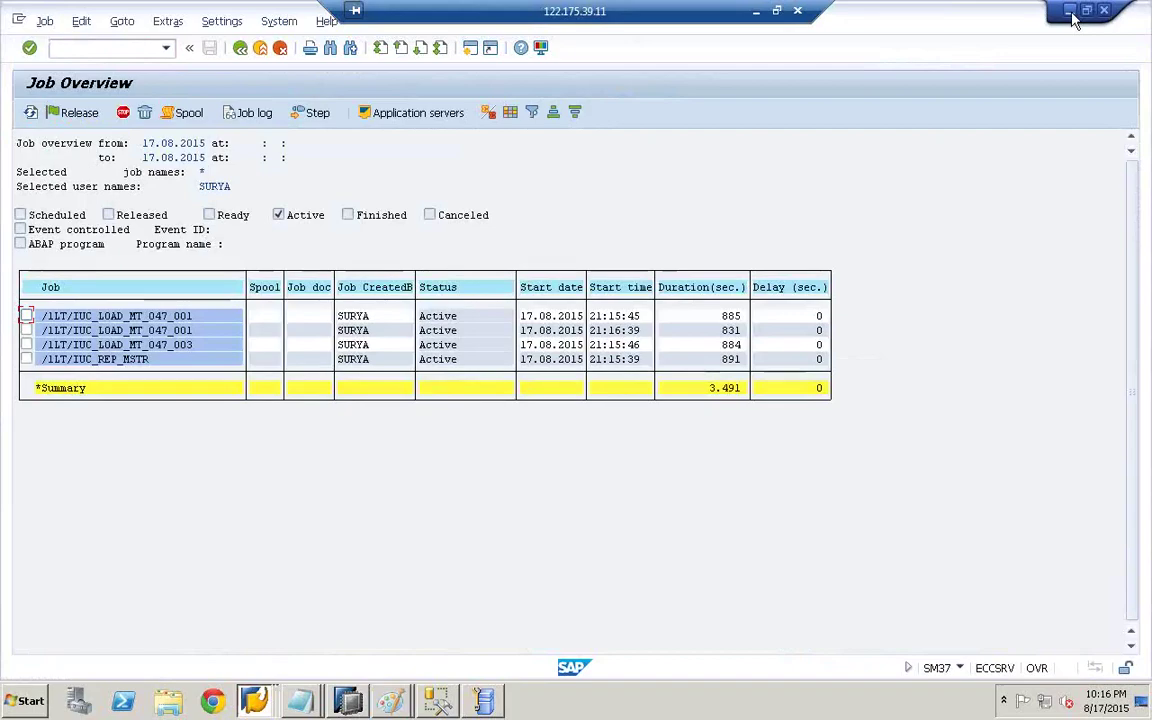
pyautogui.click(1070, 12)
pyautogui.click(1069, 11)
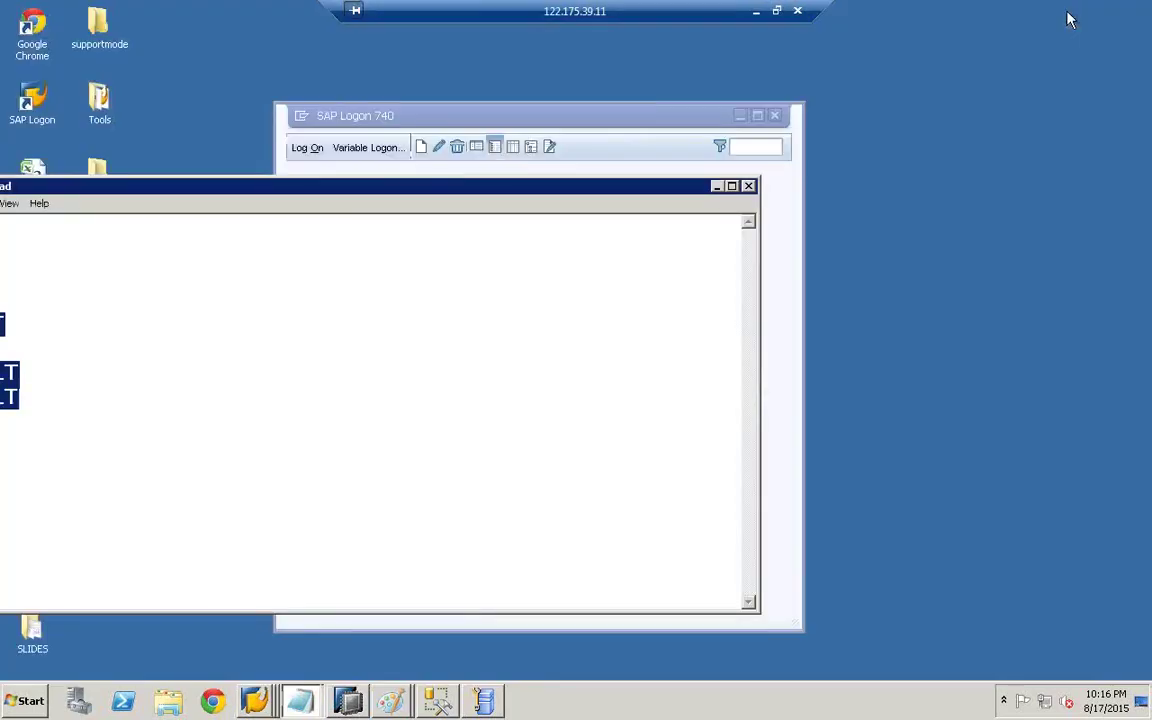
pyautogui.click(716, 187)
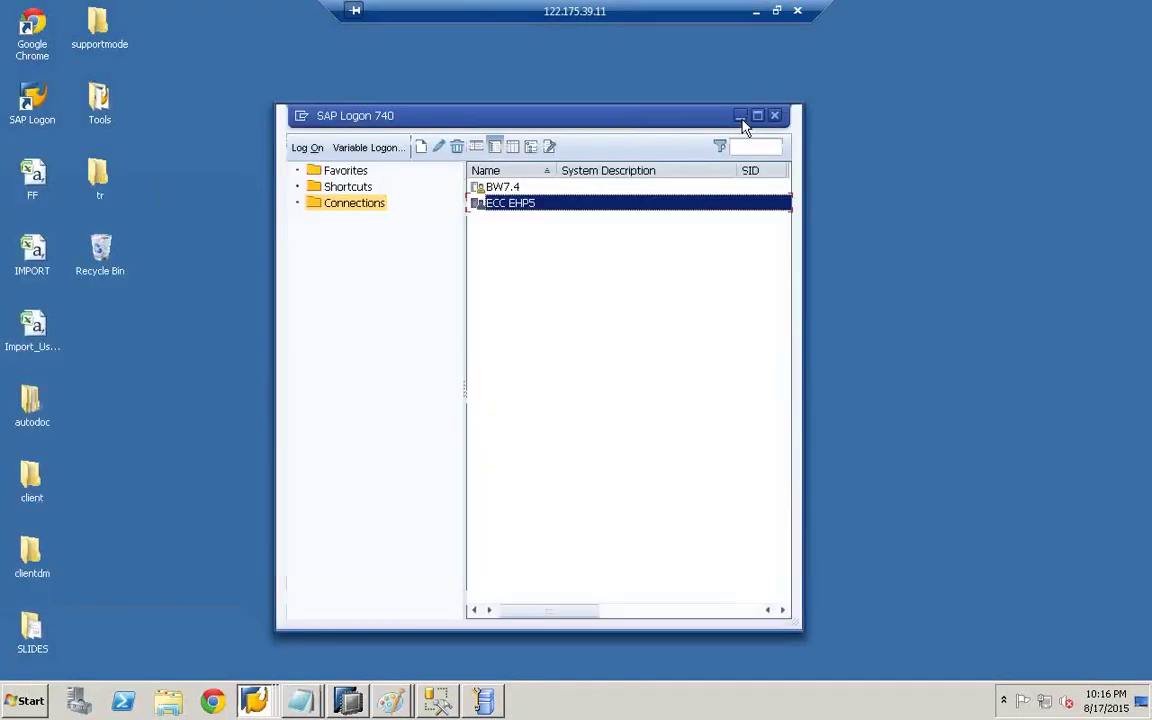
pyautogui.click(741, 115)
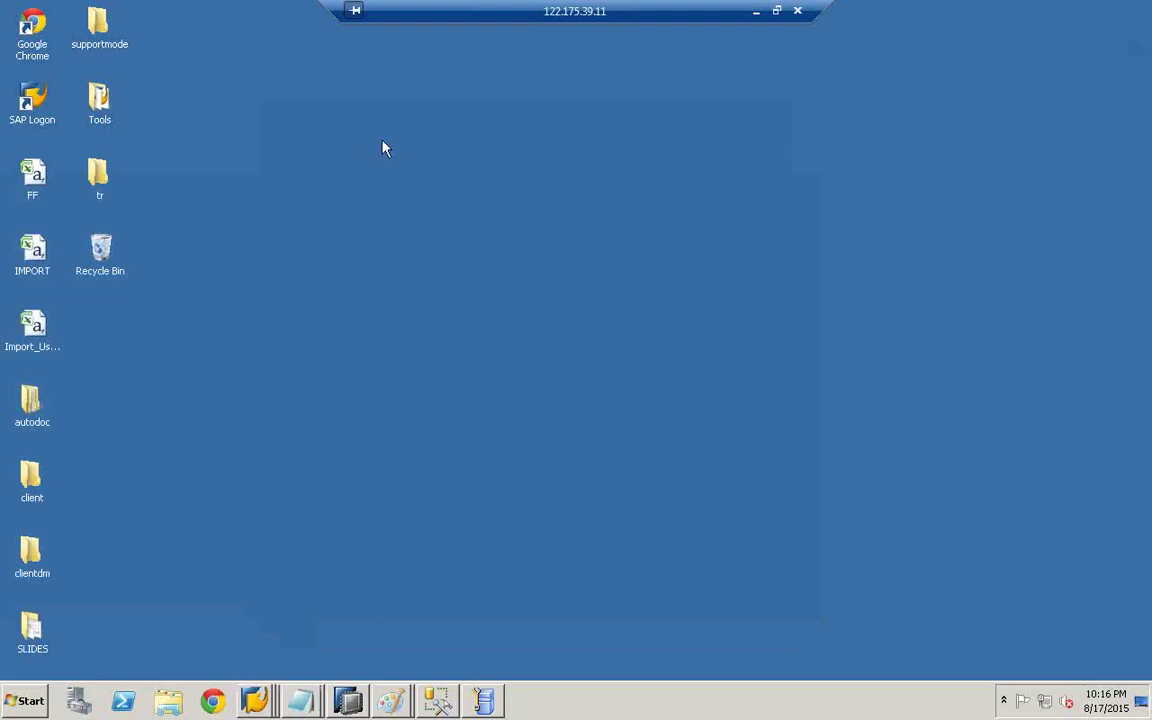
pyautogui.click(96, 100)
# - Copy the Tools folder from the Local Disk (C:) drive
pyautogui.click(6, 695)
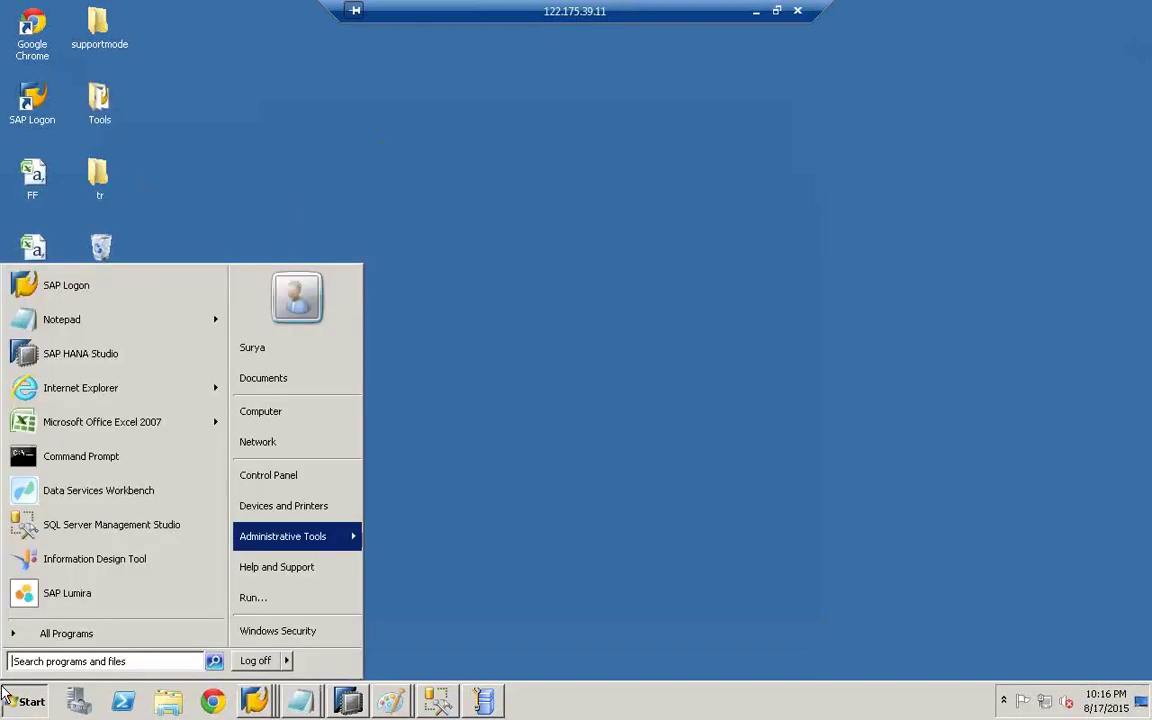
pyautogui.click(280, 413)
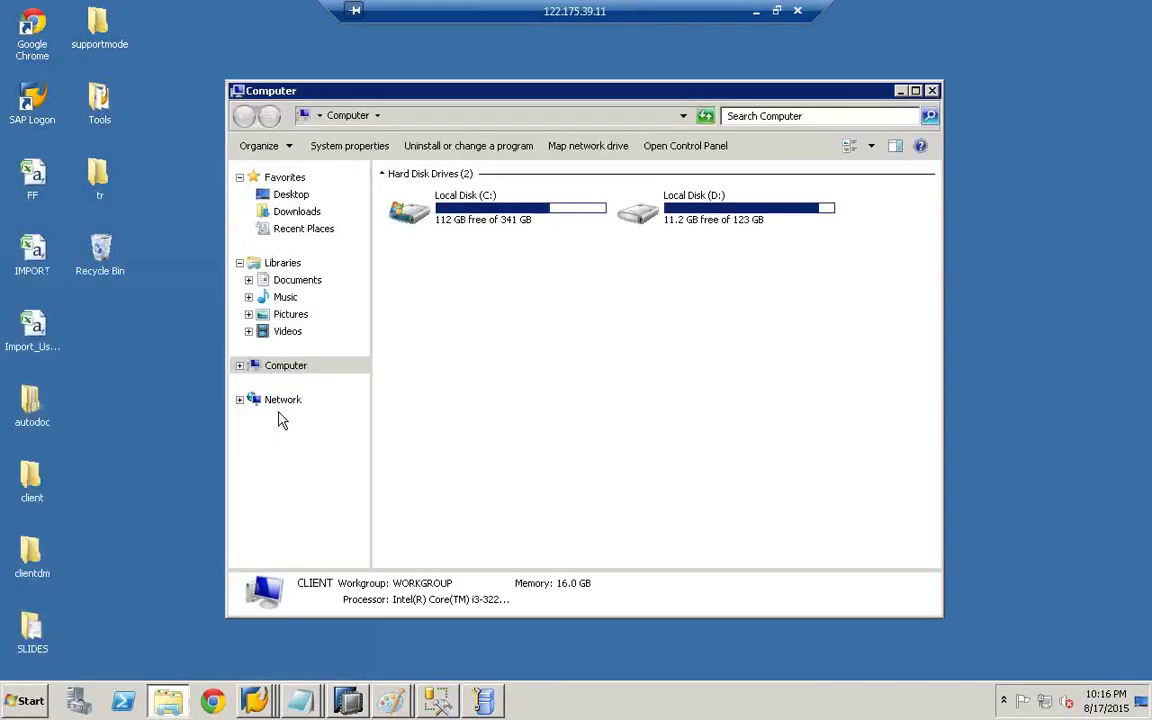
pyautogui.doubleClick(450, 196)
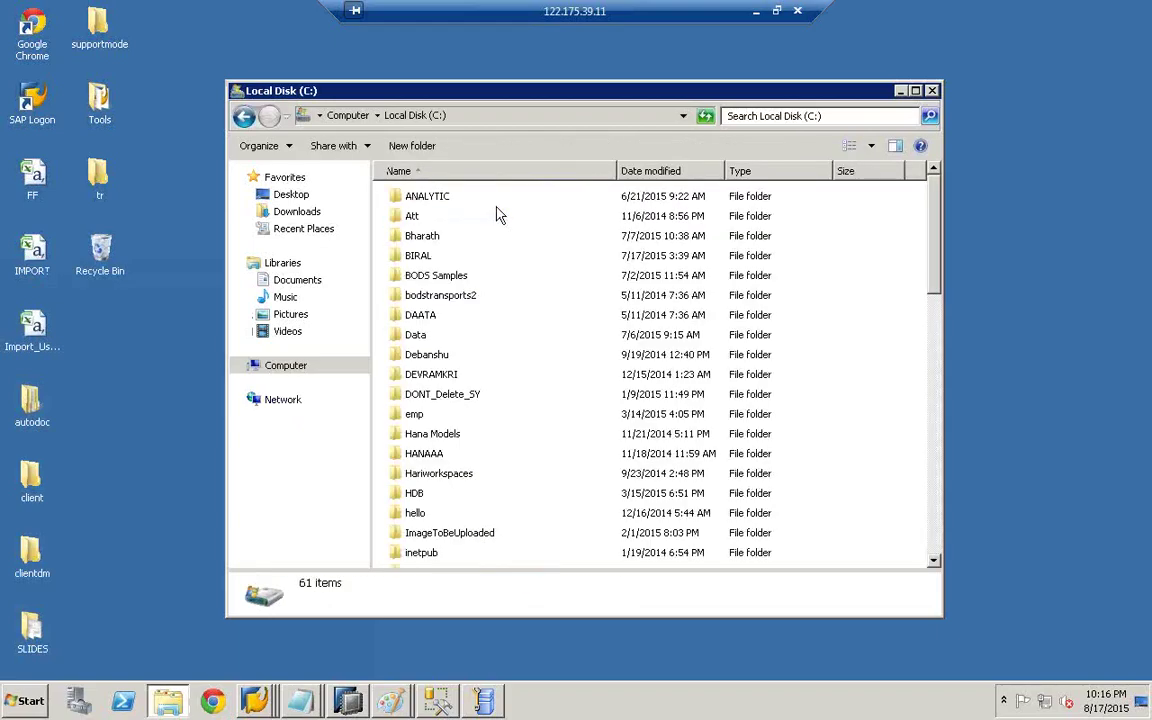
pyautogui.click(433, 298)
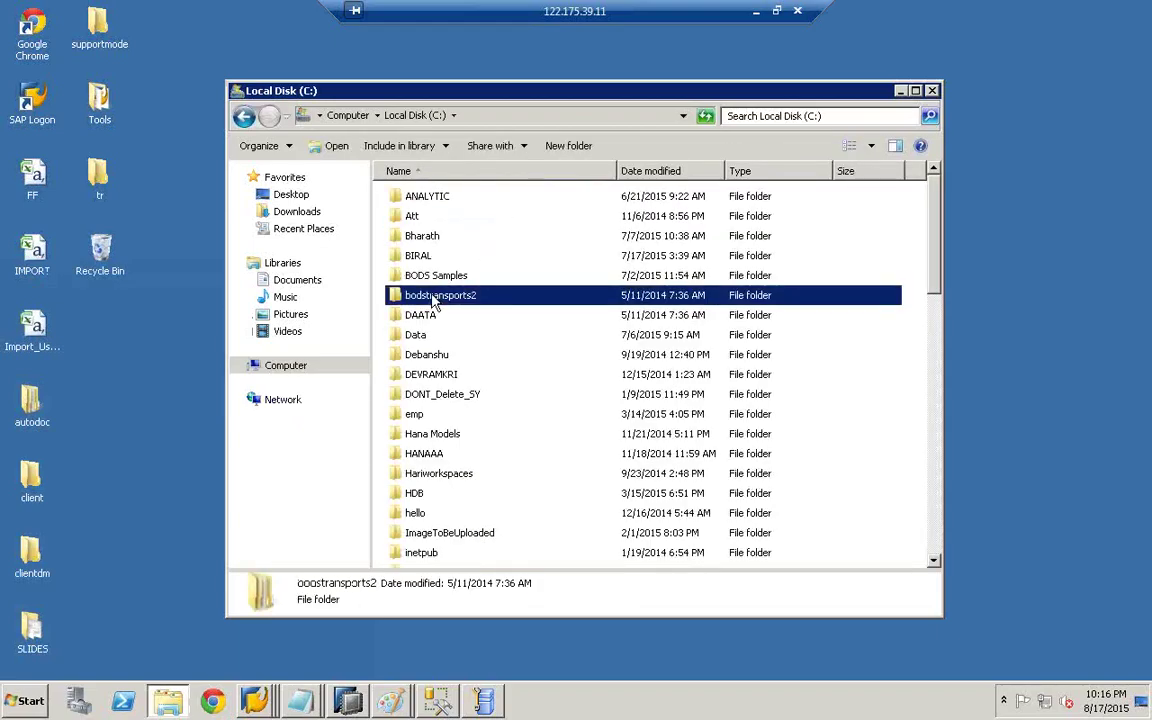
pyautogui.write('tools')
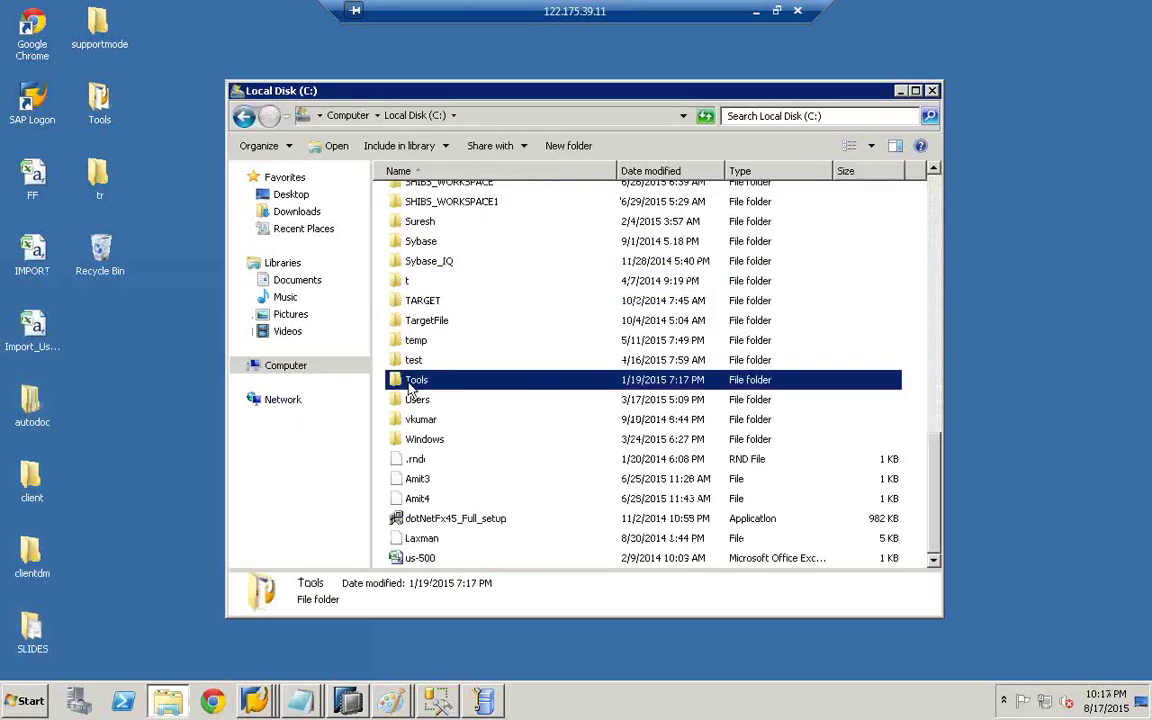
pyautogui.rightClick(409, 387)
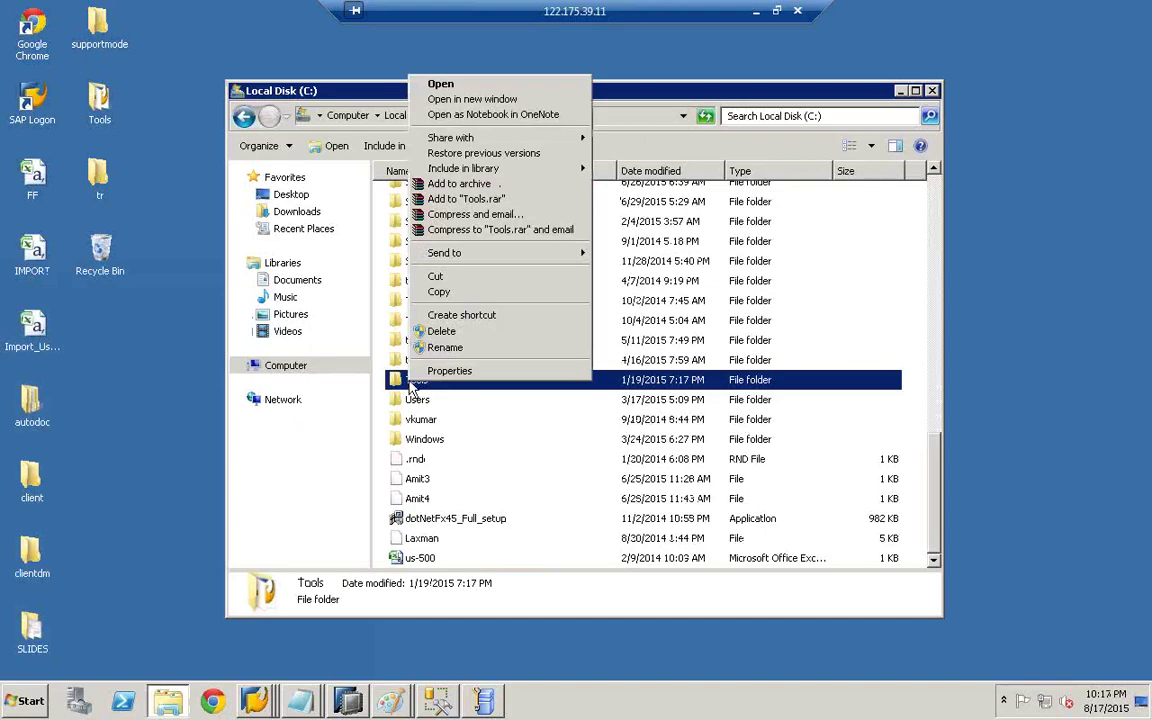
pyautogui.click(469, 292)
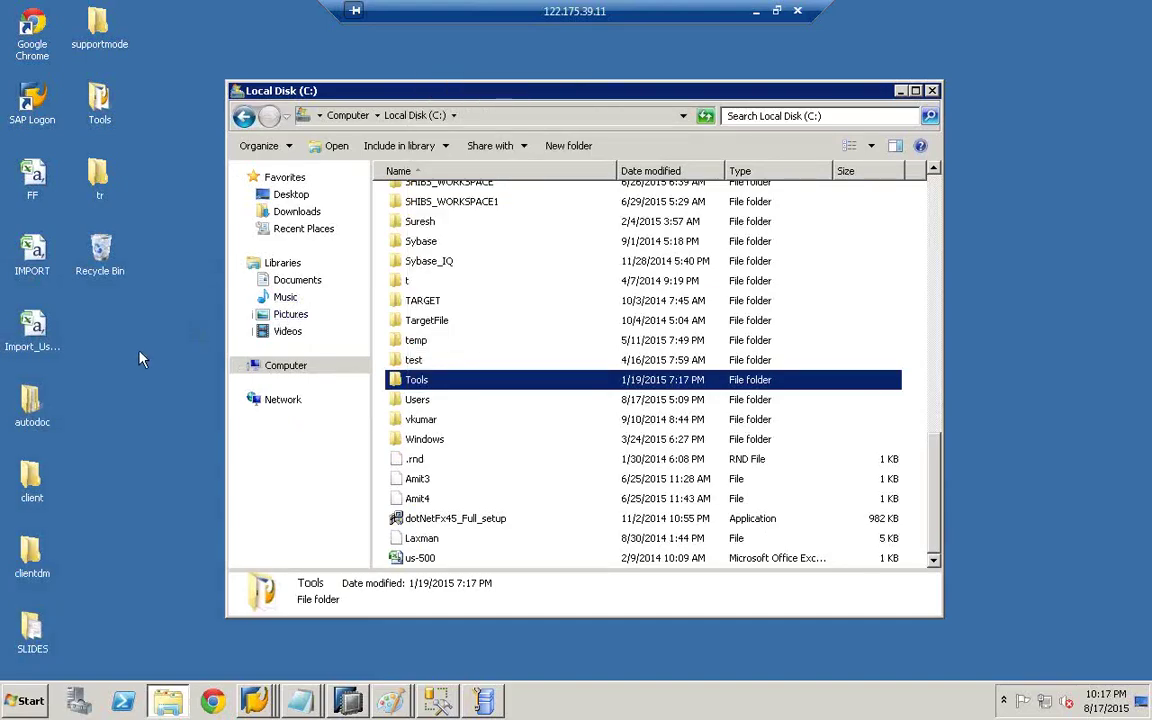
# - Open the desktop Tools folder and launch the BI platform Central Management Console shortcut
pyautogui.click(97, 102)
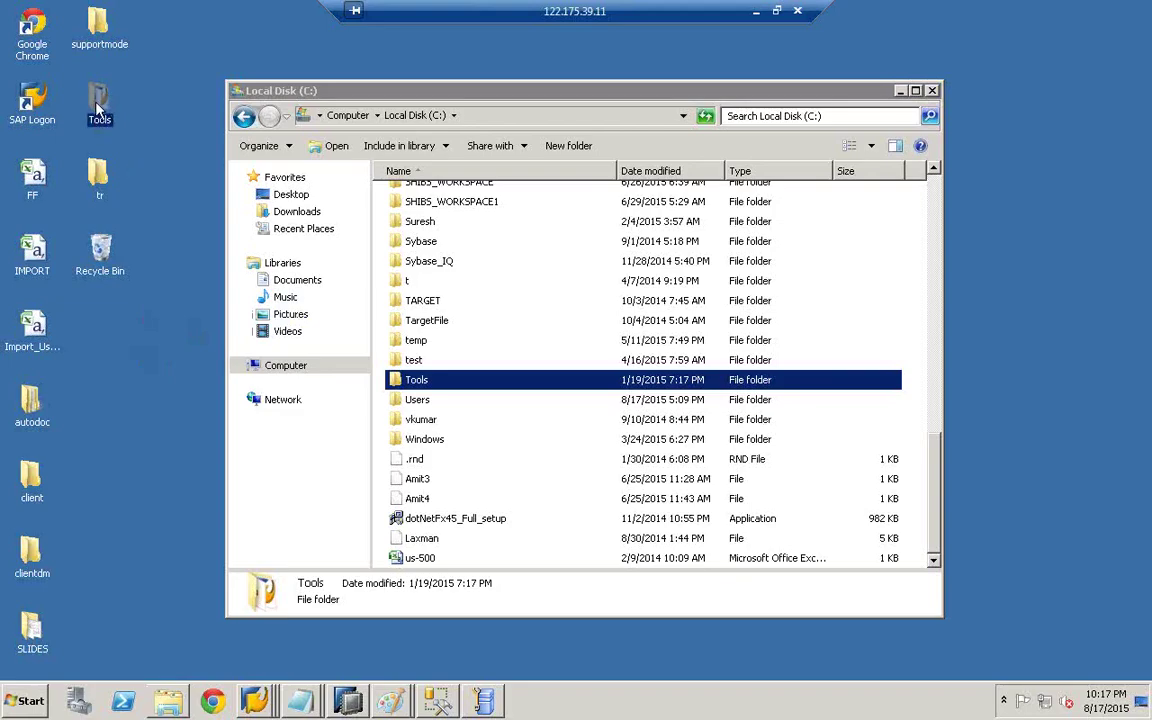
pyautogui.doubleClick(98, 103)
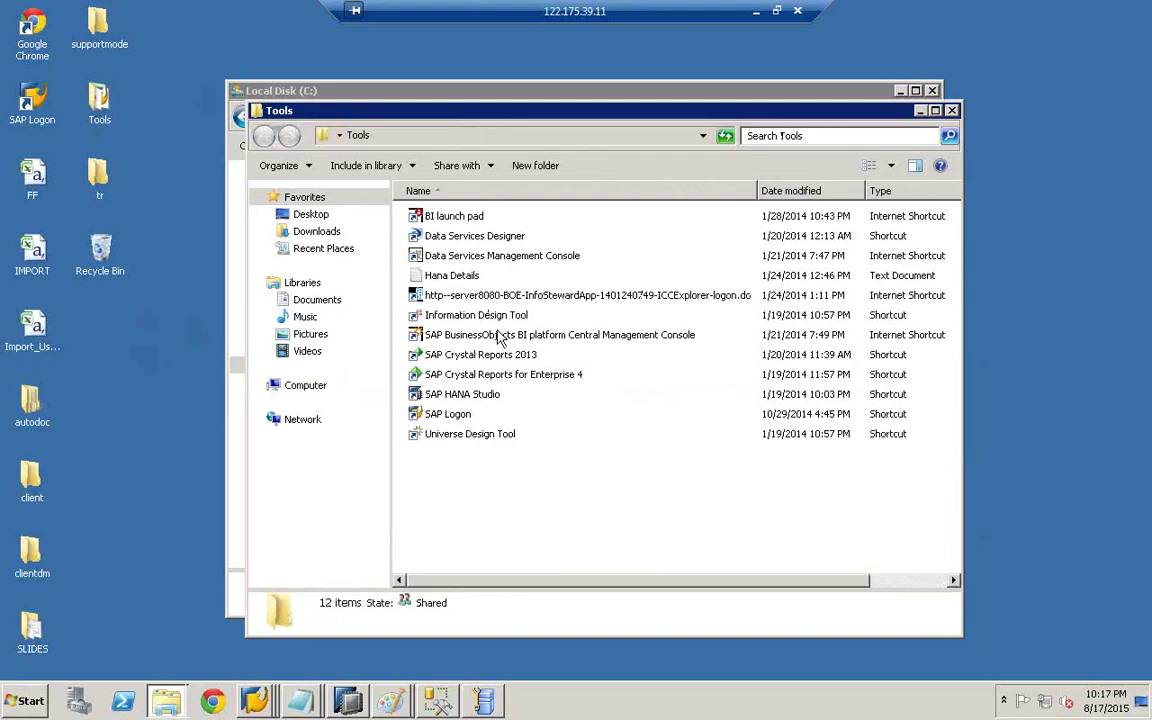
pyautogui.click(440, 336)
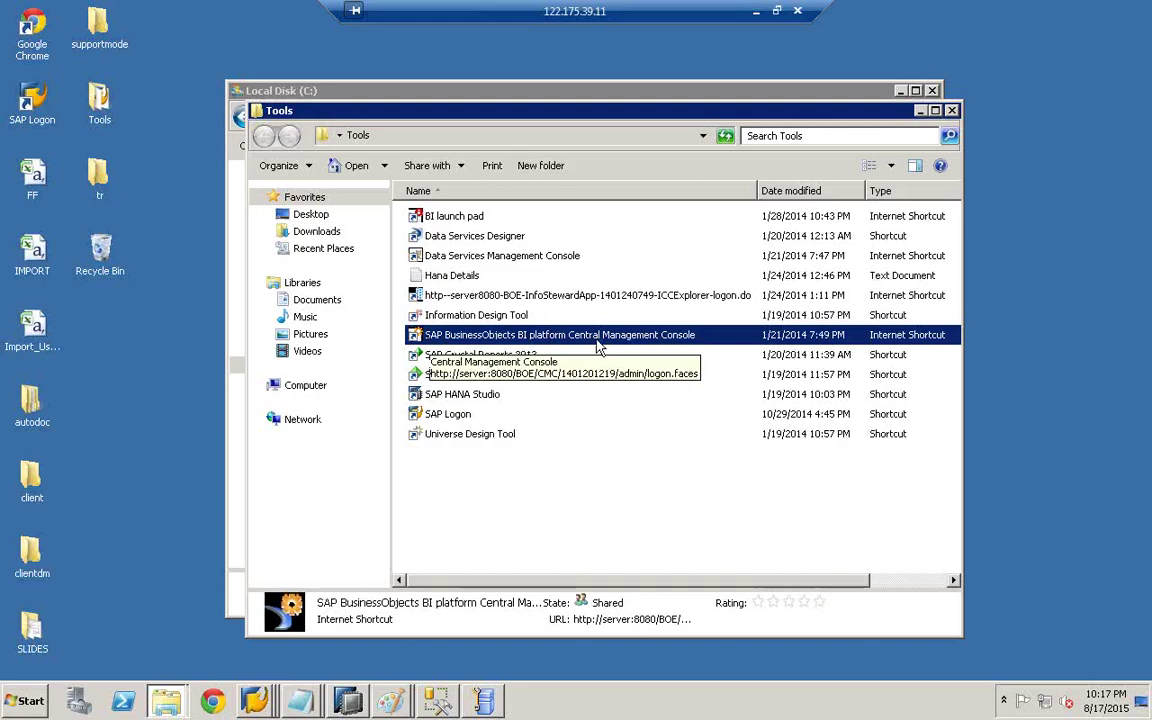
pyautogui.doubleClick(650, 342)
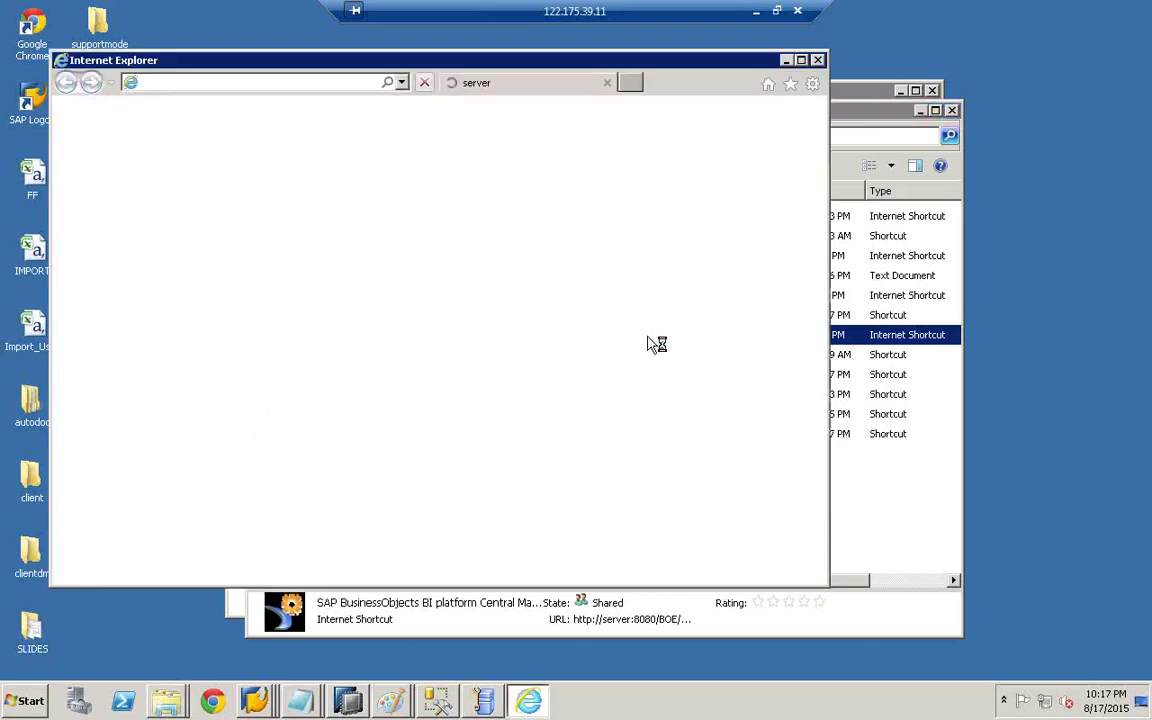
# - Maximize the browser, log on to the Central Management Console with the account password, and open Data Services
pyautogui.doubleClick(499, 59)
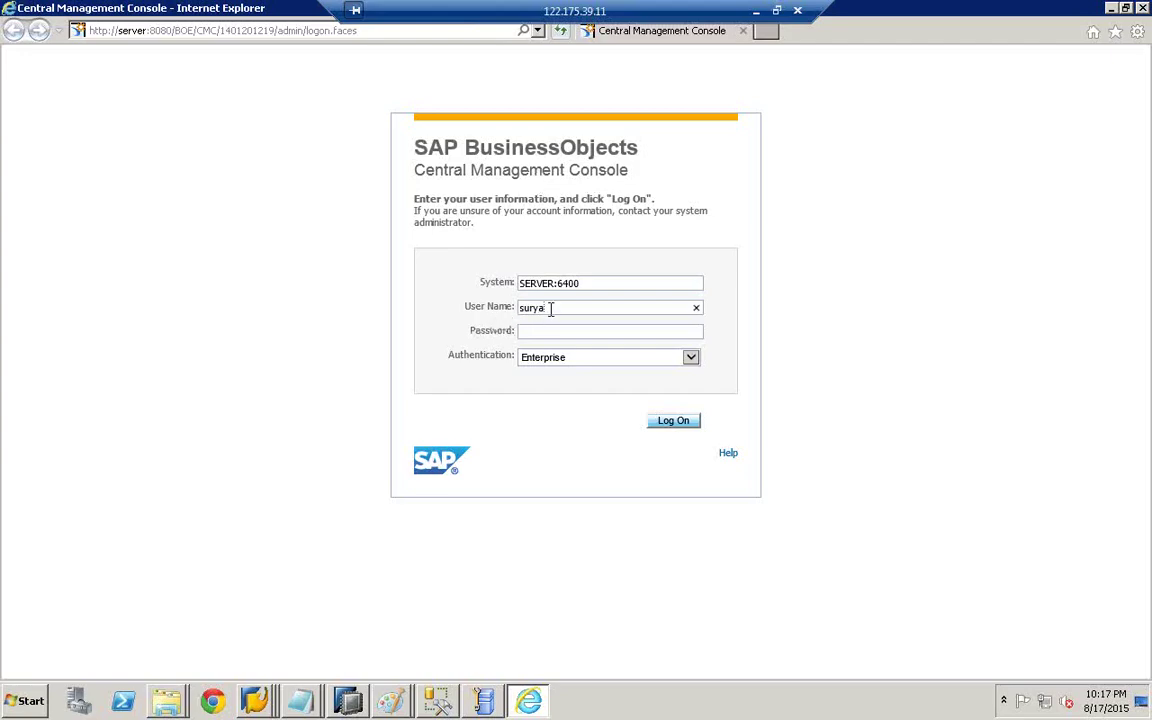
pyautogui.click(546, 331)
pyautogui.write('•••••••••')
pyautogui.click(681, 429)
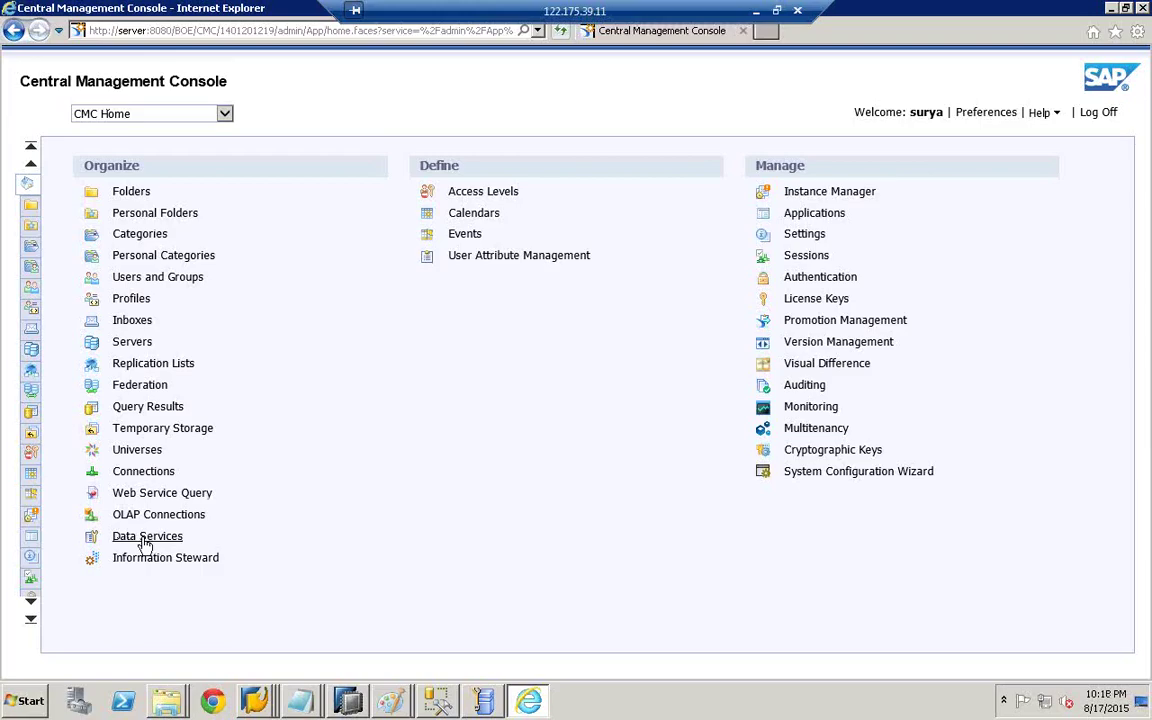
pyautogui.click(146, 540)
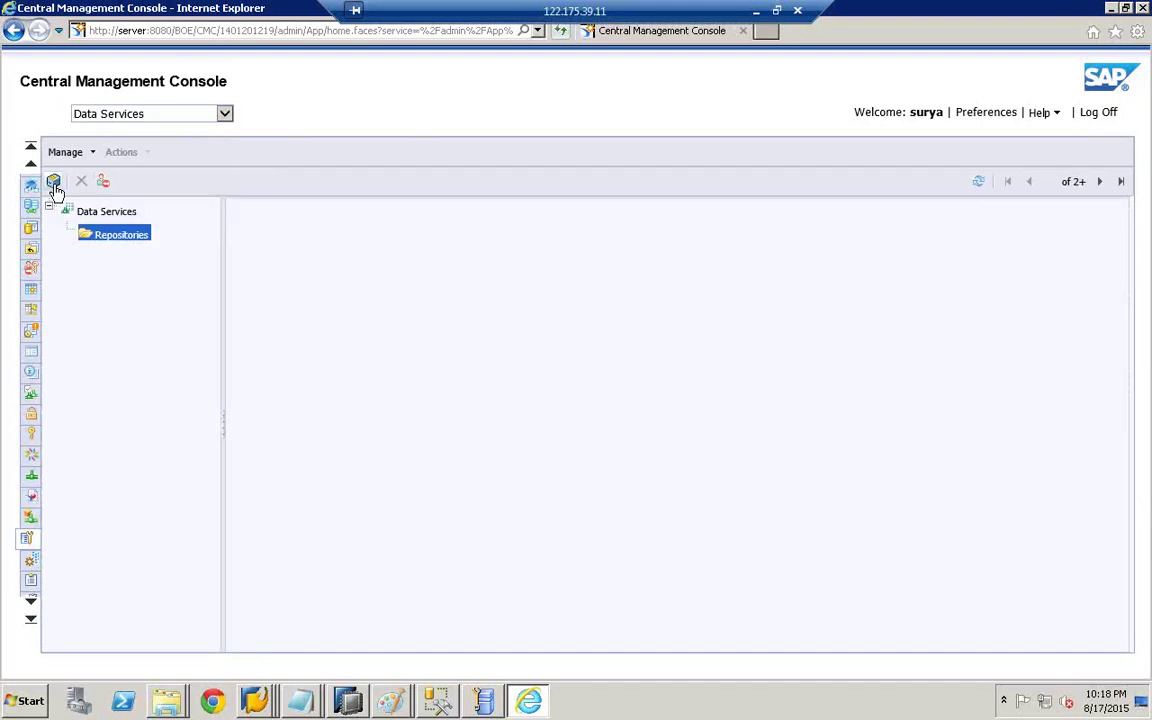
# - Start a new Data Services repository named repo555, with repo555 as its description
pyautogui.click(54, 186)
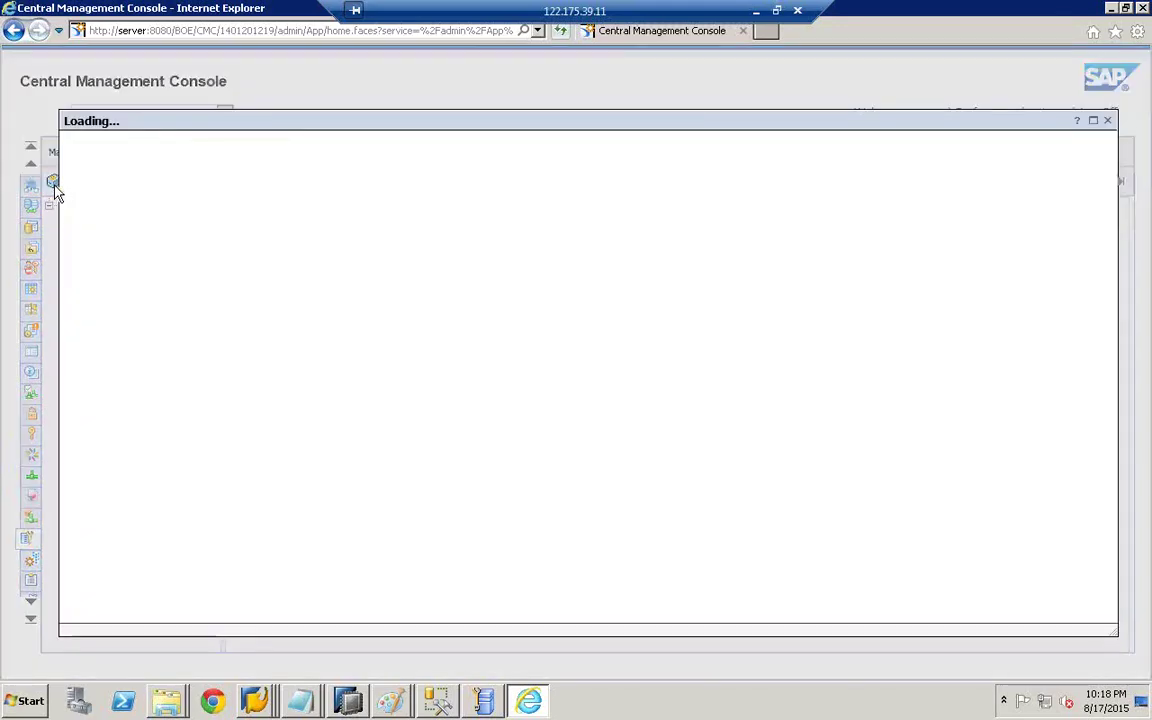
pyautogui.click(235, 176)
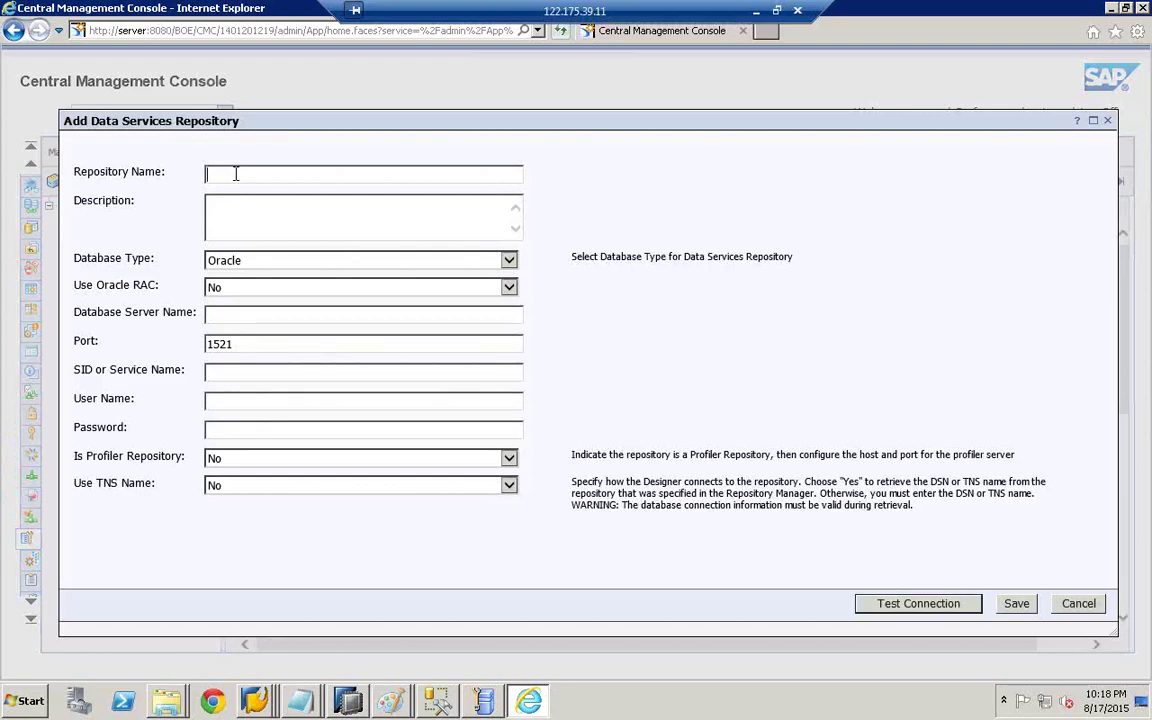
pyautogui.write('repo555')
pyautogui.moveTo(265, 176); pyautogui.dragTo(170, 176)
pyautogui.click(249, 223)
pyautogui.hotkey('ctrl', 'v')
# - Set Microsoft SQL Server on server client, database db555, user db555, and the database password
pyautogui.click(508, 260)
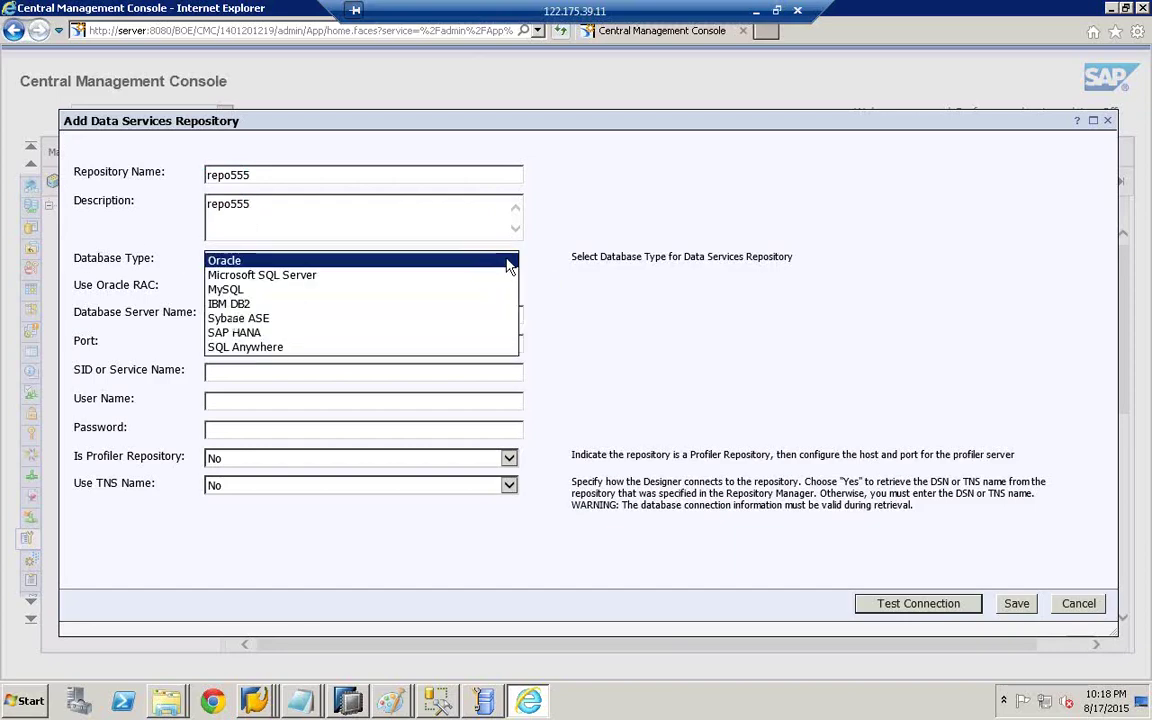
pyautogui.click(250, 276)
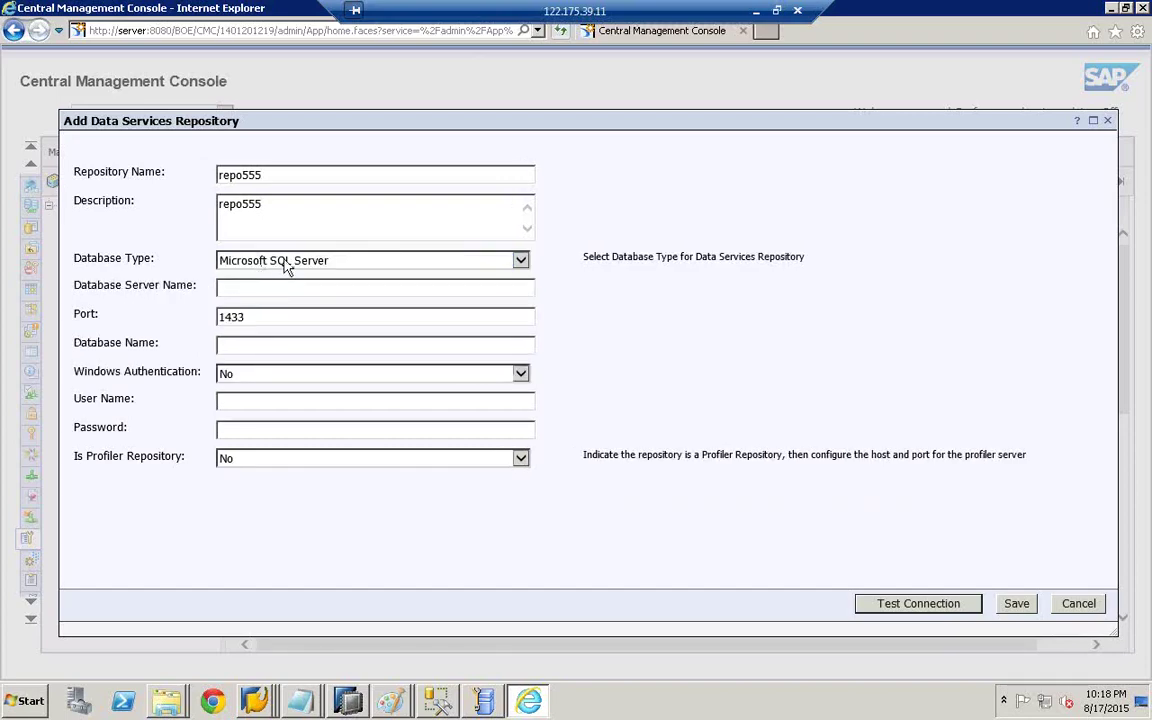
pyautogui.click(250, 289)
pyautogui.write('client')
pyautogui.click(235, 345)
pyautogui.write('db555')
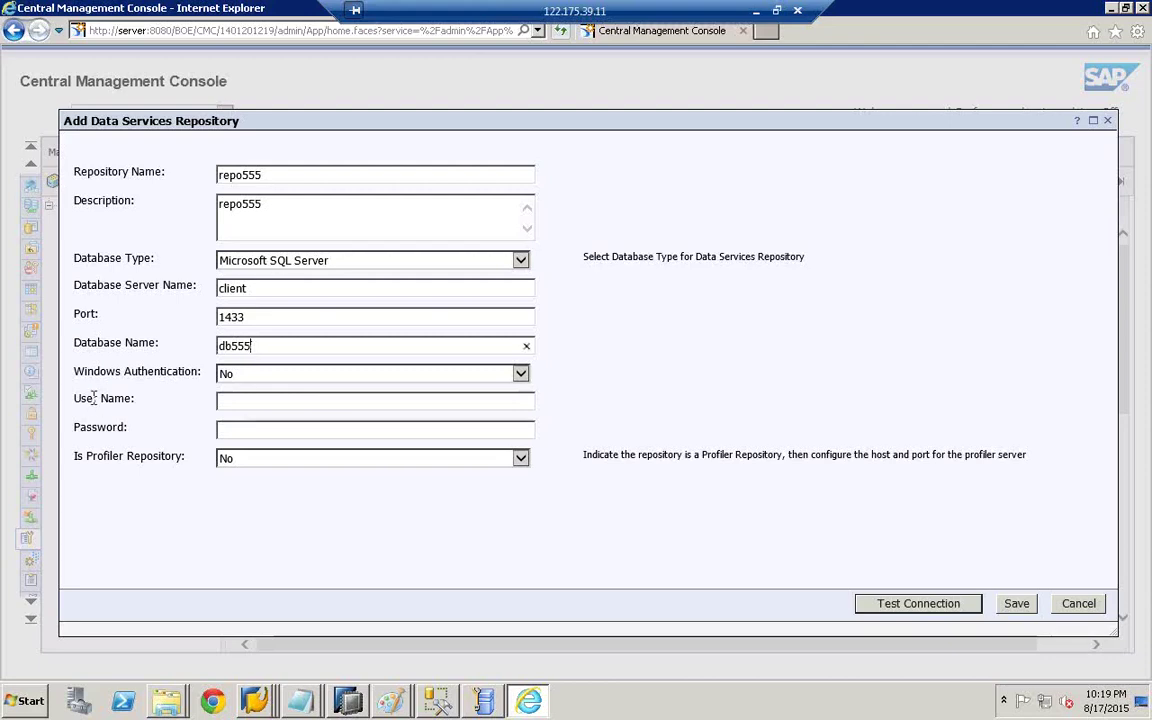
pyautogui.click(252, 403)
pyautogui.write('db555')
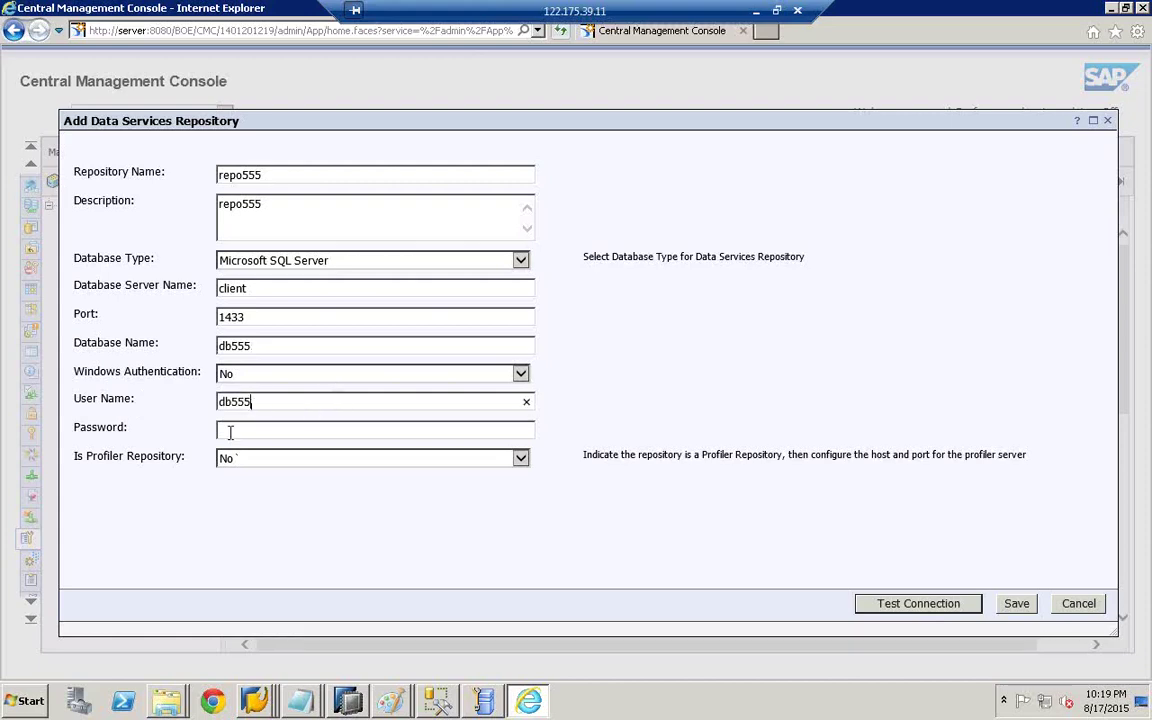
pyautogui.click(230, 432)
pyautogui.write('db555')
# - Test the repository connection successfully and save repo555
pyautogui.click(873, 605)
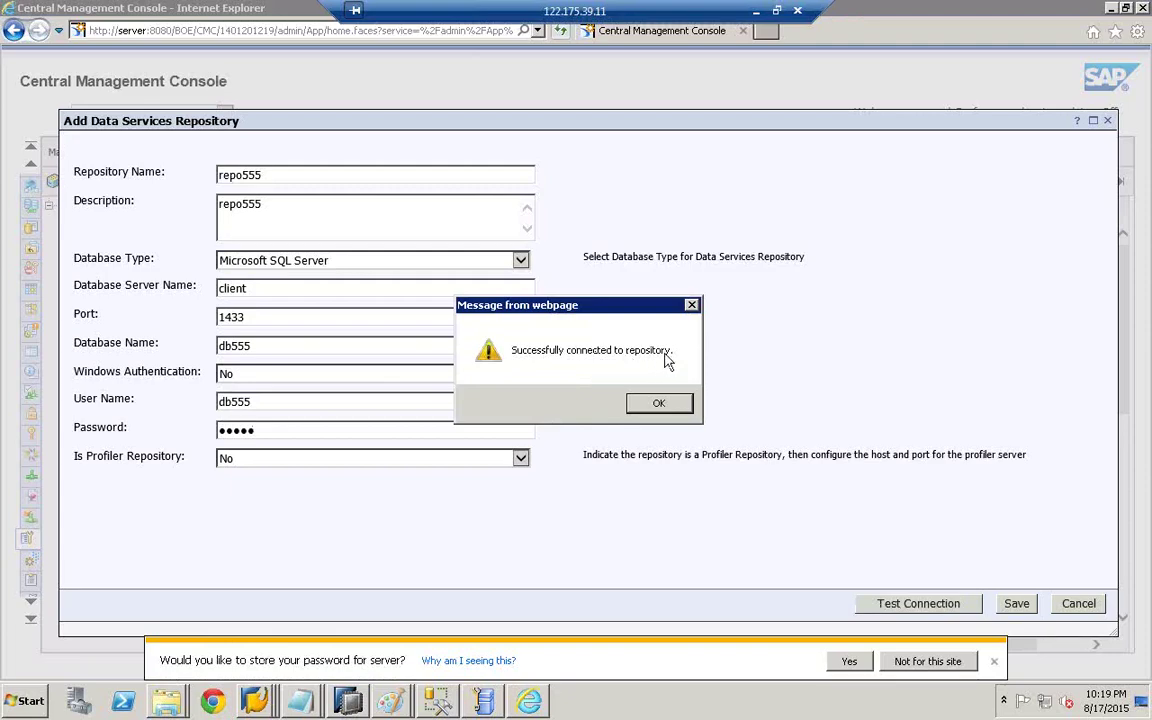
pyautogui.click(650, 410)
pyautogui.click(851, 662)
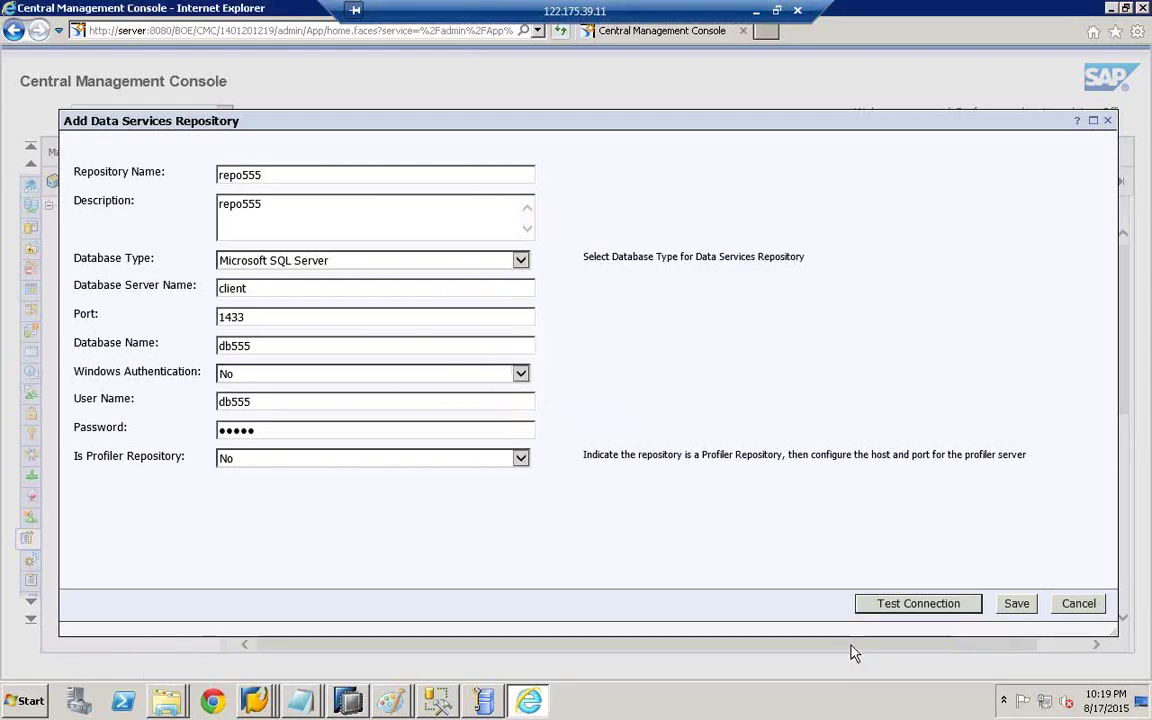
pyautogui.click(1016, 604)
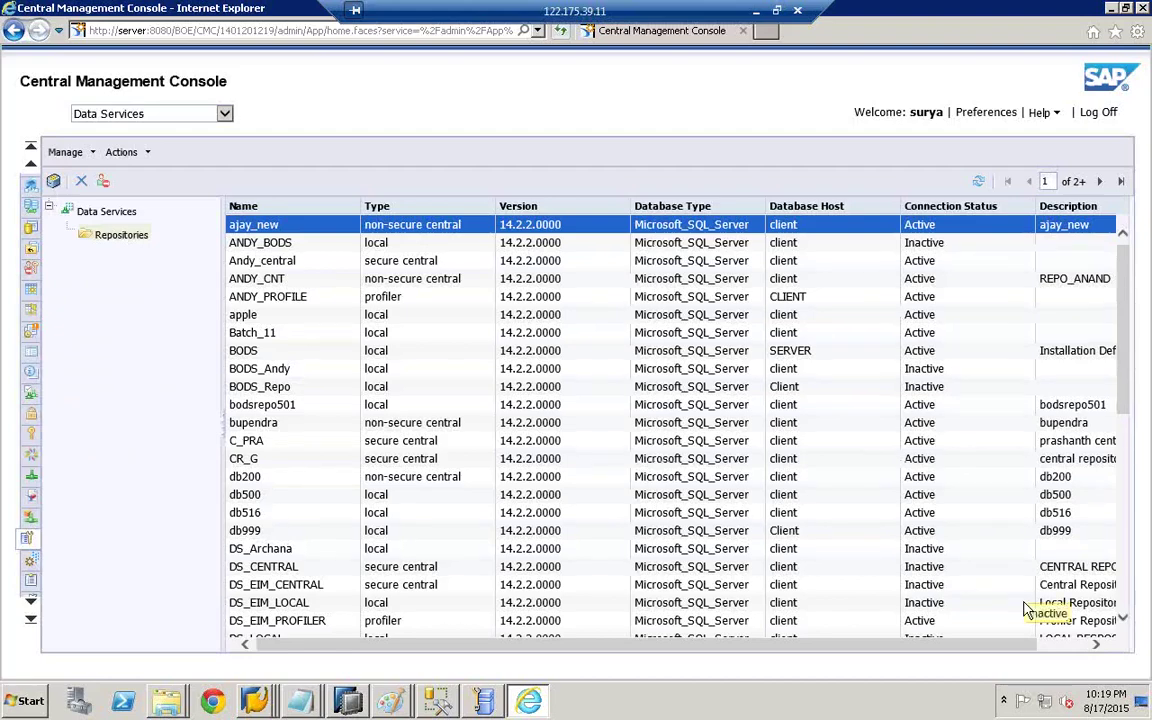
pyautogui.click(390, 700)
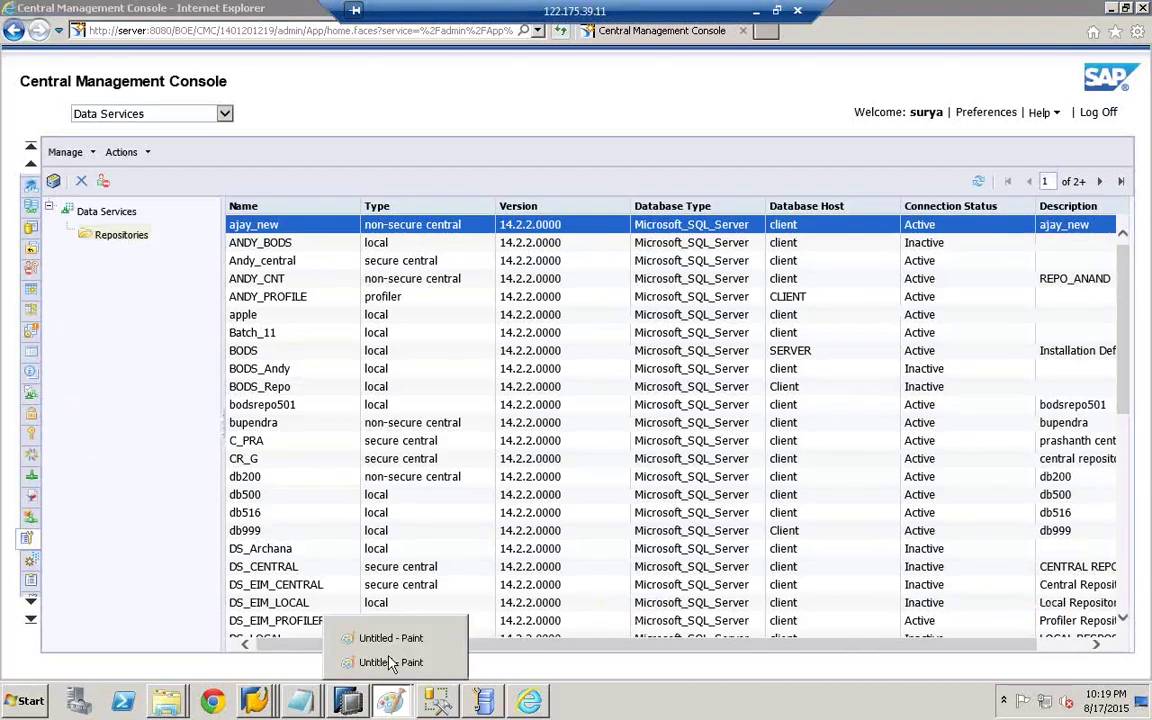
# - Add the labels '3' and 'cmc' to the BODS sketch in Paint, left of the HANA area
pyautogui.click(390, 662)
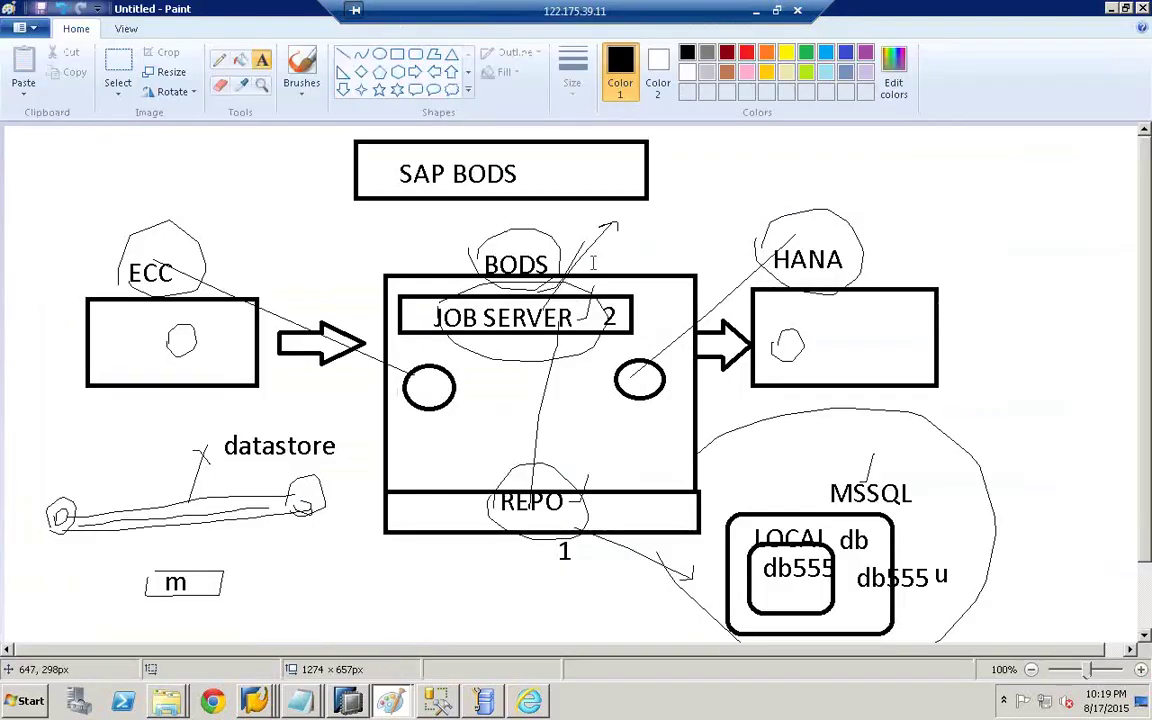
pyautogui.click(645, 213)
pyautogui.write('3')
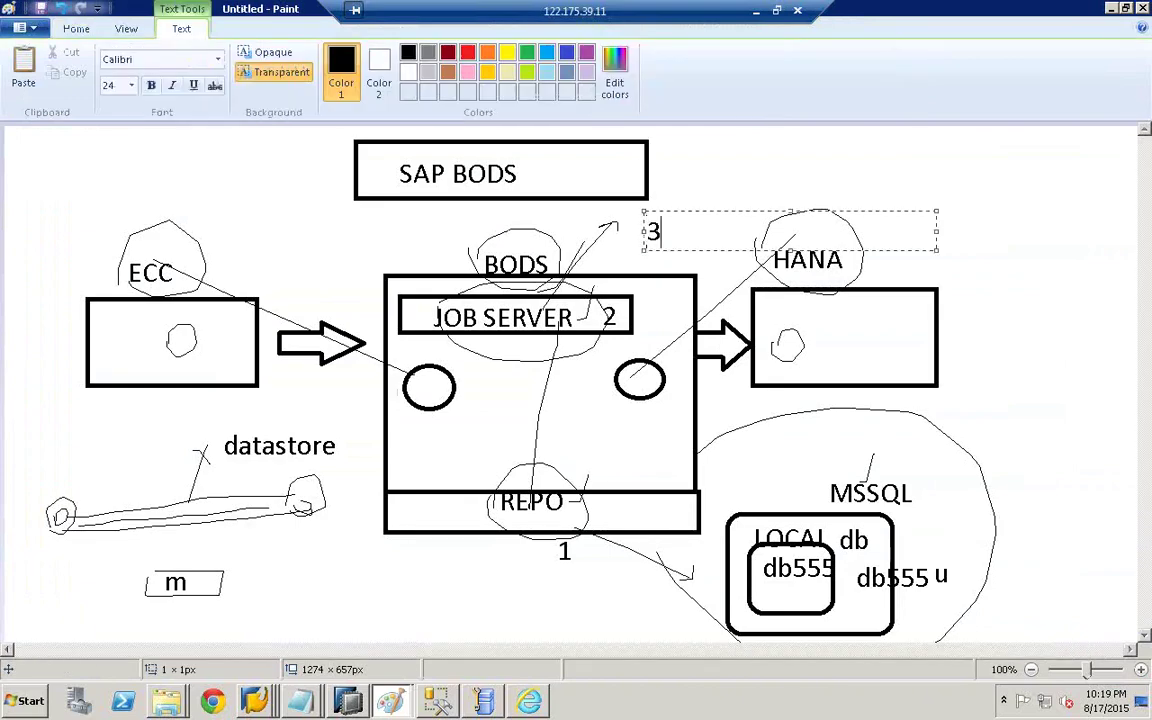
pyautogui.click(607, 185)
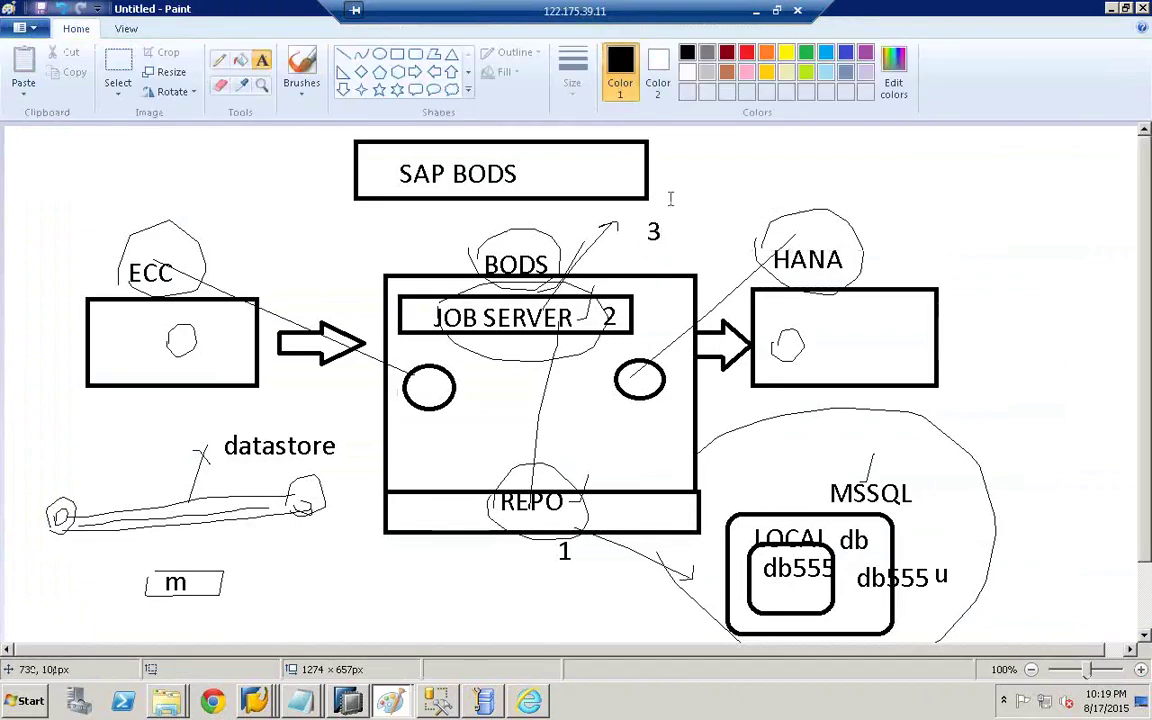
pyautogui.click(670, 195)
pyautogui.write('cmc')
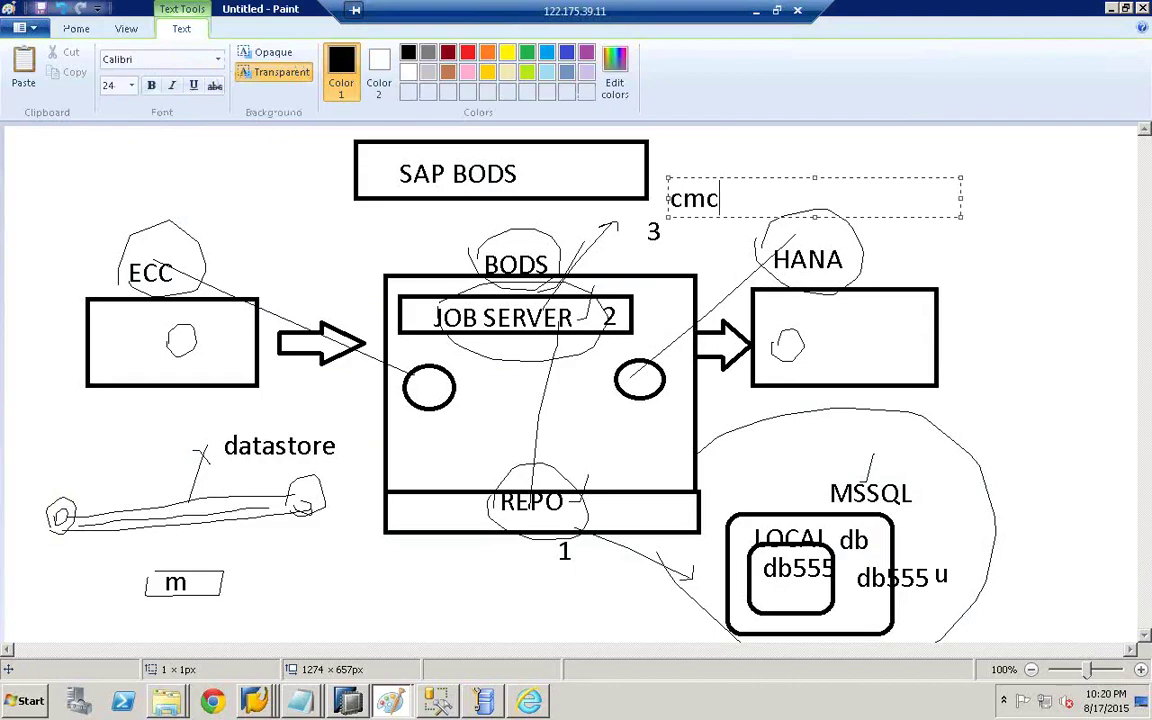
pyautogui.click(771, 150)
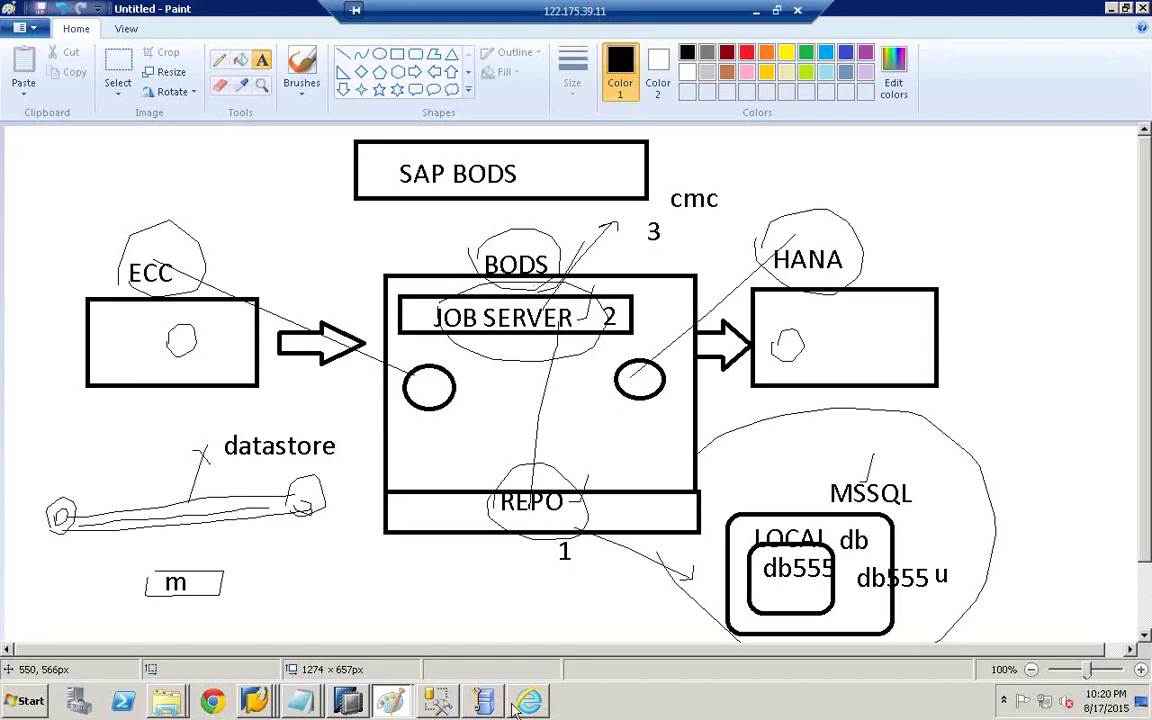
pyautogui.rightClick(383, 703)
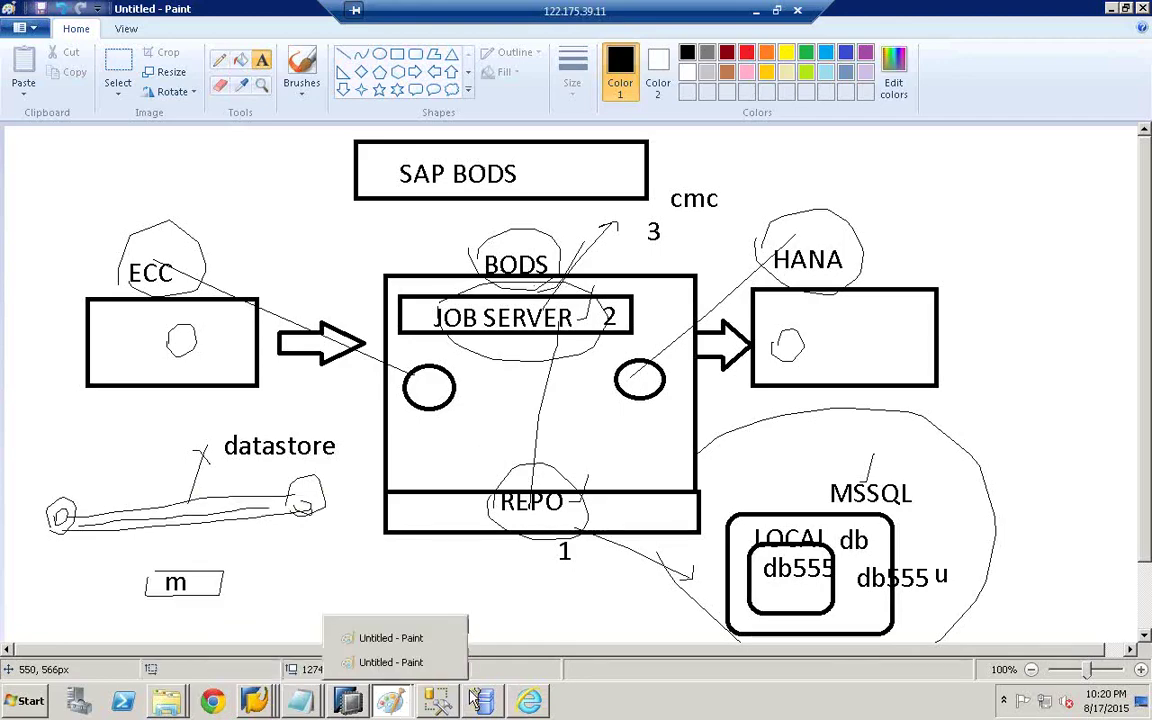
# - Minimize Paint, close Chrome, and switch the console to the Users and Groups area
pyautogui.moveTo(345, 705)
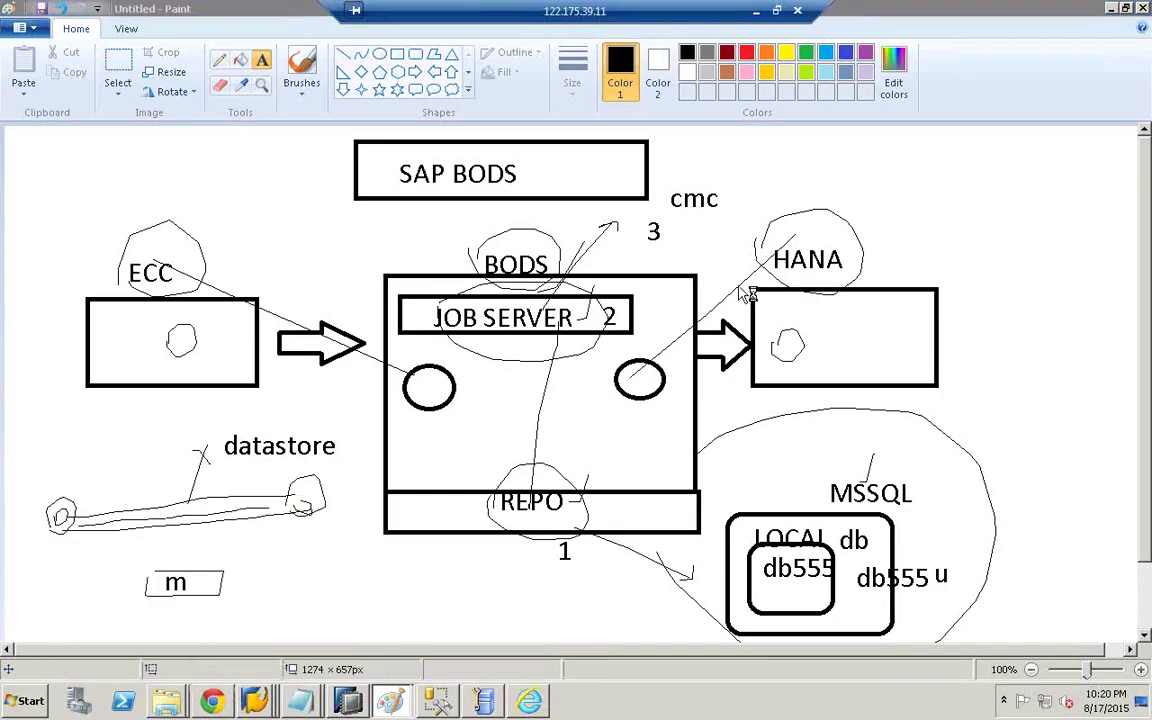
pyautogui.click(1126, 9)
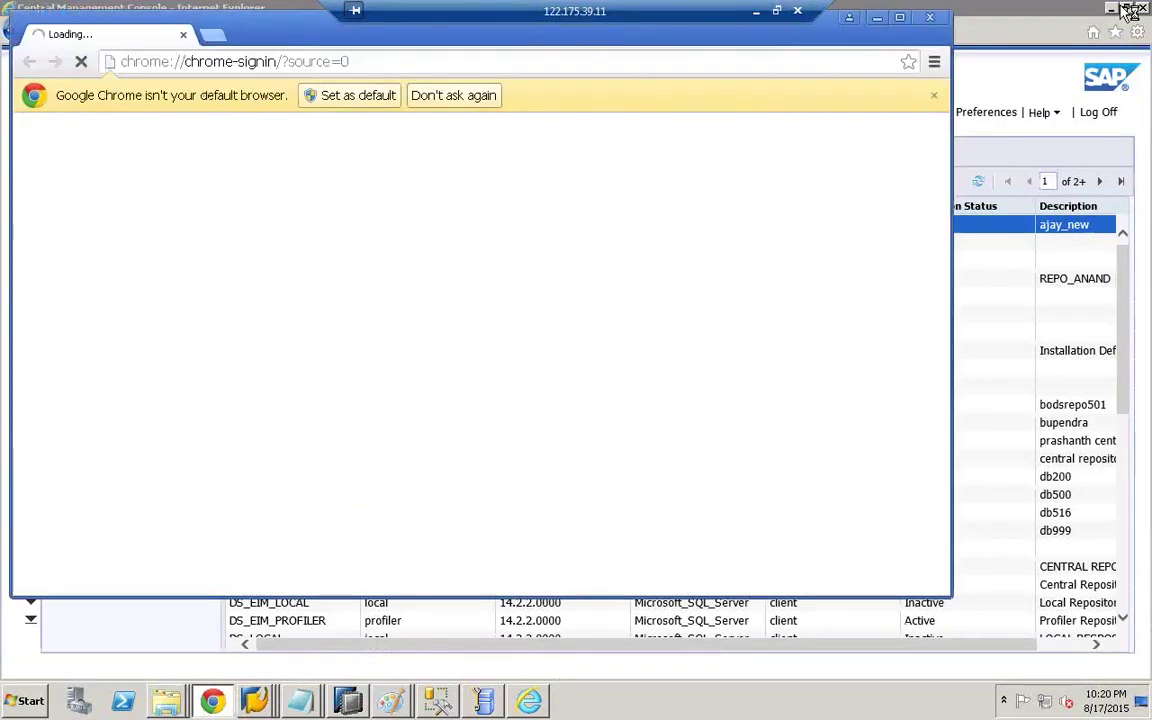
pyautogui.click(932, 19)
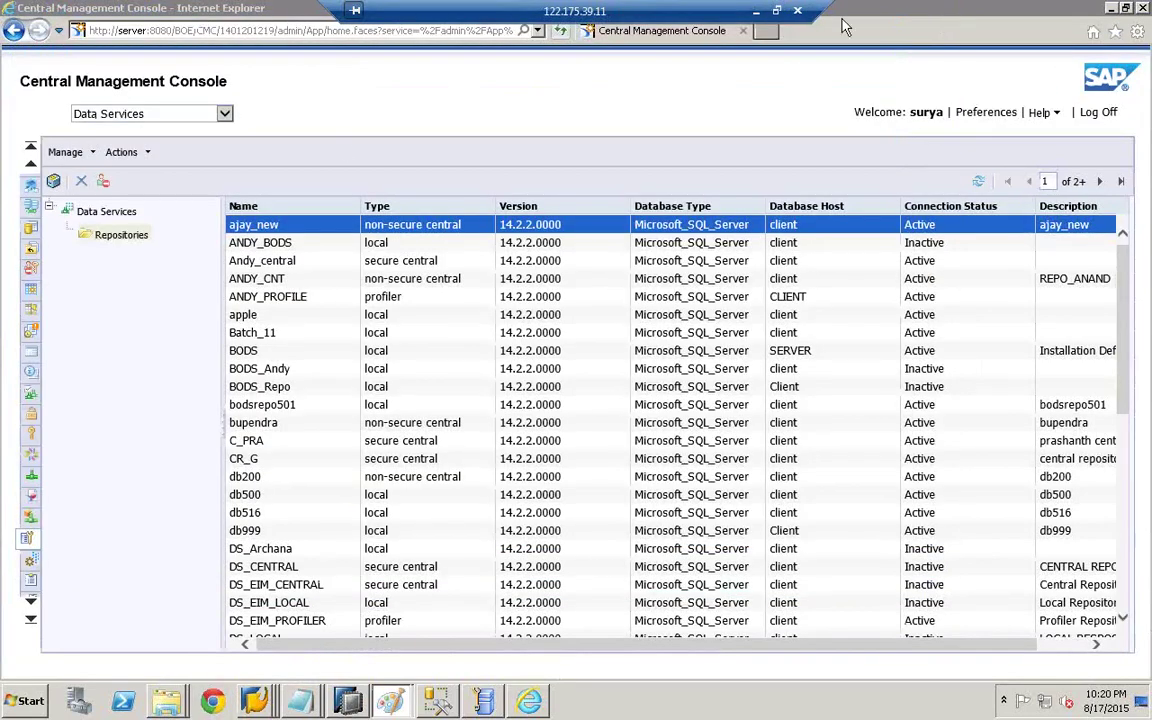
pyautogui.click(224, 113)
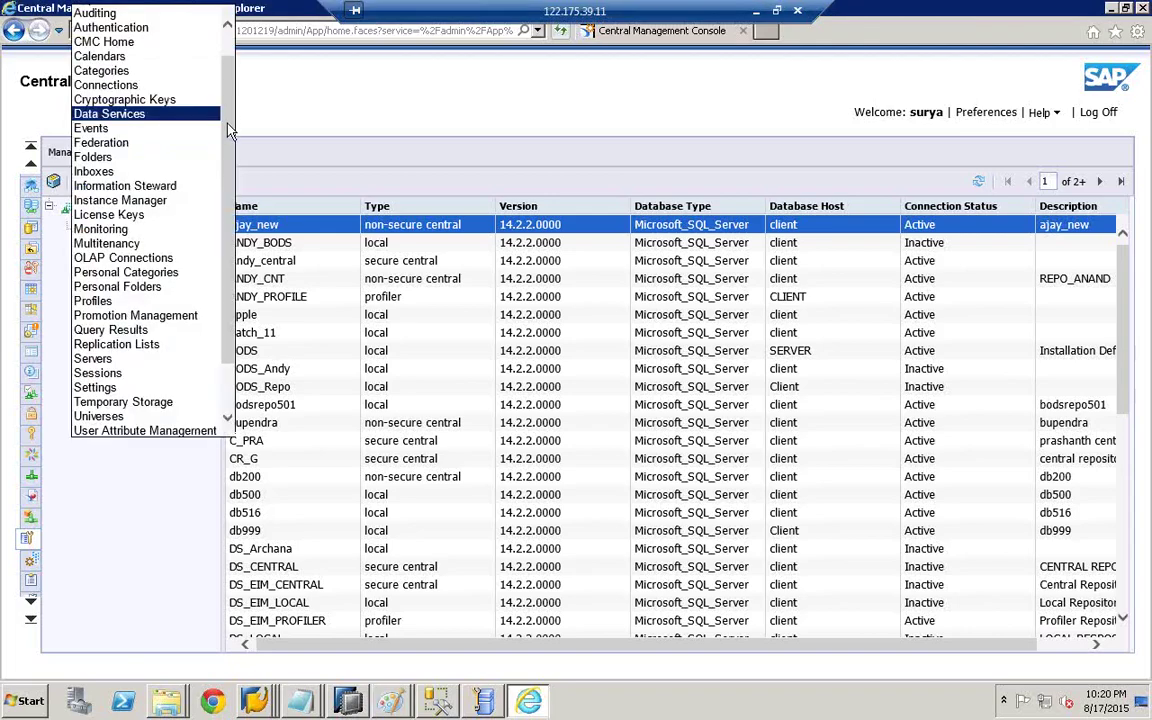
pyautogui.moveTo(228, 128); pyautogui.dragTo(228, 333)
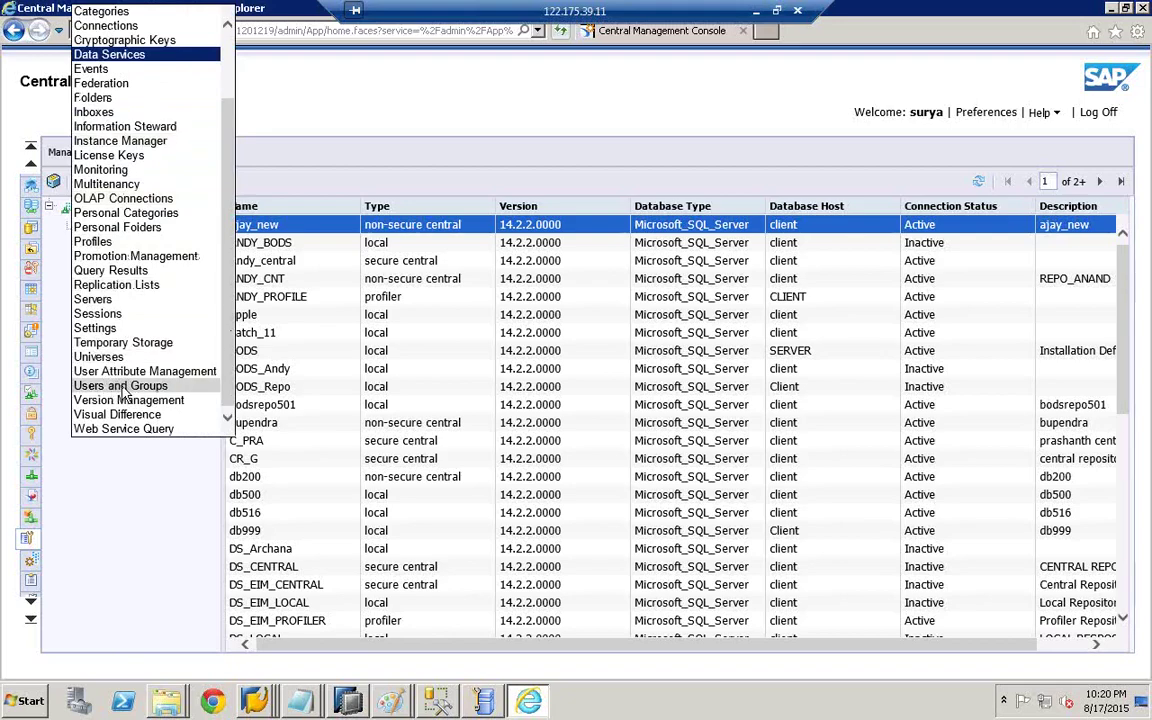
pyautogui.click(121, 386)
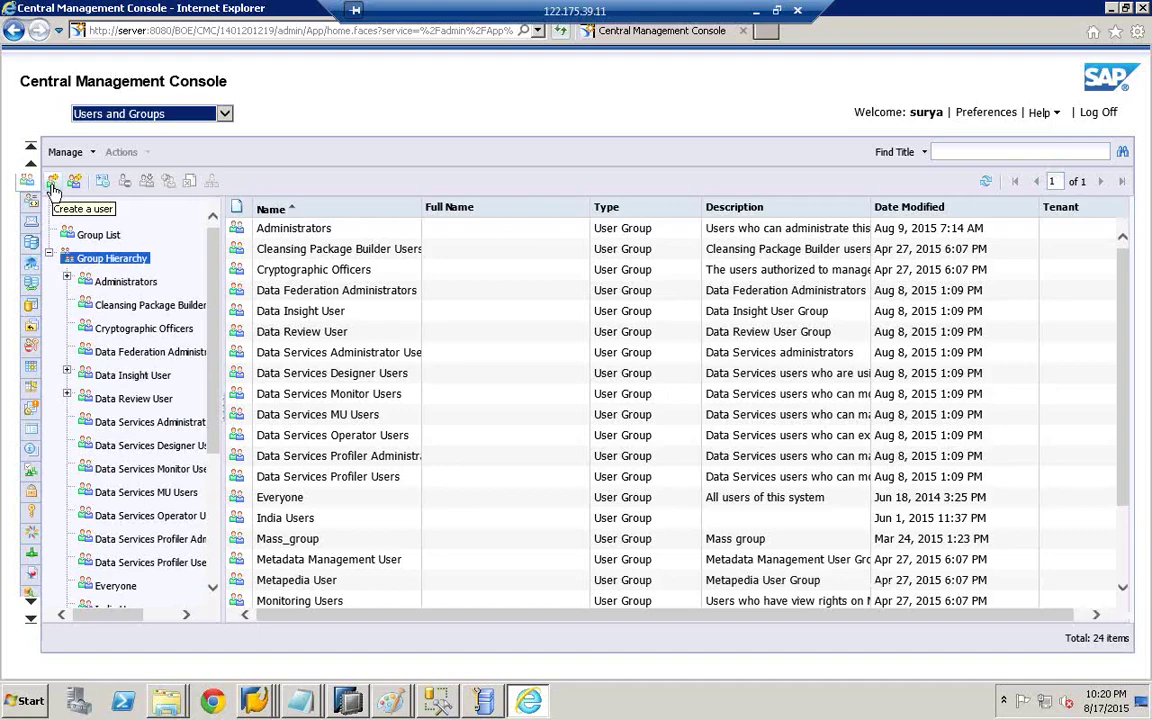
pyautogui.click(52, 183)
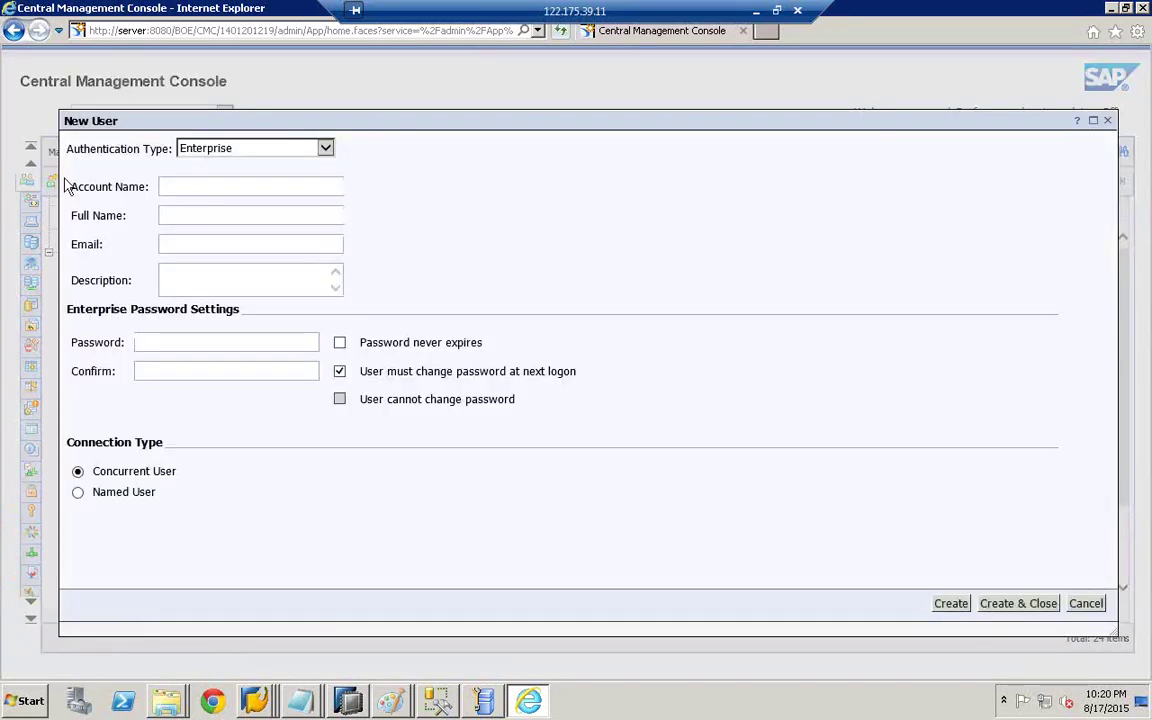
# - Enter the new account name, reuse it as the full name, and fill in the password
pyautogui.click(212, 186)
pyautogui.write('boe')
pyautogui.write('suser555')
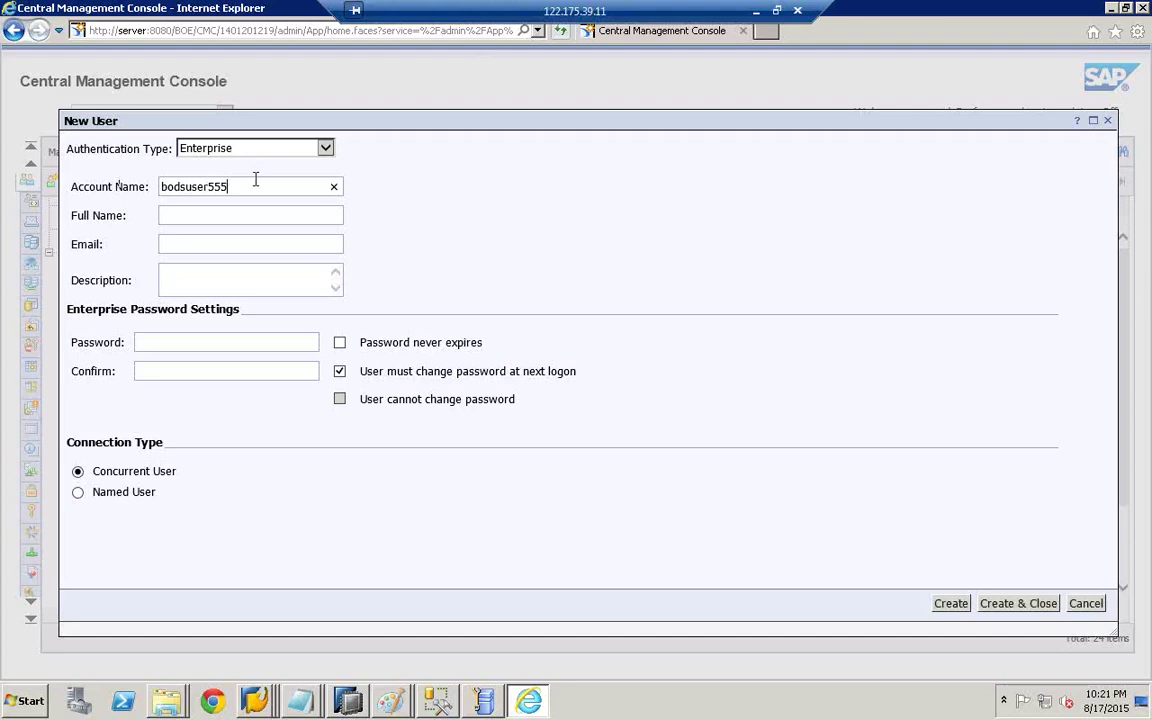
pyautogui.moveTo(235, 186); pyautogui.dragTo(103, 187)
pyautogui.hotkey('ctrl', 'c')
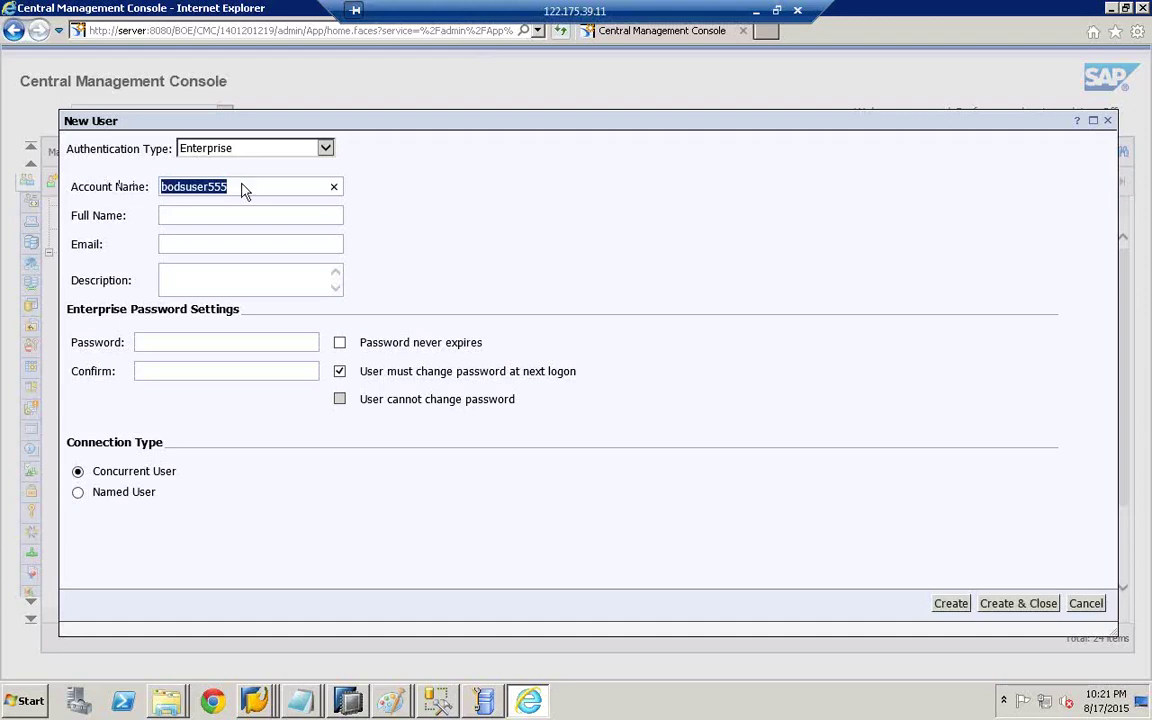
pyautogui.click(185, 214)
pyautogui.hotkey('ctrl', 'v')
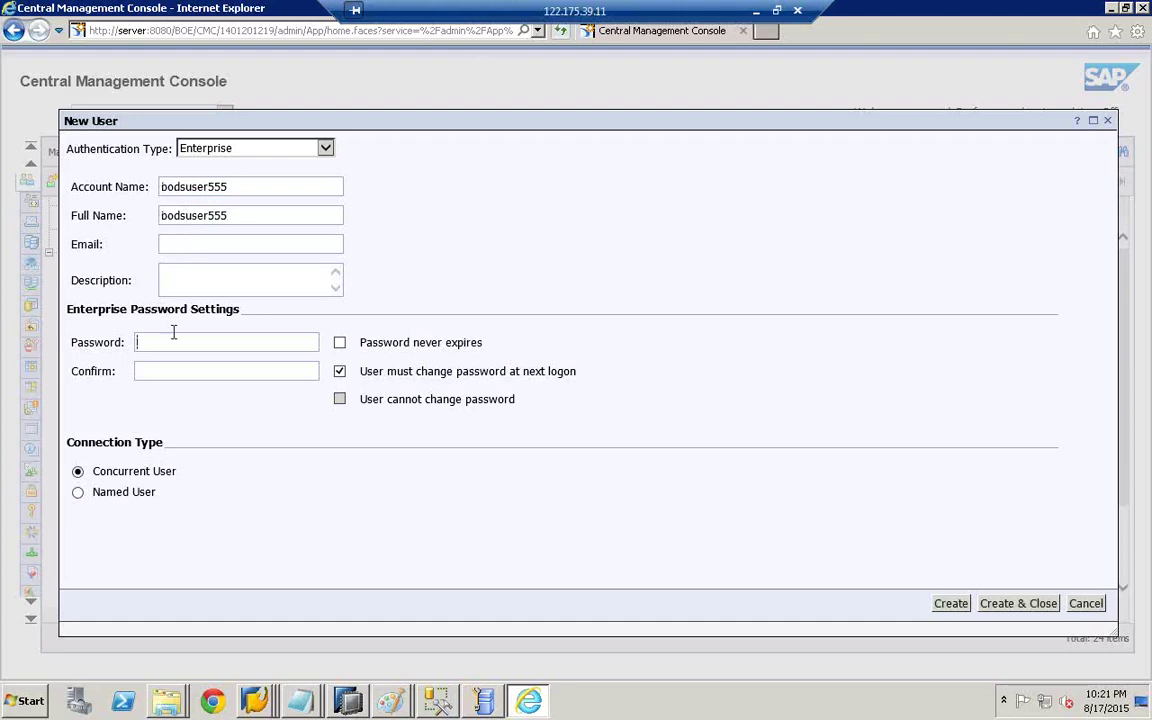
pyautogui.hotkey('ctrl', 'v')
pyautogui.hotkey('ctrl', 'v')
# - Set the password to never expire without forcing a change, create the user, and close the form
pyautogui.click(340, 372)
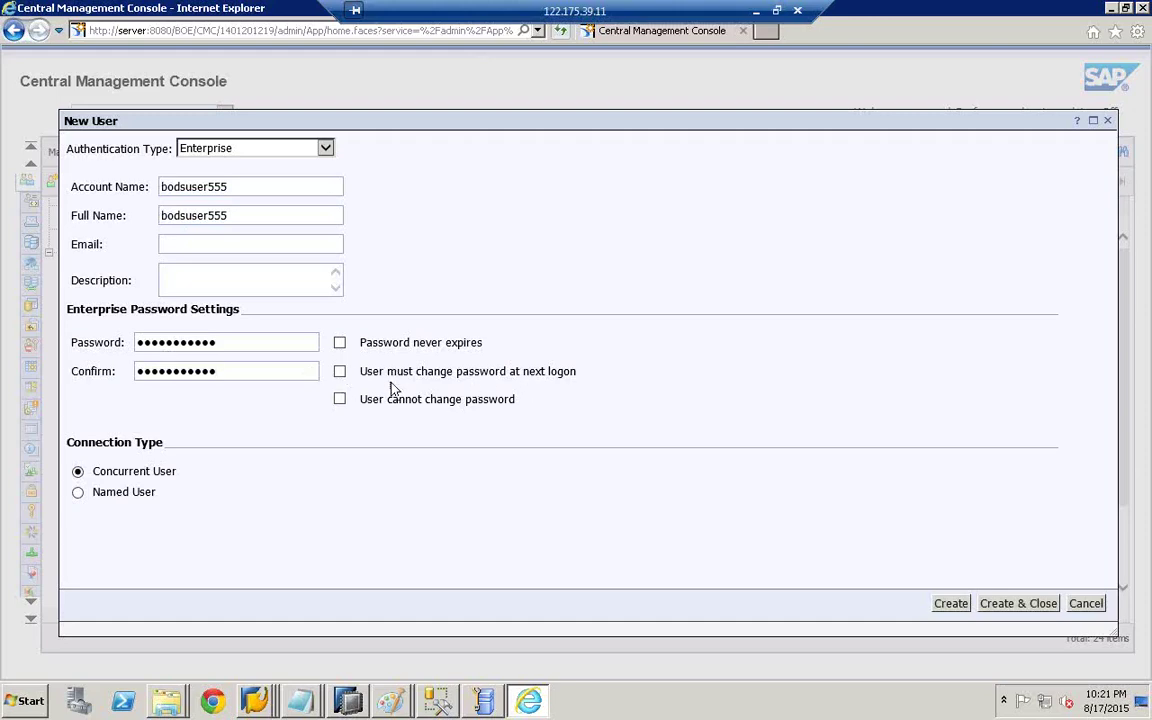
pyautogui.click(340, 343)
pyautogui.click(950, 604)
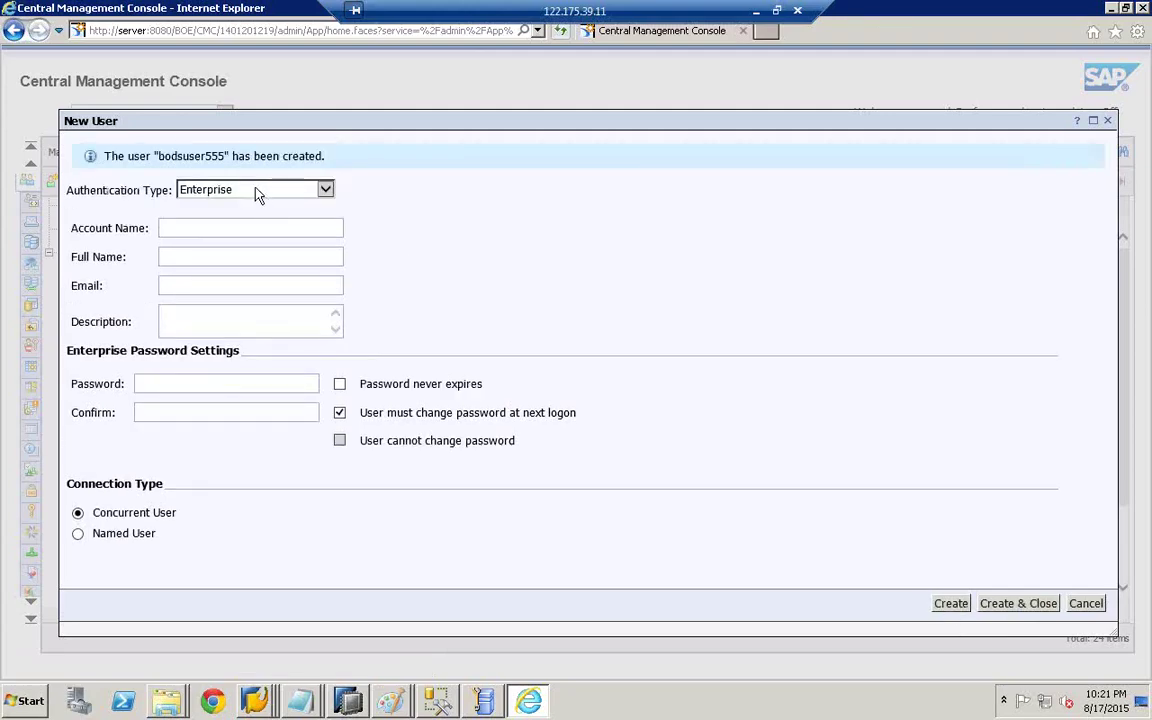
pyautogui.click(1028, 607)
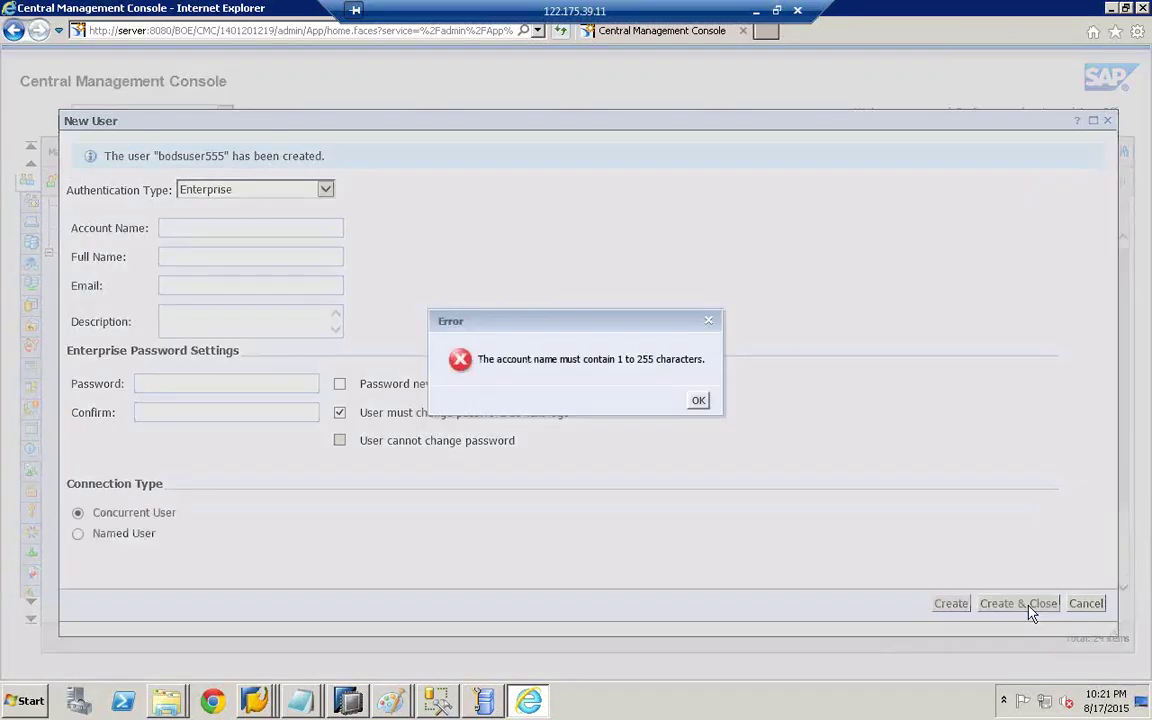
pyautogui.click(697, 403)
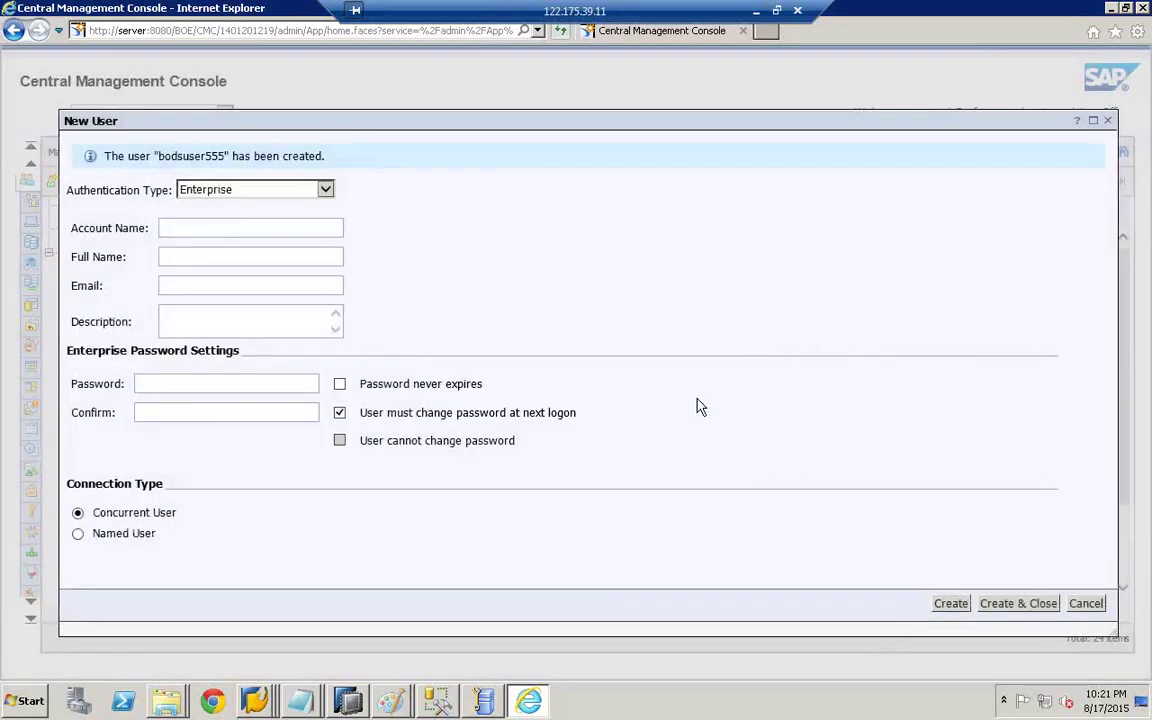
pyautogui.click(1090, 605)
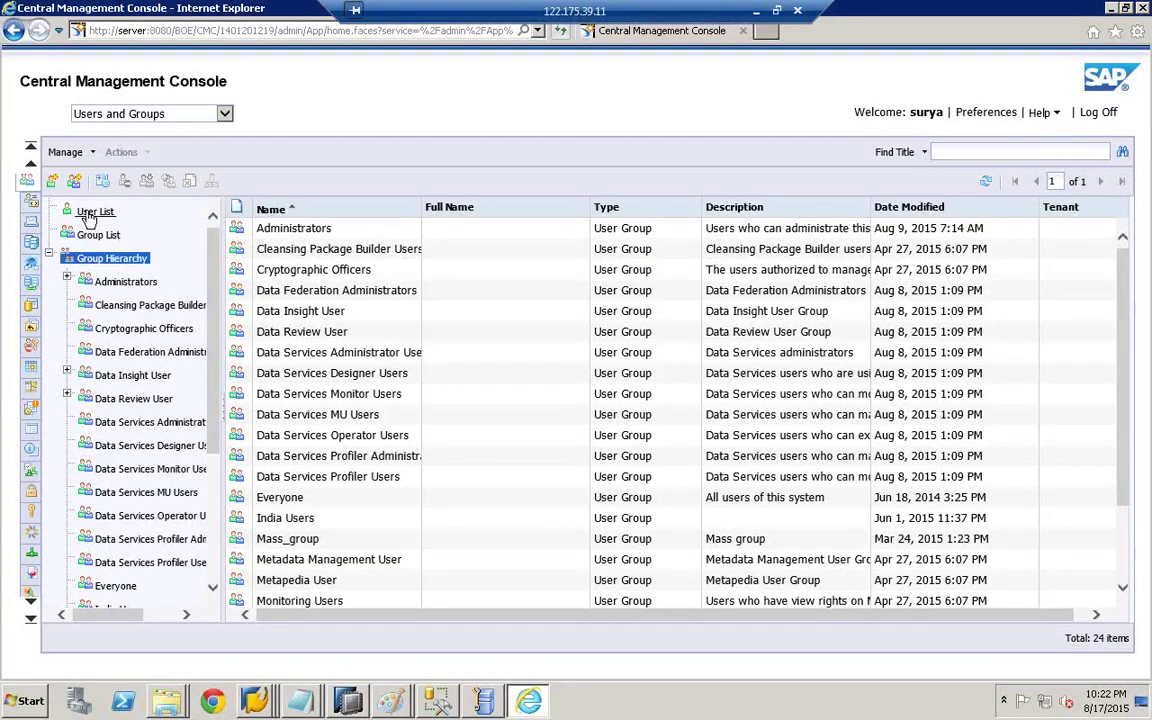
# - Search the User List for the new account name and select the matching user
pyautogui.click(92, 212)
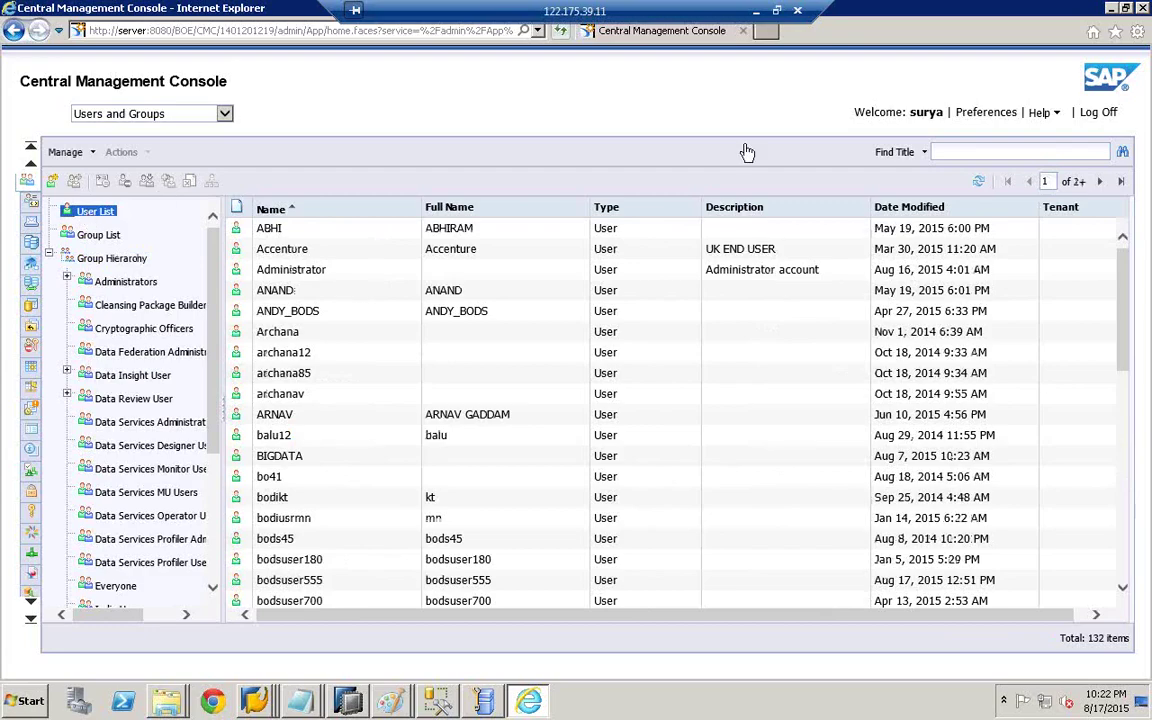
pyautogui.click(931, 152)
pyautogui.write('bodsuser555')
pyautogui.click(1121, 154)
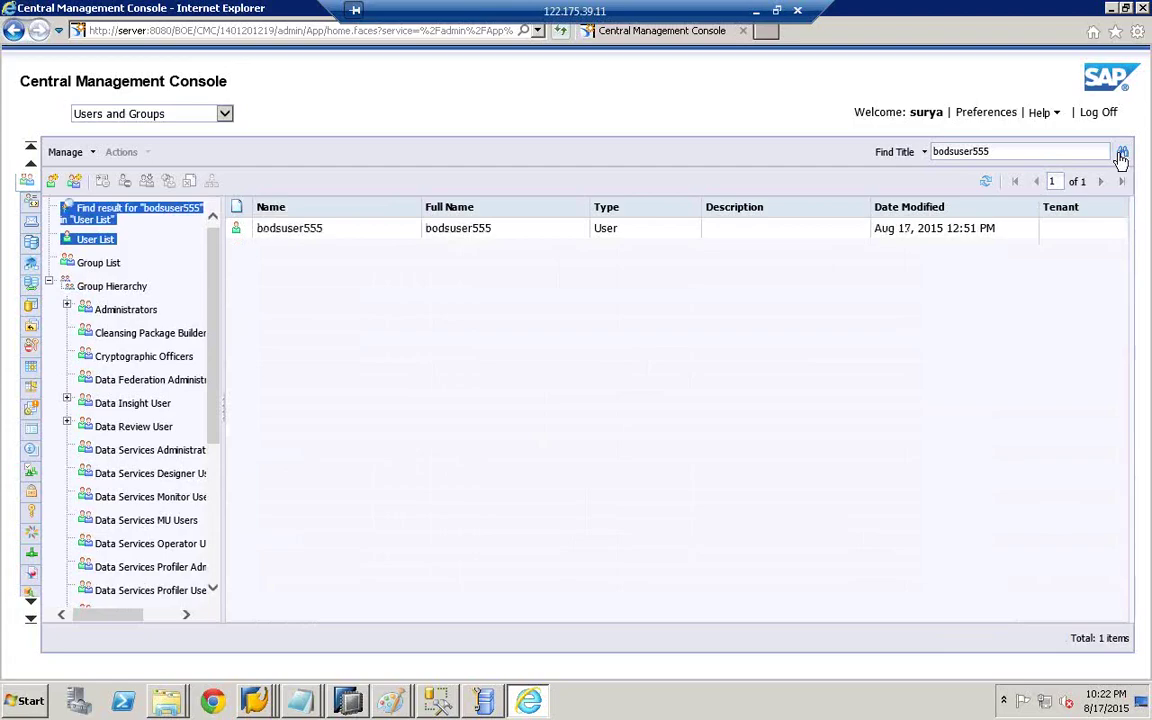
pyautogui.click(298, 233)
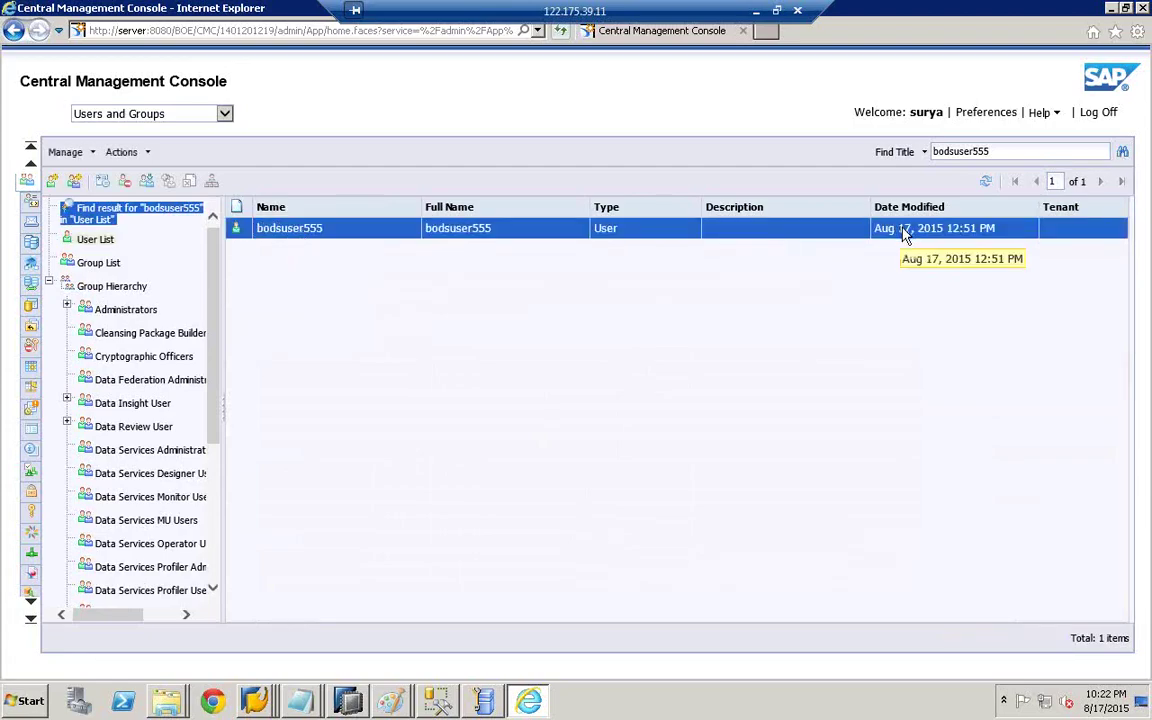
# - Add the new user to the Administrators group through its Member Of settings
pyautogui.doubleClick(302, 230)
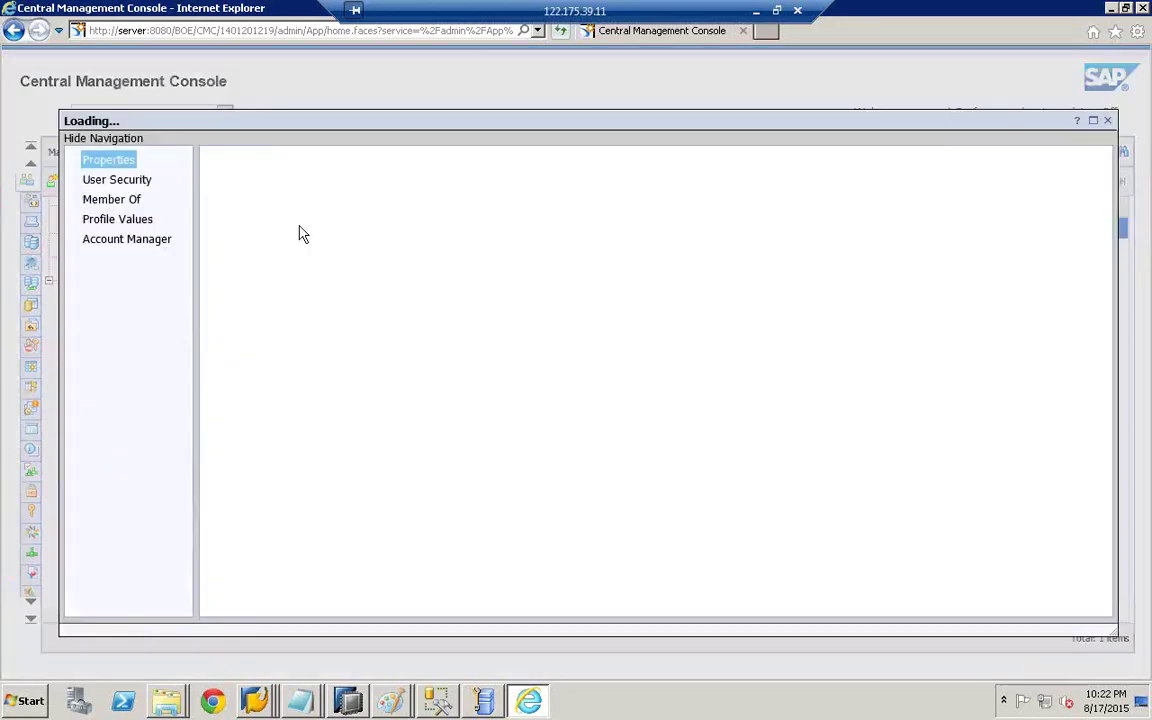
pyautogui.click(117, 184)
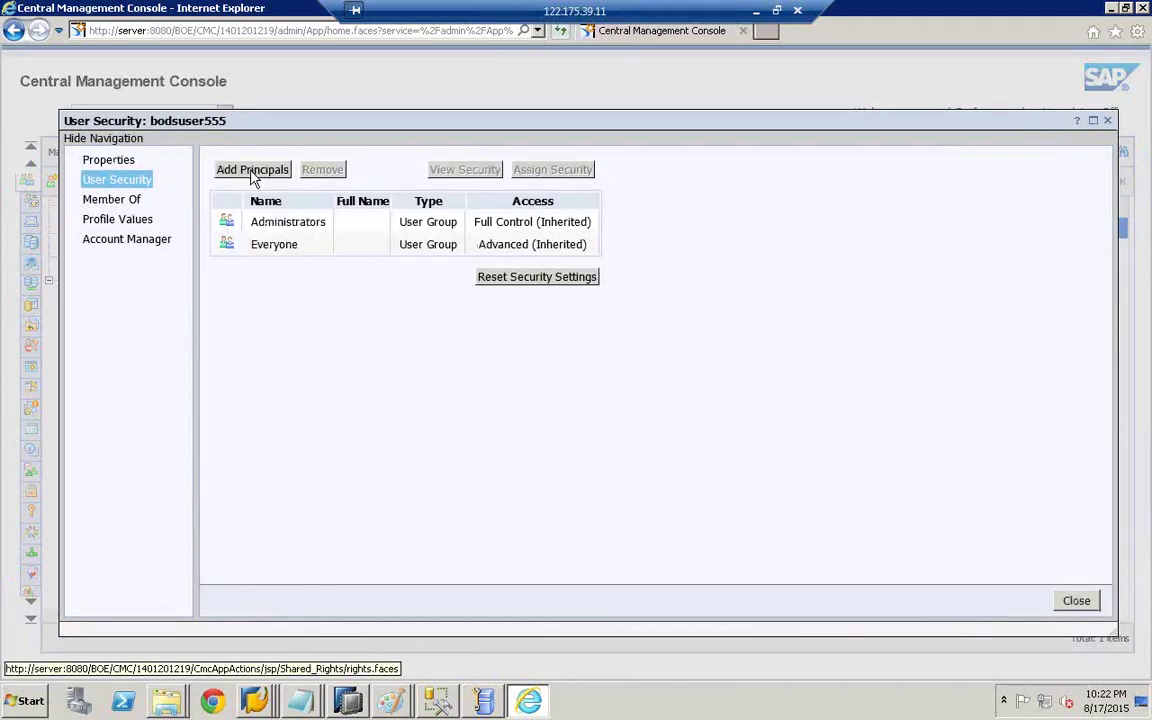
pyautogui.click(114, 197)
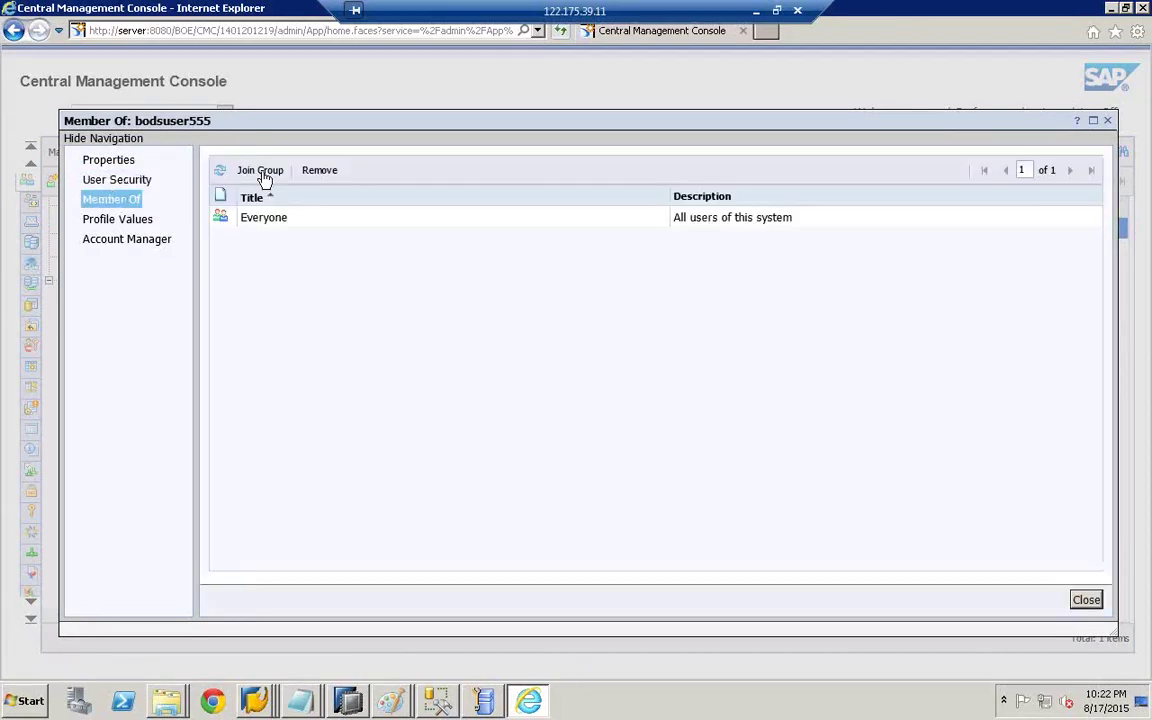
pyautogui.click(258, 177)
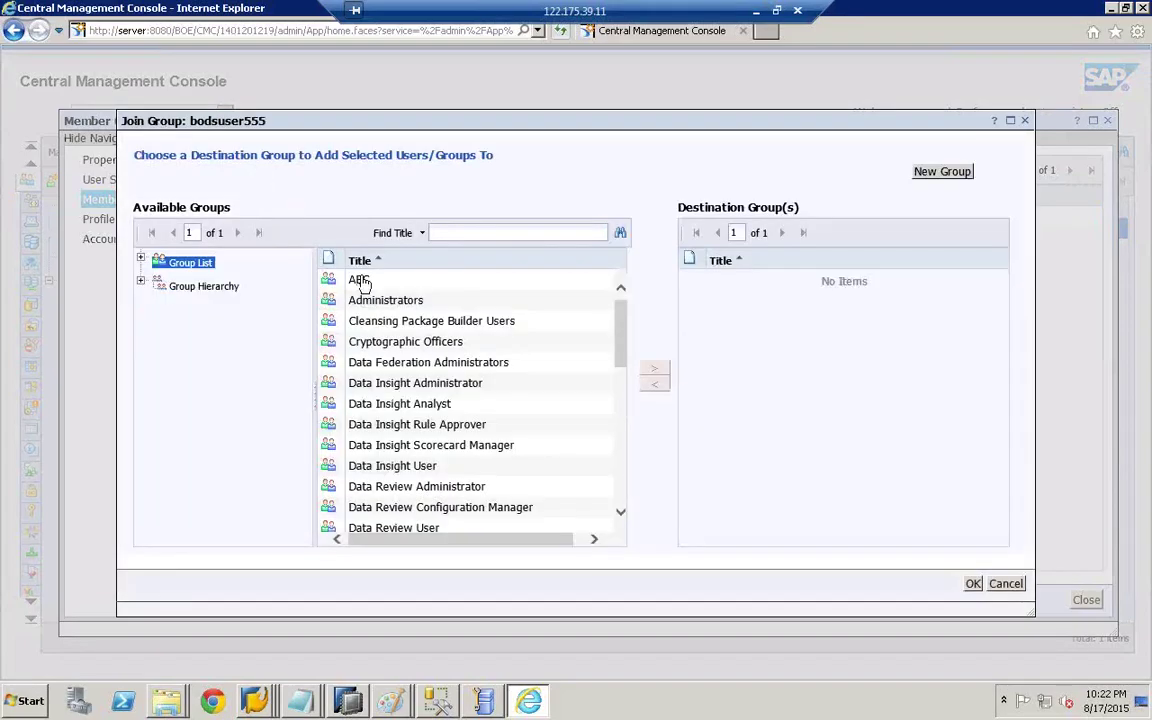
pyautogui.click(419, 304)
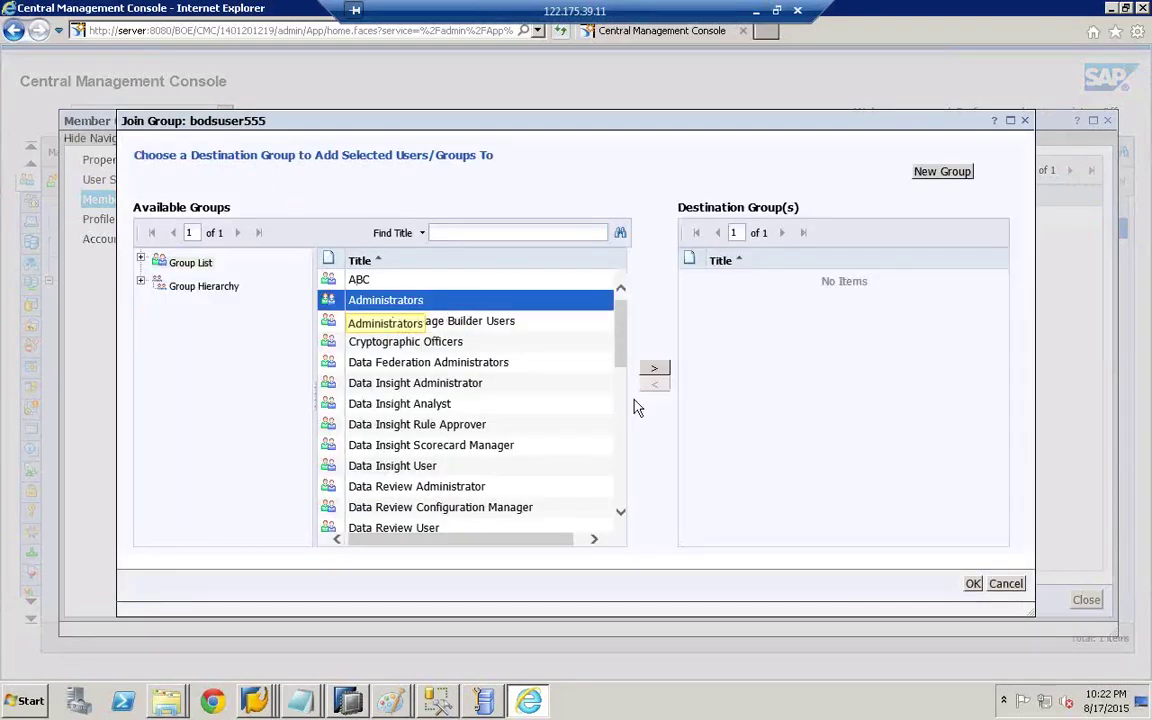
pyautogui.click(654, 368)
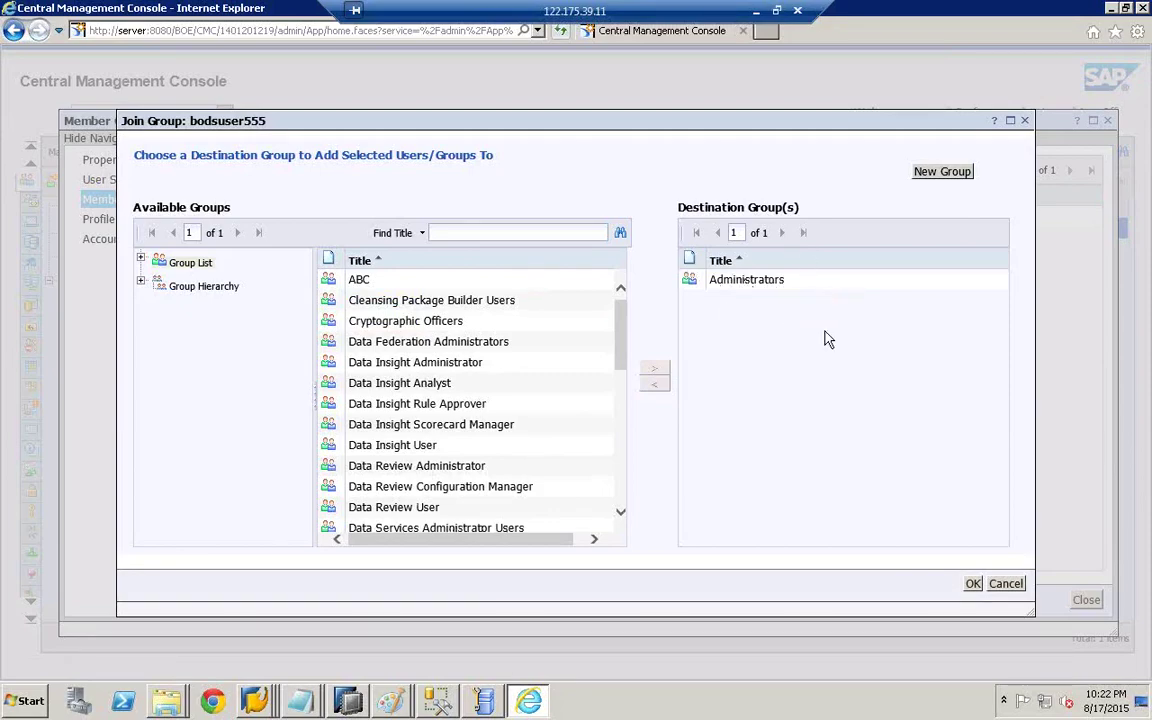
pyautogui.click(973, 585)
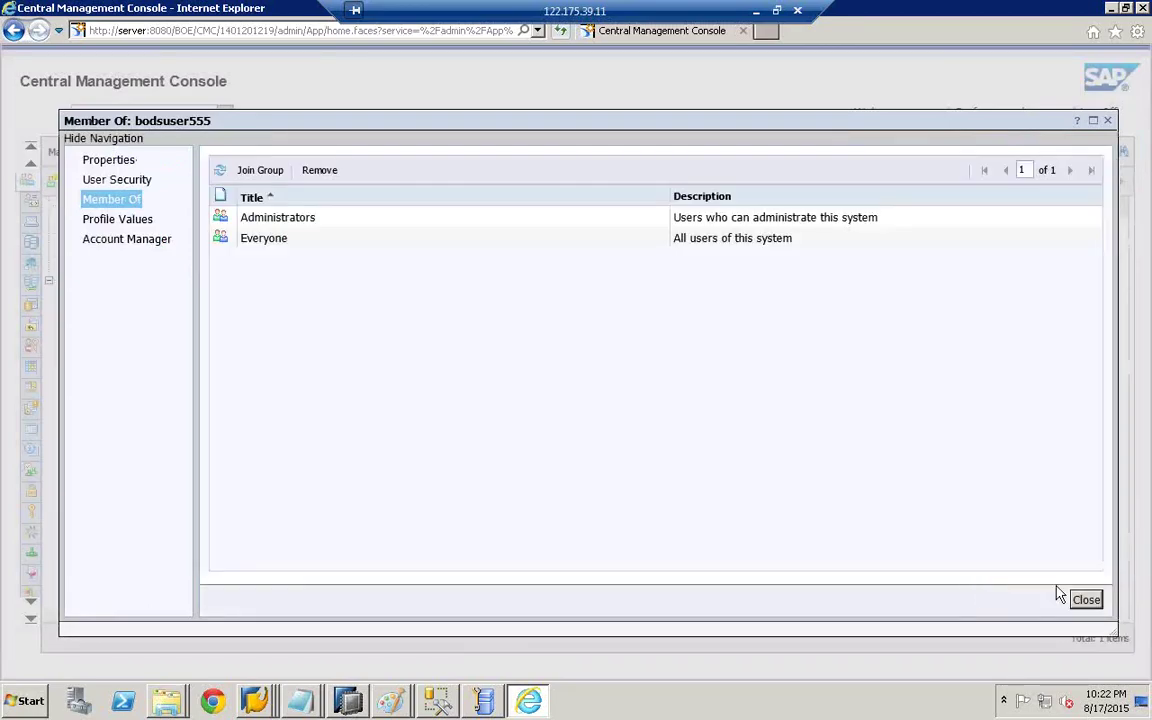
pyautogui.click(1085, 599)
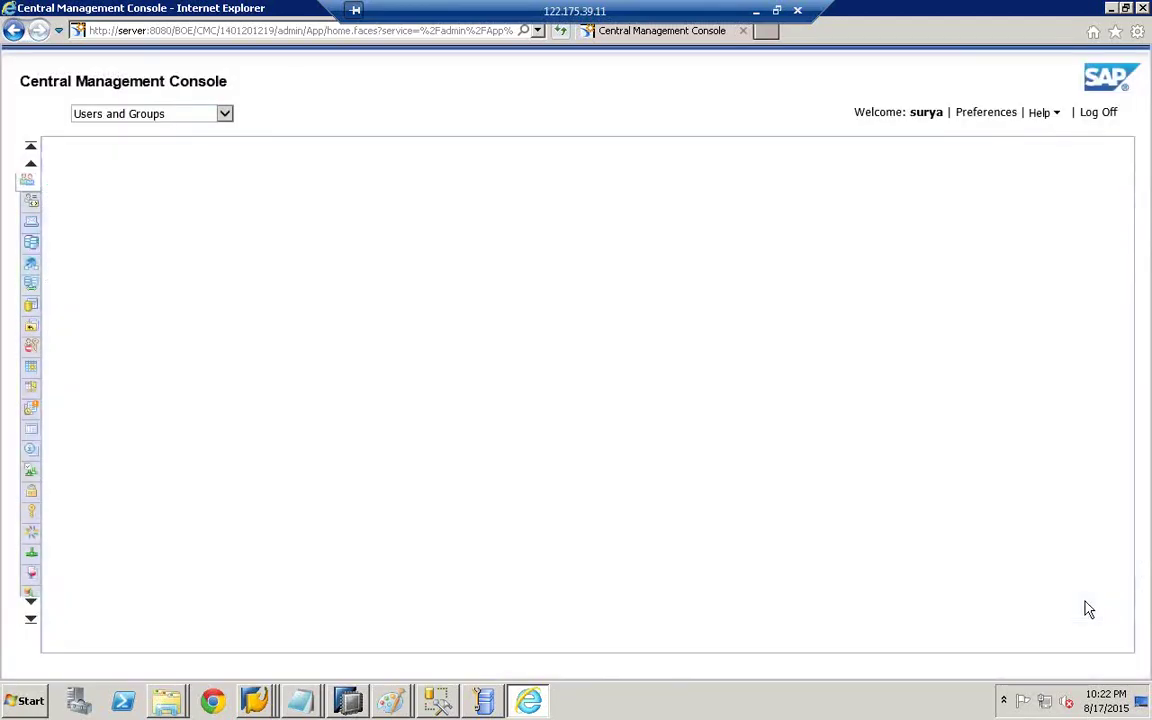
# - Select the user row and bring the Paint BODS architecture diagram forward
pyautogui.click(293, 232)
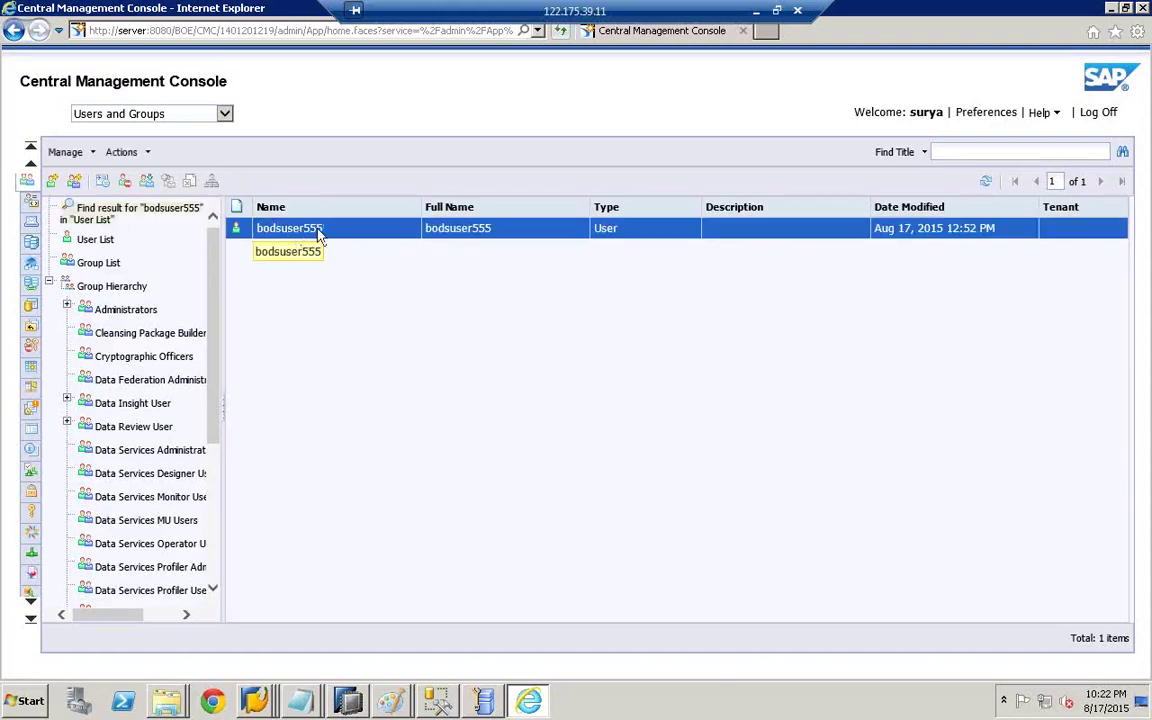
pyautogui.moveTo(403, 688)
pyautogui.click(393, 662)
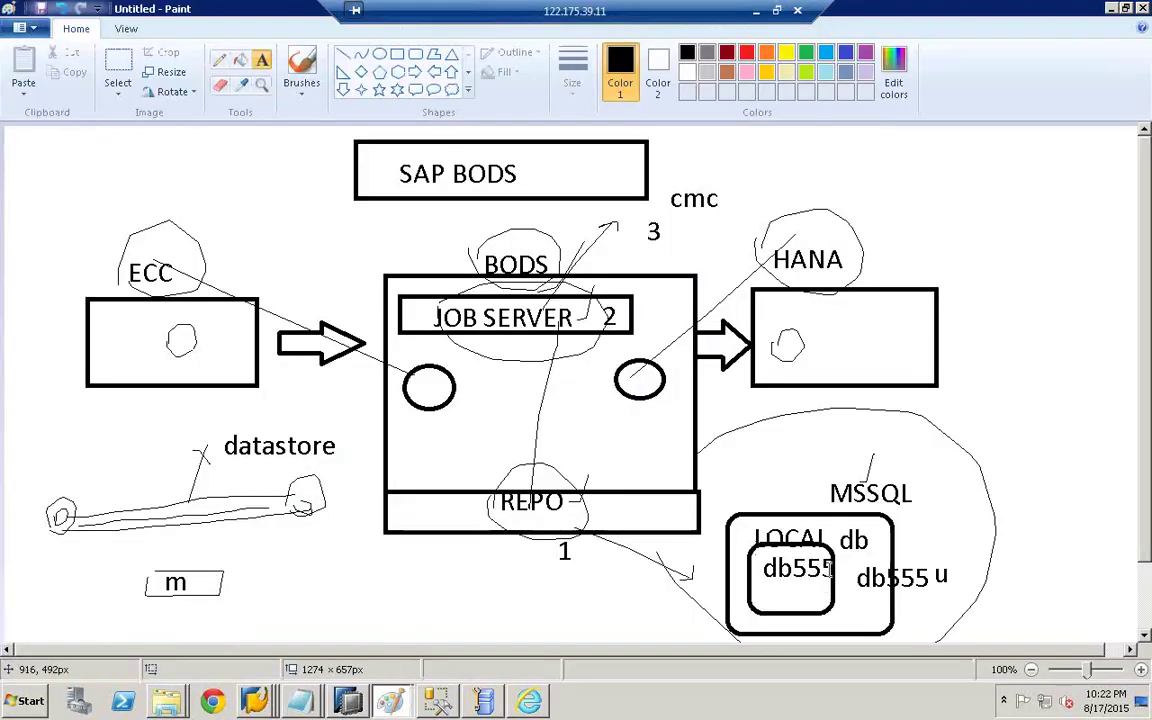
# - Switch to SQL Server Management Studio with the Data Services Server Manager open
pyautogui.click(437, 700)
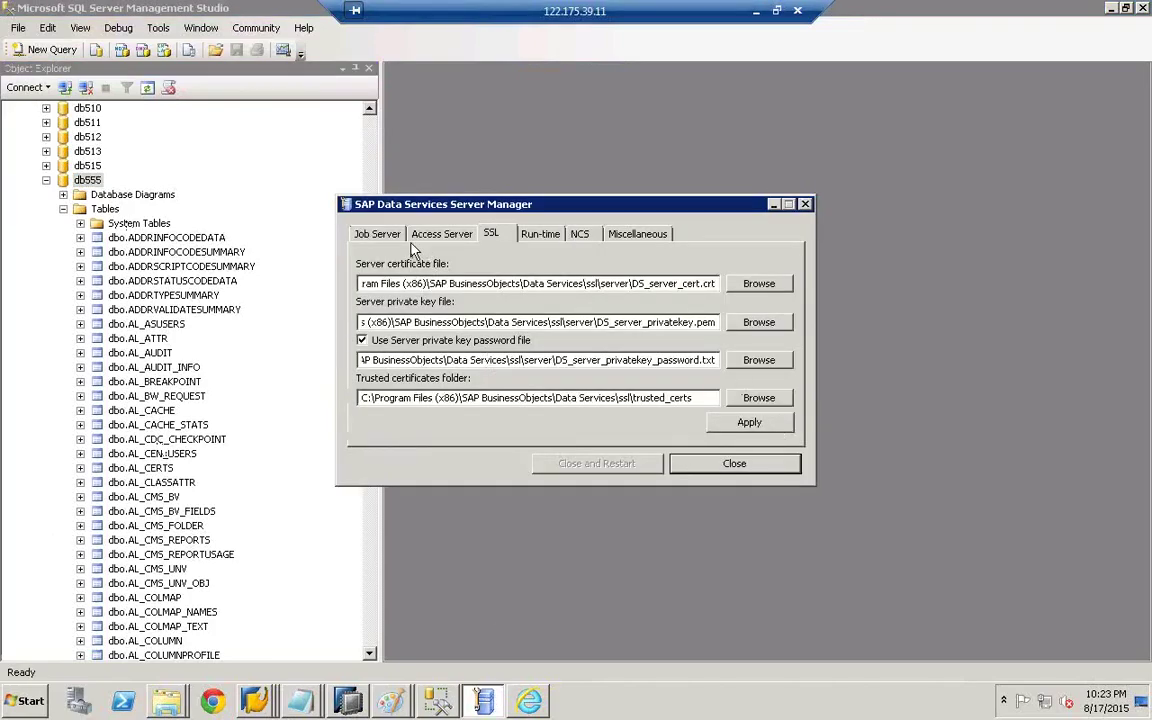
# - Review the configured job servers in the Server Manager's Job Server Configuration Editor
pyautogui.click(362, 235)
pyautogui.click(452, 421)
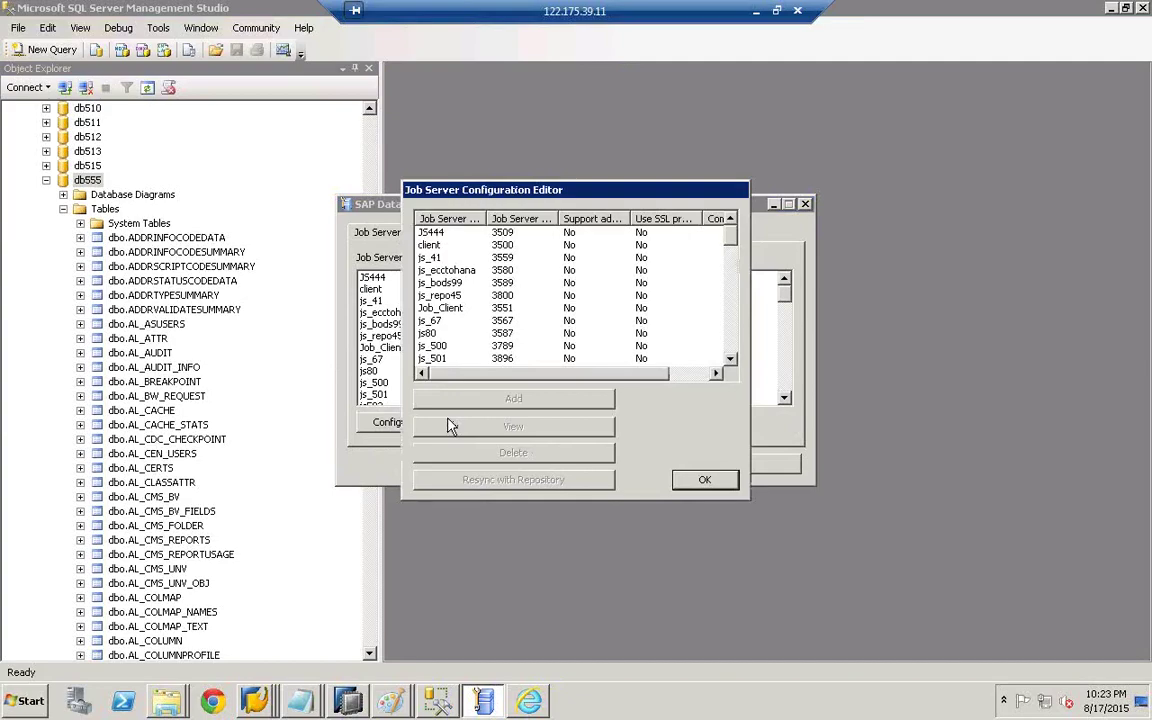
pyautogui.scroll(-10, 662, 290)
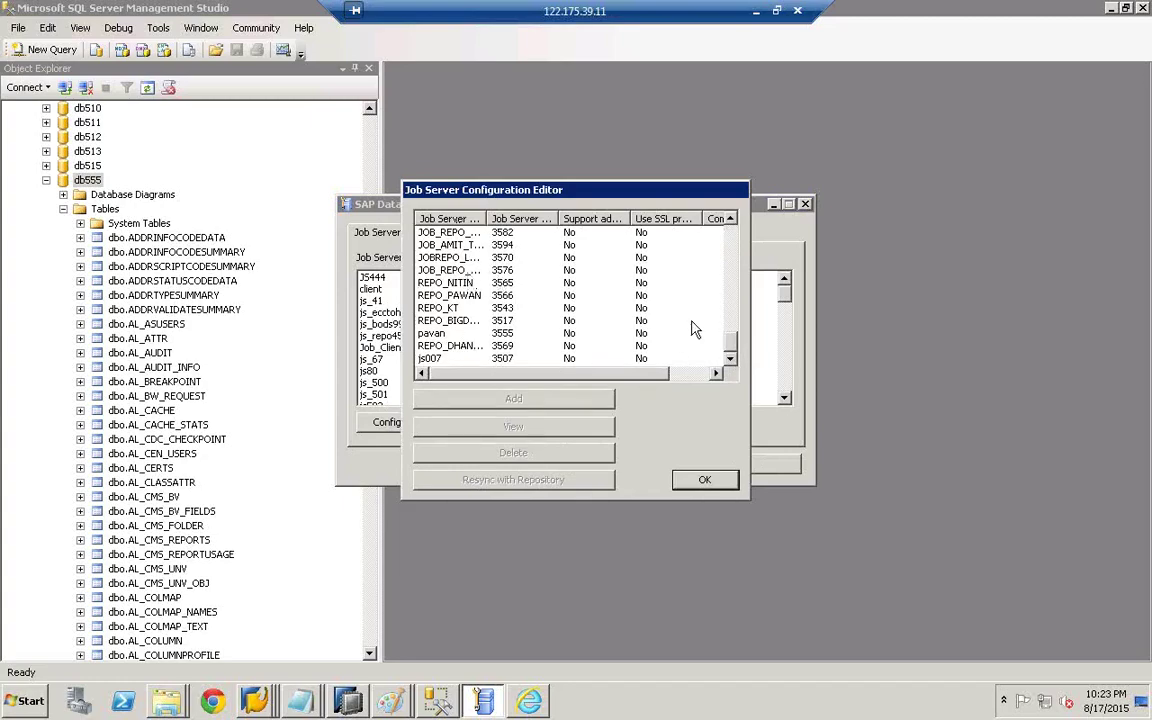
pyautogui.moveTo(729, 347); pyautogui.dragTo(729, 242)
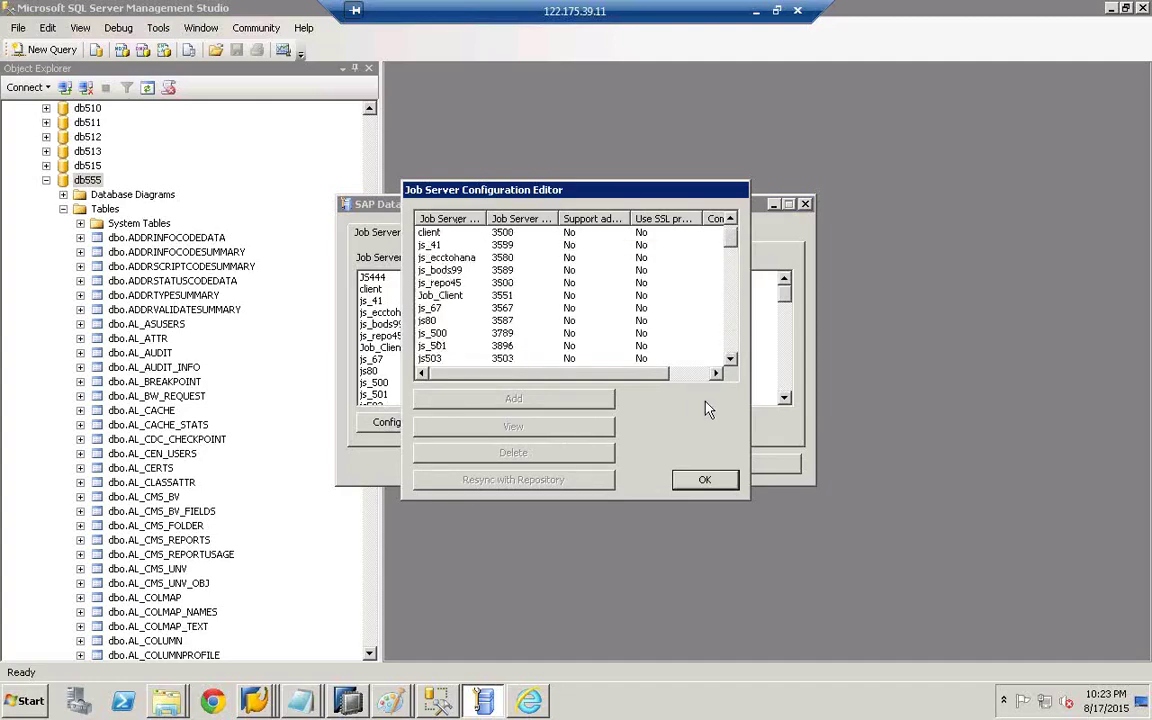
pyautogui.click(731, 360)
pyautogui.click(731, 360)
pyautogui.click(731, 360)
pyautogui.click(731, 360)
pyautogui.click(731, 360)
pyautogui.click(731, 360)
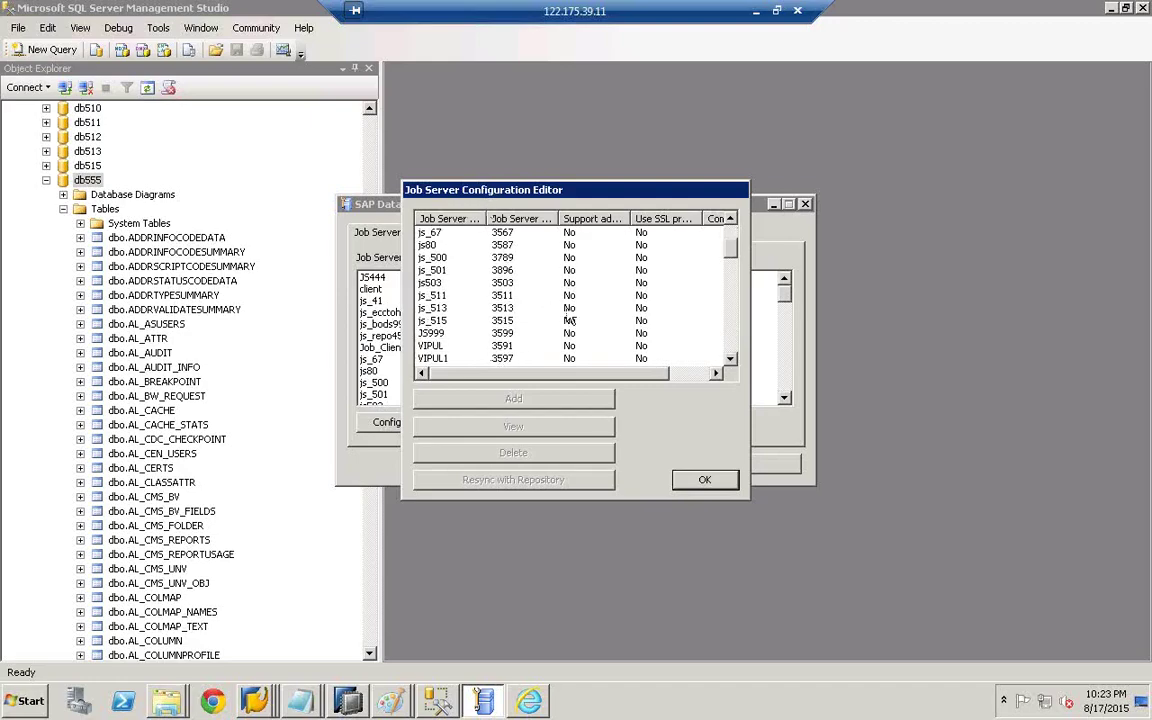
# - Close the Configuration Editor and Server Manager, and bring the Paint diagram forward
pyautogui.click(704, 480)
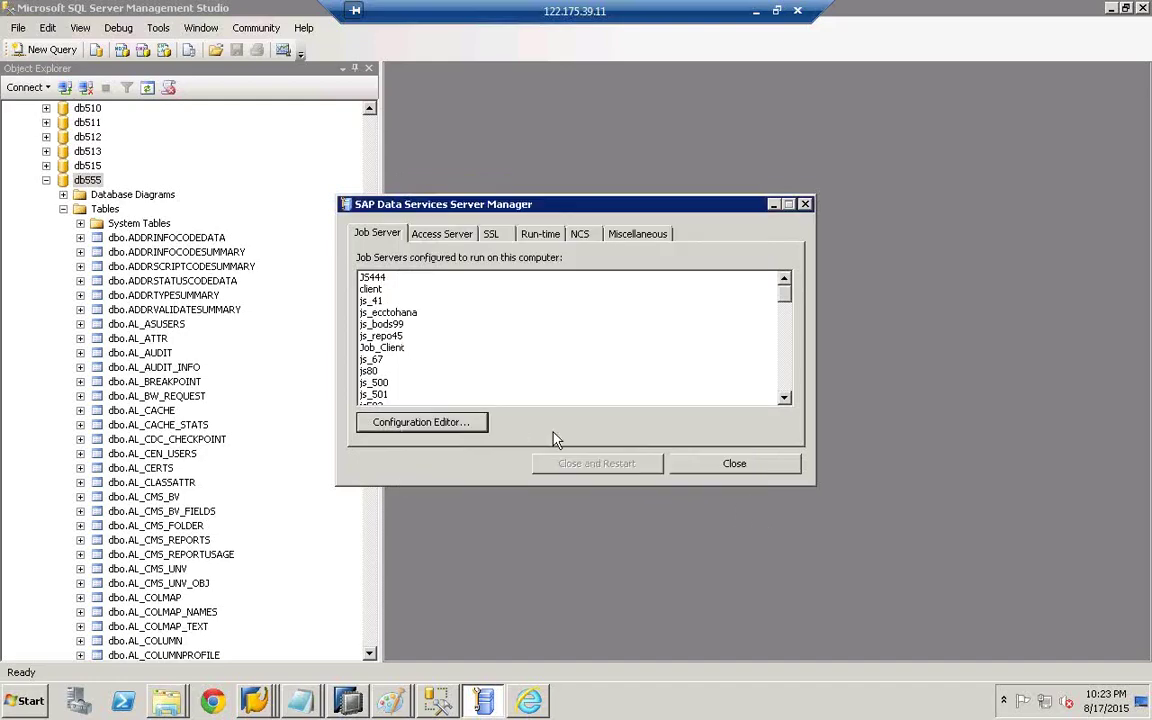
pyautogui.click(740, 466)
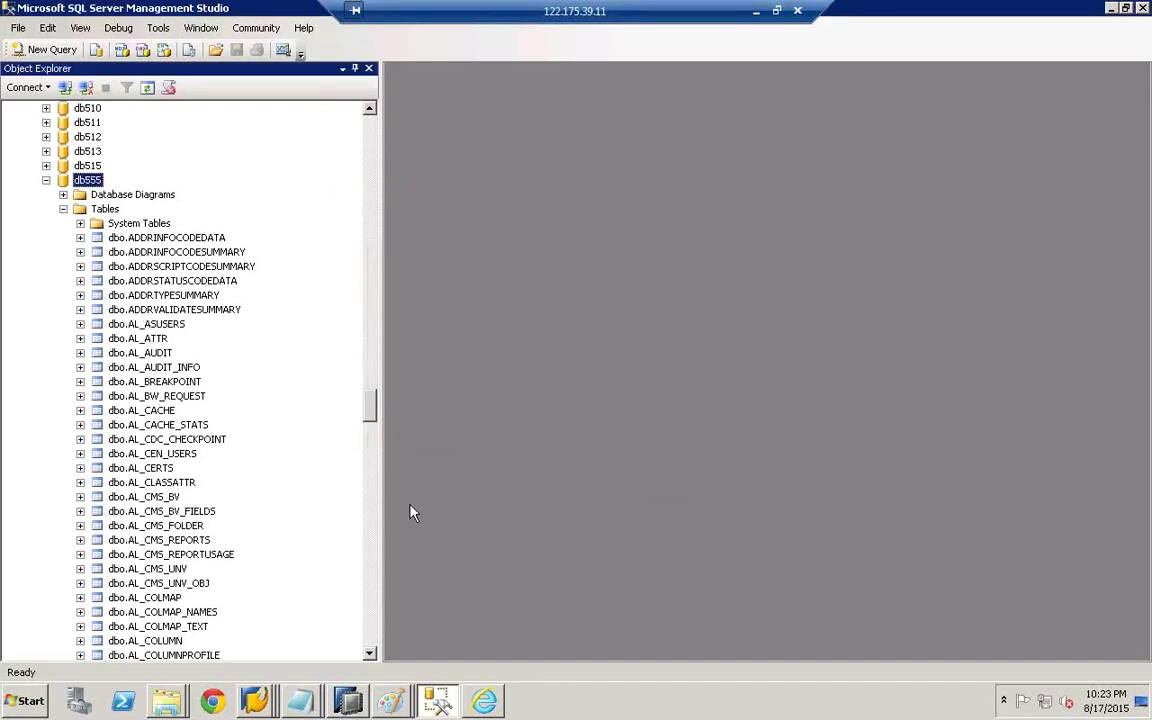
pyautogui.click(388, 703)
pyautogui.click(380, 640)
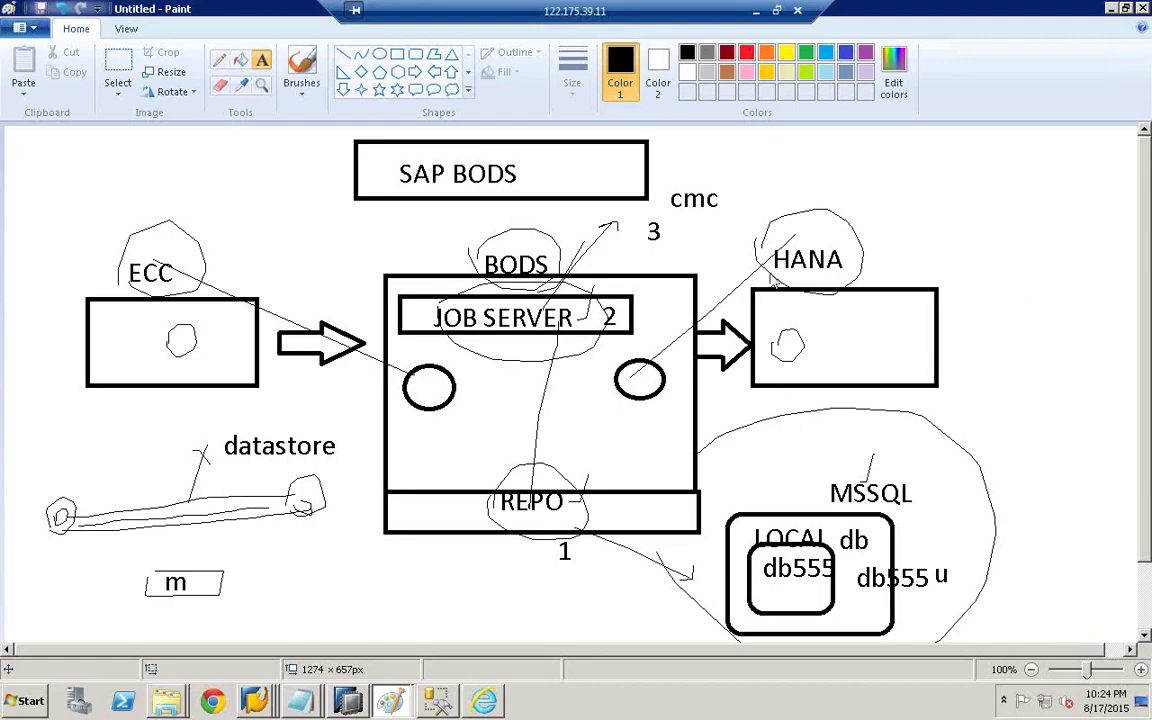
# - Minimize Paint, SSMS and the CMC browser, close the Tools and C: windows, and refresh the desktop
pyautogui.click(1111, 8)
pyautogui.click(1111, 8)
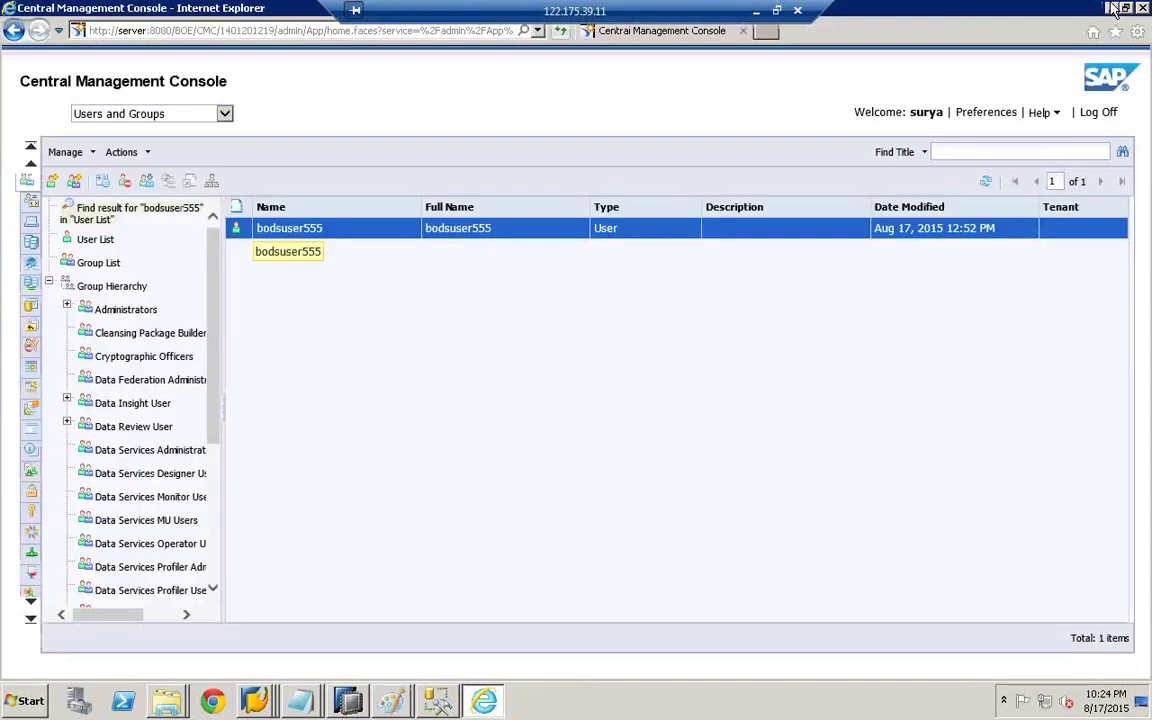
pyautogui.click(1111, 8)
pyautogui.click(951, 110)
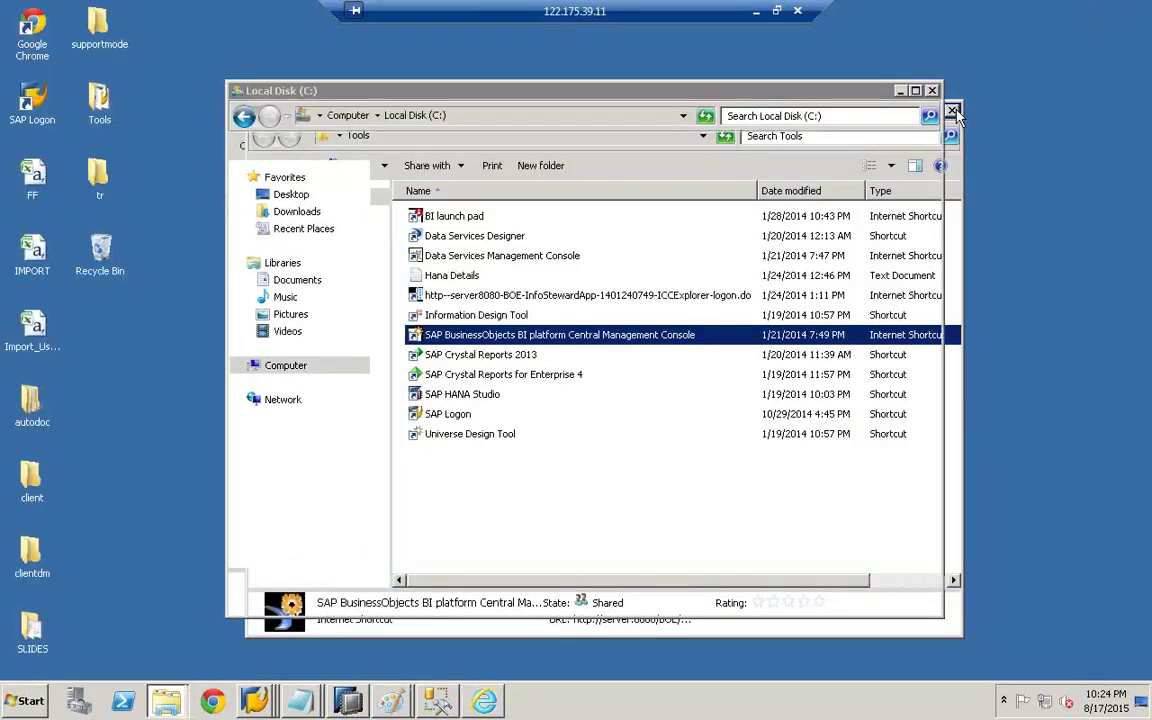
pyautogui.click(932, 91)
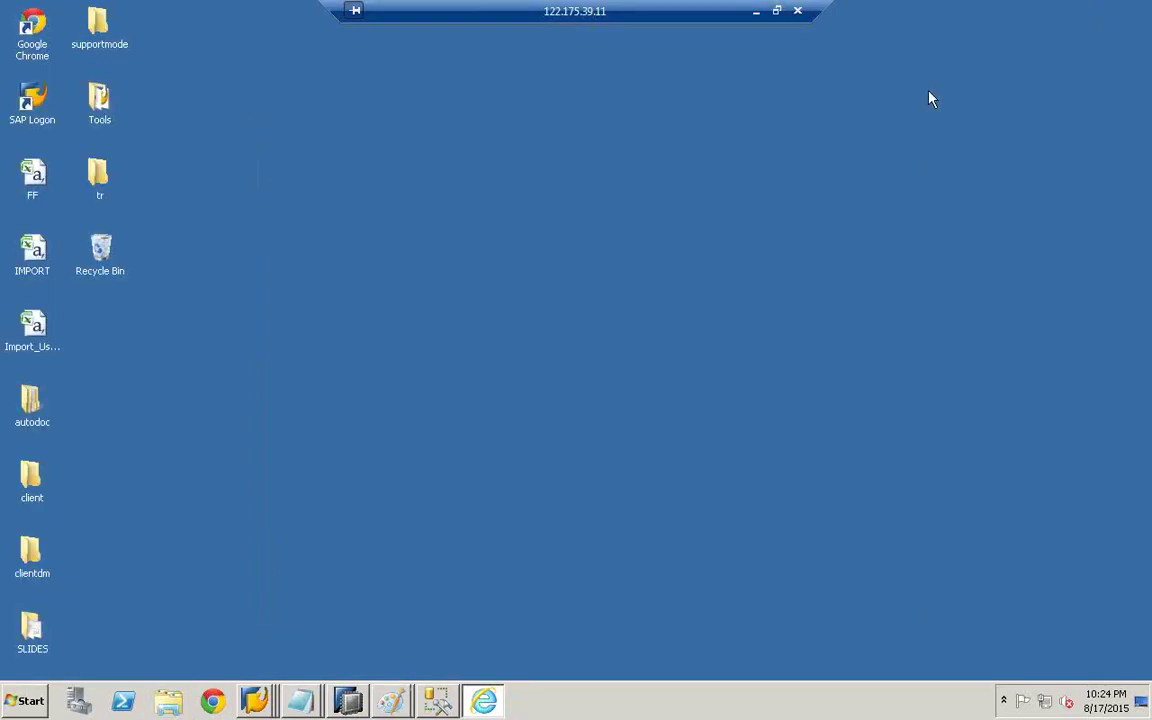
pyautogui.rightClick(608, 223)
pyautogui.click(686, 261)
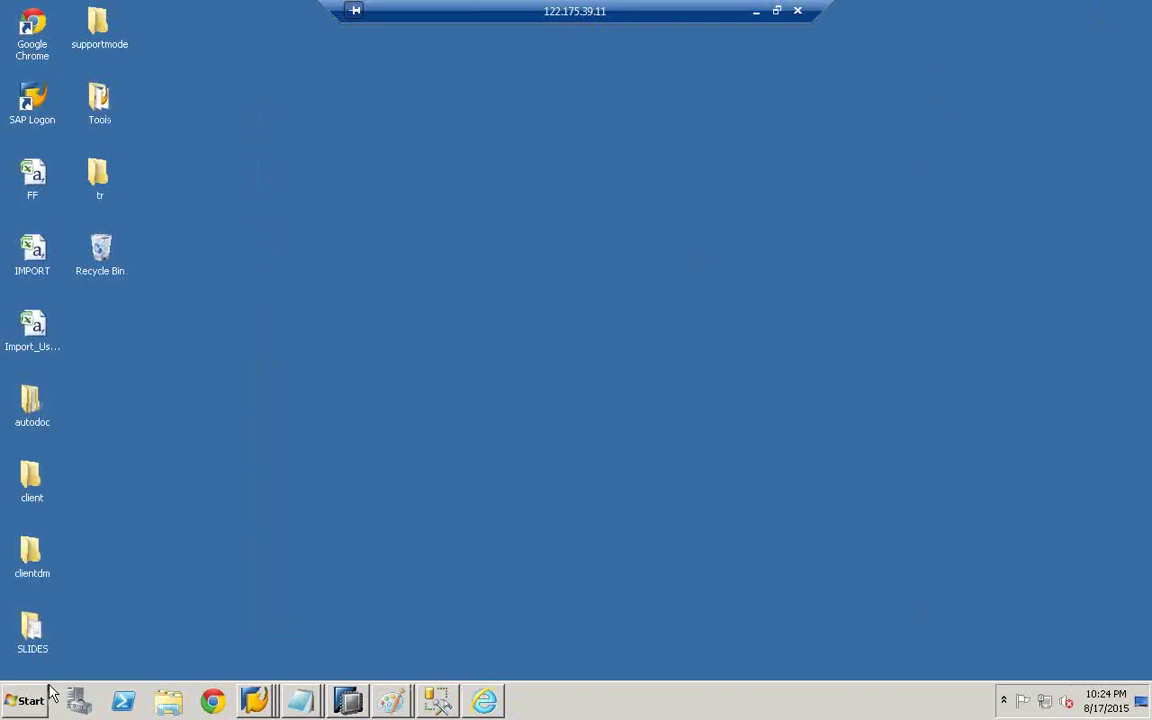
# - Launch Data Services Workbench from the SAP Data Services 4.2 program group
pyautogui.click(20, 703)
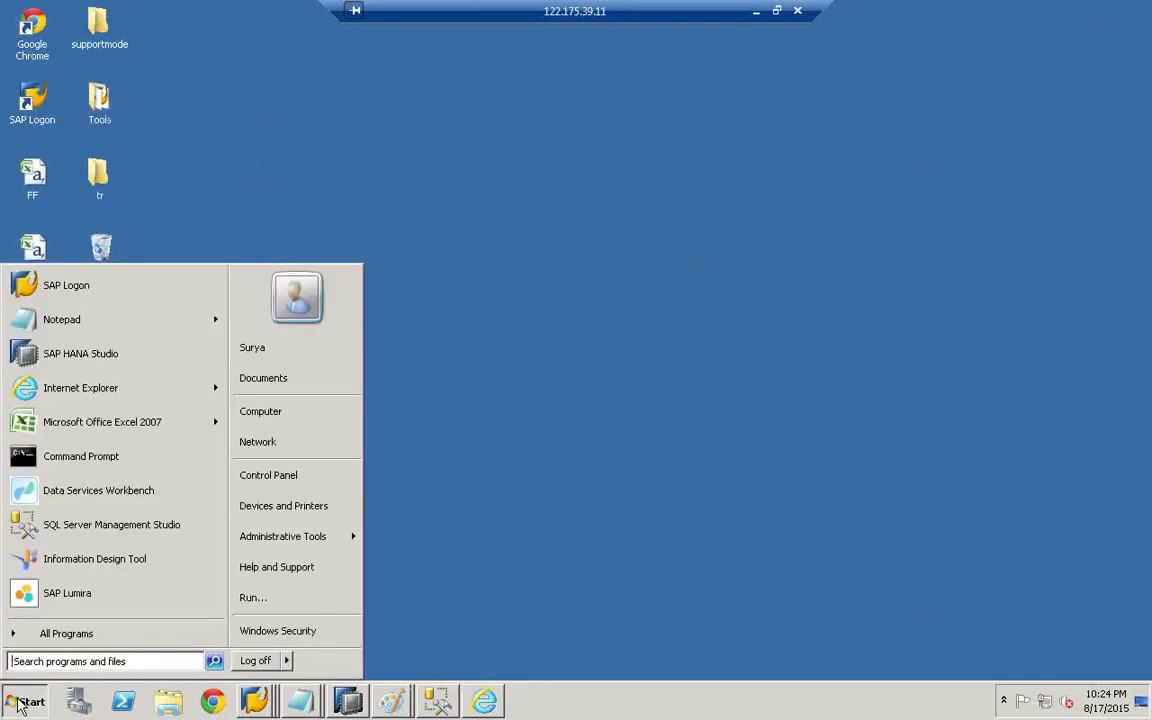
pyautogui.click(60, 636)
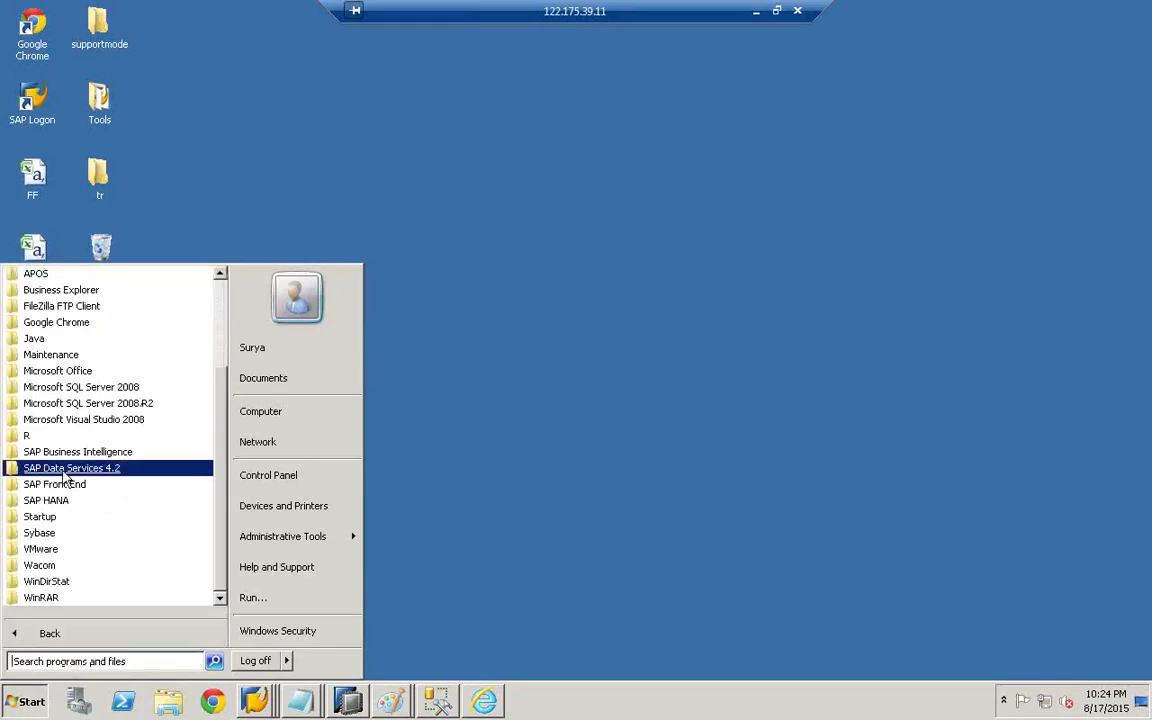
pyautogui.click(96, 472)
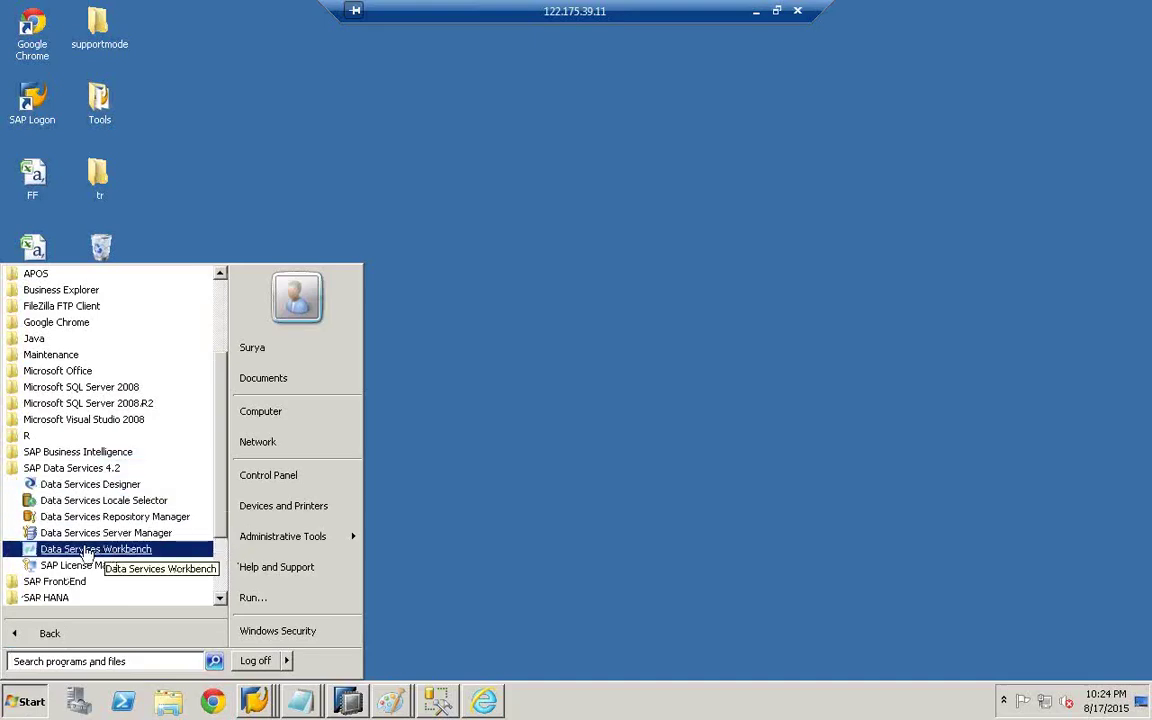
pyautogui.click(79, 553)
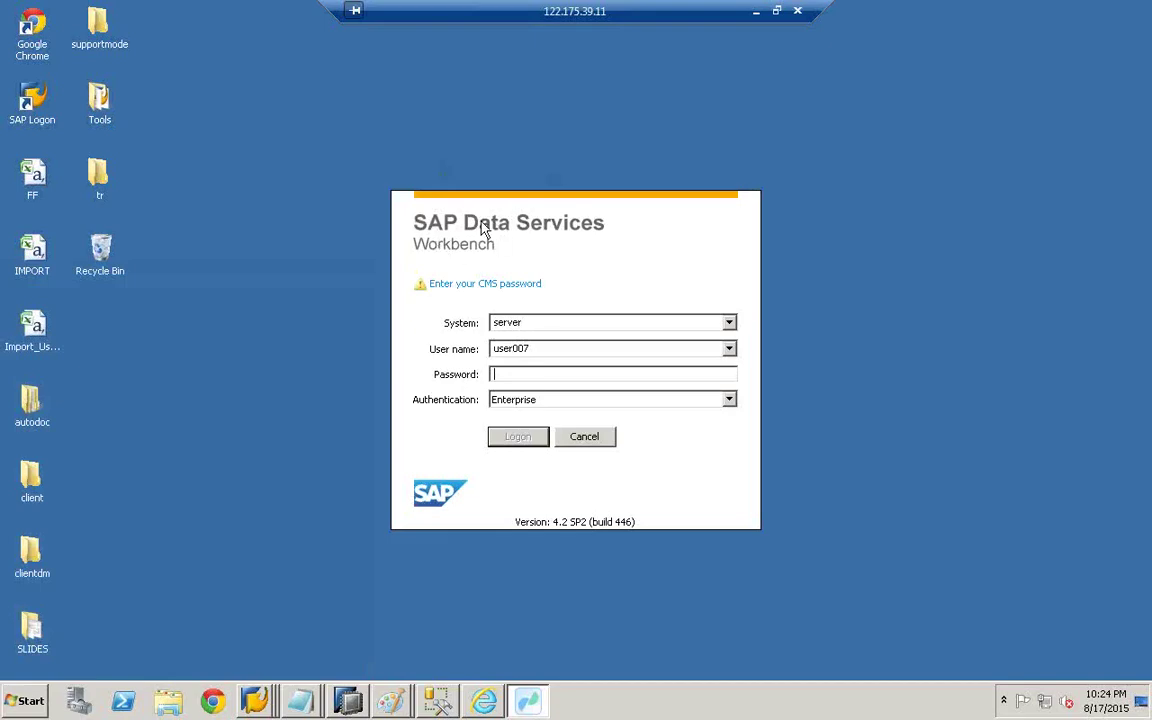
# - Replace the CMS user name, paste in the account password, and log on
pyautogui.doubleClick(544, 348)
pyautogui.press('BackSpace')
pyautogui.write('bods')
pyautogui.moveTo(556, 348); pyautogui.dragTo(453, 352)
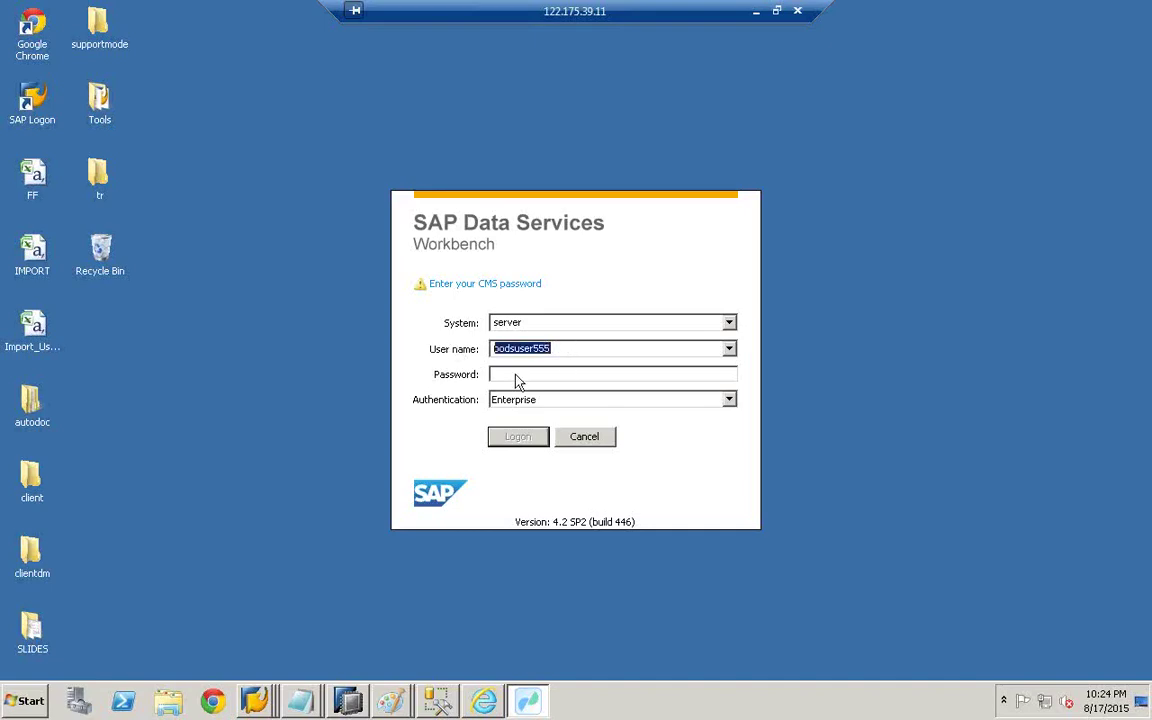
pyautogui.click(517, 375)
pyautogui.hotkey('ctrl', 'v')
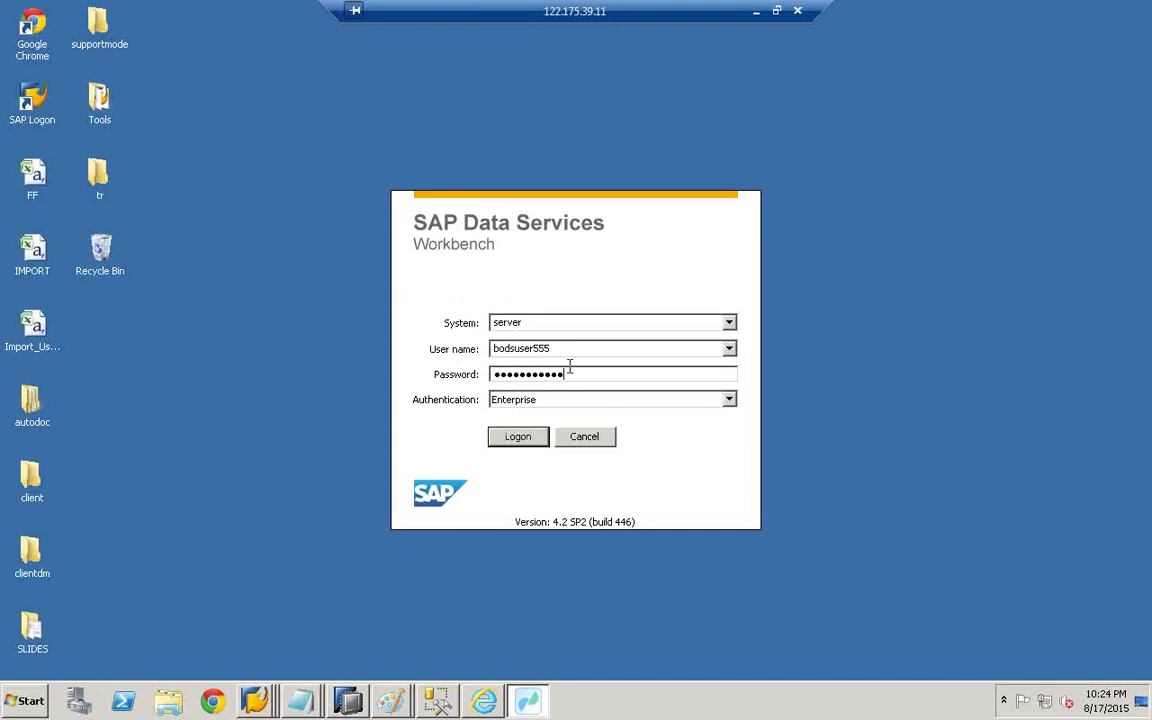
pyautogui.click(519, 442)
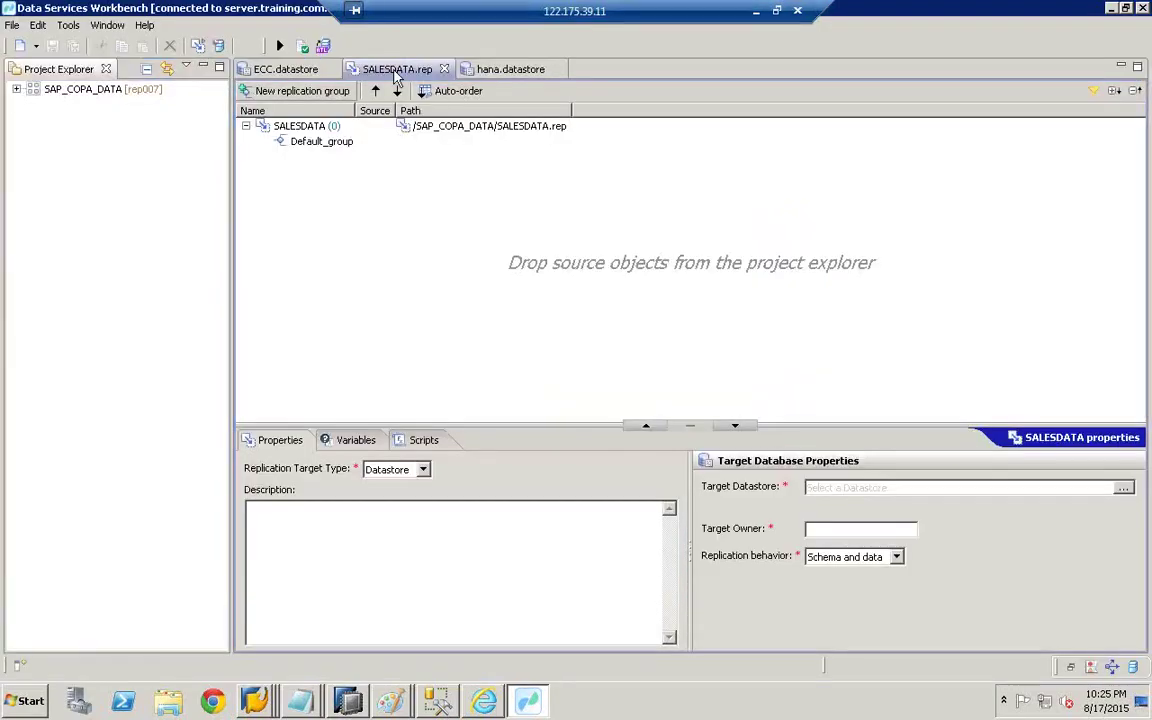
pyautogui.click(144, 25)
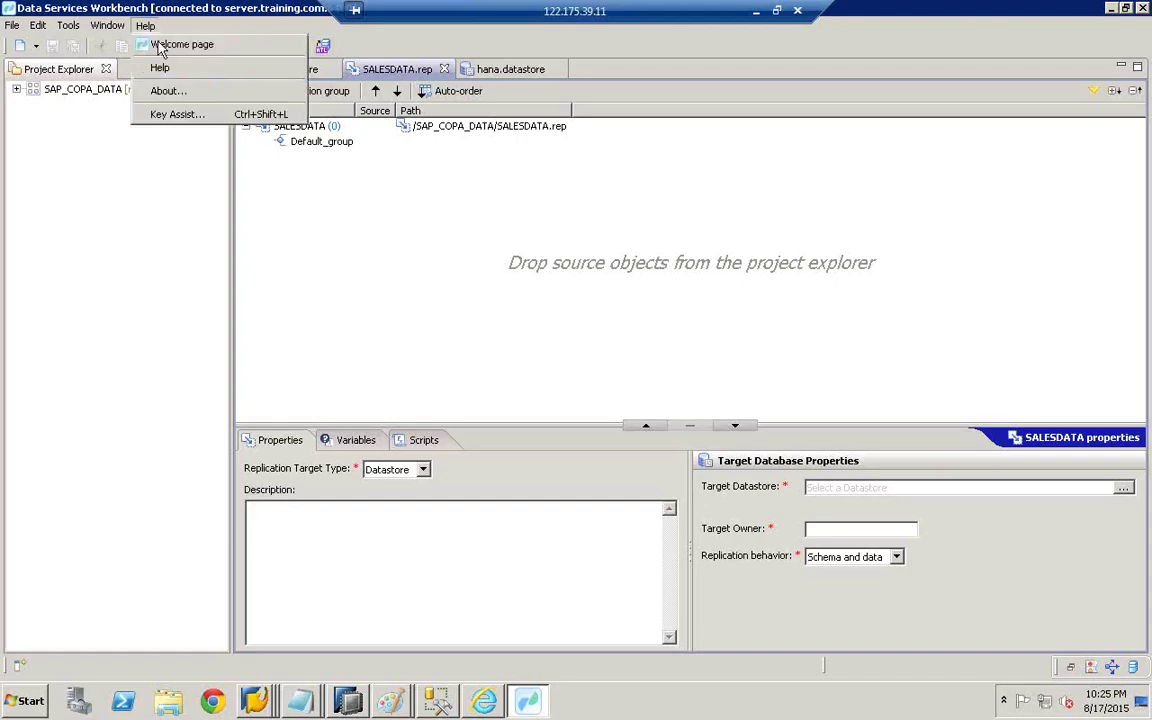
pyautogui.click(156, 44)
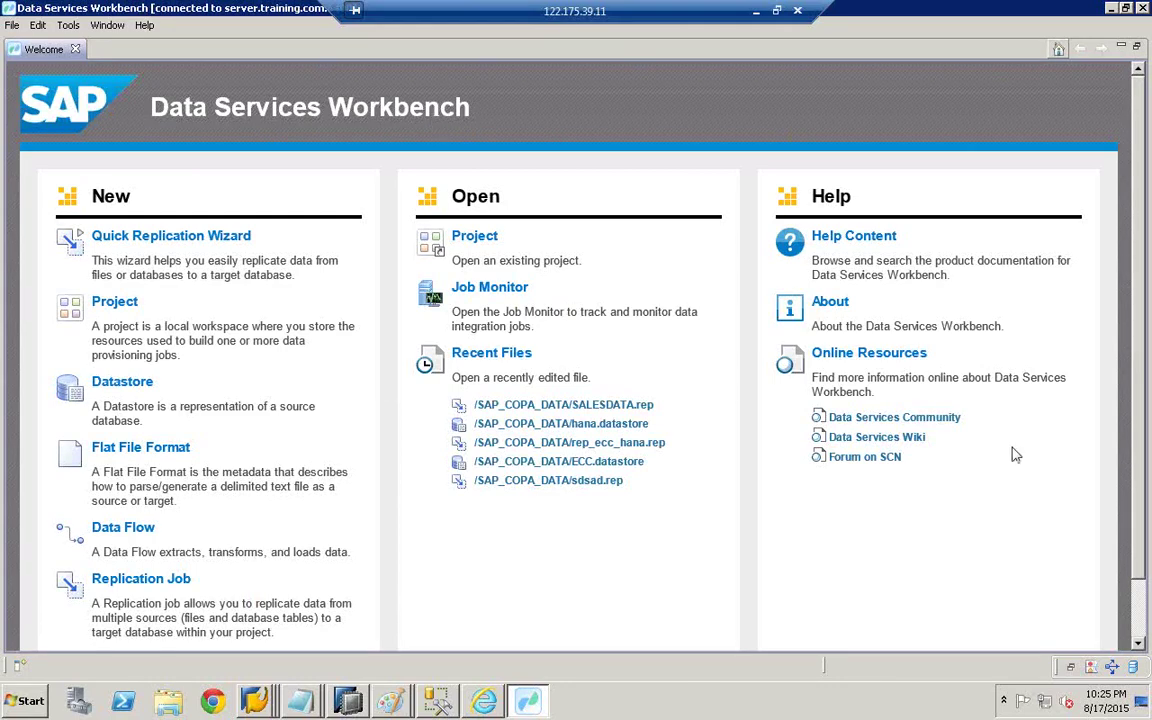
pyautogui.click(75, 49)
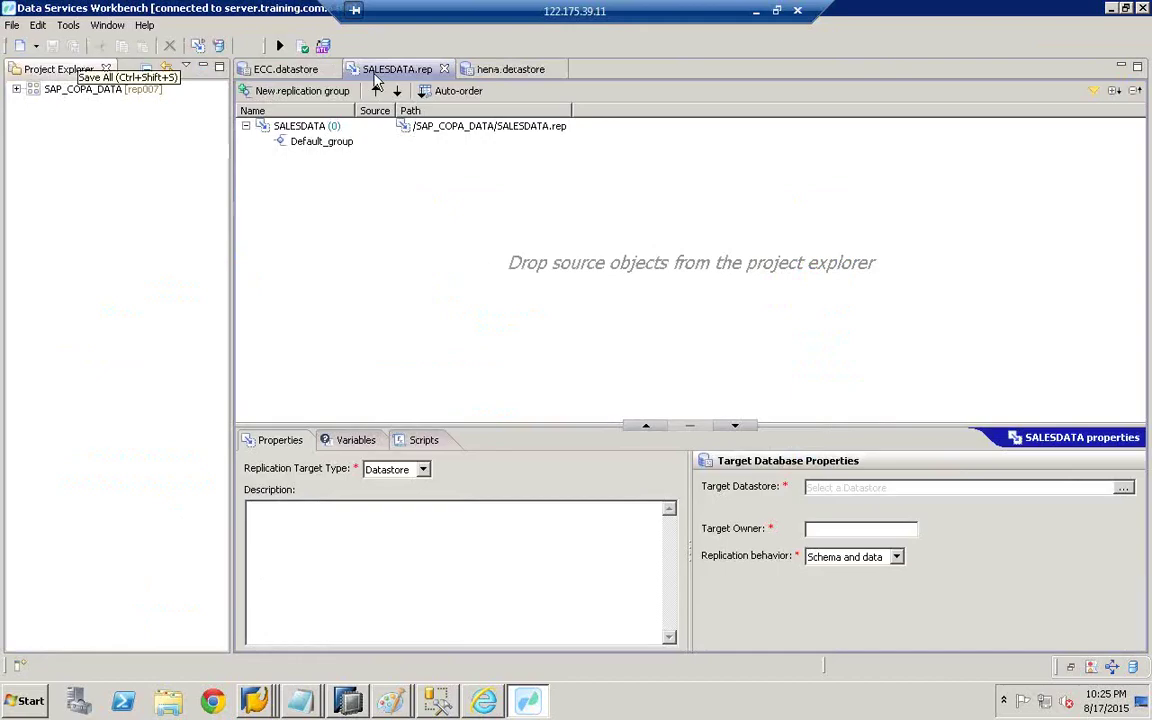
pyautogui.click(446, 71)
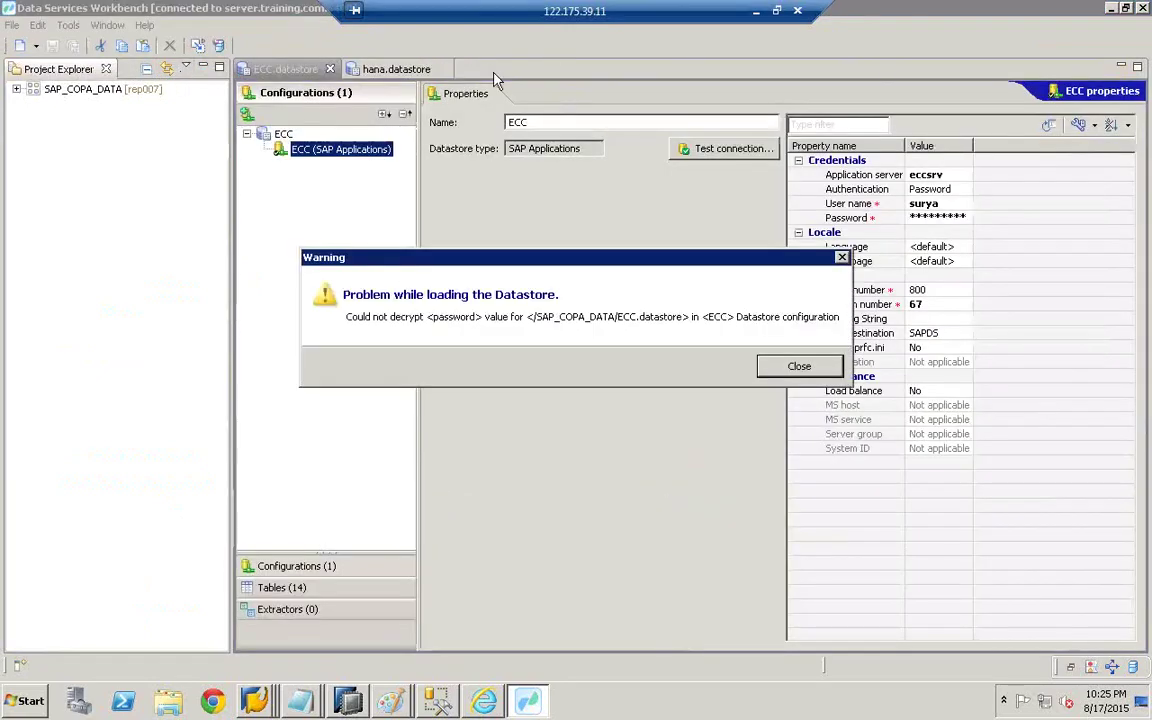
pyautogui.click(797, 362)
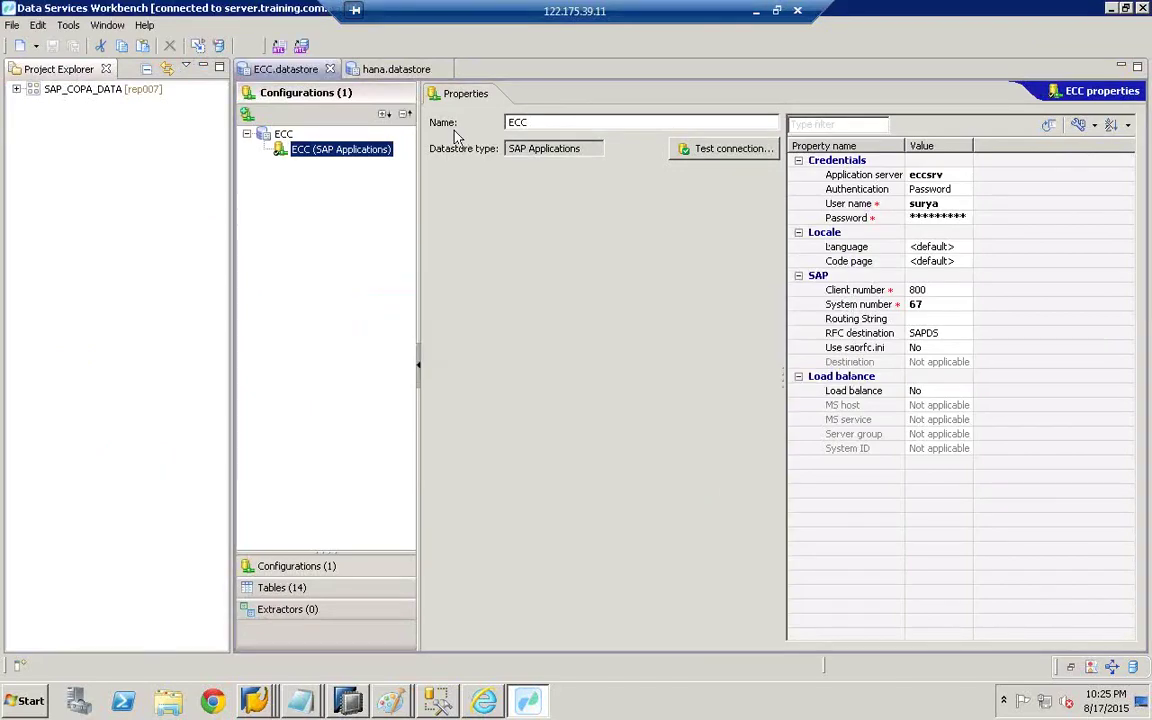
pyautogui.click(441, 69)
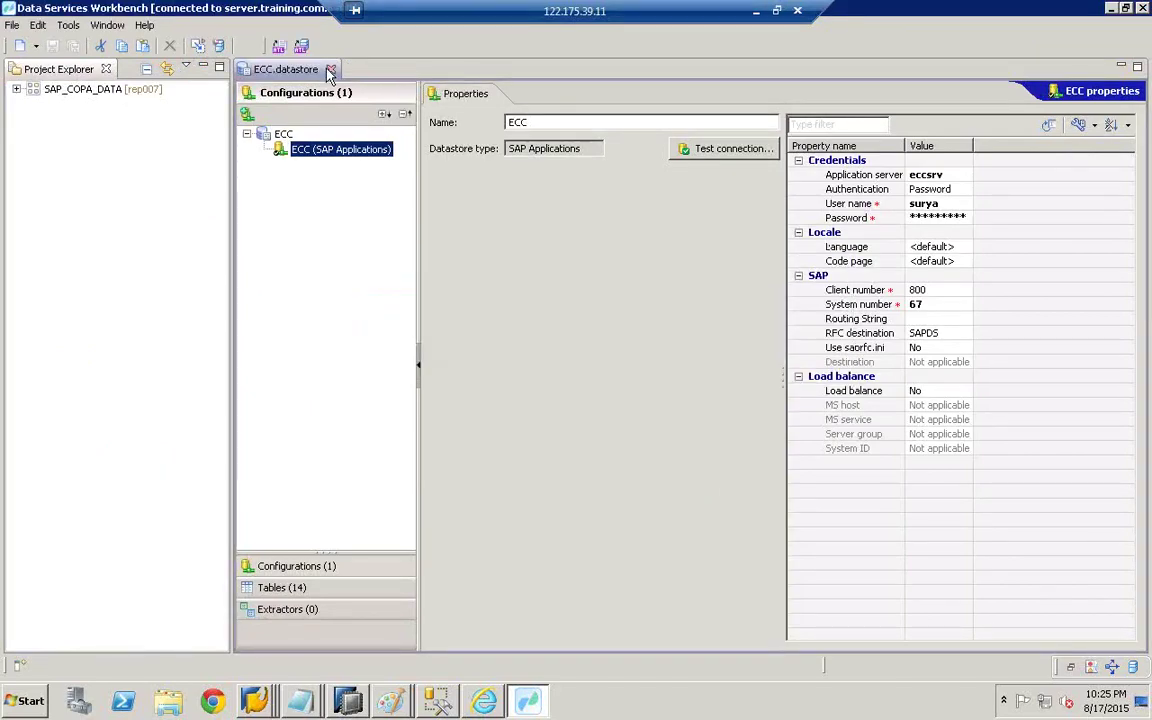
pyautogui.click(329, 69)
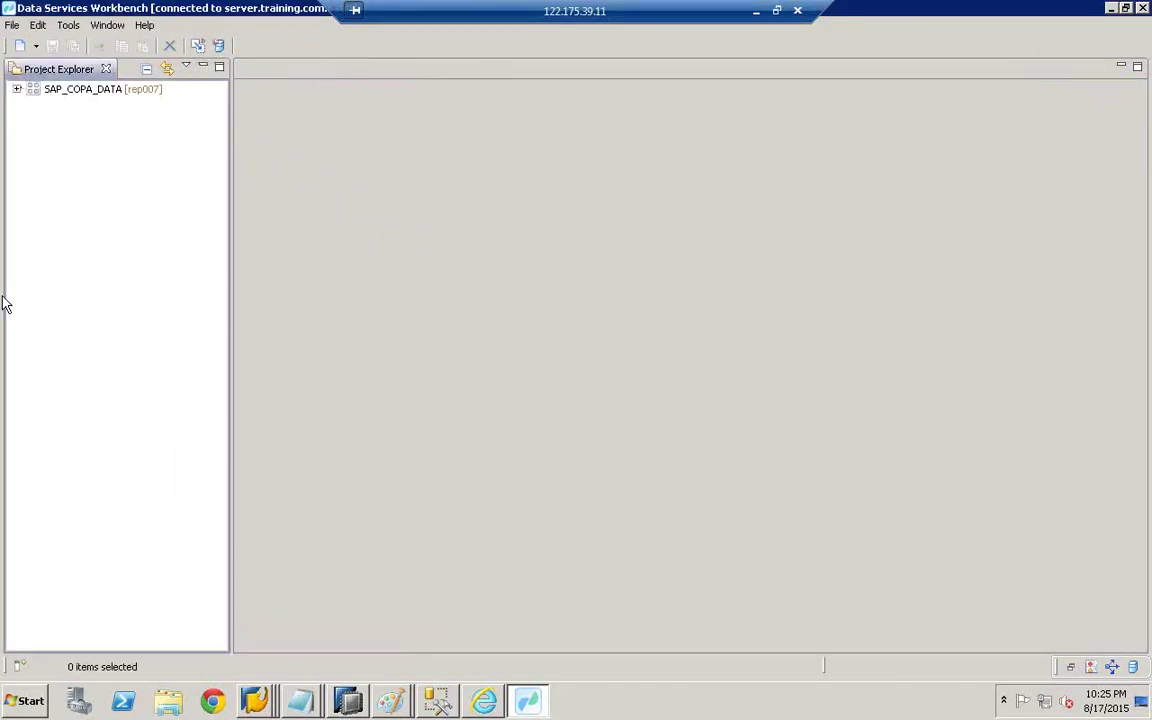
pyautogui.click(72, 95)
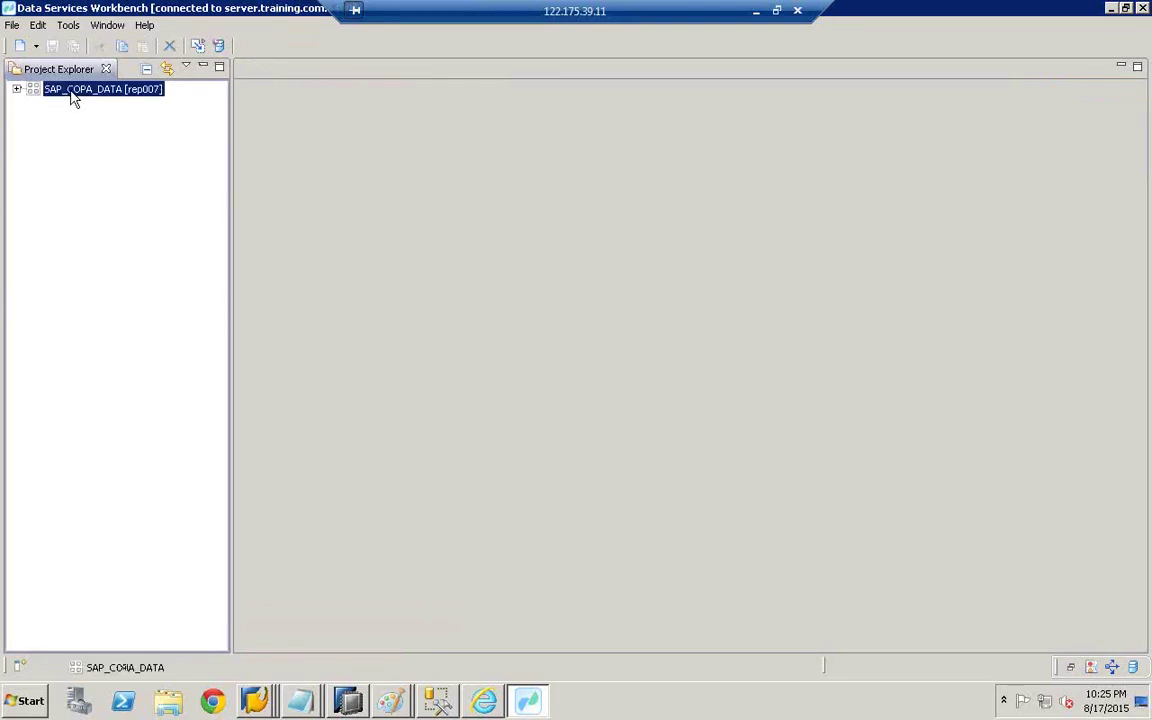
pyautogui.rightClick(72, 95)
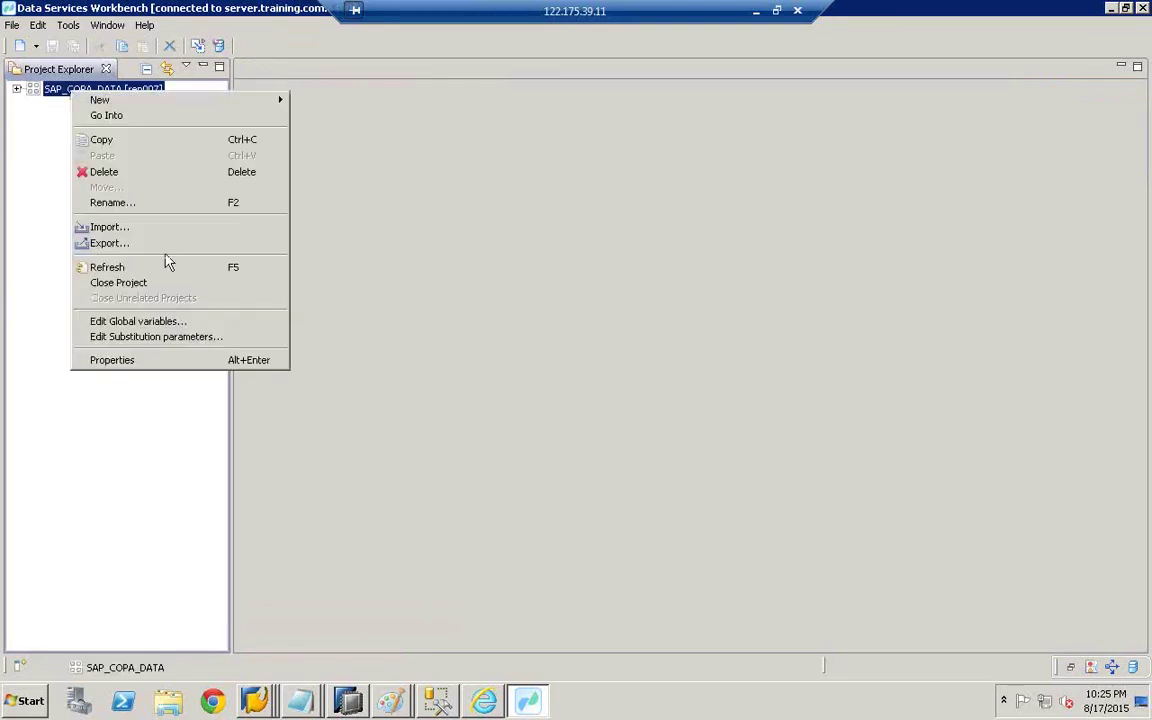
pyautogui.click(122, 175)
pyautogui.click(674, 390)
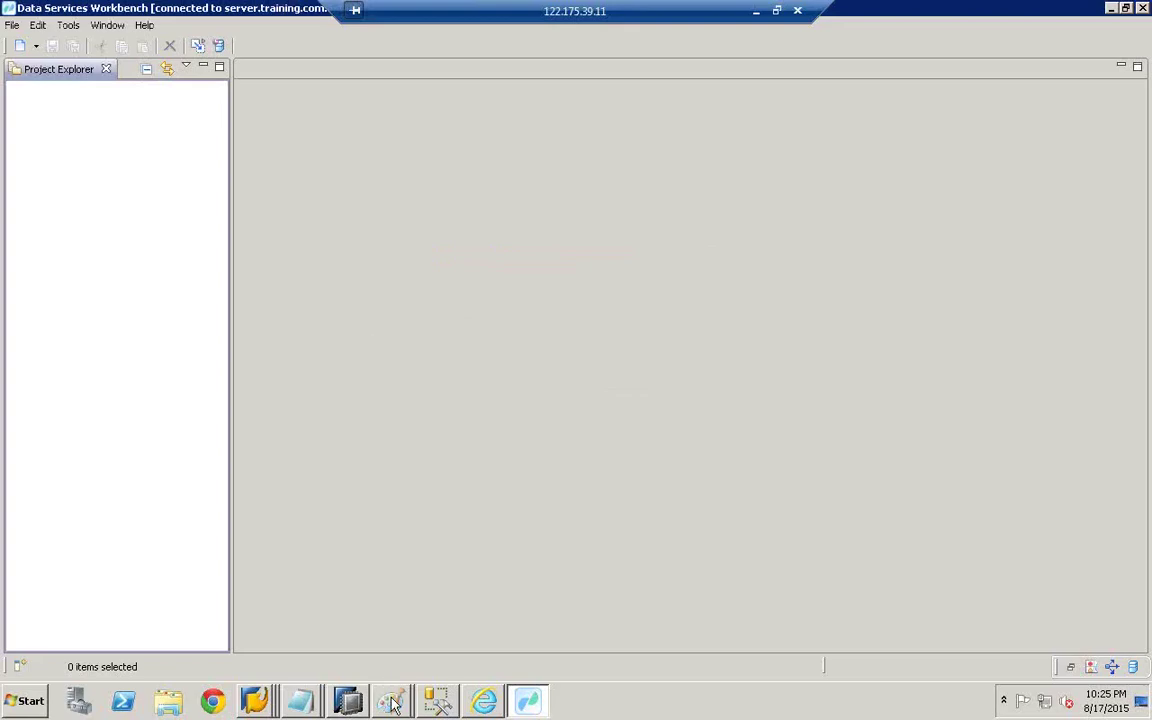
# - Draw pencil loops around both circles in the Paint diagram's BODS box
pyautogui.moveTo(393, 704)
pyautogui.click(403, 662)
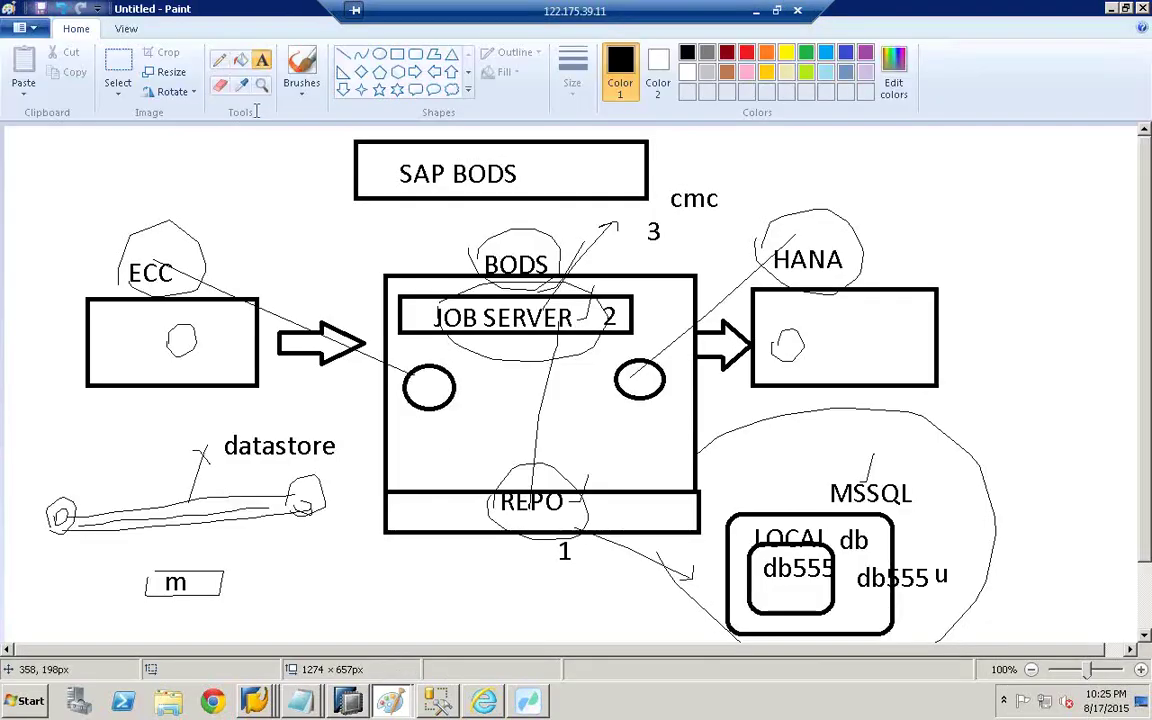
pyautogui.click(219, 60)
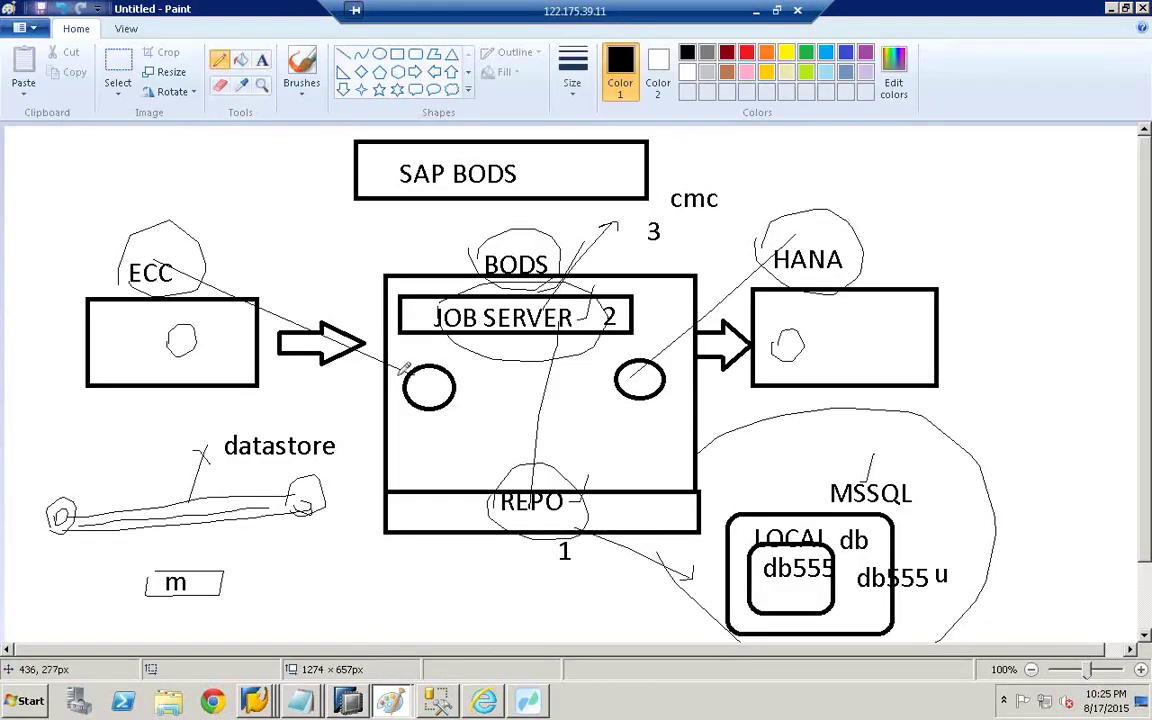
pyautogui.moveTo(406, 368)
pyautogui.mouseDown()
pyautogui.moveTo(487, 404)
pyautogui.moveTo(409, 370)
pyautogui.moveTo(171, 344)
pyautogui.mouseUp()
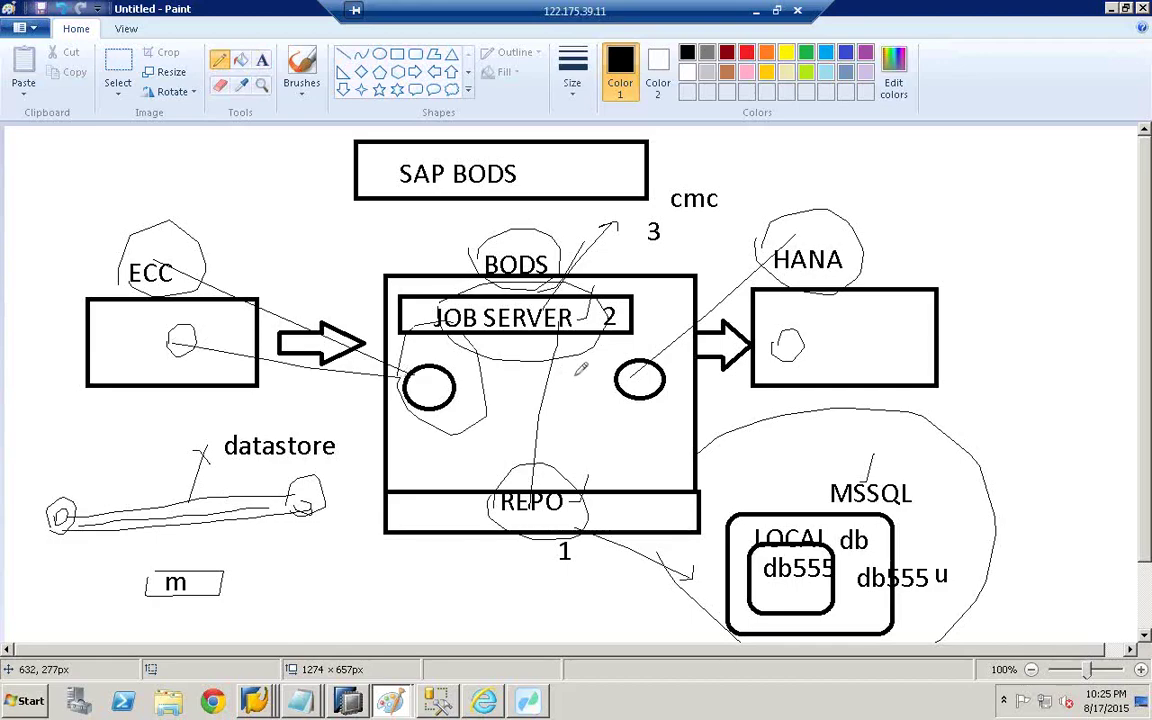
pyautogui.moveTo(628, 322)
pyautogui.mouseDown()
pyautogui.moveTo(660, 366)
pyautogui.moveTo(776, 339)
pyautogui.mouseUp()
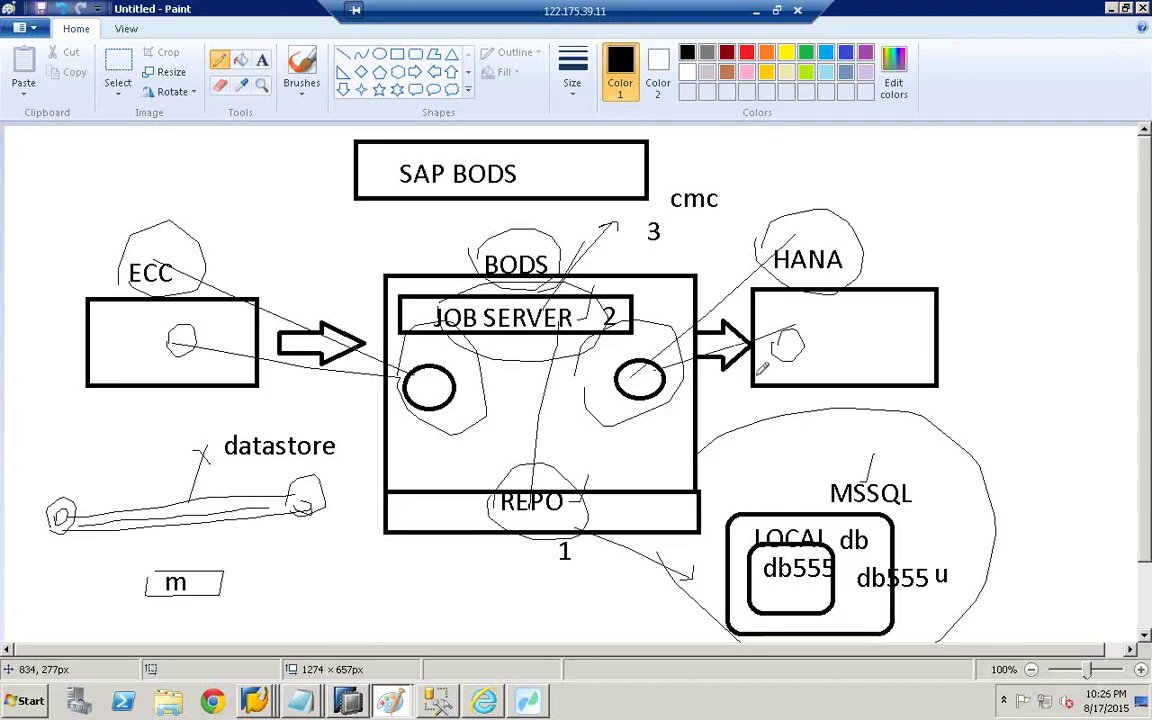
# - Label the left circle 'data' and return to Data Services Workbench
pyautogui.click(262, 60)
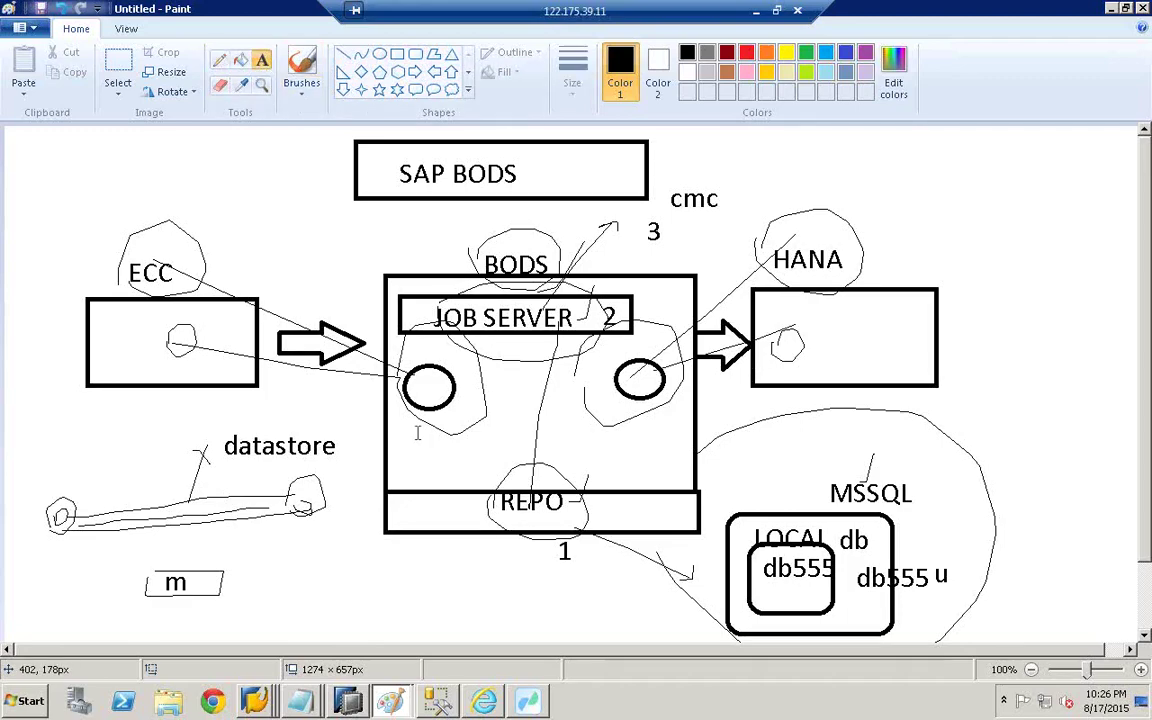
pyautogui.click(414, 438)
pyautogui.write('data')
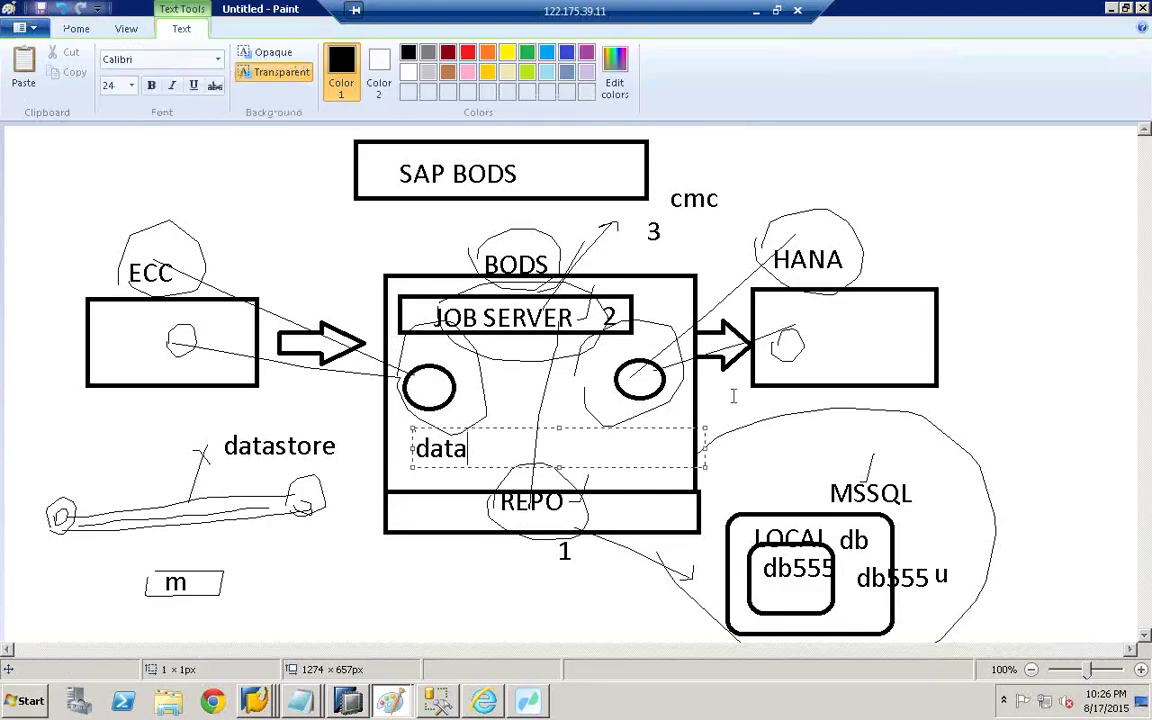
pyautogui.click(660, 356)
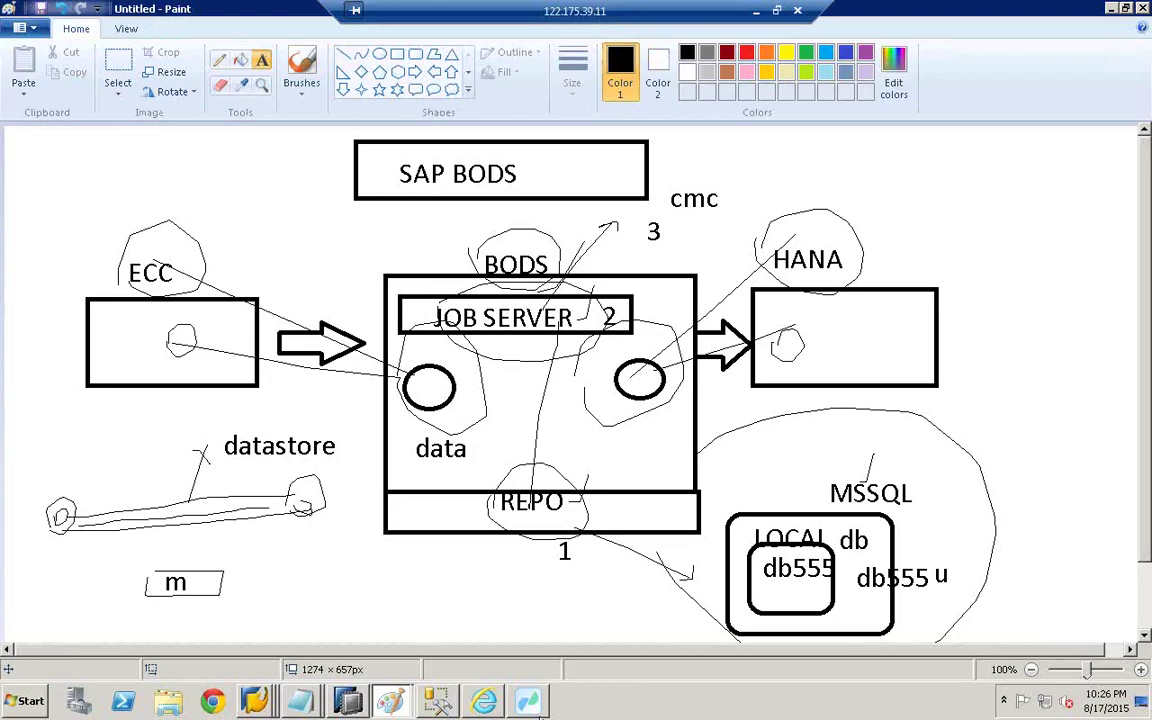
pyautogui.click(528, 700)
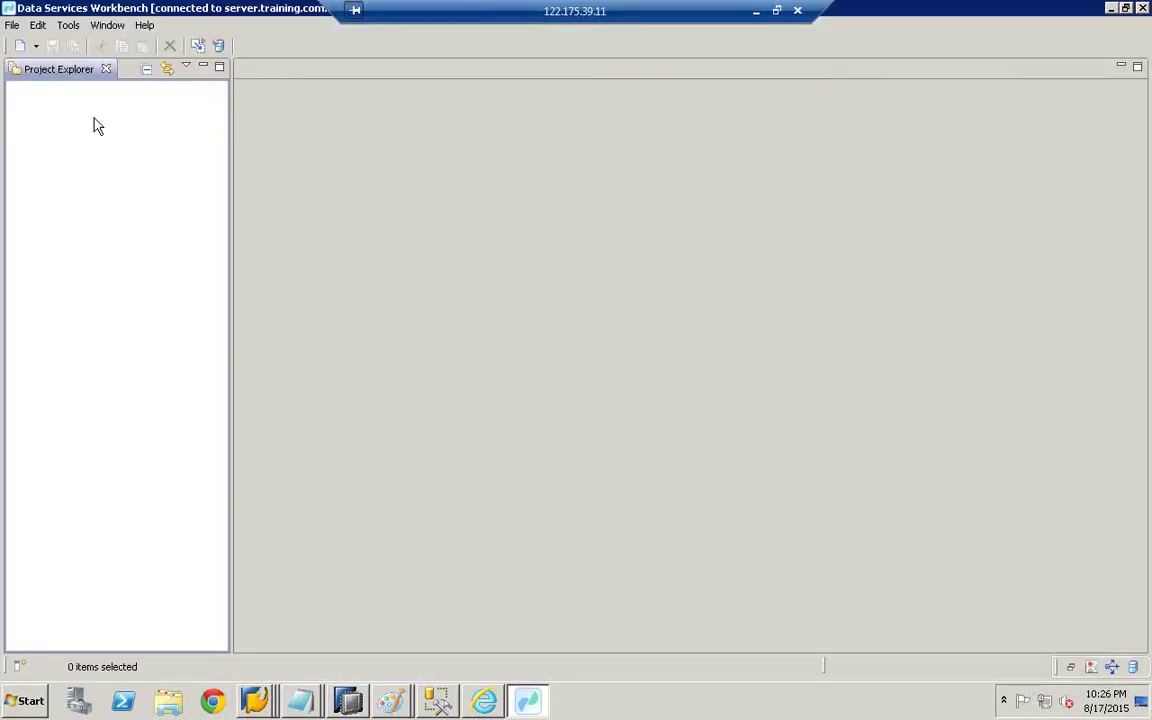
# - Start a new project from the New menu and name it SAPCOPAPROJECT
pyautogui.click(36, 50)
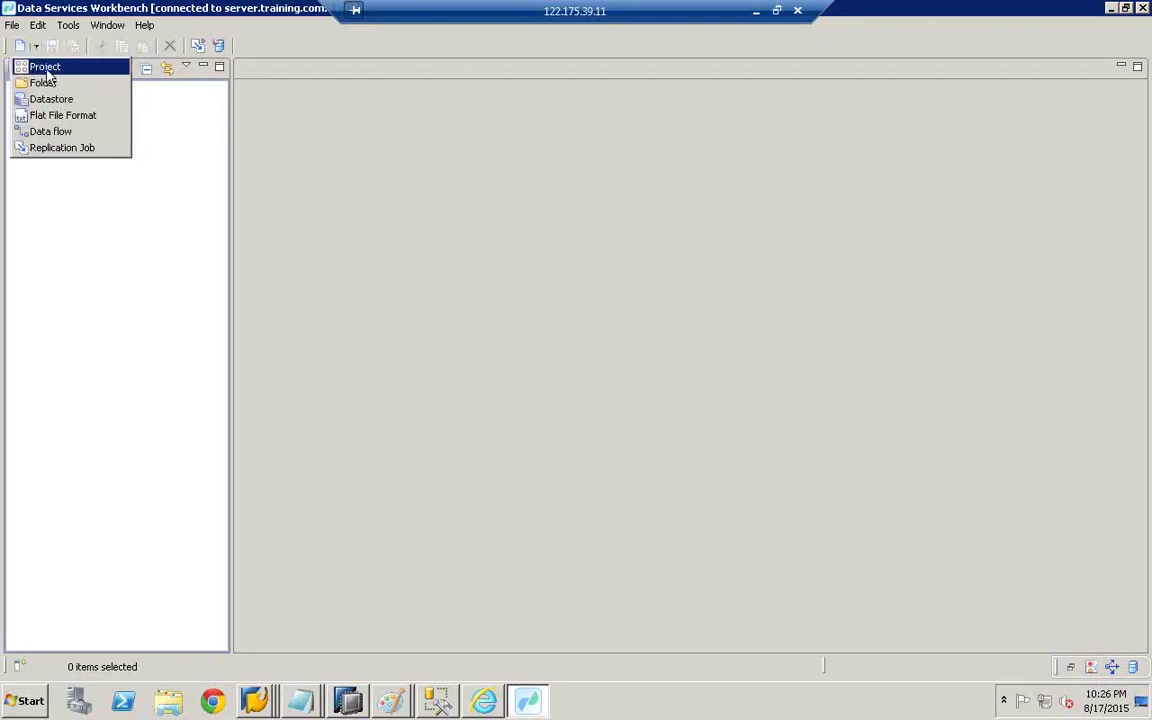
pyautogui.click(50, 74)
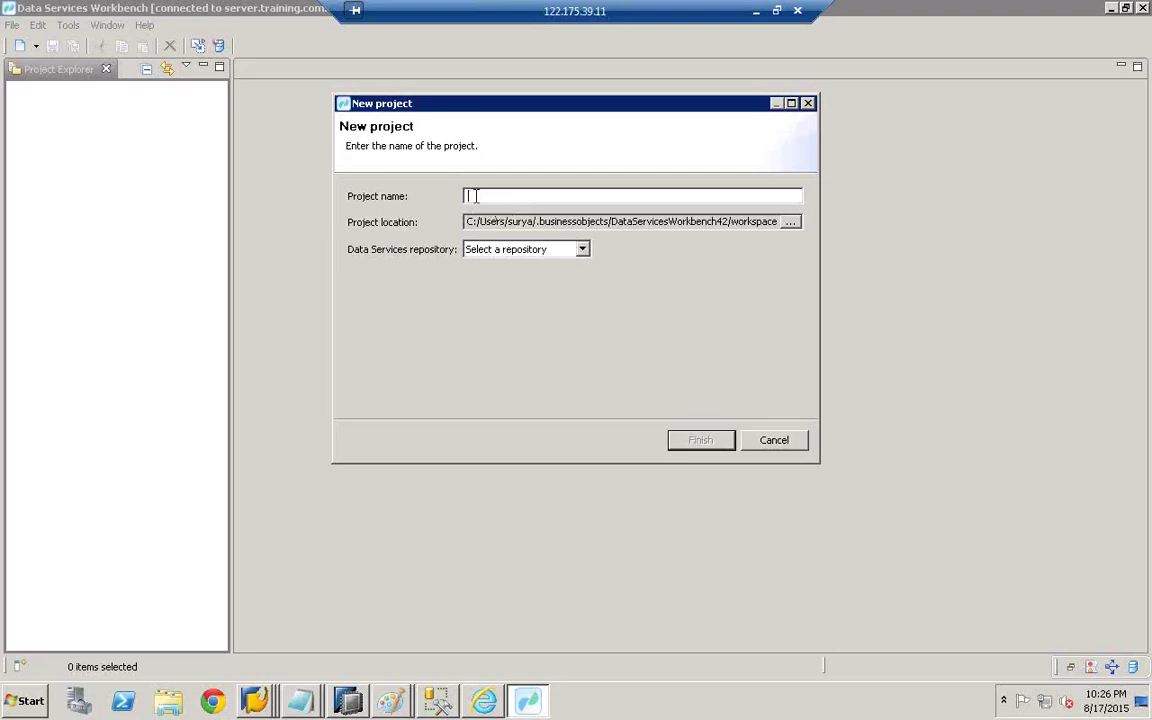
pyautogui.write('sap')
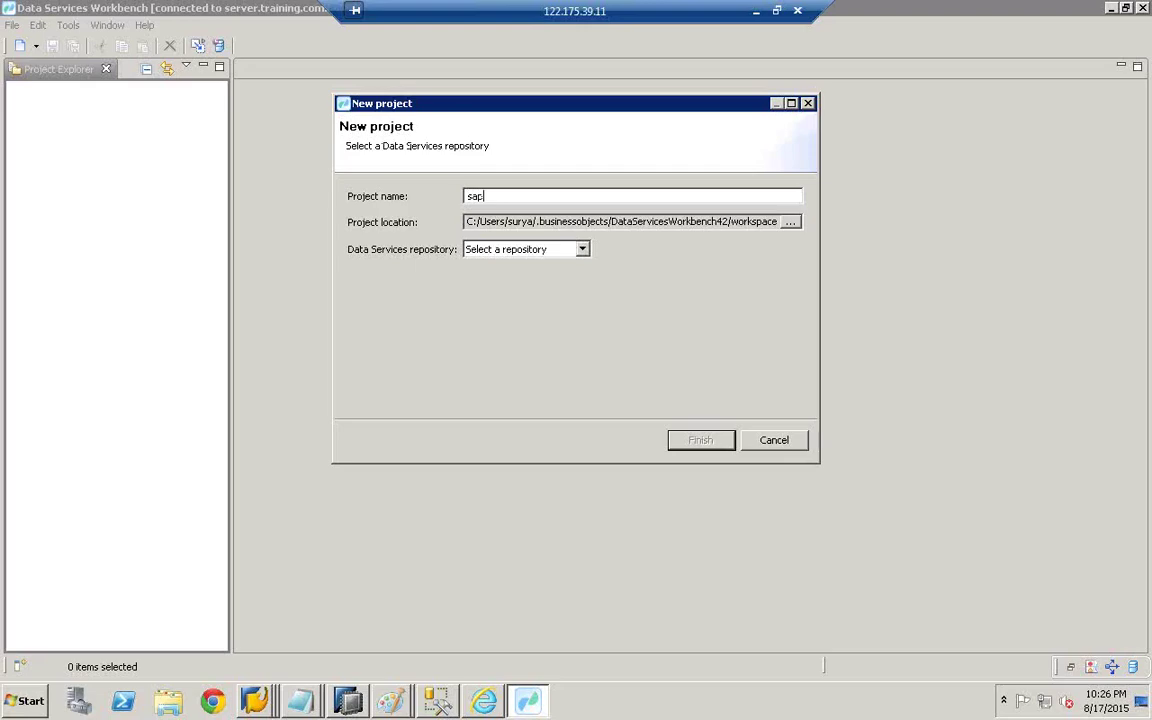
pyautogui.press('BackSpace')
pyautogui.press('BackSpace')
pyautogui.write('SAPCOPAPROJE')
# - Select repo555 as the new project's Data Services repository
pyautogui.click(511, 254)
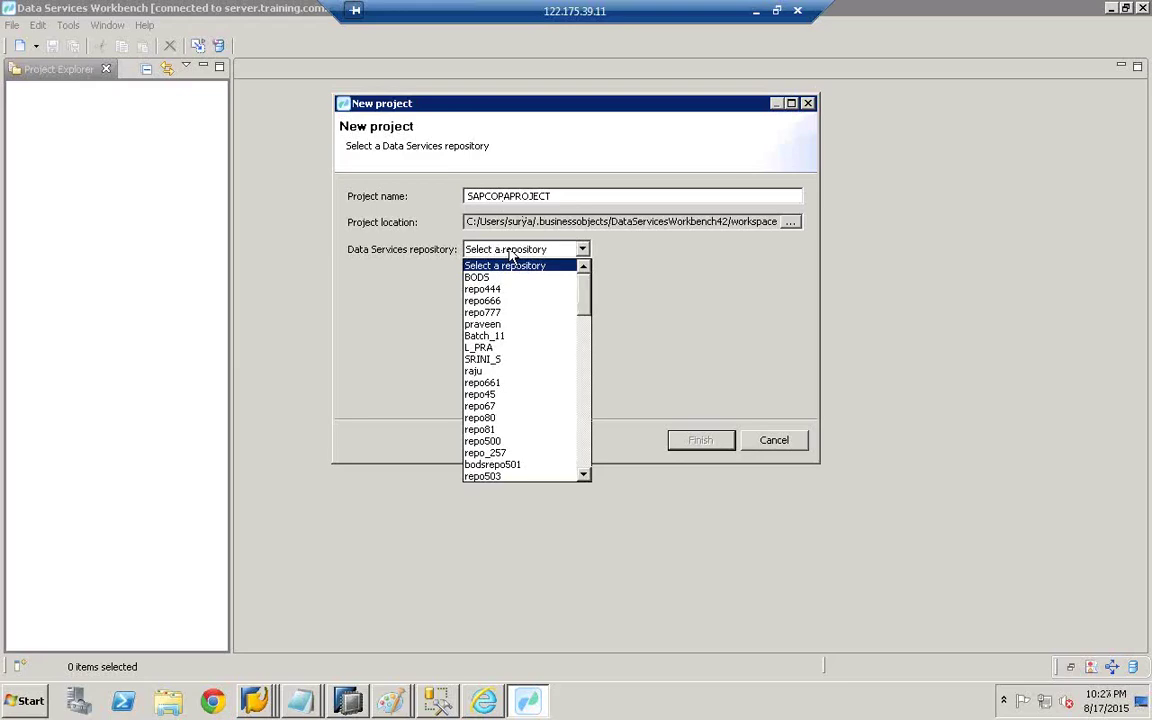
pyautogui.click(585, 476)
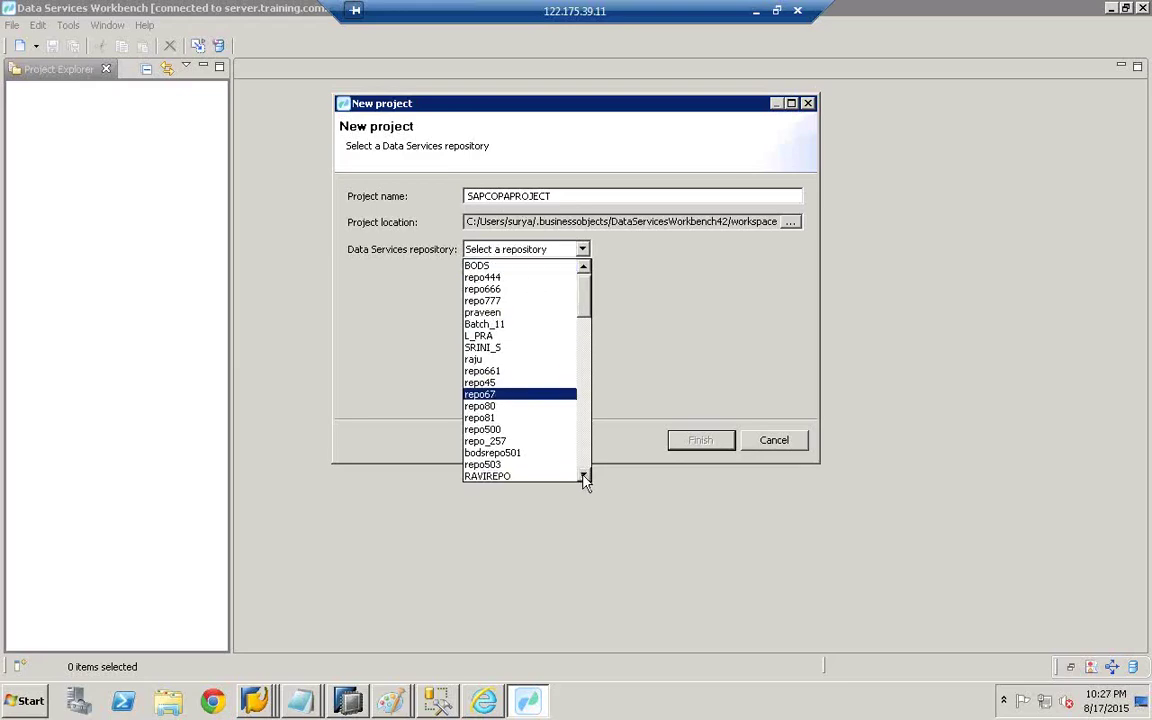
pyautogui.click(585, 476)
pyautogui.click(585, 476)
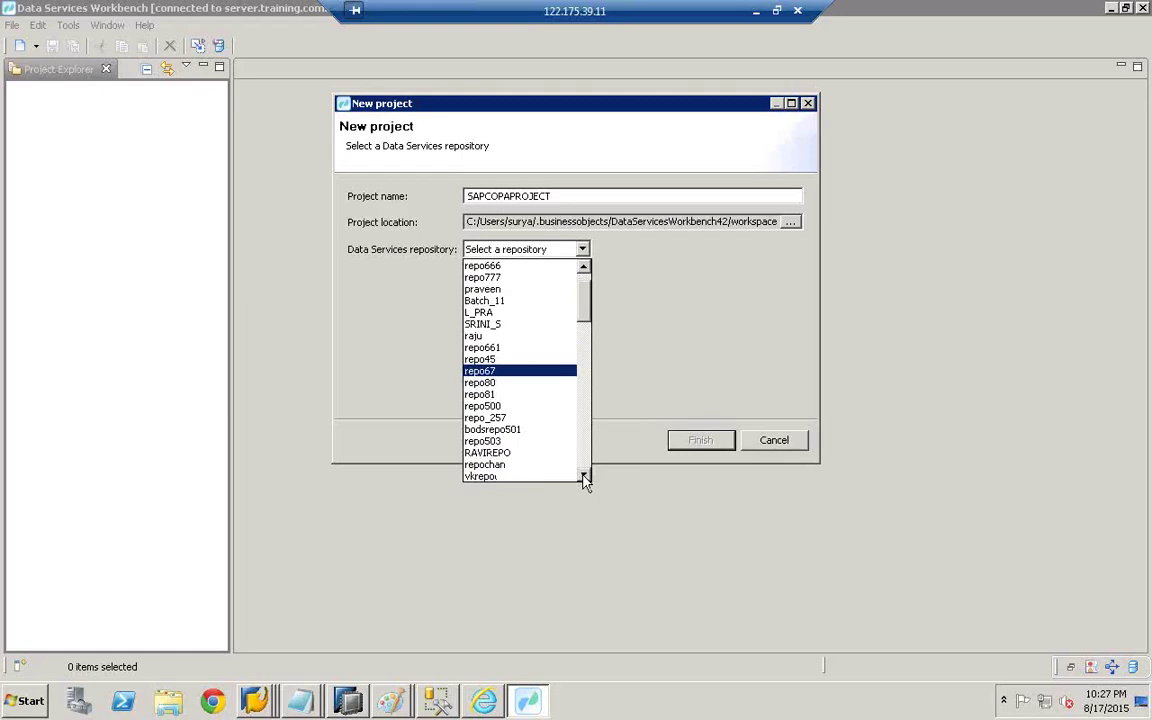
pyautogui.click(585, 476)
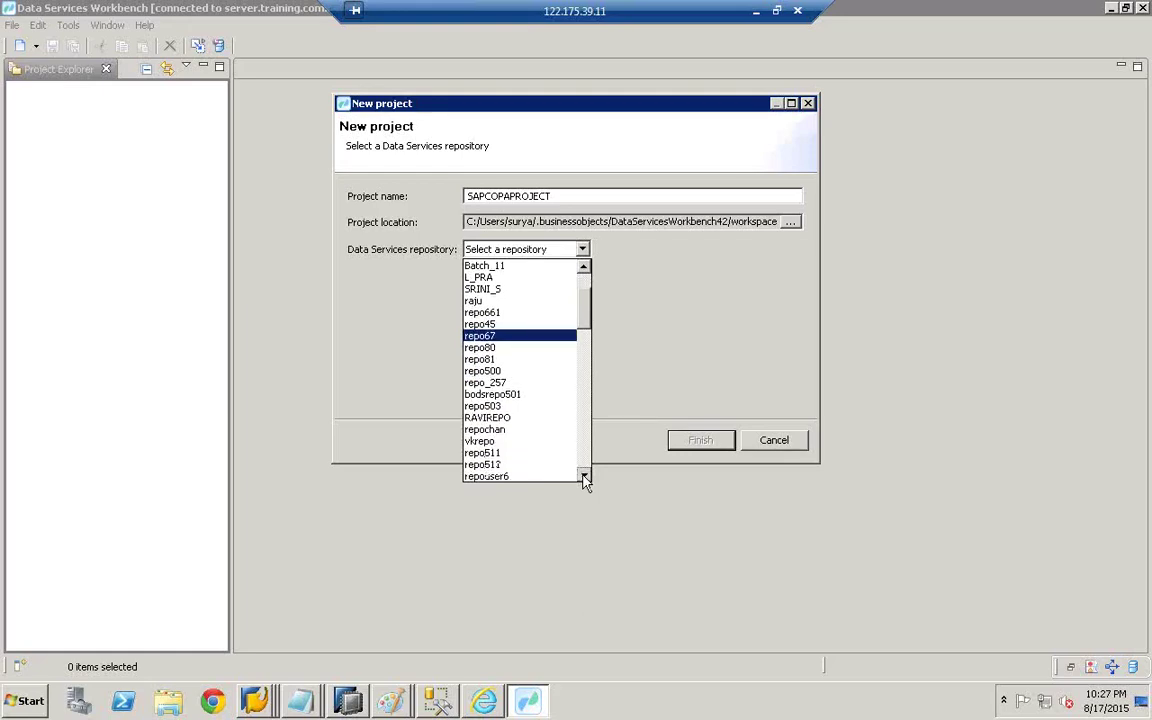
pyautogui.click(585, 476)
pyautogui.click(585, 476)
pyautogui.click(585, 476)
pyautogui.click(585, 476)
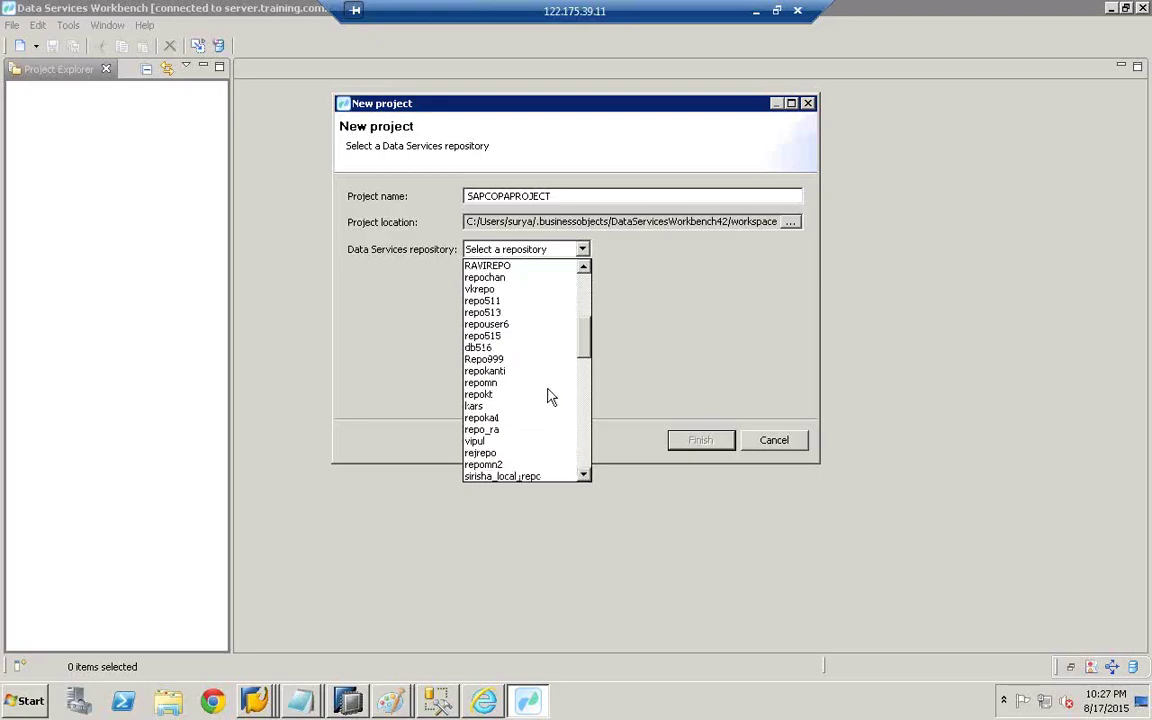
pyautogui.click(548, 381)
pyautogui.press('p')
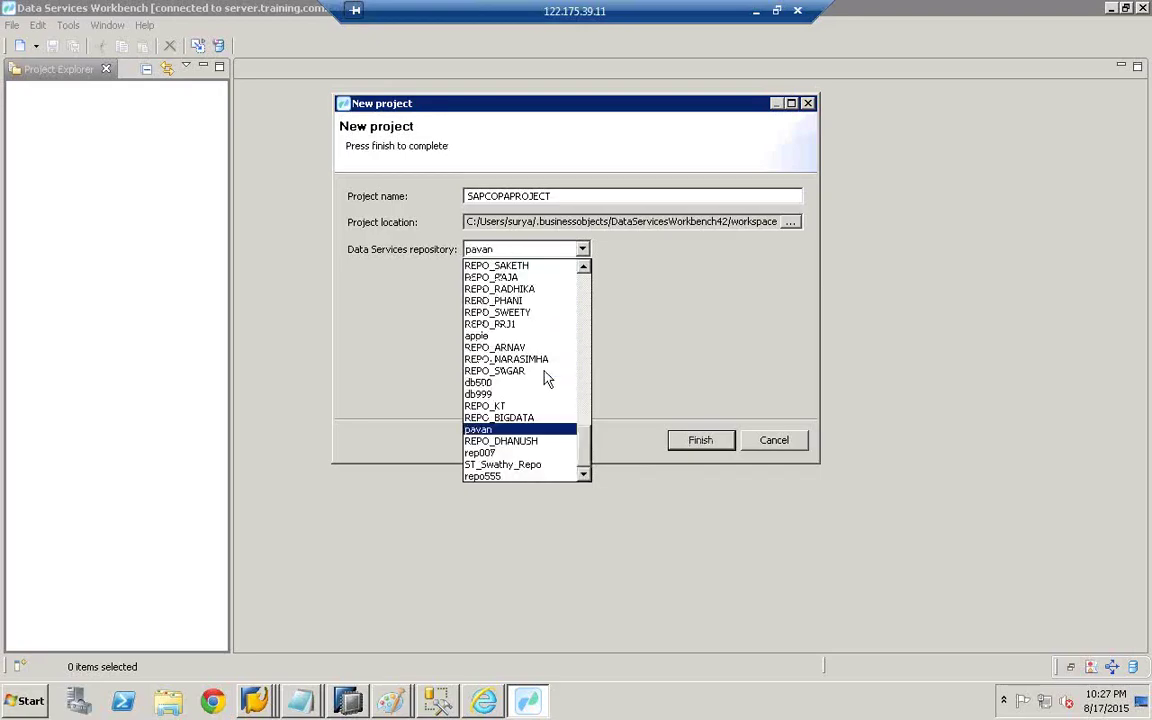
pyautogui.click(489, 477)
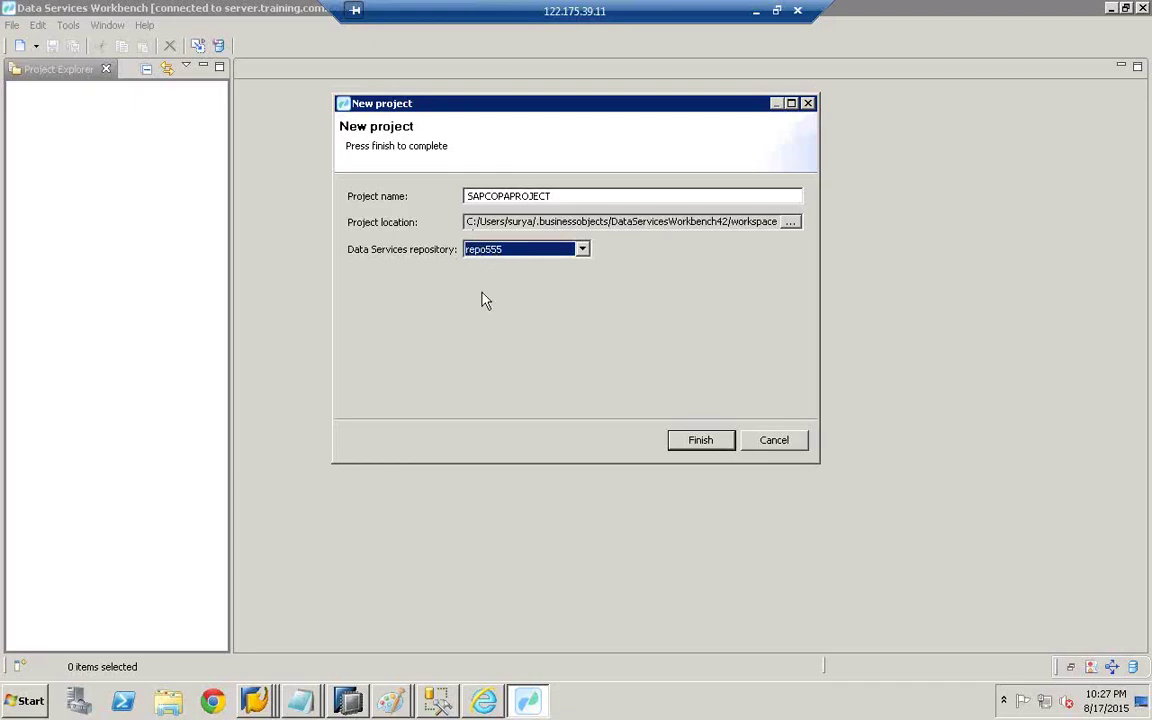
# - Check the Paint diagram, then finish creating the SAPCOPAPROJECT project
pyautogui.click(390, 700)
pyautogui.click(410, 663)
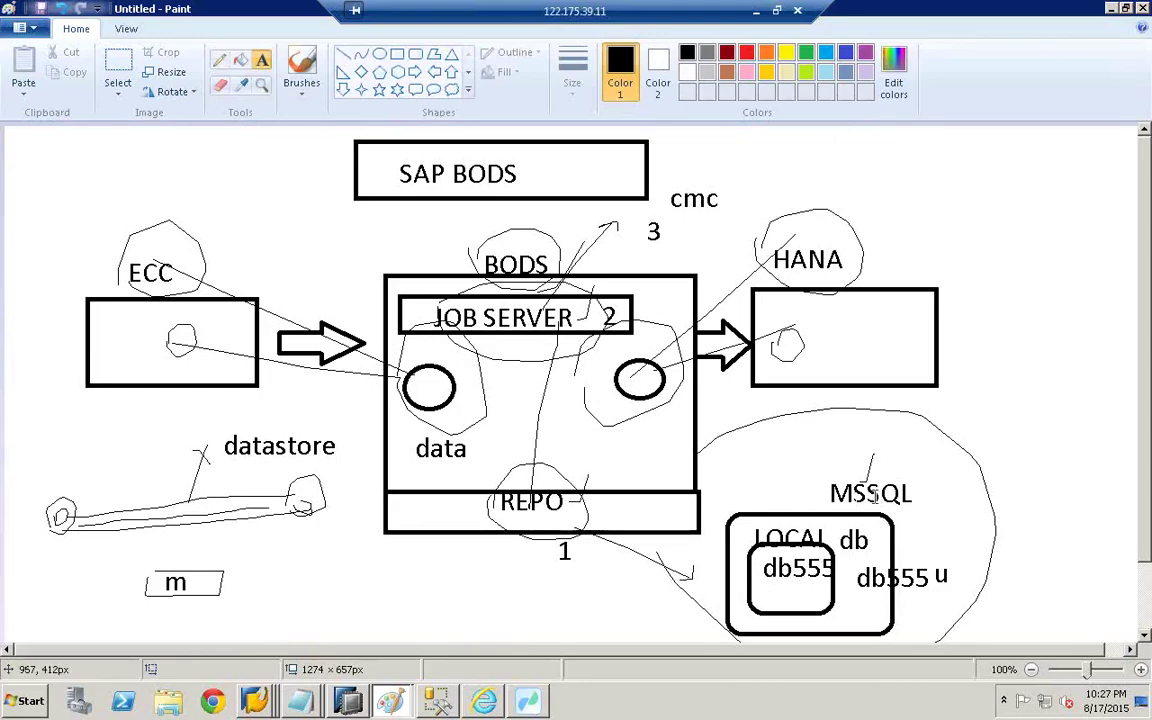
pyautogui.click(530, 708)
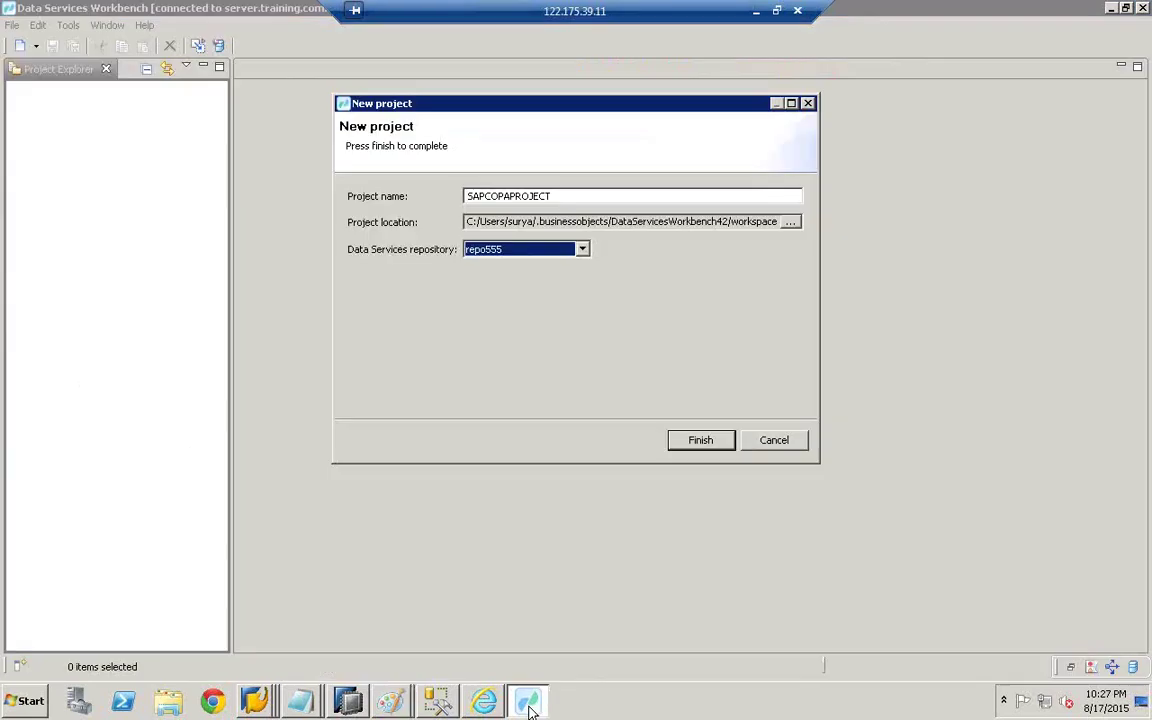
pyautogui.click(702, 447)
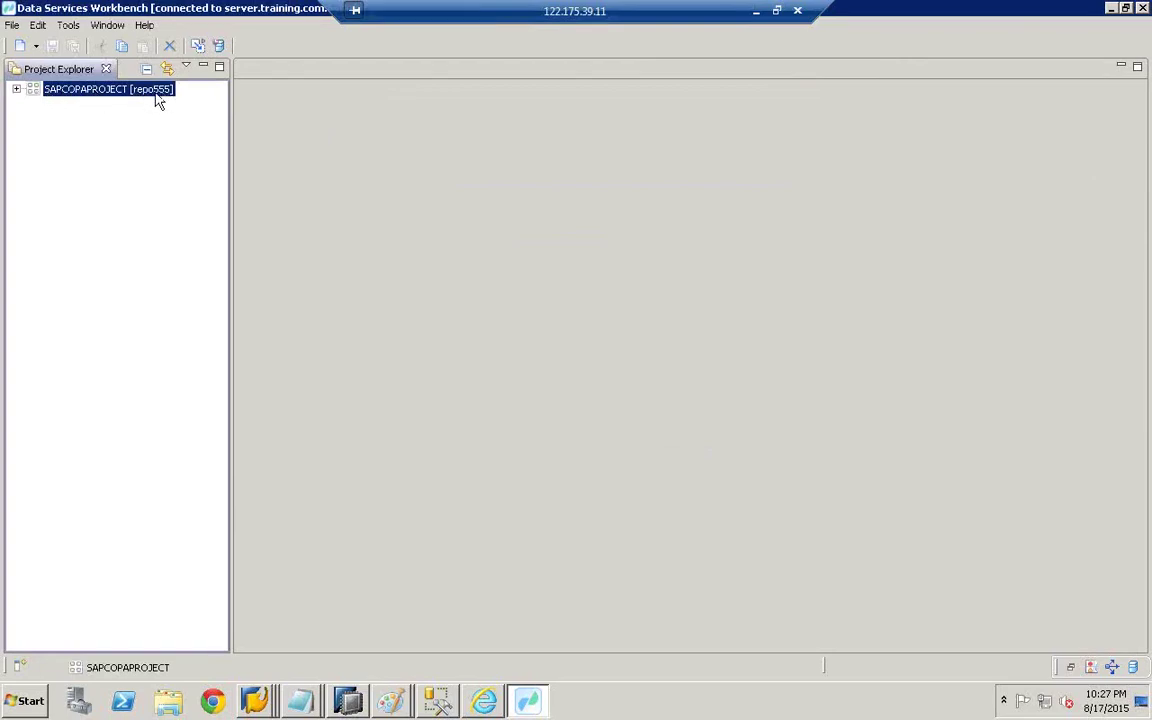
# - Start a new datastore in SAPCOPAPROJECT named ECC with description 'E'
pyautogui.click(16, 89)
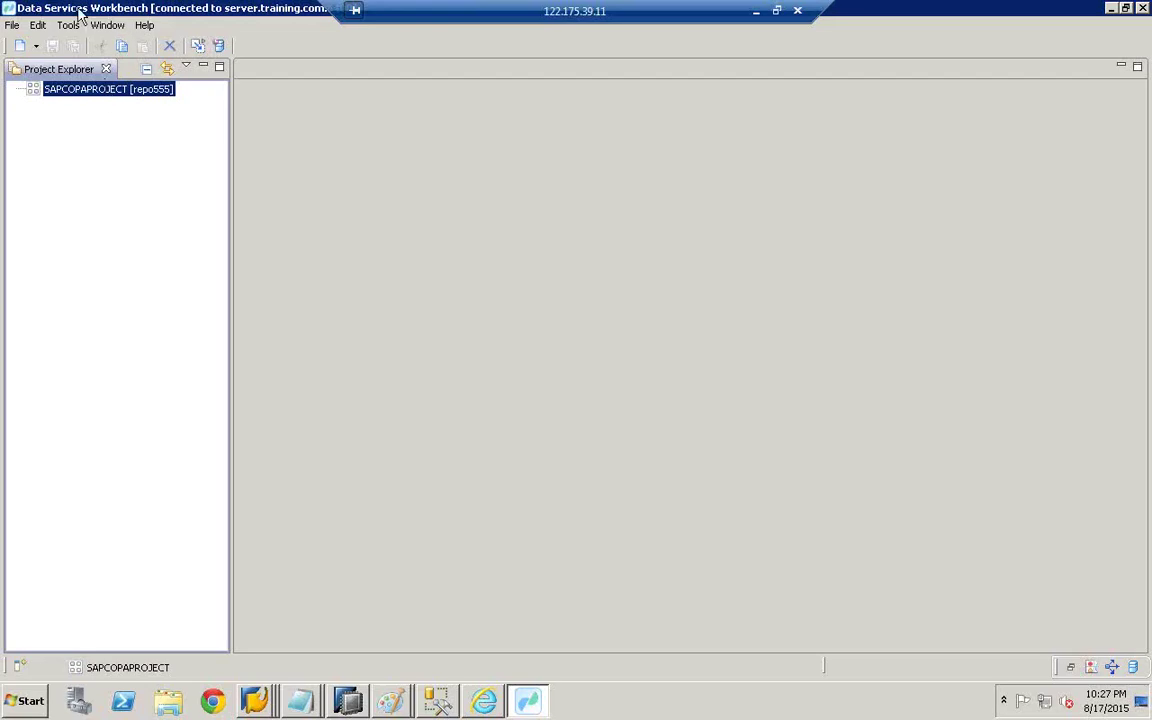
pyautogui.rightClick(79, 96)
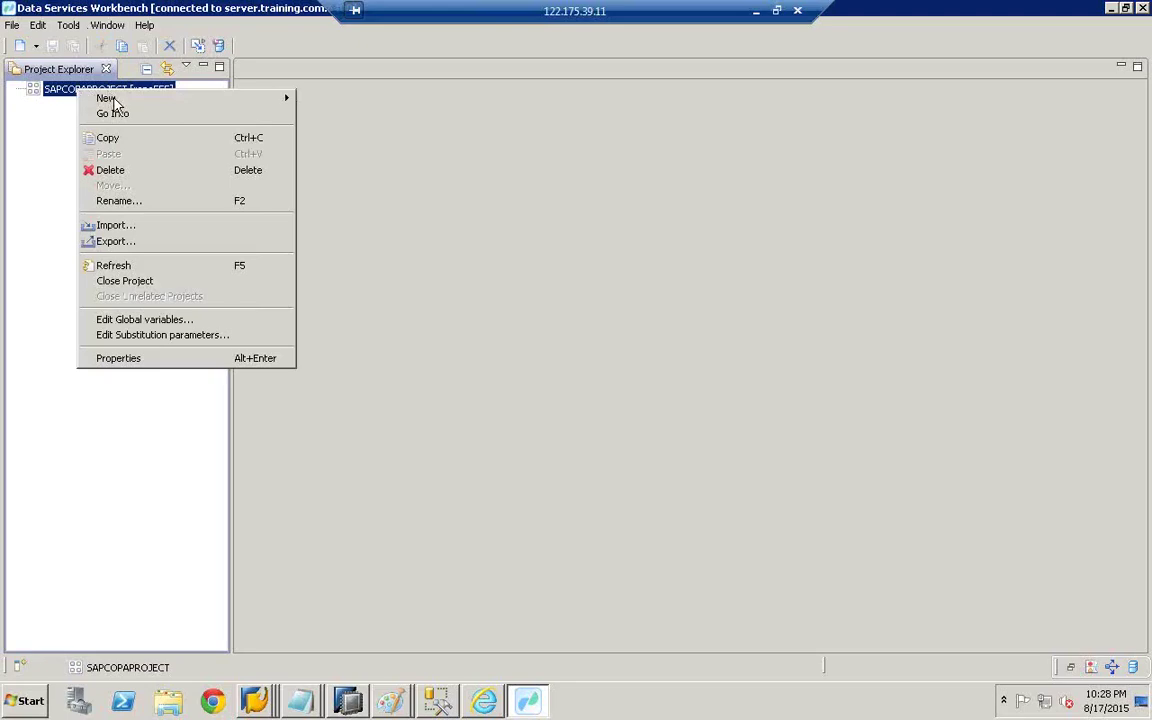
pyautogui.moveTo(106, 97)
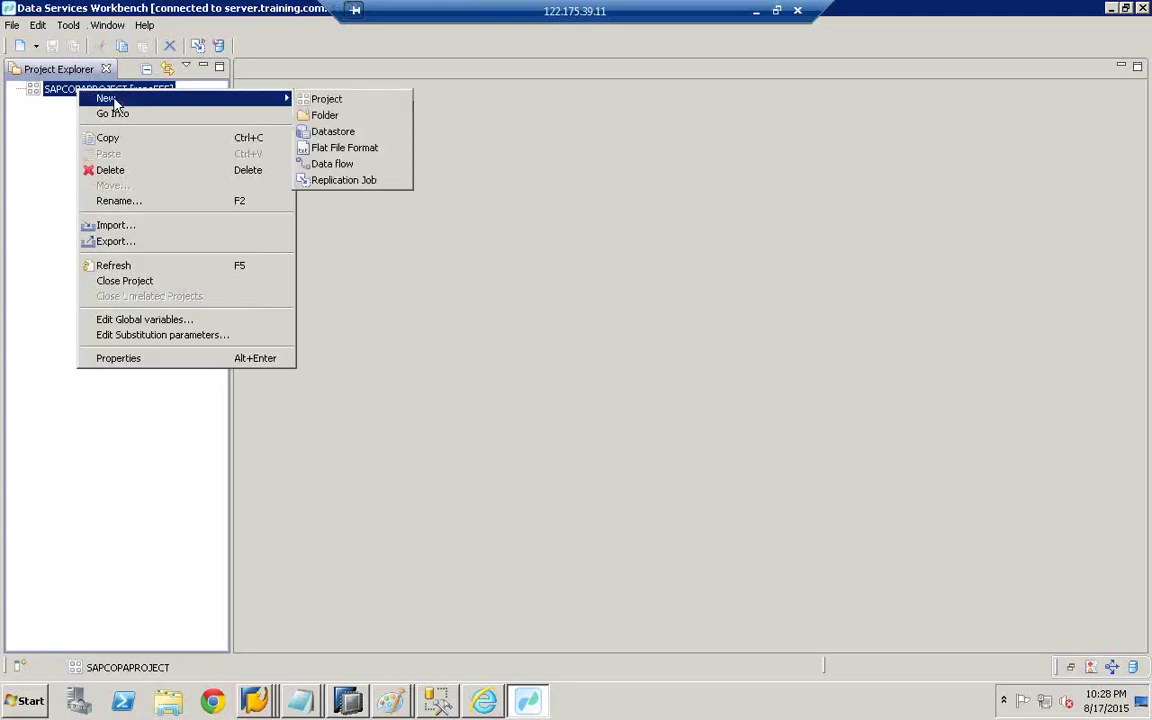
pyautogui.click(328, 137)
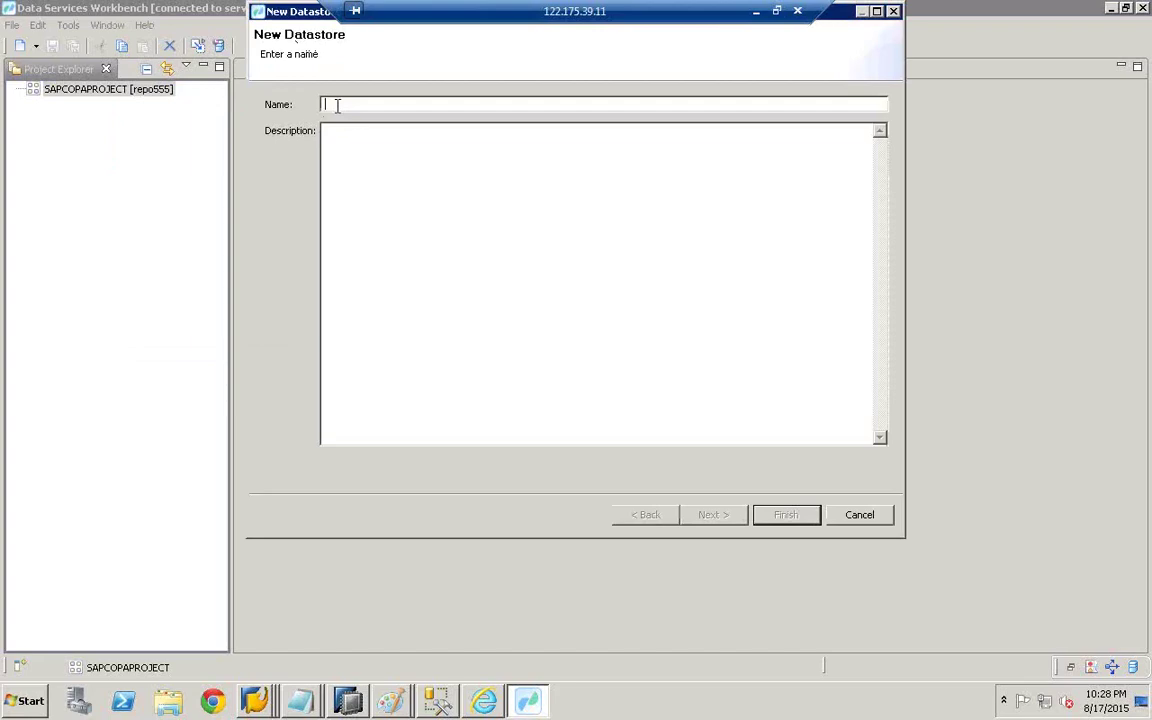
pyautogui.write('E')
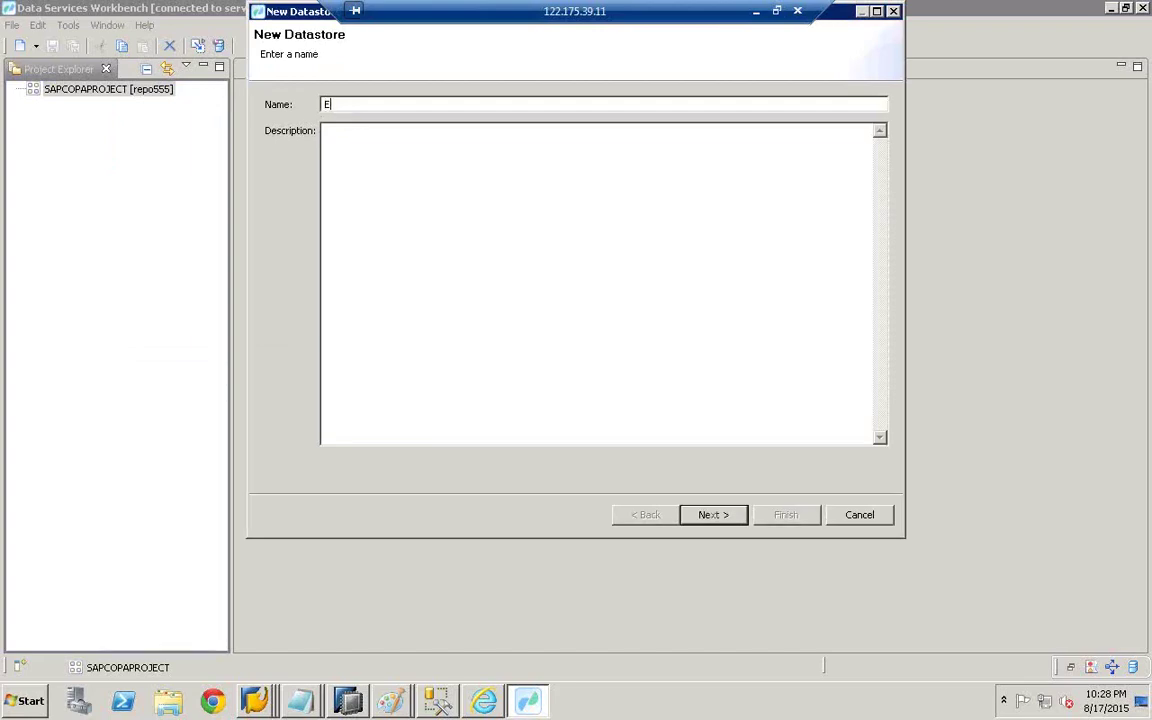
pyautogui.write('CC')
pyautogui.click(355, 170)
pyautogui.write('E')
pyautogui.click(731, 518)
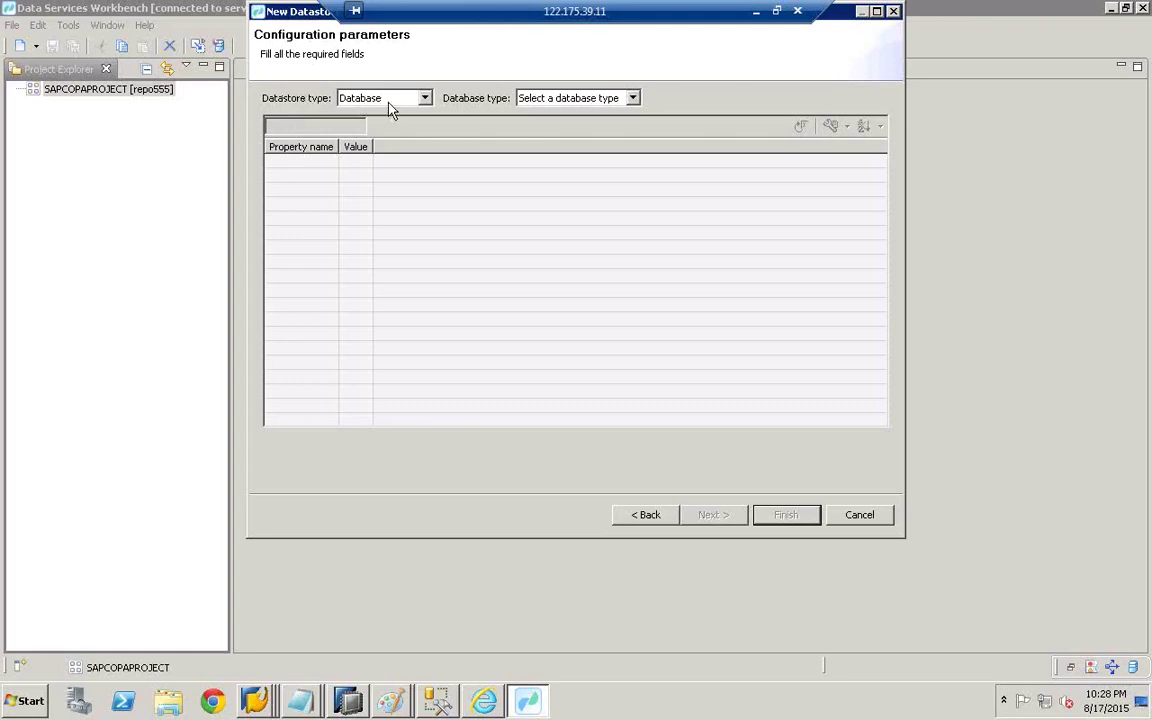
# - Set the datastore type to SAP Applications and bring SAP Logon 740 forward
pyautogui.click(425, 99)
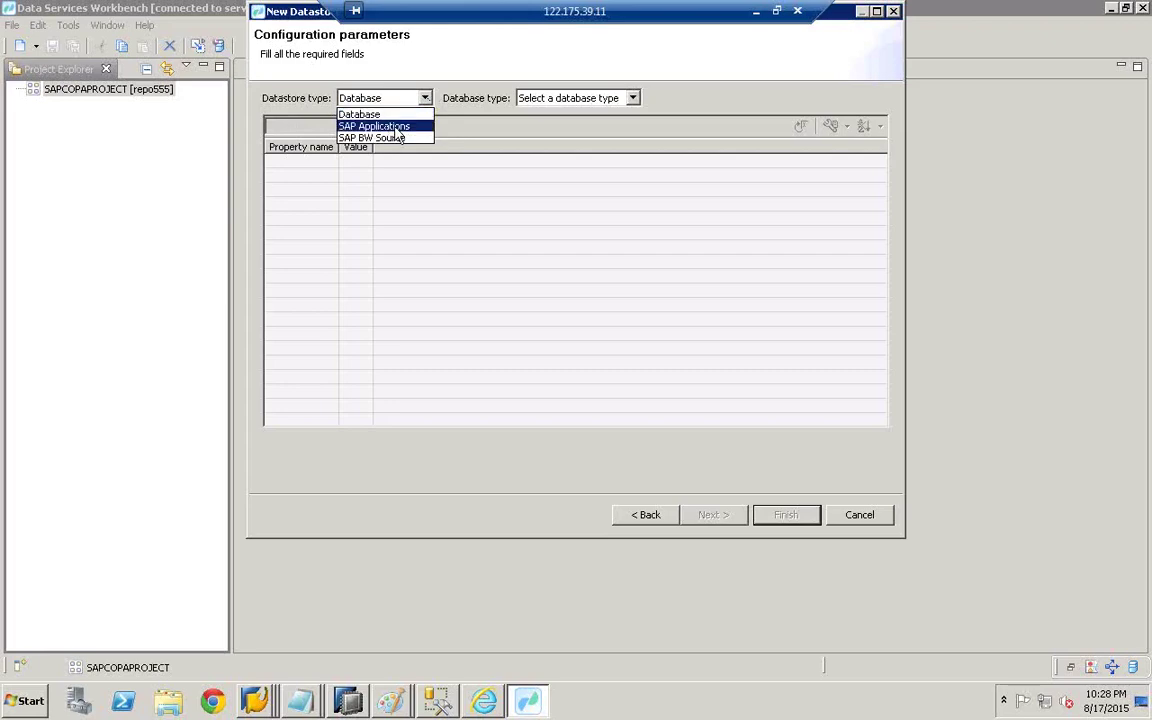
pyautogui.click(395, 128)
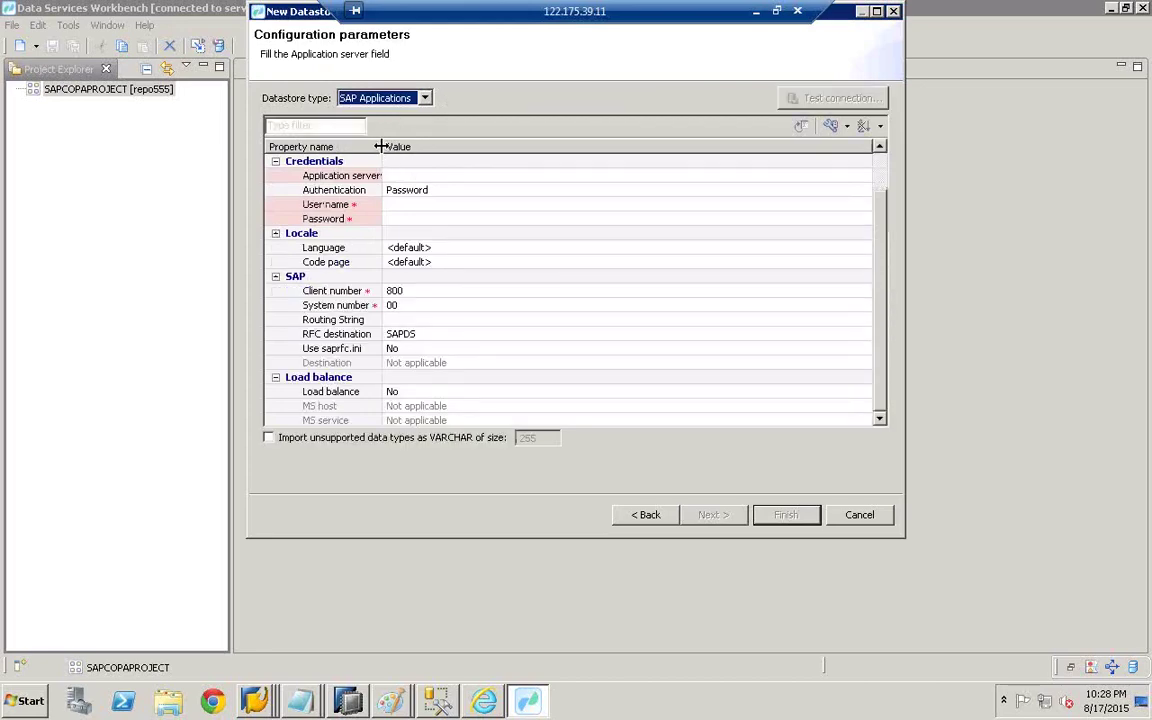
pyautogui.click(407, 178)
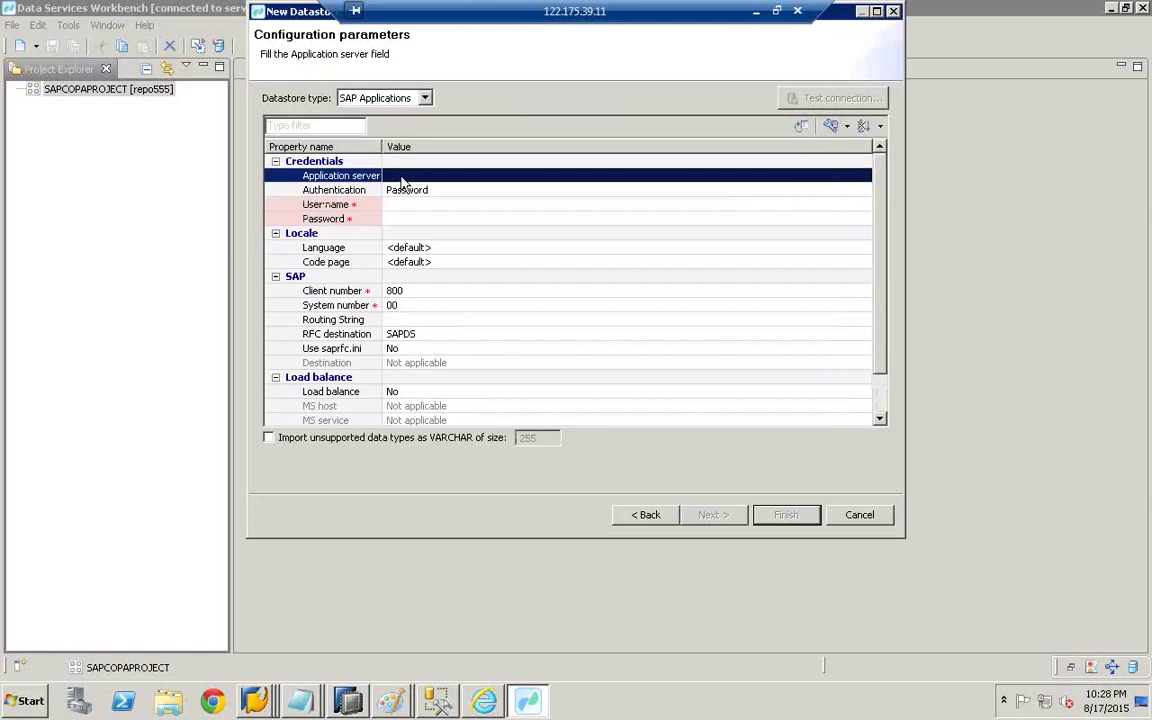
pyautogui.click(398, 177)
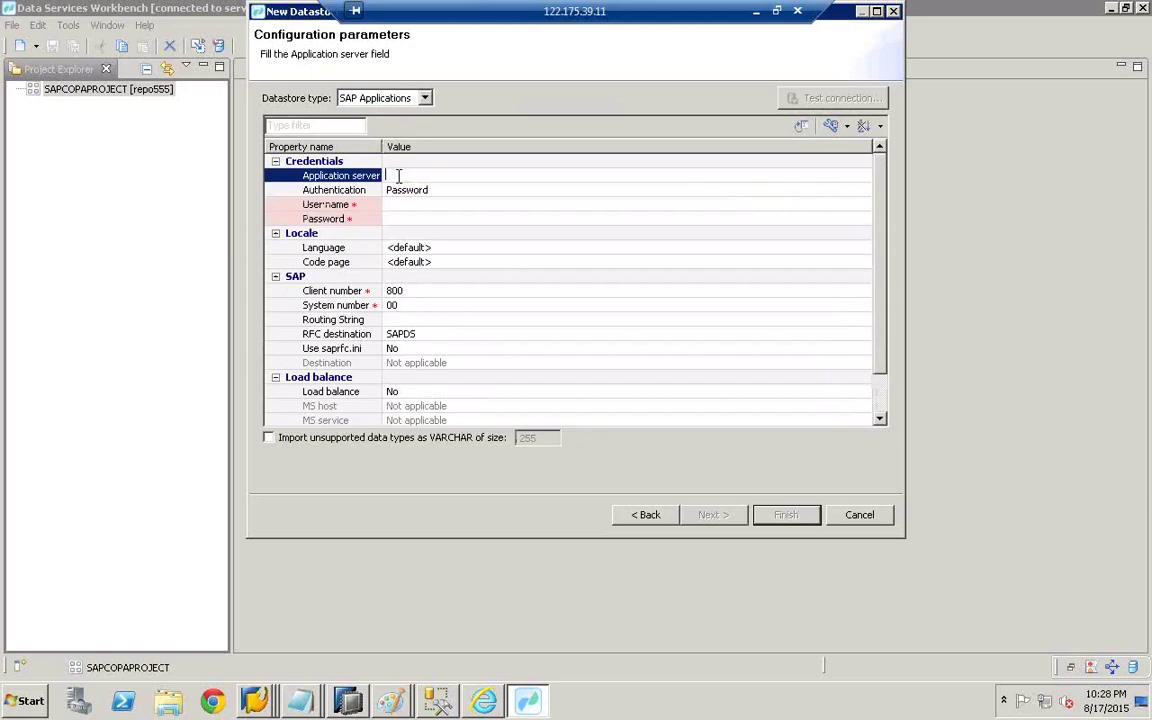
pyautogui.click(254, 700)
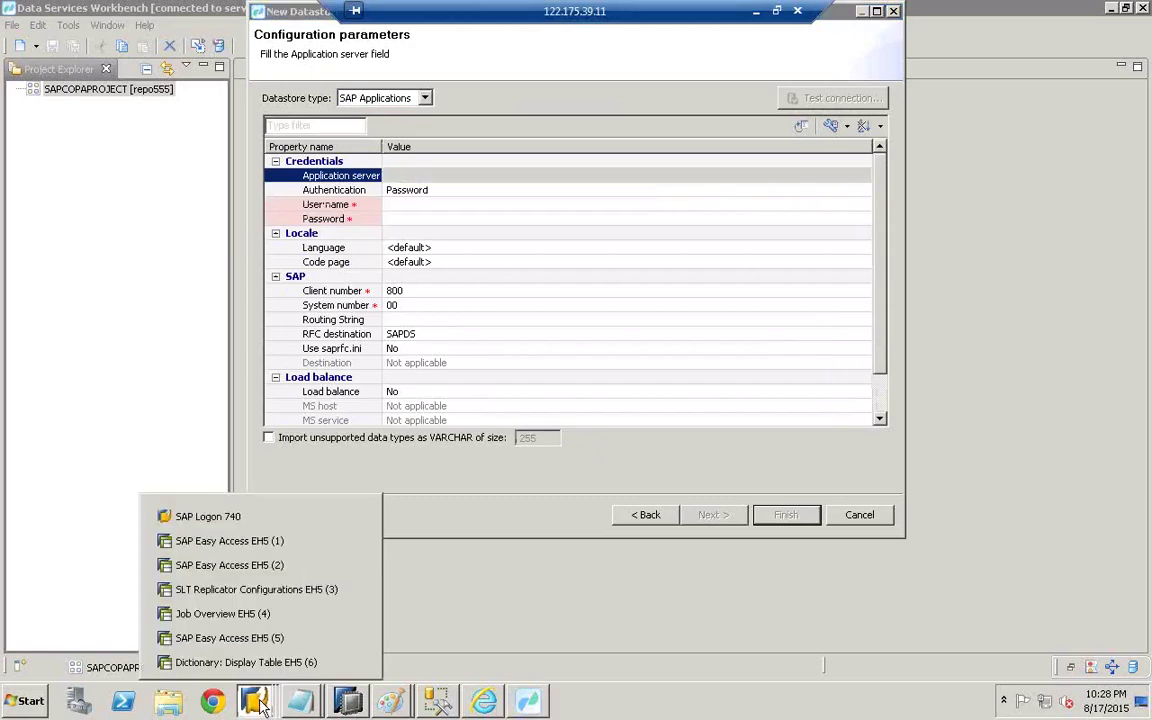
pyautogui.click(231, 520)
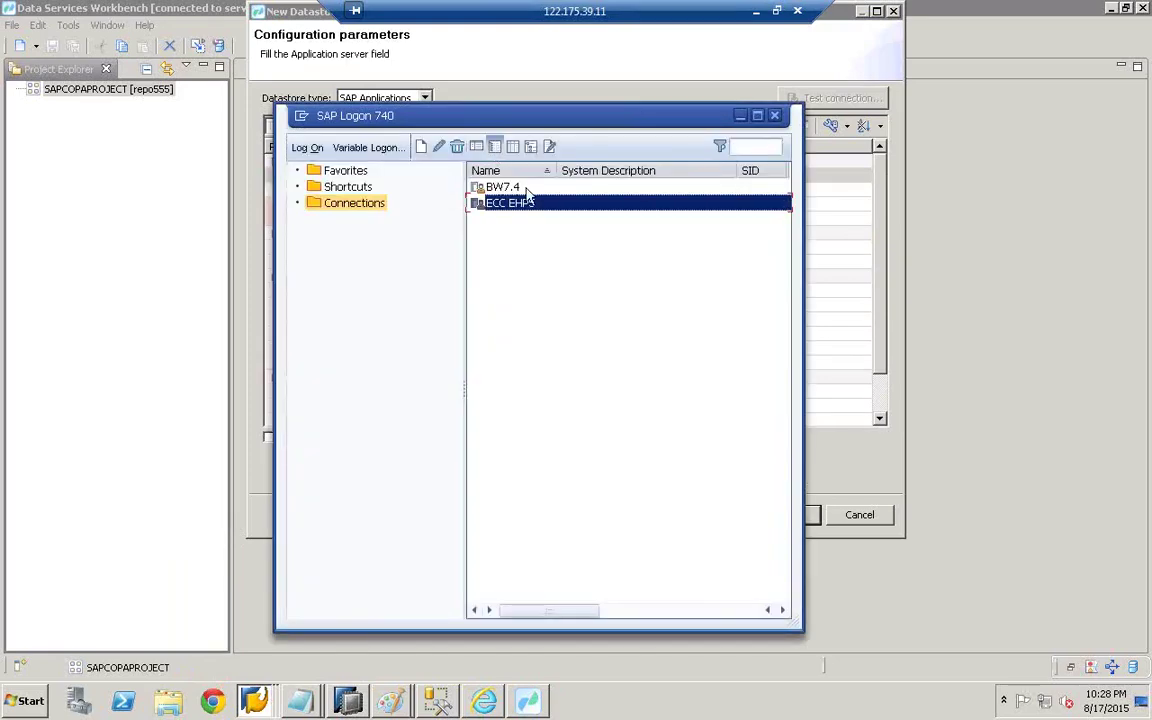
# - Copy the ECC EHP5 connection's application server name eccsrv from its SAP Logon properties
pyautogui.rightClick(511, 207)
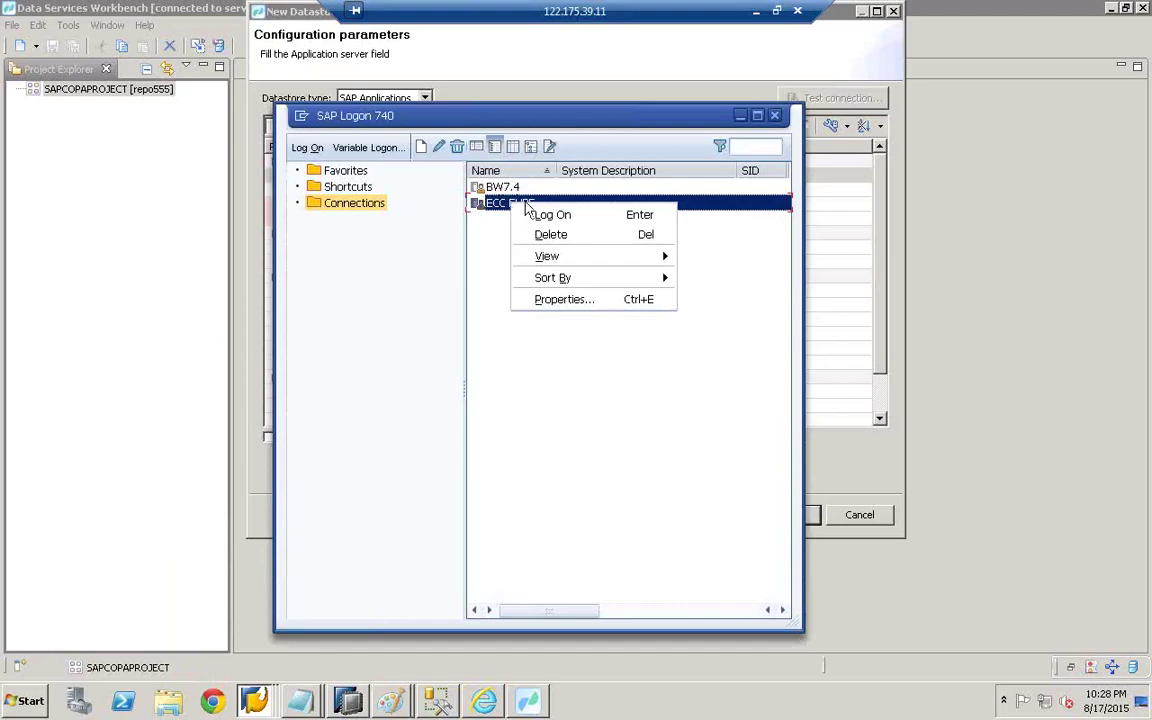
pyautogui.click(563, 300)
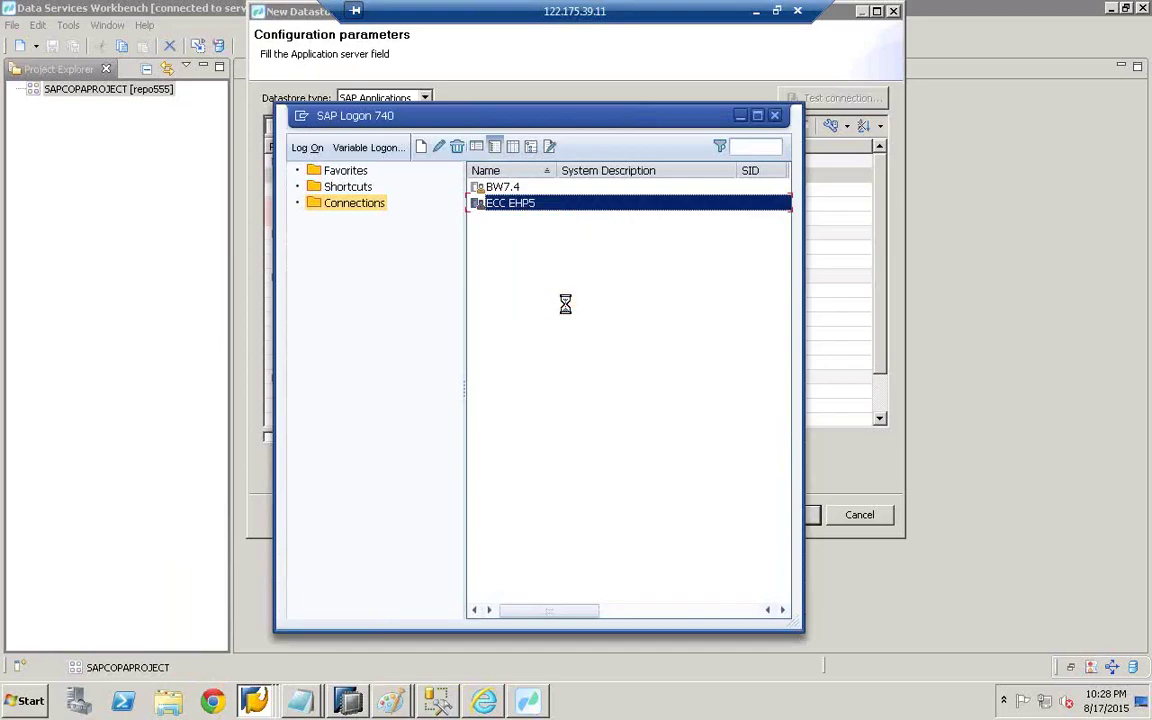
pyautogui.doubleClick(495, 355)
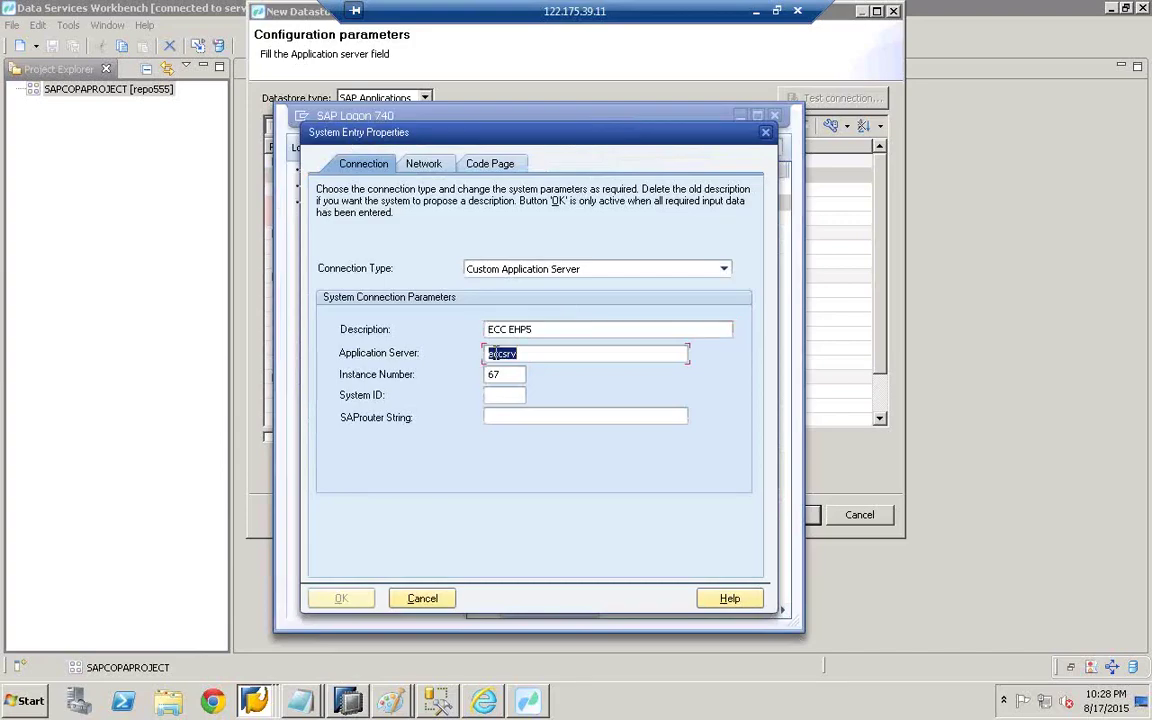
pyautogui.rightClick(495, 353)
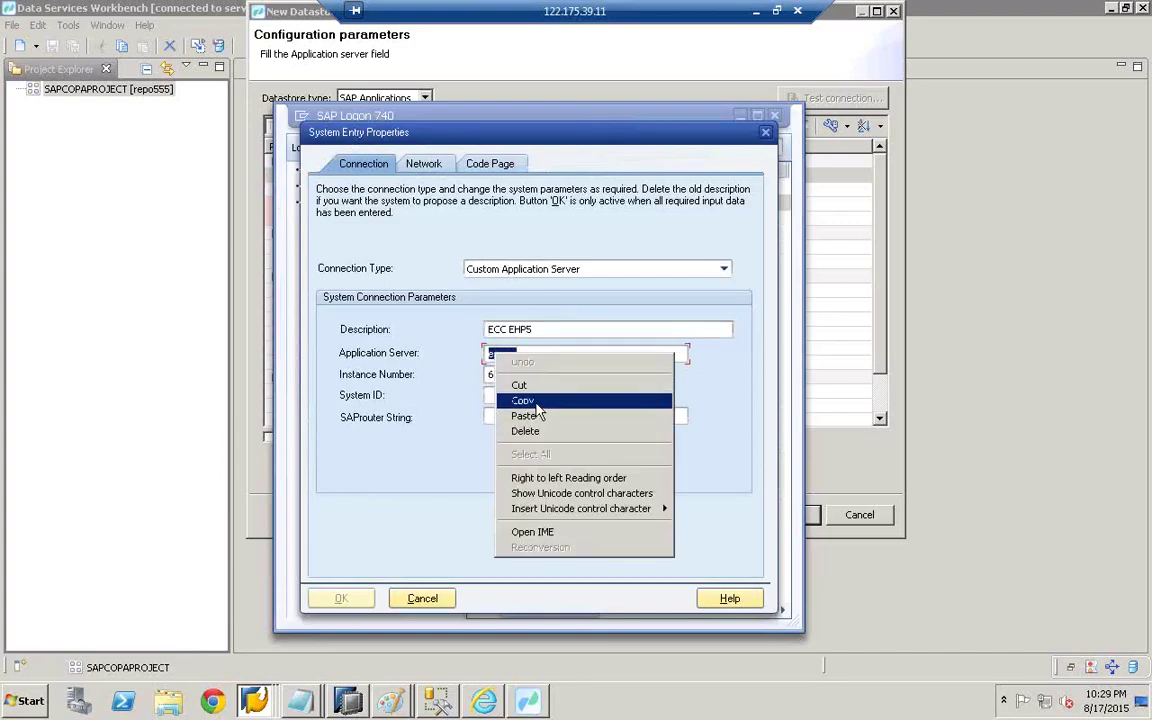
pyautogui.click(527, 399)
pyautogui.click(672, 100)
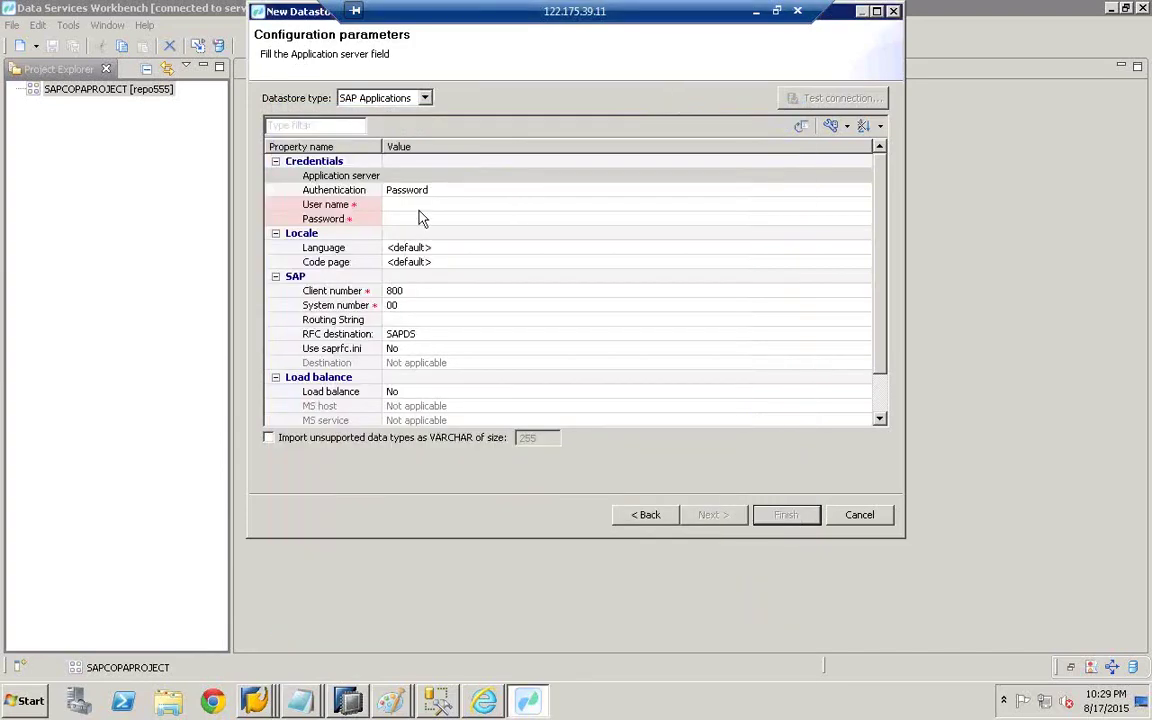
# - Paste eccsrv as the datastore's application server and enter the SAP user name and password
pyautogui.click(411, 177)
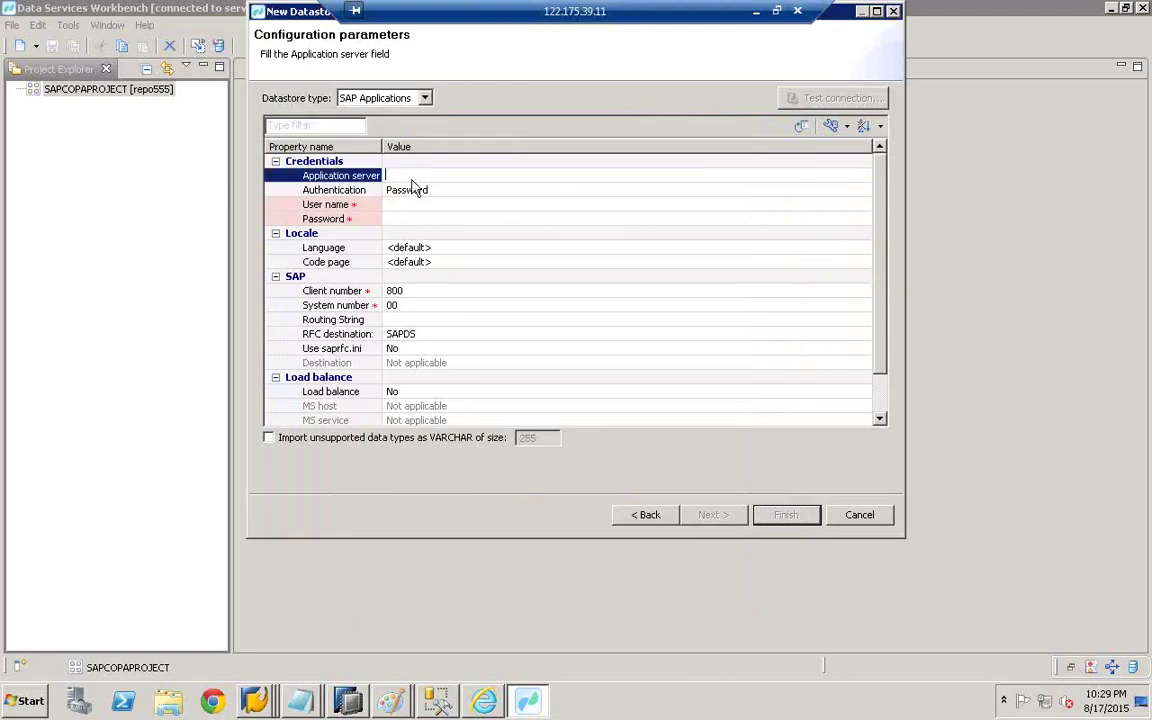
pyautogui.rightClick(386, 176)
pyautogui.click(440, 241)
pyautogui.click(405, 217)
pyautogui.click(407, 206)
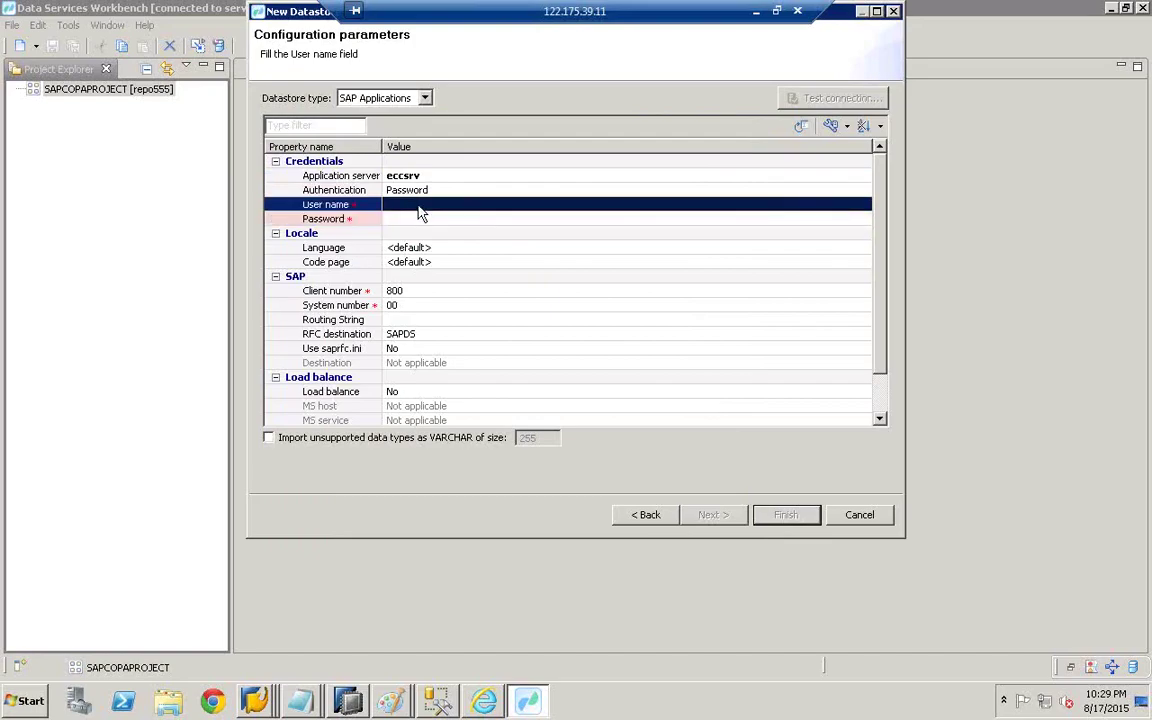
pyautogui.click(418, 207)
pyautogui.write('S')
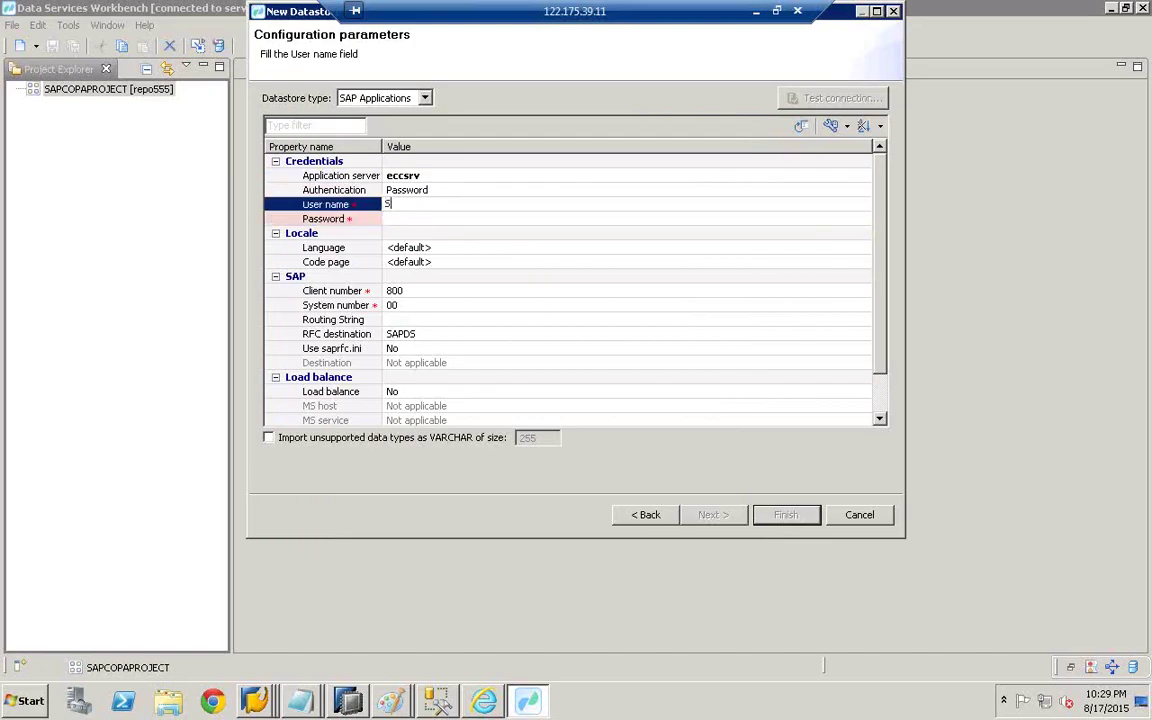
pyautogui.write('URYA')
pyautogui.click(404, 219)
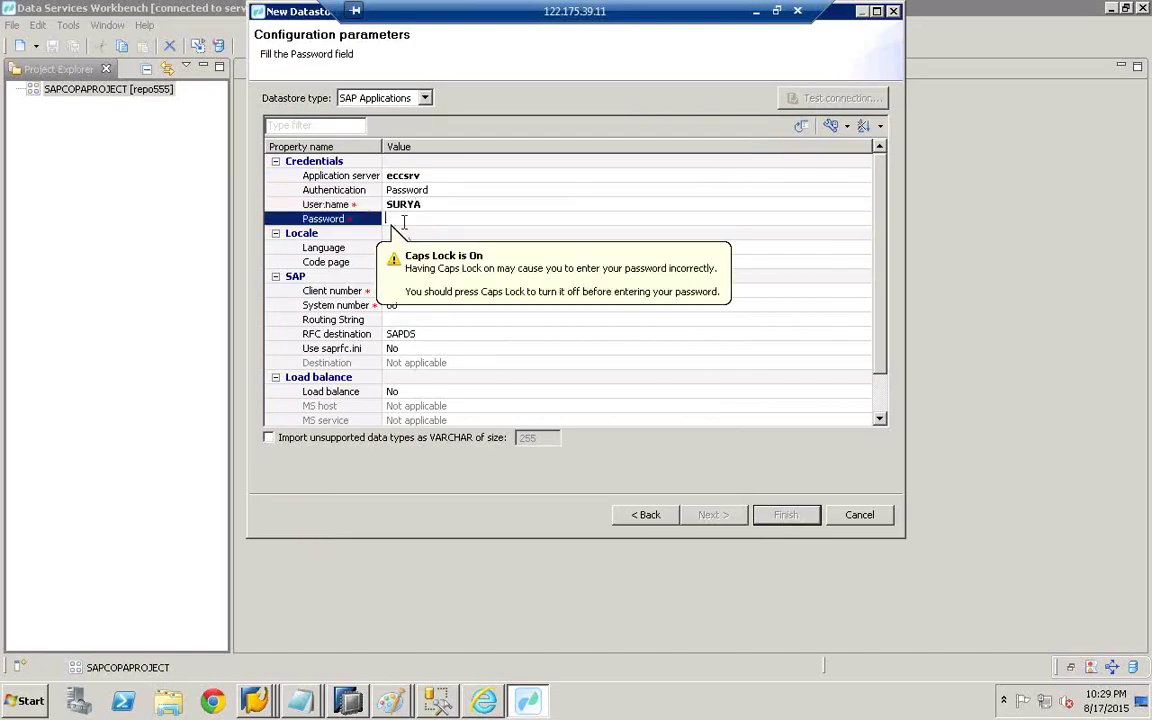
pyautogui.write('s')
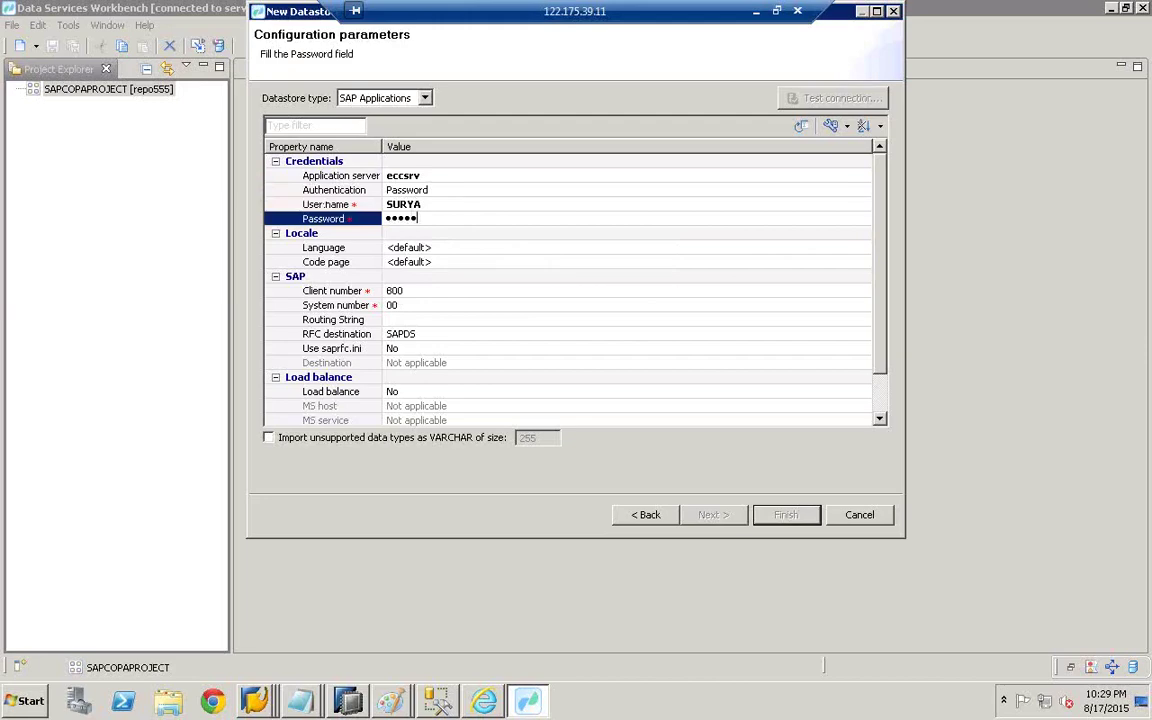
pyautogui.write('••••••')
pyautogui.click(400, 262)
pyautogui.click(388, 290)
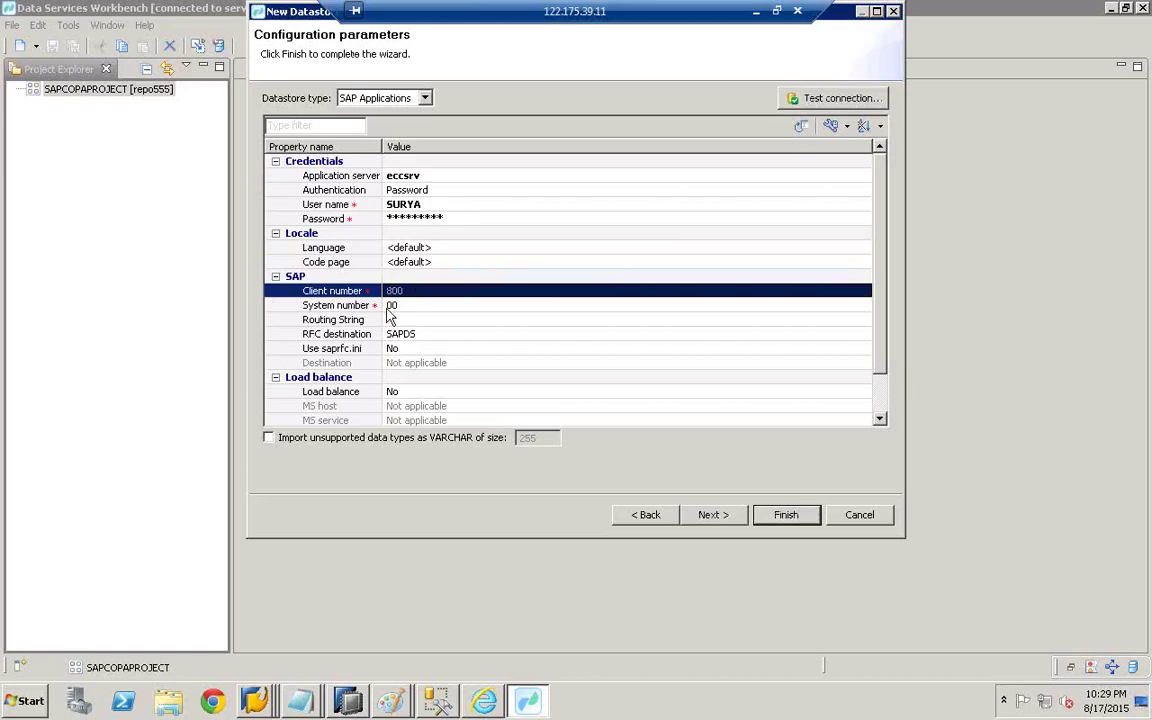
# - Bring the SAP Logon ECC EHP5 properties back up
pyautogui.click(231, 712)
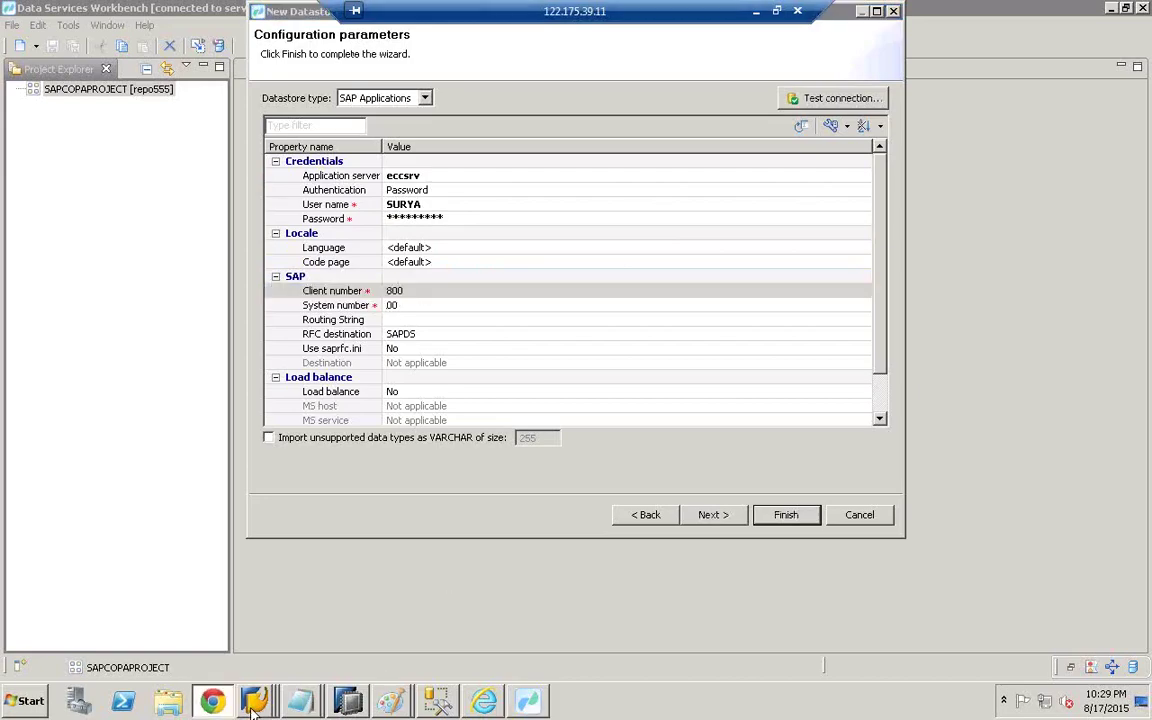
pyautogui.rightClick(253, 706)
pyautogui.click(265, 442)
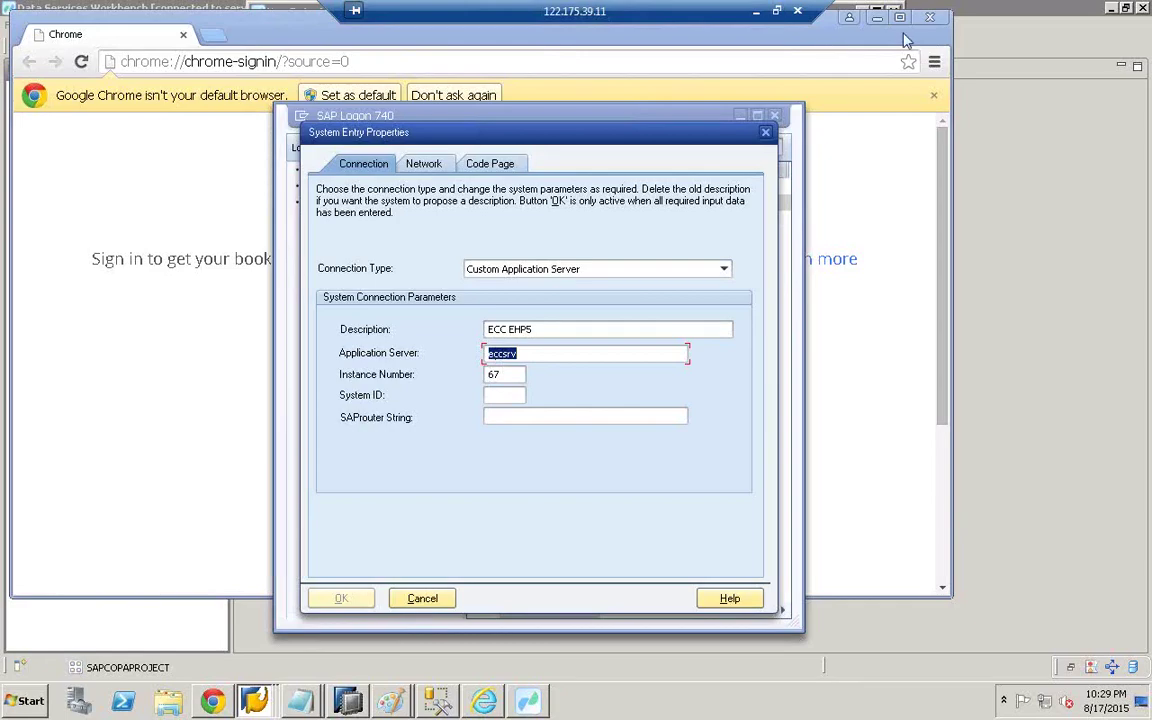
# - Clear away Chrome and SAP Logon, and set the datastore system number to 67
pyautogui.click(876, 17)
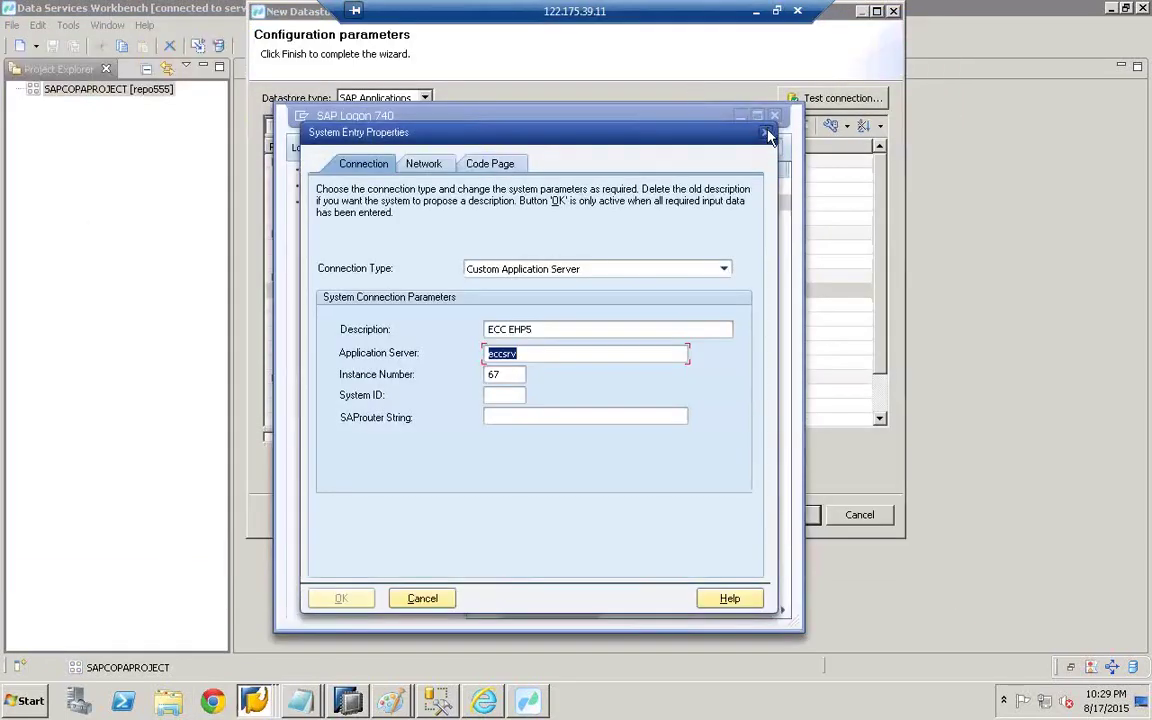
pyautogui.click(765, 131)
pyautogui.click(740, 115)
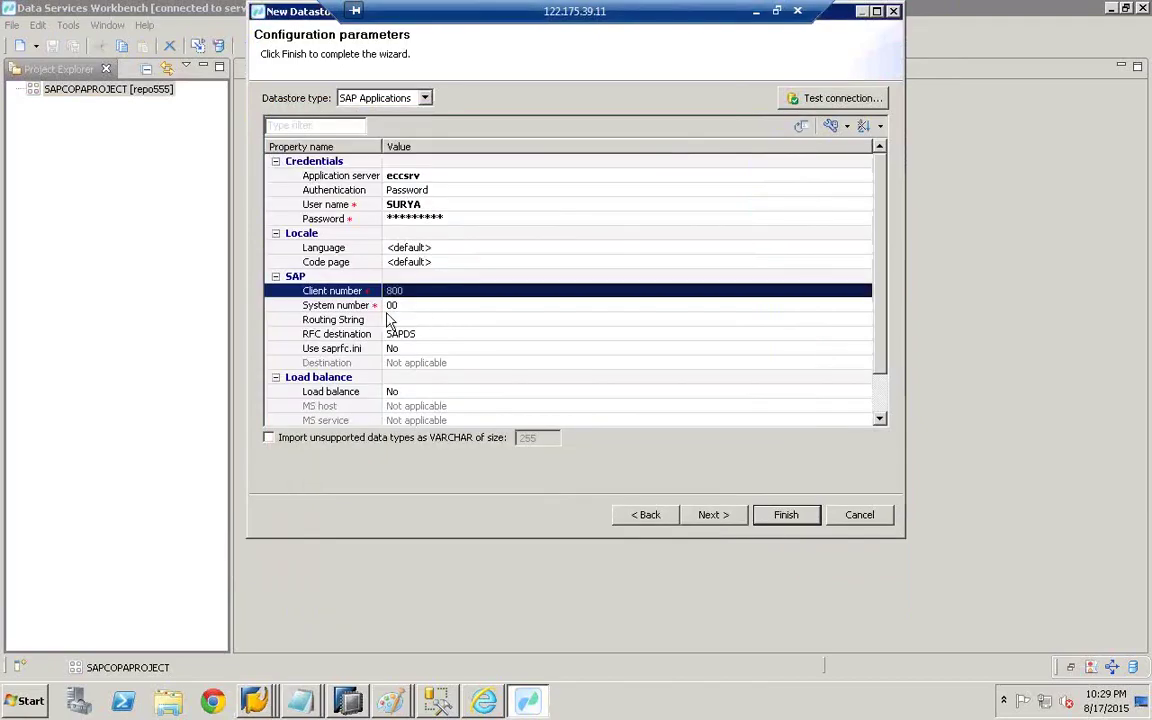
pyautogui.click(452, 303)
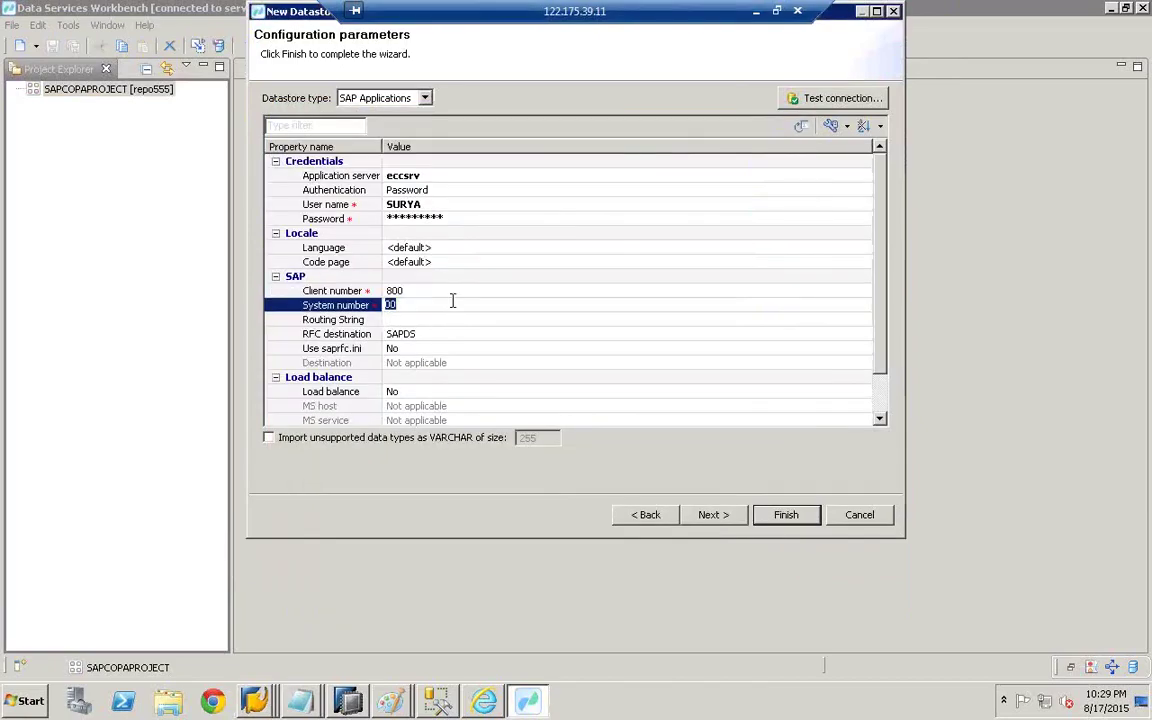
pyautogui.write('67')
pyautogui.click(500, 333)
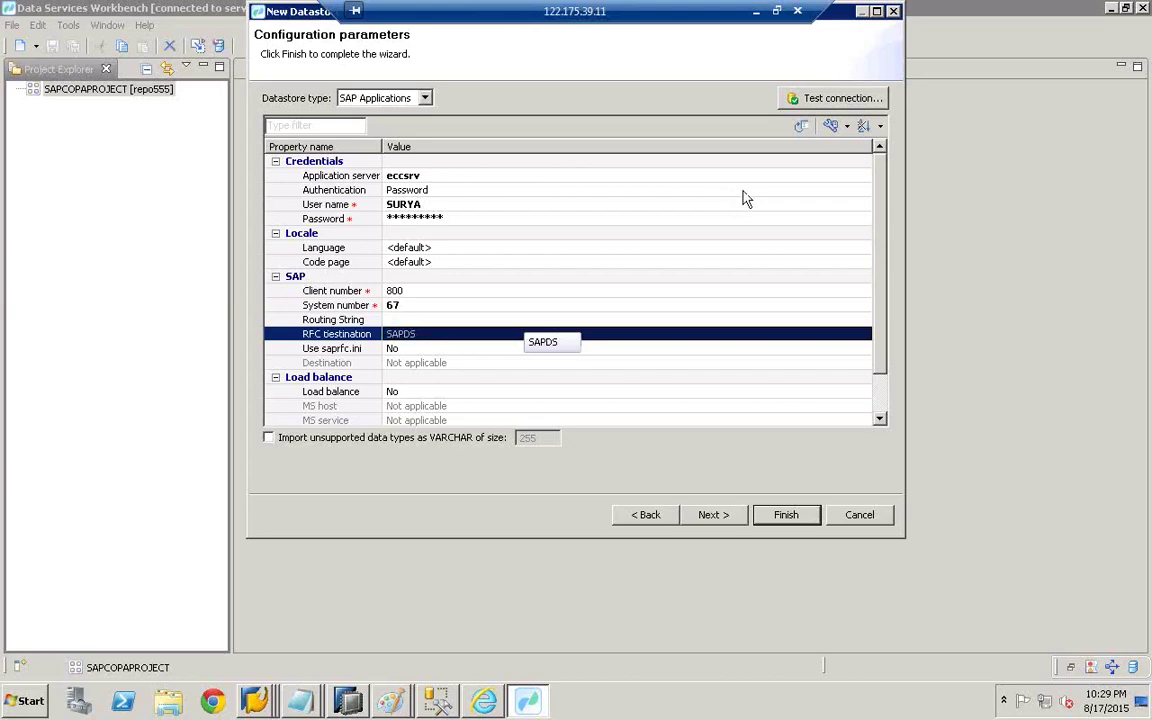
# - Pass the ECC connection test, finish the datastore, and select it under SAPCOPAPROJECT
pyautogui.click(818, 104)
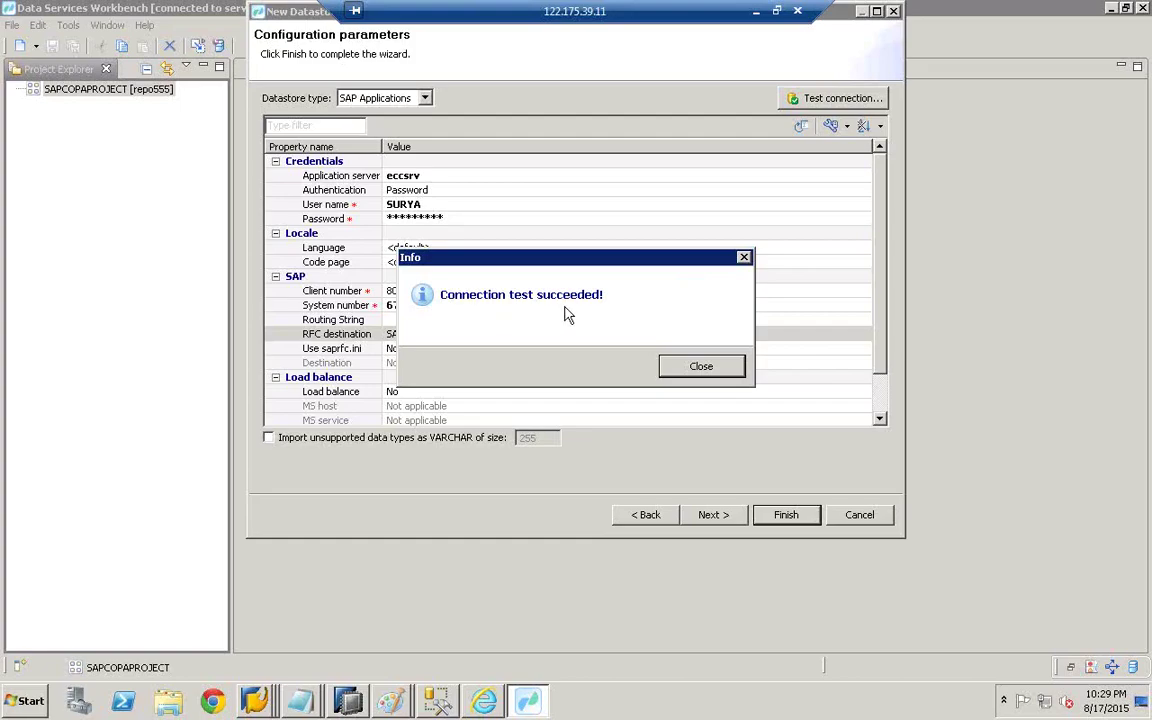
pyautogui.click(715, 366)
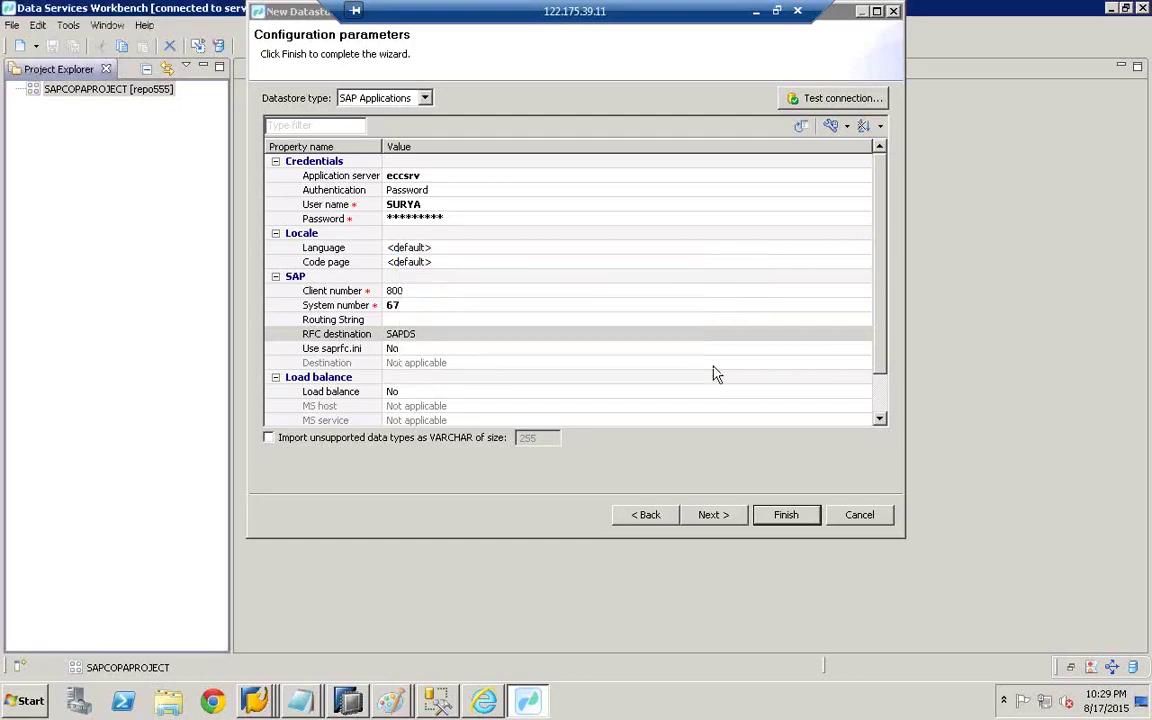
pyautogui.click(797, 517)
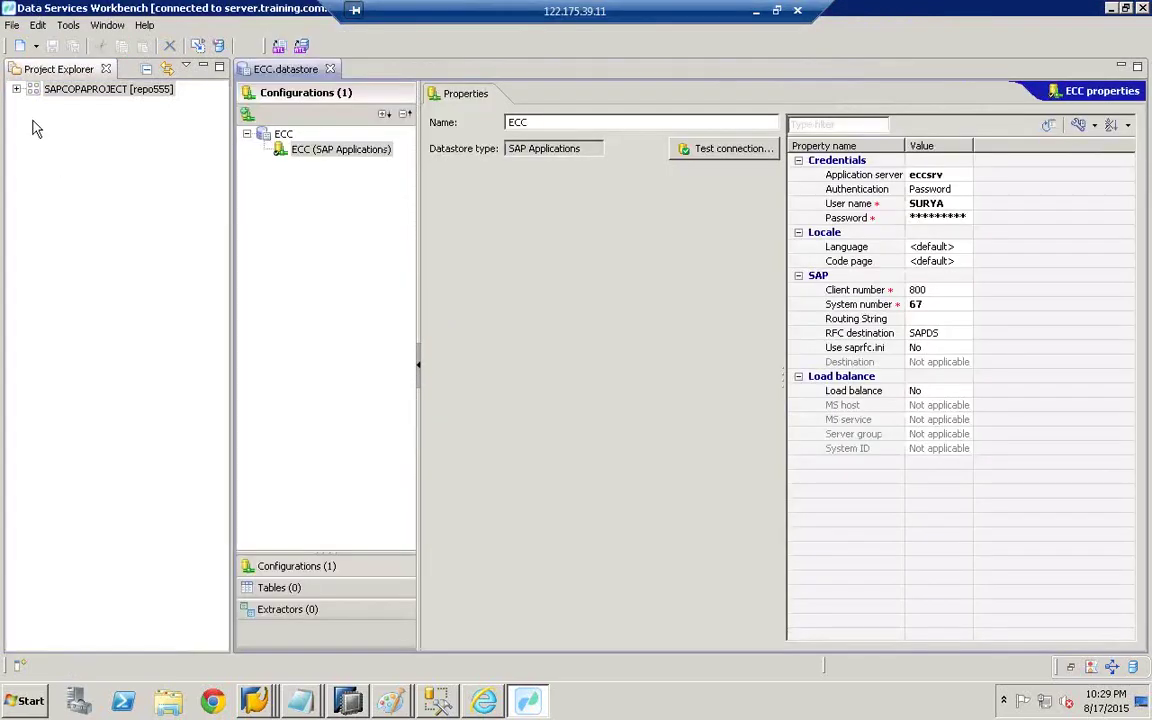
pyautogui.click(17, 90)
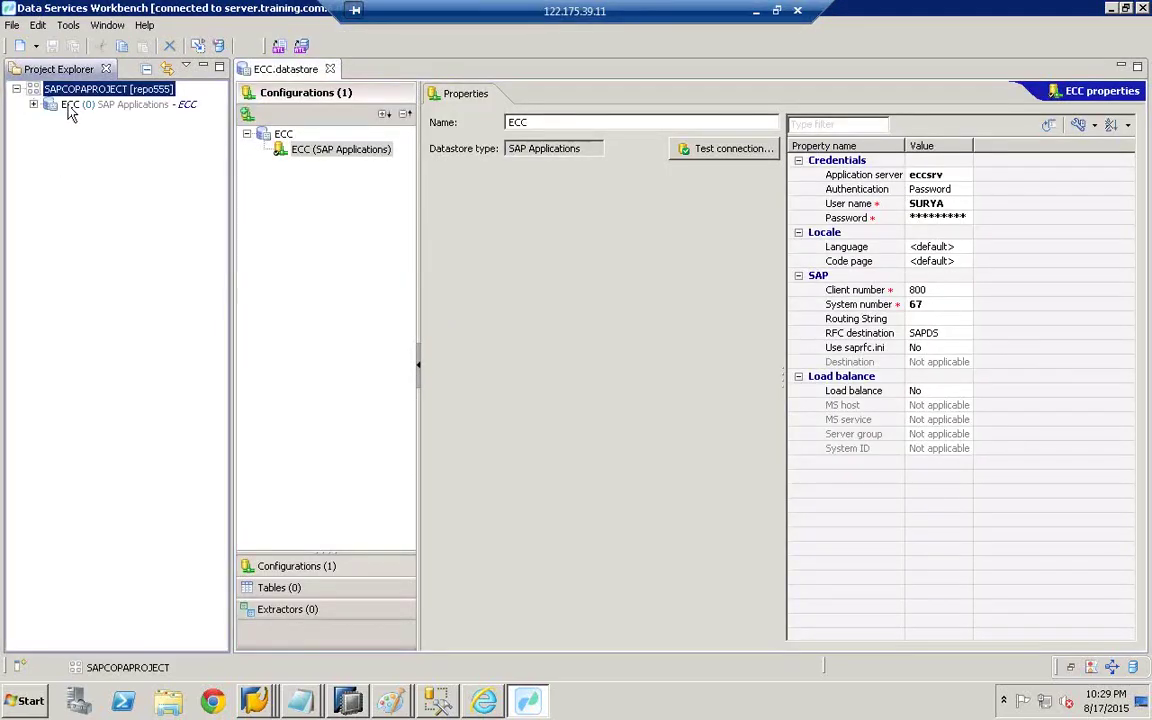
pyautogui.click(100, 105)
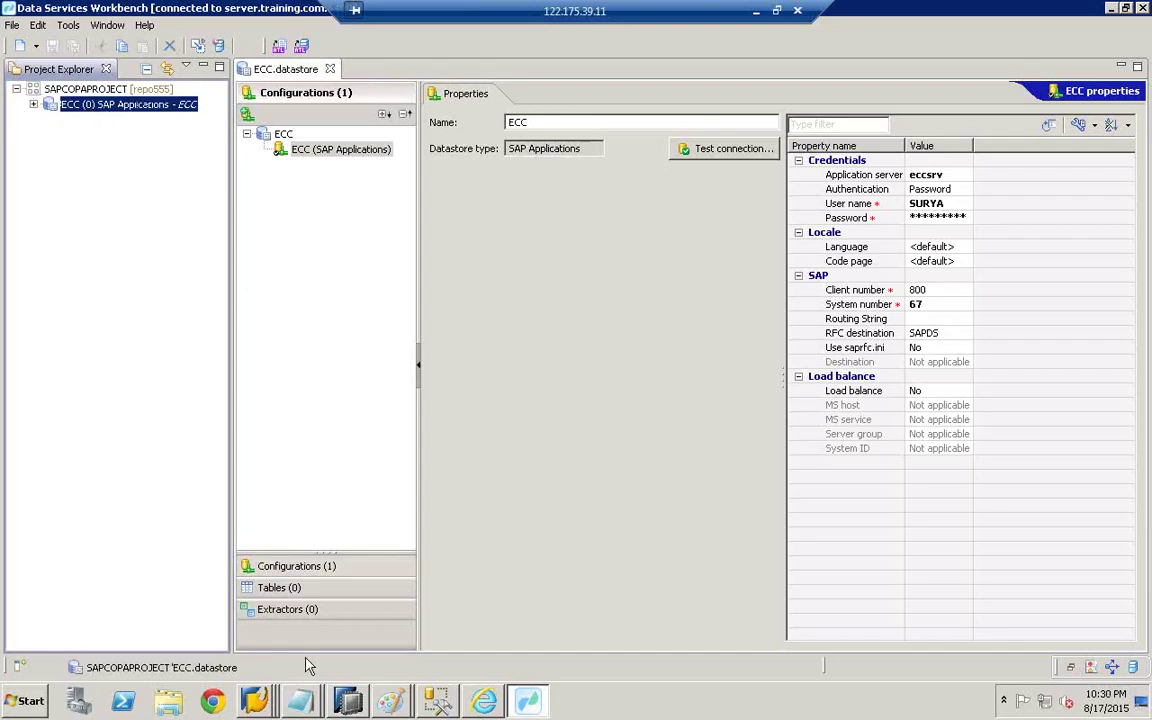
pyautogui.click(398, 708)
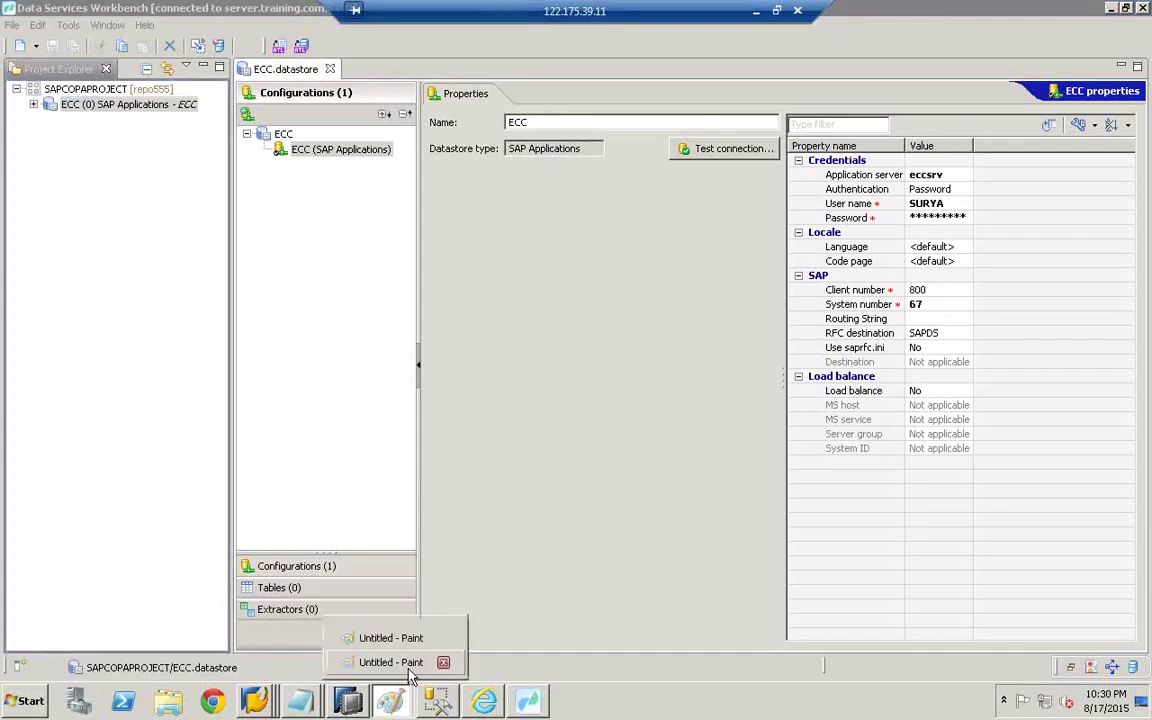
# - In the Paint diagram, label the left circle 'ecc' and write 'hana' below the right circle
pyautogui.click(405, 662)
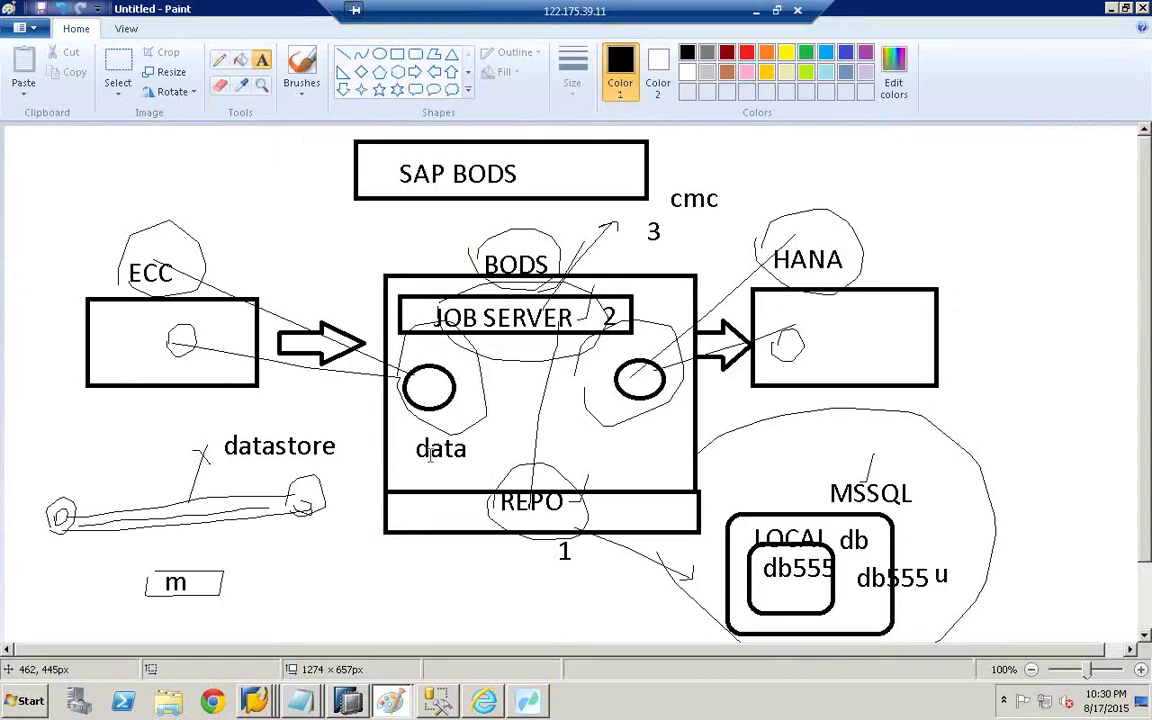
pyautogui.click(424, 389)
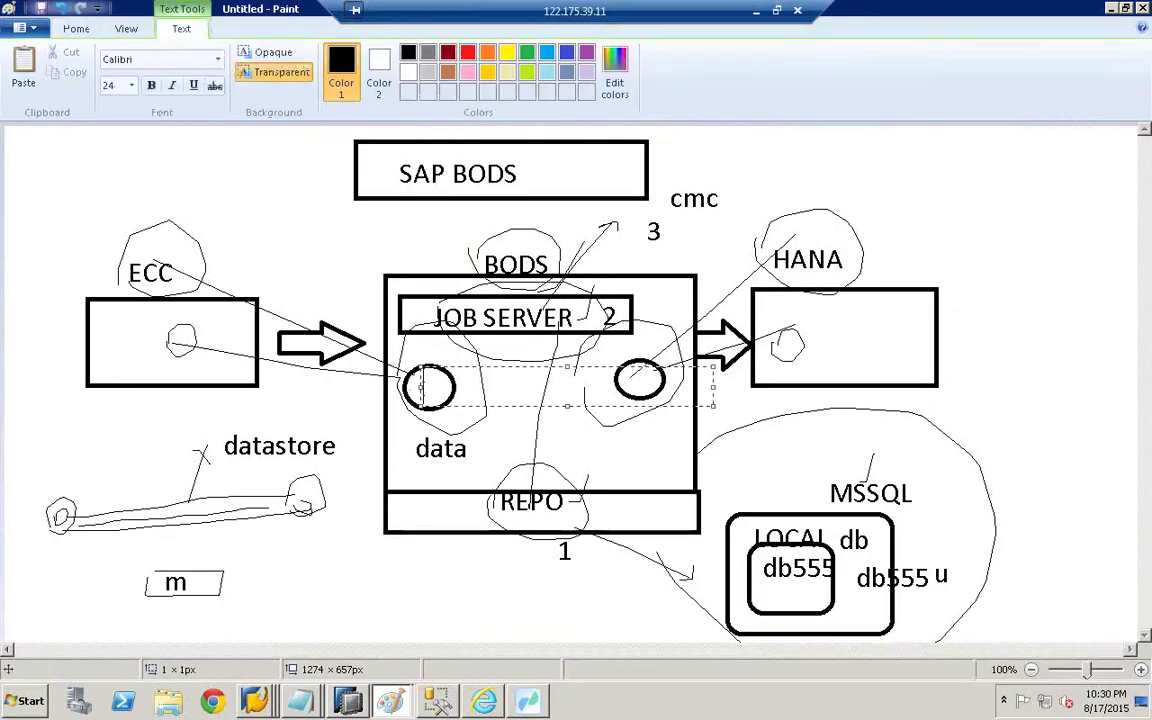
pyautogui.write('ecc')
pyautogui.click(460, 430)
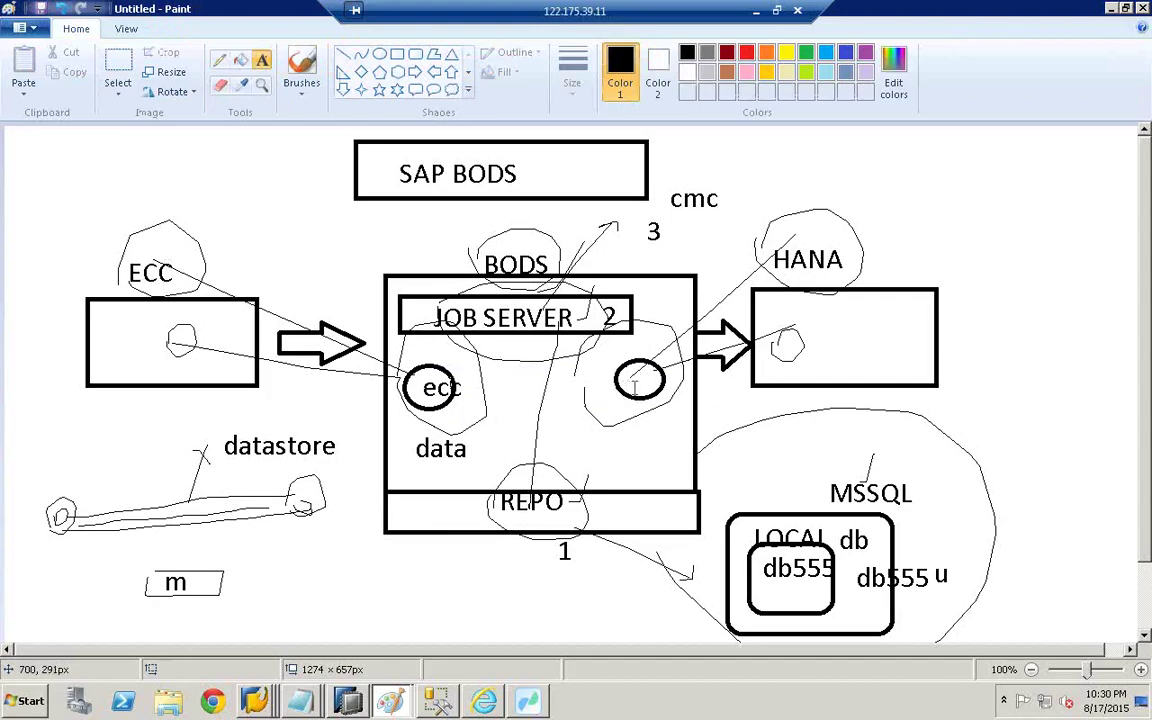
pyautogui.click(627, 403)
pyautogui.write('h')
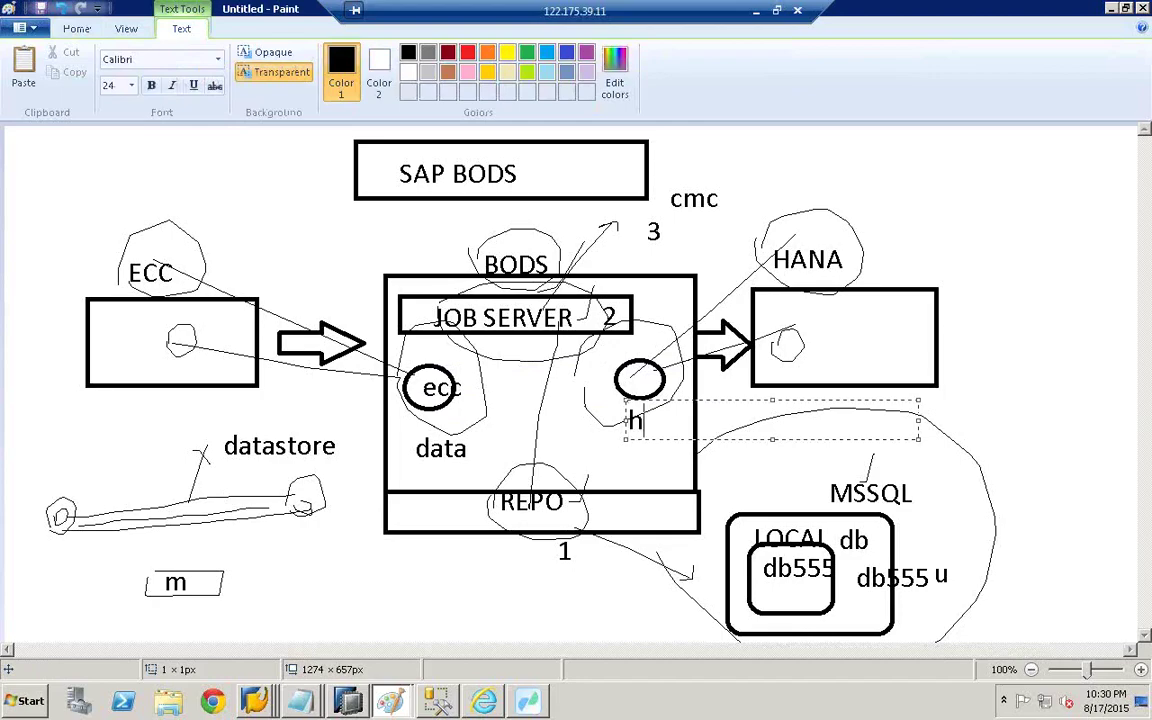
pyautogui.write('ana')
pyautogui.click(651, 428)
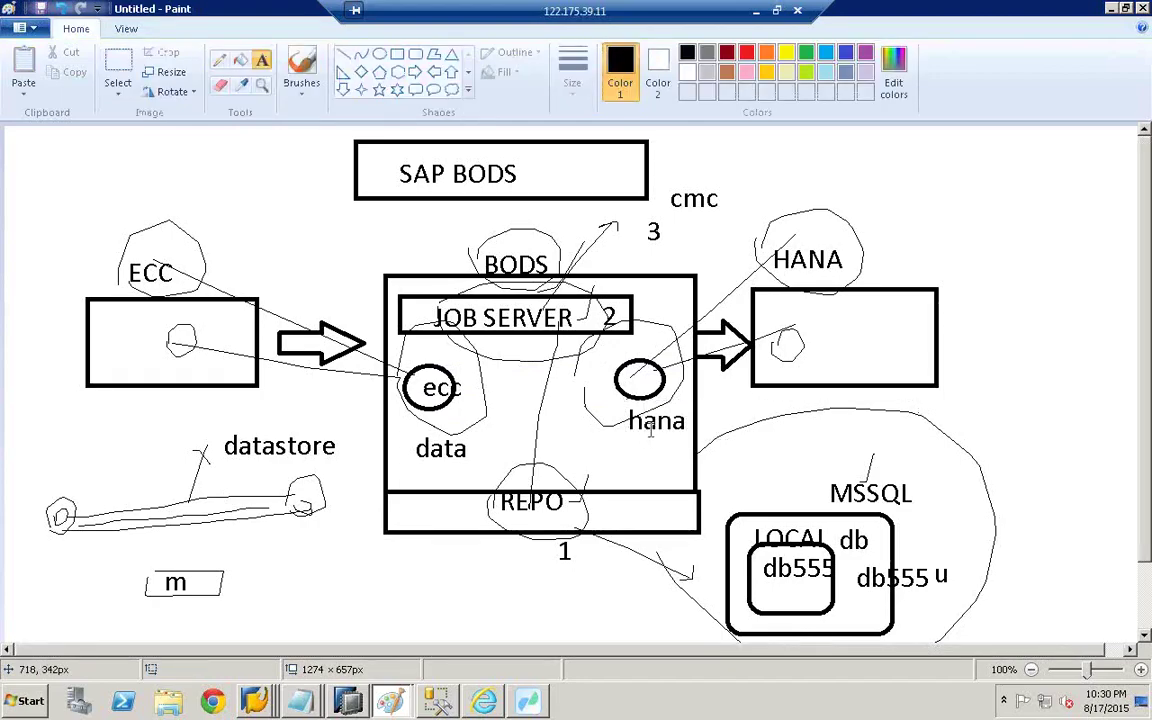
# - Create a new datastore named 'hana' in SAPCOPAPROJECT and advance to its configuration parameters
pyautogui.click(528, 700)
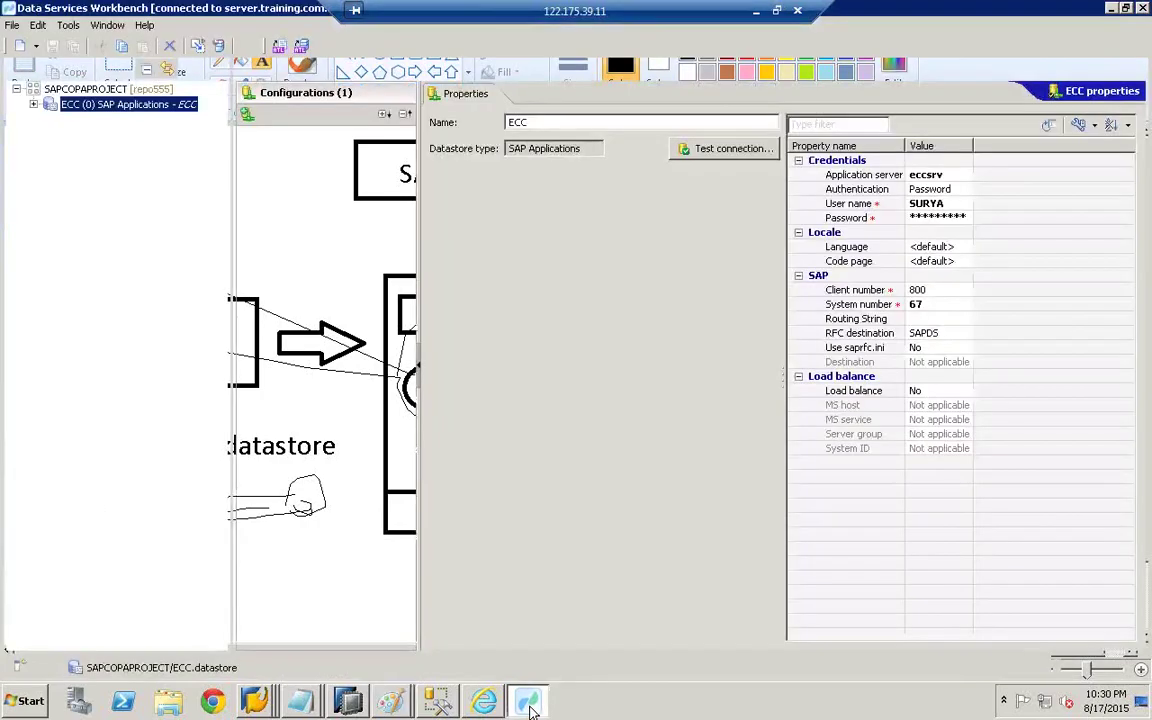
pyautogui.click(83, 90)
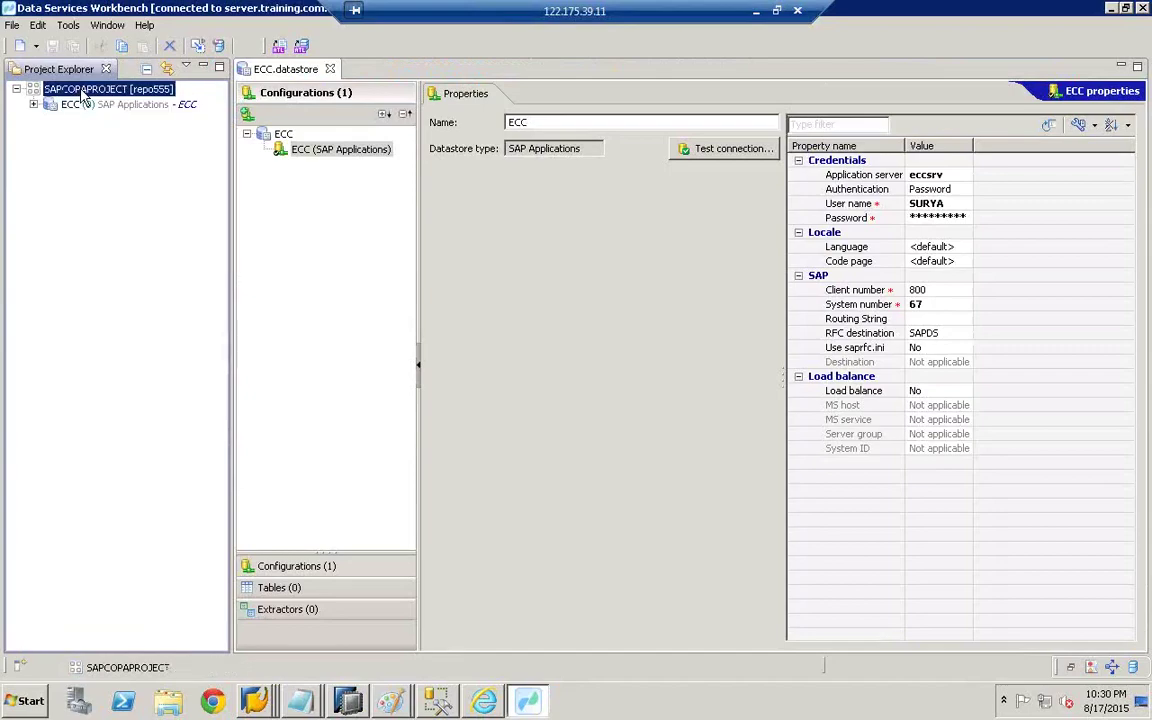
pyautogui.rightClick(83, 90)
pyautogui.moveTo(165, 97)
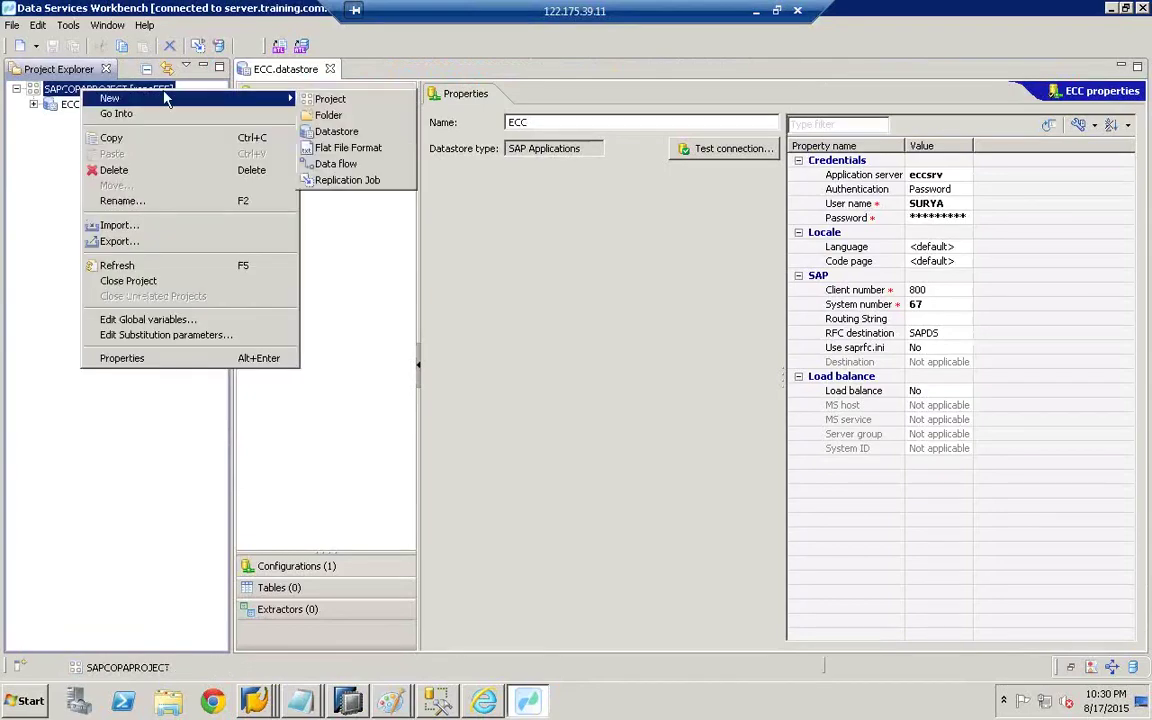
pyautogui.click(336, 132)
pyautogui.write('he')
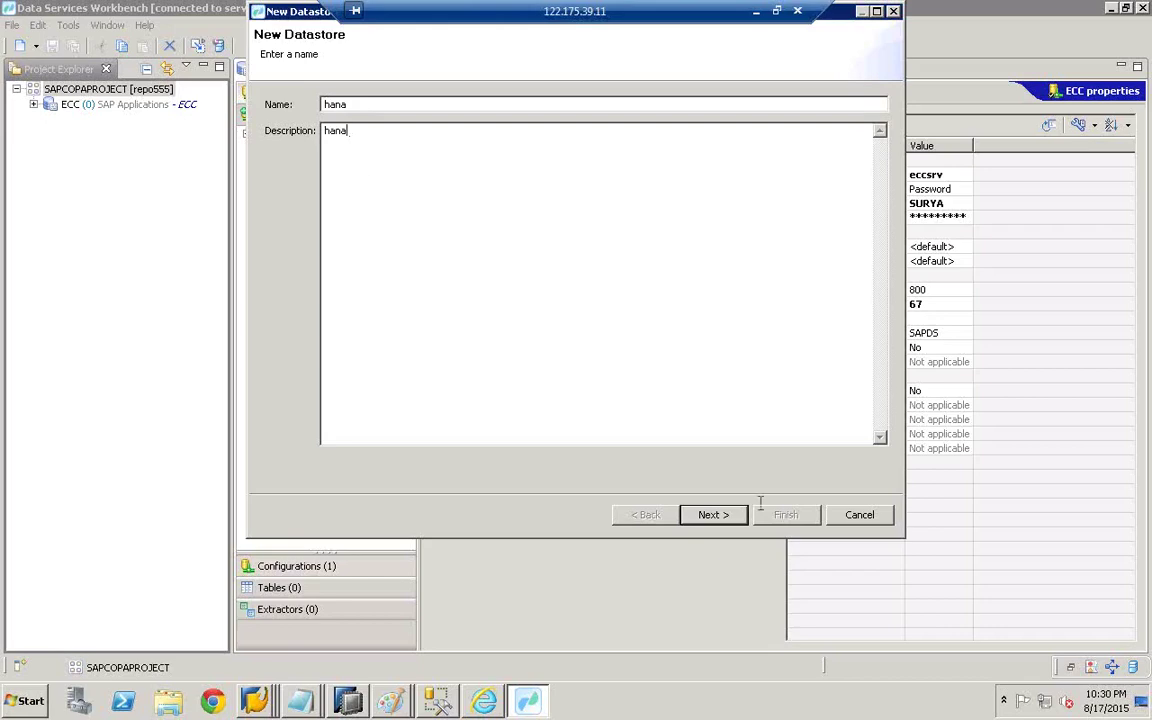
pyautogui.click(710, 515)
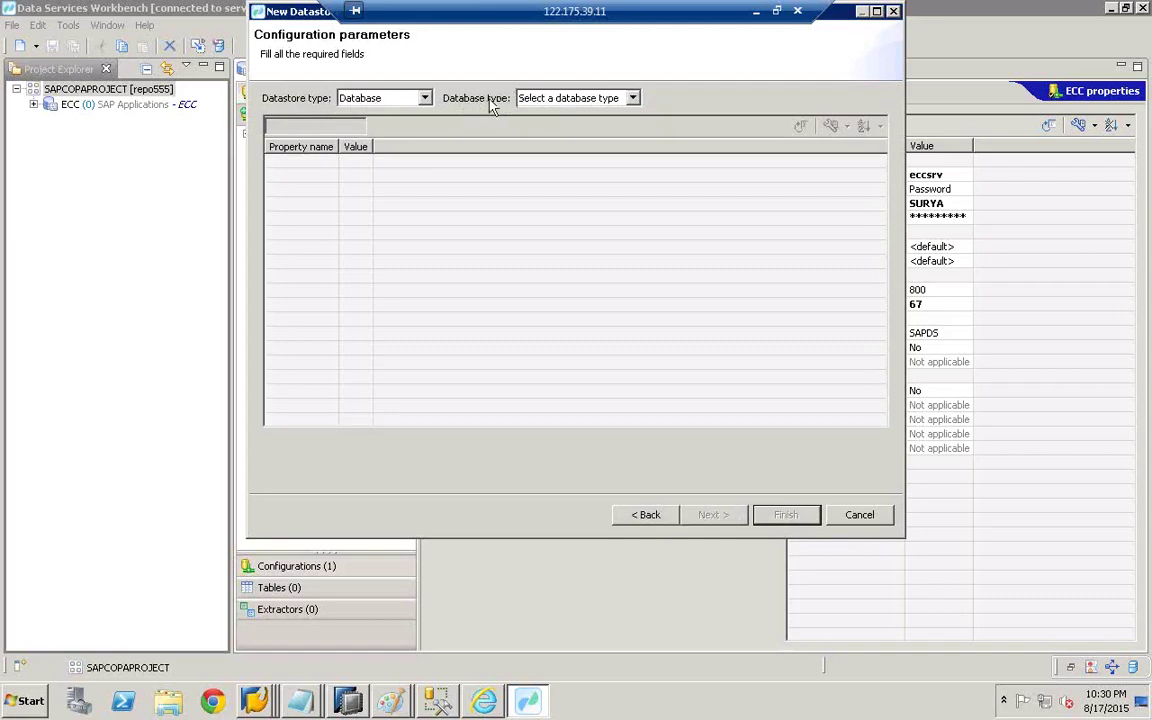
# - Set the database type to SAP HANA and turn off the ODBC data source
pyautogui.click(633, 98)
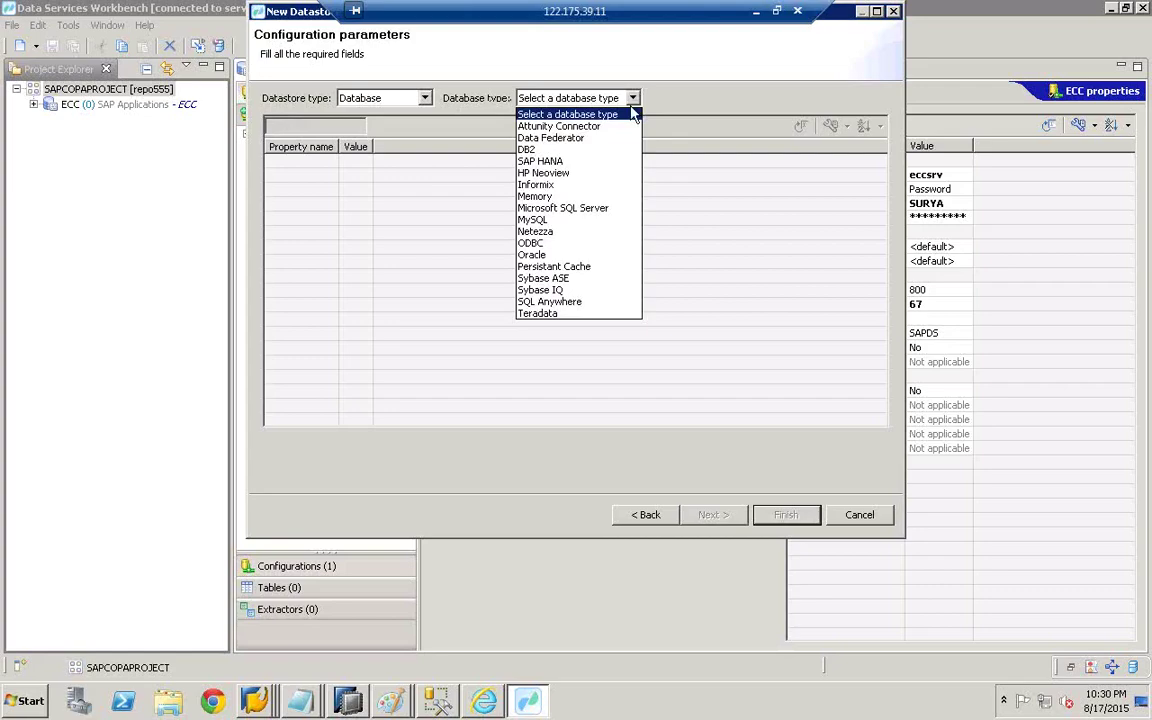
pyautogui.click(557, 163)
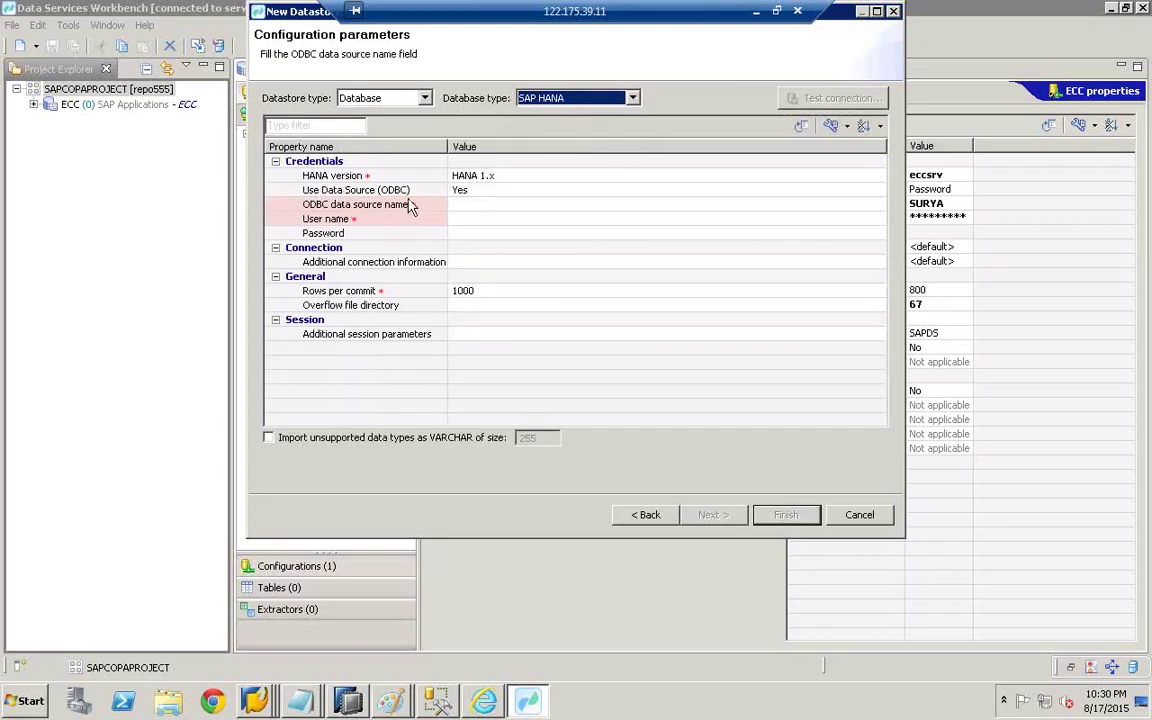
pyautogui.click(462, 191)
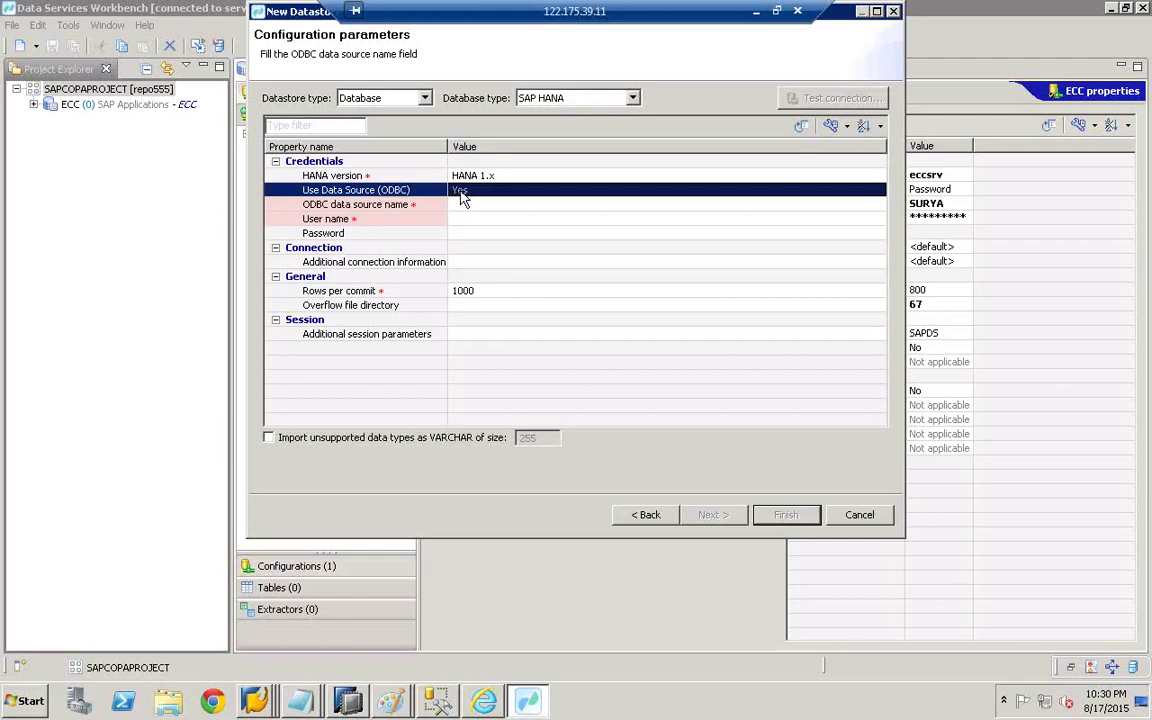
pyautogui.click(461, 192)
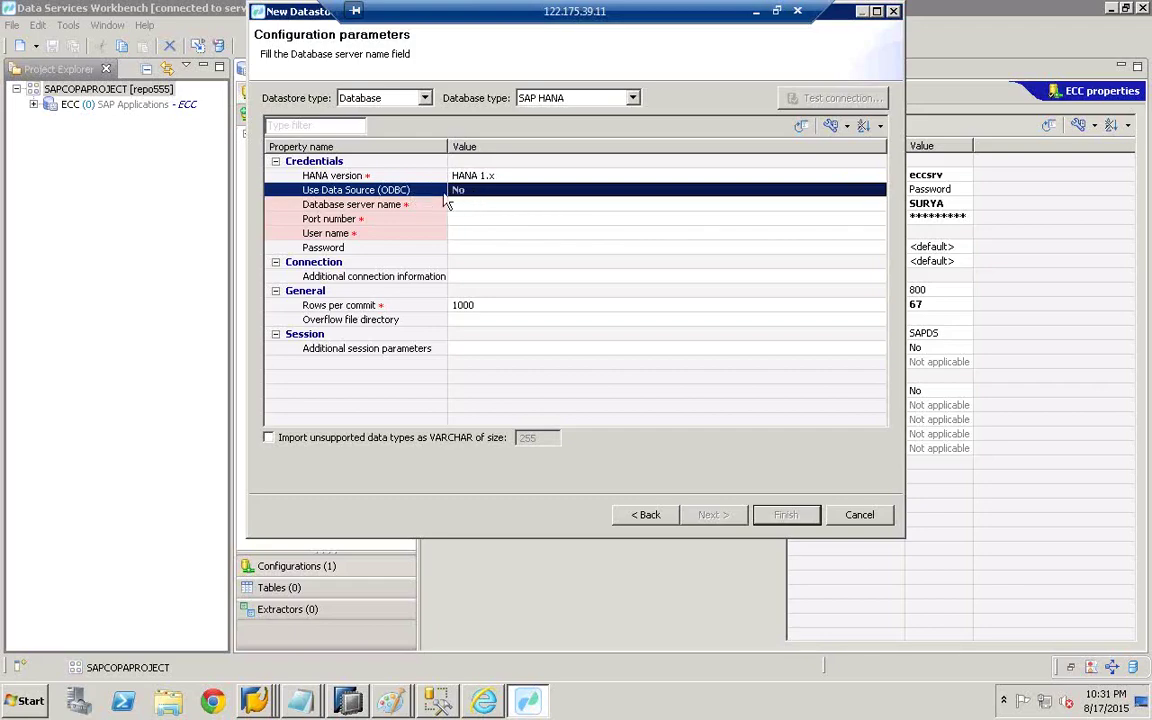
# - Enter server hanaserver, port 30715 and user name hanauser for the connection
pyautogui.click(465, 207)
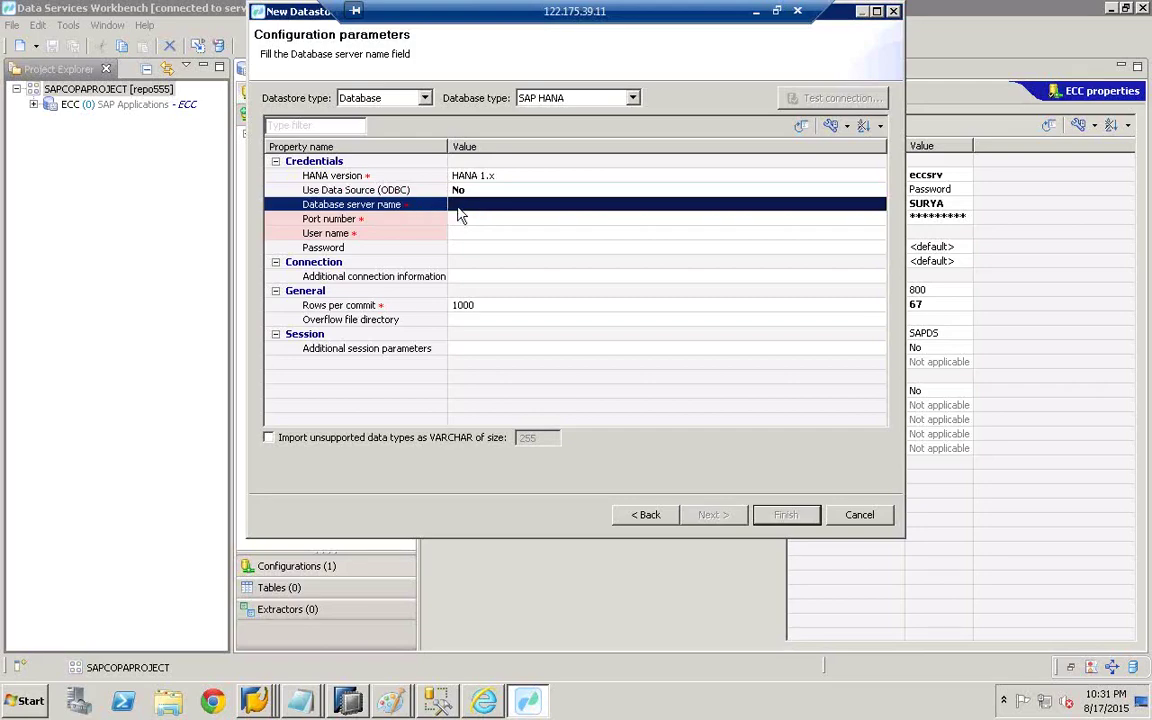
pyautogui.click(459, 205)
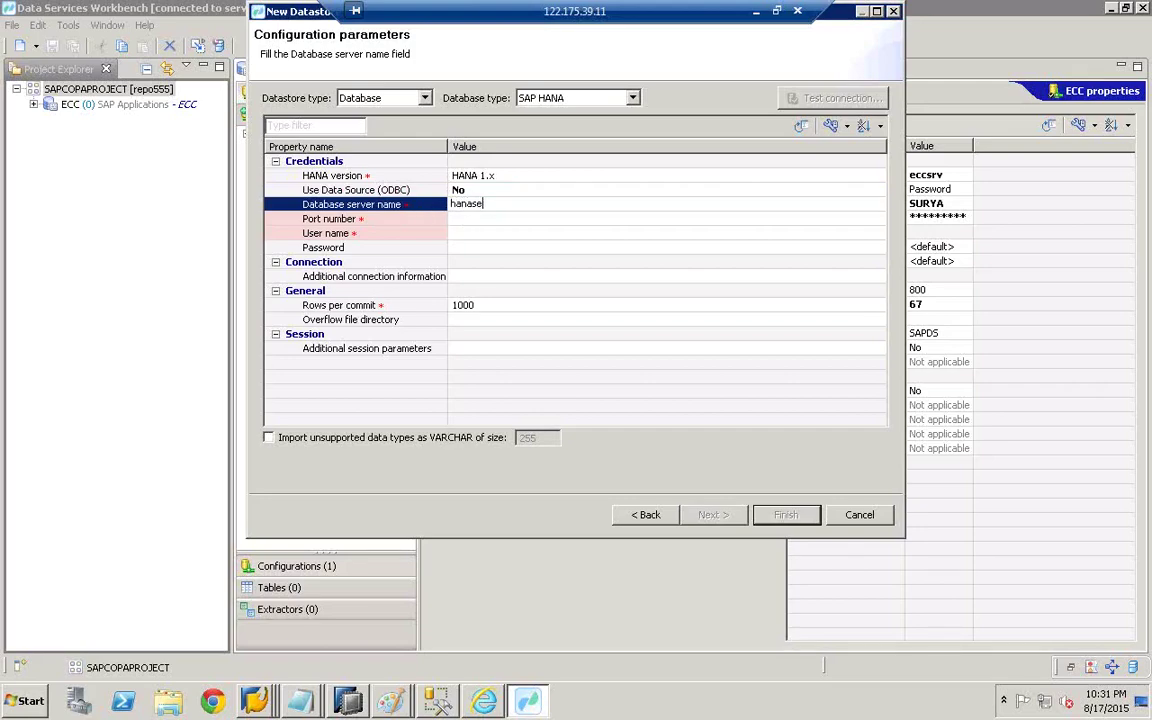
pyautogui.write('hanaserver')
pyautogui.click(480, 220)
pyautogui.write('30')
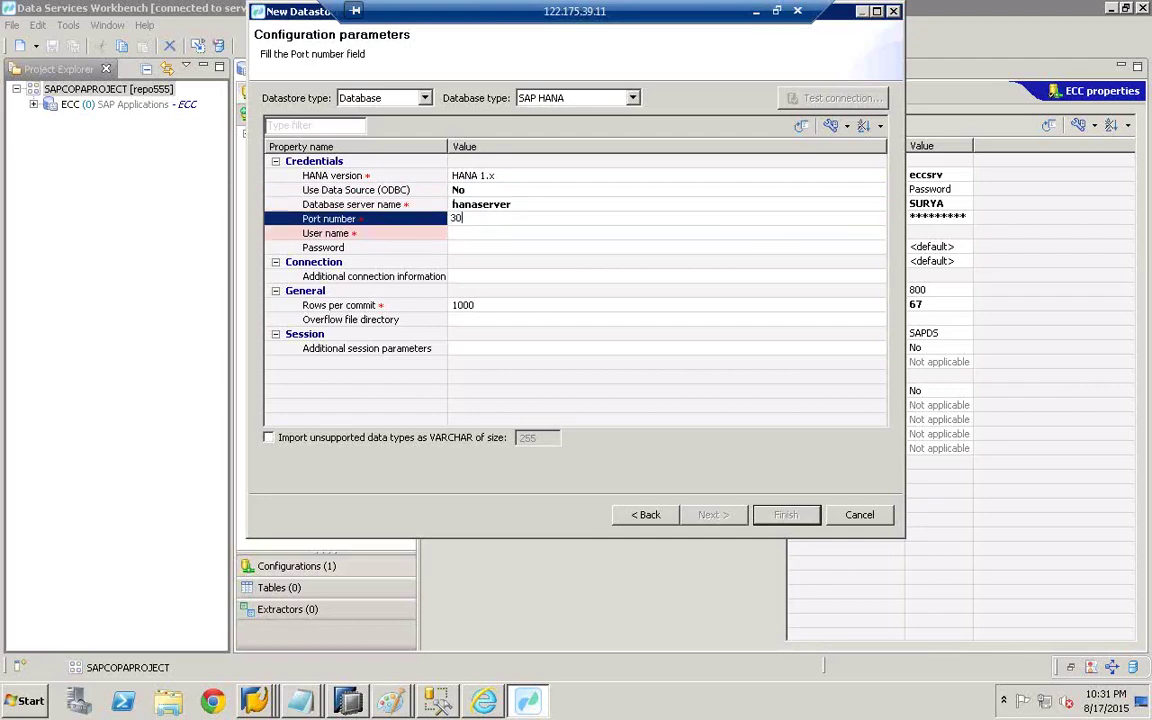
pyautogui.write('715')
pyautogui.click(510, 237)
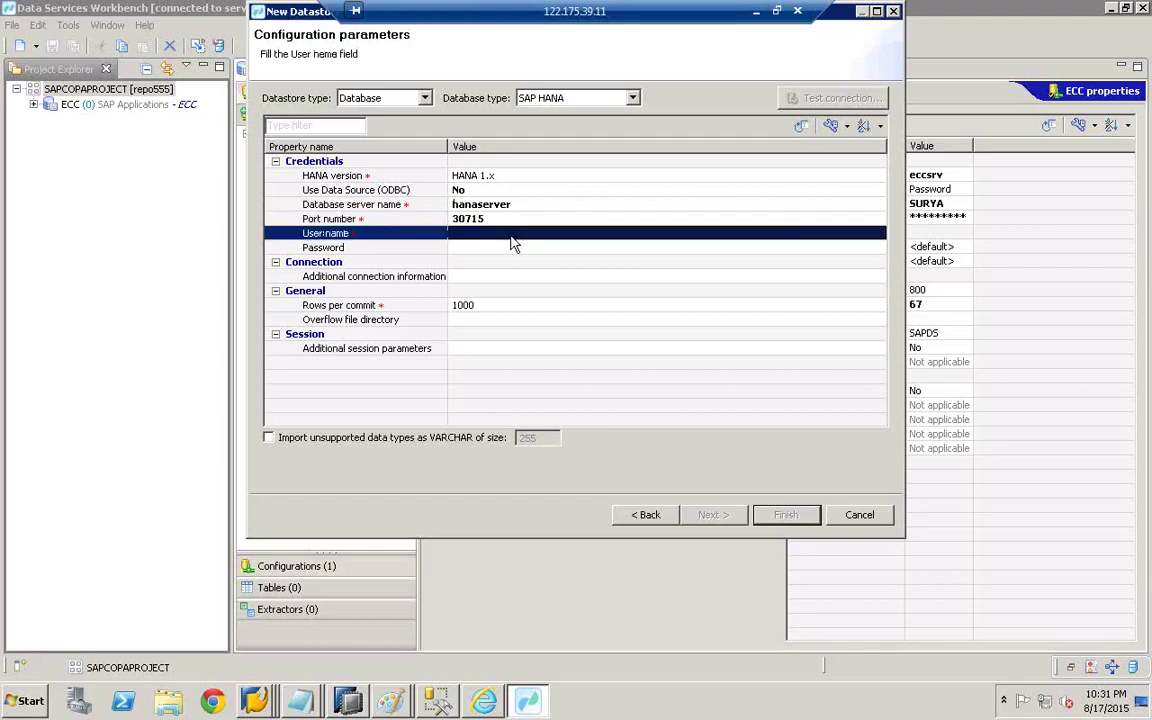
pyautogui.click(511, 235)
pyautogui.write('h')
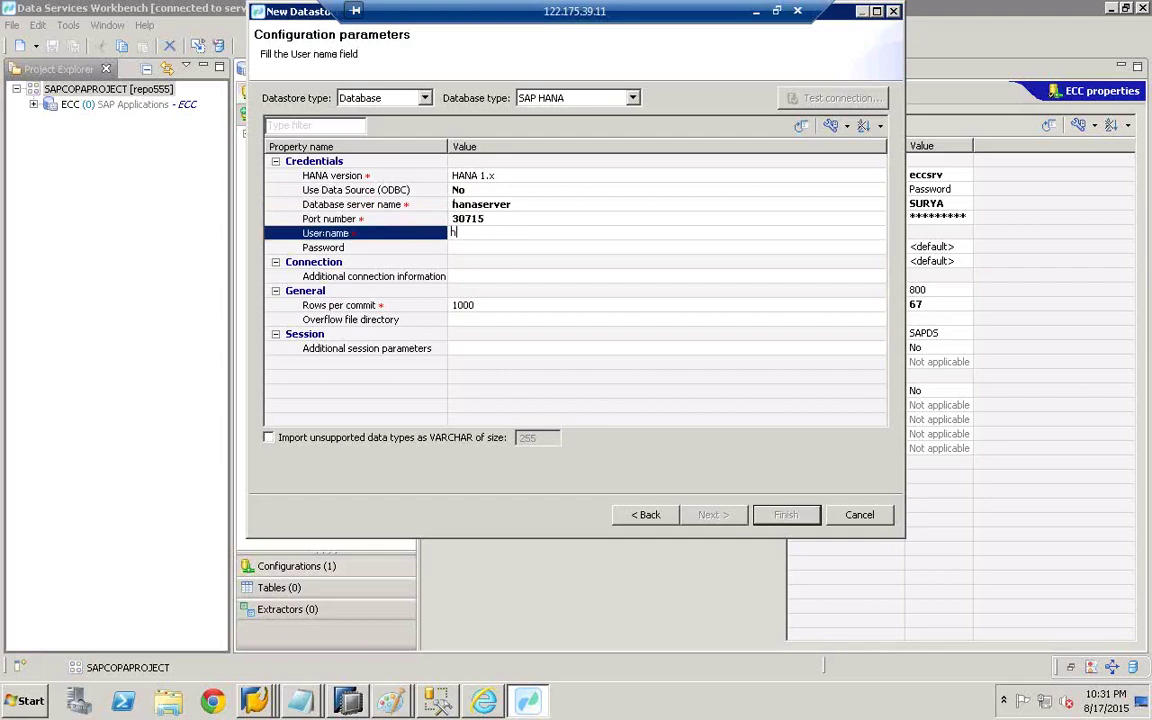
pyautogui.write('anauser')
pyautogui.click(509, 247)
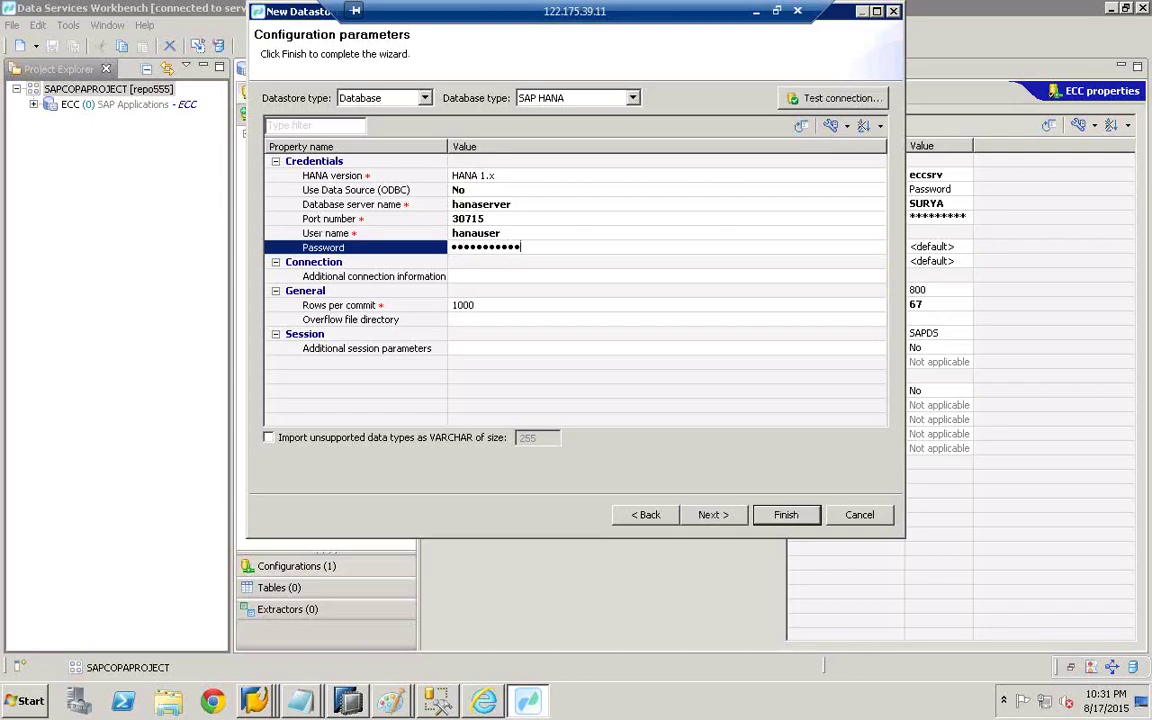
# - Test the HANA connection successfully and finish creating the hana datastore
pyautogui.click(829, 100)
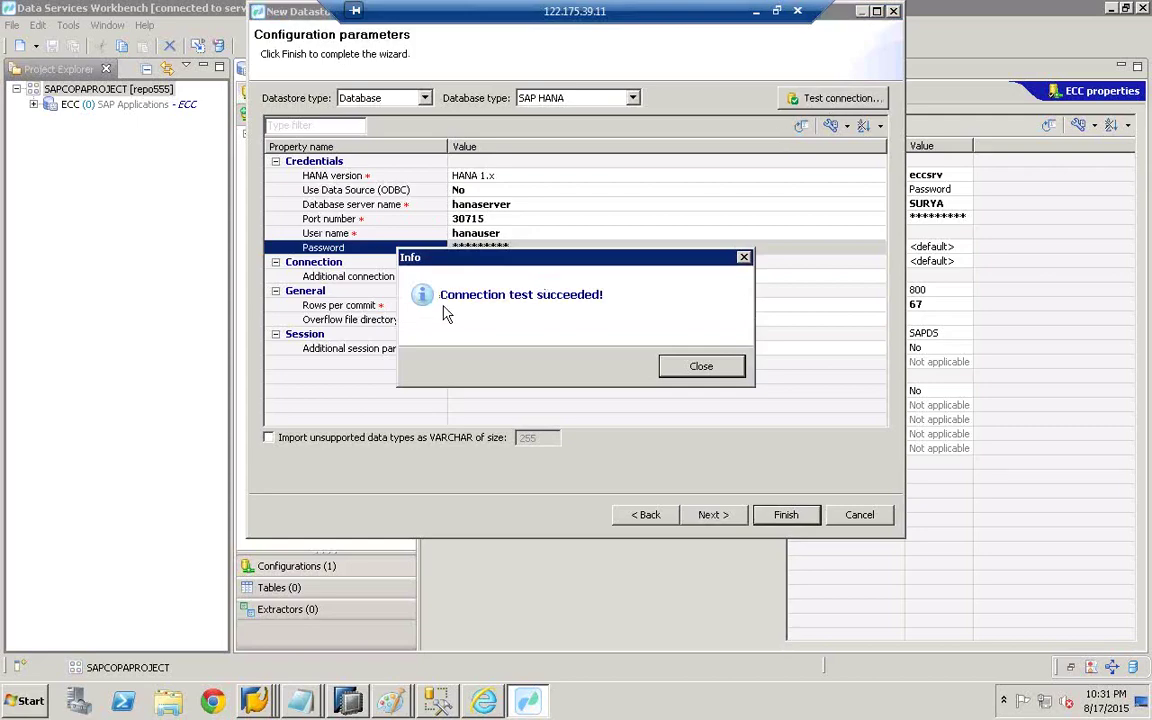
pyautogui.click(701, 366)
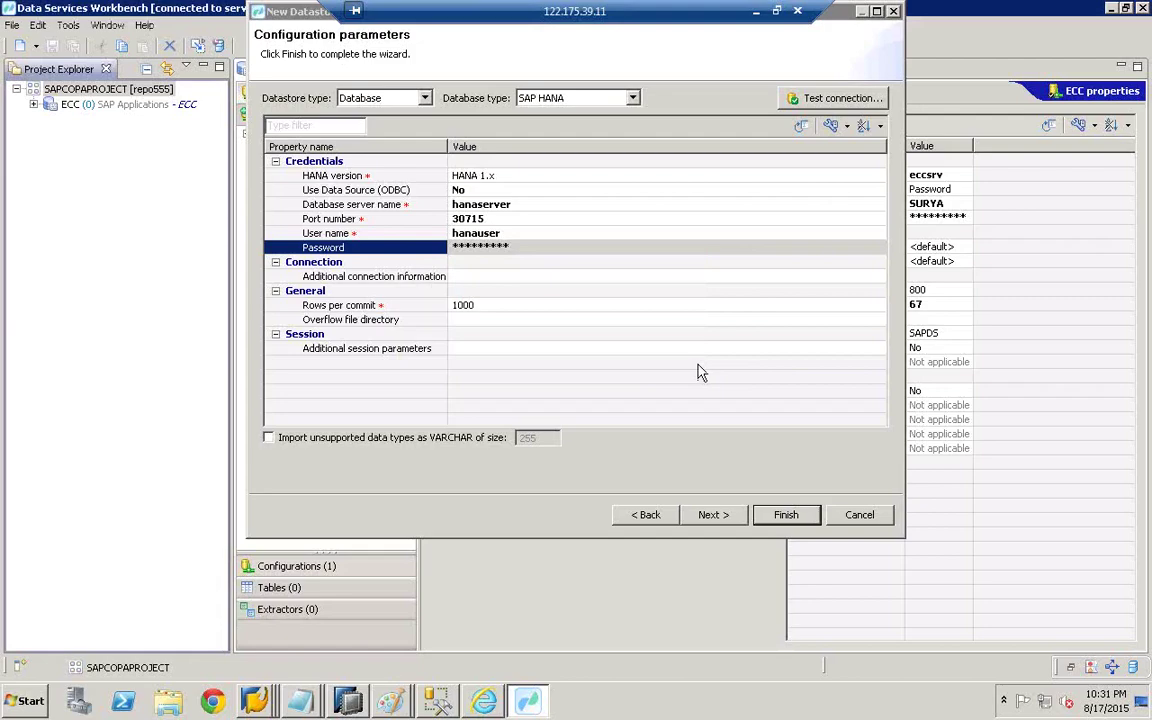
pyautogui.click(785, 515)
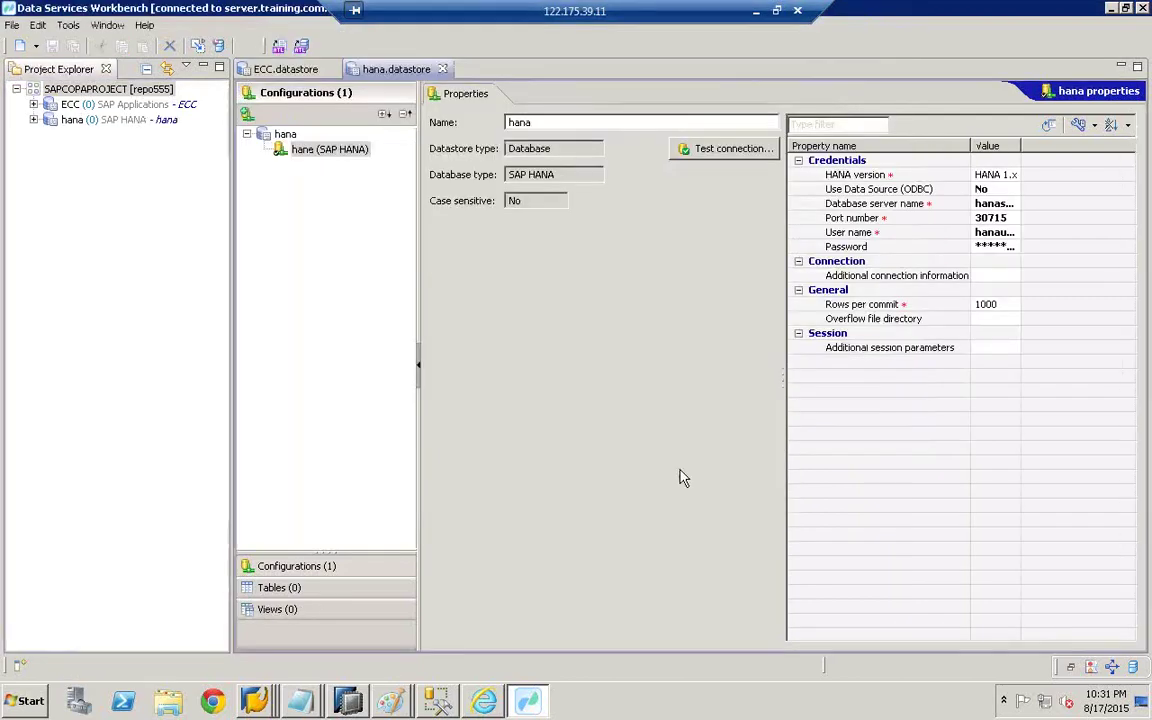
# - Open the ECC datastore's editor and show its still-empty Tables section
pyautogui.click(83, 104)
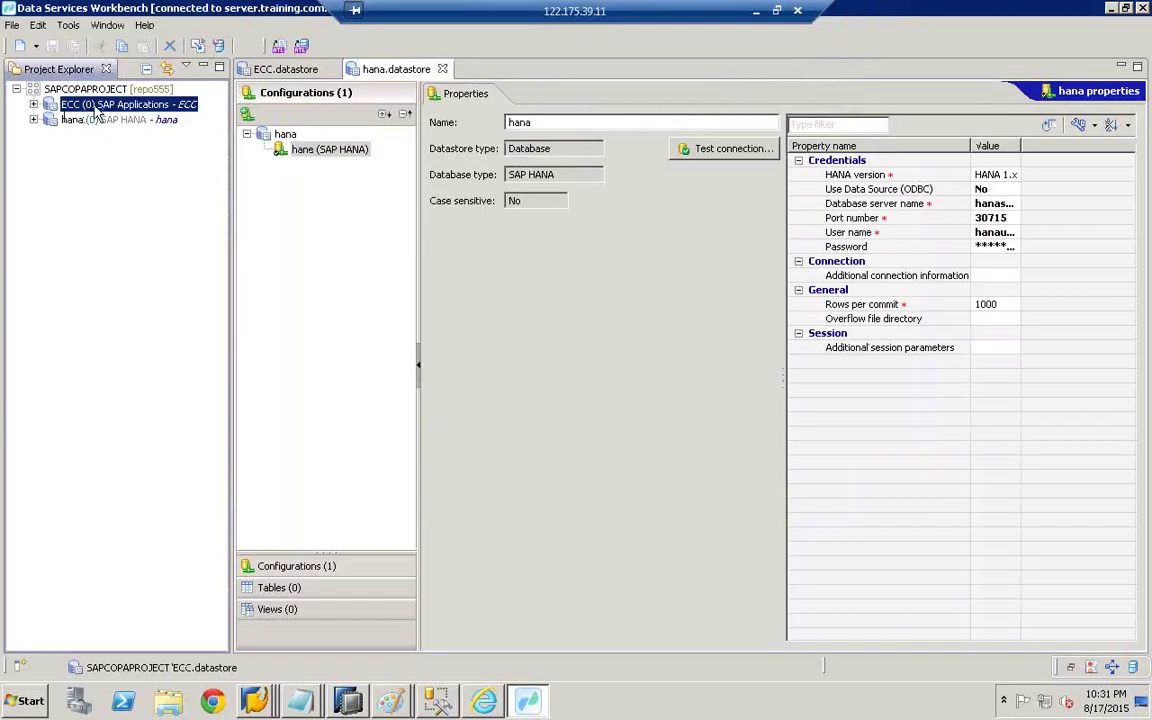
pyautogui.click(92, 119)
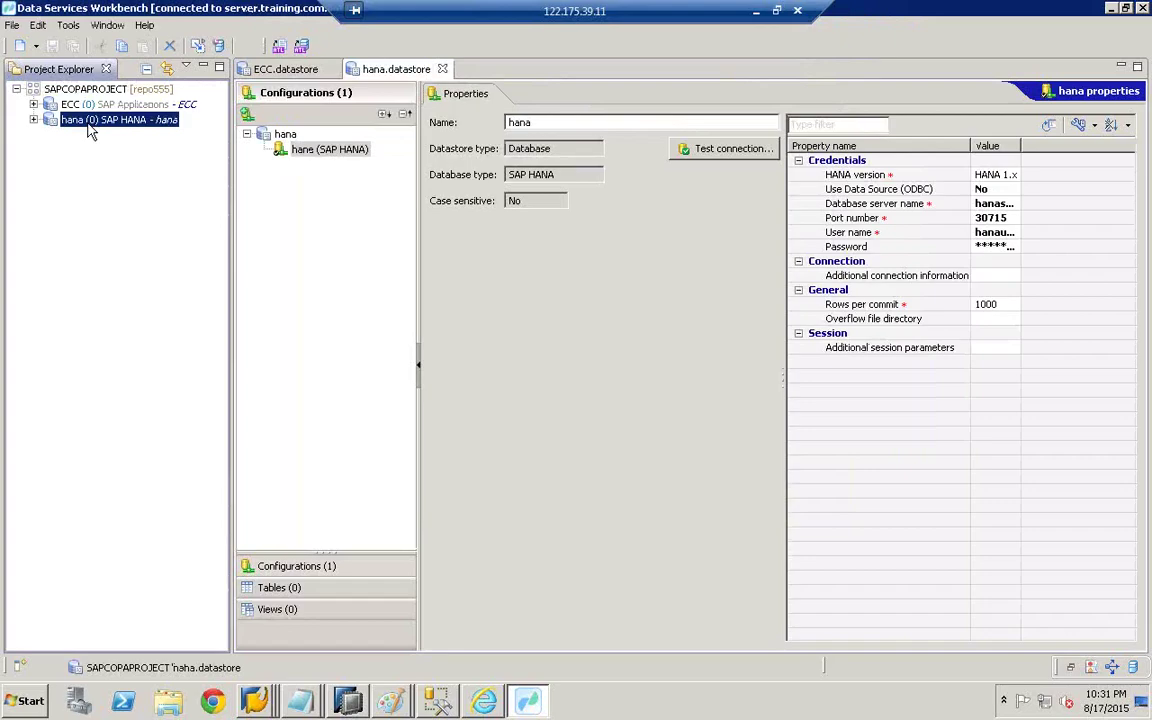
pyautogui.click(86, 105)
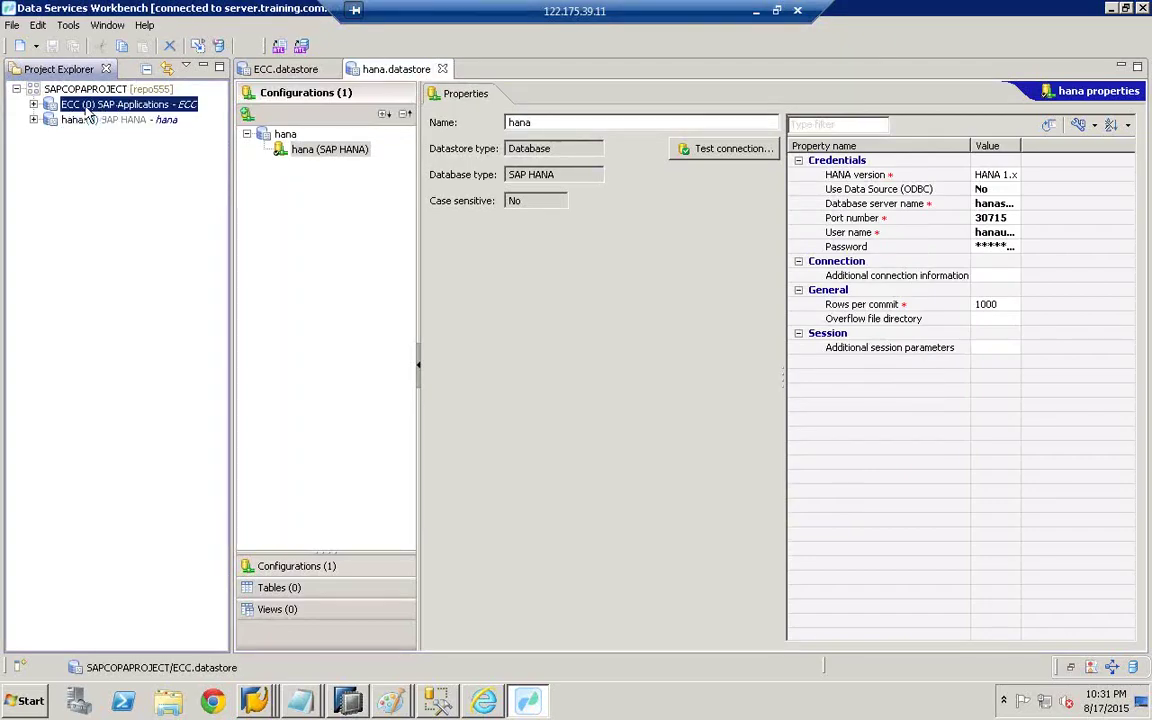
pyautogui.doubleClick(87, 110)
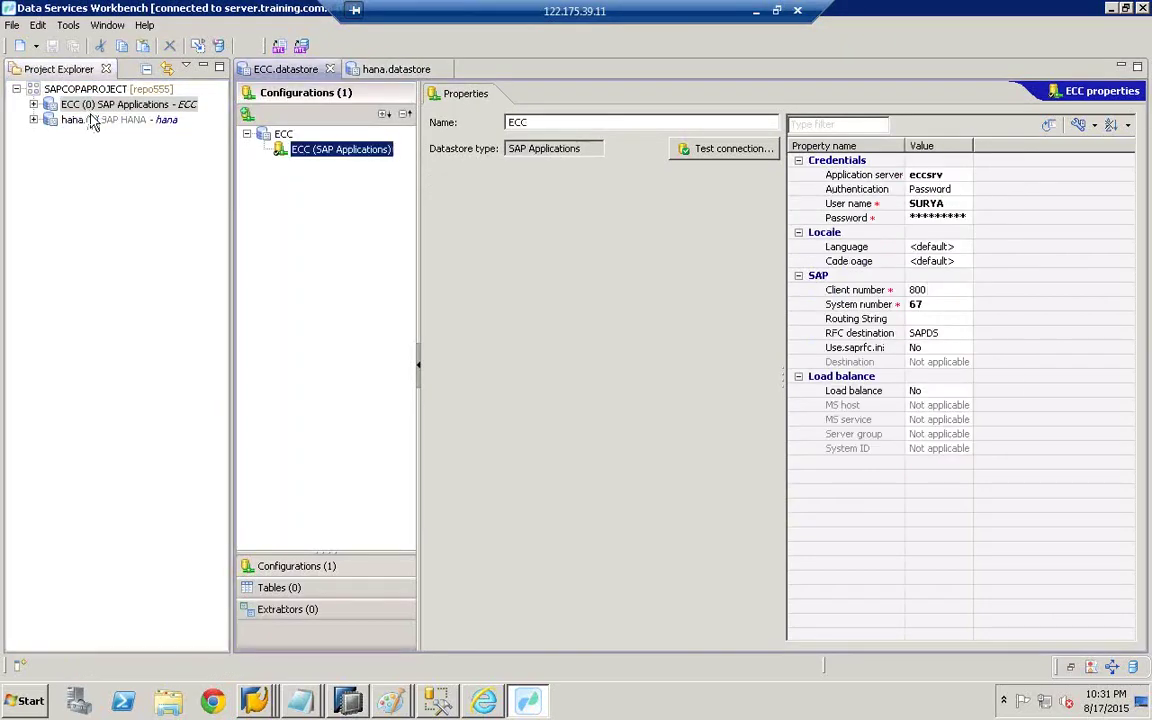
pyautogui.click(286, 594)
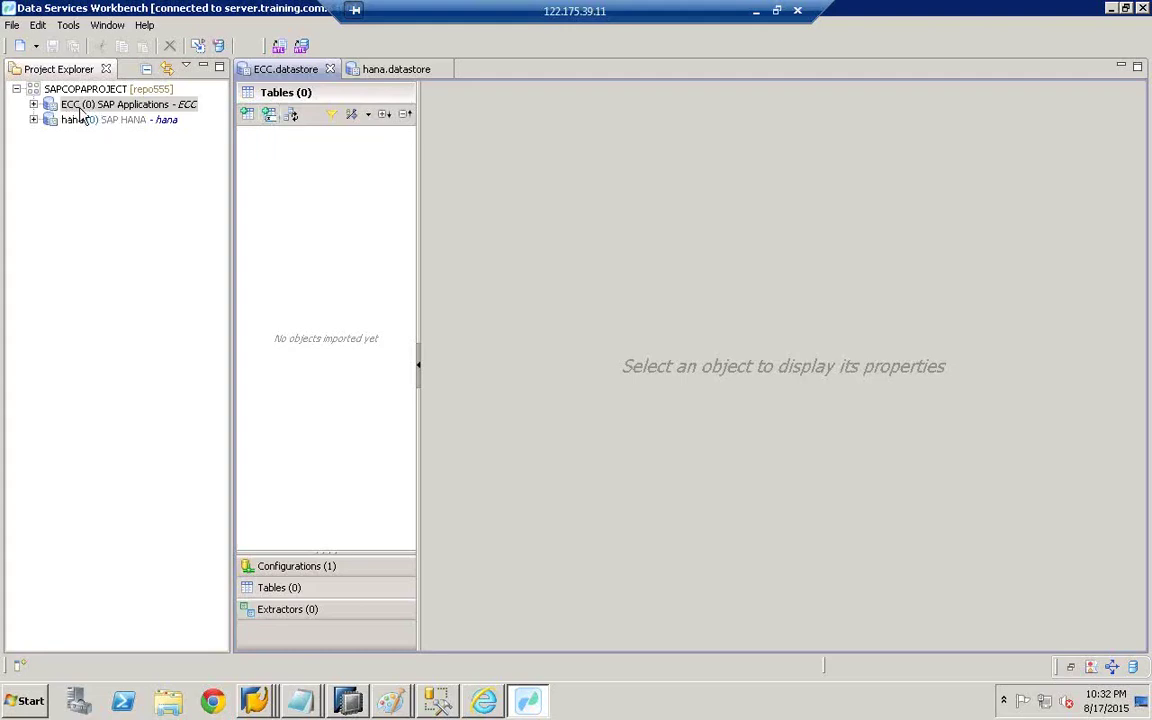
# - Import tables KNA1, T005T, T005U and CE1IDEA into the ECC datastore by name
pyautogui.click(270, 116)
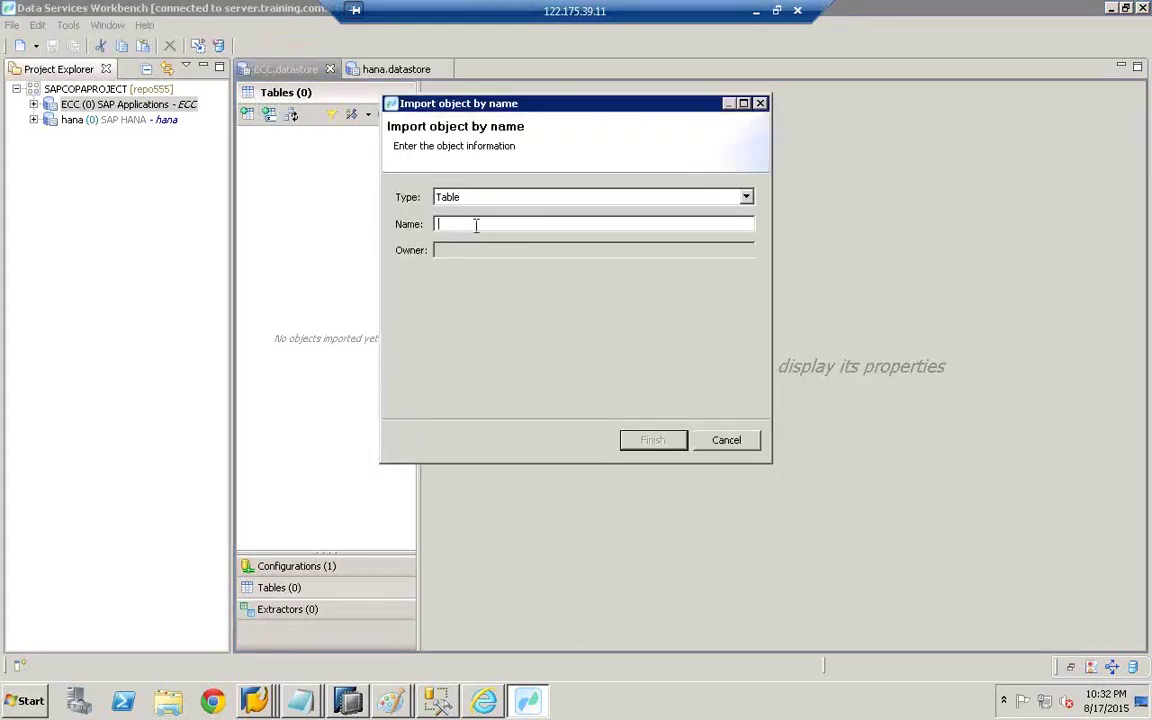
pyautogui.write('kna1')
pyautogui.click(652, 440)
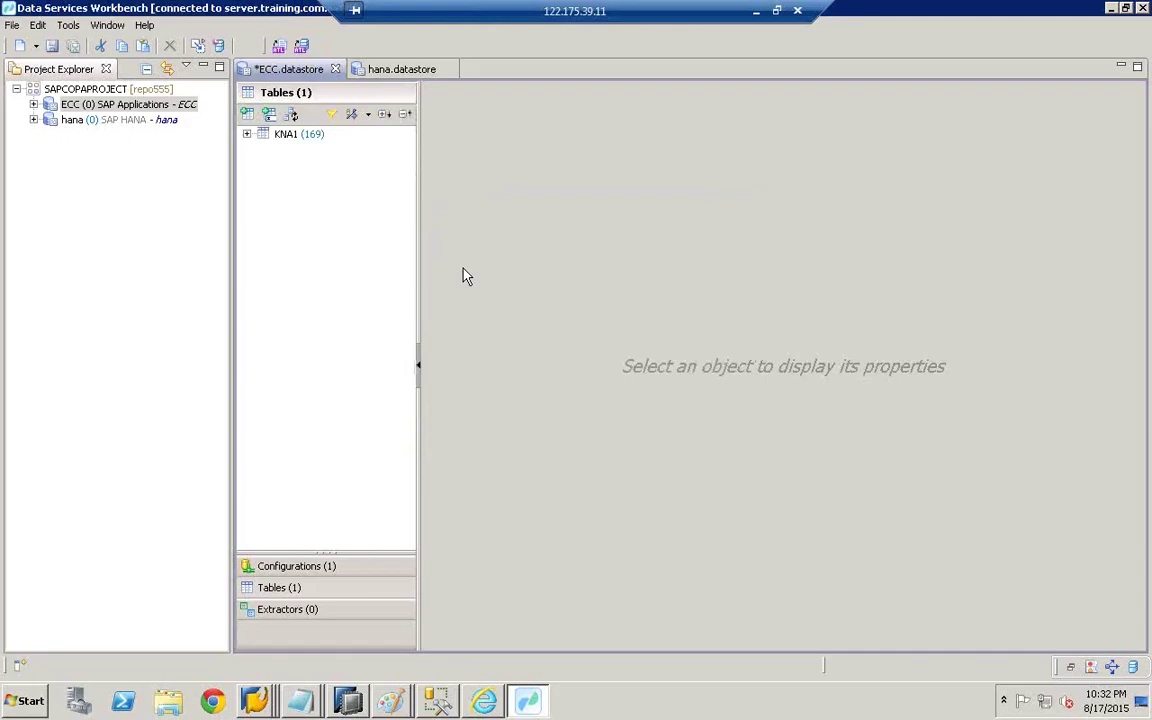
pyautogui.click(268, 113)
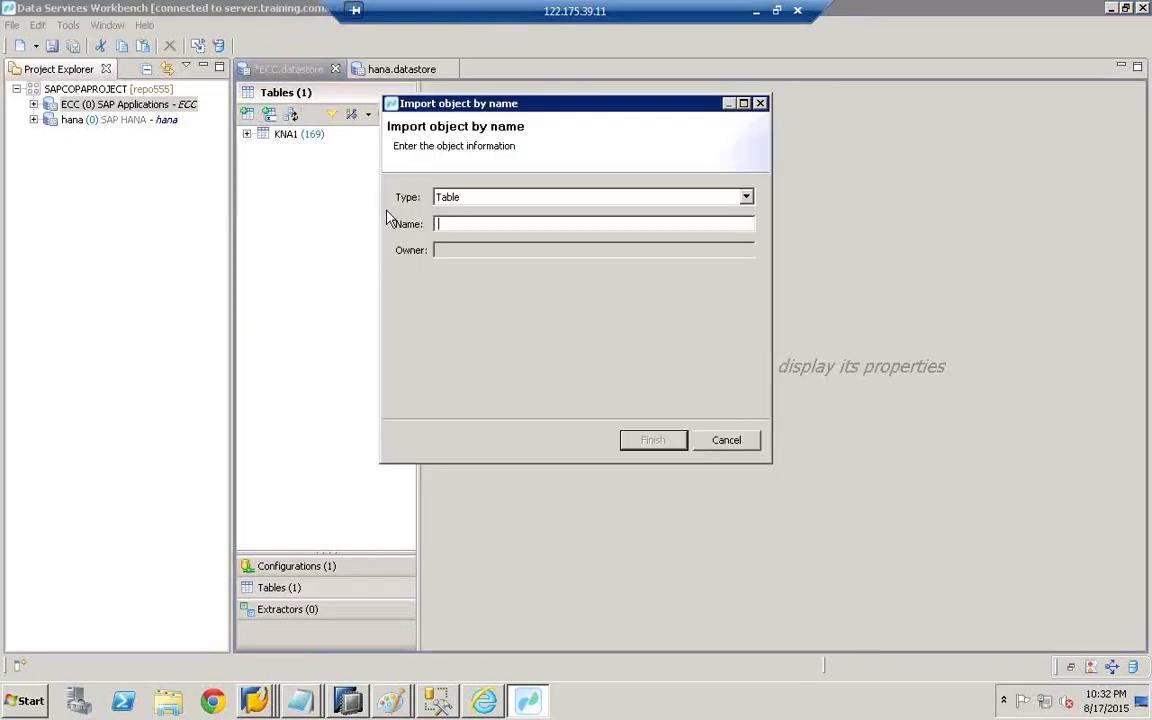
pyautogui.write('t005t')
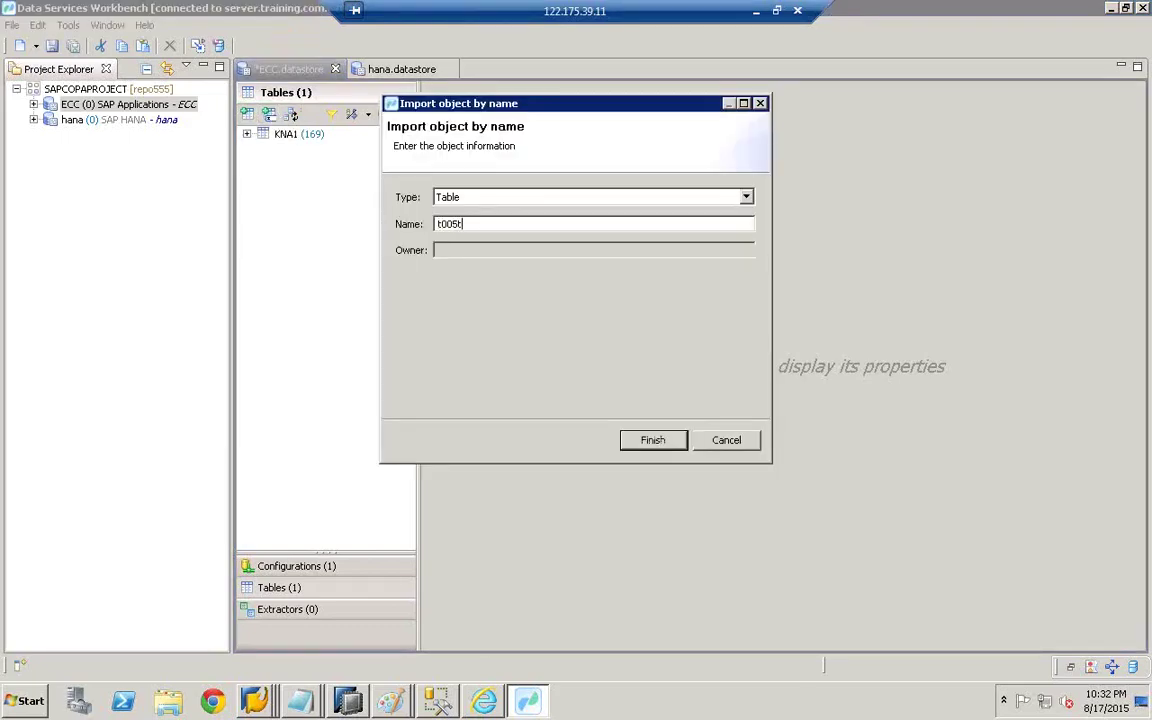
pyautogui.click(654, 440)
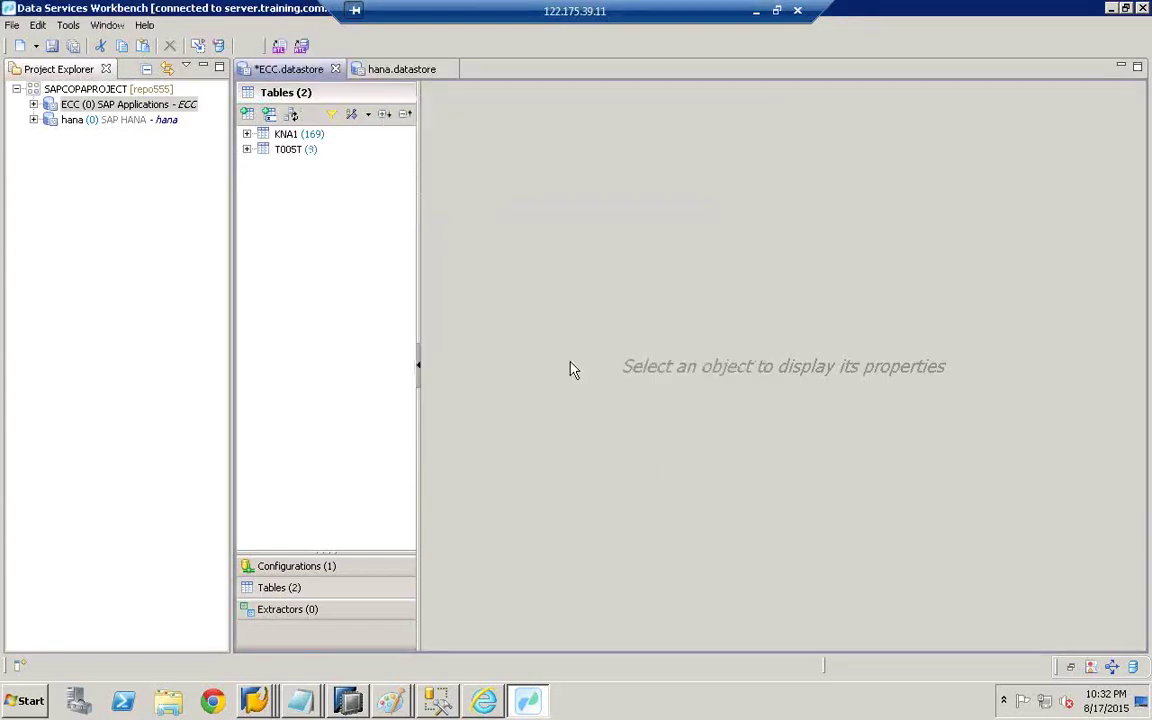
pyautogui.click(270, 116)
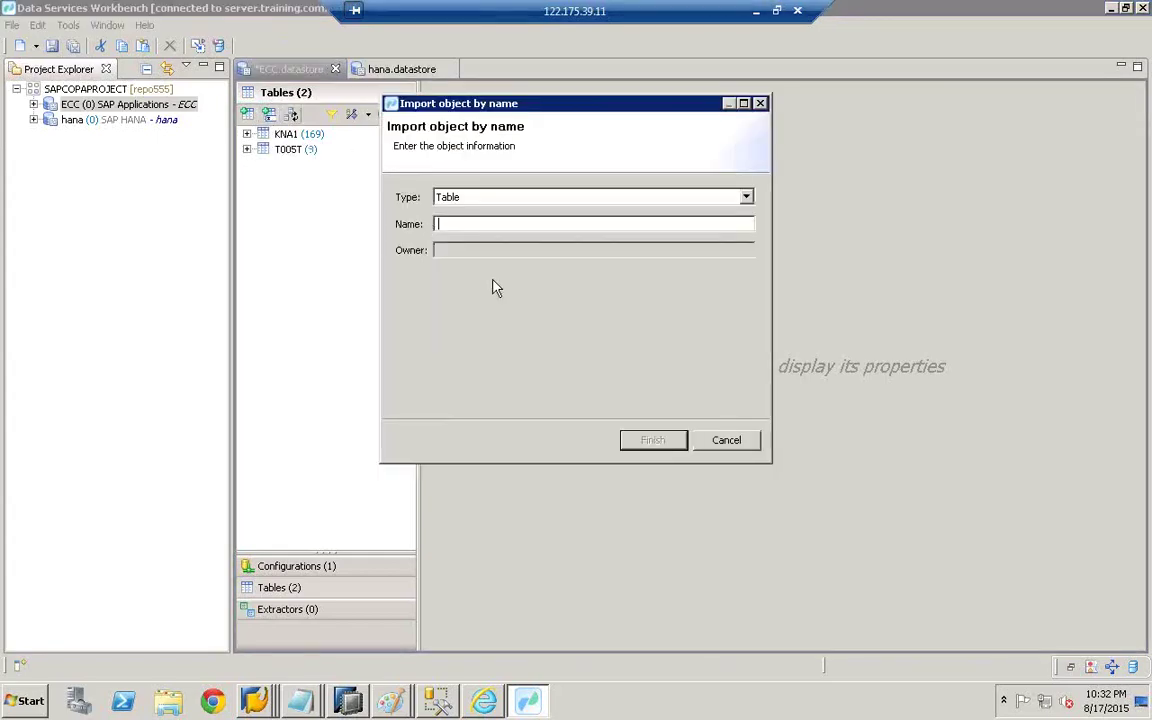
pyautogui.write('t005u')
pyautogui.click(672, 439)
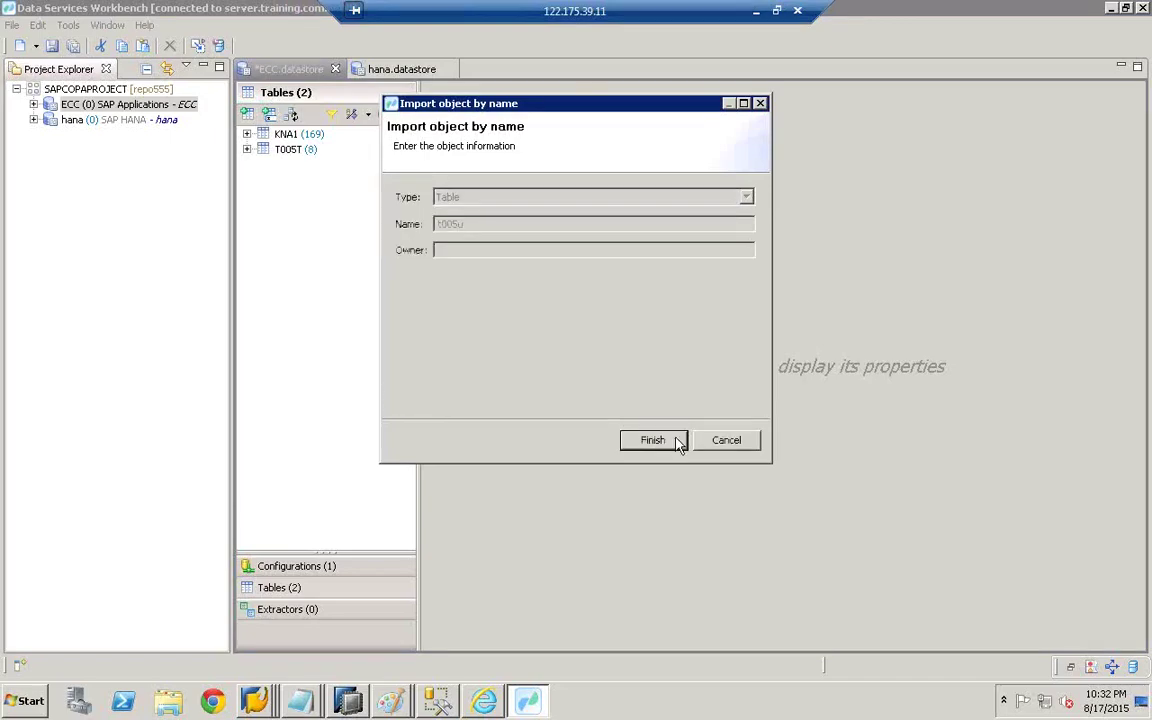
pyautogui.click(269, 115)
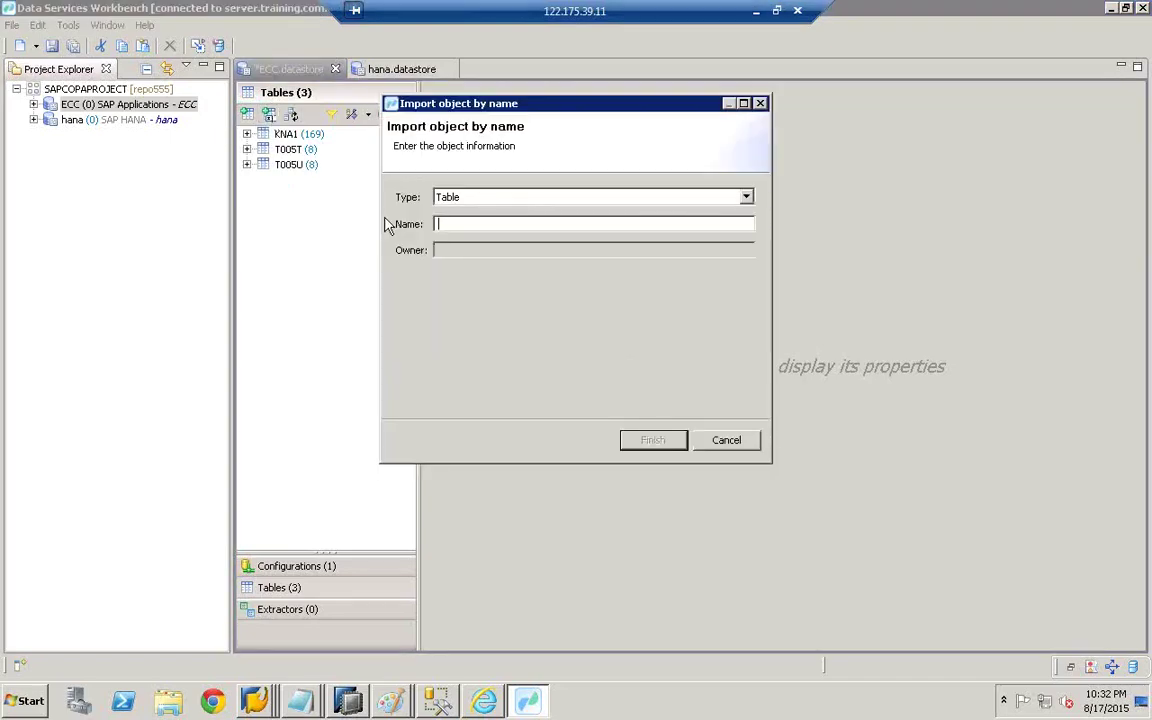
pyautogui.write('ce1idea')
pyautogui.click(633, 441)
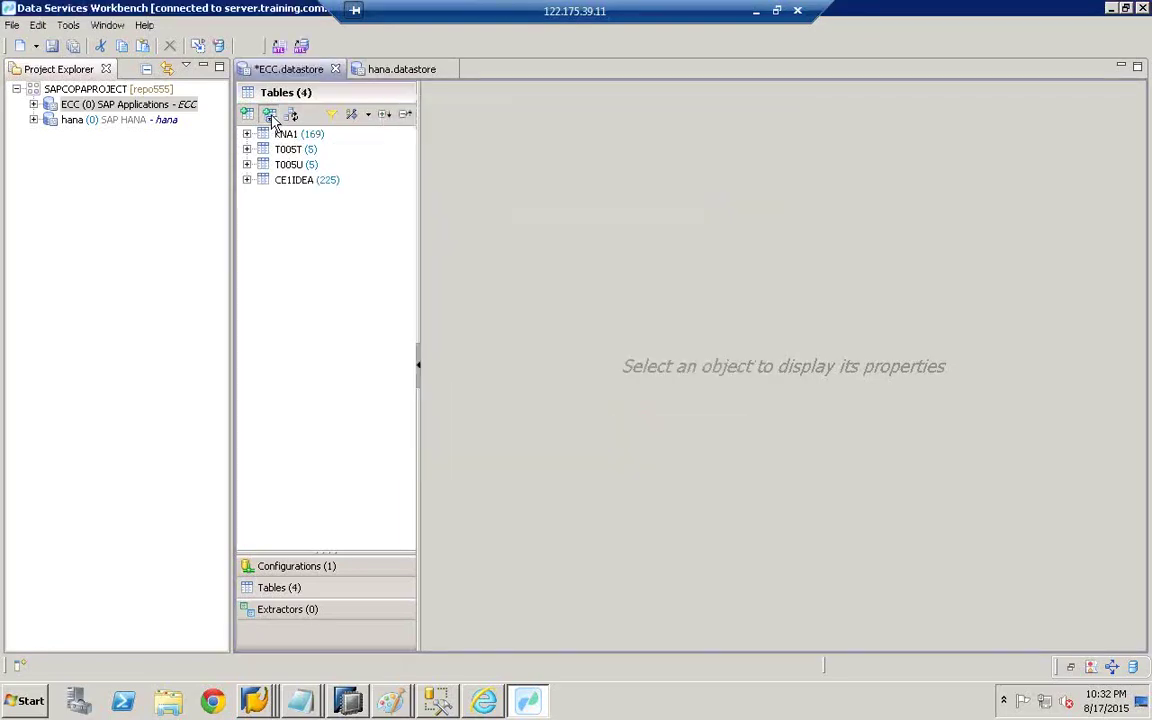
# - Import CE2IDEA, MARA and MAKT by name, then save the ECC datastore
pyautogui.click(270, 116)
pyautogui.write('ce2idea')
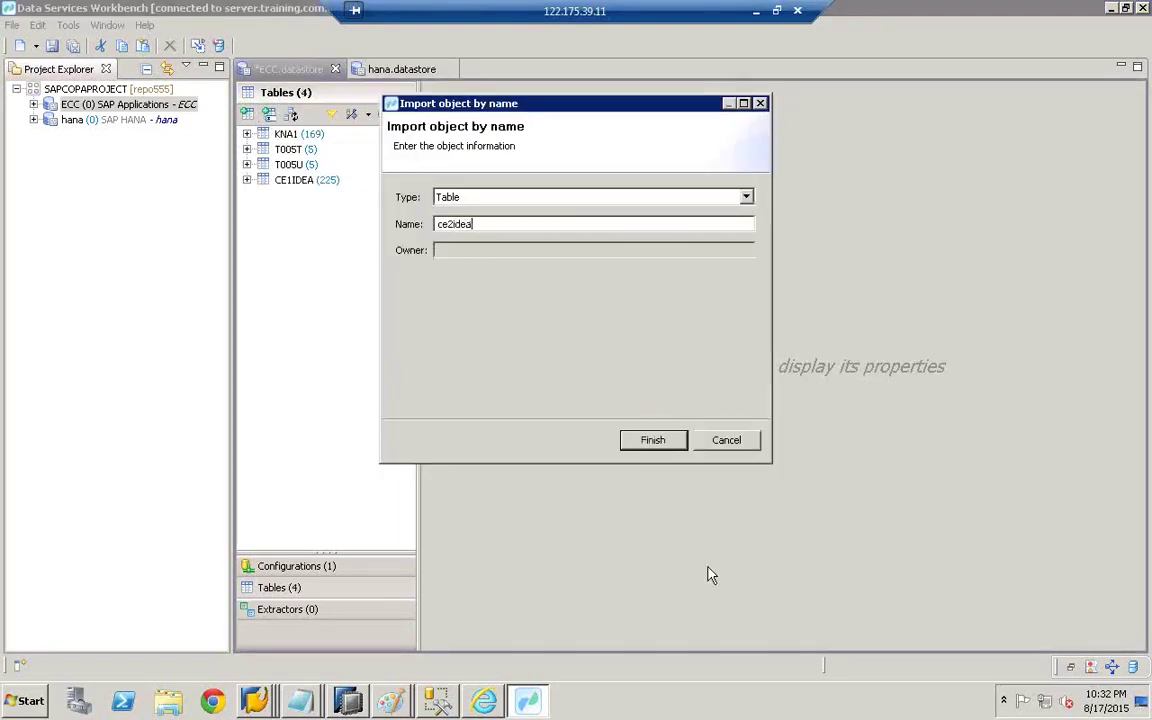
pyautogui.click(652, 441)
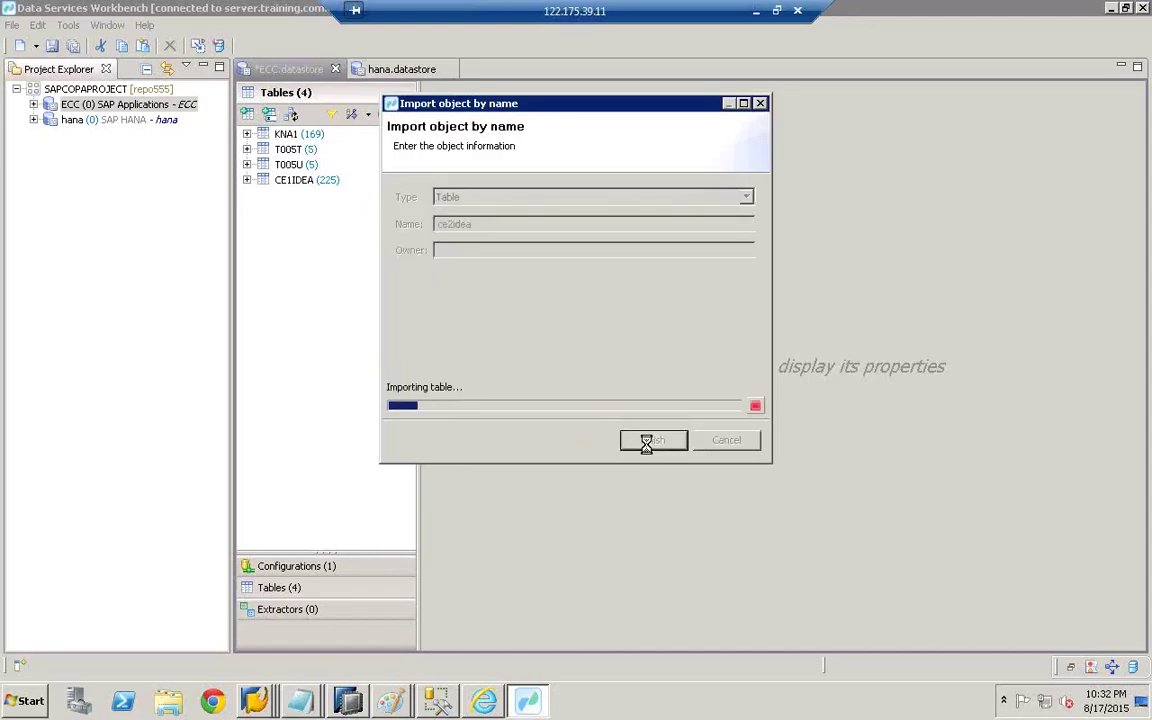
pyautogui.click(270, 116)
pyautogui.write('mara')
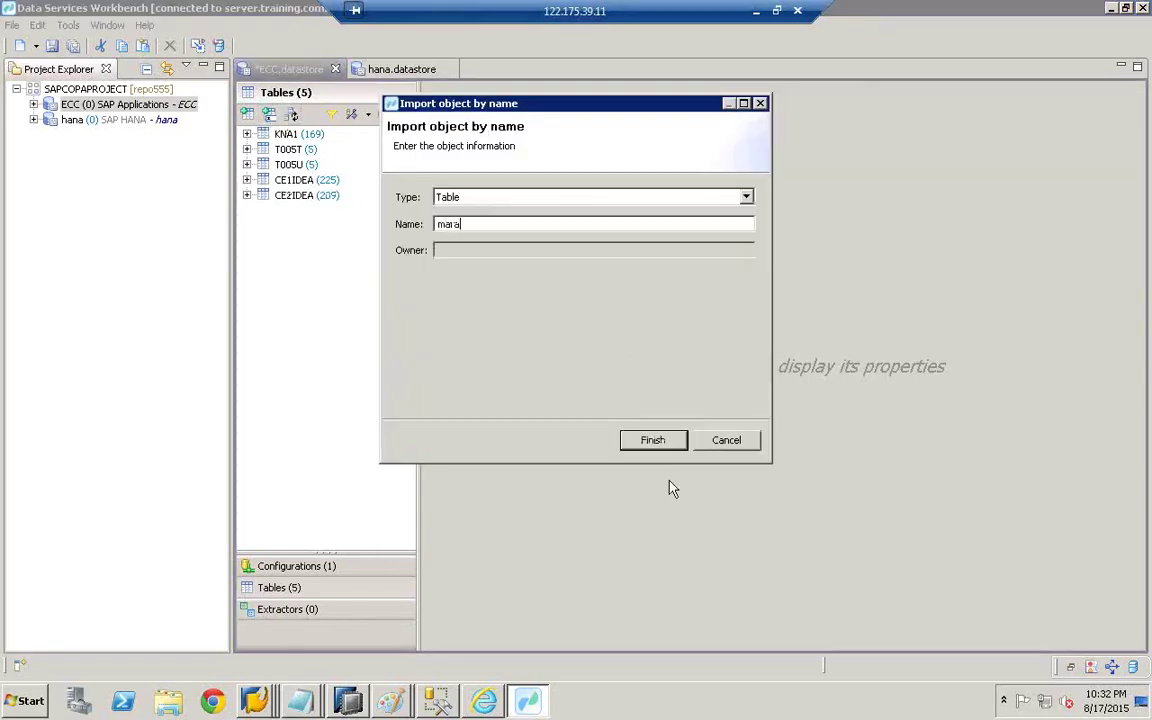
pyautogui.click(664, 441)
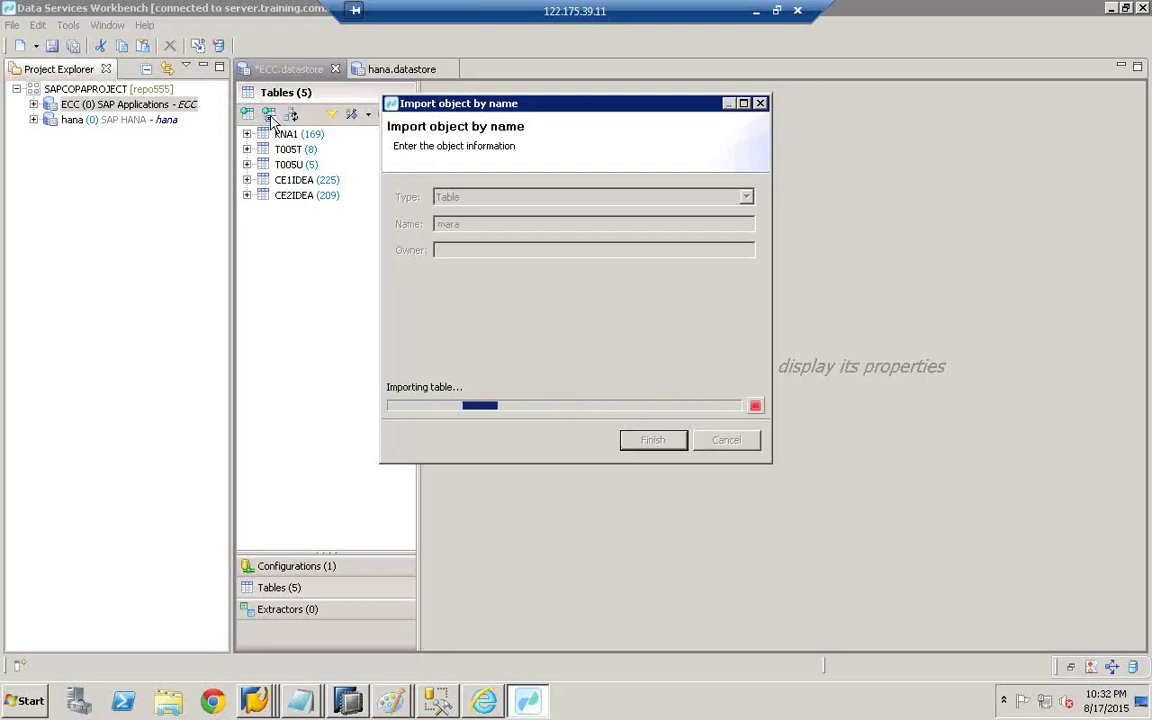
pyautogui.click(269, 117)
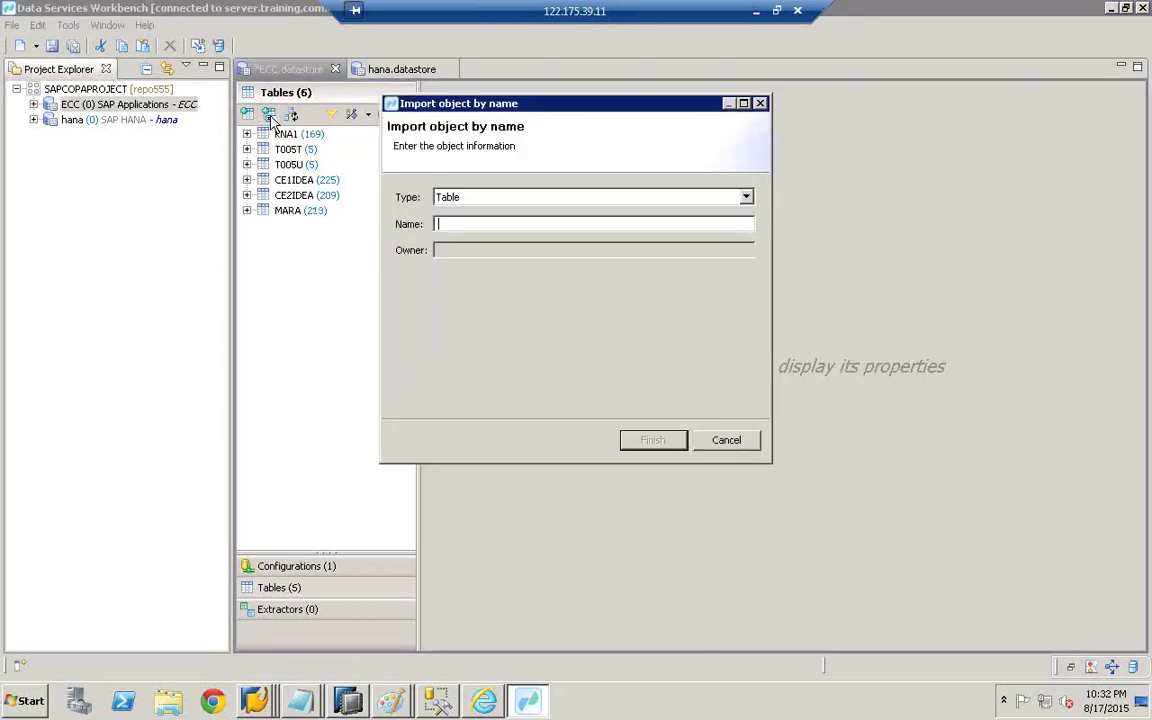
pyautogui.write('mak')
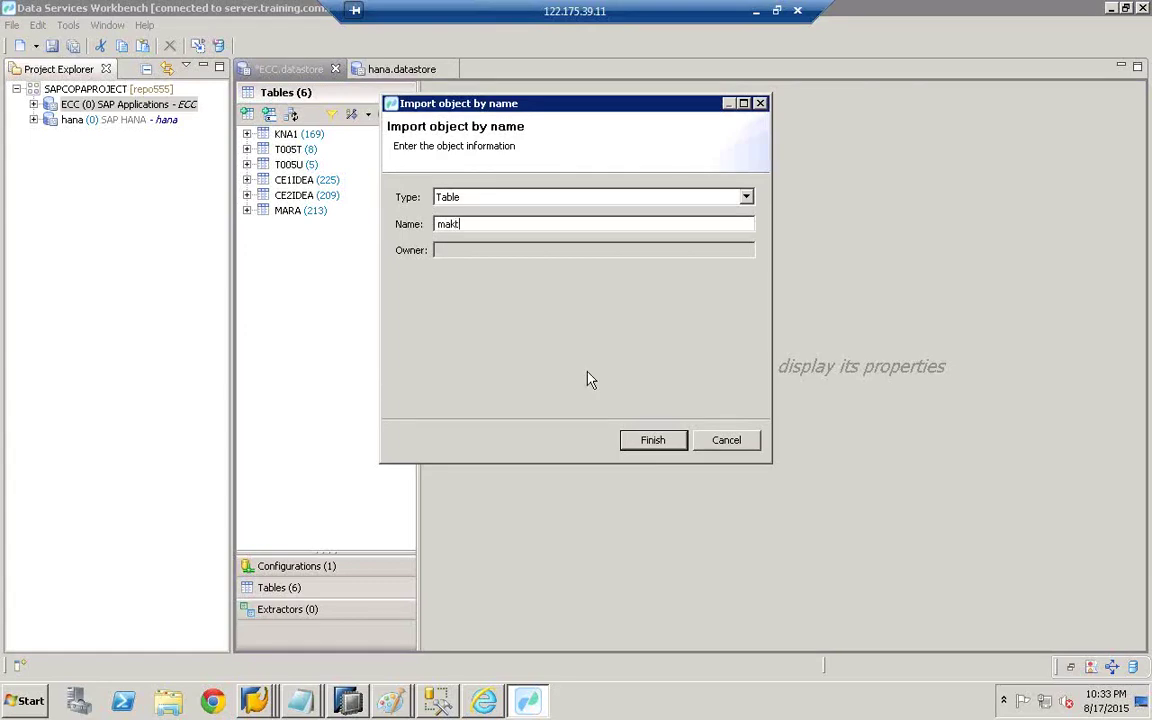
pyautogui.write('t')
pyautogui.click(679, 442)
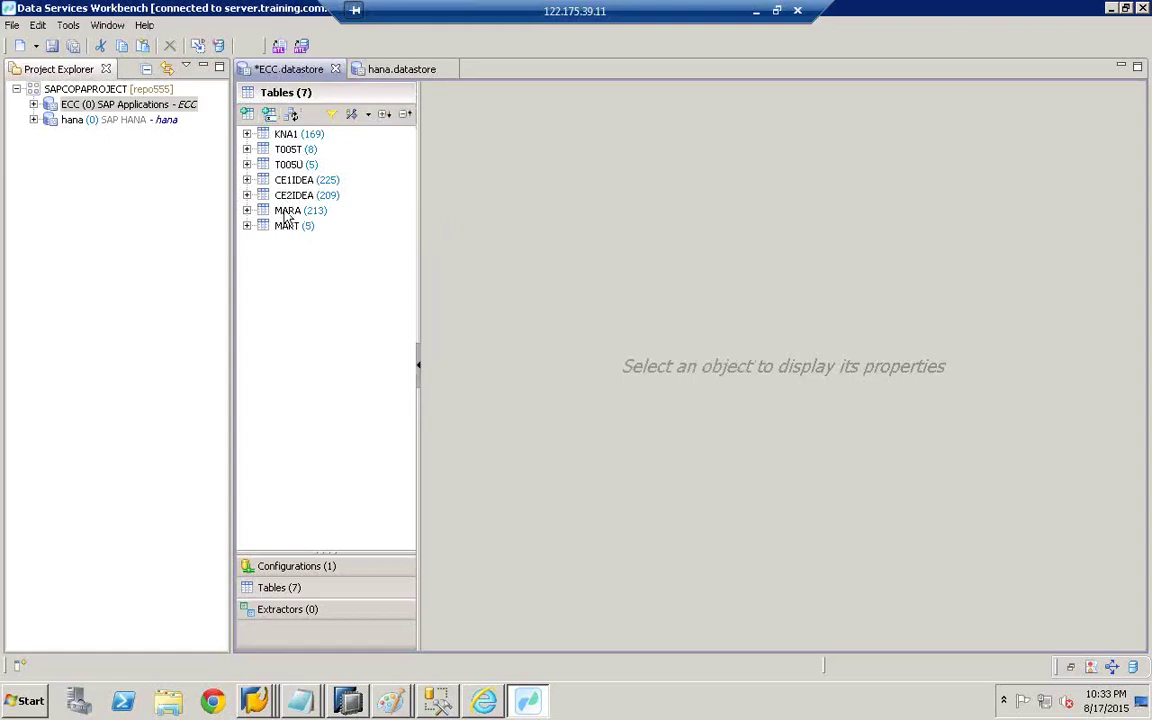
pyautogui.click(53, 47)
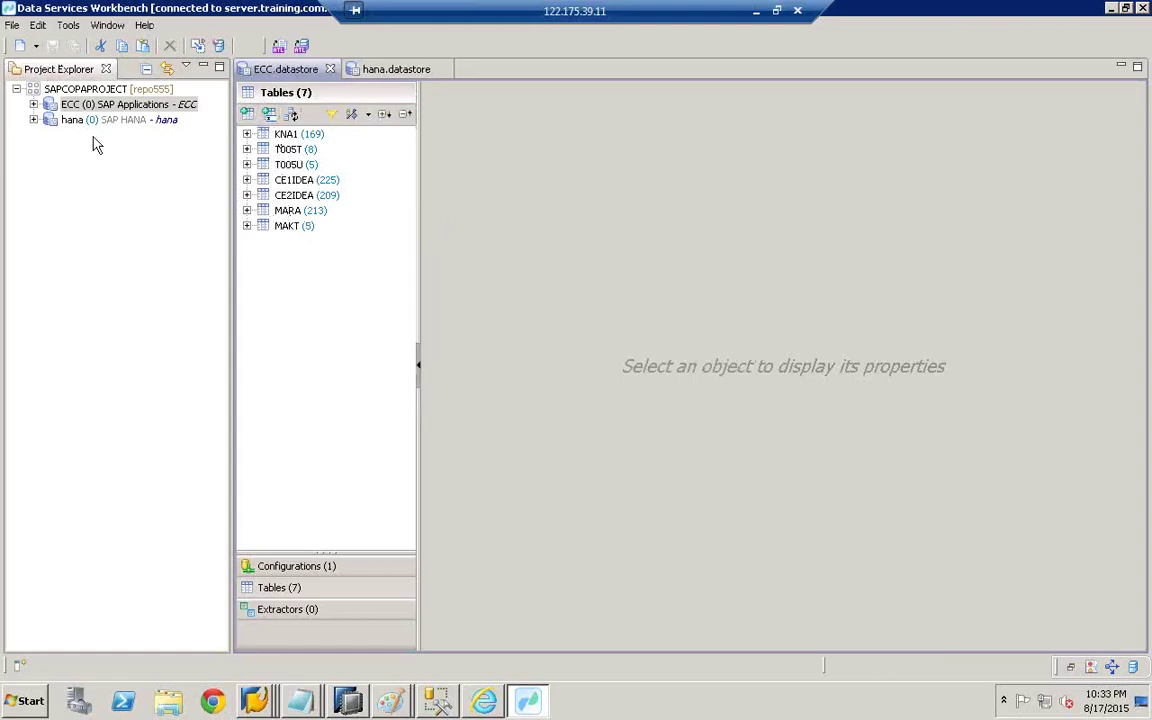
# - Expand the ECC datastore's table list and start a new replication job for SAPCOPAPROJECT
pyautogui.click(33, 104)
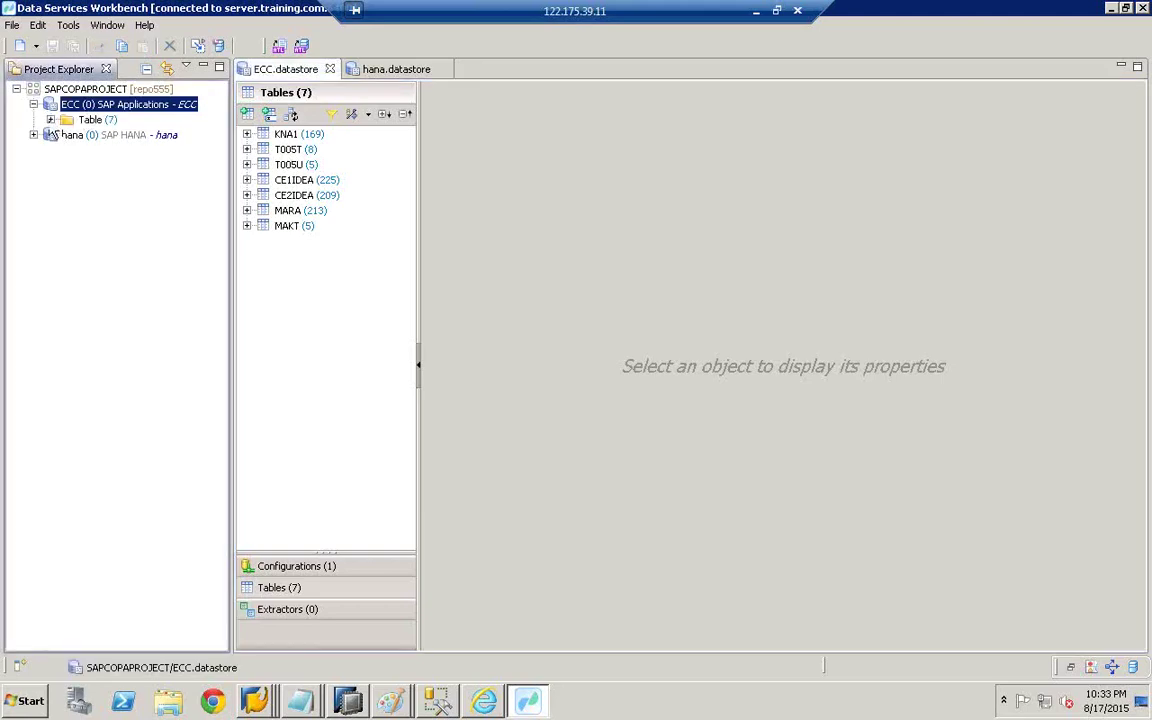
pyautogui.click(50, 119)
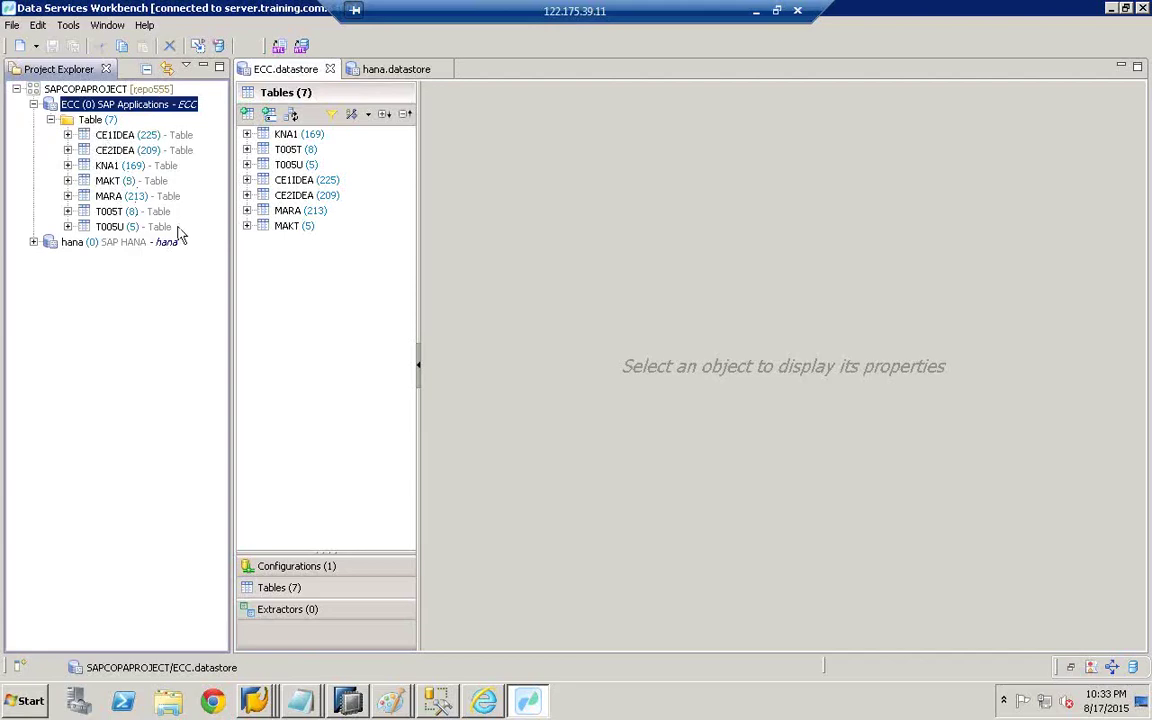
pyautogui.click(88, 244)
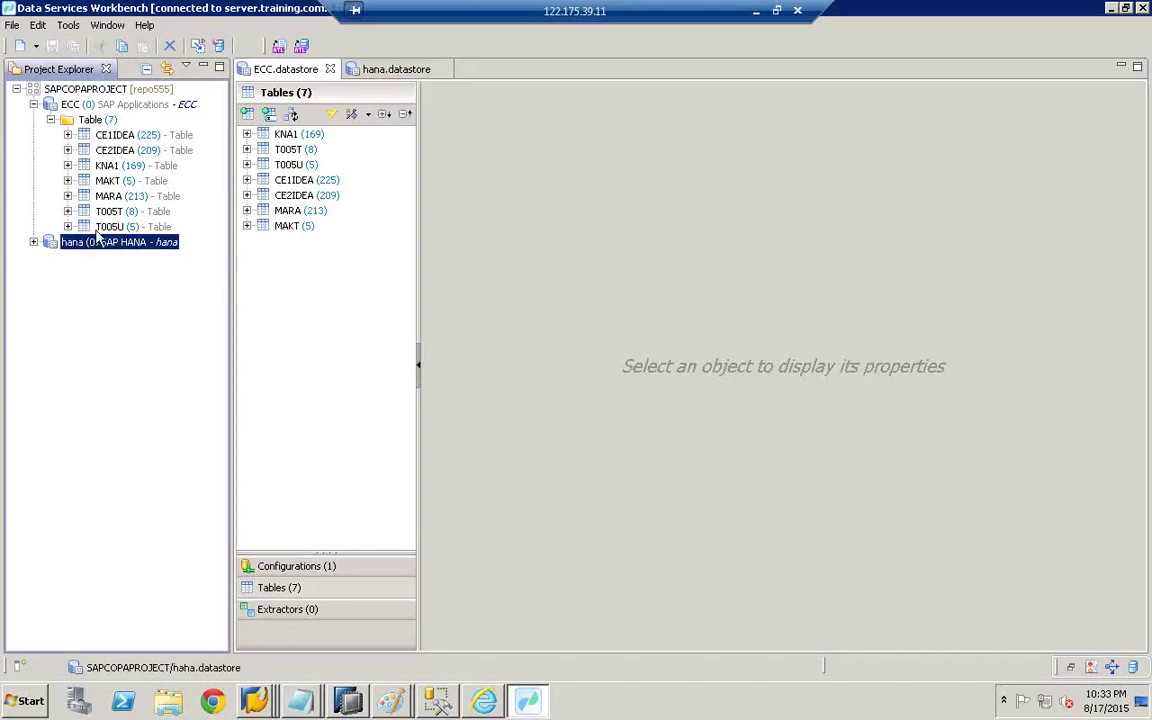
pyautogui.click(84, 92)
pyautogui.rightClick(84, 92)
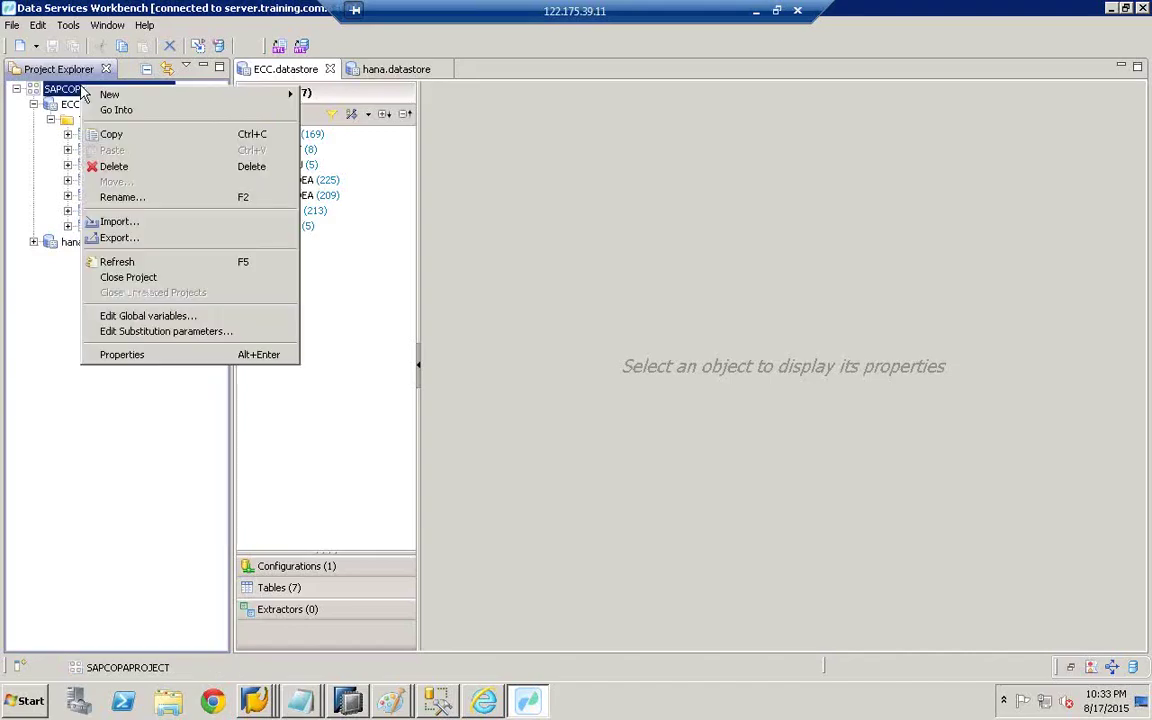
pyautogui.moveTo(121, 98)
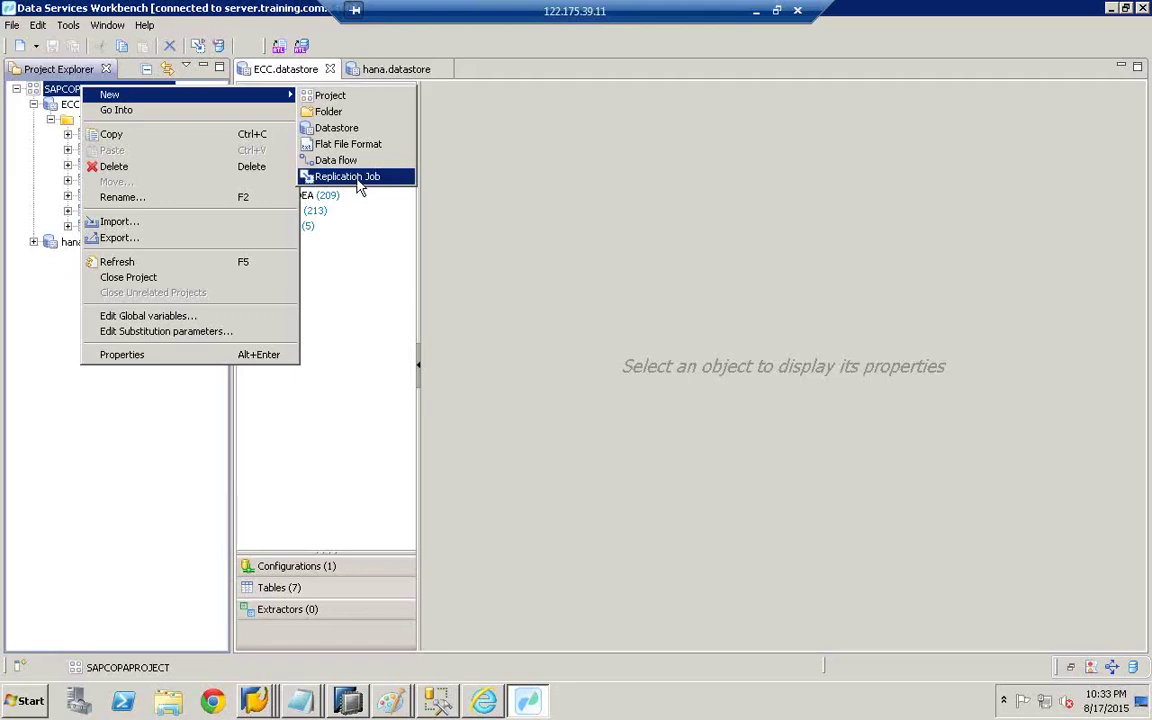
pyautogui.click(350, 177)
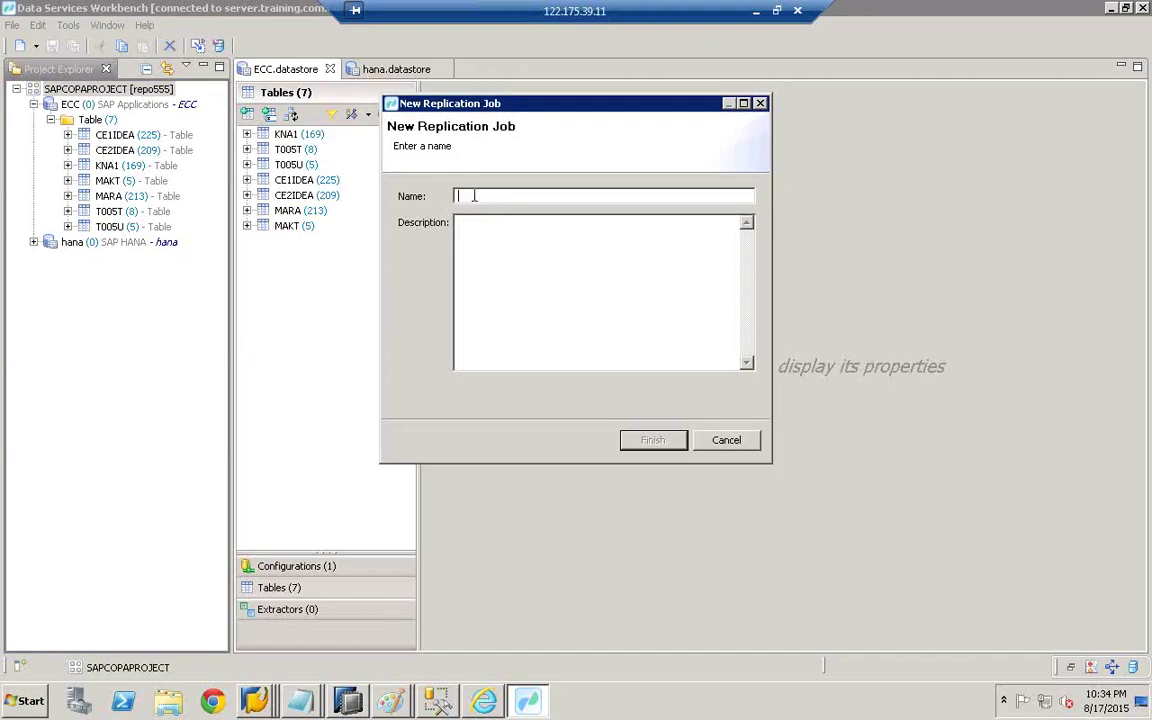
# - Create replication job BODSHANA_COPATABLES, copying the name into its description
pyautogui.write('t')
pyautogui.press('BackSpace')
pyautogui.press('BackSpace')
pyautogui.write('BODSHANA_COPATABLES')
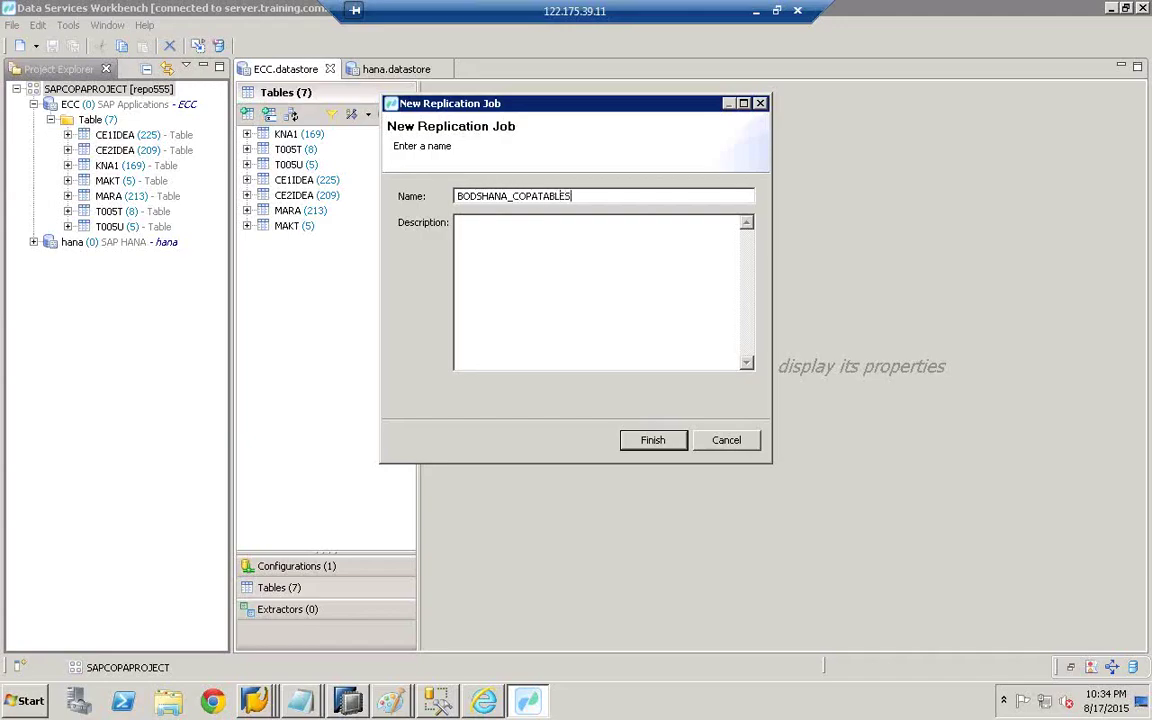
pyautogui.moveTo(562, 196); pyautogui.dragTo(437, 195)
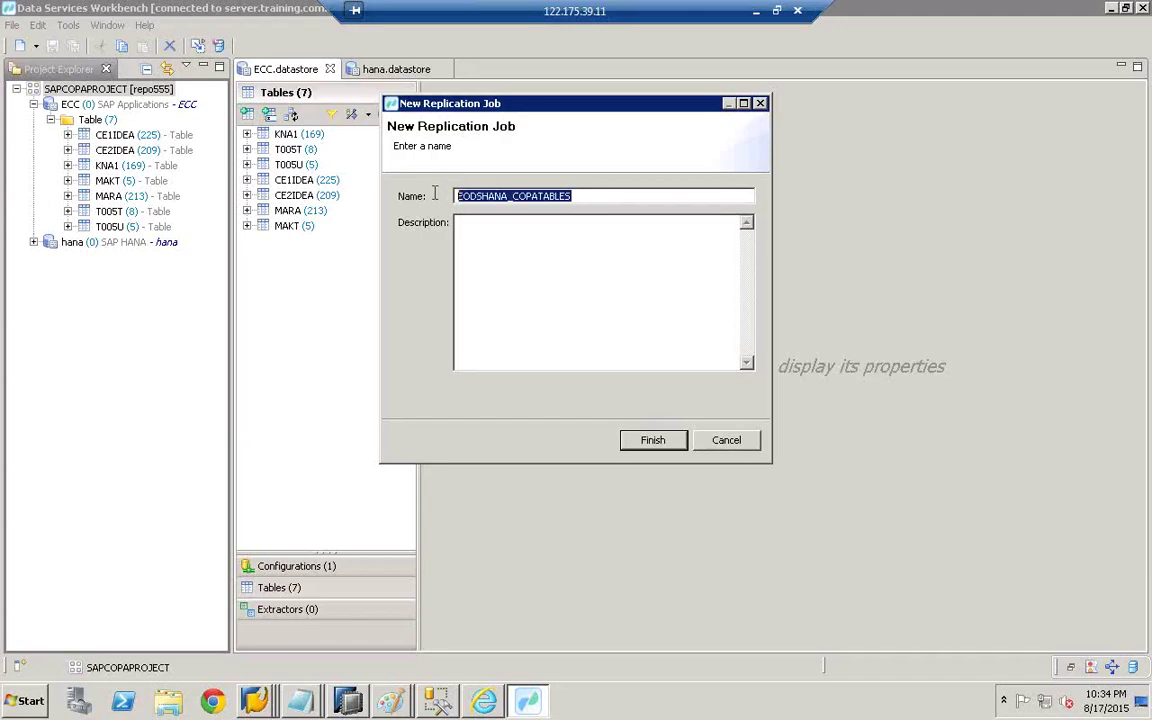
pyautogui.hotkey('ctrl', 'c')
pyautogui.click(530, 255)
pyautogui.hotkey('ctrl', 'v')
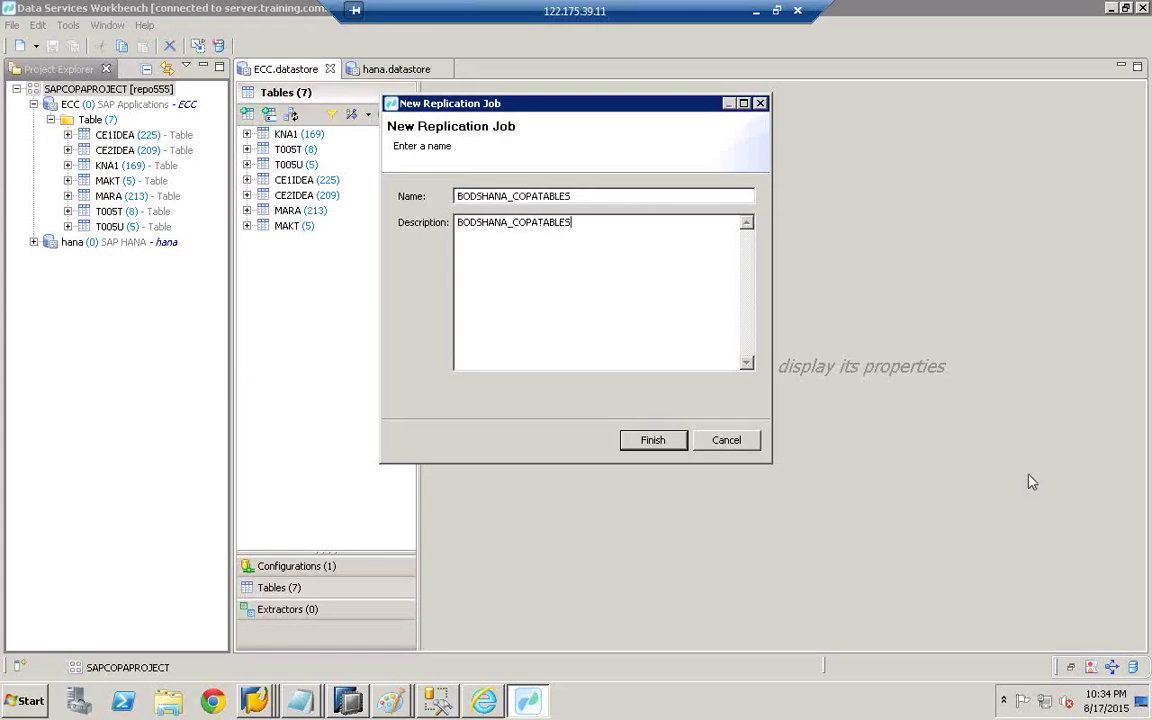
pyautogui.click(653, 441)
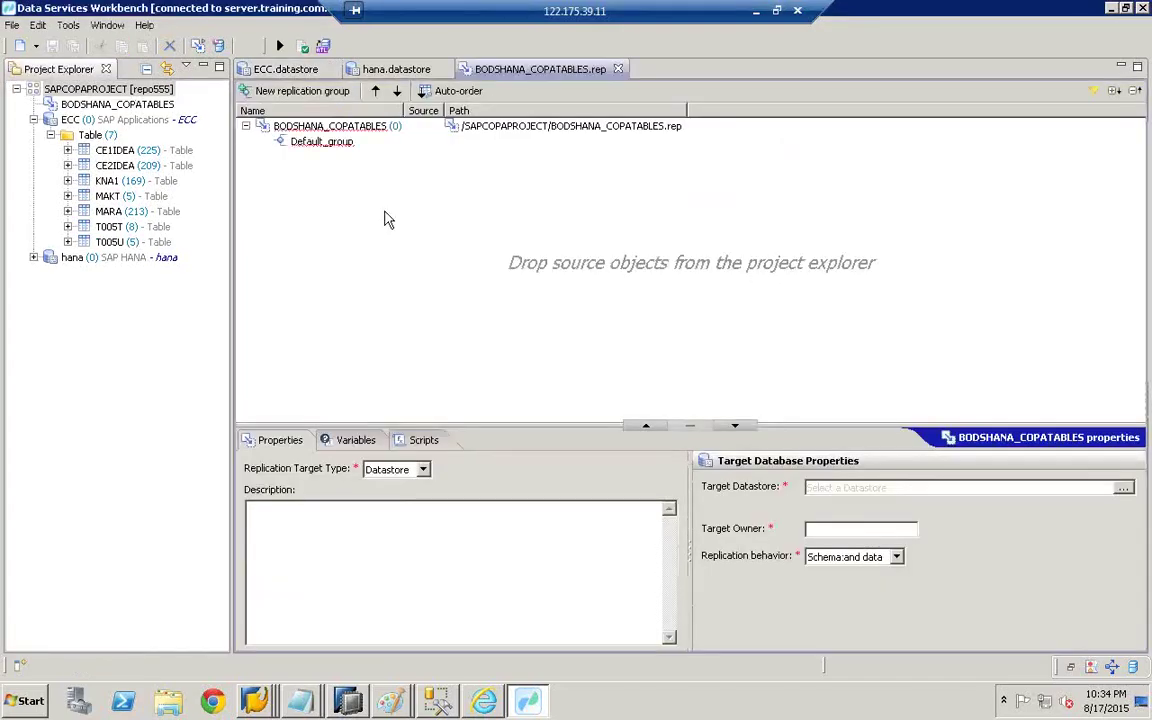
# - Add all seven ECC tables to BODSHANA_COPATABLES' Default_group and expand it to list them
pyautogui.click(115, 151)
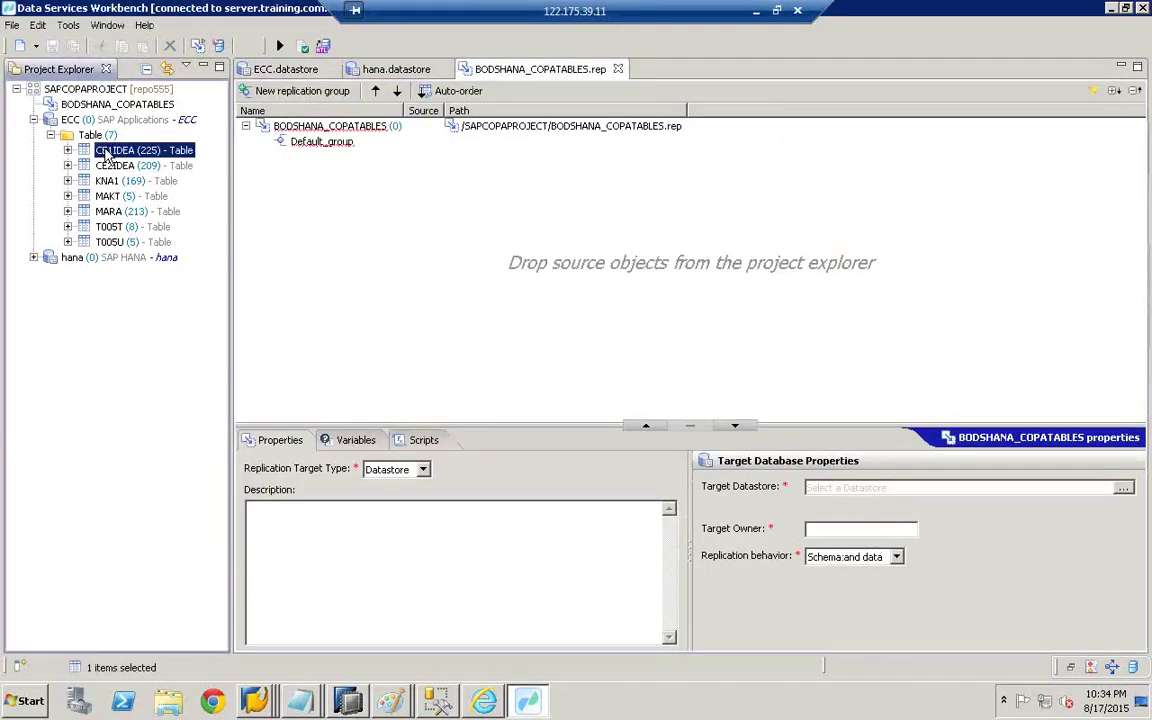
pyautogui.keyDown('shift'); pyautogui.click(110, 242); pyautogui.keyUp('shift')
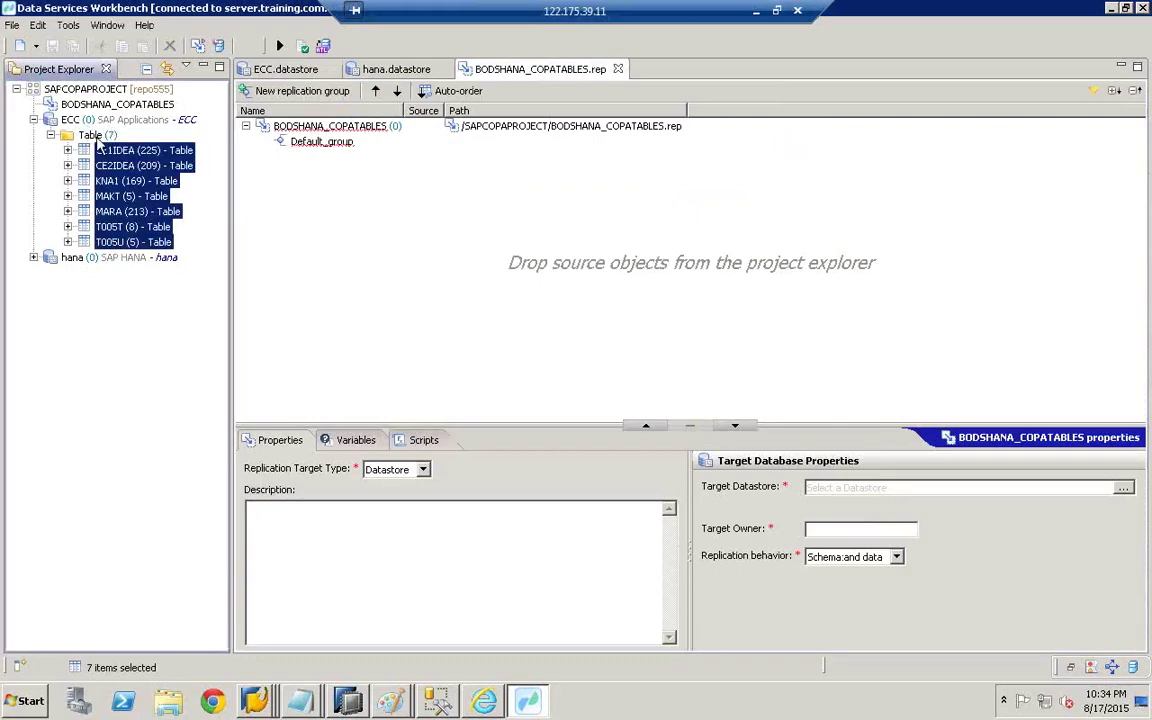
pyautogui.moveTo(204, 157); pyautogui.dragTo(450, 227)
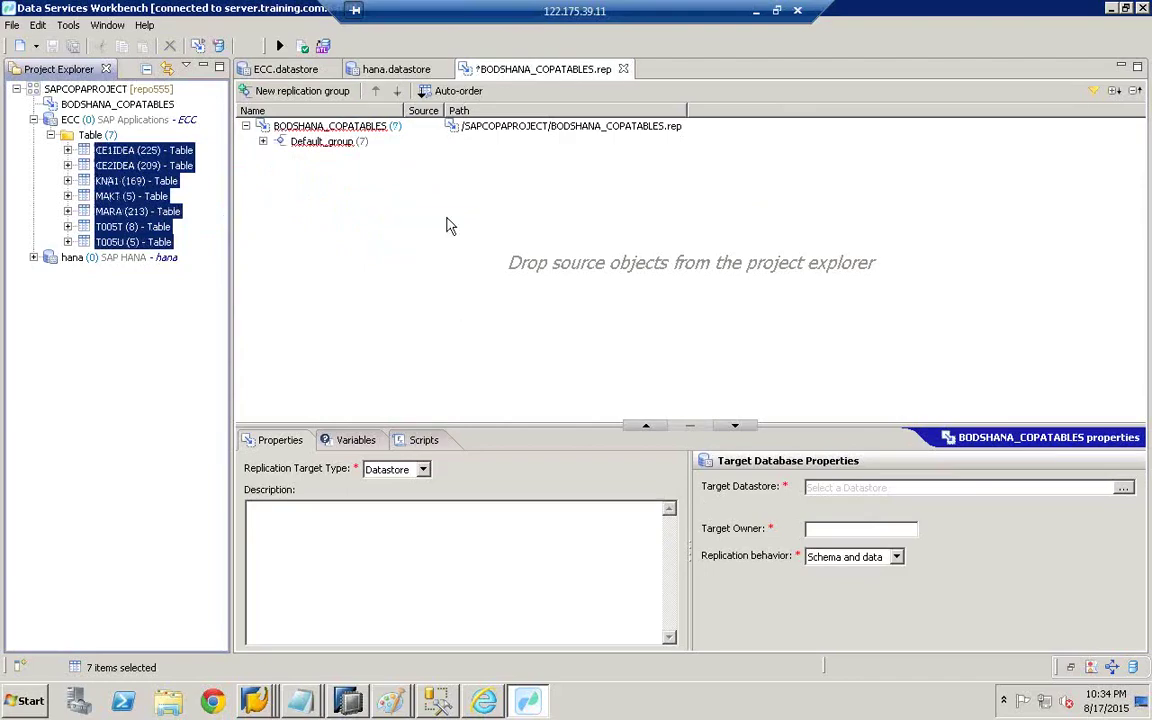
pyautogui.click(262, 141)
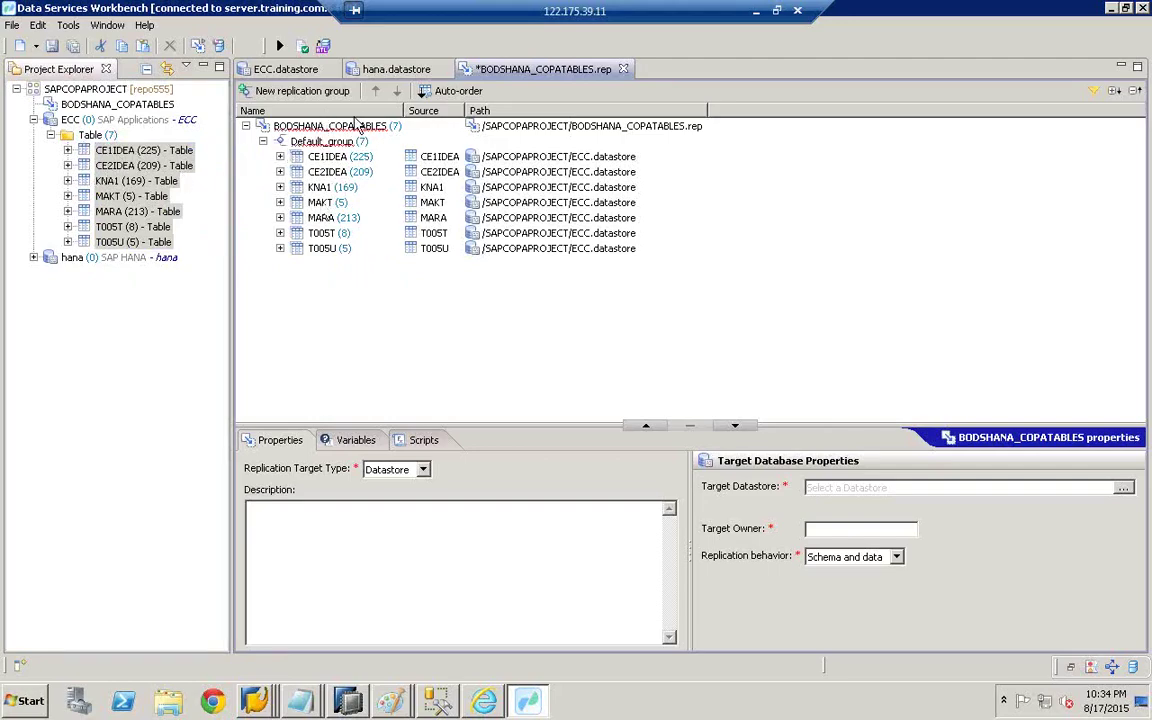
pyautogui.click(362, 134)
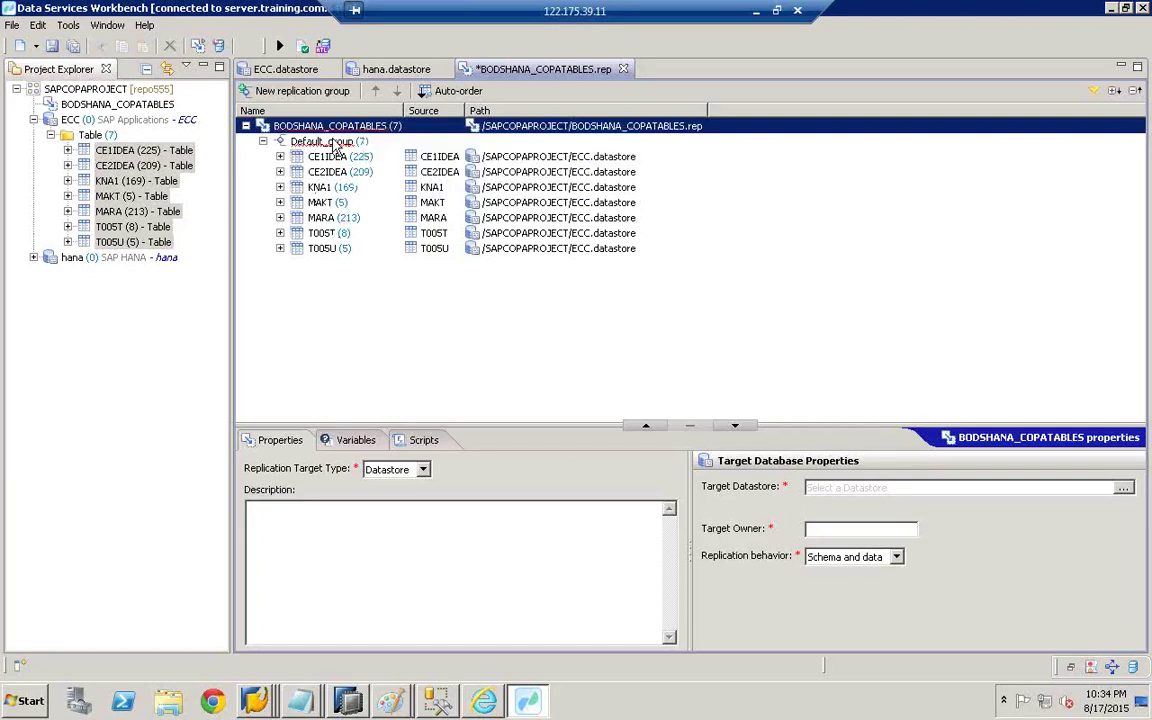
pyautogui.click(390, 700)
# - With the pencil, circle the ECC box's small circle and draw a line from REPO into HANA
pyautogui.click(365, 662)
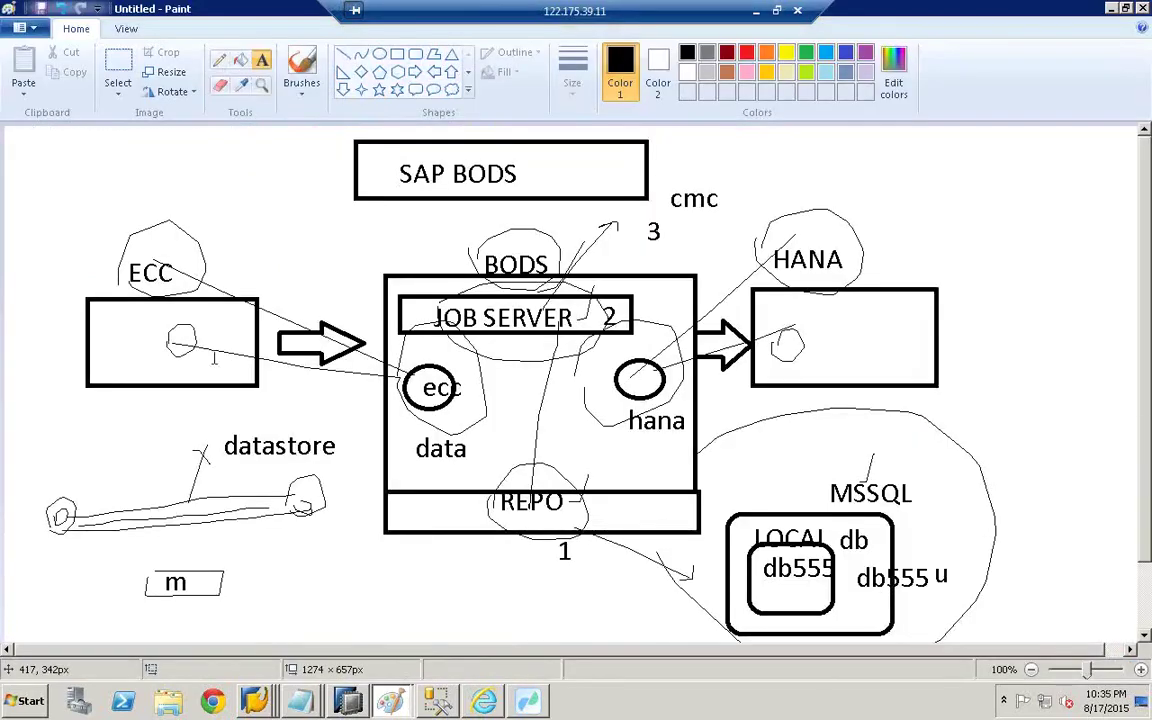
pyautogui.click(220, 62)
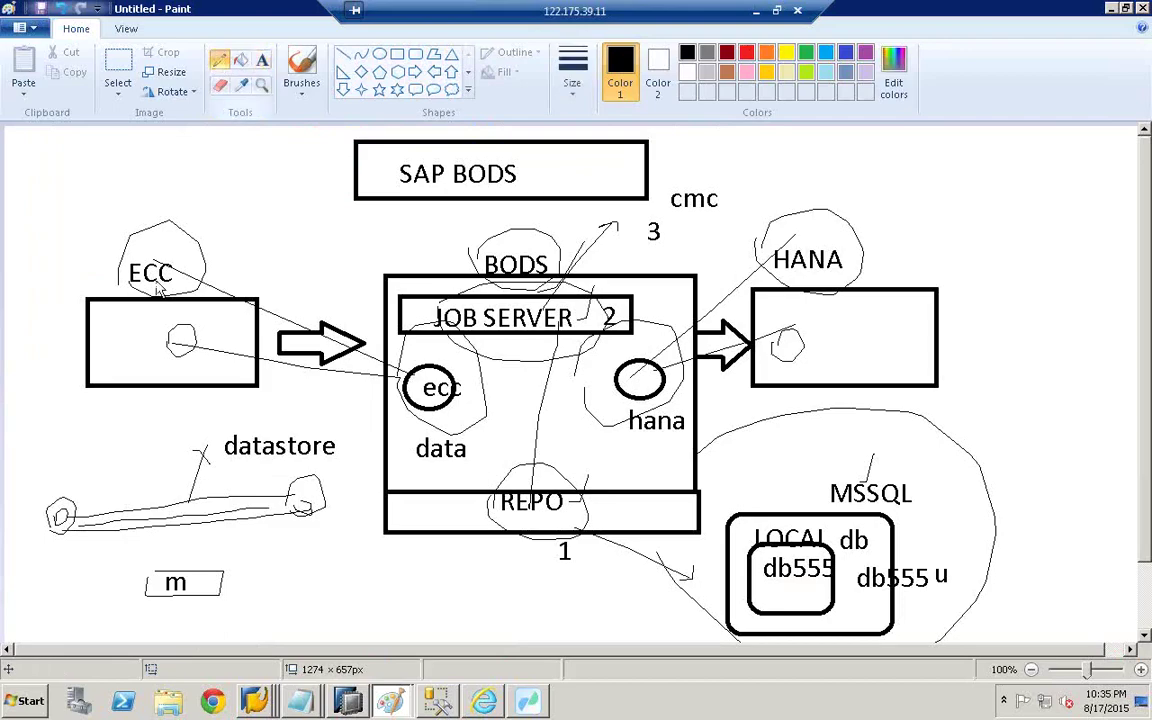
pyautogui.moveTo(141, 335)
pyautogui.mouseDown()
pyautogui.moveTo(195, 325)
pyautogui.moveTo(158, 320)
pyautogui.moveTo(150, 290)
pyautogui.moveTo(180, 240)
pyautogui.moveTo(300, 180)
pyautogui.moveTo(538, 488)
pyautogui.moveTo(541, 529)
pyautogui.mouseUp()
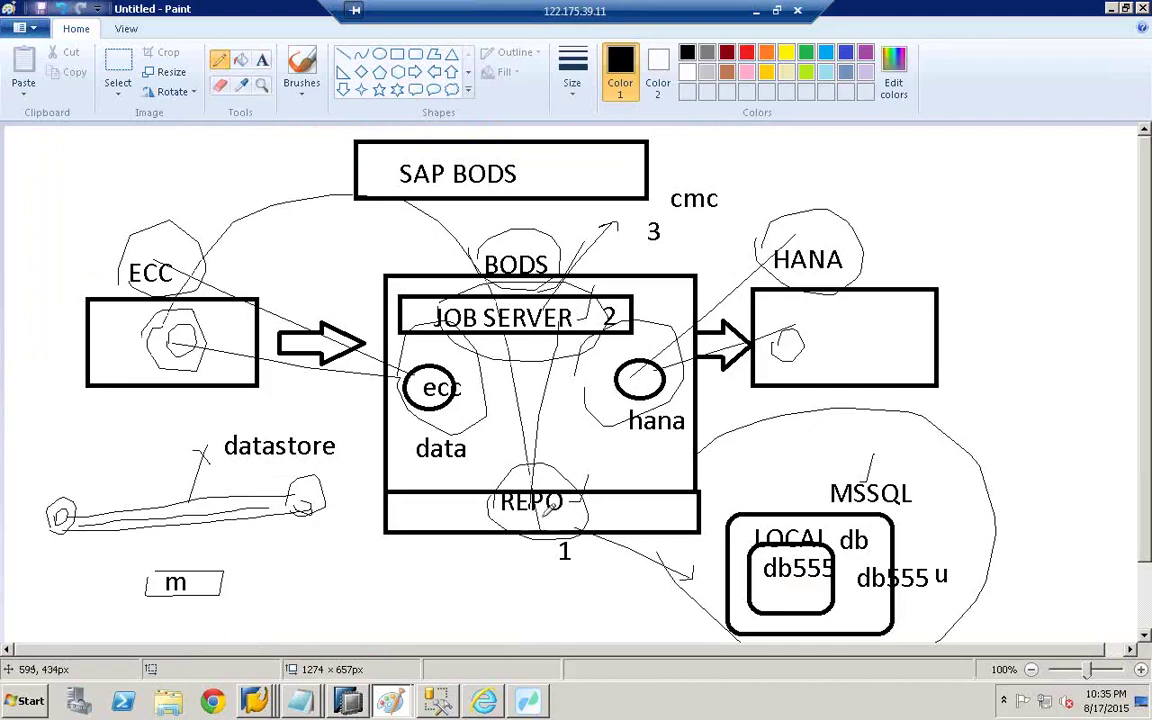
pyautogui.moveTo(583, 487); pyautogui.dragTo(815, 335)
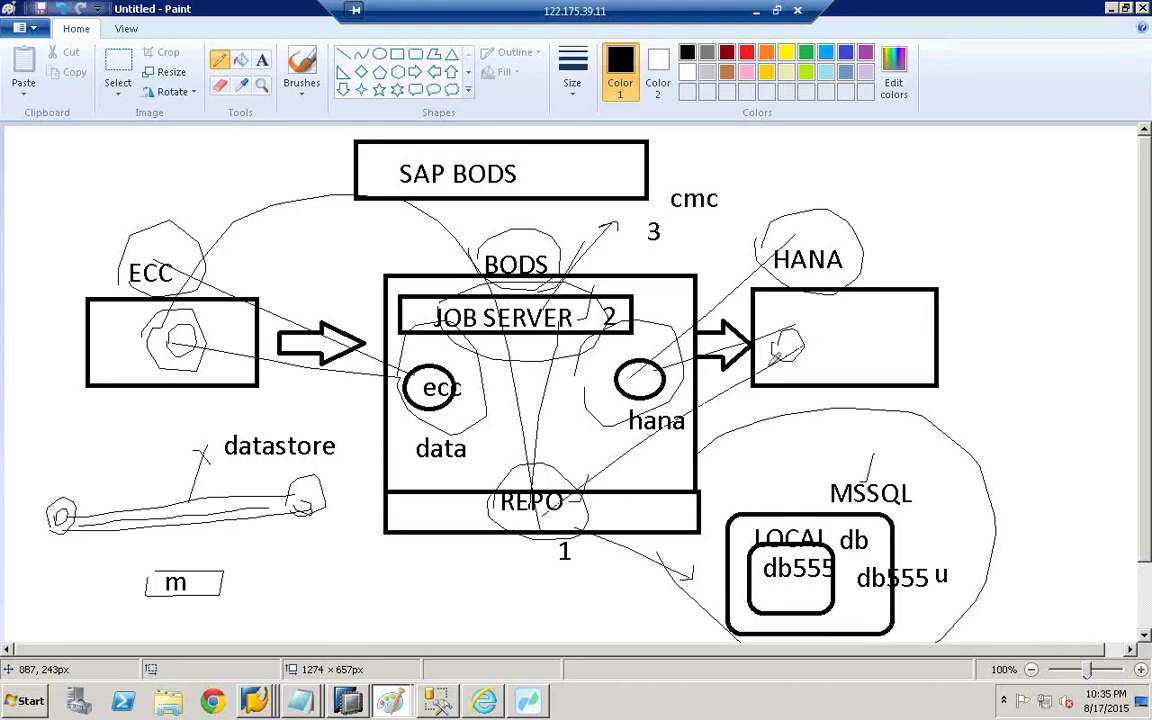
pyautogui.hotkey('alt', 'Tab')
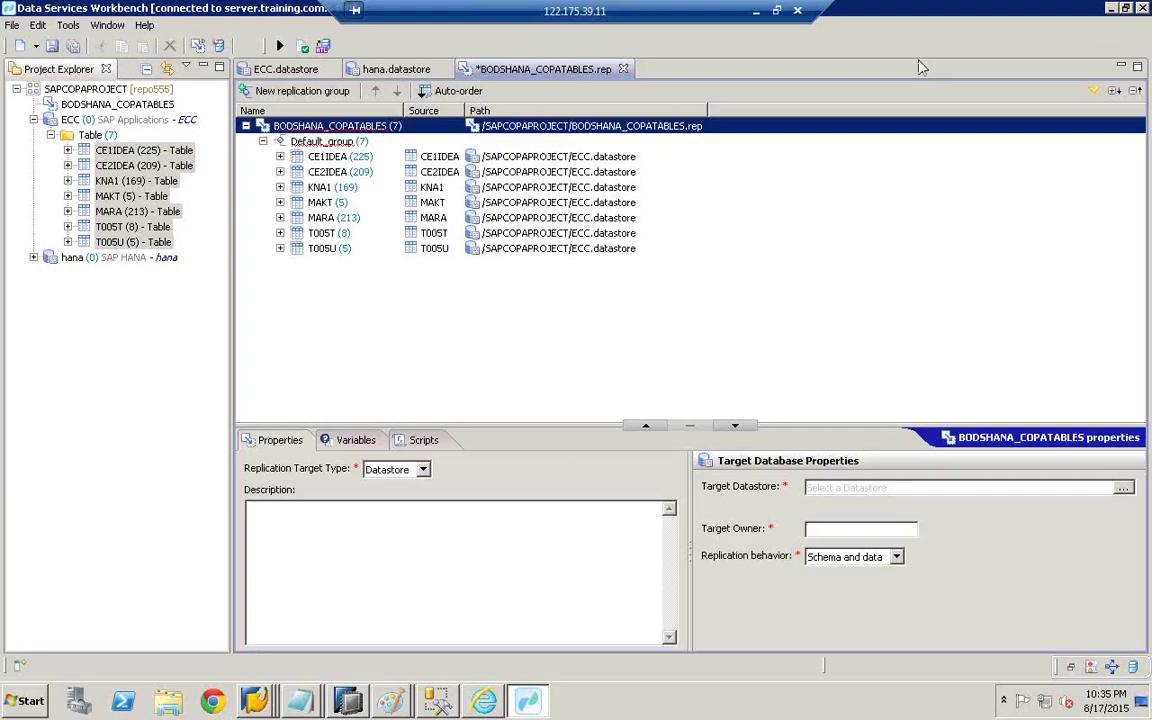
# - Set the job's target datastore to /SAPCOPAPROJECT/hana.datastore with target owner HANAUSER
pyautogui.click(1121, 489)
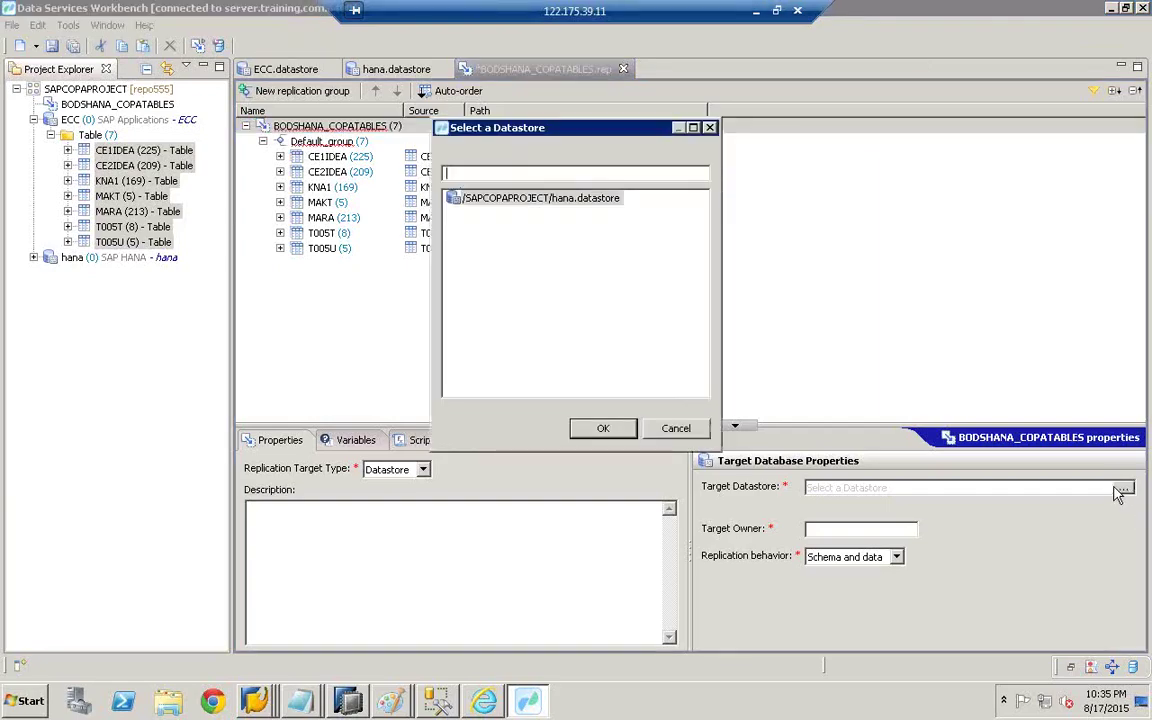
pyautogui.click(510, 202)
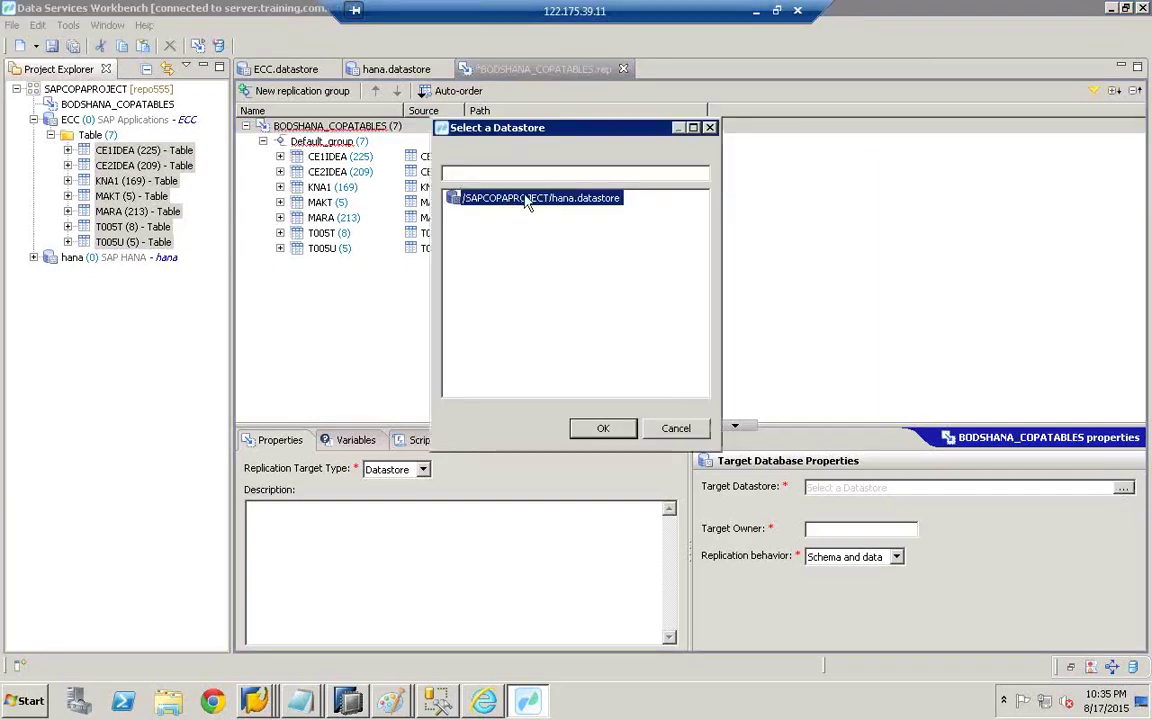
pyautogui.doubleClick(541, 199)
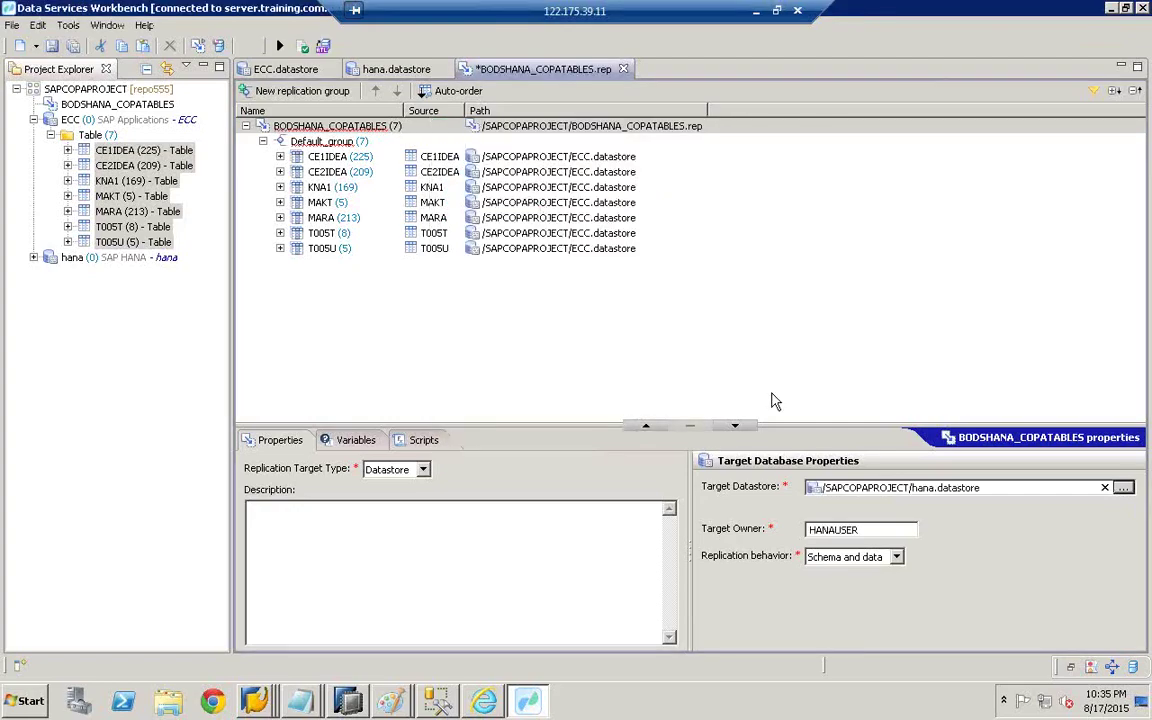
pyautogui.doubleClick(845, 532)
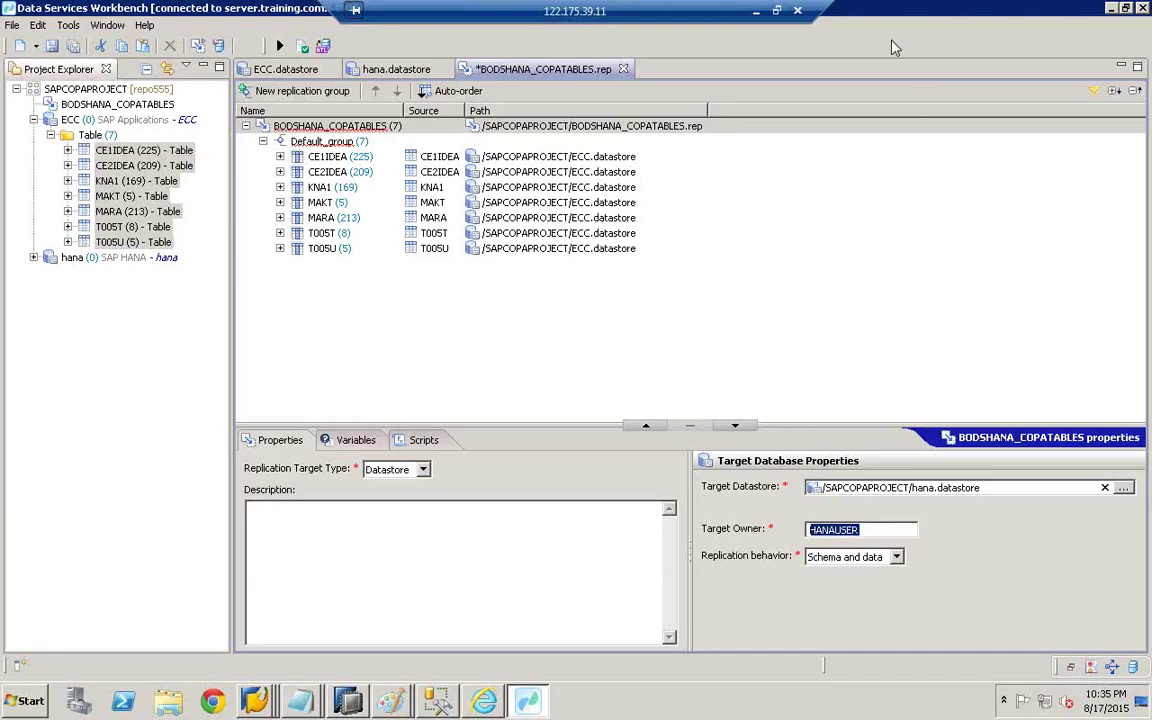
# - Validate the replication job, then run it as an initial load on the js555 job server
pyautogui.click(303, 47)
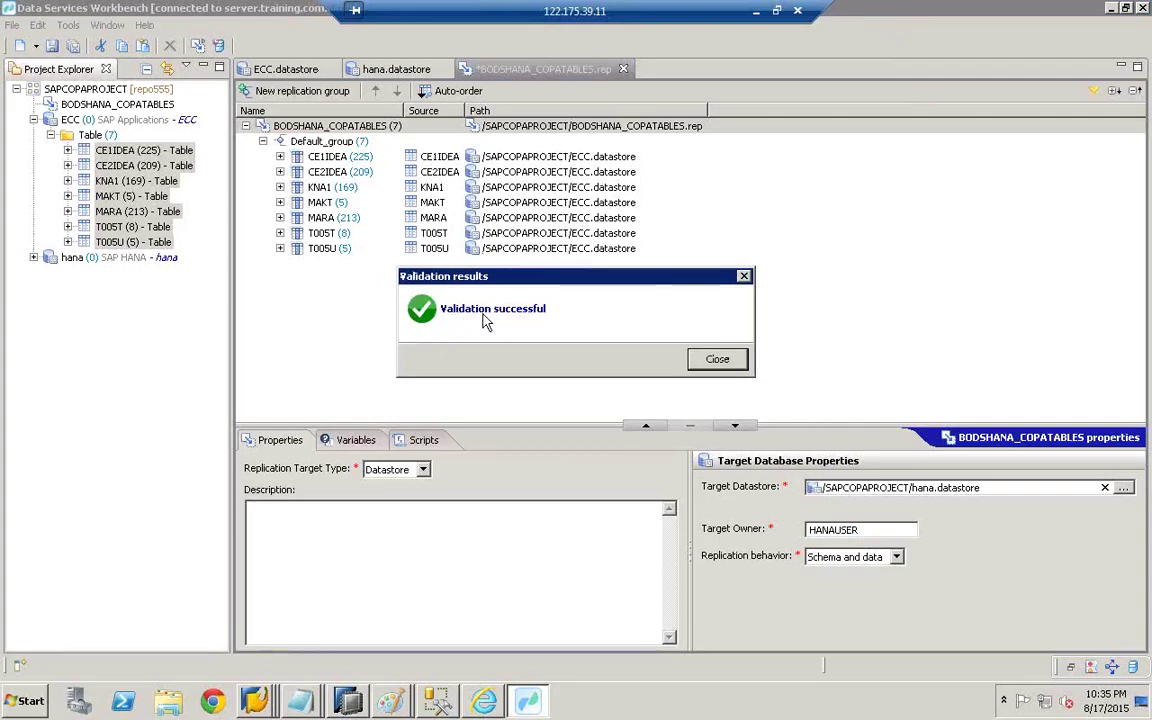
pyautogui.click(727, 361)
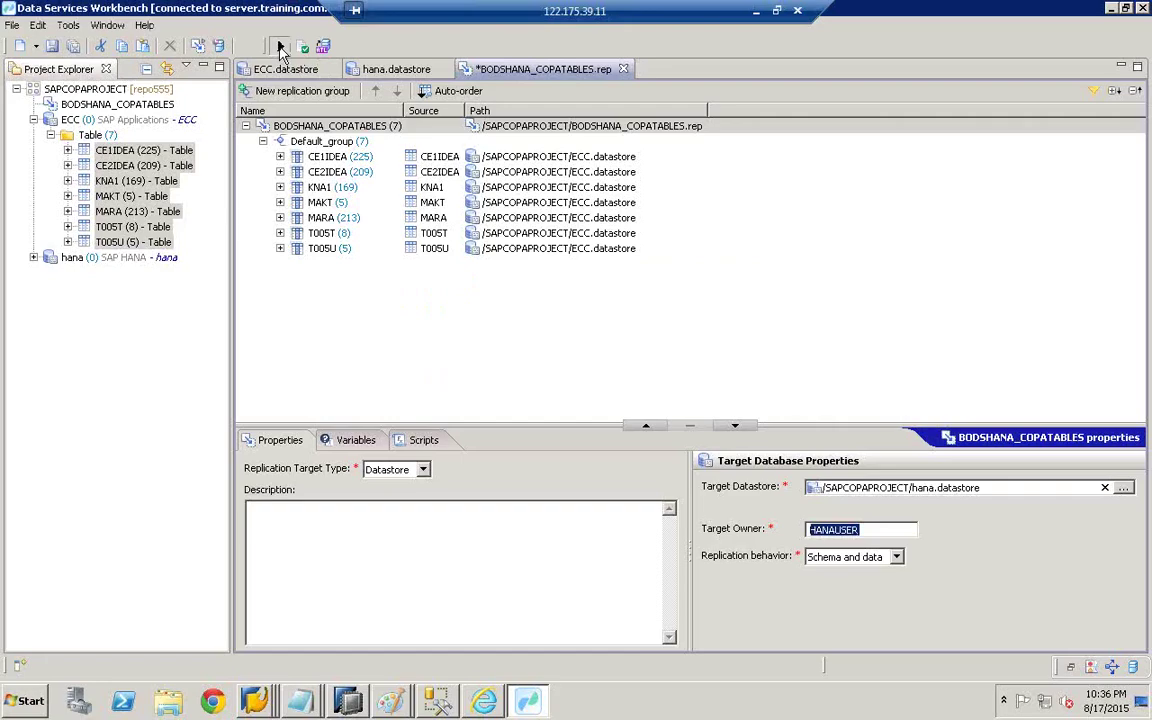
pyautogui.click(281, 47)
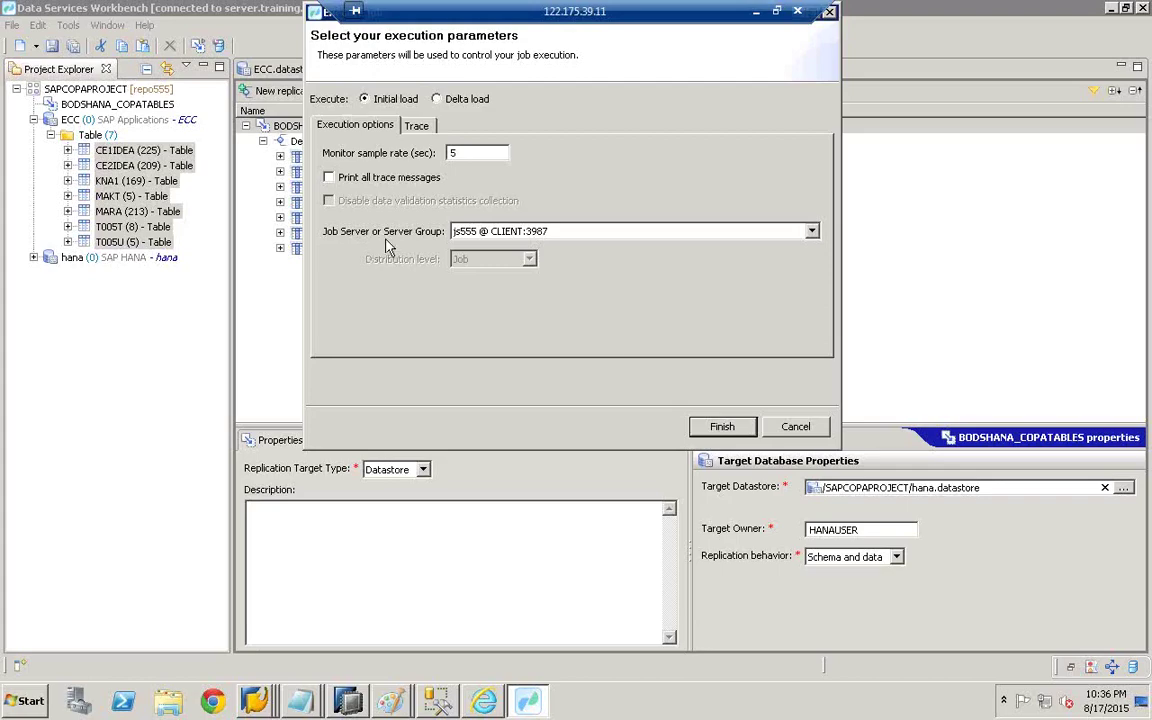
pyautogui.click(728, 427)
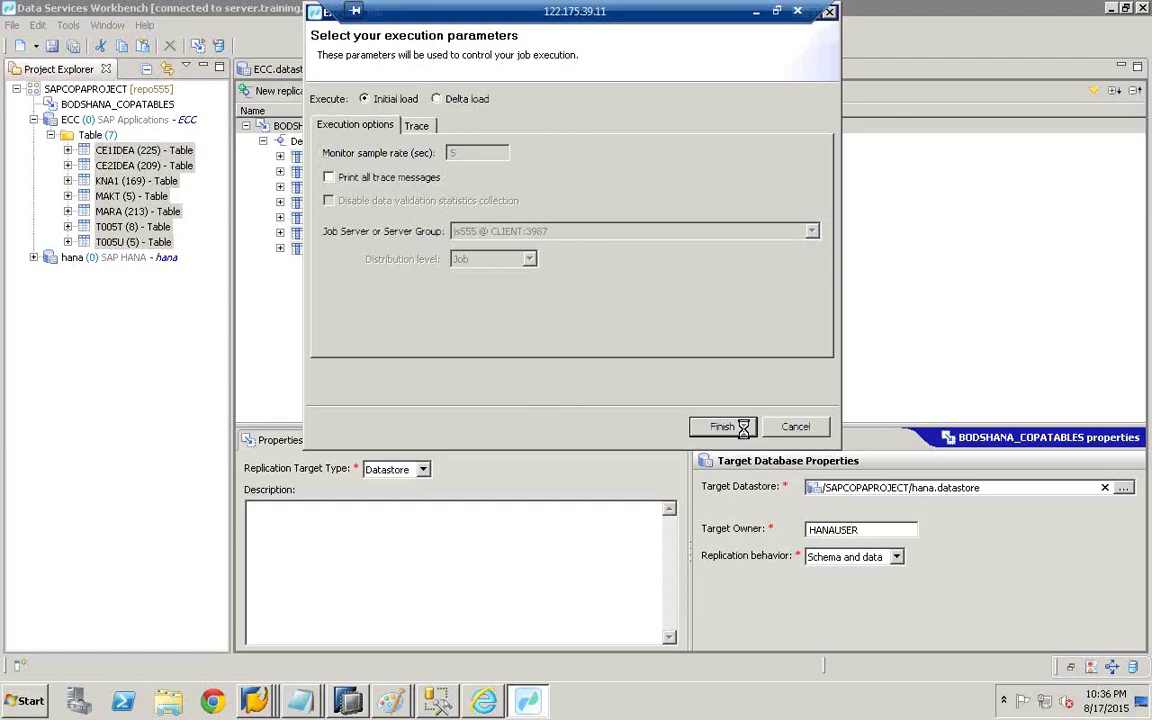
pyautogui.click(743, 427)
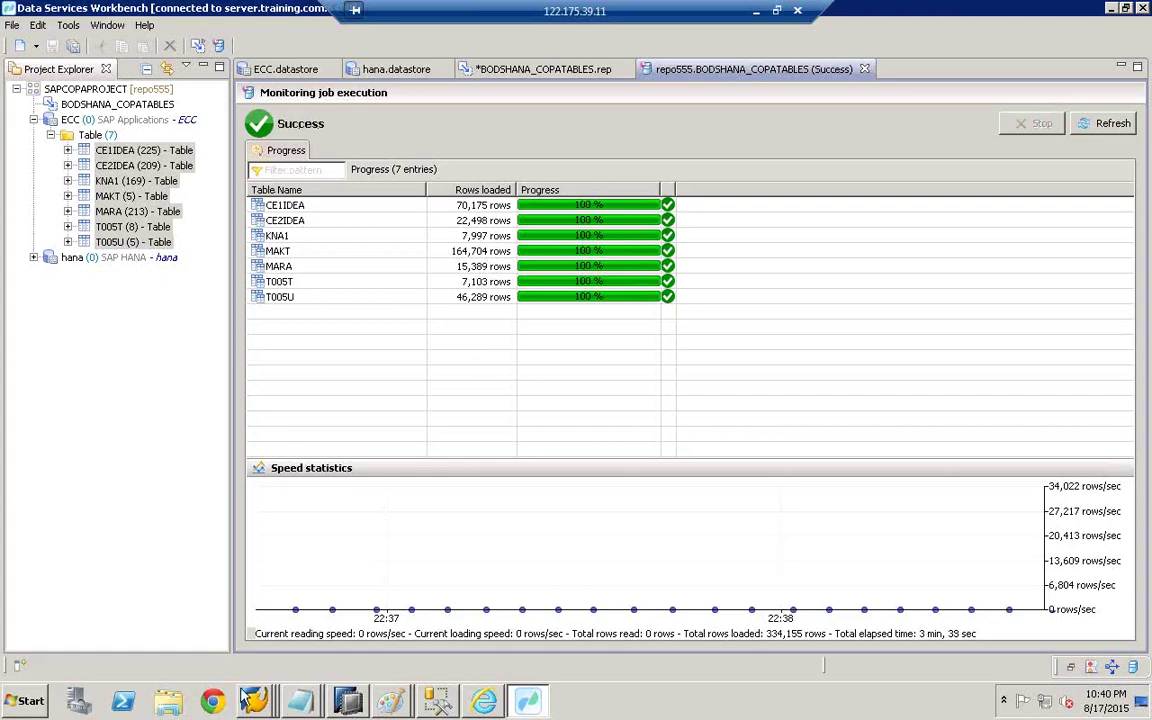
# - Switch to SAP HANA Studio and refresh the Catalog's schema list
pyautogui.click(350, 702)
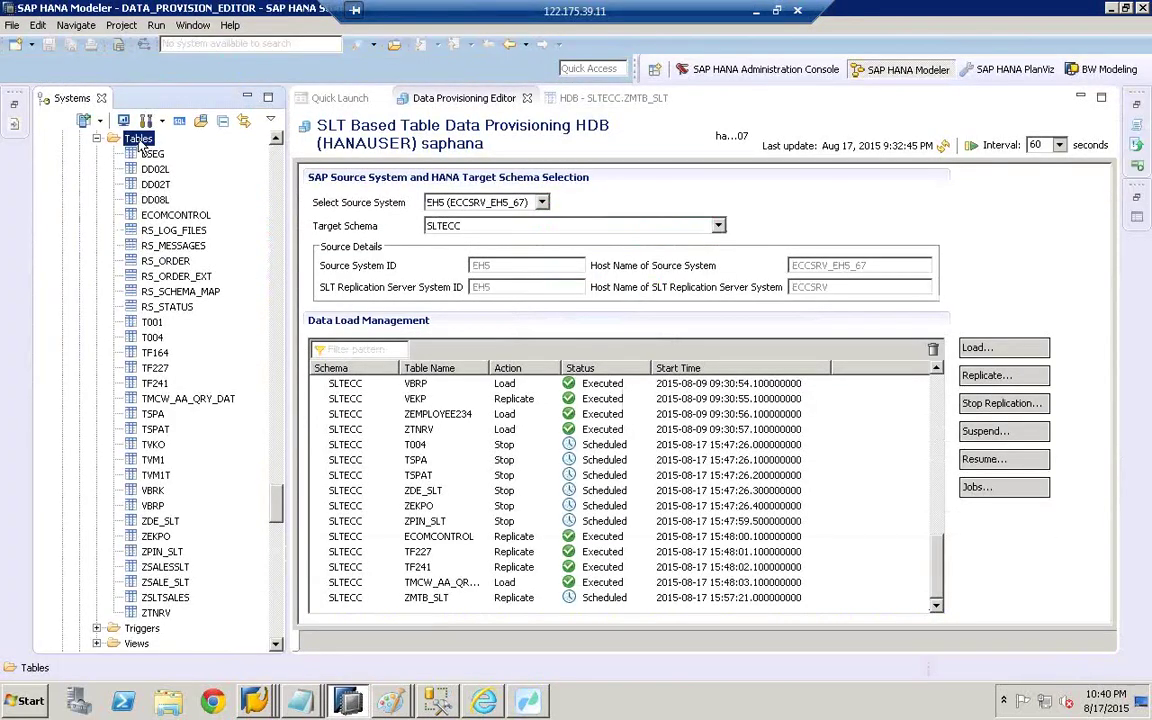
pyautogui.moveTo(277, 511); pyautogui.dragTo(275, 135)
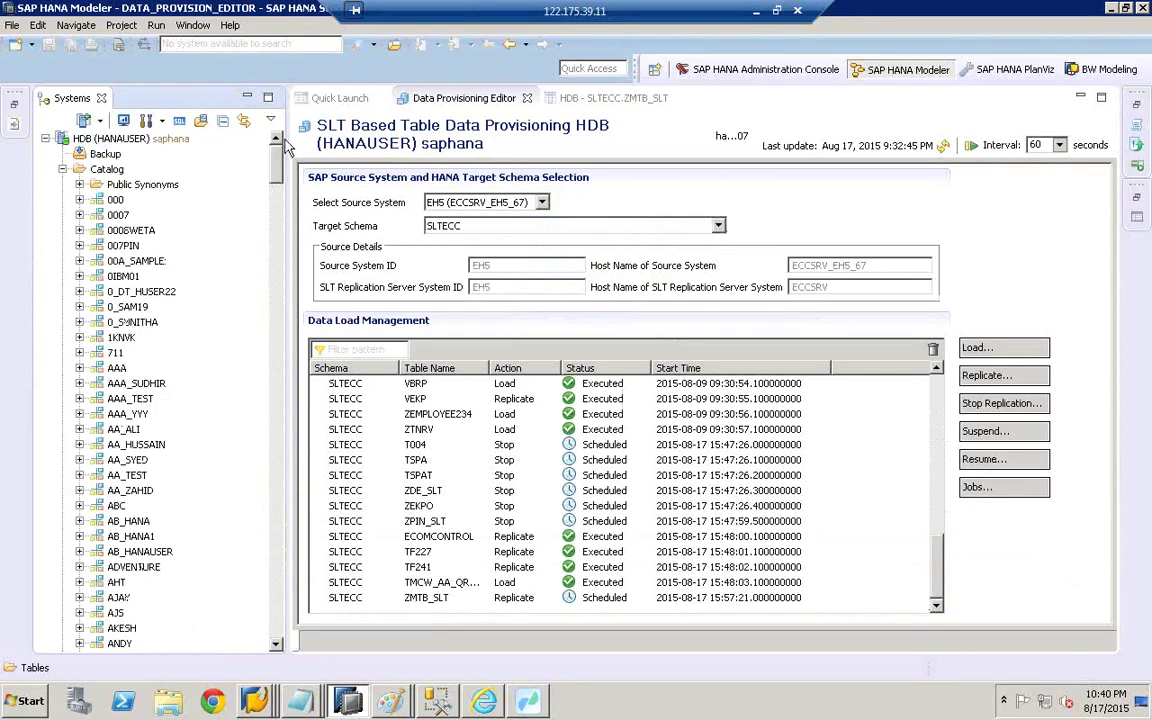
pyautogui.click(62, 169)
pyautogui.click(62, 169)
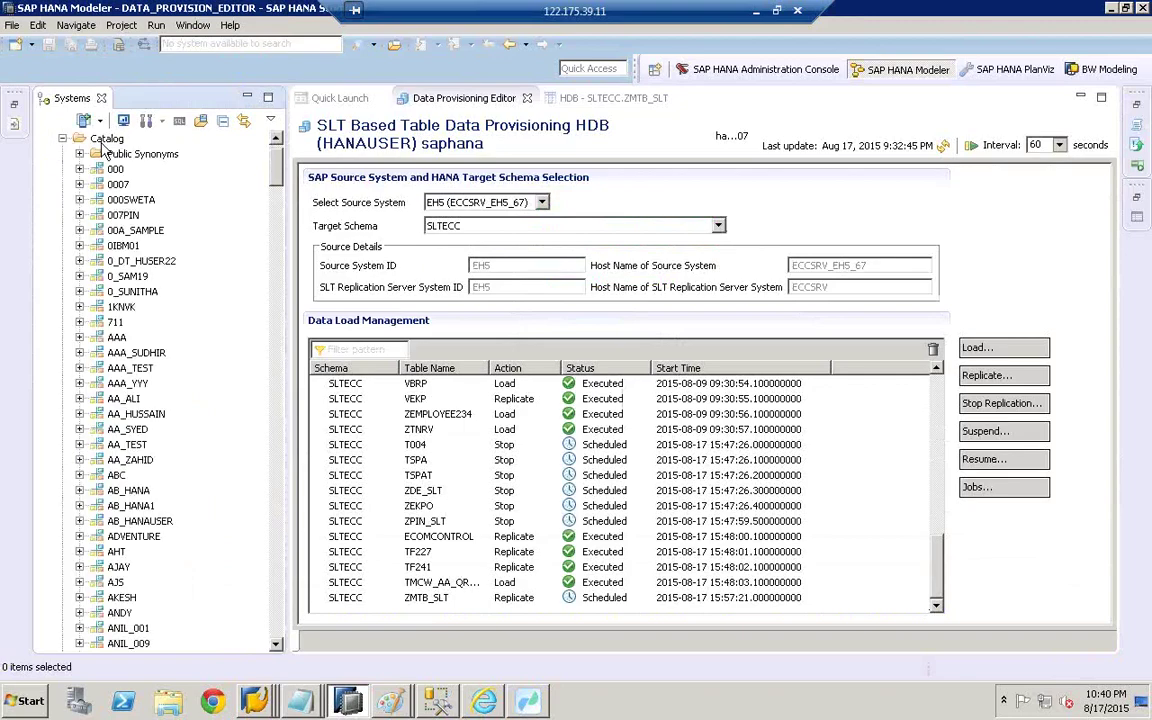
pyautogui.click(105, 140)
pyautogui.rightClick(105, 140)
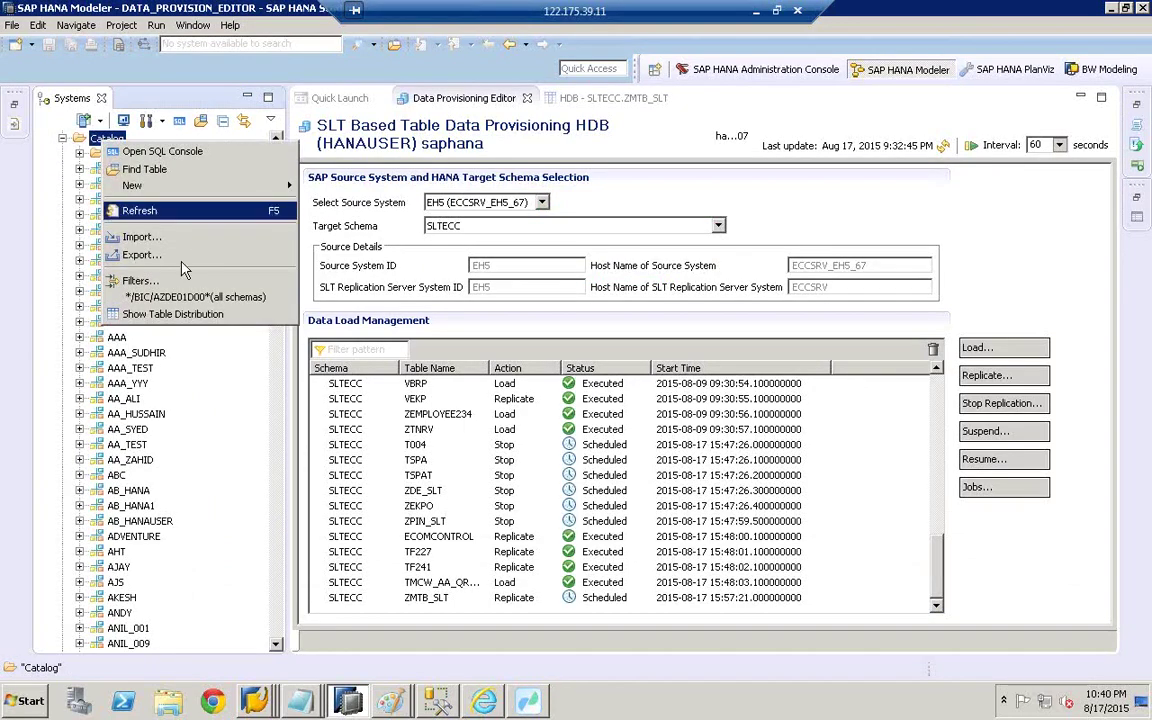
pyautogui.click(163, 212)
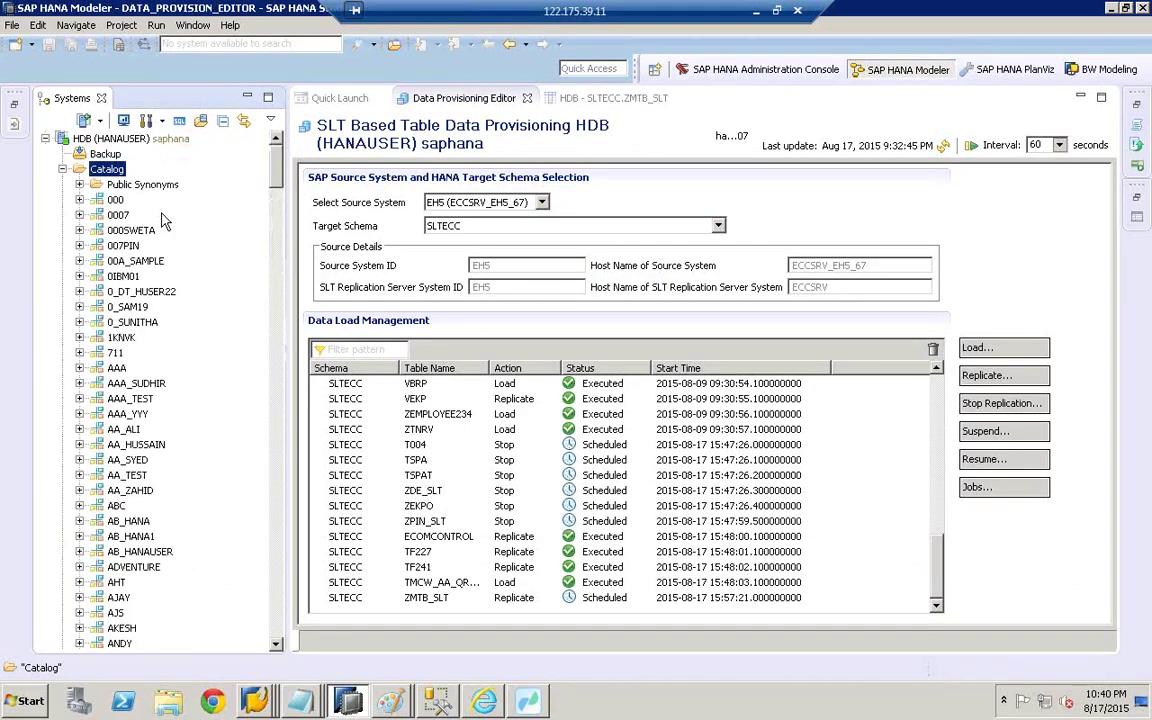
# - Expand the HANASCHEMA schema, refresh its Tables folder, then collapse it
pyautogui.click(125, 292)
pyautogui.press('h')
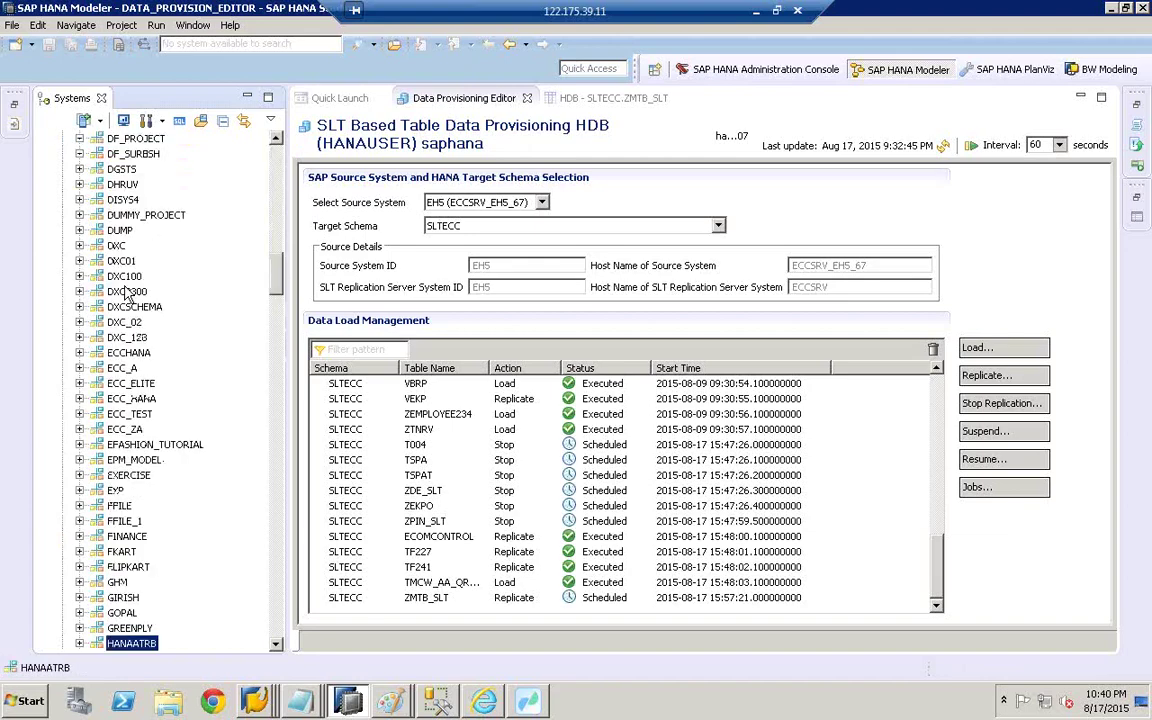
pyautogui.click(277, 645)
pyautogui.scroll(-8, 283, 650)
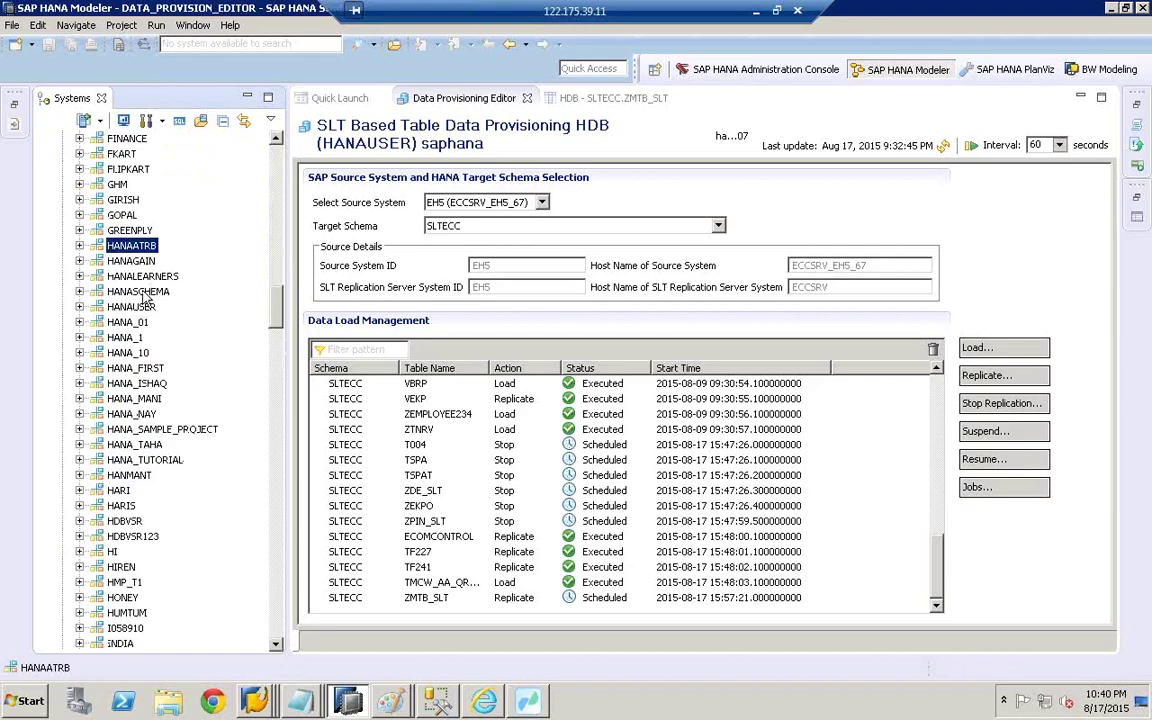
pyautogui.click(135, 291)
pyautogui.click(80, 291)
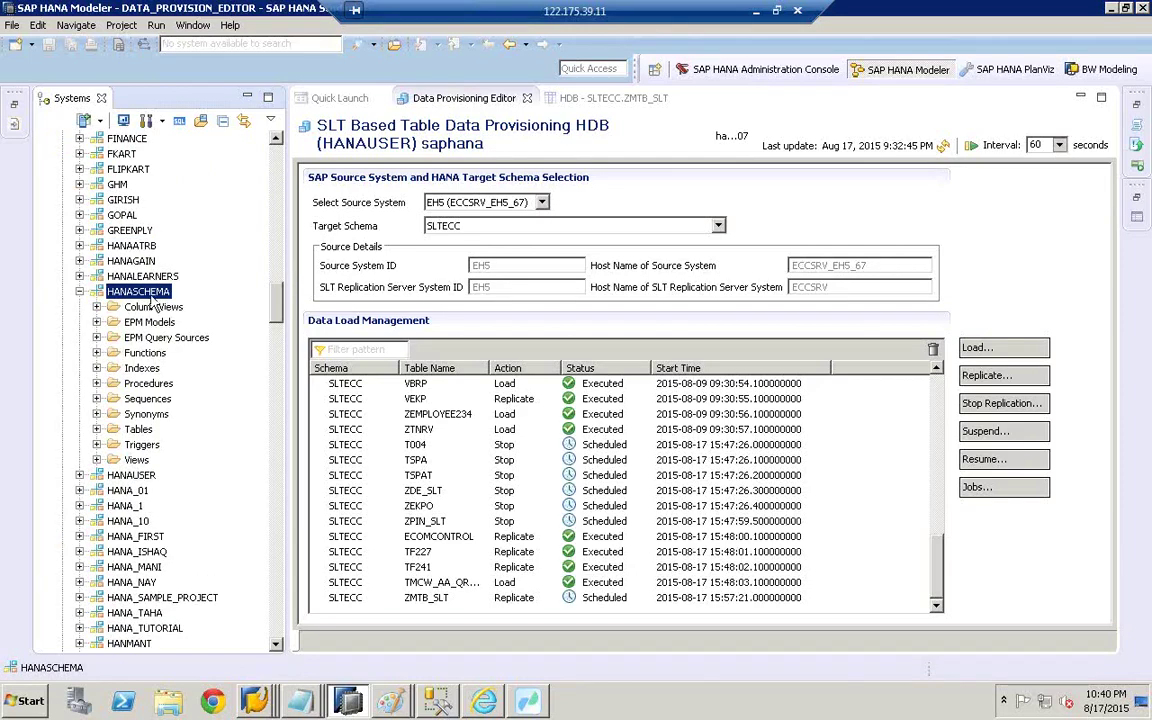
pyautogui.click(106, 431)
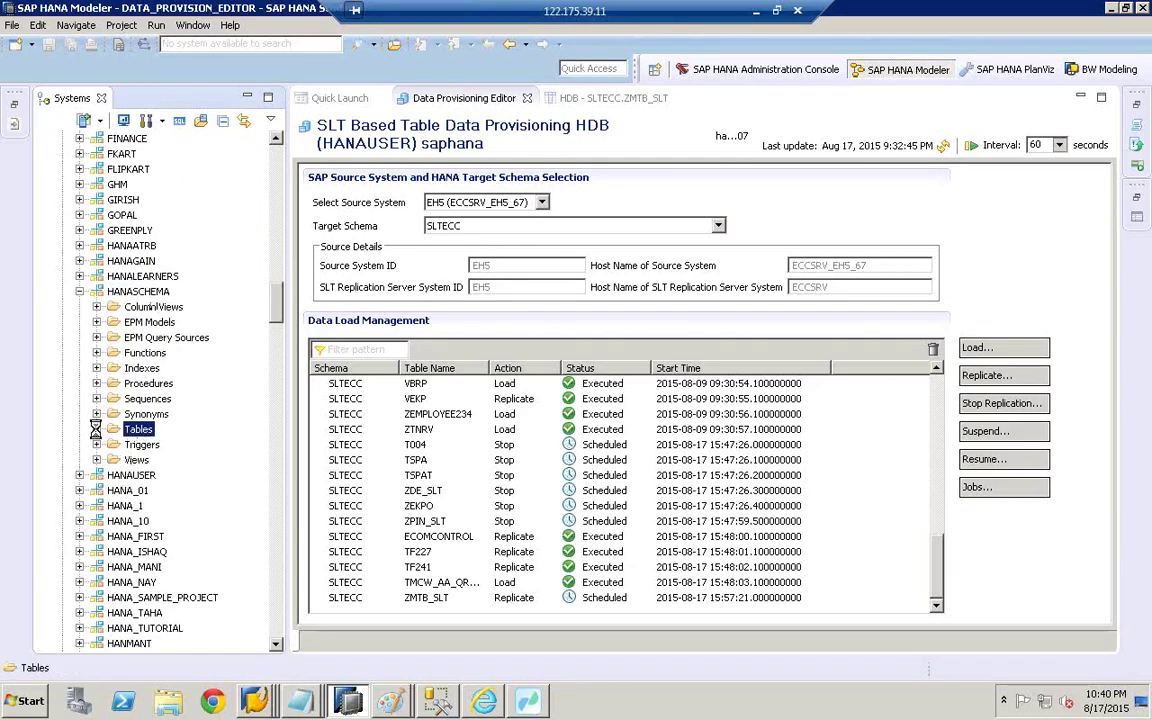
pyautogui.click(97, 430)
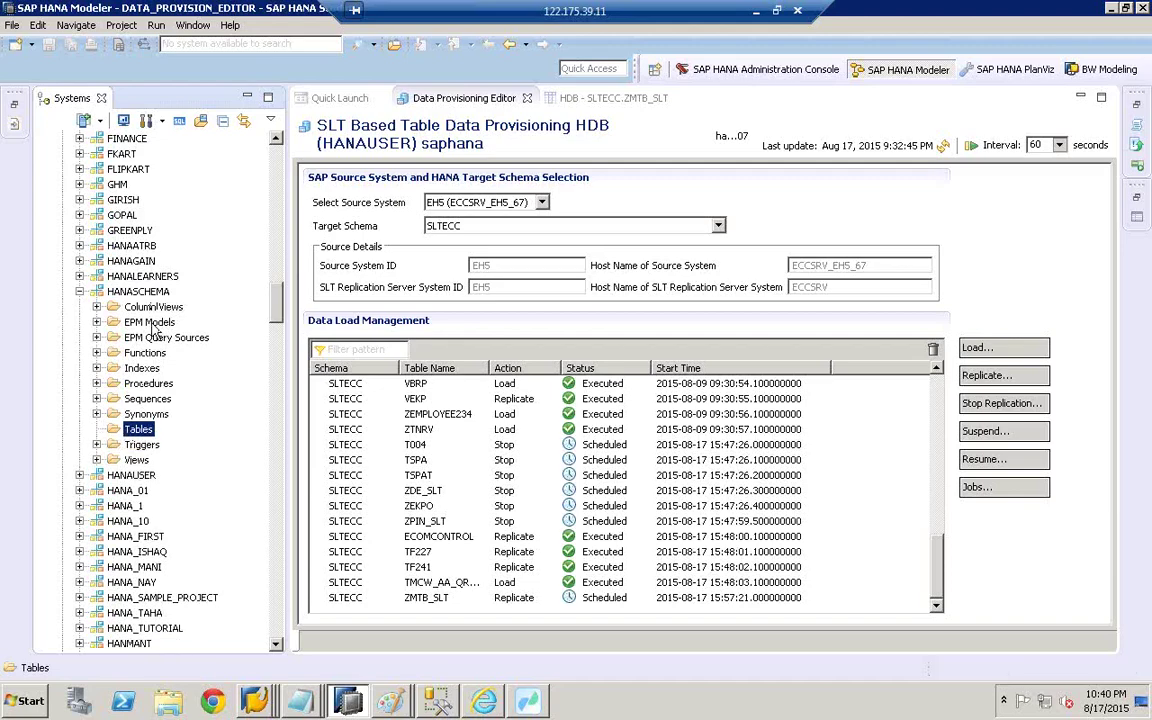
pyautogui.rightClick(150, 432)
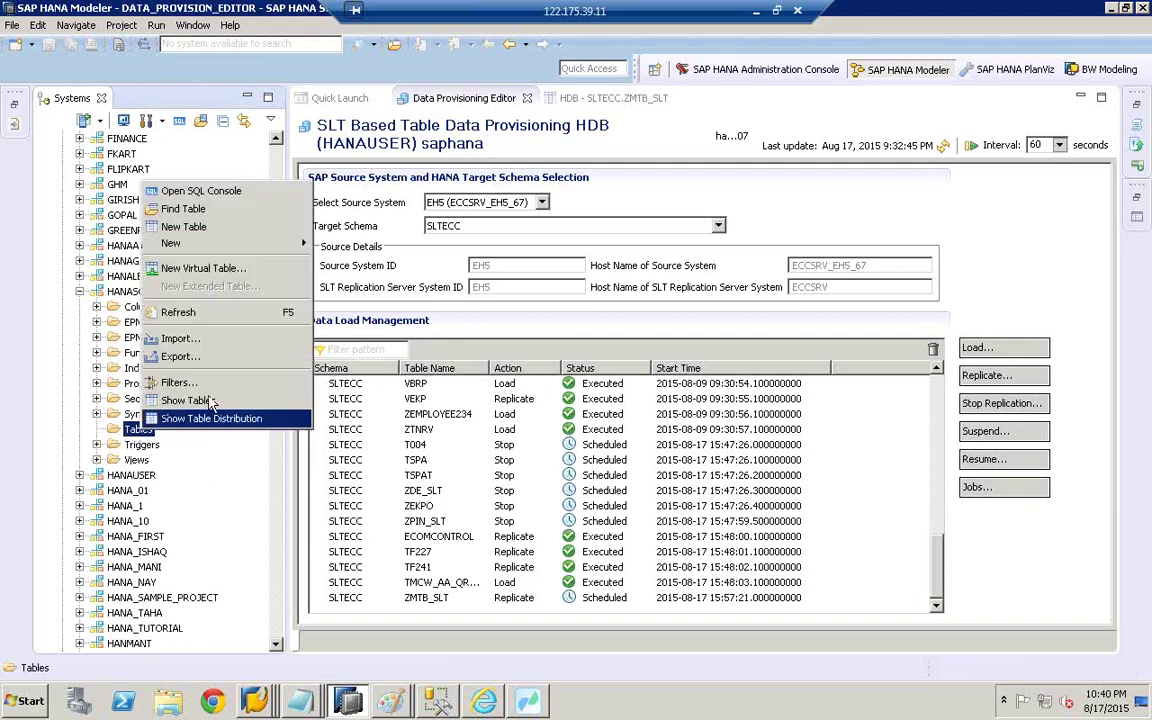
pyautogui.click(235, 320)
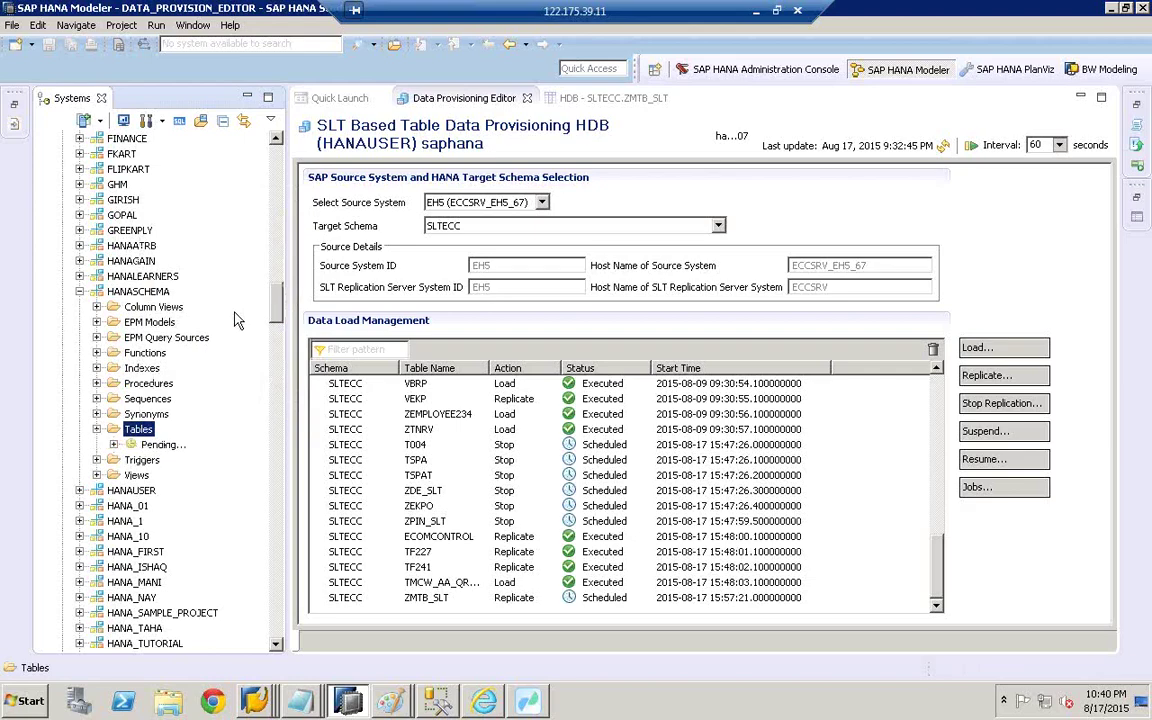
pyautogui.click(142, 294)
pyautogui.click(80, 291)
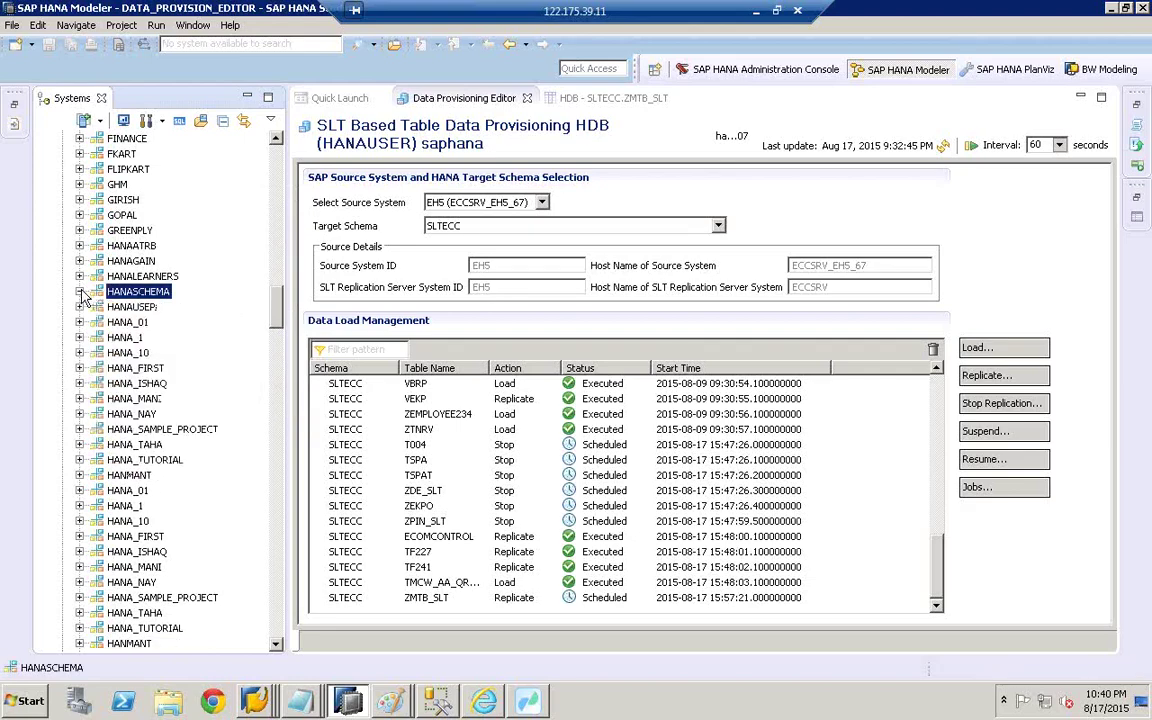
# - Expand HANAUSER's Tables folder and open the KNA1 table definition
pyautogui.click(131, 307)
pyautogui.click(127, 322)
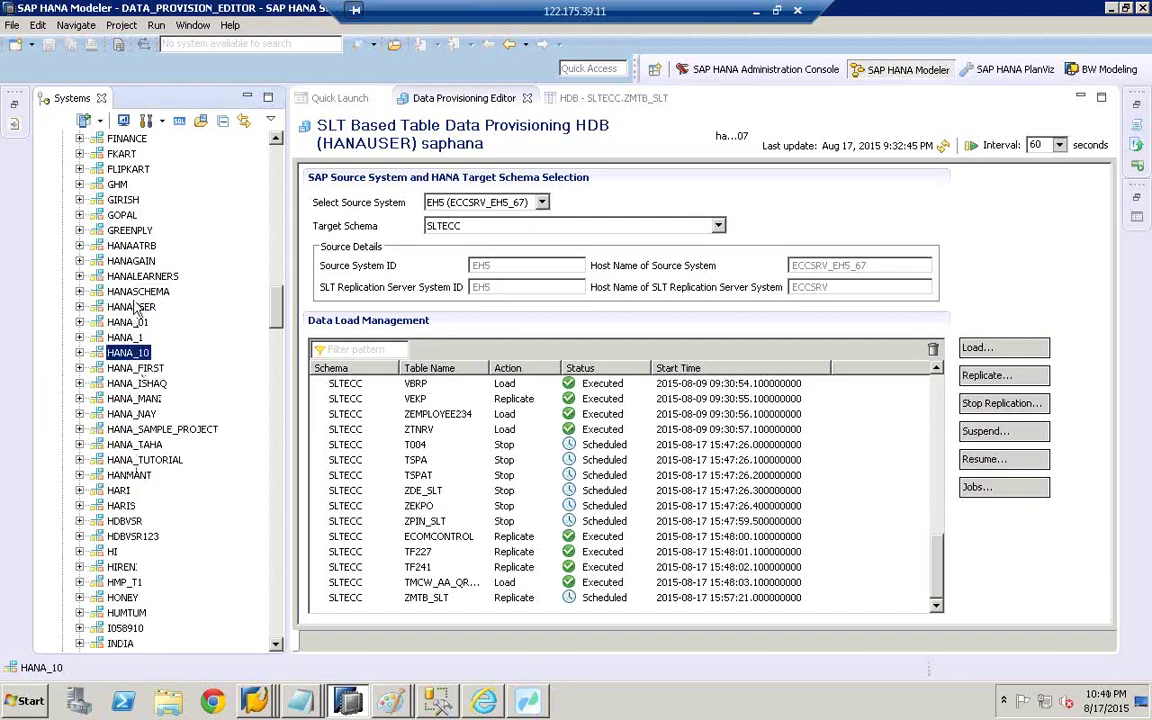
pyautogui.click(124, 200)
pyautogui.press('Down')
pyautogui.press('Down')
pyautogui.press('Down')
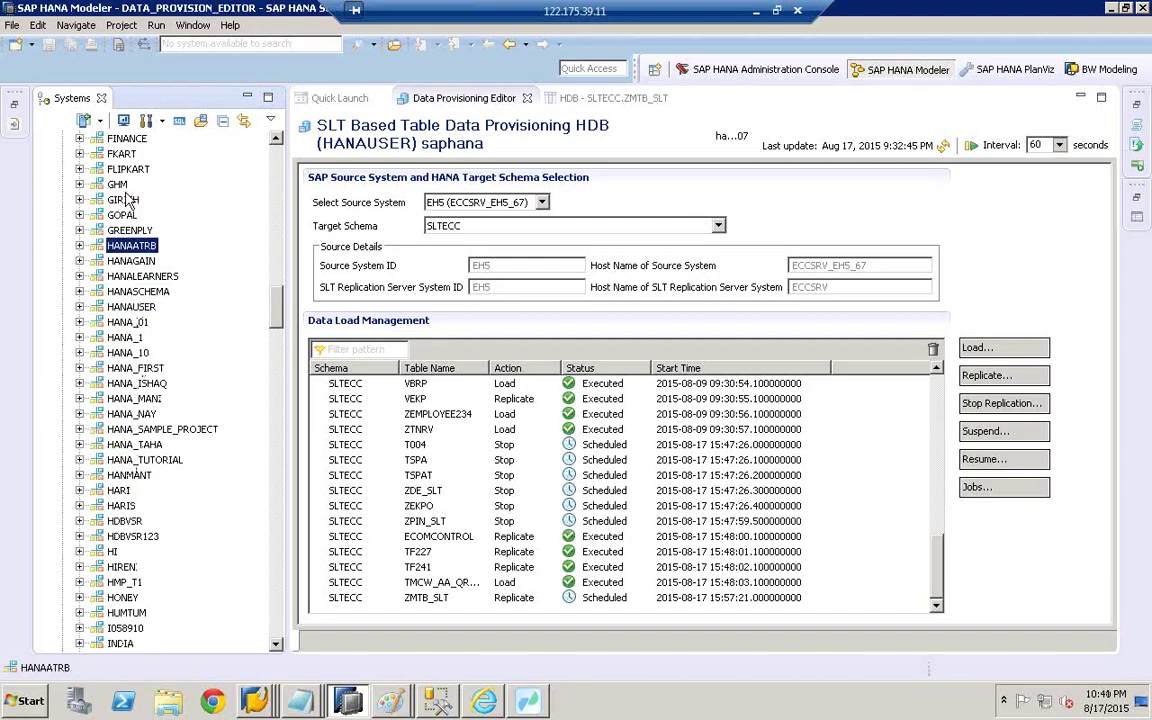
pyautogui.press('Down')
pyautogui.press('Down')
pyautogui.press('Down')
pyautogui.press('Down')
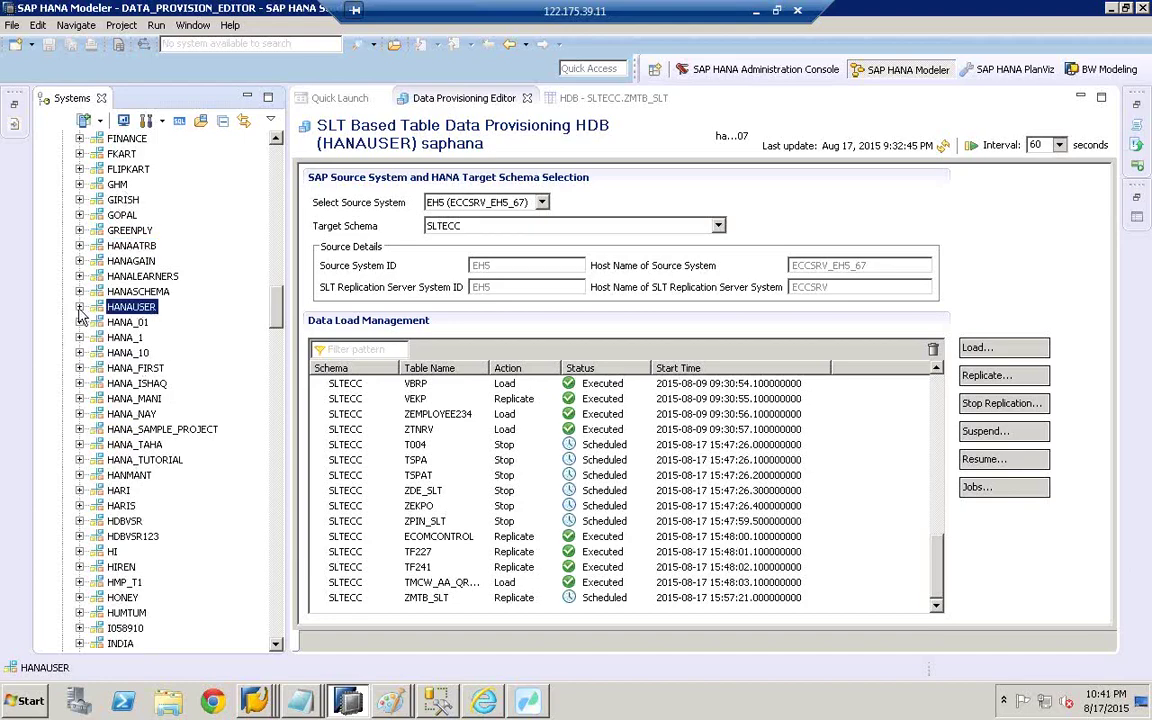
pyautogui.click(79, 307)
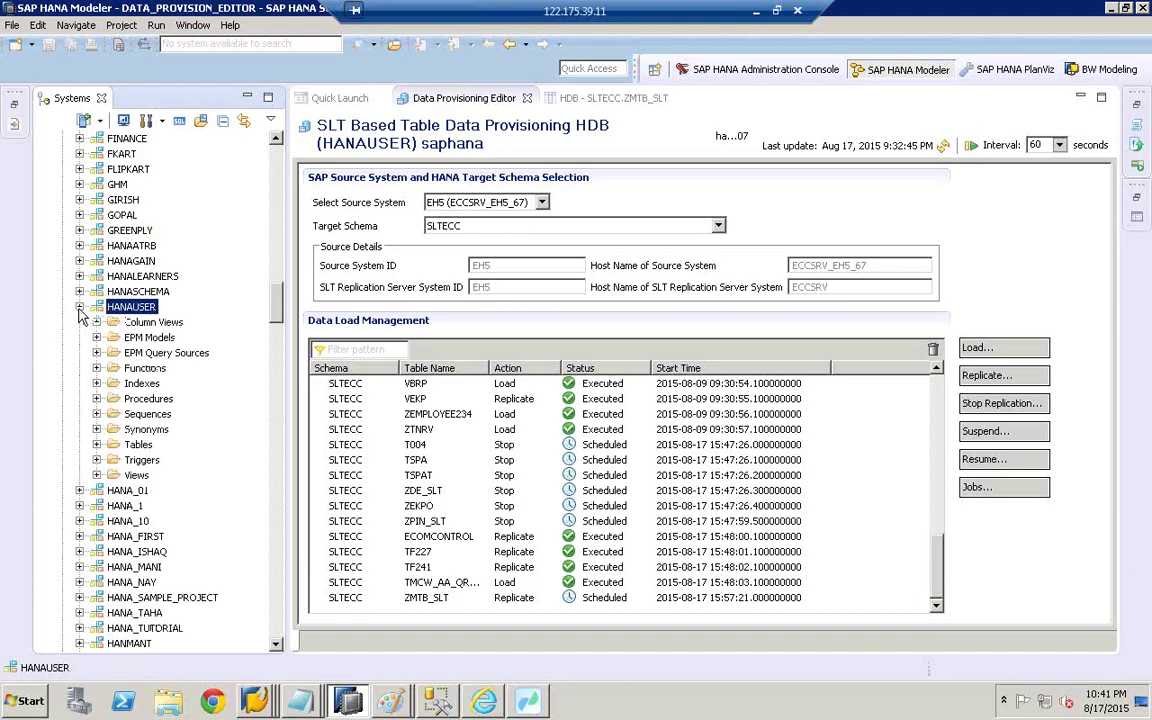
pyautogui.click(96, 444)
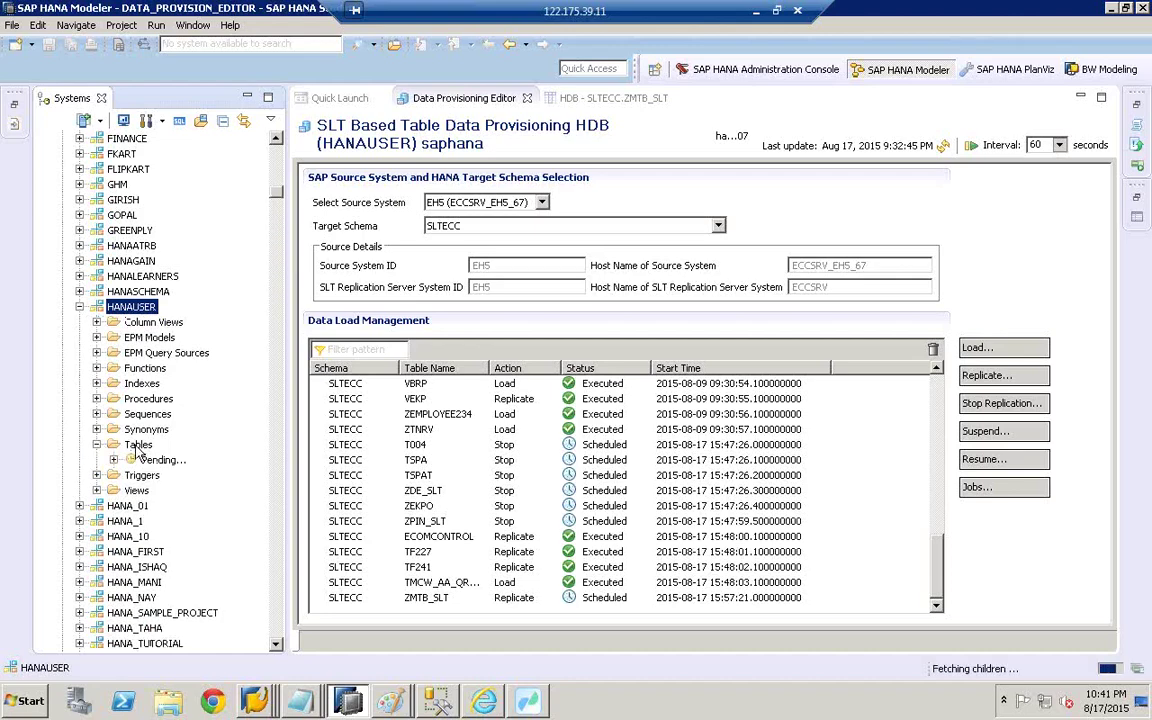
pyautogui.click(150, 477)
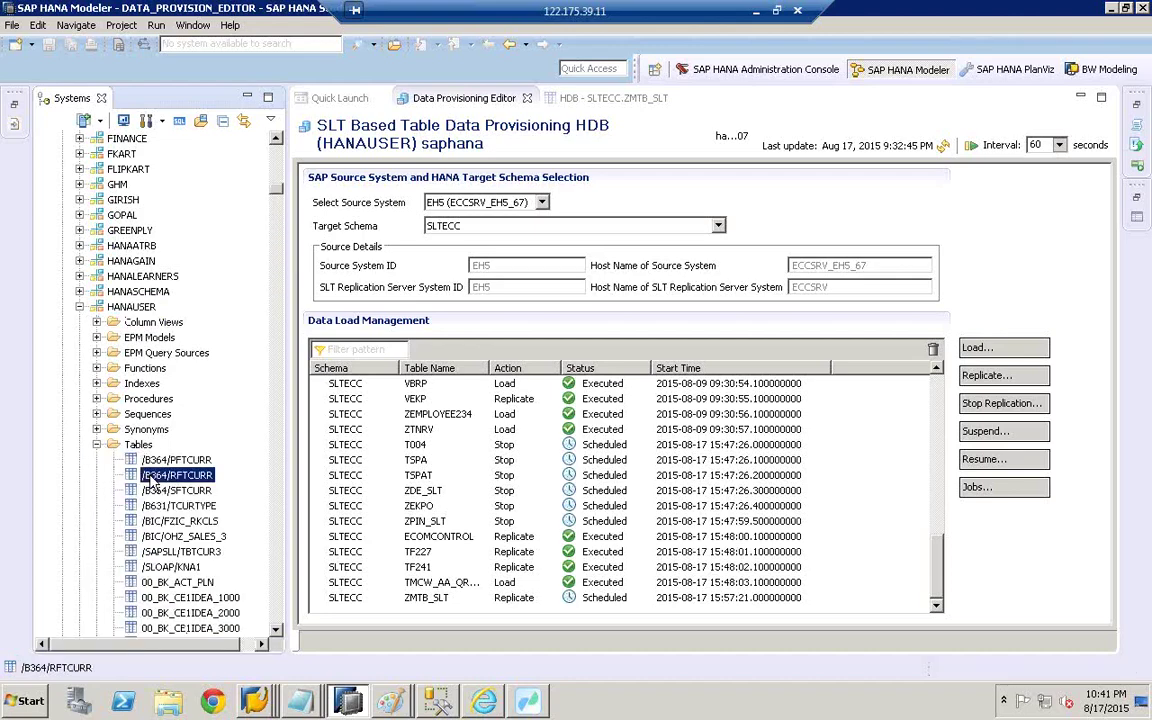
pyautogui.scroll(-10, 150, 480)
pyautogui.click(152, 628)
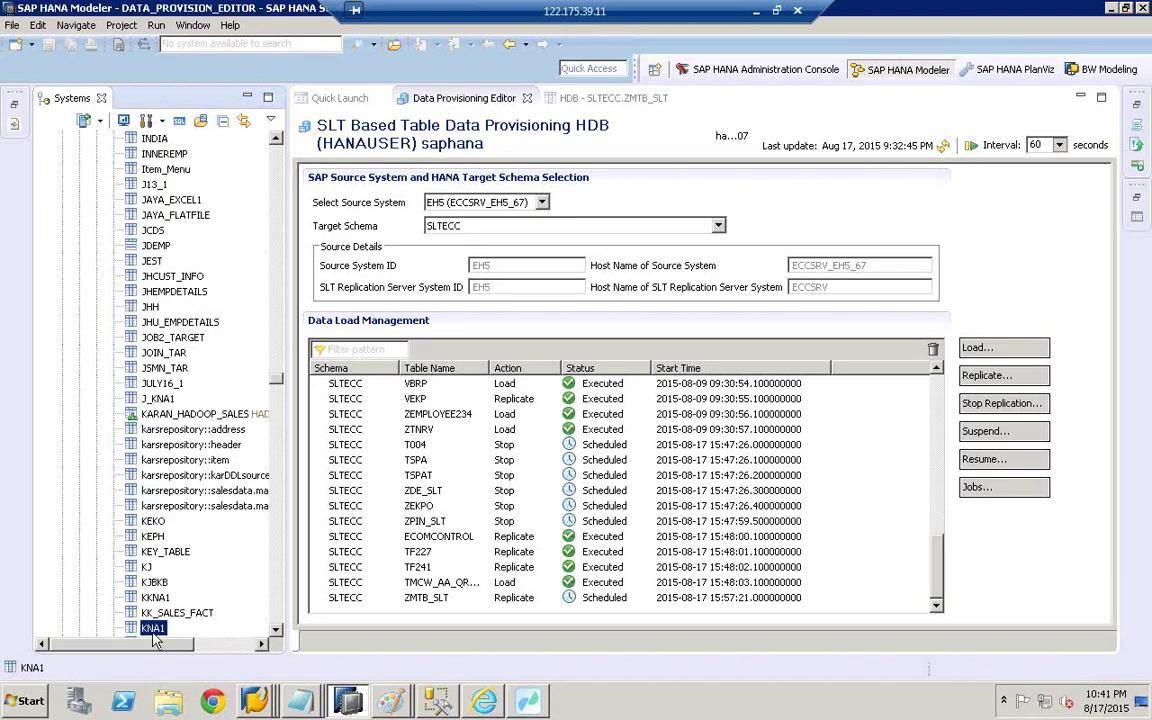
pyautogui.doubleClick(152, 628)
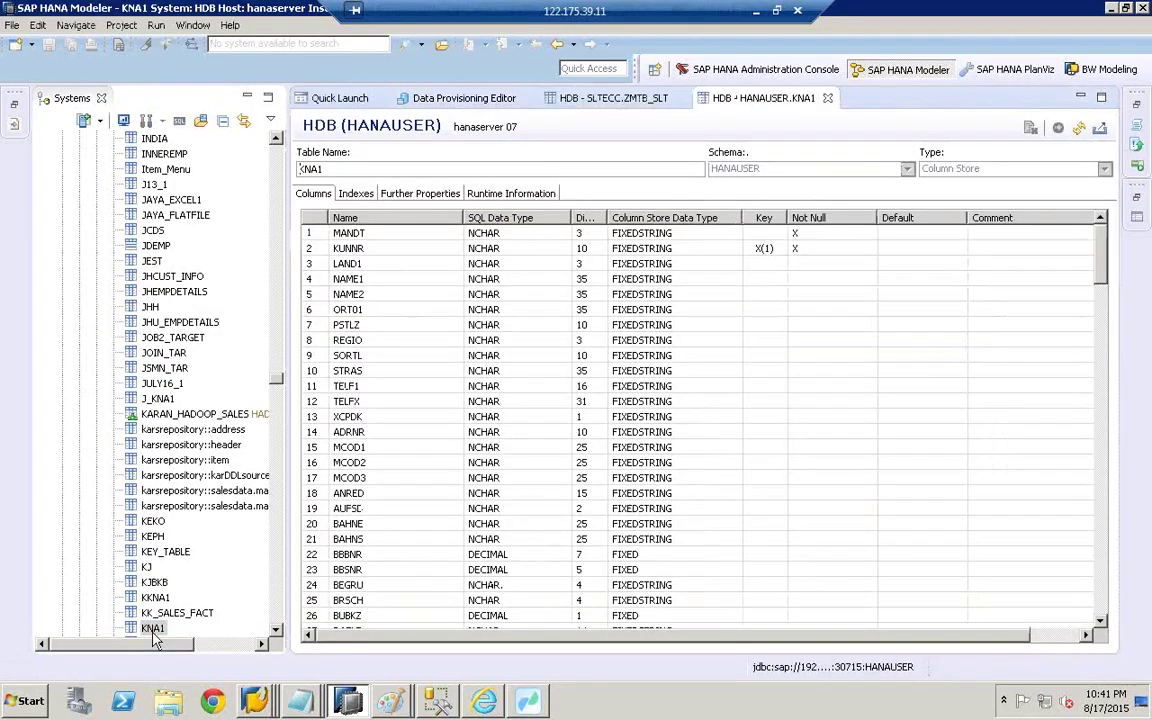
# - Show KNA1's runtime information, confirming 7,997 entries and record count
pyautogui.click(486, 197)
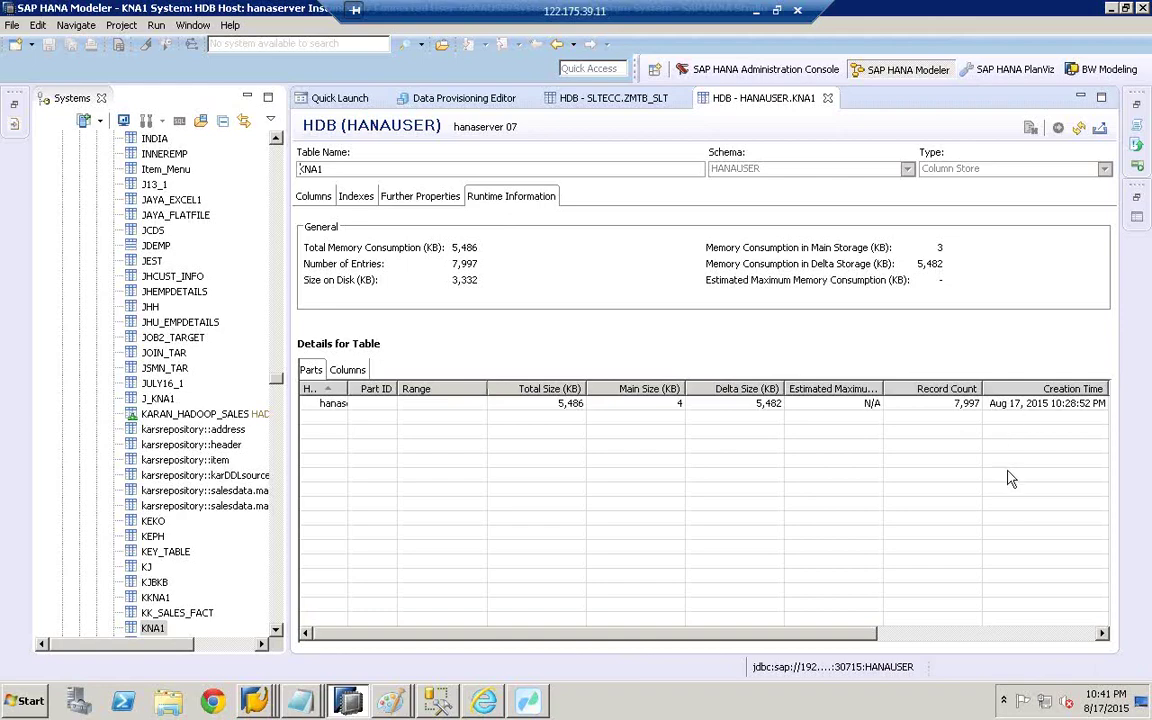
pyautogui.click(916, 640)
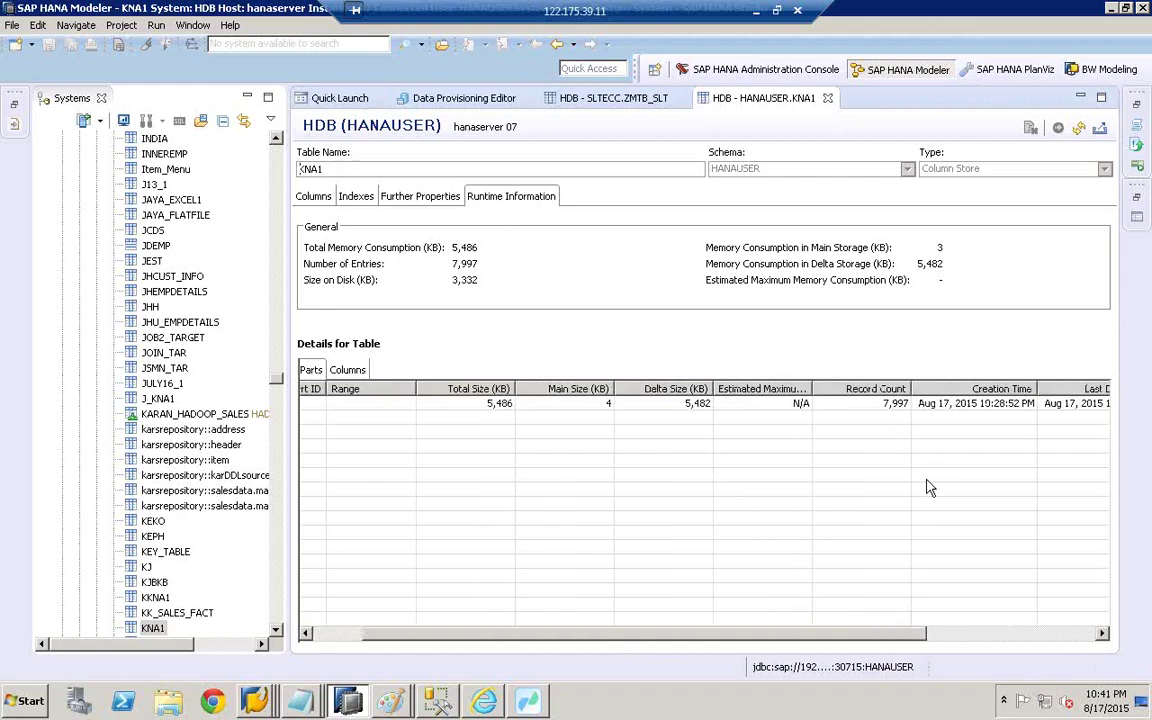
pyautogui.click(940, 406)
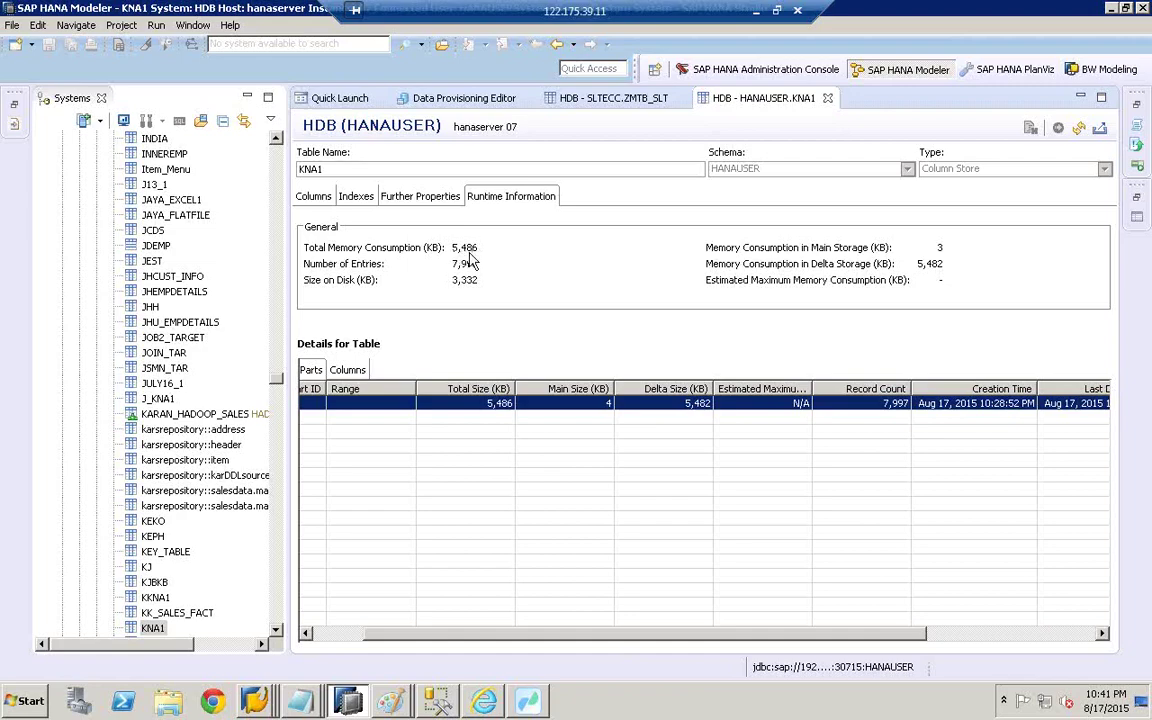
# - Jump to the end of the object tree and list the open Paint windows
pyautogui.click(166, 447)
pyautogui.press('End')
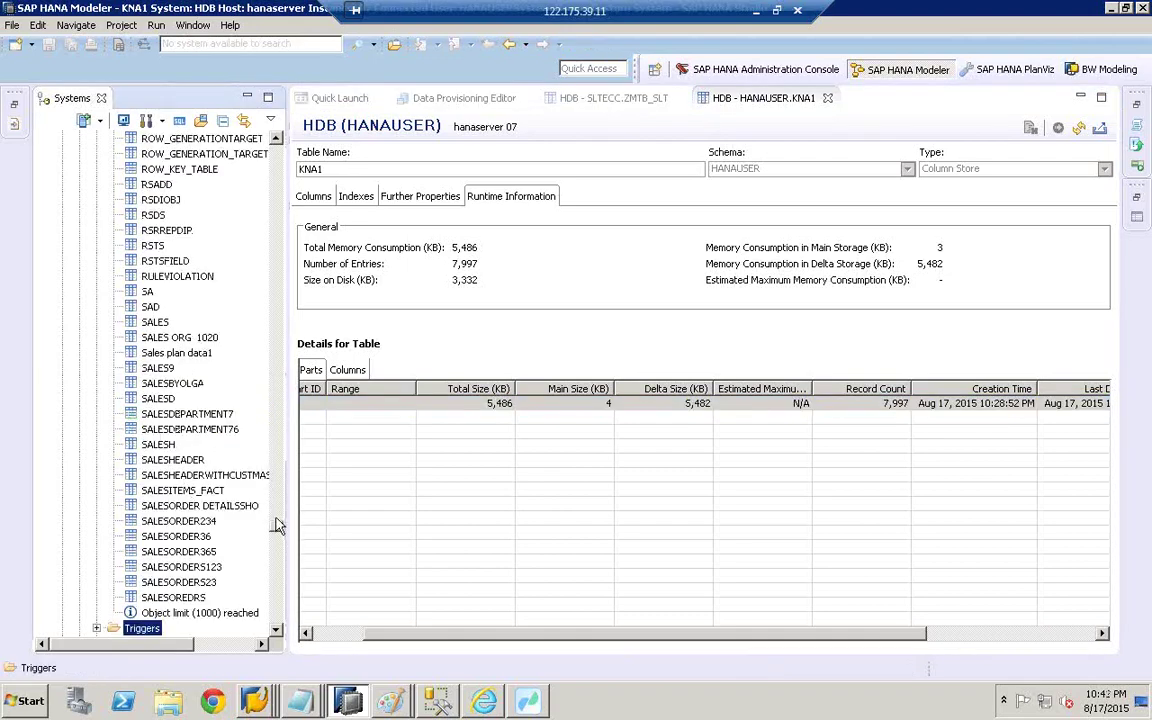
pyautogui.click(275, 463)
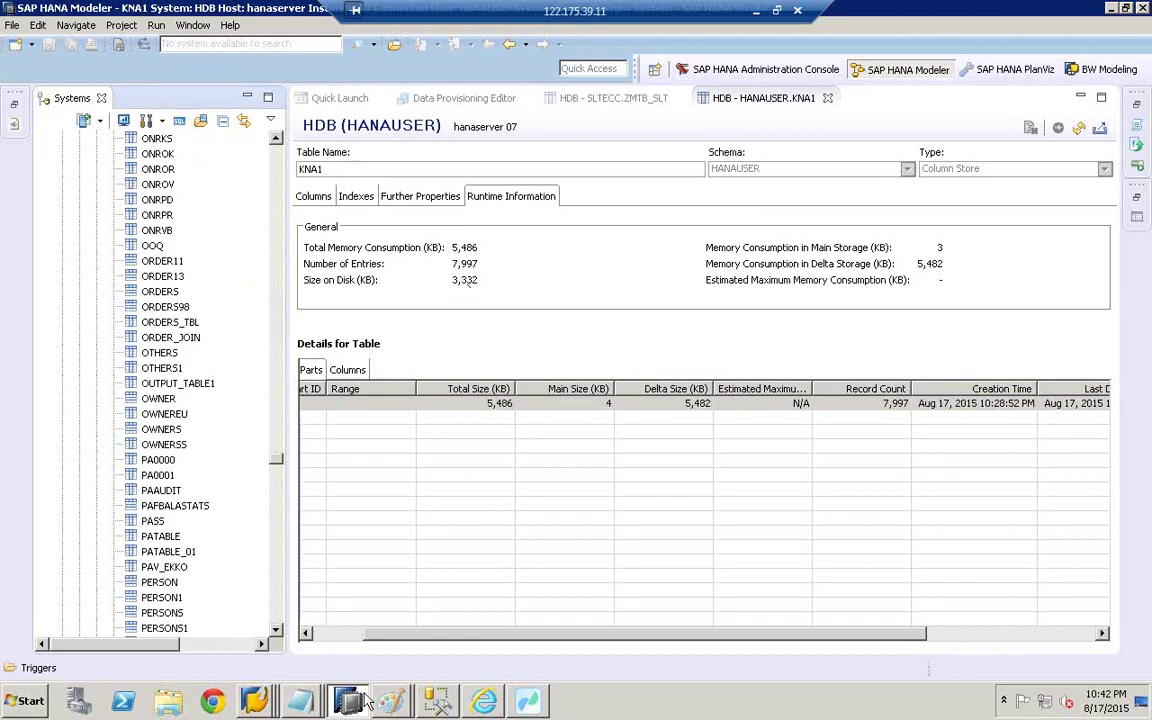
pyautogui.click(405, 708)
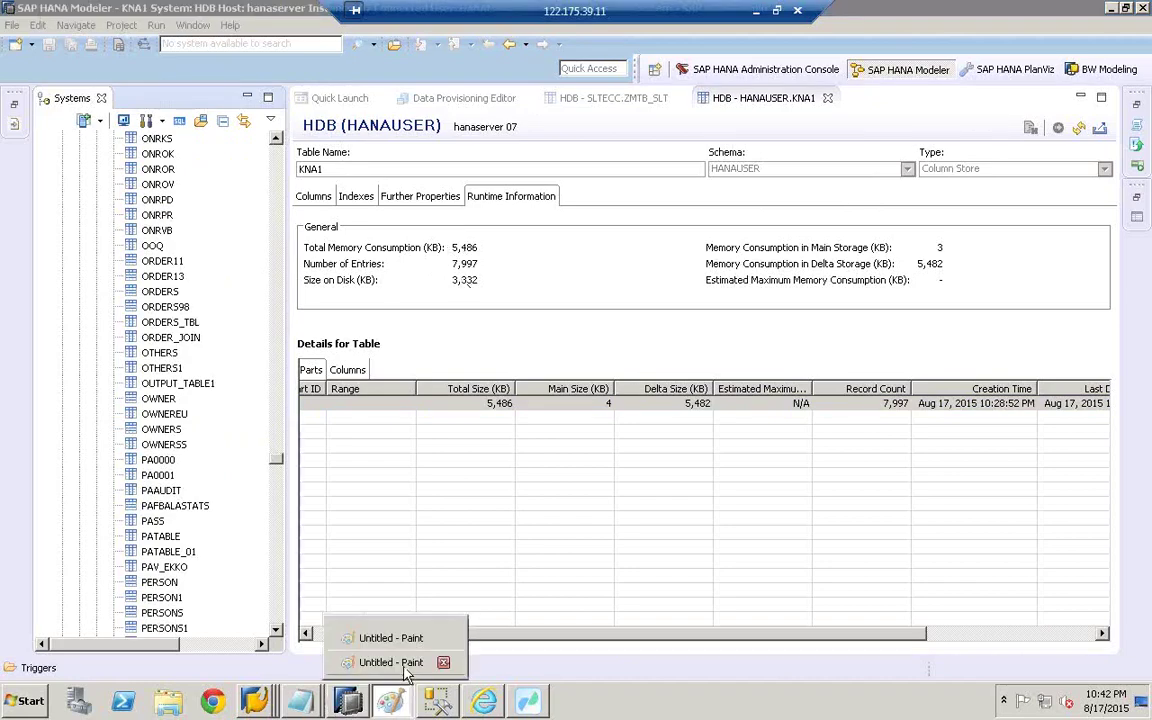
pyautogui.click(405, 664)
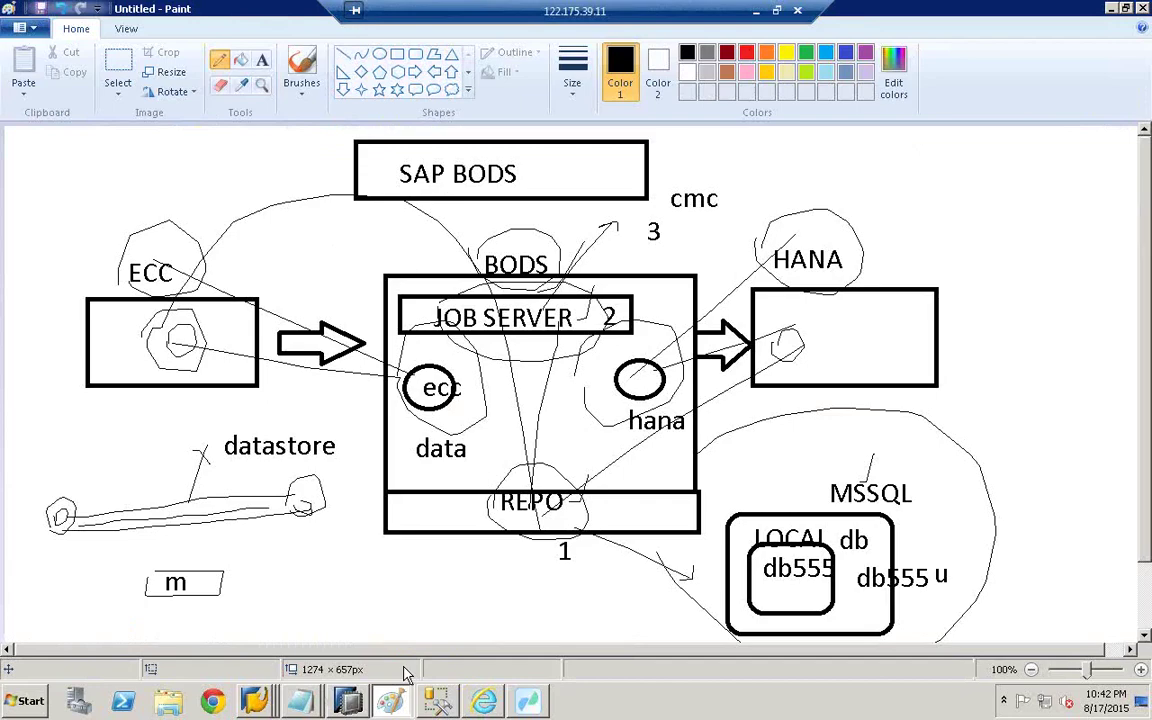
pyautogui.click(345, 702)
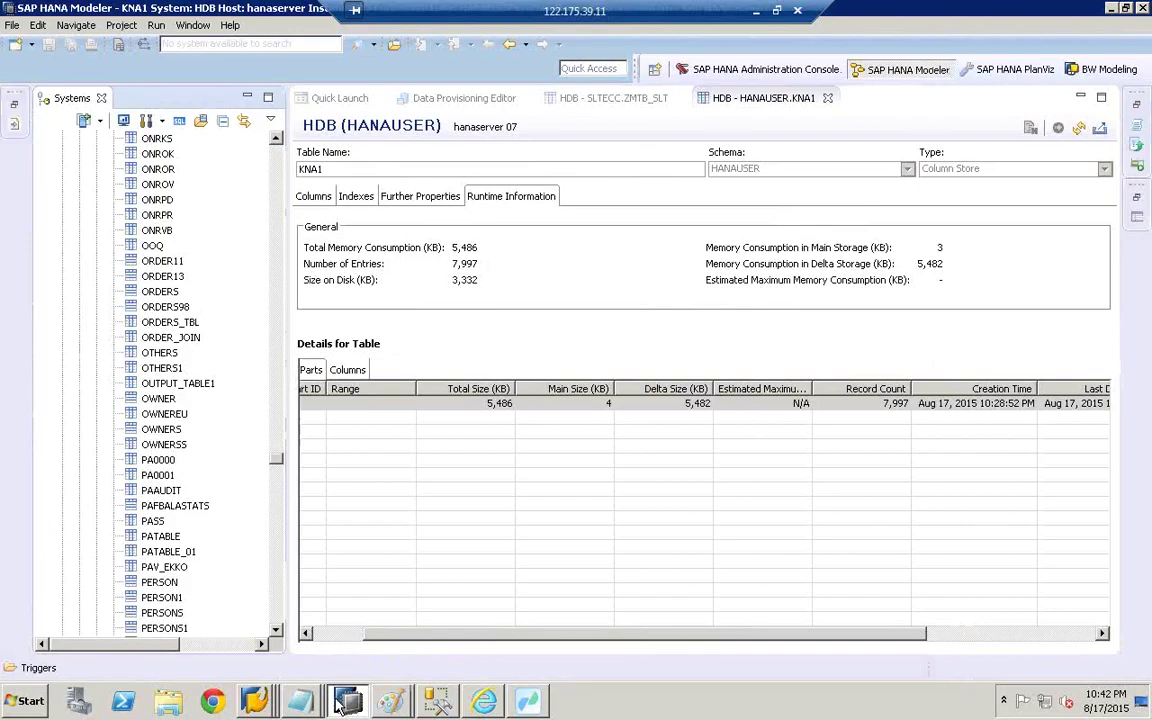
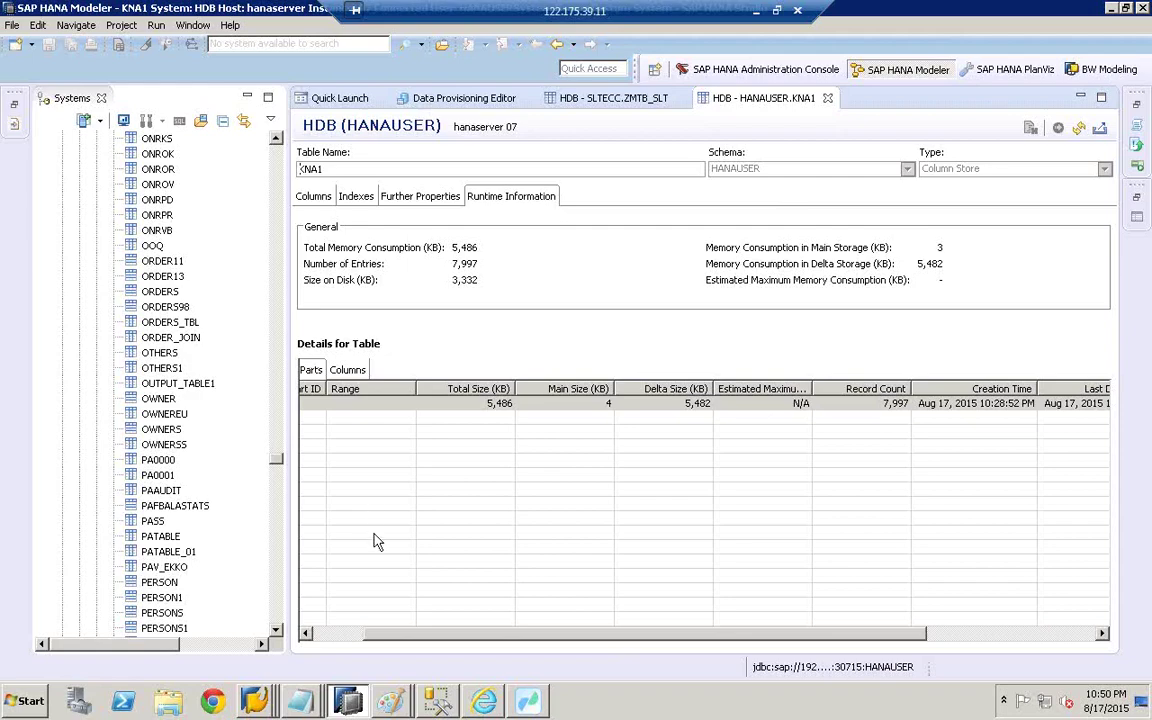
# - In Data Services Workbench, bring up the ECC datastore's list of seven tables, including CE1IDEA and MARA
pyautogui.click(527, 703)
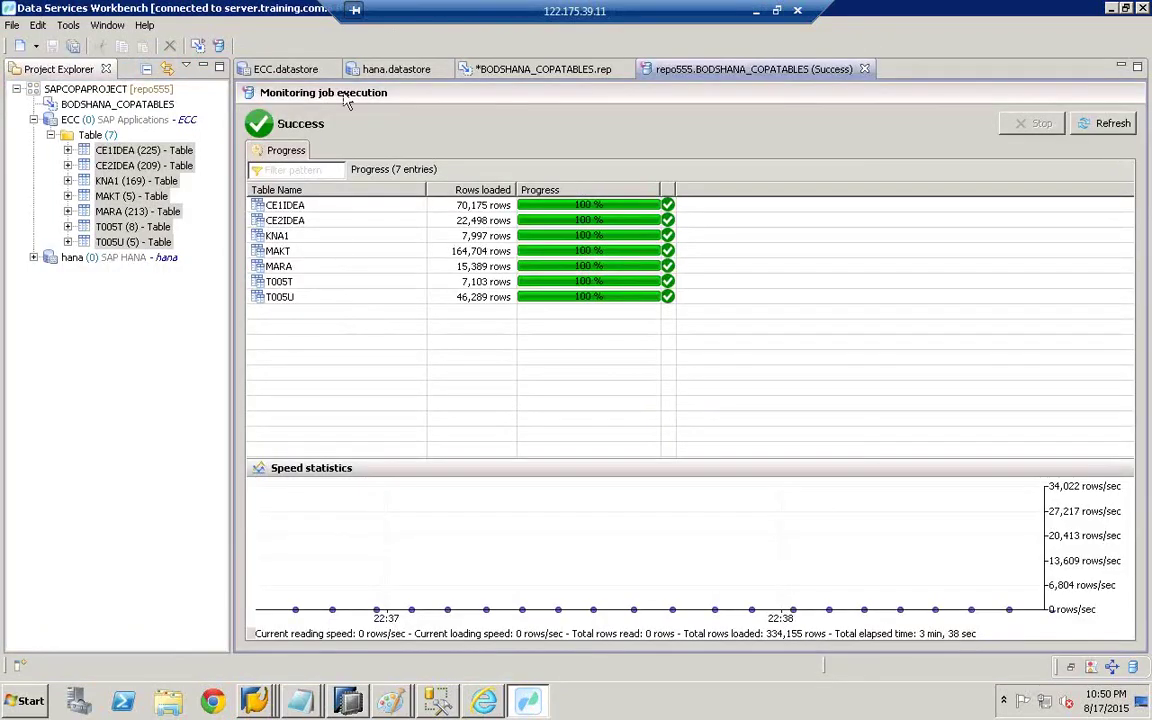
pyautogui.click(396, 69)
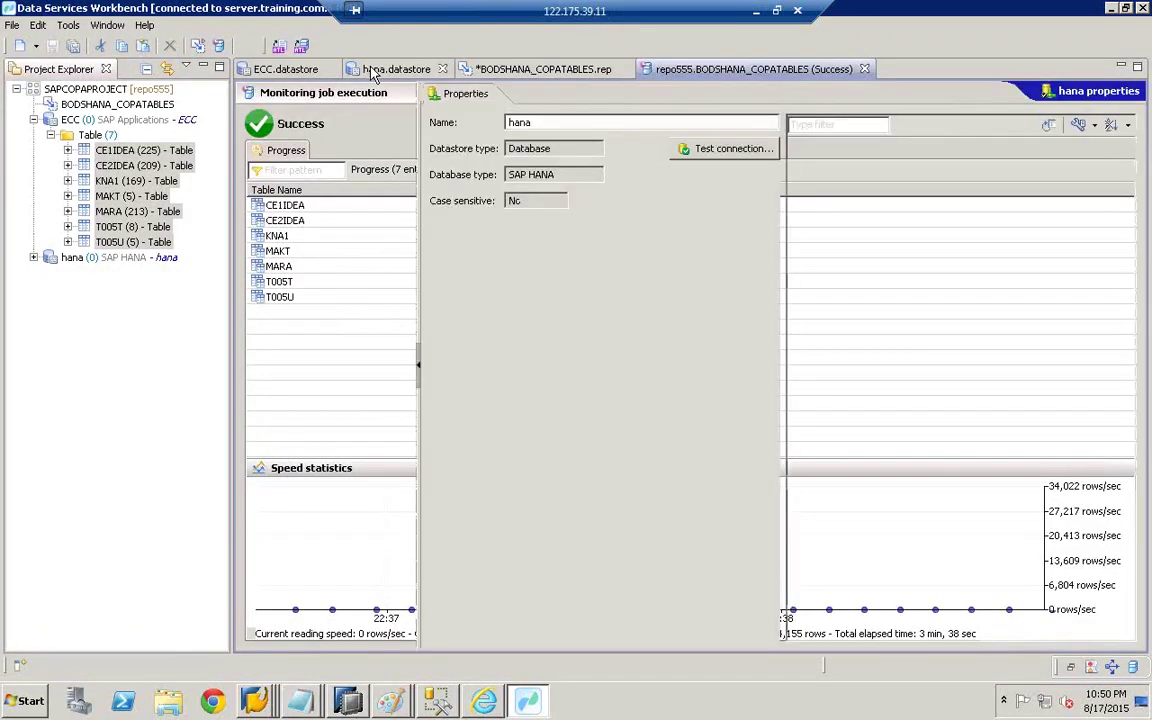
pyautogui.click(281, 72)
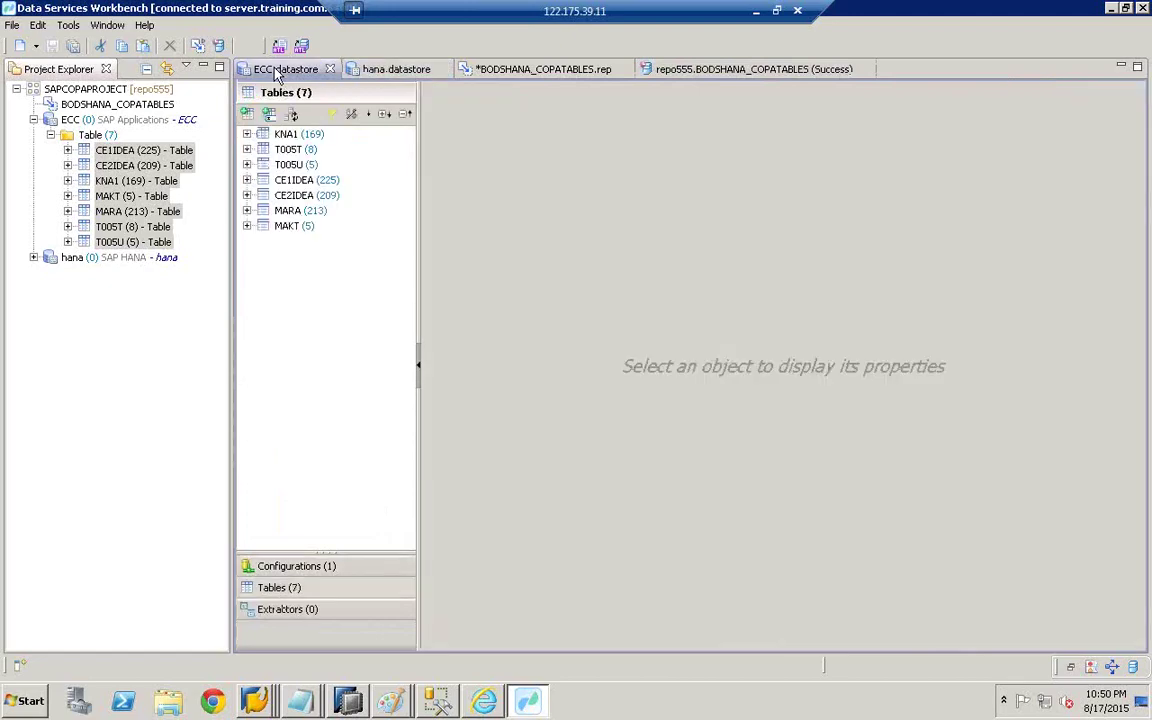
# - In the ECC import window, expand SAP_ANW_A > CO_OM > COOM_CO down to COOM_10104 and COOM_10109
pyautogui.click(248, 116)
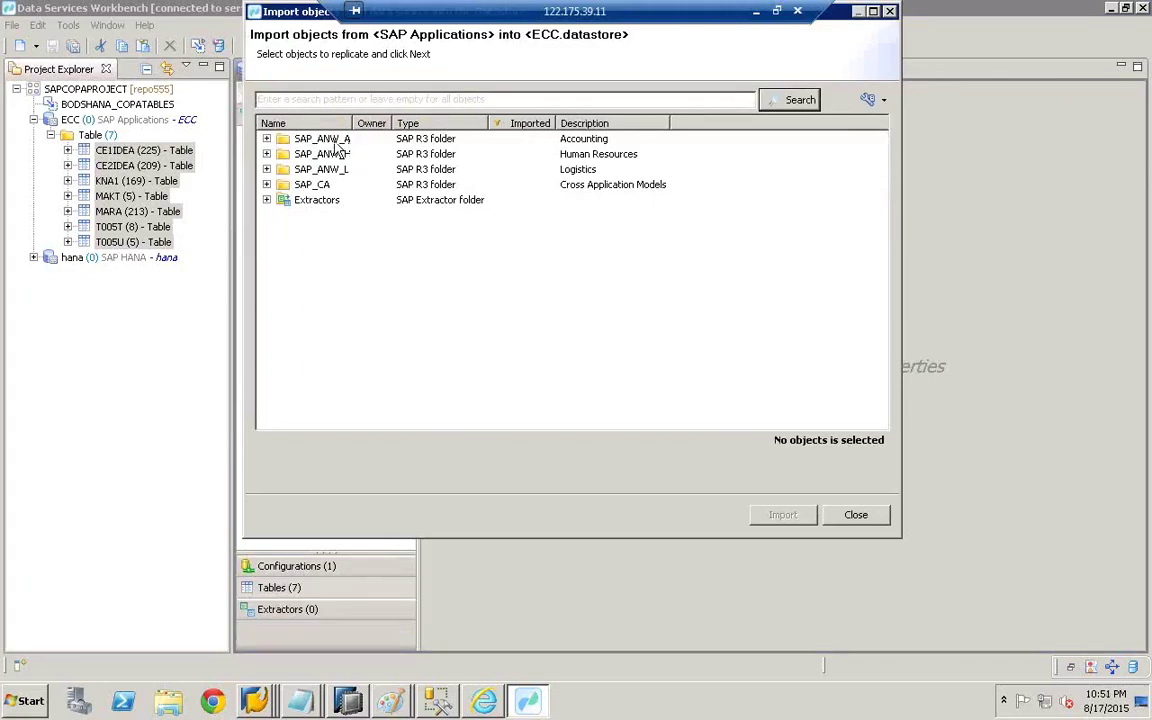
pyautogui.click(267, 155)
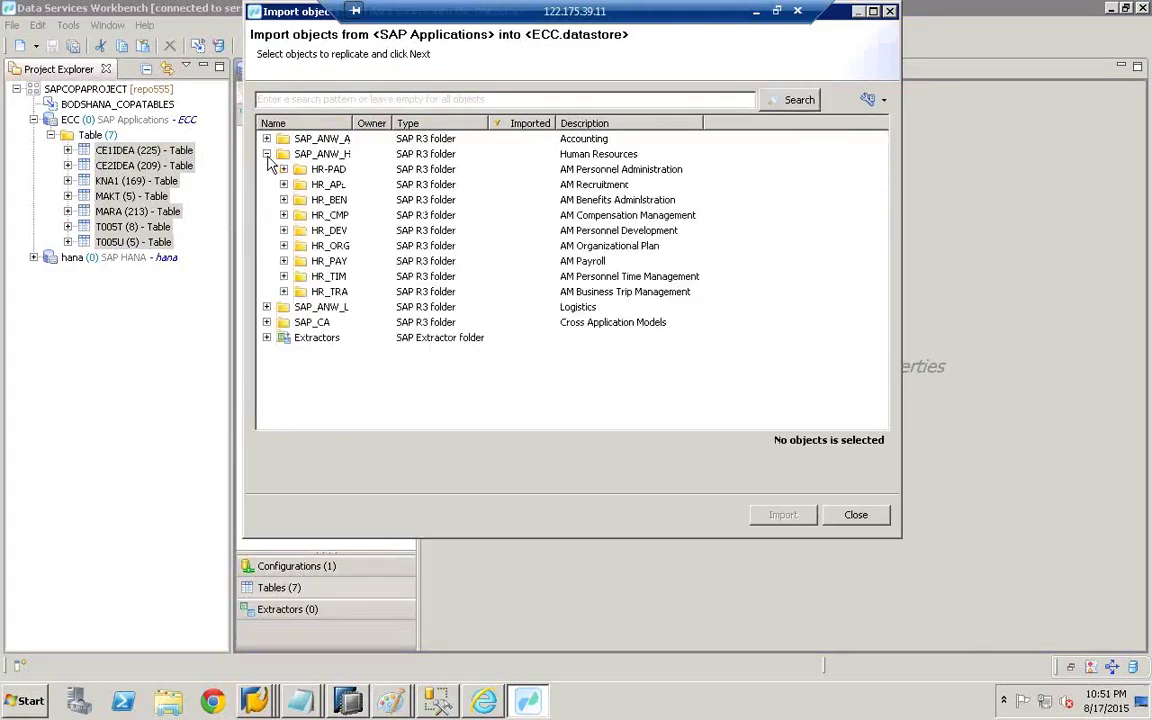
pyautogui.click(855, 514)
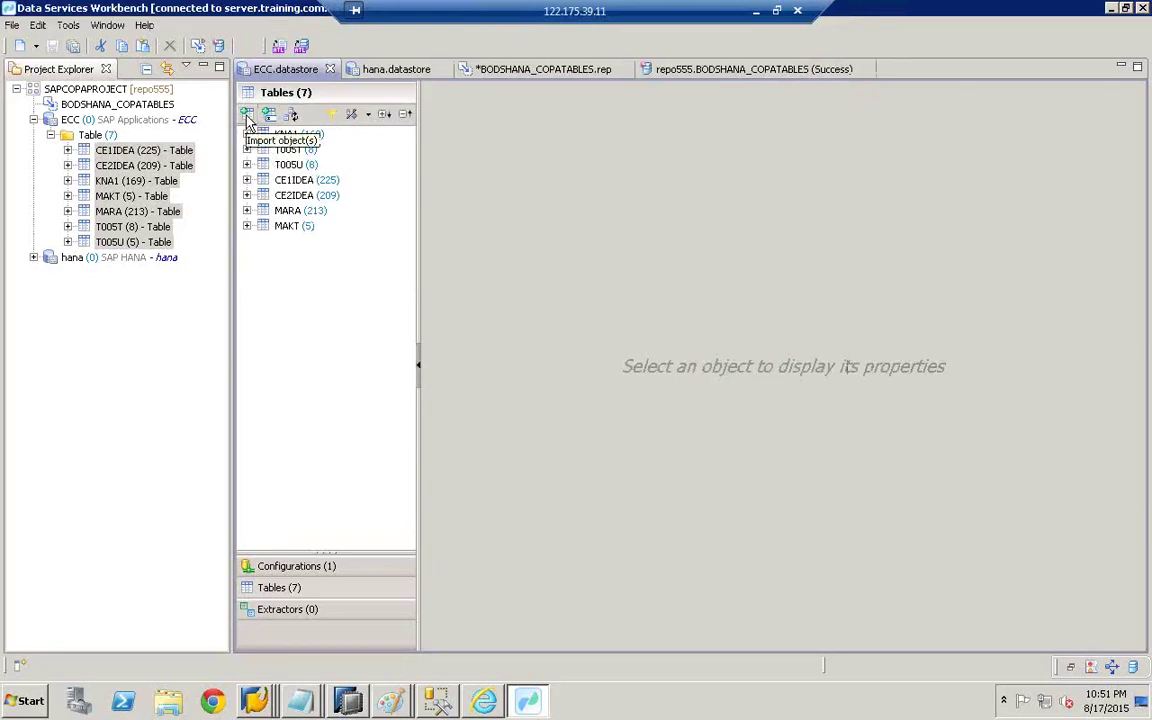
pyautogui.click(248, 117)
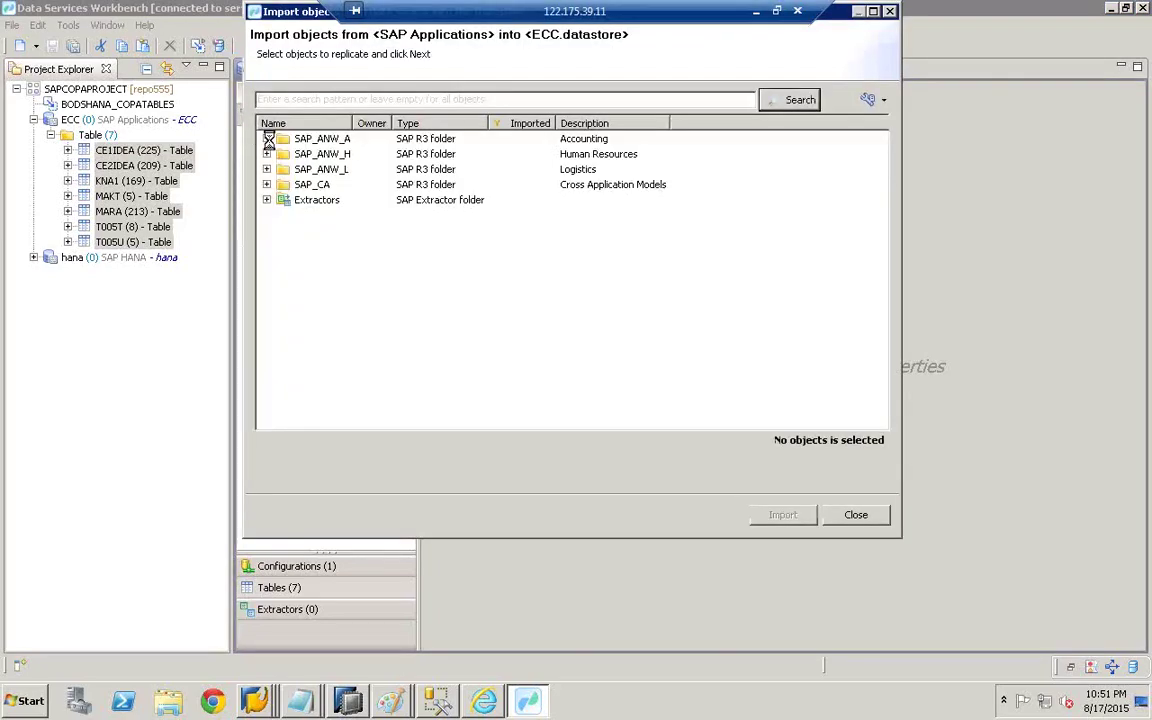
pyautogui.click(267, 139)
pyautogui.click(284, 154)
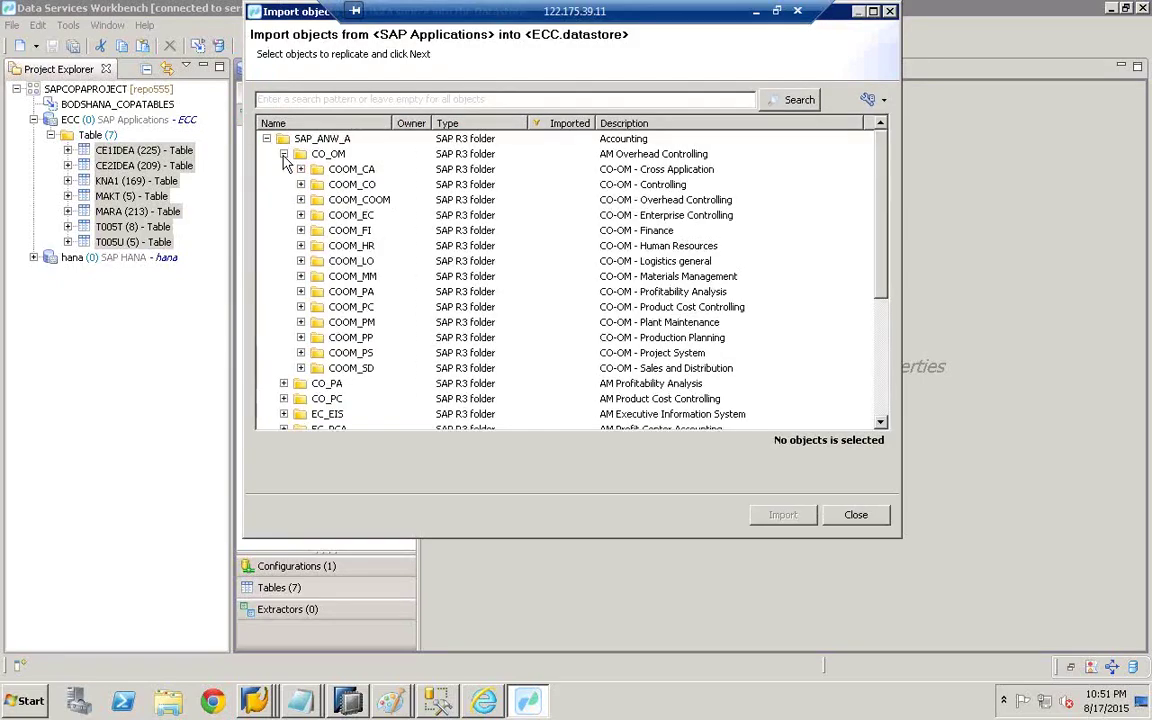
pyautogui.click(300, 184)
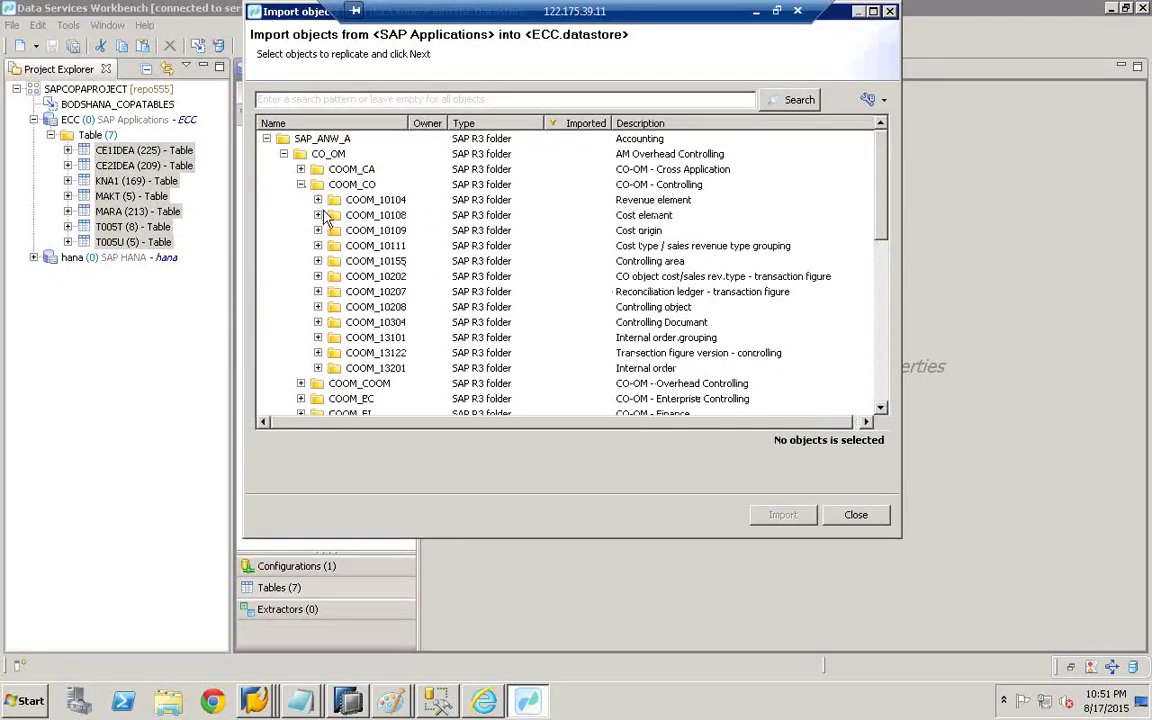
pyautogui.click(318, 199)
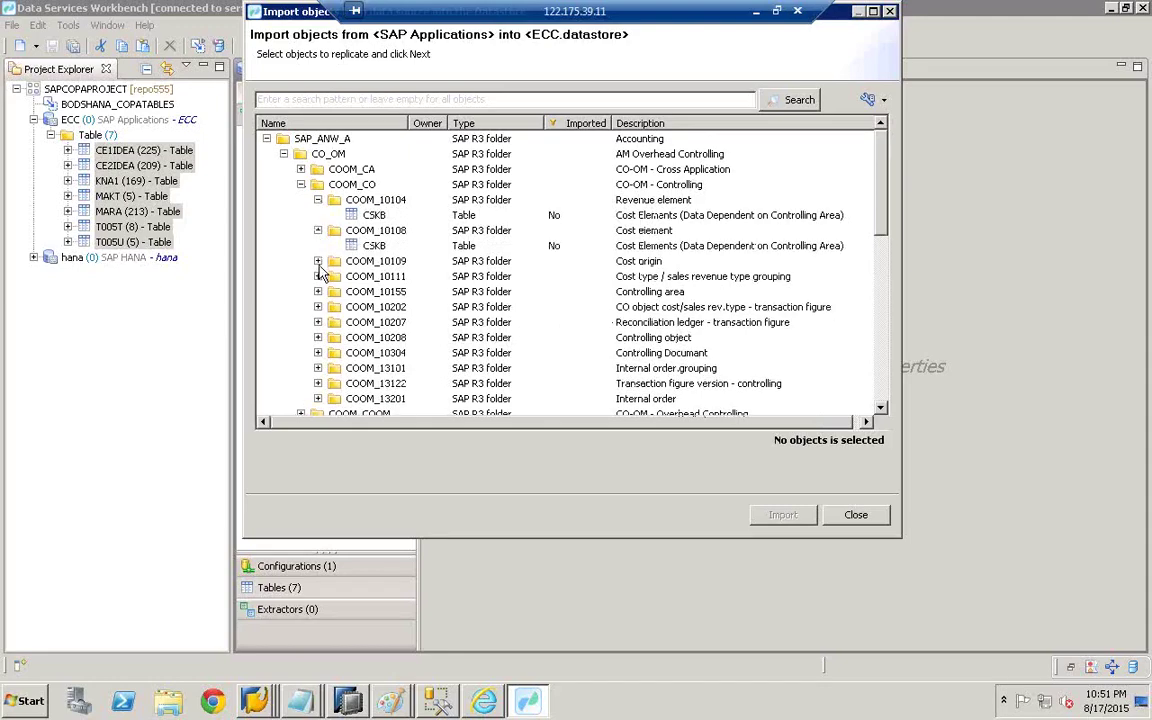
pyautogui.click(318, 261)
# - Select the CSKB, TKKH1 and TKKH2 tables and import them into the ECC datastore
pyautogui.click(324, 276)
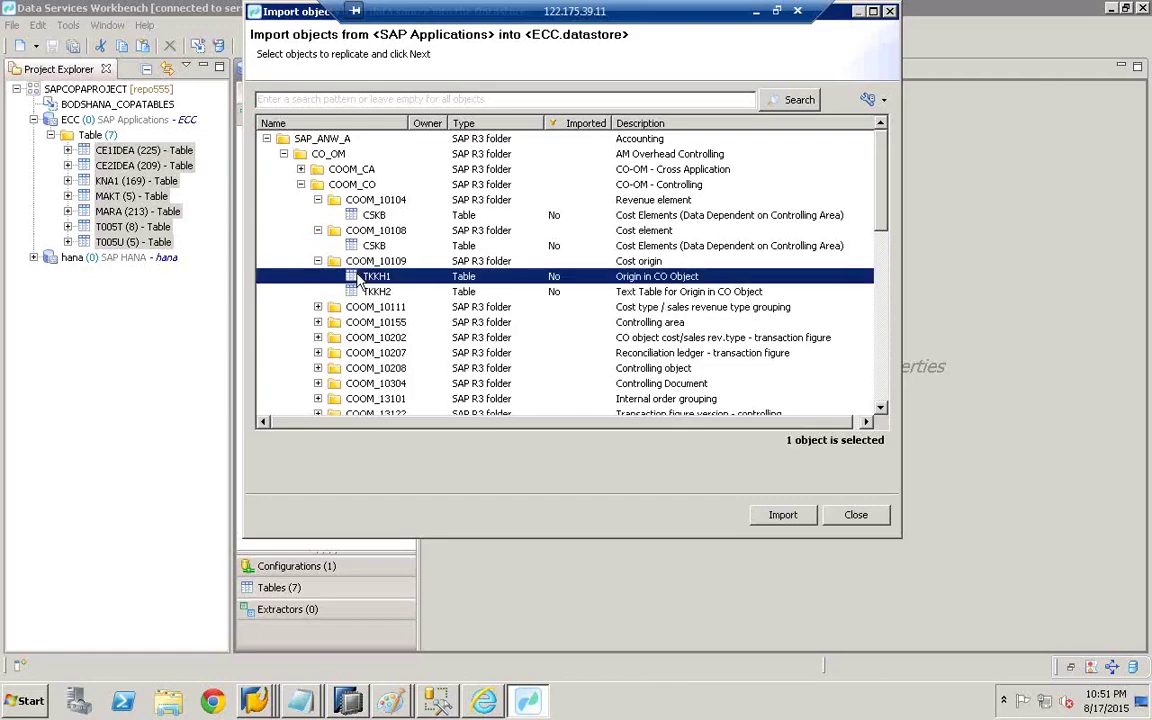
pyautogui.keyDown('shift'); pyautogui.click(374, 216); pyautogui.keyUp('shift')
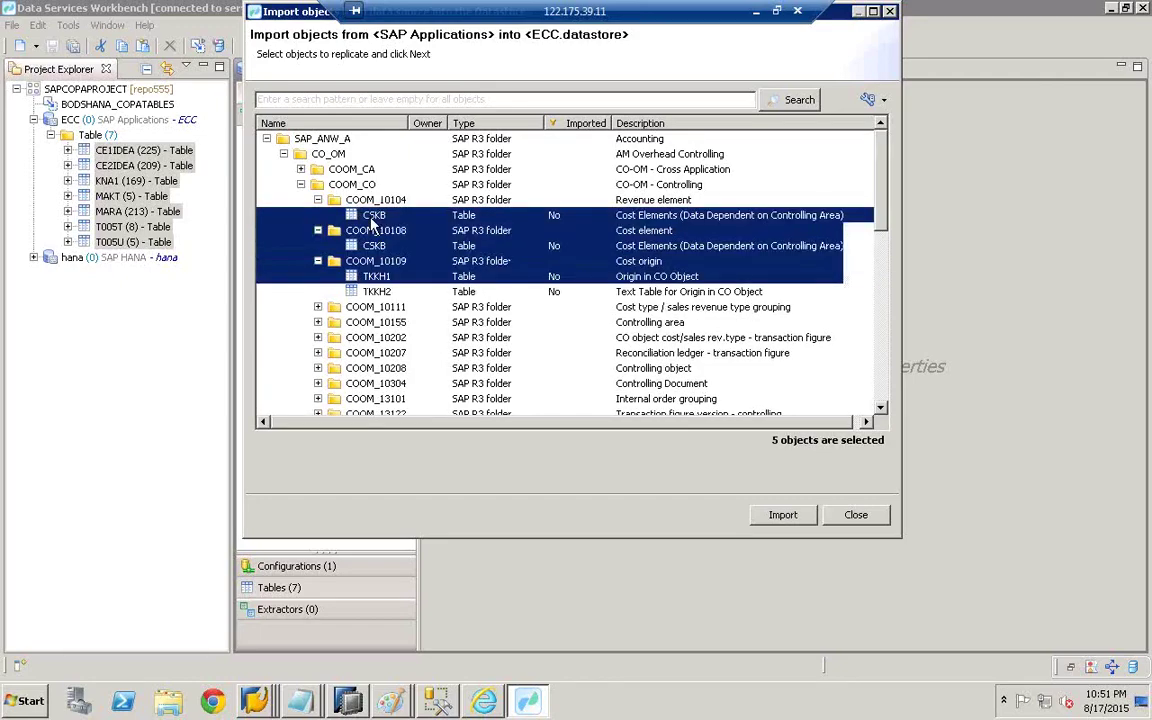
pyautogui.click(374, 216)
pyautogui.click(377, 292)
pyautogui.keyDown('ctrl'); pyautogui.click(378, 277); pyautogui.keyUp('ctrl')
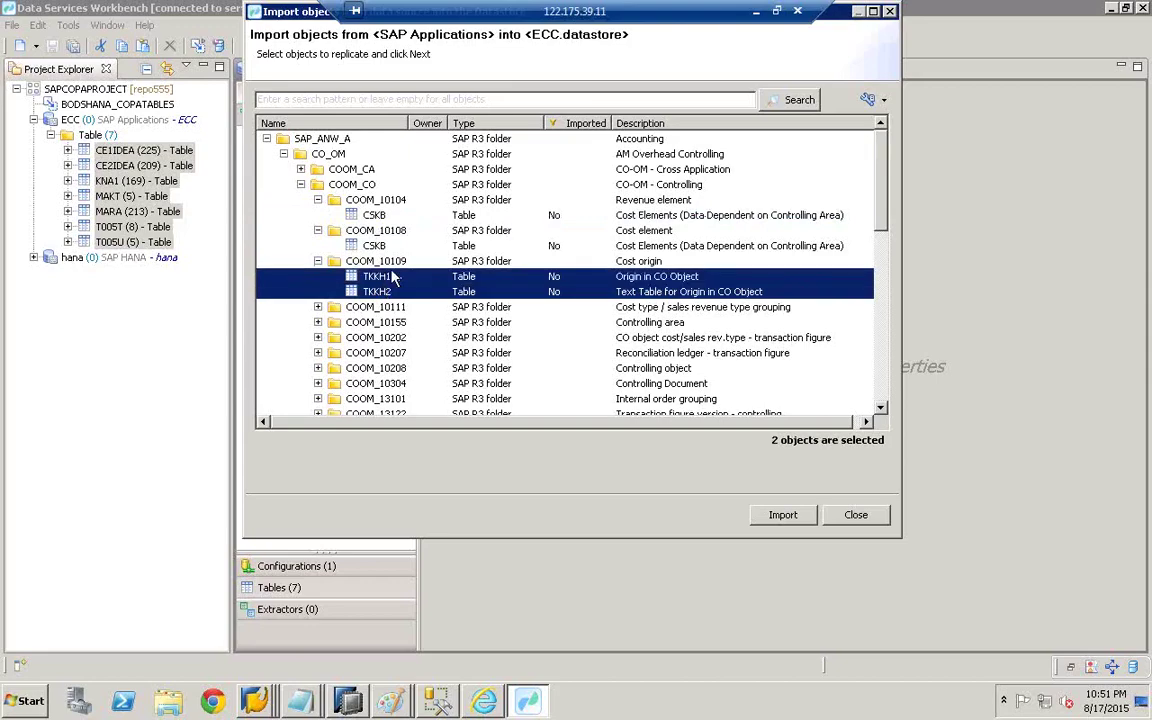
pyautogui.keyDown('ctrl'); pyautogui.click(390, 262); pyautogui.keyUp('ctrl')
pyautogui.keyDown('ctrl'); pyautogui.click(374, 246); pyautogui.keyUp('ctrl')
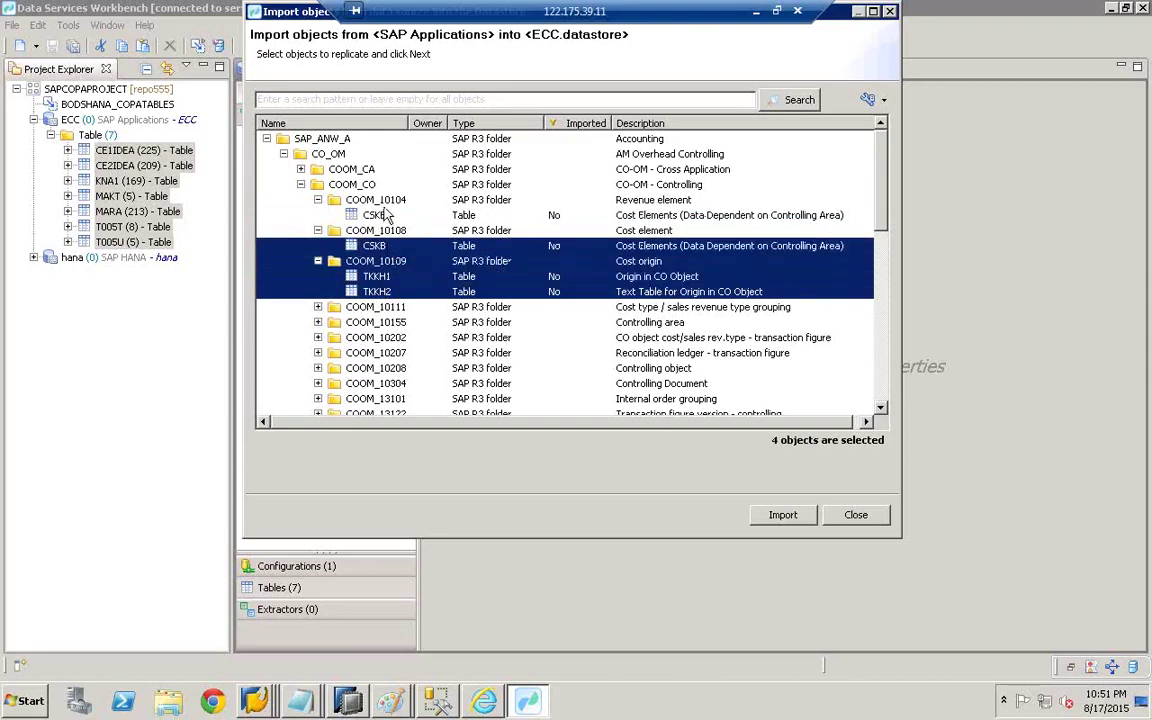
pyautogui.keyDown('shift'); pyautogui.click(350, 199); pyautogui.keyUp('shift')
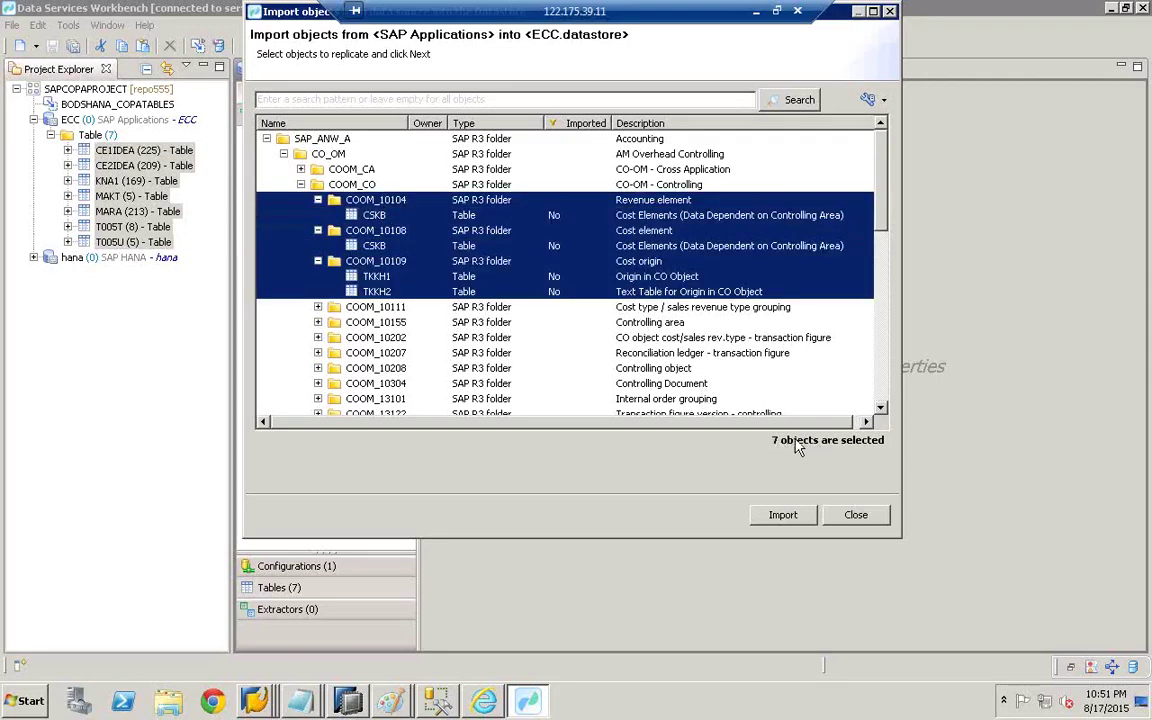
pyautogui.click(783, 516)
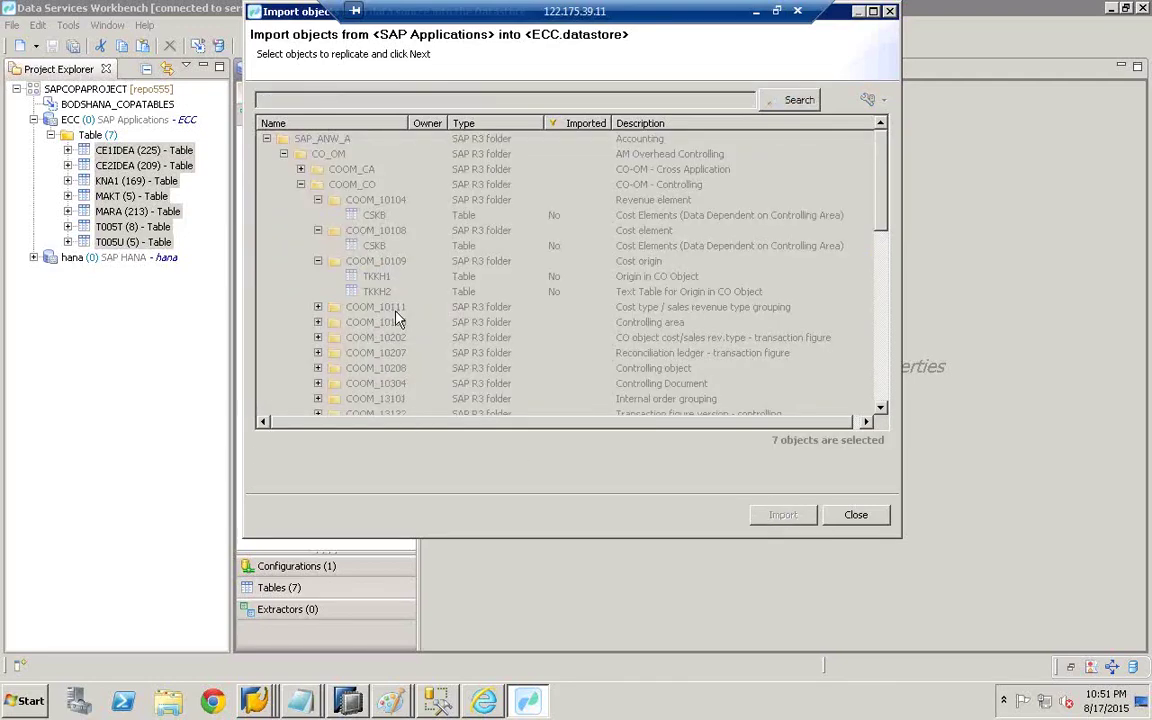
pyautogui.click(856, 515)
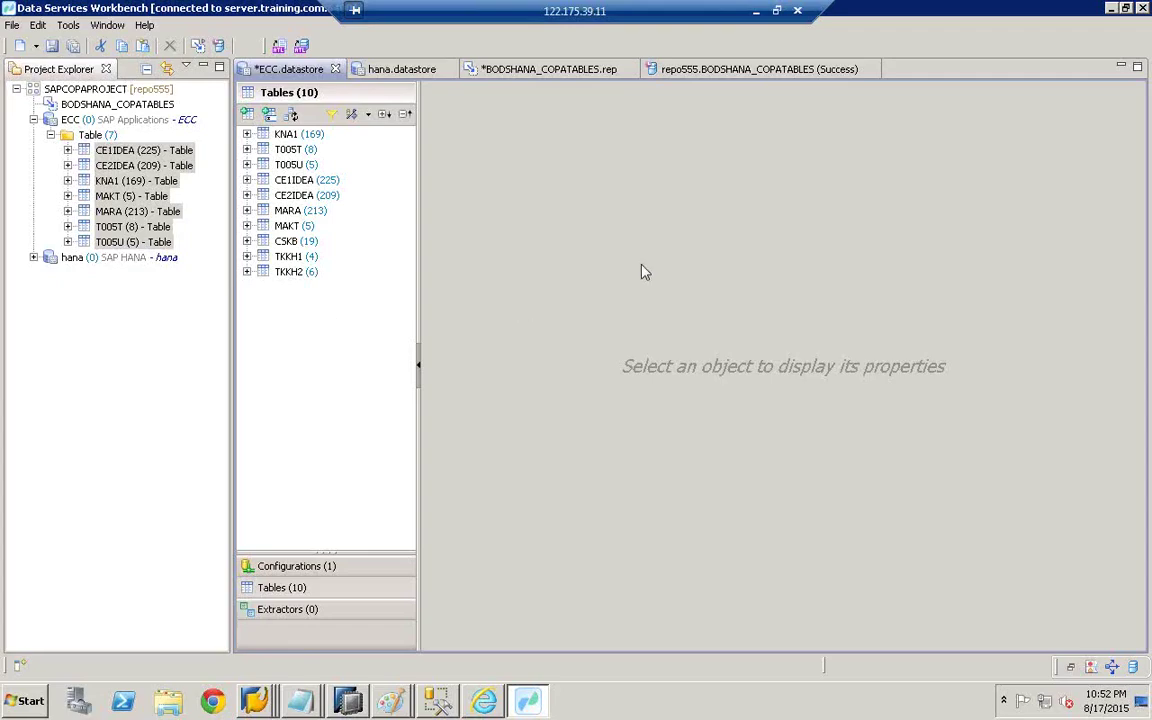
# - Bring up the New submenu for the SAPCOPAPROJECT project in Project Explorer
pyautogui.click(60, 89)
pyautogui.rightClick(85, 92)
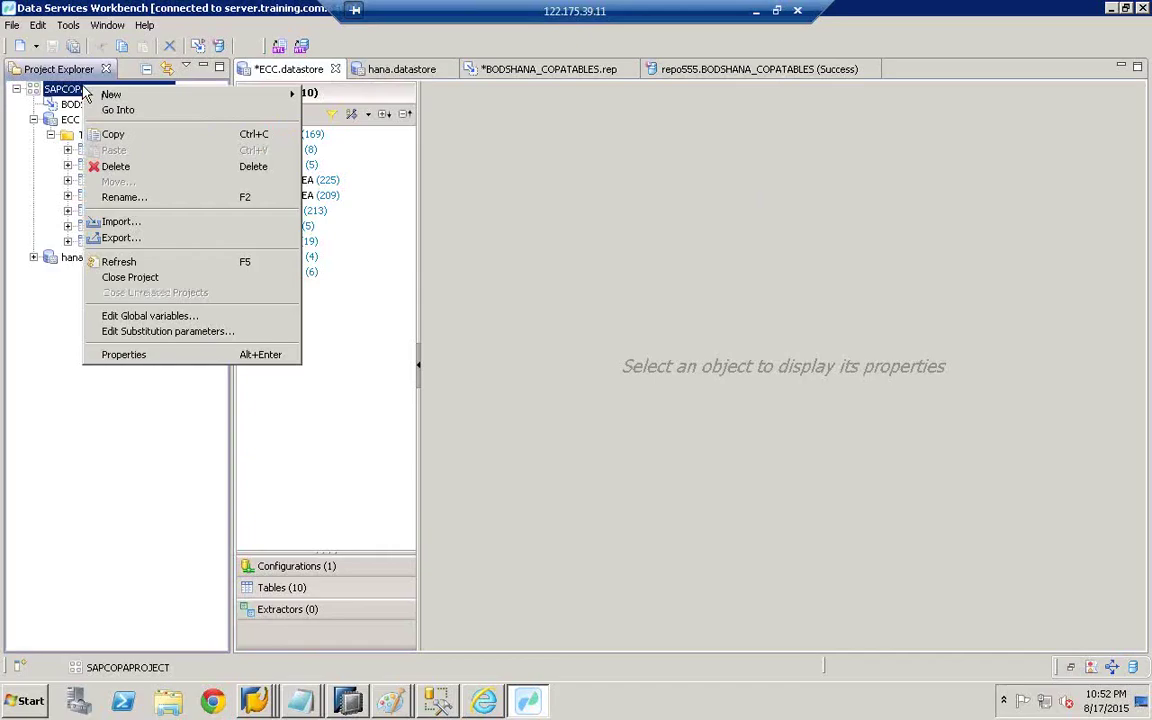
pyautogui.moveTo(132, 94)
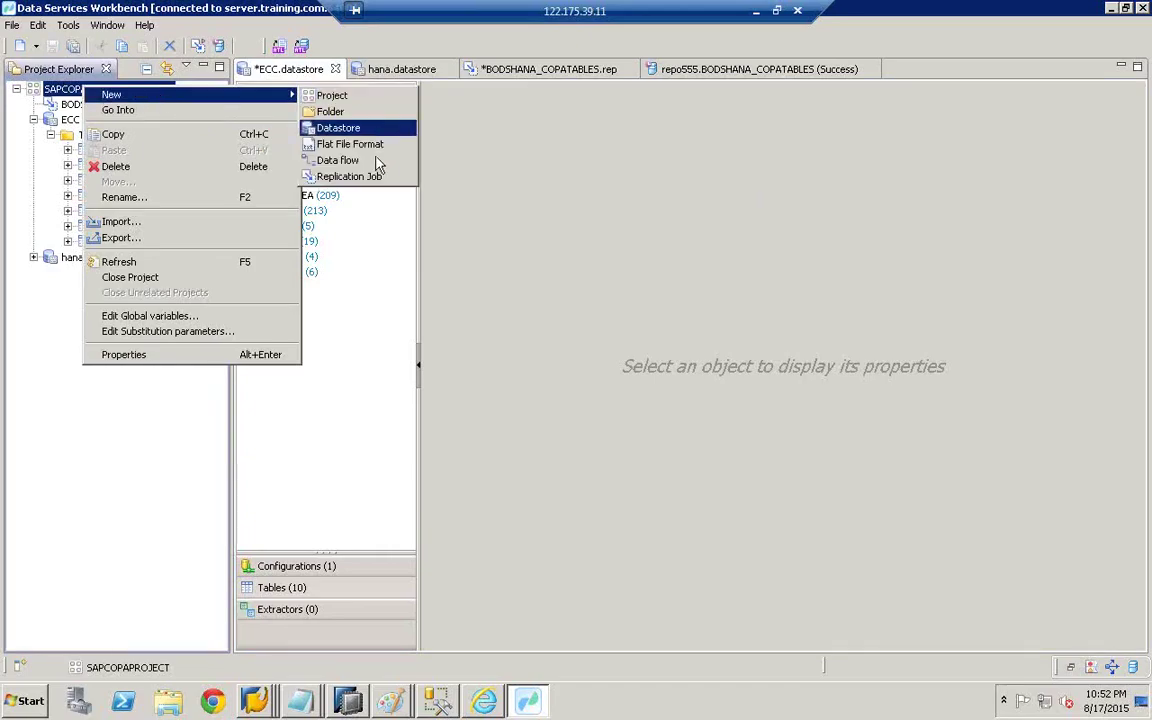
# - Create data flow 'sAS' with description 'ASAS' and give its editor full height
pyautogui.click(340, 162)
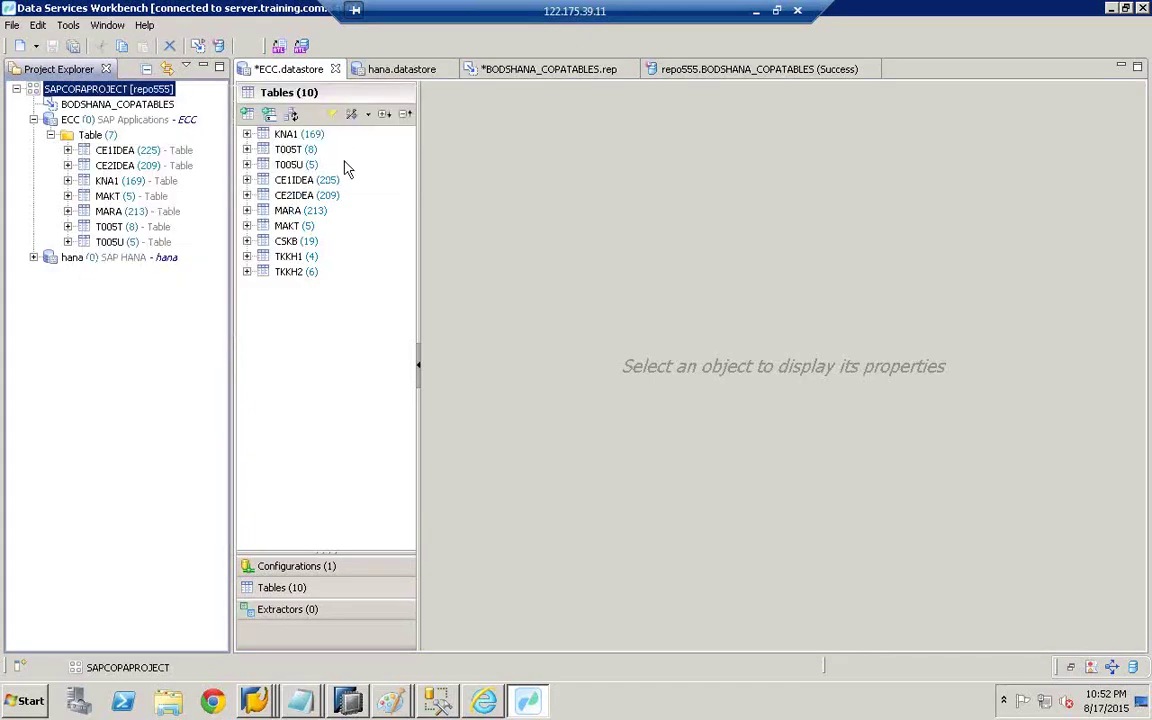
pyautogui.write('sAS')
pyautogui.press('Tab')
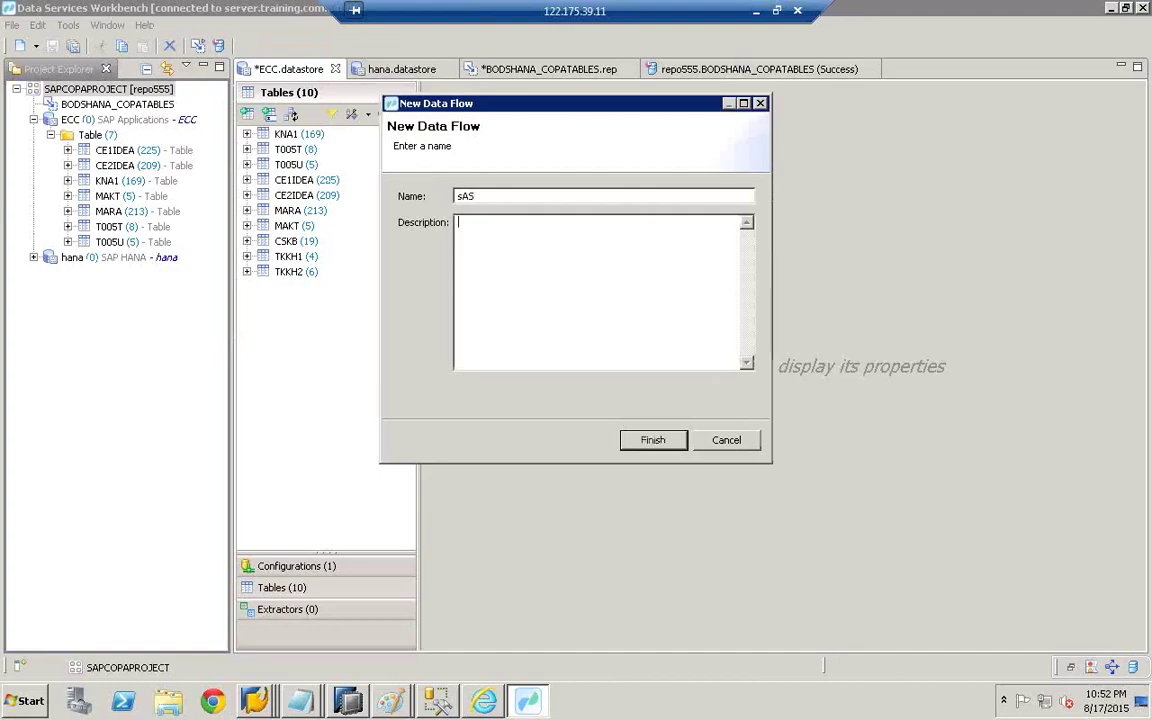
pyautogui.write('ASAS')
pyautogui.click(656, 440)
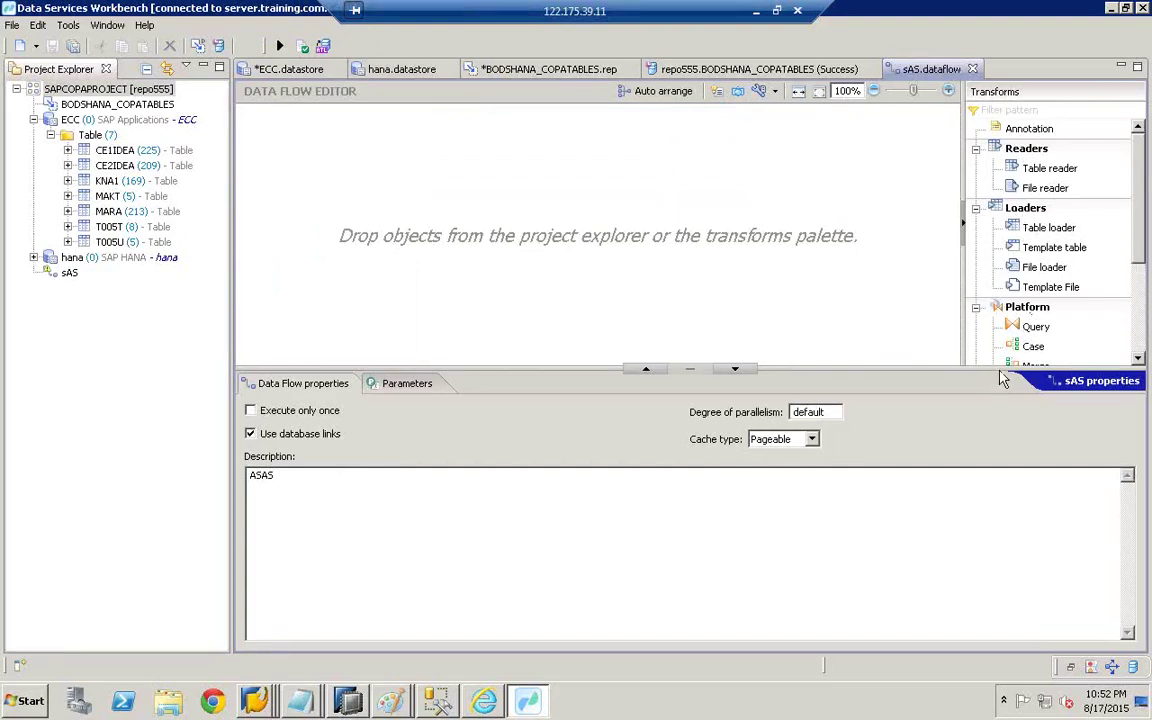
pyautogui.moveTo(998, 368); pyautogui.dragTo(1003, 517)
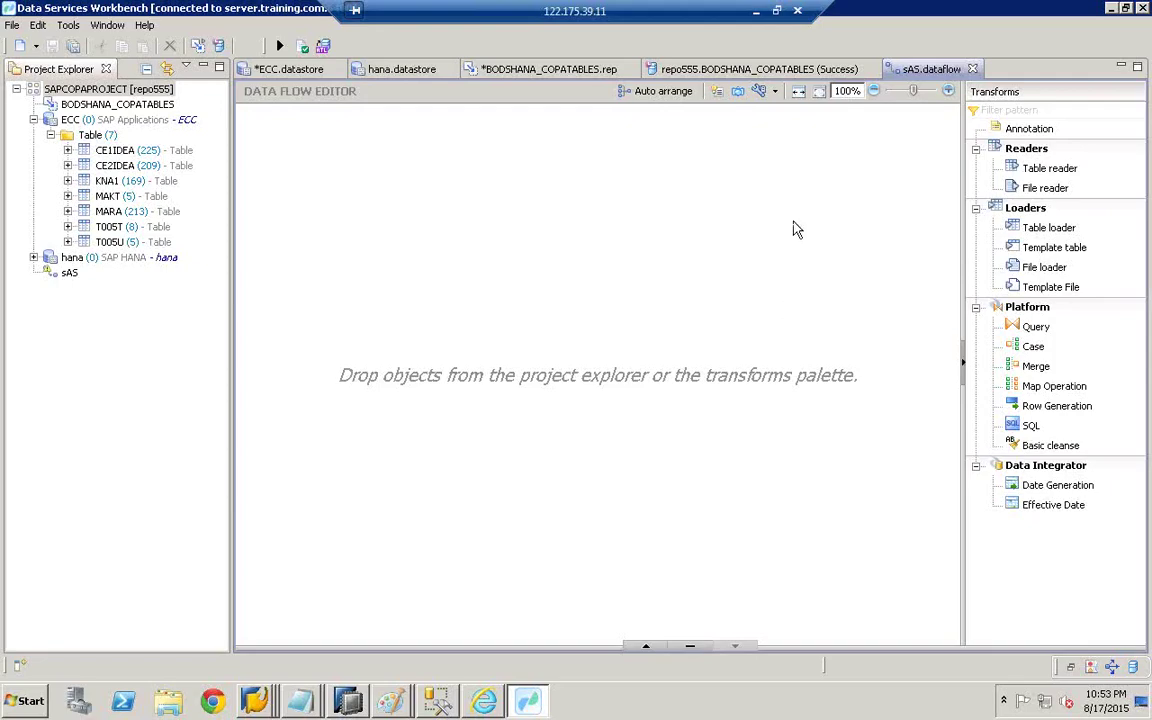
# - In the ECC datastore, select KNA1's columns MANDT through NAME2
pyautogui.click(280, 67)
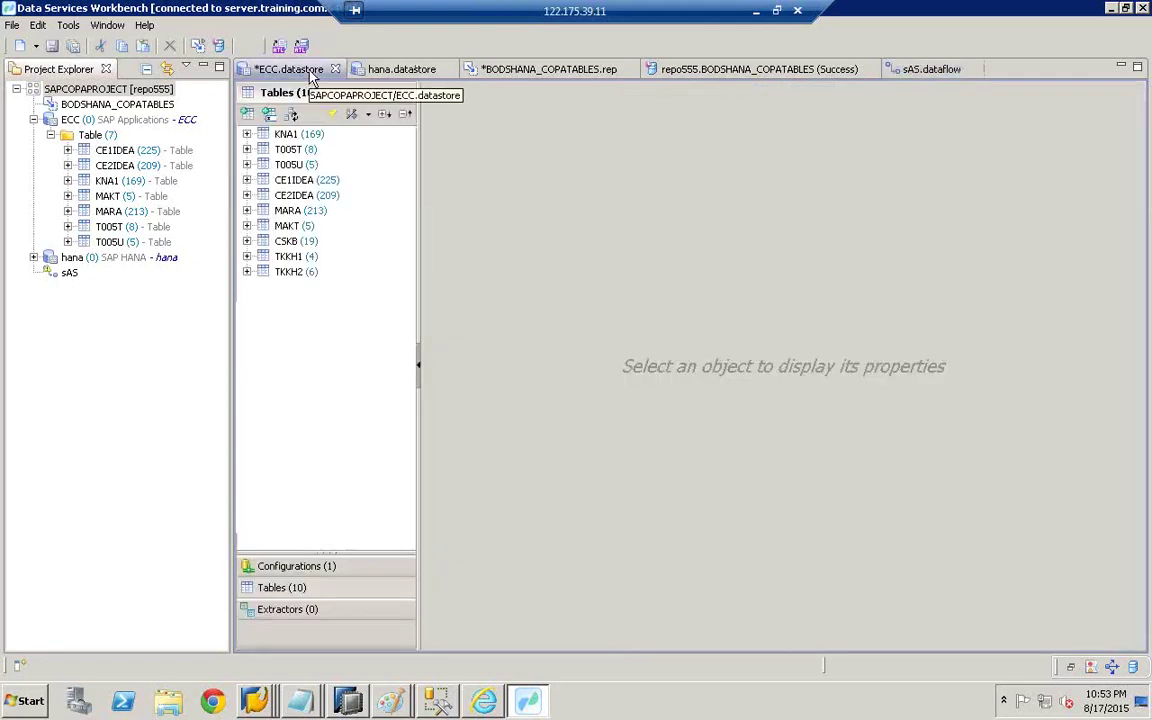
pyautogui.click(247, 134)
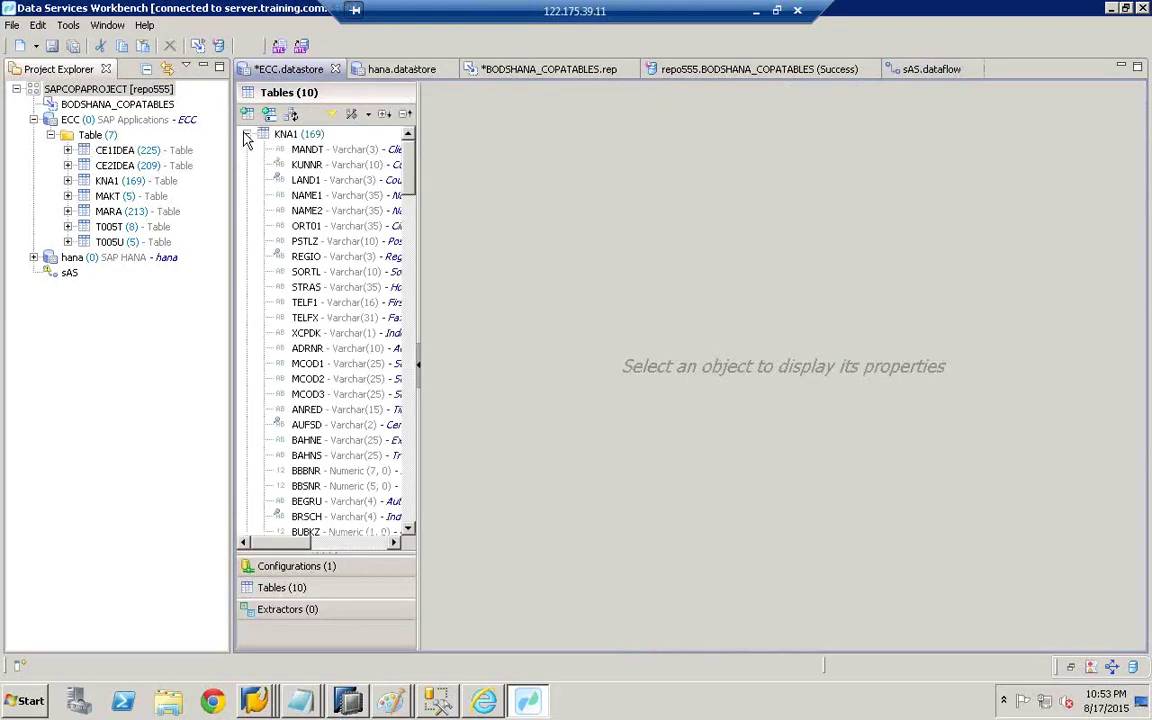
pyautogui.click(323, 154)
pyautogui.keyDown('shift'); pyautogui.click(328, 212); pyautogui.keyUp('shift')
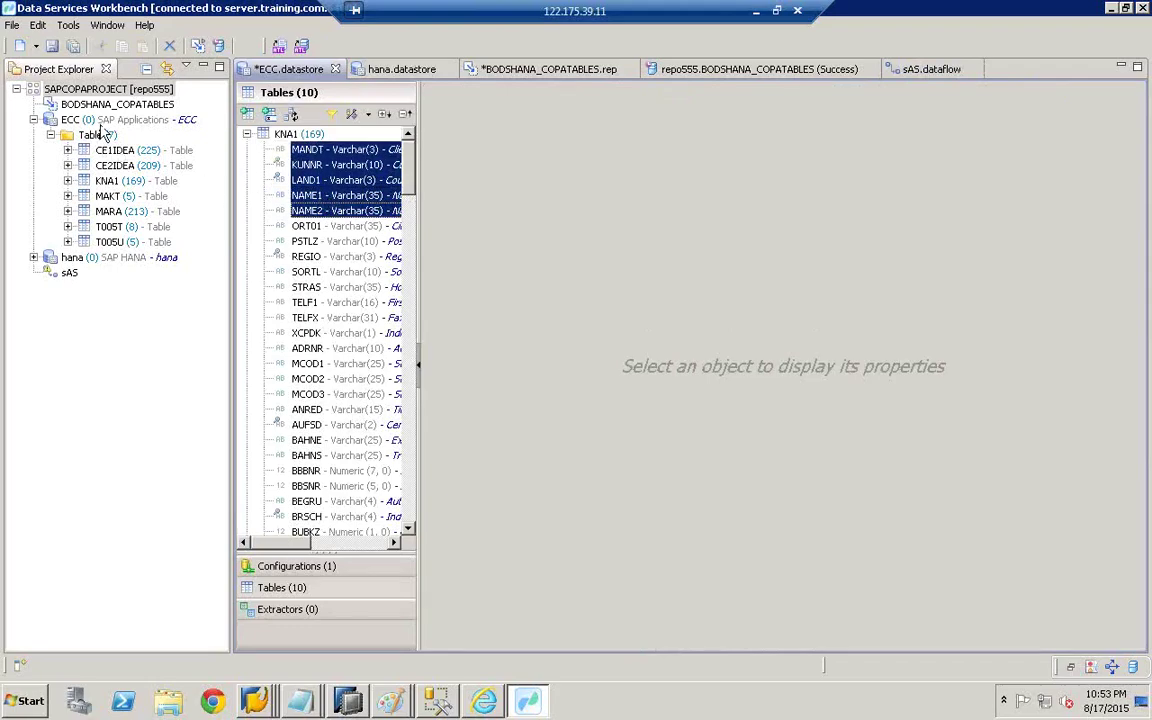
# - Open the sAS data flow, then view repo555 monitoring showing all seven tables loaded
pyautogui.doubleClick(78, 271)
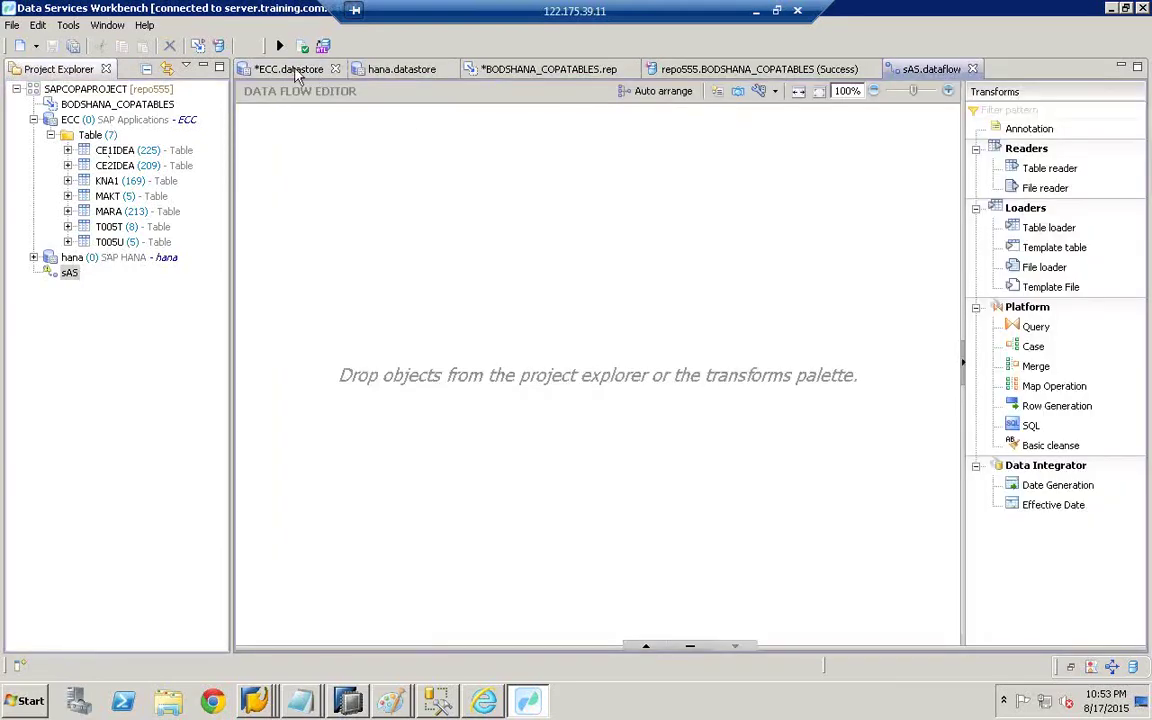
pyautogui.click(287, 70)
pyautogui.click(700, 70)
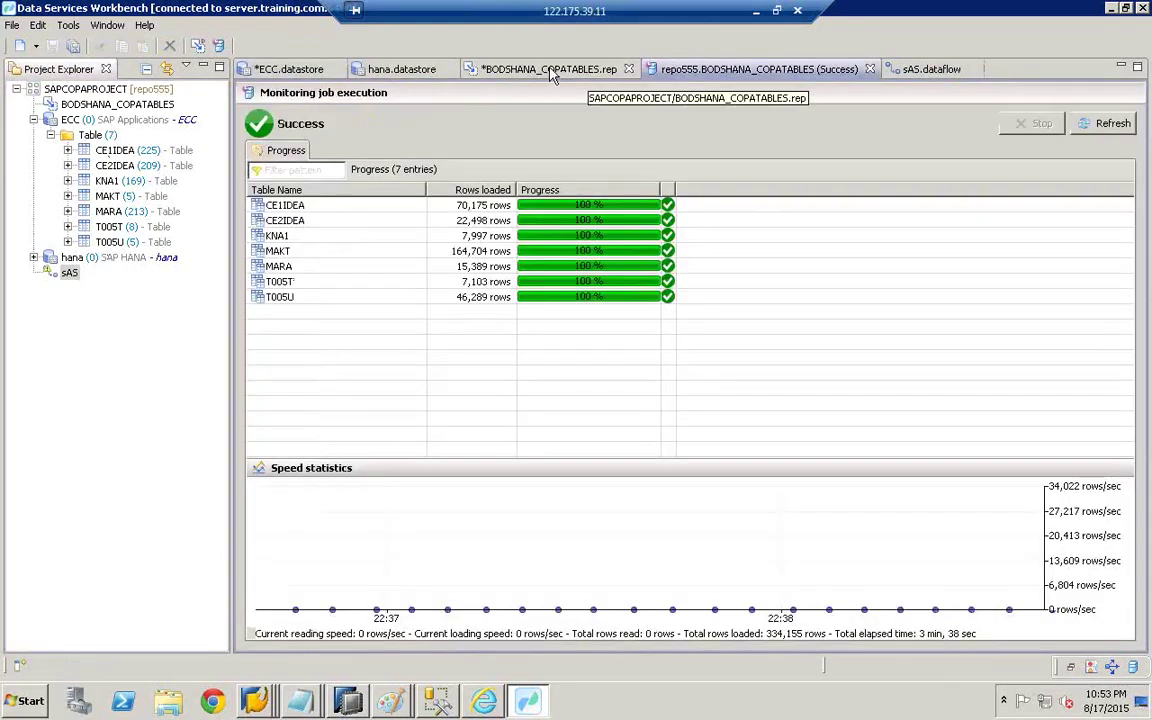
# - Delete CE1IDEA's columns VERSI through WADAT in the BODSHANA_COPATABLES replication job
pyautogui.click(550, 72)
pyautogui.click(284, 157)
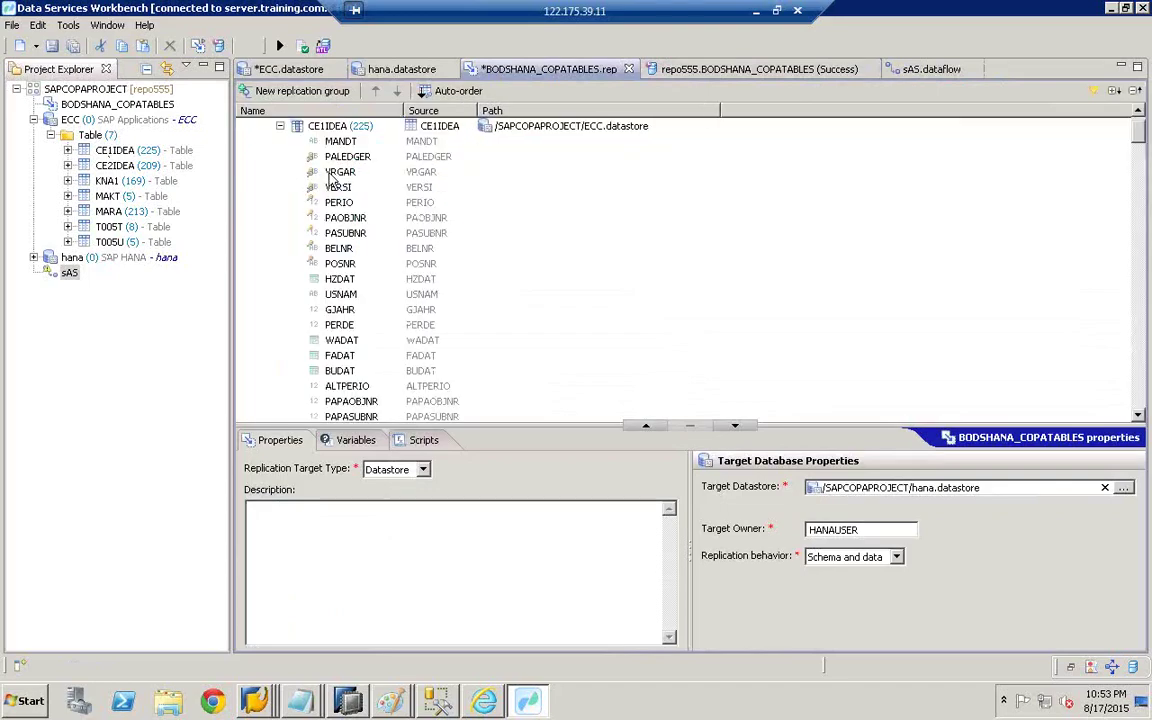
pyautogui.click(373, 187)
pyautogui.keyDown('shift'); pyautogui.click(371, 341); pyautogui.keyUp('shift')
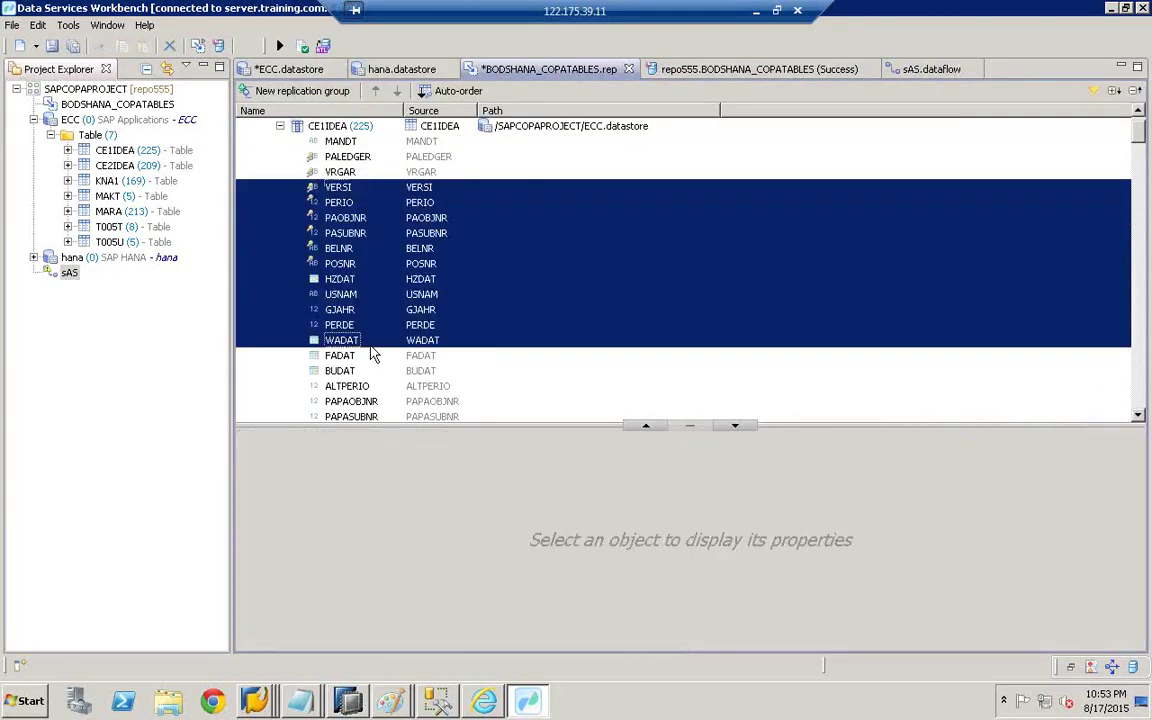
pyautogui.rightClick(376, 261)
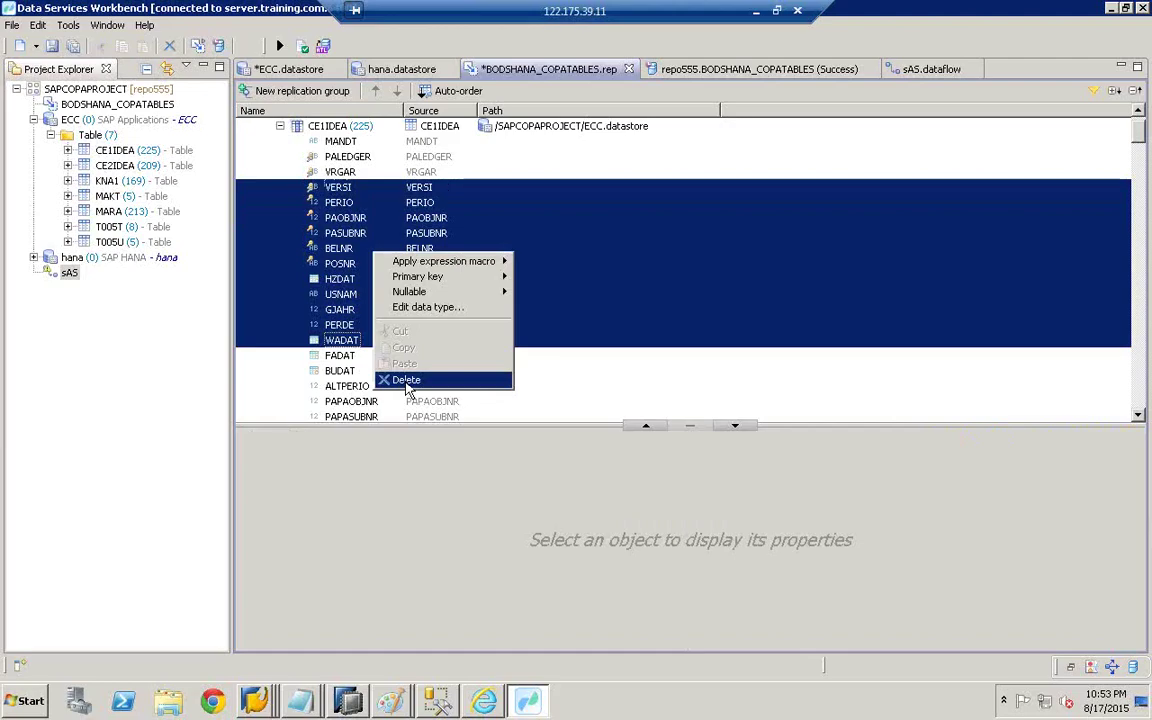
pyautogui.click(406, 380)
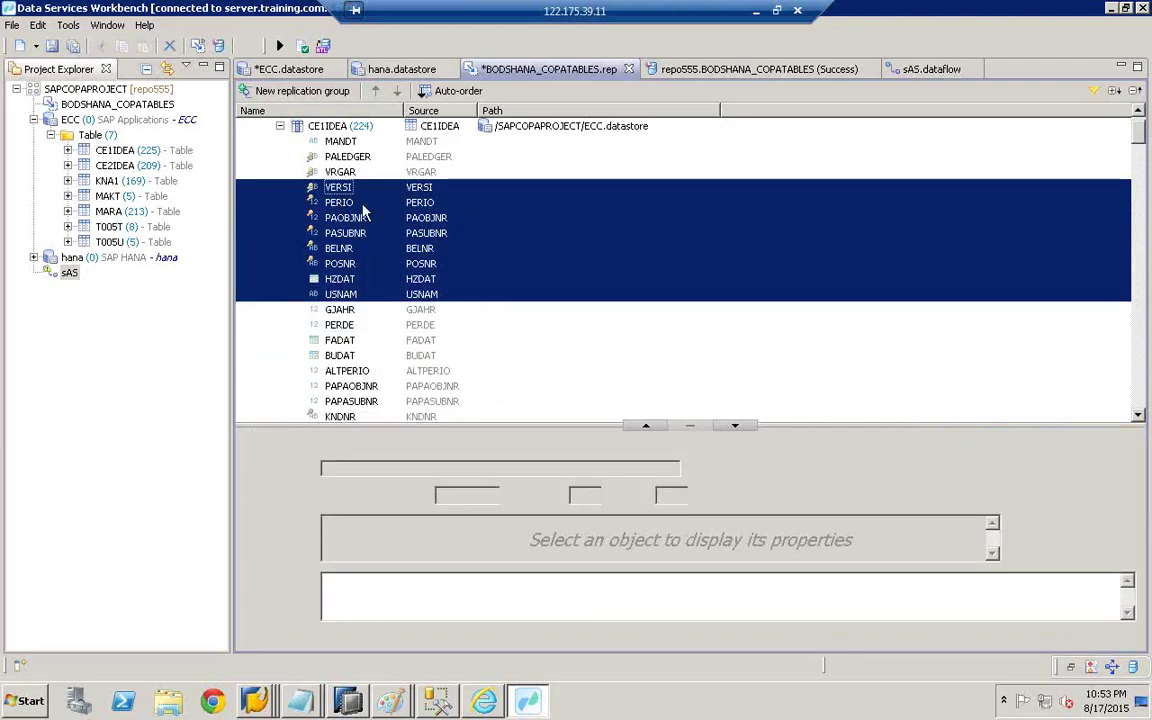